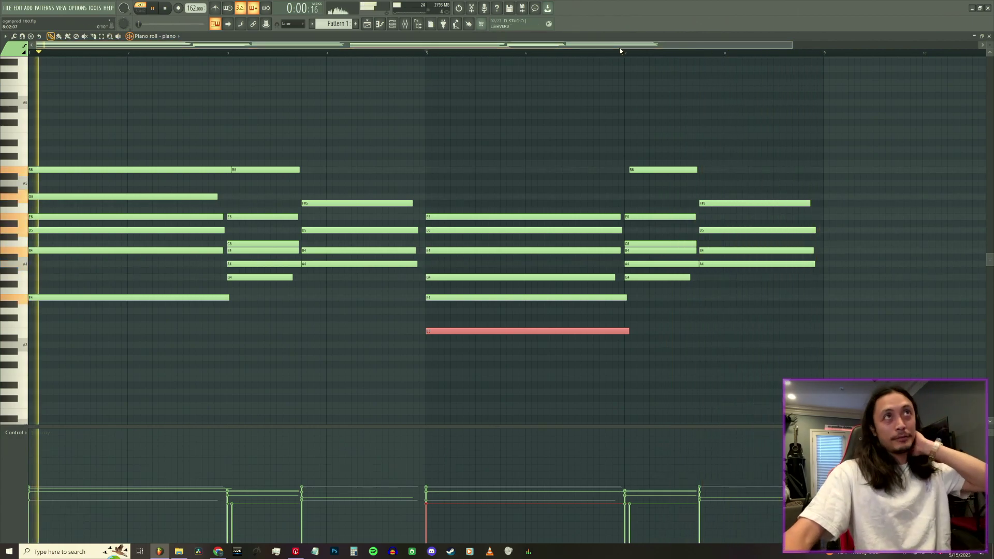
- Close the piano roll and place Pattern 1 at the start of Track 1 in the playlist
left_click(988, 37)
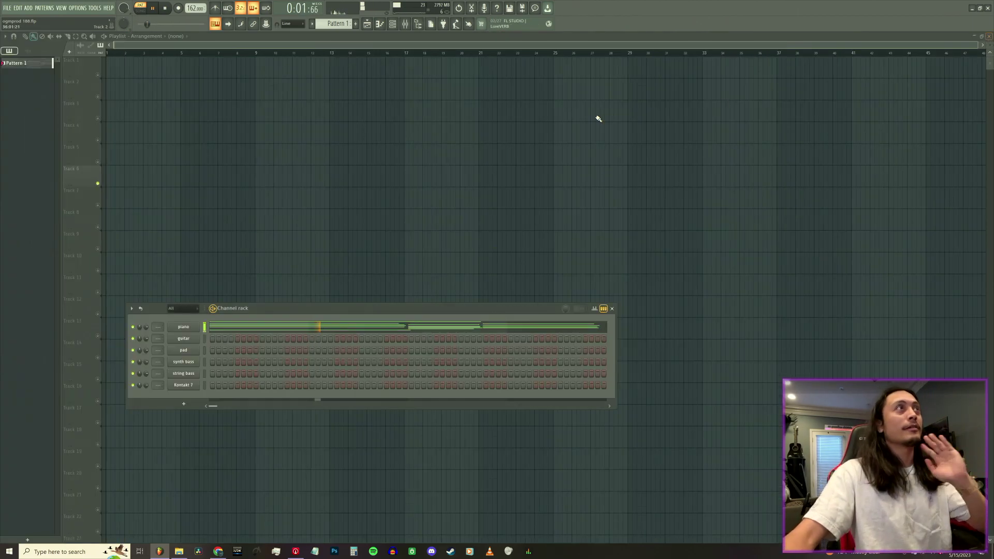
left_click(205, 73)
left_click(98, 75)
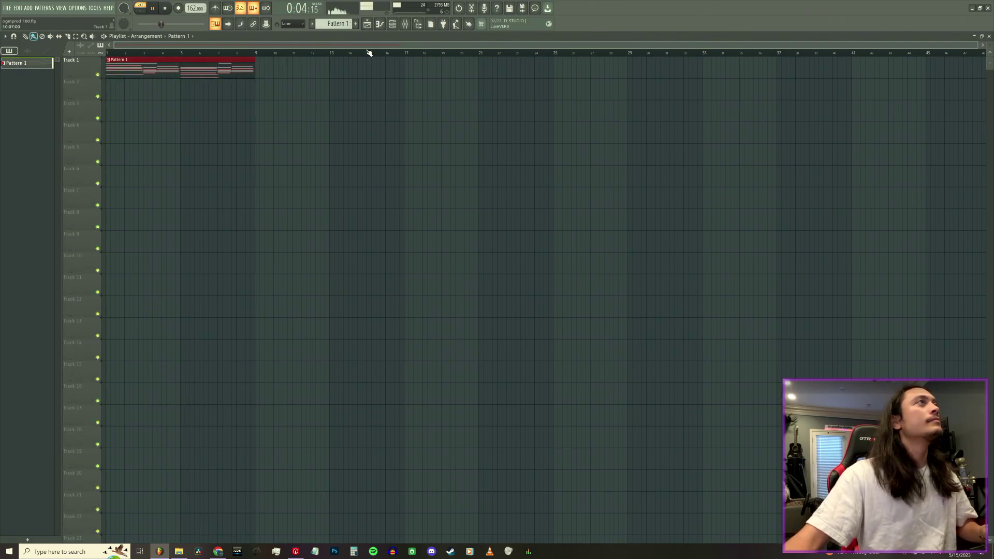
- Show the channel rack, move it higher in the playlist area, and check the piano channel's notes in the piano roll
left_click(393, 24)
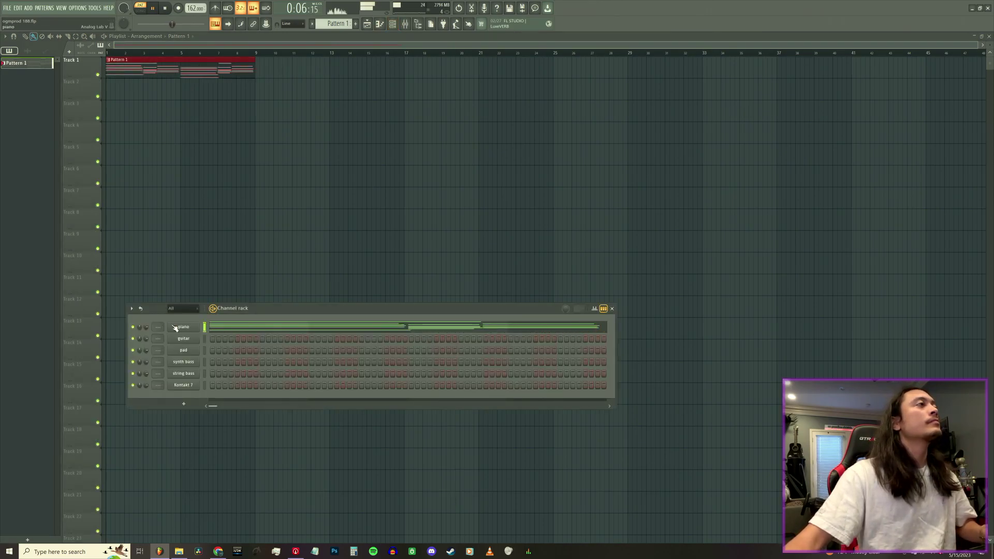
left_click_drag(288, 311, 384, 228)
left_click(386, 250)
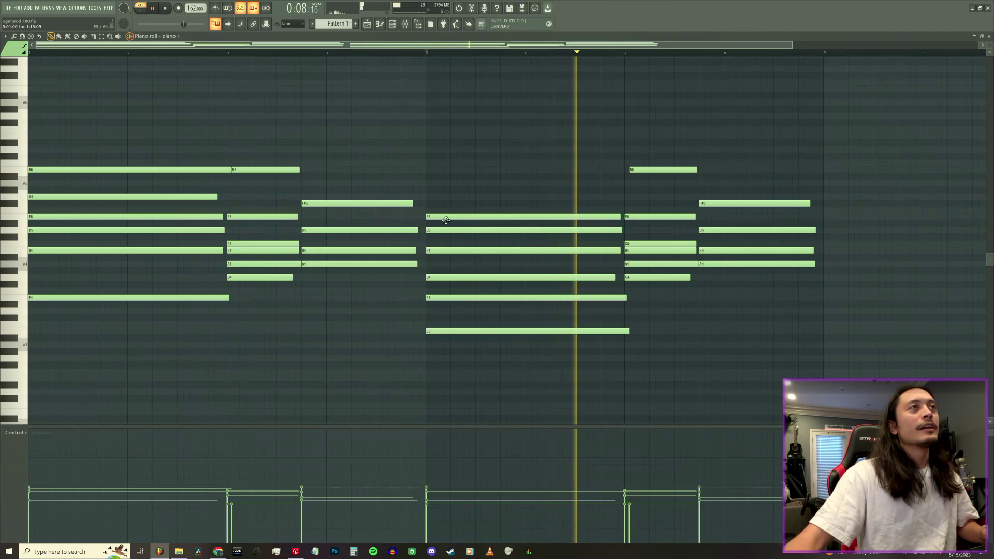
key("F7")
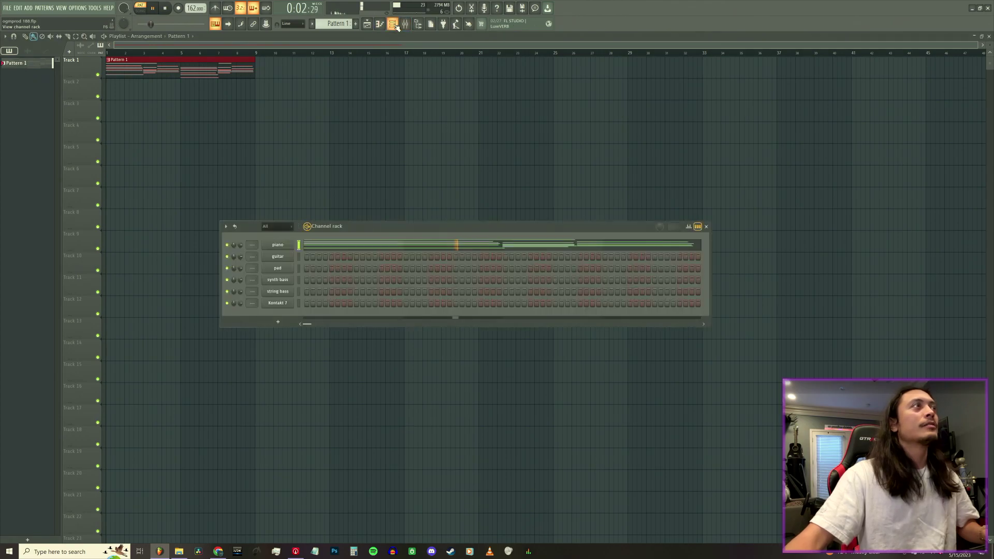
- Copy the piano channel's notes into the guitar channel of Pattern 1 and cut them from the guitar channel again
right_click(296, 241)
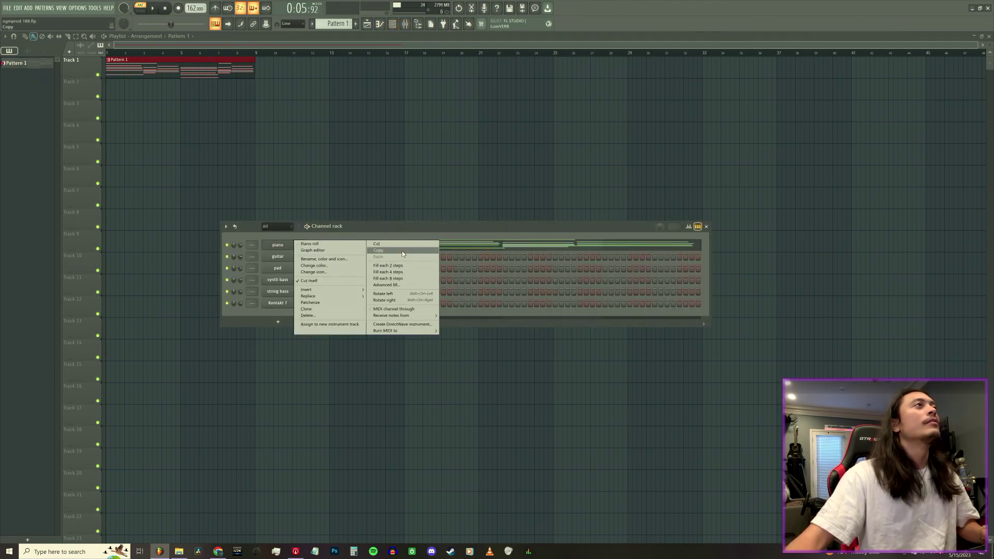
left_click(402, 250)
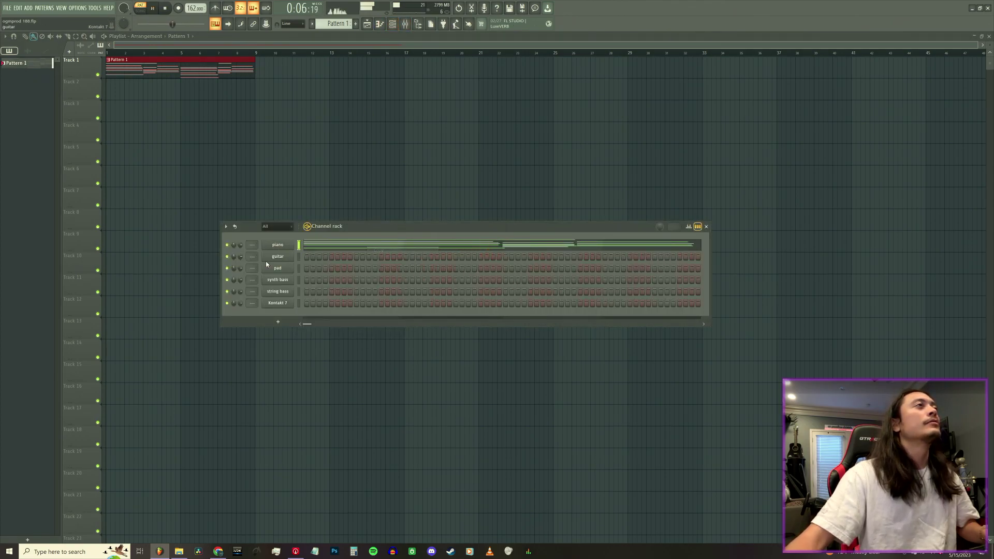
right_click(266, 260)
left_click(415, 267)
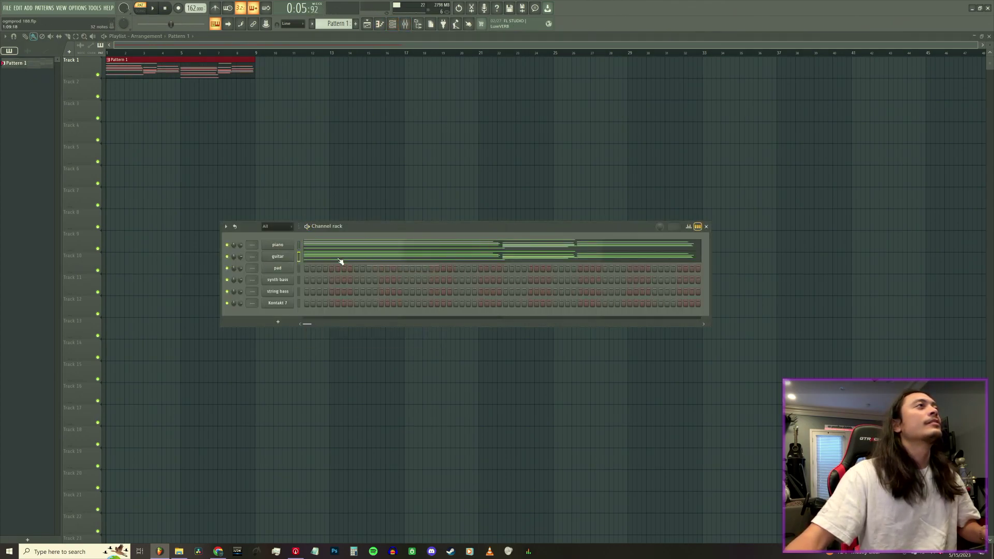
right_click(294, 253)
left_click(373, 256)
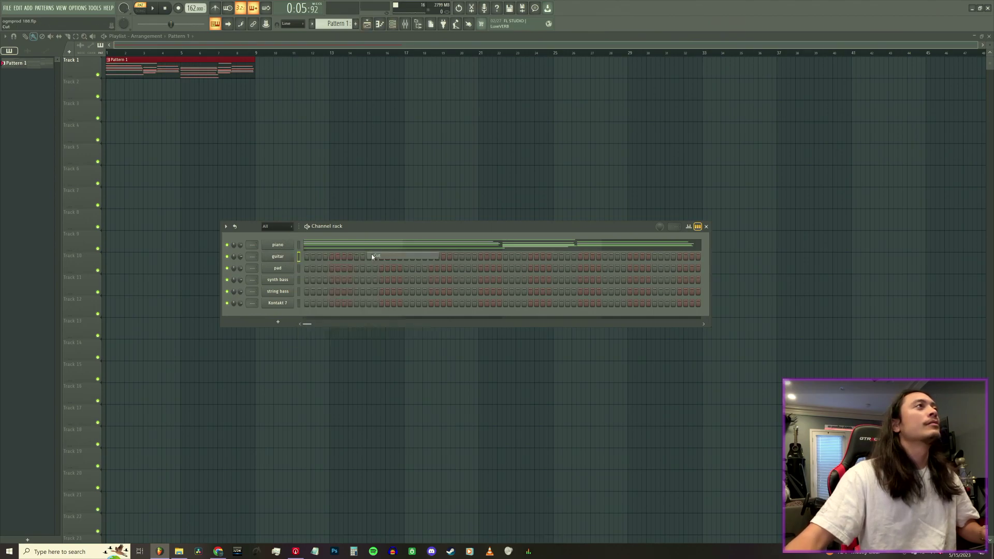
- Create a new pattern named guitar and place it on Track 2 below Pattern 1
left_click(356, 23)
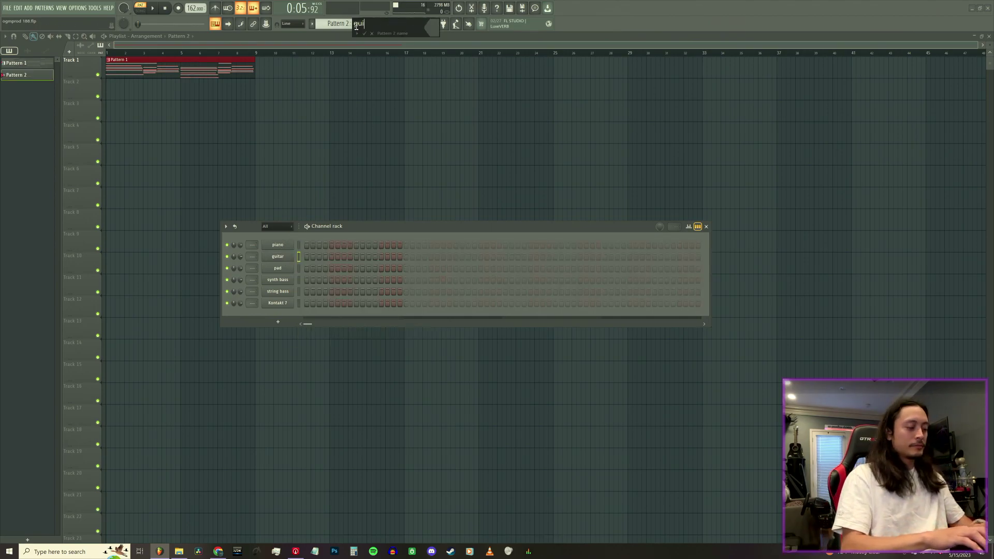
left_click(149, 89)
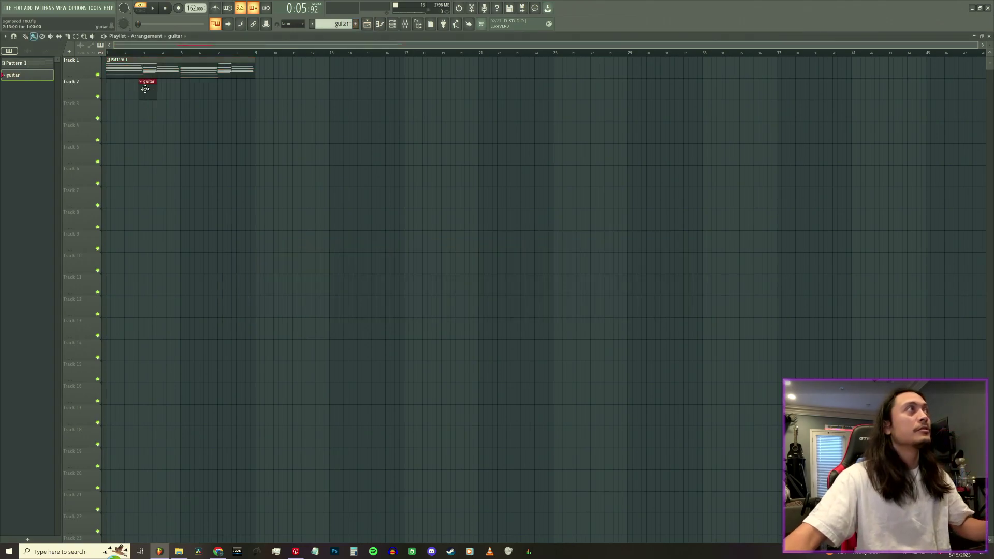
- Paste the cut notes into the guitar channel, open the guitar clip in the piano roll and play it from bar 1
left_click(391, 26)
right_click(290, 261)
left_click(400, 266)
double_click(147, 93)
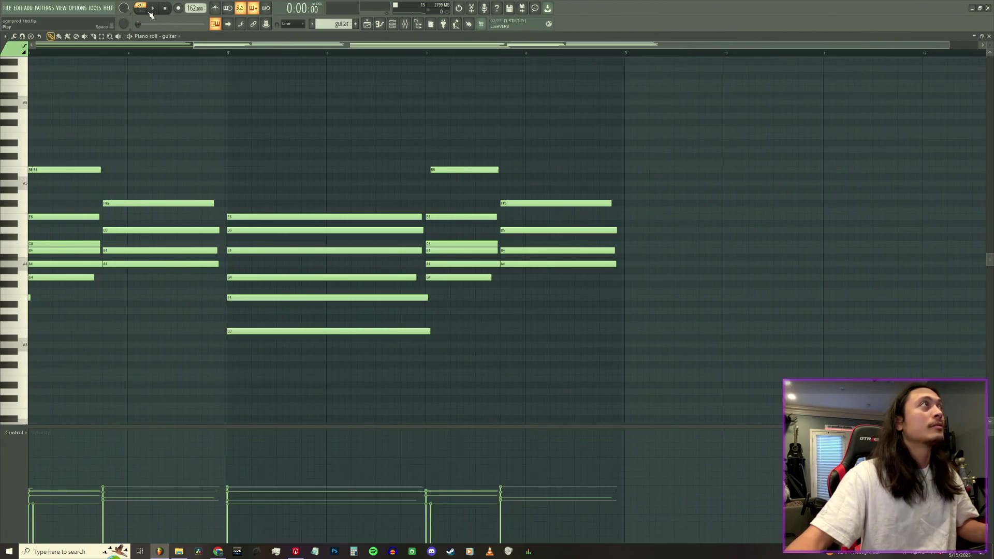
left_click_drag(237, 46, 30, 45)
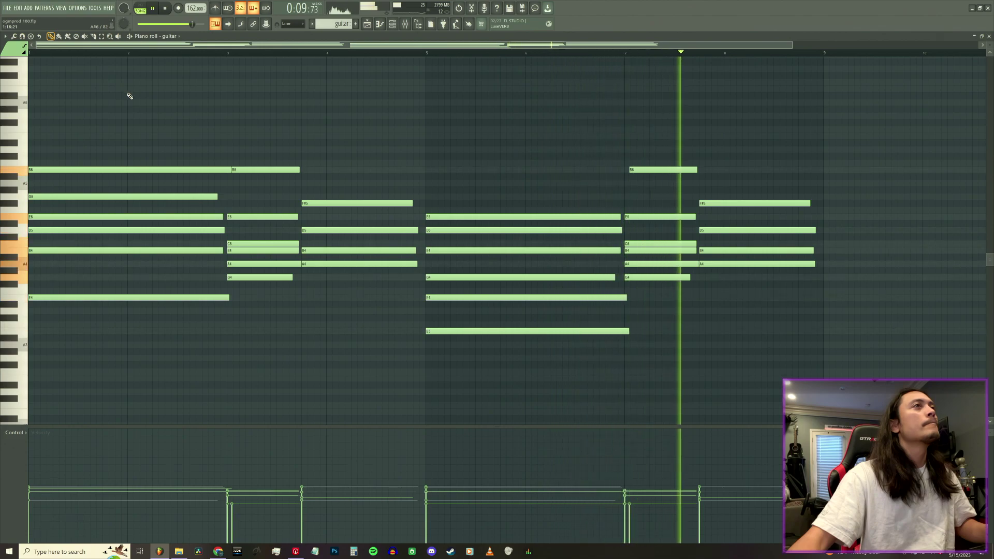
- Raise the long B3 note at bar 5 of the guitar part by two octaves to B5
left_click(480, 330)
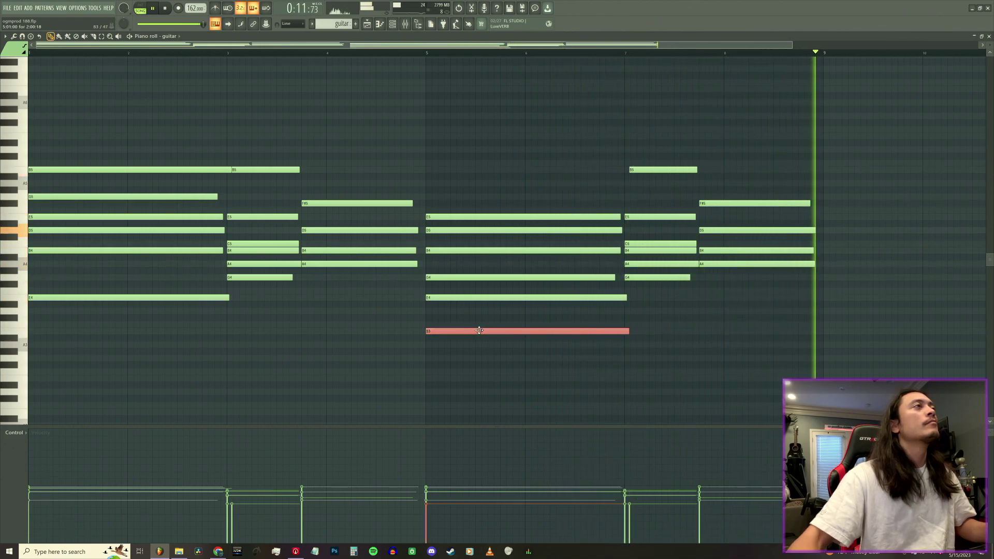
key("ctrl+Up")
key("ctrl+Up")
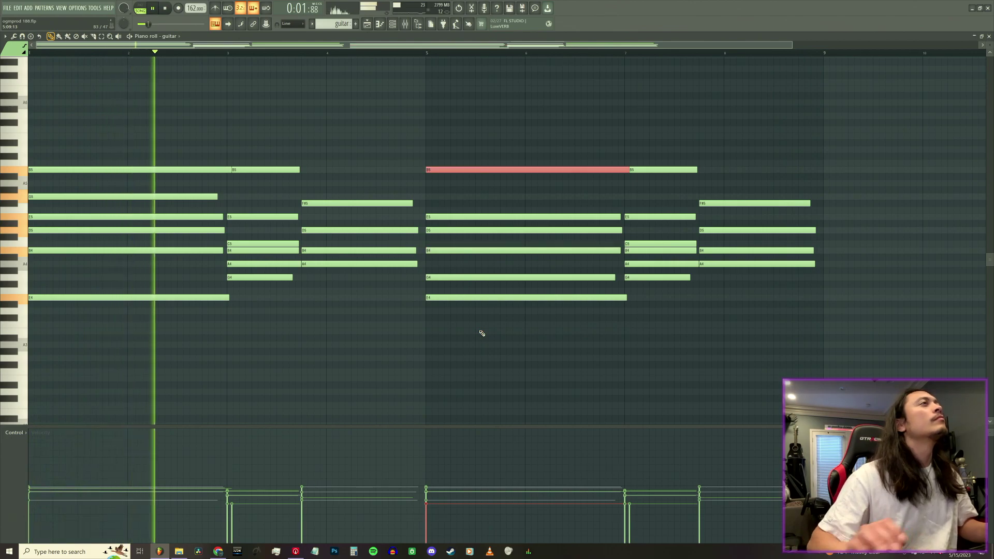
- Try lowering the two B5 notes in the first half and the short B5 at bar 7 by two octaves to B3
left_click_drag(259, 178, 158, 136)
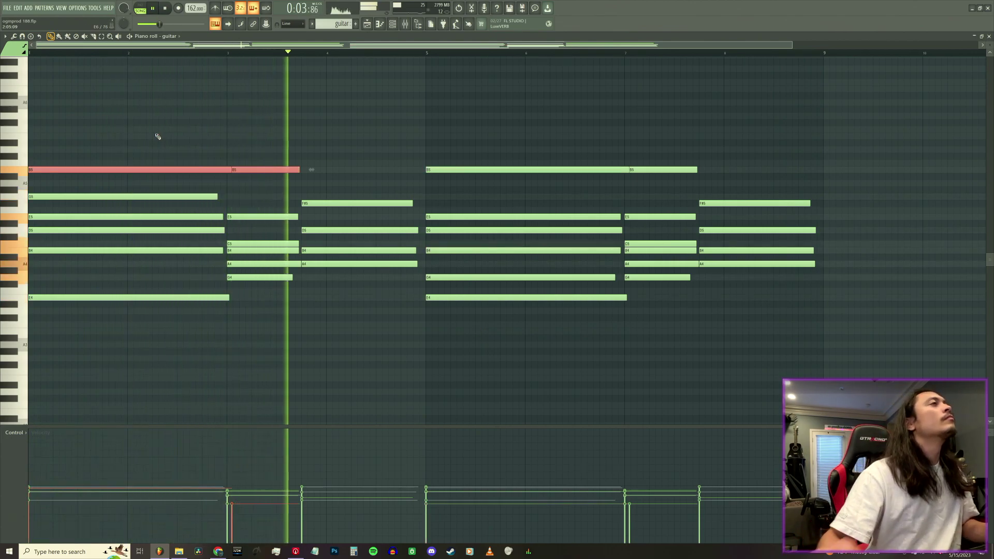
key("ctrl+Down")
key("ctrl+Down")
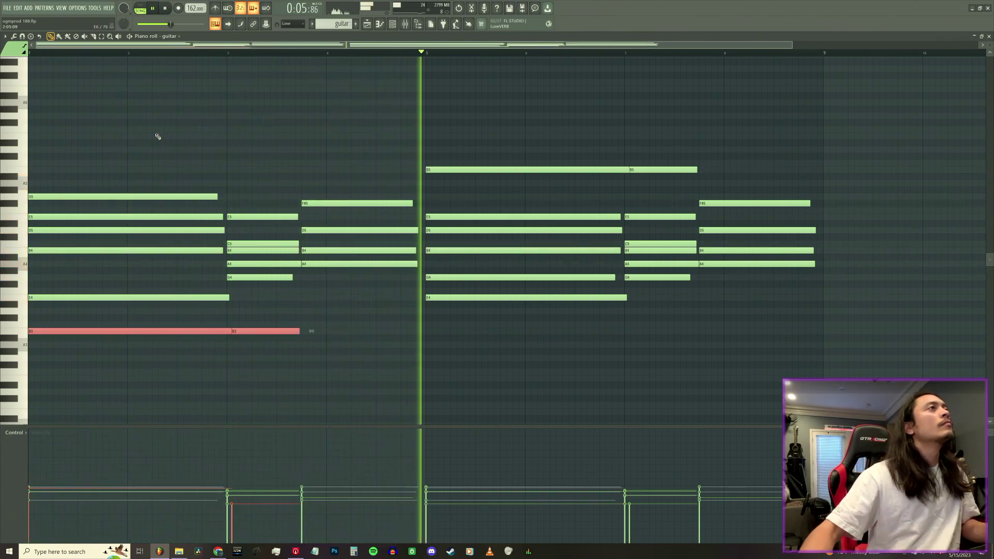
left_click_drag(637, 169, 672, 157)
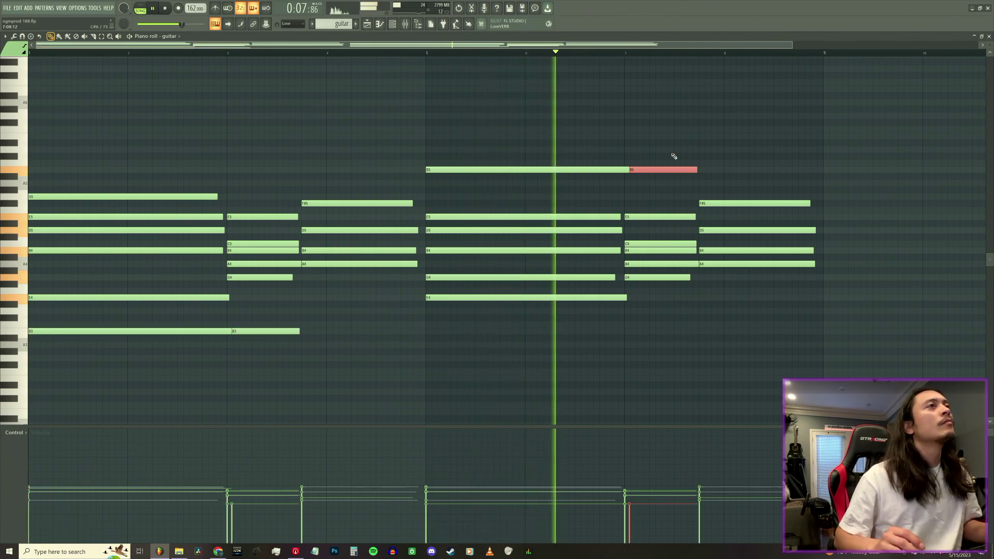
key("ctrl+Down")
key("ctrl+Down")
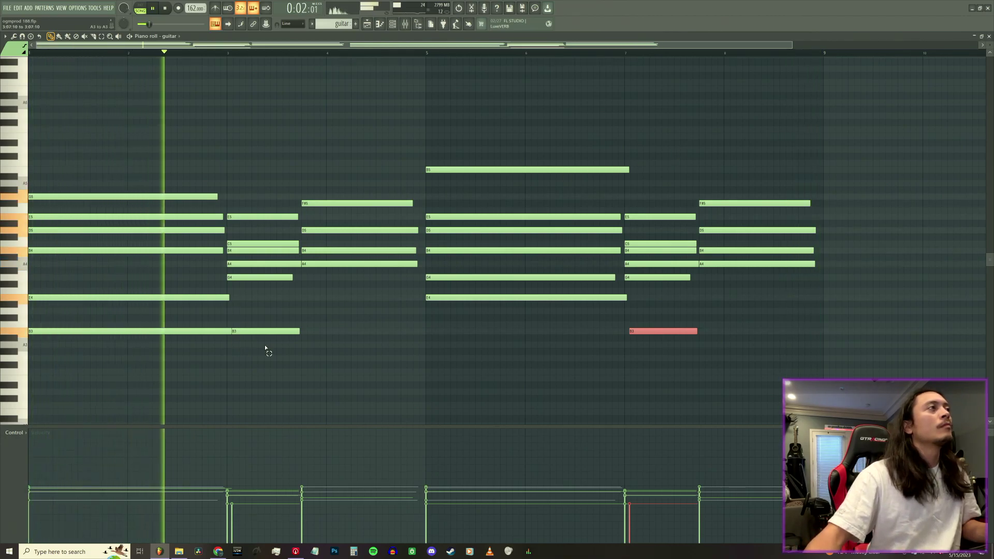
- Raise the two first-half B3 notes and the short B3 at bar 7 back up two octaves to B5
left_click_drag(268, 350, 206, 326)
key("ctrl+Up")
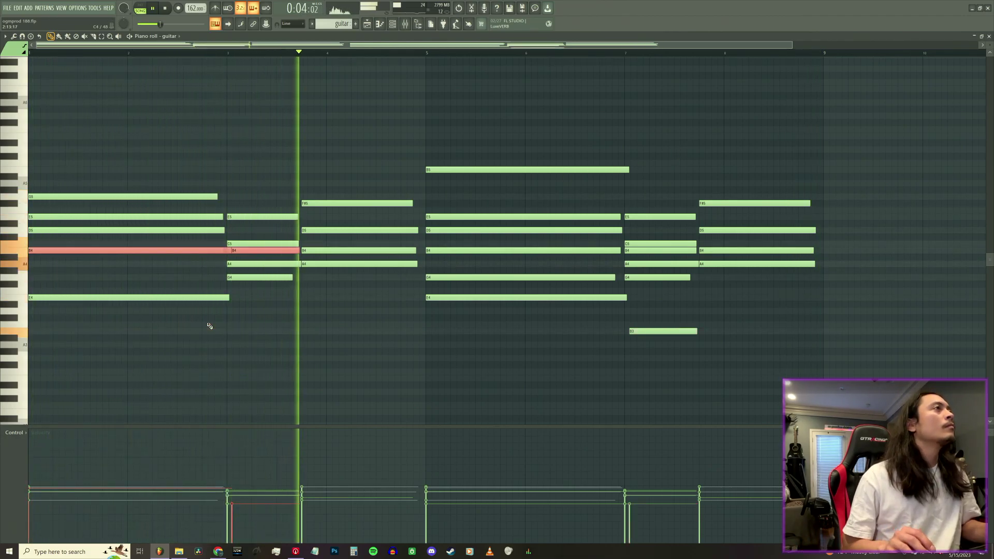
key("ctrl+Up")
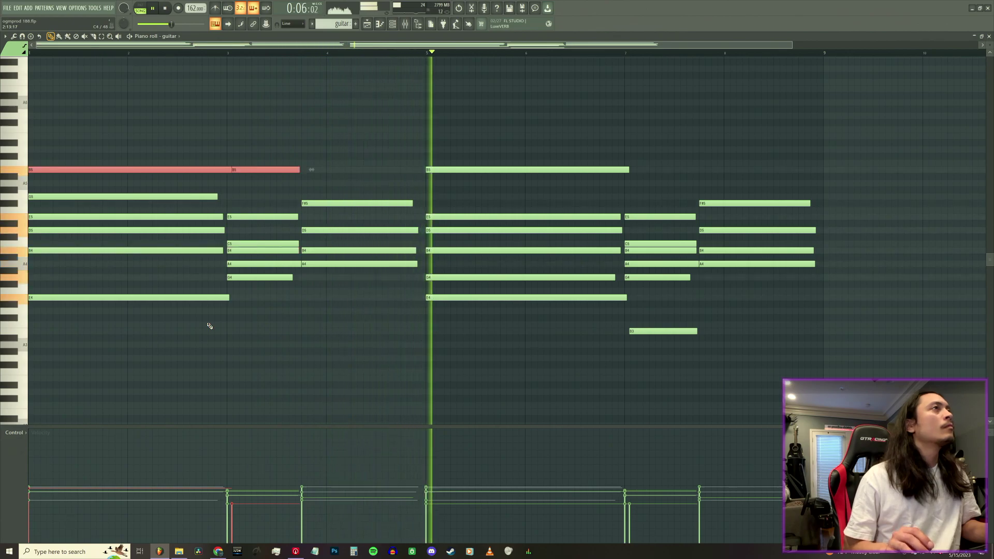
key("ctrl+d")
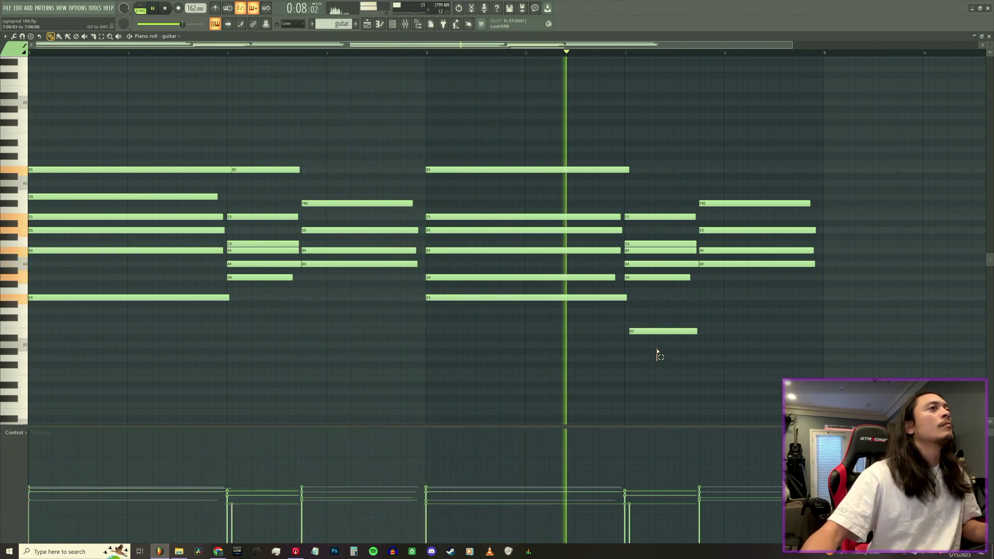
left_click_drag(664, 341, 662, 327)
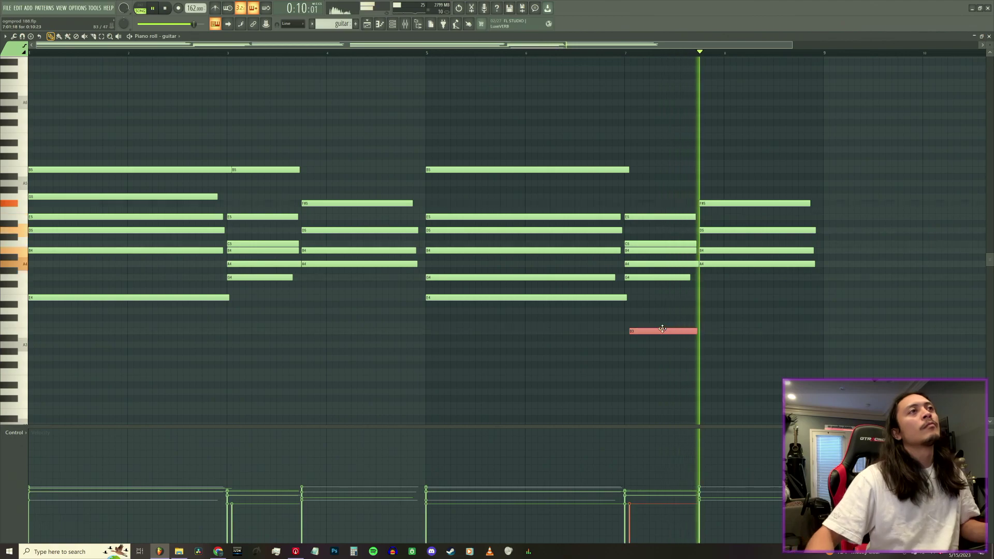
key("ctrl+Up")
key("ctrl+Up")
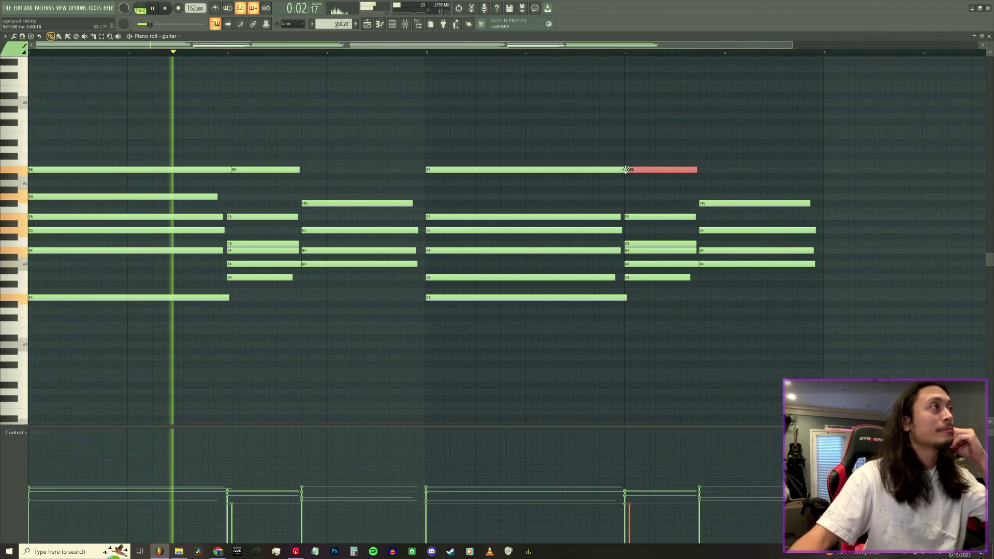
- Select the two B5 notes in the first half of the guitar part and lower their velocity
left_click(186, 172)
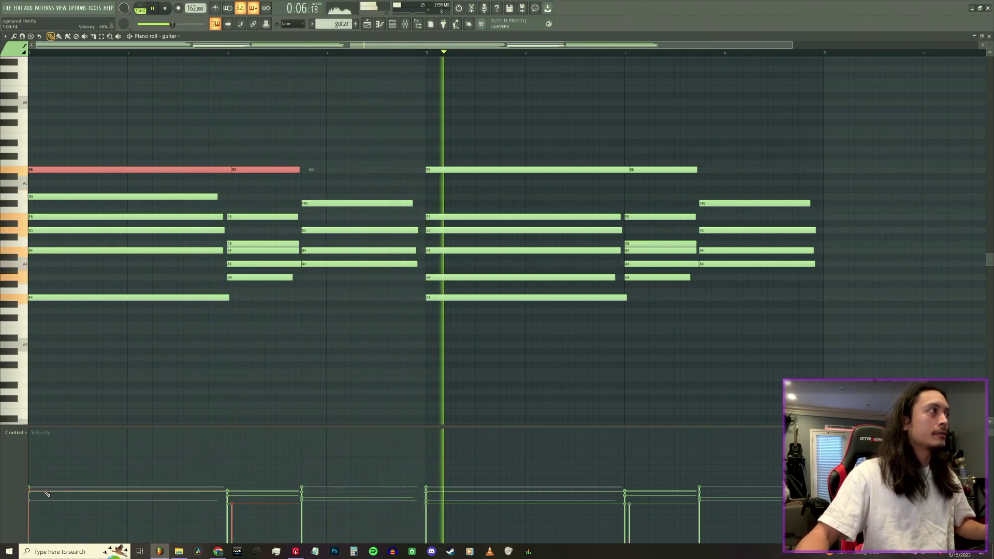
left_click(245, 512)
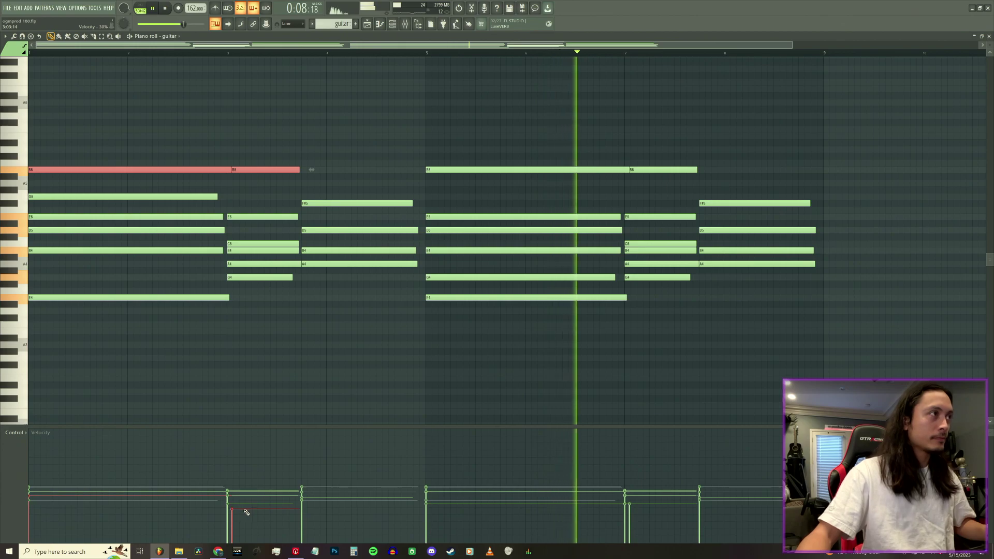
left_click_drag(247, 511, 246, 513)
- Lower the velocity of the B5 note at bar 5 and of the B5 note at bar 7, and clear the selection
left_click(567, 169, "ctrl")
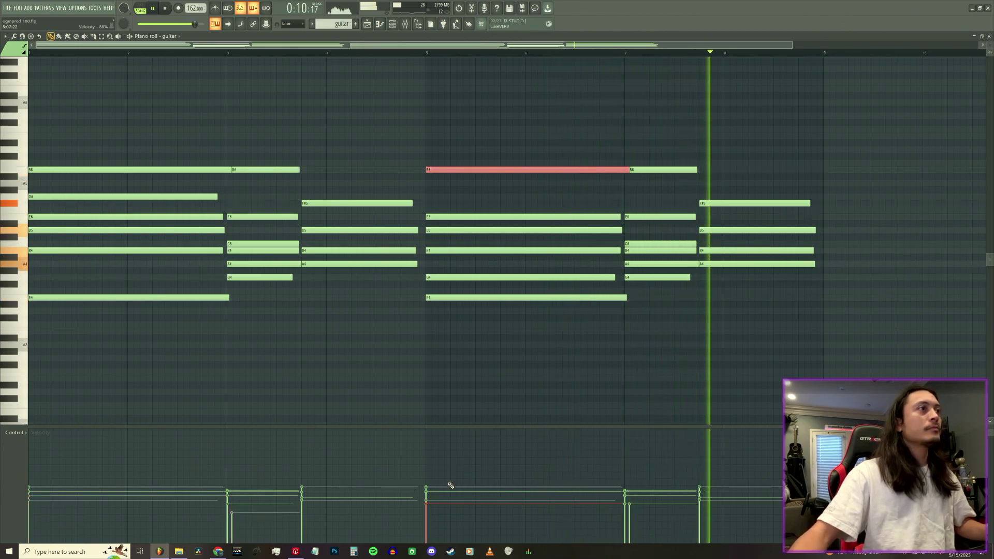
left_click(431, 515)
left_click(663, 169, "ctrl")
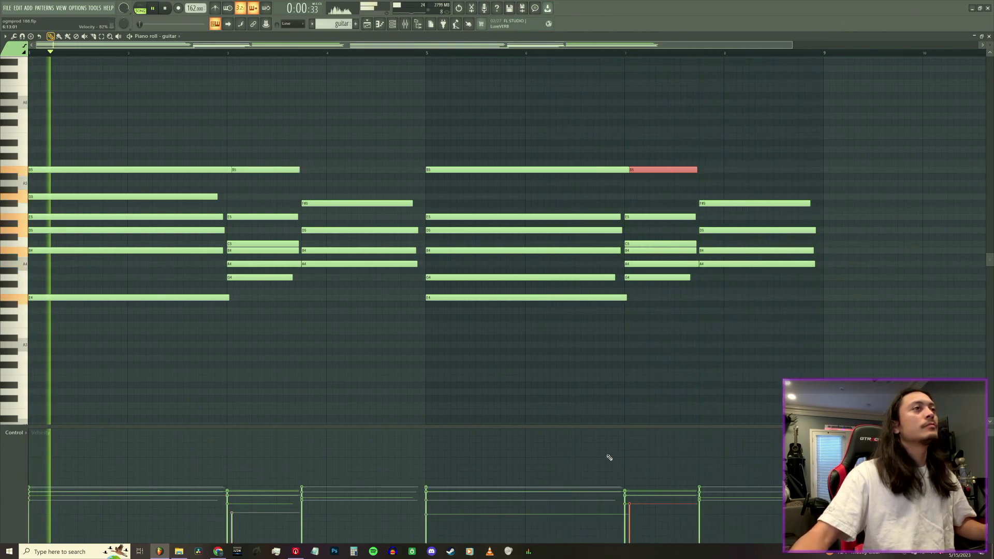
left_click(635, 516)
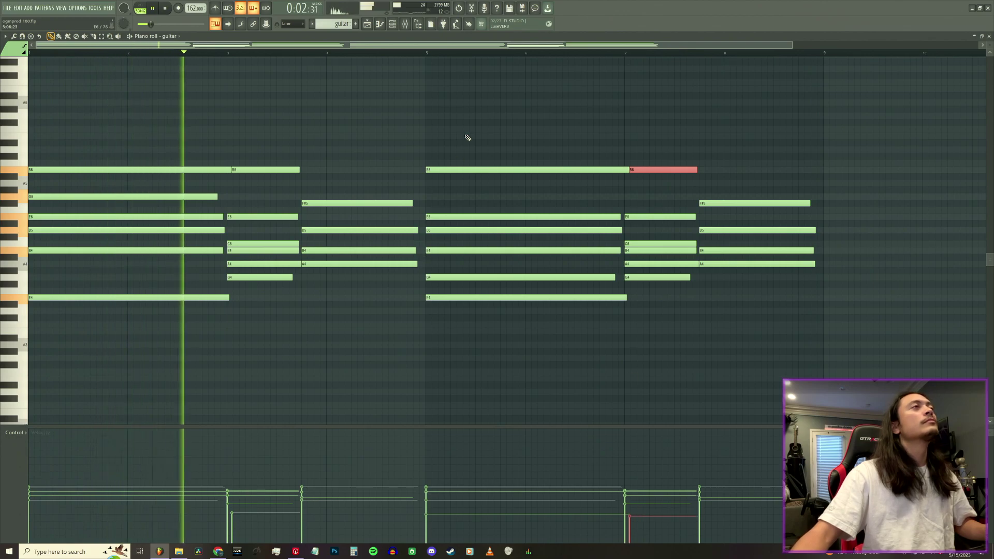
key("ctrl+d")
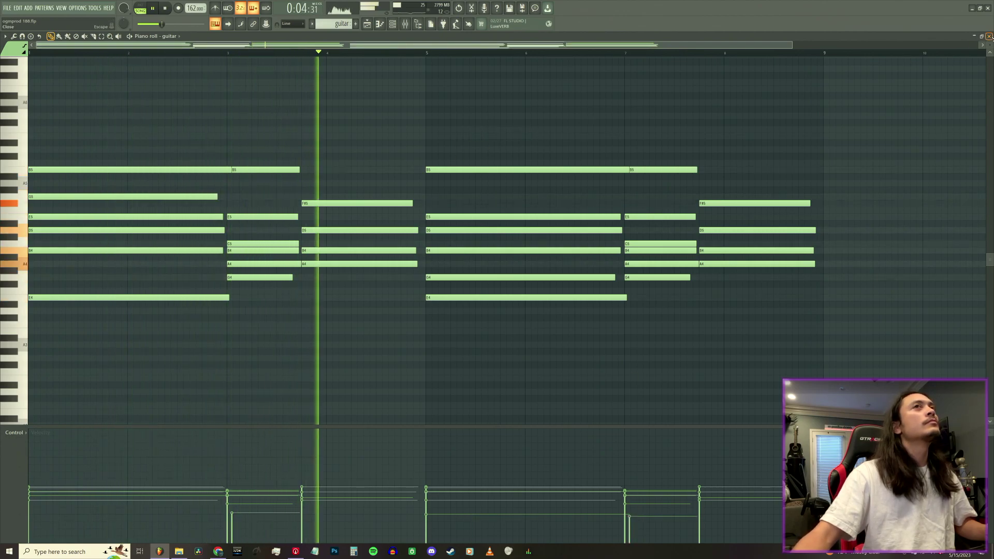
- Return to the playlist and reopen the guitar clip in the piano roll with all eight bars in view
key("F5")
double_click(219, 87)
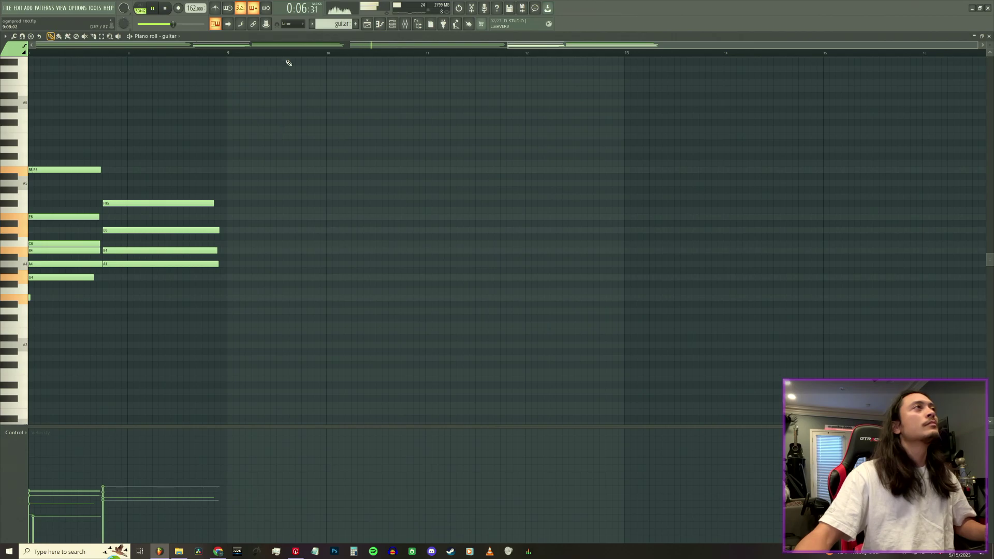
left_click_drag(508, 46, 471, 45)
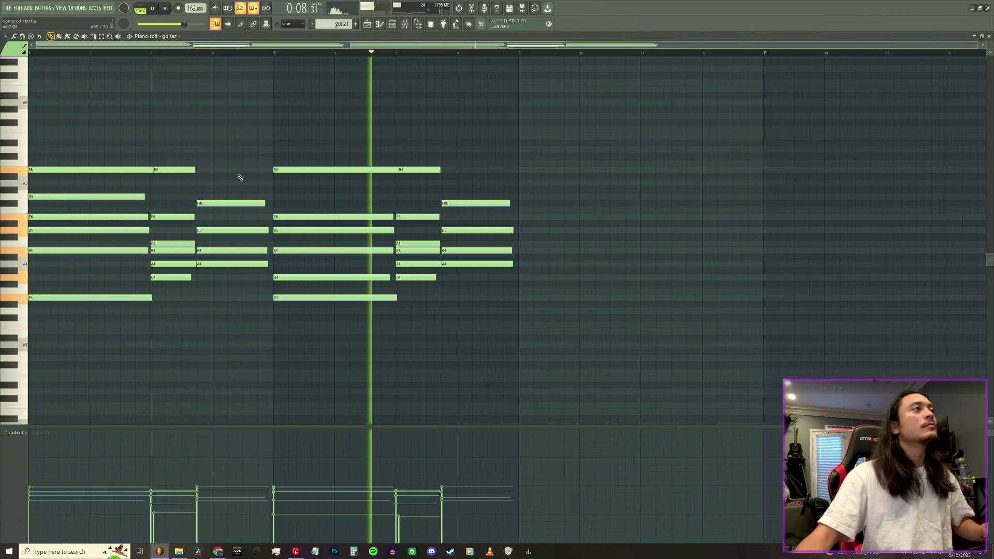
- Audition all guitar notes one octave lower and one octave higher, and return them to their original octave
key("ctrl+a")
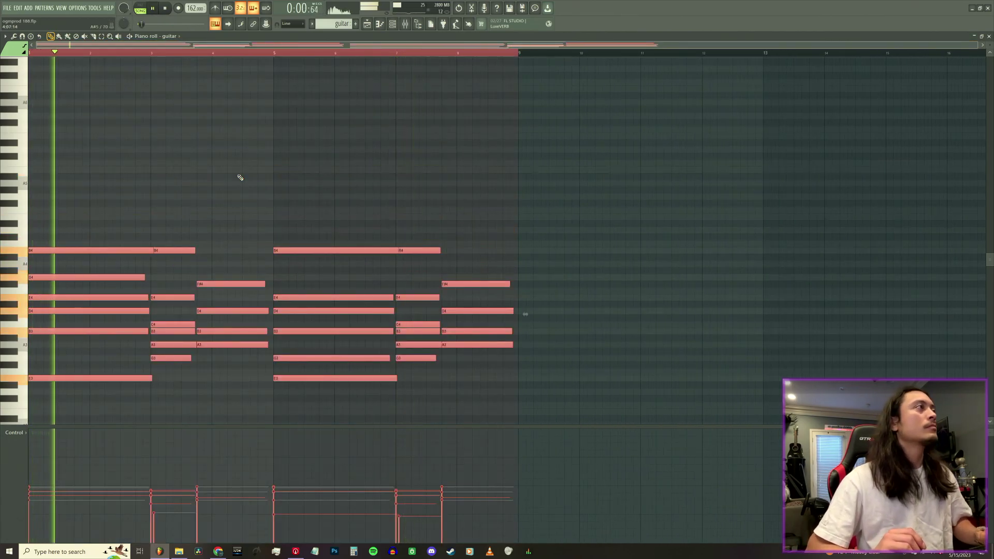
key("space")
key("ctrl+Up")
key("ctrl+Up")
key("space")
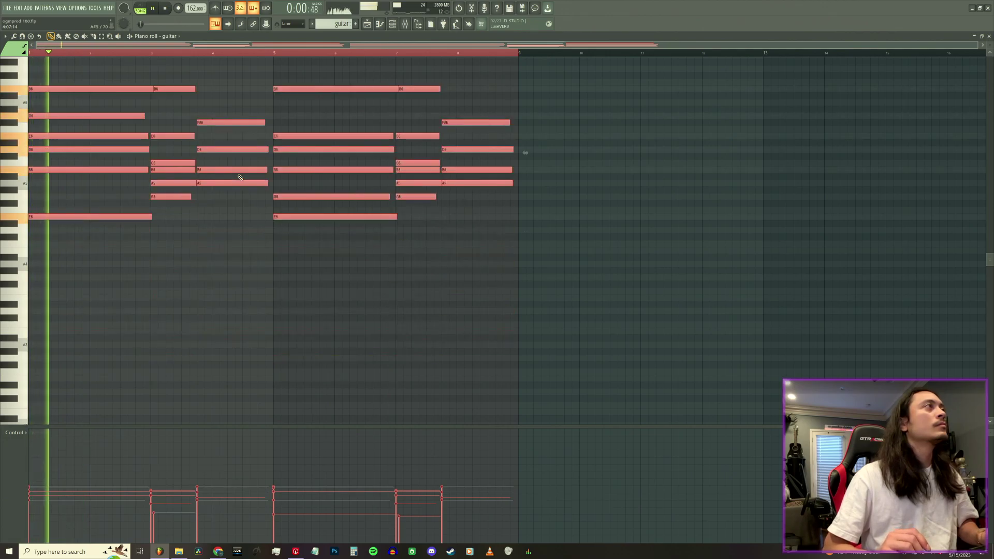
key("ctrl+Down")
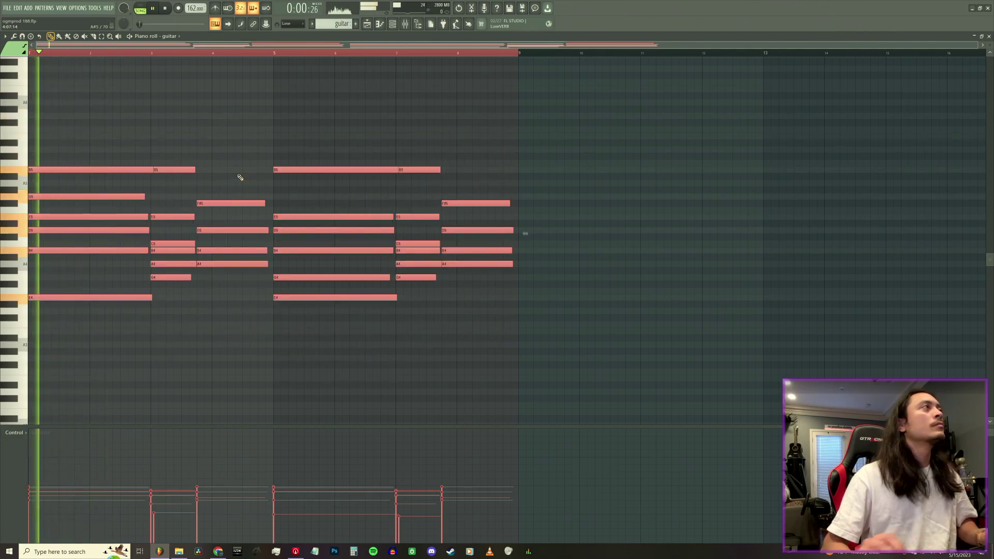
- Stop playback, switch to the Chrome browser to search for "how many strings does a guitar have", and return to FL Studio
key("space")
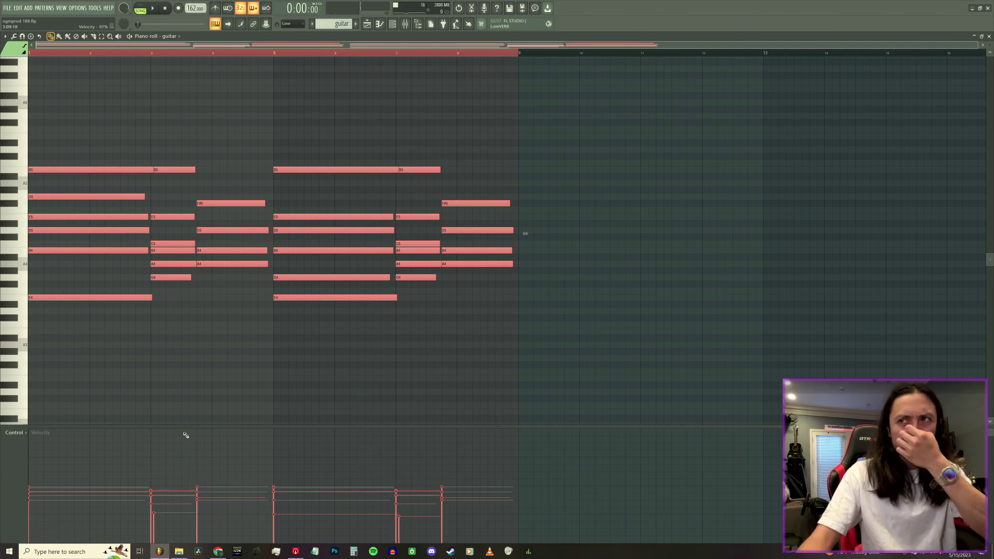
left_click(225, 553)
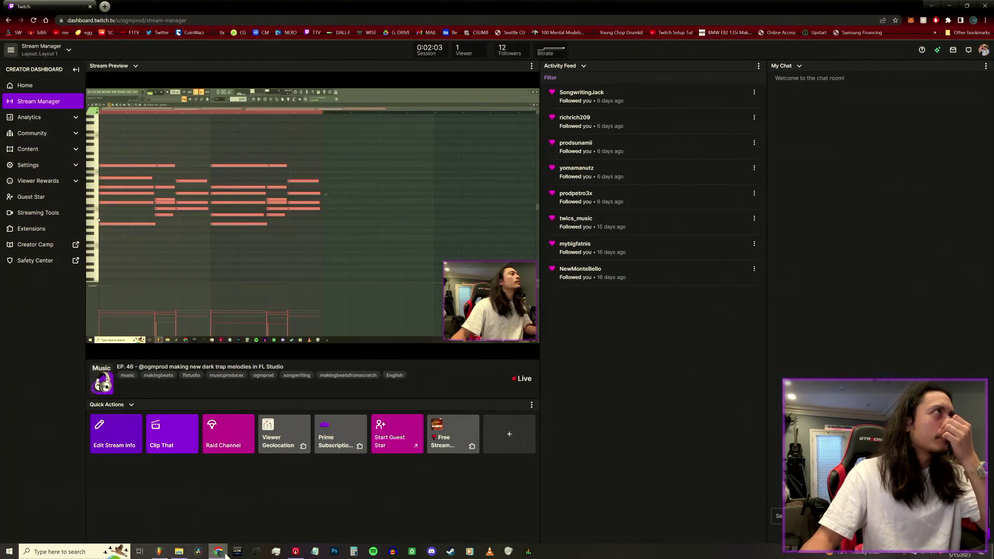
left_click(104, 7)
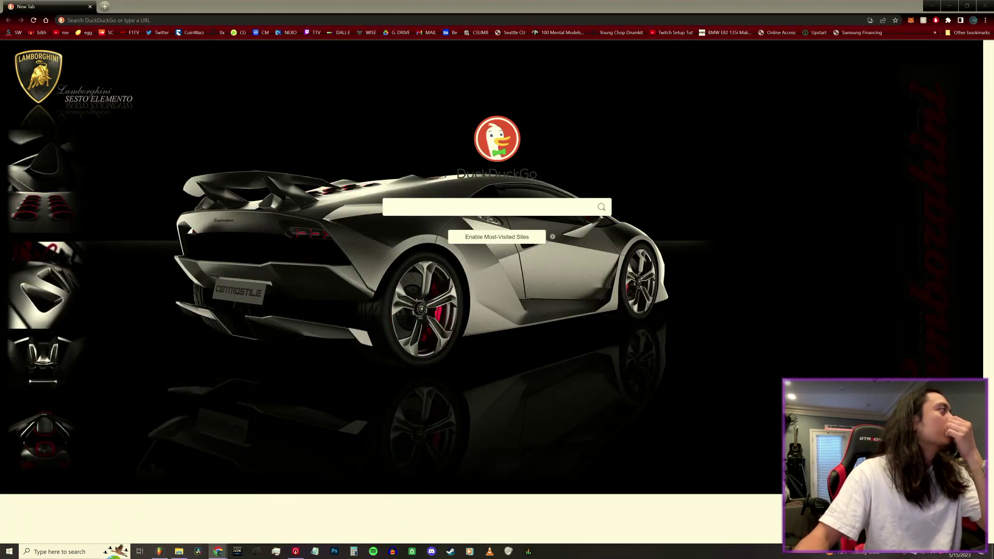
left_click(100, 18)
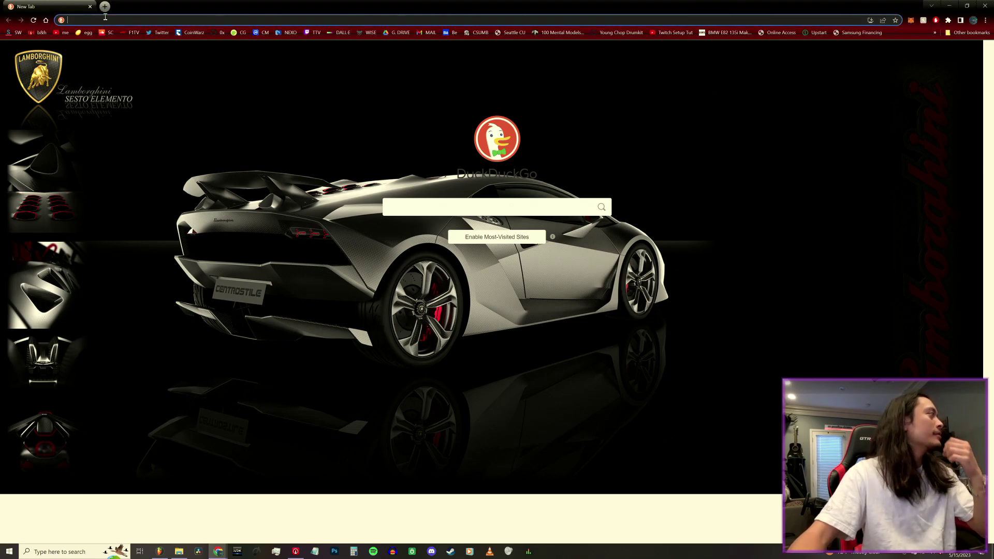
type("how")
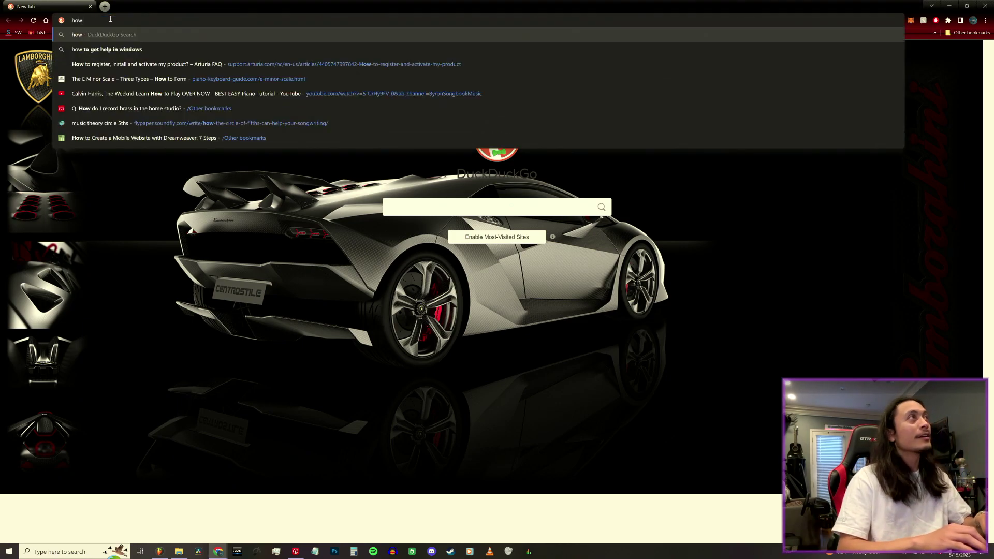
type(" many strings")
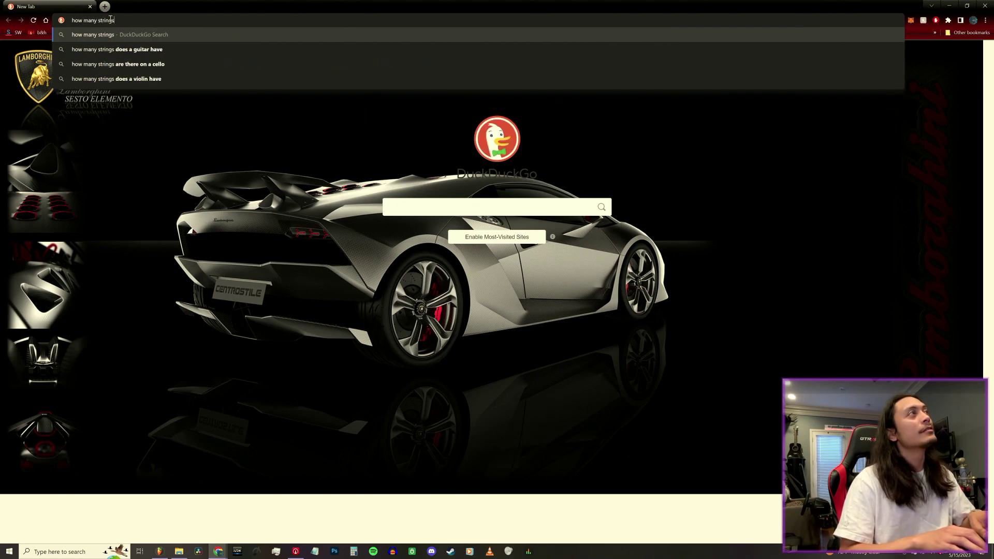
key("Down")
key("Return")
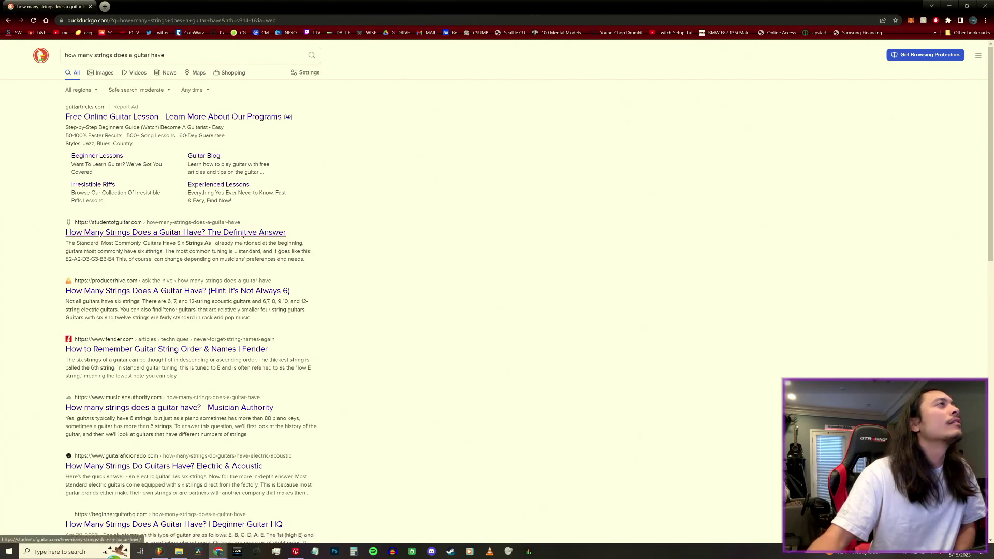
left_click(90, 7)
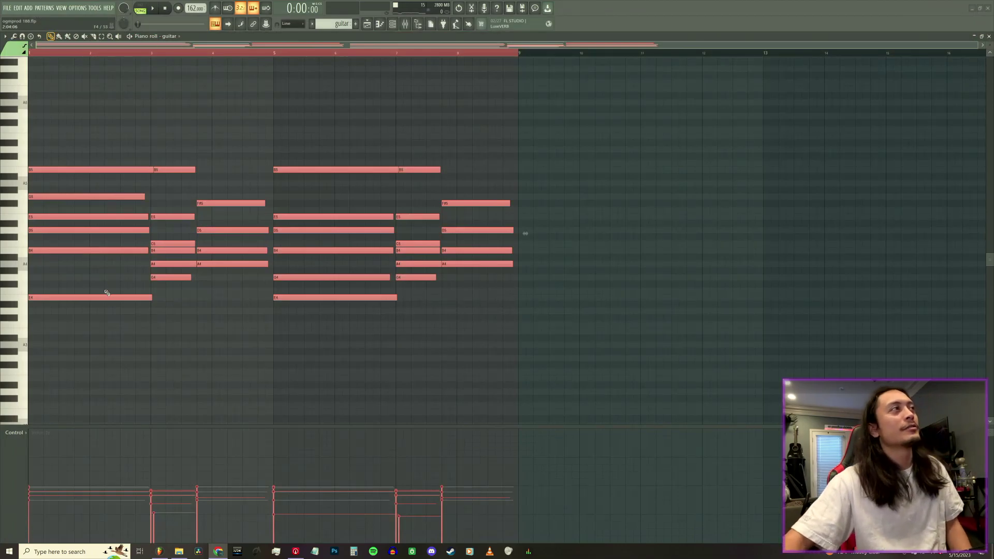
- Clear the note selection and audition the guitar part
left_click(126, 149)
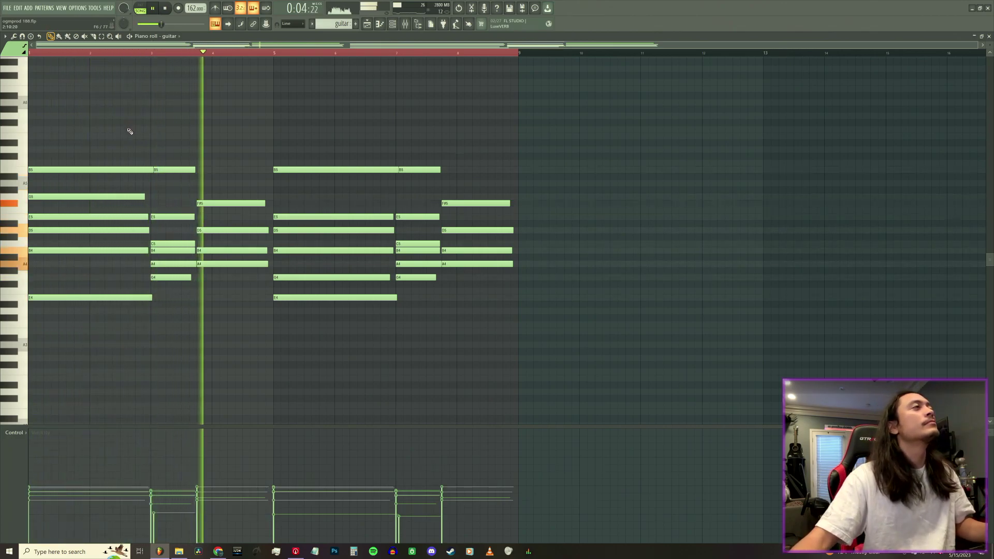
key("space")
key("space")
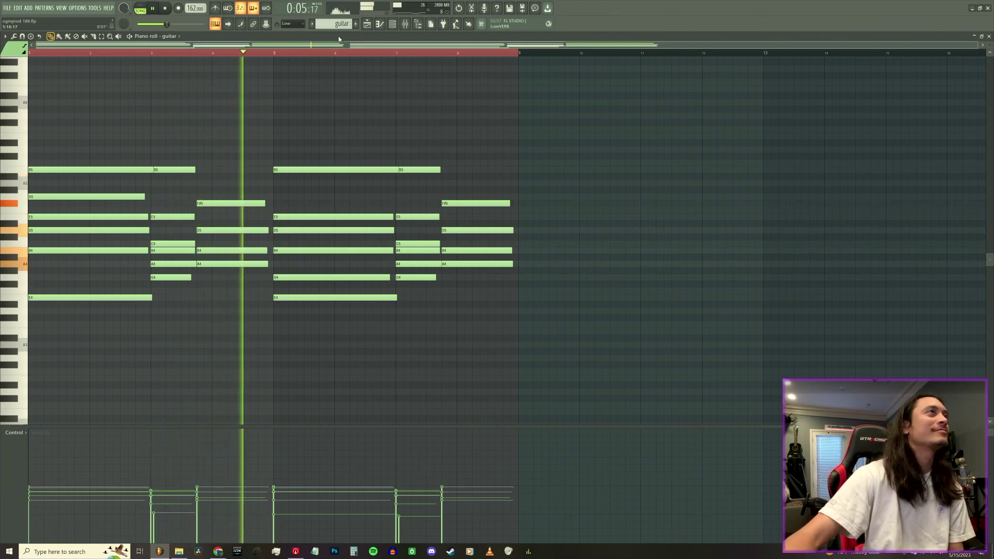
left_click(392, 25)
left_click(392, 24)
- Delete all B5 notes and the two low E4 notes from the guitar part and play it back
key("space")
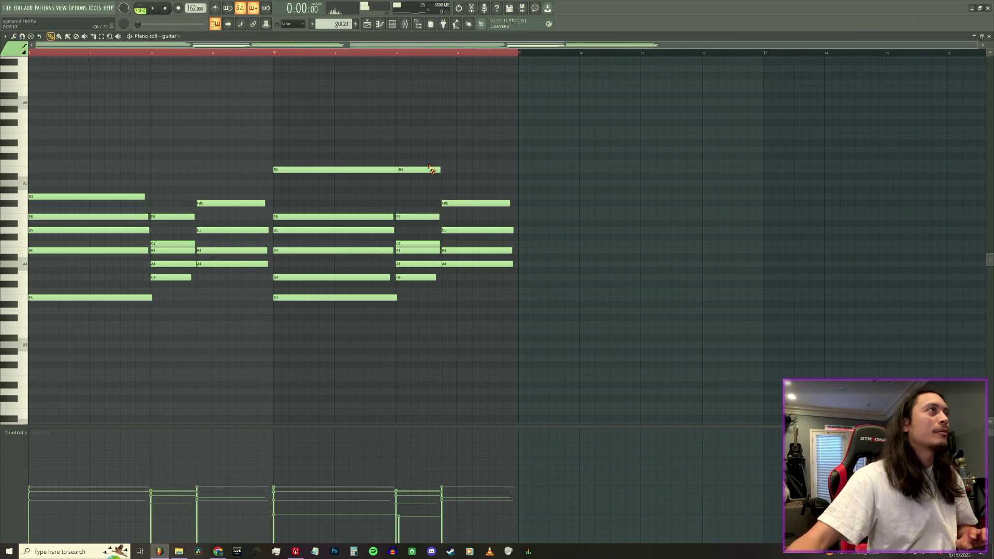
right_click(429, 169)
key("space")
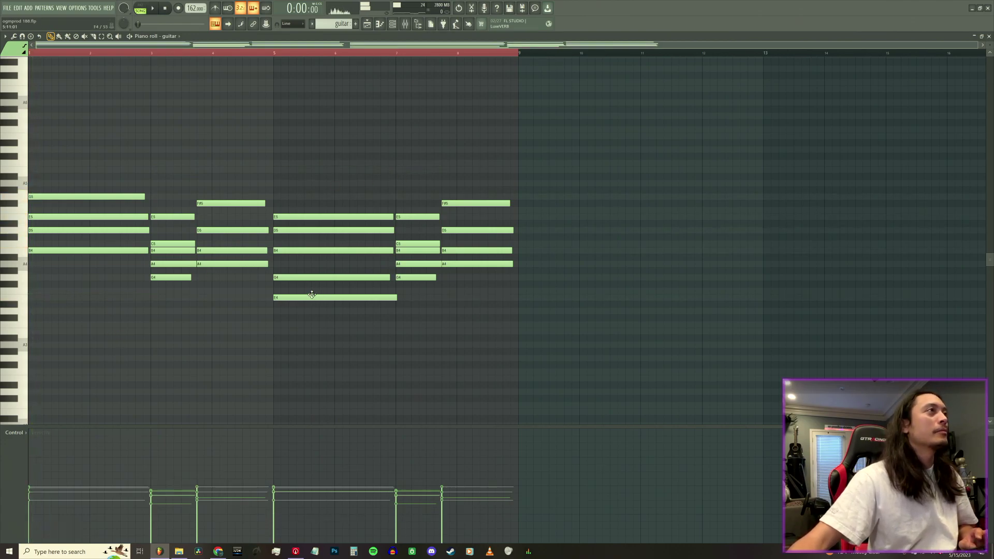
key("space")
right_click(312, 294)
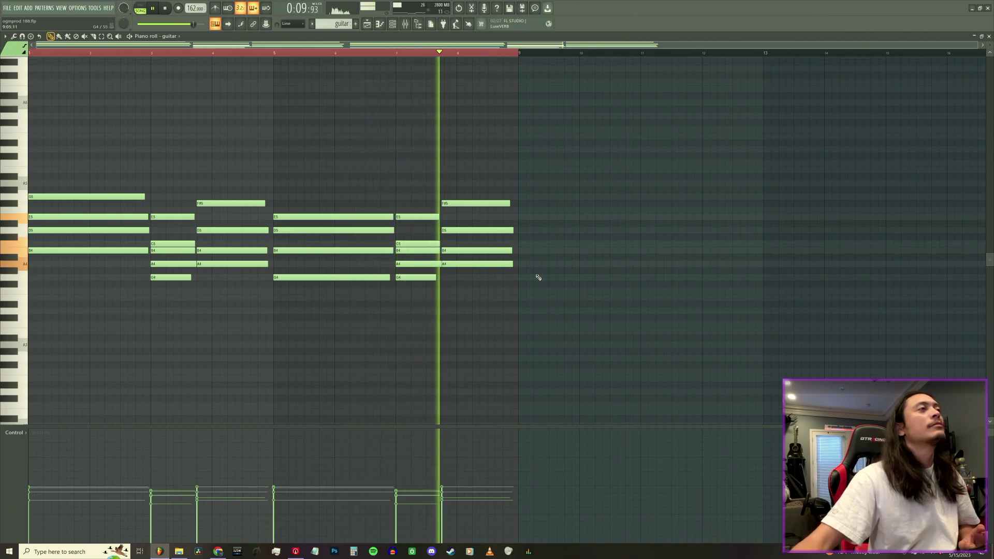
- Return to the playlist and render Pattern 1, replacing its clip with audio
key("F5")
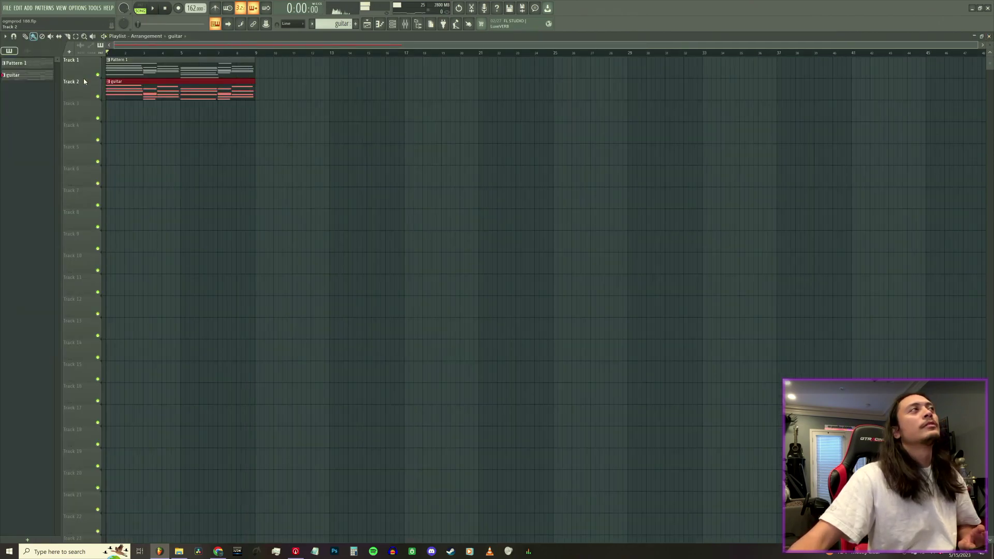
right_click(30, 63)
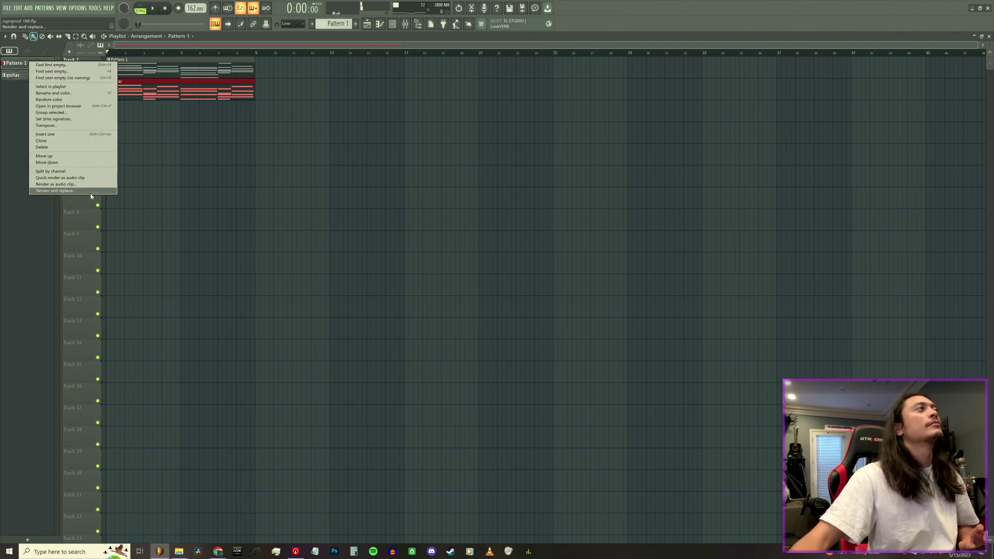
left_click(90, 194)
left_click(562, 382)
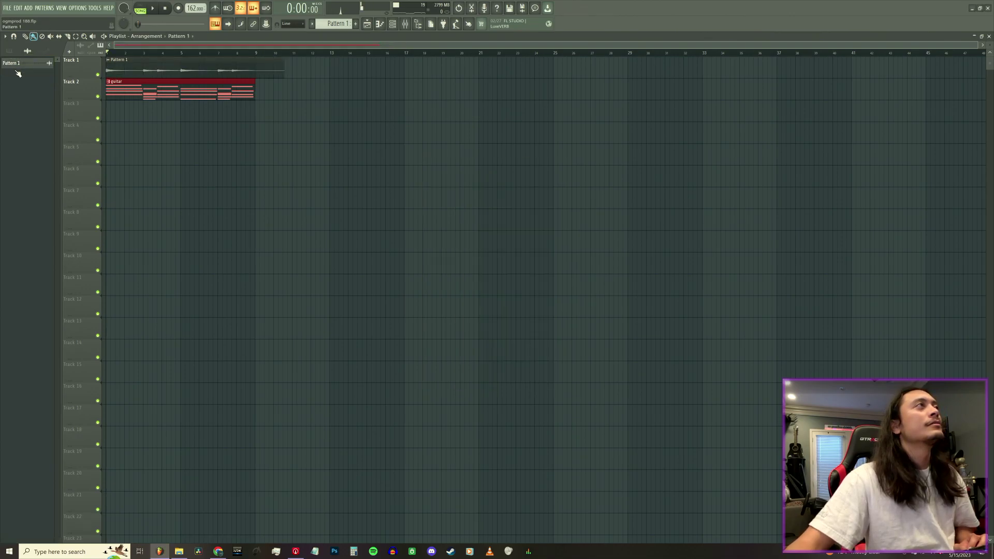
- Render and replace the guitar pattern with audio, and trim both audio clips to end at bar 9
right_click(29, 78)
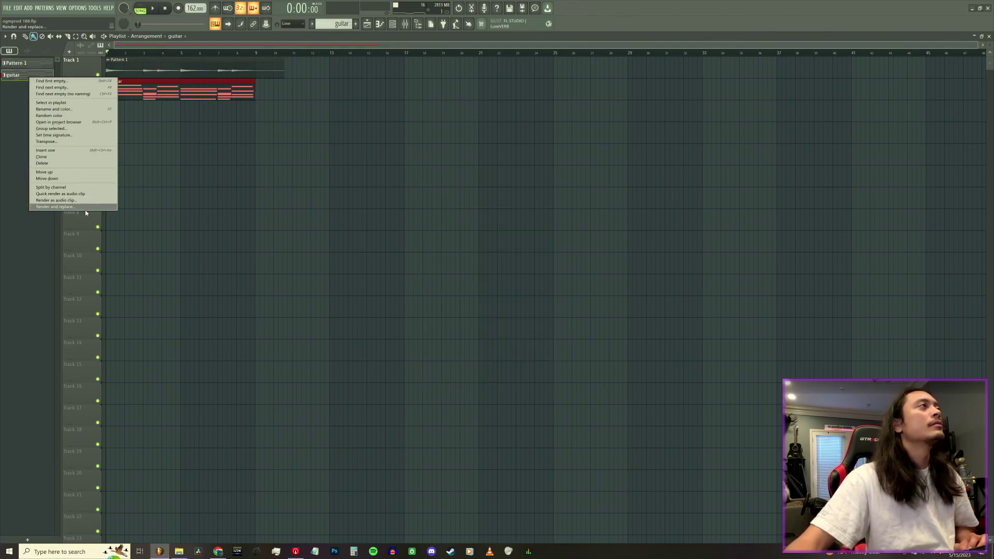
left_click(85, 208)
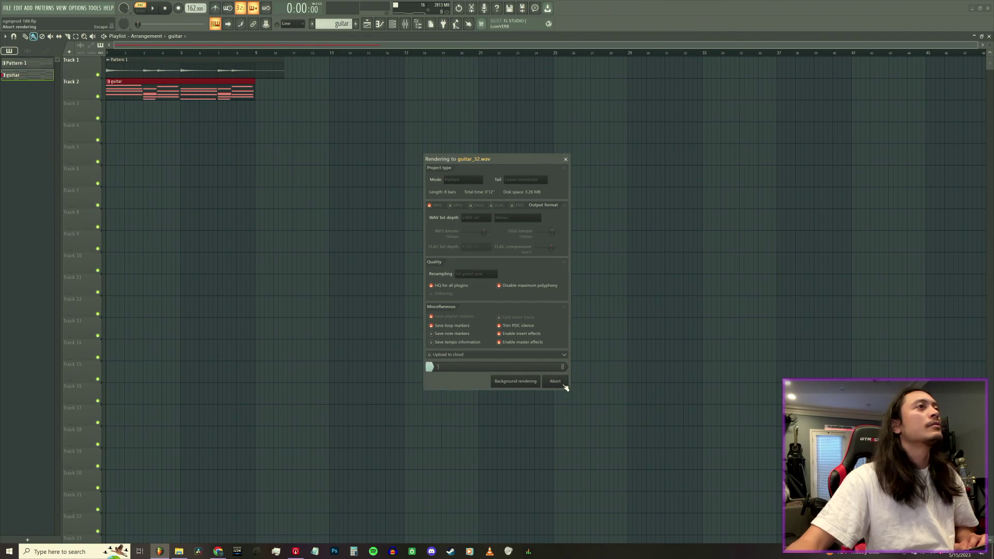
left_click(68, 37)
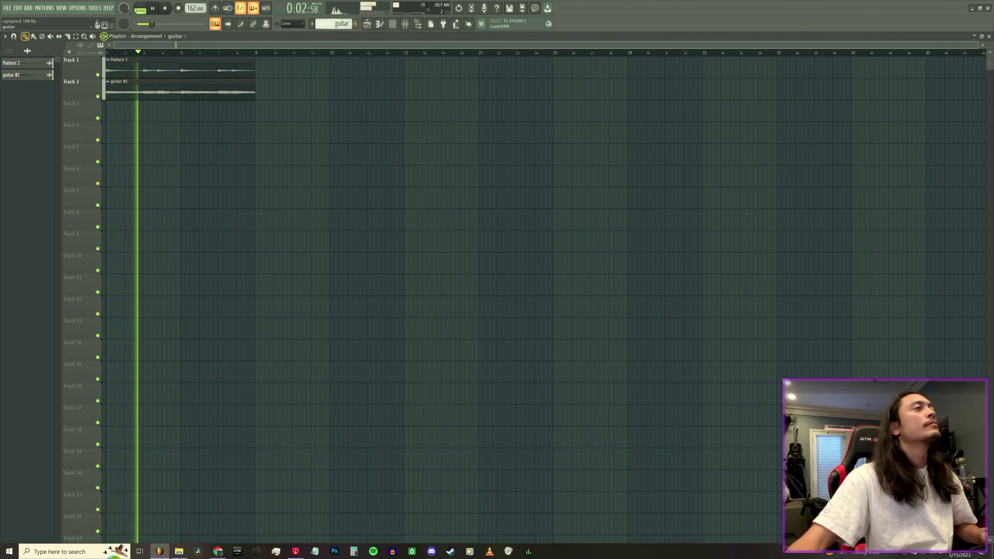
- Create a new pattern named pad and place it at the start of Track 3
left_click(346, 24)
left_click(414, 28)
type("pad")
key("Return")
left_click(113, 111)
- Open the channel rack with all channels shown and keep the pad pattern active
left_click(425, 24)
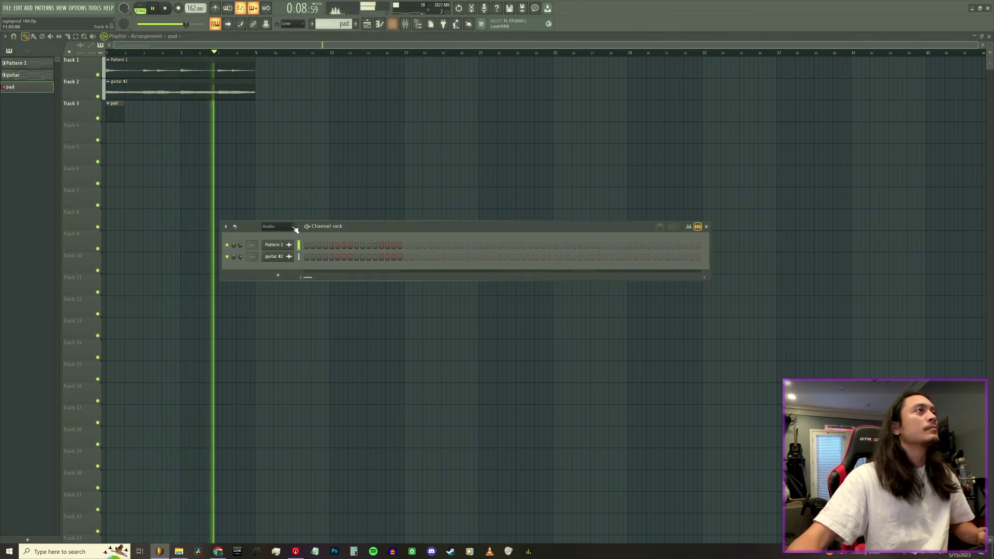
left_click(275, 227)
left_click(266, 234)
left_click(339, 24)
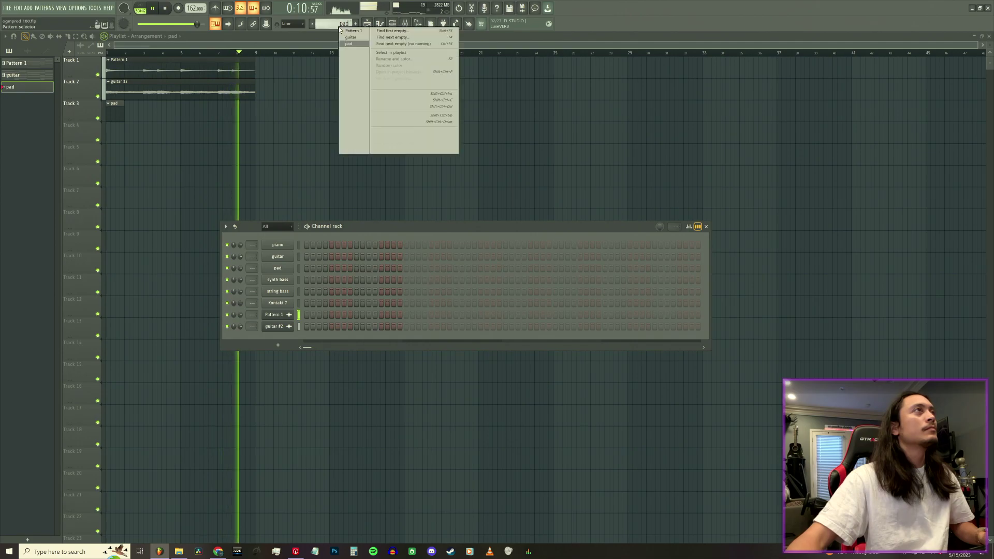
left_click(348, 47)
- Copy the piano channel's notes from Pattern 1 and paste them into the pad channel of the pad pattern
left_click(336, 23)
left_click(336, 30)
right_click(277, 244)
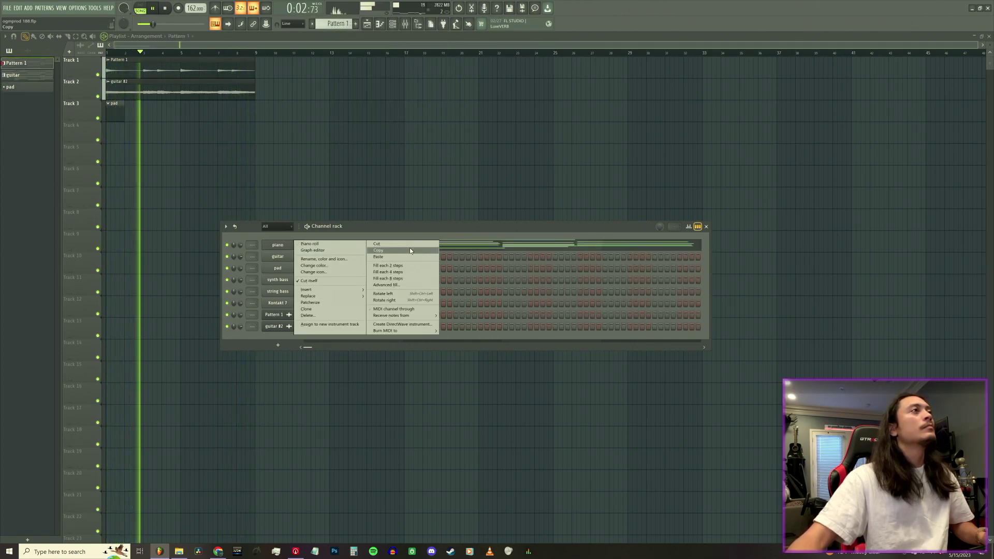
left_click(408, 250)
left_click(339, 24)
left_click(361, 45)
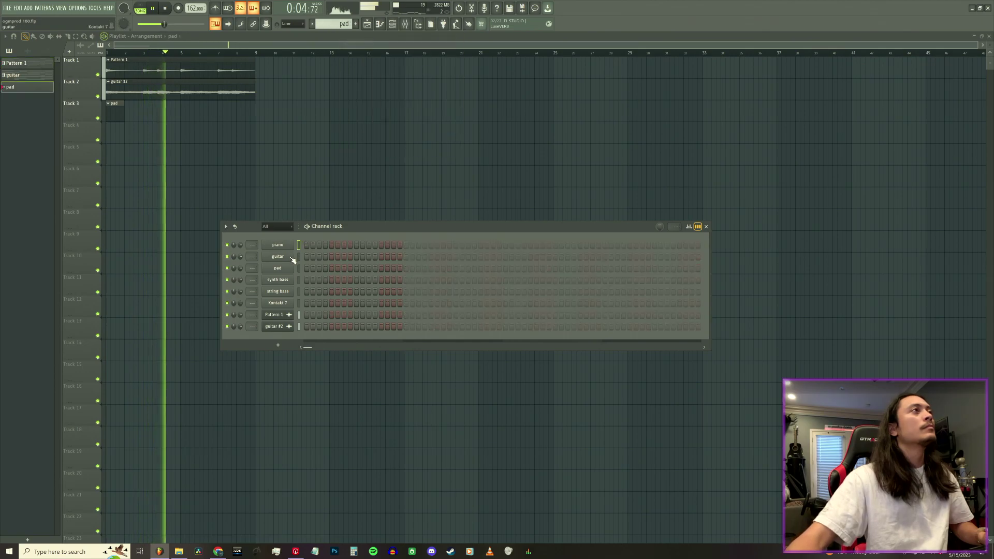
right_click(290, 271)
left_click(389, 281)
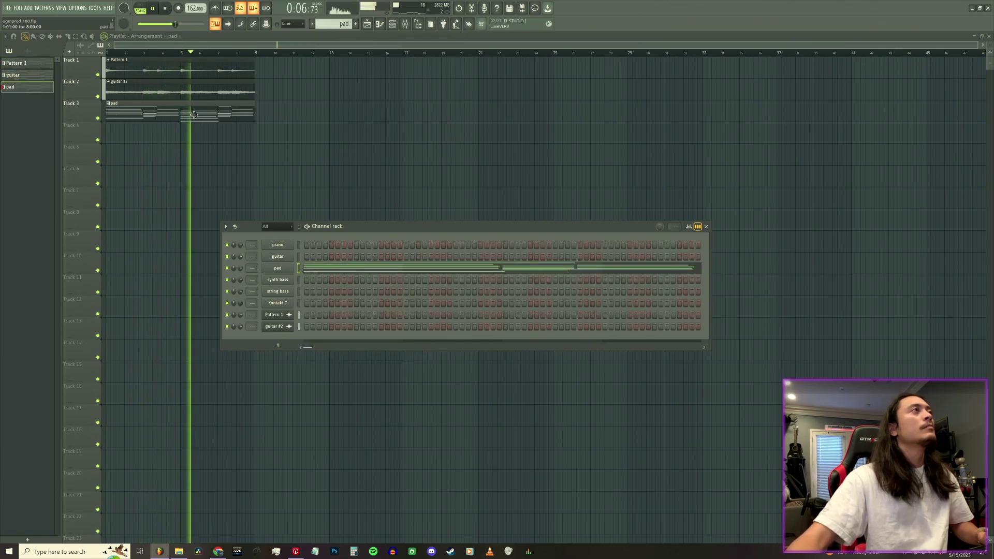
- Delete all B5 notes and the lowest note at bar 5 from the pad part, and close its piano roll
left_click(314, 273)
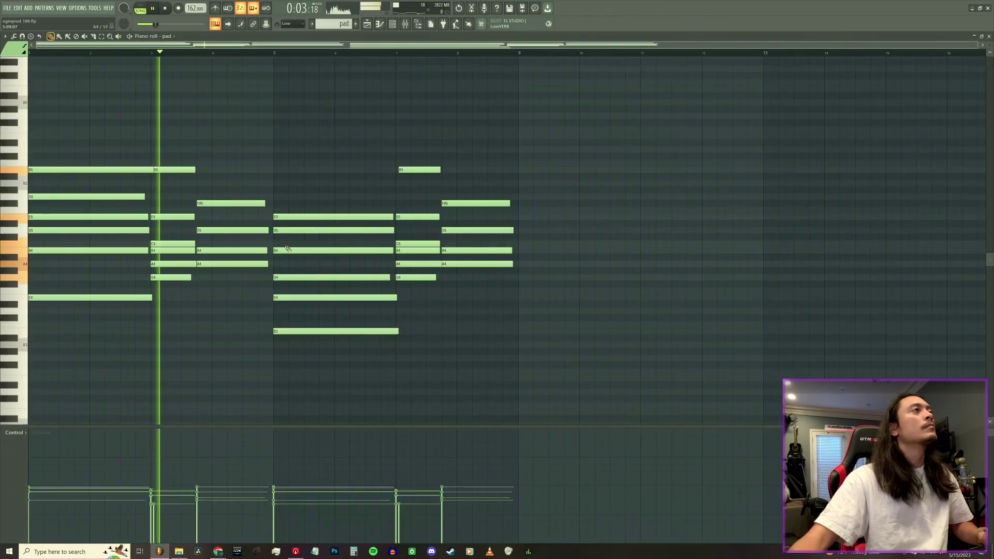
right_click(419, 170)
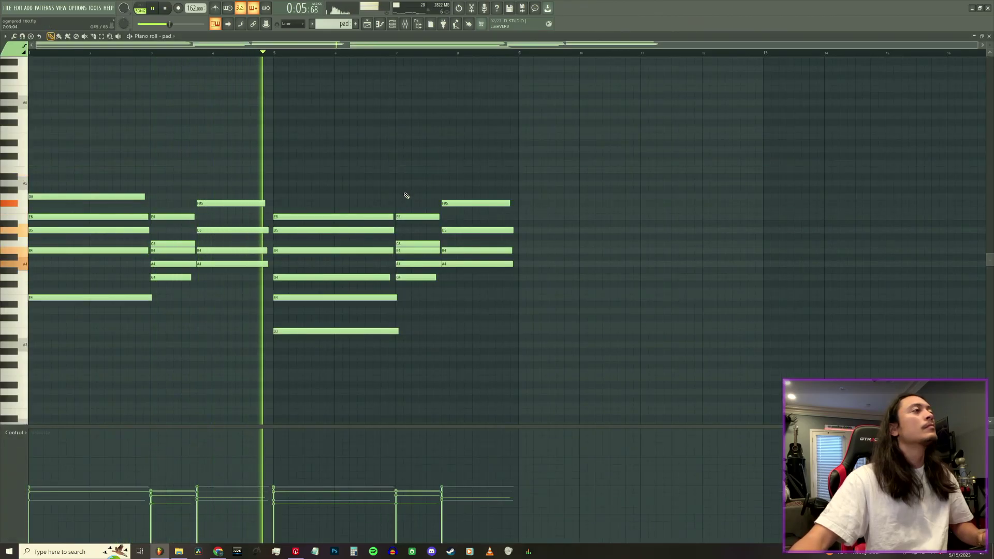
right_click(296, 331)
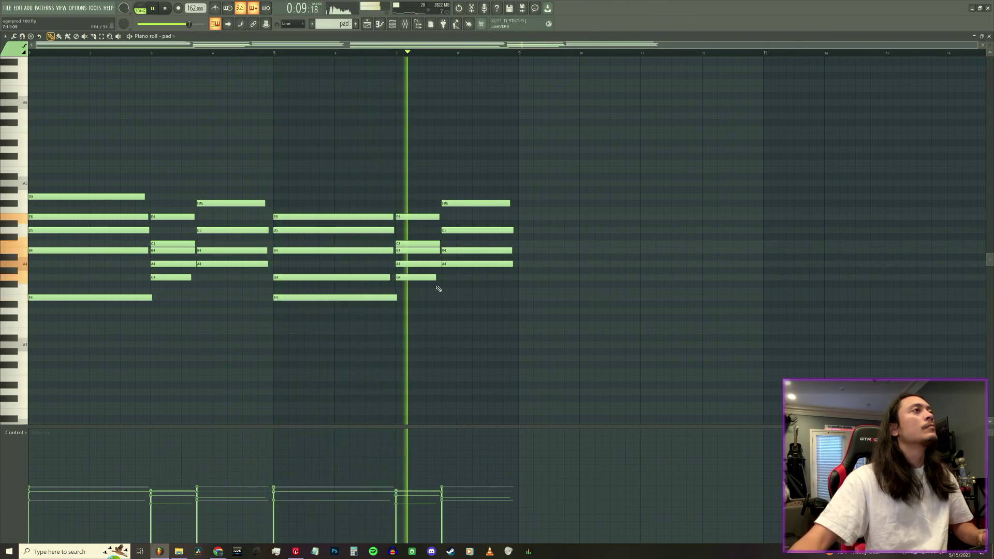
left_click(989, 36)
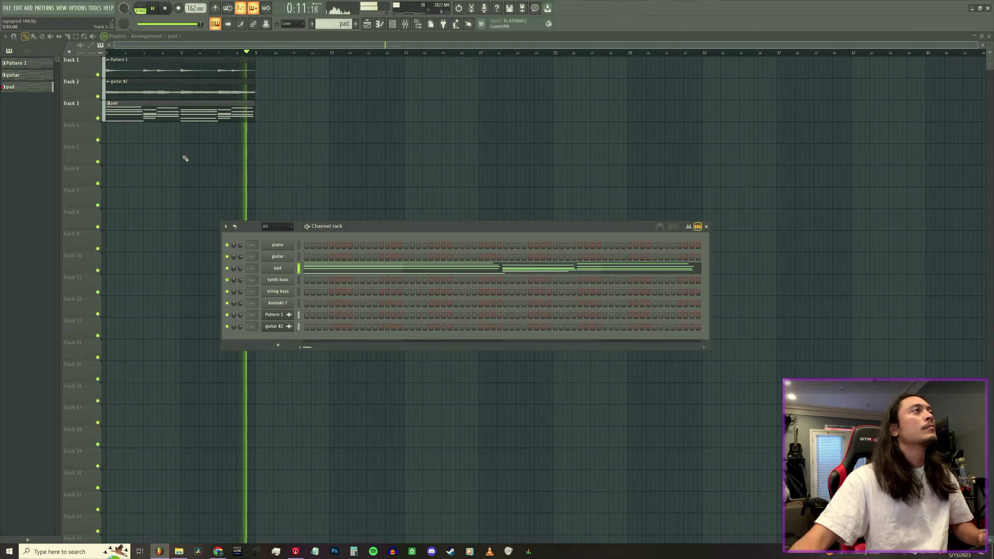
- Raise all pad notes by one octave, mute the topmost notes, and return to the playlist
left_click(344, 269)
key("ctrl+Up")
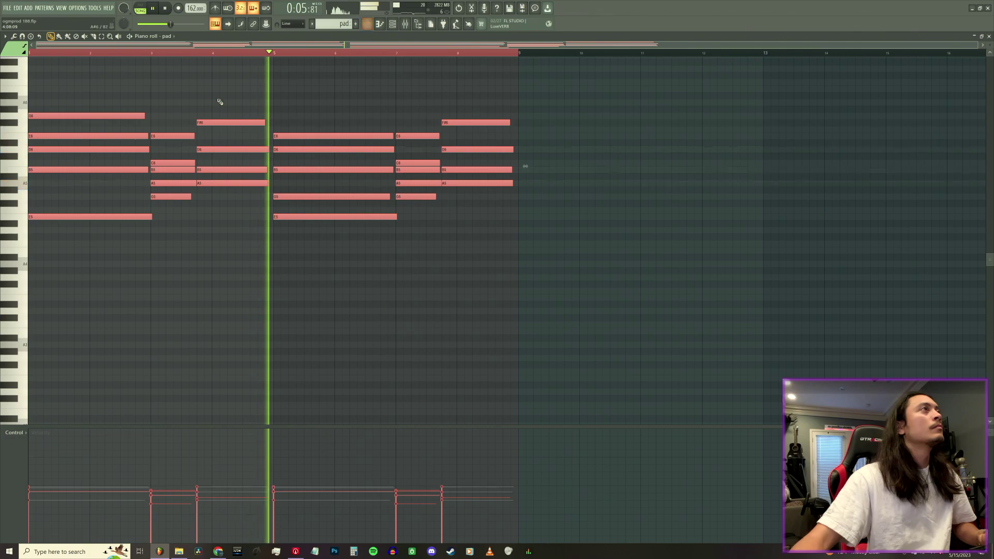
key("space")
left_click(141, 53)
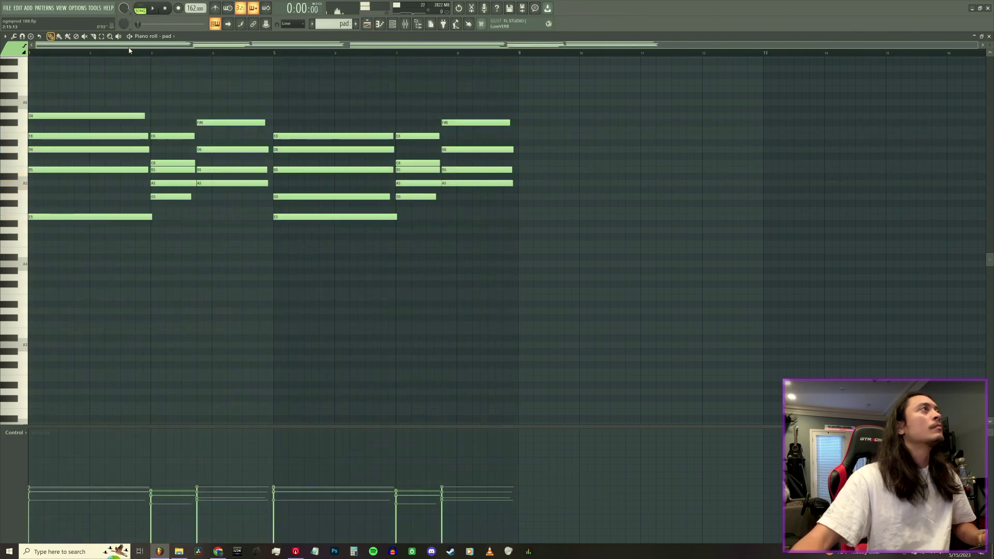
left_click(95, 118)
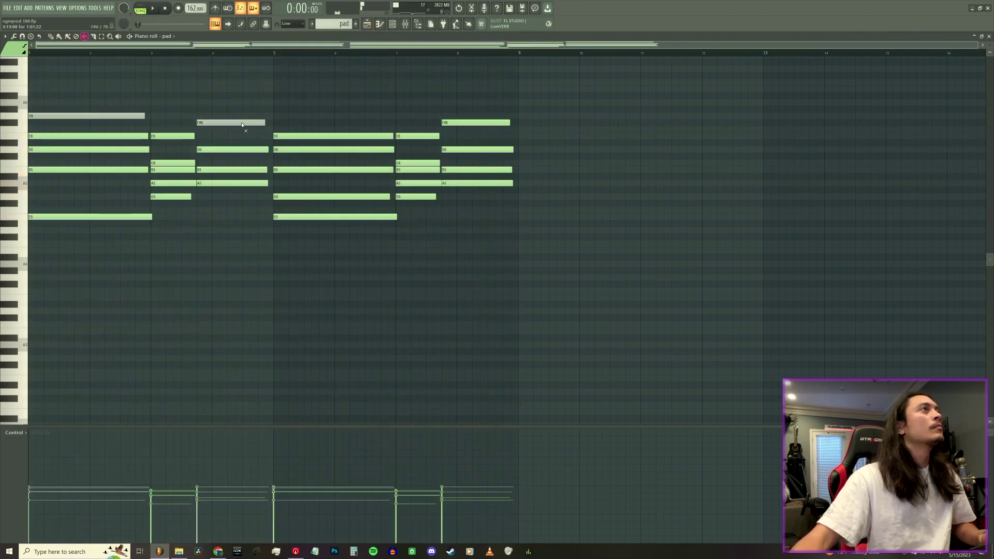
key("F5")
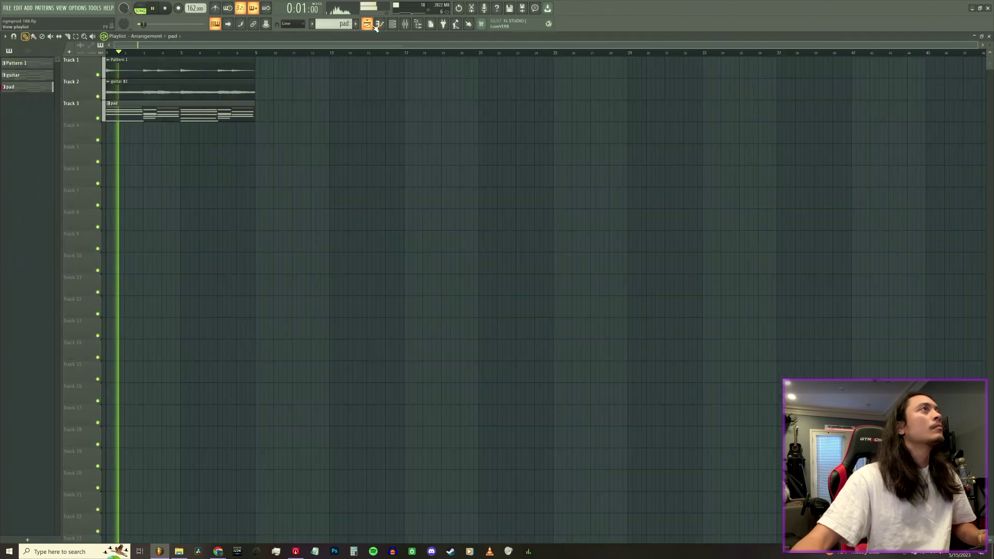
- Mute the guitar clip's track and route the Pattern 1 audio clip to mixer track 1, with the mixer open
left_click(99, 97)
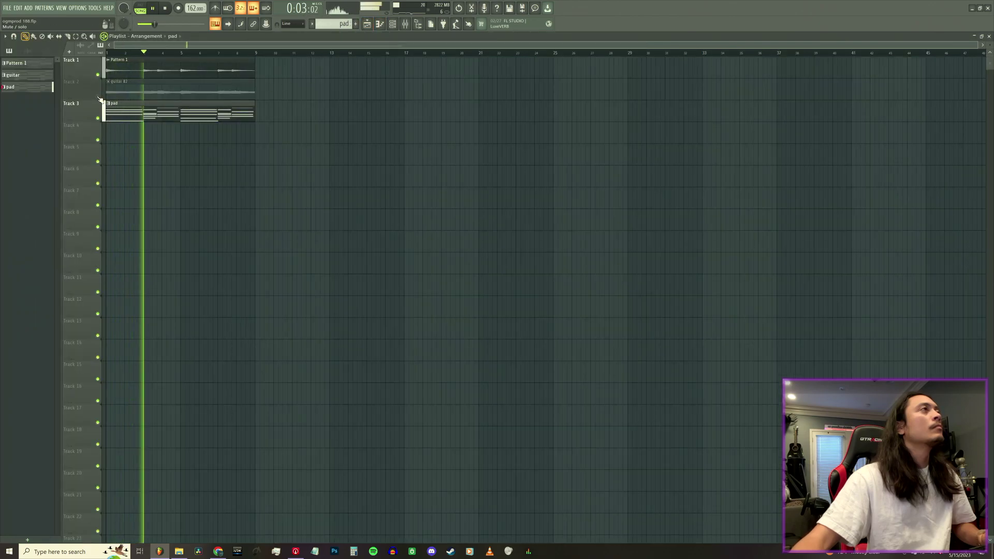
double_click(118, 62)
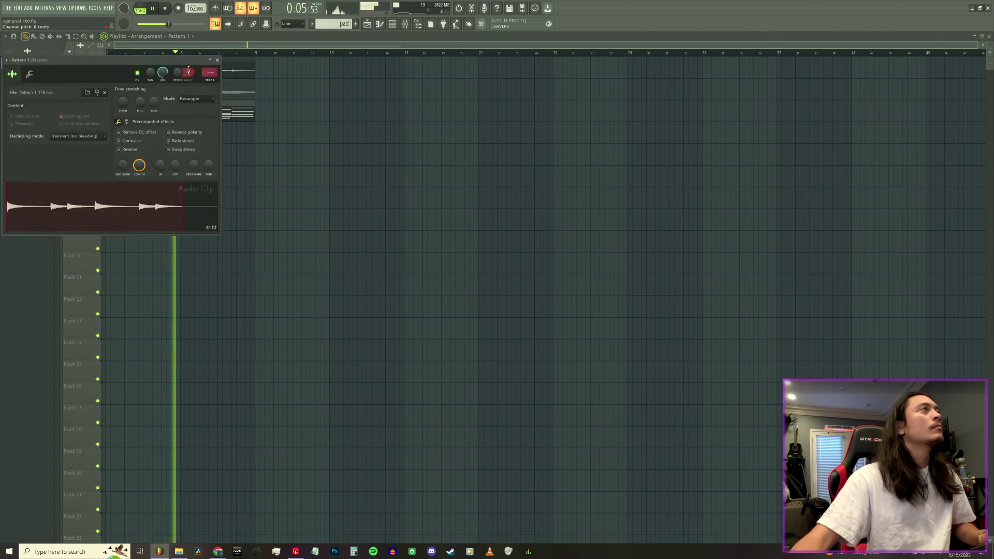
left_click(407, 25)
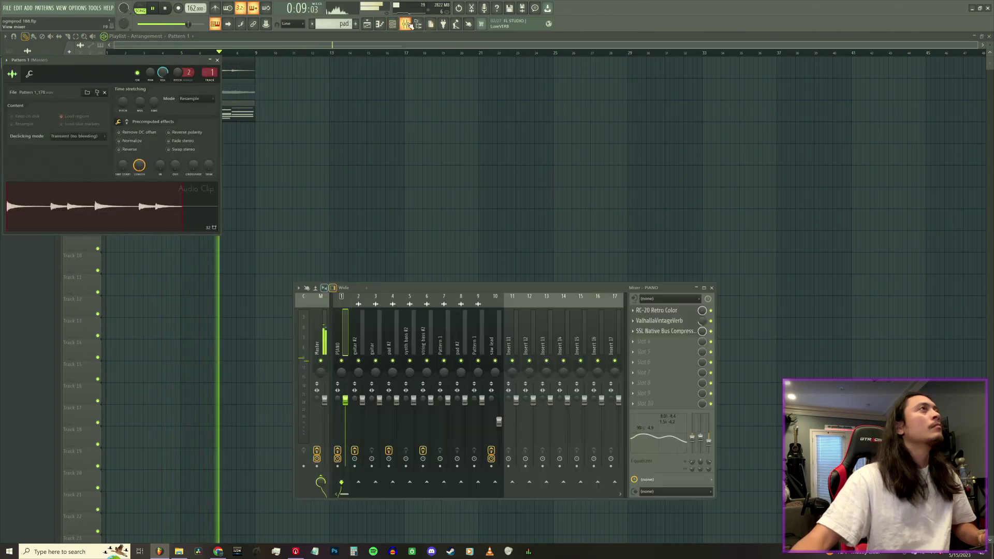
- Unmute the guitar audio clip's playlist track and route the clip to mixer track 2, with the mixer open
left_click(407, 24)
left_click(407, 24)
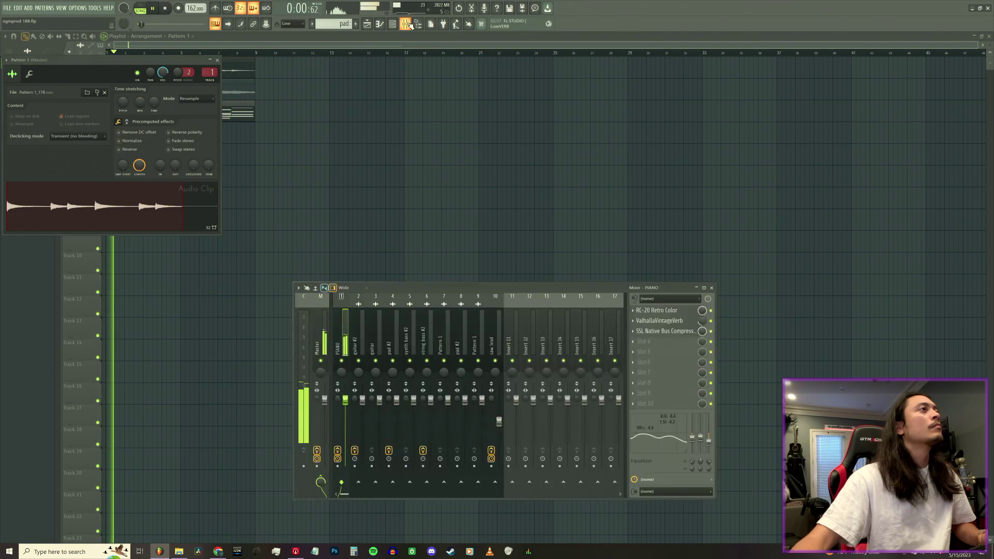
left_click_drag(163, 66, 214, 164)
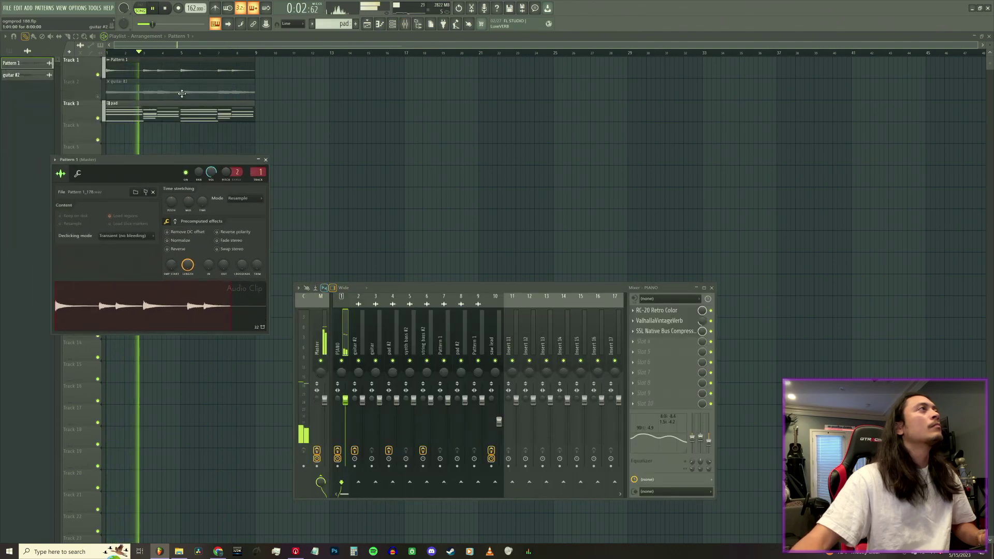
double_click(218, 81)
left_click(227, 70)
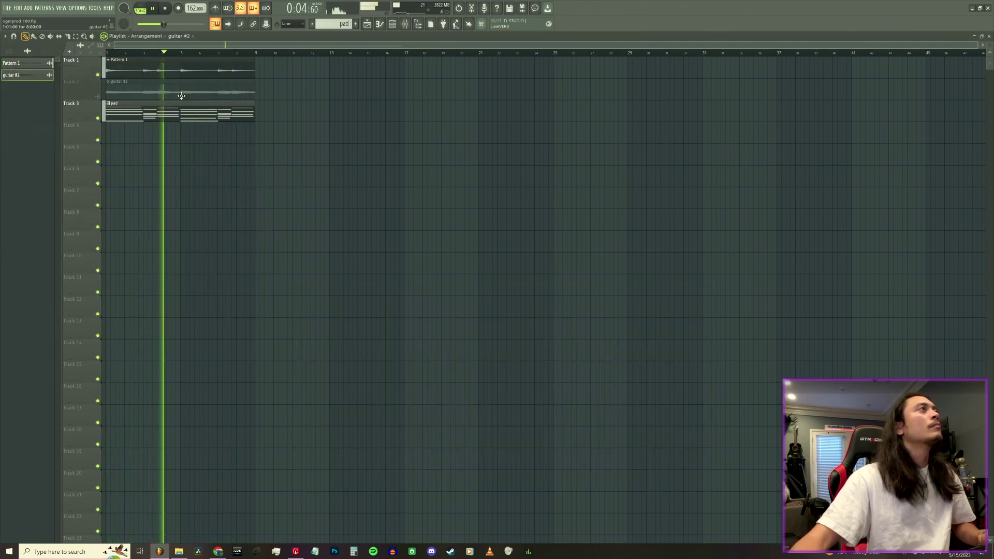
left_click(99, 97)
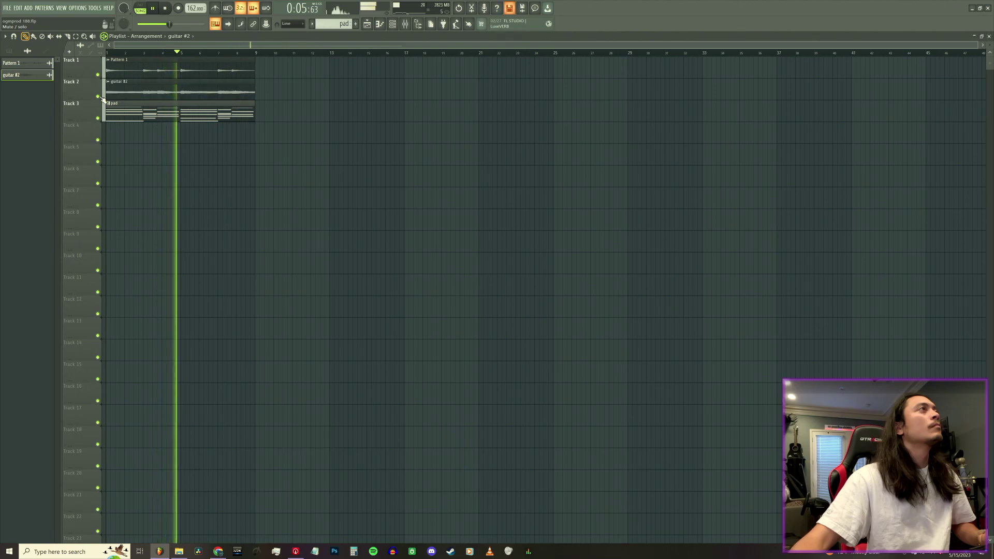
double_click(174, 96)
left_click(405, 25)
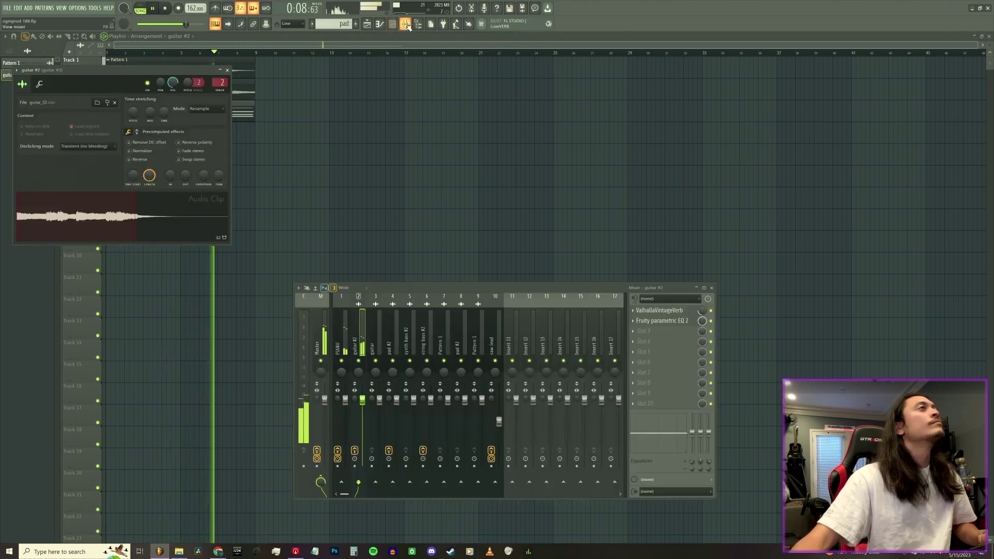
- Stop playback and delete the guitar audio clip from track 2 of the playlist
key("space")
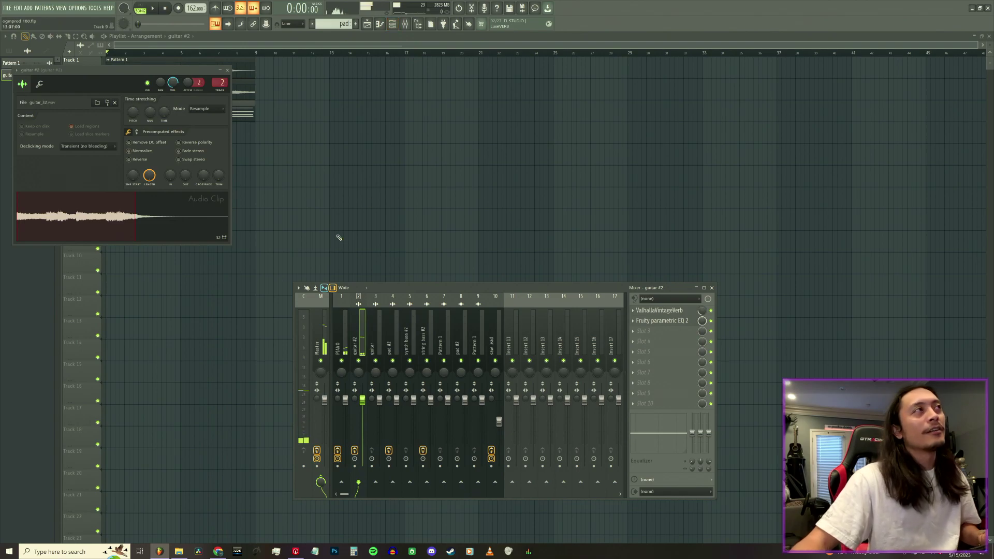
left_click_drag(199, 70, 272, 182)
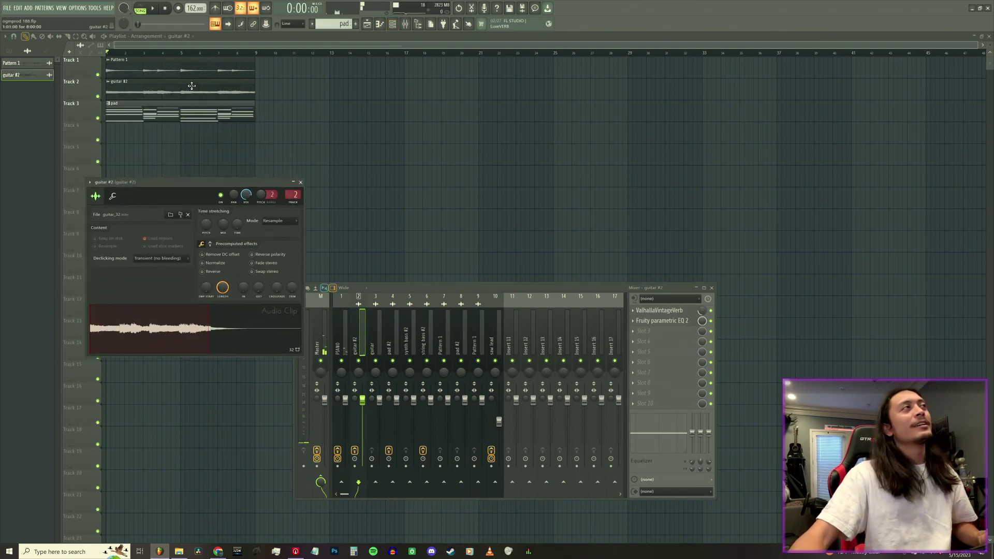
right_click(189, 93)
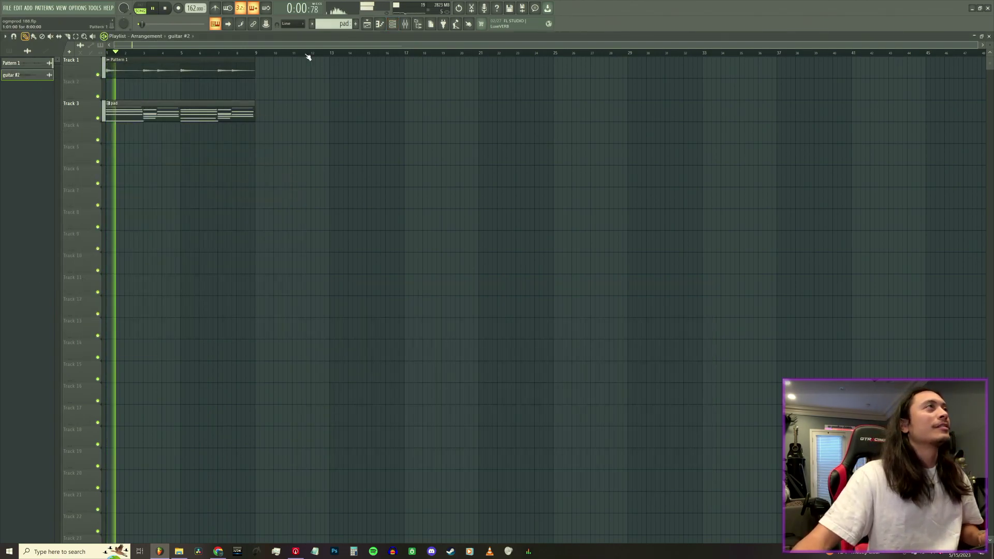
- Mute the highest unmuted pad notes at bars 5 and 7 in the pad channel's piano roll, and return to the Draw tool
left_click(393, 25)
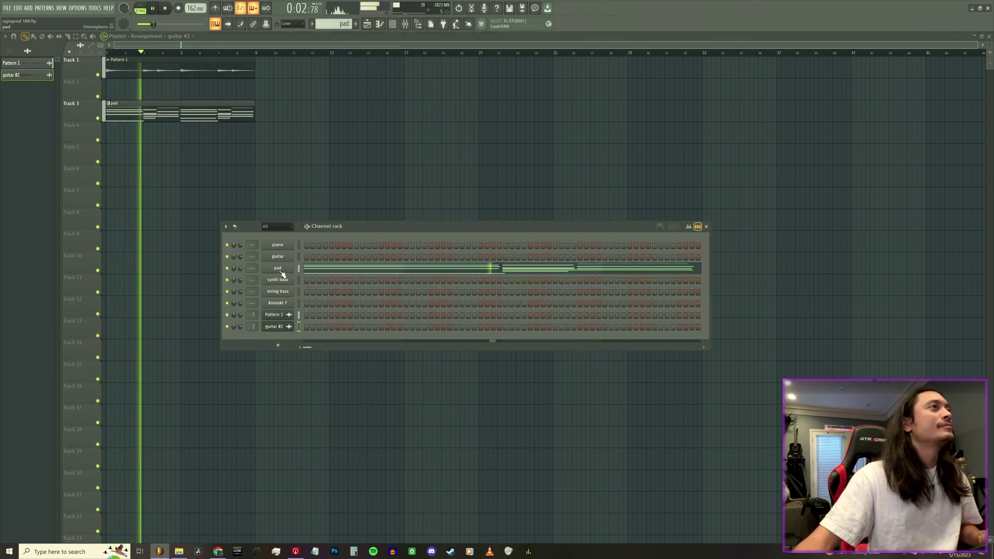
left_click(332, 272)
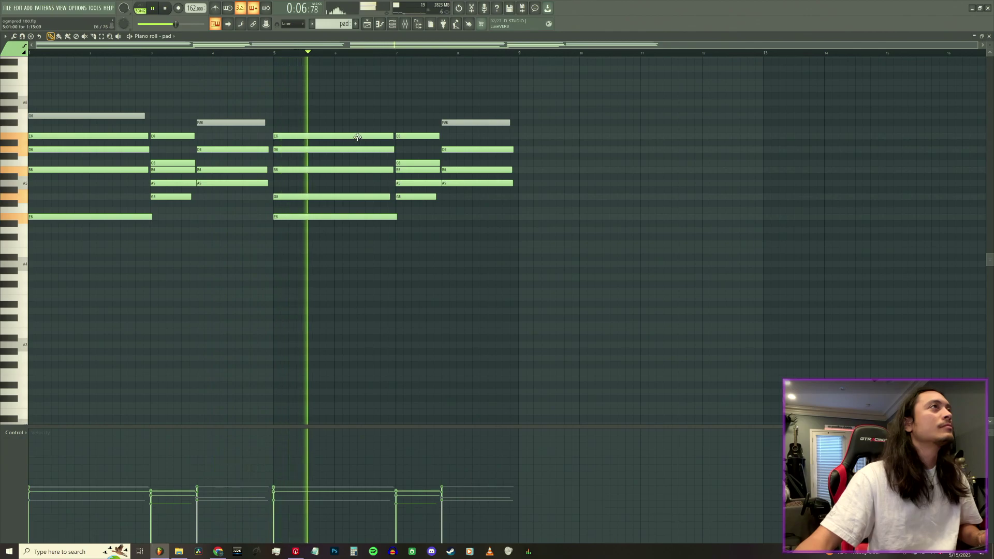
left_click(85, 35)
left_click(332, 136)
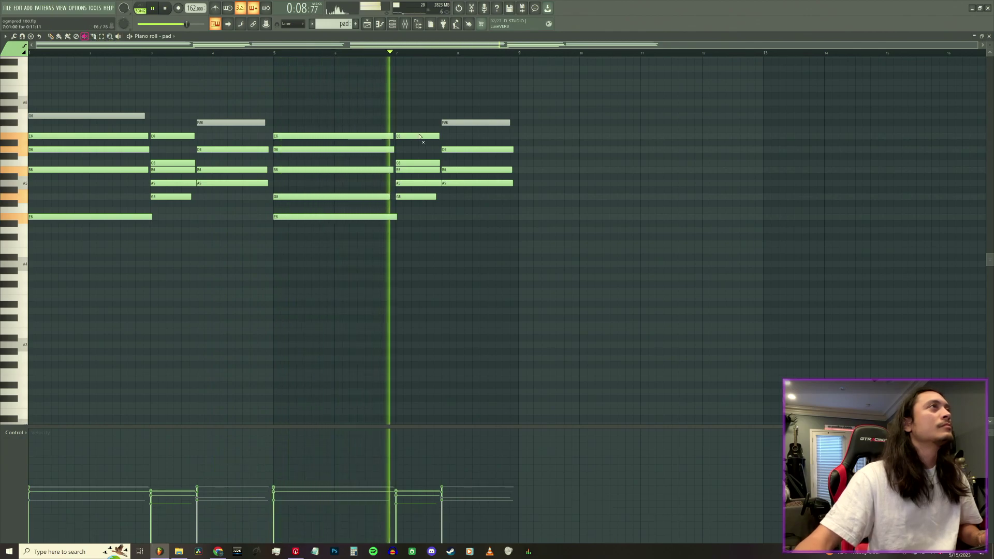
left_click(418, 136)
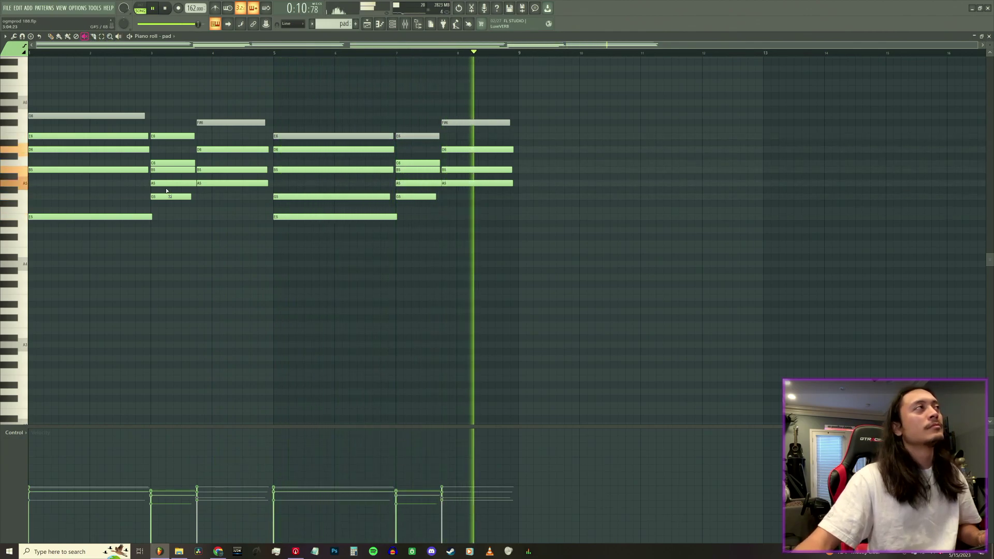
left_click(50, 36)
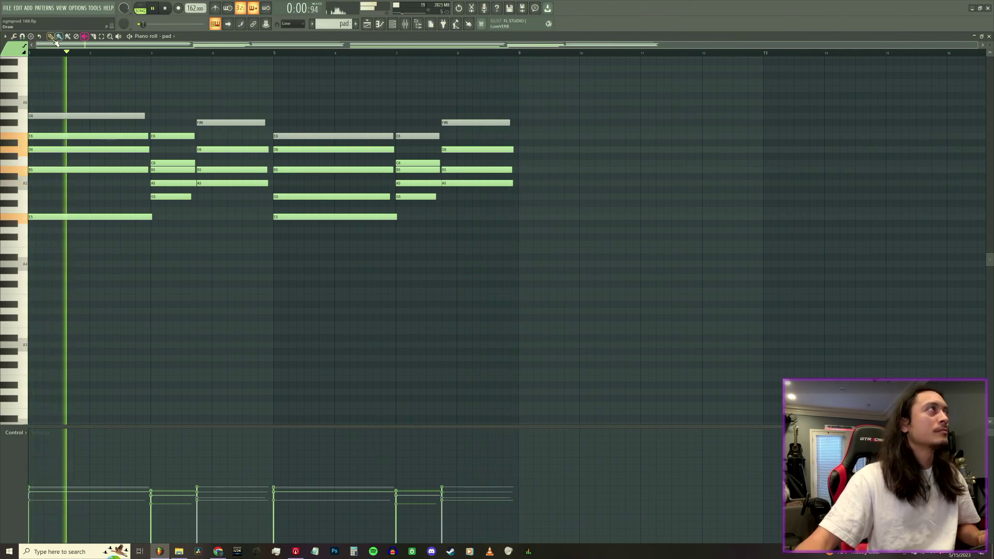
- Transpose all pad notes down by one octave and deselect them
key("ctrl+a")
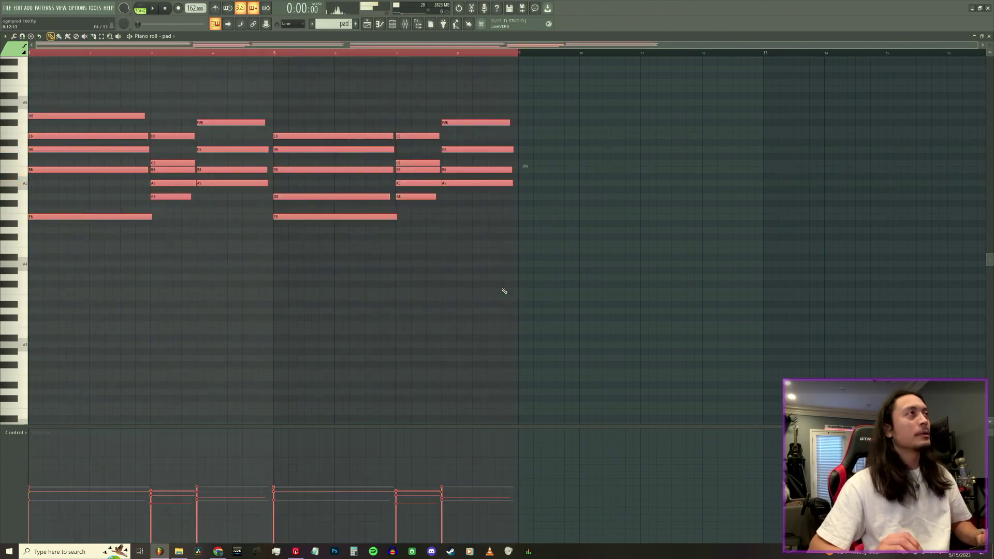
key("ctrl+Down")
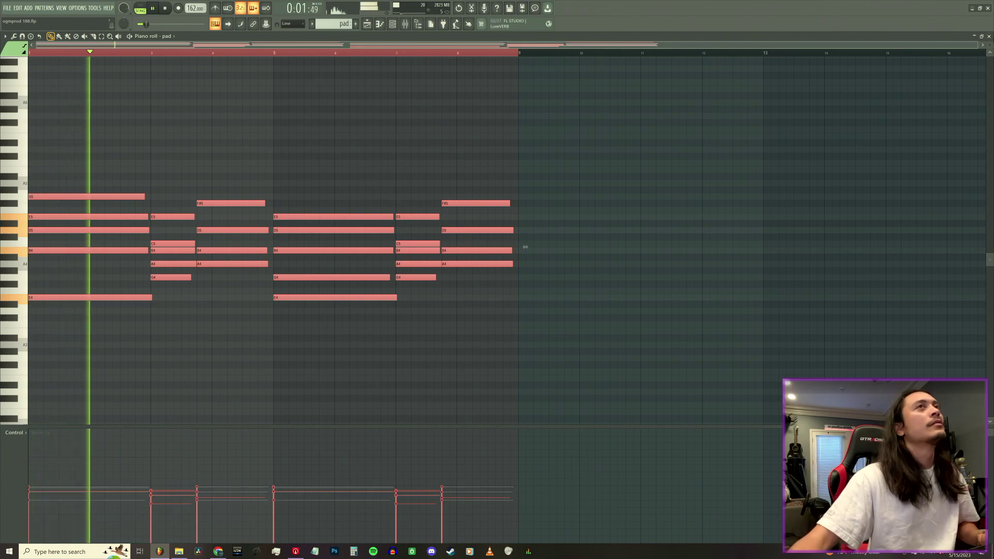
key("ctrl+Down")
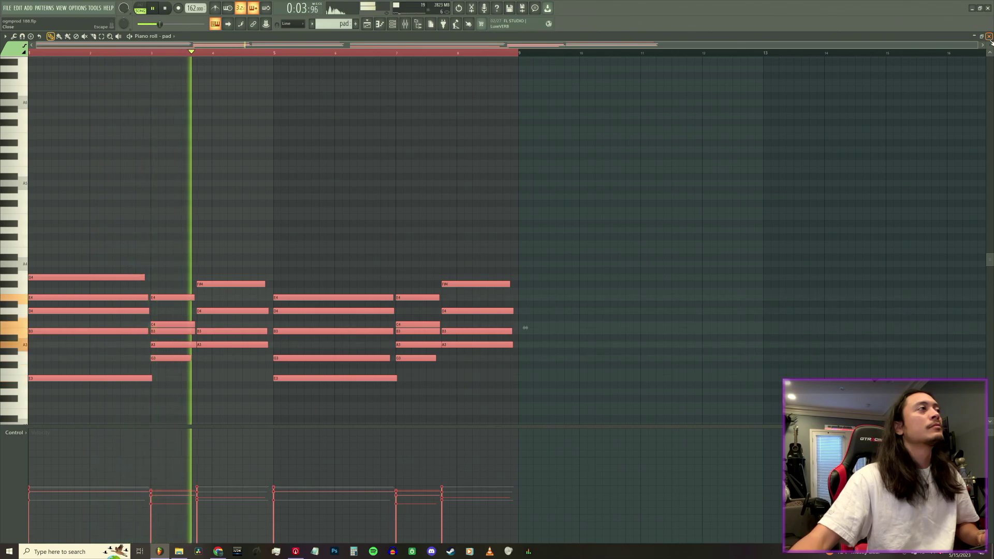
key("ctrl+Up")
key("space")
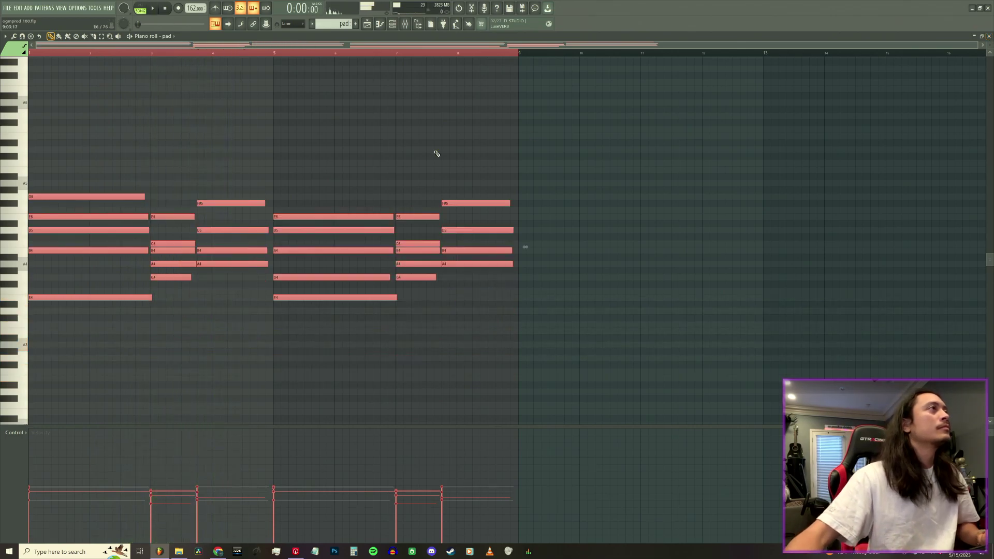
left_click(207, 156)
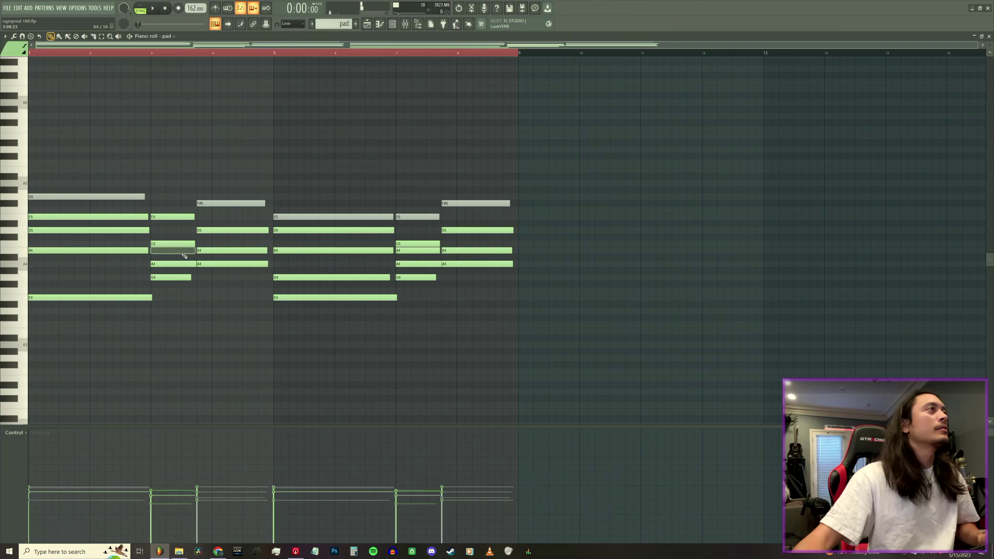
- Delete the B4 pad notes at bars 3 and 7 and the lowest notes at bars 1 and 5, and close the piano roll
key("space")
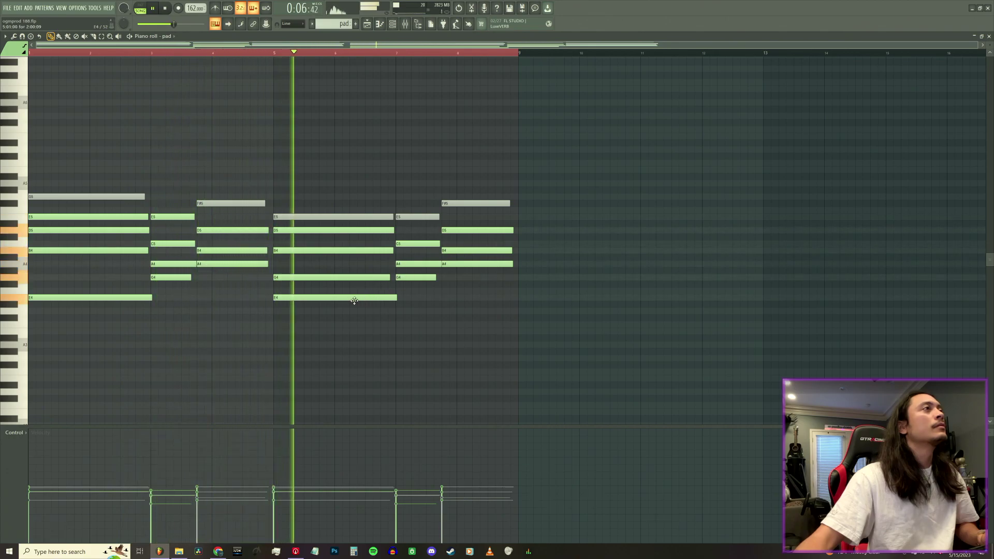
key("space")
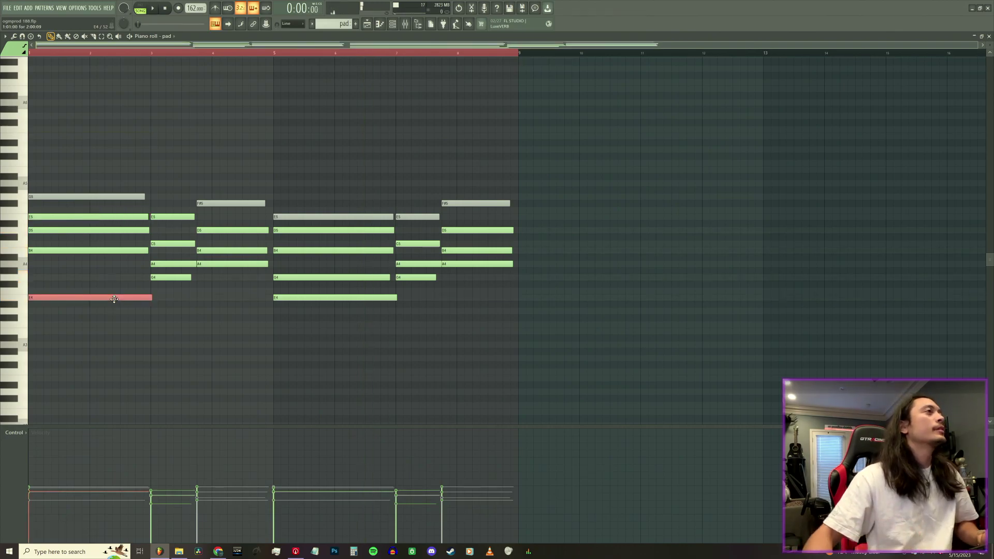
key("space")
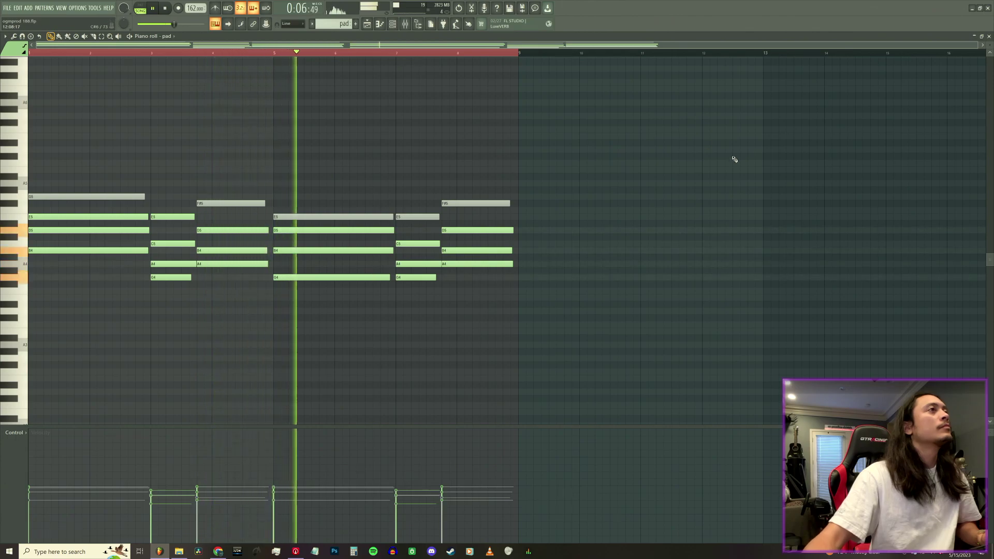
left_click(988, 36)
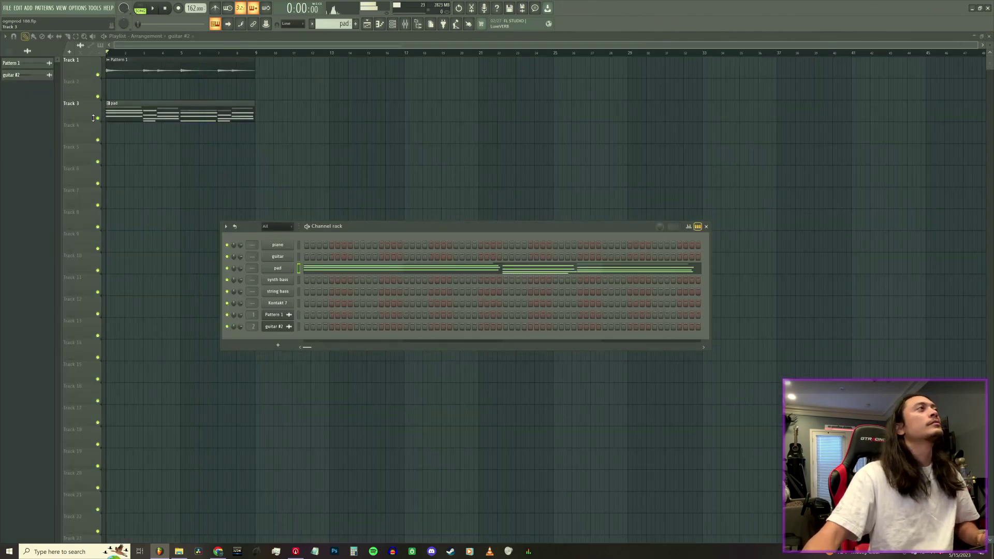
- Render the pad pattern to audio and replace its clip in the playlist
left_click(11, 51)
right_click(19, 87)
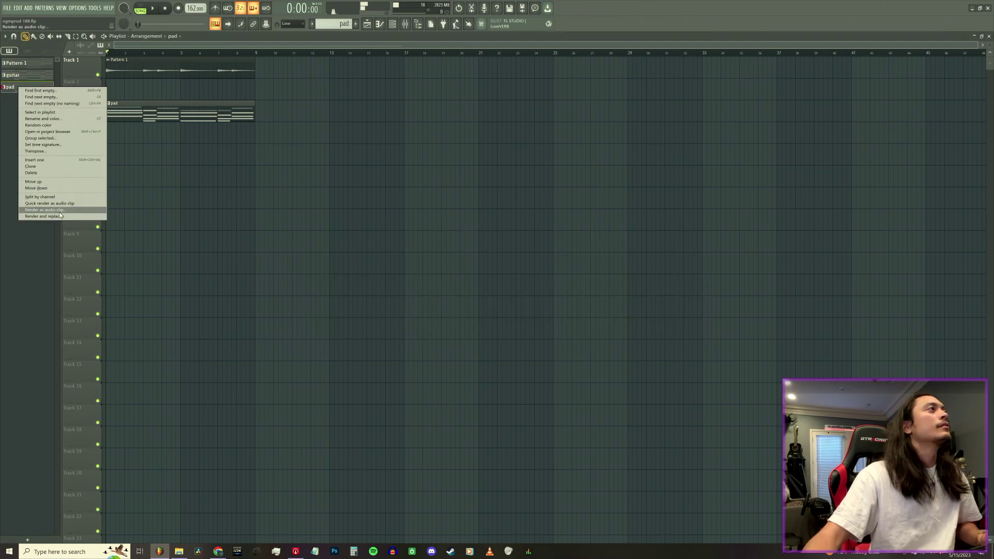
left_click(60, 217)
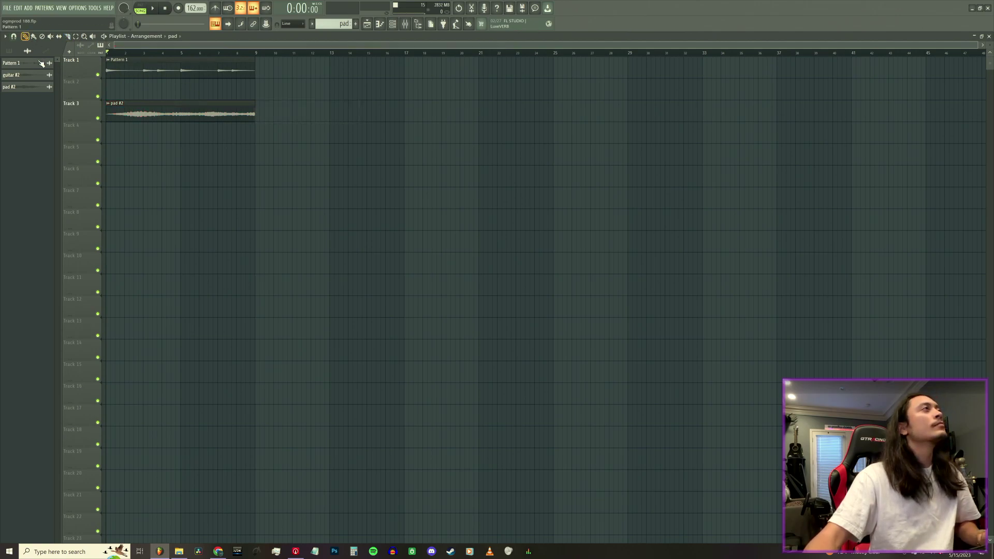
- Select the guitar pattern and place it at the start of track 2 in the playlist
right_click(343, 23)
left_click(362, 40)
left_click_drag(166, 92, 112, 91)
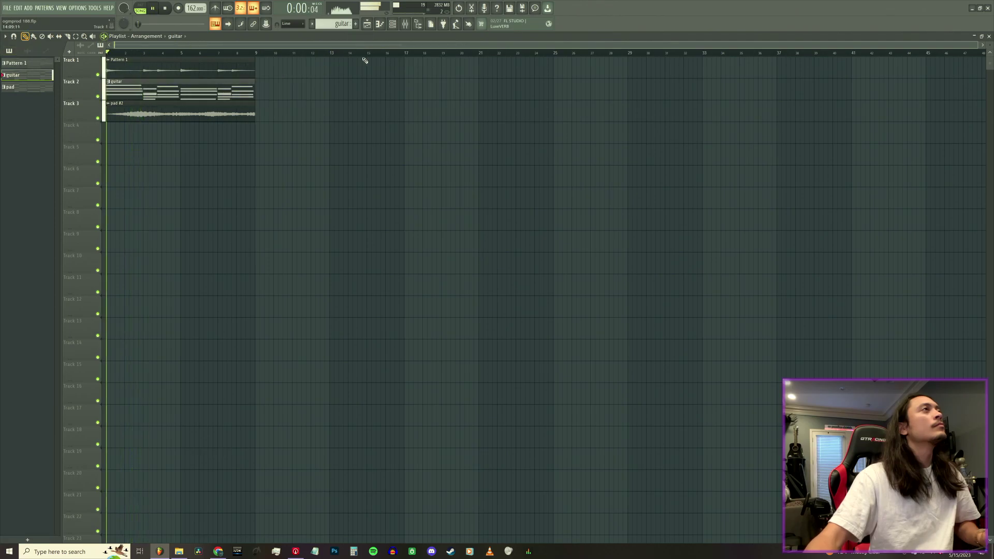
- Open the guitar channel's Kontakt instrument and load the Clean Slate preset in Evolution Strawberry
left_click(395, 23)
left_click(280, 256)
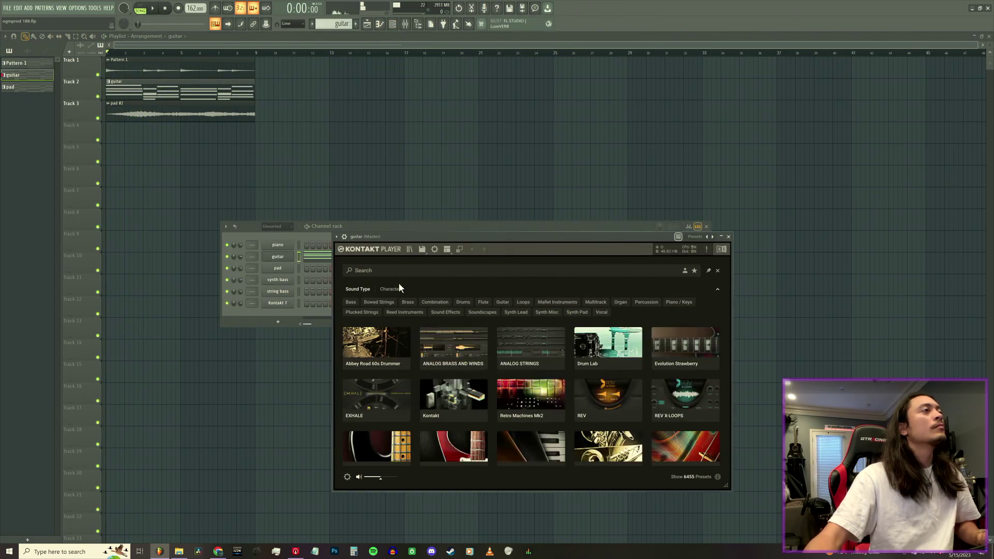
left_click(409, 250)
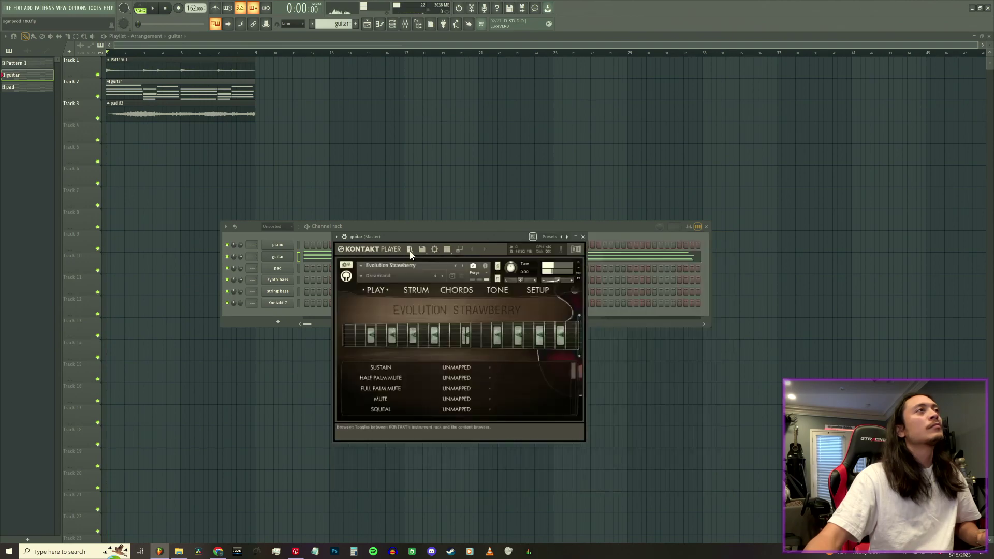
mouse_move(376, 285)
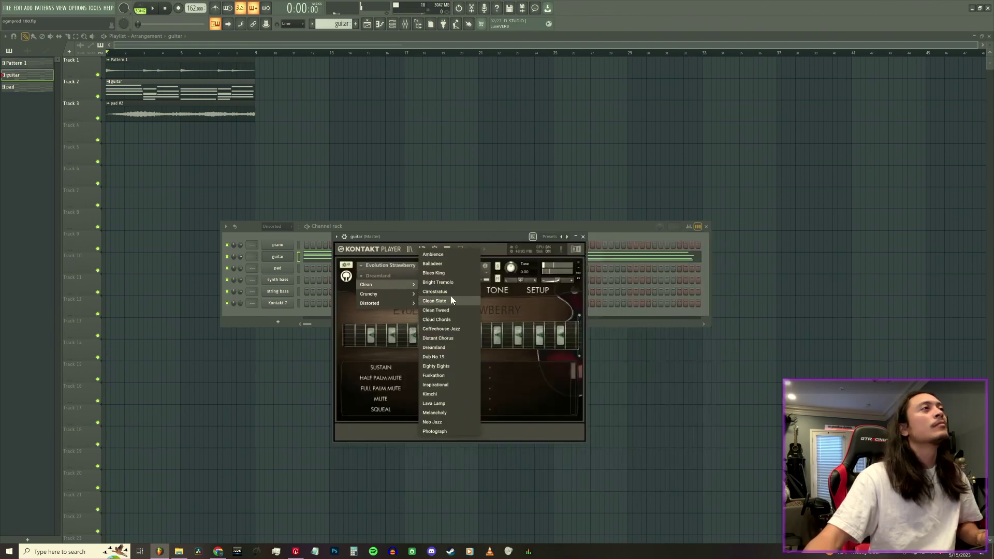
left_click(449, 301)
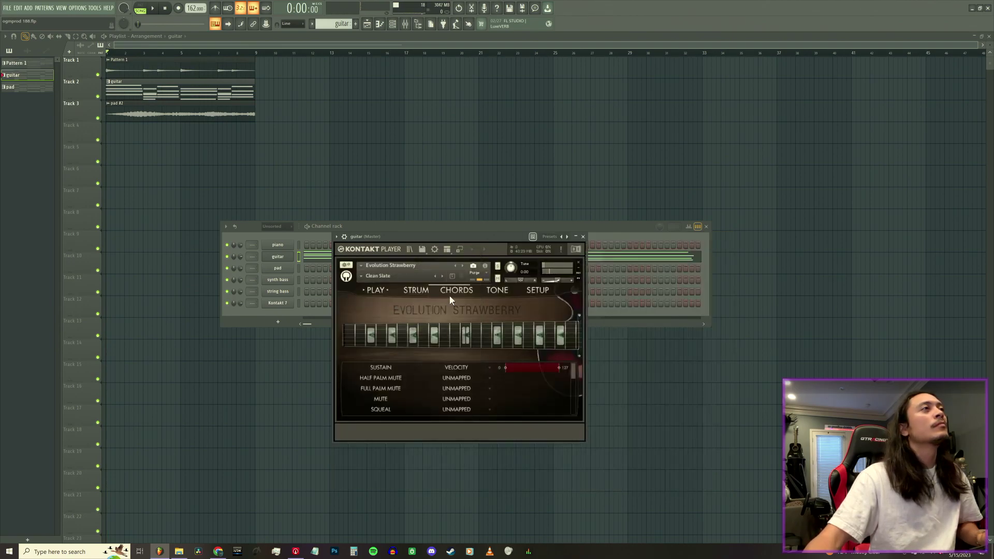
- Change the guitar instrument's preset to Funkathon from the Clean group and stop playback
left_click(378, 275)
mouse_move(403, 295)
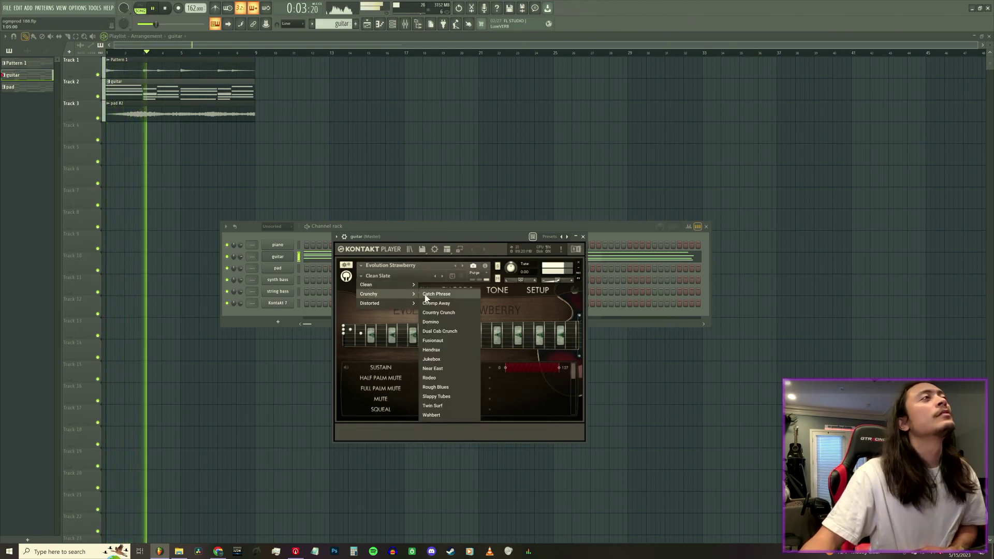
left_click(438, 376)
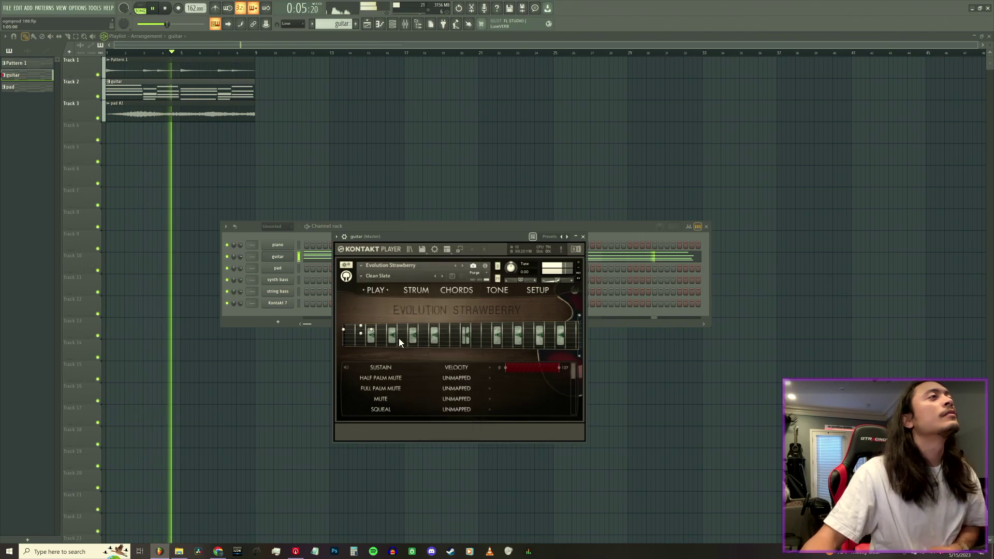
left_click(158, 11)
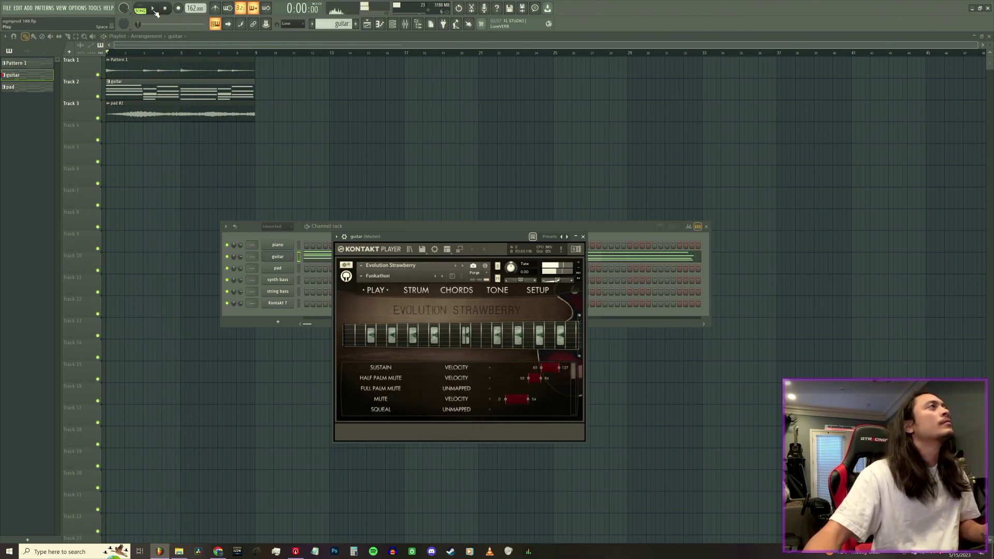
- Return to the playlist and route the pad audio clip to mixer track 4, with the mixer open
left_click(269, 236)
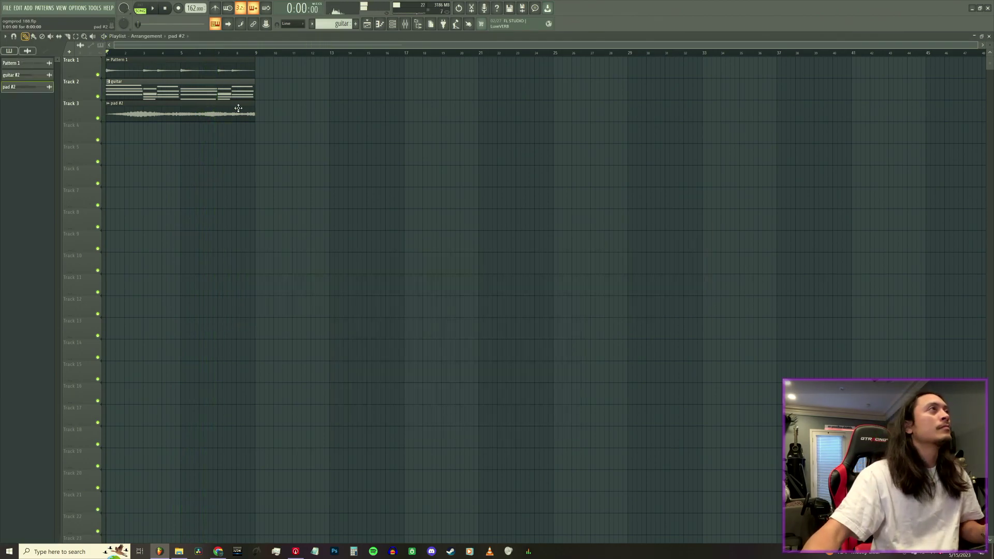
double_click(195, 105)
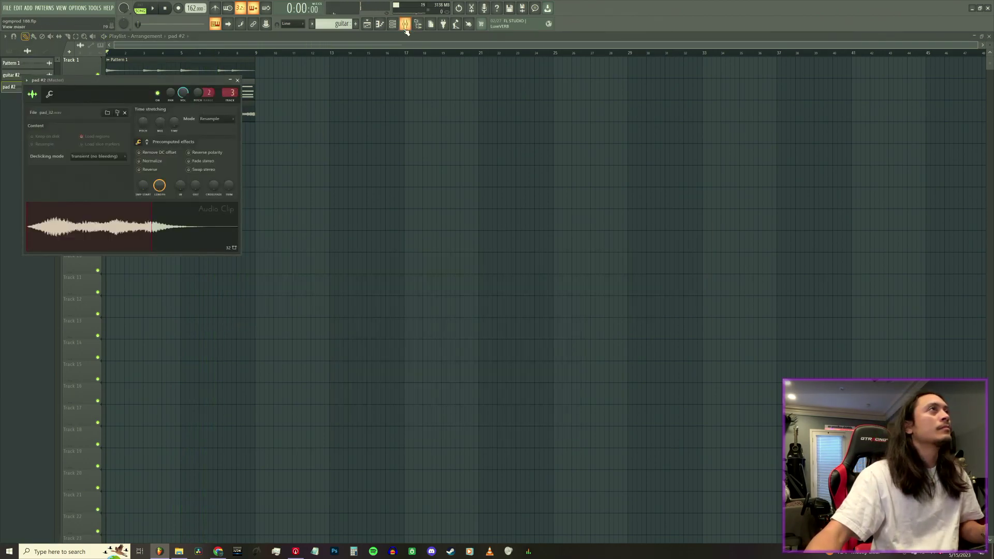
key("F9")
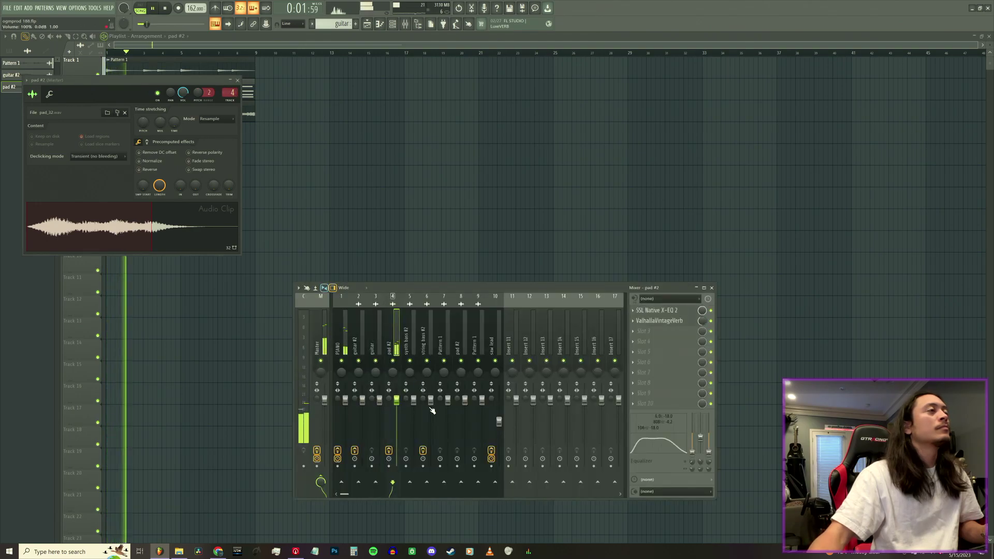
- Close the pad clip settings and the mixer, open the guitar pattern in the piano roll, and stop playback
left_click(238, 81)
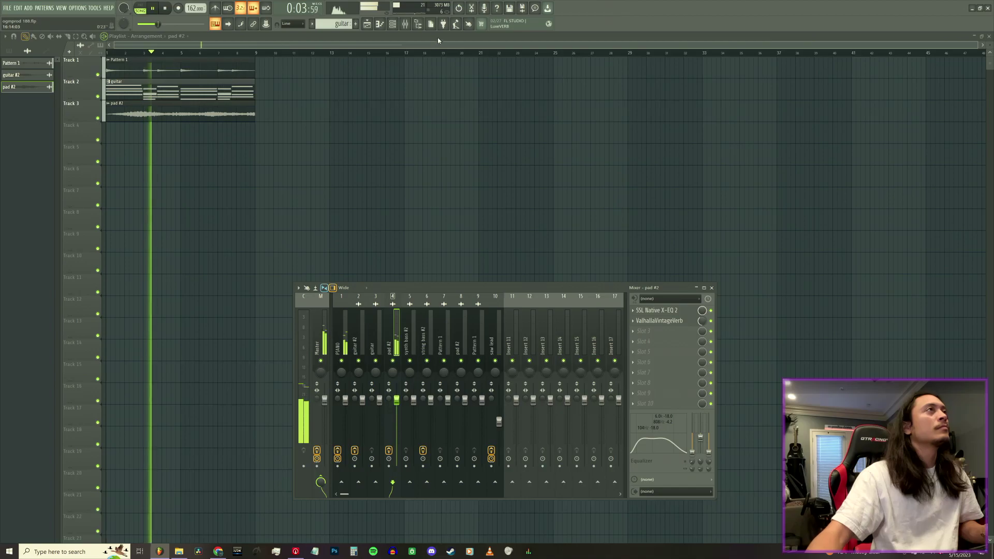
key("F9")
double_click(201, 96)
key("space")
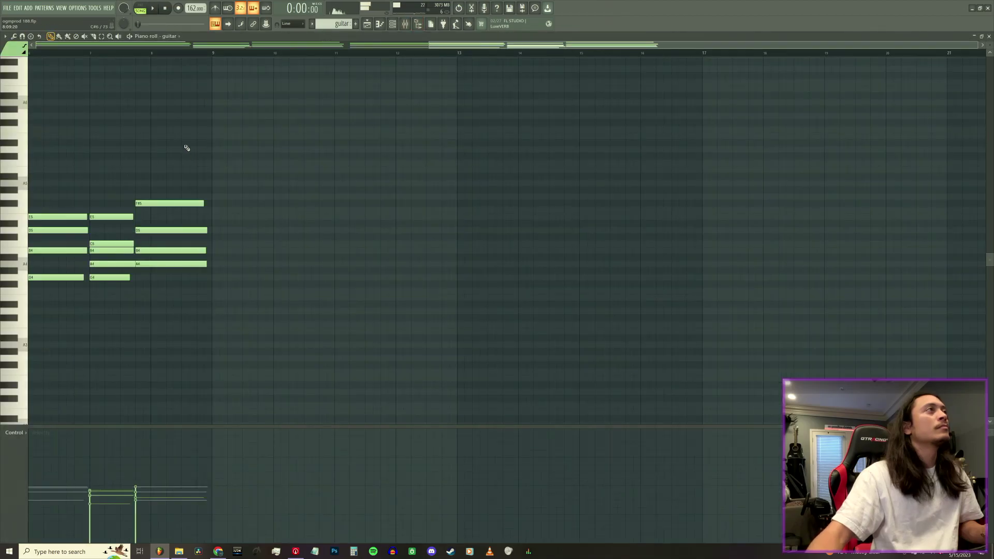
- Lower both F#5 notes of the guitar pattern by one octave, play the result, and clear the note selection
left_click_drag(436, 47, 1, 74)
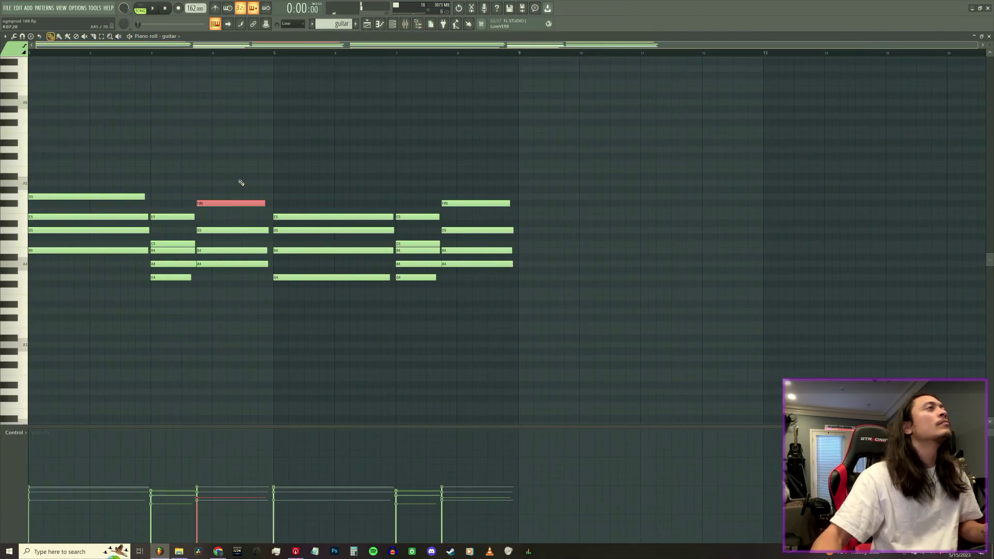
left_click(493, 202)
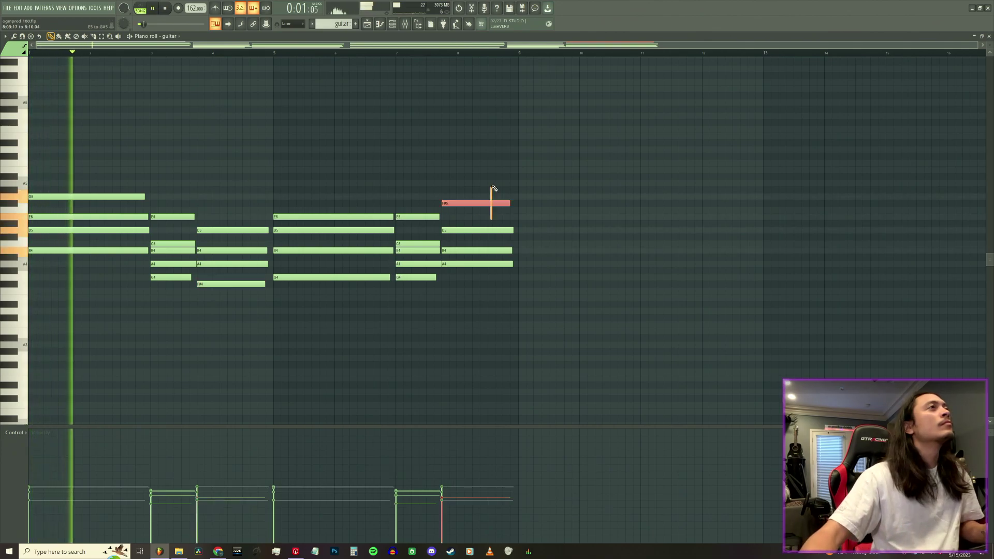
key("ctrl+Down")
key("space")
key("space")
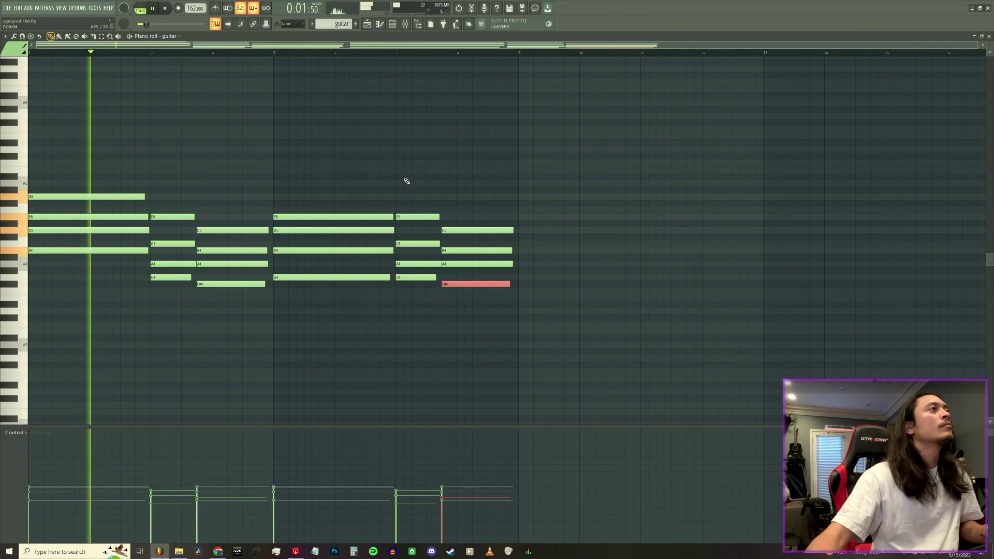
key("ctrl+d")
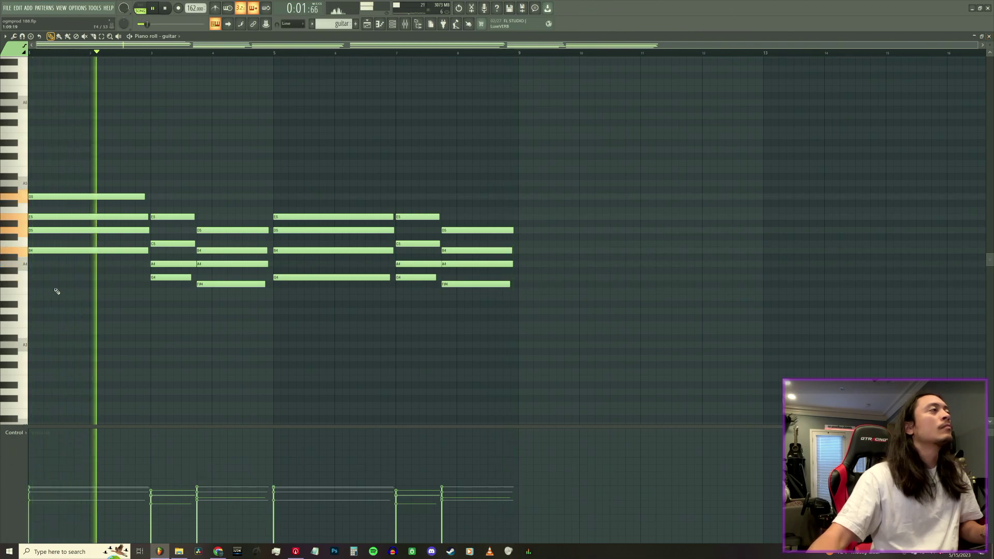
- Replace the second half of the guitar pattern with a copy of the notes in bars 1 to 4
left_click(78, 197)
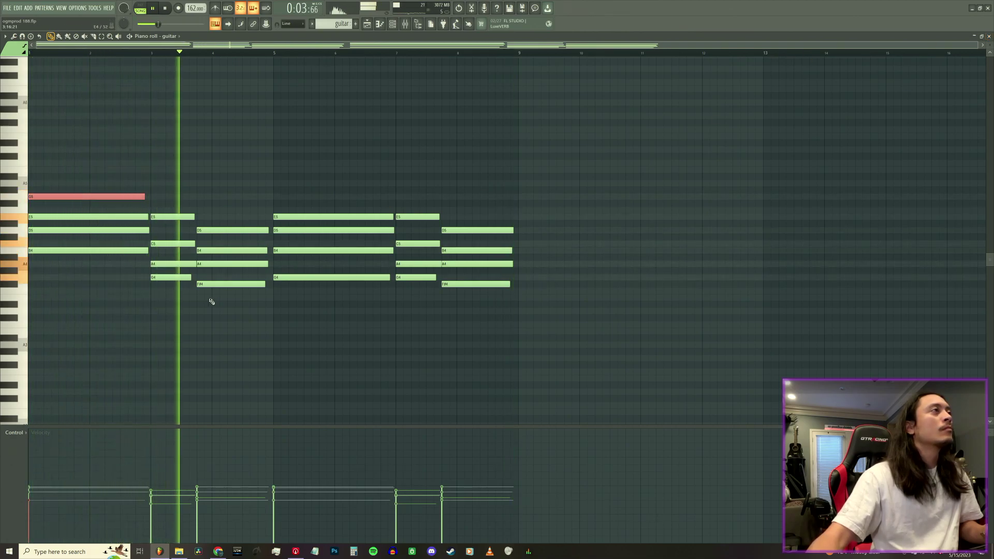
left_click_drag(533, 326, 314, 199)
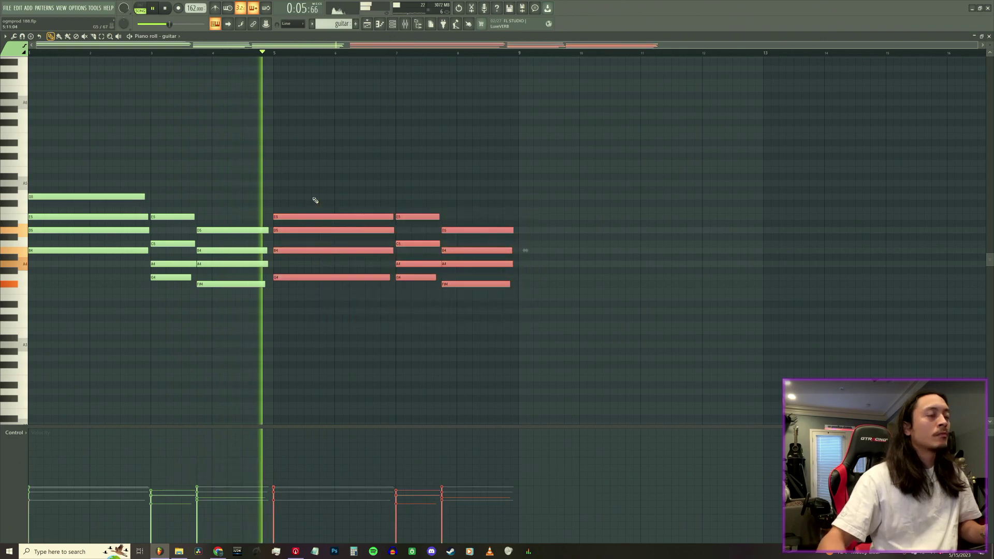
key("space")
key("Delete")
left_click_drag(301, 334, 20, 144)
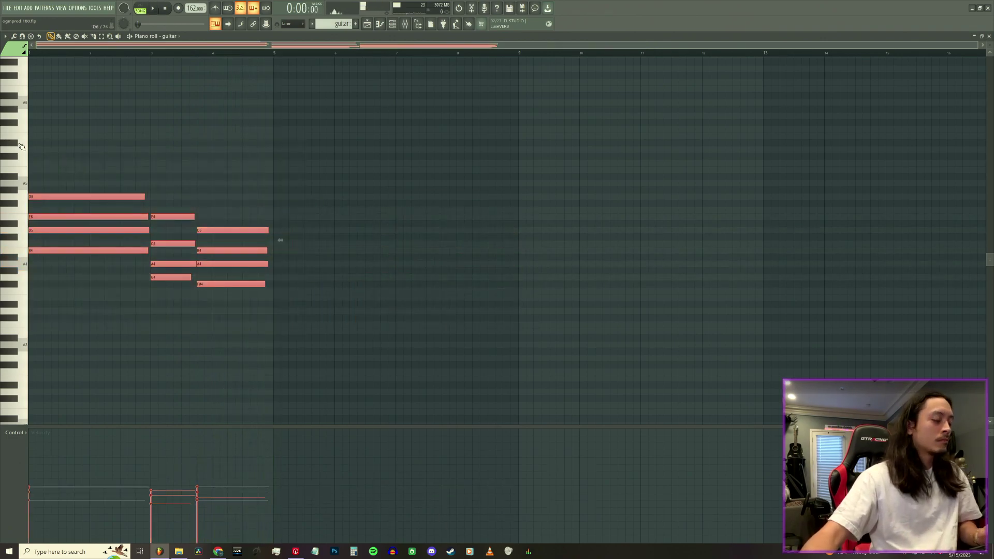
key("ctrl+b")
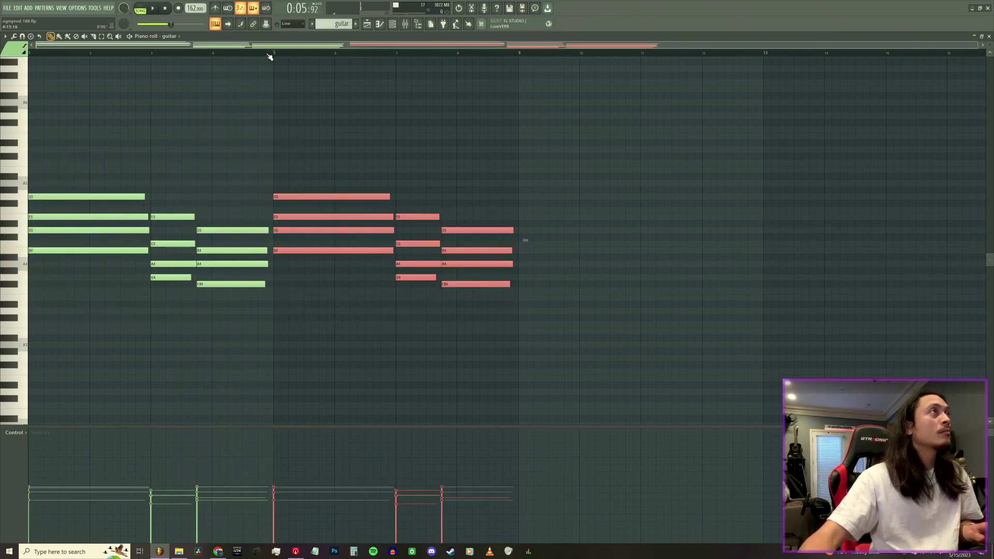
- Play the guitar notes from bar 5, then return to the playlist and stop playback
left_click(274, 54)
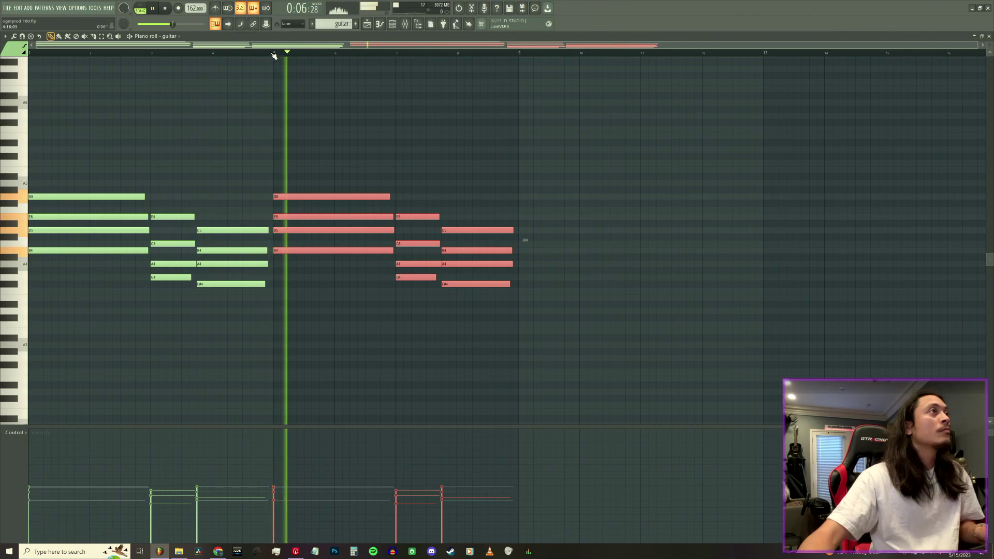
left_click(990, 39)
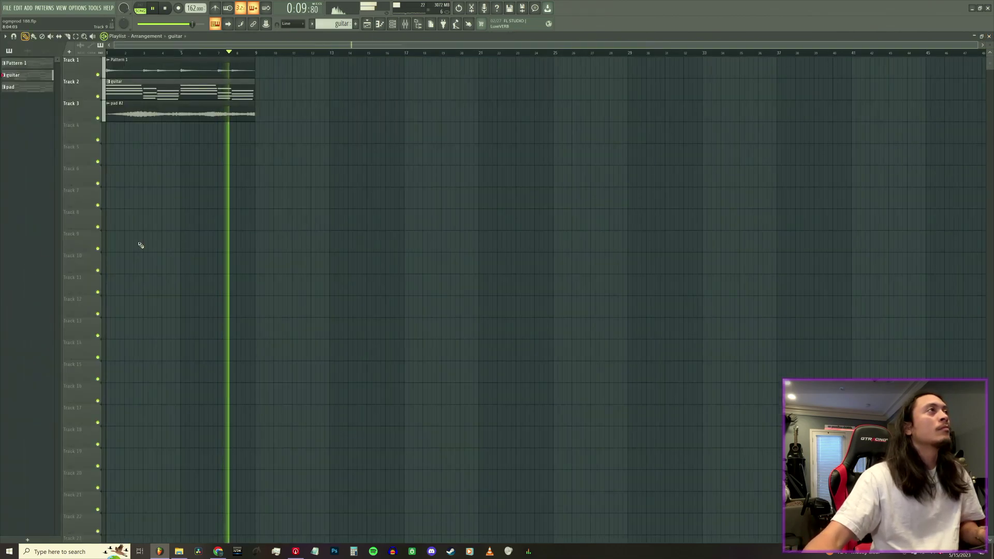
key("space")
double_click(210, 102)
left_click(237, 80)
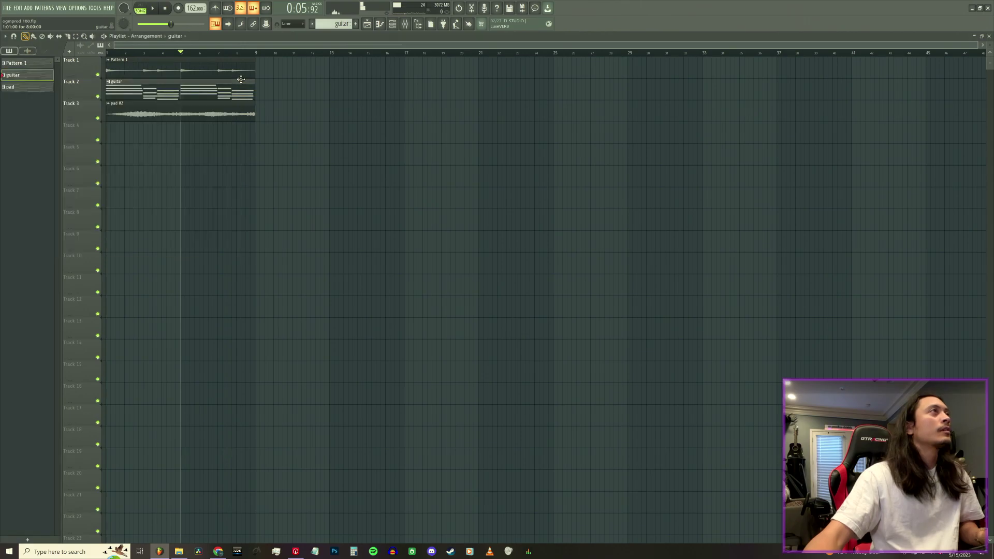
- Reopen the guitar pattern, lower the G5 note of the bar 5 chord by an octave, and replay from just before bar 3
double_click(220, 85)
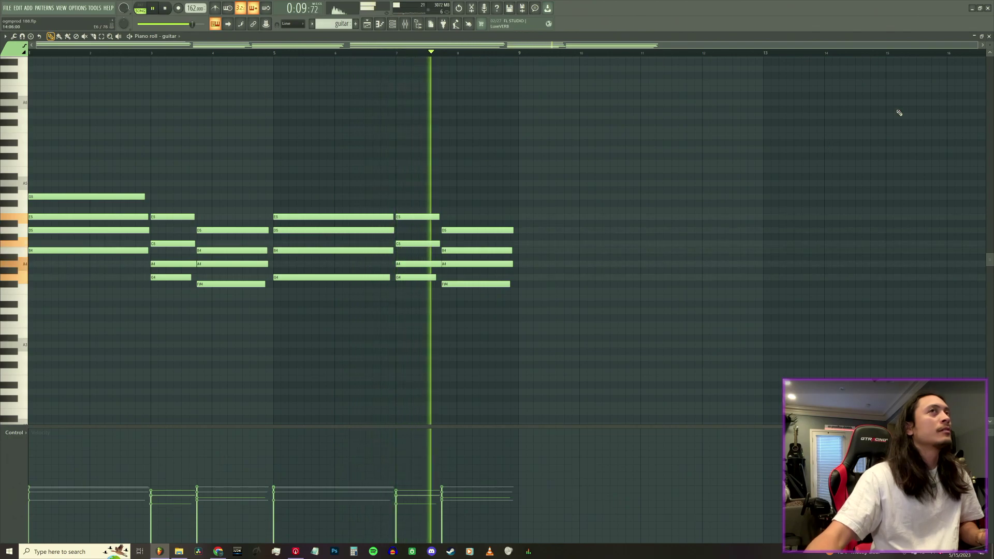
left_click(144, 53)
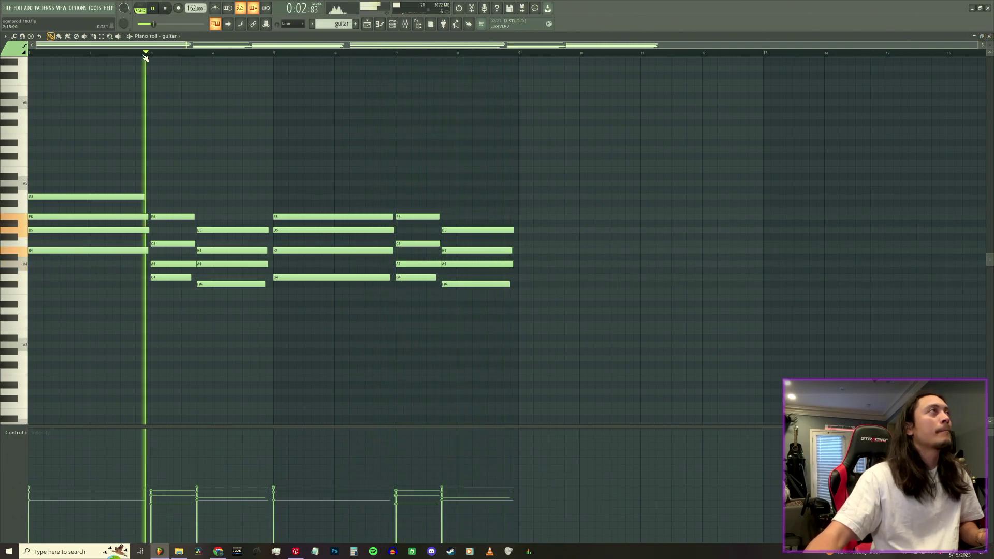
left_click(140, 53)
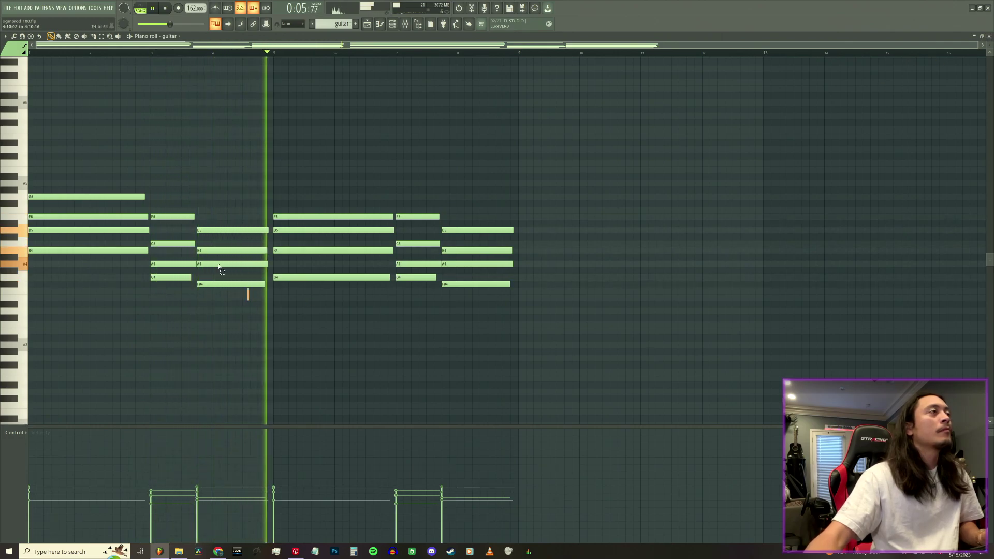
- Delete the guitar notes in bars 1 to 4 and replace them with a copy of the chords from bars 5 to 8
left_click_drag(248, 298, 1, 178)
key("Delete")
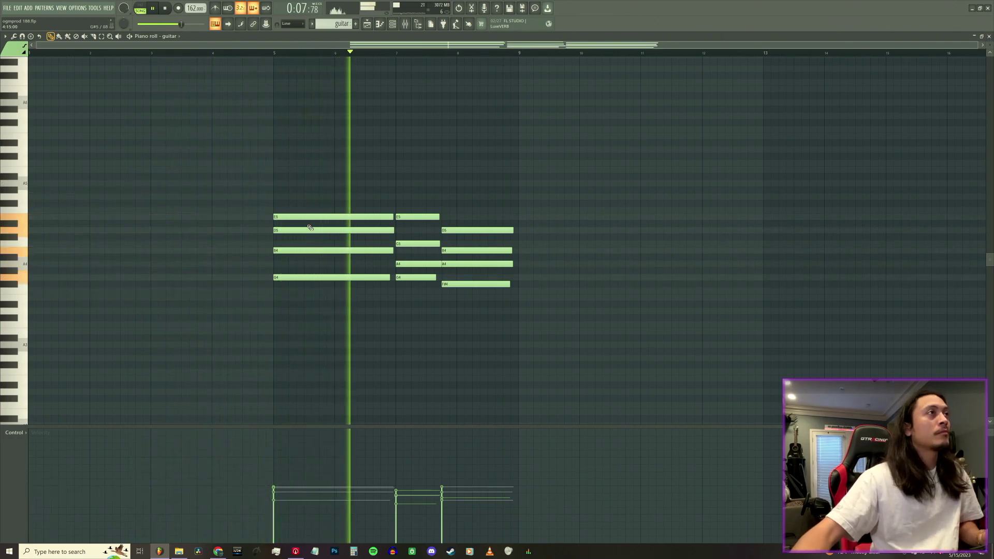
key("ctrl+a")
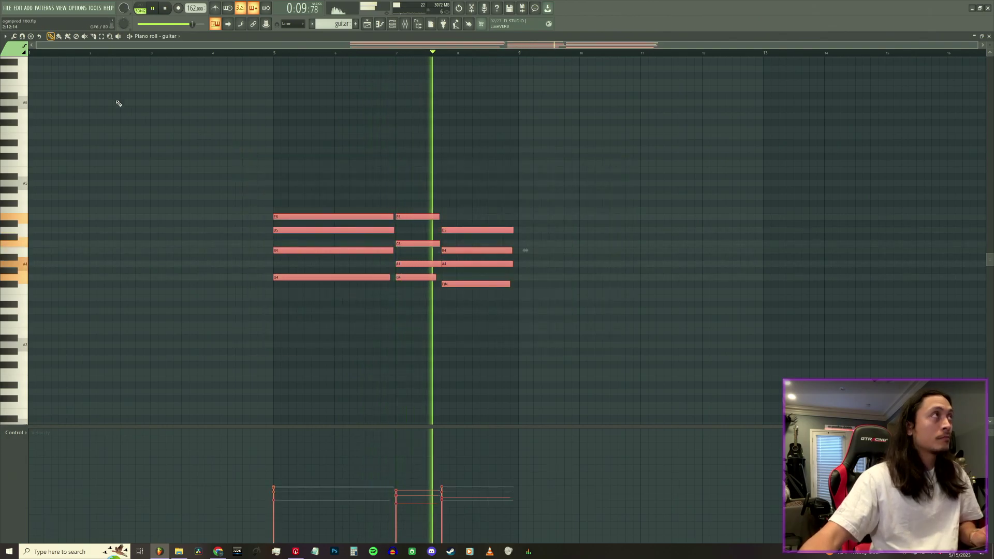
key("ctrl+v")
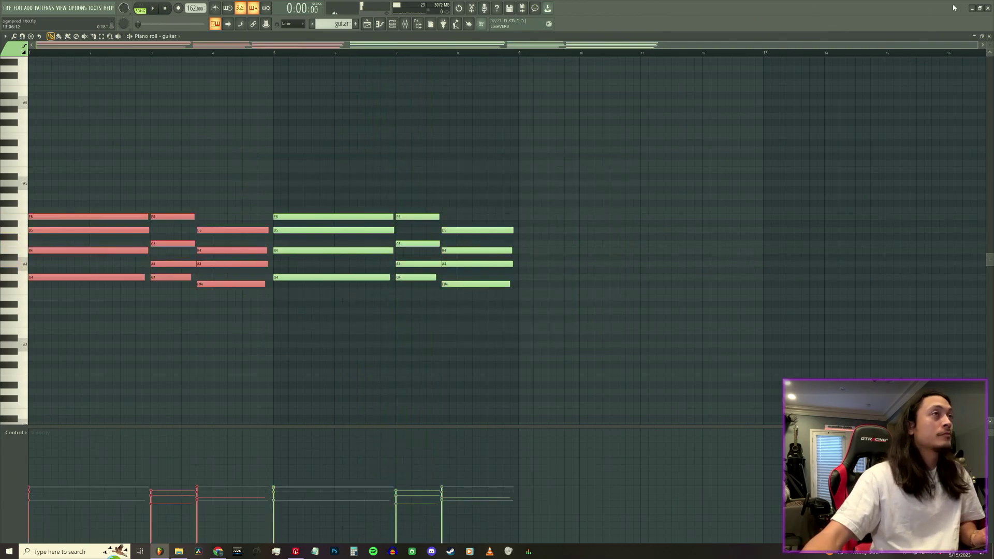
- Return to the playlist, render the guitar pattern as an audio clip on track 2, and cut off its tail at bar 9
left_click(989, 36)
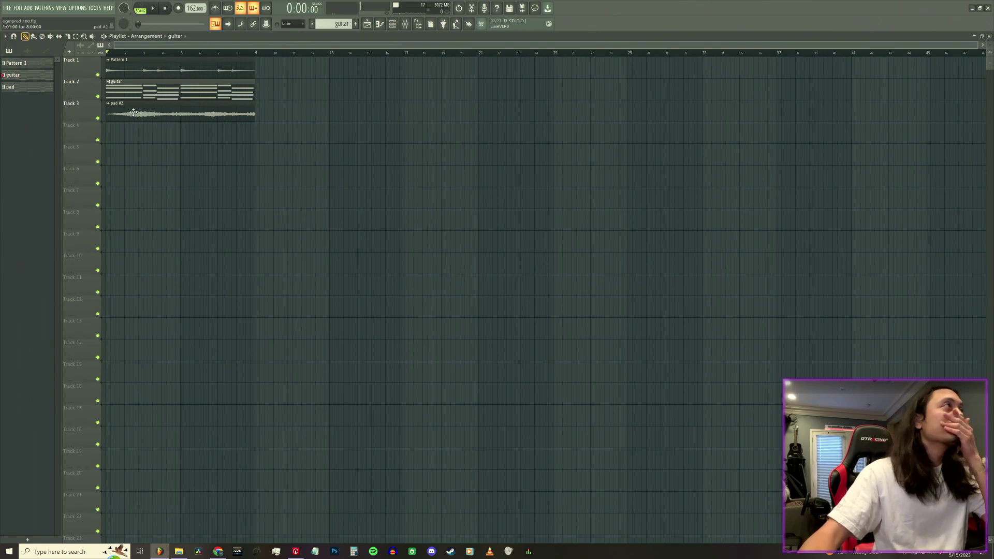
right_click(18, 75)
left_click(43, 207)
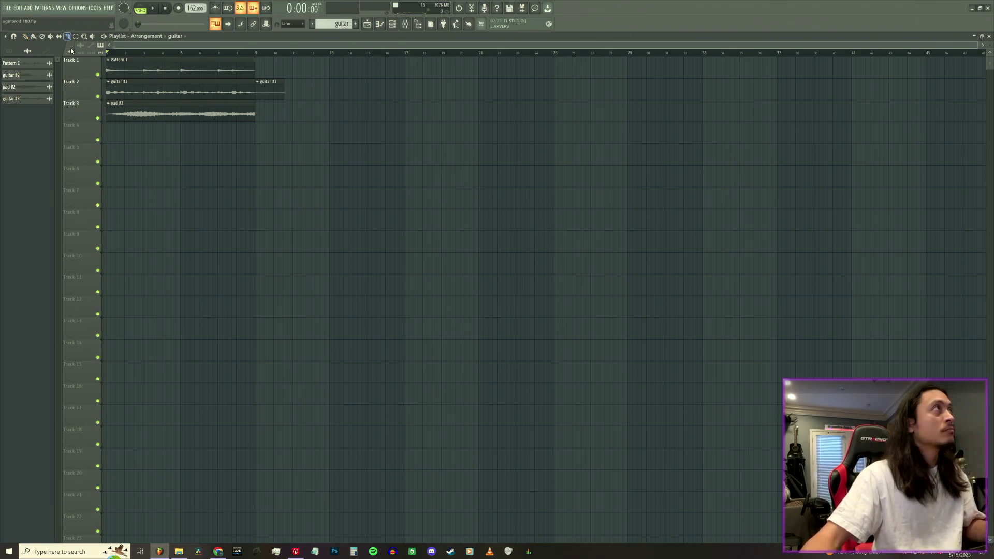
- Route the new guitar audio clip to mixer track 2, lower its time-stretching pitch, and set the stretch mode to Auto
double_click(244, 91)
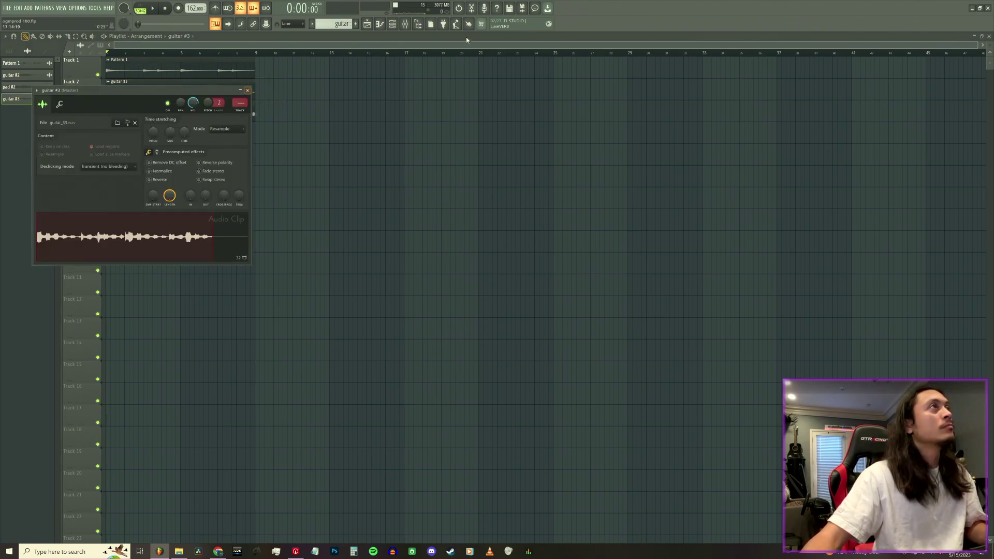
left_click(401, 26)
left_click(392, 24)
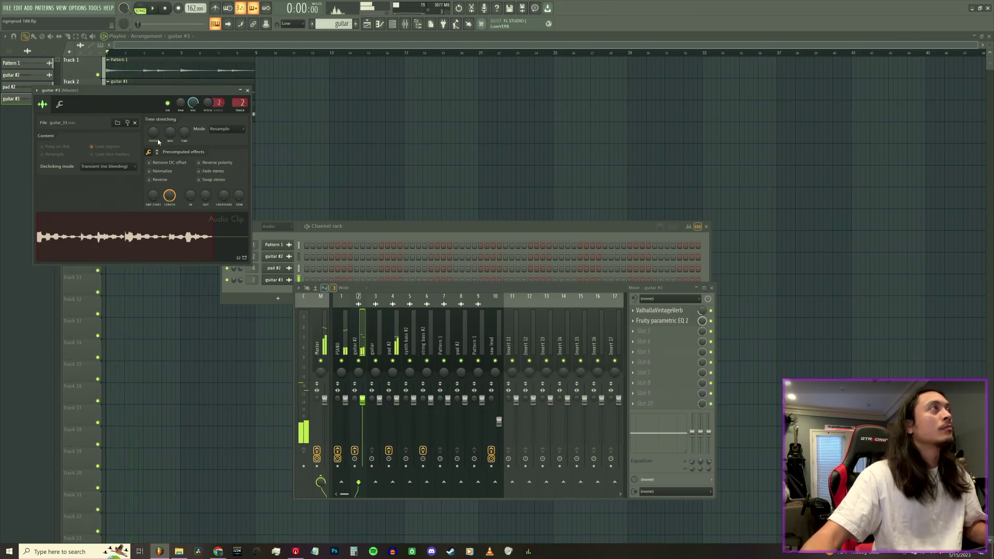
left_click_drag(162, 119, 240, 203)
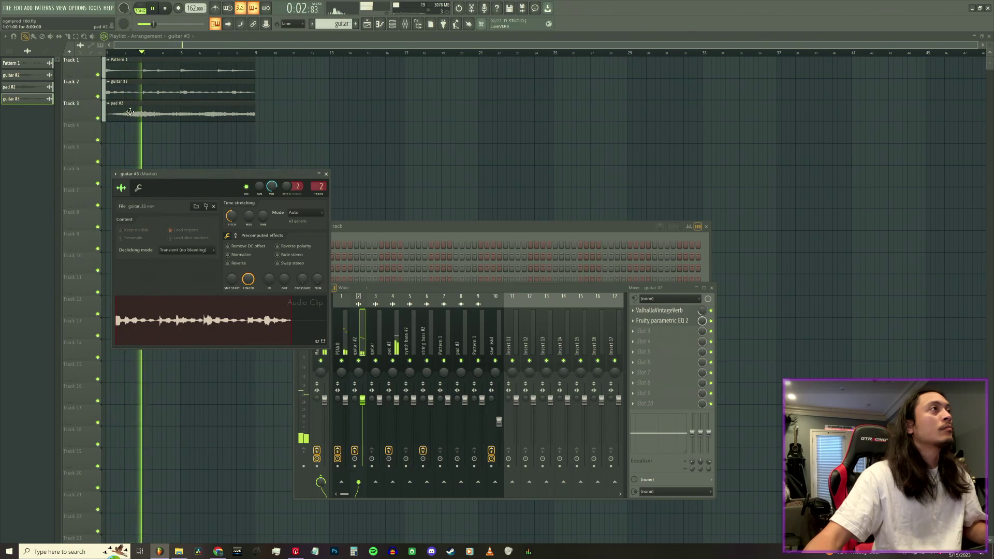
- Solo track 2 to hear the guitar alone, then solo track 1 with the Pattern 1 audio clip selected
right_click(99, 97)
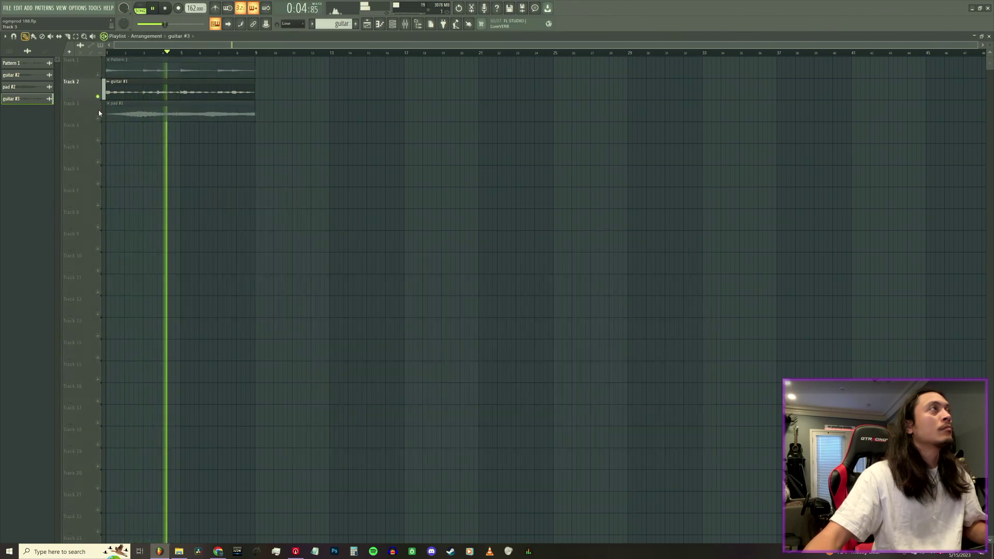
left_click(98, 75)
double_click(137, 68)
right_click(98, 75)
key("space")
- Examine the RC-20 Retro Color and ValhallaVintageVerb effects on the PIANO mixer track while the soloed piano plays
left_click(392, 24)
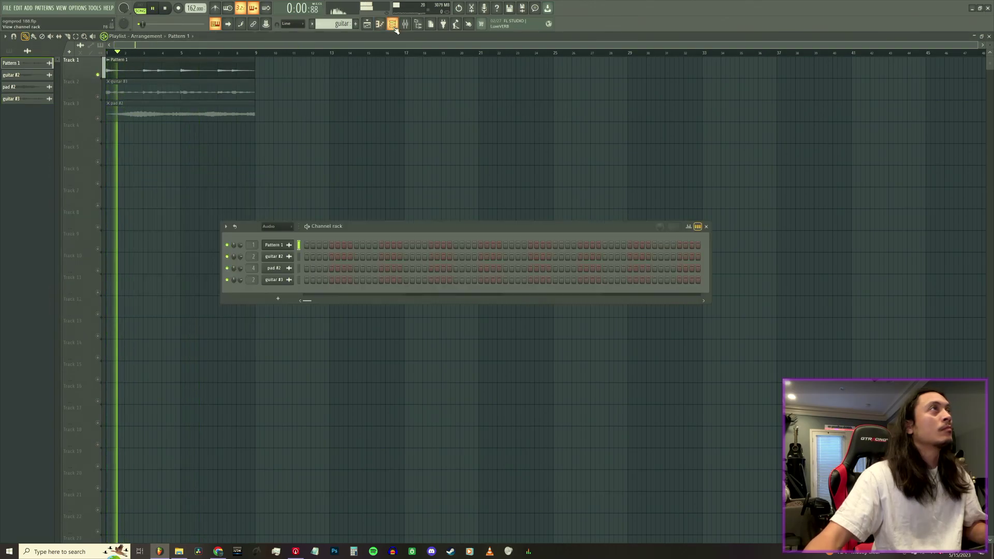
left_click(405, 24)
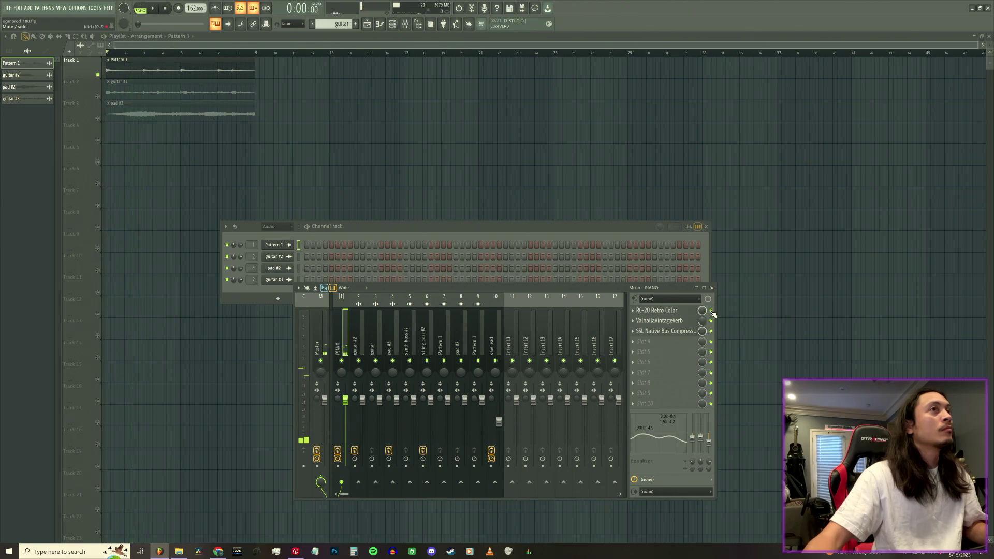
left_click(683, 321)
left_click(683, 319)
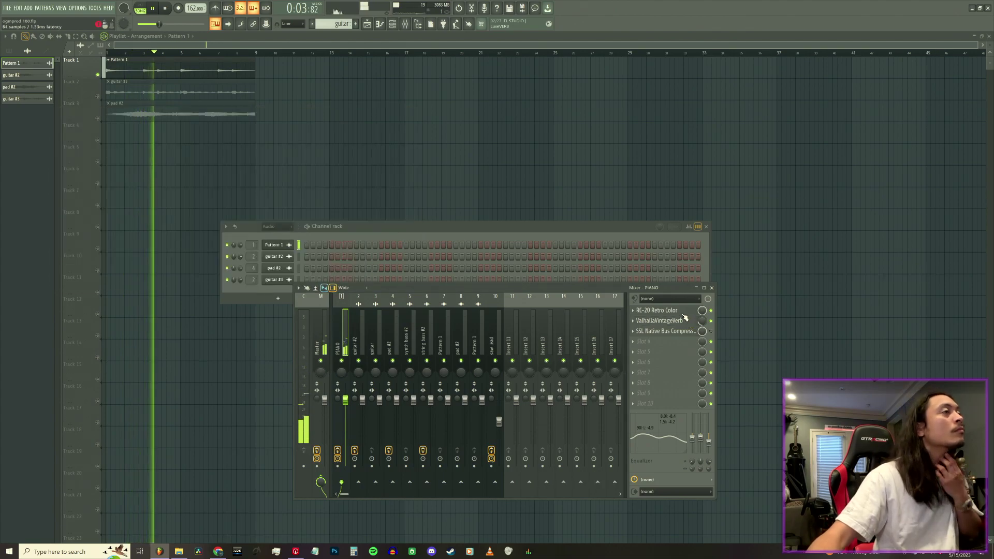
left_click(682, 315)
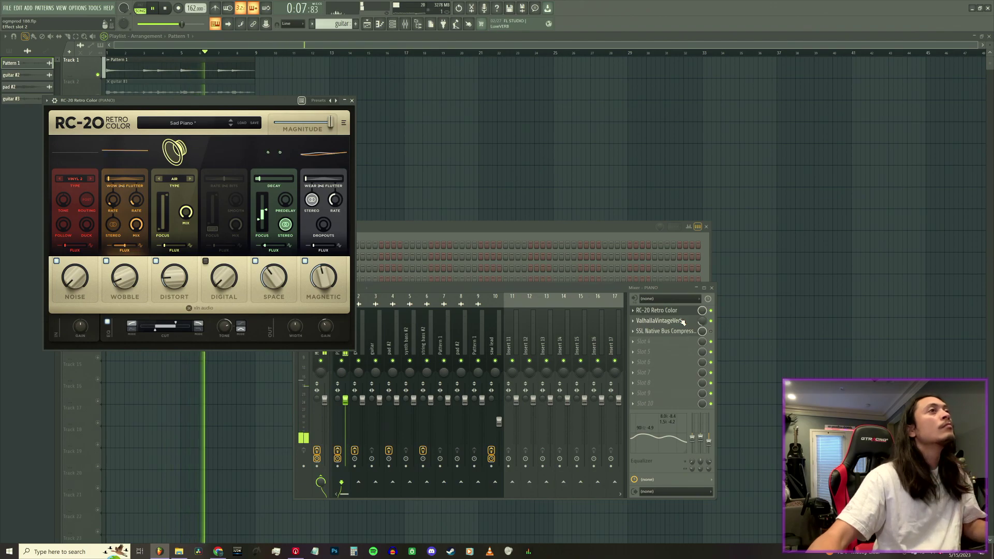
left_click(681, 320)
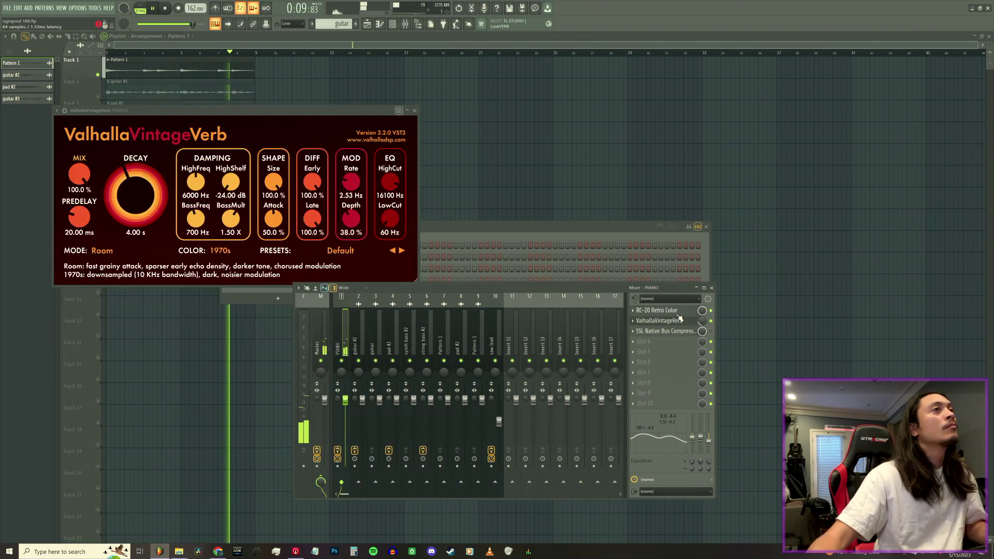
left_click(418, 112)
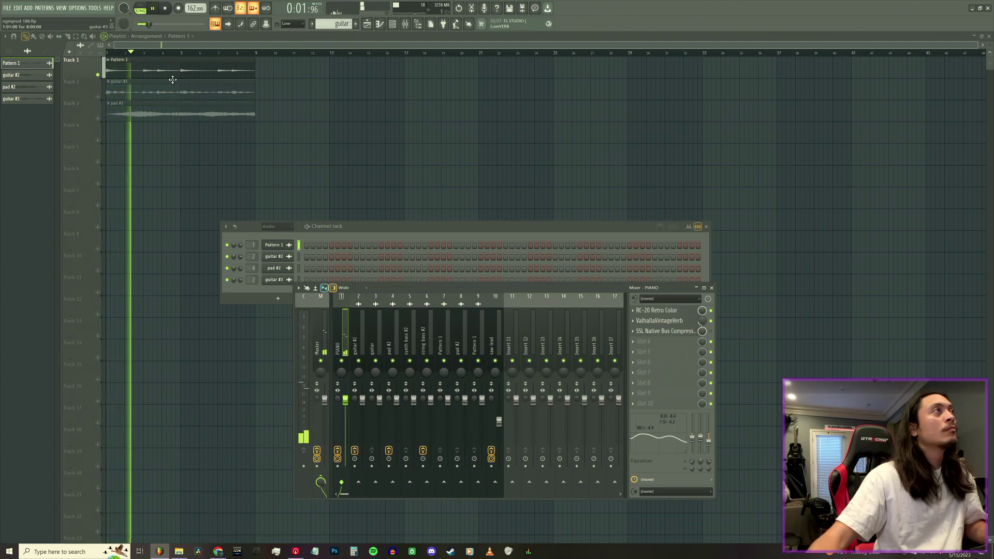
- Unmute playlist tracks 2 and 3 and lower the channel volumes of the guitar and pad audio clips
left_click(97, 97)
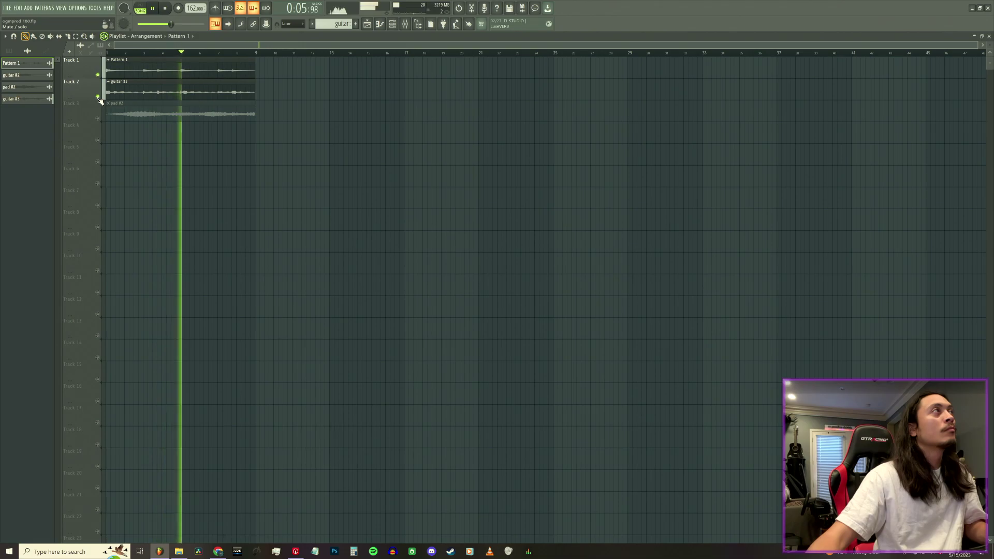
double_click(131, 92)
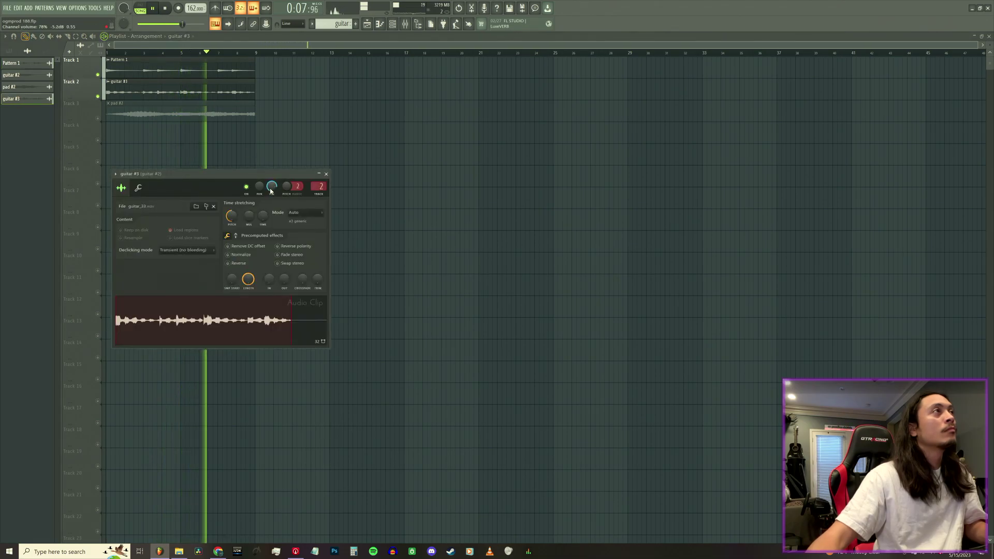
left_click(326, 173)
double_click(110, 114)
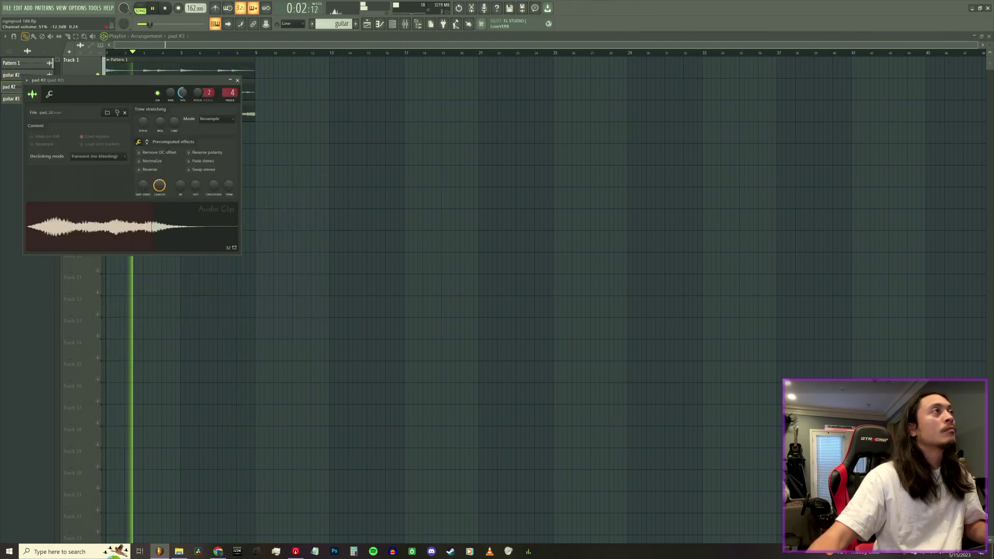
left_click(237, 81)
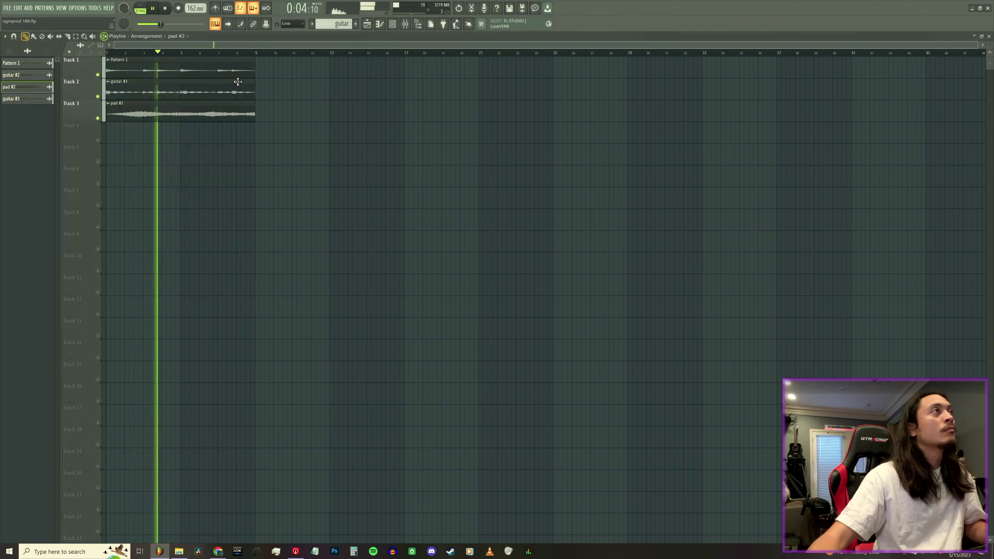
- Create a new pattern named synth bass and place it at the start of playlist track 4
left_click(405, 23)
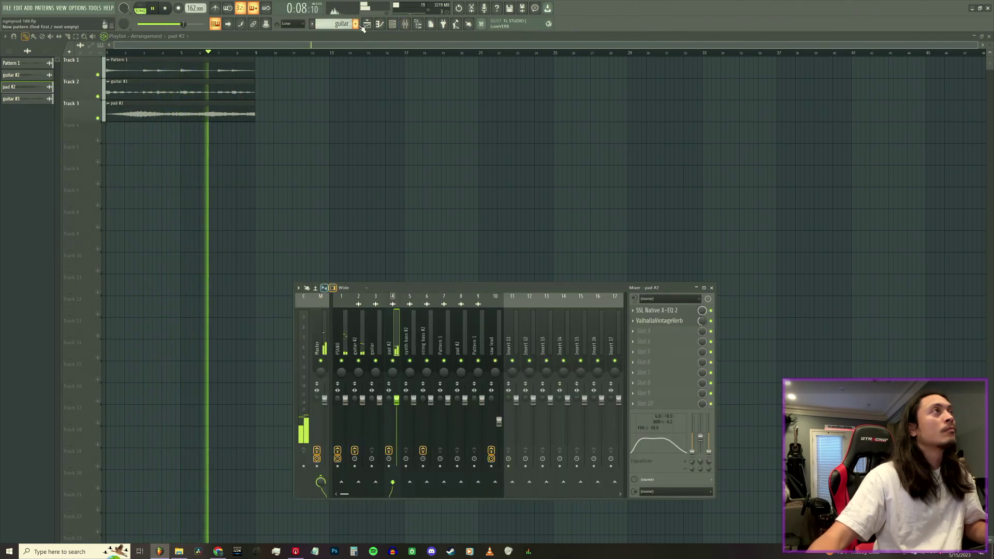
left_click(395, 27)
left_click(395, 27)
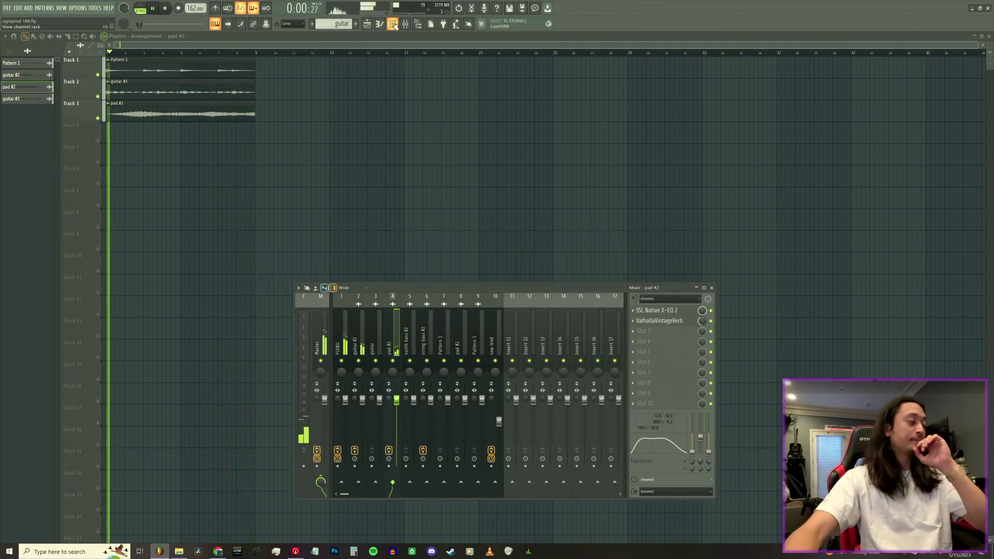
left_click(357, 26)
type("synth ba")
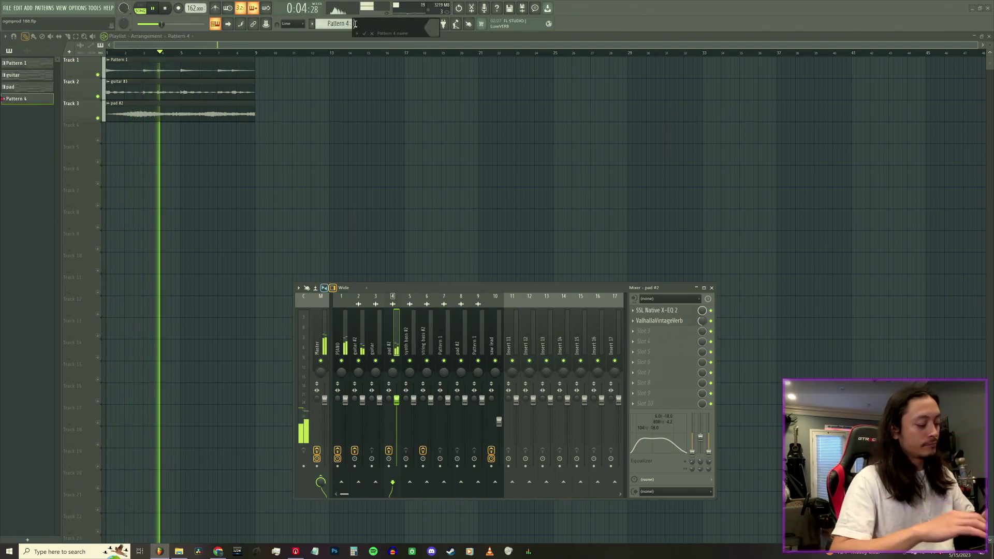
type("ss")
key("Return")
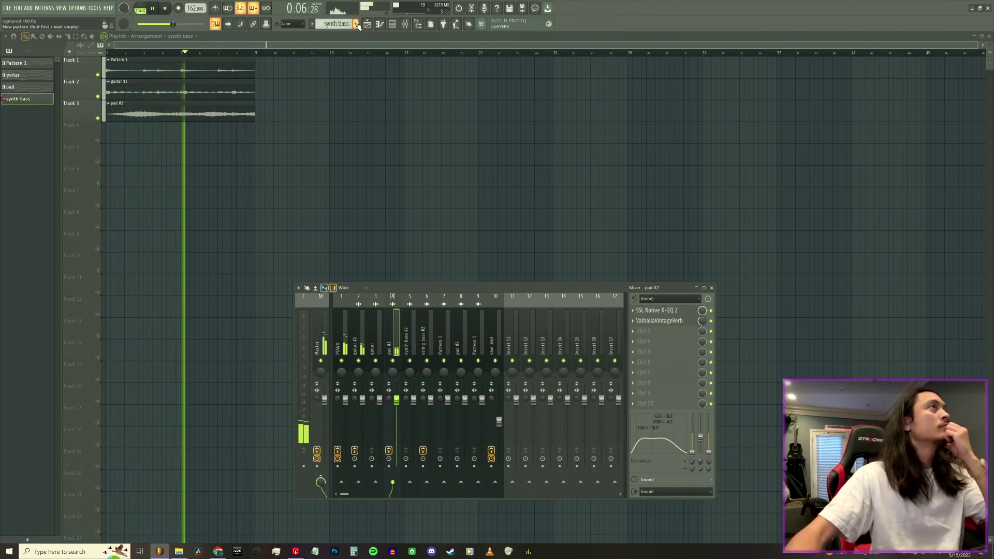
key("F9")
left_click(110, 134)
- Copy the piano notes from Pattern 1 into the synth bass channel of the synth bass pattern and restart playback
left_click(391, 24)
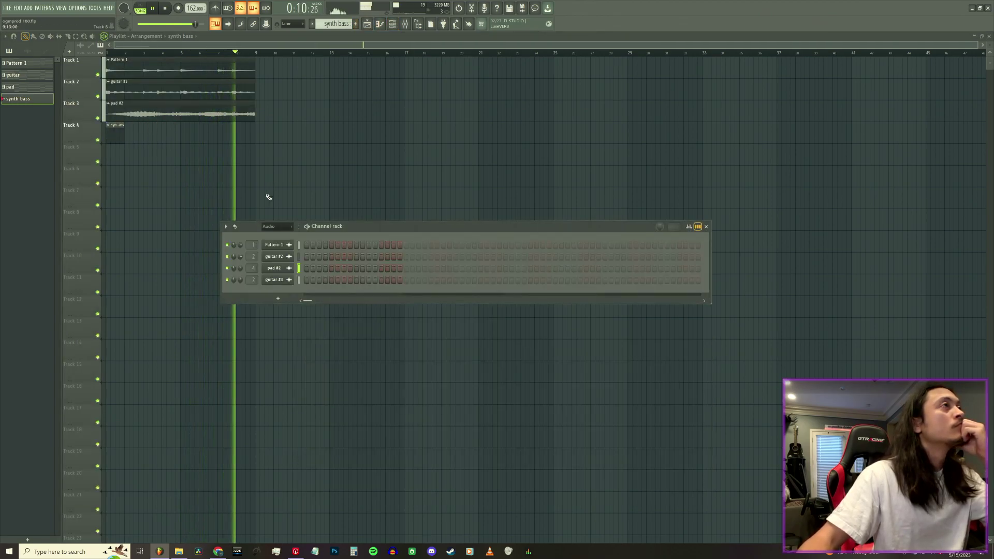
left_click(335, 23)
left_click(333, 29)
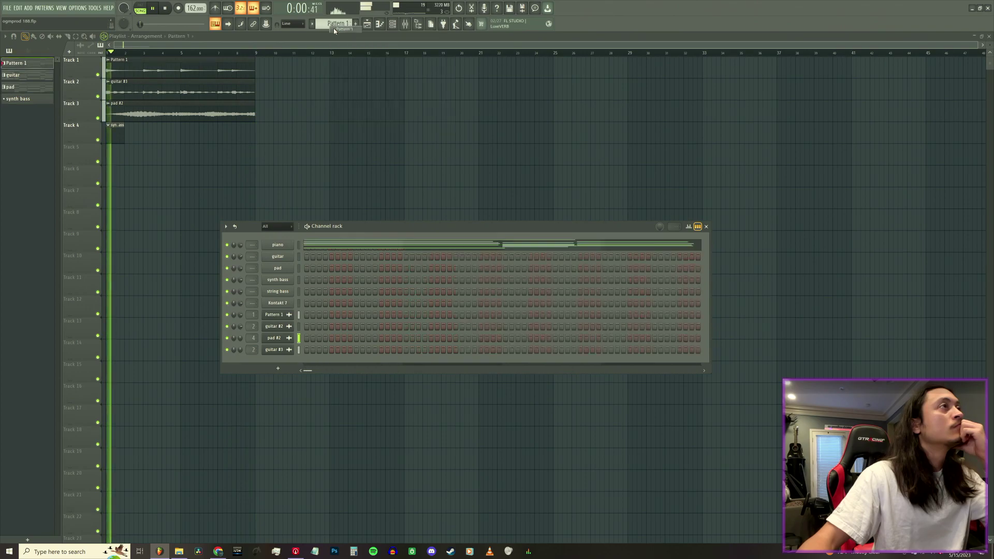
right_click(295, 242)
left_click(378, 171)
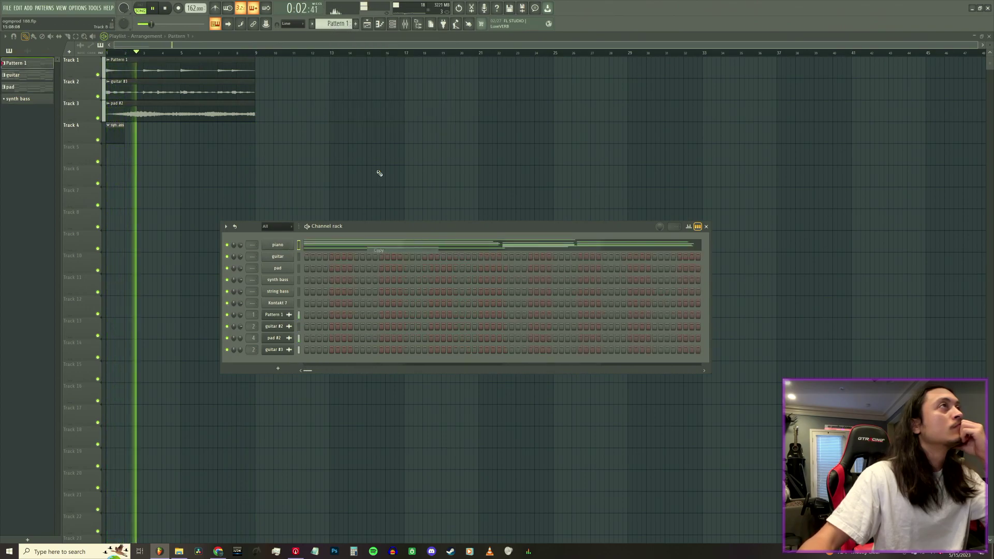
left_click(335, 23)
left_click(351, 47)
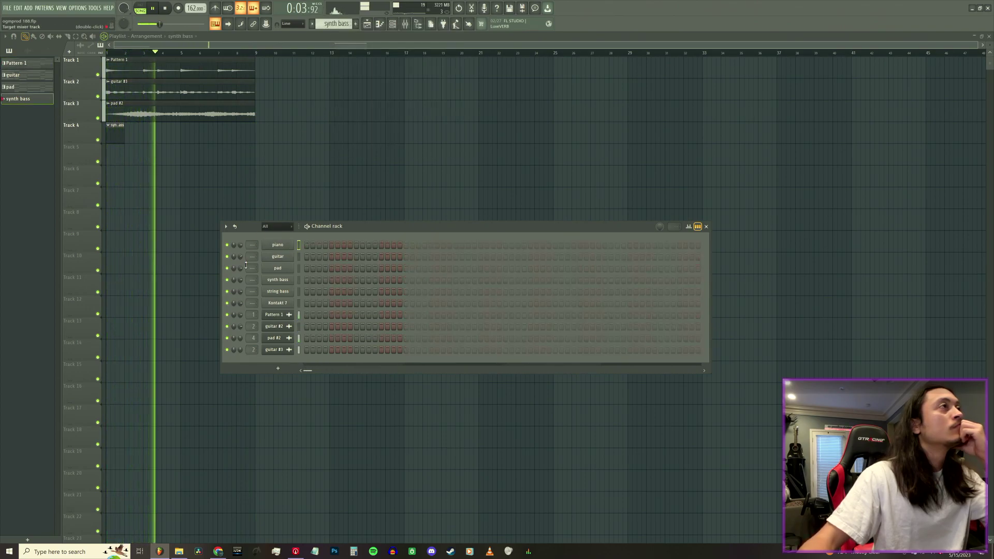
right_click(288, 284)
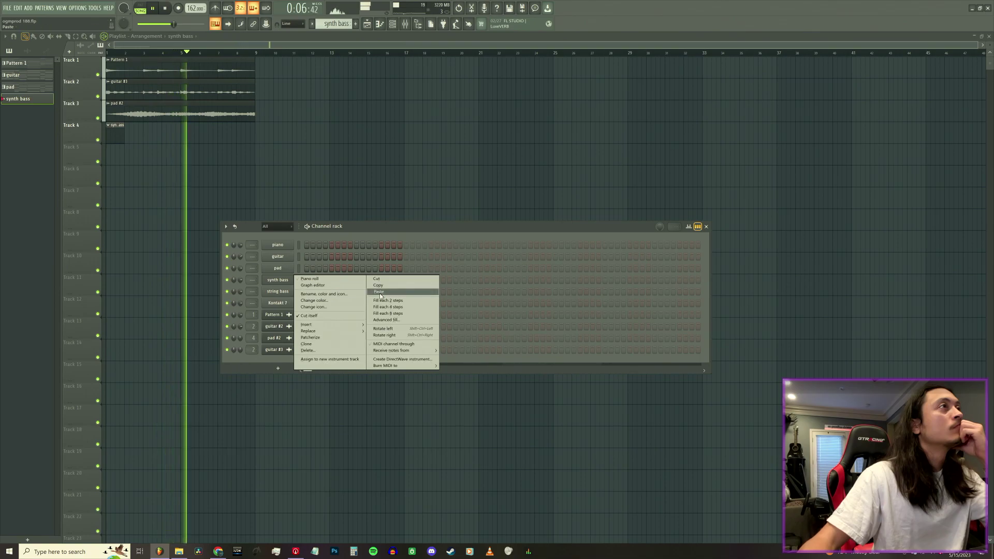
left_click(379, 291)
left_click(160, 10)
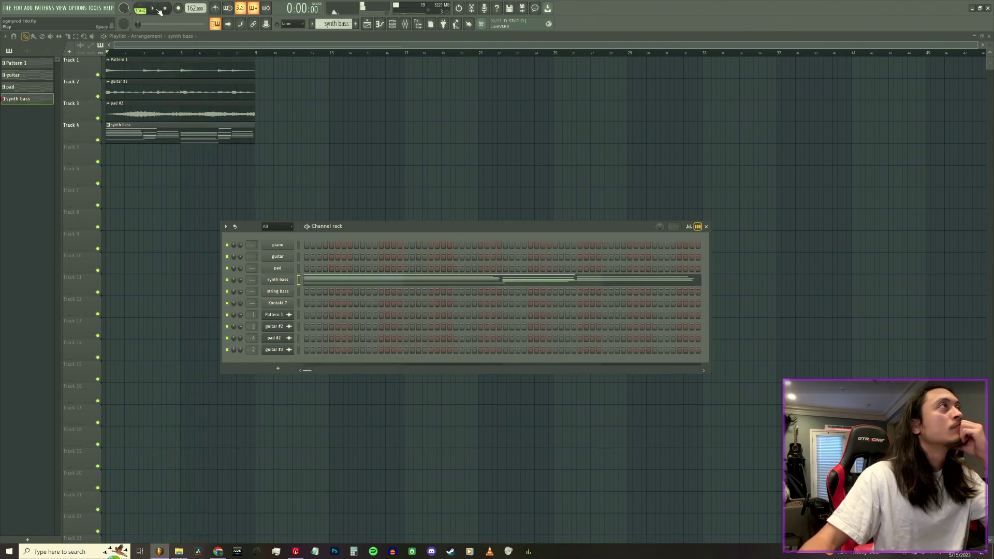
- Open the synth bass notes in the piano roll and transpose all of them down one octave
double_click(139, 123)
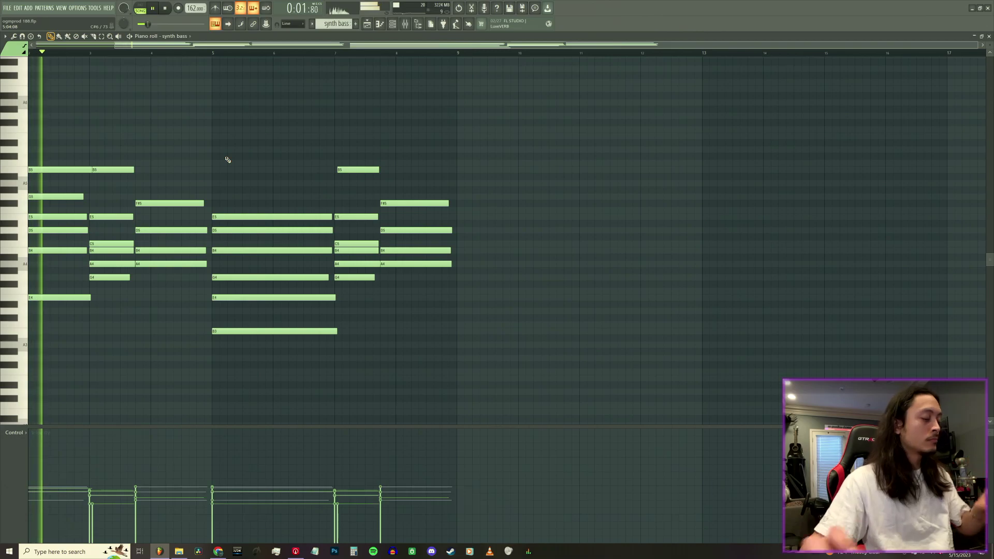
key("ctrl+a")
key("ctrl+Down")
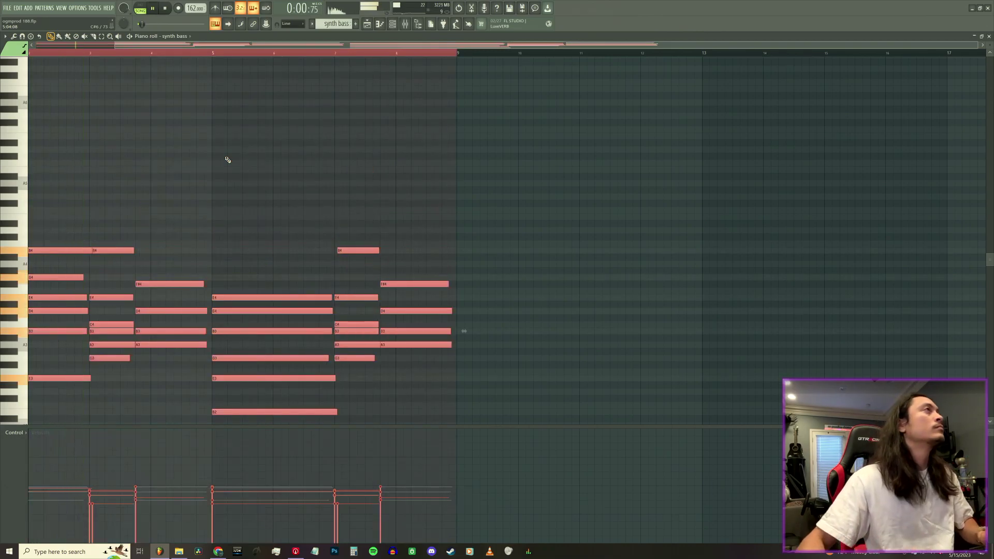
key("space")
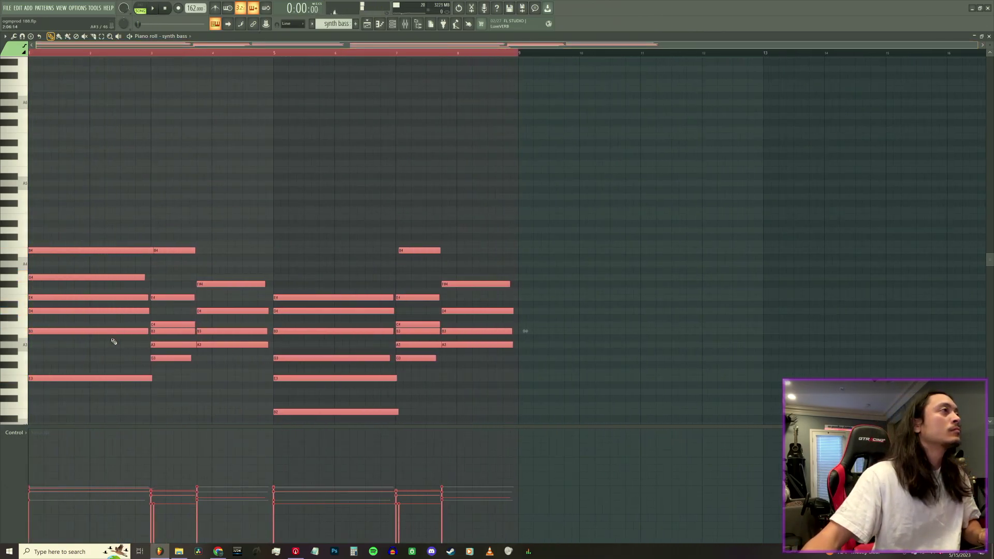
- Delete all but the lowest note of each chord in the first four bars of the synth bass
right_click(112, 340)
key("space")
right_click(224, 332)
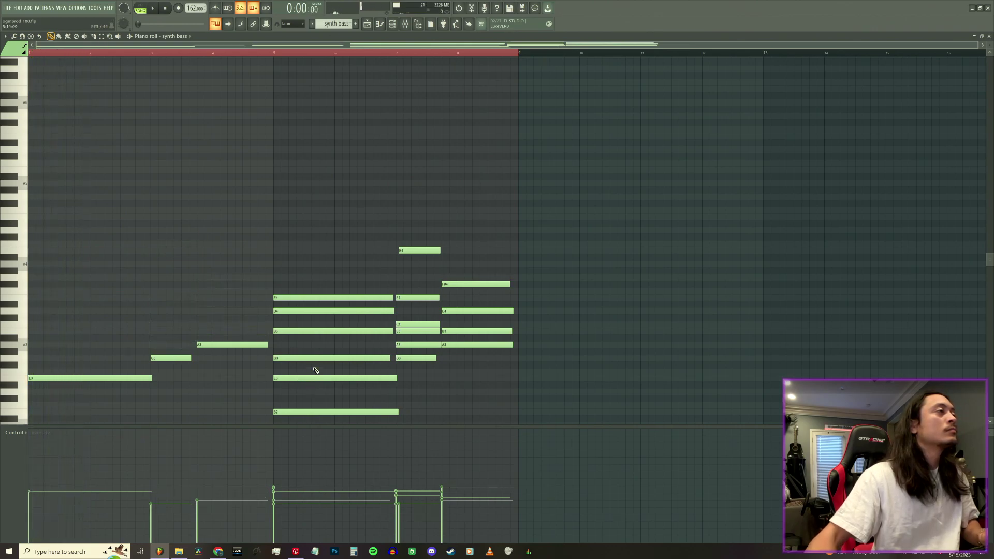
- Transpose all synth bass notes up one octave and play them back
key("ctrl+a")
key("ctrl+Up")
key("space")
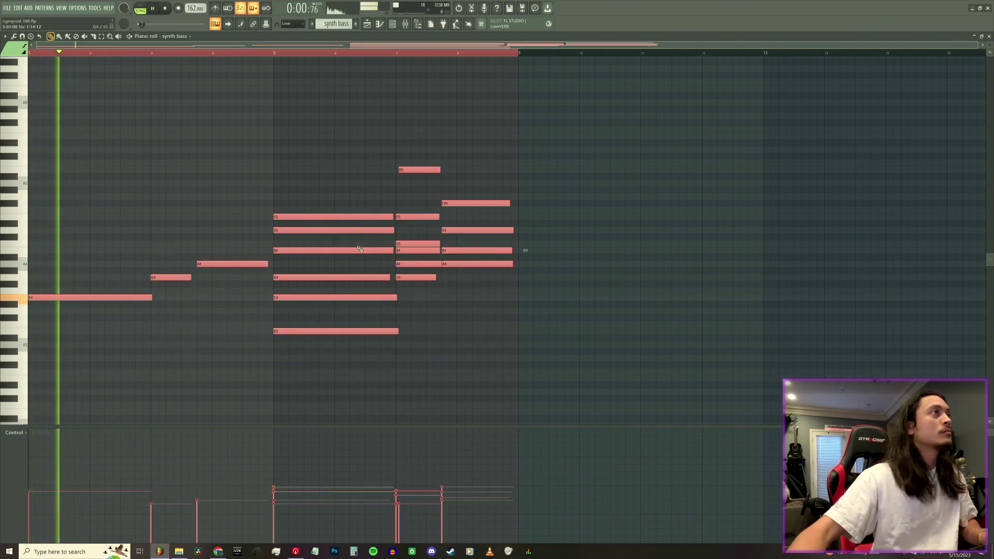
- Keep only the lowest note of each chord from bar 5 onward, and raise the long bar 5 note to the first note's pitch
right_click(316, 300)
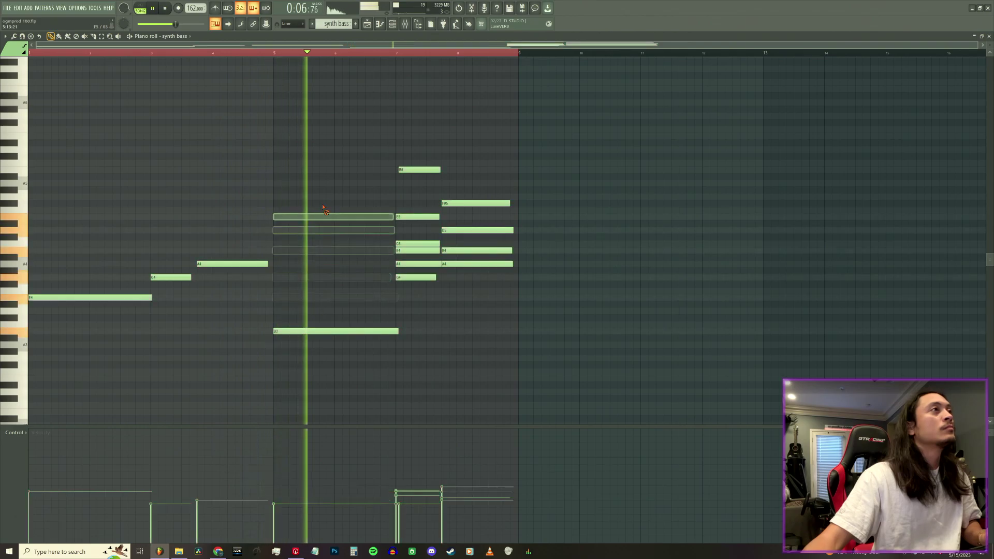
right_click(411, 264)
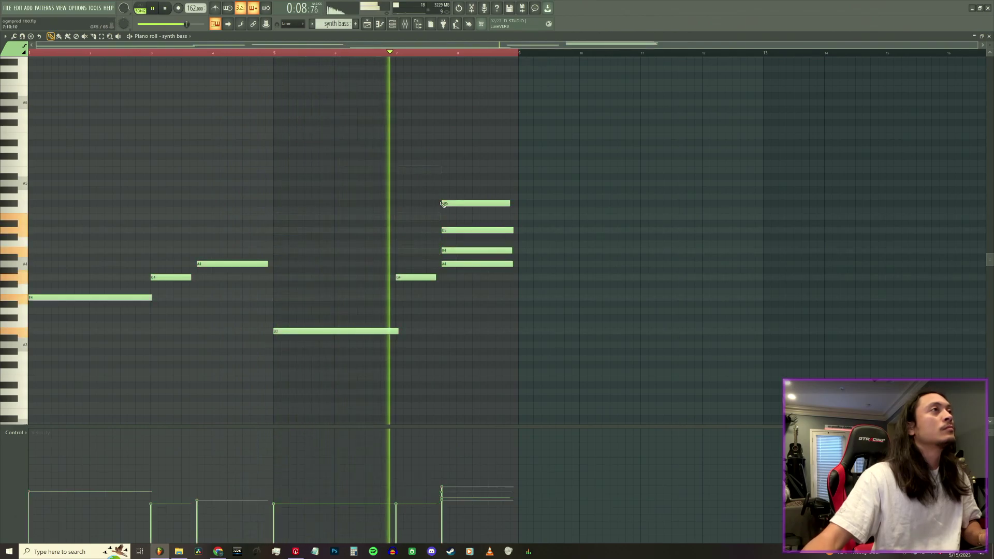
right_click(460, 249)
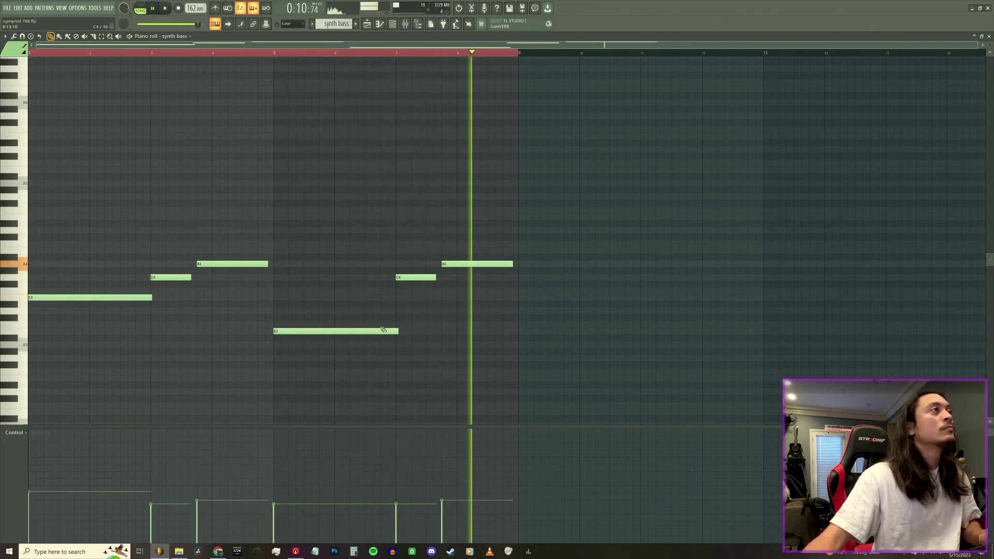
left_click_drag(363, 331, 362, 297)
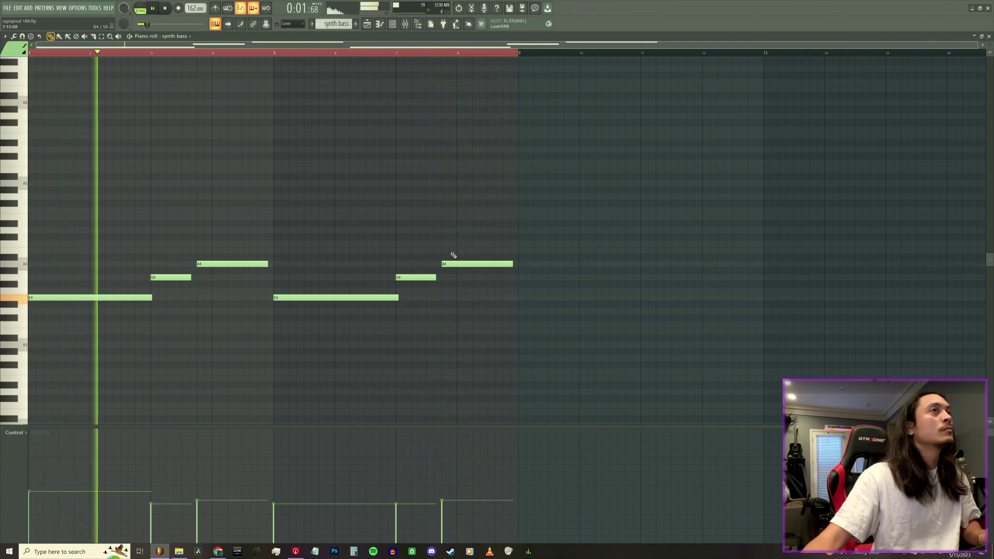
- Shorten the two long synth bass notes at bars 1 and 5 so each ends slightly before the following note
key("F5")
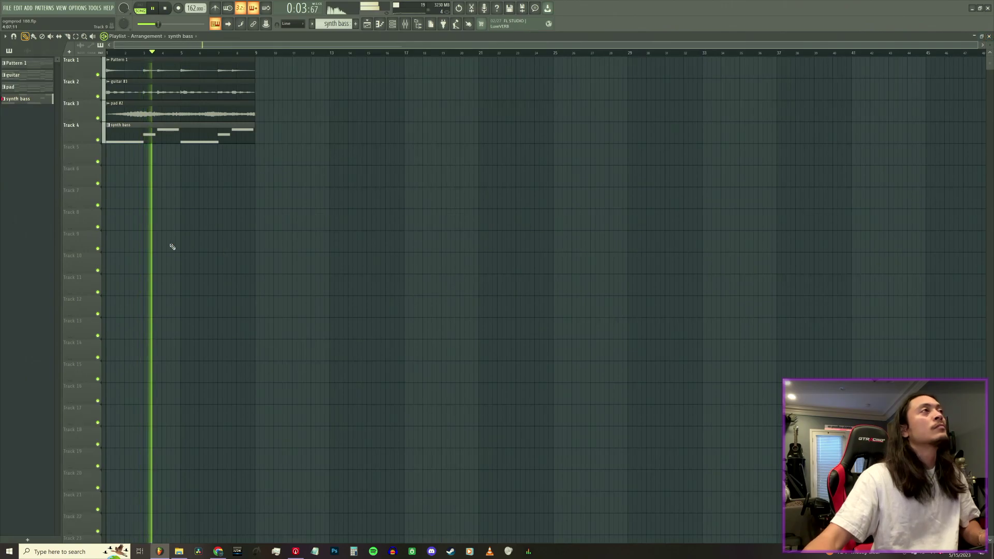
key("F7")
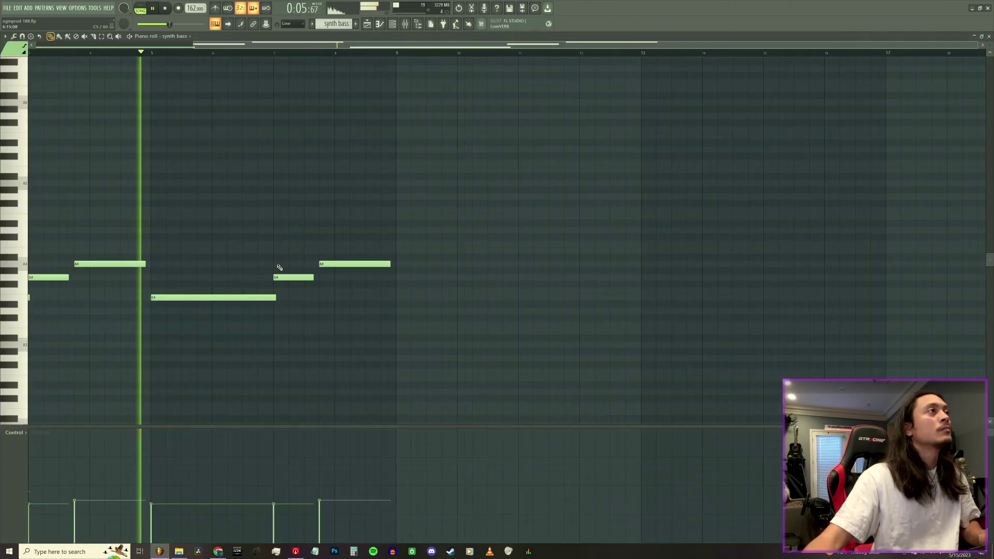
left_click_drag(274, 297, 266, 297)
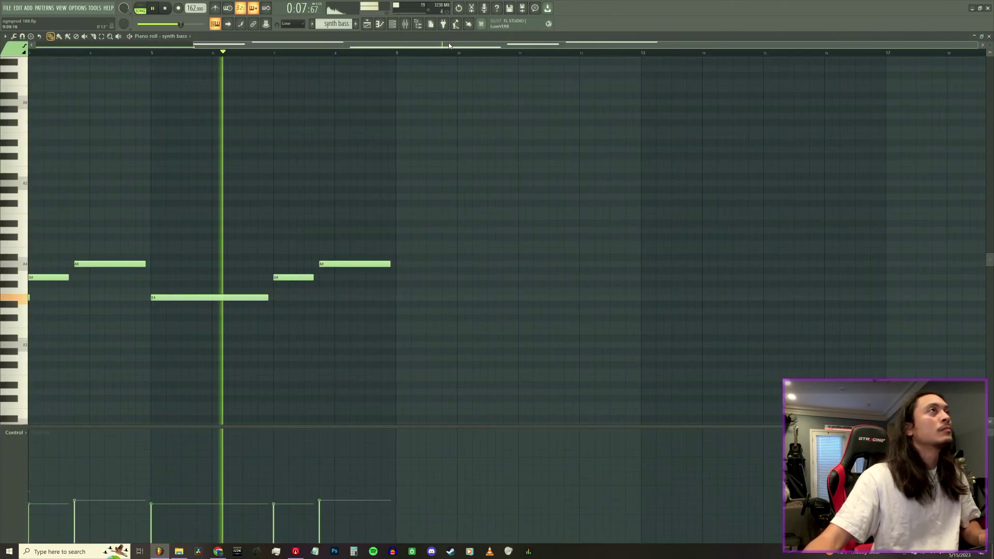
scroll(448, 43, "left", 2)
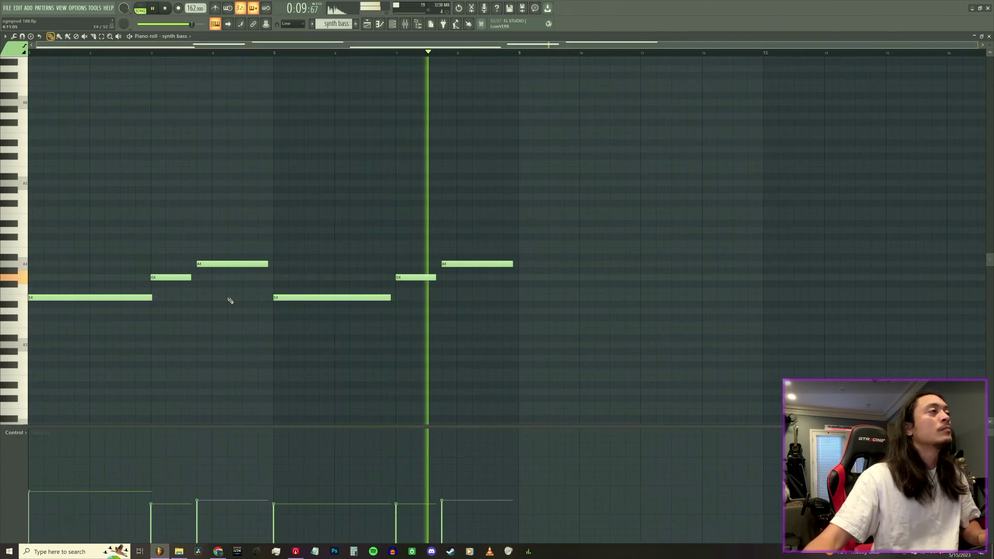
left_click_drag(151, 297, 144, 298)
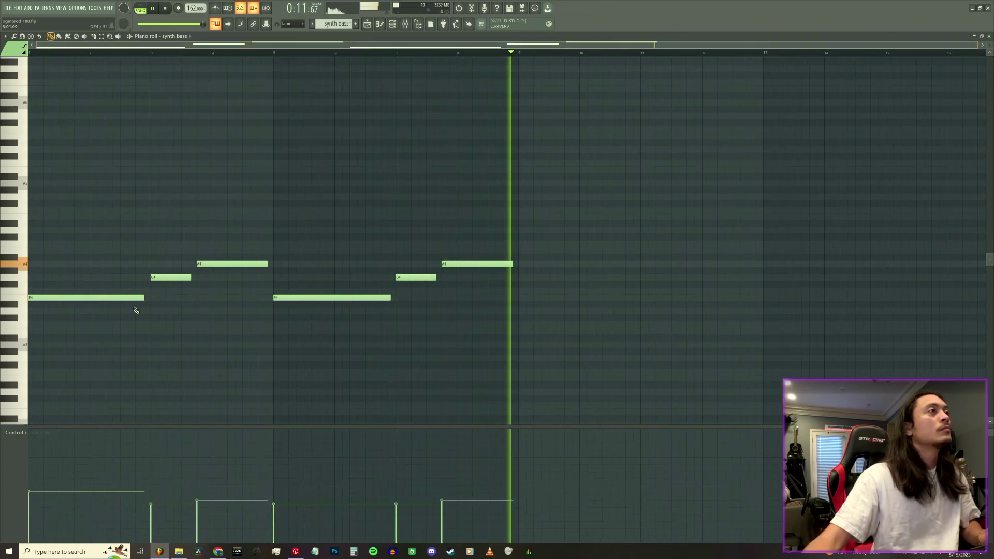
left_click(988, 36)
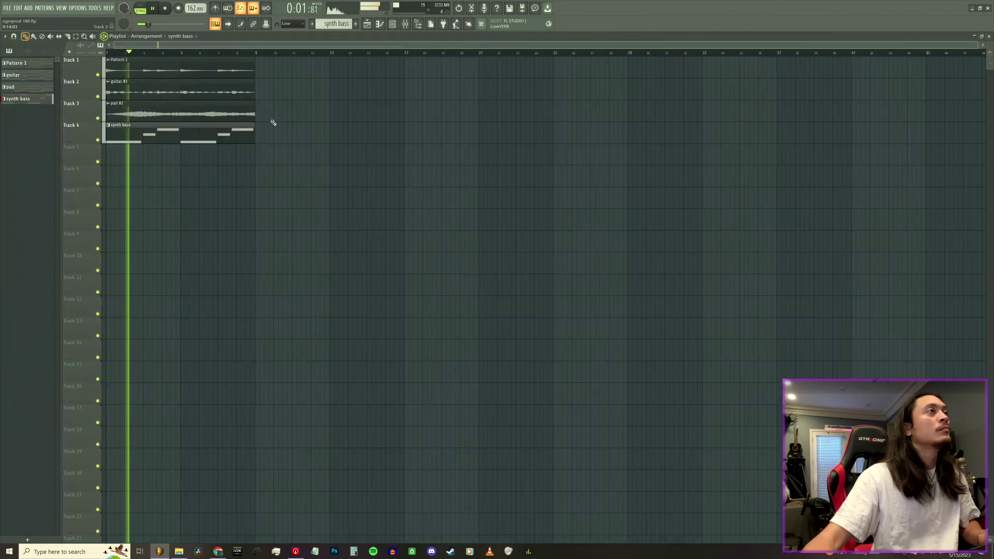
left_click_drag(189, 136, 339, 135)
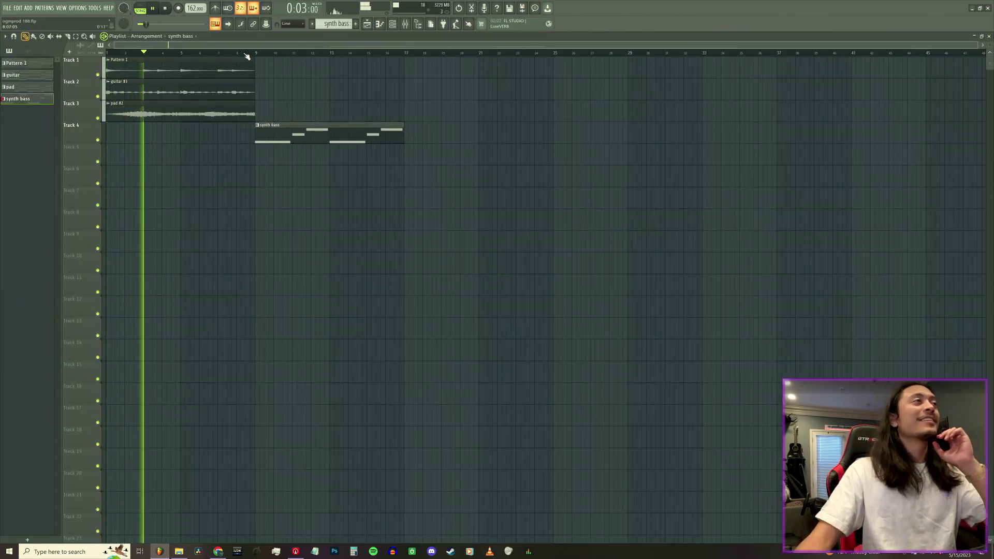
left_click(397, 27)
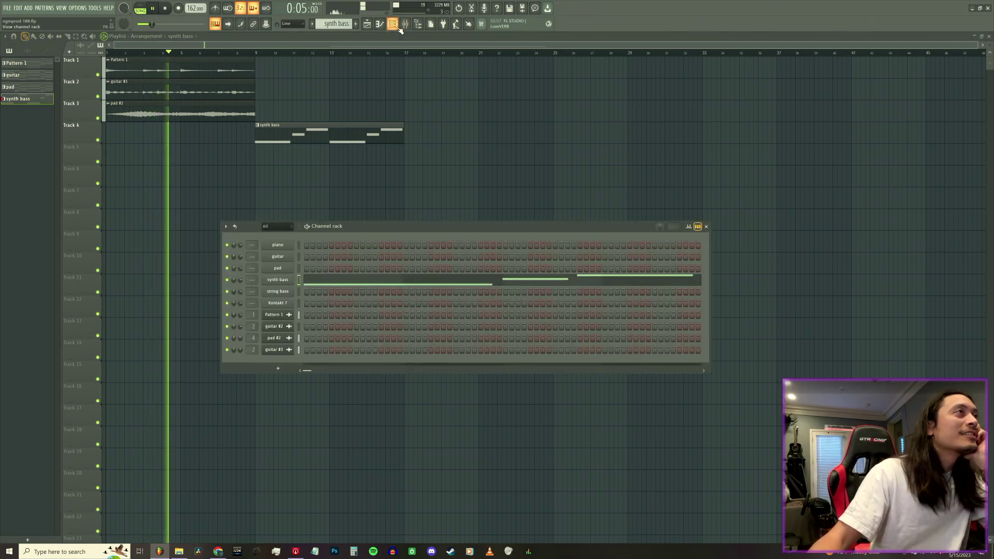
left_click(255, 106)
left_click(283, 113)
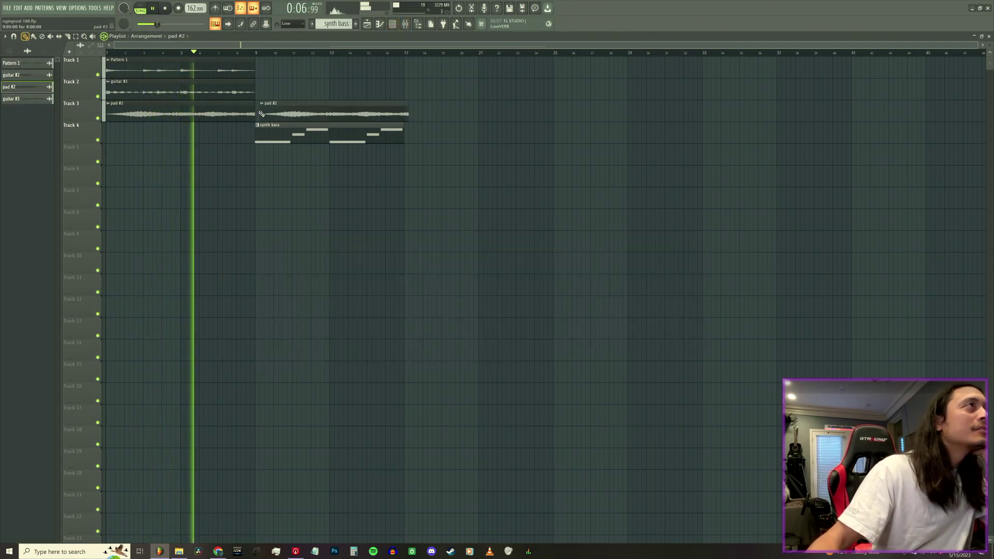
right_click(282, 115)
left_click_drag(267, 128, 57, 129)
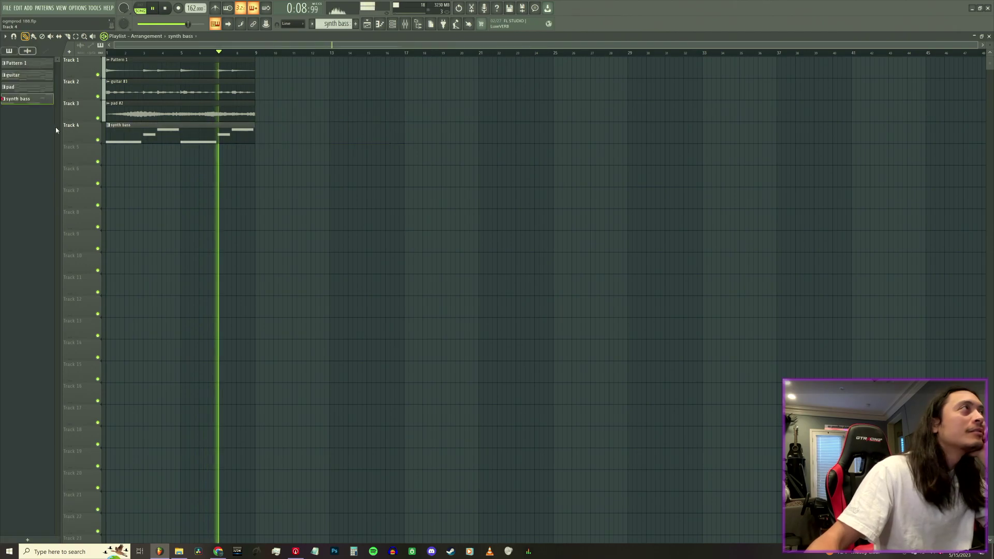
- Render the synth bass pattern to audio and replace its playlist clip with the rendered version
right_click(20, 98)
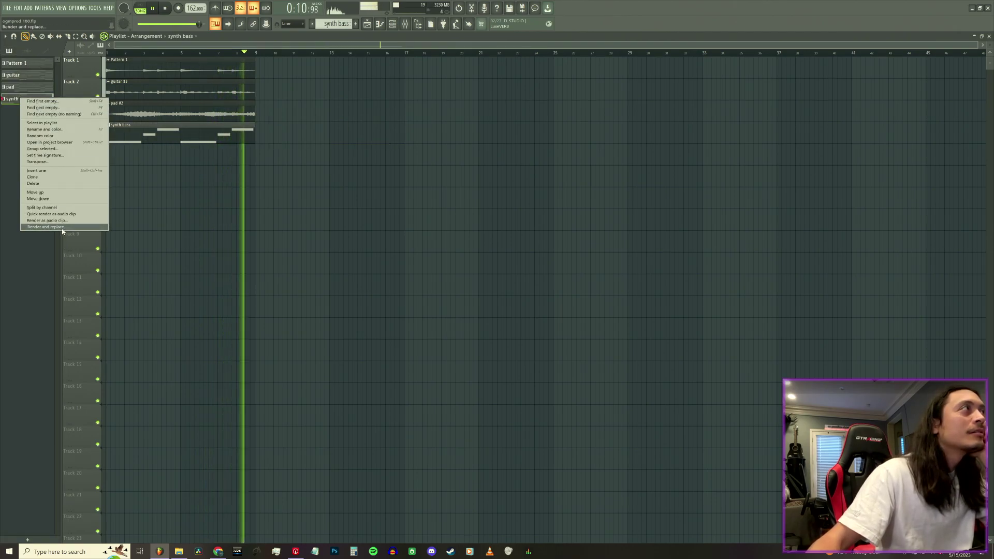
left_click(62, 228)
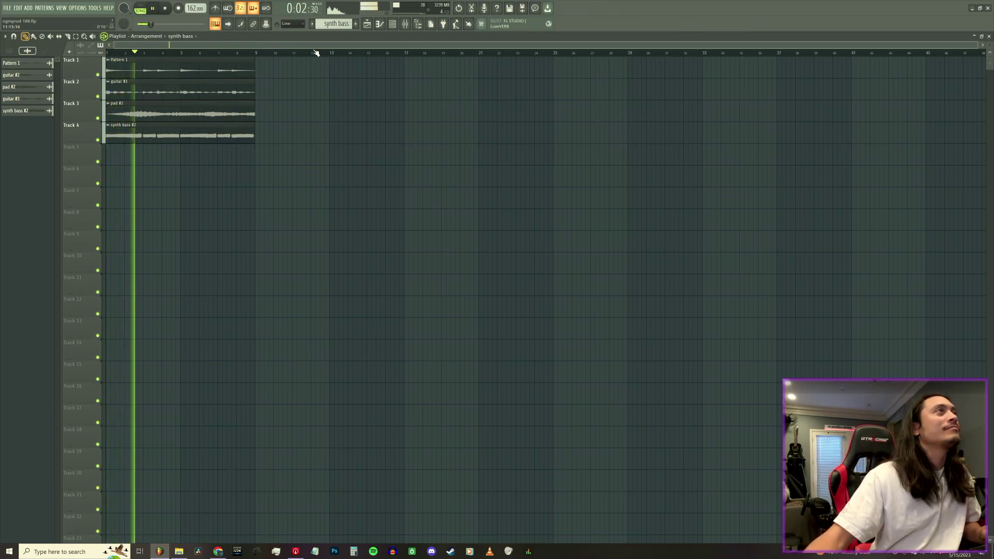
- Create a new pattern named strng bass and place it on playlist track 5 at bar 9
left_click(337, 23)
left_click(407, 32)
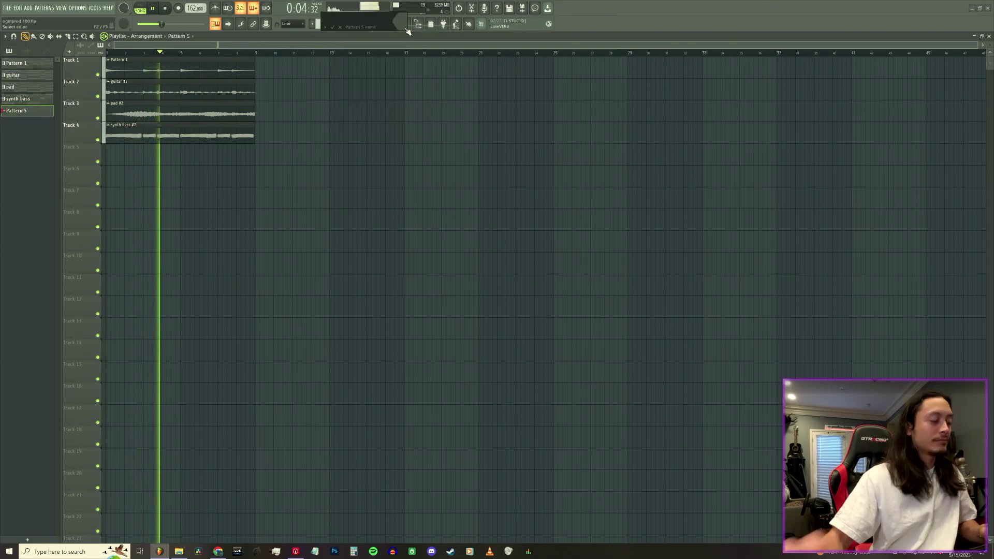
type("strng bass")
key("Return")
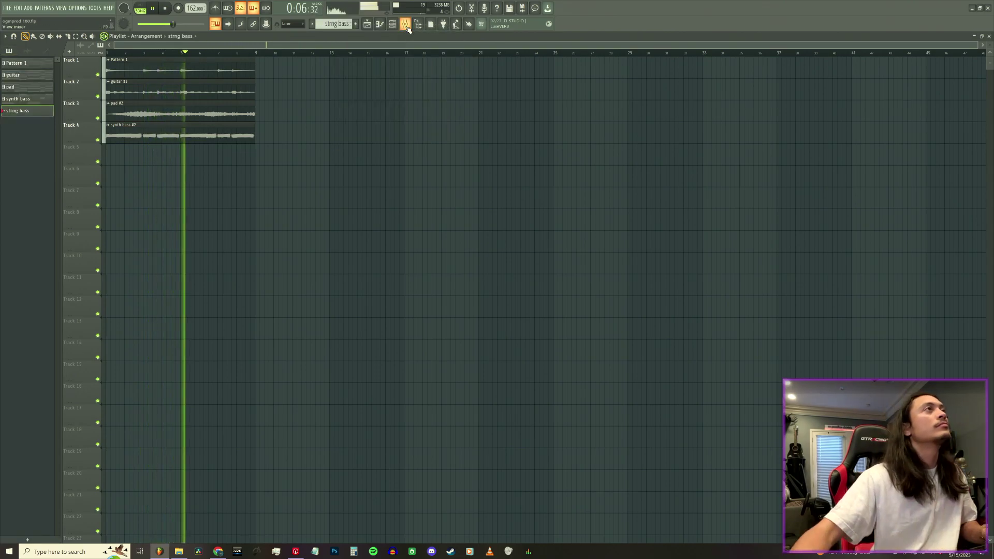
left_click(264, 155)
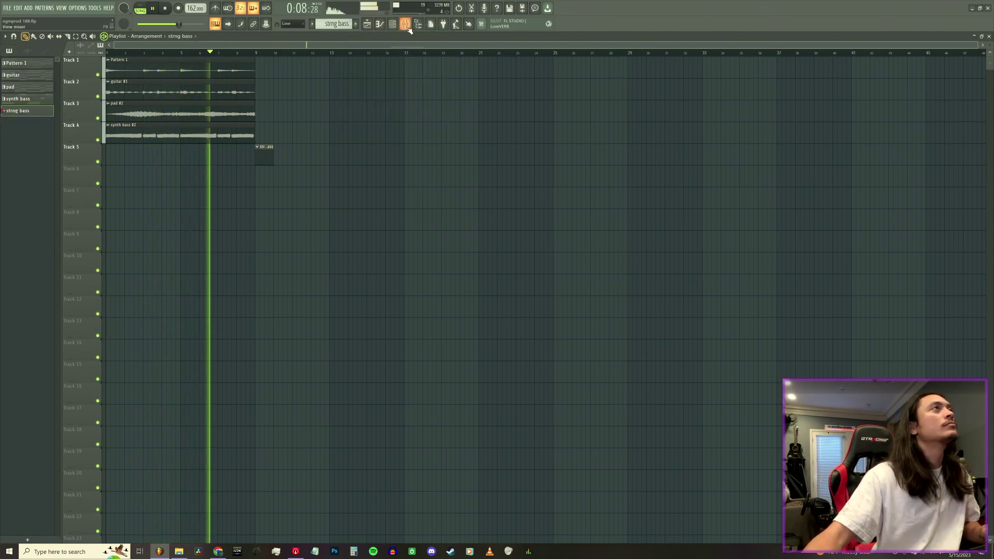
- Copy the synth bass channel's notes from the synth bass pattern and paste them into the string bass channel of the strng bass pattern
left_click(393, 25)
left_click(339, 24)
left_click(358, 50)
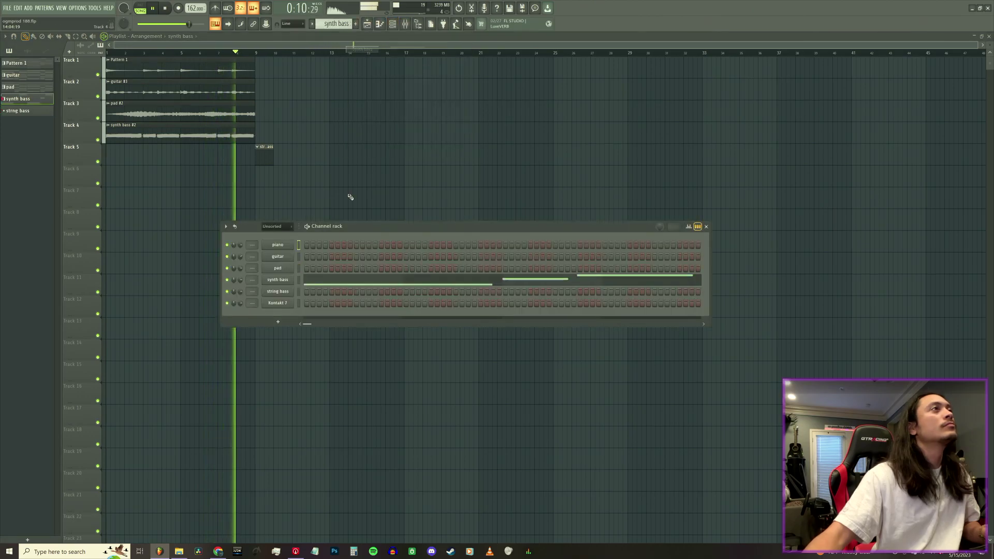
right_click(288, 281)
left_click(386, 287)
left_click(341, 24)
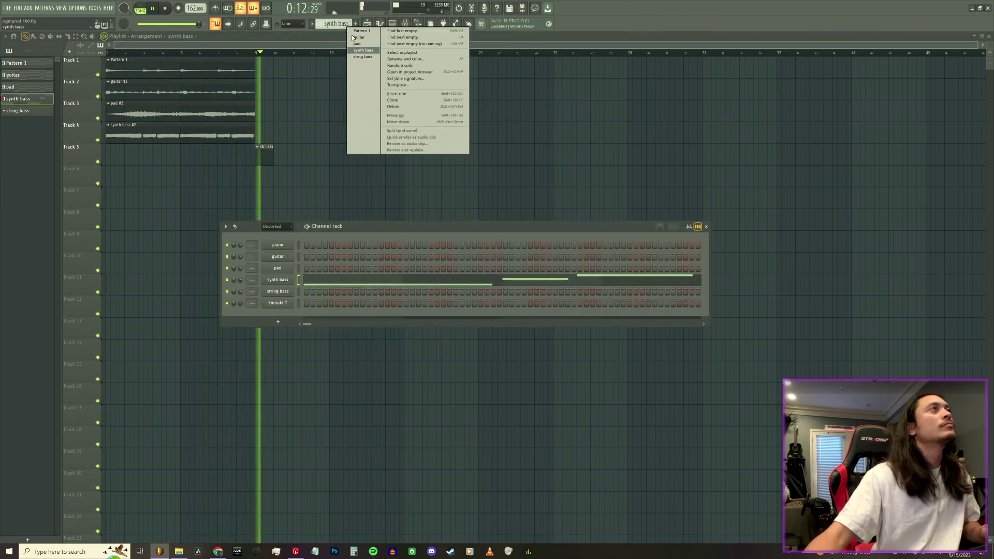
left_click(363, 56)
right_click(280, 291)
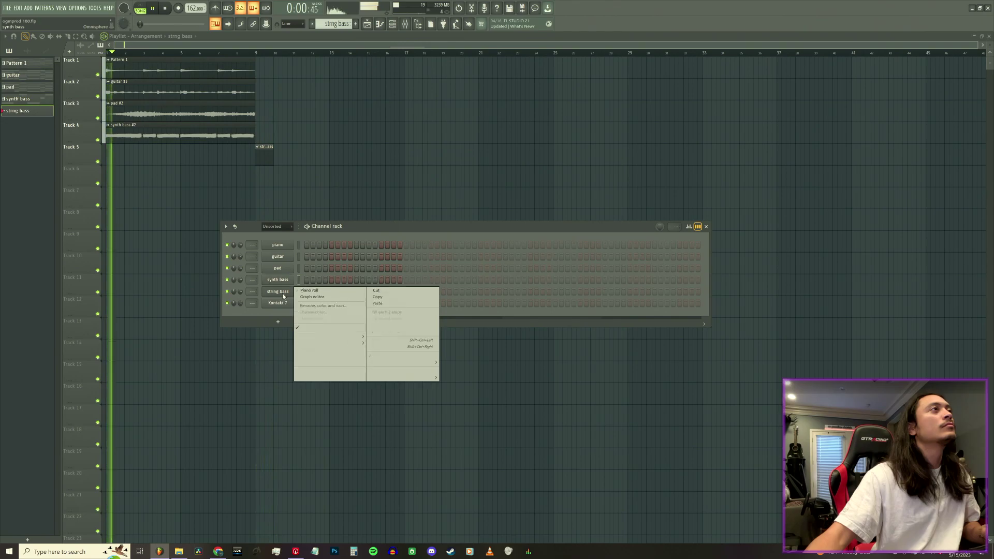
left_click(397, 303)
- Duplicate the piano, guitar and pad clips on tracks 1 to 3 so they repeat from bar 9, and start playback
left_click_drag(277, 116, 164, 49)
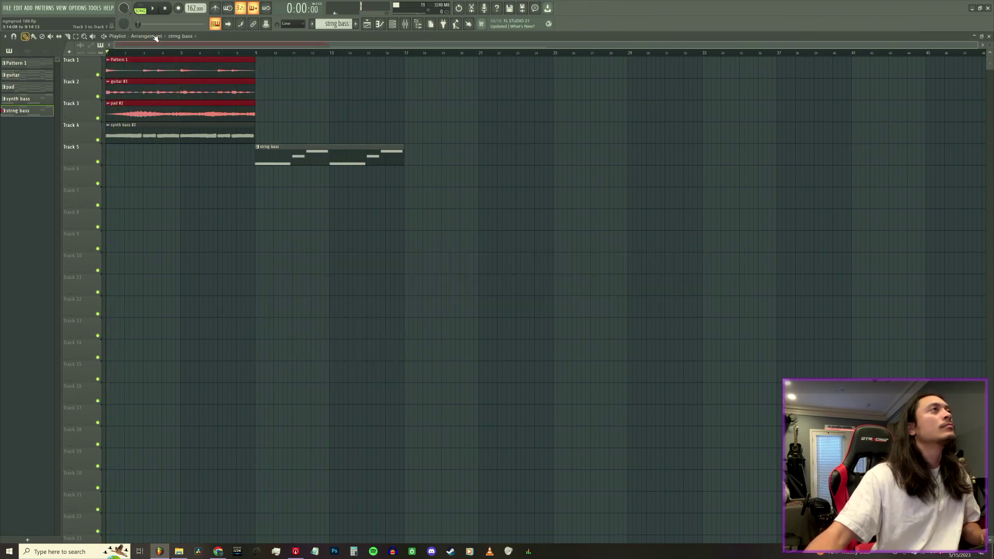
key("ctrl+b")
key("space")
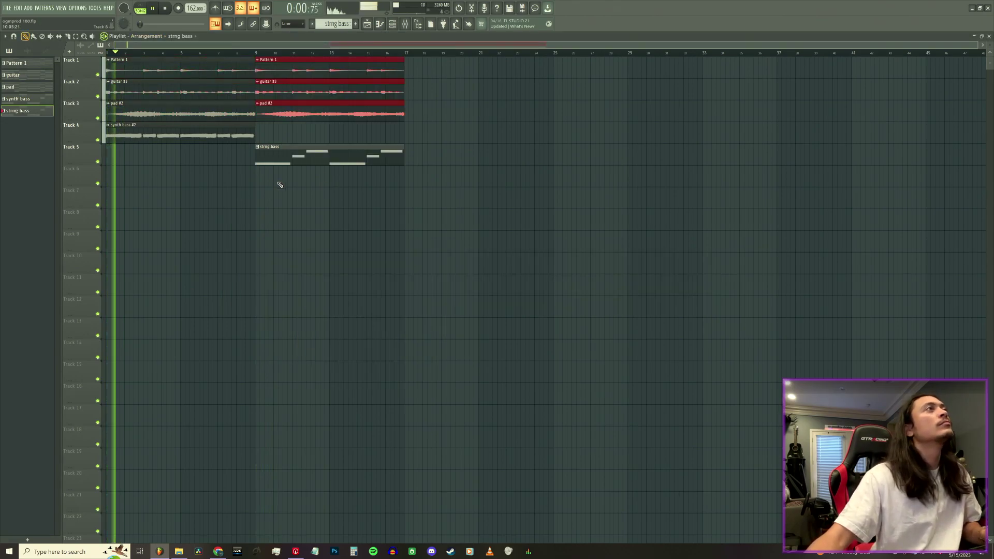
- Move the strng bass clip up to track 4 at bar 9 and render the pattern to audio, replacing its clip
left_click_drag(277, 157, 277, 135)
right_click(23, 112)
left_click(54, 242)
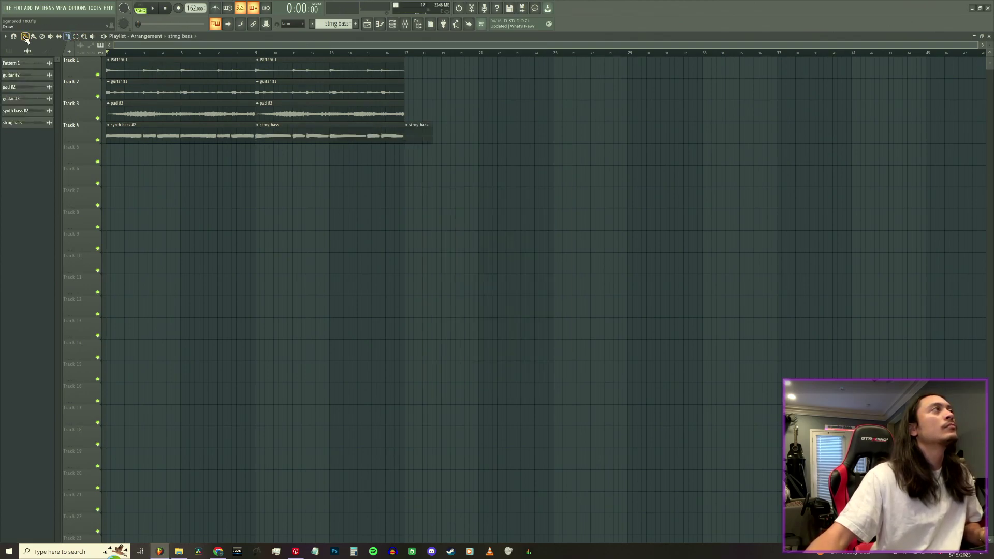
- Select all playlist clips and move the whole arrangement eight bars later so it starts at bar 9
key("ctrl+a")
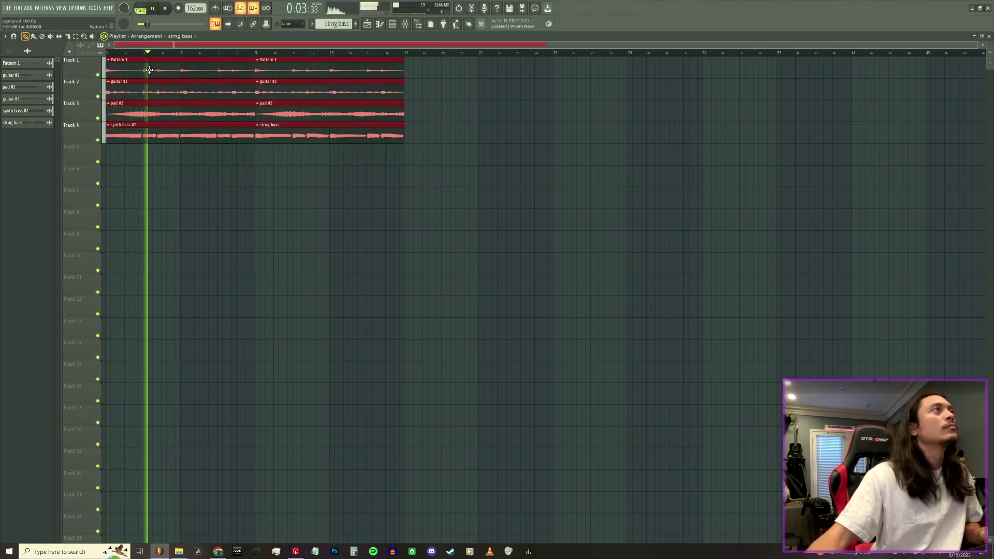
left_click_drag(152, 70, 296, 67)
key("space")
key("space")
key("space")
- Place another copy of the Pattern 1 audio clip on track 1 at bar 1
left_click_drag(212, 64, 145, 65)
right_click(177, 64)
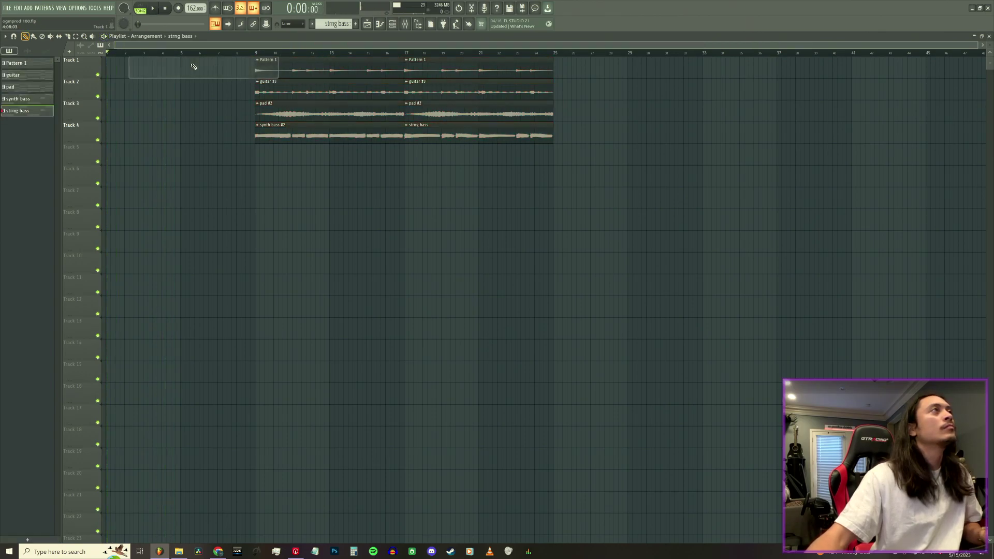
double_click(124, 62)
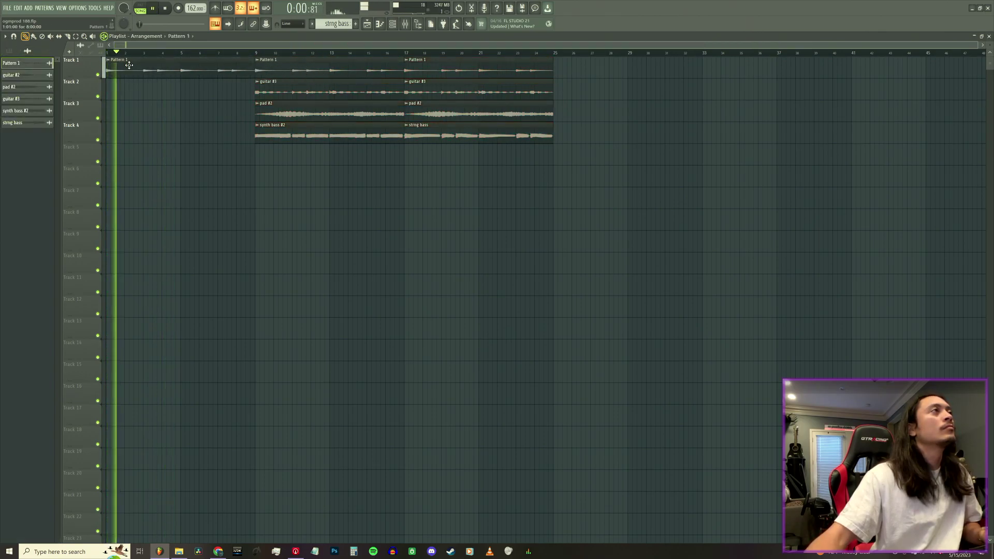
- Rename the Pattern 1 audio clip as PIANO and give it a purple color
left_click(108, 59)
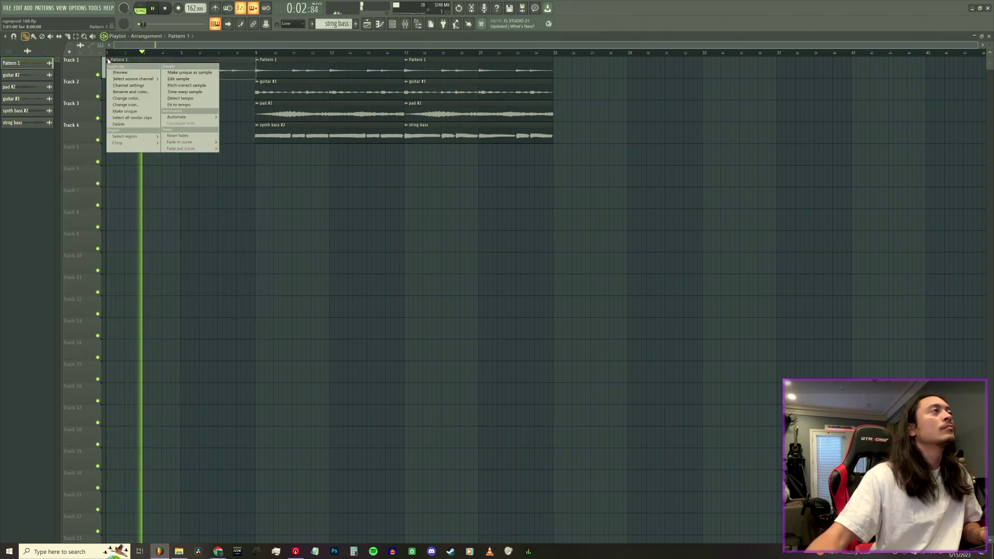
left_click(16, 62)
right_click(18, 63)
left_click(44, 89)
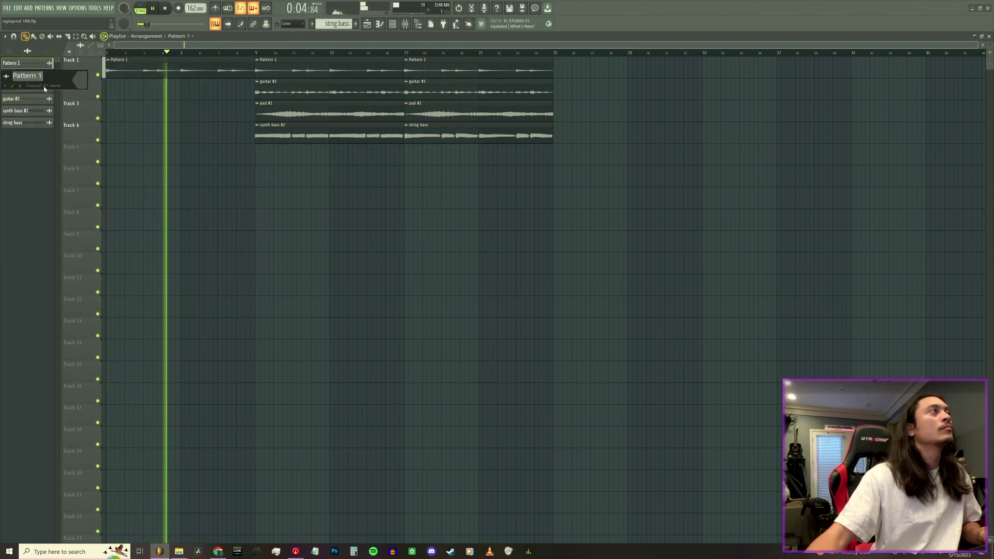
type("PIANO")
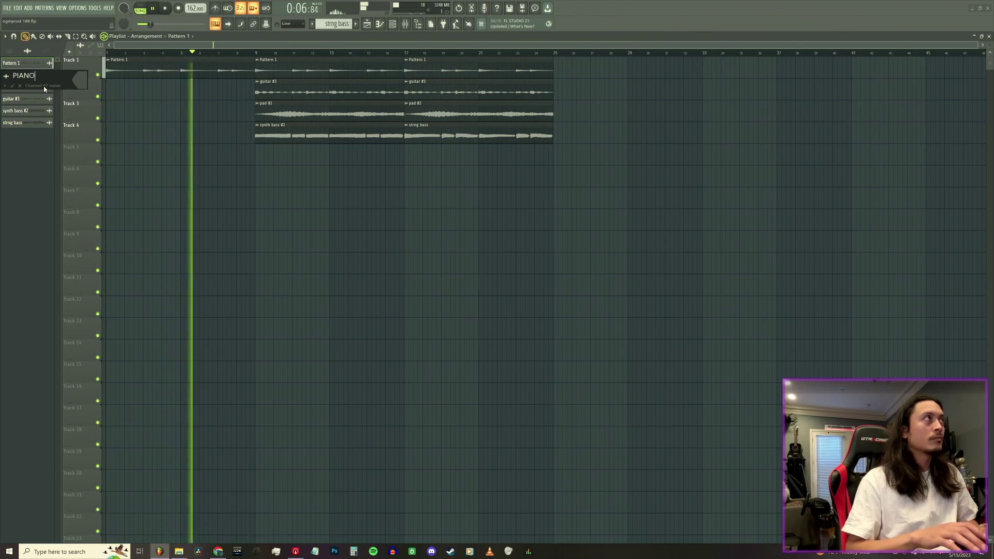
key("Return")
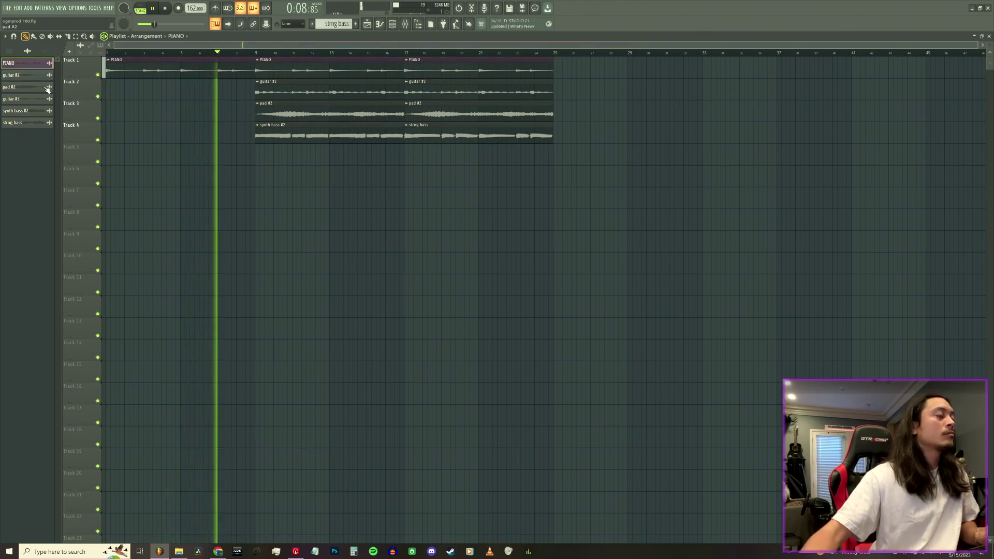
- Boost the level of the PIANO sample and make the clip at bar 1 unique
double_click(207, 70)
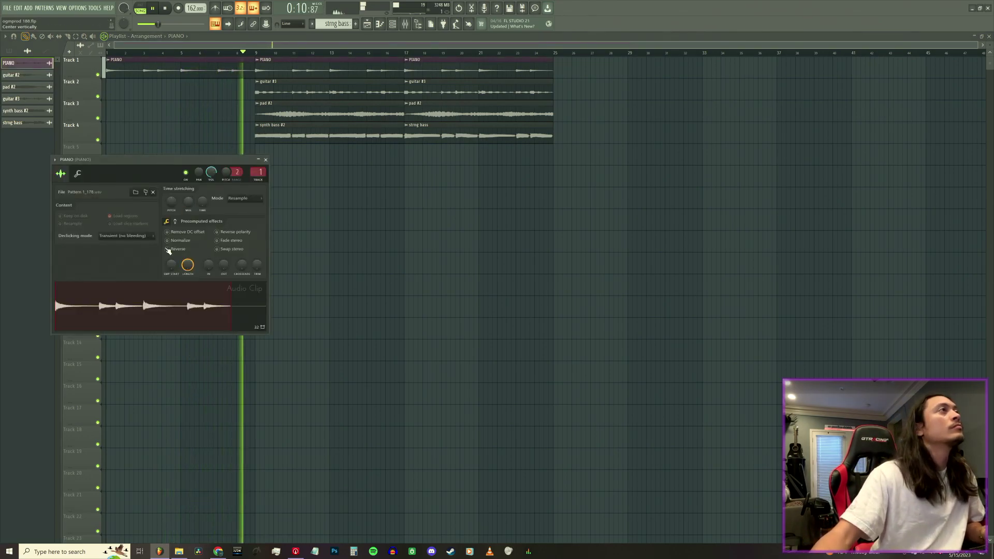
key("space")
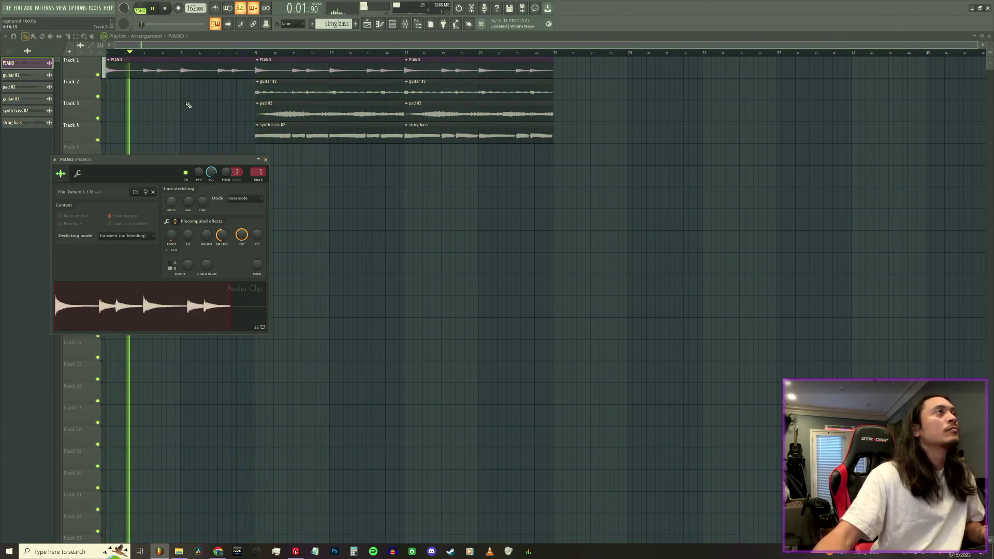
left_click(109, 61)
left_click(137, 109)
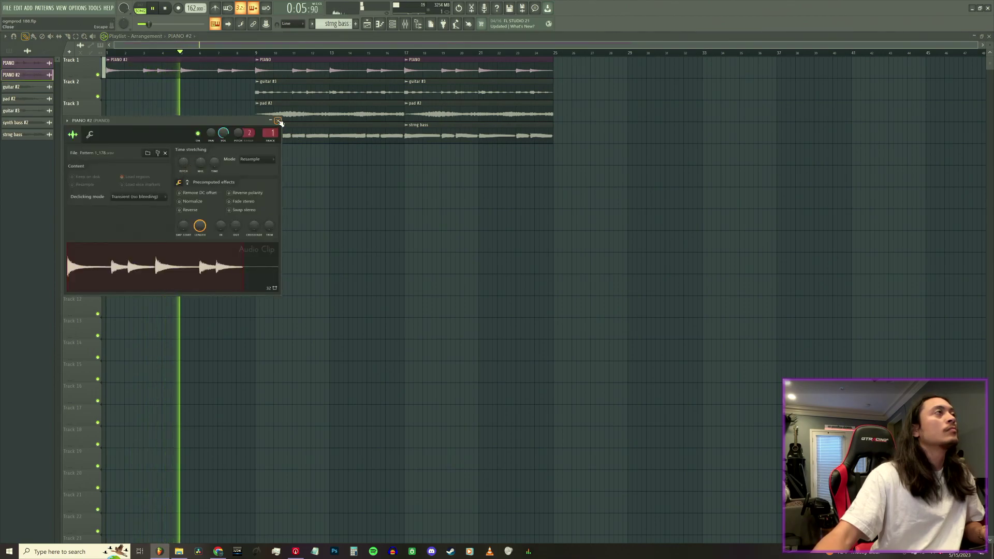
- Reverse the unique piano clip at bar 1 and move it down to track 5
left_click(190, 212)
key("space")
left_click_drag(166, 72, 147, 165)
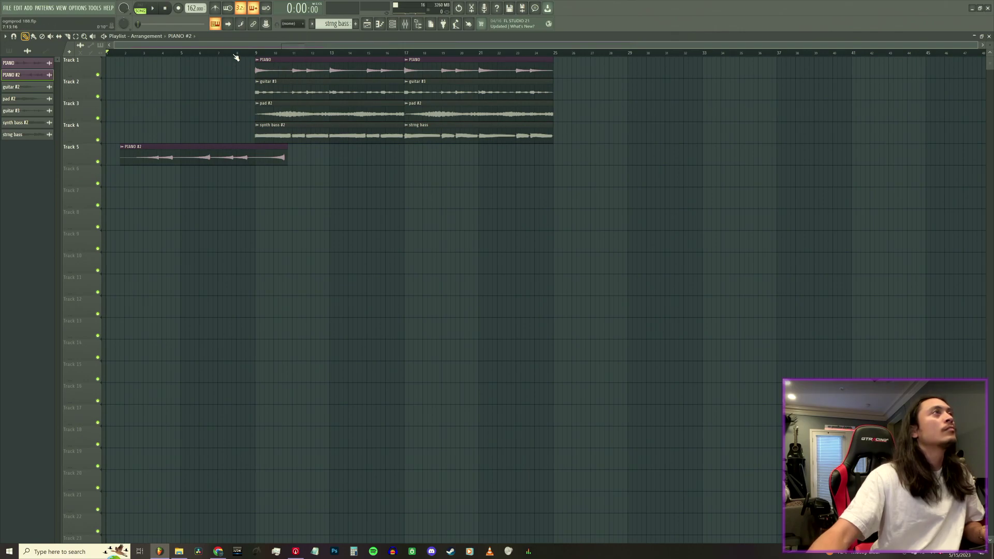
- Trim the silence at the start of the reversed piano clip on track 5 and align it to begin at bar 1
scroll(235, 56, "up", 4)
scroll(809, 154, "up", 3, "alt")
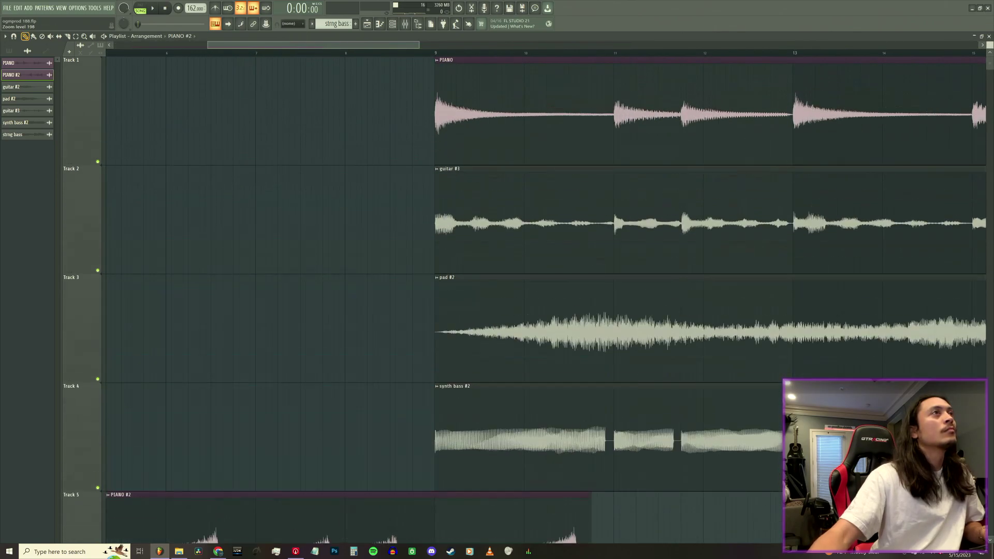
left_click_drag(514, 329, 446, 326)
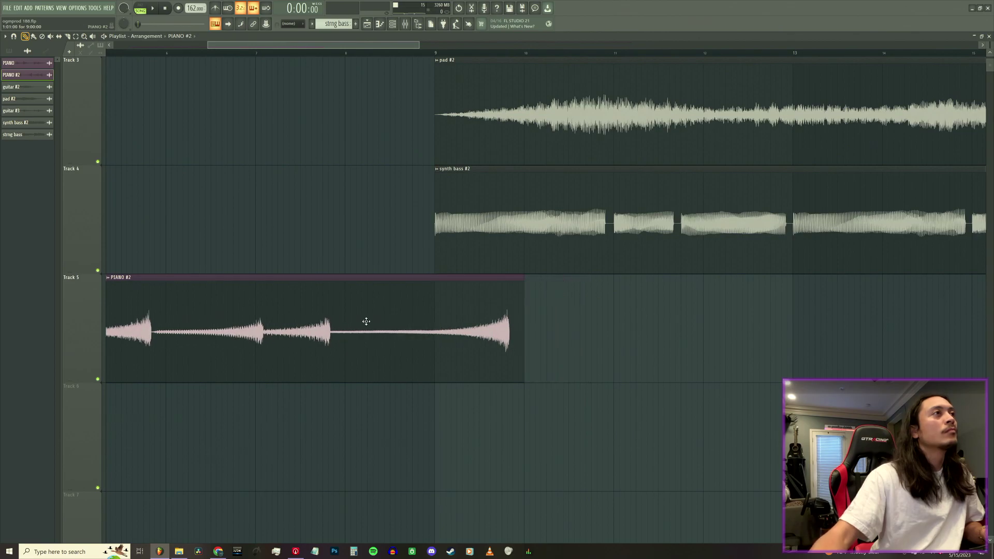
left_click_drag(211, 48, 102, 50)
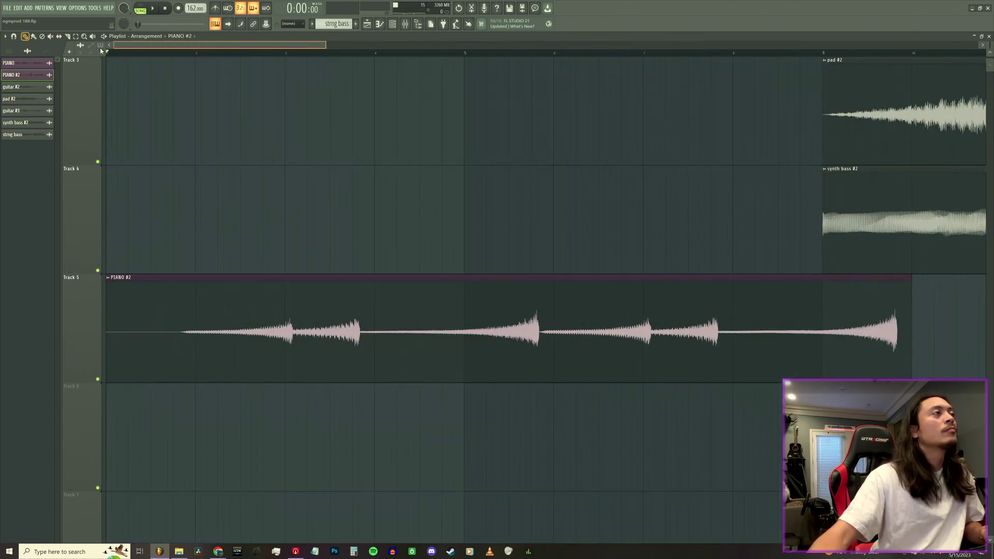
left_click_drag(106, 334, 137, 308)
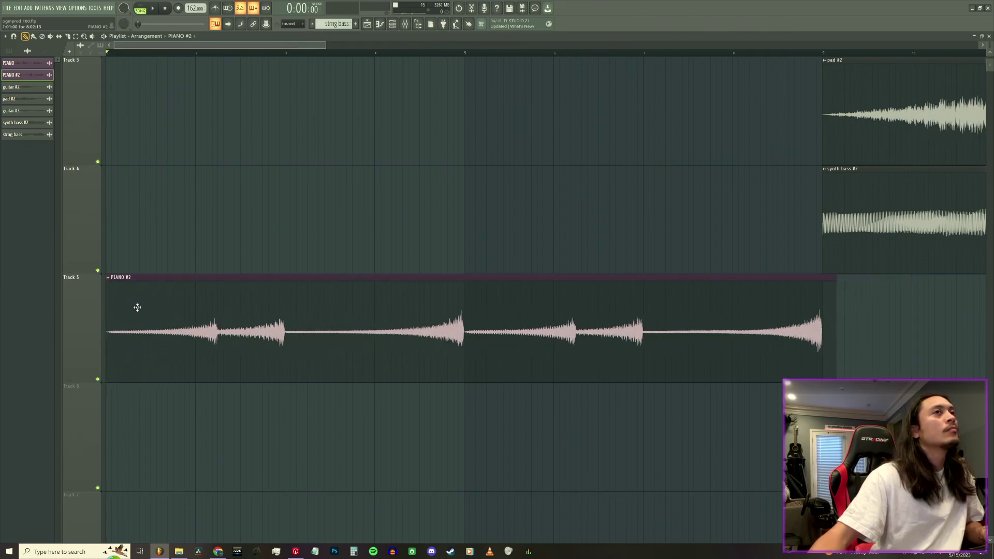
- Nudge the reversed piano audio so its last peak meets bar 9, and trim the clip's silent tail there
scroll(859, 54, "up", 5)
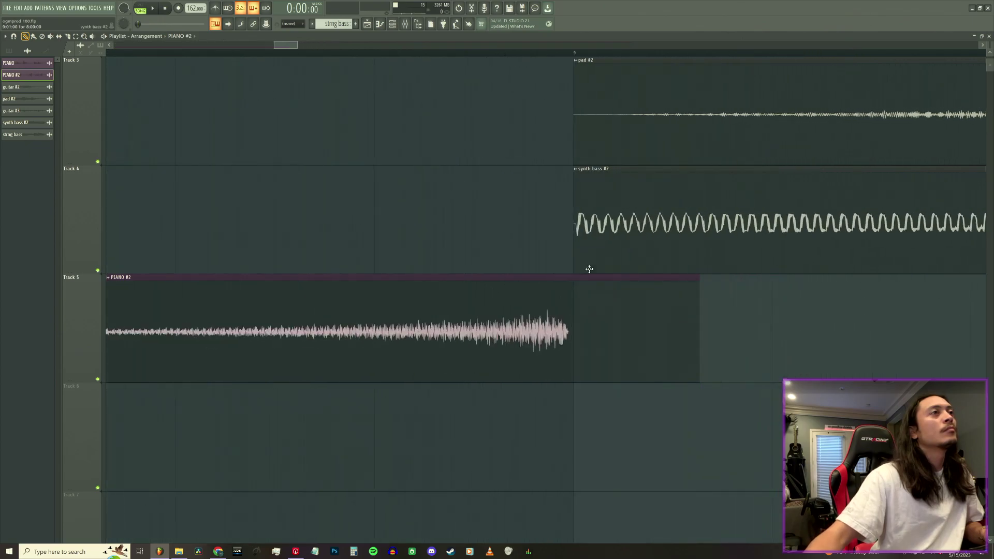
left_click_drag(531, 309, 532, 310)
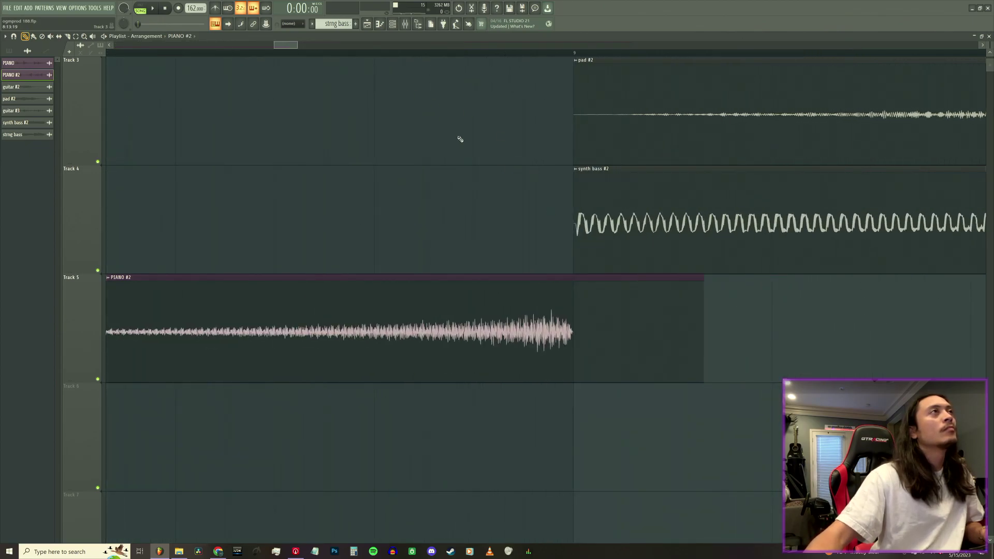
left_click_drag(702, 369, 567, 383)
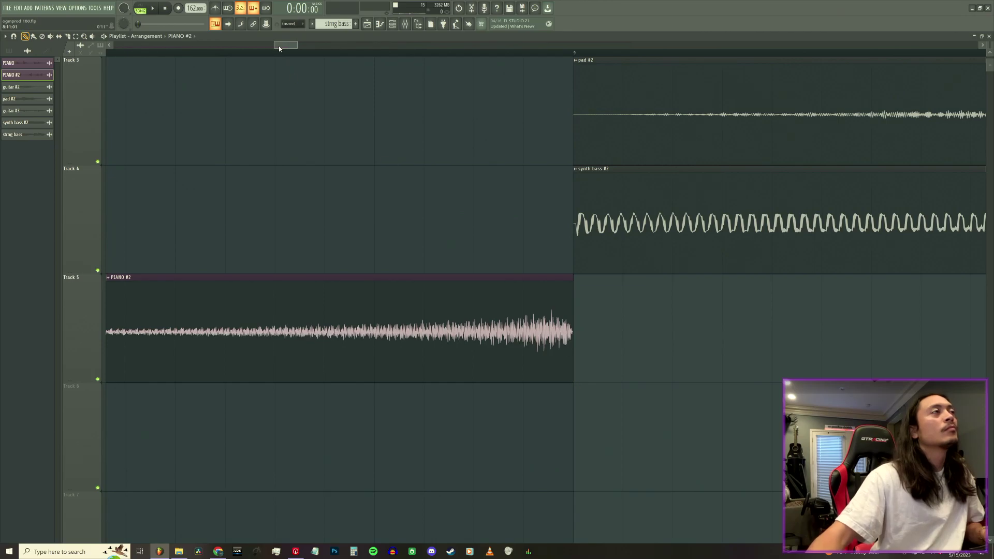
- Slice the reversed piano clip into six pieces, cutting right after each chord's peak
left_click_drag(277, 48, 120, 56)
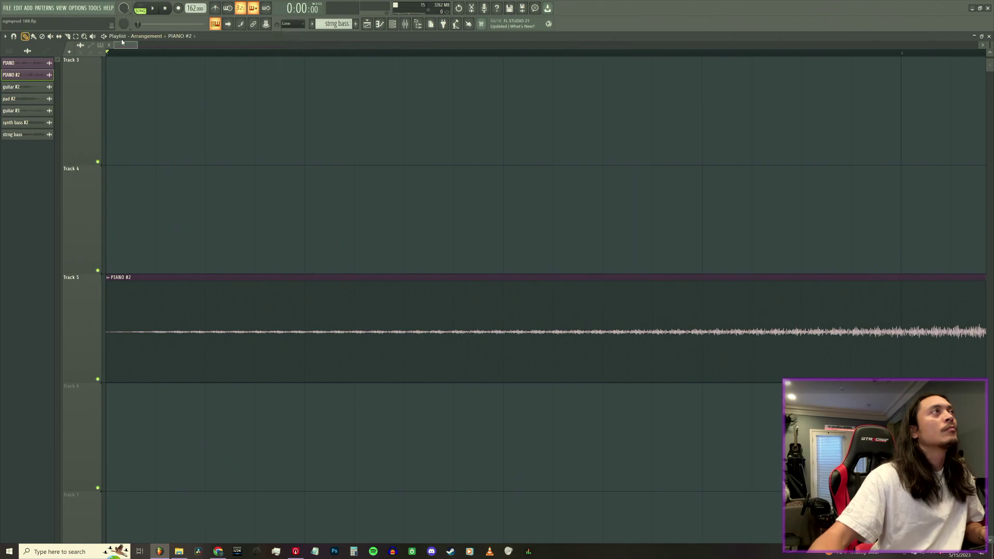
left_click_drag(138, 45, 493, 88)
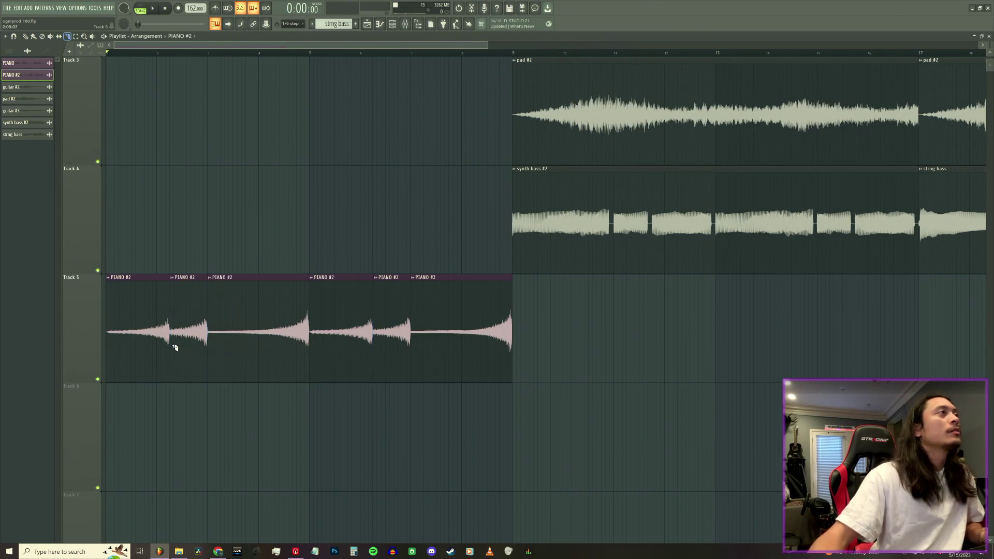
- Rearrange the six reversed piano slices in opposite order on track 6, back to back from bar 1 to bar 9
left_click(303, 25)
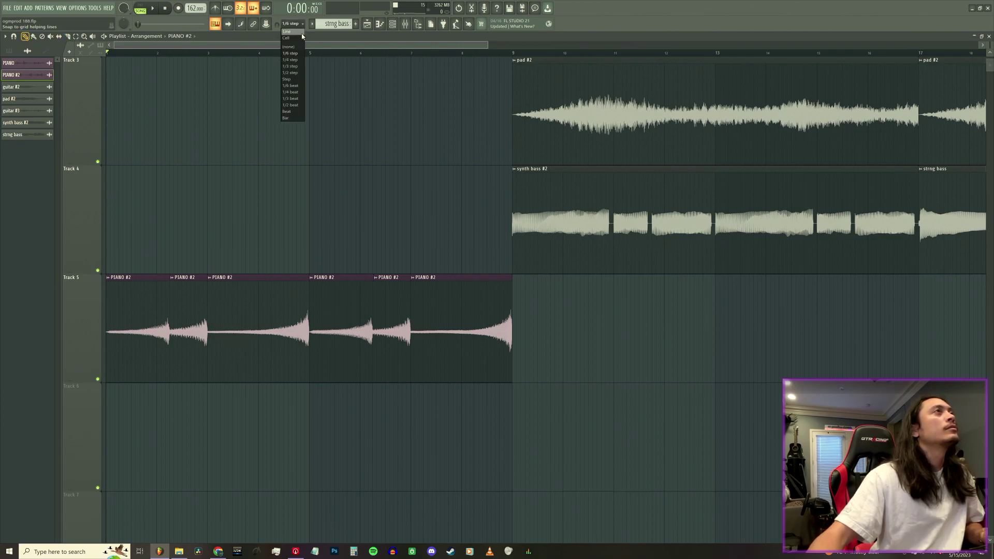
left_click_drag(479, 316, 114, 473)
left_click_drag(393, 399, 231, 466)
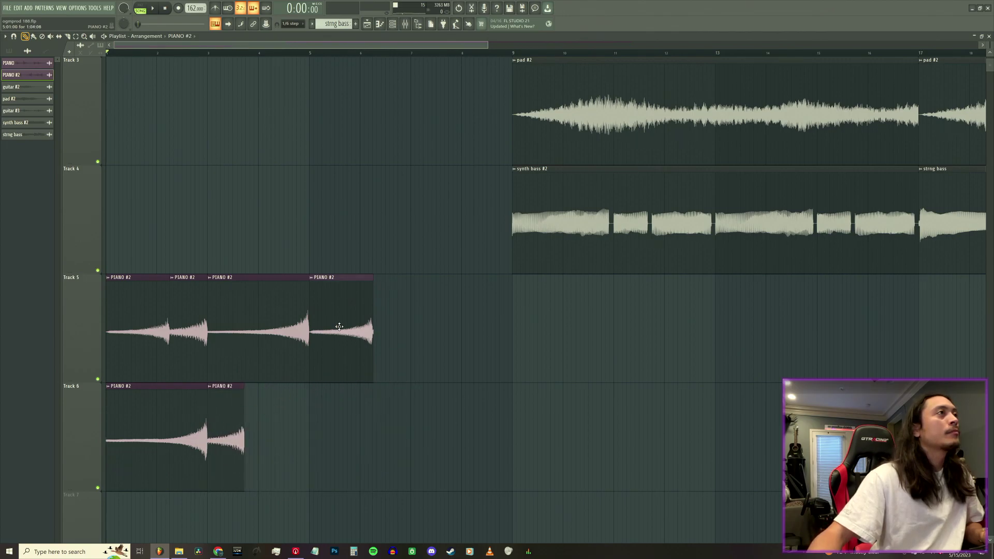
left_click_drag(339, 326, 290, 477)
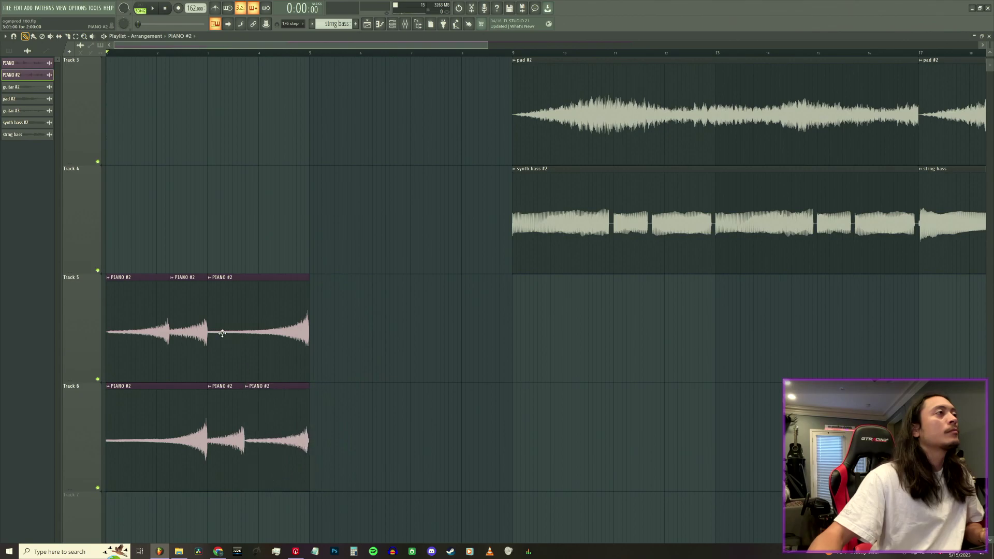
left_click_drag(222, 333, 326, 453)
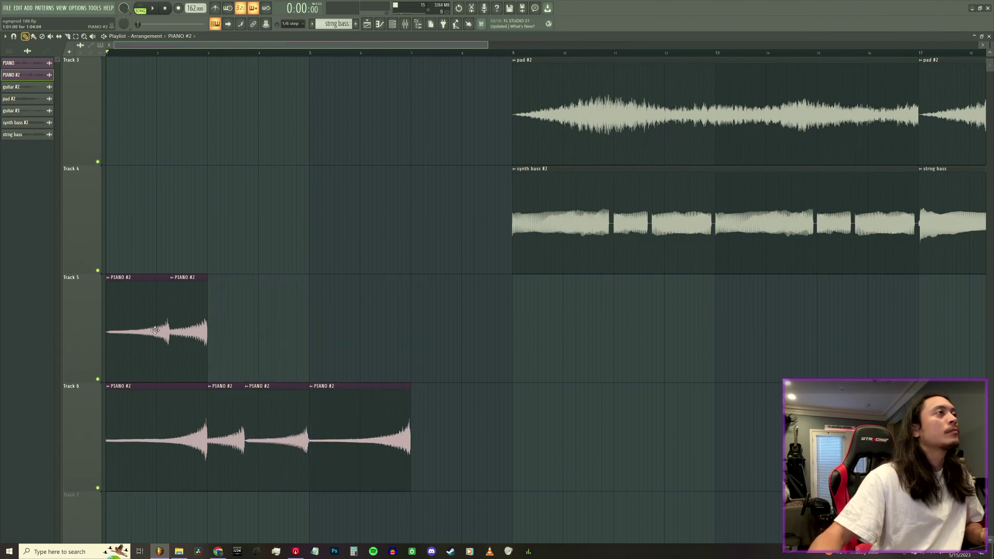
left_click_drag(184, 331, 424, 450)
left_click_drag(153, 340, 498, 457)
- Play back the reordered piano slices, set snapping to Line, and move all six slices up to track 1 at bar 1
key("space")
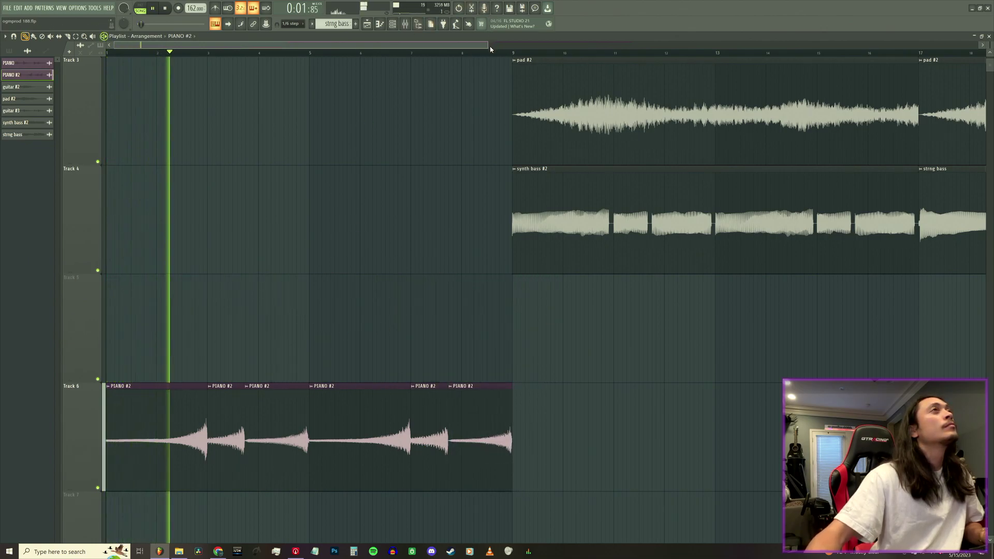
left_click_drag(489, 45, 878, 46)
left_click(296, 26)
left_click(297, 32)
scroll(350, 58, "down", 1)
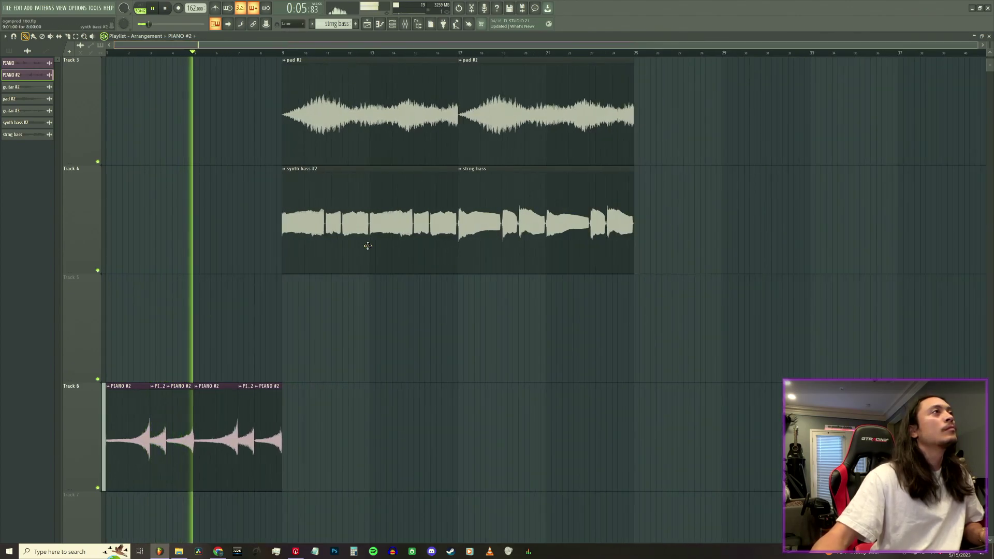
scroll(362, 310, "up", 1)
scroll(321, 321, "down", 2)
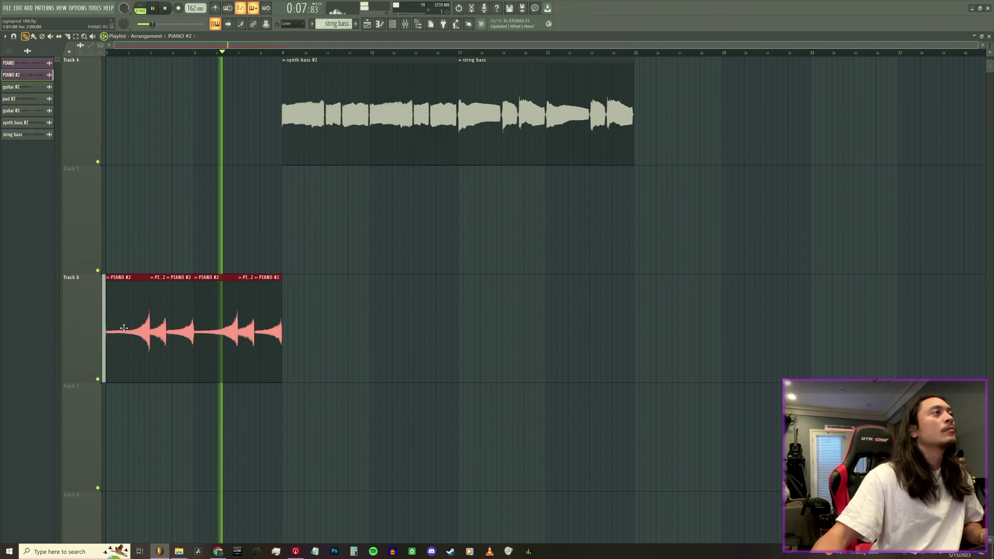
scroll(757, 191, "down", 4)
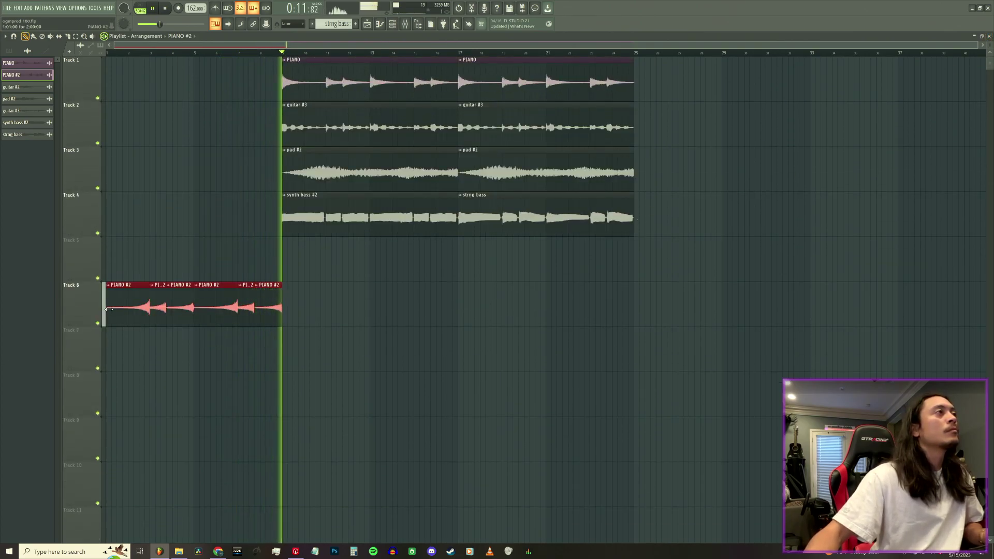
left_click_drag(112, 309, 111, 83)
- Select the guitar, pad and bass clips and move them down one track, freeing track 2
left_click_drag(692, 255, 315, 135)
left_click_drag(314, 136, 313, 166)
- Stop playback and place a copy of the first PIANO clip on track 2 at bar 9
left_click(312, 86)
key("space")
left_click_drag(306, 126, 285, 128)
- Change the icon of the track 2 PIANO clip to piano keys
left_click(282, 105)
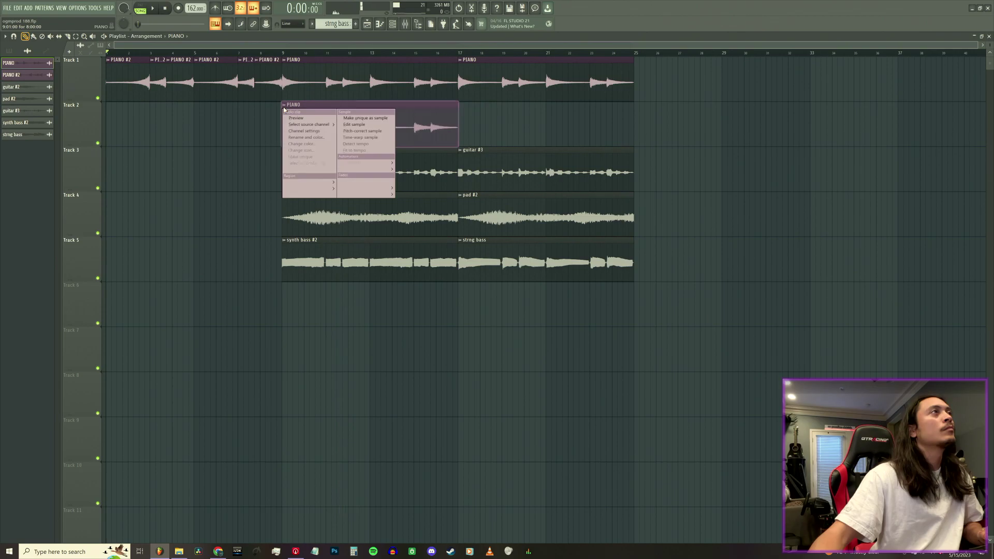
left_click(312, 147)
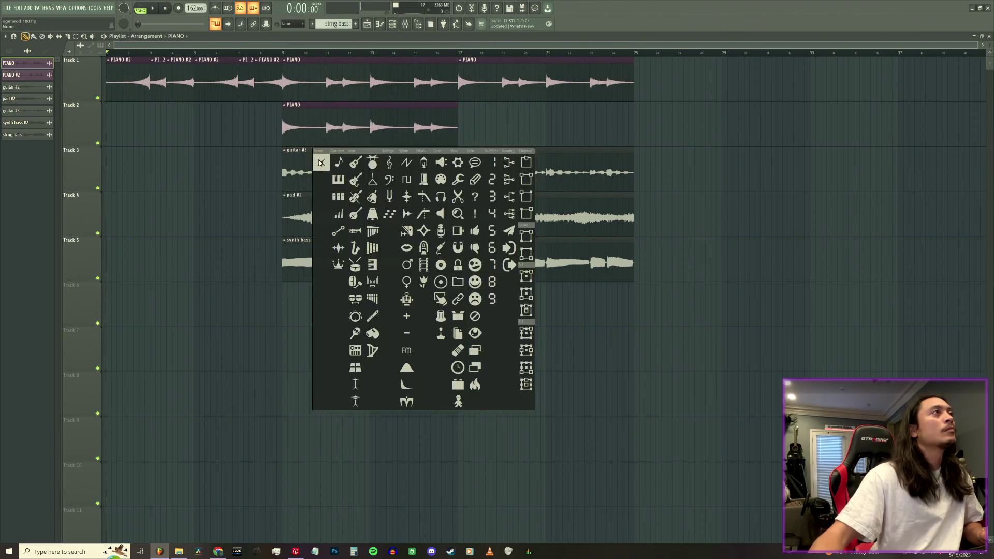
left_click(337, 178)
- Make the PIANO clip on track 2 unique, close its channel settings and start playback
left_click(284, 105)
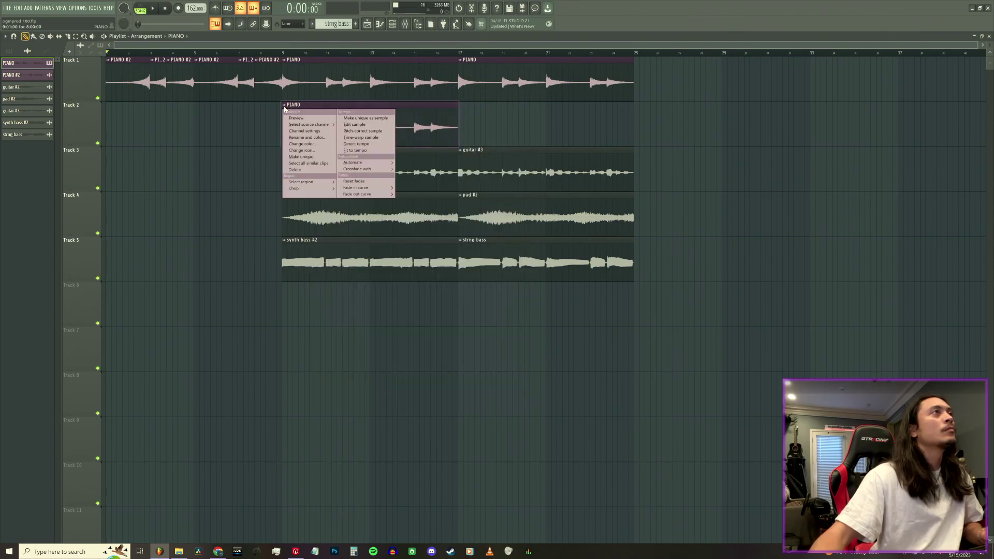
left_click(311, 157)
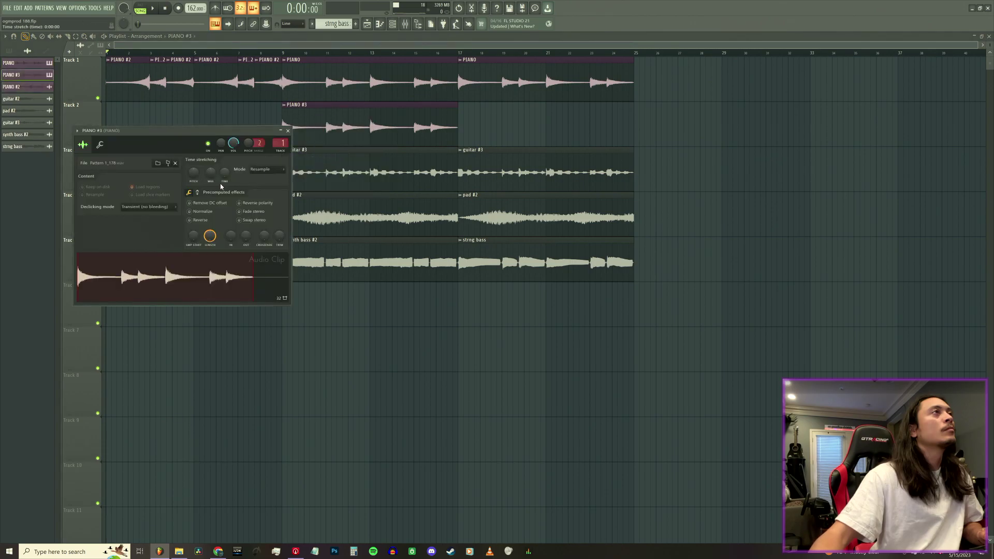
left_click(288, 132)
key("space")
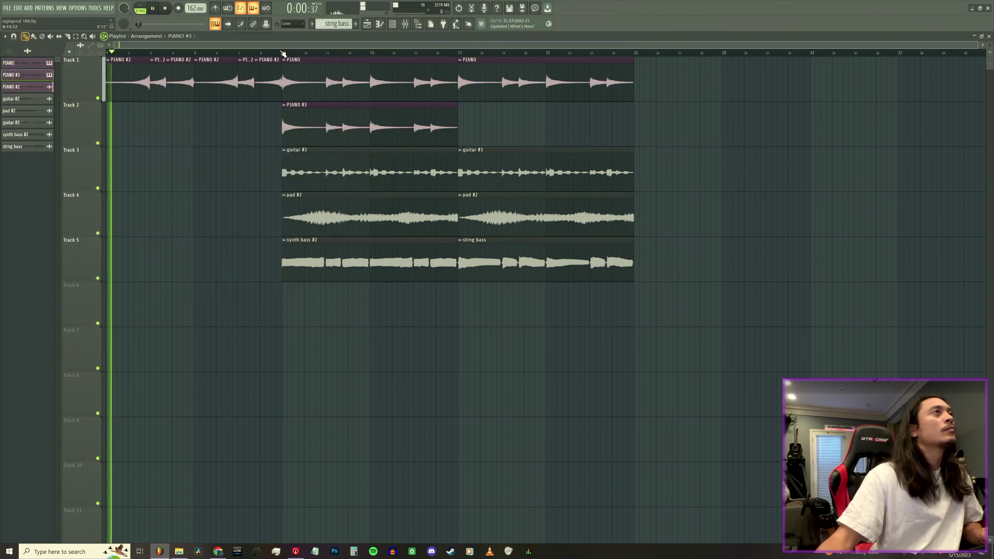
- Rename the unique piano clip as PIANO -1 and save the project
double_click(26, 74)
key("BackSpace")
key("BackSpace")
type("-1")
key("Return")
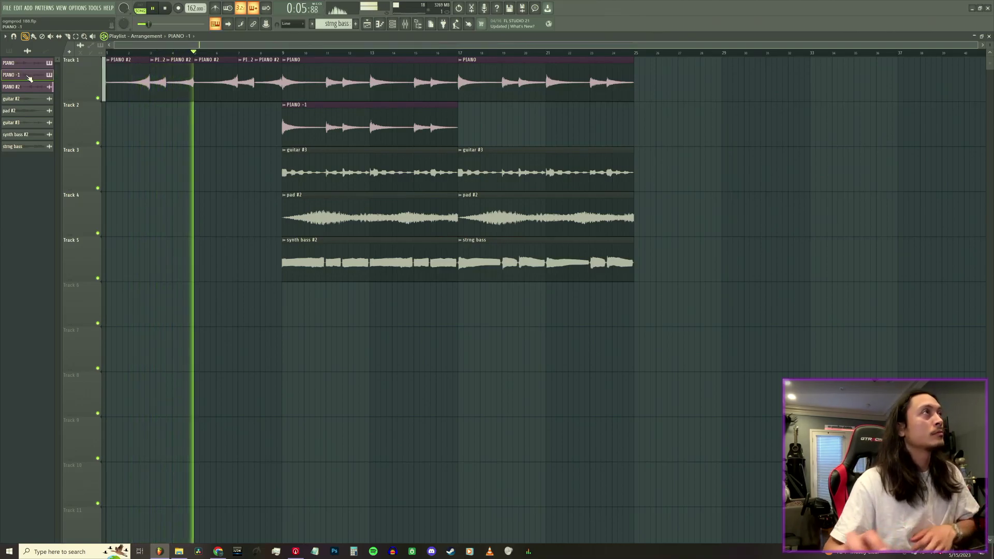
key("ctrl+s")
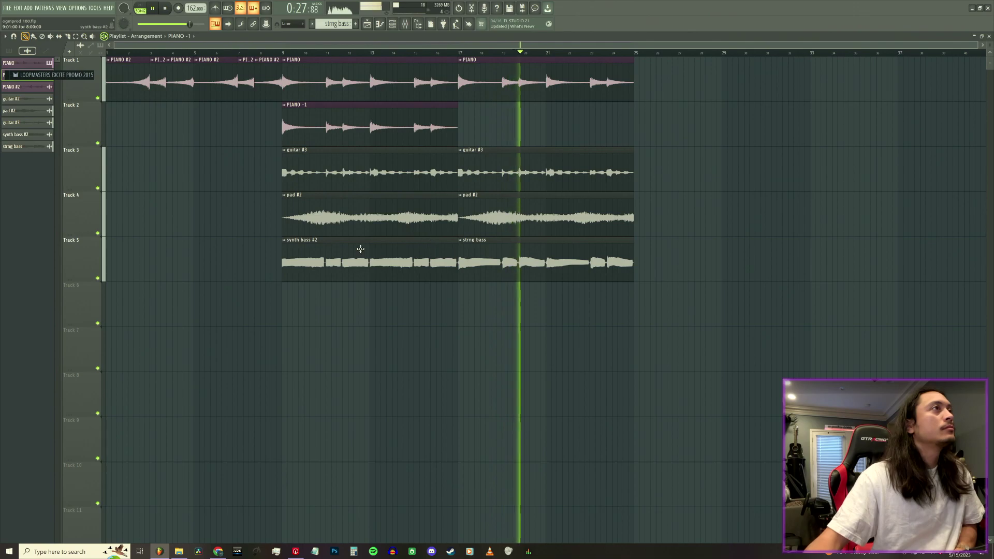
- Inspect the channel settings of the synth bass #2 and string bass clips and their mixer tracks
left_click(298, 240)
key("space")
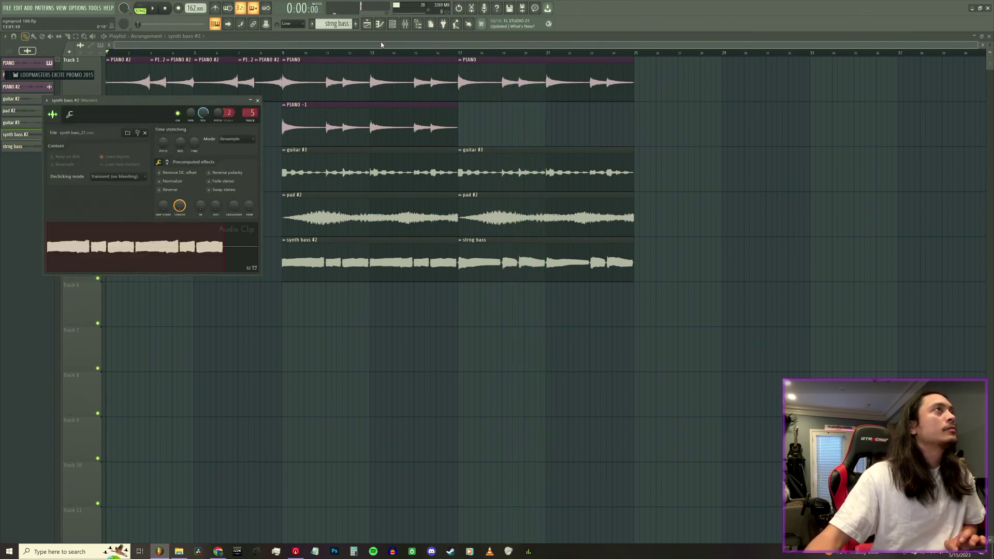
left_click(407, 24)
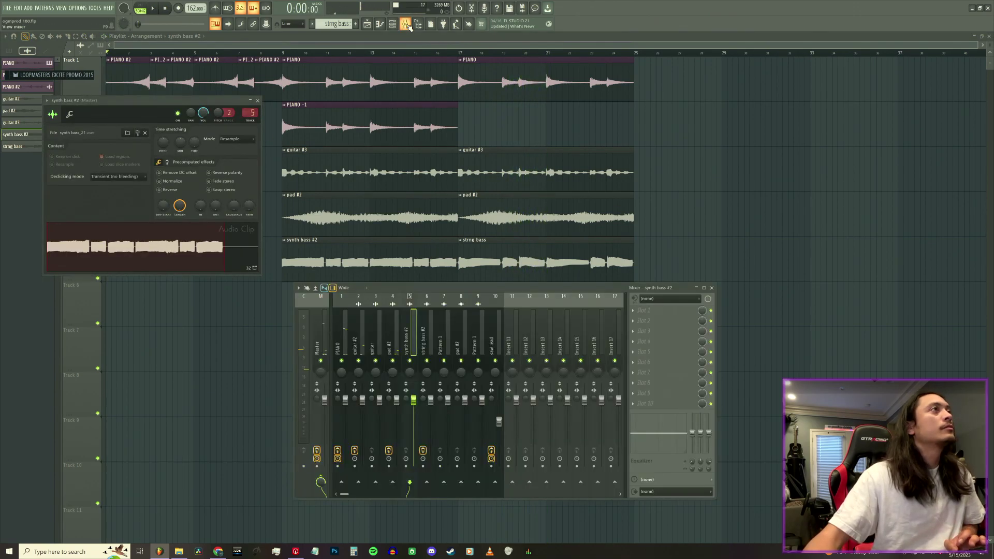
double_click(498, 268)
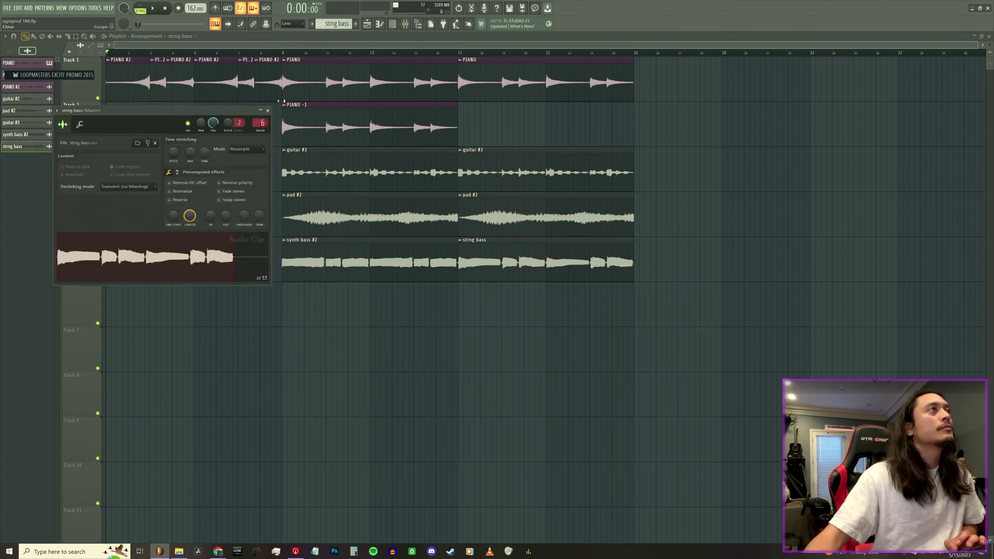
- Play from bar 9, compare the bass levels in the mixer, and lower the string bass #2 track to about -4.8 dB
left_click(283, 56)
key("space")
key("F9")
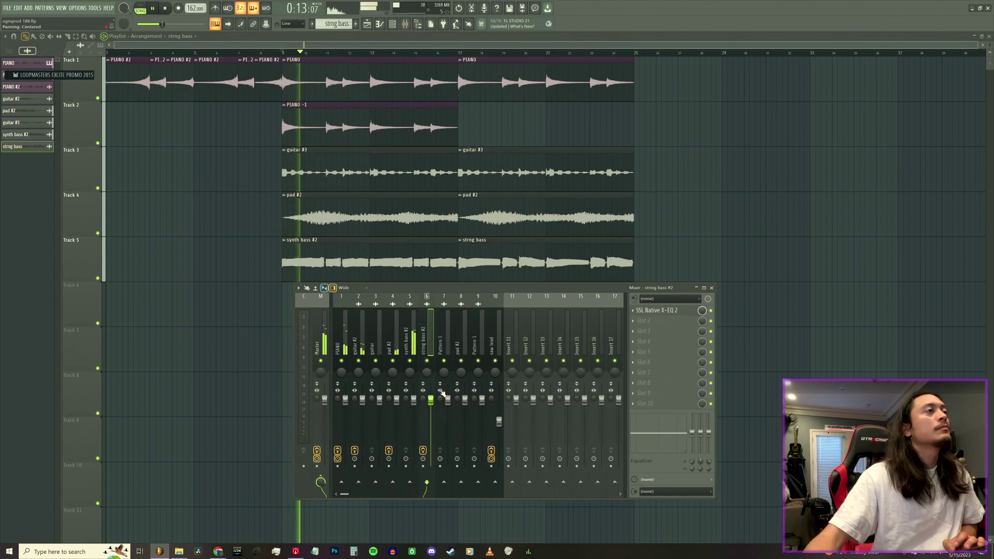
left_click(413, 350)
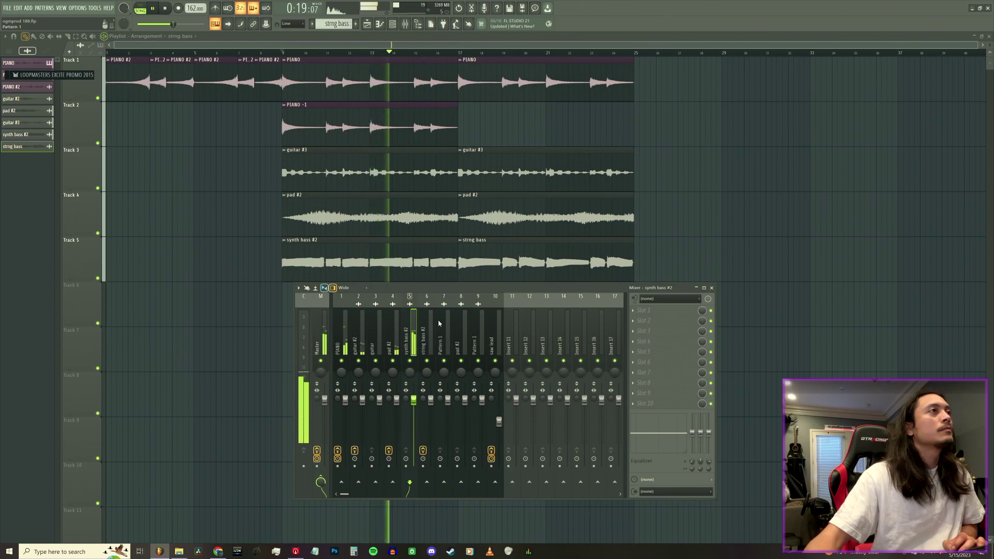
left_click(410, 342)
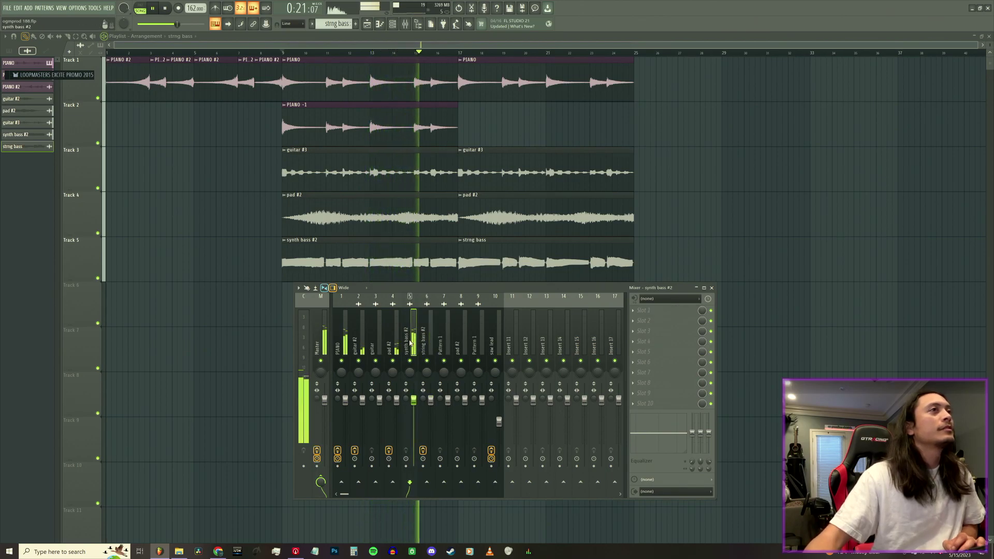
left_click(413, 340)
left_click(424, 353)
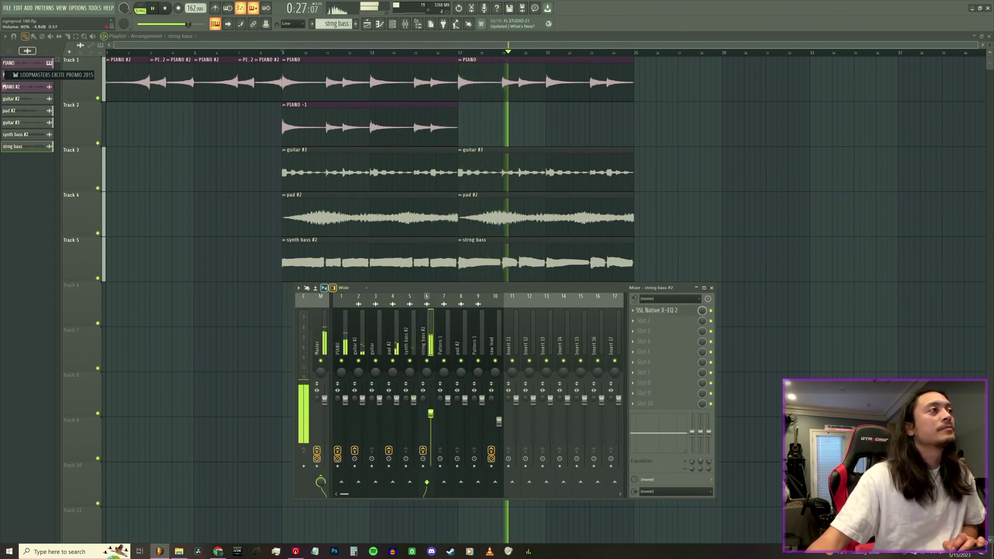
key("space")
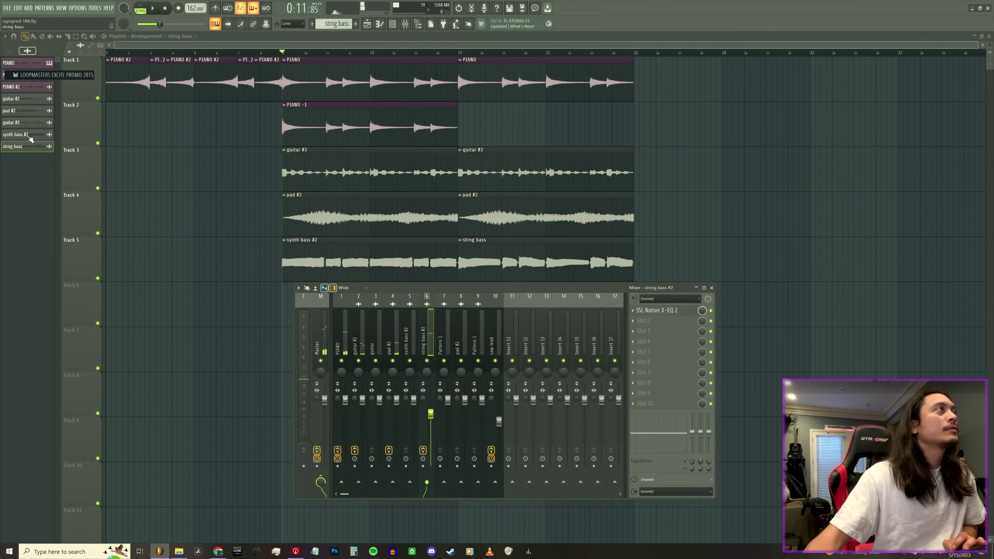
- Set the string bass clip's time-stretching mode to Auto, adjust its pitch, and audition it from bar 17
double_click(508, 262)
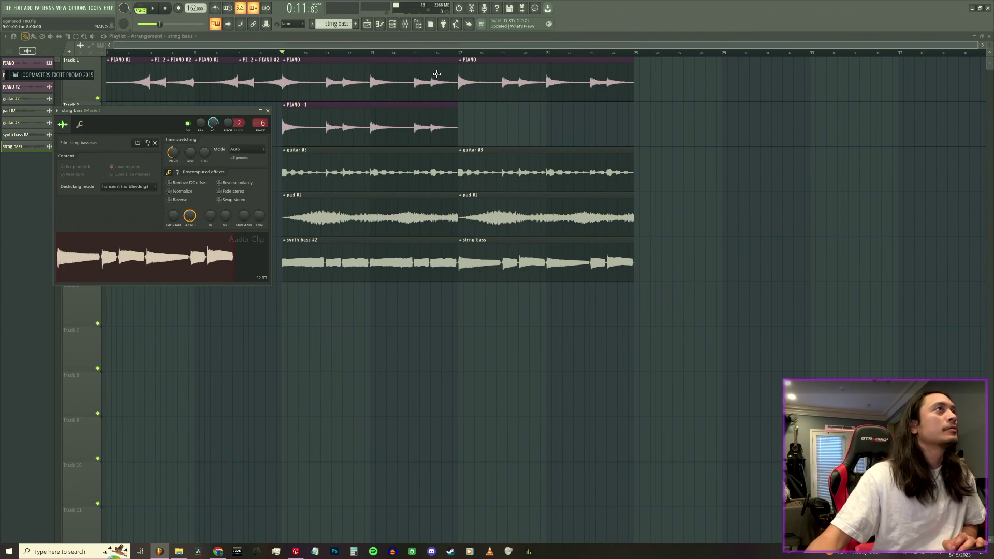
left_click(460, 53)
key("space")
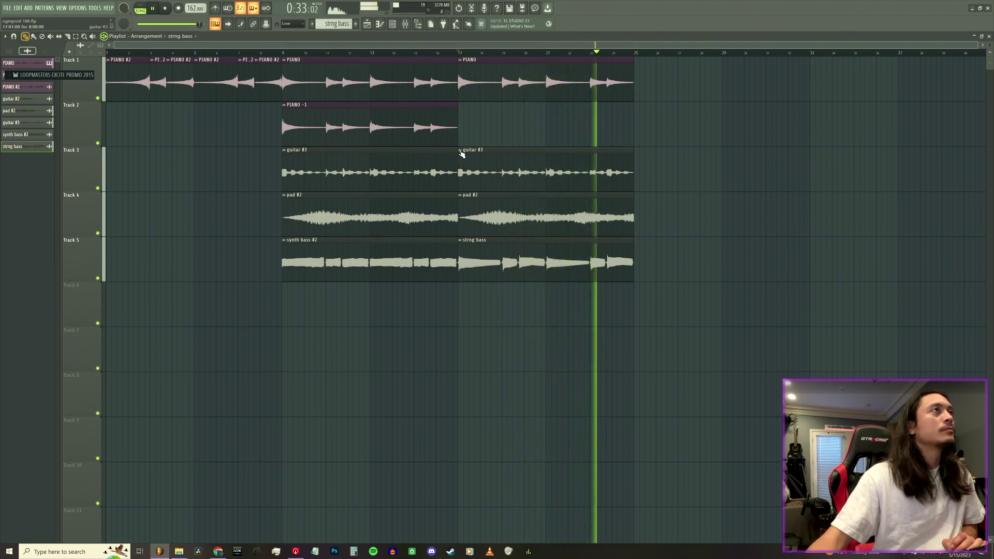
key("space")
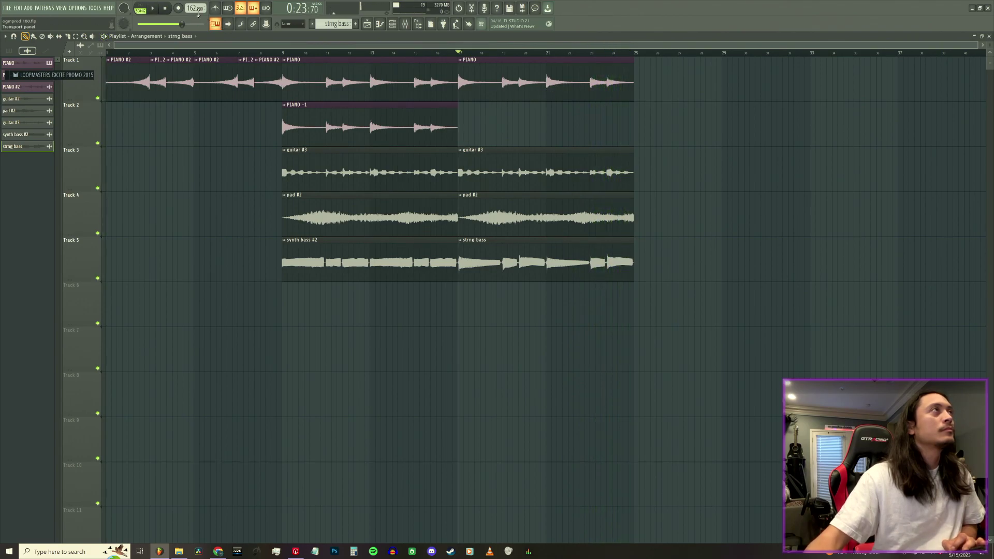
- Switch all audio clips in the project to realtime stretching mode
left_click(78, 8)
mouse_move(91, 9)
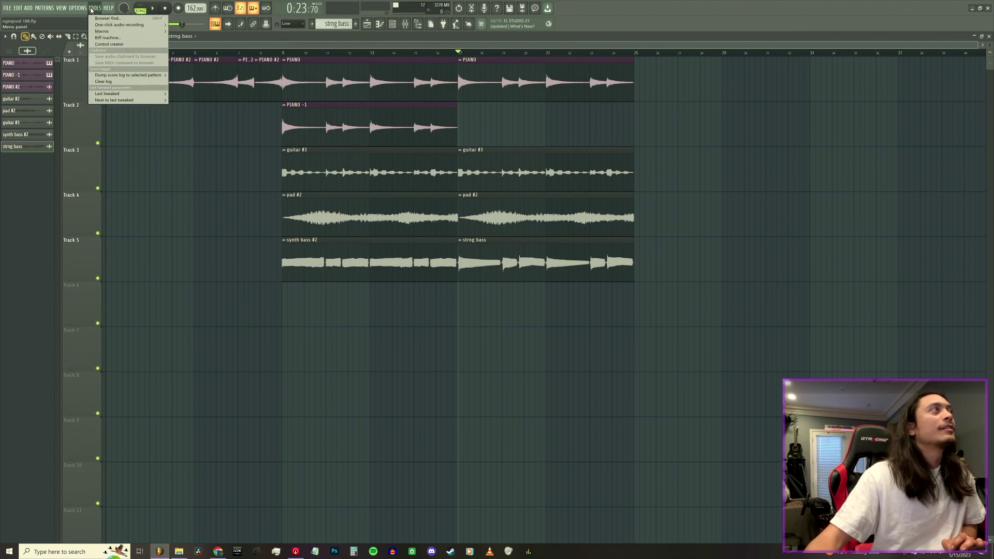
mouse_move(133, 32)
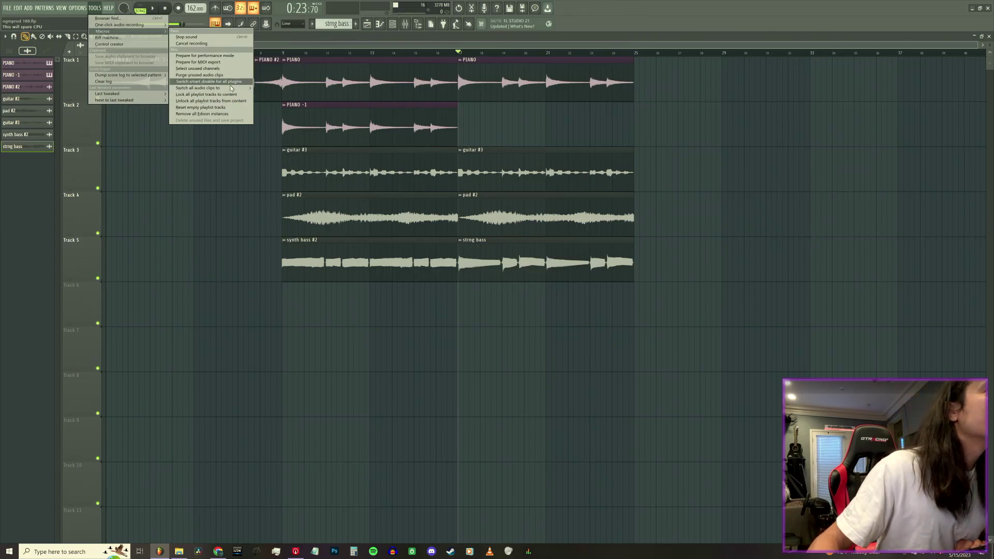
mouse_move(235, 89)
left_click(263, 90)
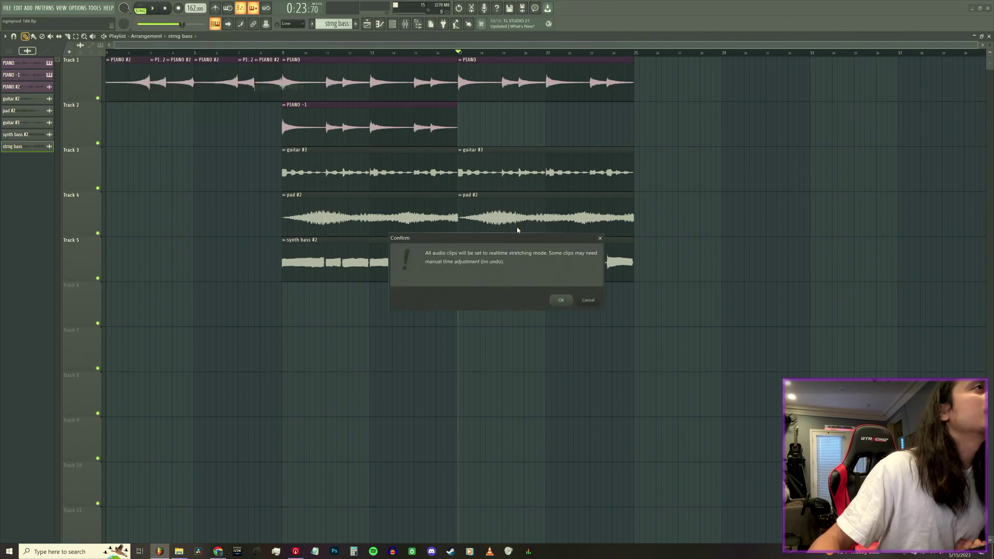
left_click(561, 300)
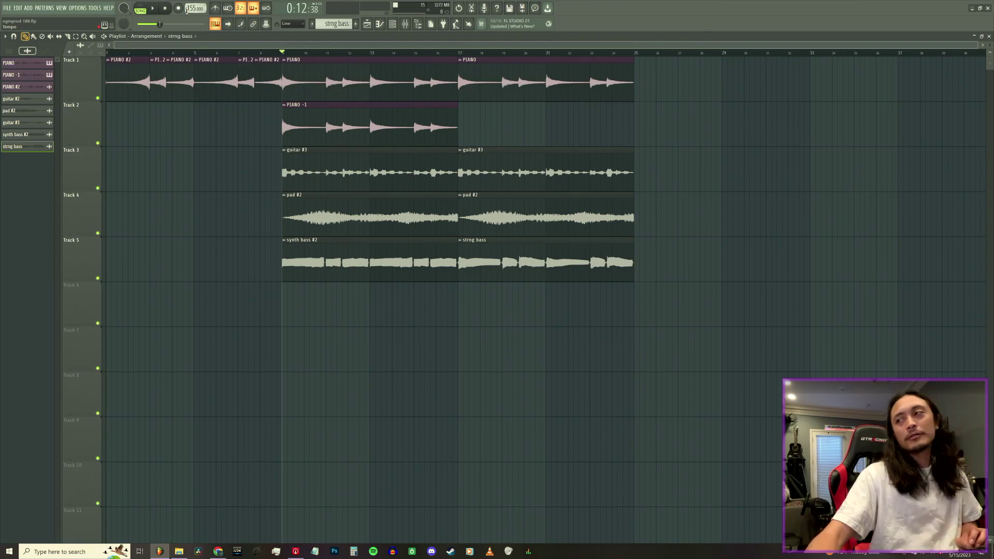
- Audition the arrangement from bar 9 at 155 BPM and again with the tempo raised to 170 BPM
key("space")
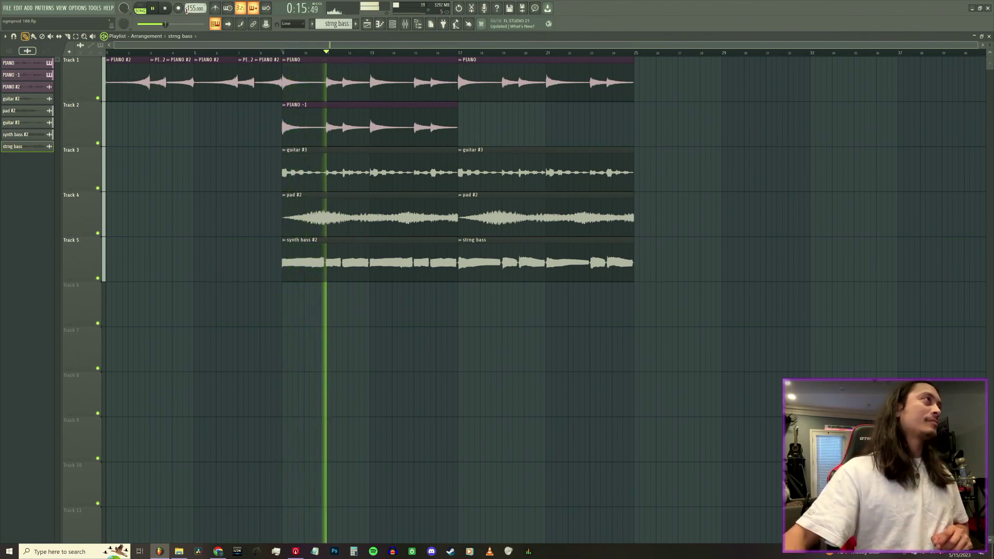
key("space")
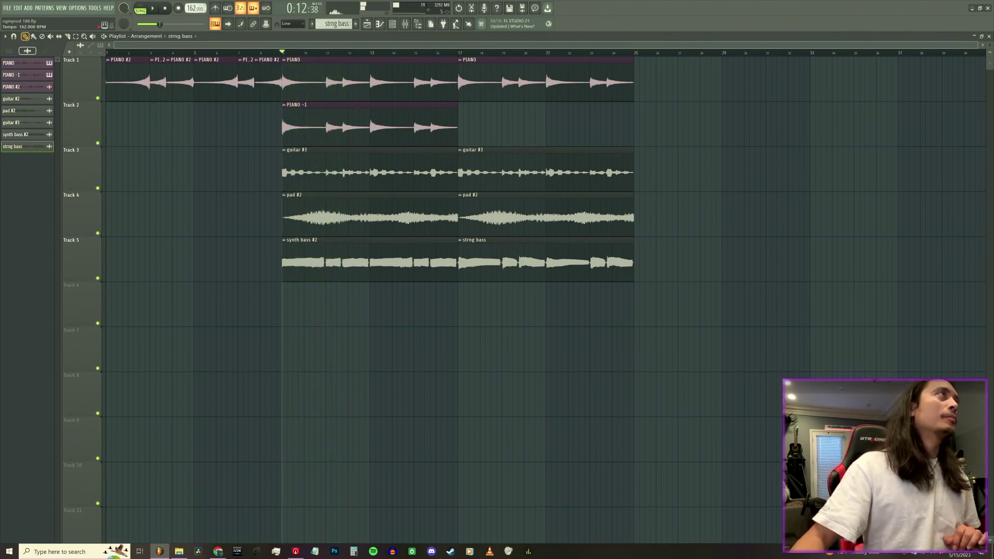
key("space")
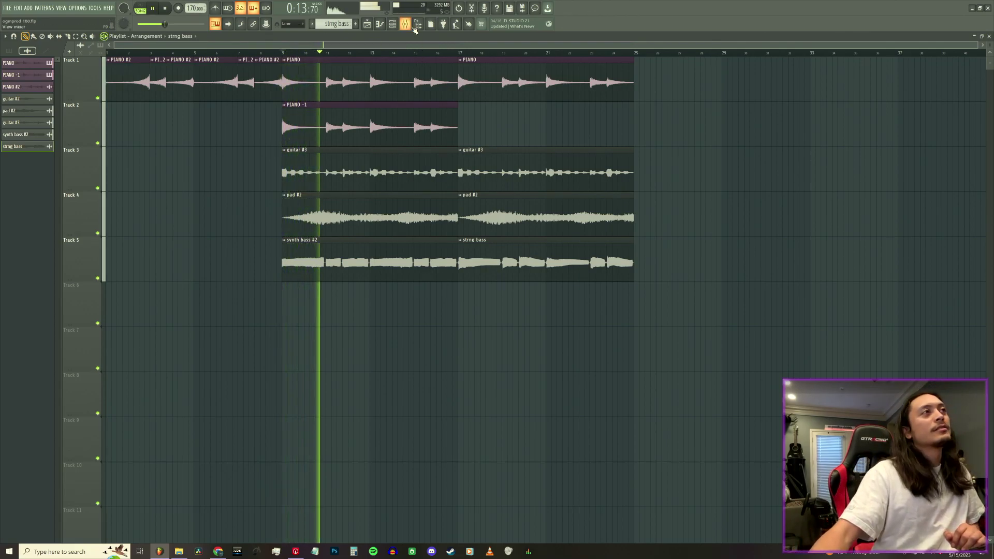
- Delete both bass clips from track 5 and add a second PIANO -1 clip on track 2 at bar 17
right_click(421, 259)
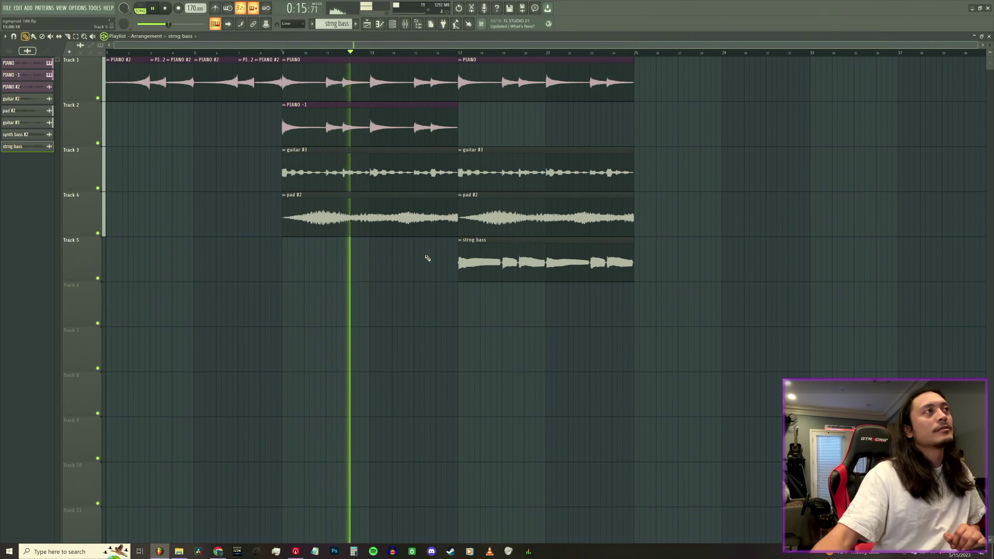
right_click(515, 274)
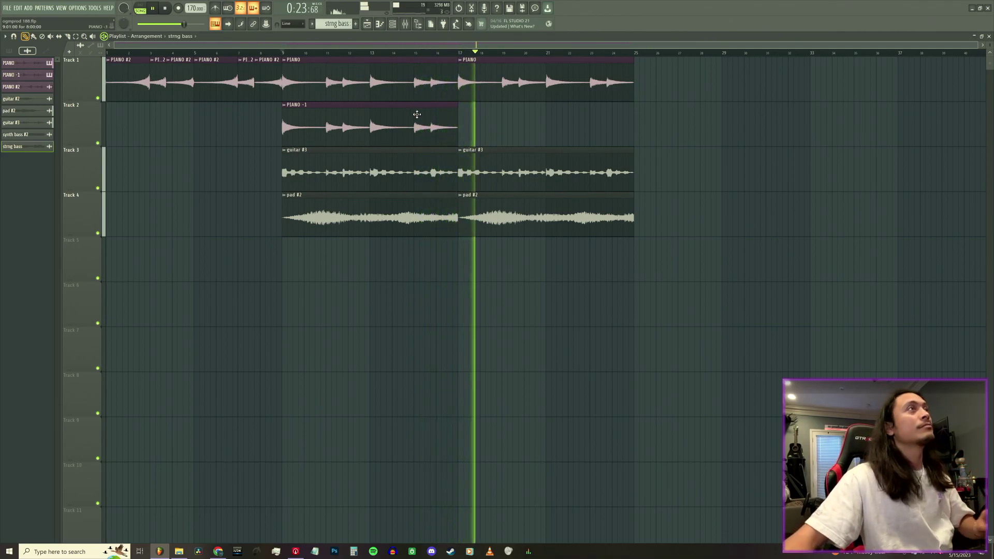
left_click(438, 129)
left_click(460, 126)
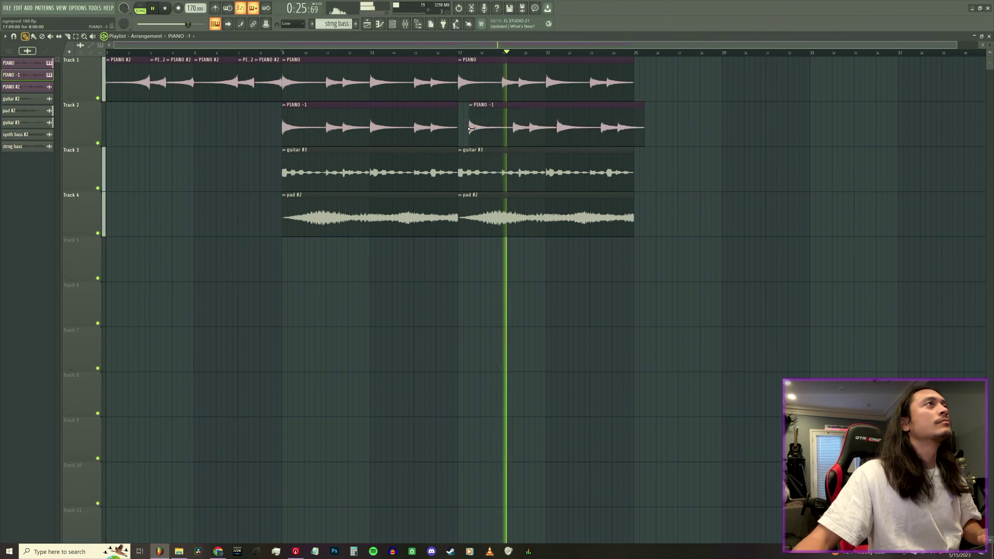
- Add another guitar #3 clip on track 3 and another pad #2 clip on track 4, both starting at bar 25
scroll(533, 57, "right", 1)
scroll(536, 51, "left", 2)
scroll(544, 51, "right", 3)
left_click(554, 168)
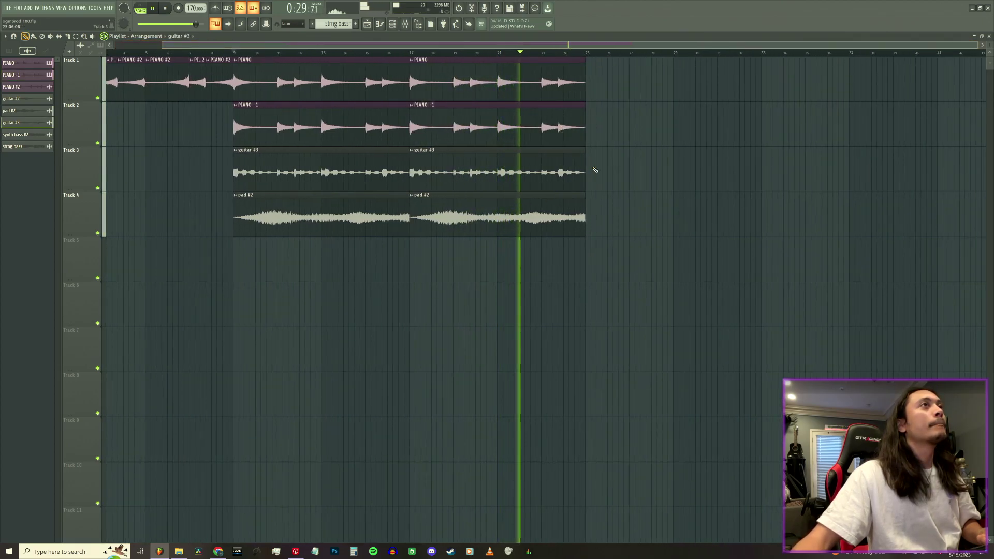
left_click(594, 166)
left_click(584, 210)
left_click(612, 214)
left_click_drag(611, 215, 589, 215)
scroll(550, 52, "down", 1)
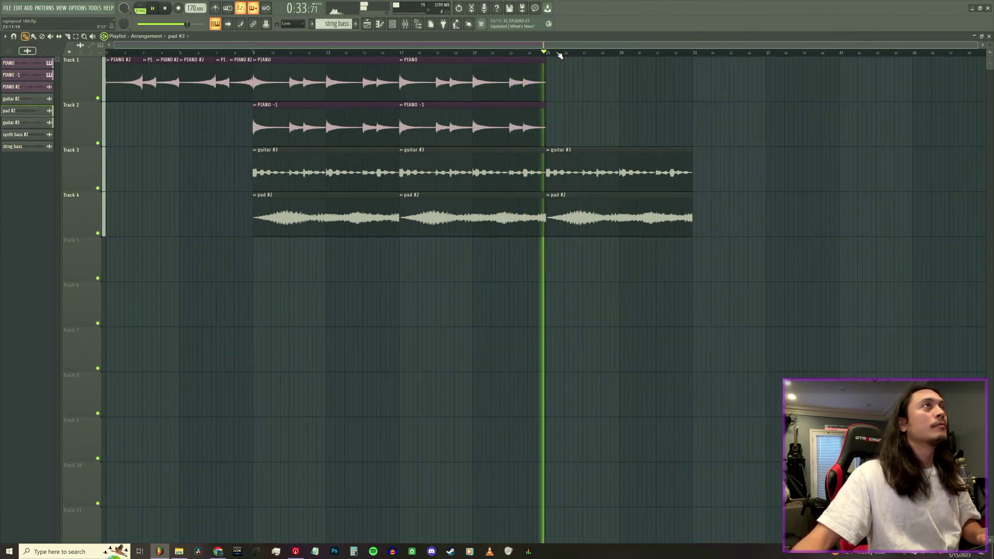
- Copy the six reversed piano slices from bars 1 to 9 to bar 25 on track 1 and play them back
left_click_drag(115, 110, 247, 70)
key("space")
key("ctrl+v")
key("space")
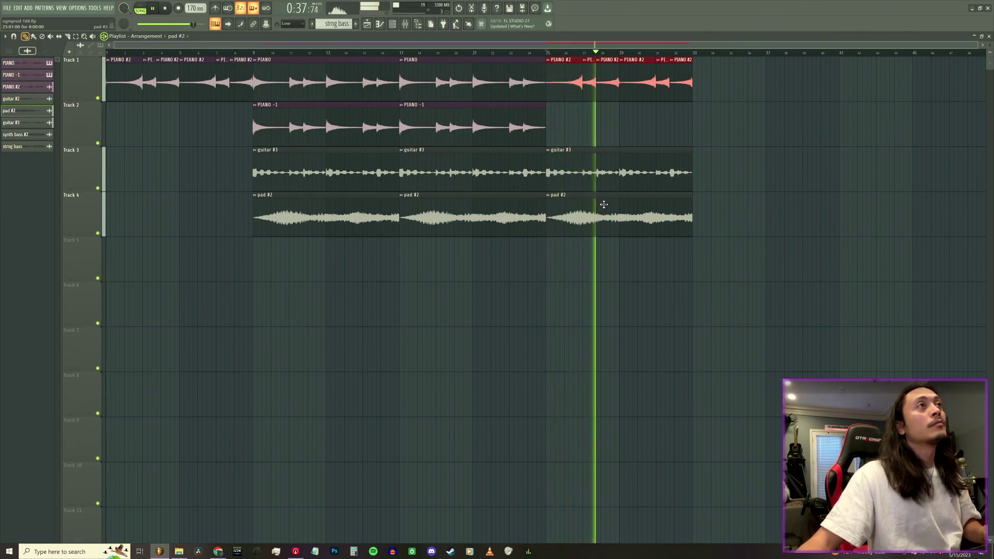
- Set the guitar #3 channel volume to 57% and close its channel settings
double_click(274, 174)
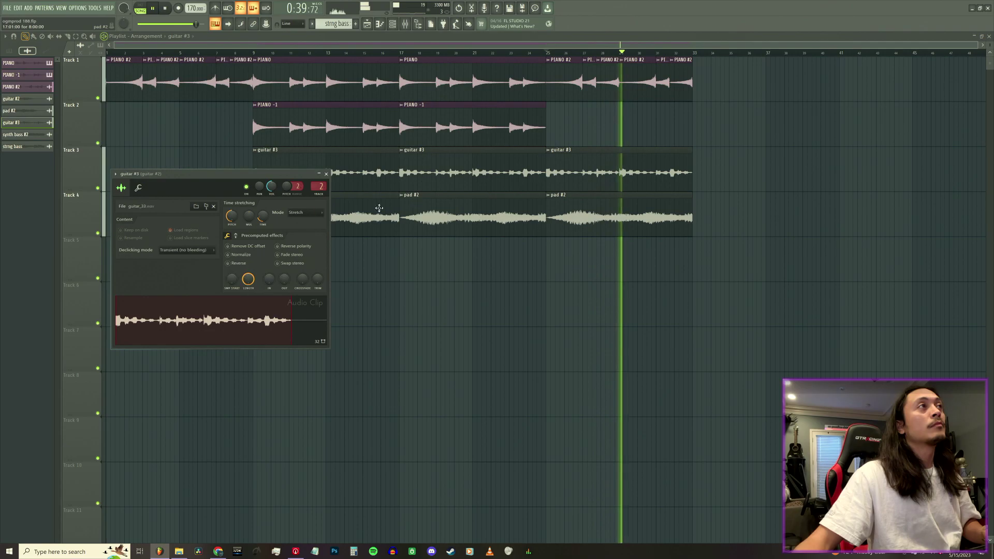
left_click_drag(272, 186, 271, 185)
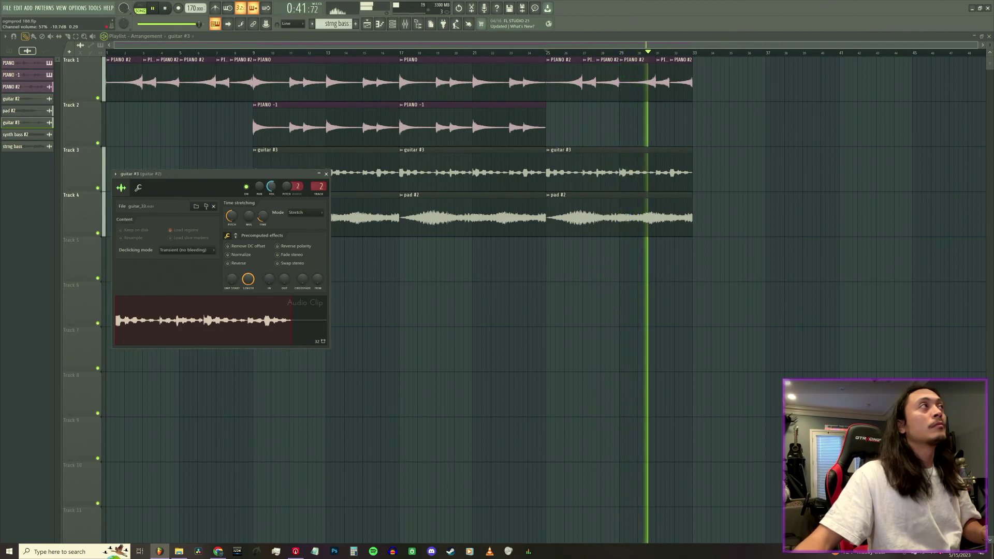
left_click(326, 174)
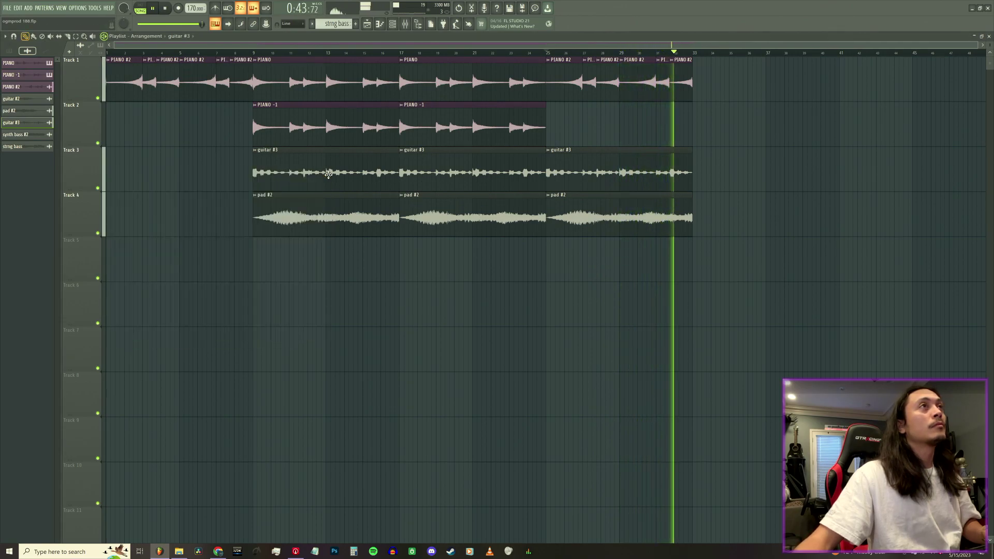
- Duplicate the reversed piano slices and guitar clip from bar 25 to bar 33 and play from there
left_click_drag(708, 178, 562, 55)
key("ctrl+b")
key("space")
left_click(693, 53)
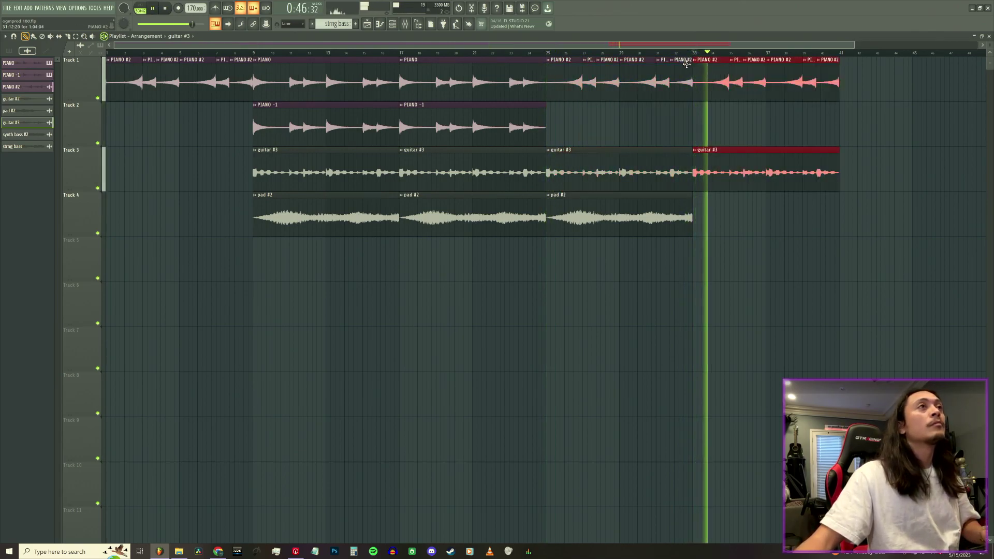
- Make the first and third reversed piano slices from bar 33 on track 1 unique and close their channel settings
key("space")
left_click(695, 61)
left_click(710, 112)
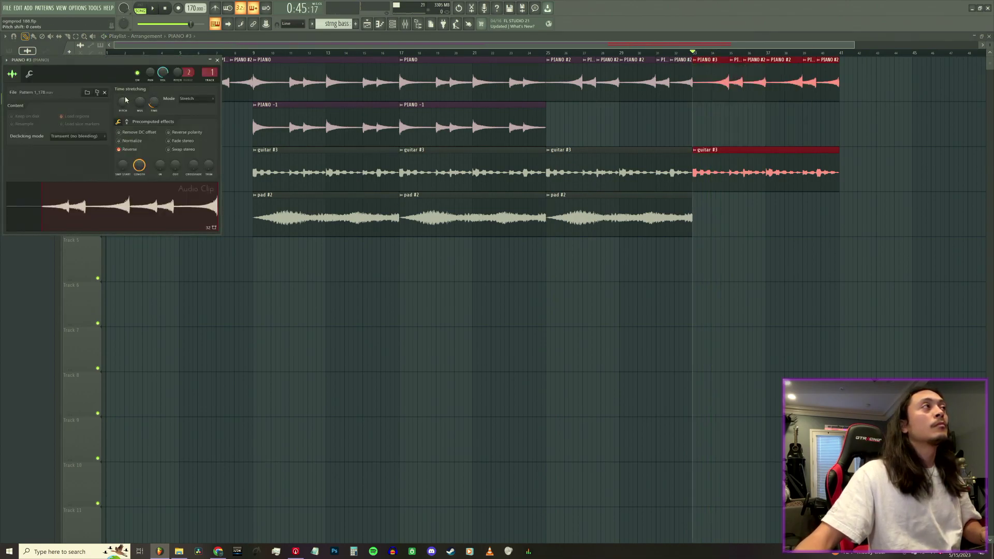
key("space")
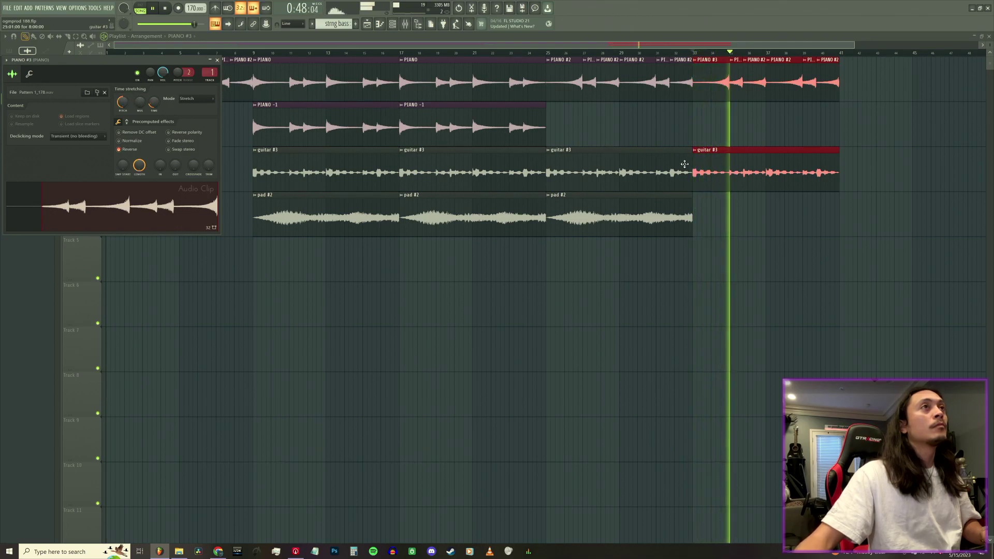
key("space")
left_click(746, 60)
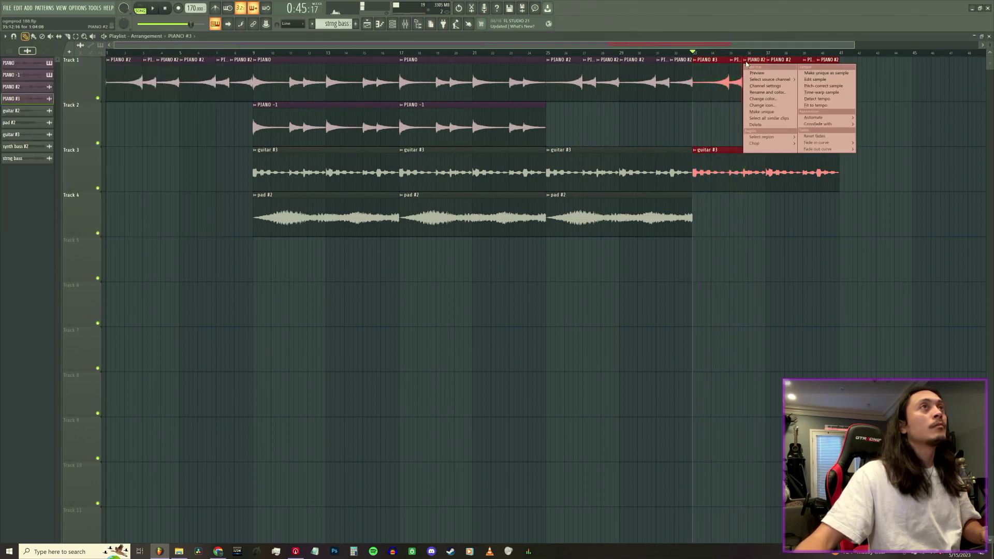
left_click(765, 112)
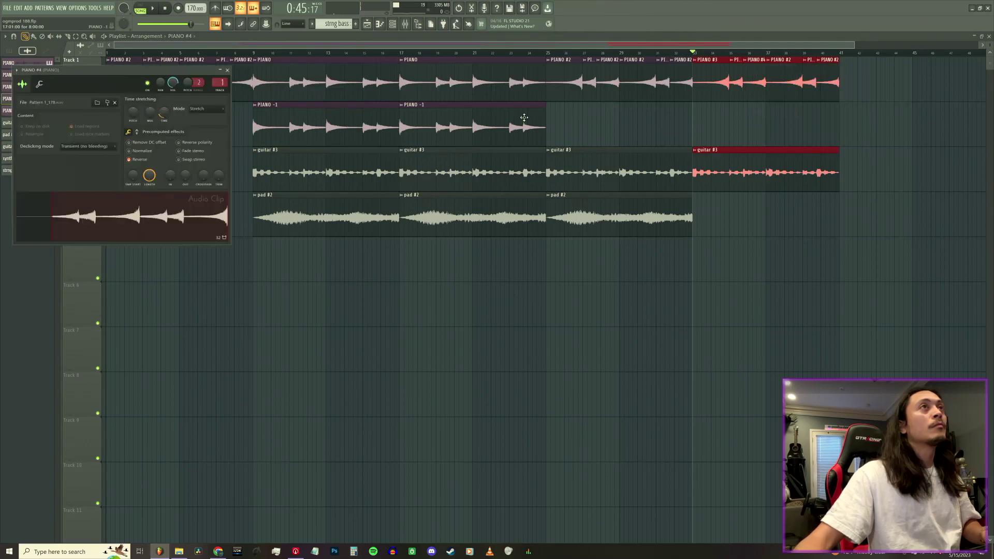
left_click(228, 71)
- Make the guitar clip at bar 33 unique, compare it with guitar #3, and reset its pitch shift
left_click(695, 151)
left_click(717, 200)
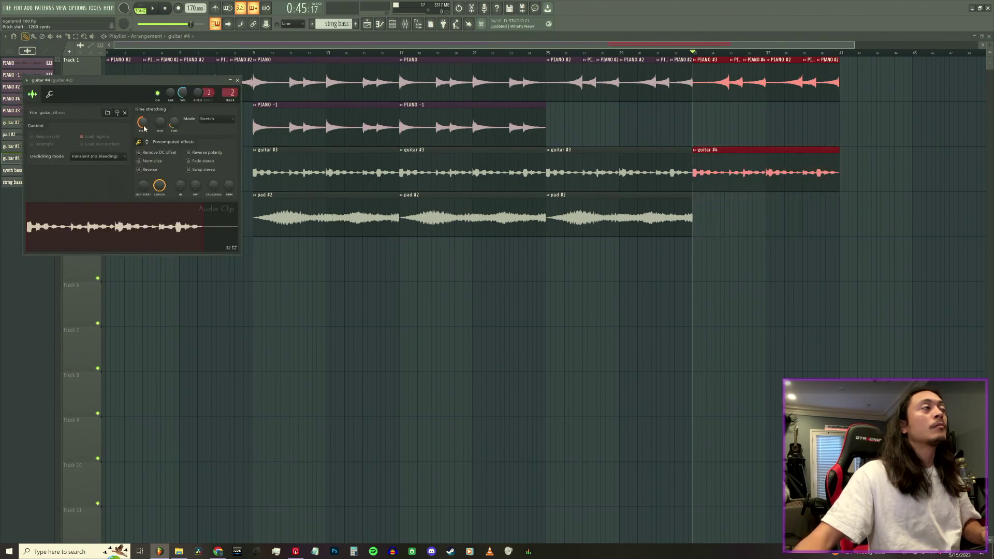
double_click(431, 169)
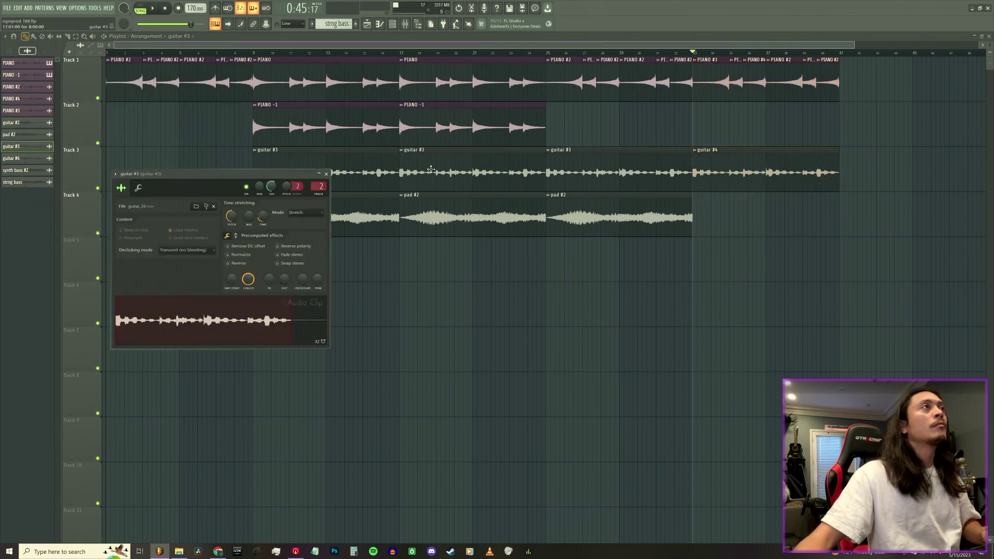
double_click(734, 171)
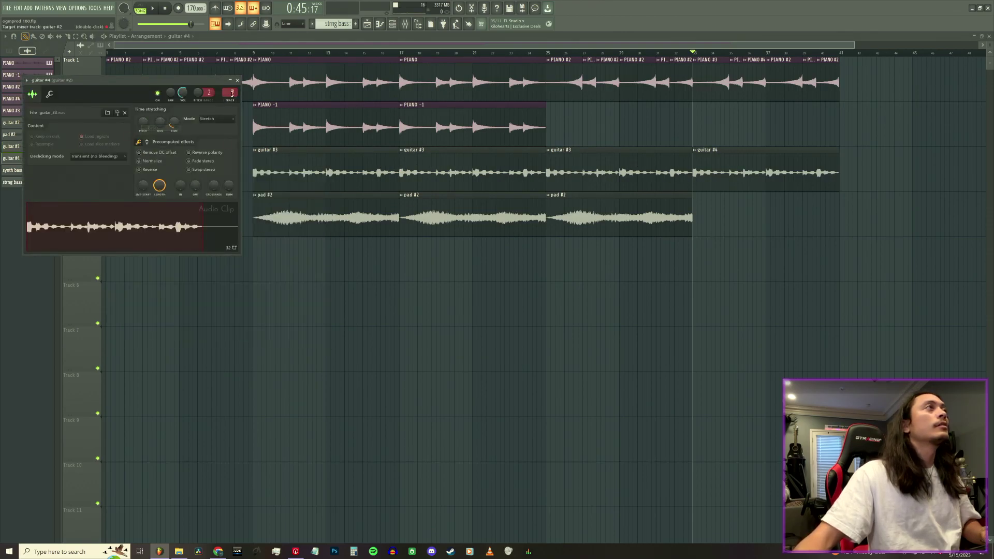
left_click(237, 80)
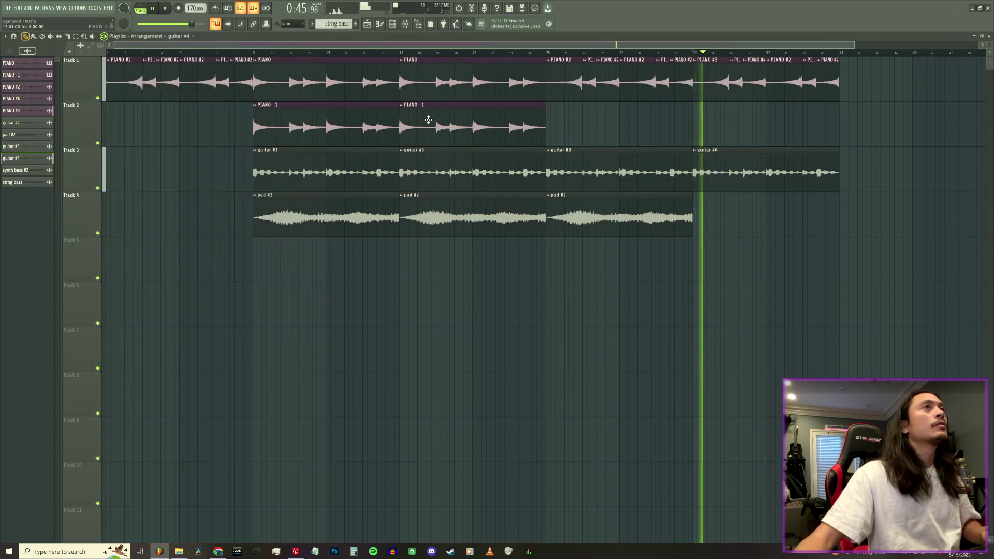
- Adjust guitar #4's channel volume and shift its precomputed frequency balance to -91%
double_click(743, 169)
left_click_drag(182, 97, 183, 96)
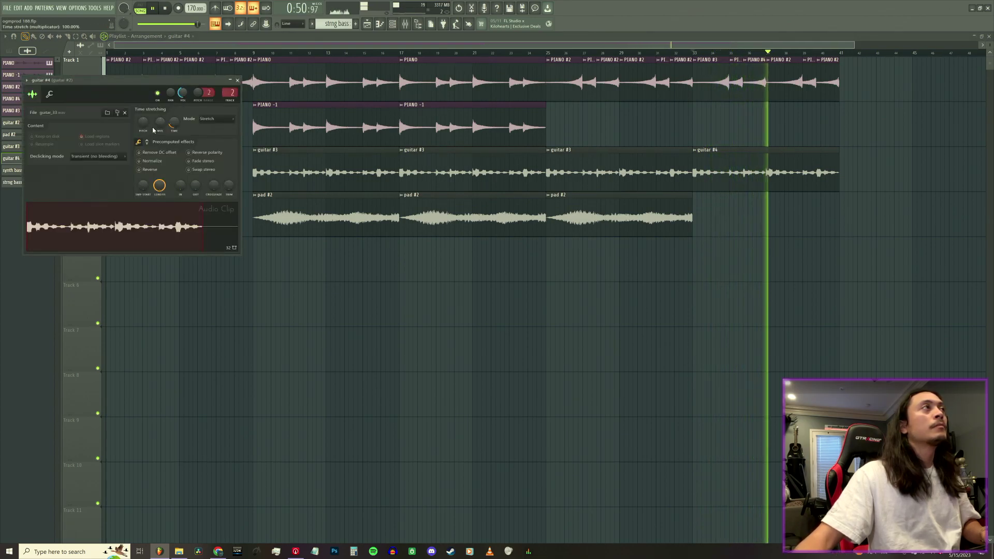
left_click(147, 142)
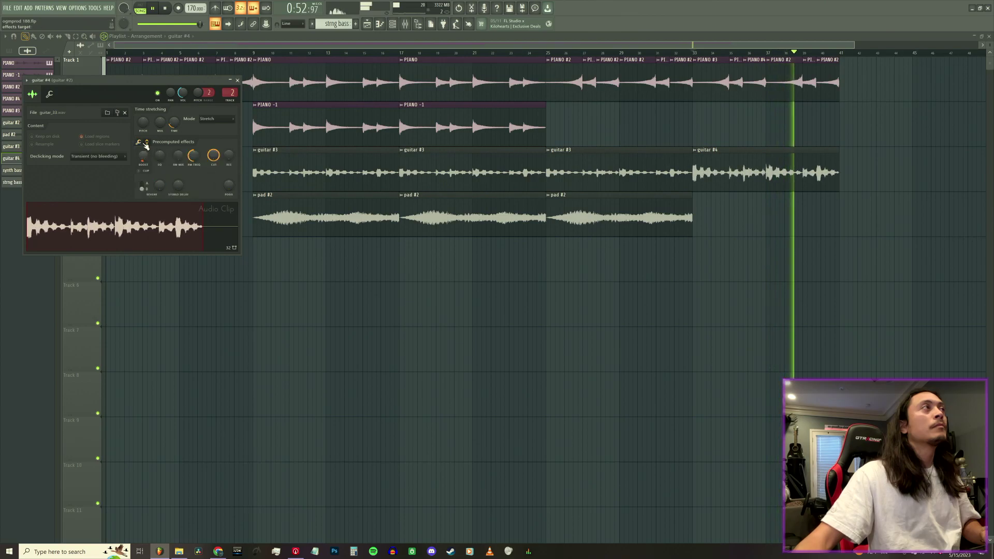
left_click_drag(160, 155, 159, 176)
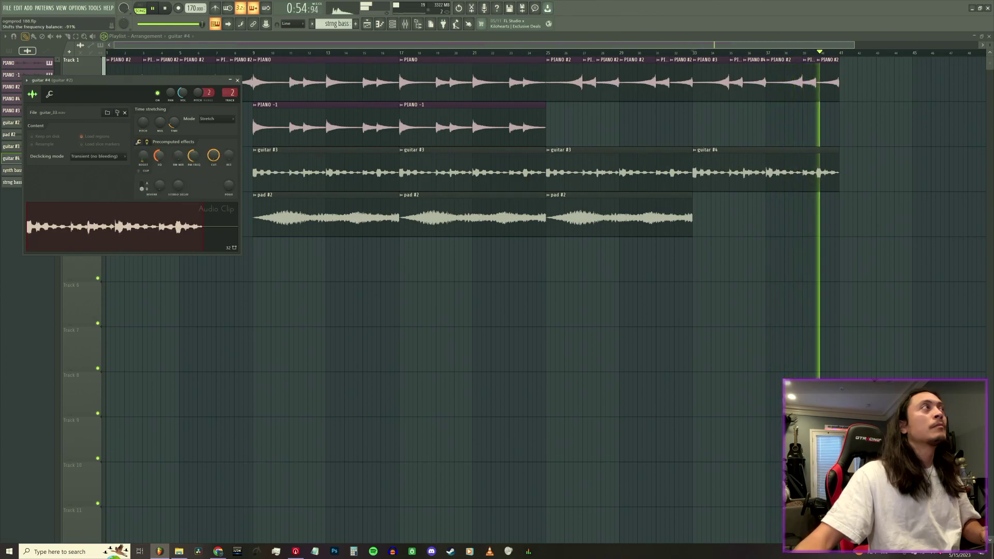
left_click(238, 80)
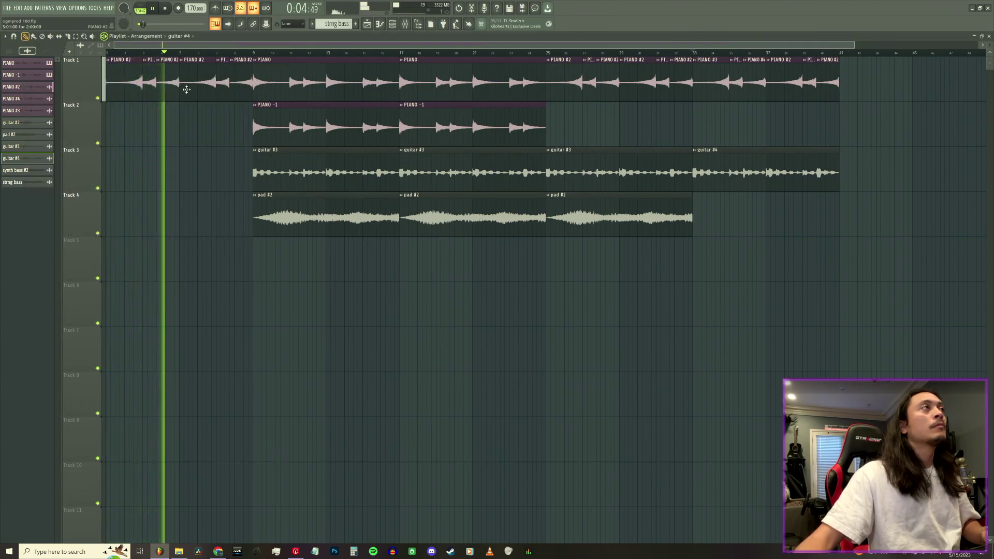
- Load Fruity Parametric EQ 2 into the third effect slot of the Master mixer track
key("F9")
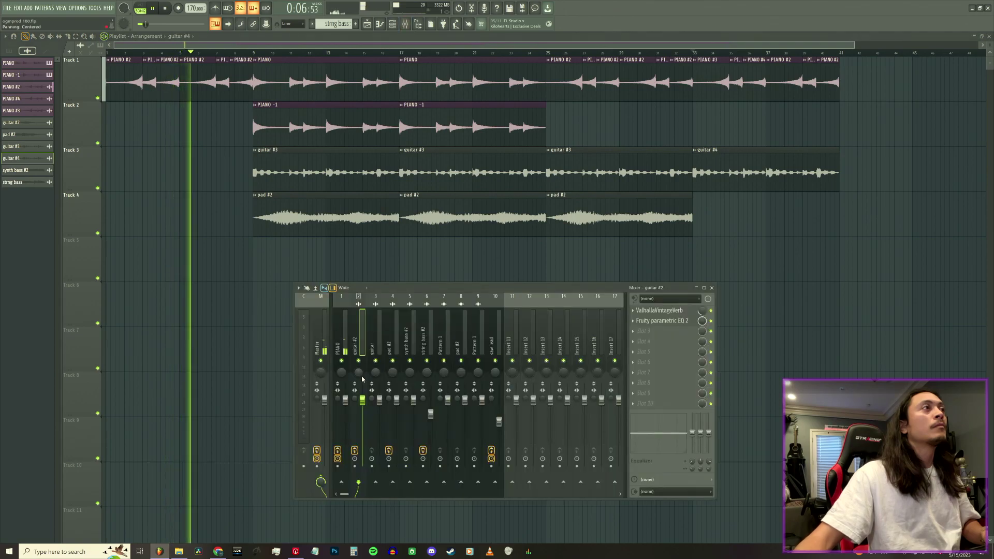
left_click(324, 350)
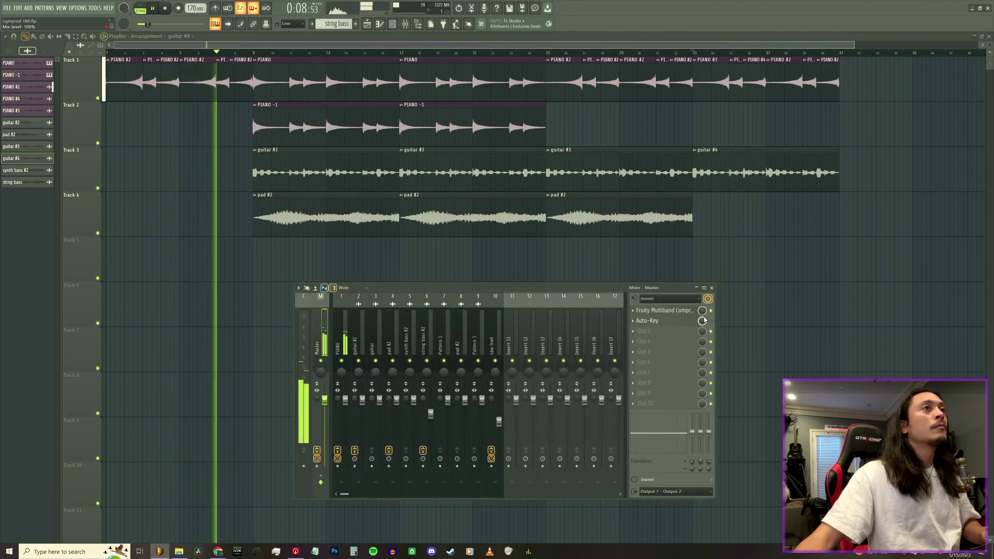
left_click(643, 331)
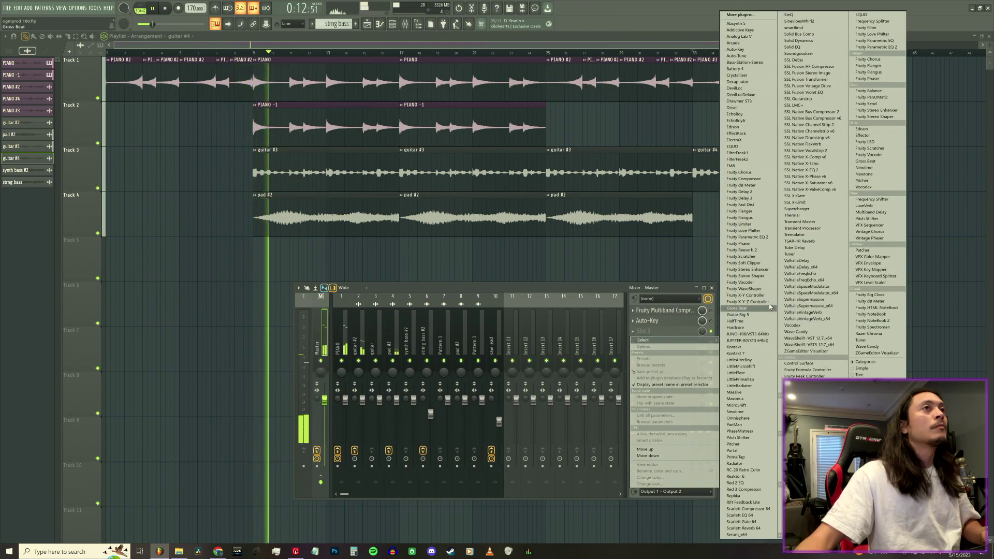
left_click(763, 237)
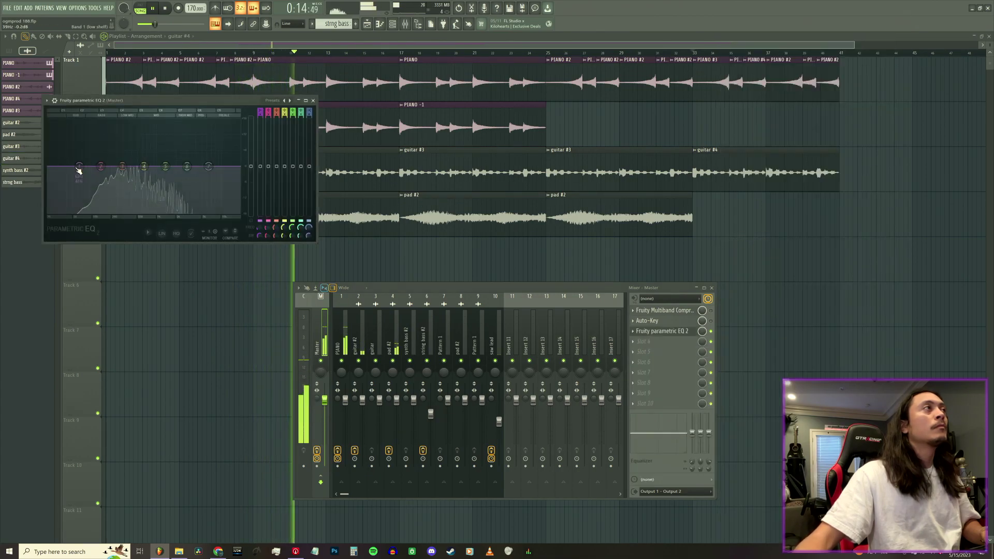
- Cut the lows and highs steeply on the Master EQ with its first and last bands, leaving only the mids
left_click_drag(79, 168, 109, 212)
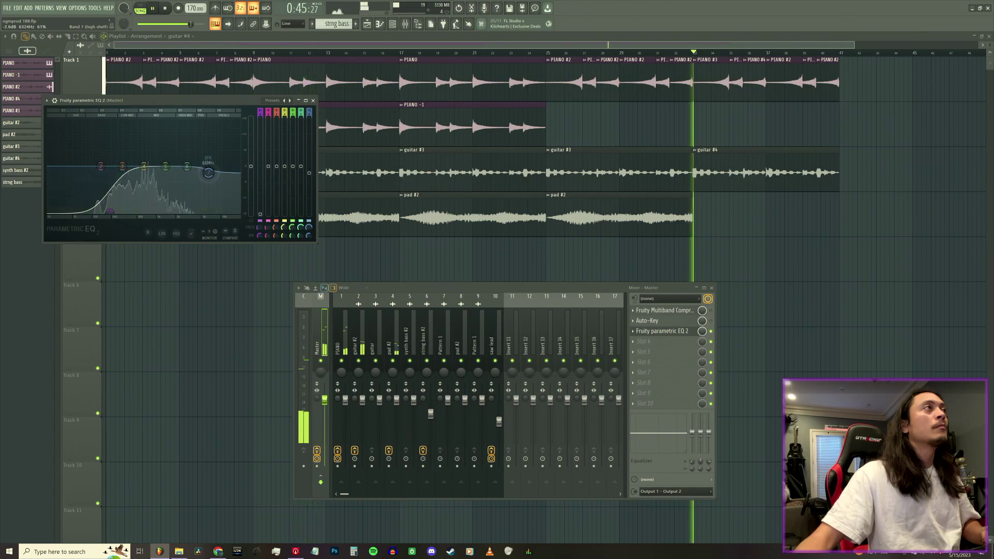
left_click_drag(208, 173, 165, 212)
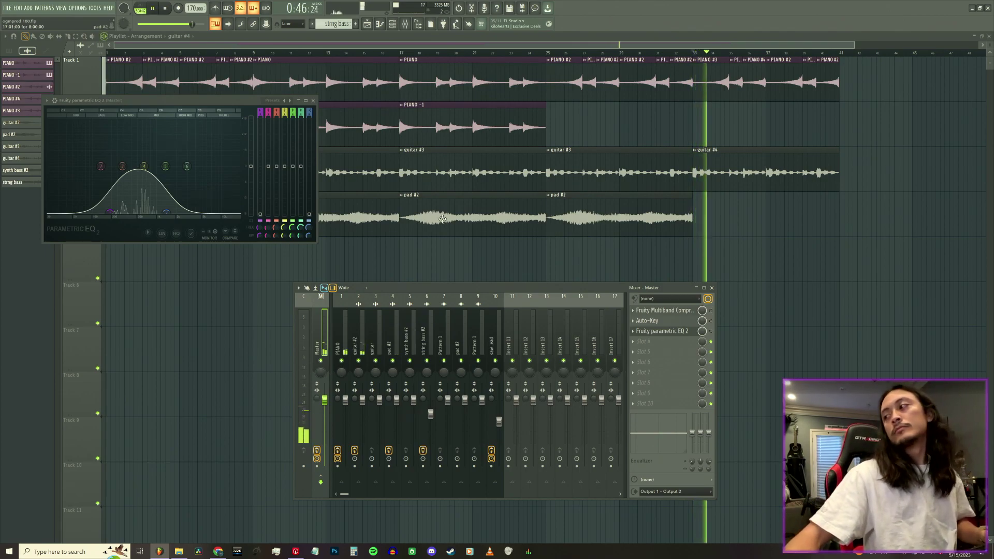
left_click(311, 100)
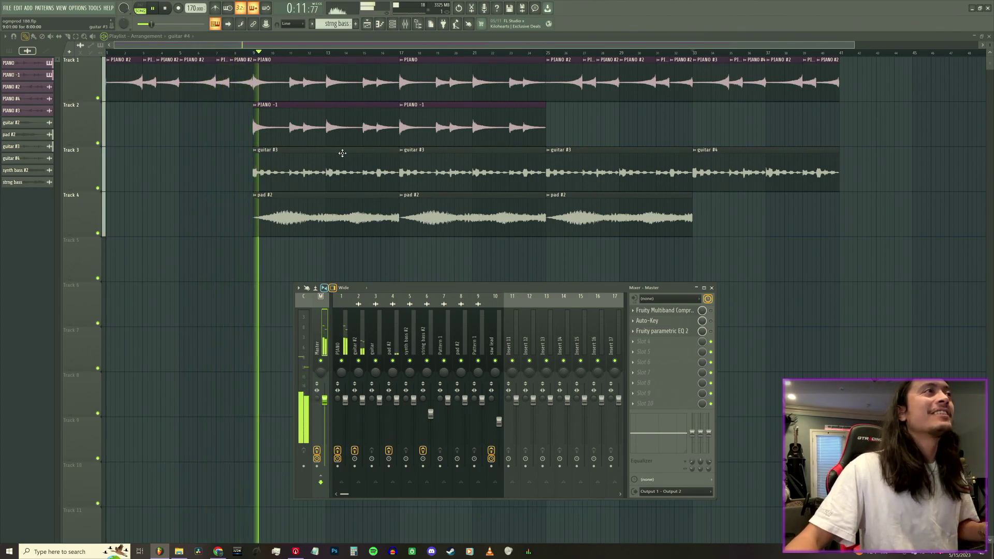
- Delete Auto-Key from the Master track's effects and check the Fruity Multiband Compressor before closing the mixer
left_click(633, 321)
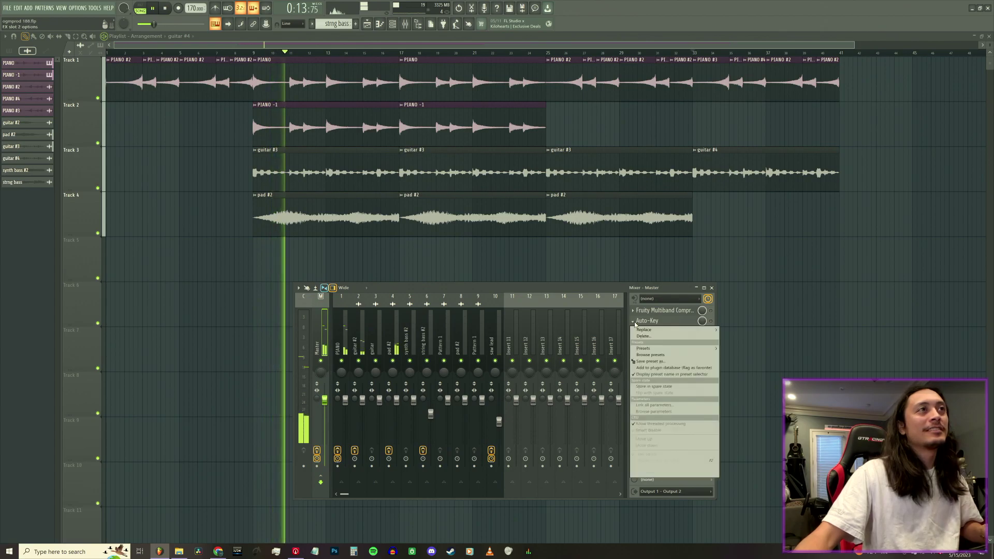
left_click(653, 337)
left_click(648, 310)
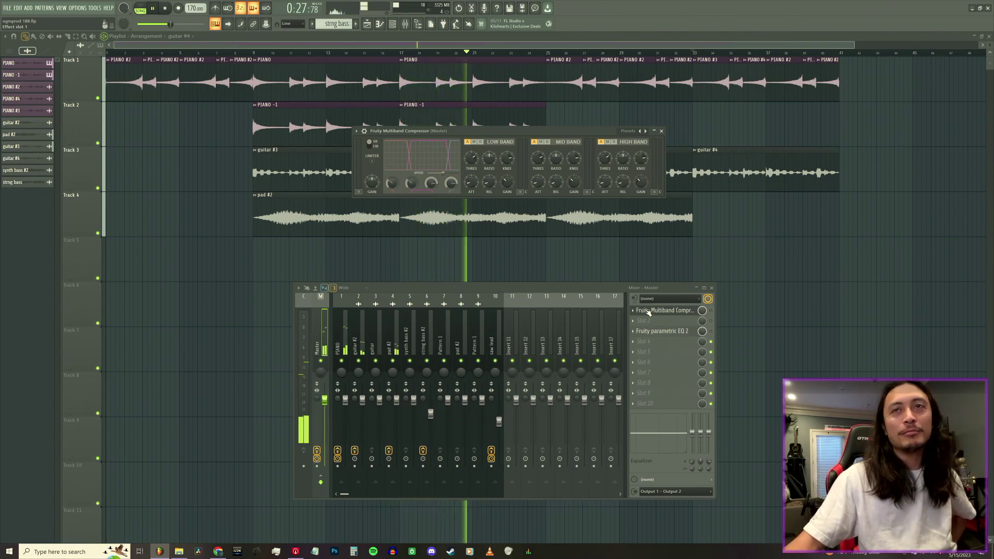
left_click(663, 131)
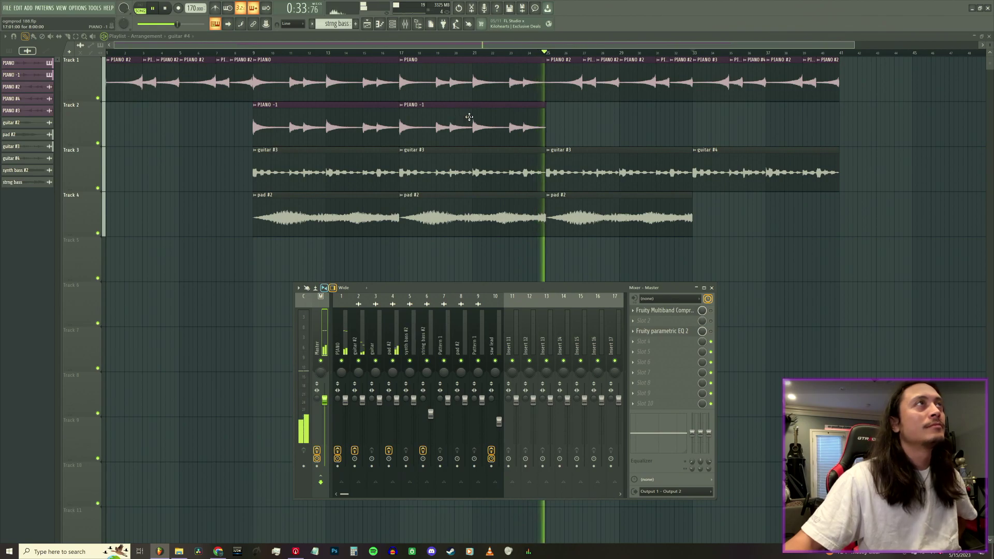
key("F9")
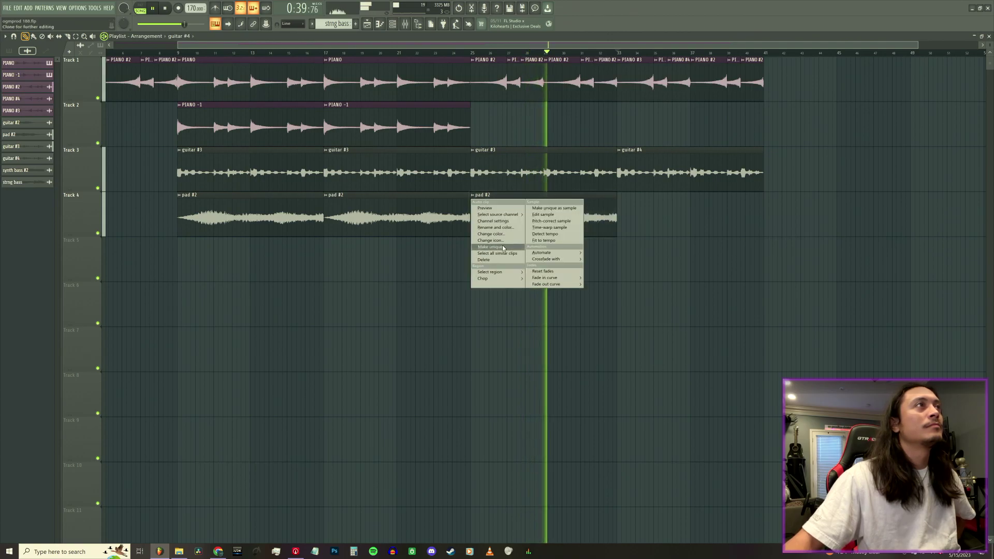
- Make the pad clip at bar 25 unique and raise its frequency balance in the precomputed effects
left_click(504, 247)
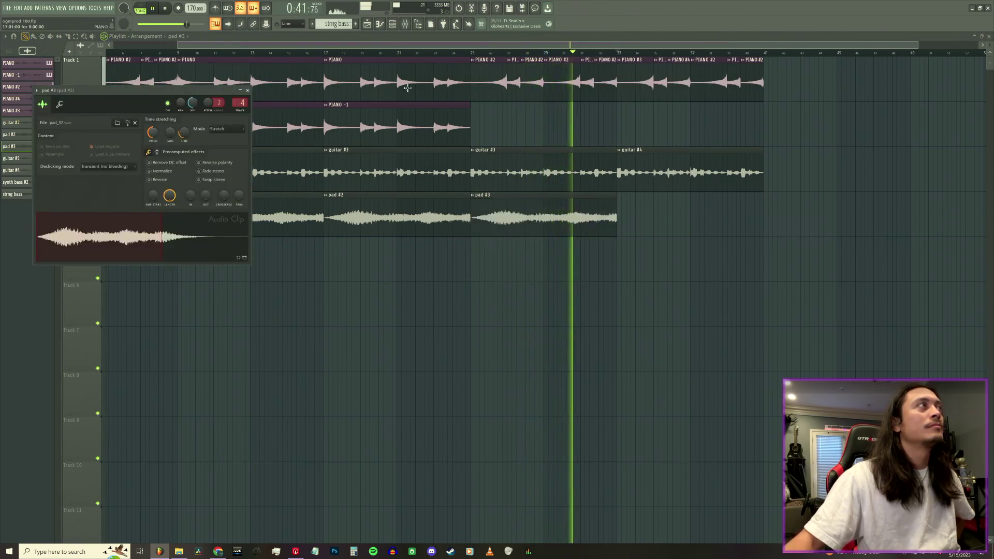
left_click(472, 53)
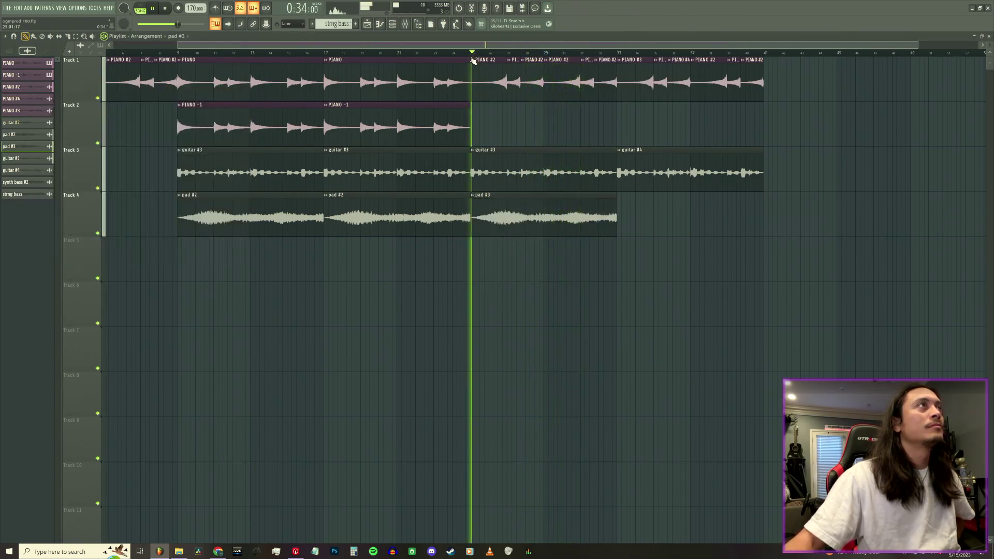
double_click(510, 213)
left_click(157, 151)
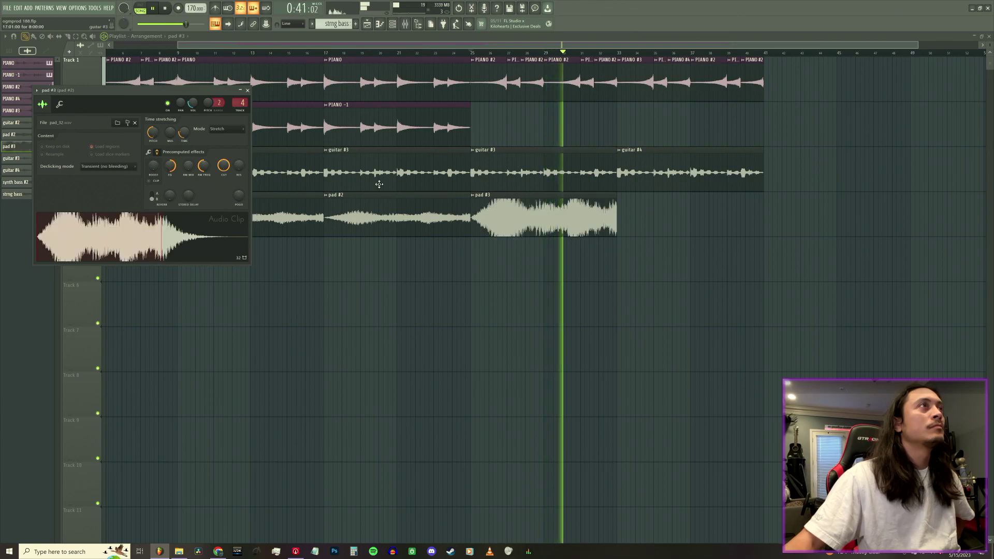
left_click_drag(132, 97, 171, 254)
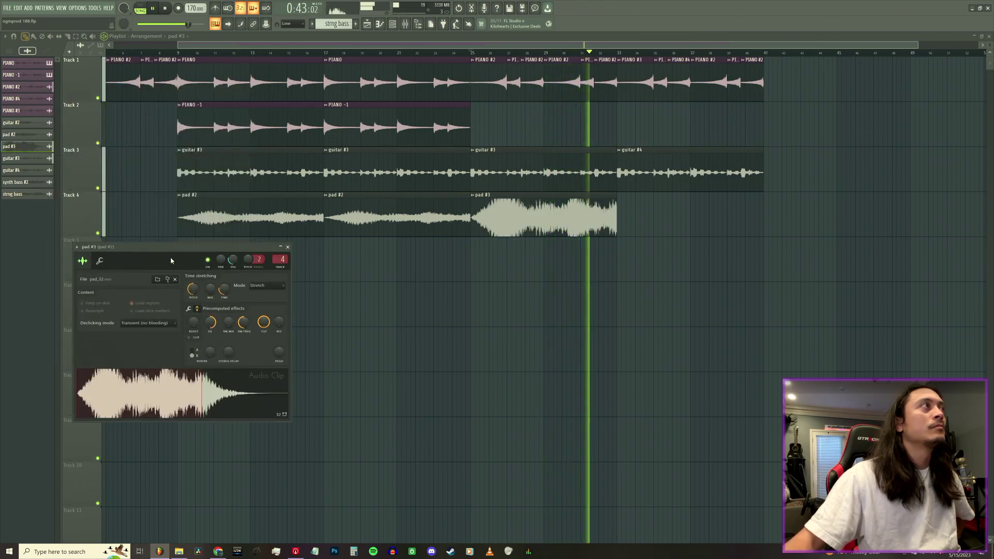
- With track 4 soloed, reset pad #3's frequency balance and set its pitch shift to +1200 cents
right_click(98, 232)
left_click(477, 53)
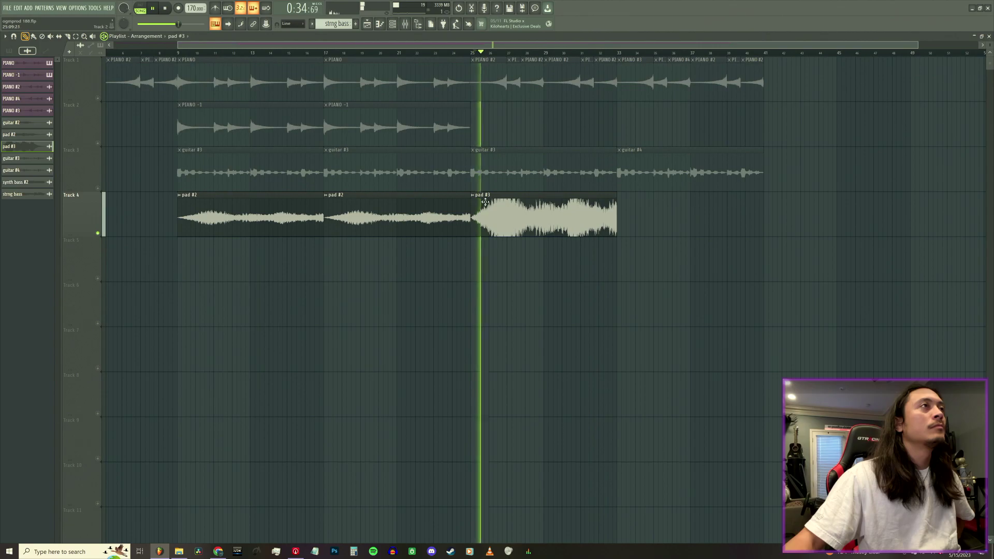
double_click(512, 216)
right_click(210, 323)
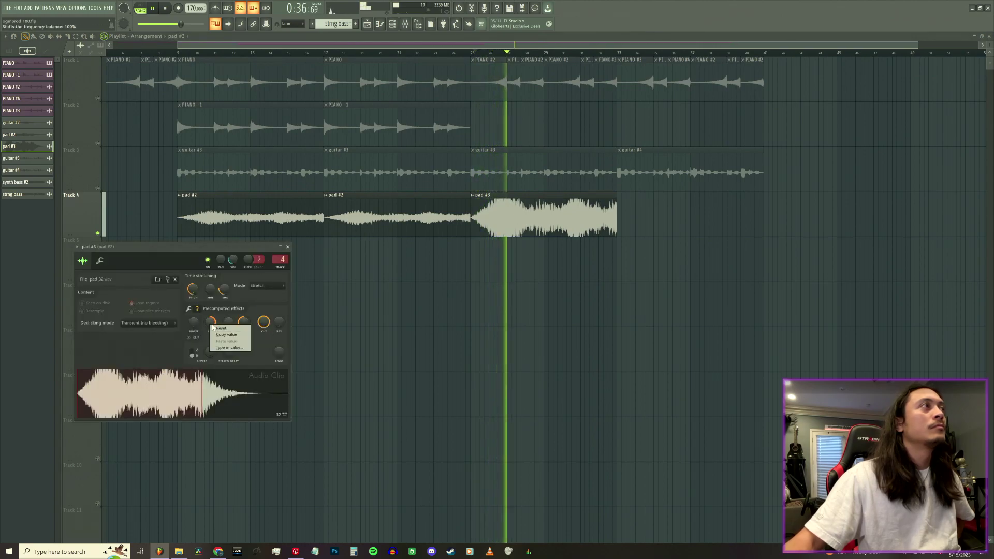
left_click(218, 327)
right_click(193, 288)
left_click(200, 298)
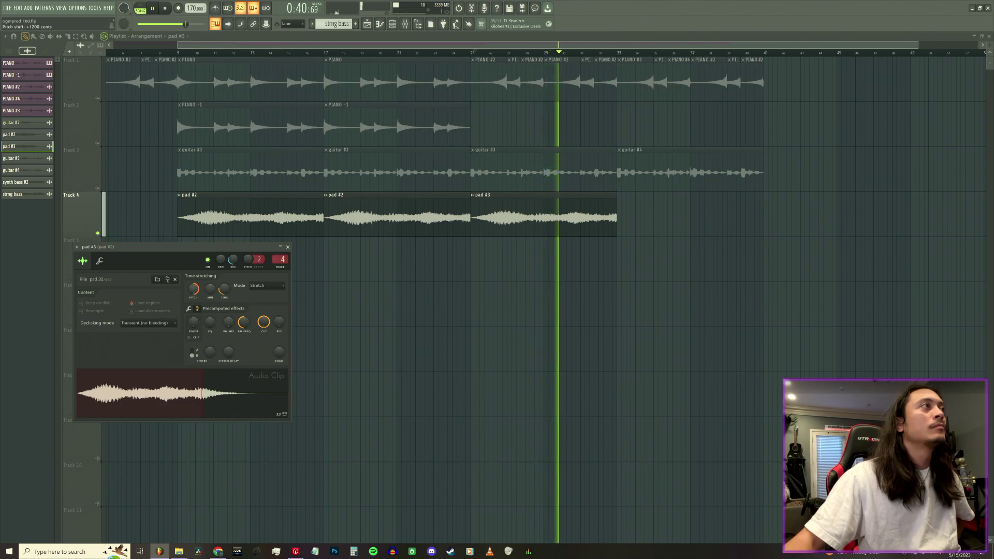
- Play from bar 25 and unmute the guitar track and the main piano track, leaving track 2 muted
left_click(473, 54)
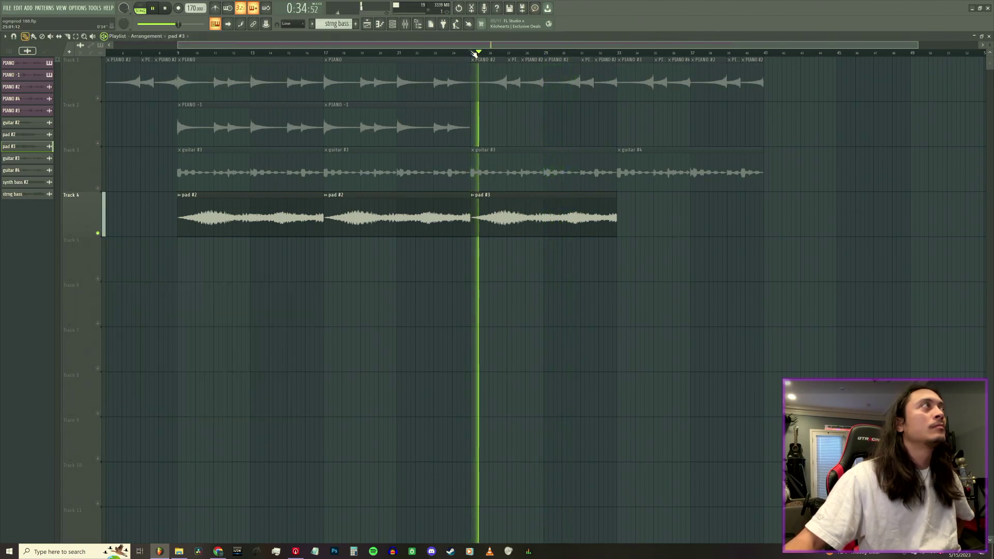
left_click_drag(101, 223, 100, 150)
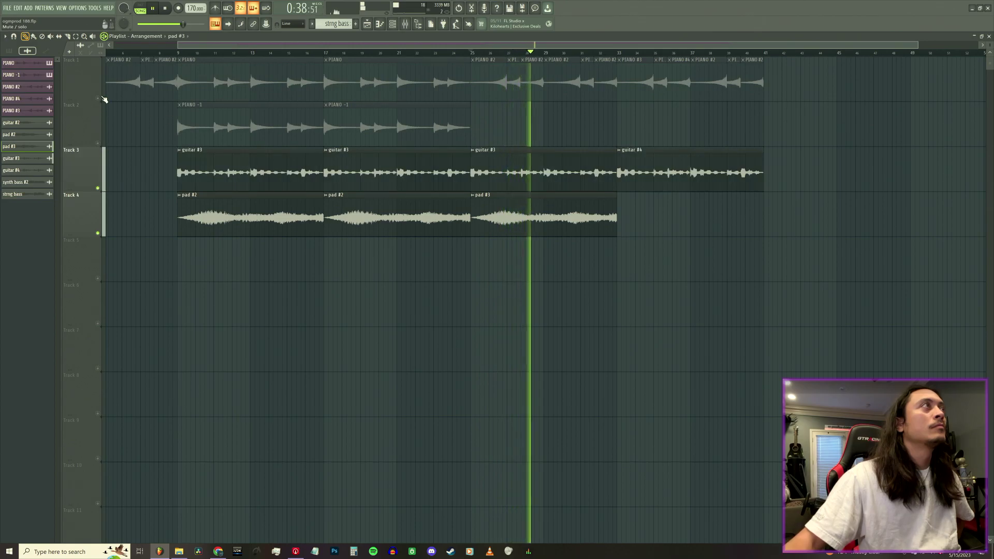
left_click(99, 97)
- Boost guitar #3's gain to 5% in its precomputed effects and close its channel settings
double_click(508, 168)
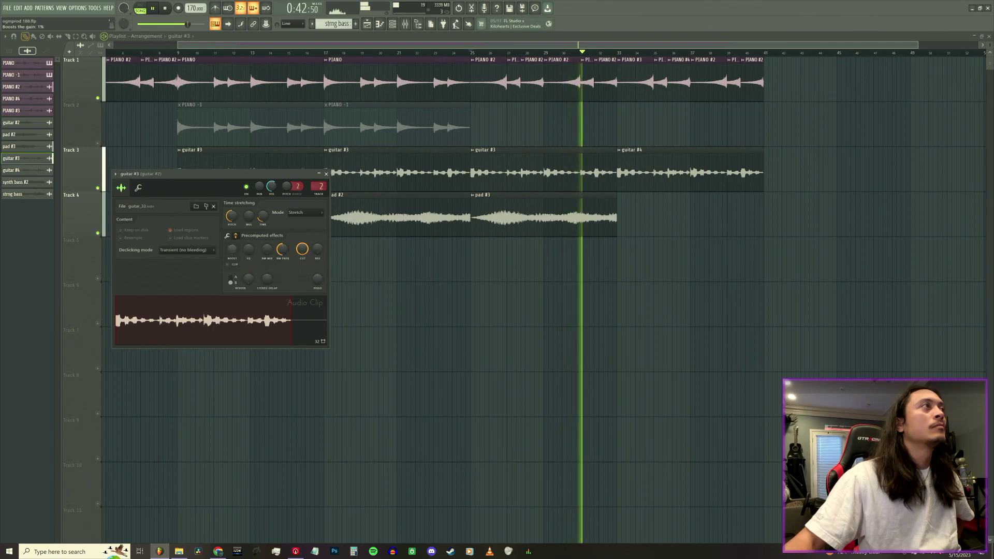
left_click_drag(232, 248, 232, 242)
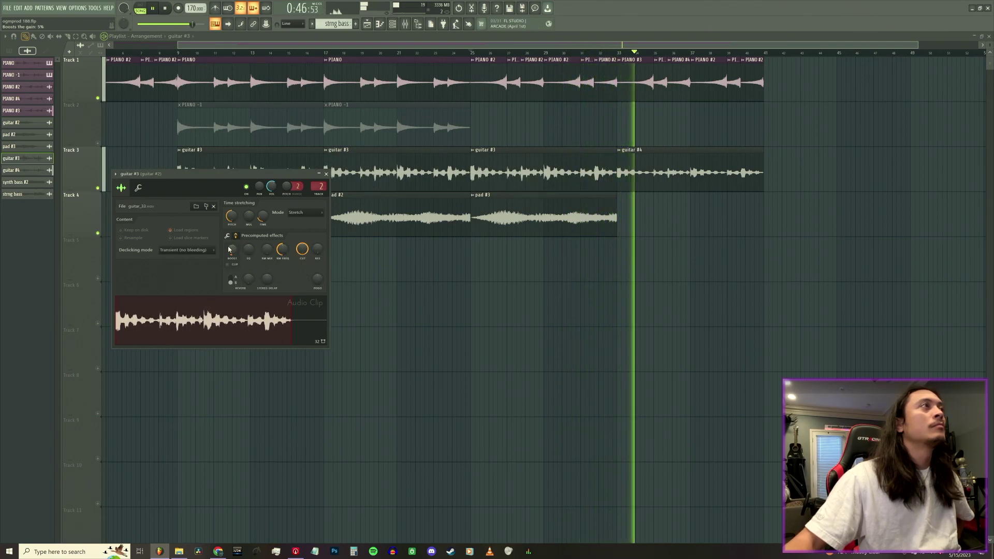
left_click(326, 174)
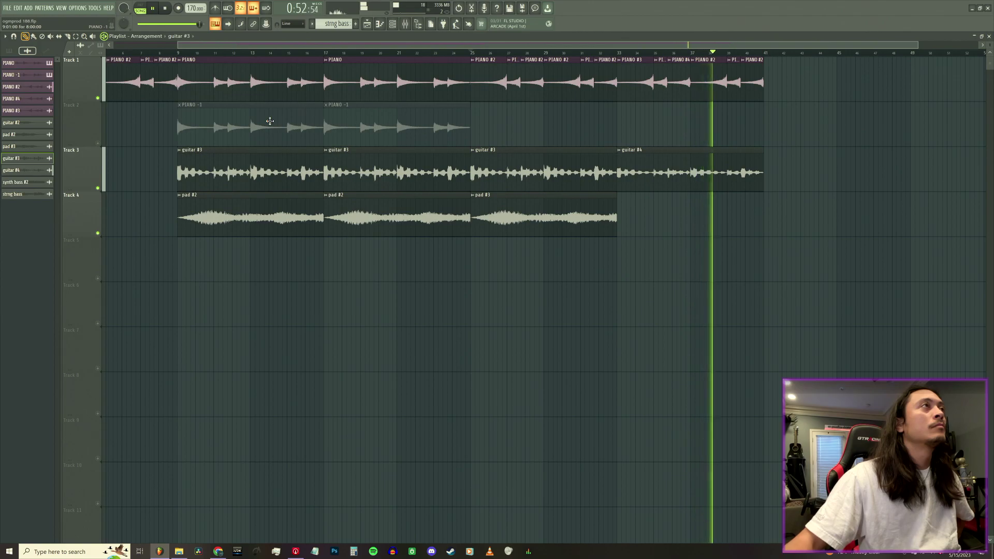
- Solo track 2, play from bar 9 and shift the PIANO -1 clip's frequency balance to 35% in its precomputed effects
left_click(97, 142)
right_click(98, 143)
left_click(180, 53)
double_click(178, 127)
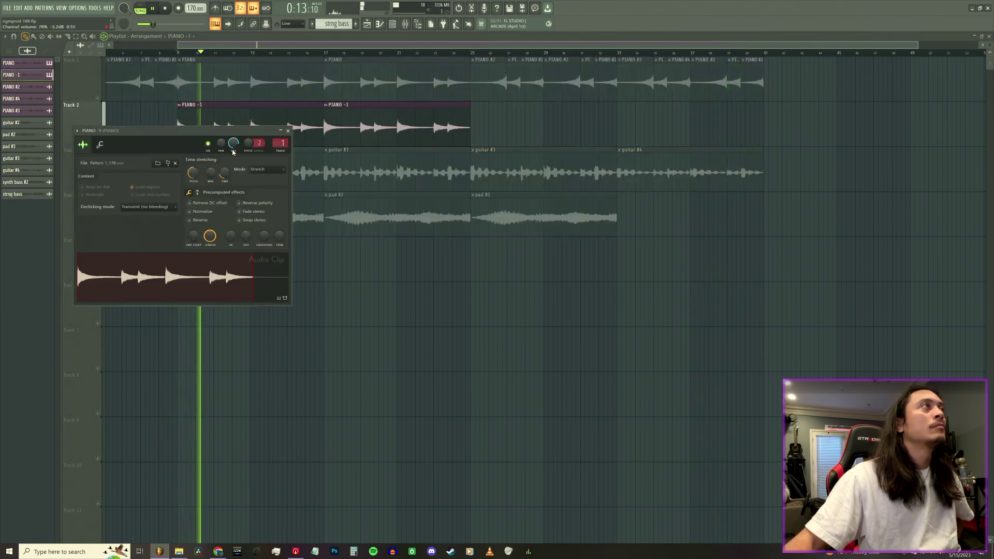
left_click(198, 193)
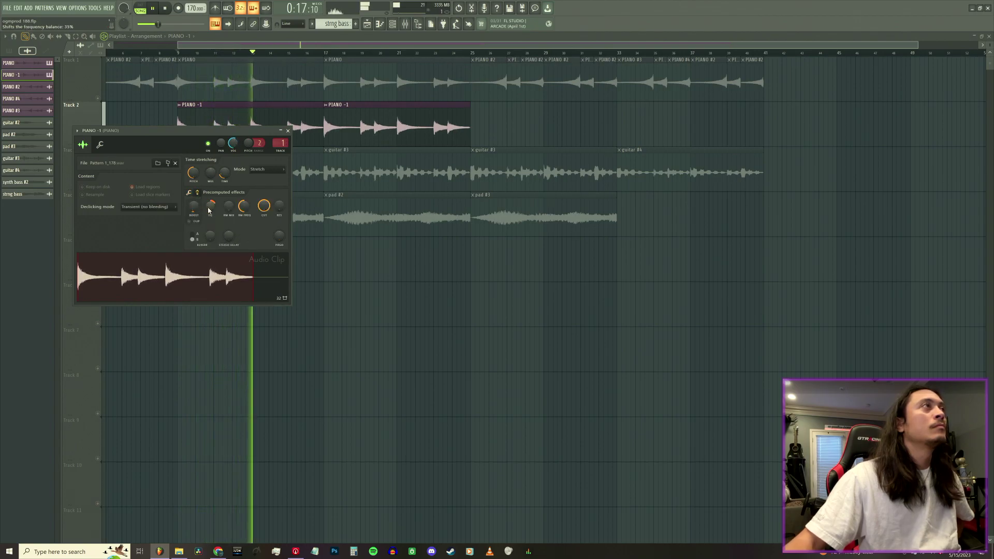
left_click(287, 131)
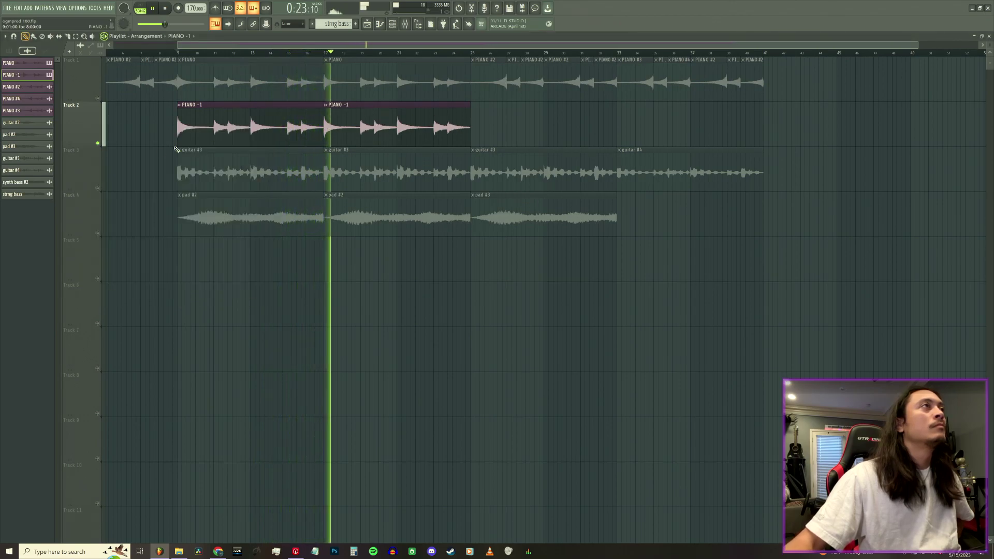
- Unsolo track 2 to bring all tracks back and play the arrangement from bar 25
right_click(101, 145)
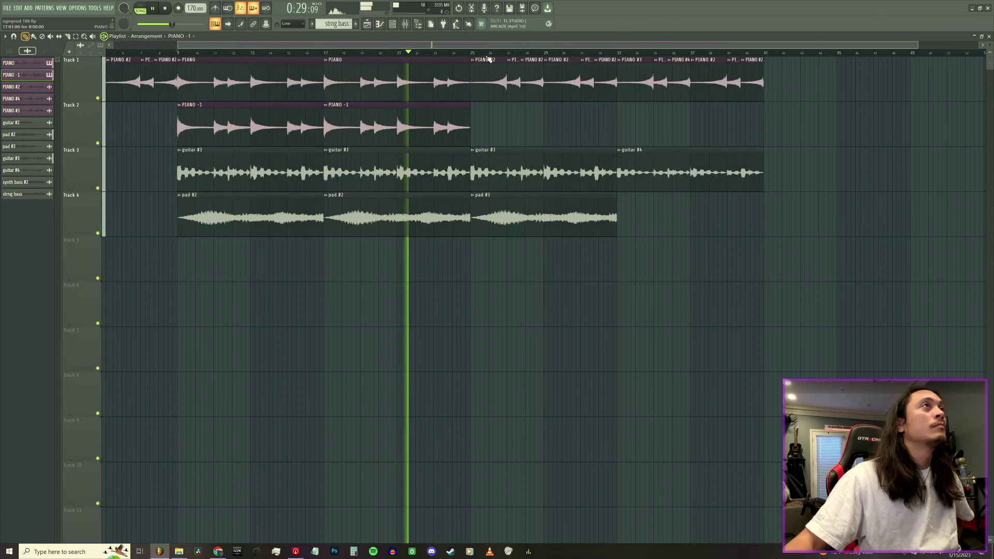
left_click(470, 55)
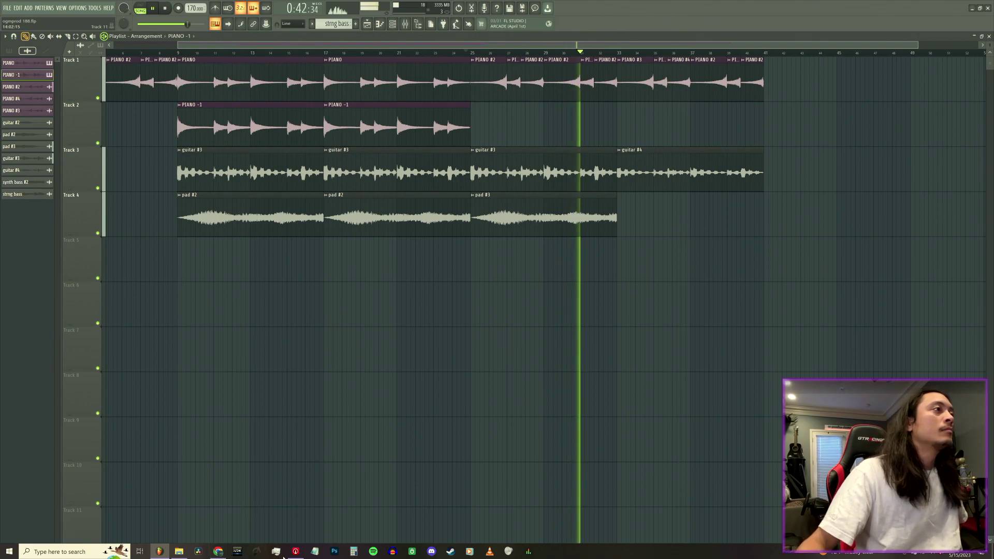
- Switch to Notepad, place its window over the lower playlist area and write the note "BRBR WENTN TO GET FOOD"
left_click(315, 551)
left_click_drag(631, 91, 512, 295)
type("BRBR")
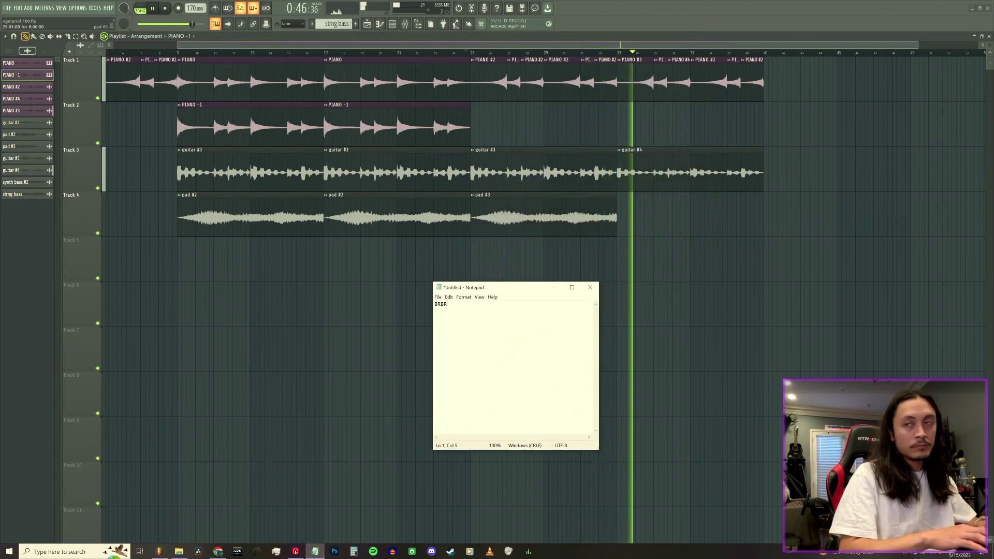
type(" WENTN TO GET GOOF")
key("BackSpace")
key("BackSpace")
key("BackSpace")
key("BackSpace")
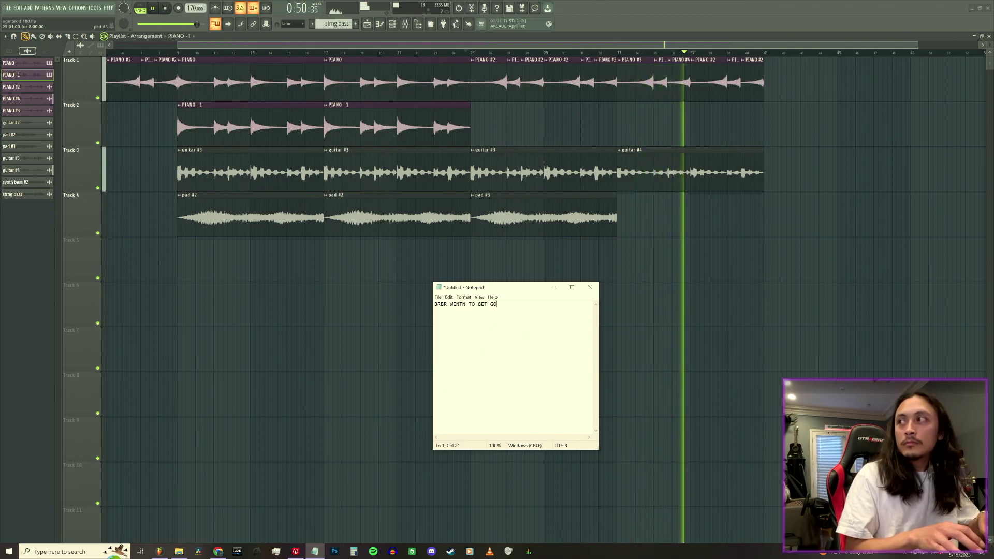
type("FOOD")
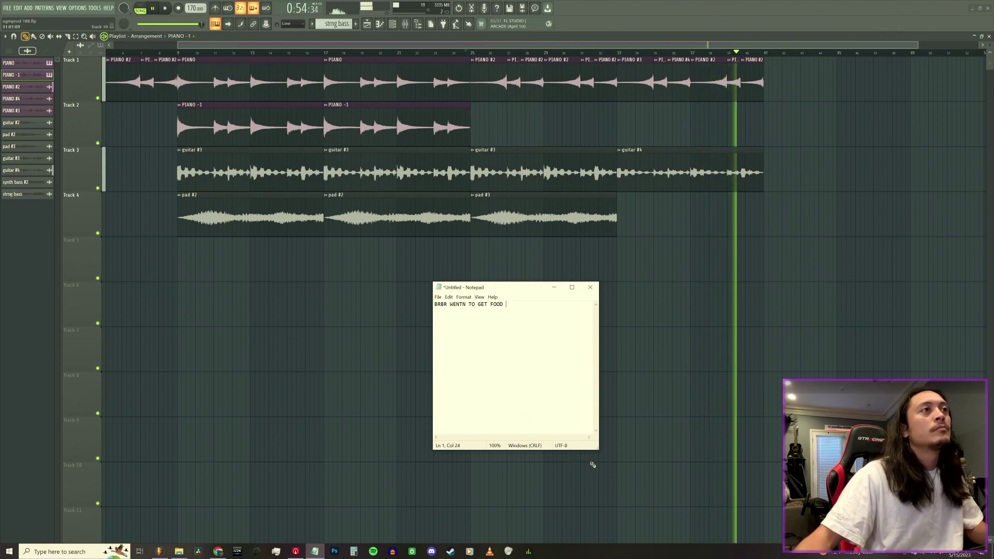
- Shrink the Notepad window and correct the note's wording to "BRB WENT TO GET FOOD"
left_click_drag(598, 449, 572, 364)
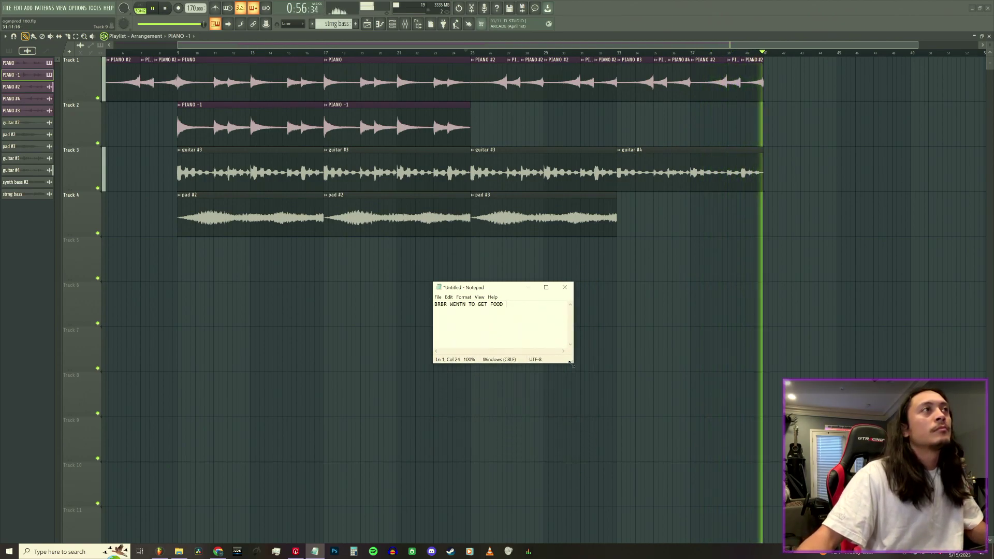
key("Delete")
key("BackSpace")
key("BackSpace")
type("NT")
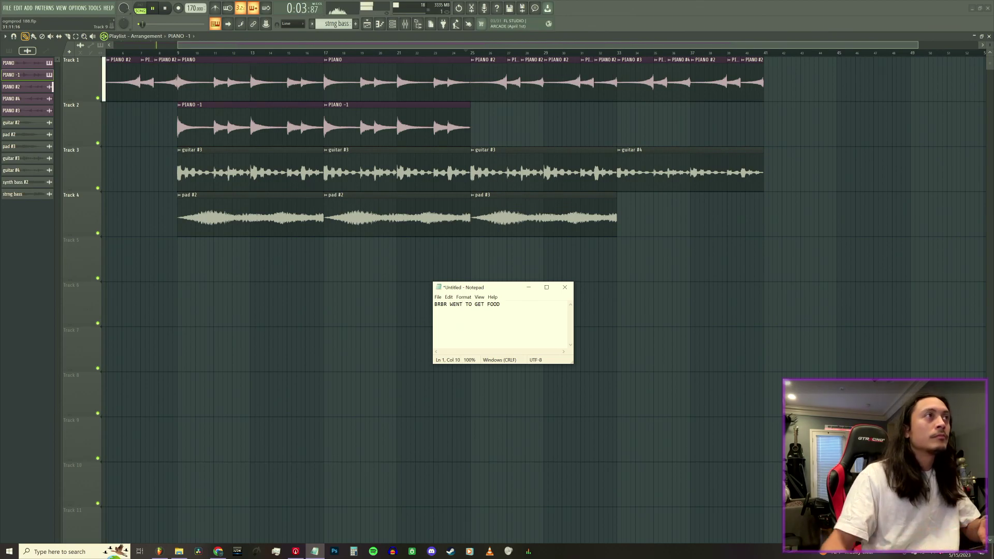
left_click(447, 304)
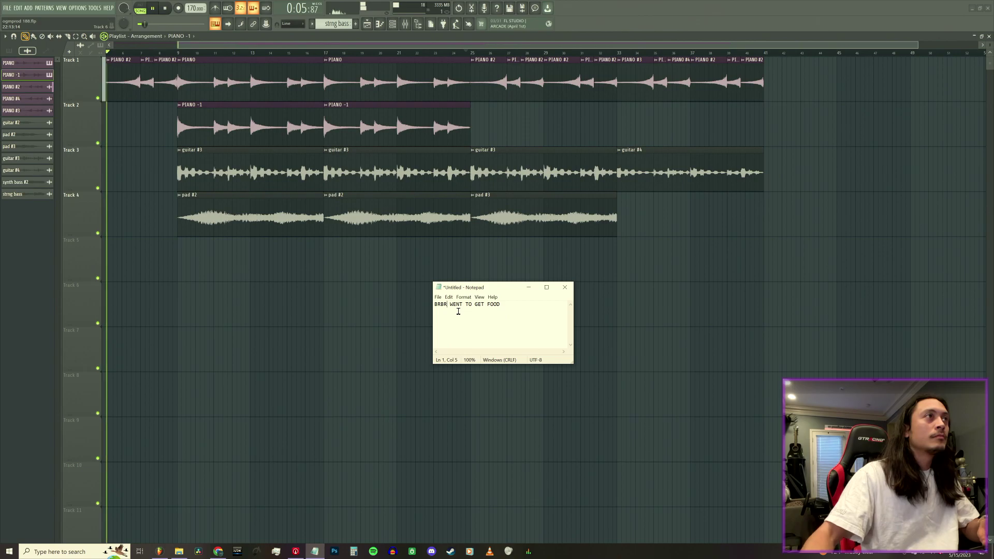
key("BackSpace")
left_click(520, 310)
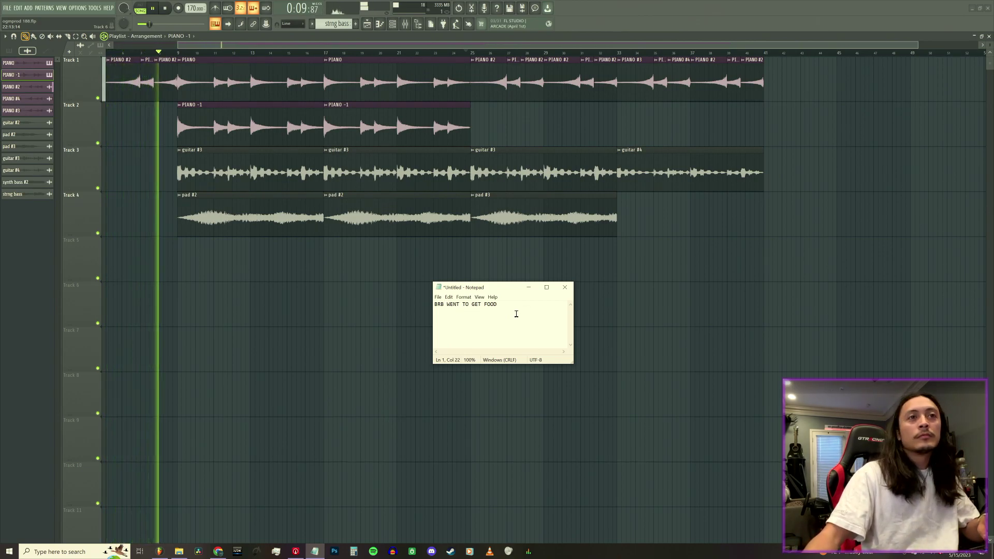
- Add "7:40PM" to the end of the note and write "BE BACK IN 2 MIN" on a second line
type("7:40")
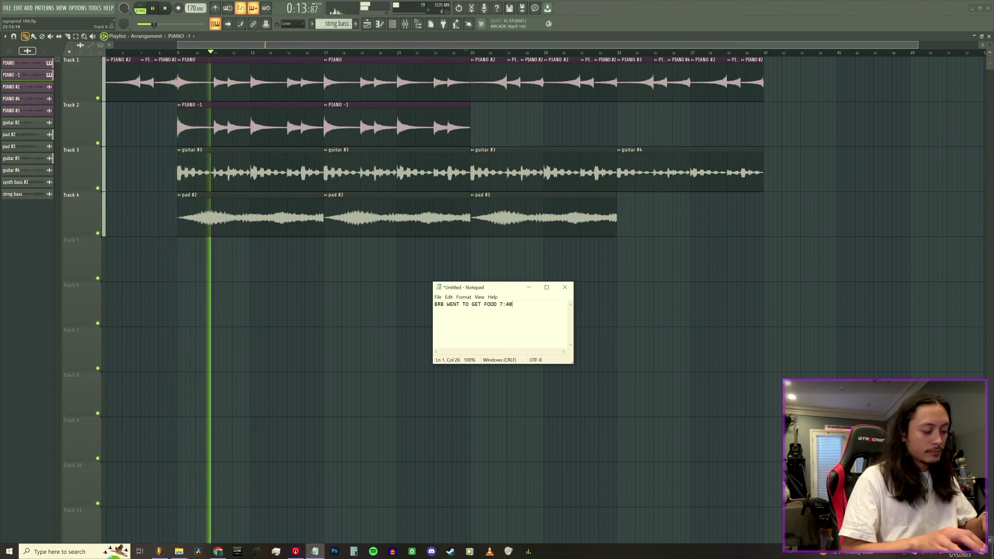
type("PM B")
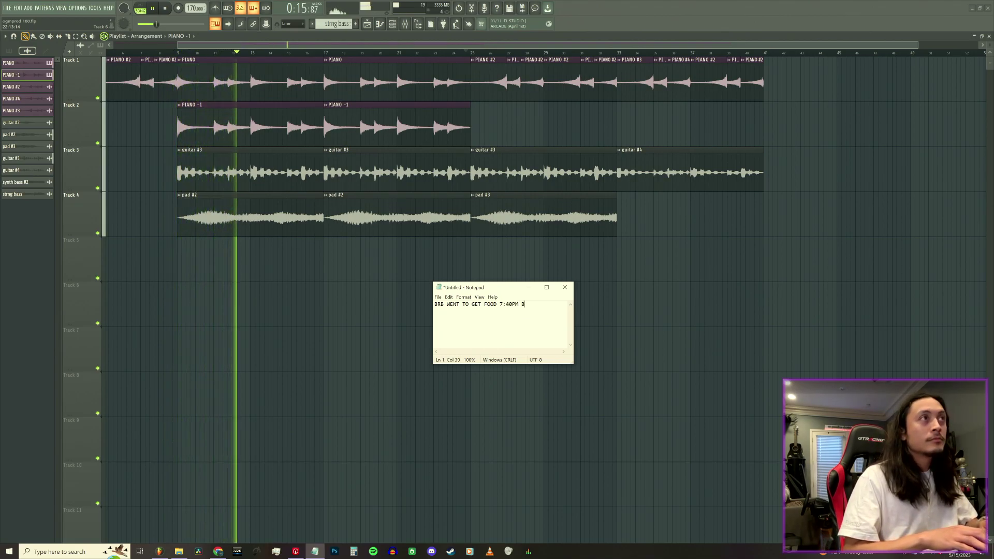
key("BackSpace")
type("BE BA")
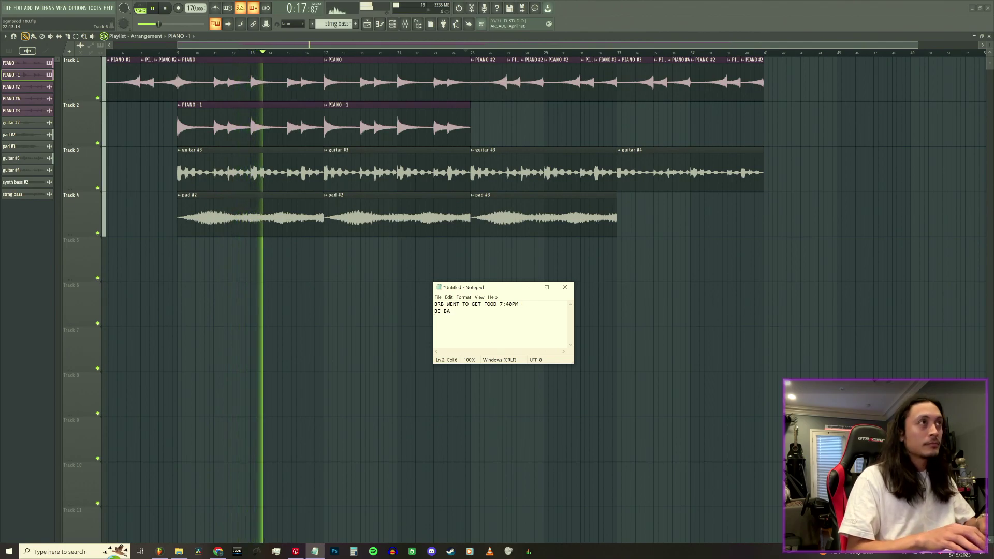
type("CK IN 2 MIN")
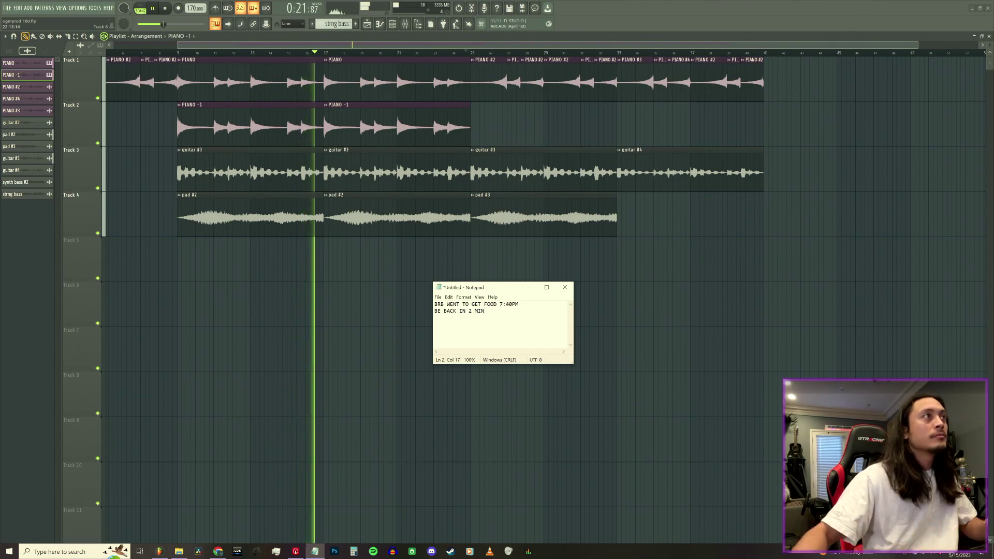
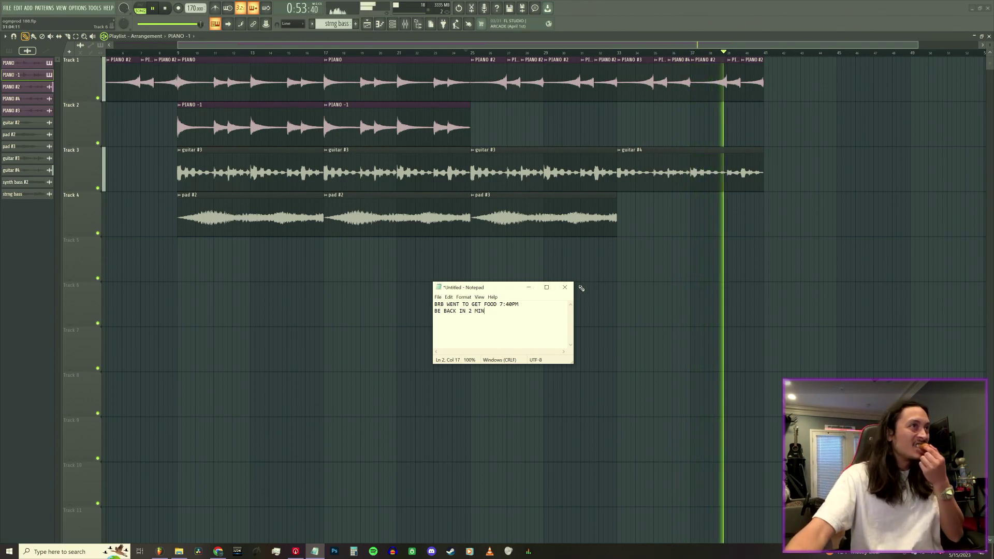
- Close the Notepad note without saving it and return to the FL Studio playlist
left_click(565, 287)
left_click(510, 276)
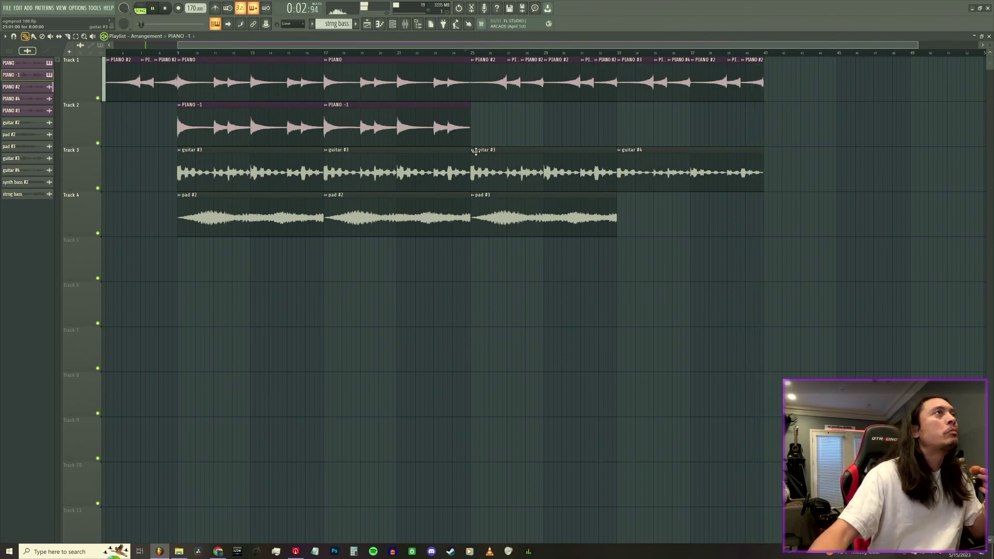
- Stop playback, create a new pattern named VOCAL and place it on track 5 at bar 9
scroll(255, 47, "left", 3)
scroll(311, 51, "down", 1)
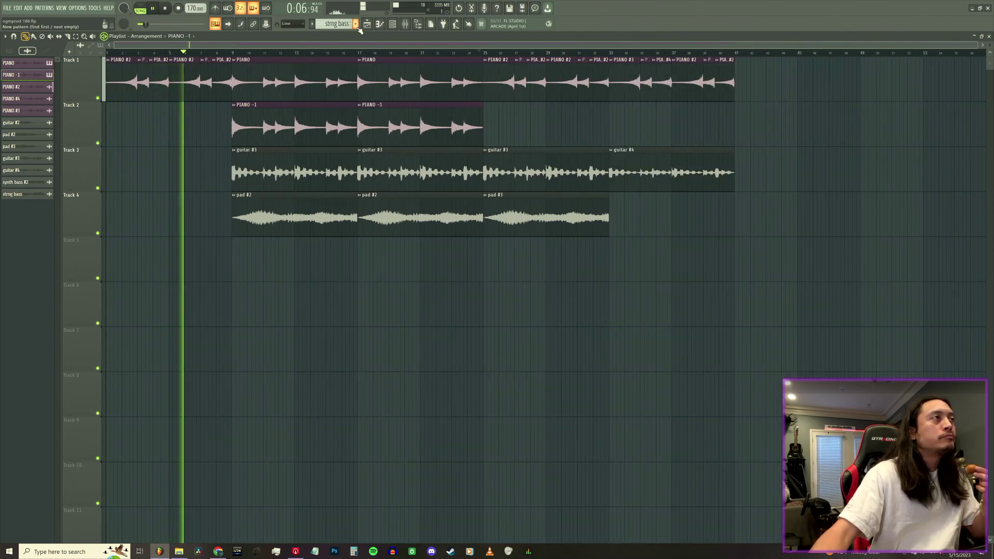
key("space")
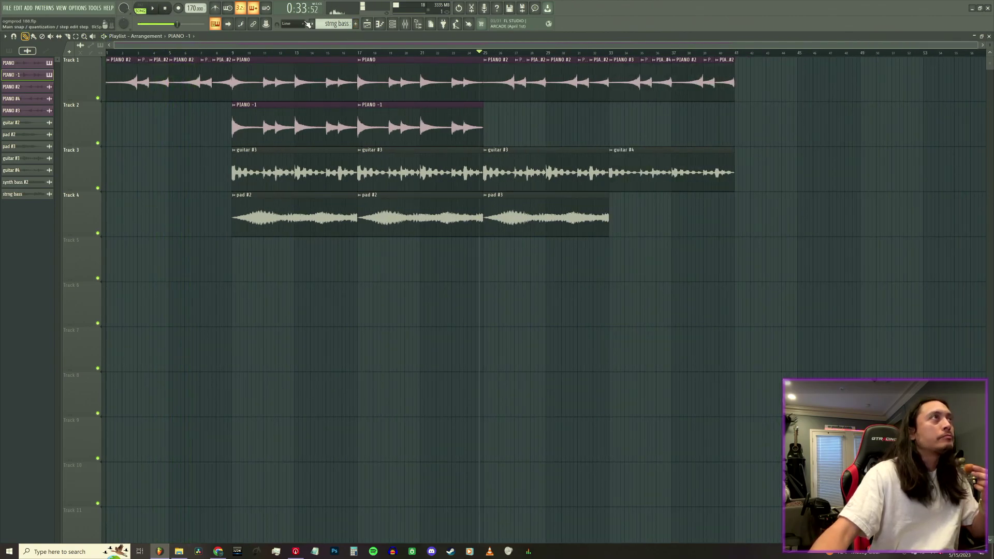
left_click(355, 24)
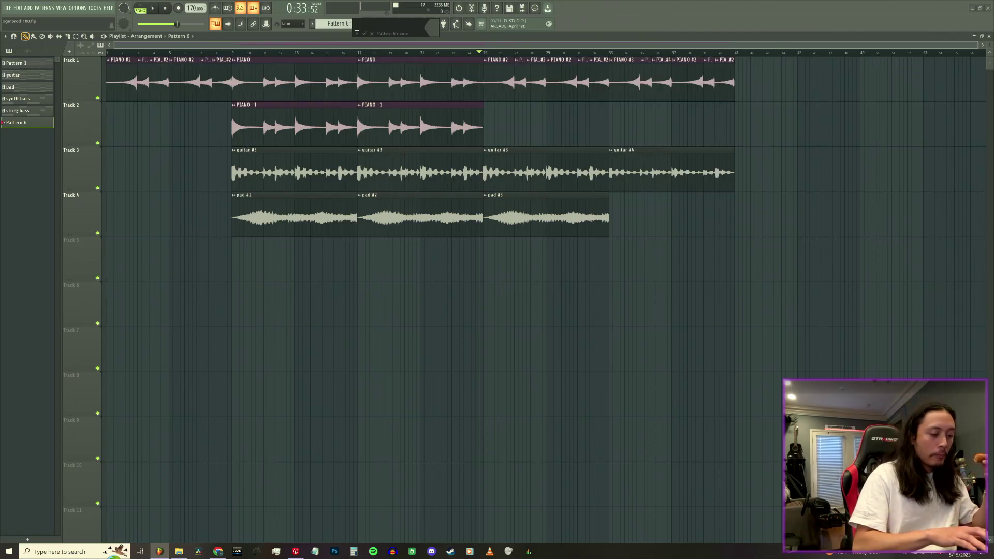
key("Return")
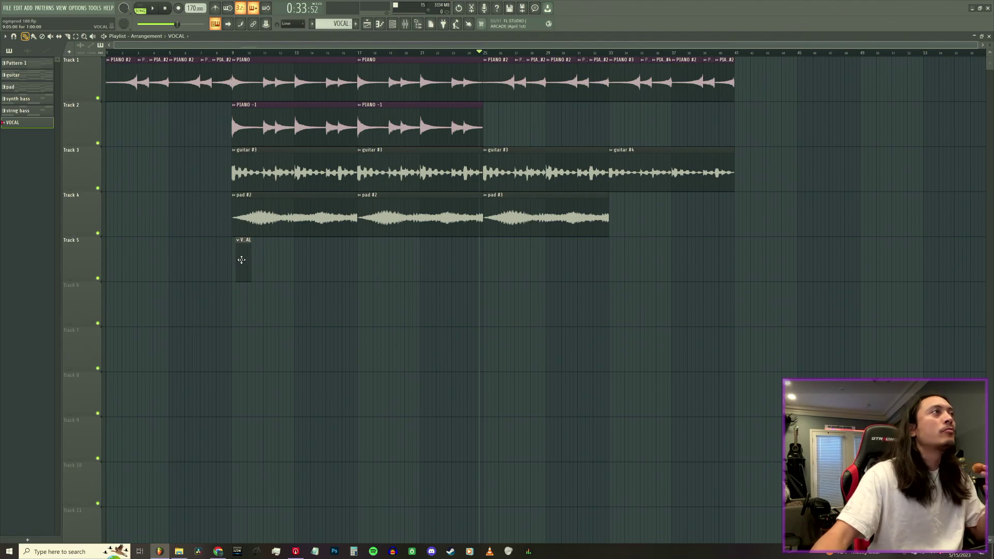
- Show all channels in the channel rack and open the Kontakt 7 instrument
left_click(393, 25)
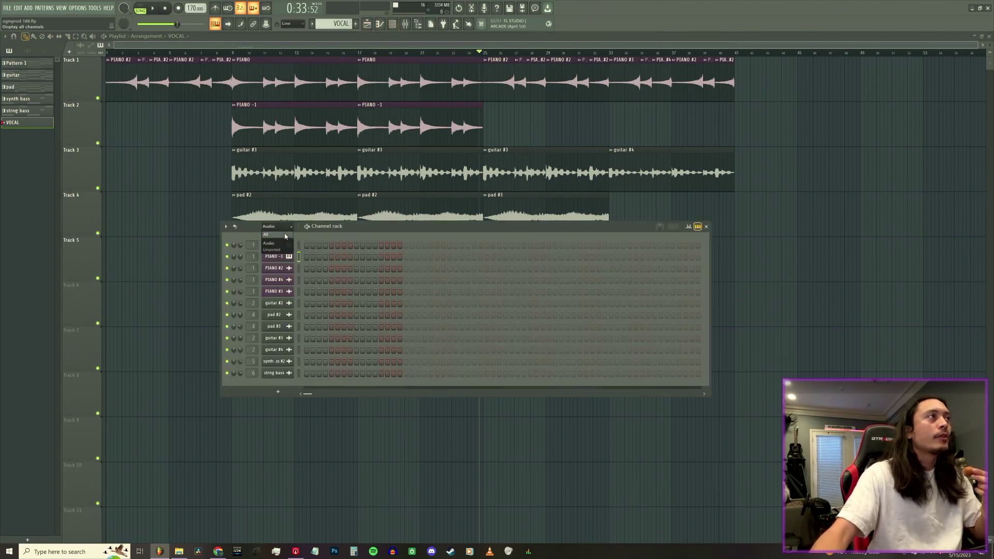
left_click(285, 235)
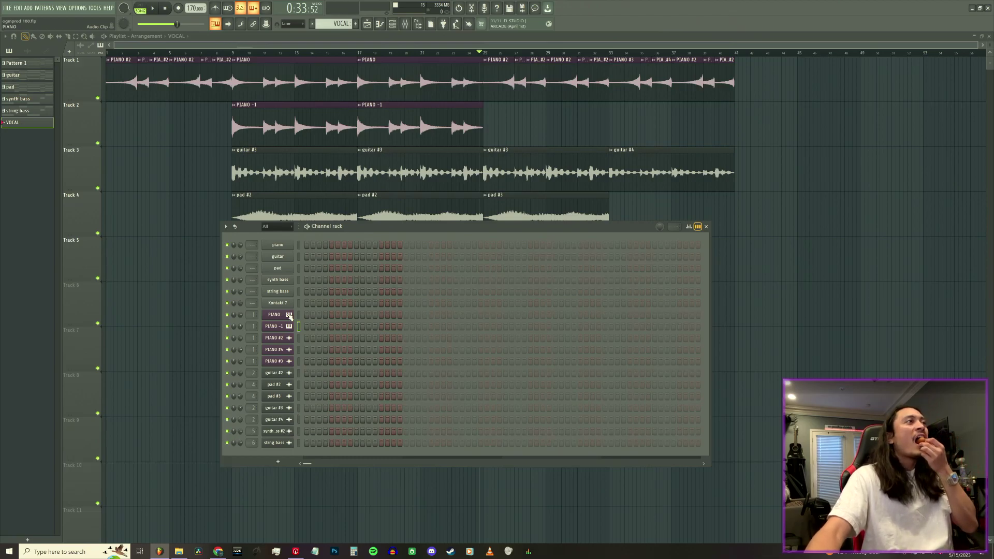
left_click(284, 304)
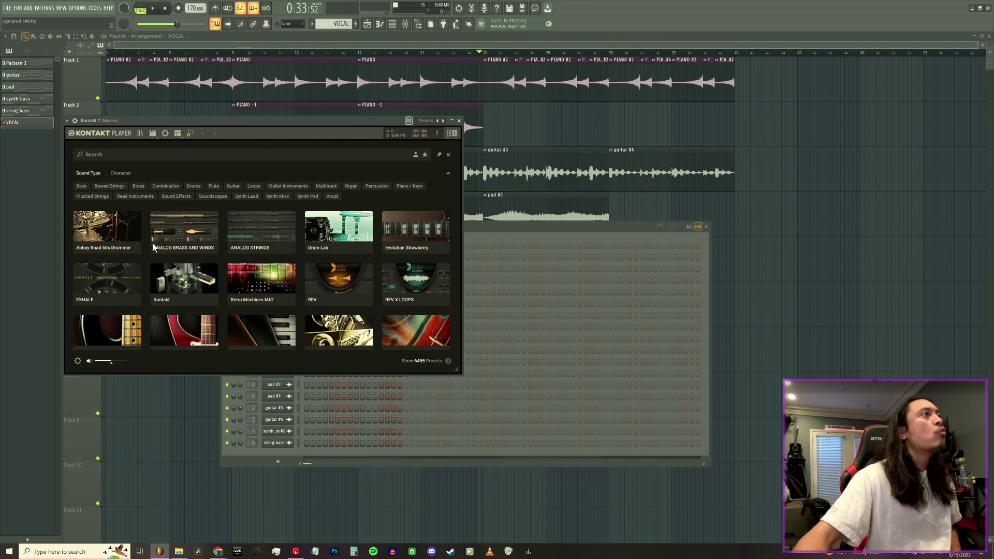
- Browse the Kontakt libraries and load a vocal preset from the Shevannai library
scroll(150, 243, "down", 5)
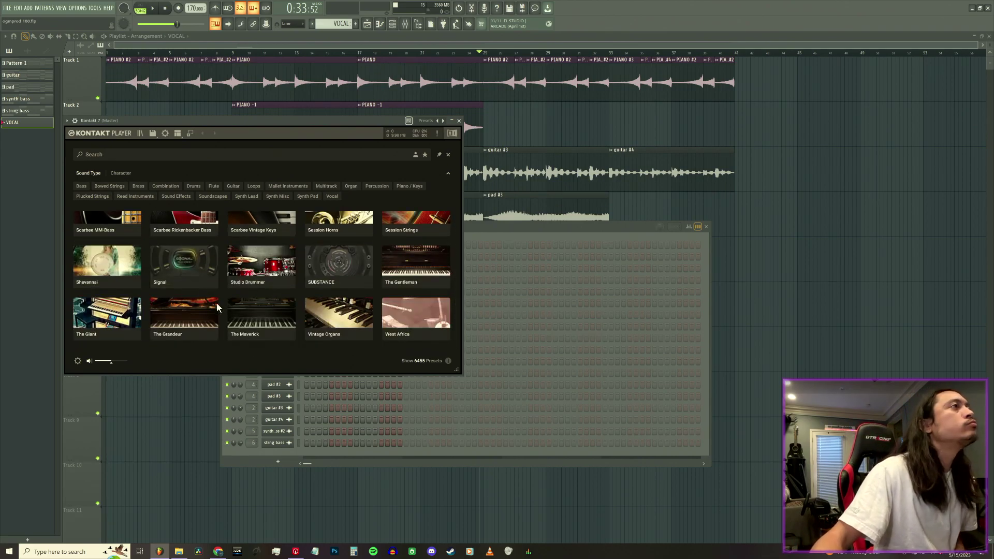
scroll(247, 321, "up", 4)
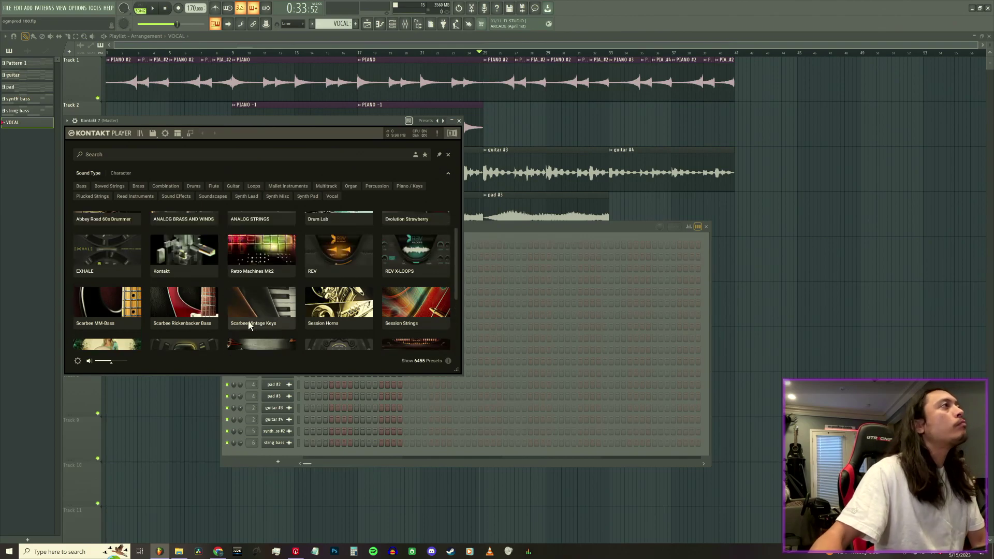
scroll(248, 325, "up", 1)
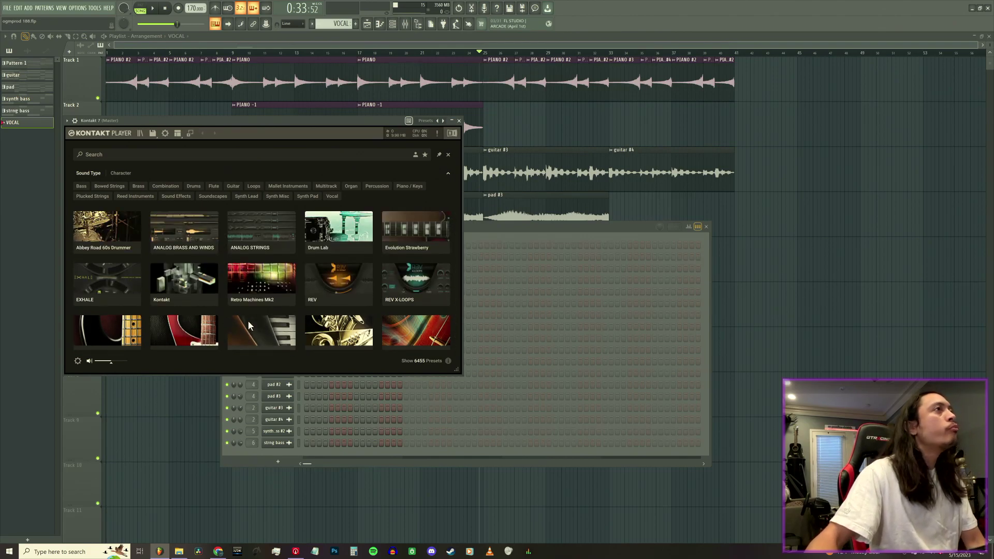
scroll(248, 325, "down", 5)
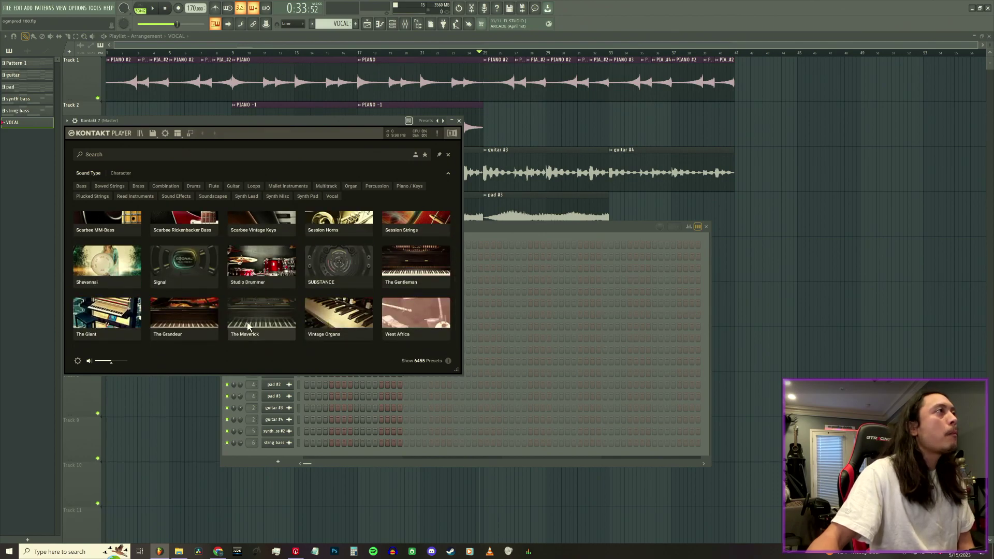
left_click(111, 269)
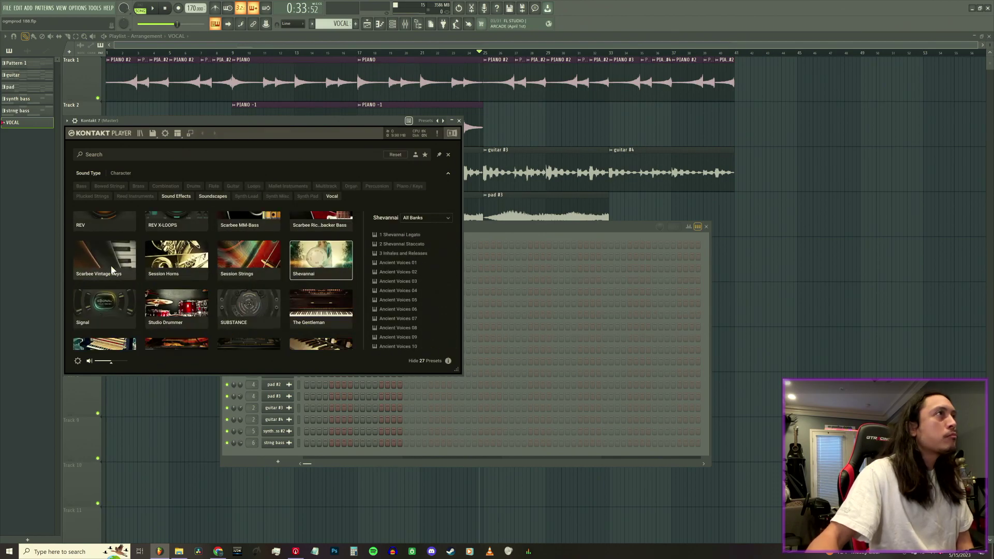
double_click(412, 248)
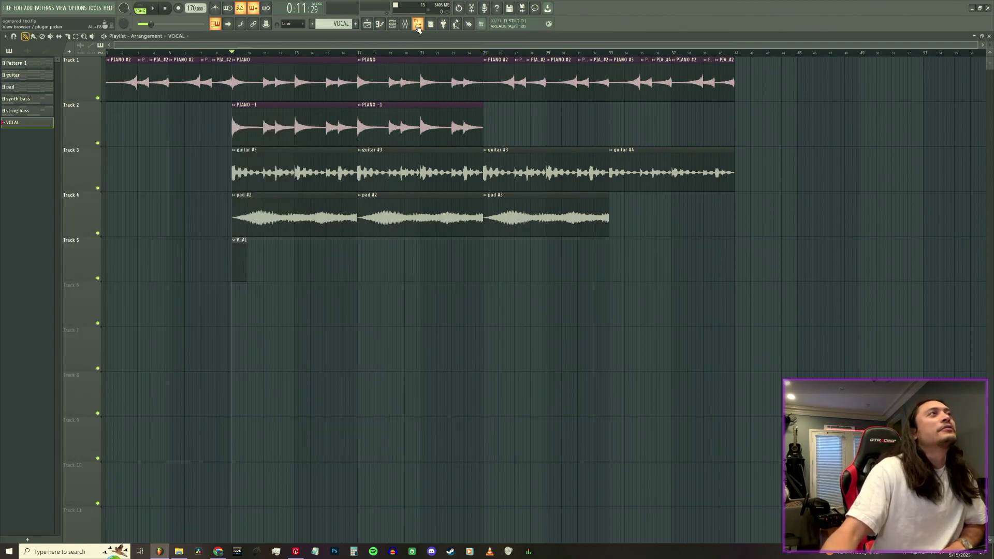
- Load the Auto-Key plugin into effect slot 4 of the mixer's Master track
left_click(407, 24)
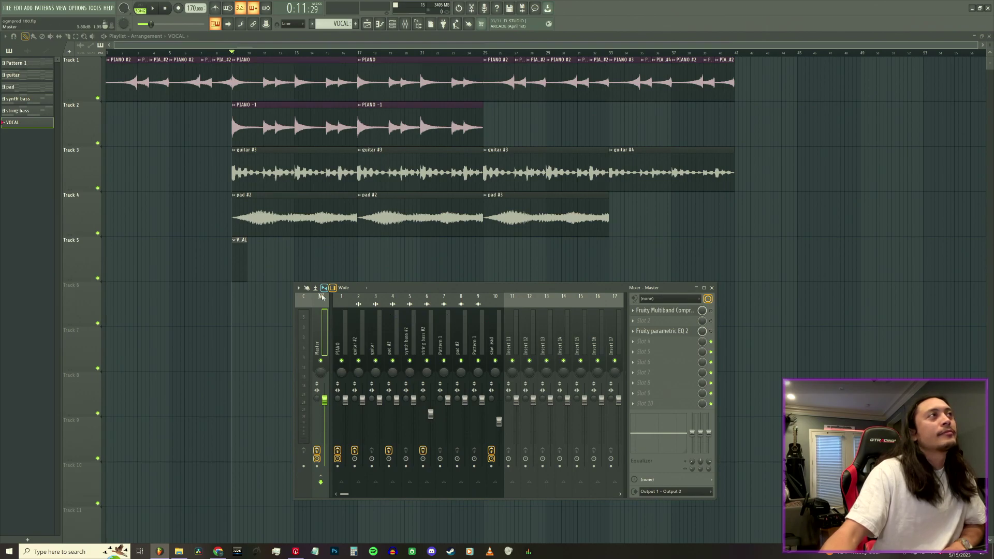
double_click(303, 69)
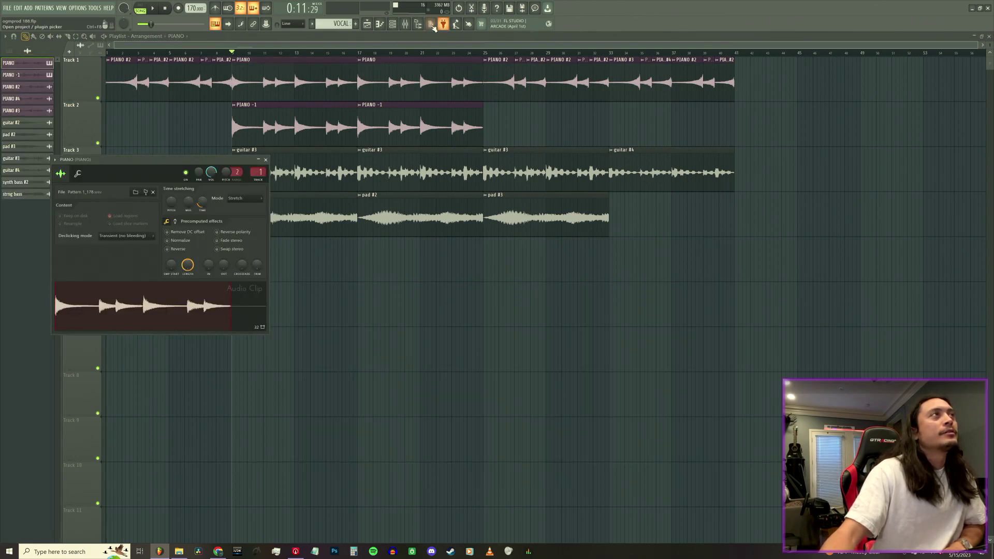
left_click(405, 24)
left_click(319, 329)
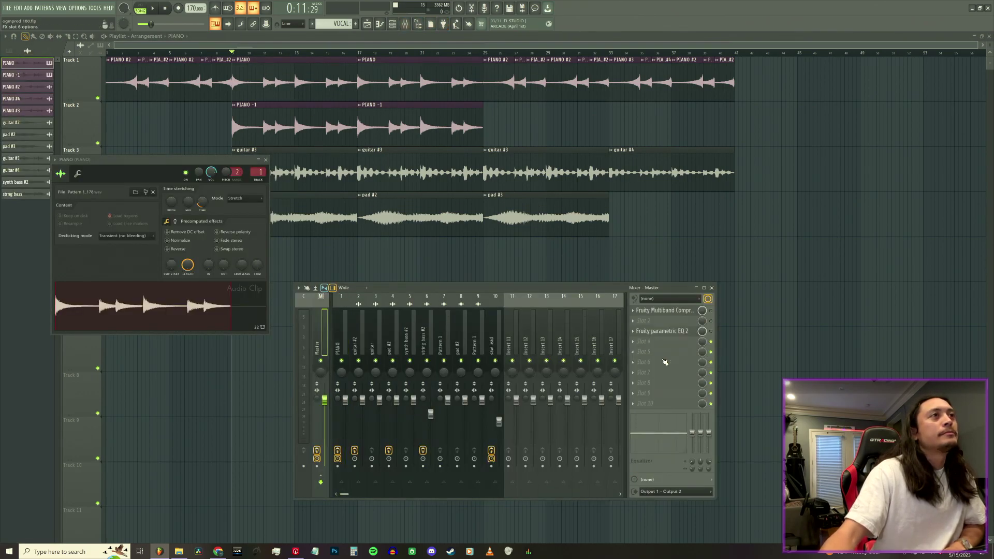
left_click(635, 343)
left_click(761, 51)
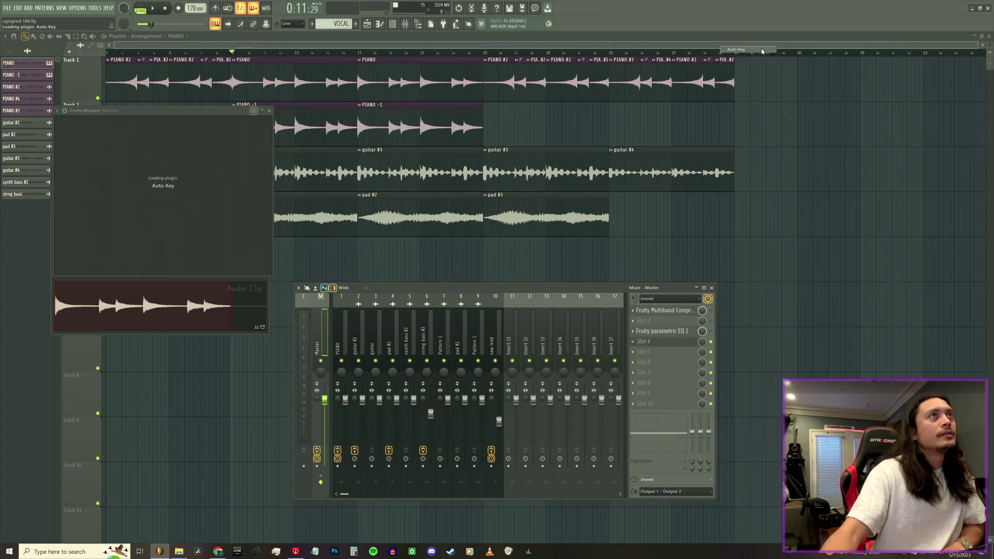
- Play the song and check its detected key in the Auto-Key plugin on the Master track
left_click(155, 9)
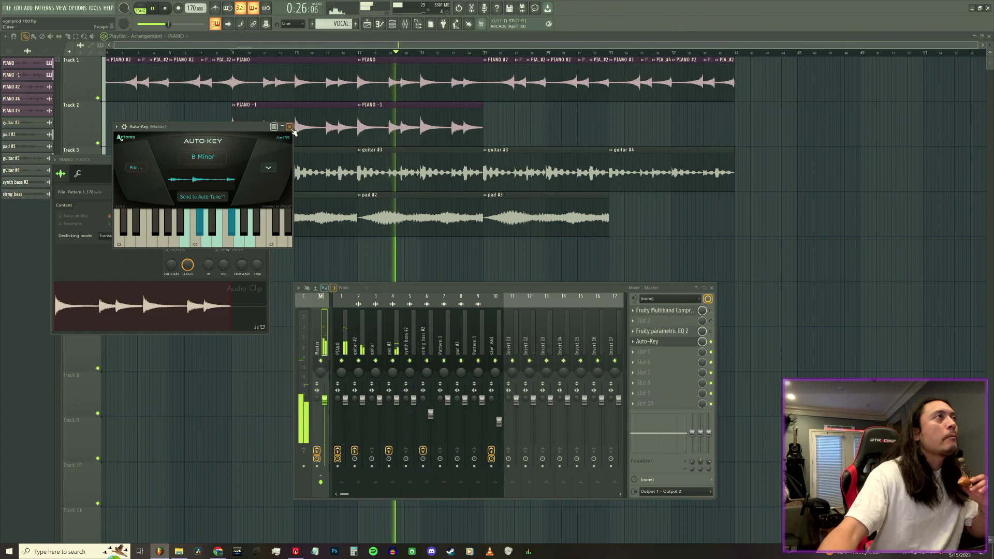
key("Escape")
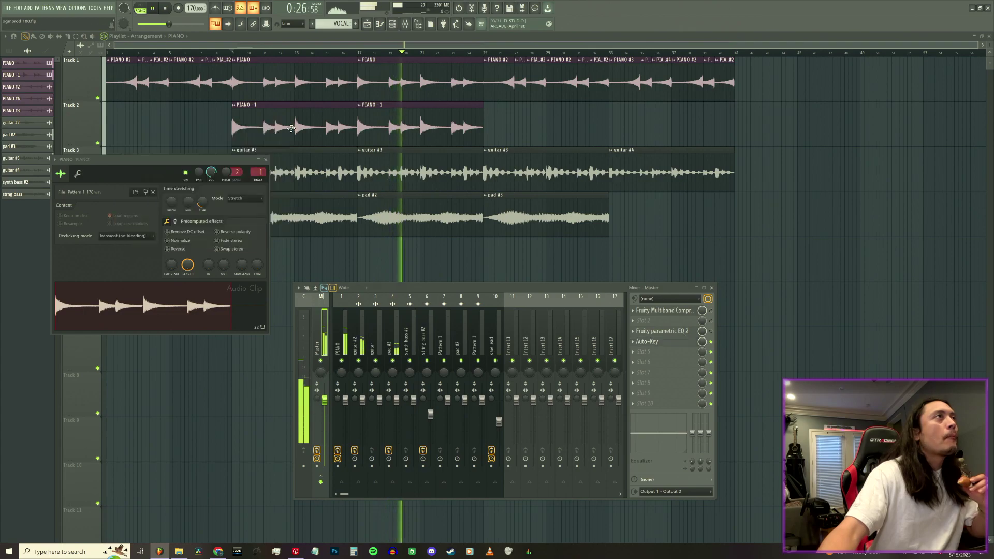
left_click(393, 24)
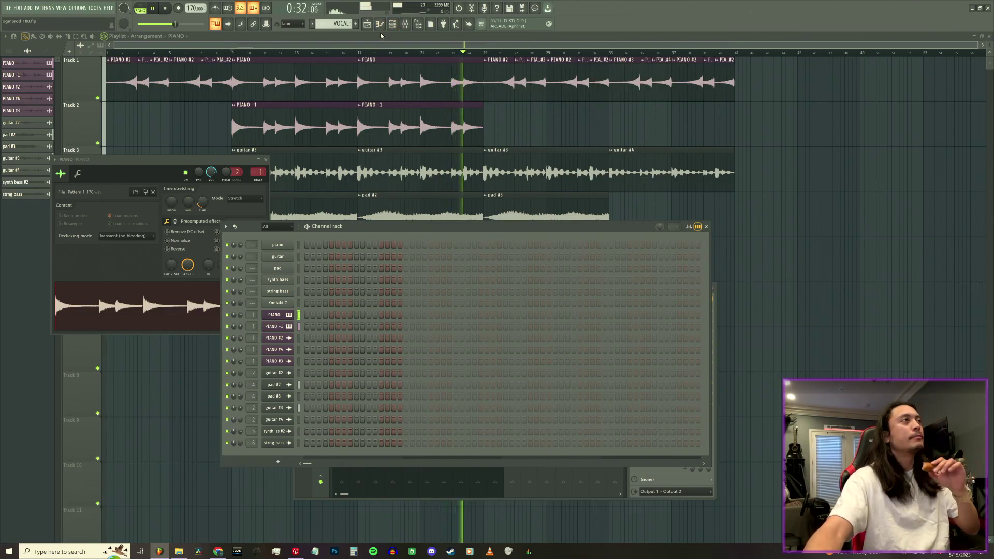
key("F9")
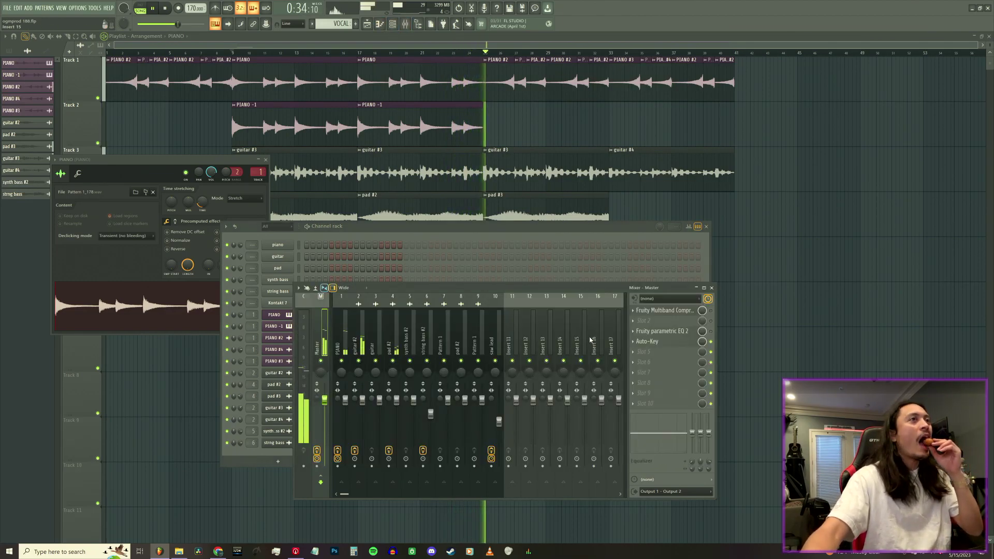
left_click(642, 342)
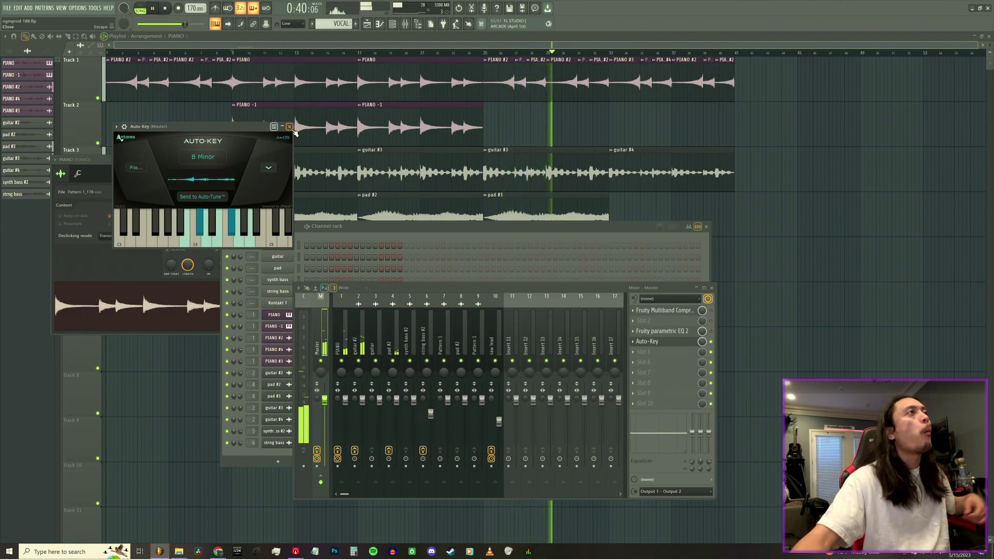
left_click(290, 127)
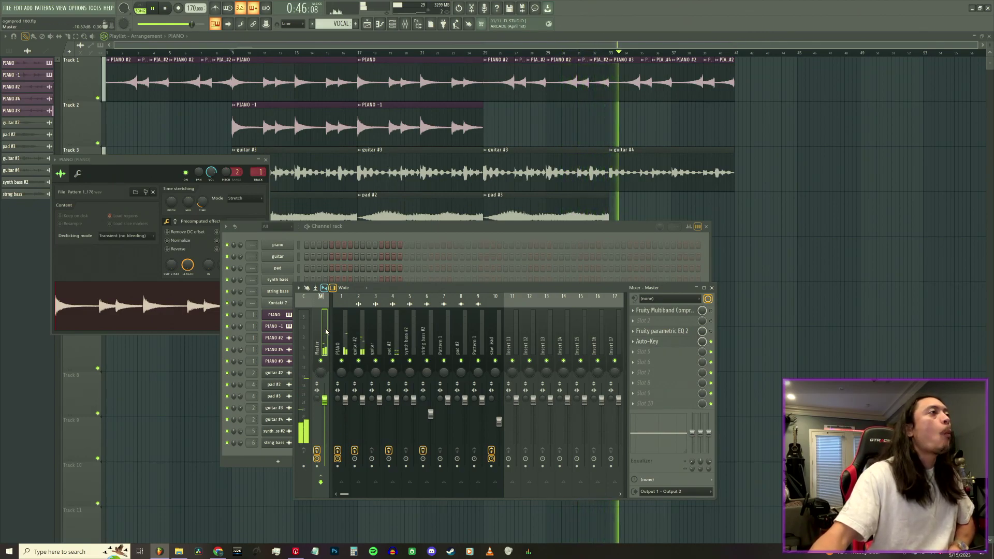
- Open the Kontakt 7 instrument, try the Shevannai preset 3 Inhales and Releases, and remove it from the rack
left_click(383, 232)
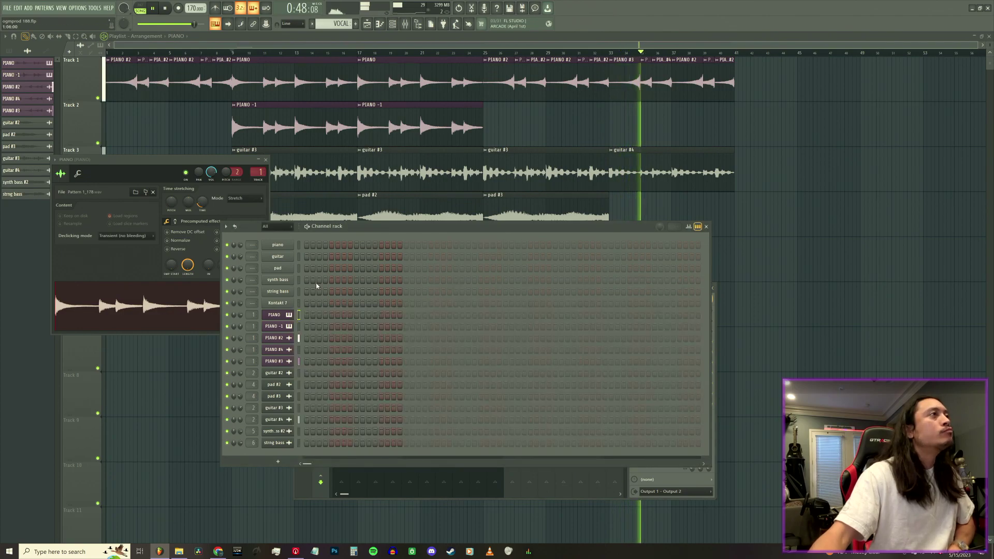
left_click(281, 306)
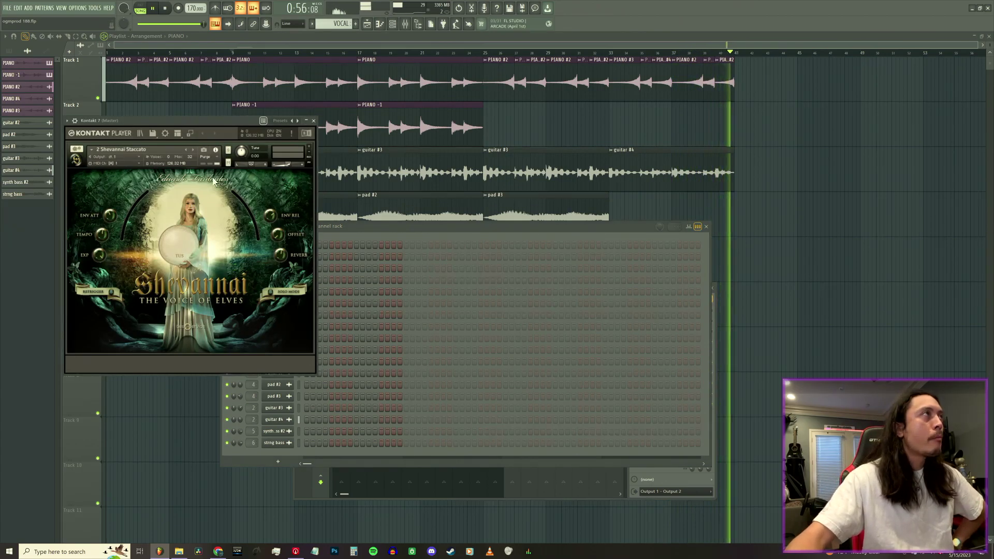
left_click_drag(133, 158, 233, 205)
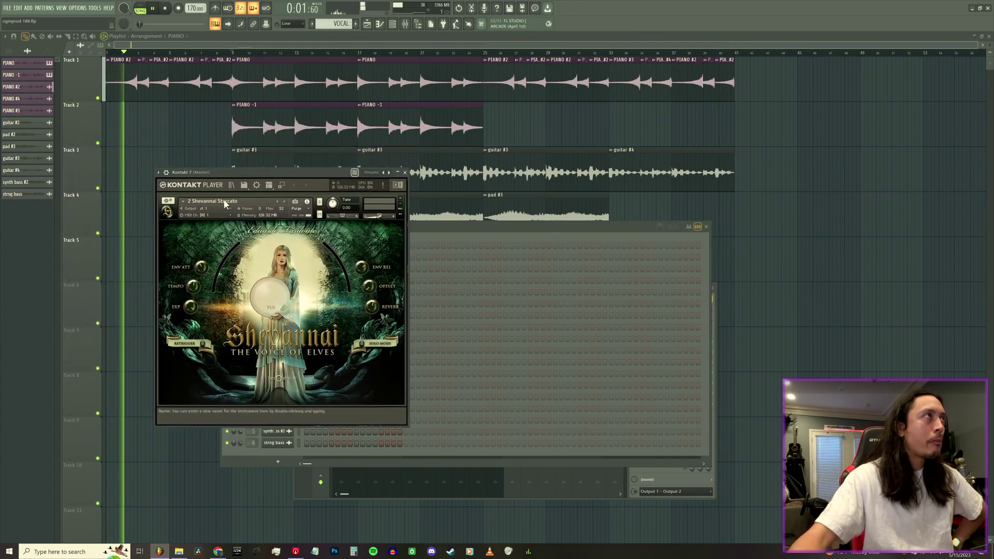
left_click(284, 202)
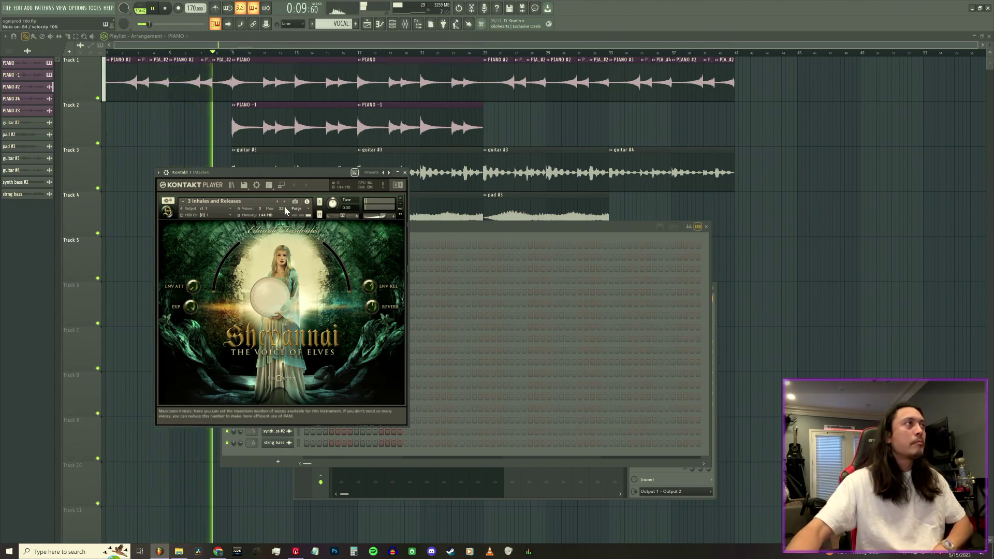
left_click(400, 199)
- Browse the EXHALE library in Kontakt and load its Gentle Echo preset as the vocal sound
left_click(231, 184)
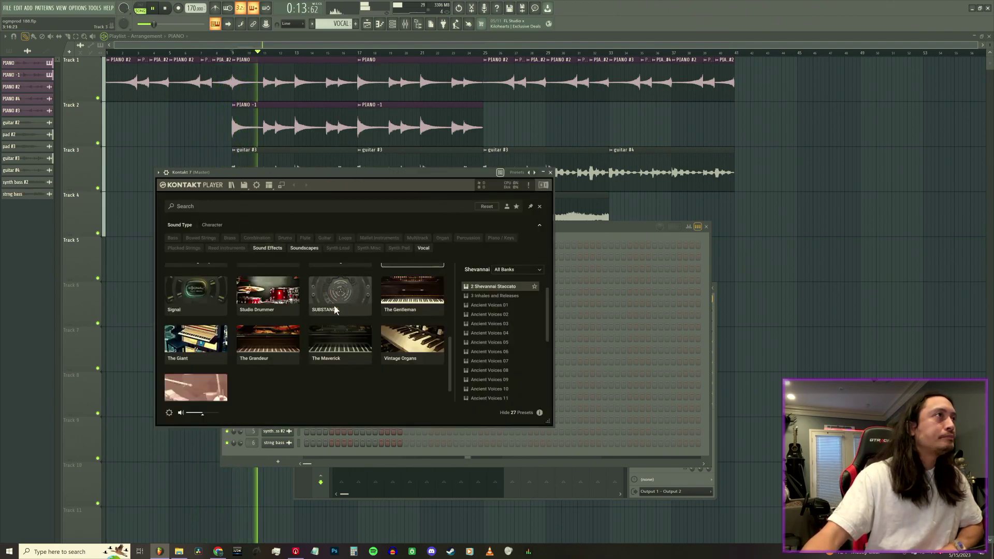
scroll(323, 329, "up", 5)
double_click(278, 328)
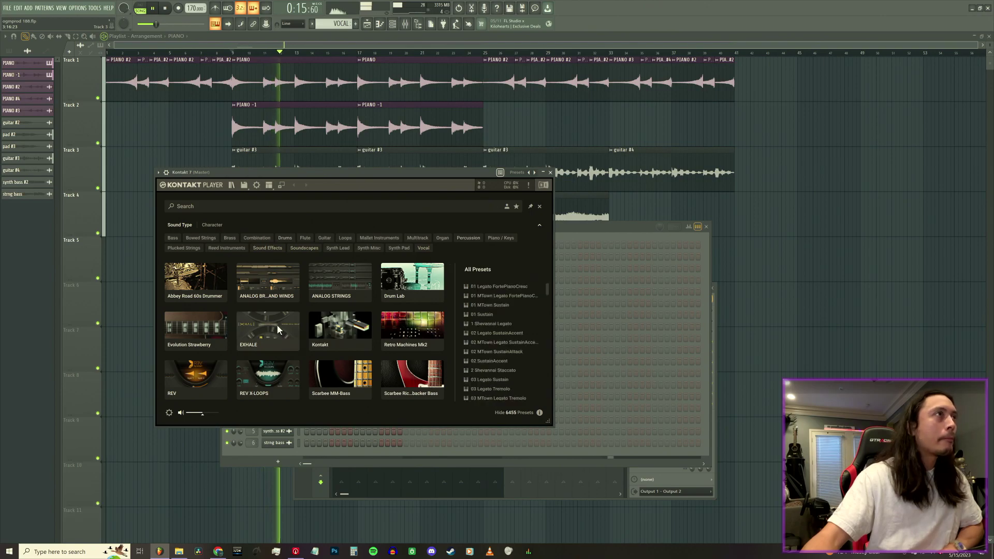
left_click(266, 330)
scroll(515, 351, "down", 5)
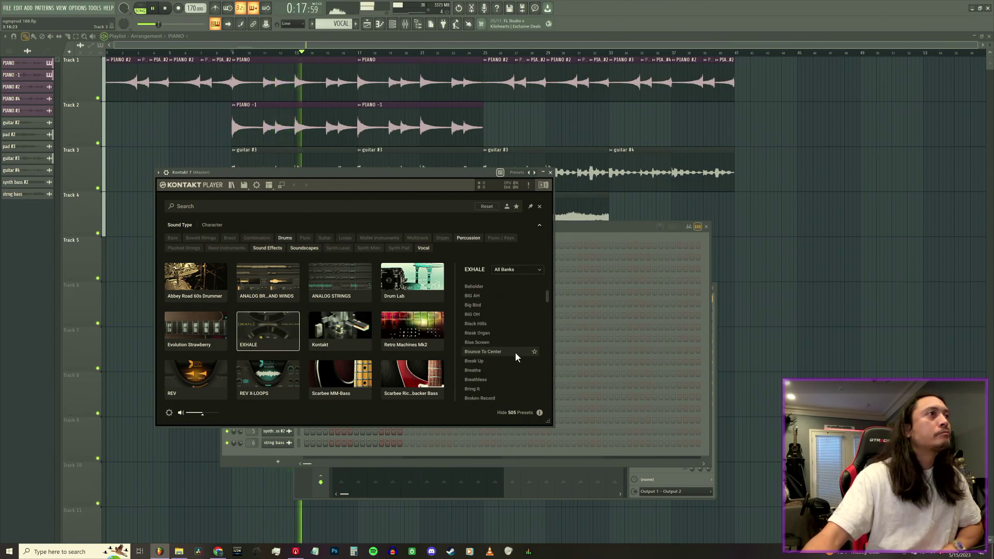
scroll(515, 352, "down", 10)
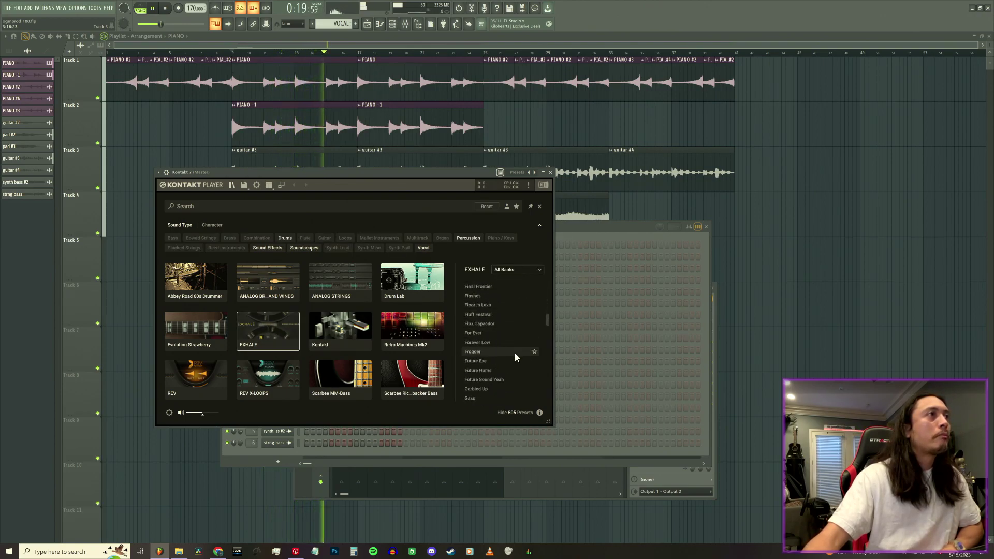
scroll(515, 352, "up", 3)
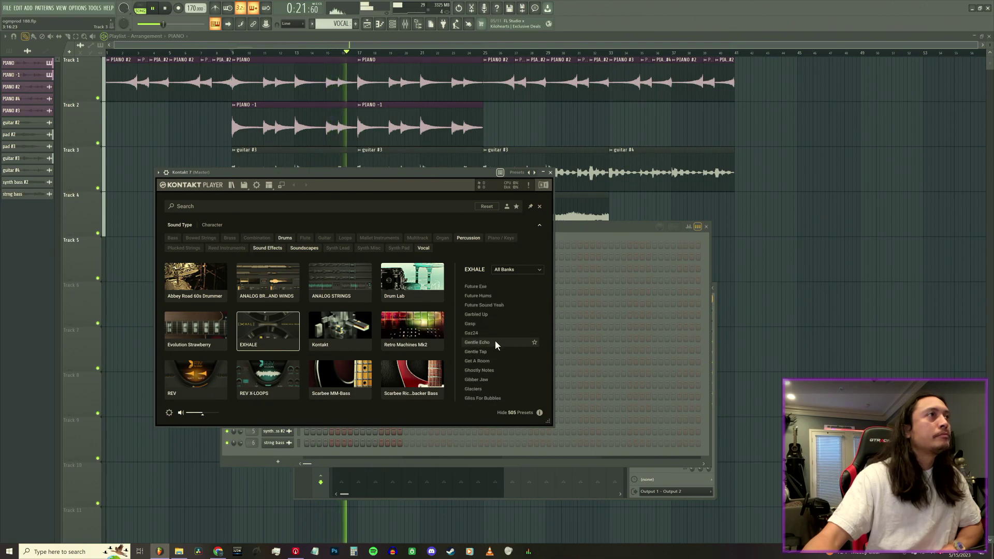
left_click(484, 352)
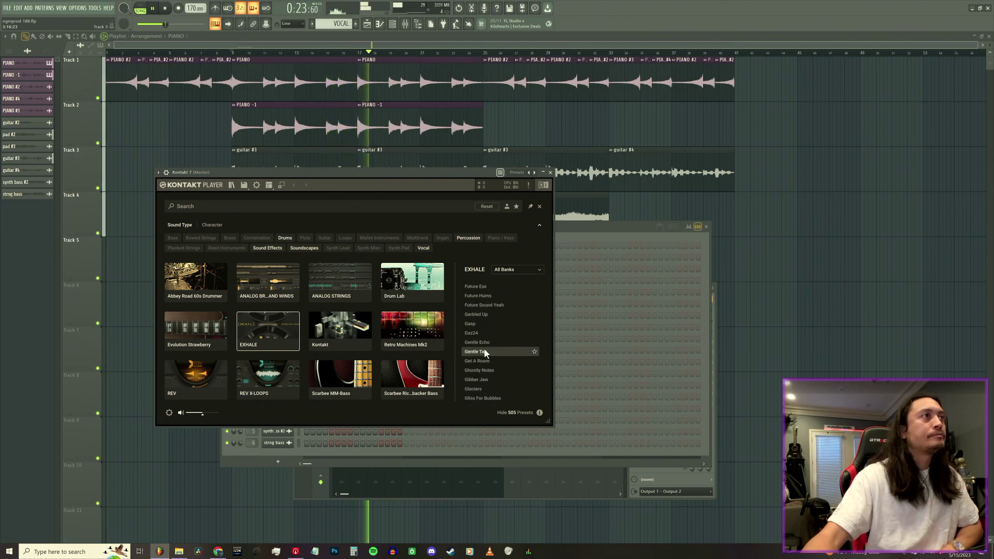
left_click(483, 344)
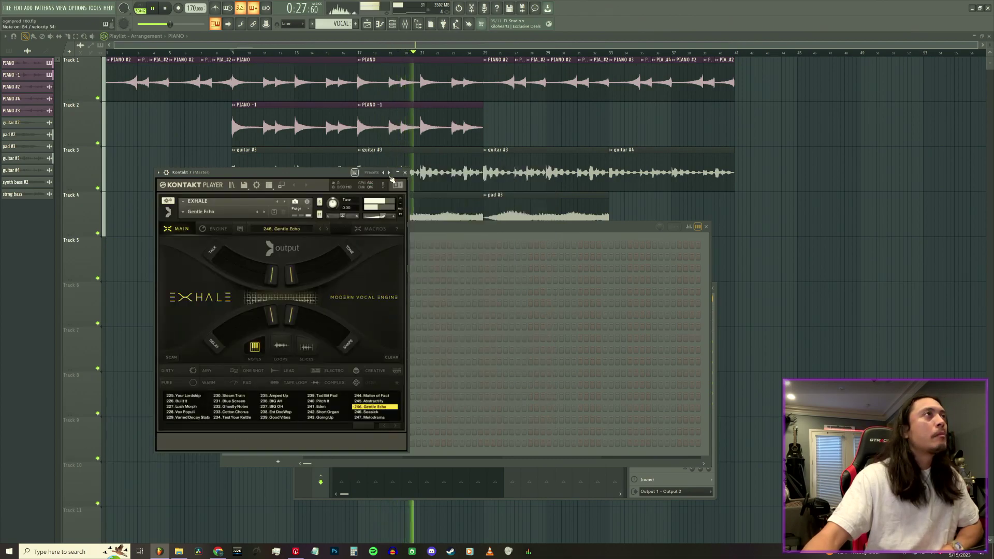
left_click(405, 172)
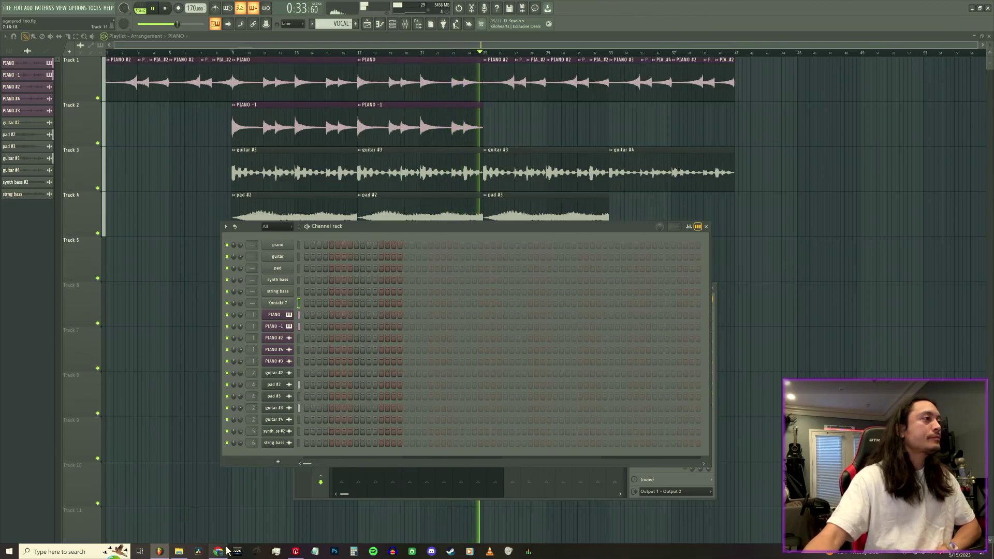
- Recheck the song's key in Auto-Key and return to the channel rack
left_click(665, 476)
left_click(669, 343)
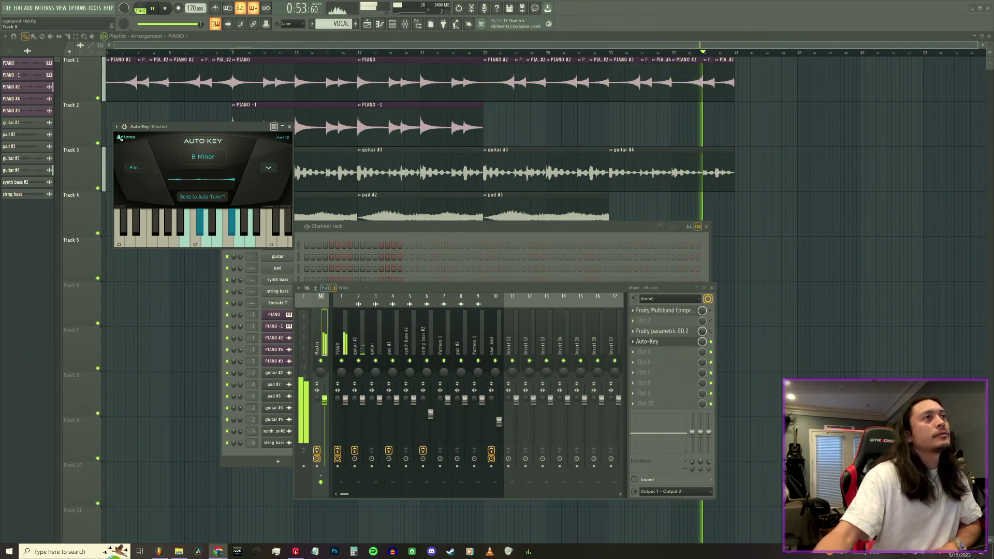
left_click(289, 126)
left_click(383, 231)
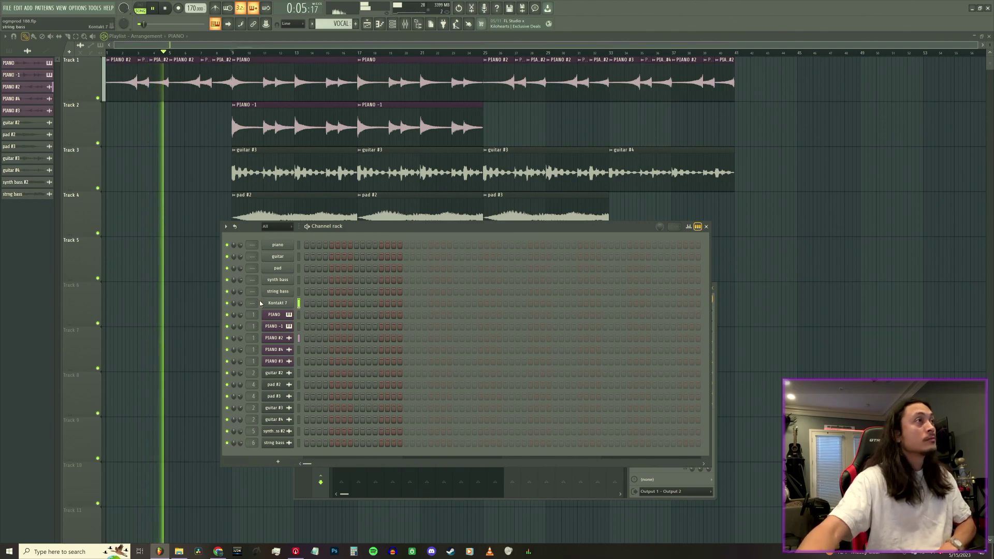
- Lower the Kontakt 7 channel's volume and save the project
left_click_drag(240, 304, 242, 306)
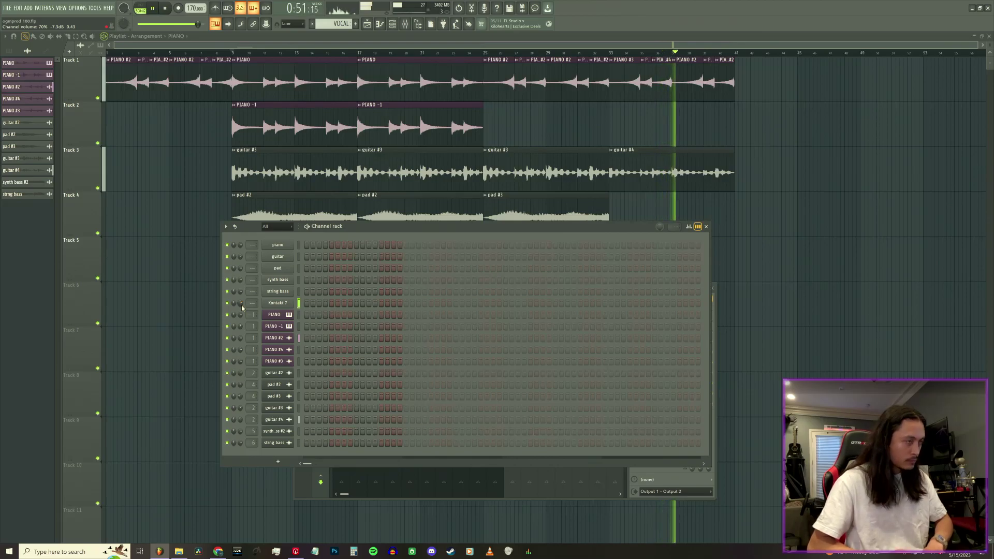
key("ctrl+s")
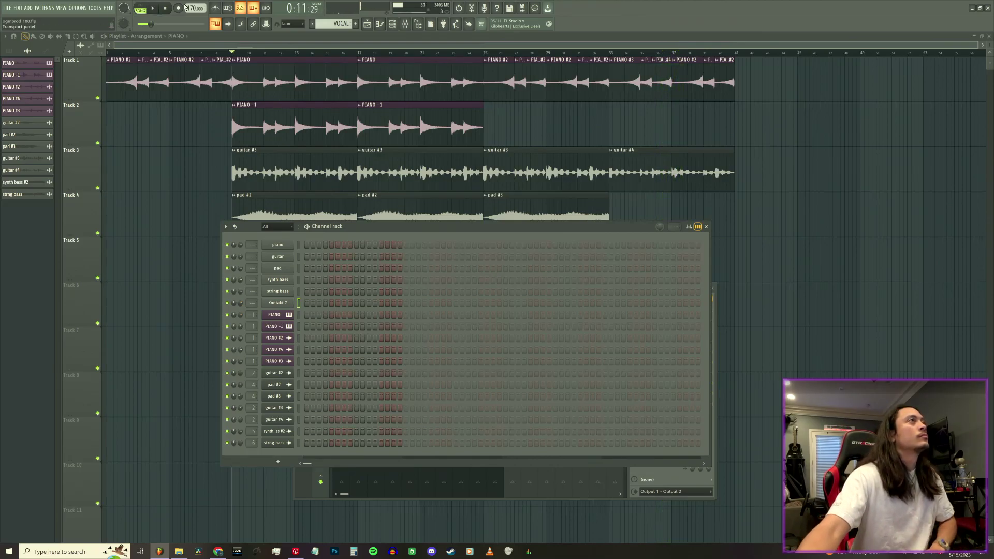
- Record a Kontakt 7 vocal melody into the VOCAL pattern, starting playback from bar 9
key("r")
left_click(518, 314)
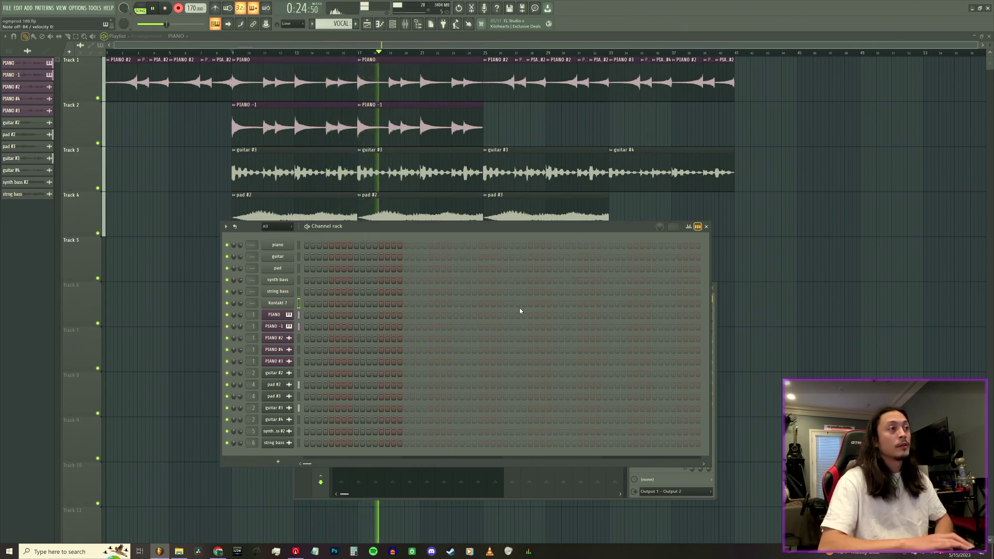
key("space")
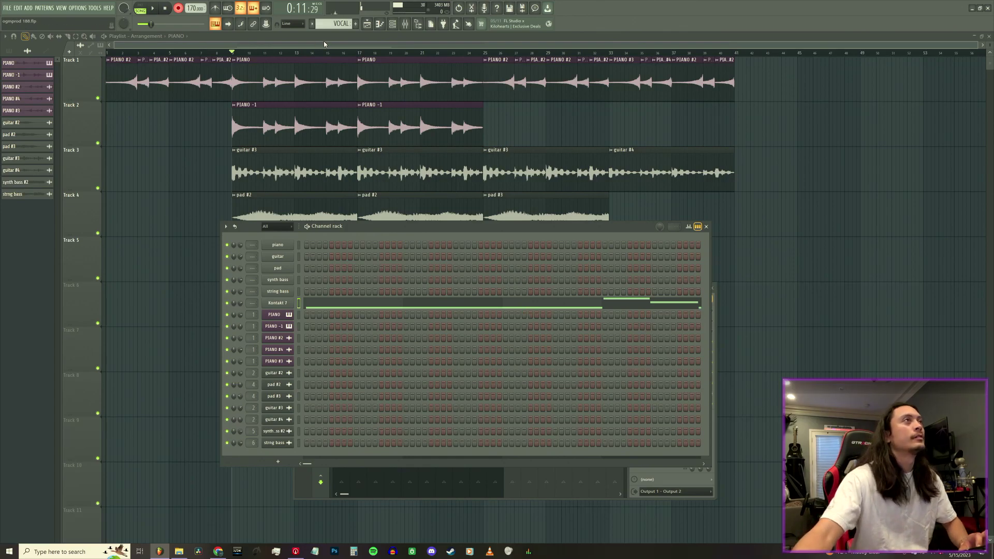
- In the Kontakt 7 piano roll, align the first two short notes and the second long note to the bar grid, then play them back
key("F6")
key("F7")
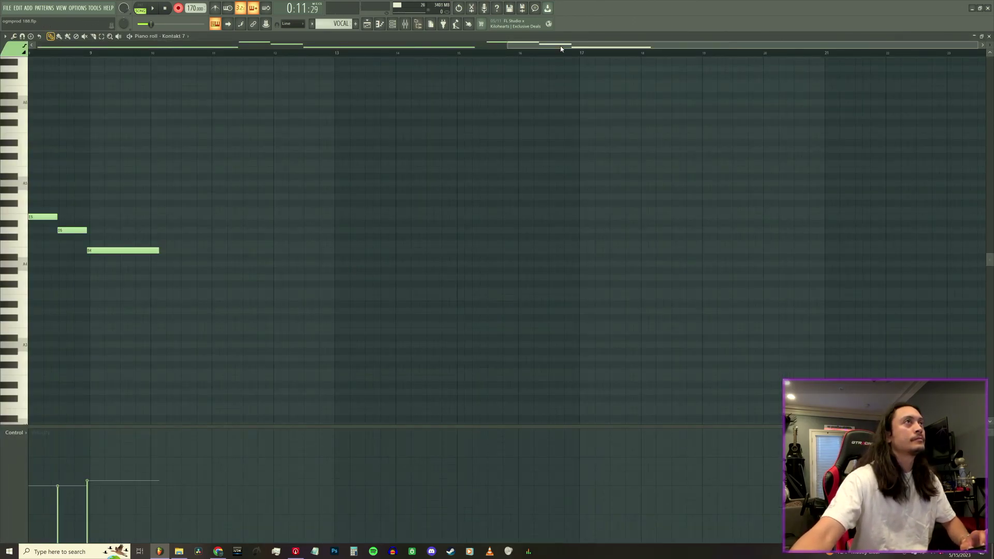
left_click_drag(560, 46, 31, 84)
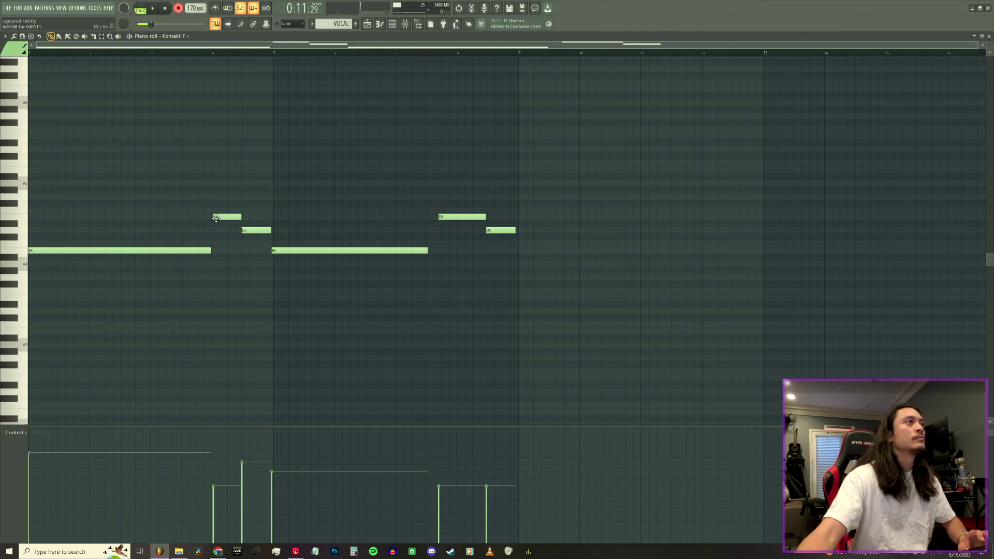
left_click_drag(272, 248, 290, 250)
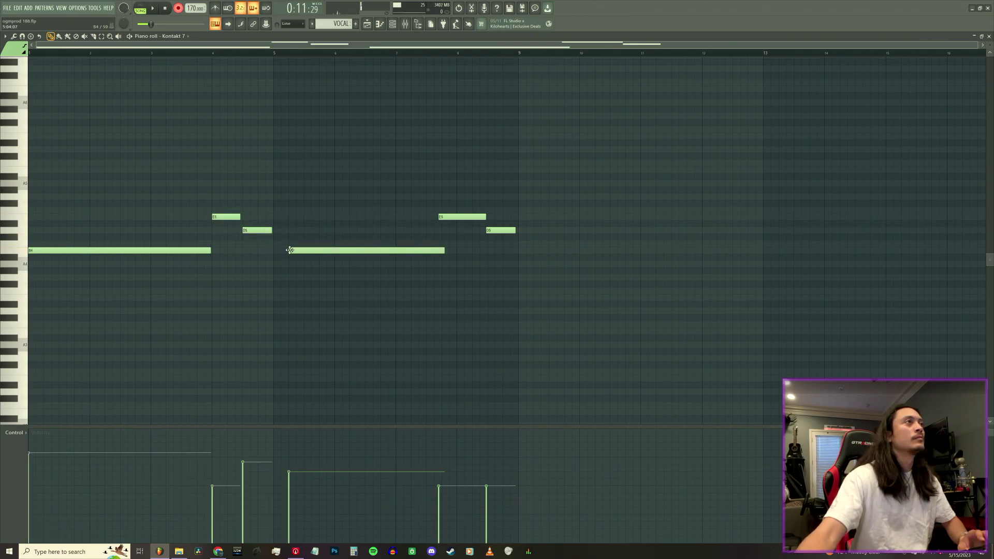
left_click_drag(452, 216, 457, 216)
right_click(455, 217)
key("ctrl+z")
key("space")
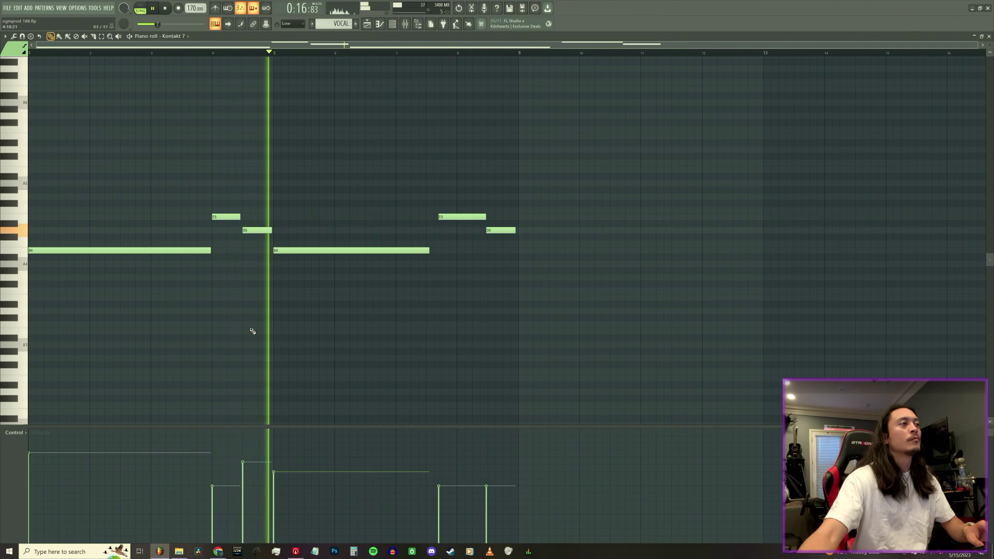
- Even out the note velocities by lowering the first long note, the second short note and the second long note
left_click_drag(33, 460, 29, 472)
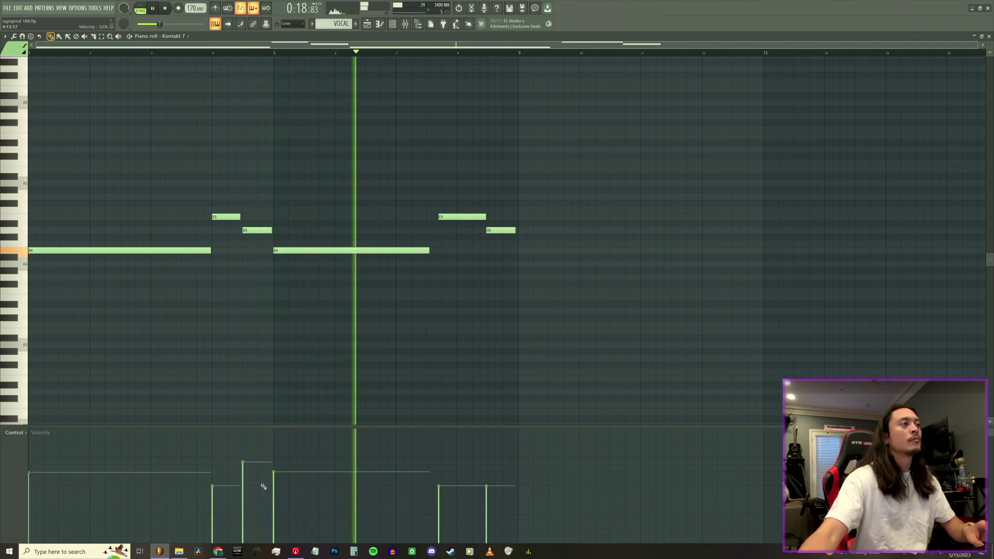
left_click_drag(213, 485, 243, 491)
left_click(275, 478)
left_click(439, 487)
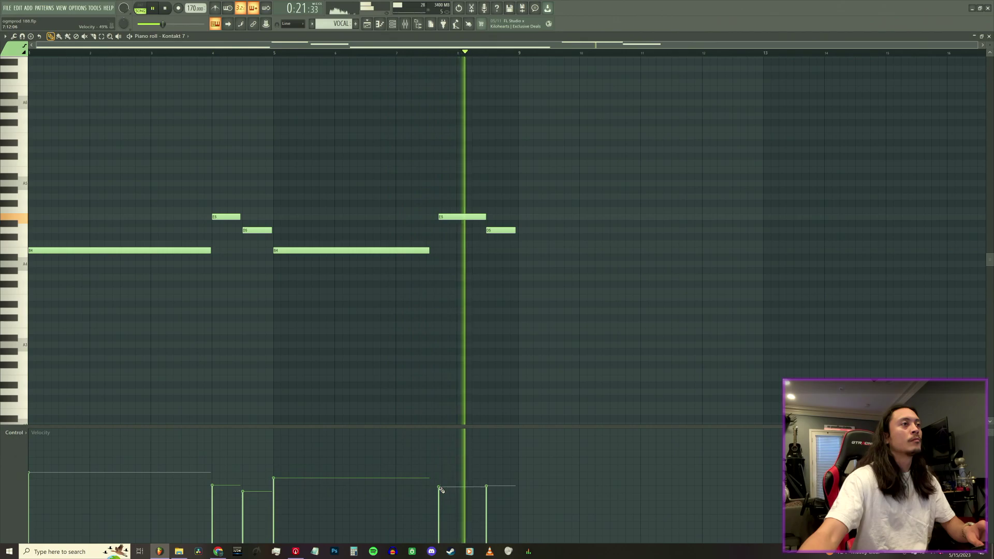
- Delete the long note and two short notes of the second phrase, keeping only the first phrase
right_click(505, 232)
right_click(470, 217)
right_click(392, 250)
- Try to duplicate the first phrase after itself and fine-tune the copy's position with 1/6 step snapping
left_click_drag(326, 275, 14, 202)
key("ctrl+b")
key("space")
scroll(272, 50, "up", 5)
scroll(280, 58, "up", 1)
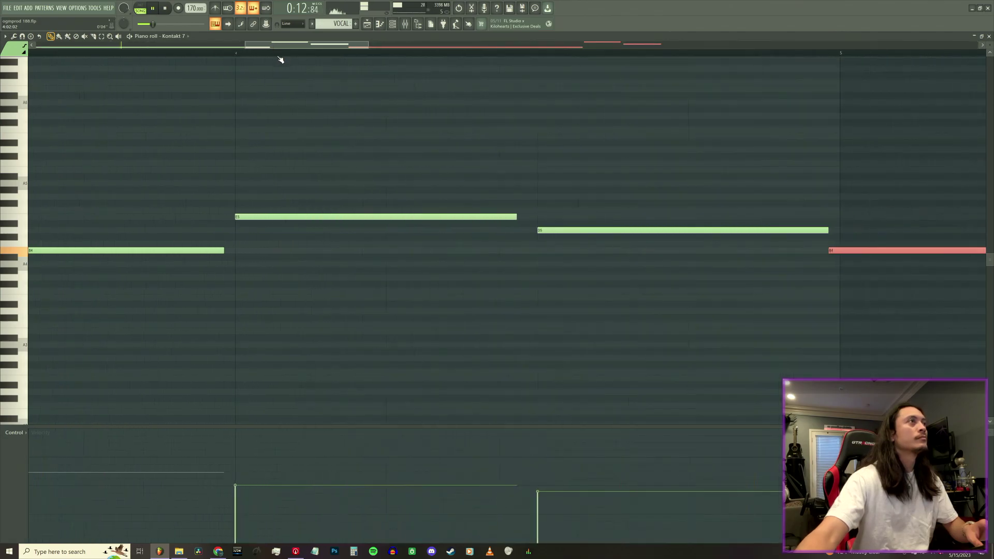
left_click(295, 27)
left_click(291, 52)
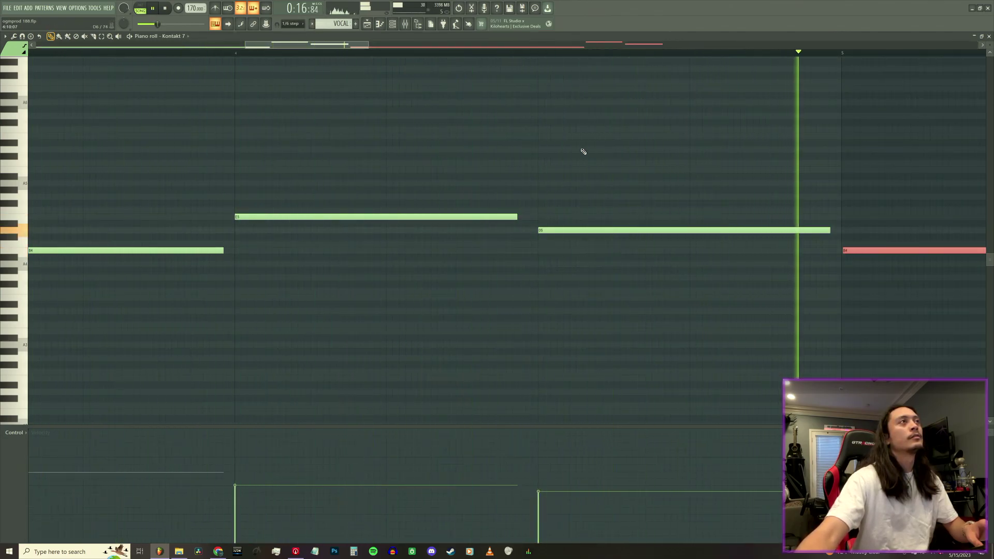
- Stop playback and delete the duplicated second phrase
left_click_drag(343, 46, 423, 52)
scroll(425, 54, "down", 2)
key("space")
key("Delete")
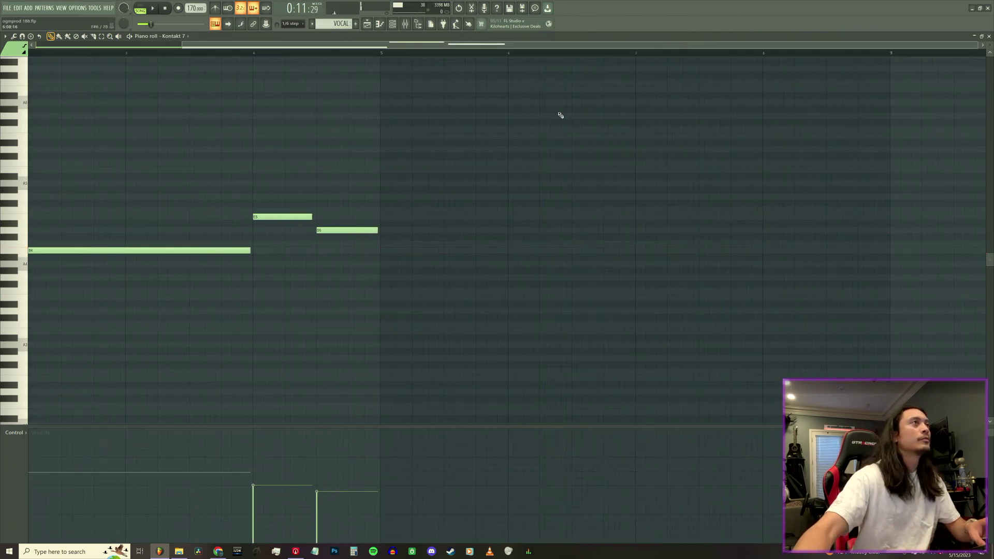
- Set snapping to Line, duplicate the three-note phrase so the copy starts at bar 5, and close the piano roll
left_click(290, 25)
left_click(291, 32)
left_click_drag(458, 335, 24, 118)
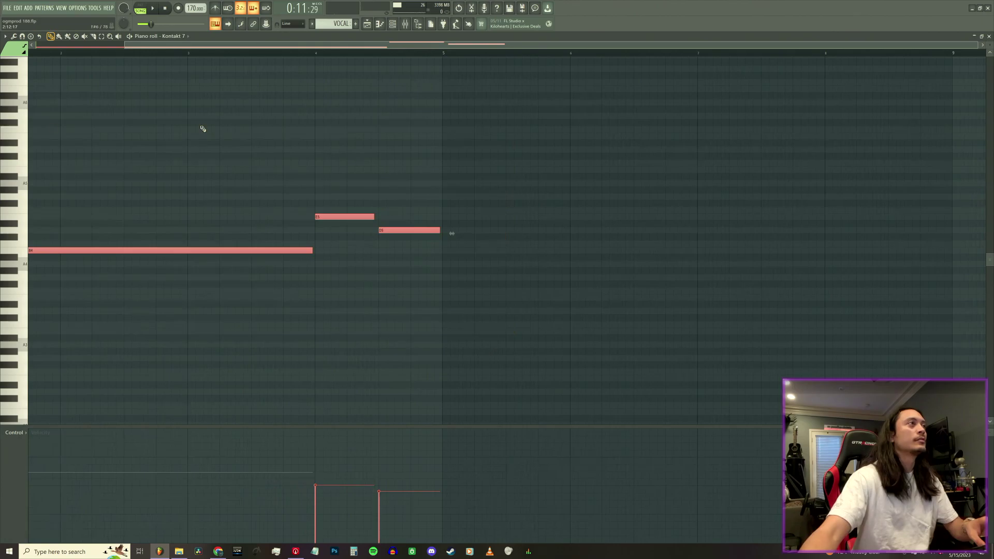
left_click_drag(298, 45, 219, 52)
scroll(275, 53, "down", 1)
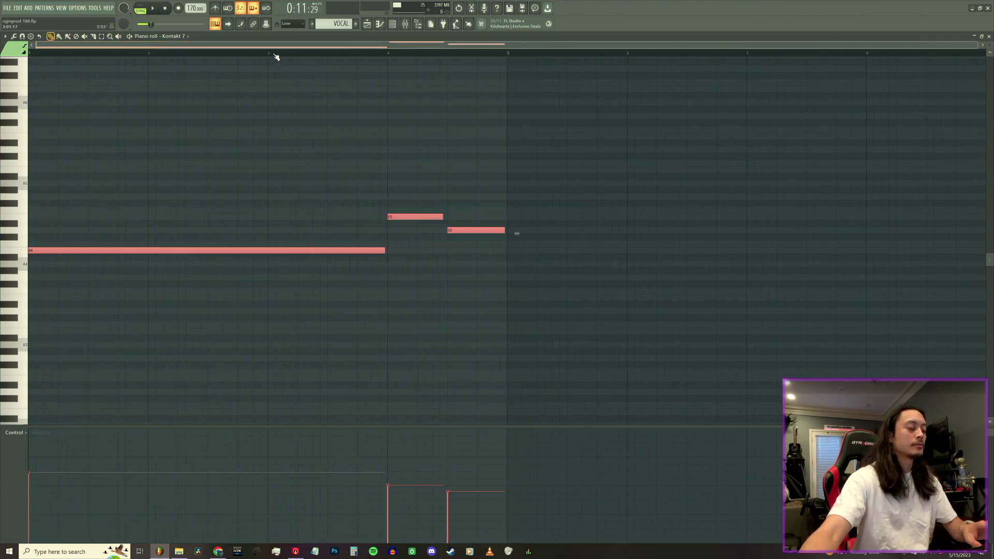
left_click(507, 51)
key("ctrl+b")
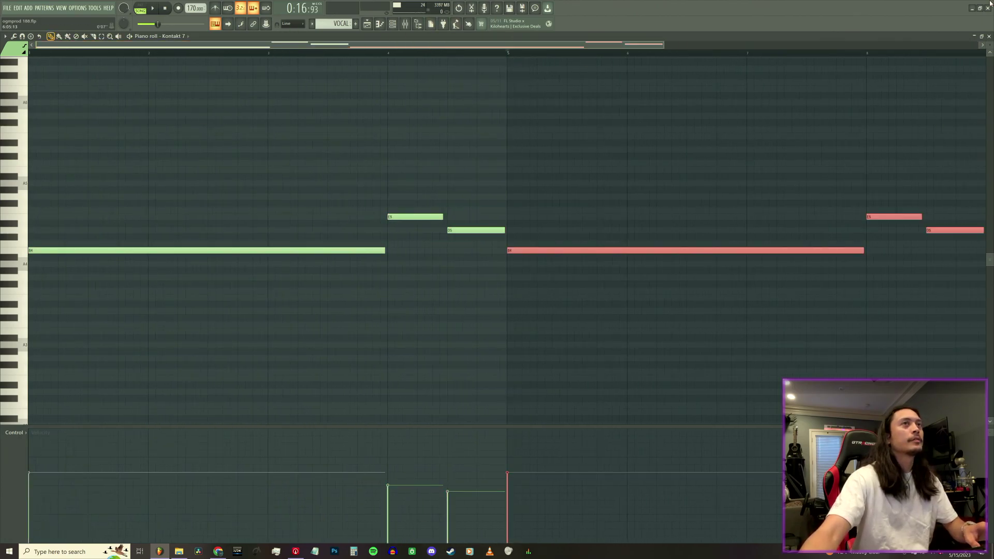
left_click(988, 36)
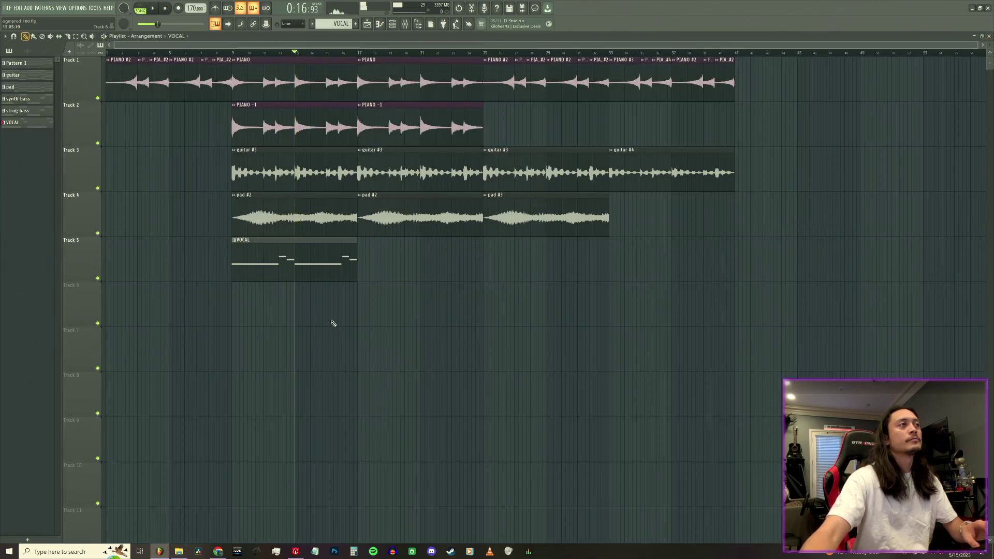
- Render the VOCAL pattern as an audio clip and play the arrangement
right_click(17, 124)
left_click(79, 252)
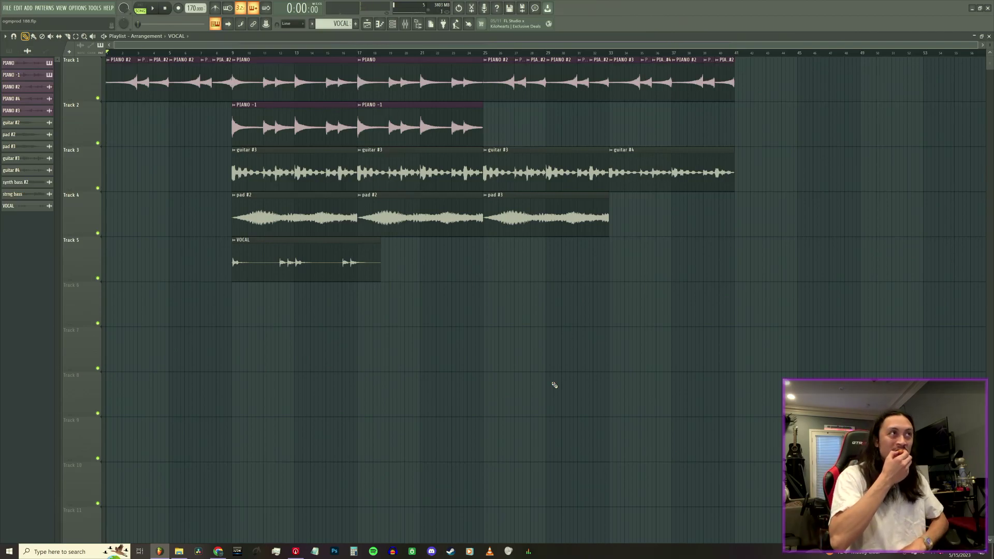
key("space")
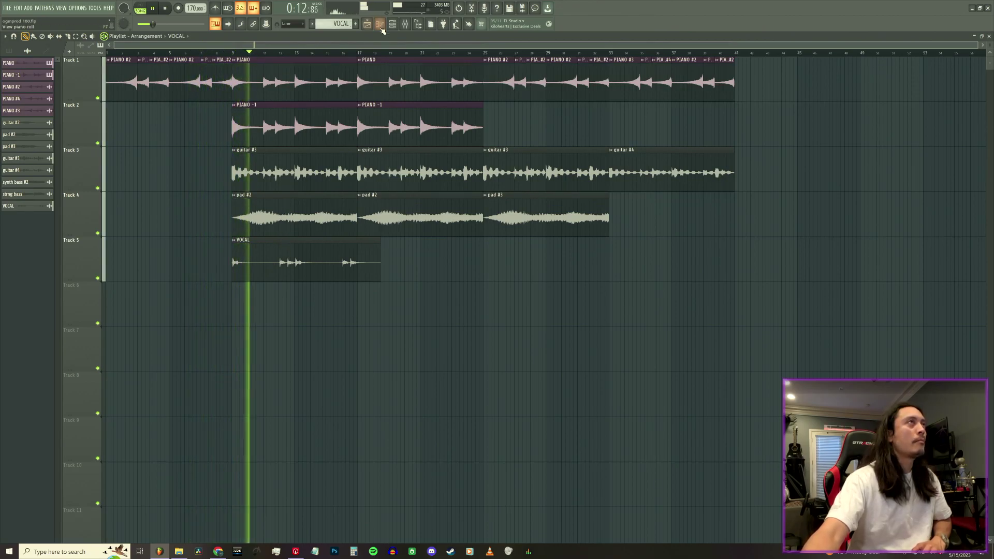
- Replace the VOCAL audio clip on Track 5 with the VOCAL pattern at bar 9 and inspect its notes in the piano roll
right_click(282, 245)
left_click(165, 9)
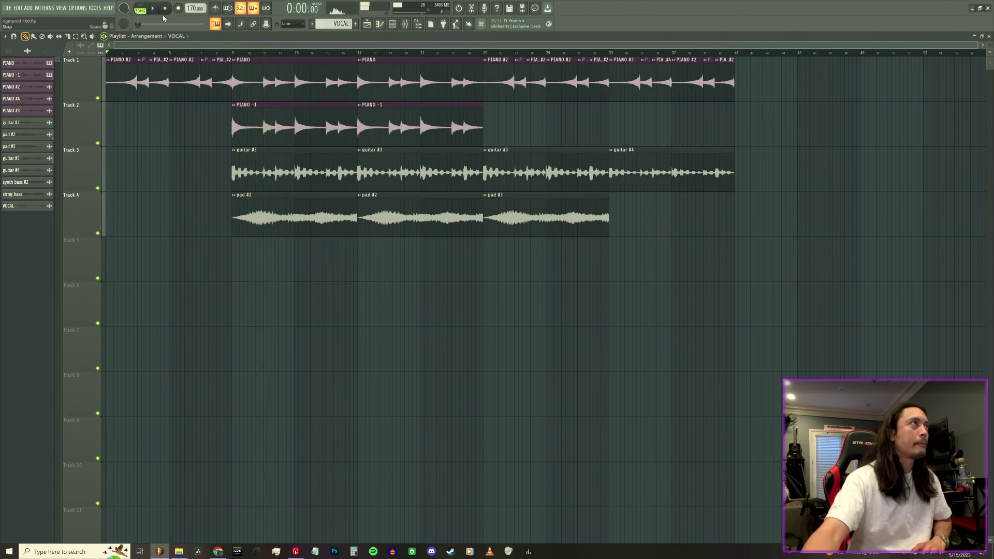
left_click(10, 52)
left_click_drag(250, 260, 230, 260)
double_click(263, 260)
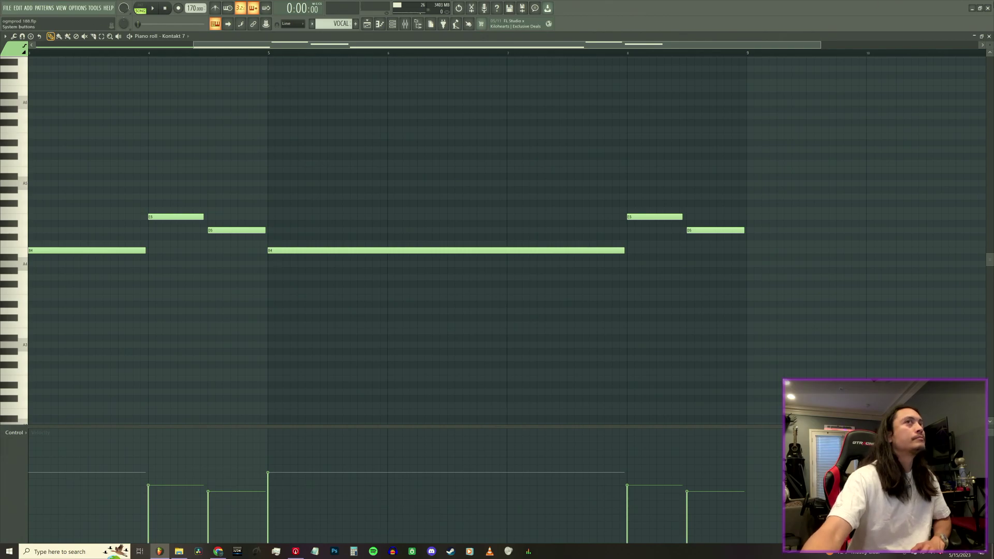
left_click(989, 37)
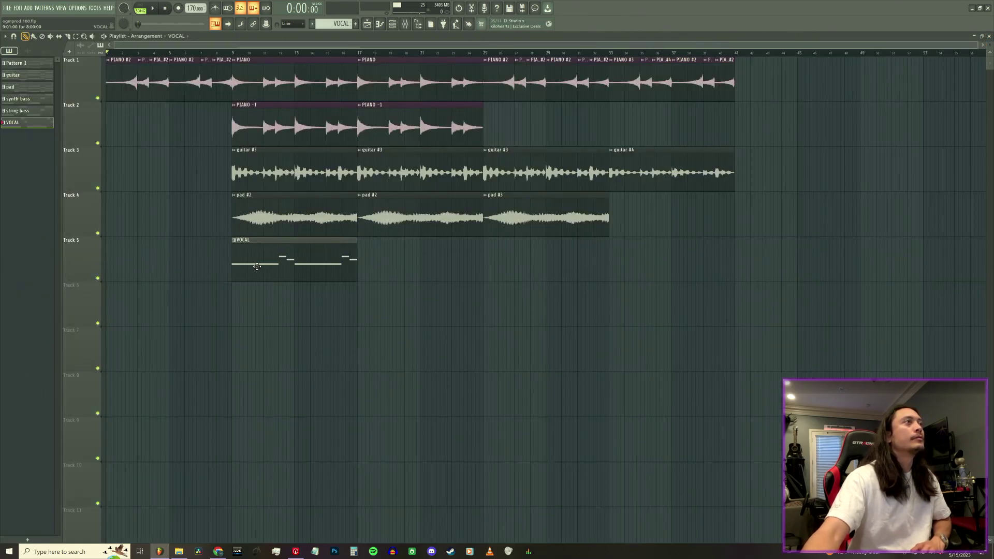
double_click(257, 267)
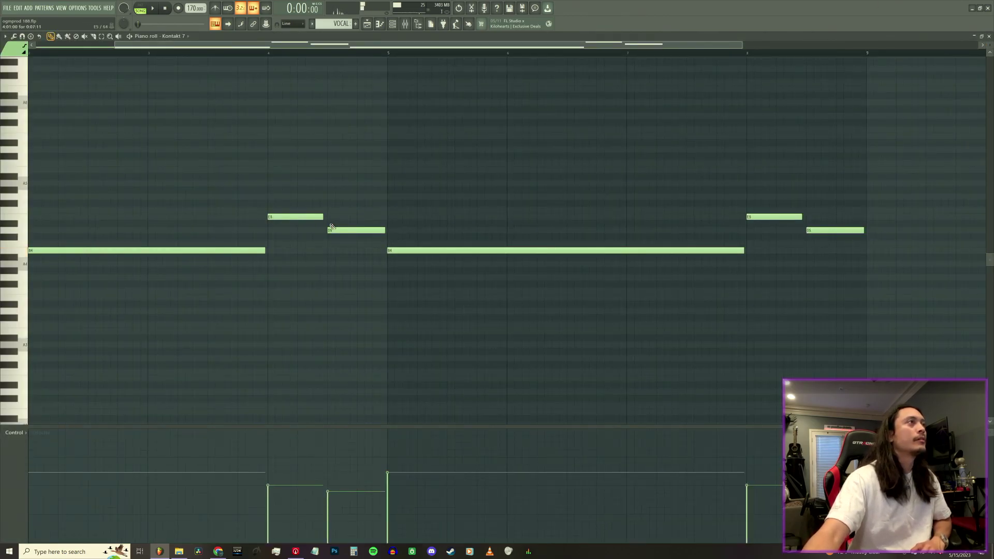
left_click(989, 36)
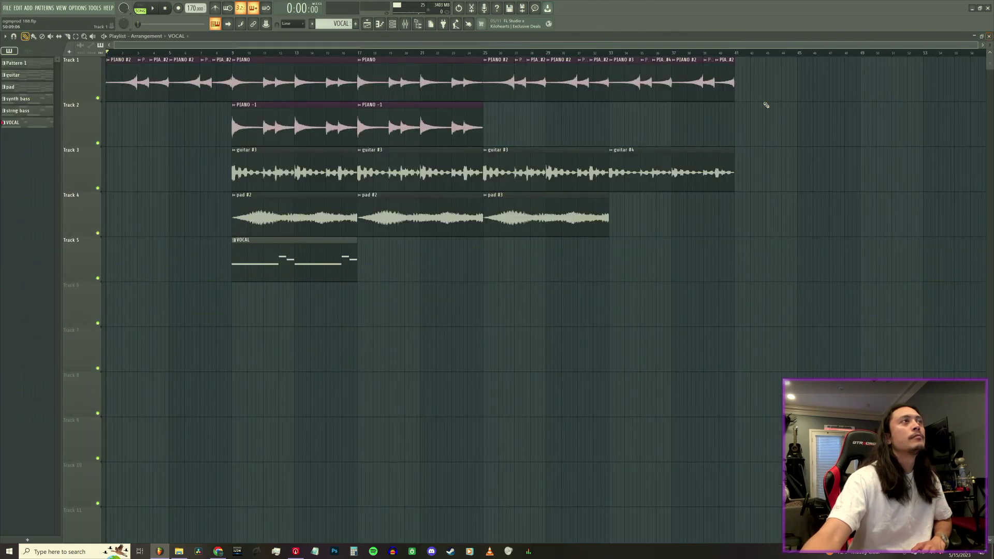
- Remove the VOCAL pattern from Track 5 and place the rendered VOCAL audio clip at bar 9 instead
right_click(247, 257)
left_click(27, 51)
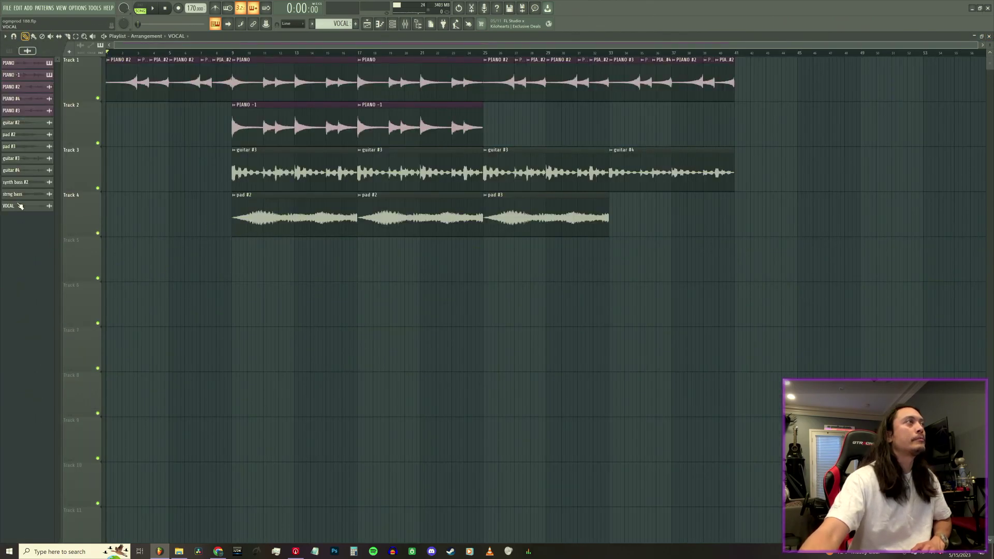
mouse_move(244, 254)
left_mouse_down()
mouse_move(273, 255)
mouse_move(263, 253)
left_mouse_up()
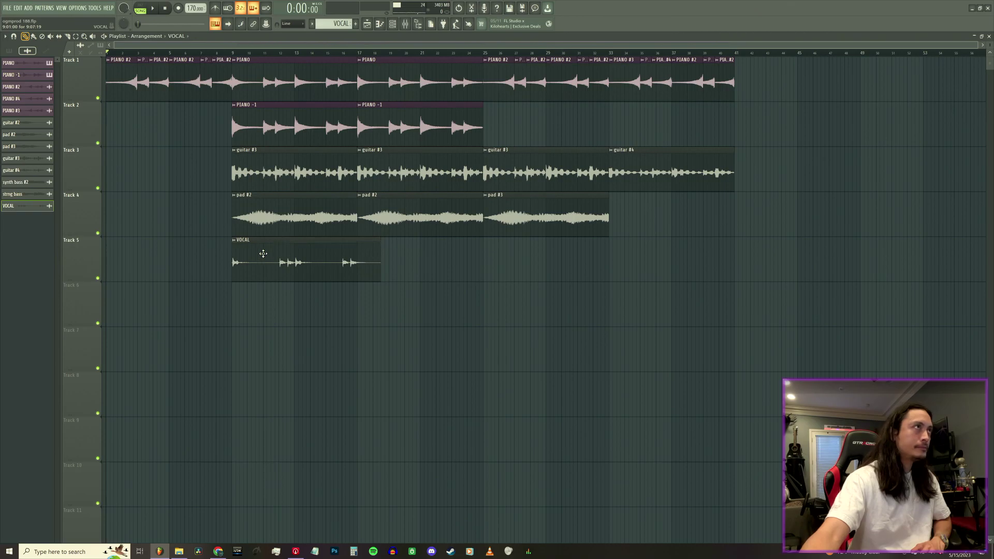
- While playing from bar 9, trim the VOCAL audio clip to end at bar 17 and place a copy directly after it on Track 5
left_click(154, 9)
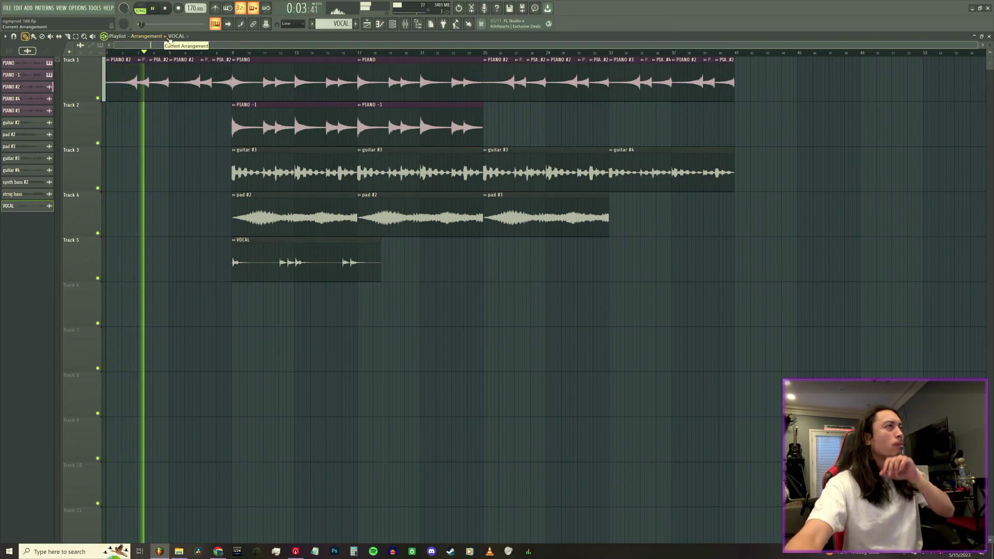
left_click(233, 54)
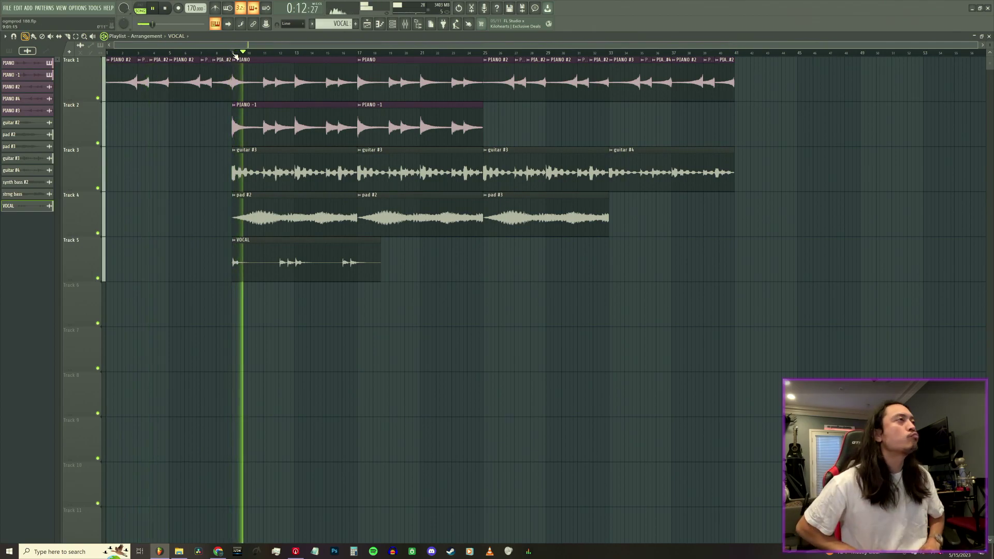
left_click(68, 37)
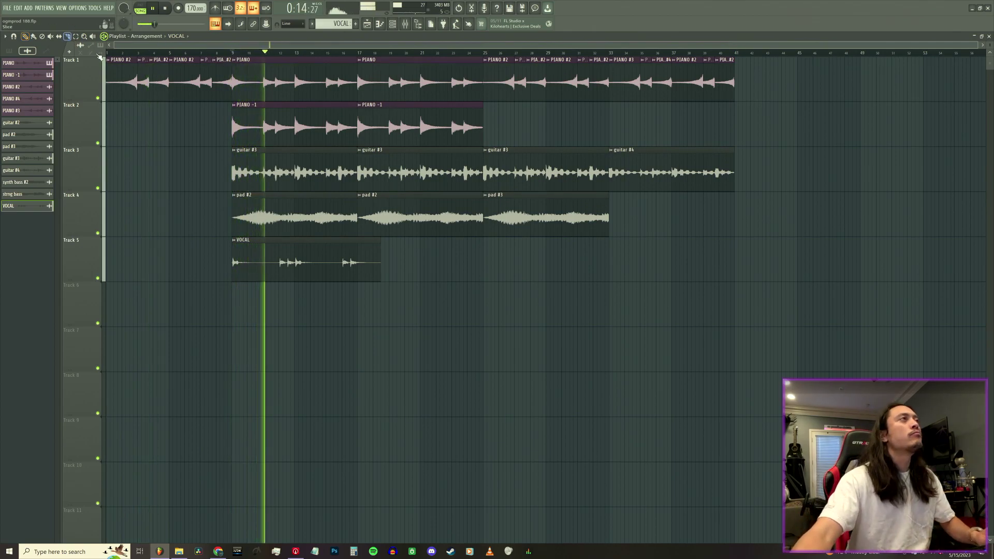
left_click(358, 261)
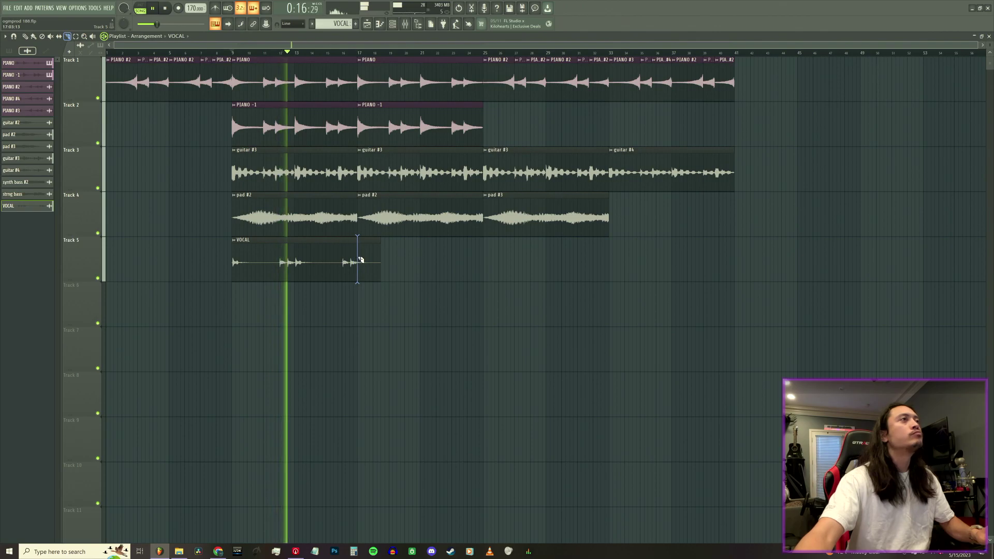
left_click(25, 37)
right_click(372, 257)
left_click(367, 257)
left_click_drag(367, 257, 358, 258)
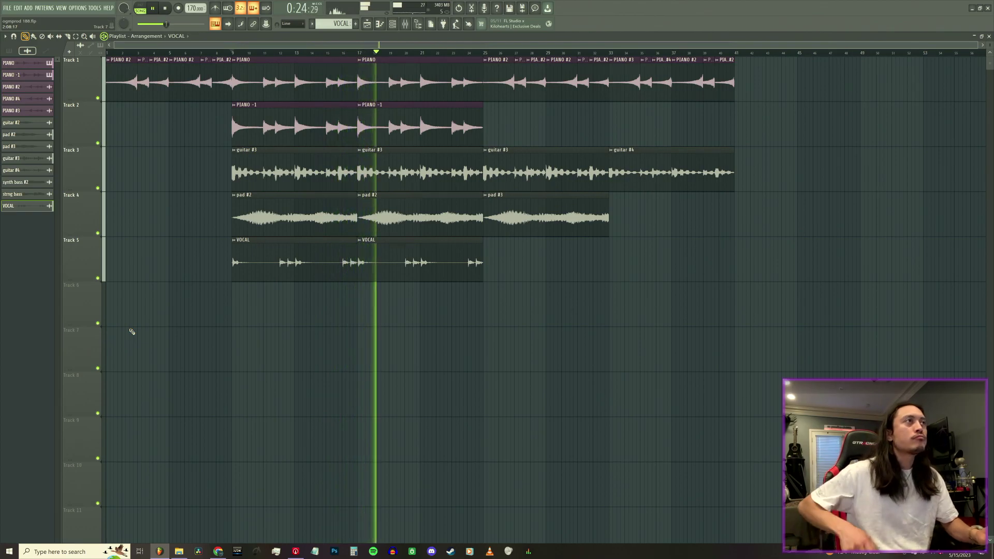
- Route the VOCAL audio clip to mixer track 10, the saw lead track, and play it back from bar 9
key("F9")
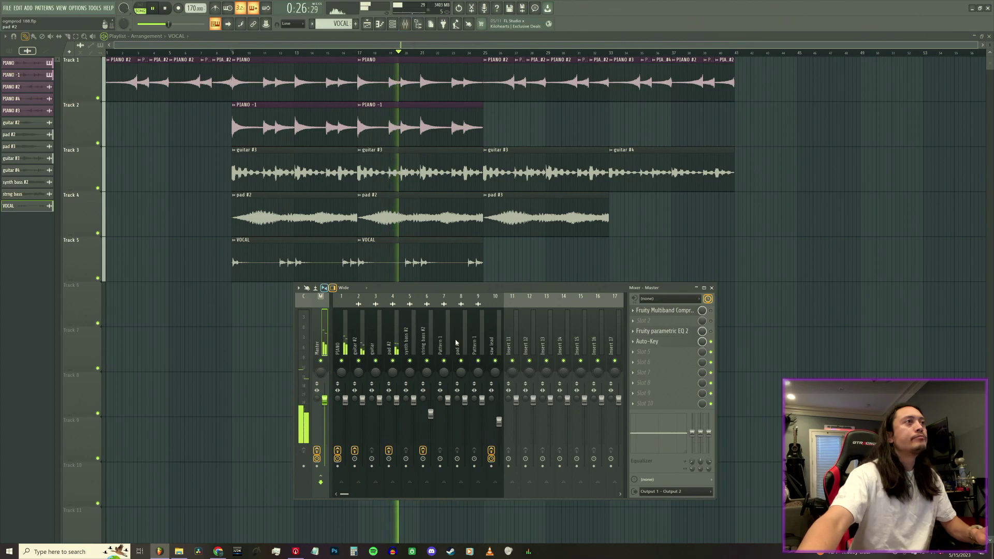
left_click(494, 352)
key("space")
double_click(317, 239)
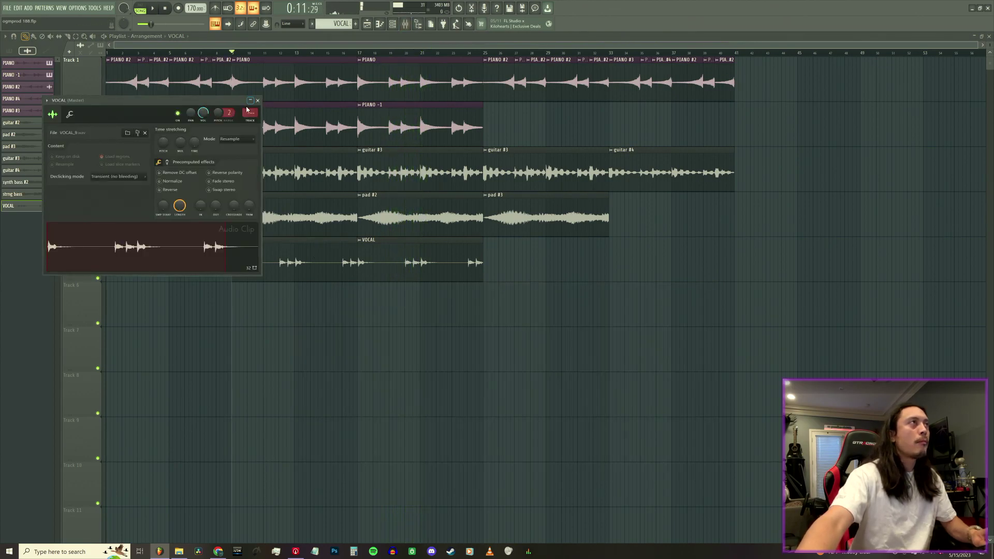
left_click_drag(246, 107, 249, 103)
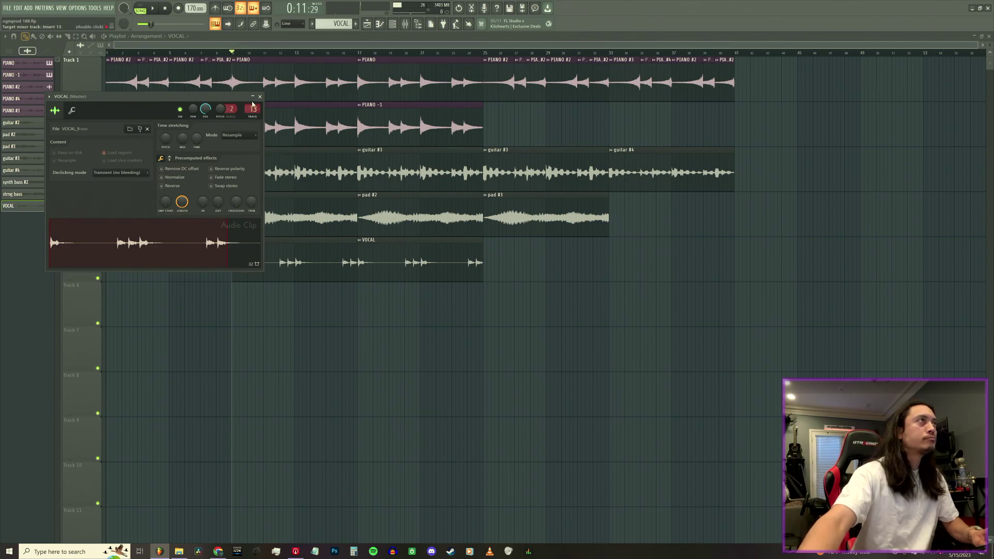
key("space")
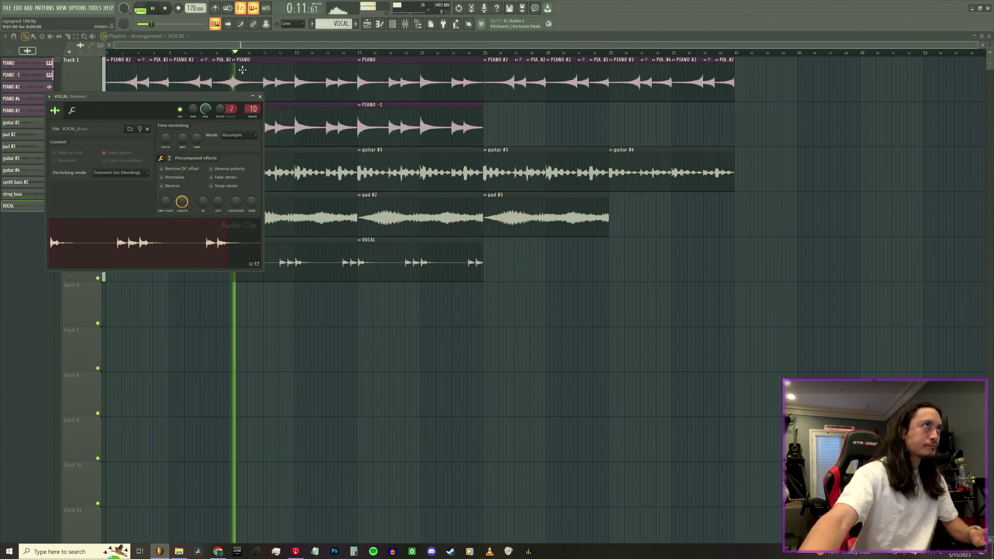
left_click_drag(222, 97, 238, 224)
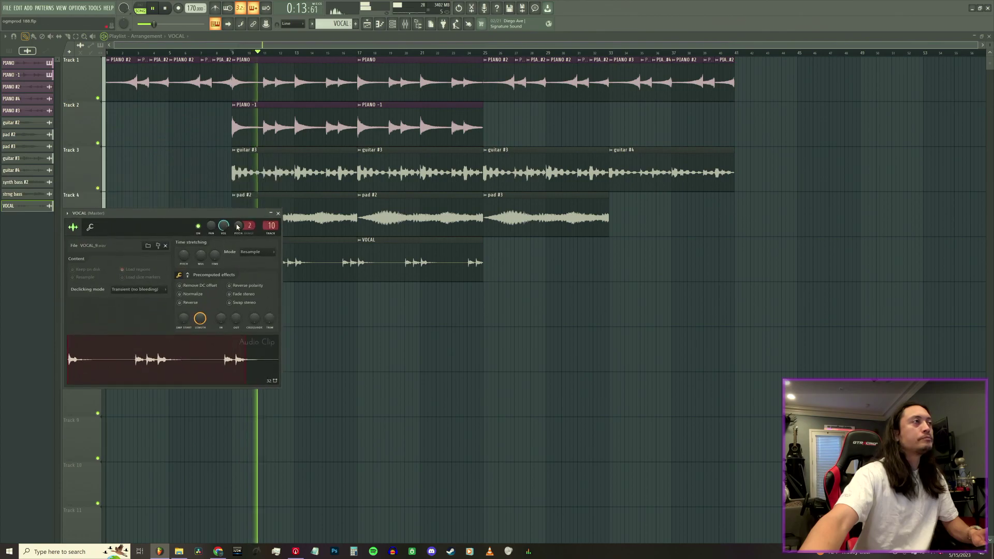
left_click(280, 217)
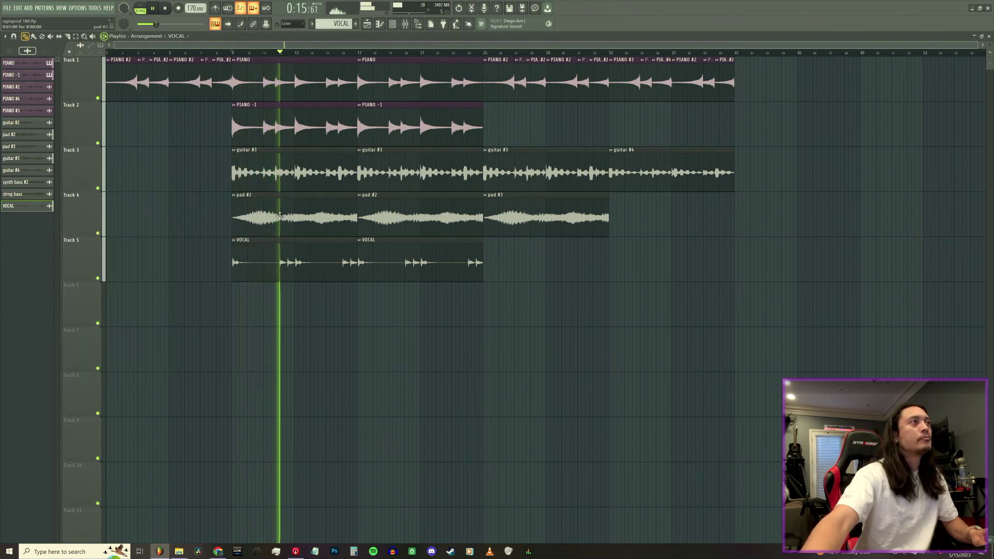
- Bypass the SSL Native Bus Compressor on the saw lead mixer track while the arrangement plays
left_click(405, 26)
key("space")
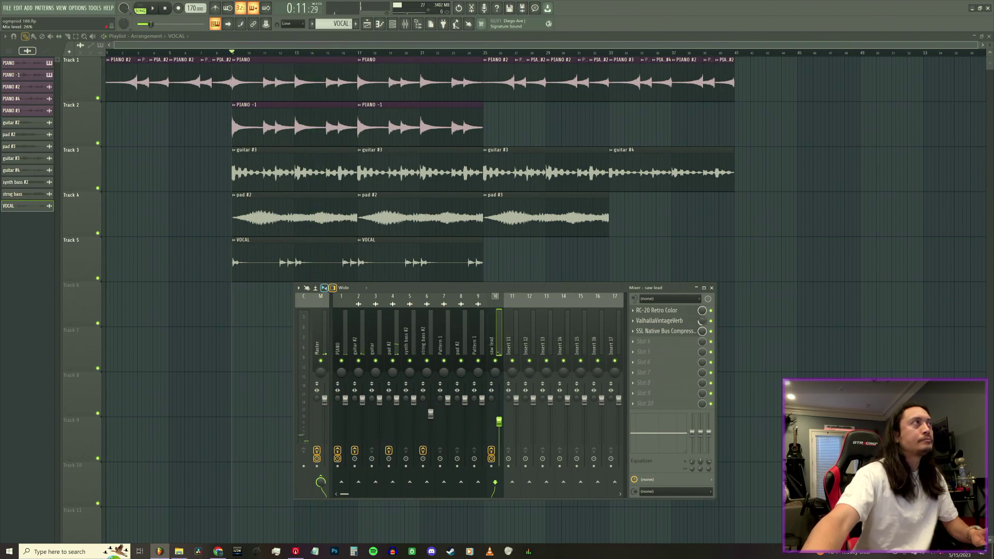
key("space")
left_click(711, 331)
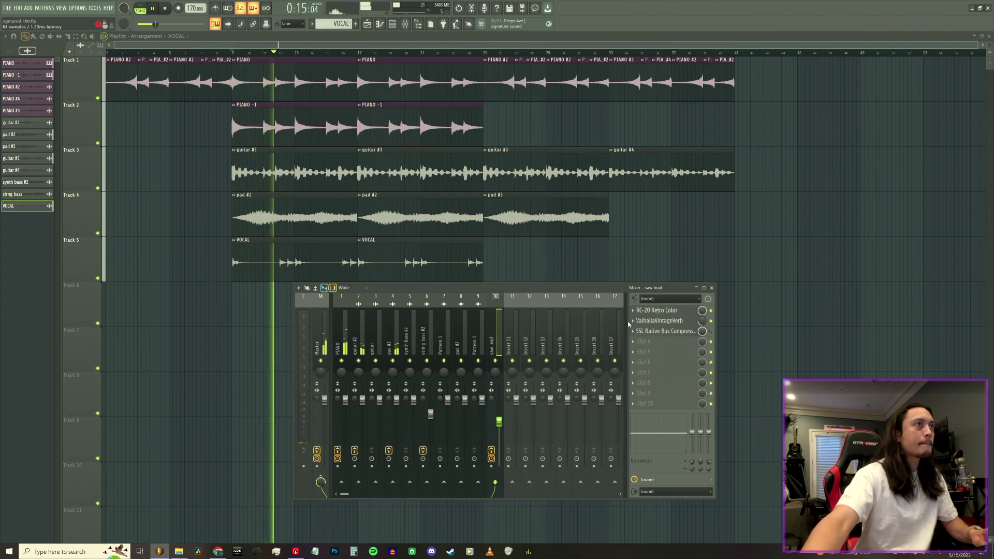
- Reset the saw lead mixer track's volume, restart playback from bar 9 and raise the ValhallaVintageVerb mix level
right_click(497, 424)
left_click(508, 427)
key("space")
key("space")
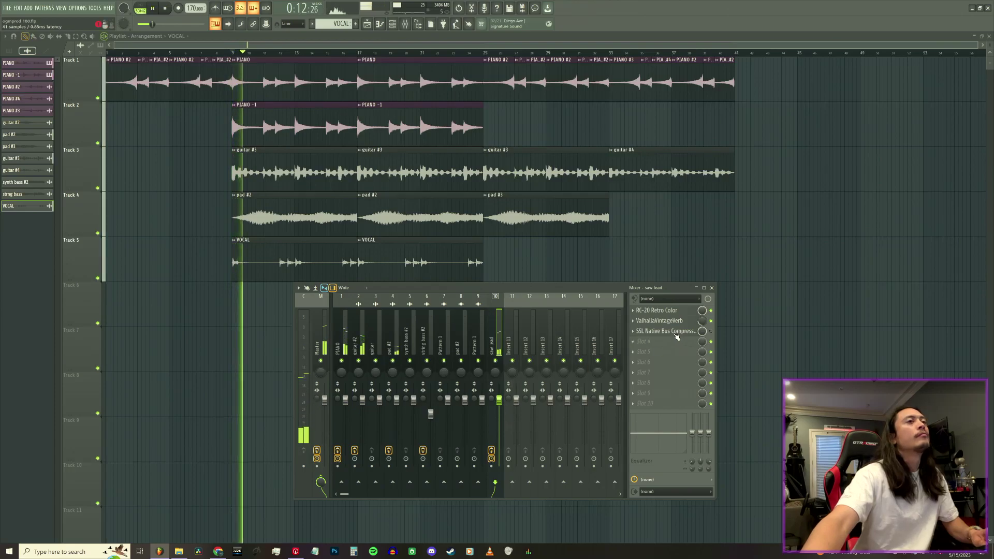
scroll(702, 321, "up", 5)
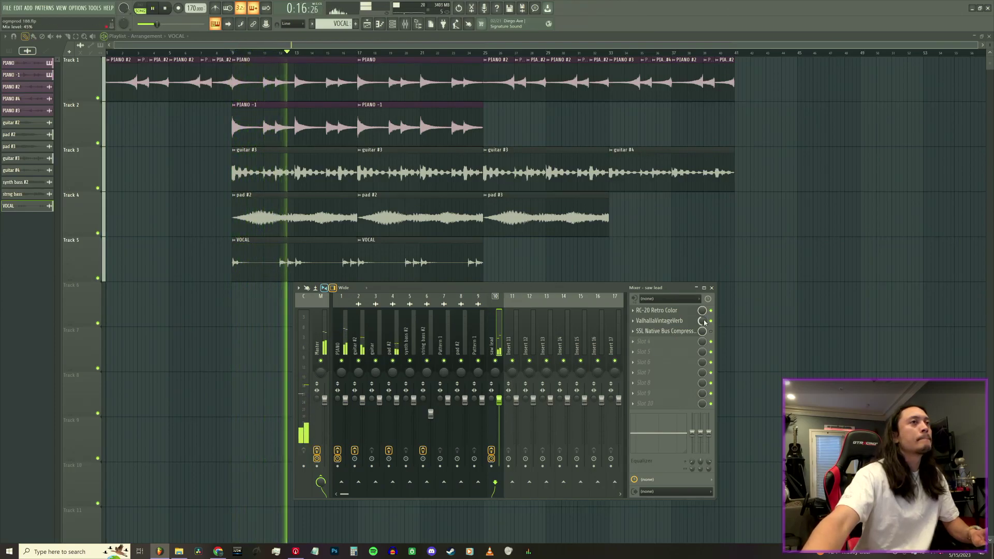
scroll(703, 321, "up", 1)
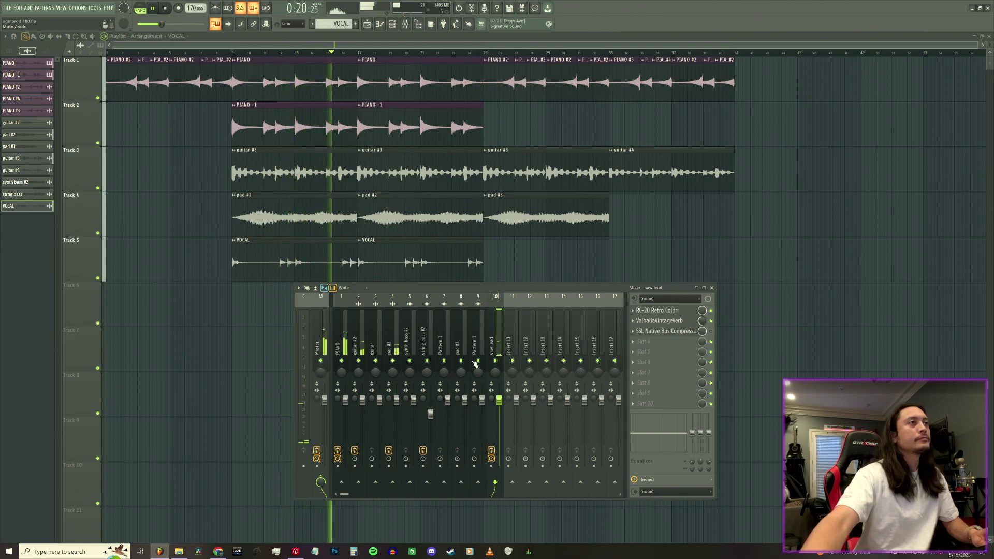
- Lower the saw lead track's volume slightly and cut its low and high EQ bands on the mixer track
left_click_drag(499, 402, 500, 405)
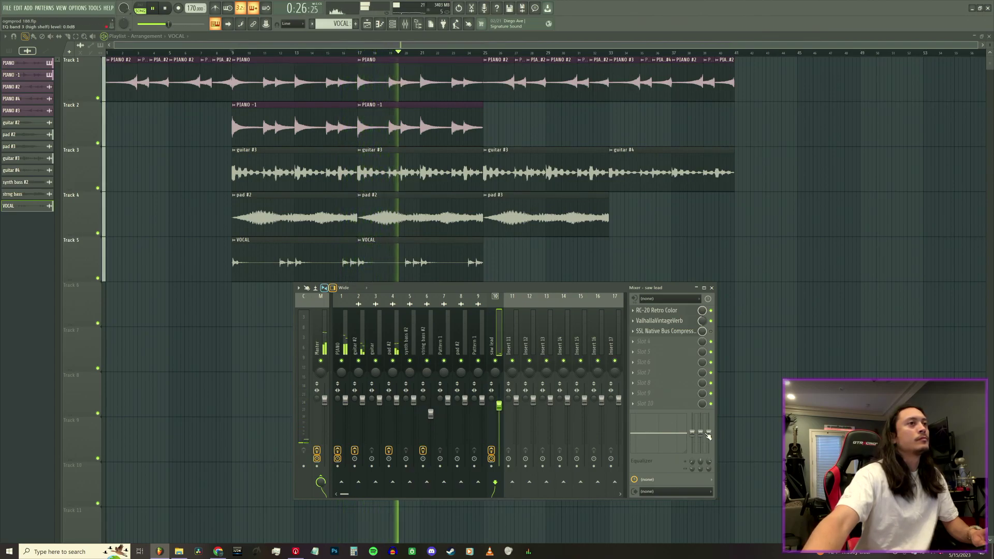
left_click_drag(709, 449, 709, 453)
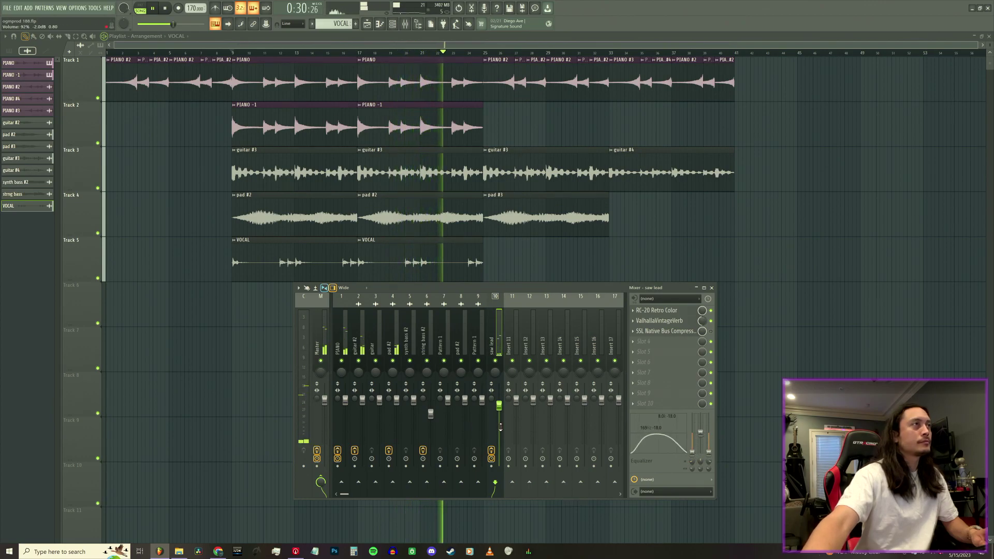
- Close the mixer and place another VOCAL audio clip on Track 5 at bar 33
key("F9")
left_click(615, 258)
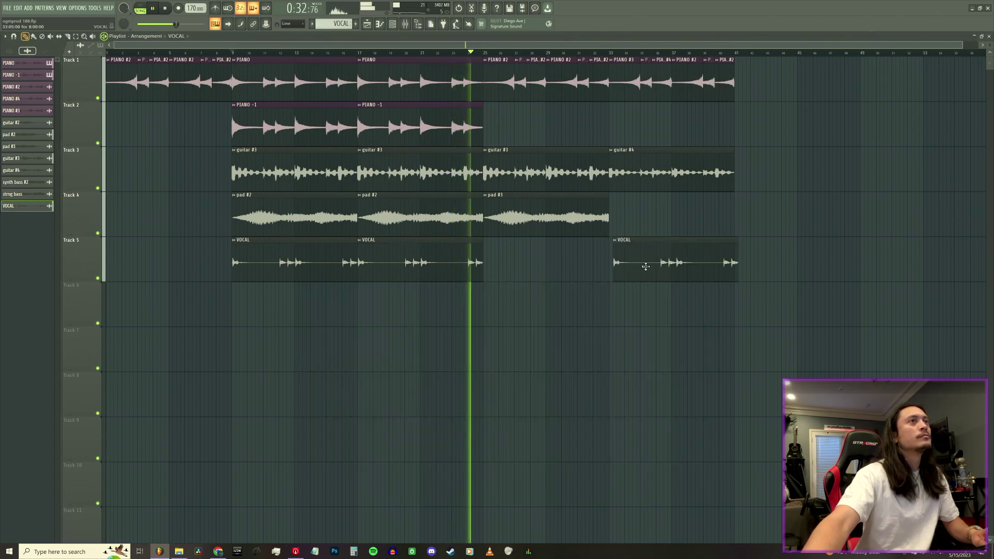
- Create a new pattern named "lead" and place it on Track 6 at bar 9
left_click(355, 23)
type("lead")
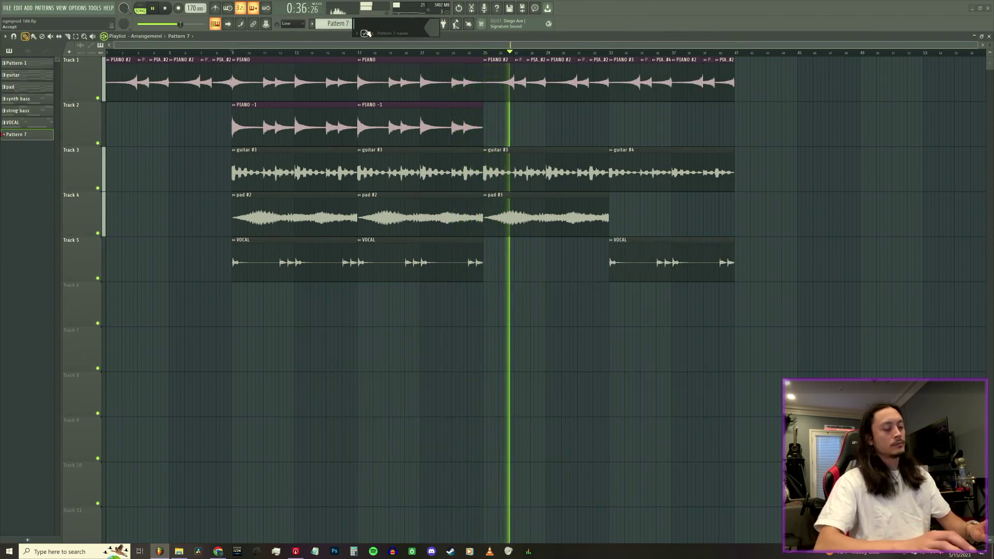
key("Return")
left_click(232, 294)
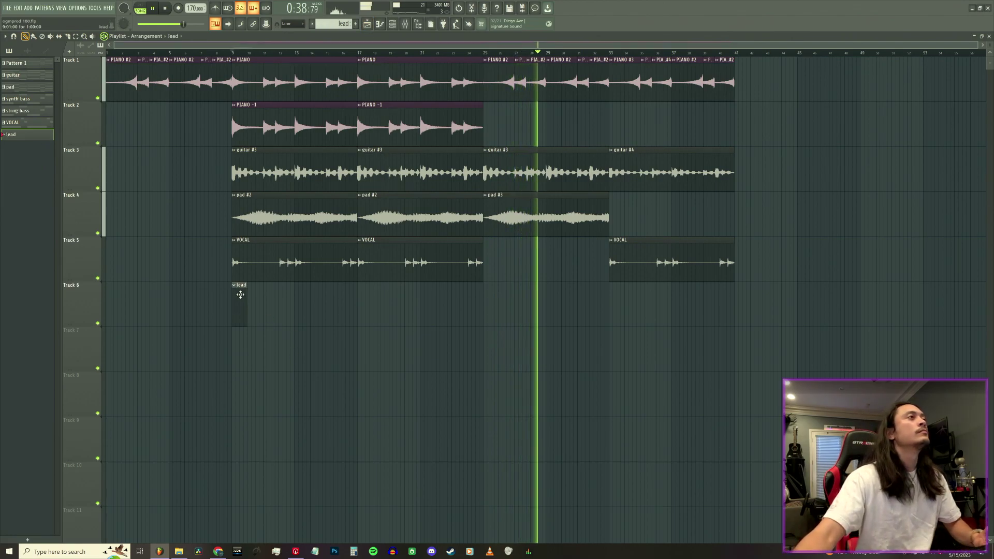
left_click(392, 24)
left_click(392, 24)
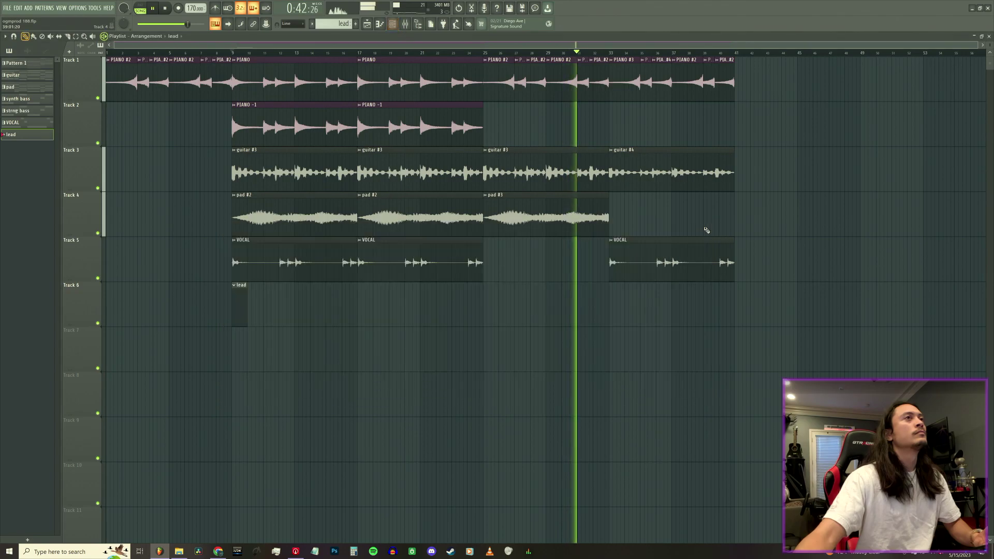
- Make the VOCAL clip at bar 33 unique and lower the pitch in its time stretching settings
right_click(609, 244)
left_click(643, 291)
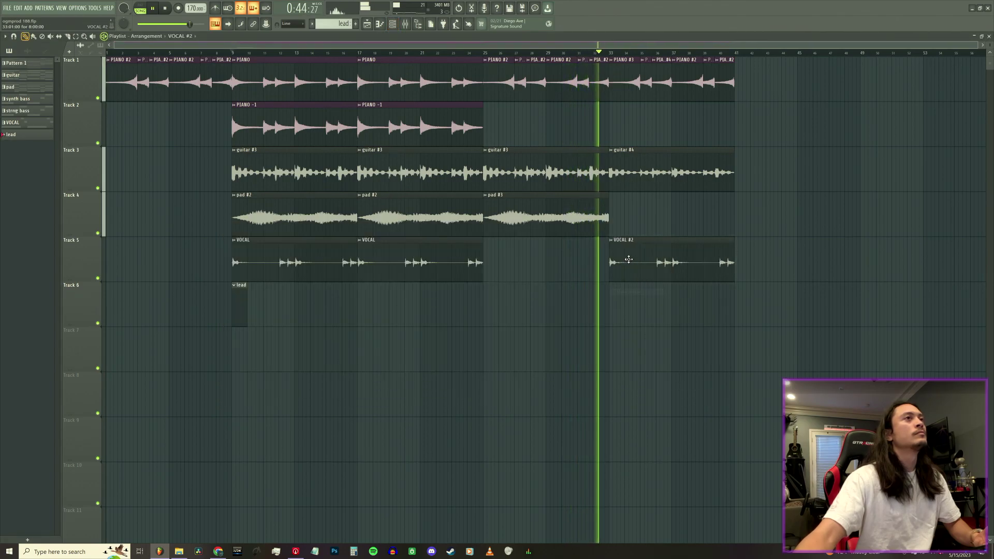
double_click(628, 259)
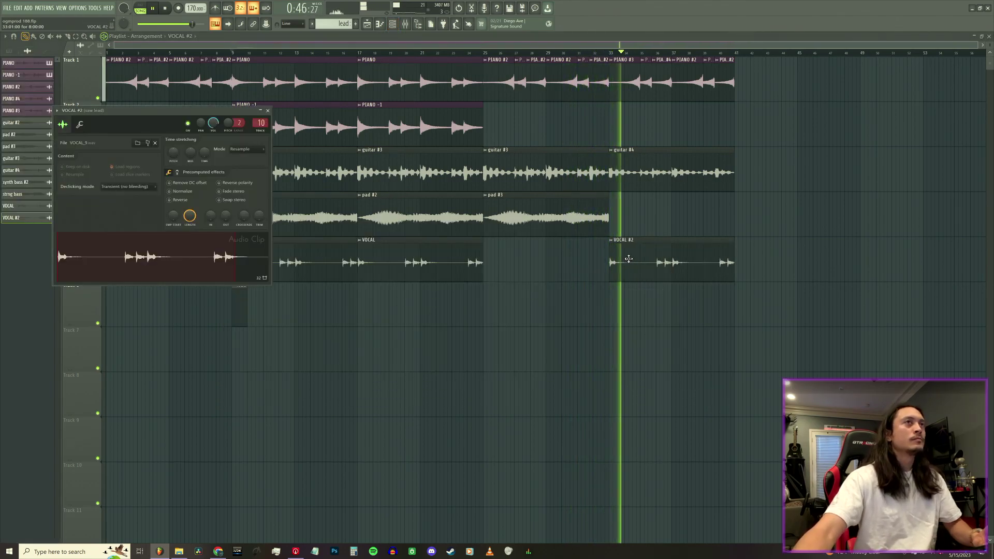
key("Escape")
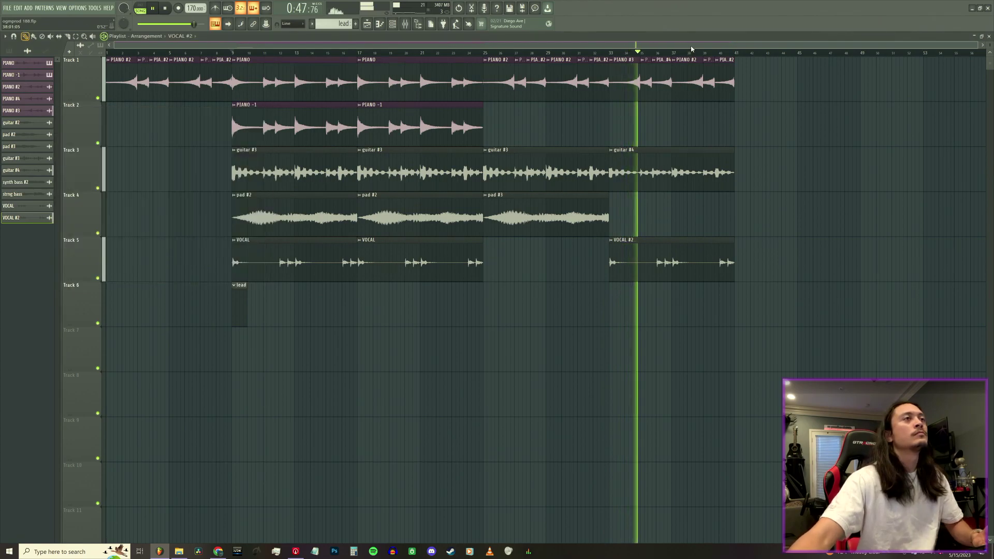
double_click(612, 256)
left_click_drag(173, 153, 174, 182)
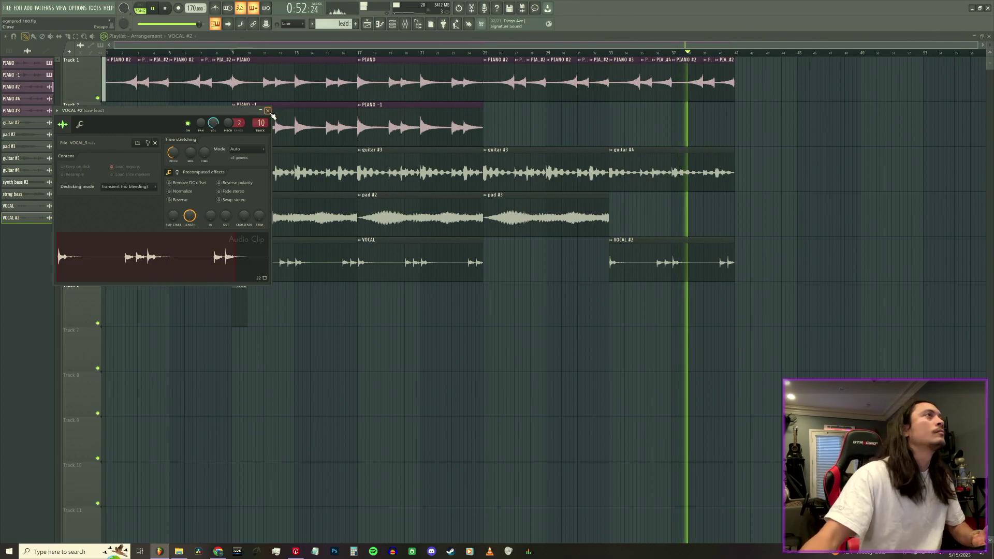
left_click(267, 110)
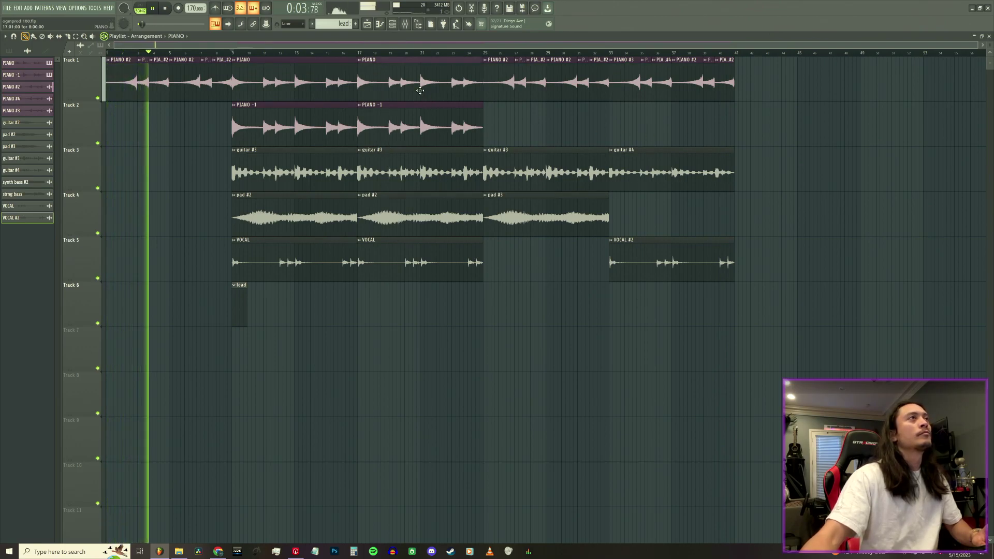
- Place a PIANO clip on Track 1 at bar 41 and a copy of VOCAL #2 on Track 5 at the same bar
left_click(755, 80)
left_click(724, 53)
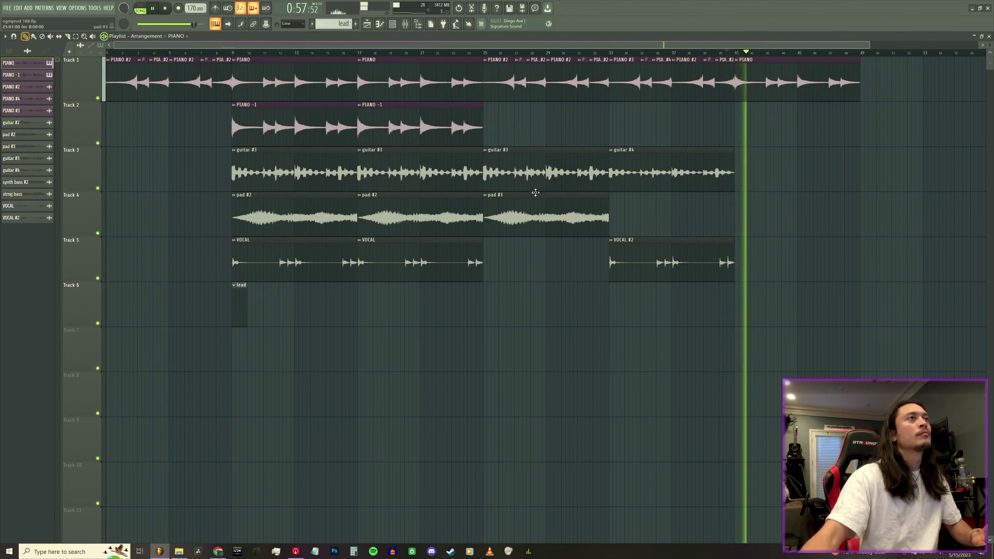
left_click(642, 249)
left_click(736, 259)
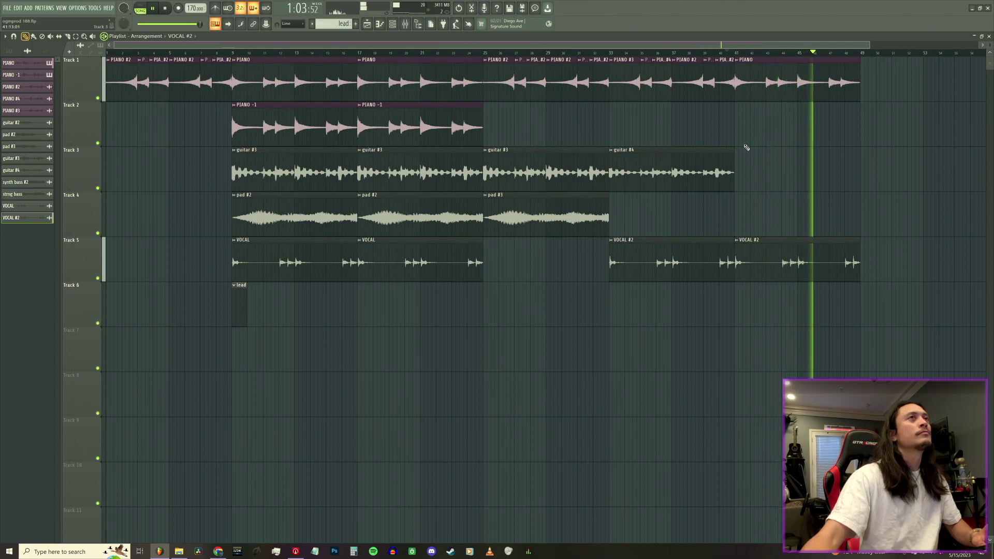
- Place a PIANO -1 clip on Track 2 at bar 41 and delete the PIANO clip at that bar on Track 1
left_click(735, 124)
left_click(726, 52)
right_click(743, 73)
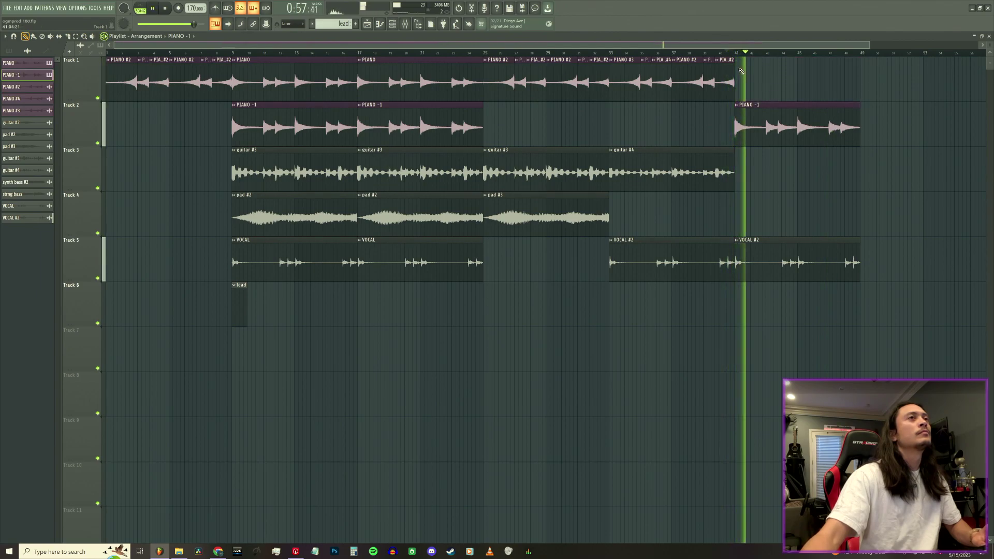
- Place a guitar #3 clip on Track 3 at bar 41, audition the section and stop playback
left_click(717, 167)
left_click(740, 171)
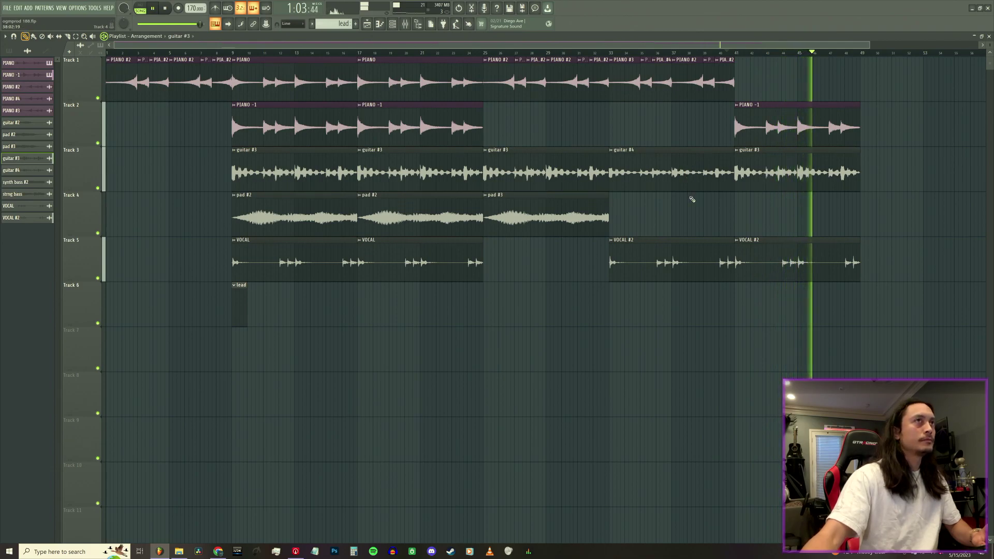
key("space")
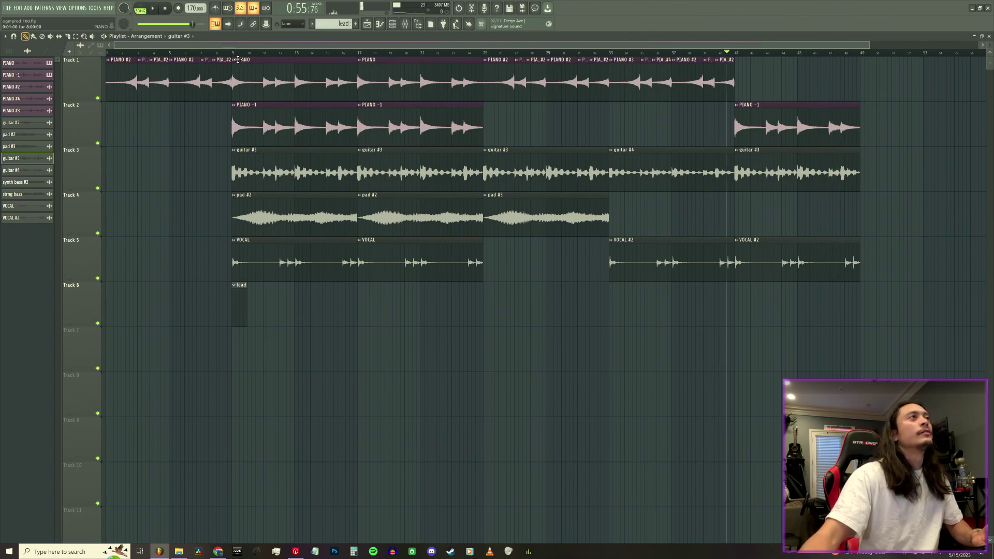
- Move the playhead back to bar 9 and save the project
left_click(238, 60)
left_click(231, 48)
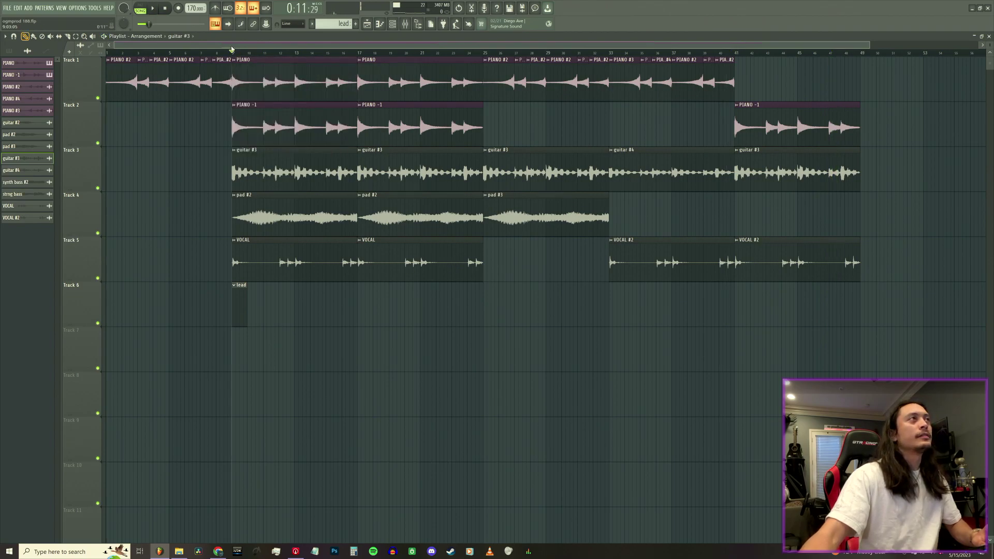
key("ctrl+s")
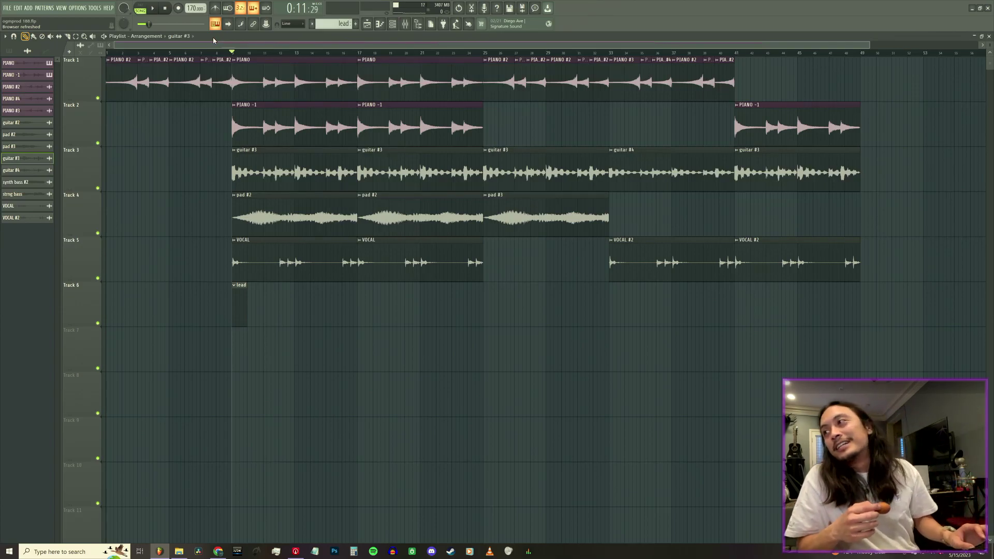
- While playing from bar 9, show all channels in the channel rack and look at the Kontakt 7 instrument
key("space")
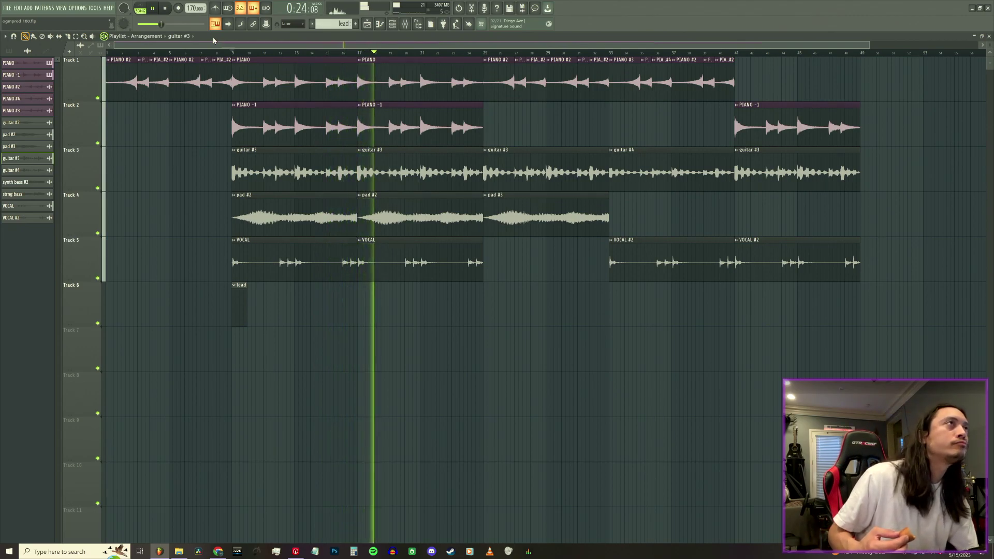
key("F5")
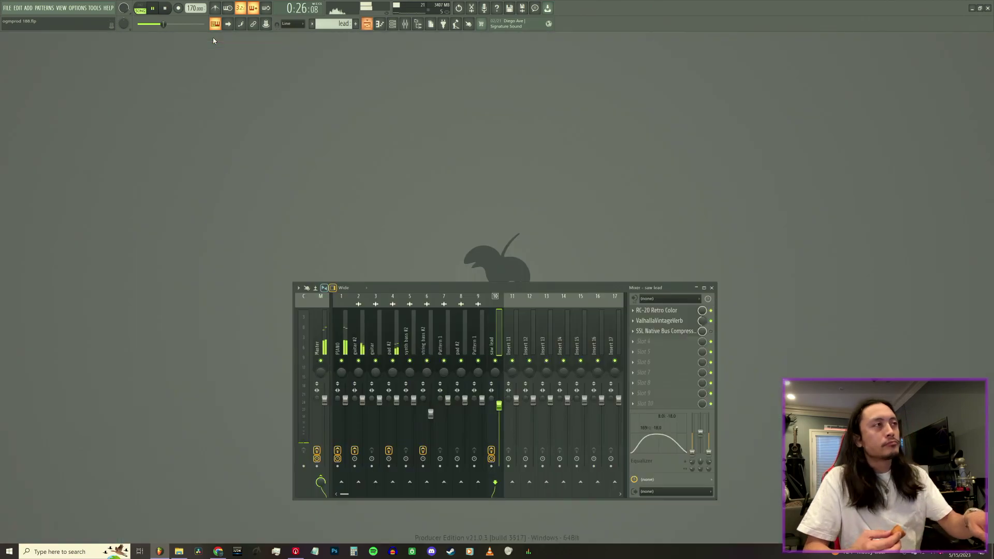
key("F5")
key("F6")
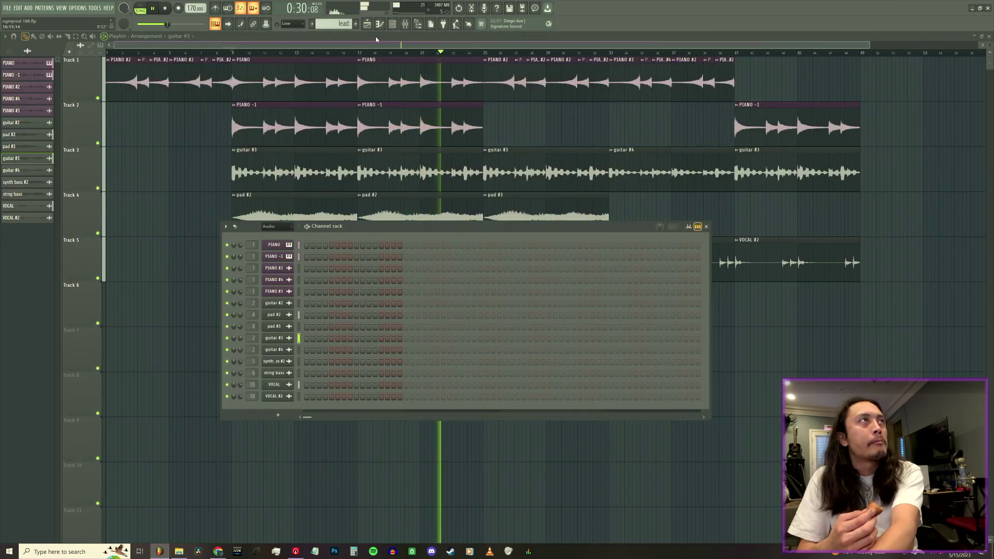
left_click(285, 229)
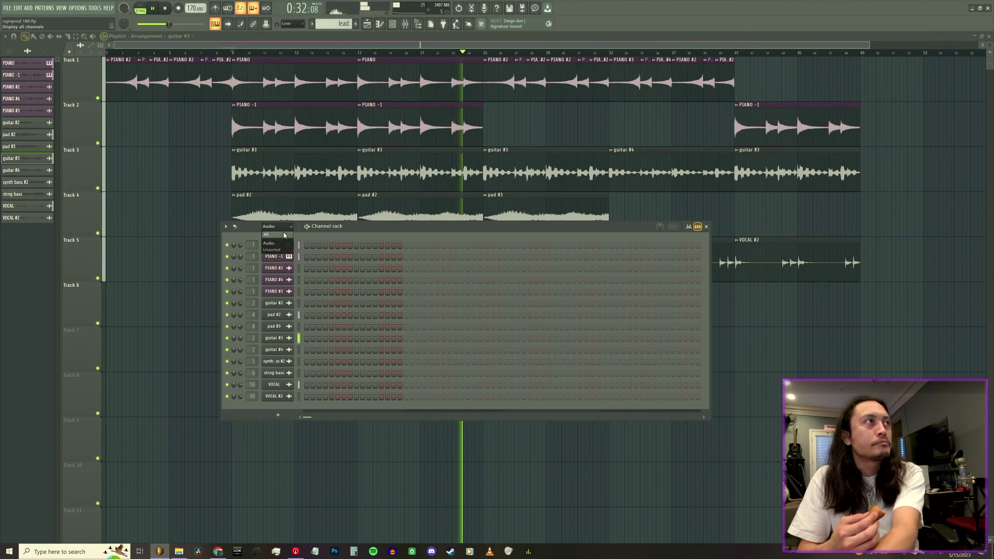
left_click(283, 234)
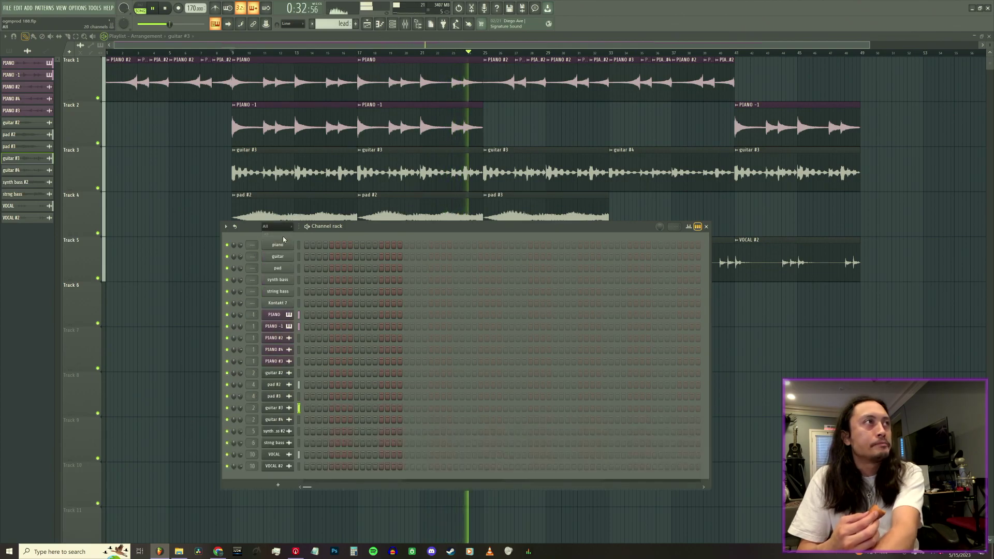
left_click(290, 303)
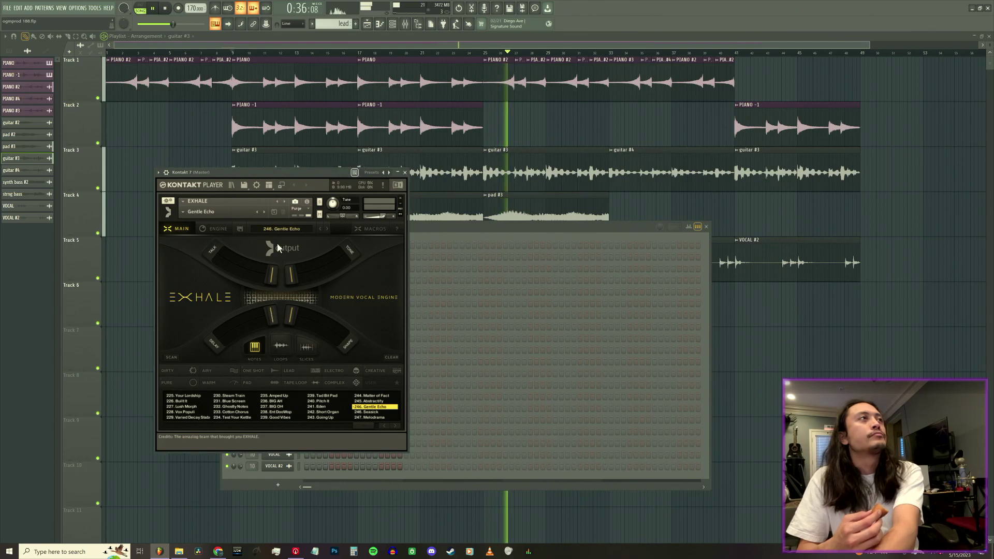
left_click(405, 172)
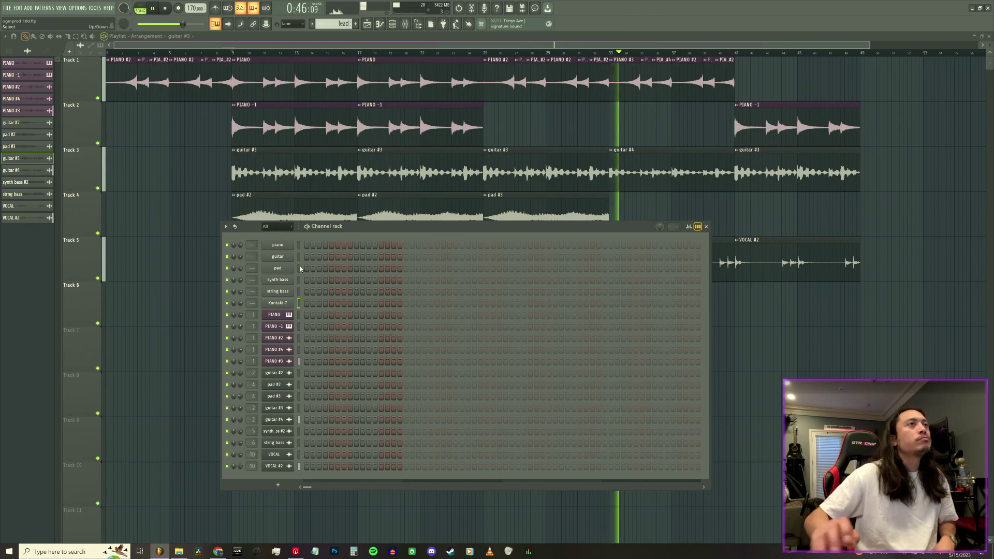
- Add Serum_x64 as a new channel in the channel rack and close its plugin window
left_click(28, 8)
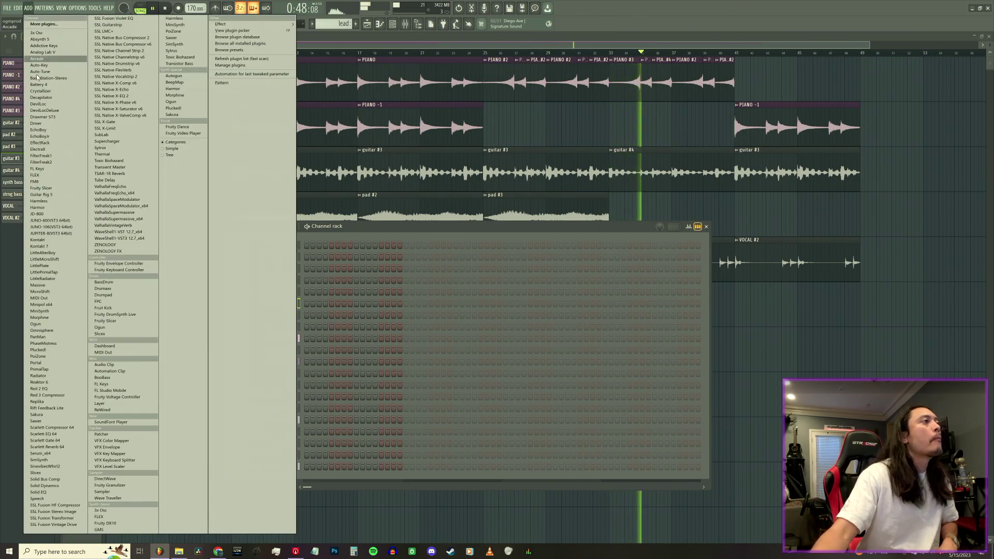
left_click(64, 453)
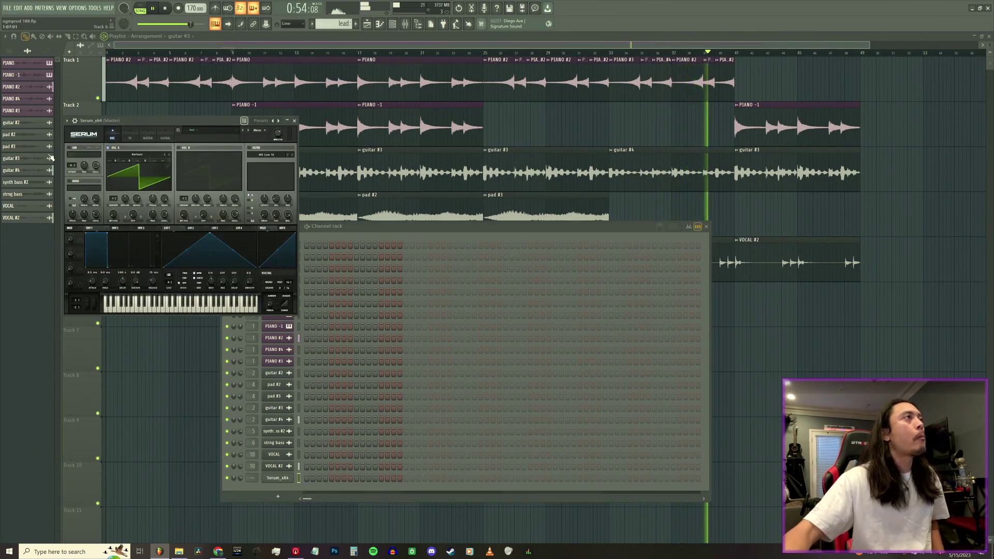
left_click(295, 121)
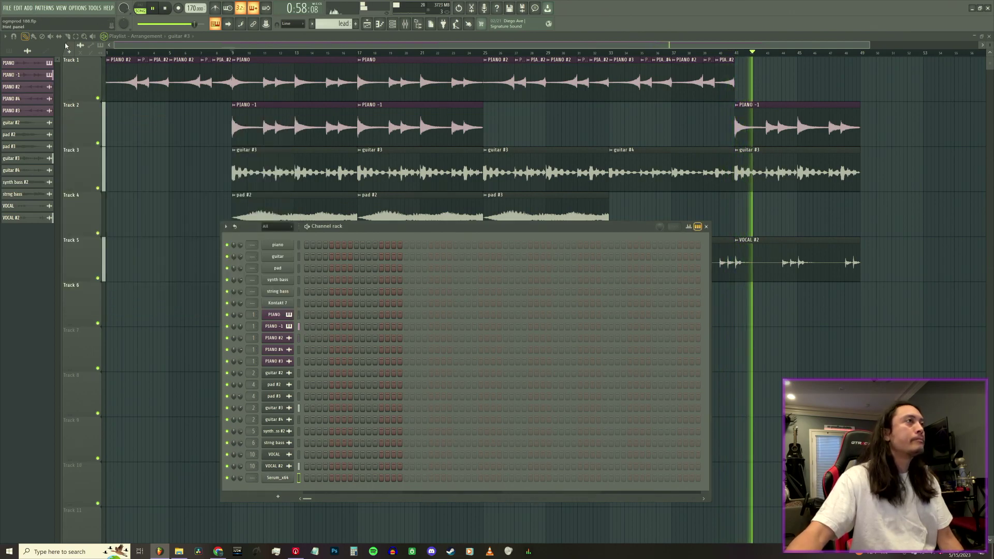
- Unload the EXHALE instrument from Kontakt 7 and search its library browser for "sens"
left_click(278, 303)
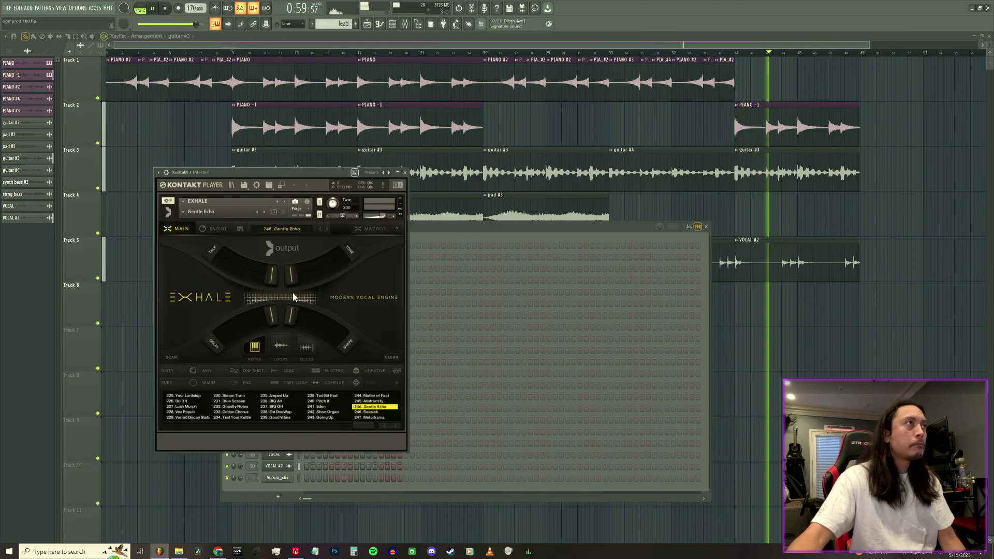
left_click(399, 200)
left_click(231, 184)
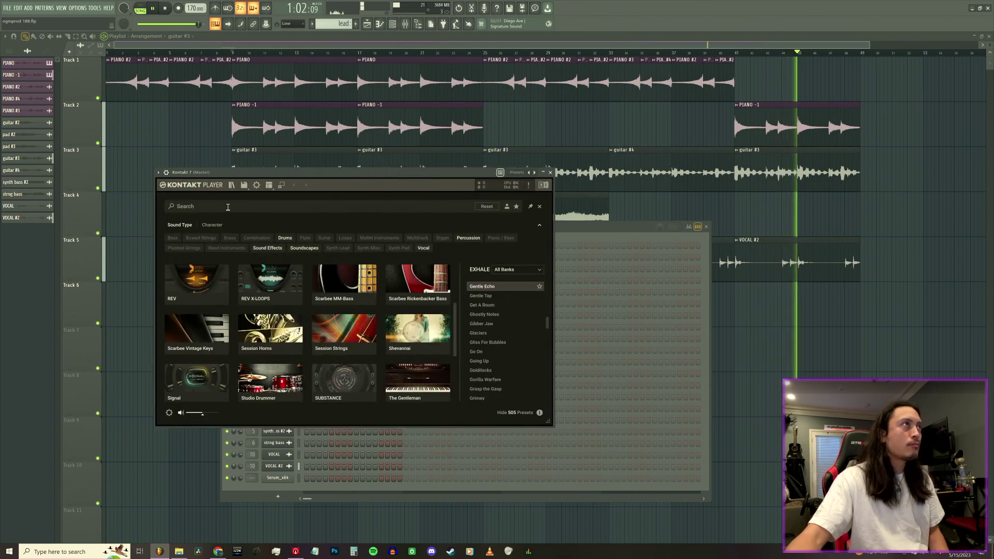
type("se")
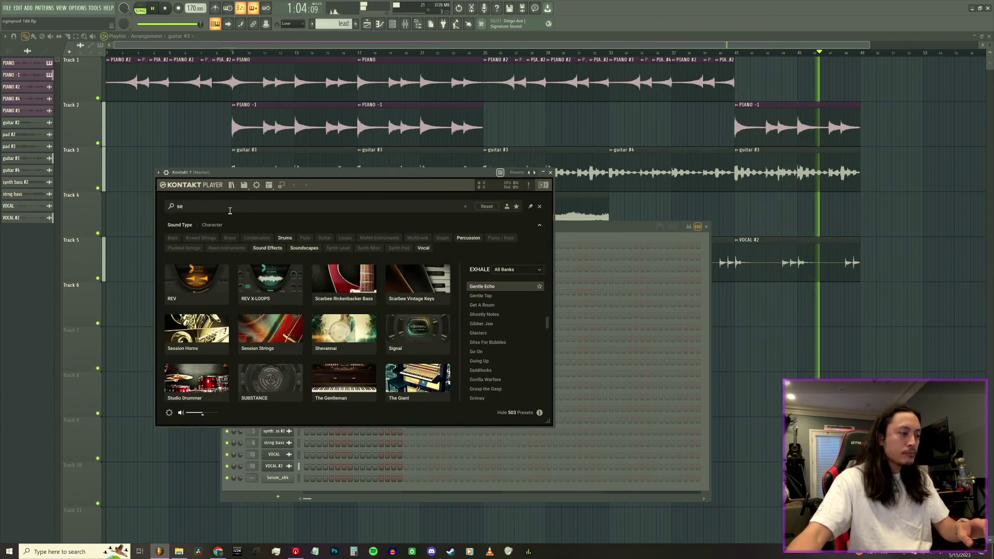
type("ns")
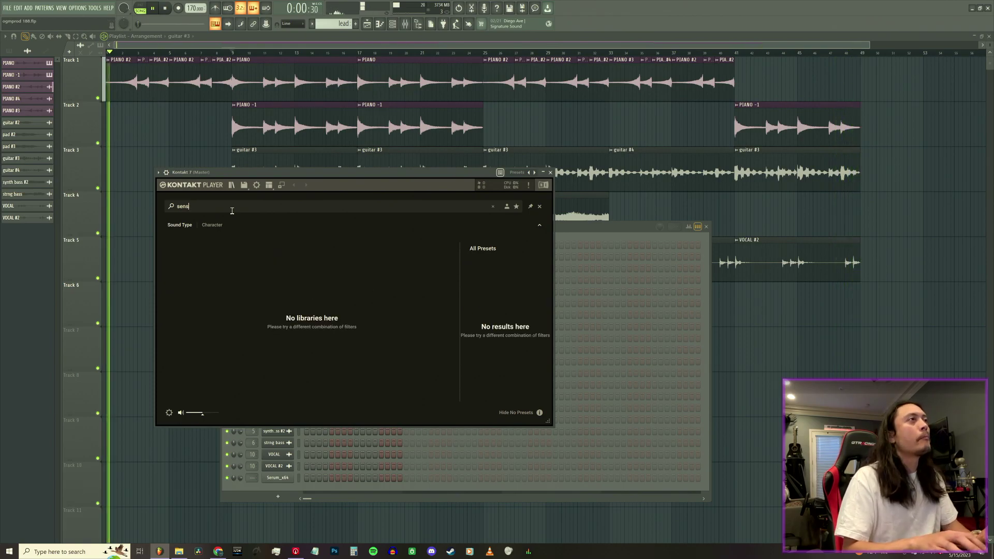
- Clear the Kontakt 7 library search, browse the libraries, and load a preset from the Shevannai library
key("BackSpace")
key("BackSpace")
key("BackSpace")
key("BackSpace")
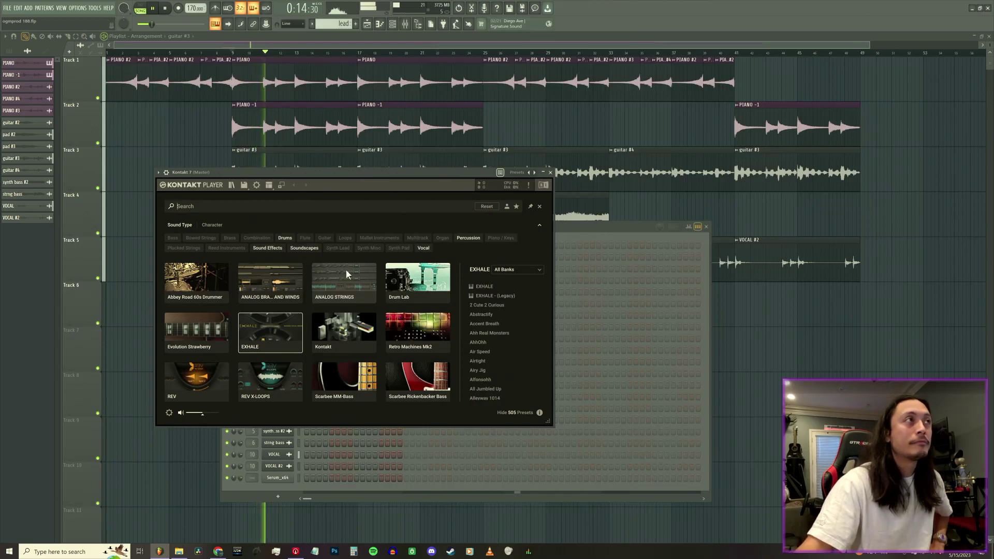
scroll(347, 274, "down", 5)
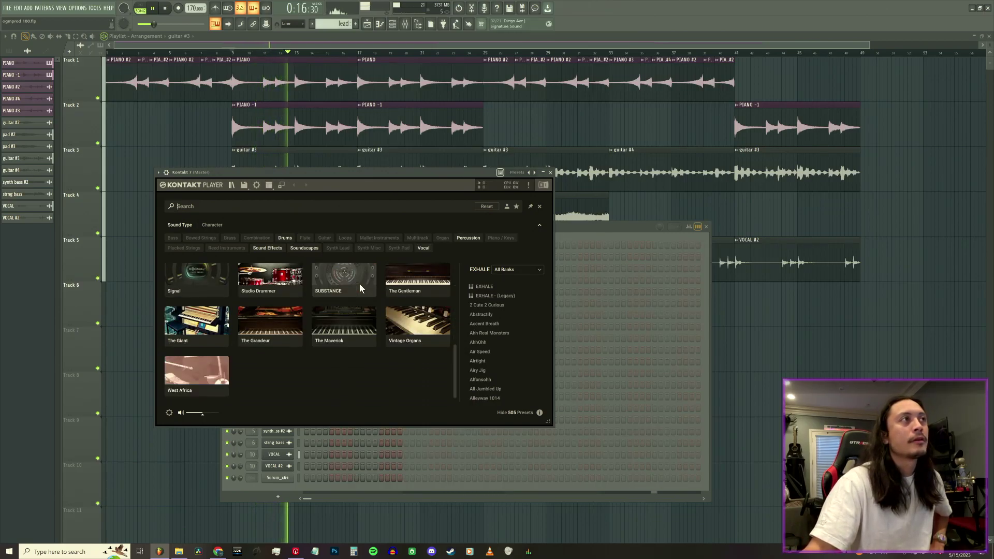
scroll(383, 308, "up", 2)
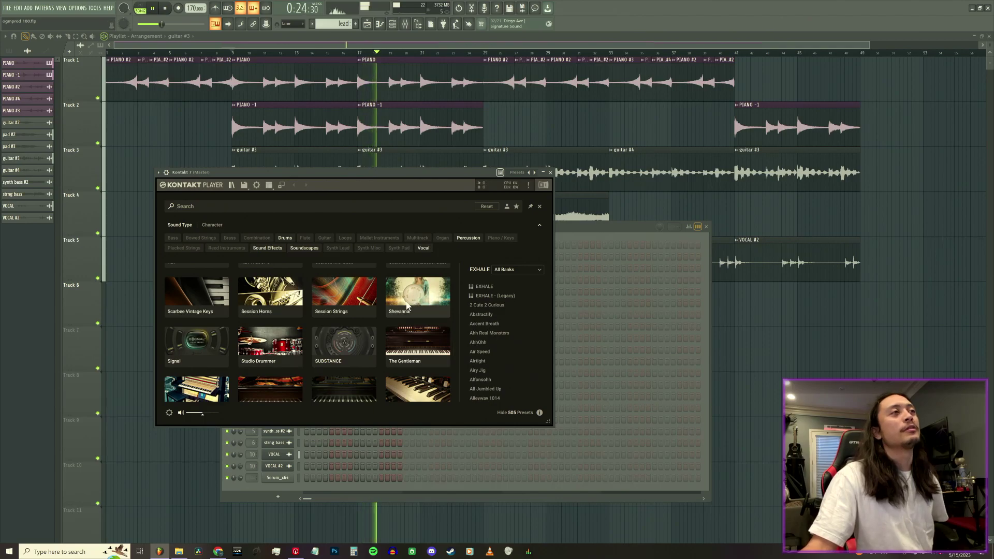
scroll(383, 318, "up", 3)
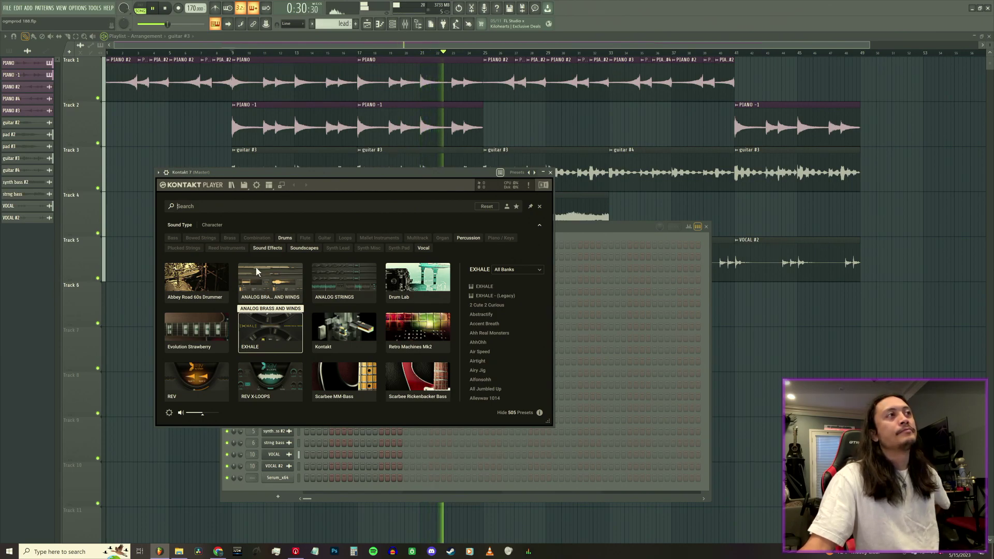
scroll(254, 271, "down", 3)
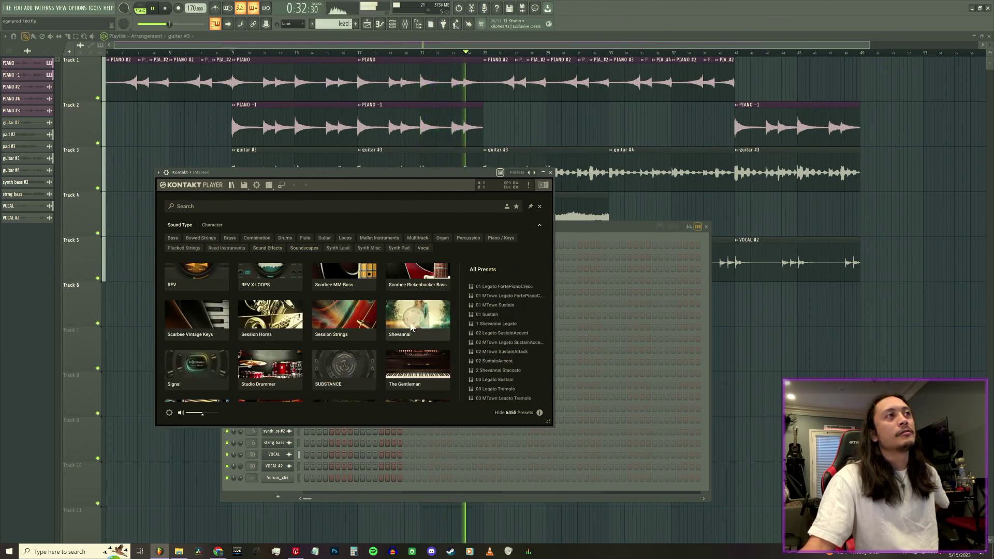
left_click(412, 327)
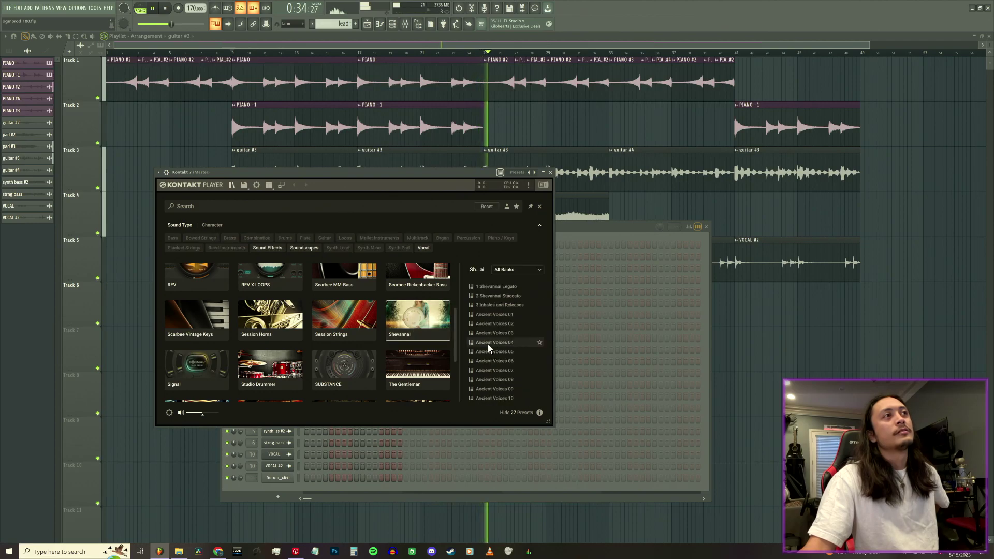
double_click(508, 387)
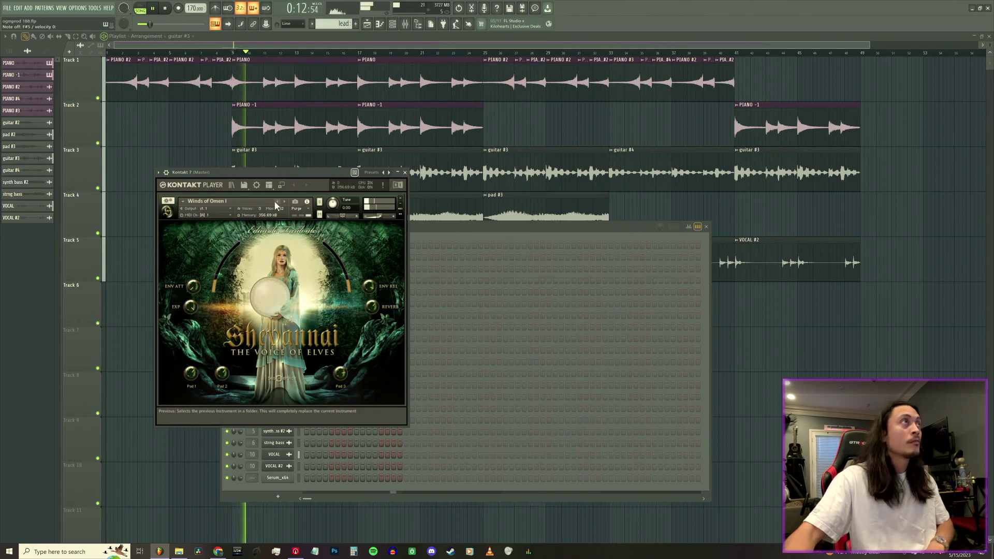
- Switch the Shevannai instrument to the Secret Passage preset, audition the song from bar 9, and stop playback
left_click(155, 11)
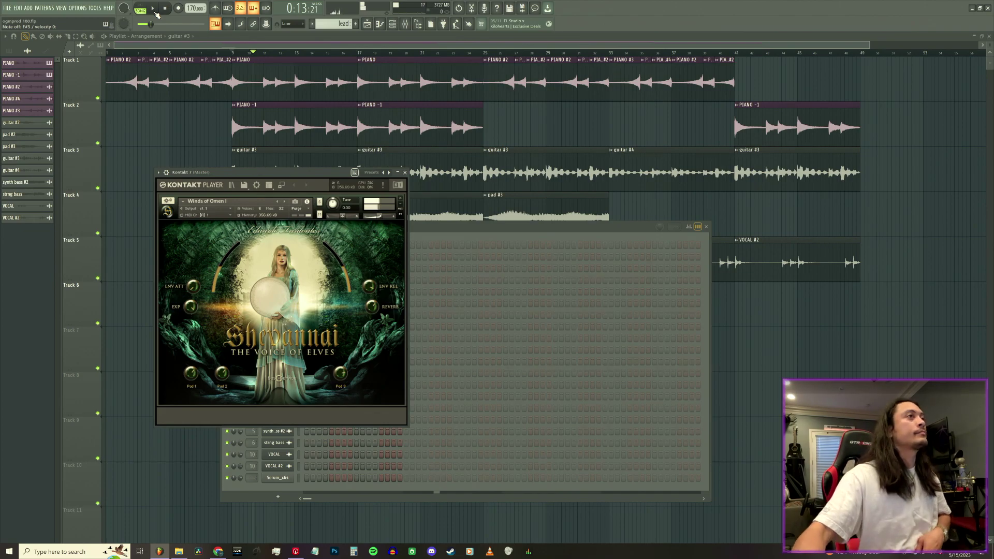
left_click(278, 203)
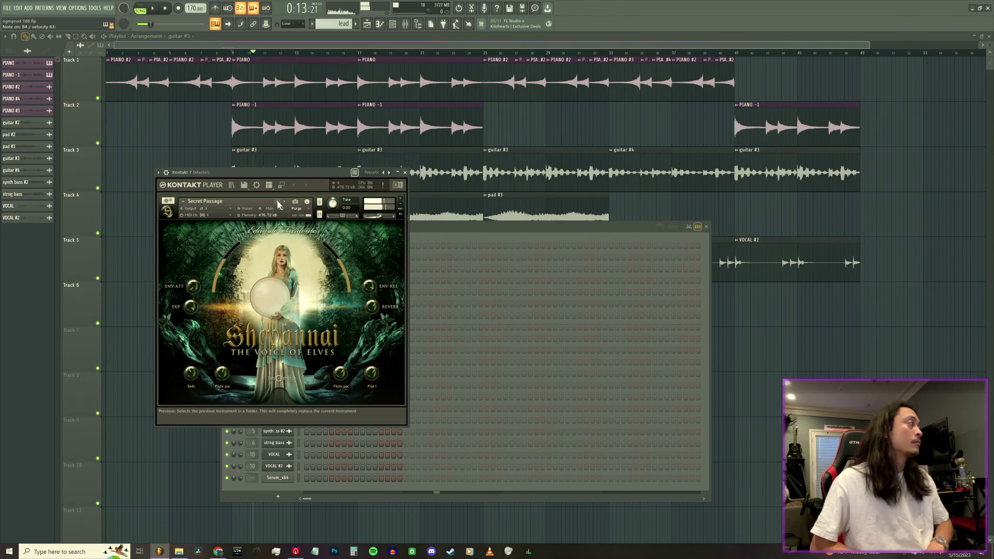
left_click(232, 55)
left_click(153, 9)
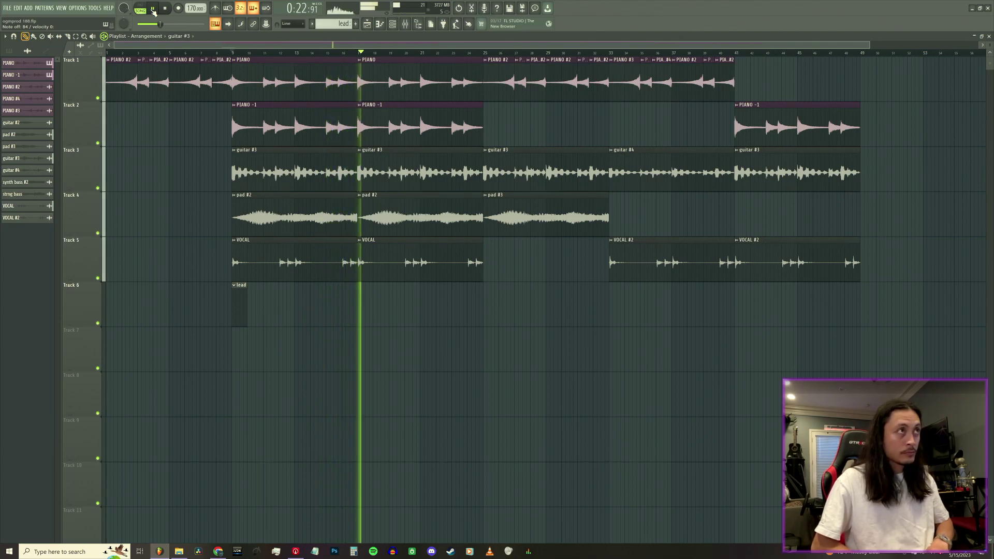
key("space")
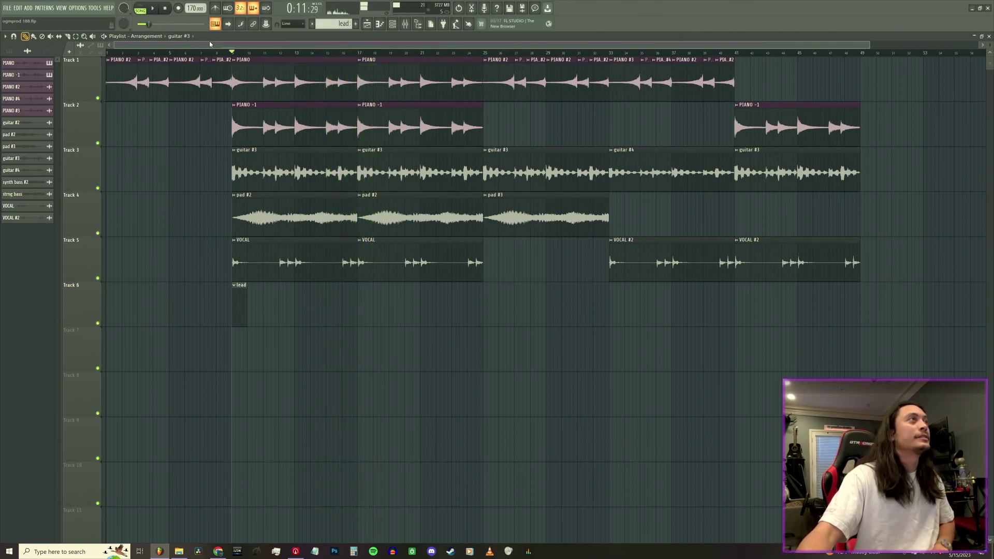
- Rename the lead pattern as atmos
left_click(356, 25)
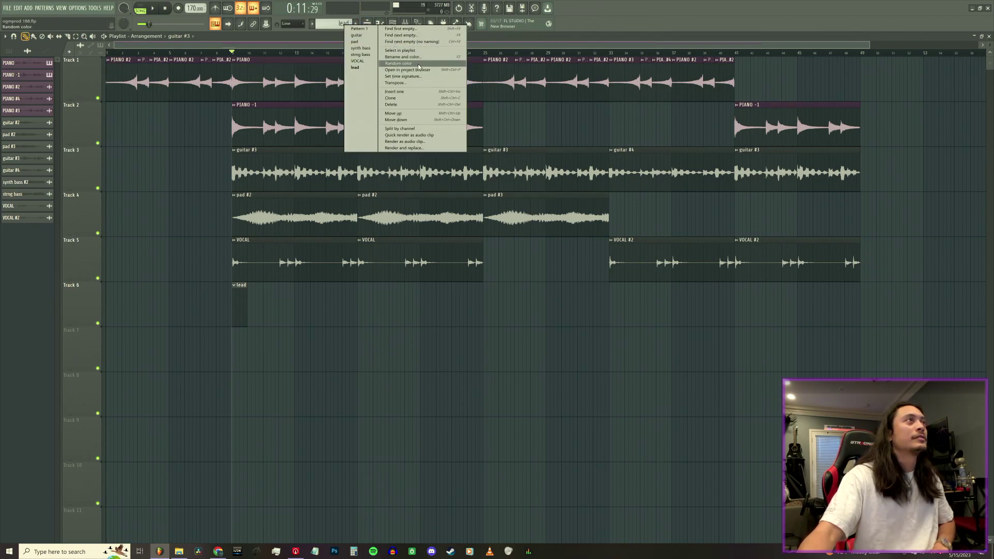
left_click(418, 60)
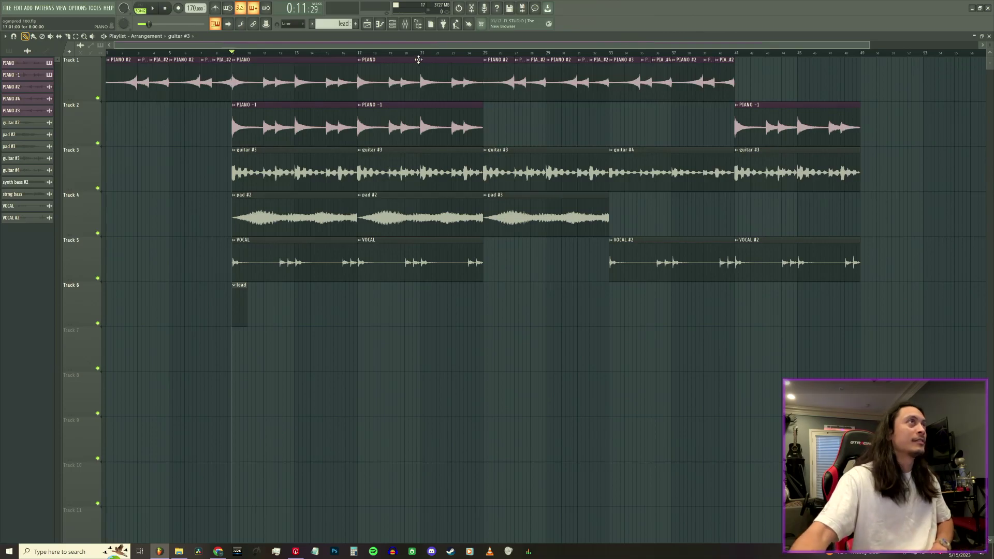
left_click(338, 28)
left_click(344, 28)
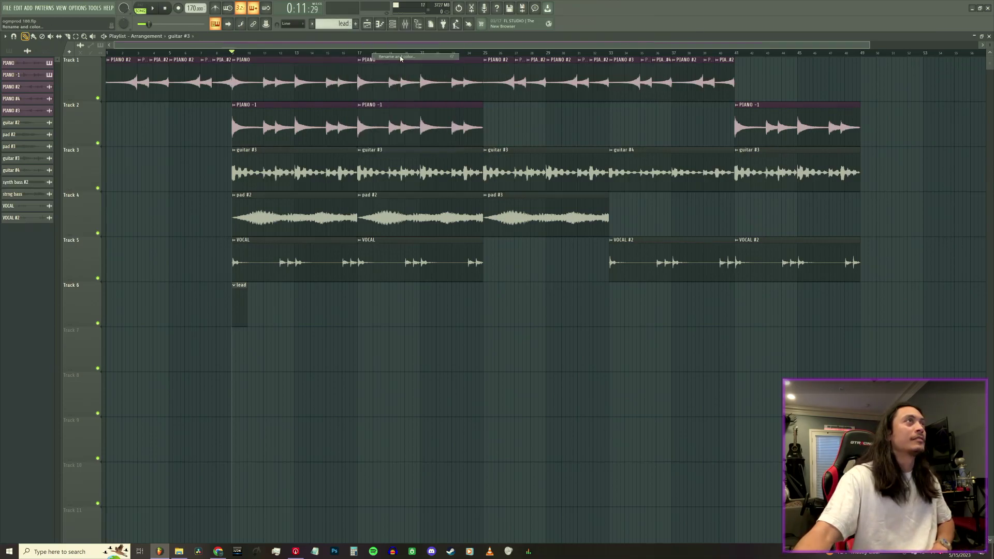
left_click(348, 29)
left_click(357, 68)
left_click(336, 28)
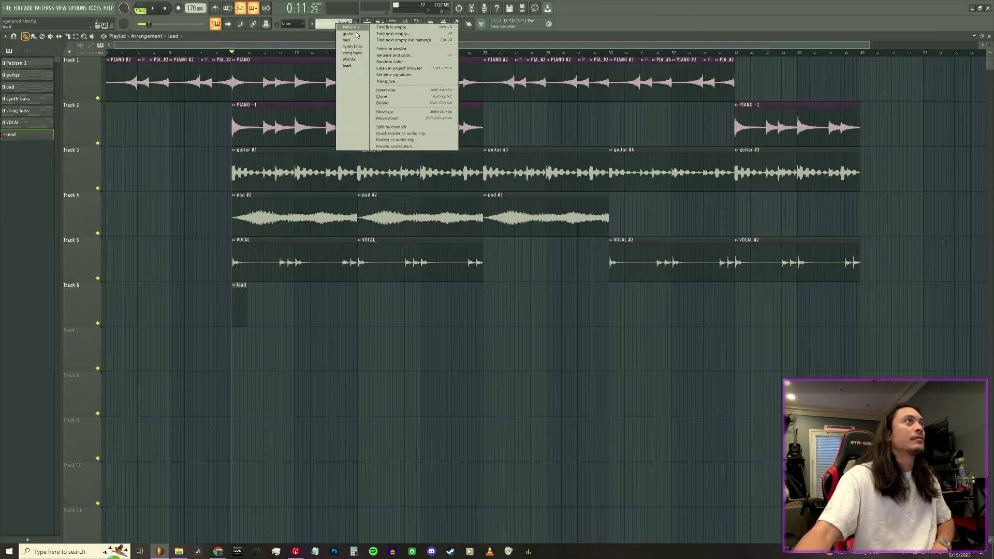
left_click(394, 56)
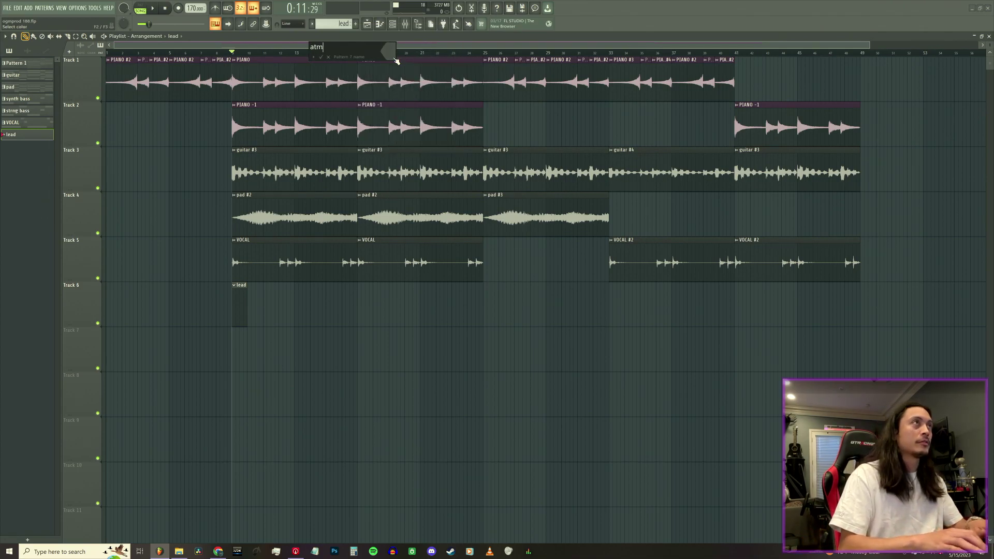
type("atmos")
key("Return")
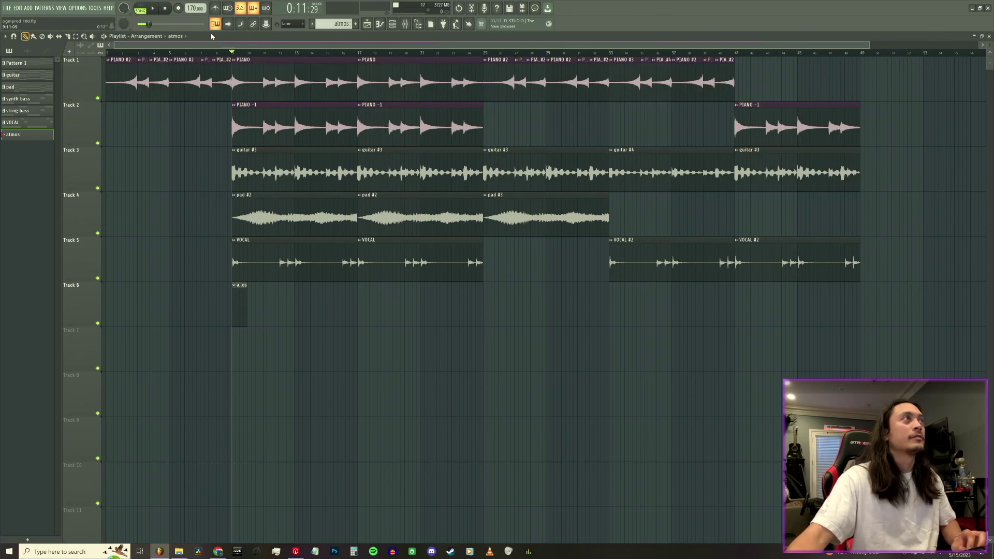
- Arm recording and record a take of the Secret Passage sound into the atmos pattern from bar 9
key("r")
left_click(492, 317)
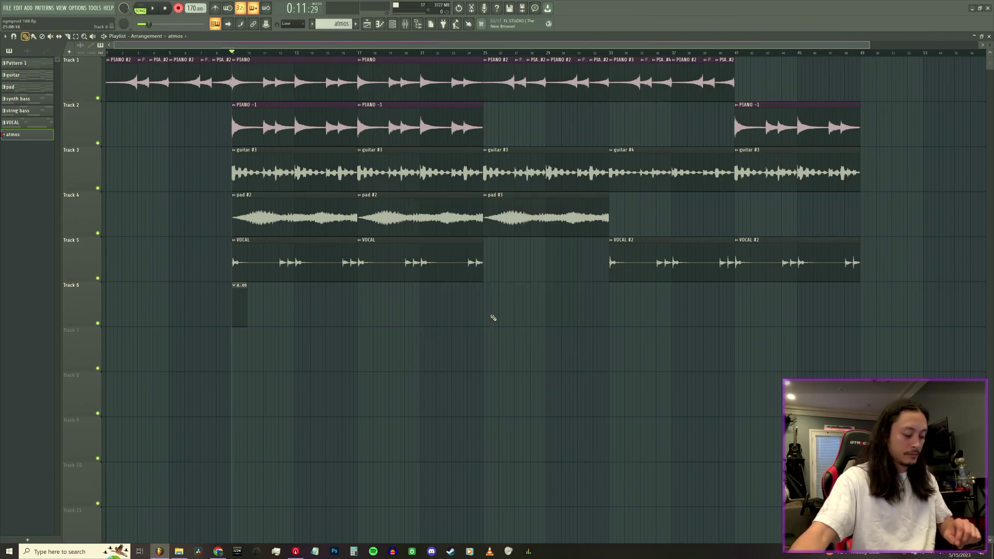
key("space")
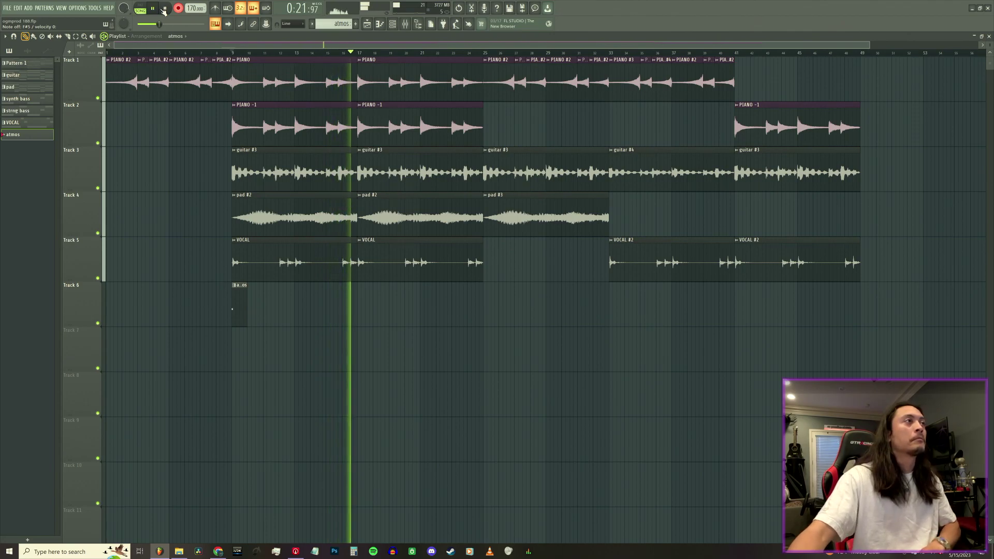
key("space")
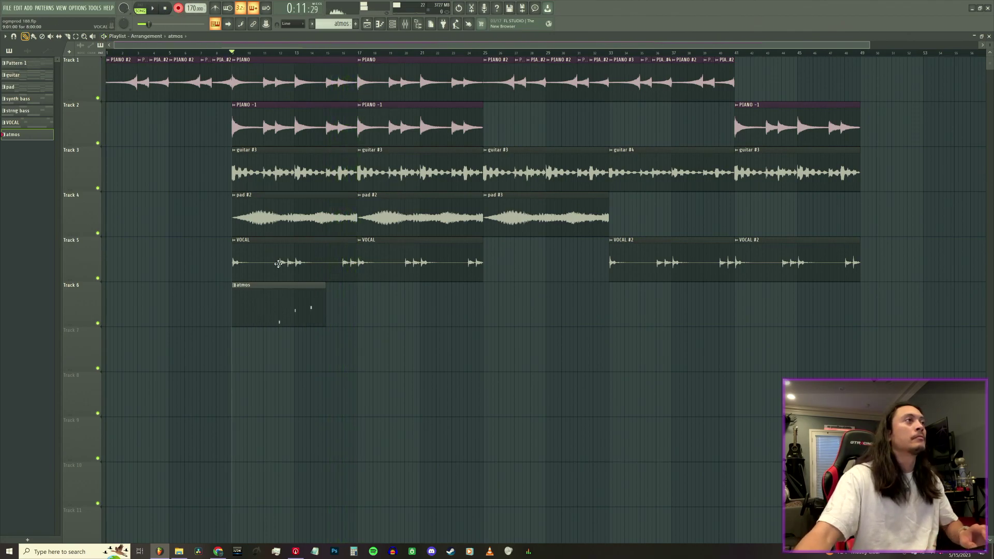
- Reduce the atmos pattern to its first note, raised one semitone to B4 and shortened, and play it back from bar 9
double_click(304, 308)
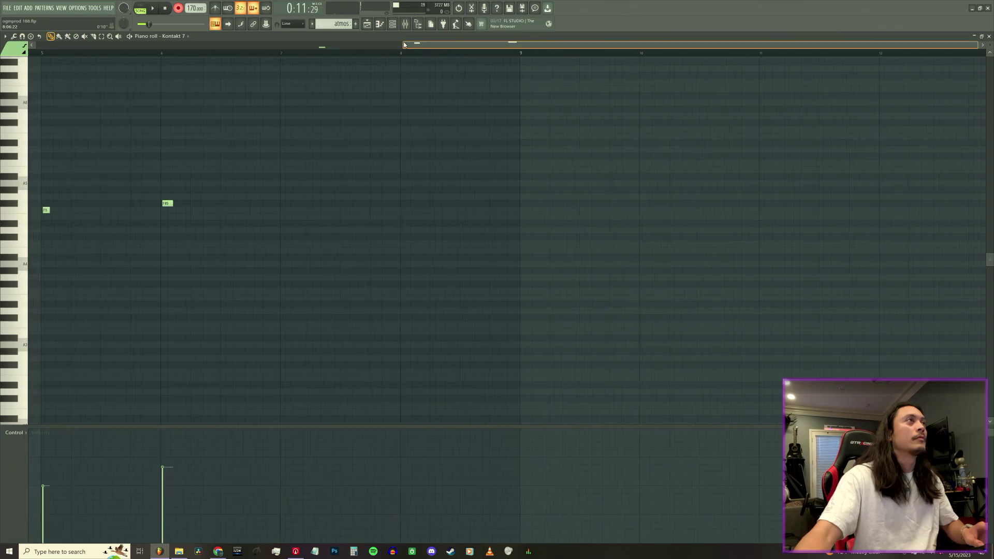
left_click_drag(411, 45, 66, 59)
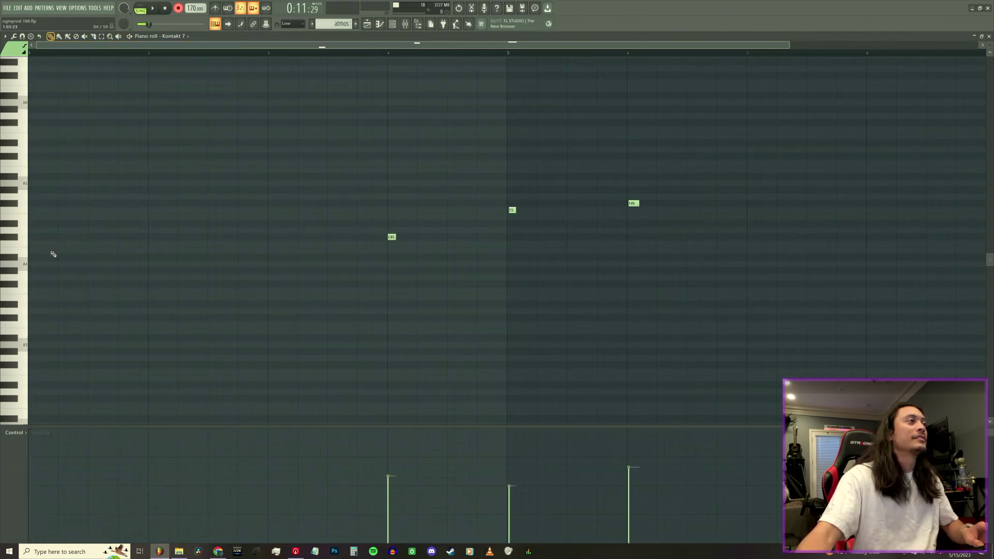
left_click(29, 256)
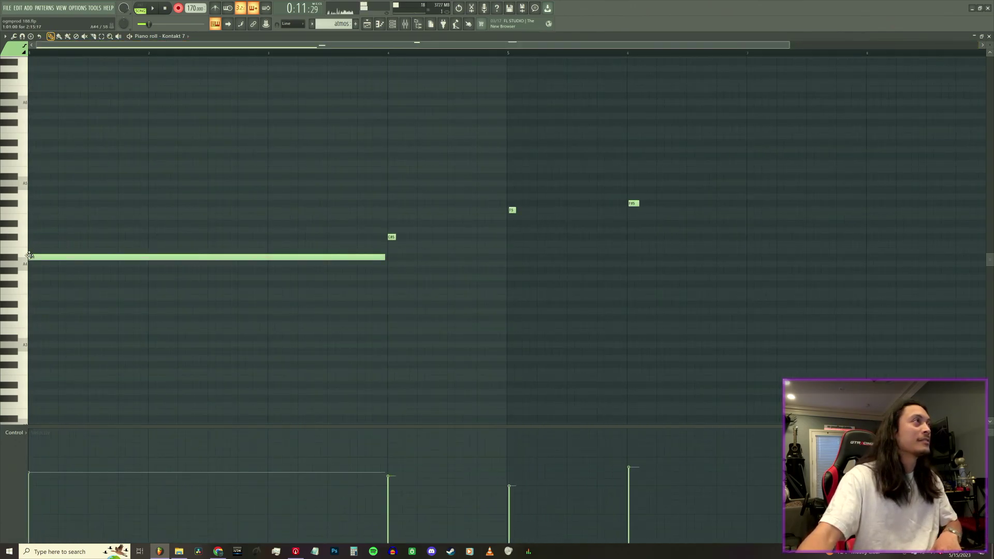
left_click_drag(30, 256, 70, 252)
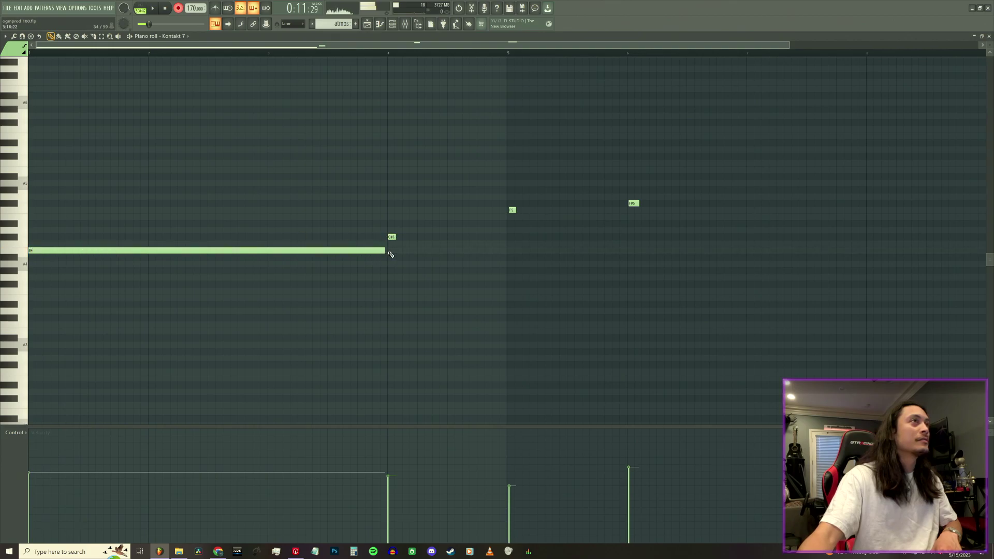
mouse_move(382, 250)
left_mouse_down()
mouse_move(26, 248)
mouse_move(36, 249)
left_mouse_up()
right_click(392, 237)
right_click(512, 209)
right_click(632, 203)
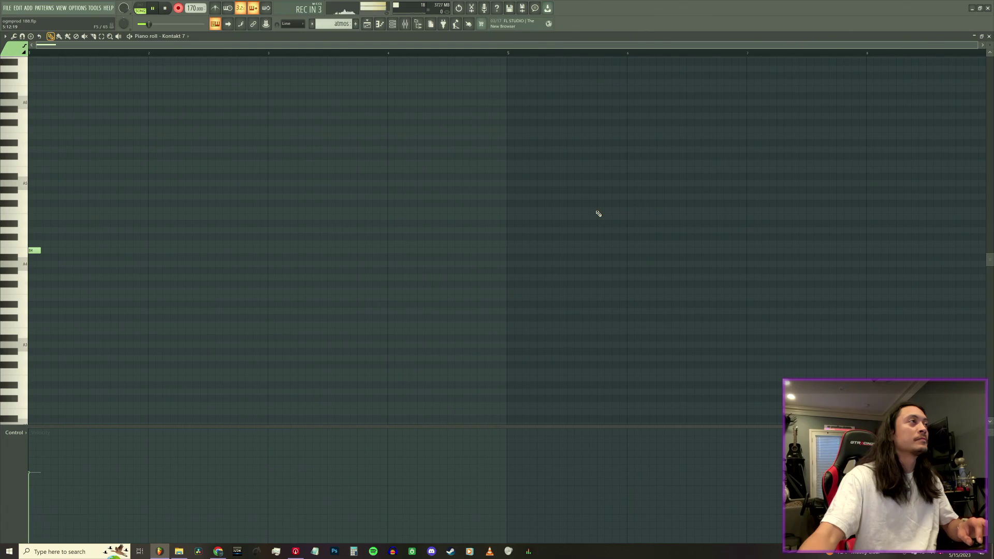
key("space")
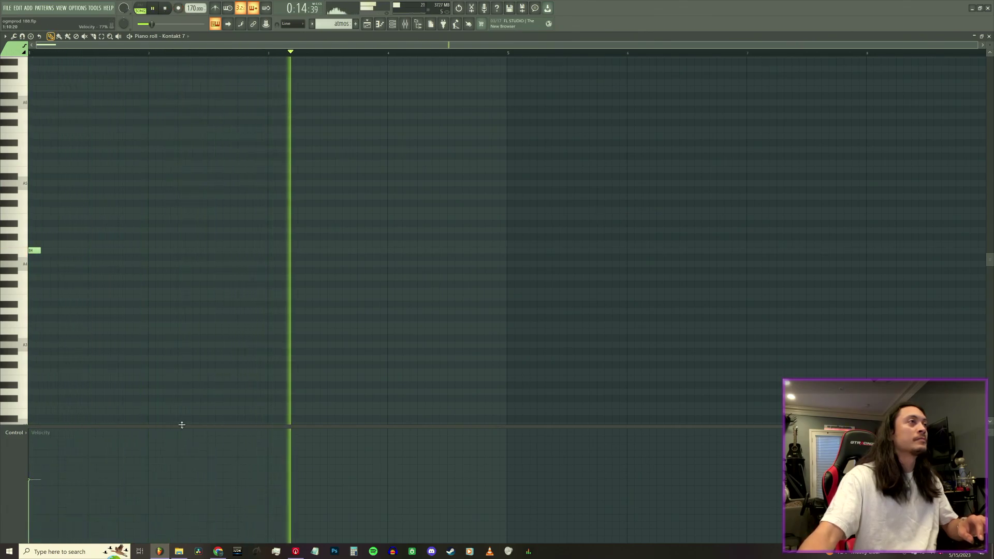
key("space")
left_click(989, 37)
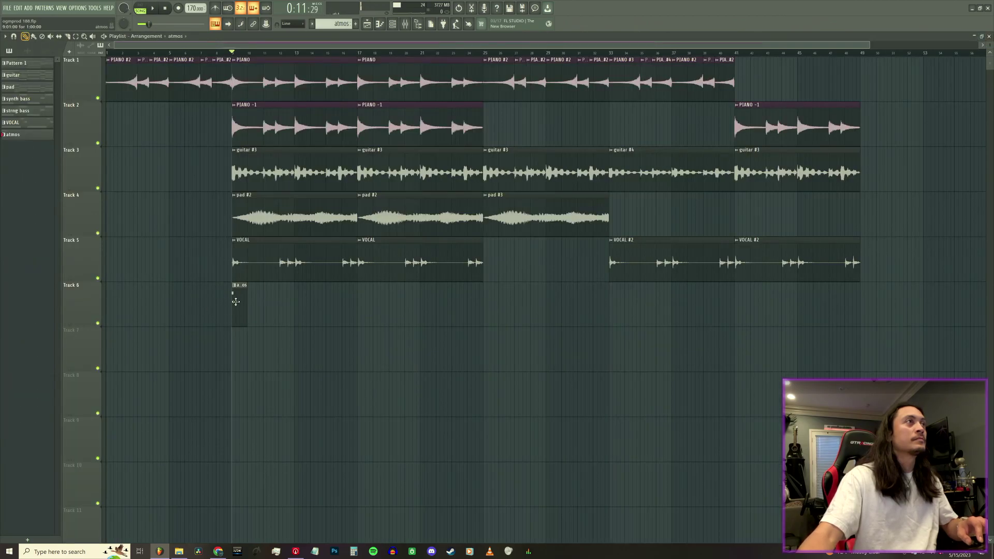
- During playback, place a second atmos pattern clip at bar 17 on Track 6, removing the trial clip at bar 13
left_click(264, 299)
key("space")
left_click_drag(266, 305, 300, 306)
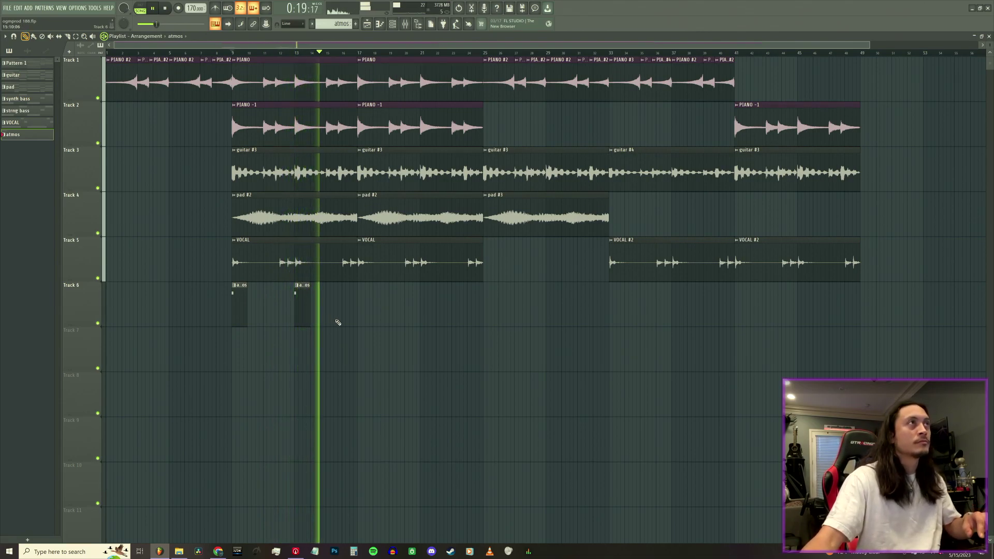
left_click(362, 314)
right_click(300, 311)
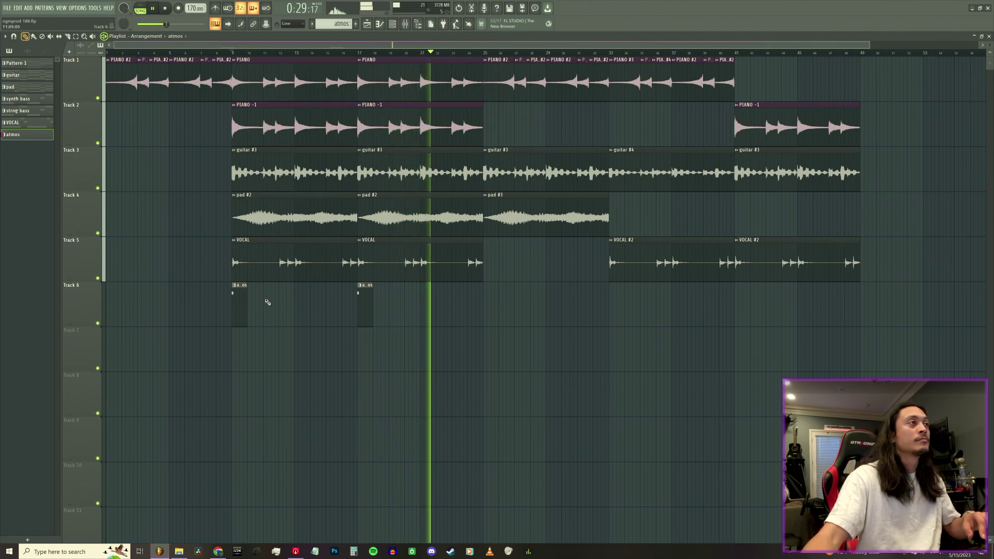
- Stop playback and check the atmos pattern's note in the piano roll
double_click(239, 304)
key("space")
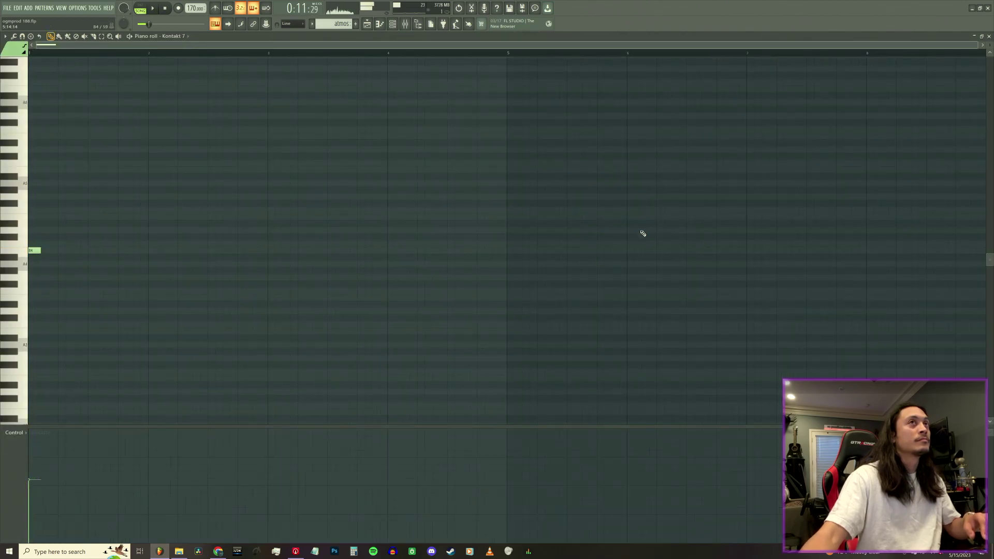
left_click(989, 36)
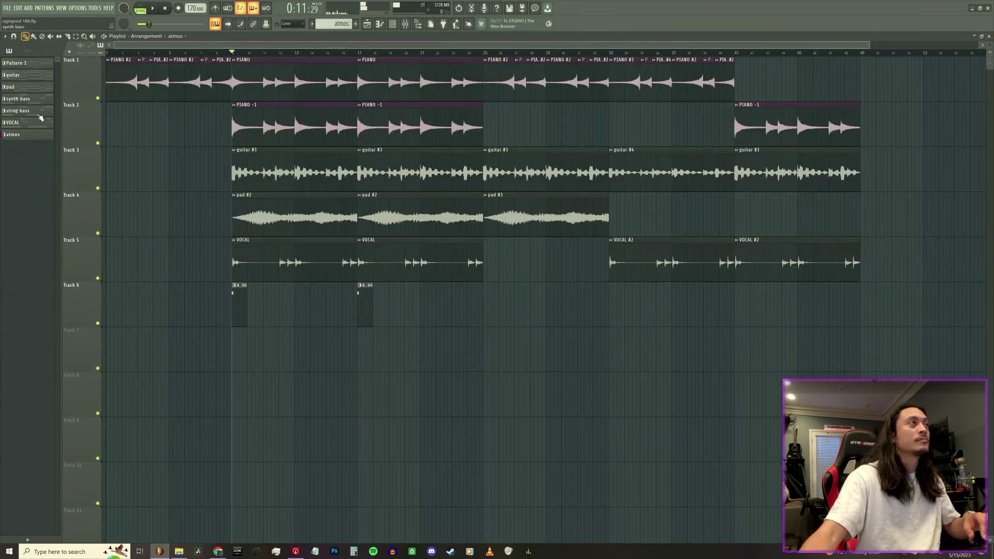
- Render and replace the atmos pattern as an audio clip, and close the Kontakt 7 window
right_click(13, 134)
left_click(49, 269)
left_click(555, 382)
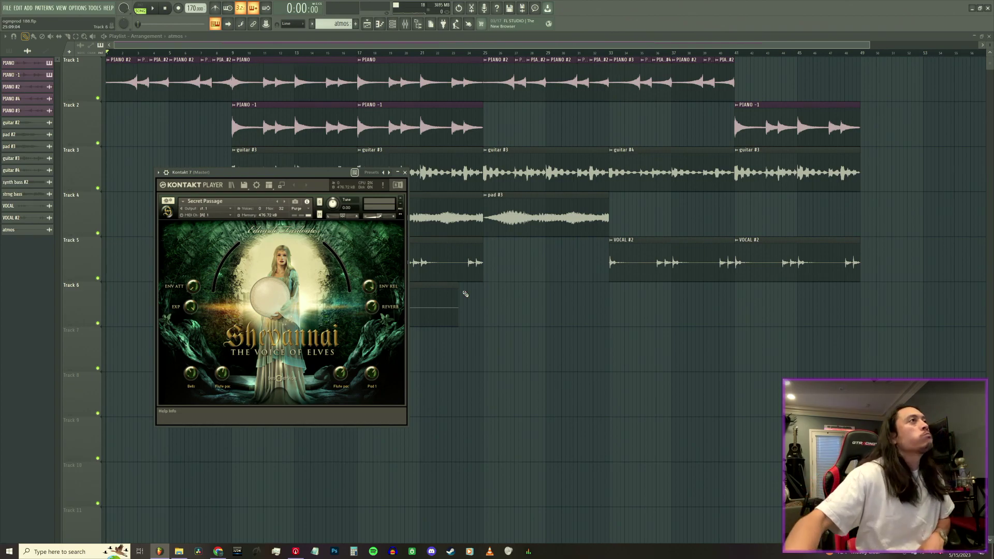
left_click(405, 172)
- Start playback of the arrangement from bar 9
key("space")
key("space")
key("space")
left_click(233, 52)
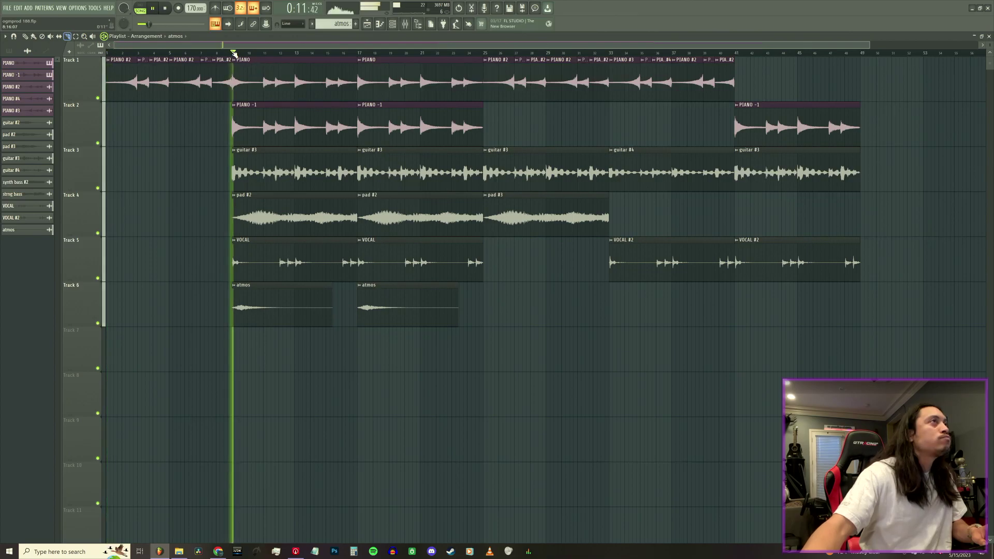
- Route the atmos audio clip to mixer track 11 and look over the neighbouring tracks in the mixer
left_click(25, 37)
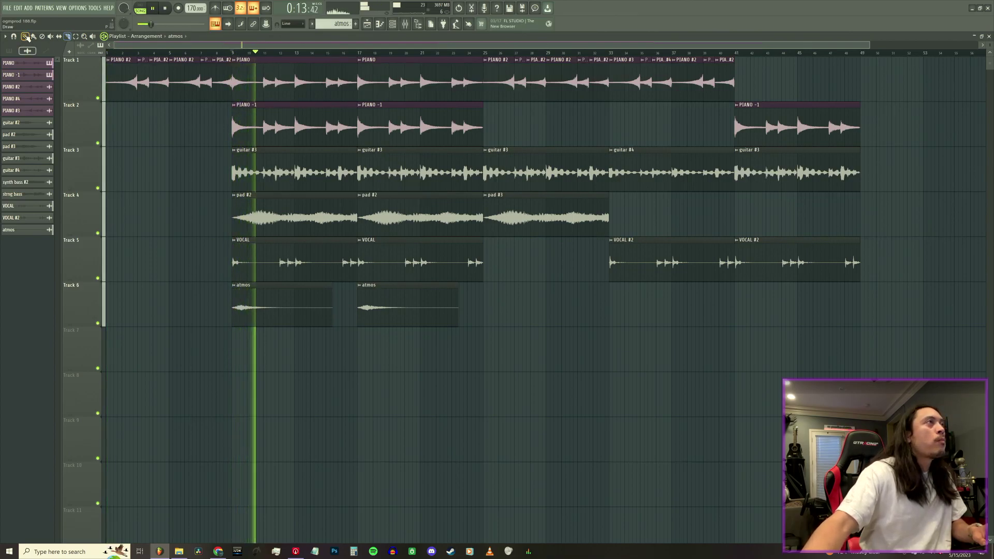
double_click(296, 292)
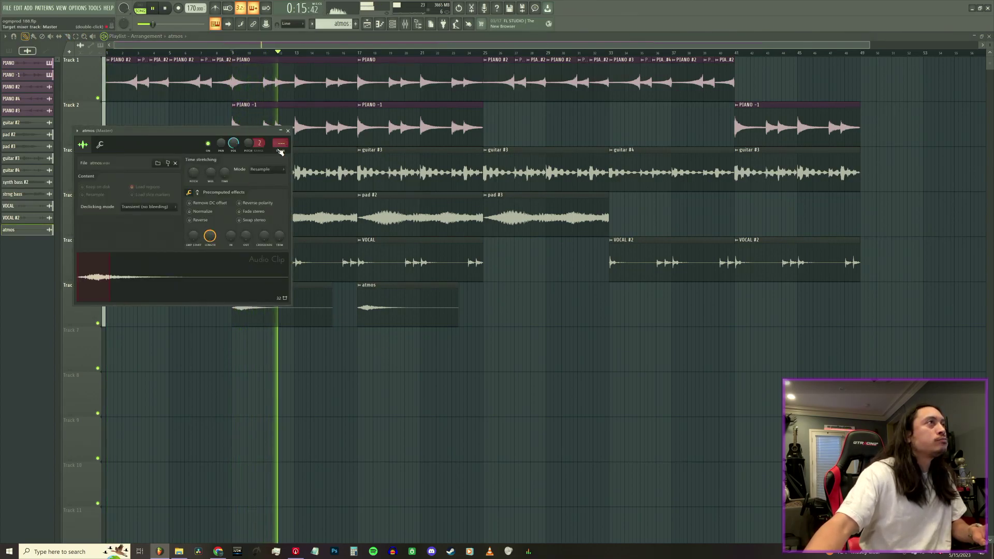
key("F9")
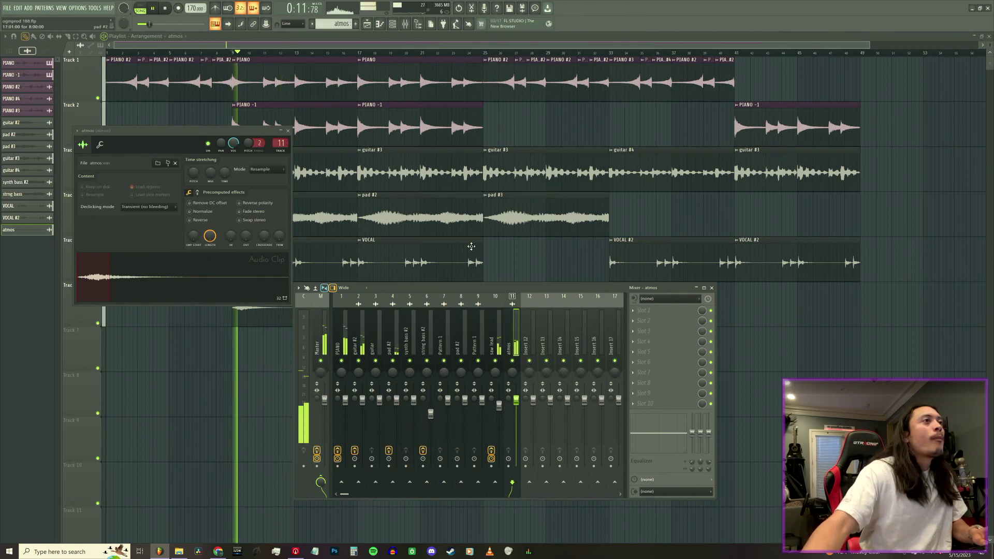
left_click(448, 343)
left_click(461, 343)
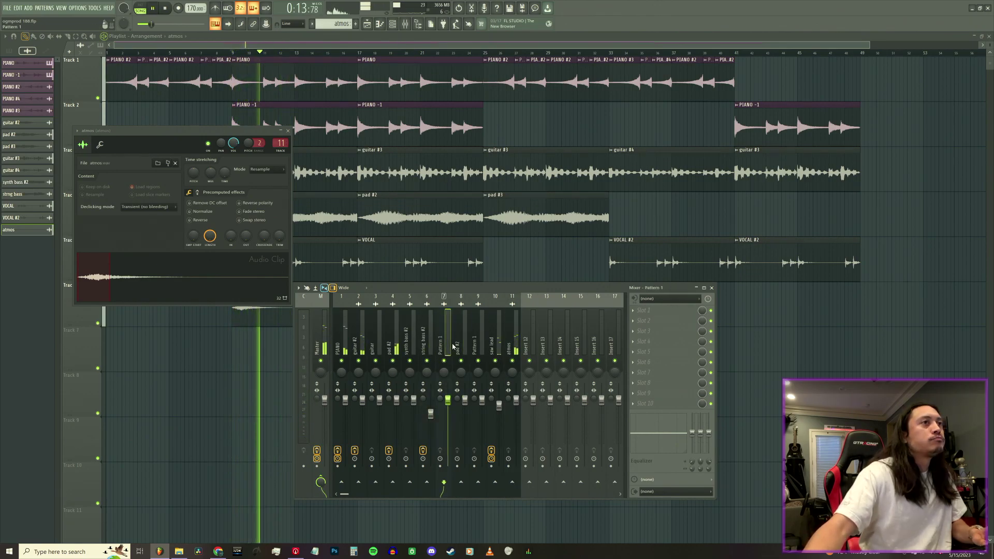
- Turn down the low and high EQ bands on the atmos mixer track and play it back
key("space")
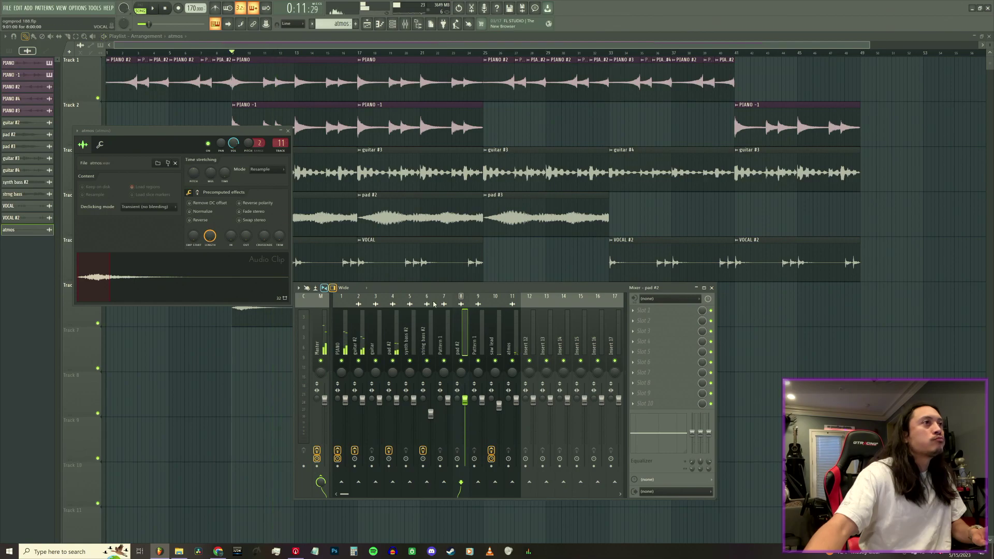
left_click(510, 327)
left_click_drag(692, 432, 708, 449)
key("space")
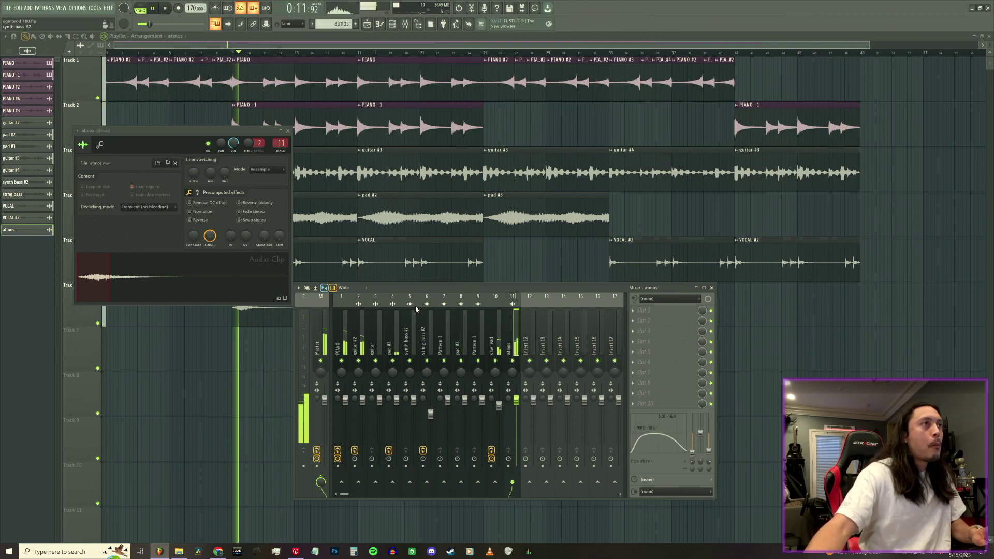
- Try ValhallaSupermassive in the atmos mixer track's first effect slot, replacing it with ValhallaVintageVerb at a 42% slot mix level
left_click(288, 130)
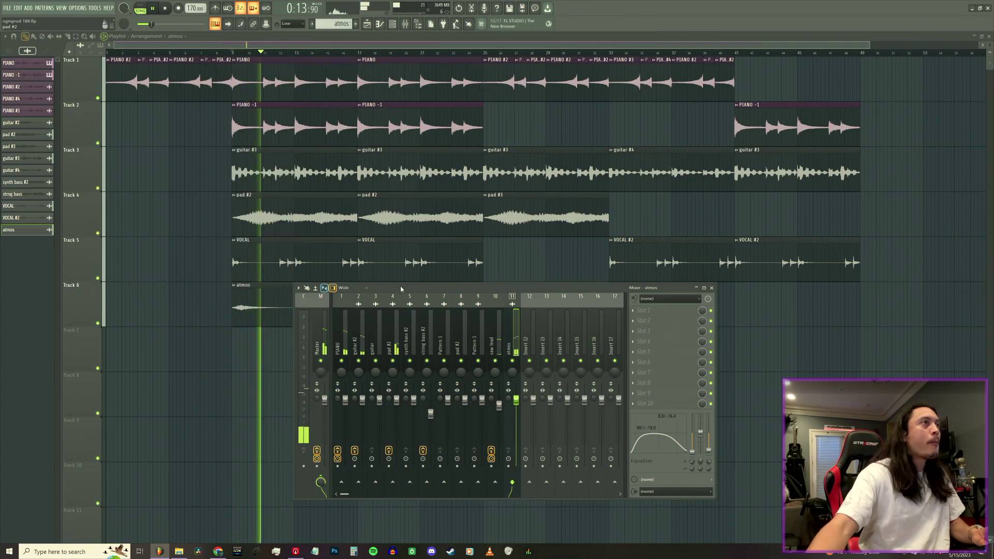
left_click_drag(401, 288, 326, 286)
left_click(563, 309)
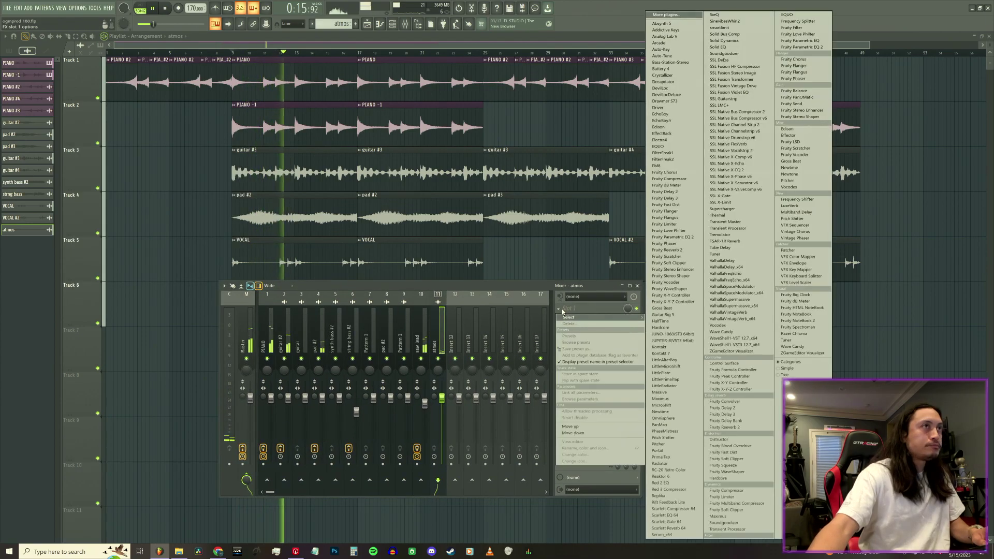
left_click(749, 306)
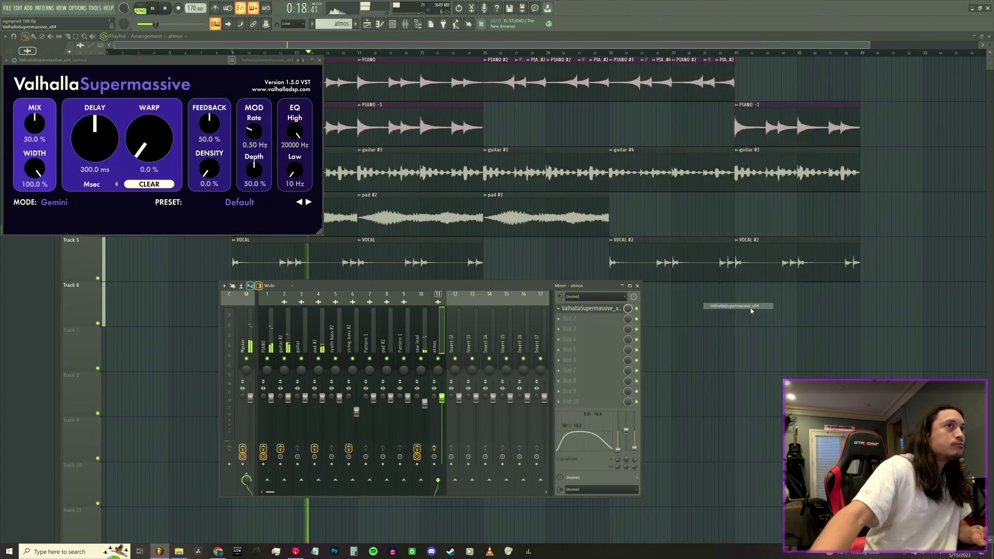
left_click(559, 309)
mouse_move(585, 316)
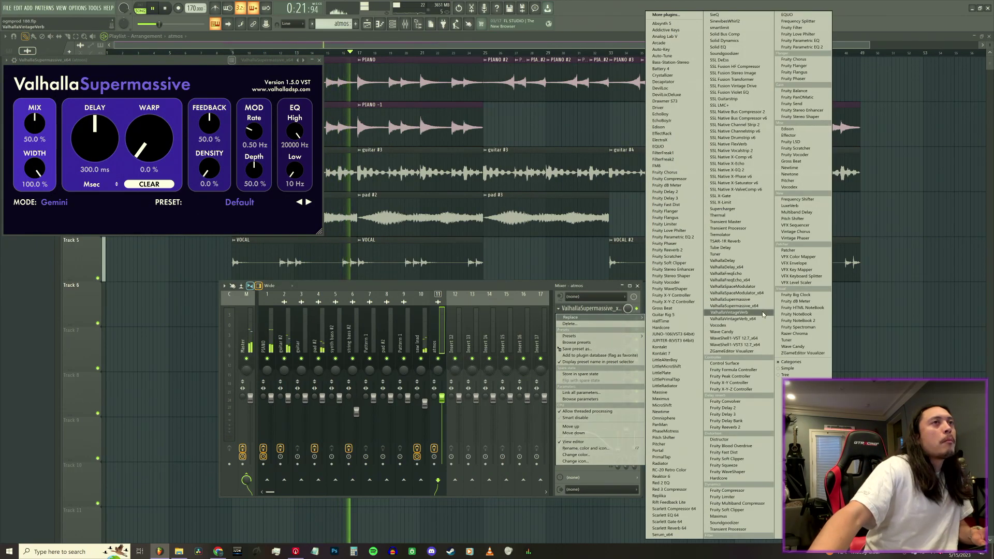
left_click(763, 314)
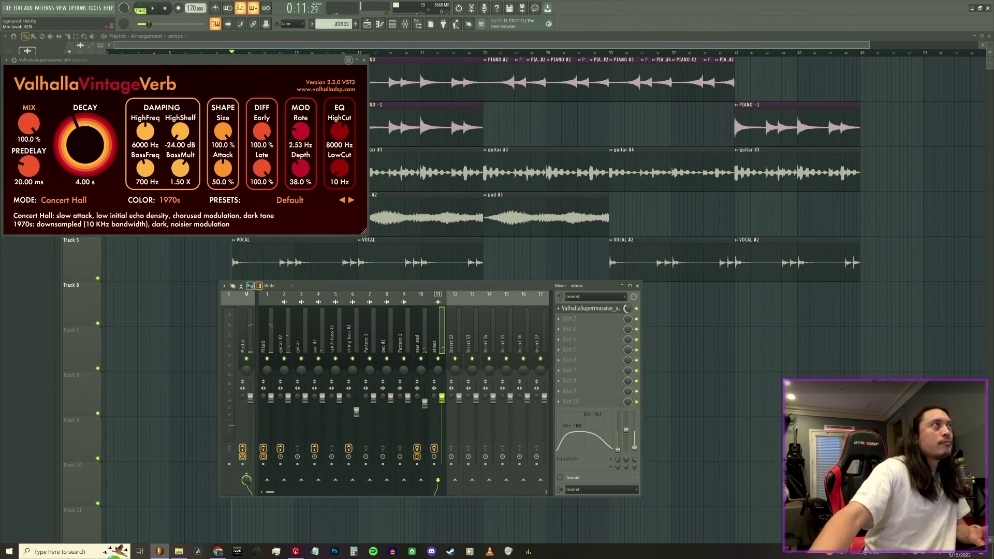
left_click(365, 61)
key("space")
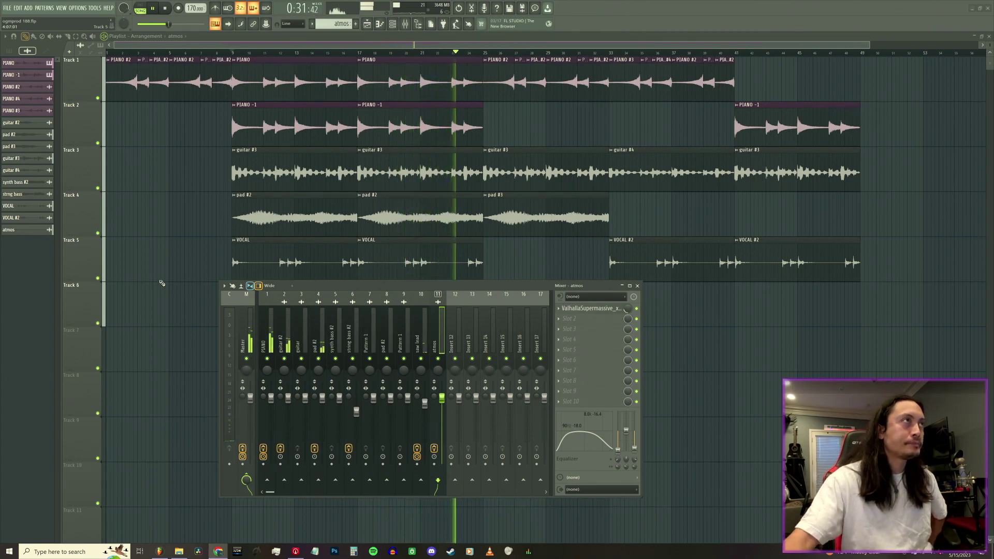
- Play from bar 9, place another atmos clip near bar 13 on Track 7 and make it unique
left_click(368, 44)
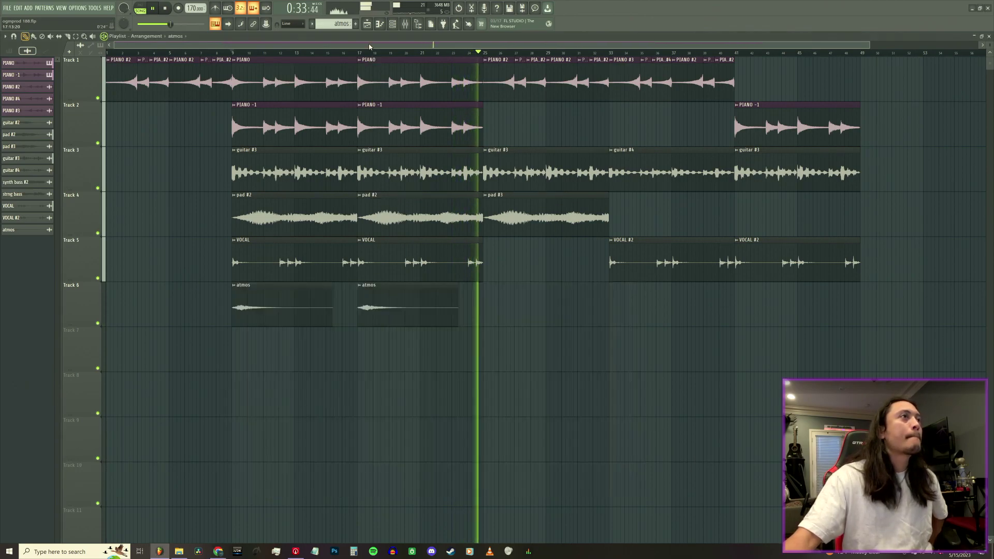
left_click(235, 53)
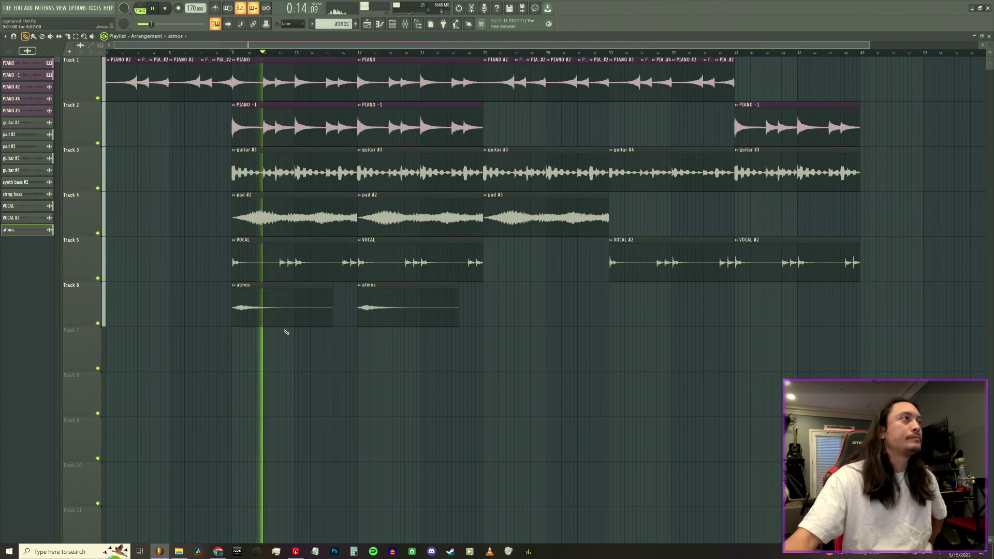
left_click(310, 342)
left_click(302, 332)
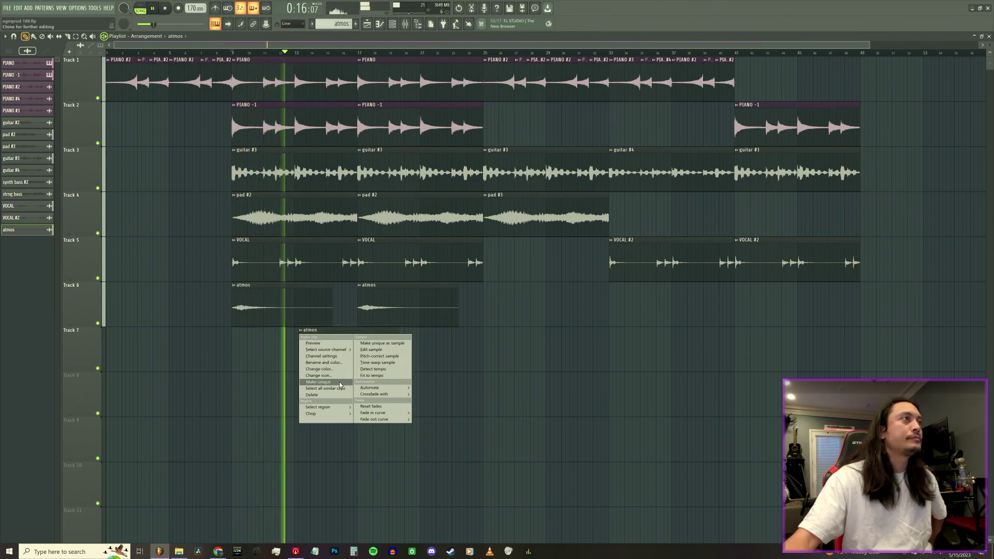
left_click(317, 382)
- Reverse the unique atmos clip on Track 7 and move it so it ends at bar 17
double_click(315, 348)
left_click(129, 151)
left_click_drag(363, 342, 320, 344)
key("space")
key("space")
- Adjust the channel volumes of the atmos and atmos #2 clips
double_click(338, 352)
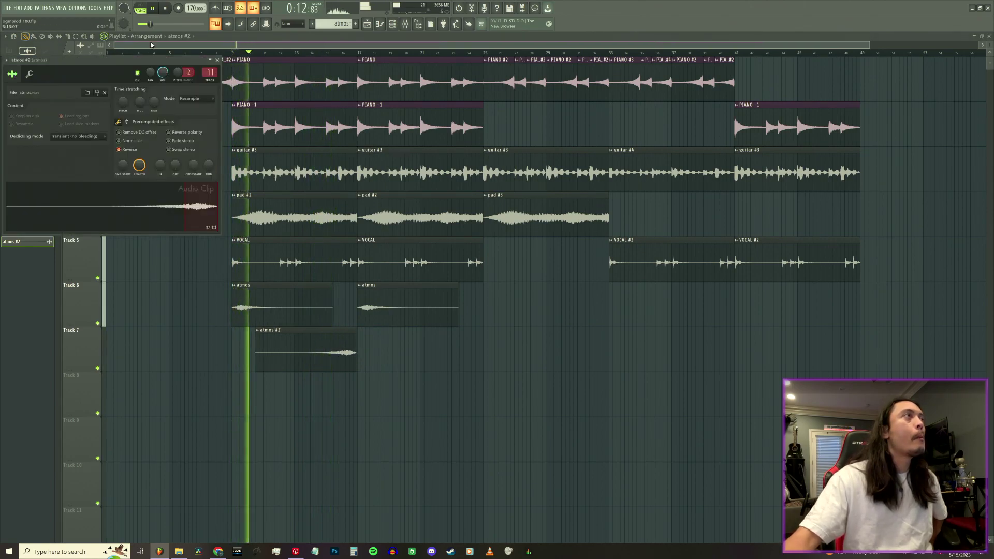
double_click(300, 310)
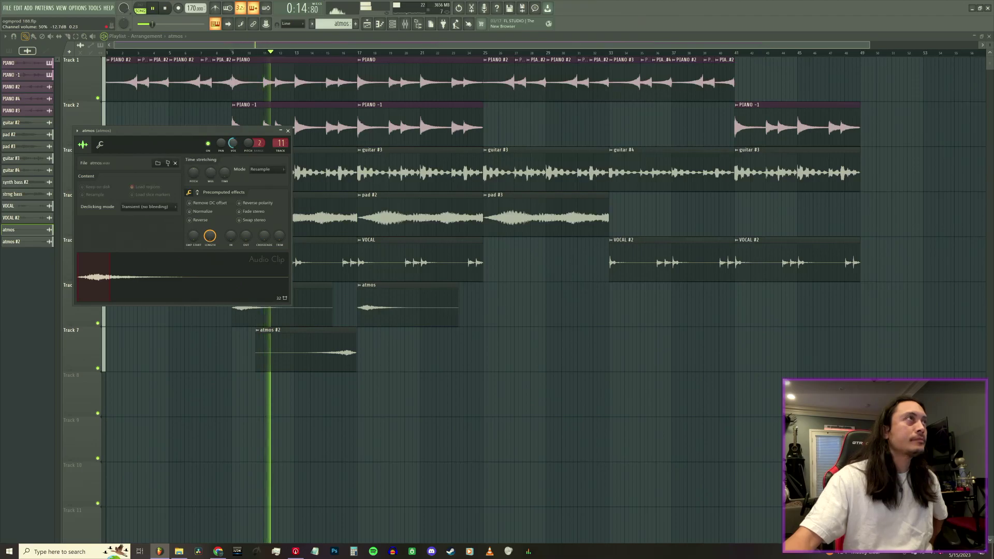
double_click(312, 336)
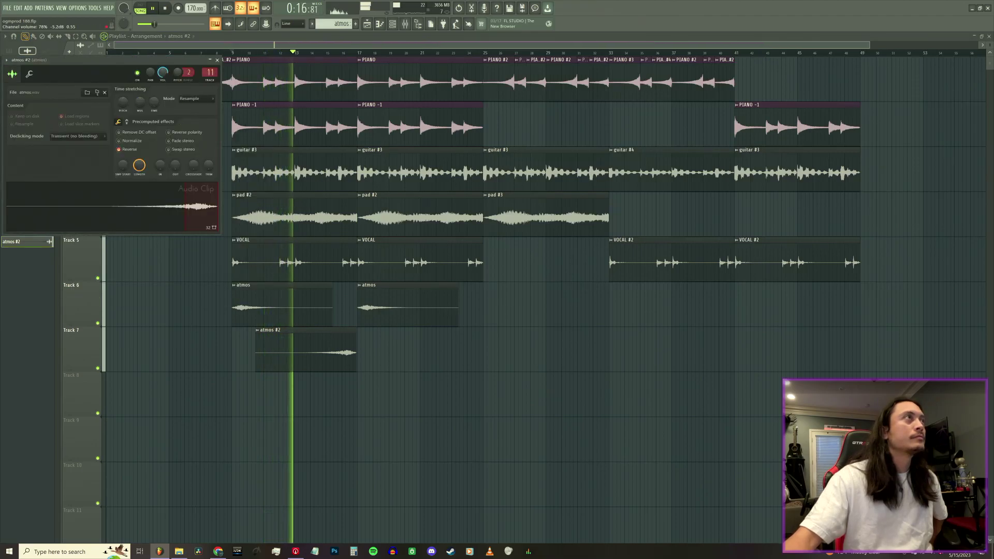
left_click(216, 59)
- Set the playlist snap to 1/6 step and test positions for the end of the atmos #2 clip around bar 17
left_click(233, 53)
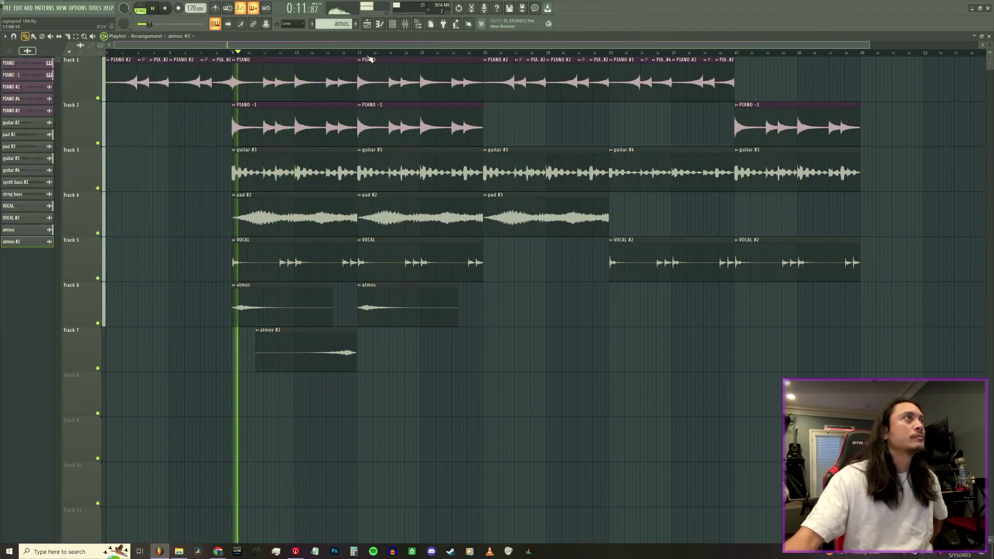
scroll(341, 110, "up", 4)
left_click(291, 23)
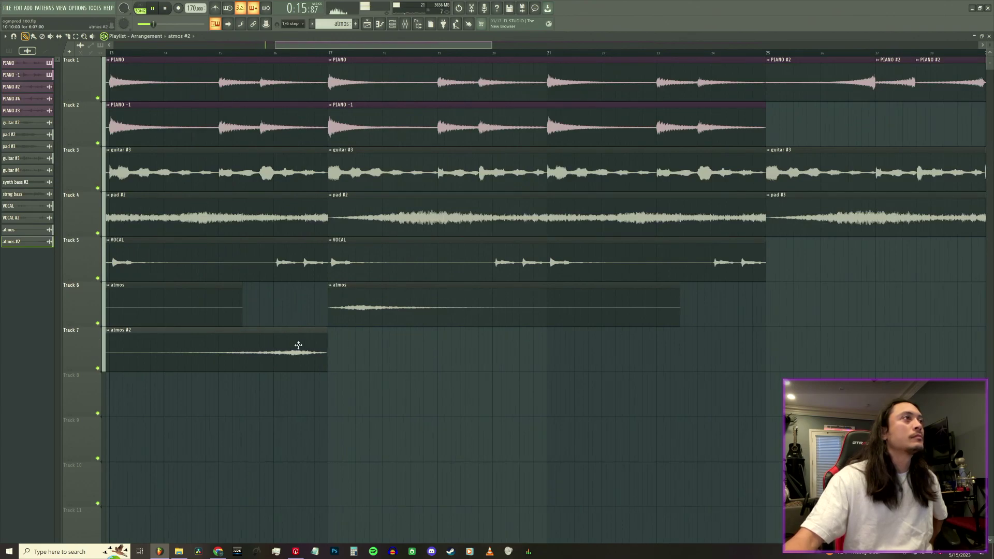
left_click_drag(302, 348, 324, 353)
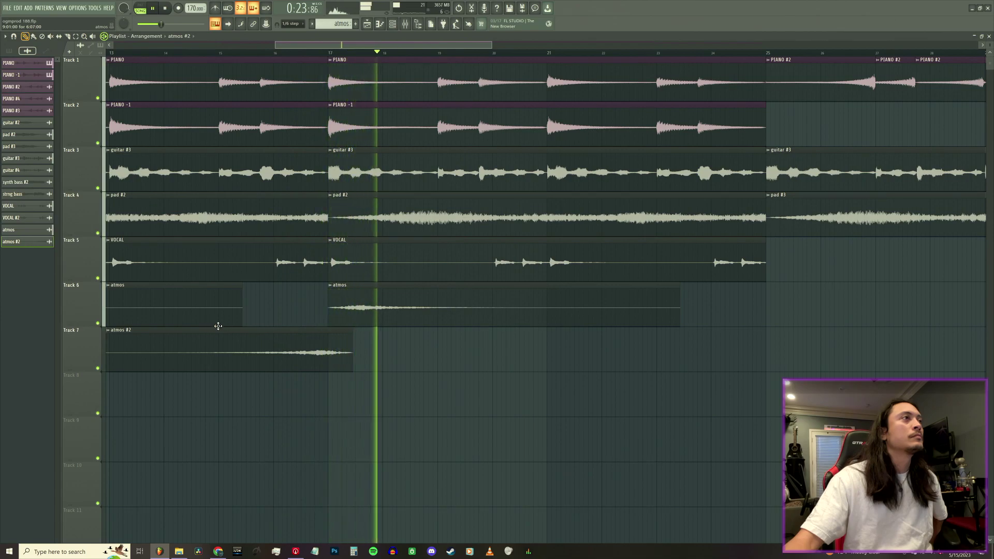
left_click_drag(285, 339, 282, 340)
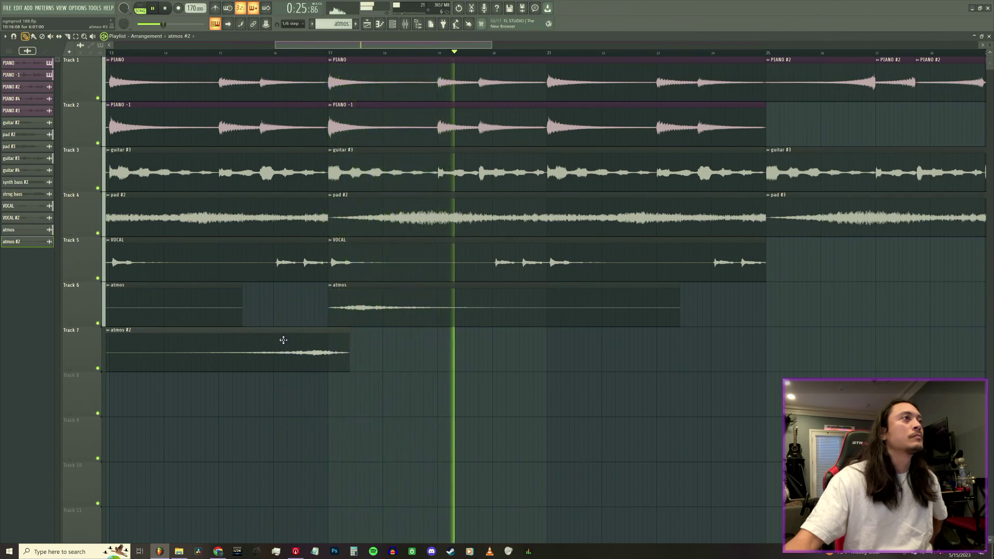
left_click_drag(304, 359, 283, 359)
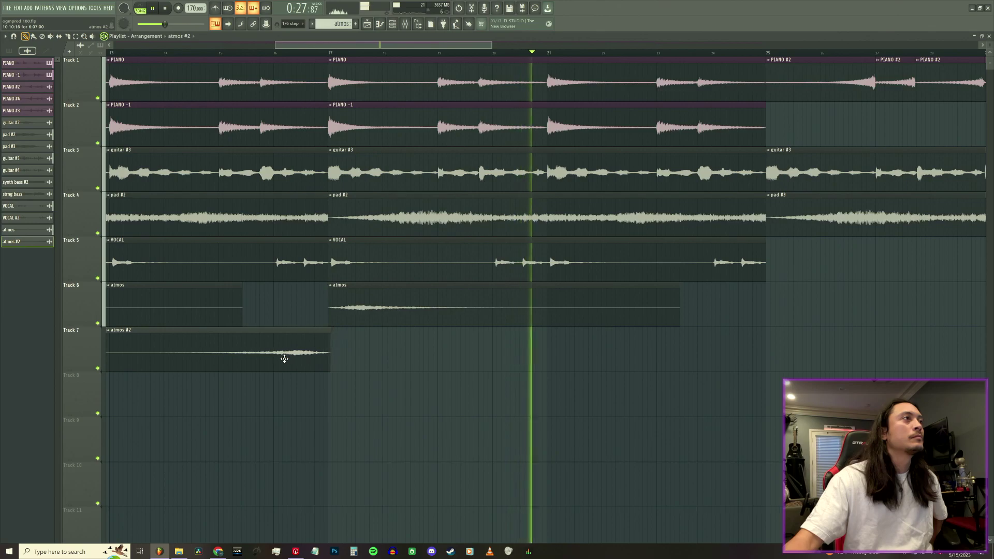
- Shift the atmos #2 clip so it ends slightly past bar 17, and play back the transition
left_click(205, 52)
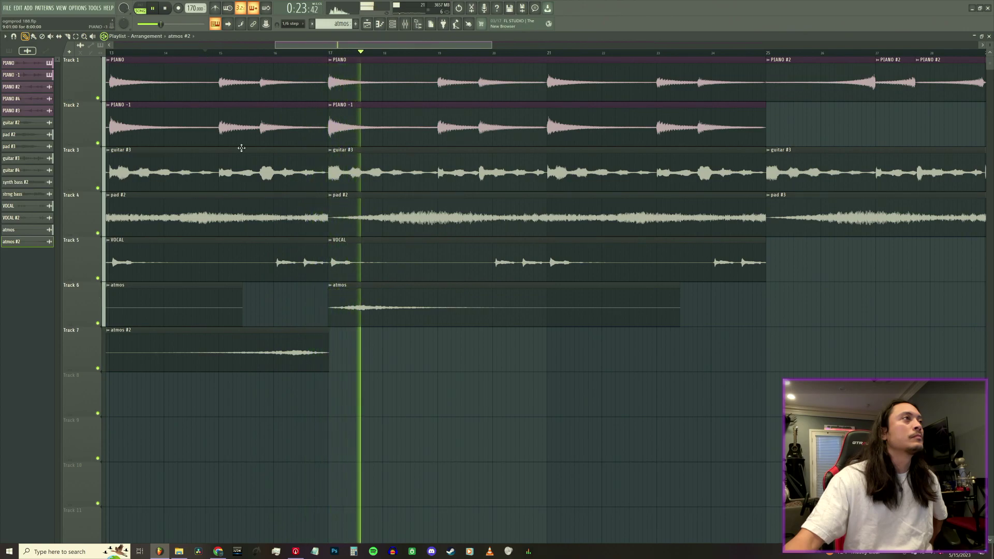
left_click_drag(312, 358, 323, 357)
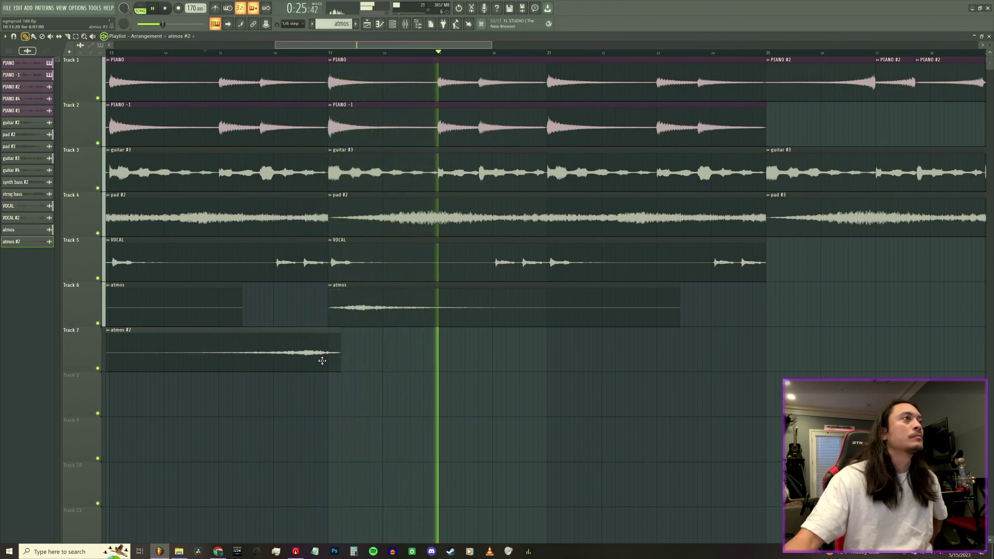
left_click(169, 53)
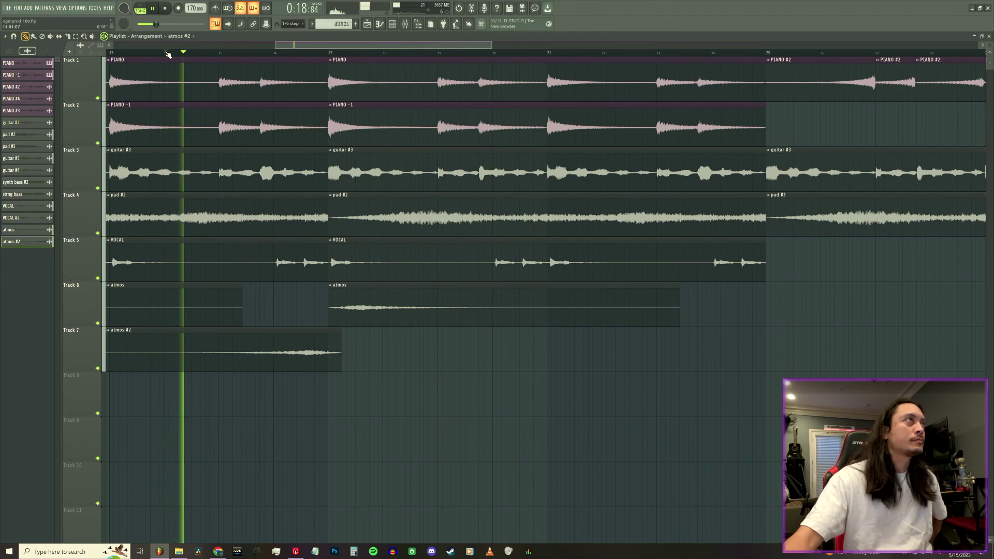
scroll(168, 54, "down", 3)
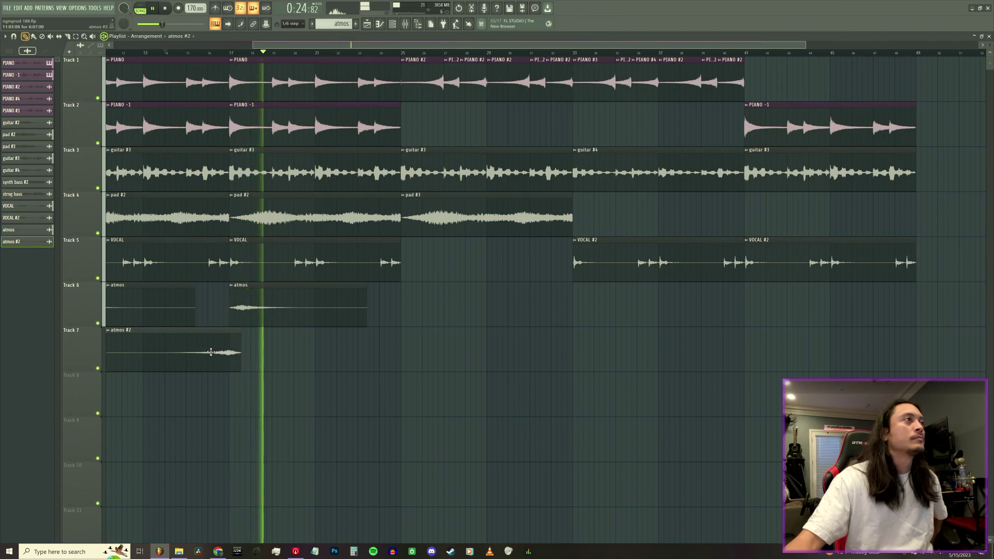
left_click(185, 53)
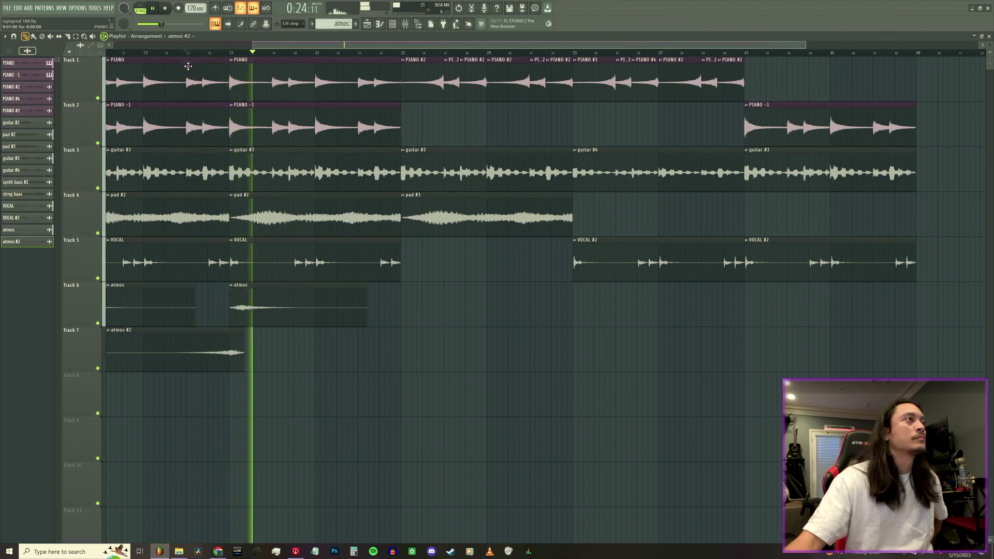
- Return the playlist snap to Line and play the whole arrangement from the start
left_click_drag(292, 47, 204, 104)
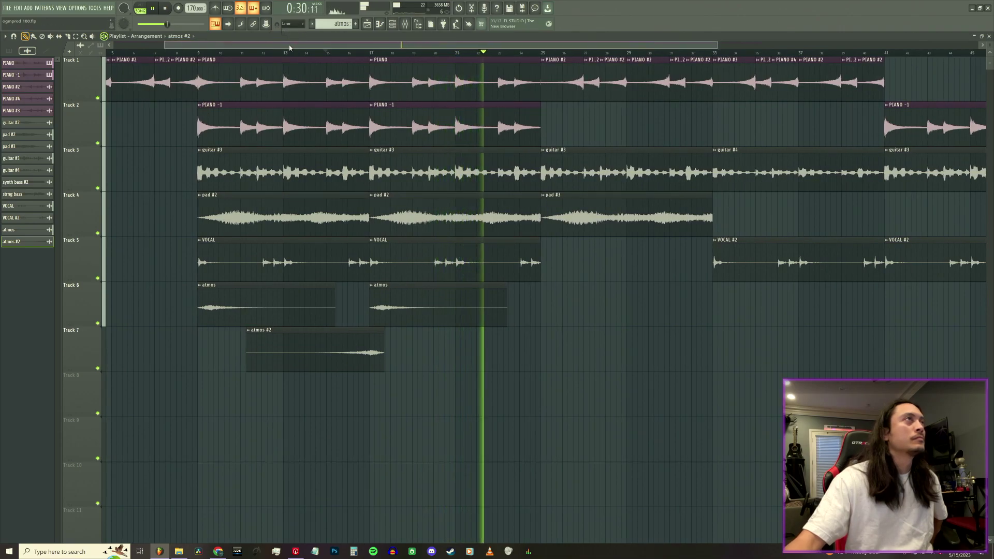
scroll(206, 55, "down", 2)
left_click_drag(148, 53, 106, 53)
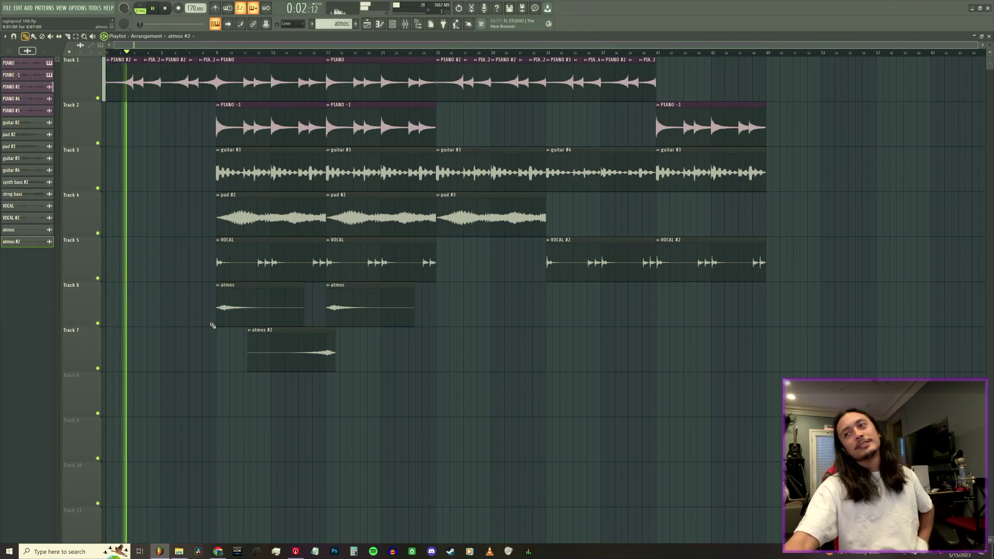
- Create a new empty pattern named "lead" and place it at bar 9 on Track 8
left_click(390, 24)
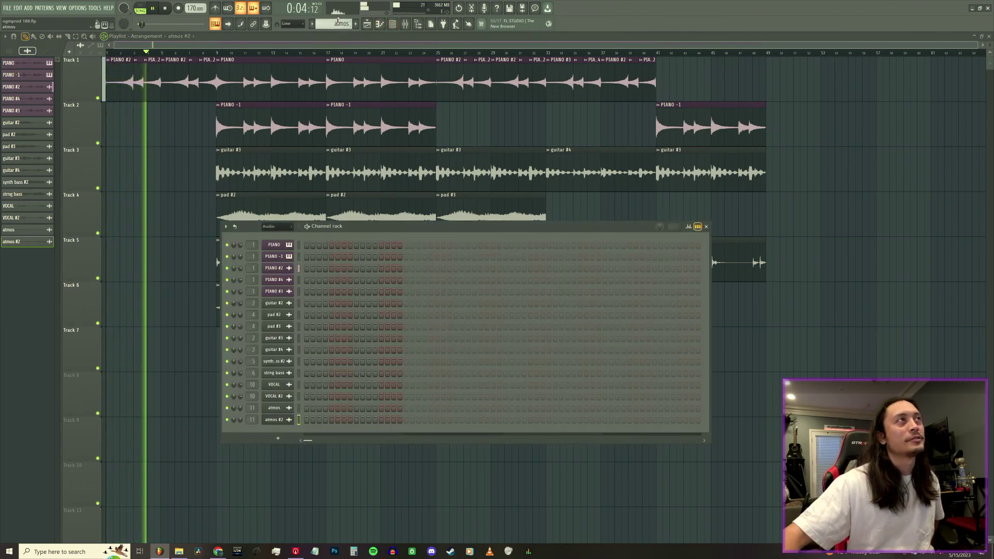
left_click(349, 23)
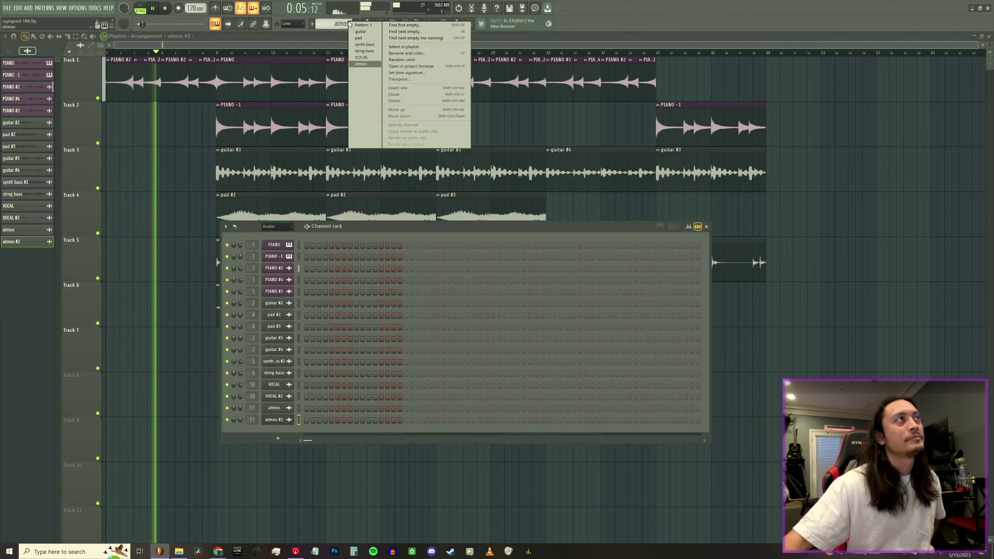
left_click(406, 31)
type("lead")
key("Return")
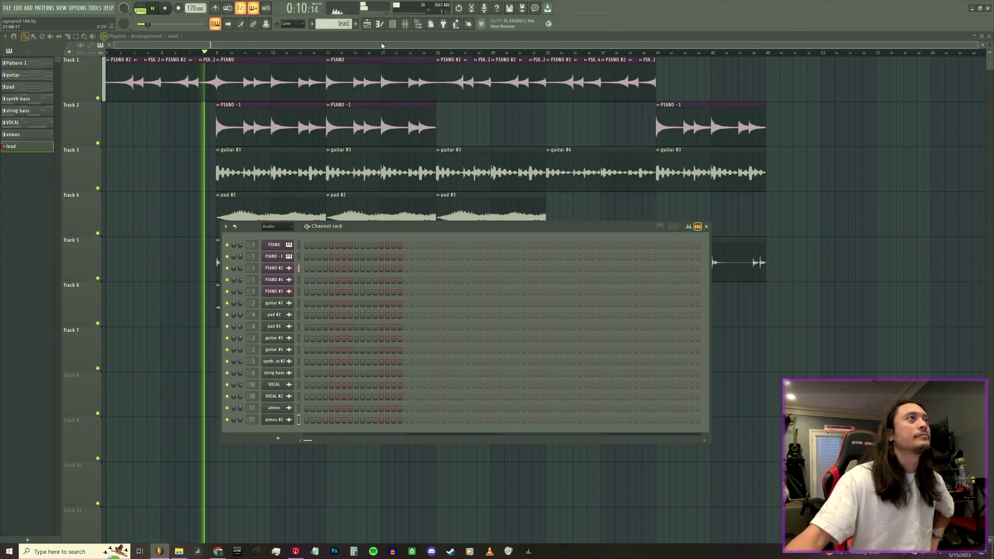
left_click(391, 25)
left_click(223, 394)
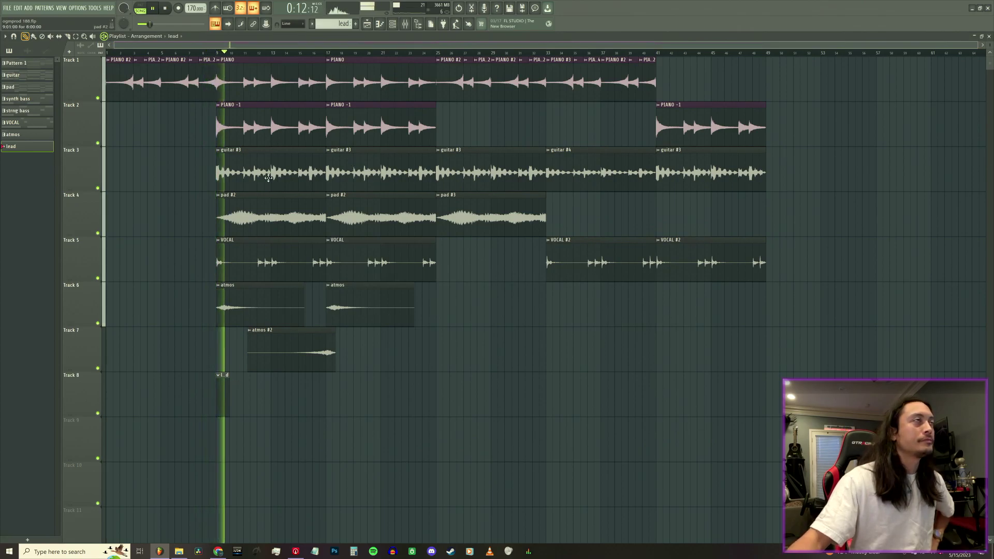
- Open the channel rack and the Kontakt 7 channel, and remove the loaded Secret Passage instrument
left_click(392, 25)
left_click(295, 231)
left_click(277, 237)
left_click_drag(353, 234, 478, 194)
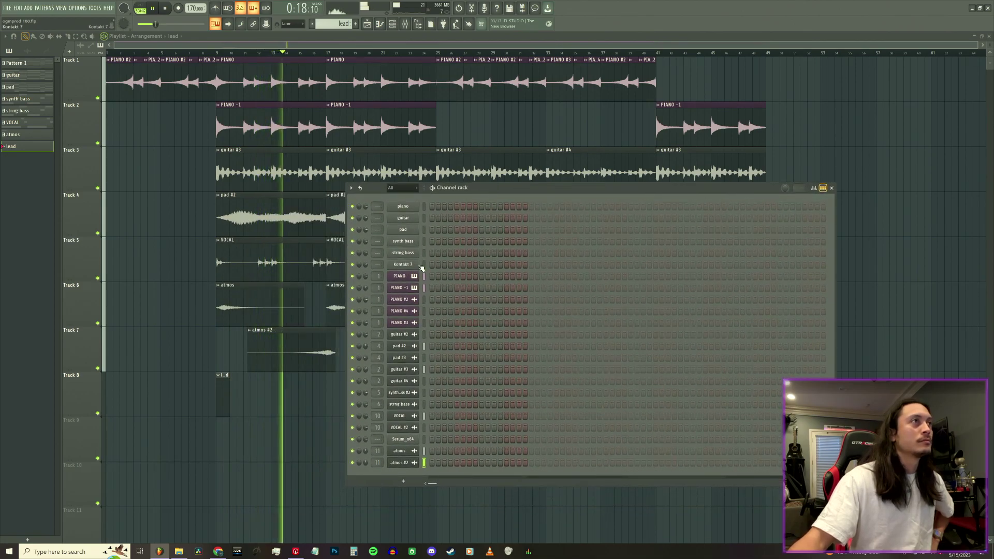
left_click(418, 266)
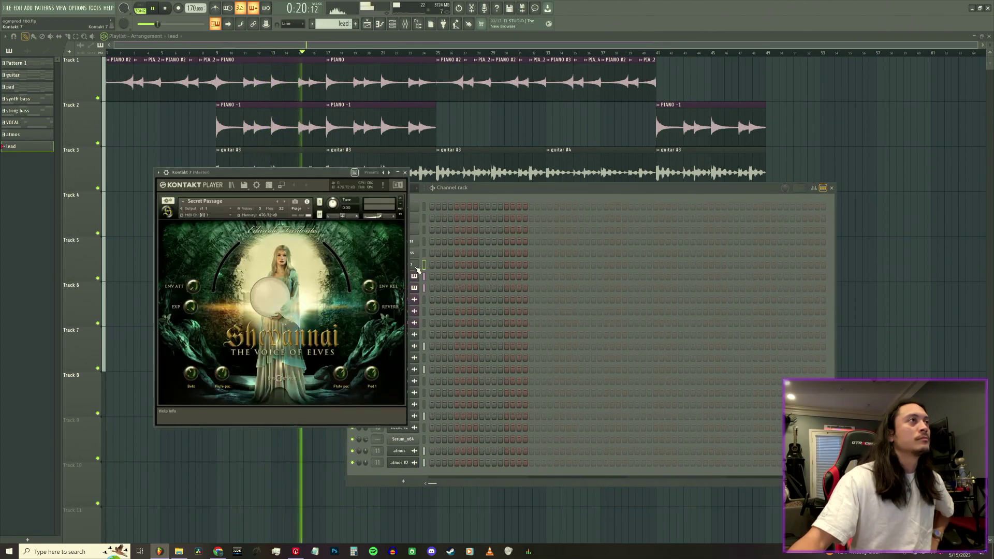
left_click_drag(308, 173, 567, 185)
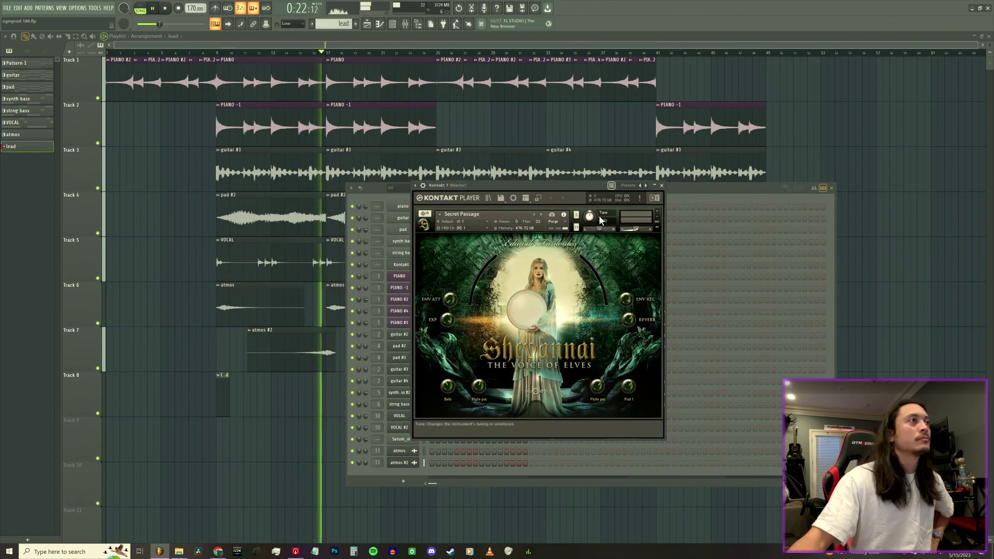
left_click(656, 211)
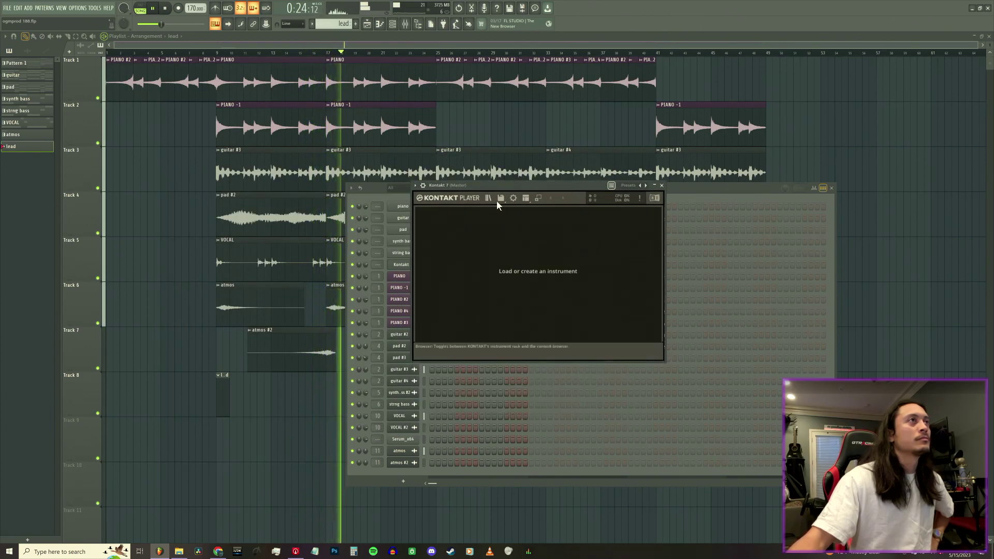
left_click(427, 403)
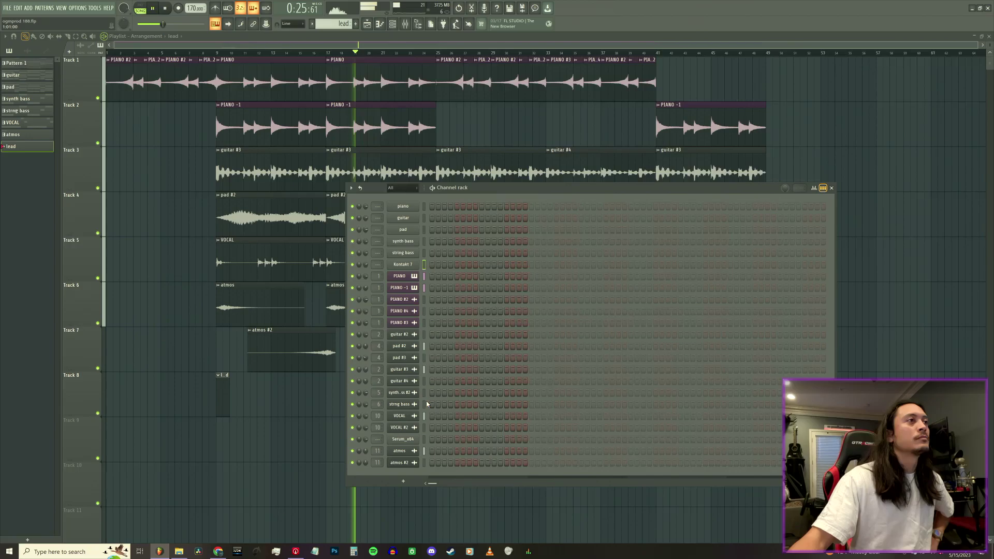
- Open Serum, load a preset from the Leads category, and audition the following presets to choose a lead sound
left_click(408, 439)
left_click(228, 131)
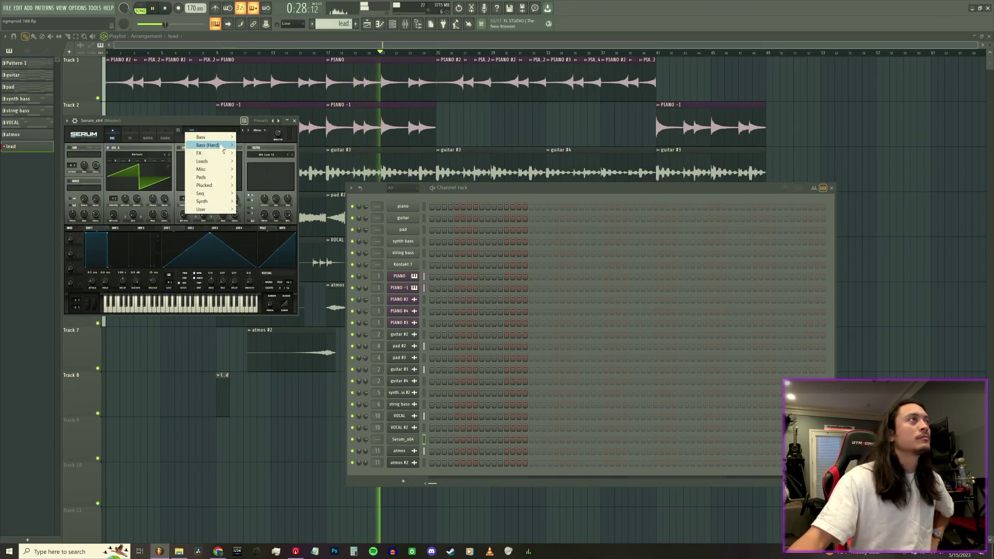
mouse_move(222, 161)
left_click(268, 162)
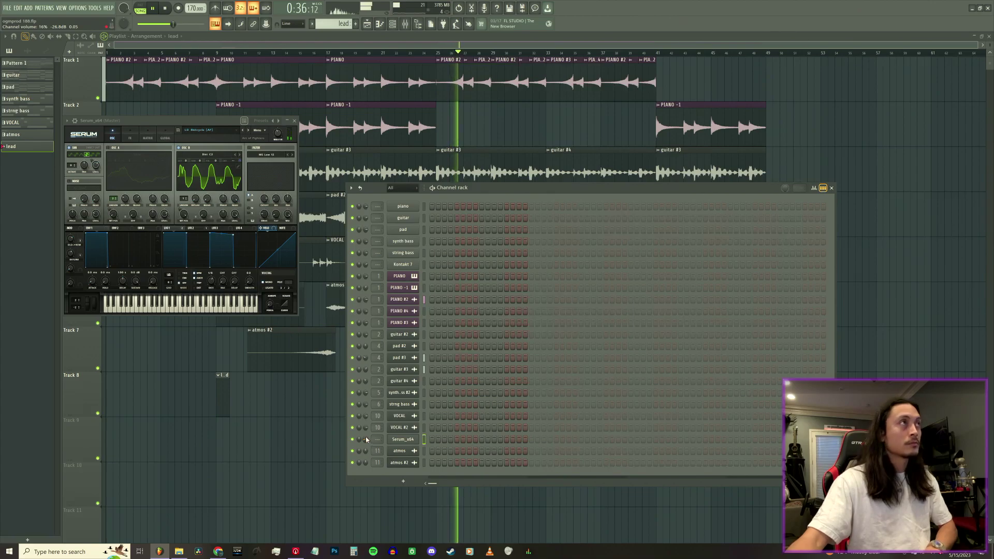
left_click(248, 131)
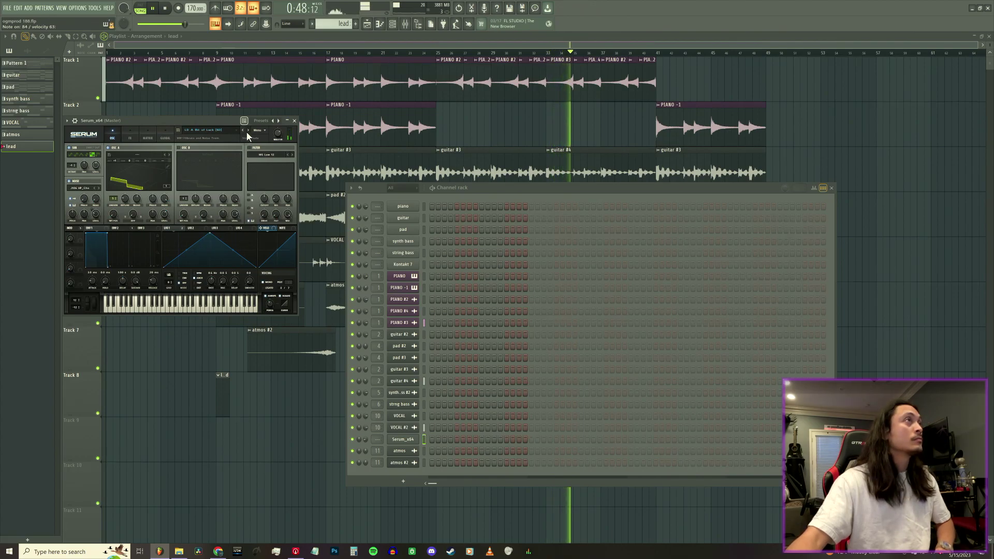
left_click(247, 133)
left_click(247, 133)
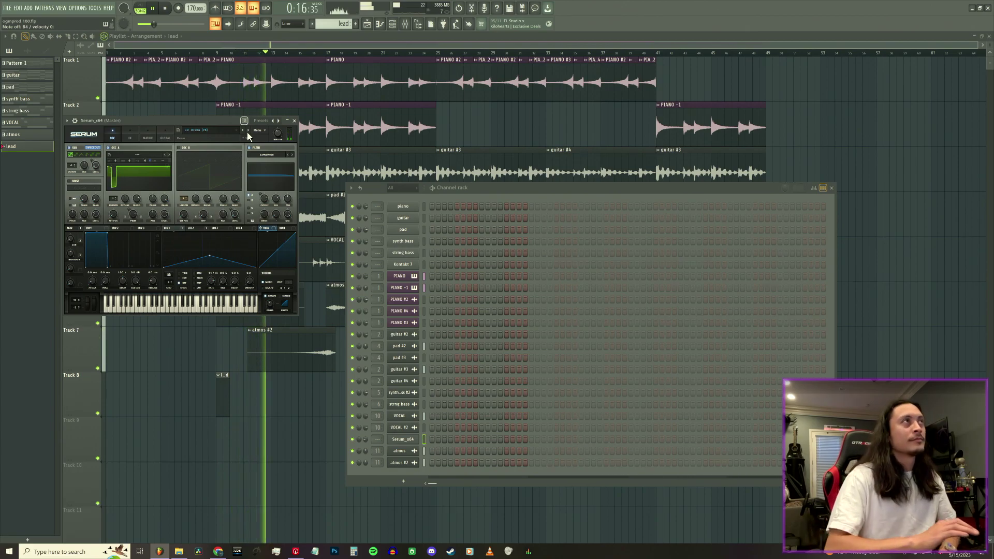
- Record an eight-bar Serum melody into the lead pattern from bar 9, capturing notes and automation
left_click(260, 50)
left_click(218, 54)
left_click(179, 8)
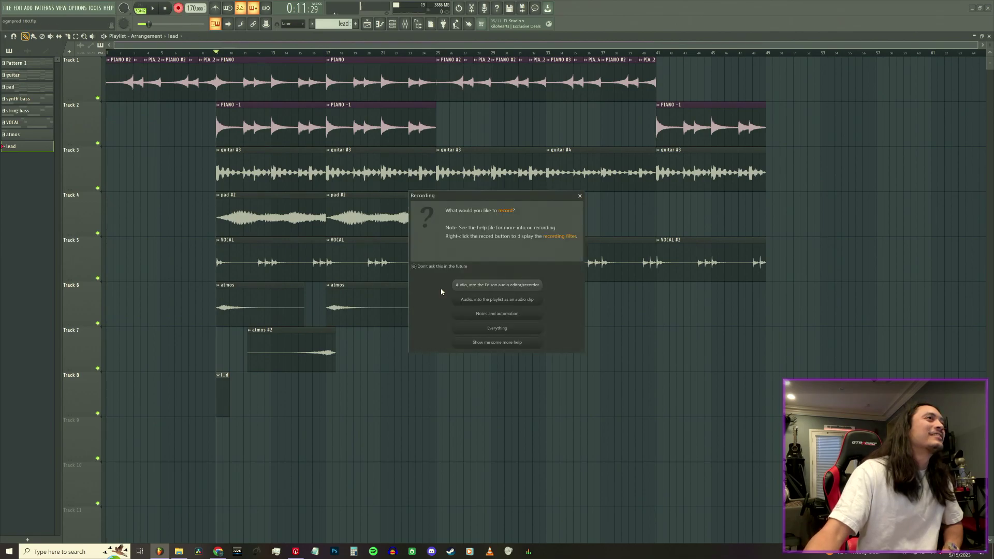
left_click(490, 317)
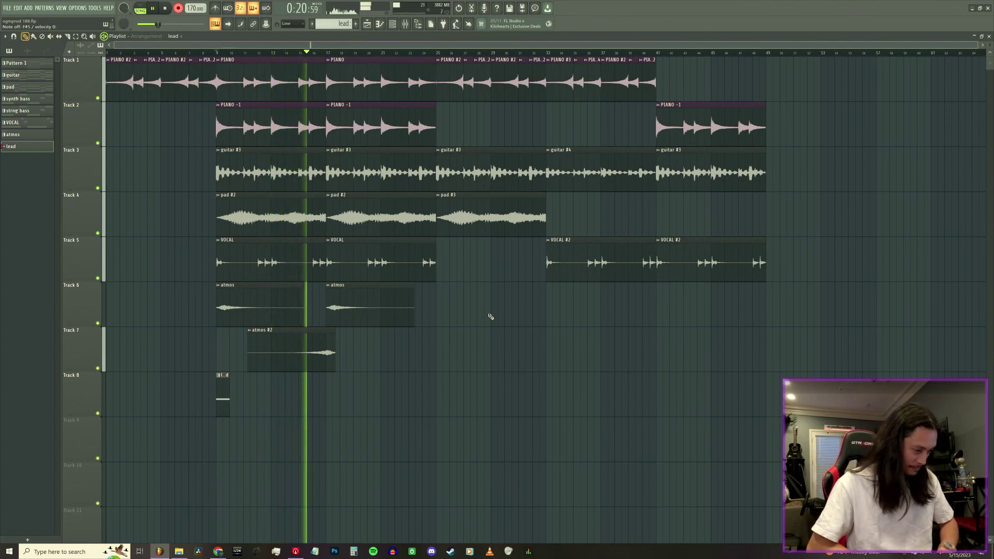
key("space")
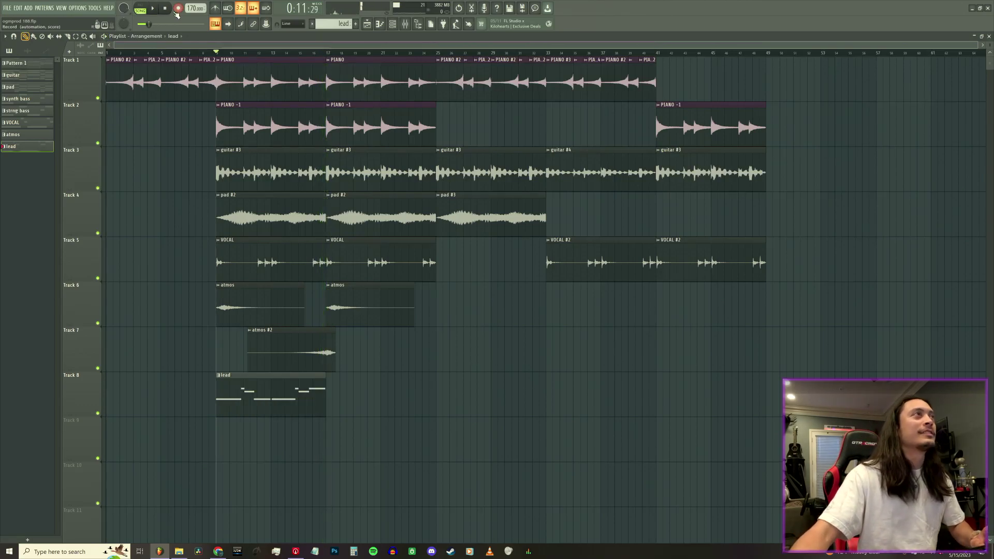
- In the lead pattern's piano roll, move the third B4 note to start at bar 5 and extend it to the following F#5
double_click(297, 379)
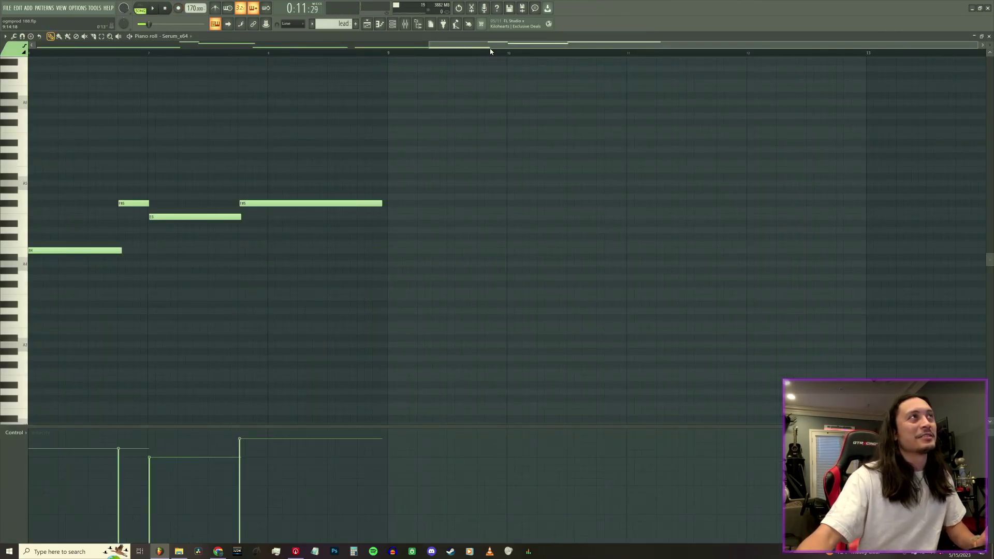
scroll(73, 204, "left", 10)
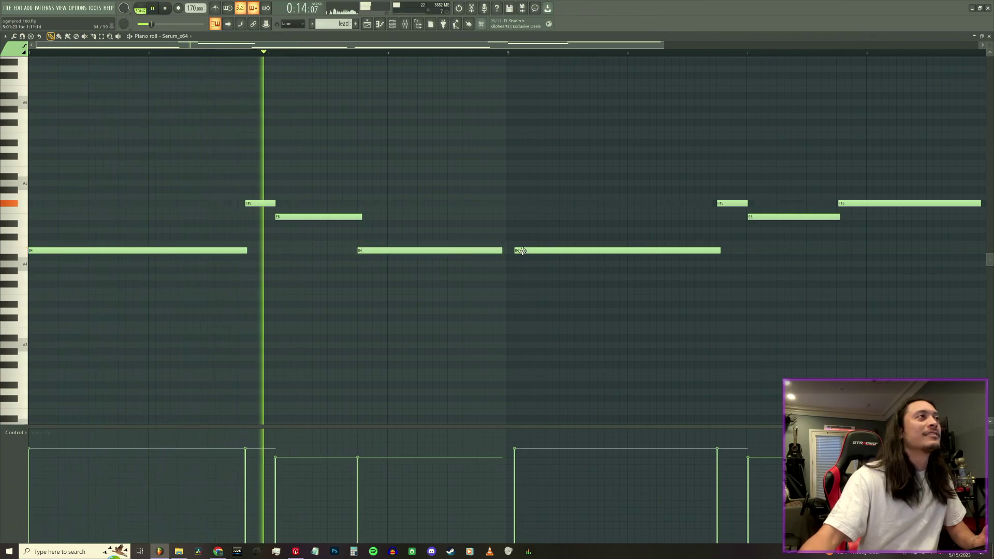
left_click_drag(520, 250, 513, 251)
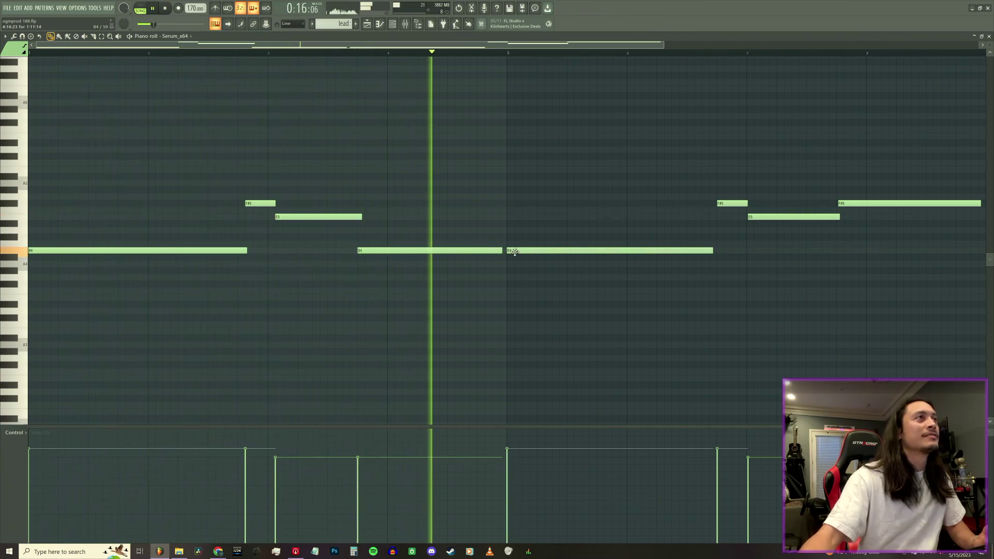
left_click_drag(711, 251, 718, 250)
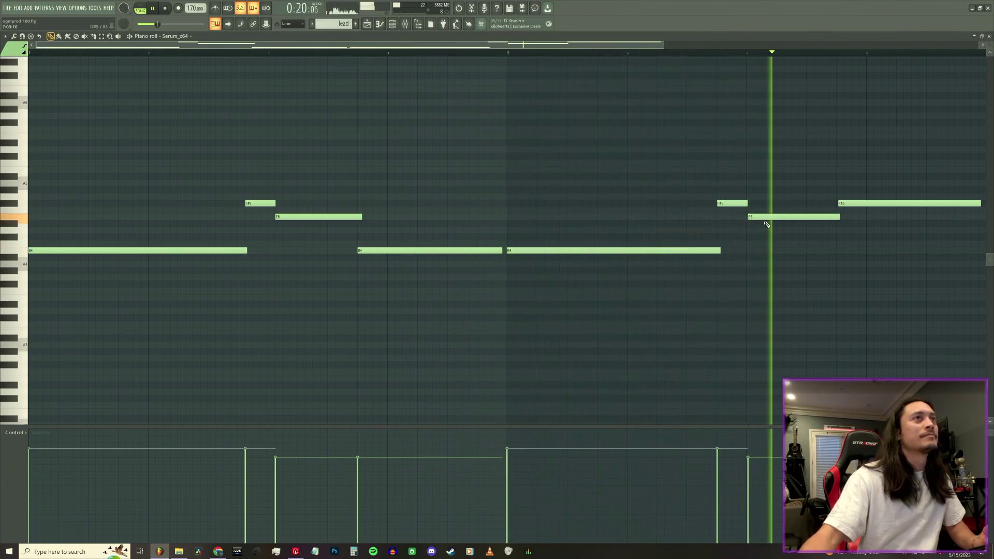
- Play the lead with the metronome on, shift the first F#5 and E5 notes earlier so E5 starts at bar 3, and lengthen that E5
scroll(516, 49, "down", 3)
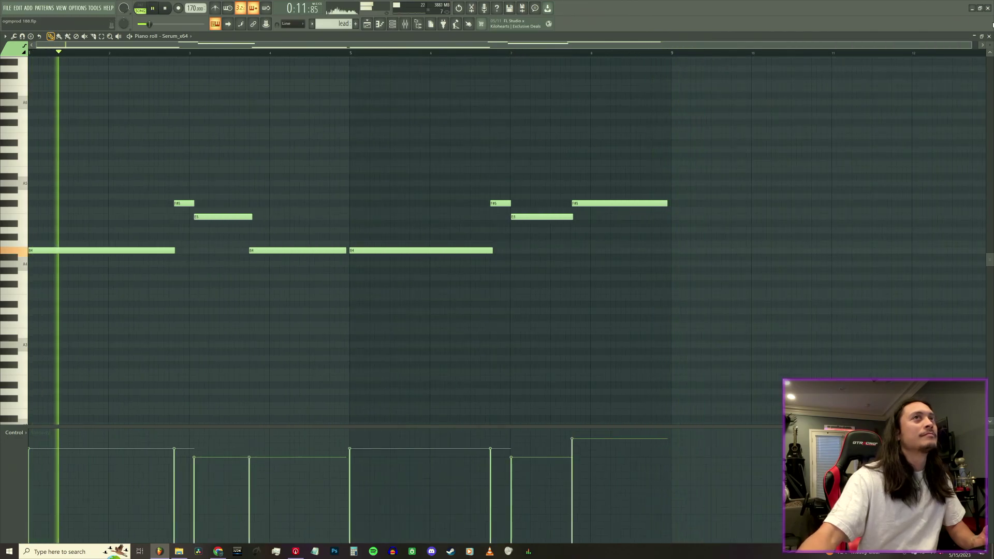
key("F5")
double_click(247, 397)
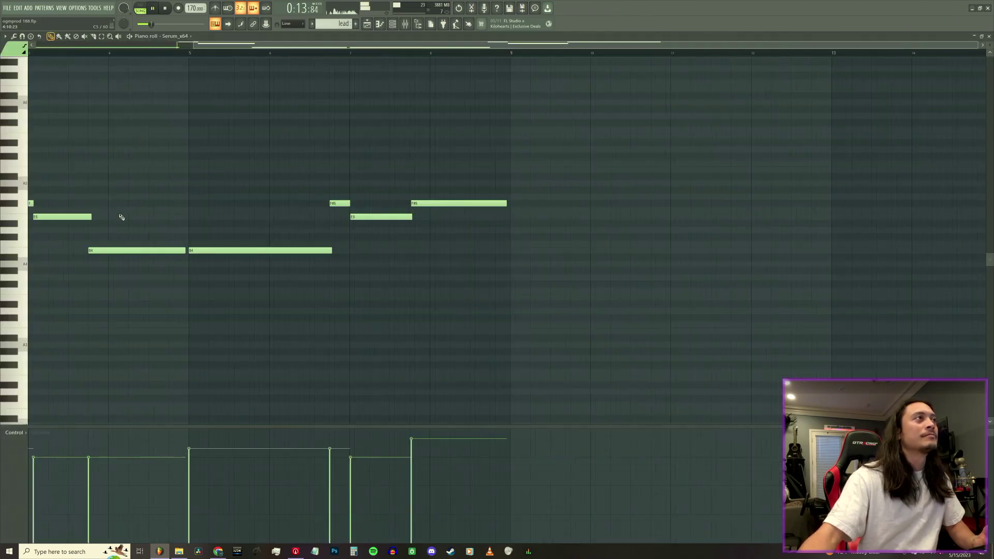
left_click_drag(325, 46, 150, 46)
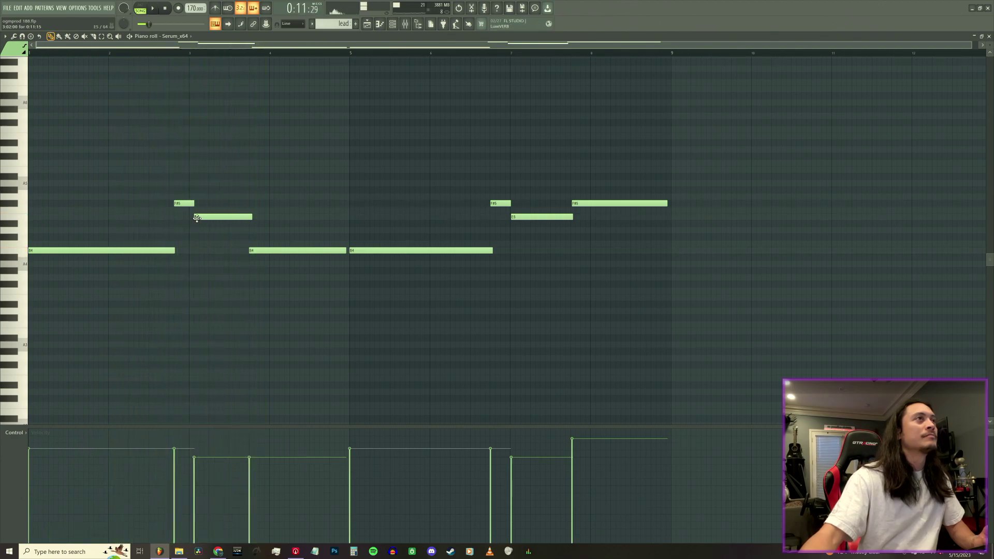
left_click(216, 9)
key("space")
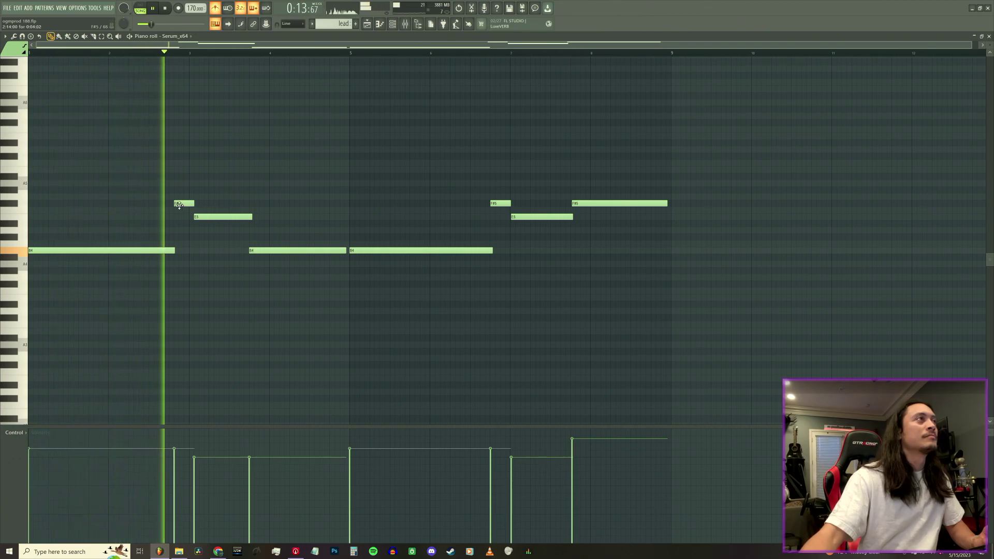
key("space")
key("space")
left_click_drag(178, 205, 197, 218)
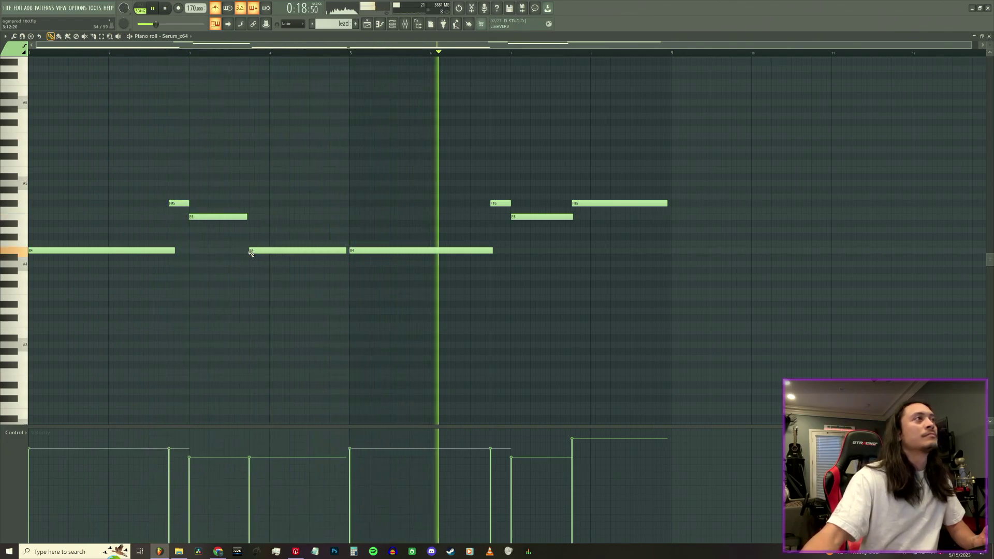
left_click_drag(247, 217, 252, 217)
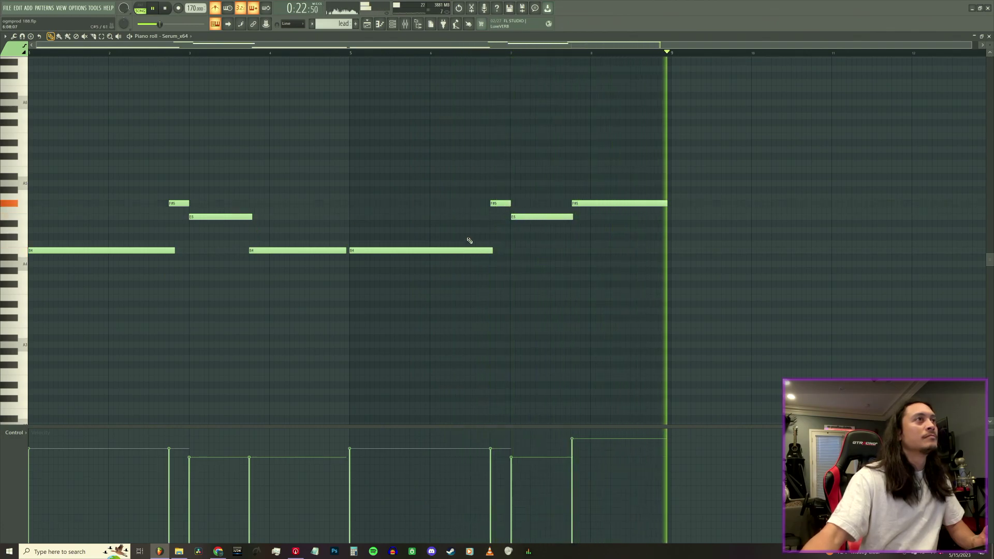
- Place a second lead pattern clip at bar 17 on Track 8 and play the section
left_click(987, 37)
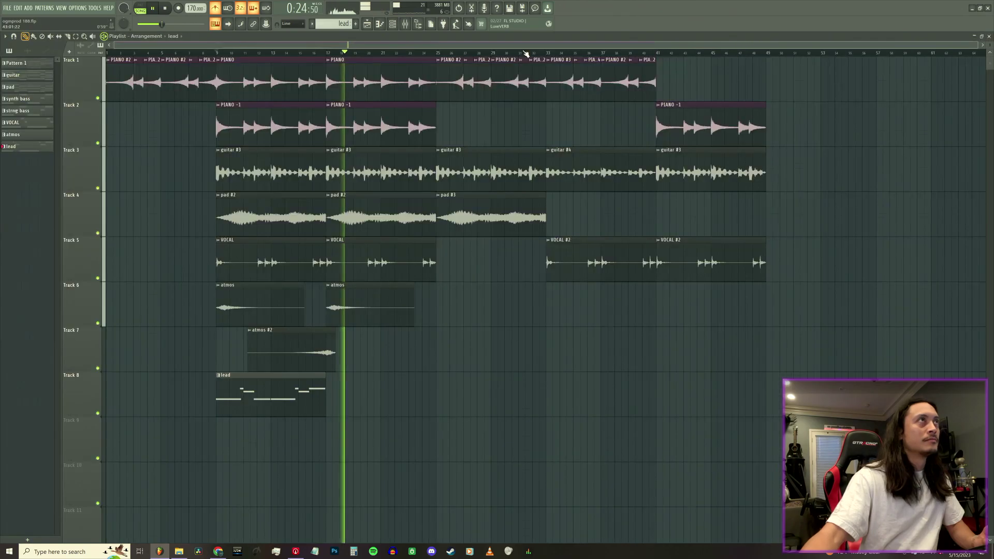
key("space")
left_click(349, 392)
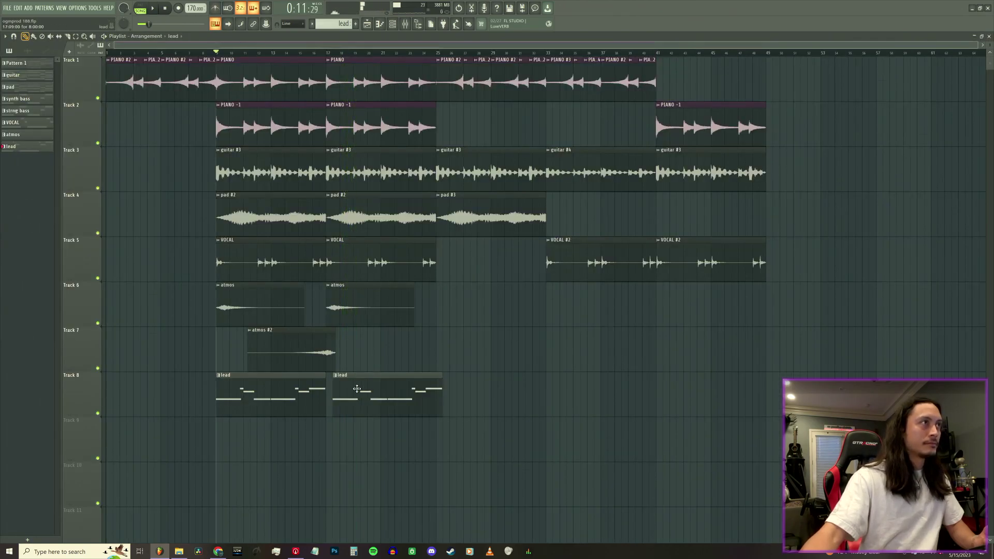
key("space")
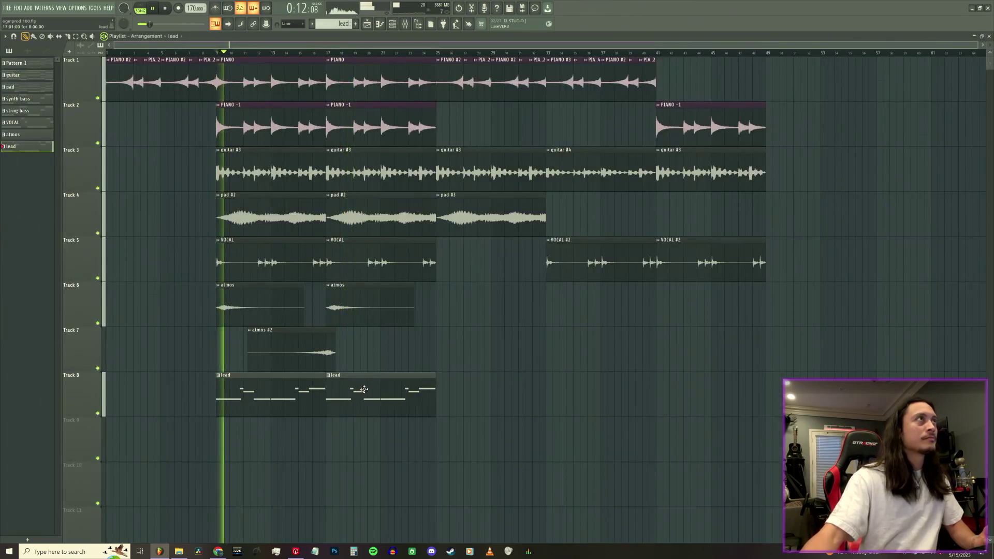
- Solo Track 6 with the atmos clips, restore the other tracks, and toggle its mute to compare
right_click(98, 323)
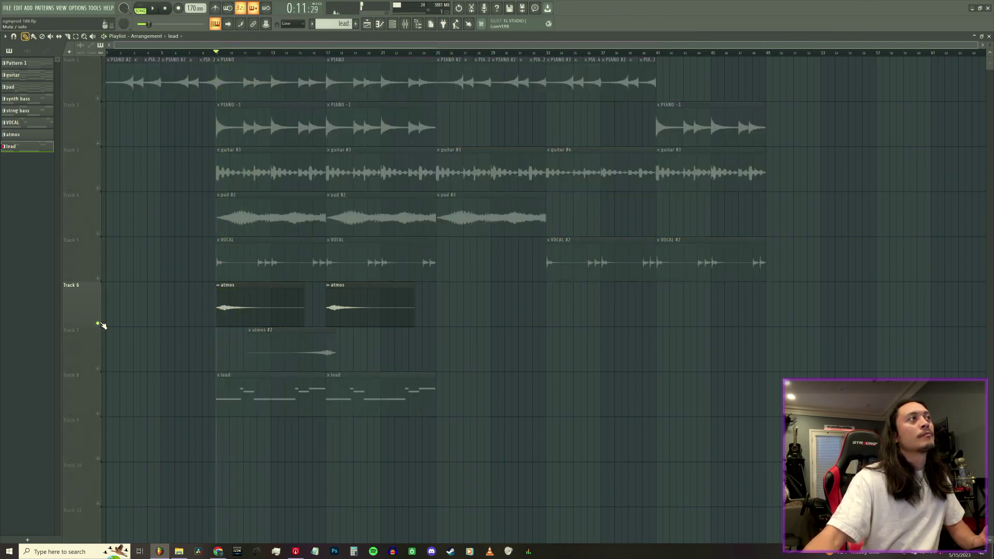
right_click(98, 323)
left_click(97, 324)
left_click(98, 323)
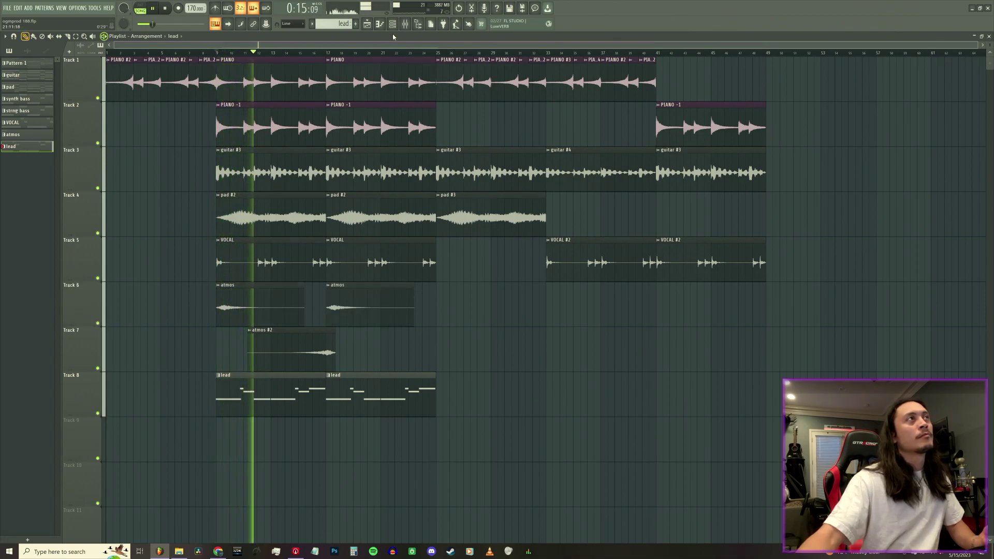
- Check the mixer tracks during playback, inspecting insert 9, and stop playback
left_click(406, 25)
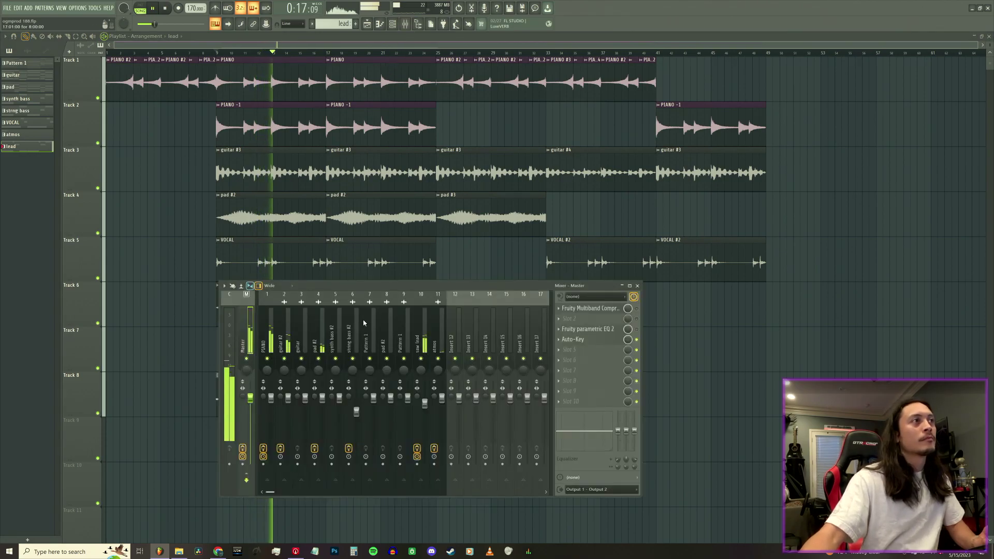
left_click(402, 345)
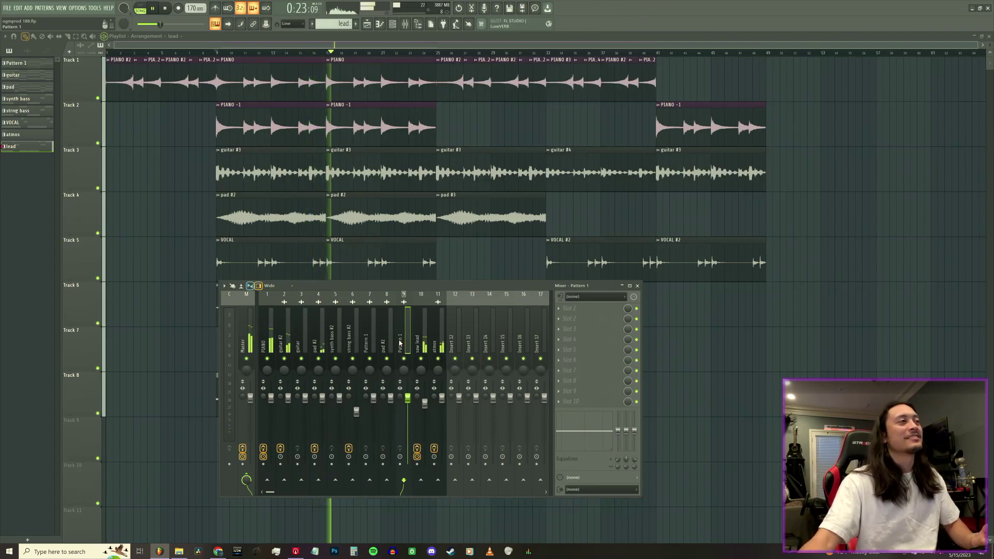
left_click_drag(422, 289, 671, 373)
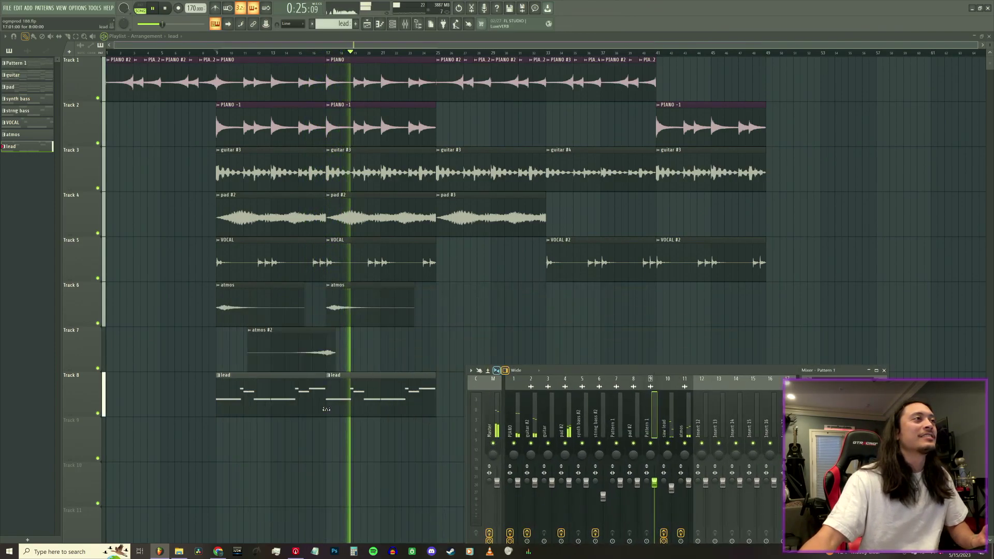
key("space")
key("F9")
- Render the lead pattern to audio, replacing its playlist clips, and close the Serum window
right_click(28, 144)
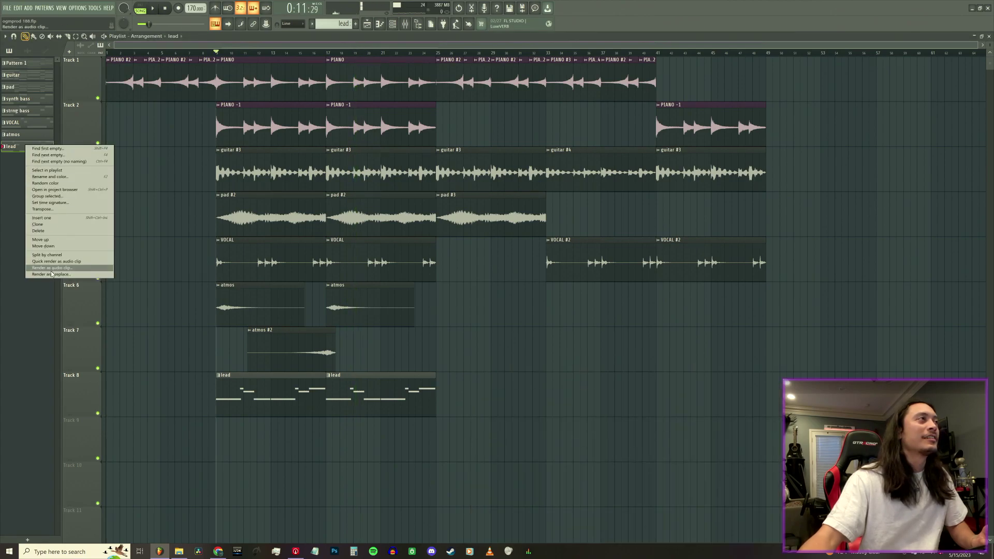
left_click(51, 275)
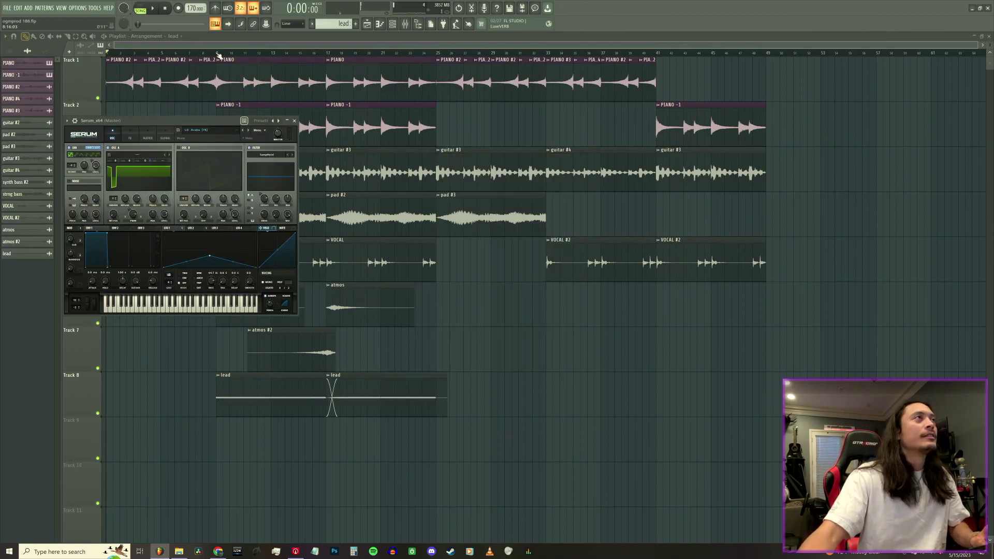
left_click(294, 121)
- Replace the overlapping second lead audio clip with an eight-bar copy at bar 17, and set the playback start to bar 9
right_click(377, 397)
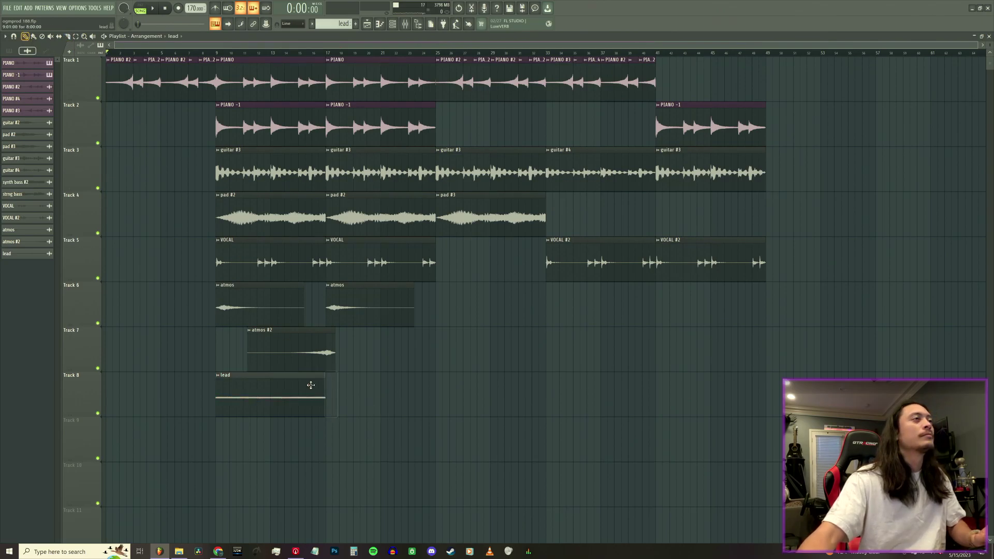
left_click(333, 390)
left_click(217, 53)
- Route the lead audio clip to mixer track 10 and play it with the mixer open
double_click(350, 406)
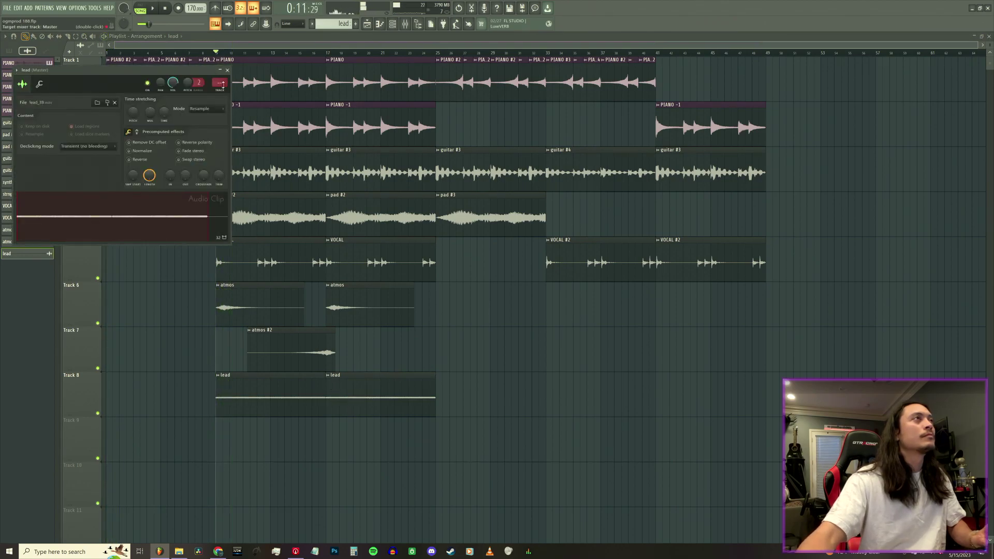
left_click_drag(219, 83, 220, 76)
key("space")
left_click(411, 27)
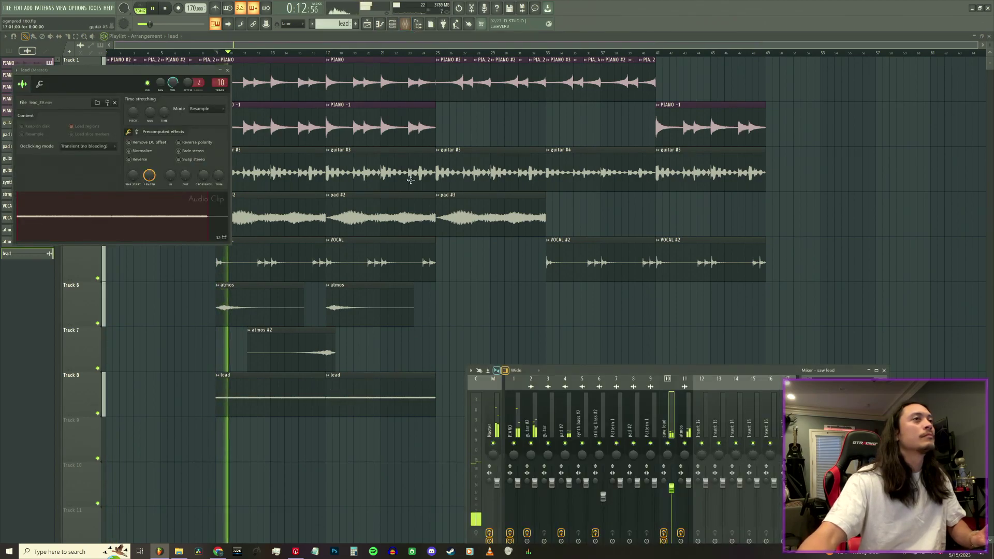
- Reroute the lead audio clip to mixer track 9 and copy RC-20 Retro Color onto it from the saw lead track
left_click_drag(641, 376, 624, 312)
left_click(637, 341)
key("space")
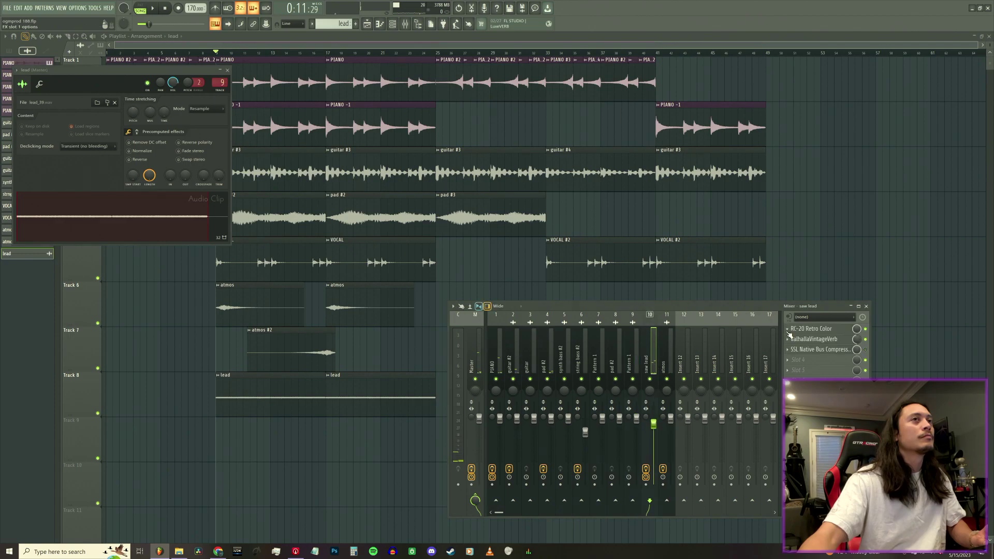
left_click(790, 329)
left_click_drag(807, 369, 632, 368)
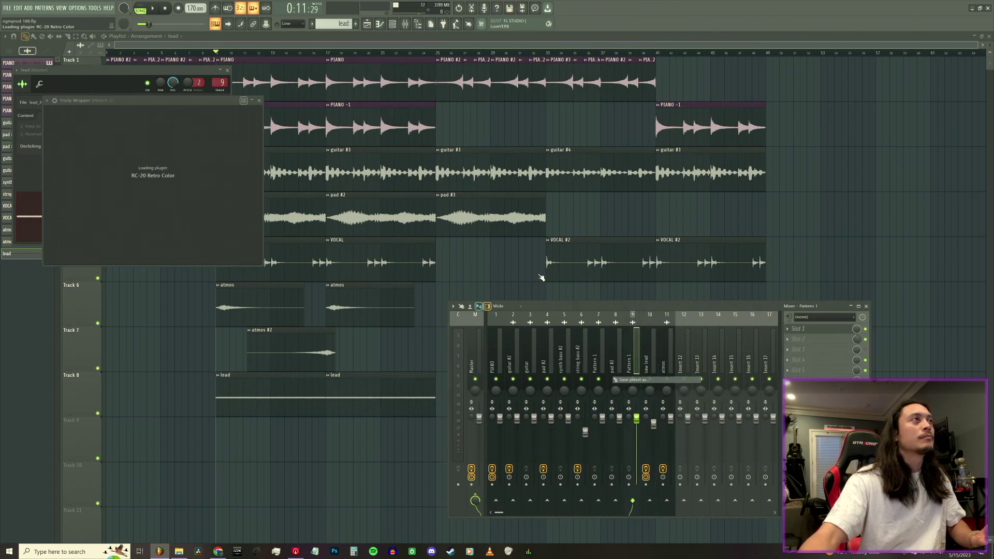
left_click(351, 100)
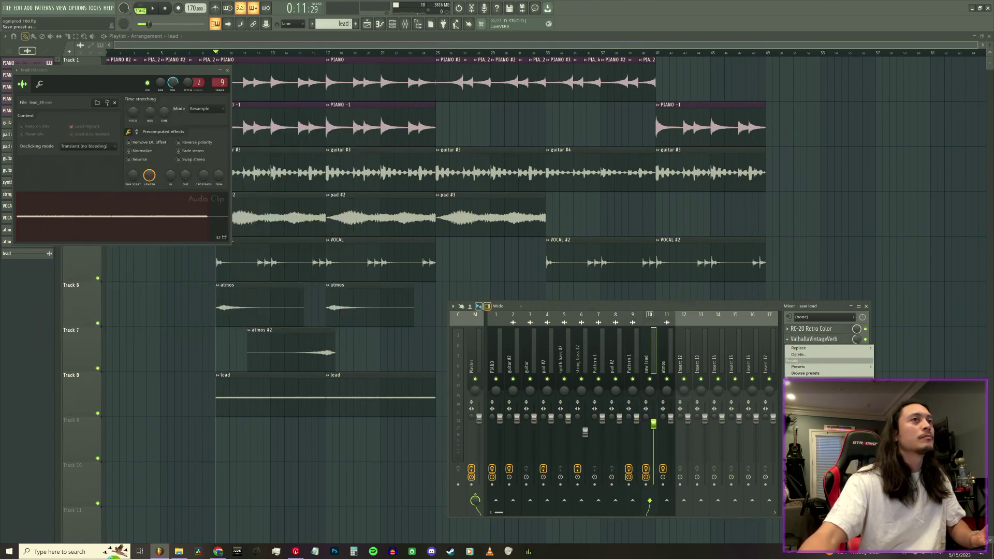
- Copy ValhallaVintageVerb from the saw lead track to mixer track 9 with a mix level of about 31%, and close the plugin and clip windows
left_click_drag(802, 361, 699, 377)
left_click_drag(635, 369, 633, 368)
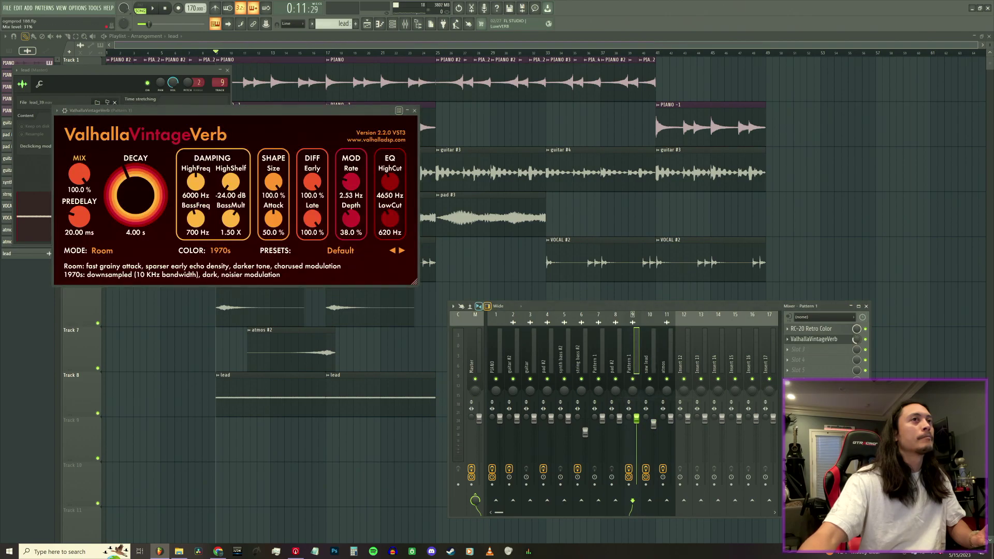
left_click(416, 111)
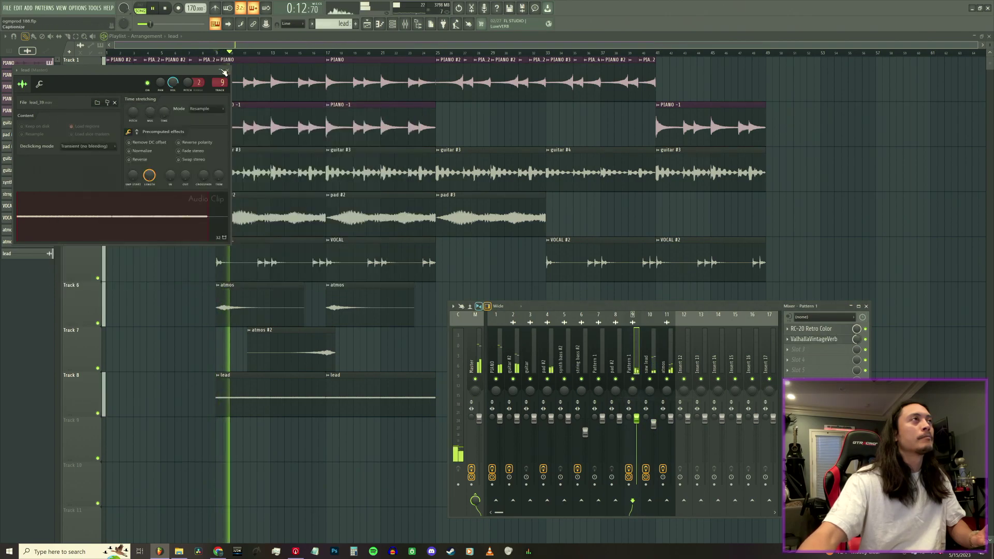
left_click(227, 69)
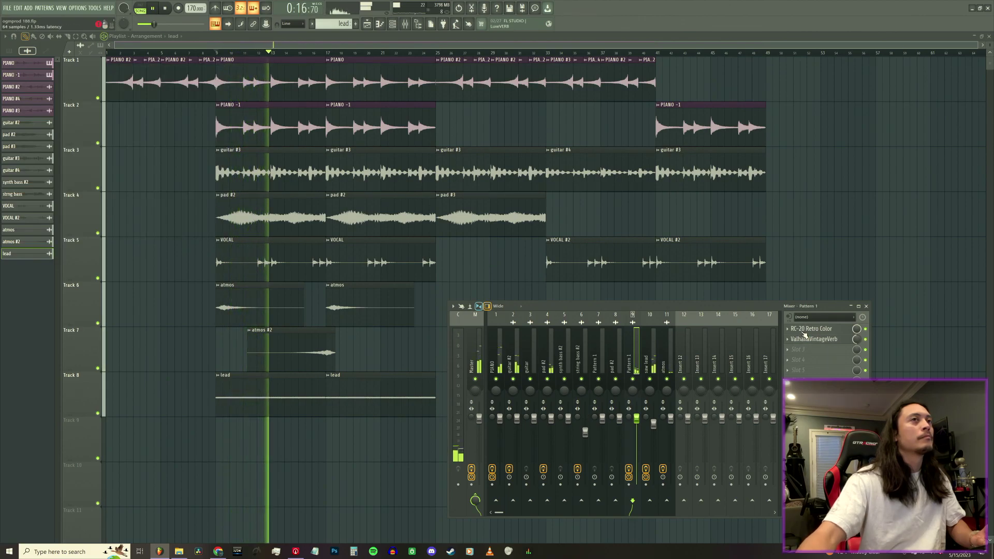
- Add Fruity Parametric EQ 2 to mixer track 9 and cut the lows and highs, pulling band 1 down to -18 dB
left_click_drag(803, 337, 809, 331)
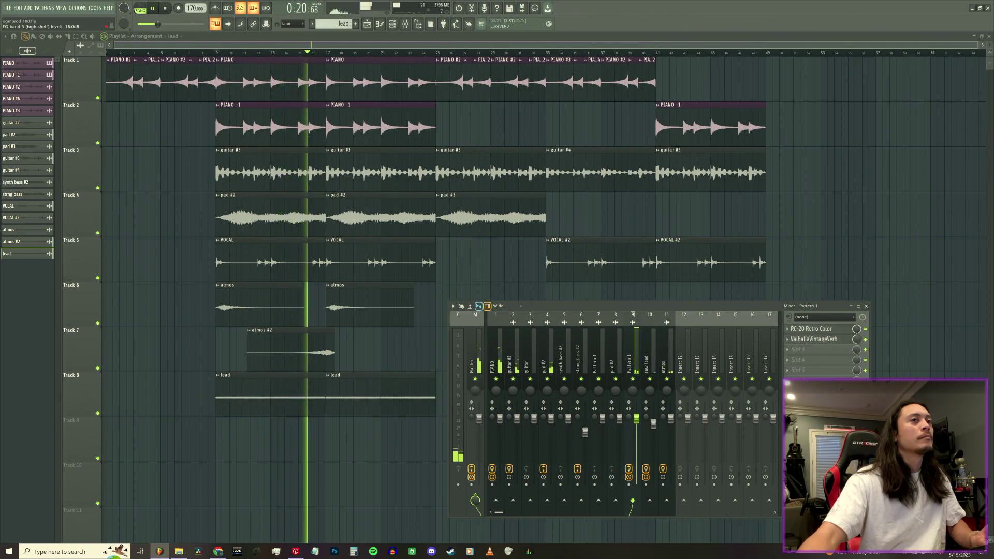
key("space")
left_click(787, 350)
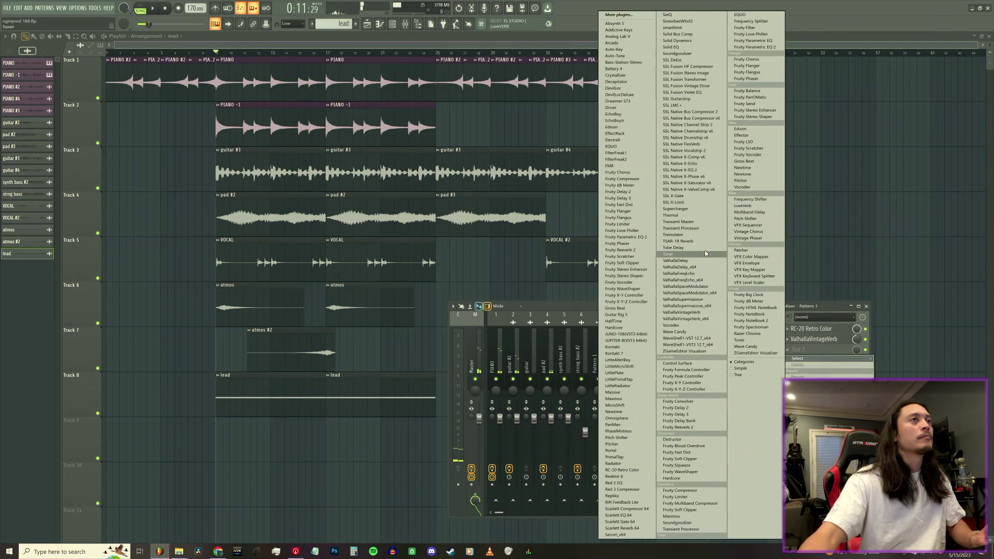
left_click(648, 237)
key("space")
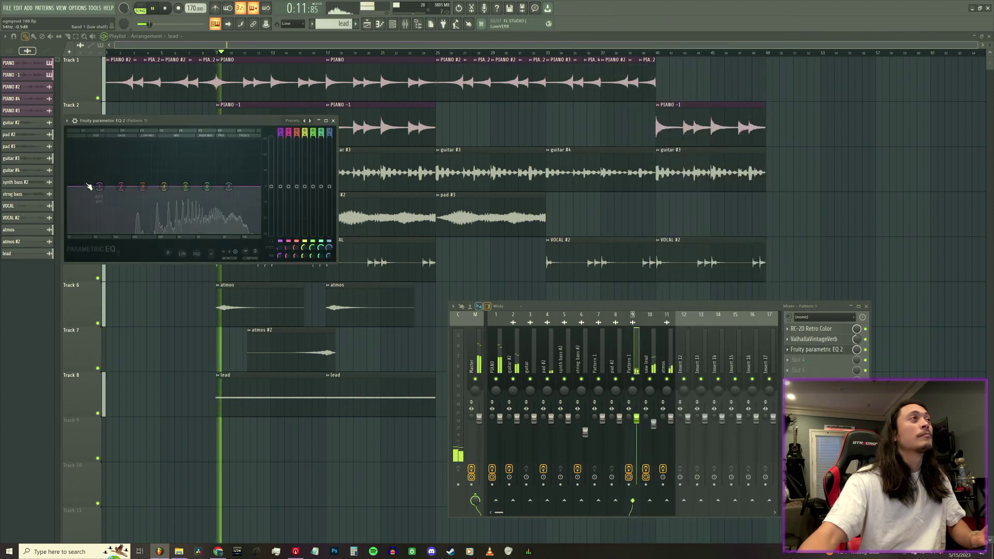
left_click_drag(100, 193, 144, 232)
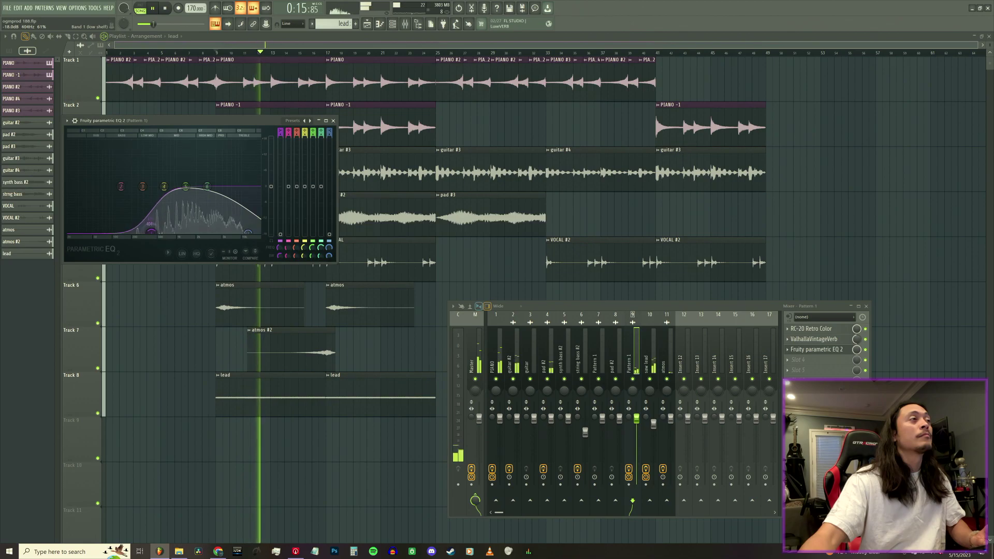
left_click(333, 120)
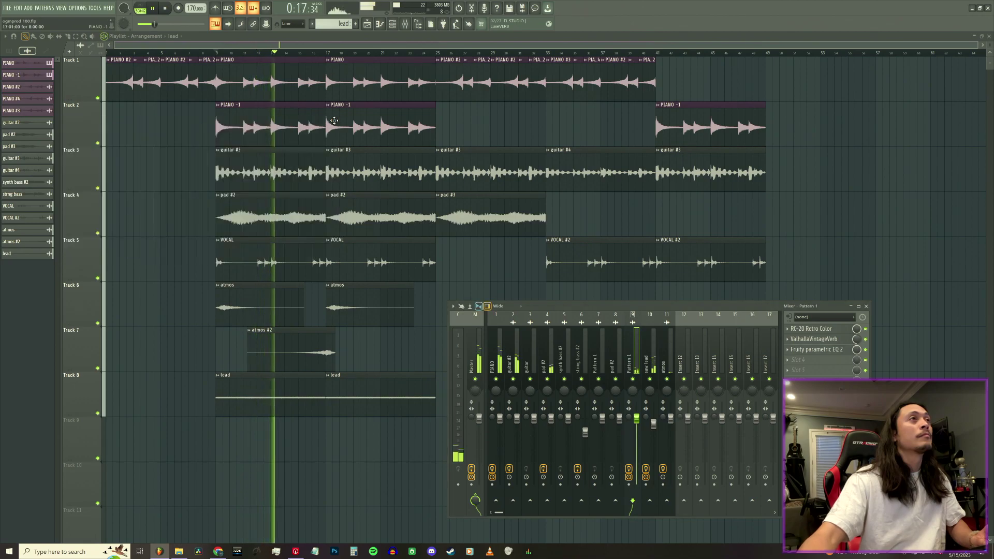
- Add Fruity Chorus with the 50 Detune preset to mixer track 9, audition it and close its window
left_click(806, 372)
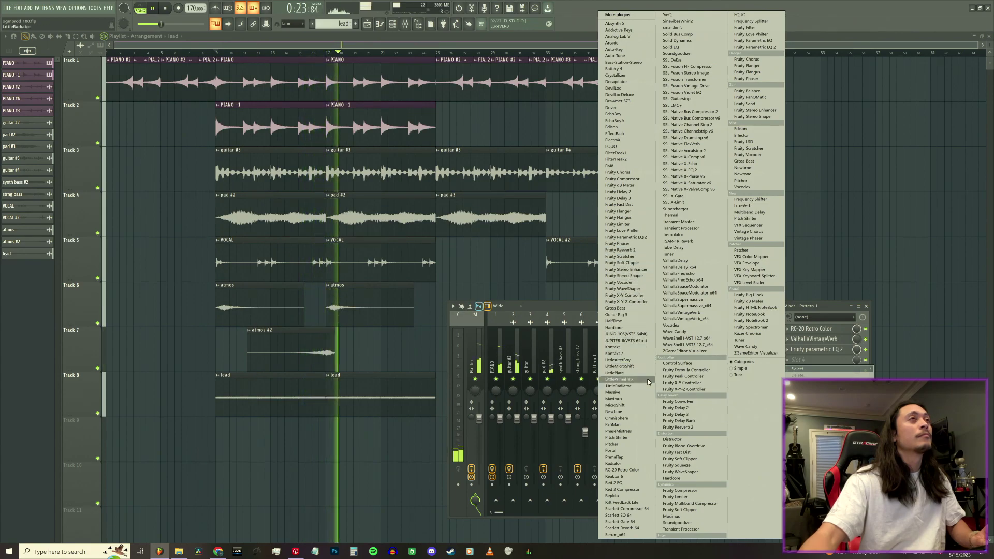
left_click(642, 172)
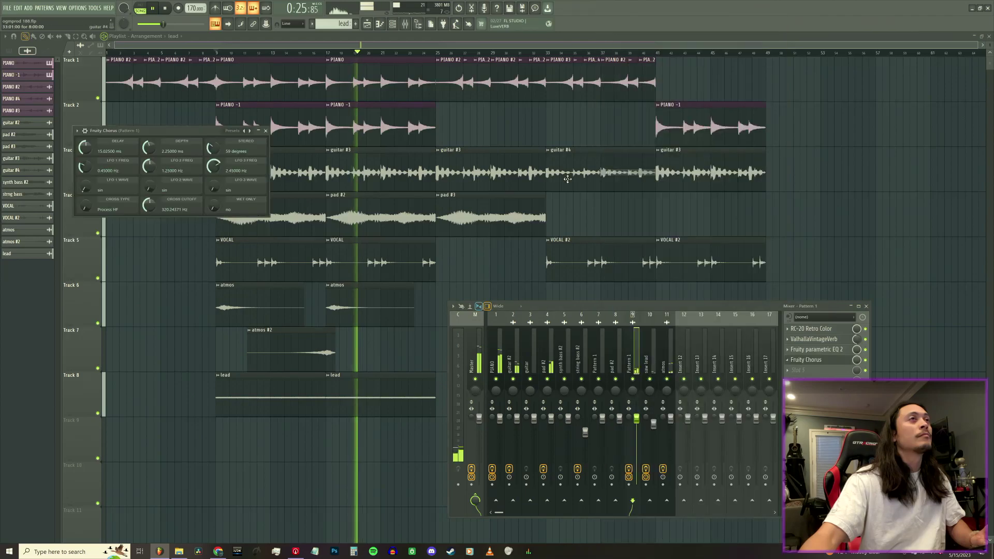
left_click(76, 131)
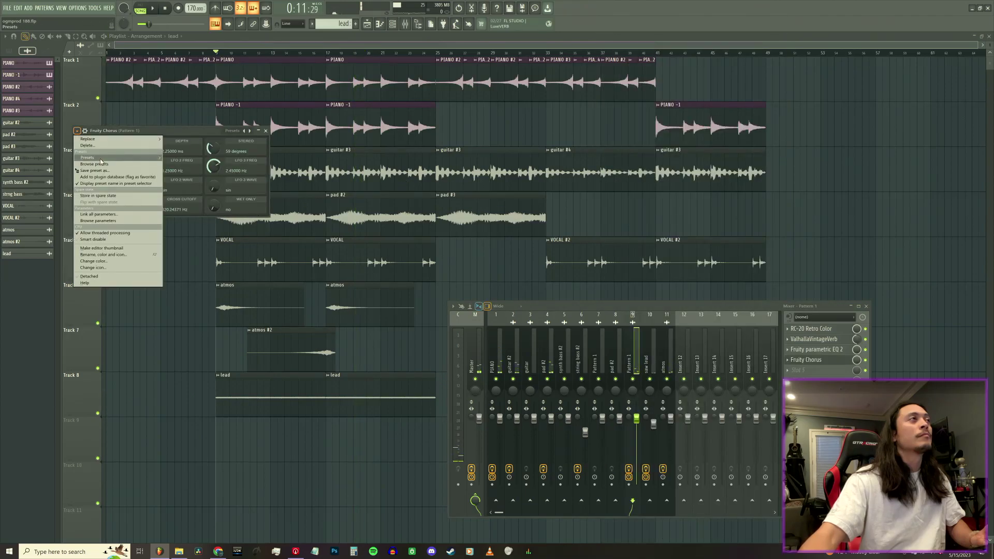
mouse_move(101, 162)
left_click(180, 158)
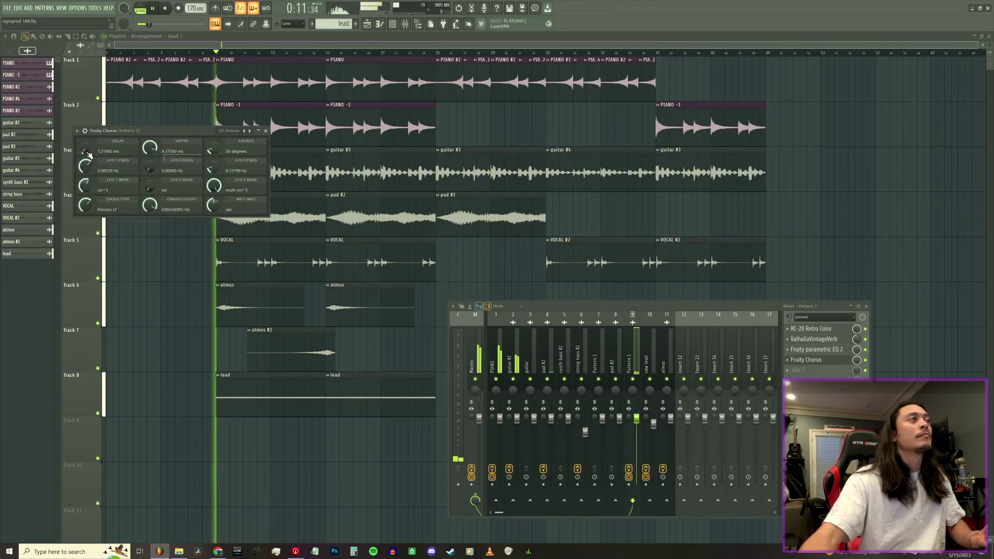
left_click(77, 131)
mouse_move(104, 158)
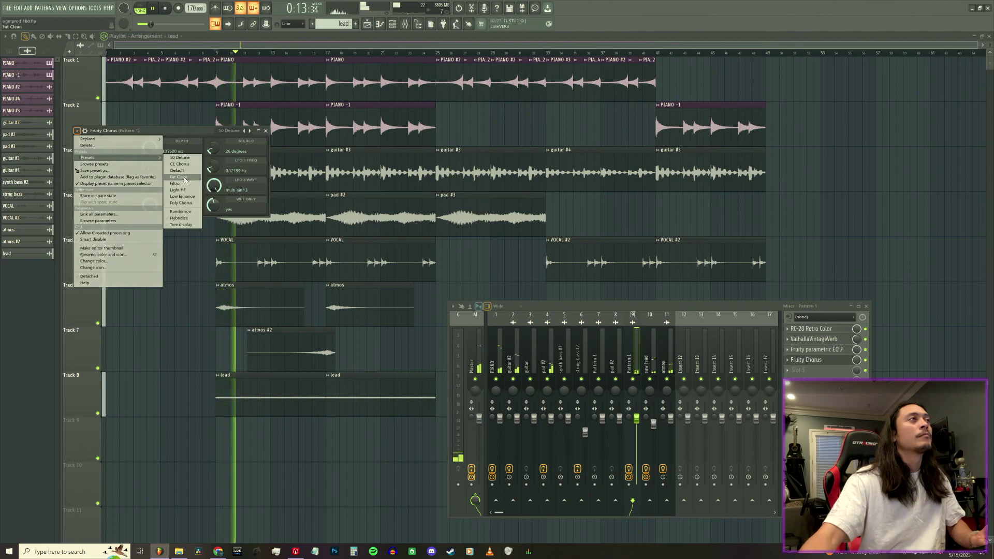
left_click(202, 133)
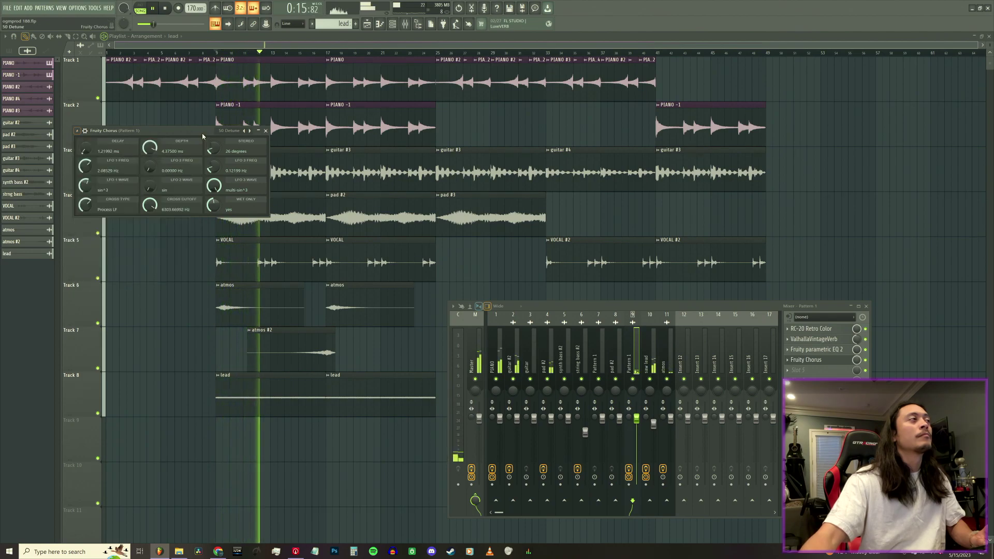
left_click(266, 131)
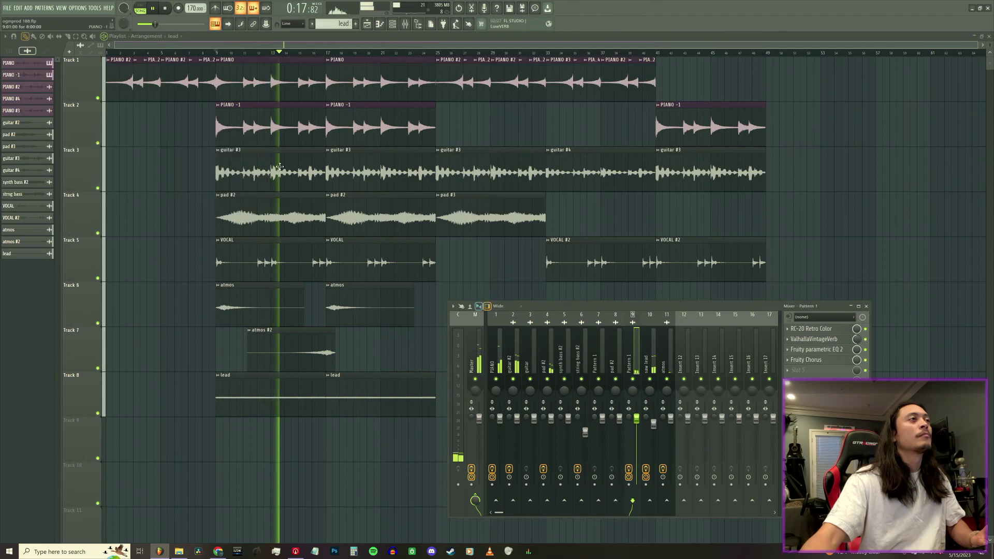
- Make the second lead audio clip unique and shift its pitch by -1200 cents
right_click(332, 381)
left_click(366, 428)
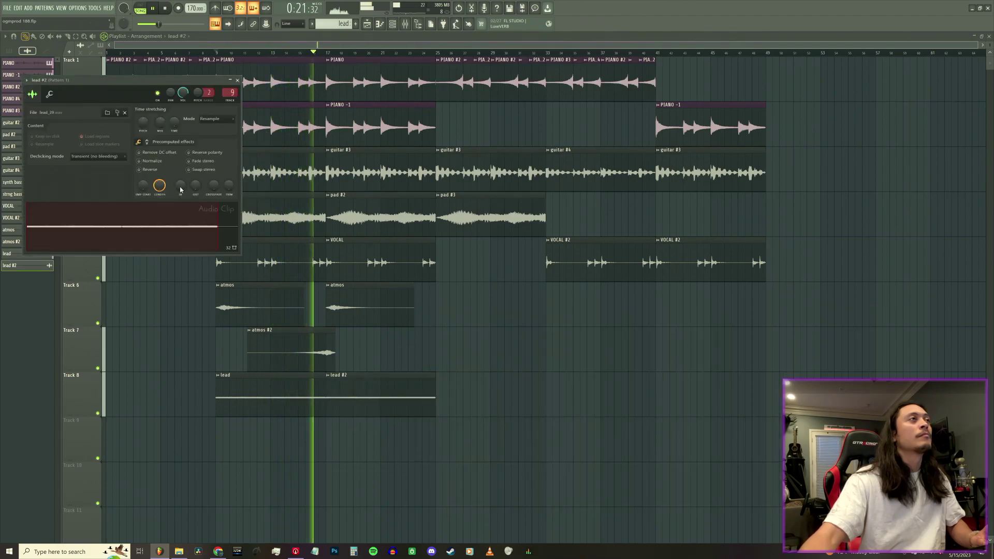
left_click_drag(145, 126, 145, 182)
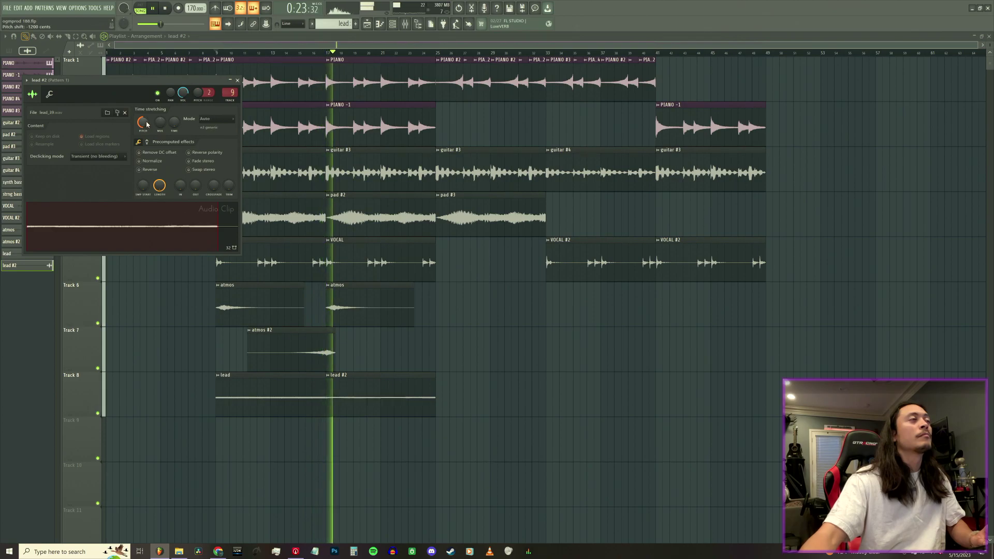
left_click(148, 143)
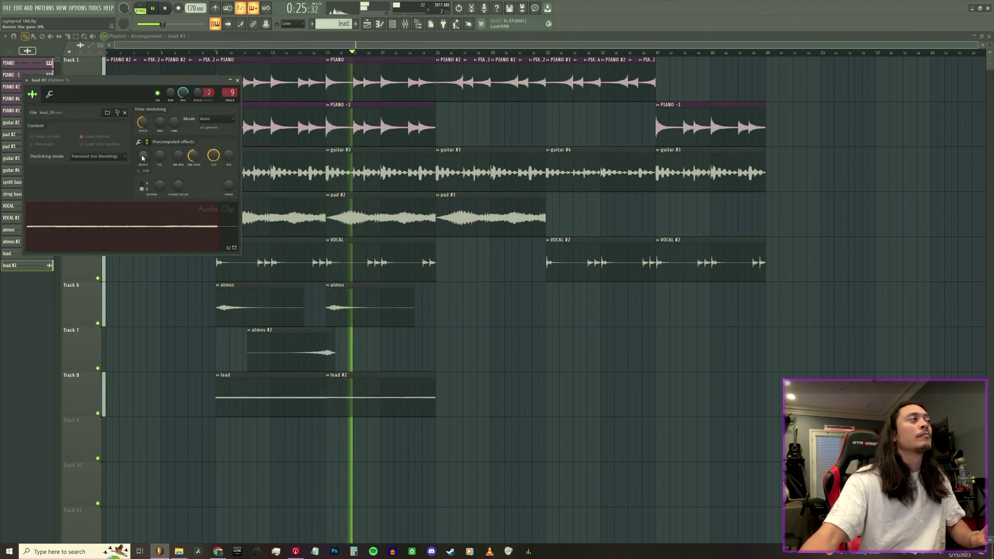
left_click(237, 81)
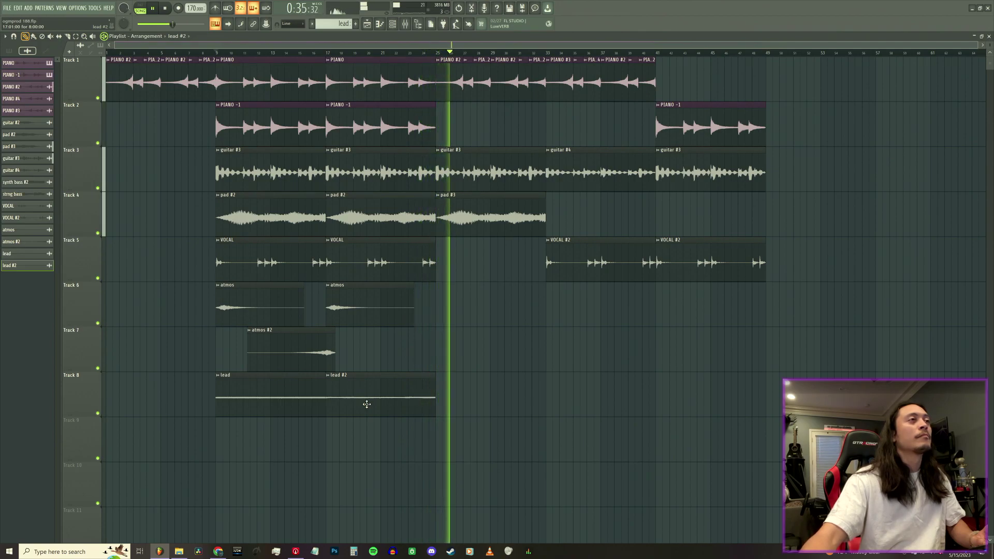
- Move the pitched-down lead clip to bar 33 and place a copy of the original lead clip at bar 17
left_click_drag(390, 402, 592, 402)
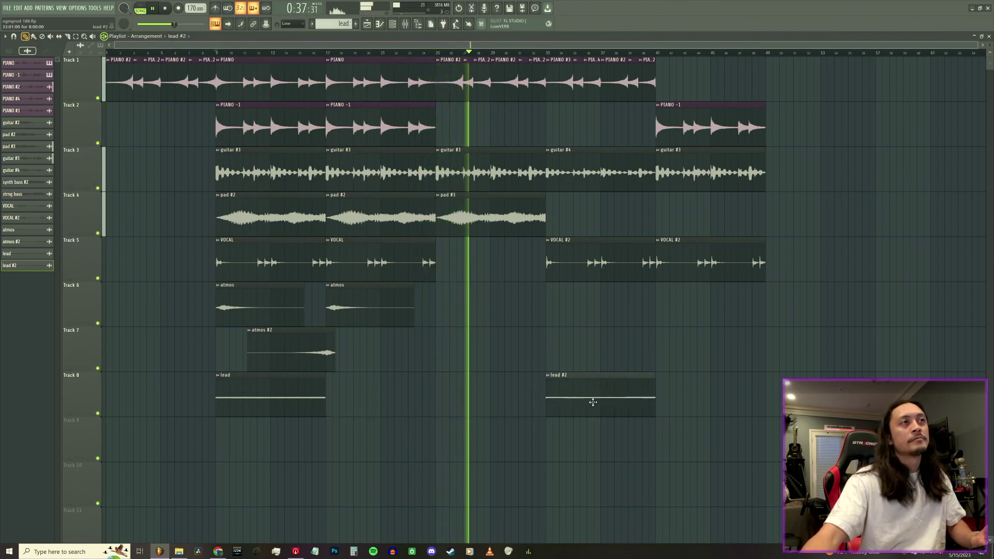
left_click(253, 411)
left_click(344, 393)
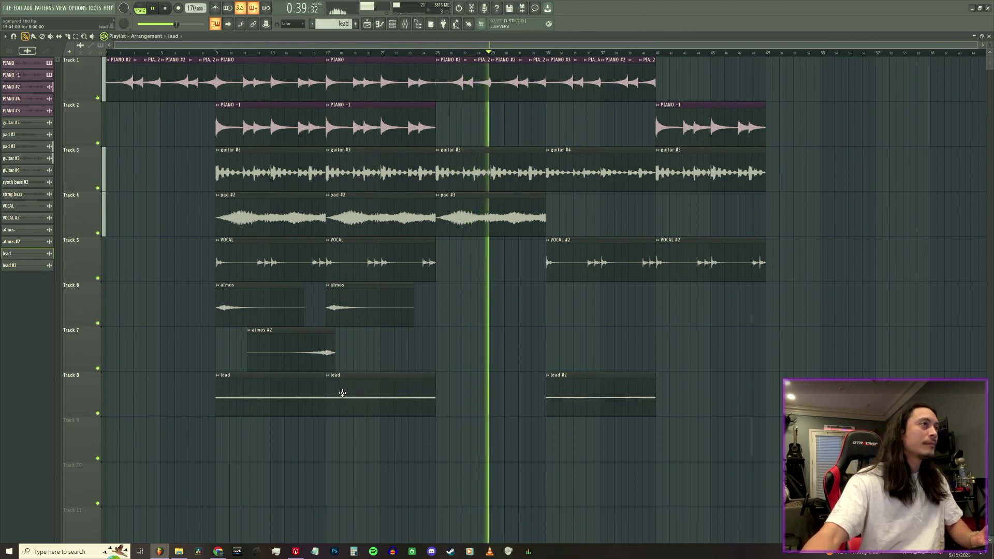
- Make the lead pattern active and delete the pitched-down lead clip at bar 33
left_click(342, 24)
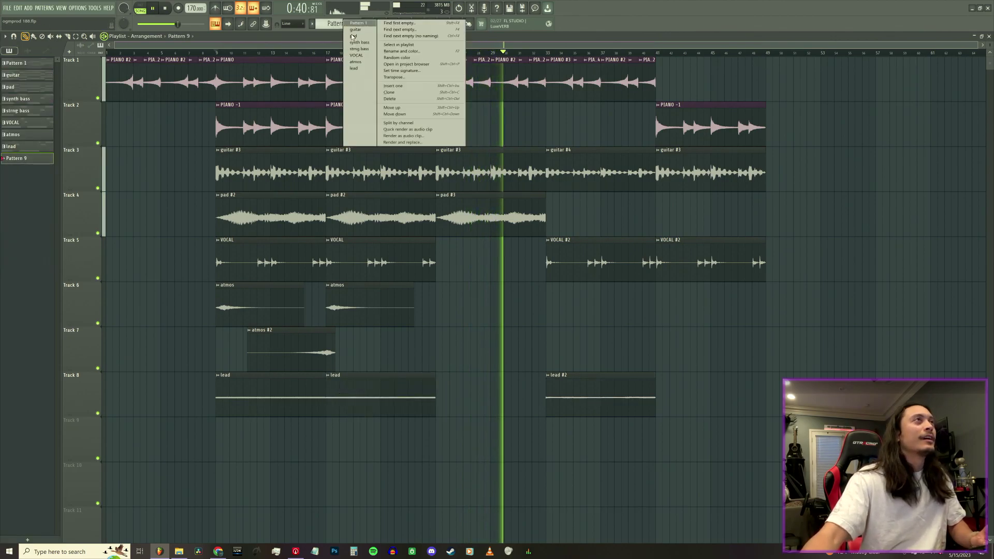
left_click(358, 72)
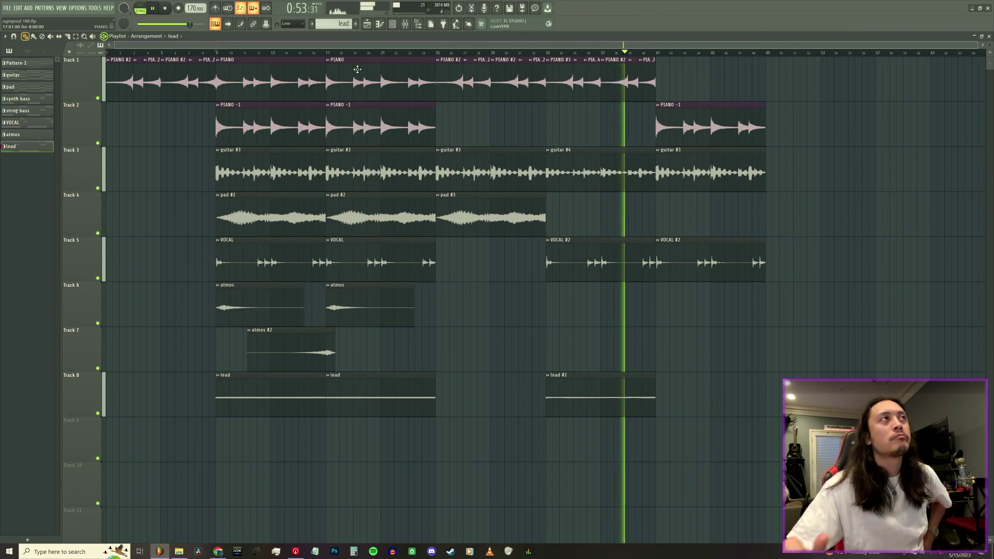
right_click(614, 399)
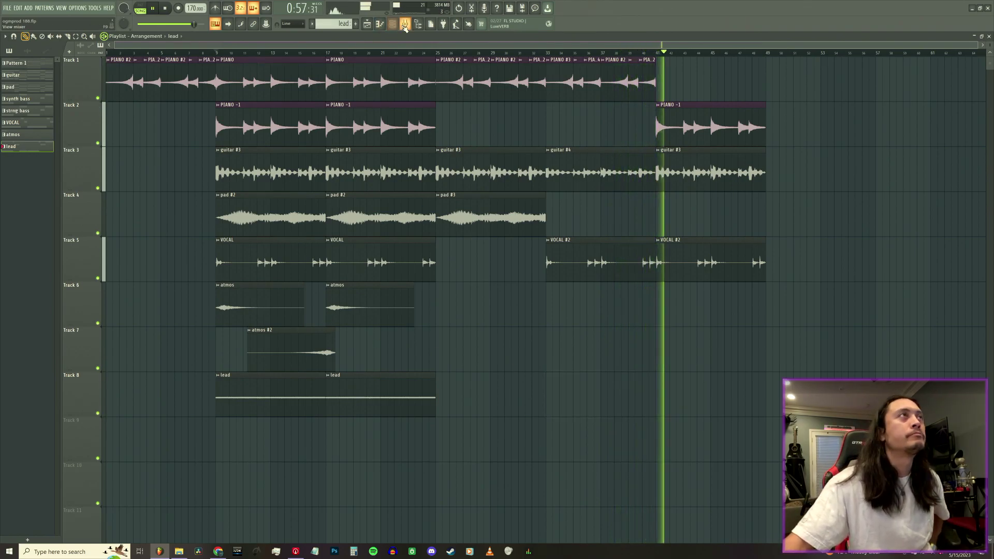
- Play the arrangement from bar 9 and open the channel rack with all channels displayed
left_click(217, 52)
left_click(393, 24)
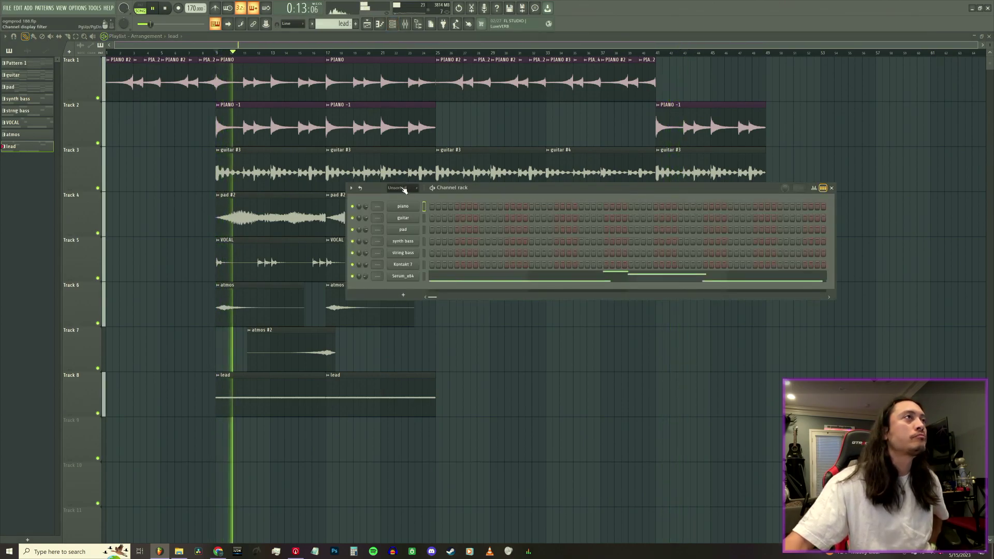
left_click(391, 195)
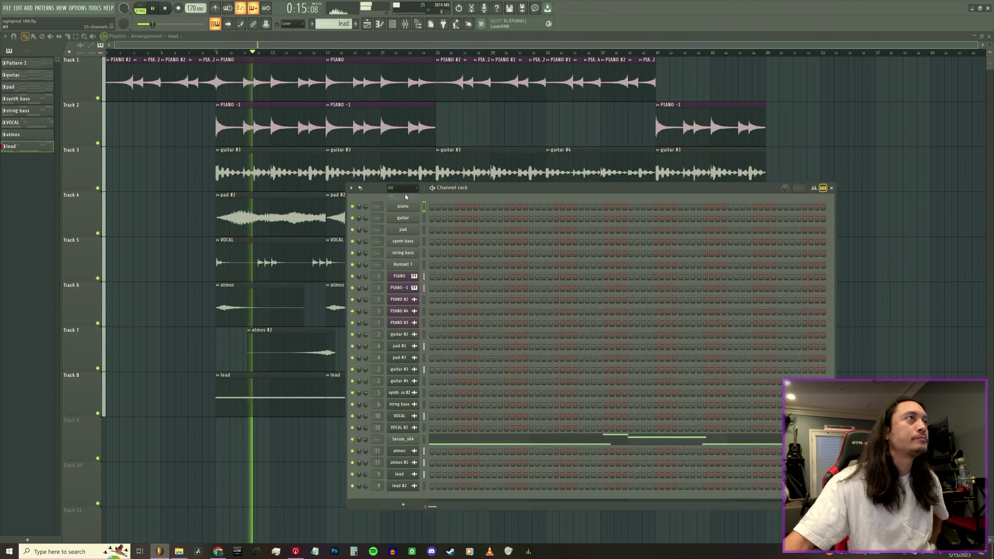
left_click_drag(490, 187, 510, 163)
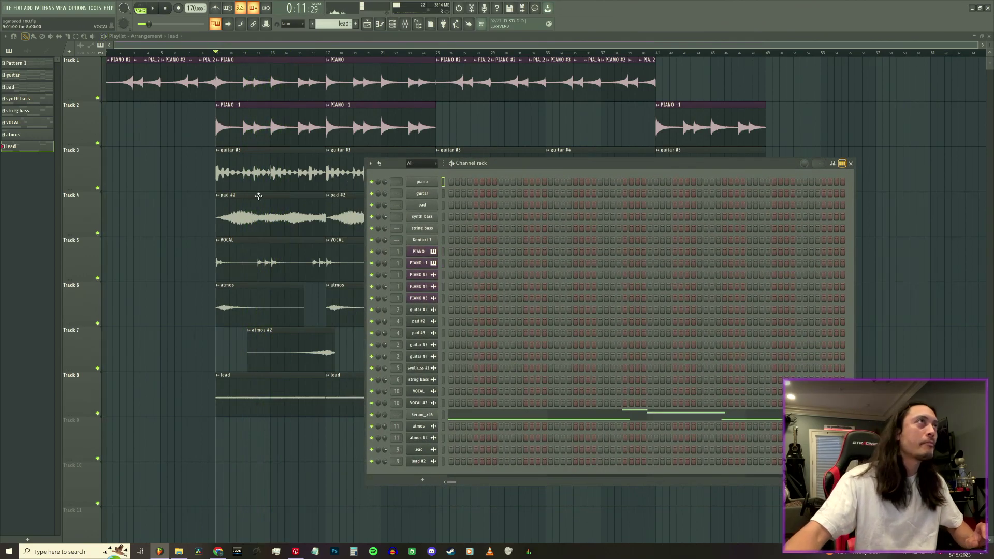
- Place the lead pattern on playlist track 9 at bars 9 and 17, and mute track 8
left_click(228, 460)
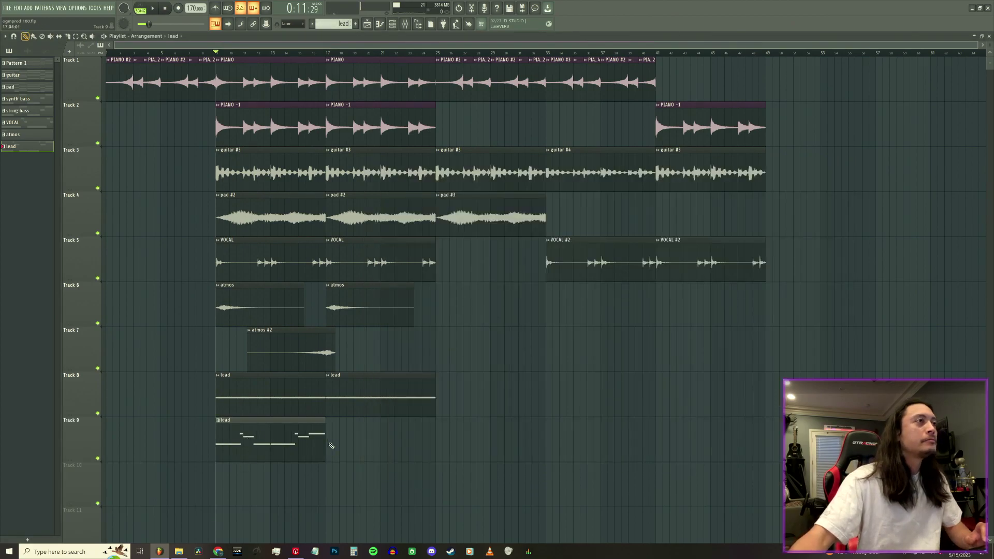
key("space")
left_click(98, 413)
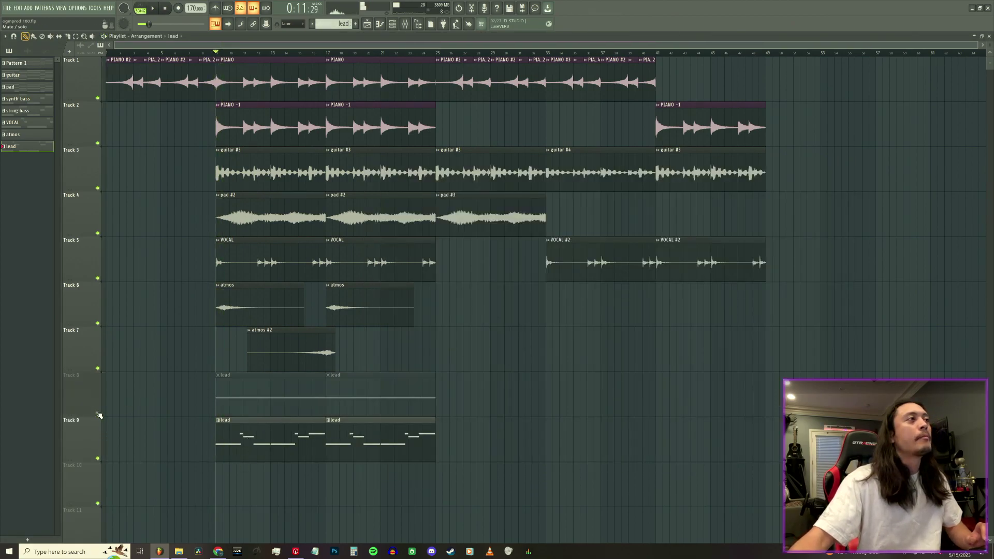
- Open Serum from the channel rack and transpose all its lead pattern notes up by octaves, to B5, E6 and F#6
left_click(396, 26)
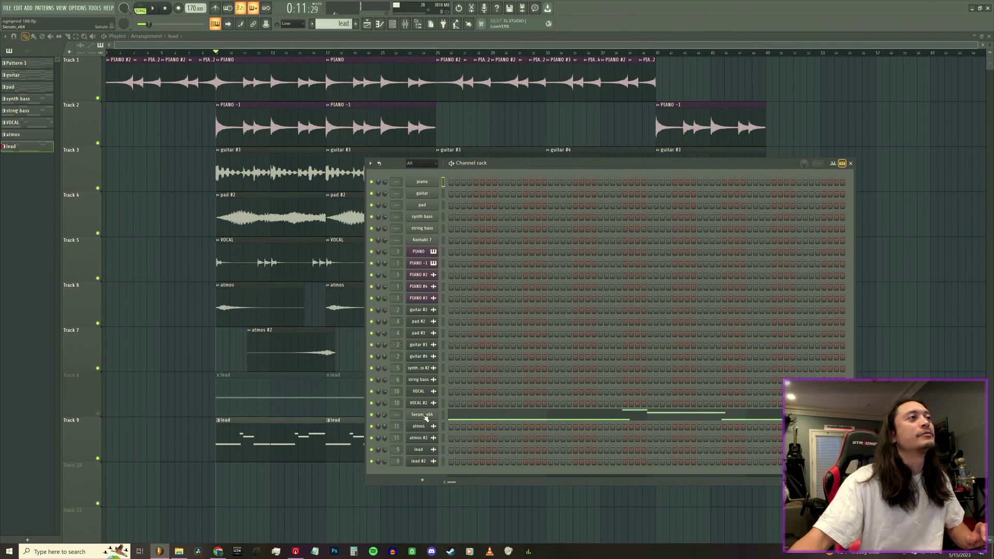
left_click(422, 415)
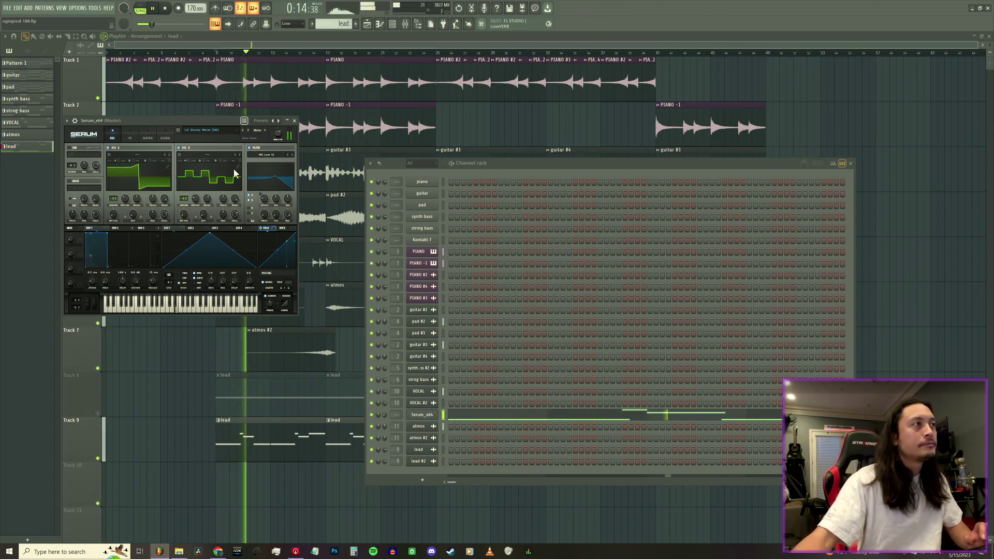
left_click(482, 418)
key("ctrl+a")
key("space")
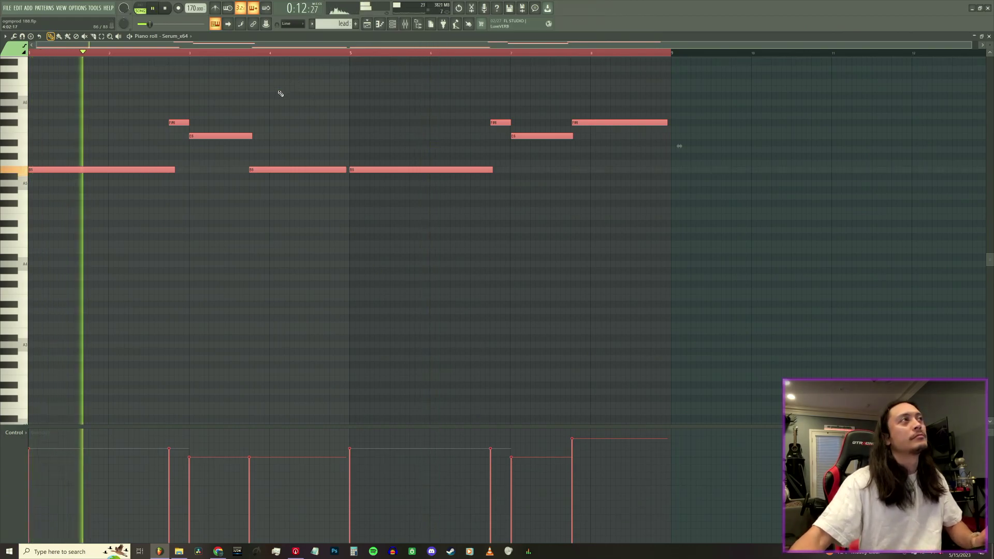
key("ctrl+Up")
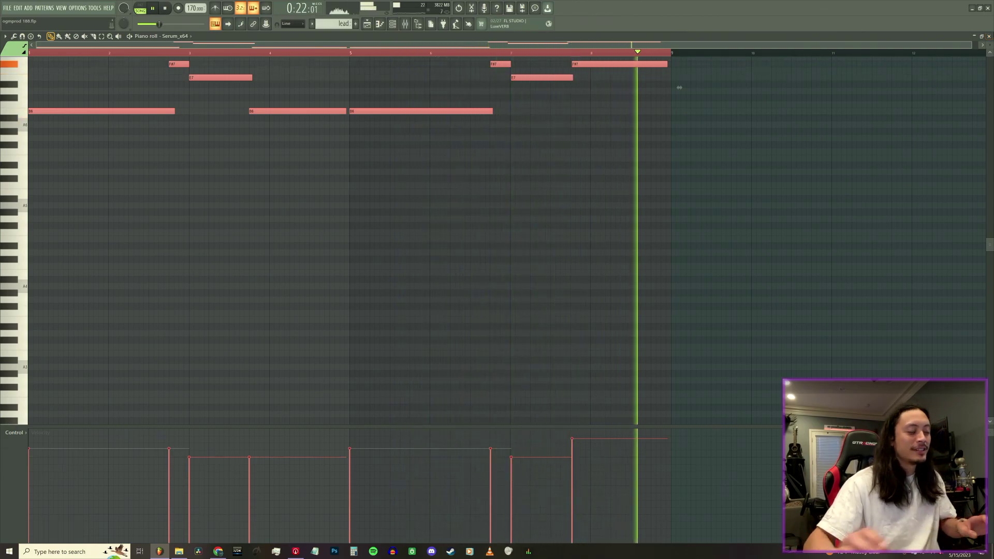
key("ctrl+Down")
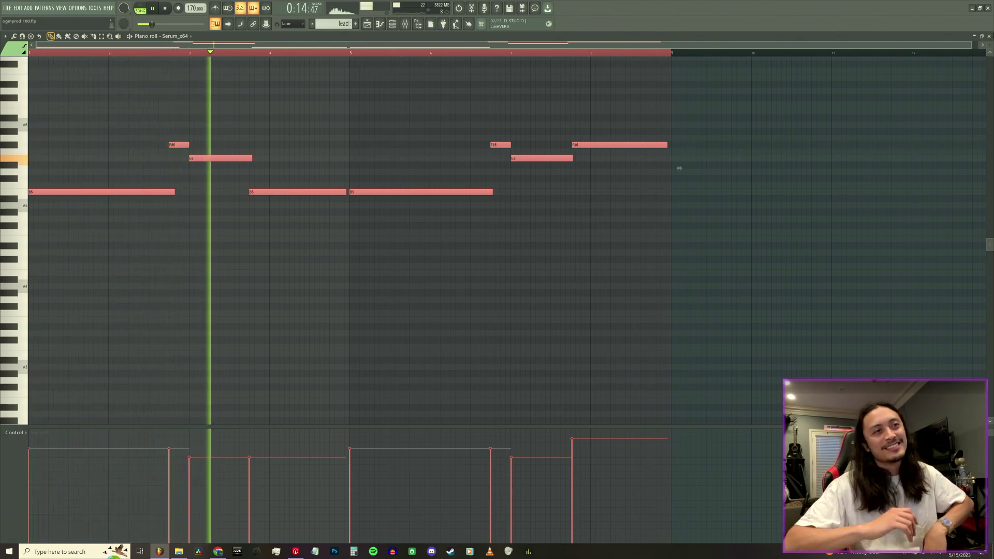
left_click(989, 36)
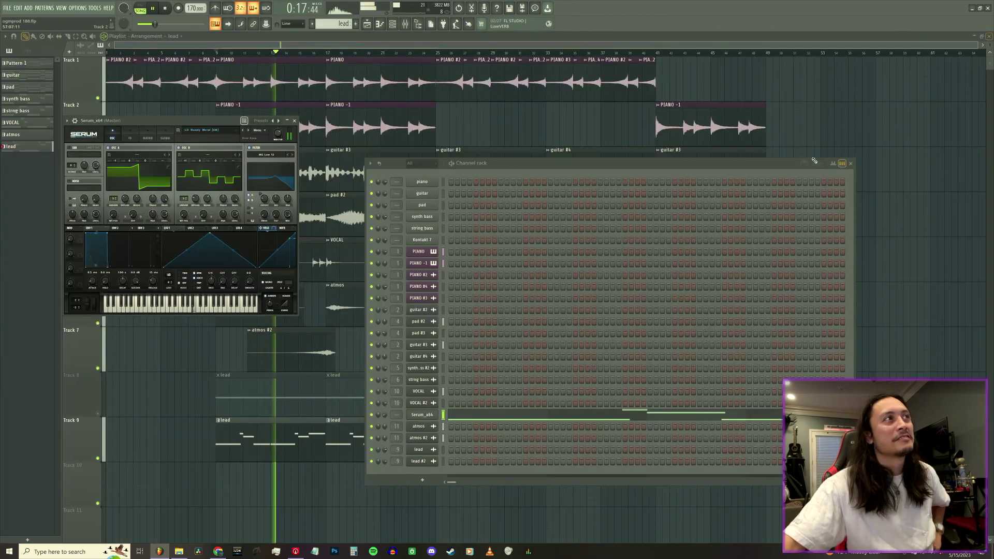
- Advance through Serum's lead presets and transpose all lead pattern notes down one octave
left_click(248, 132)
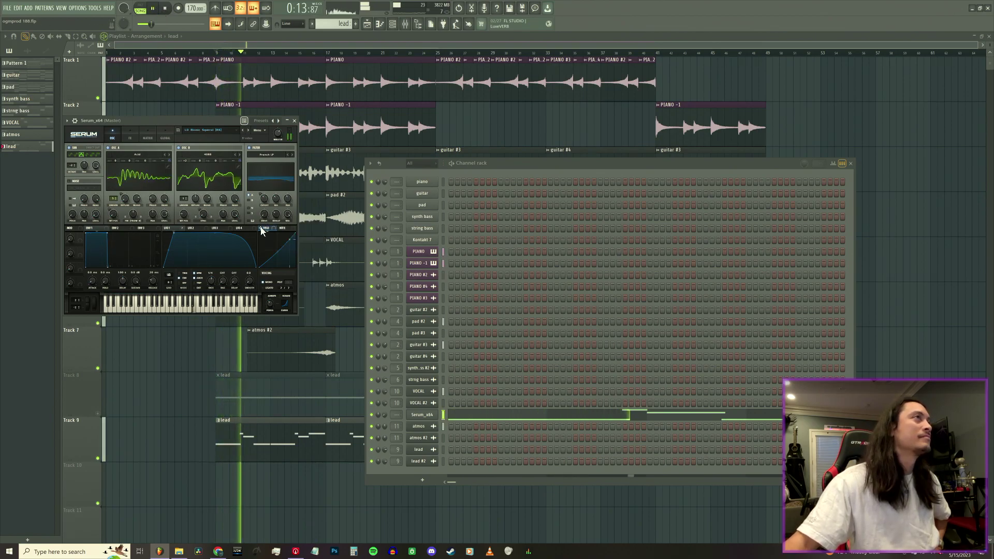
left_click(249, 132)
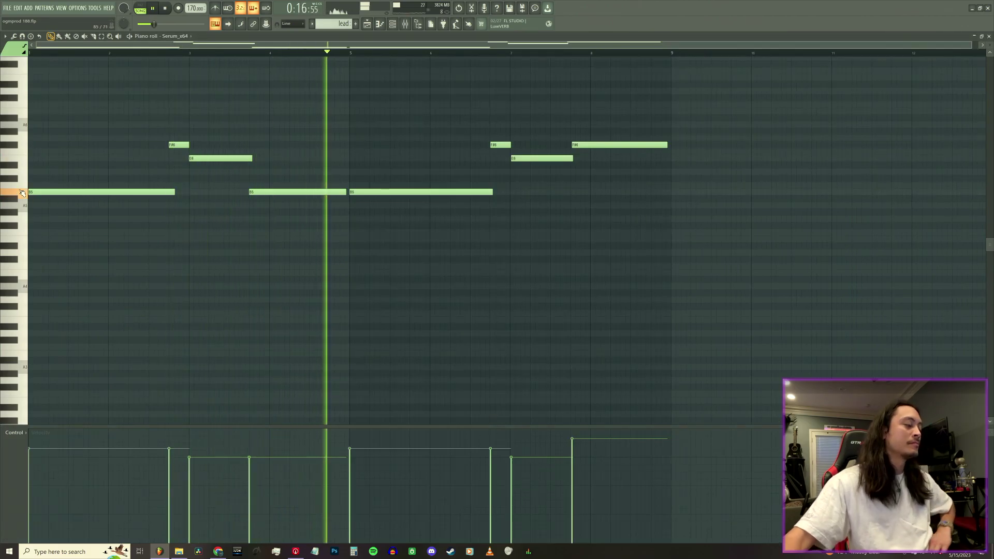
key("ctrl+a")
key("ctrl+Down")
key("space")
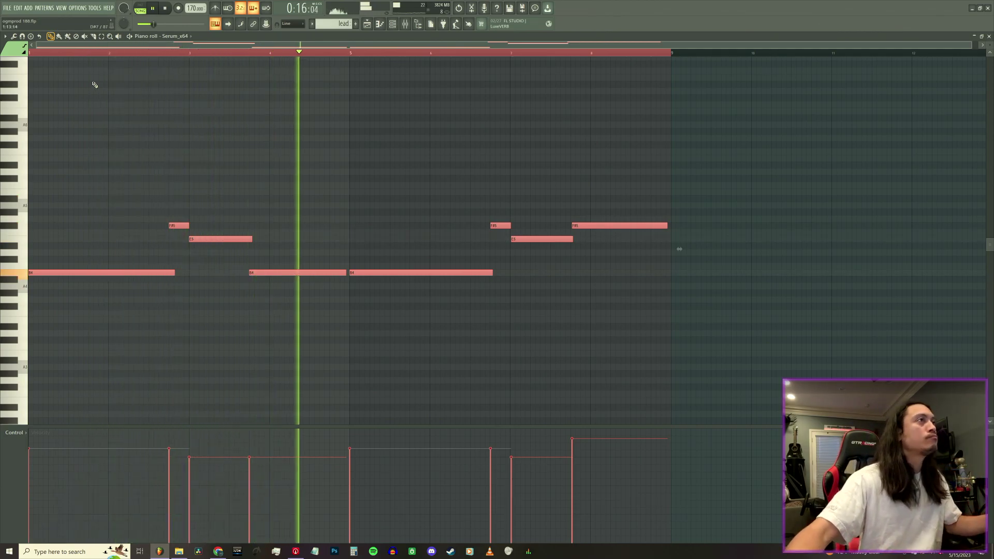
- Reopen Serum over the piano roll and switch it to another lead preset during playback
key("F6")
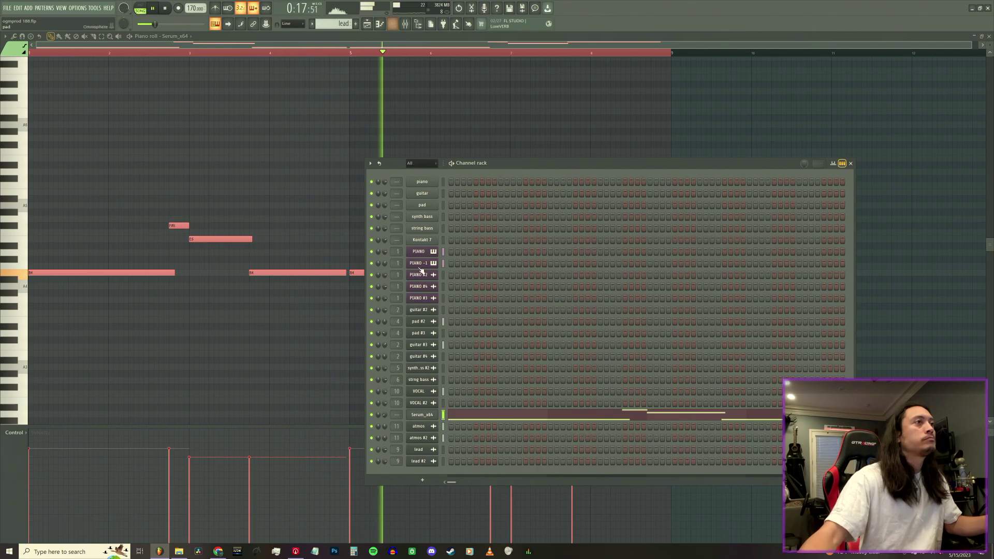
left_click(422, 415)
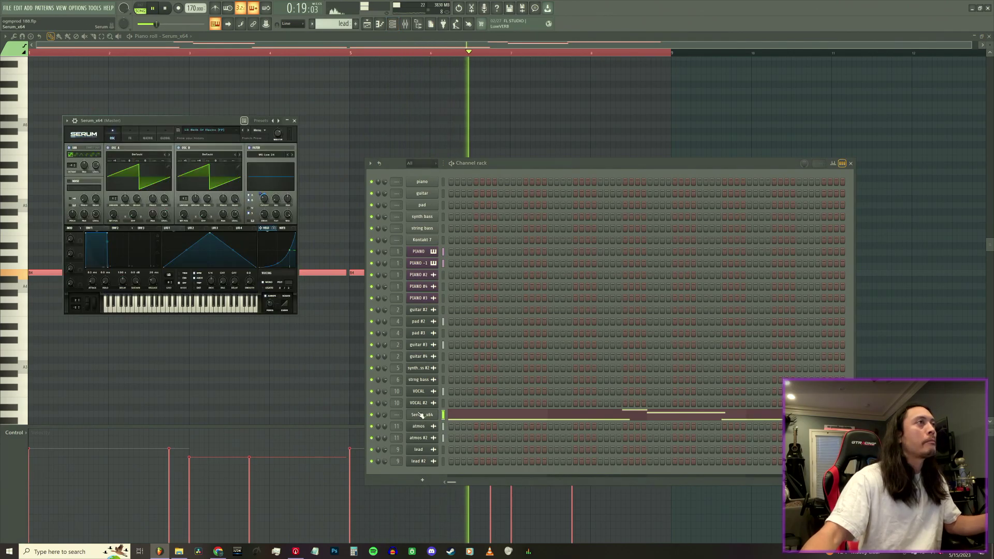
left_click(249, 131)
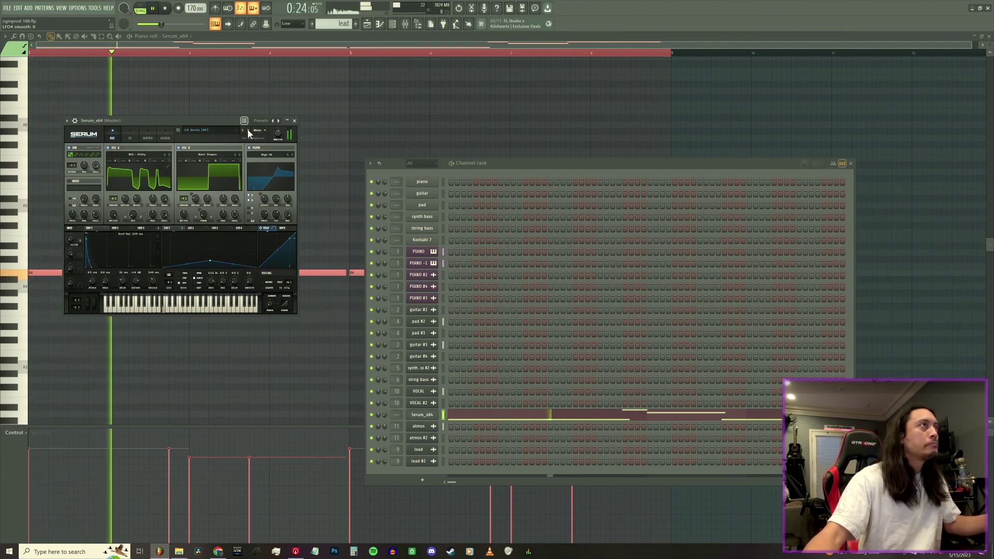
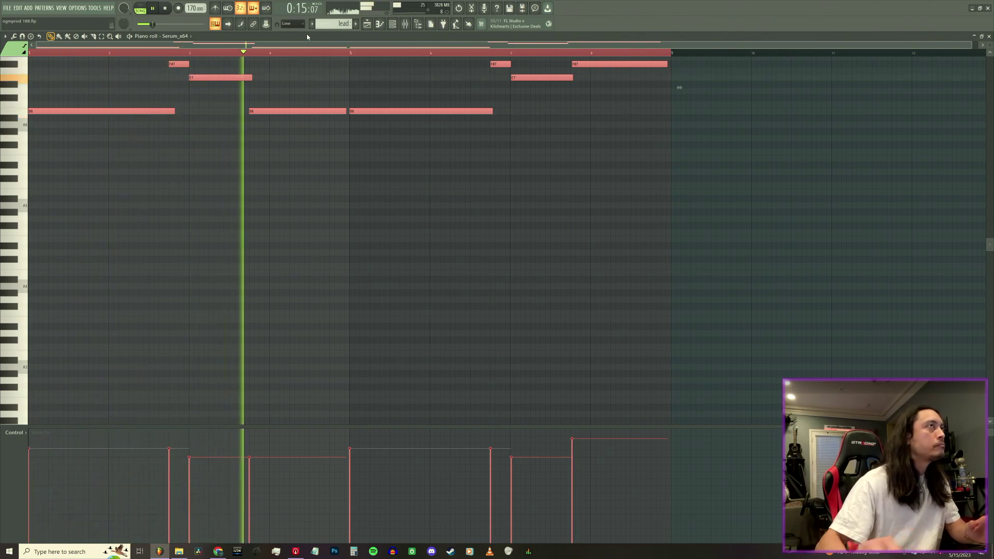
- Lower the Serum channel's volume, load the next lead preset and play the arrangement
key("F6")
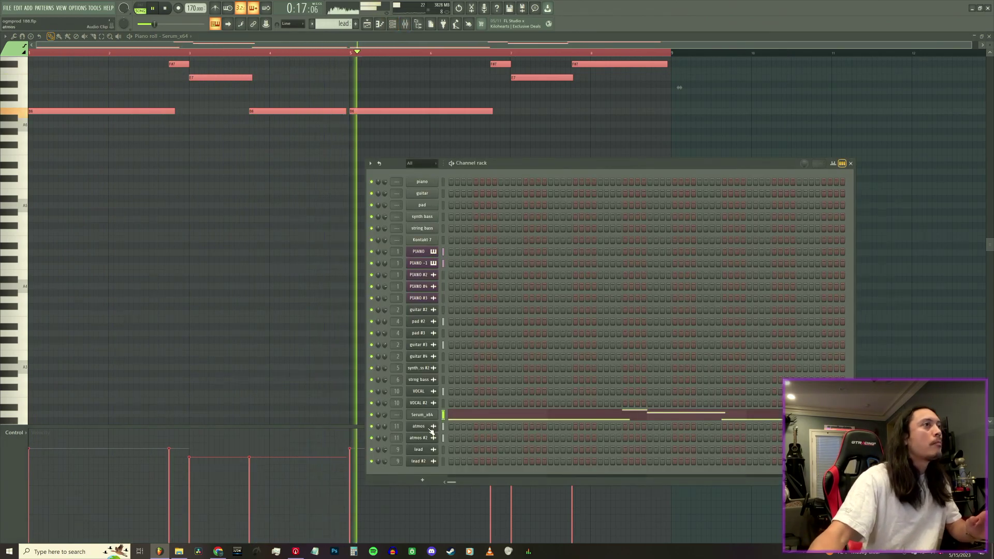
left_click_drag(386, 416, 386, 426)
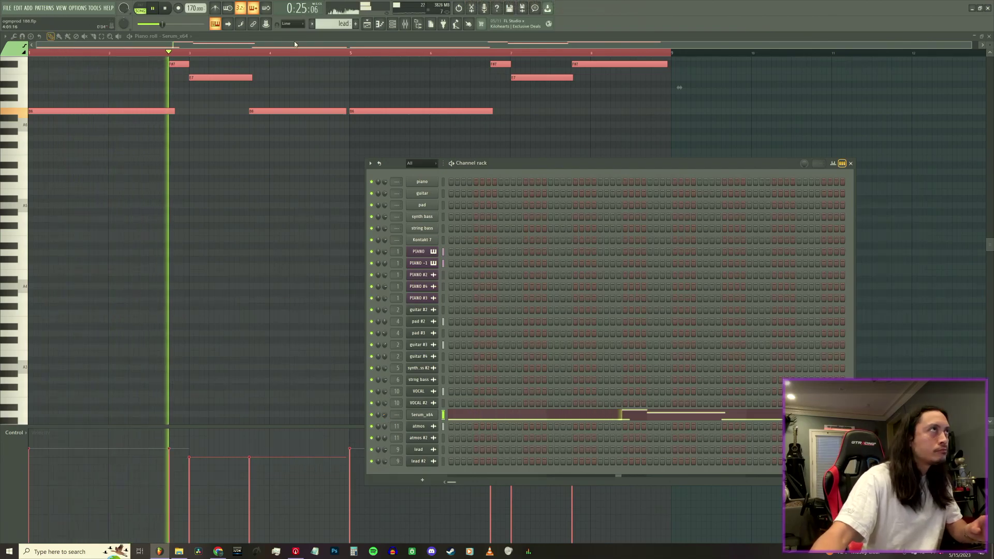
left_click(417, 416)
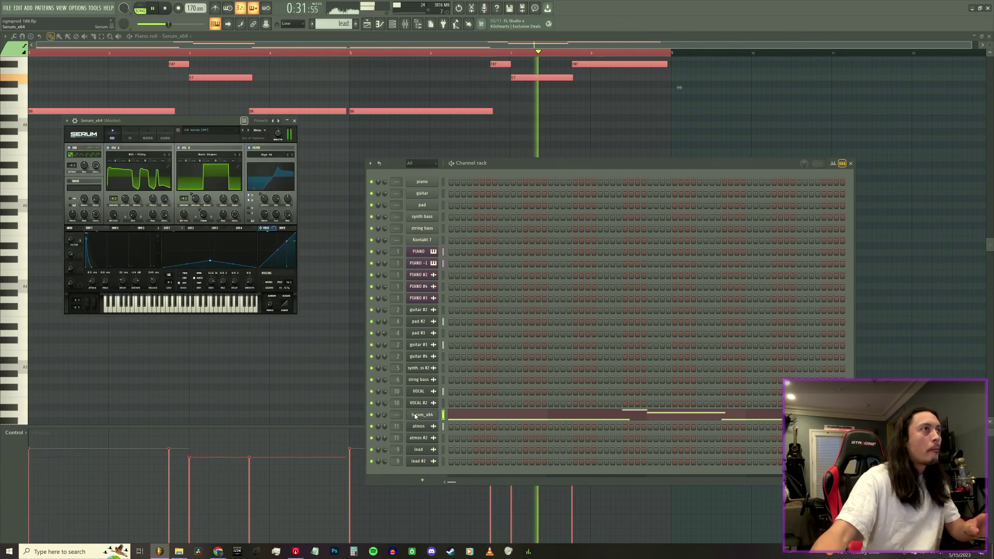
left_click(249, 131)
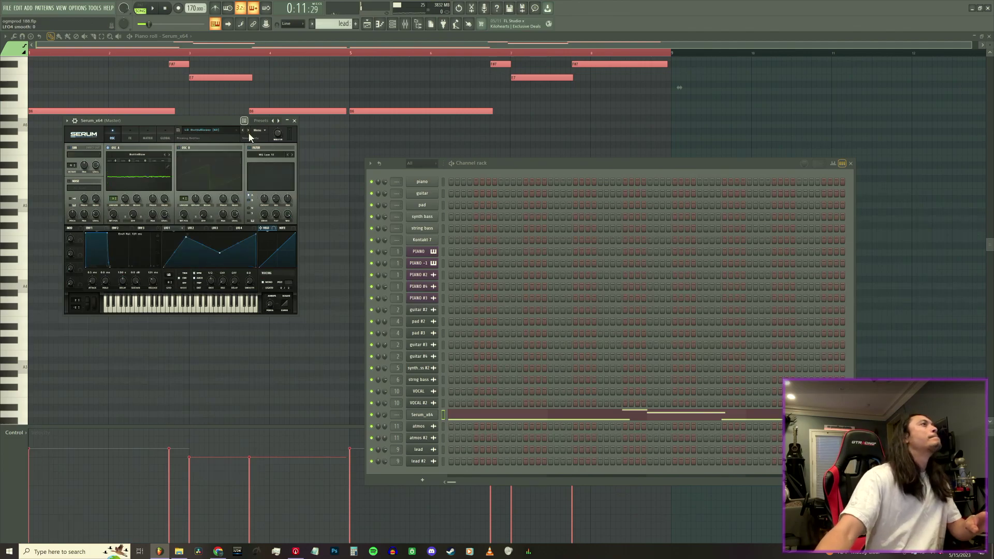
left_click(154, 10)
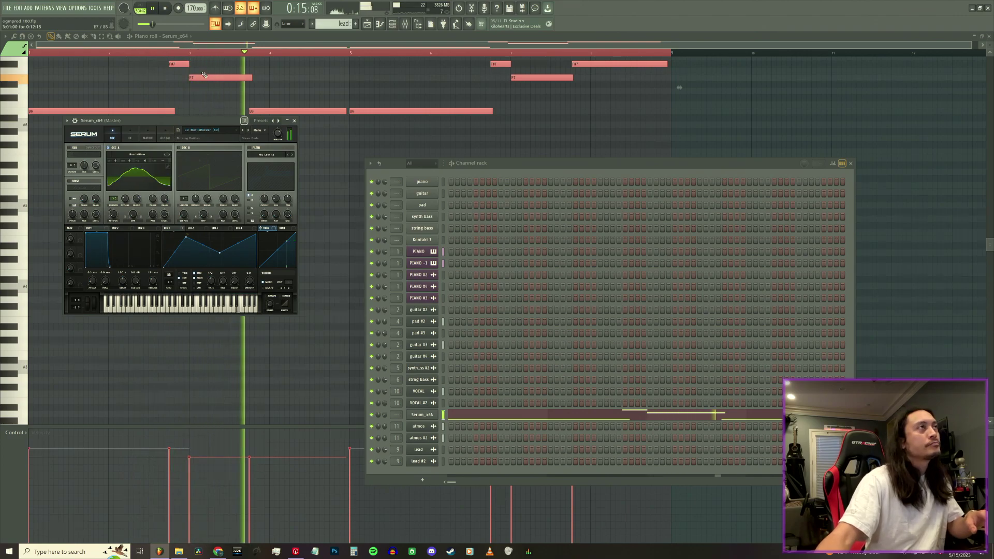
- Transpose all lead notes down two octaves to B4, E5 and F#5, replaying the section after each change
left_click(240, 45)
key("ctrl+Down")
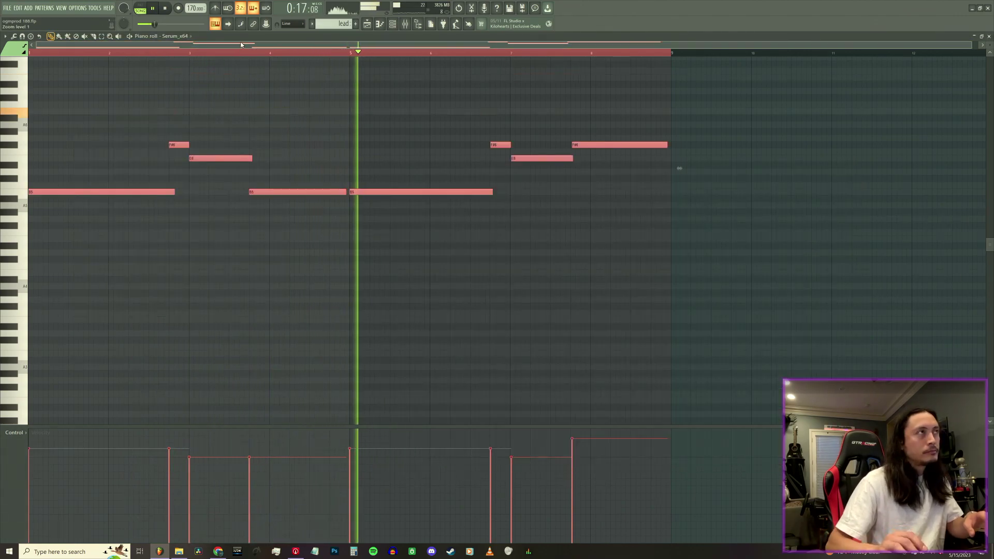
key("space")
key("space")
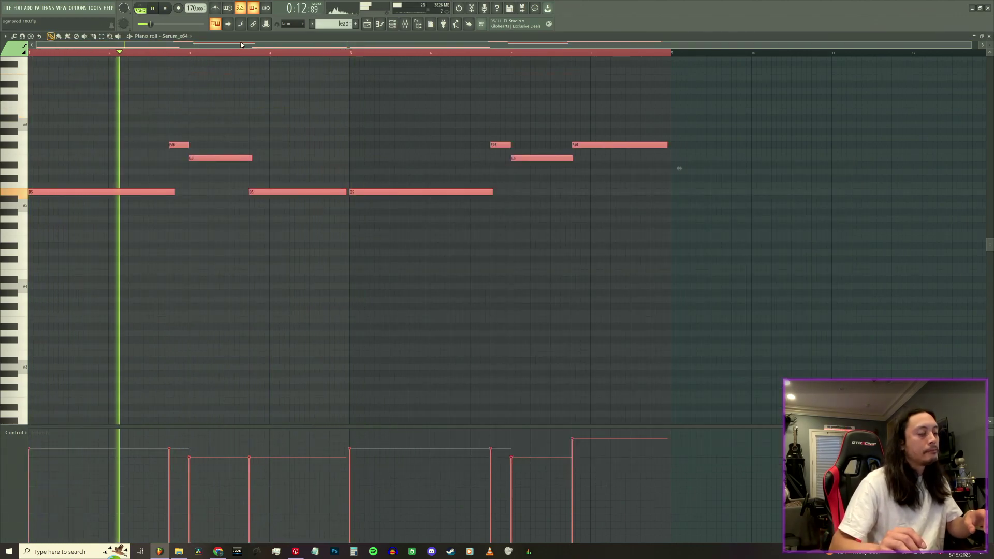
key("space")
key("ctrl+Down")
key("space")
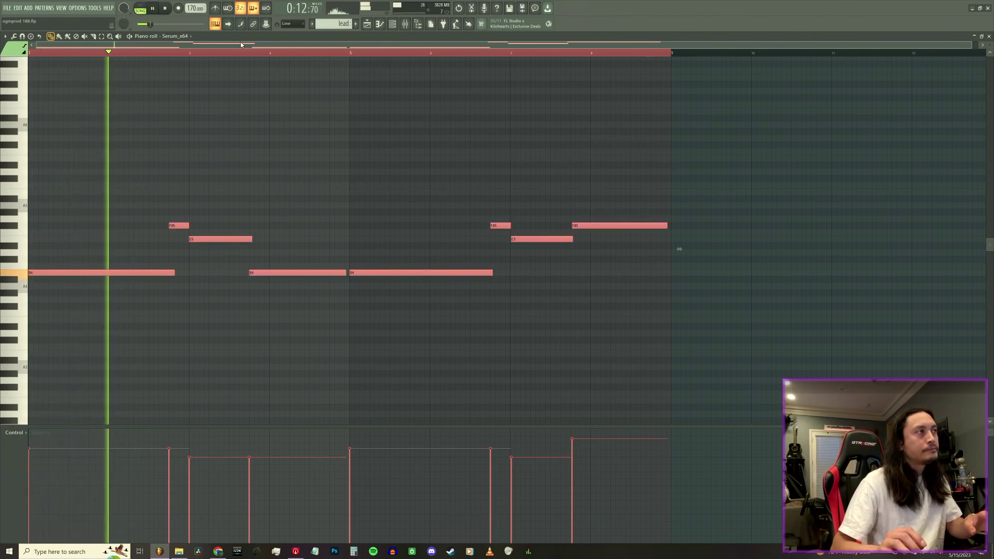
- Try the lead notes one octave lower, return them to the B4 octave and replay the section
key("space")
key("ctrl+Down")
key("space")
key("ctrl+Up")
key("space")
key("space")
key("space")
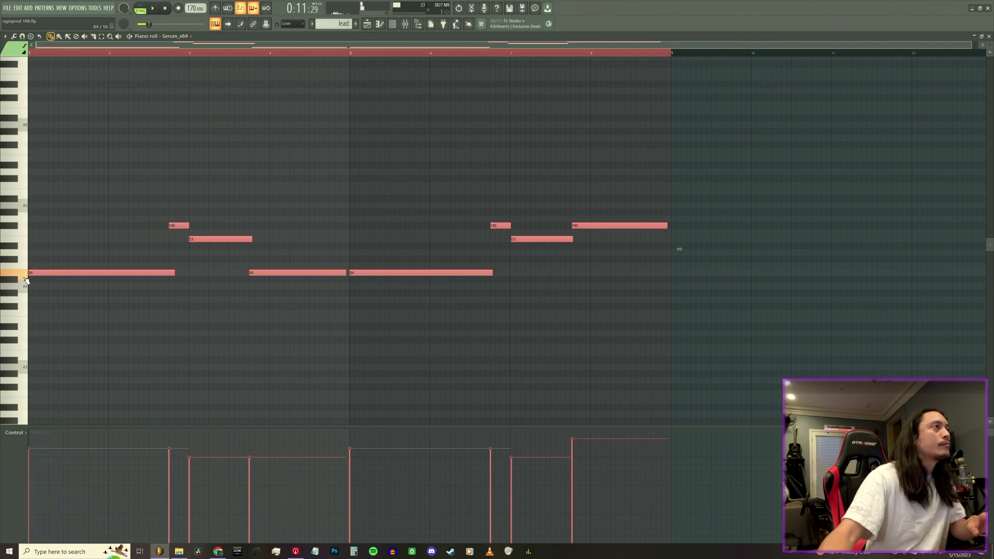
key("space")
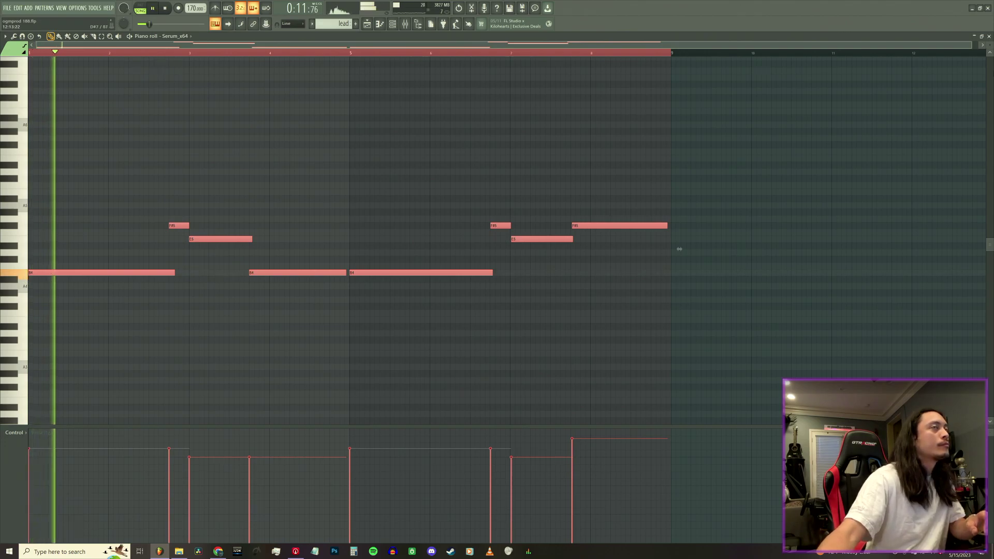
- Replace the opening long B4 note with four one-beat B4 notes placed every half bar through bars 1 and 2
left_click(989, 36)
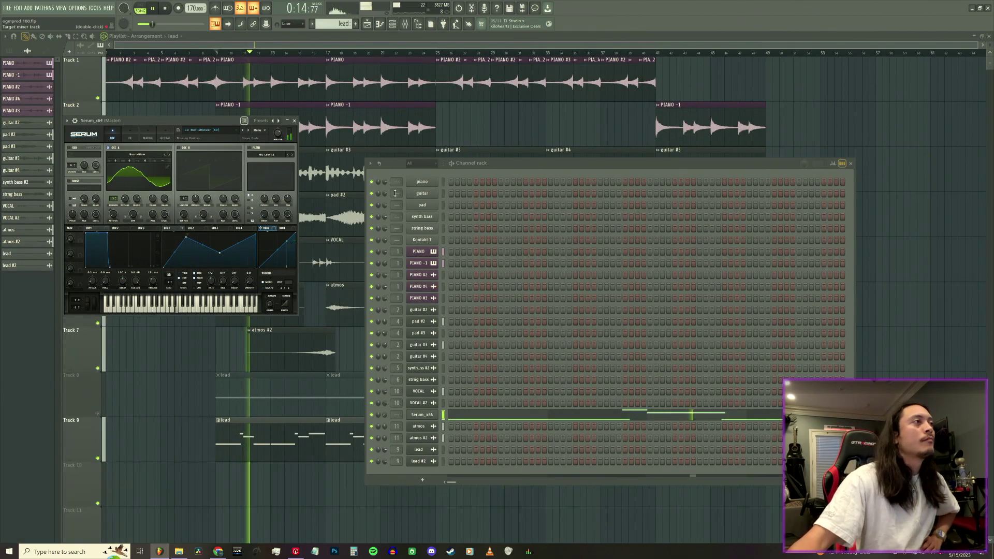
left_click(629, 418)
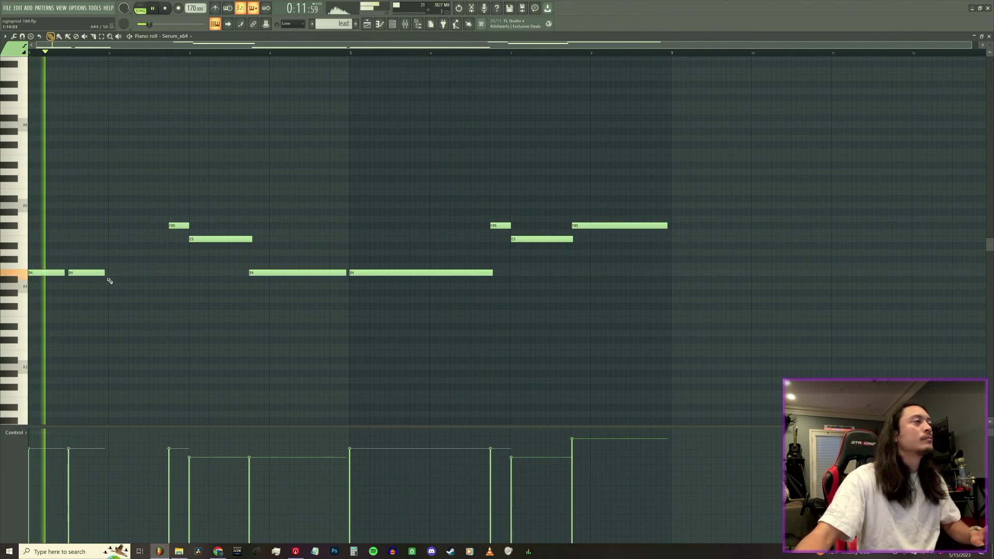
left_click(110, 273)
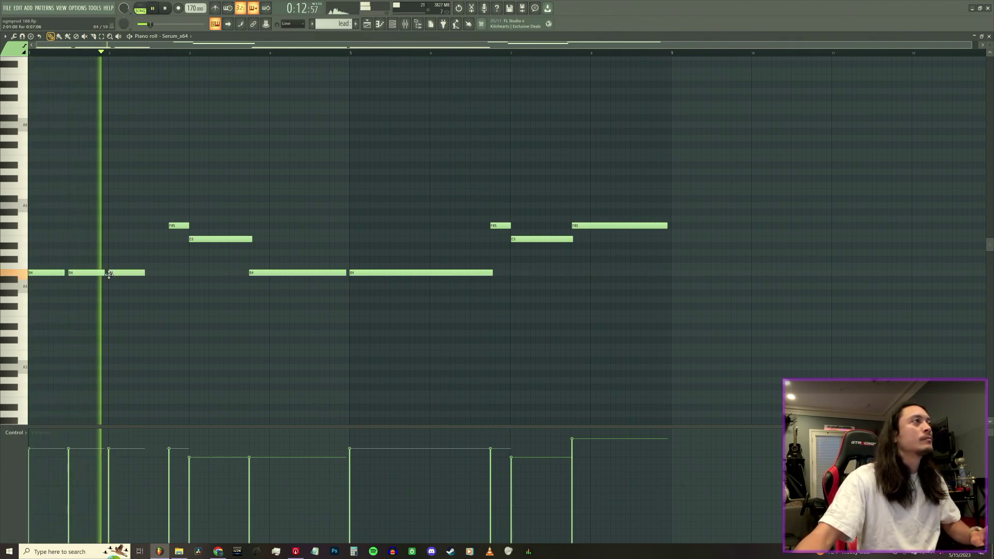
left_click(151, 273)
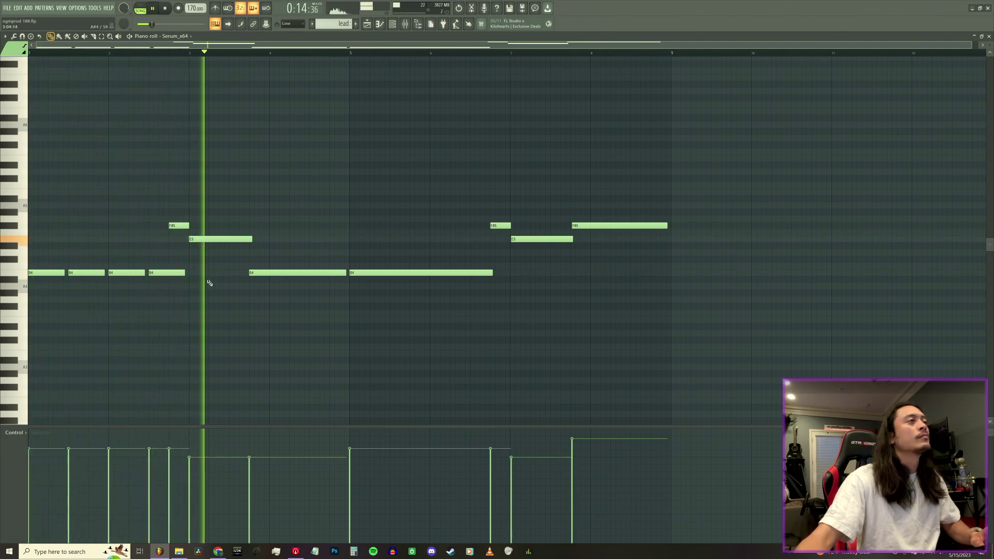
key("space")
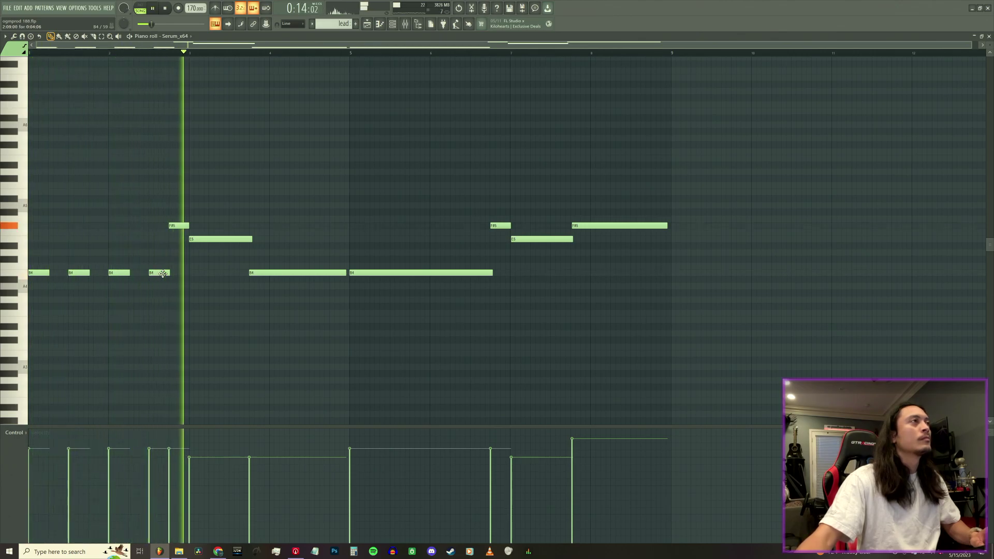
- Continue the short B4 notes every half bar through bars 3 and 4, deleting the long B4 notes there and at bar 5
left_click(235, 272)
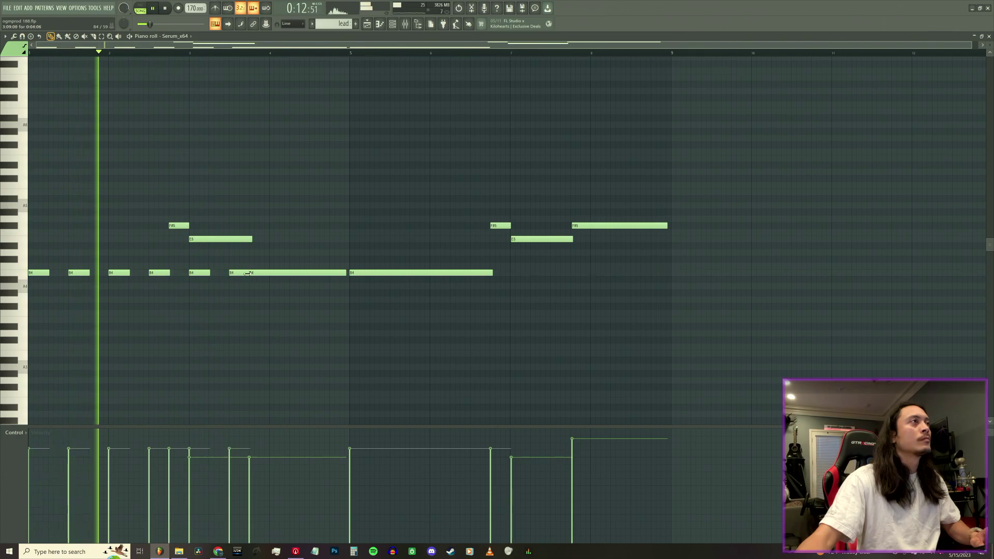
right_click(269, 273)
left_click(273, 273)
left_click(312, 272)
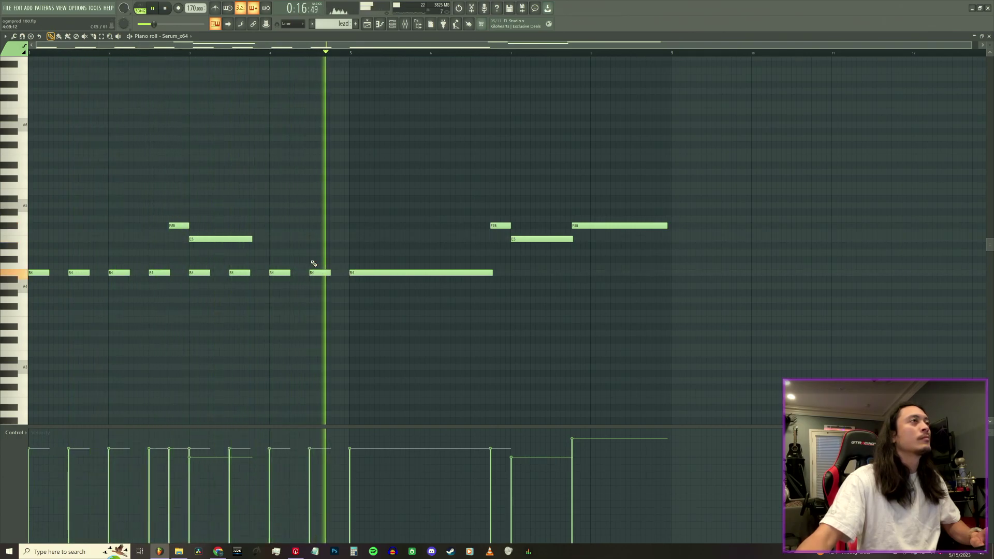
right_click(357, 273)
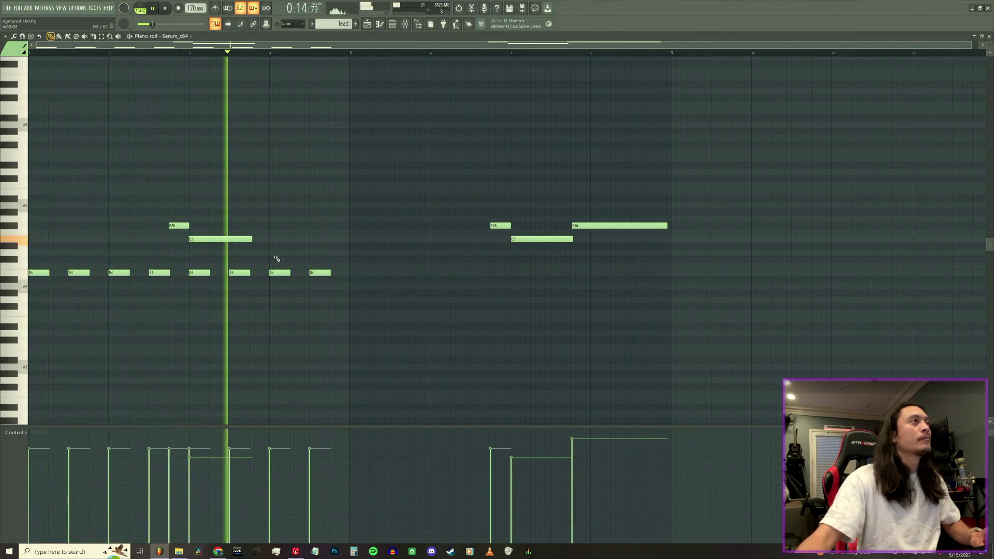
- Shorten the E5 at bar 3, repeat it half a bar on, add an F#5 at bar 4, and replace the B4 under the second E5
left_click_drag(223, 240, 217, 241)
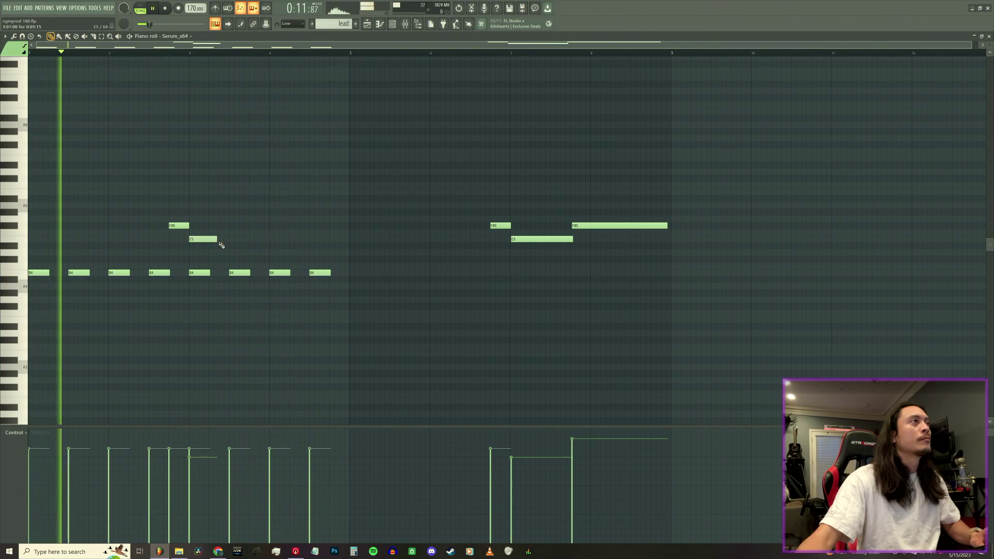
left_click(231, 239)
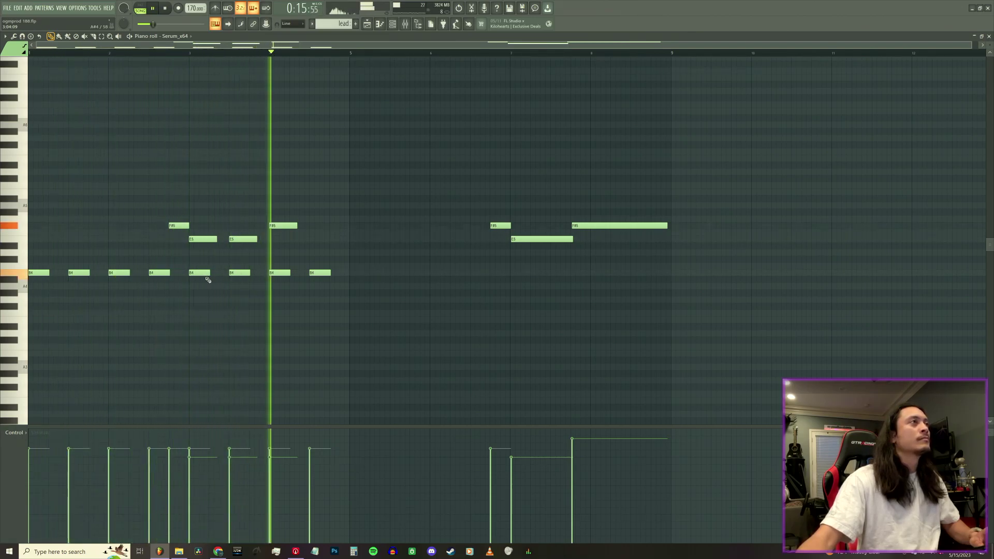
right_click(236, 273)
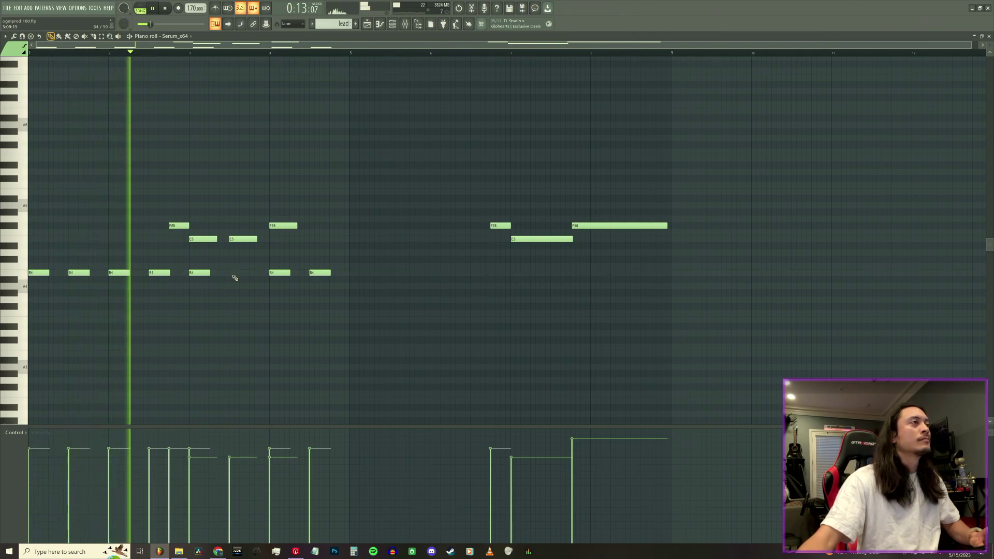
left_click(235, 273)
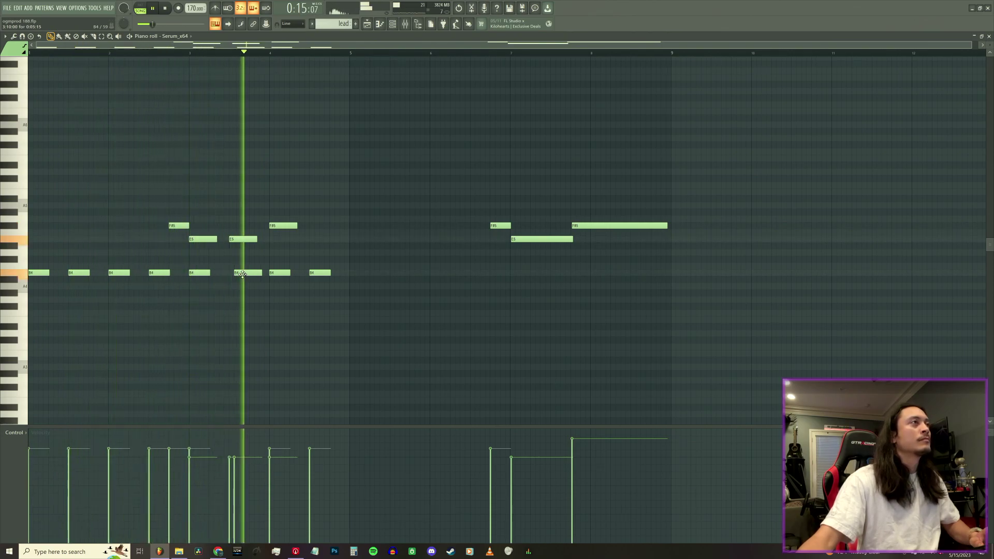
- Delete the second E5 in bar 3 and replace the short B4 at bar 4 with one matching the F#5's length
left_click_drag(242, 240, 252, 240)
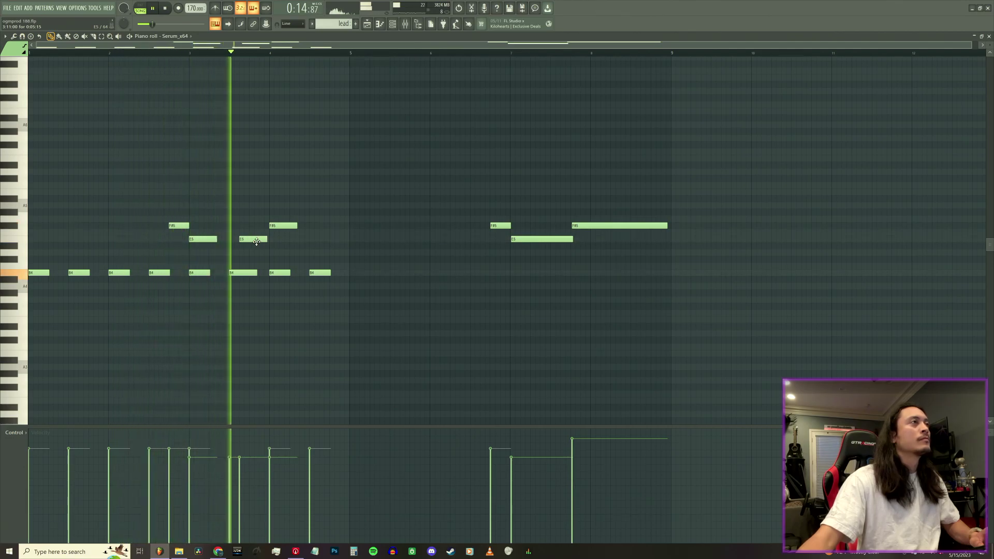
right_click(256, 241)
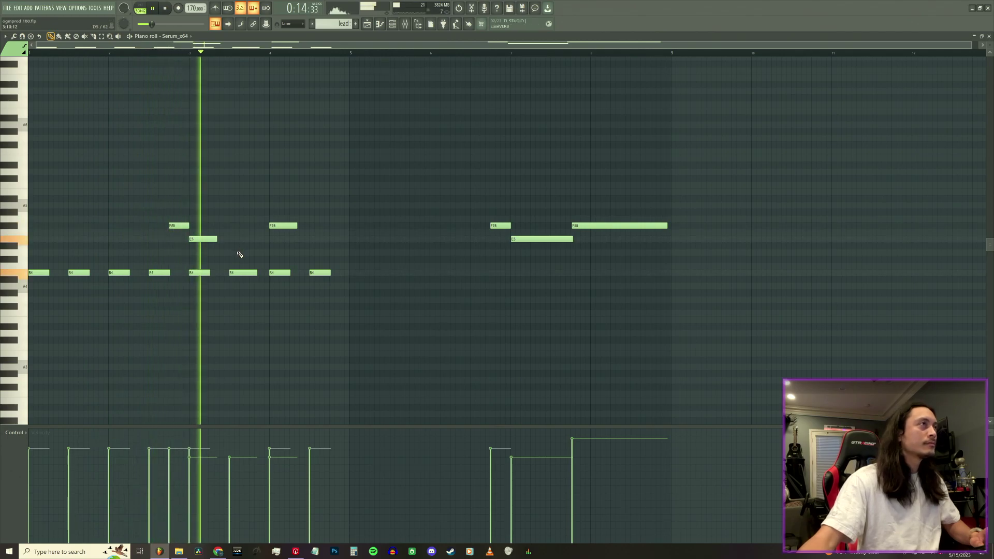
right_click(280, 273)
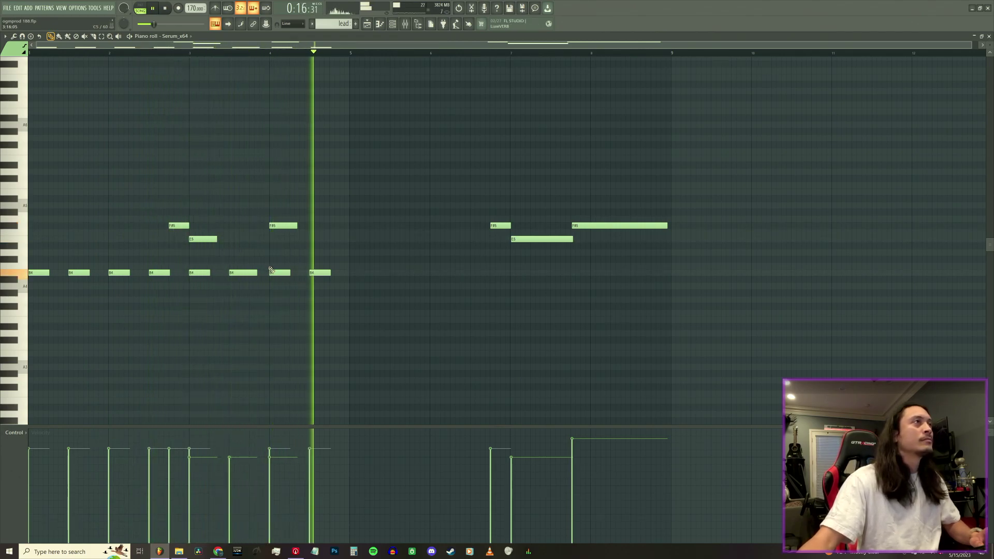
left_click(276, 273)
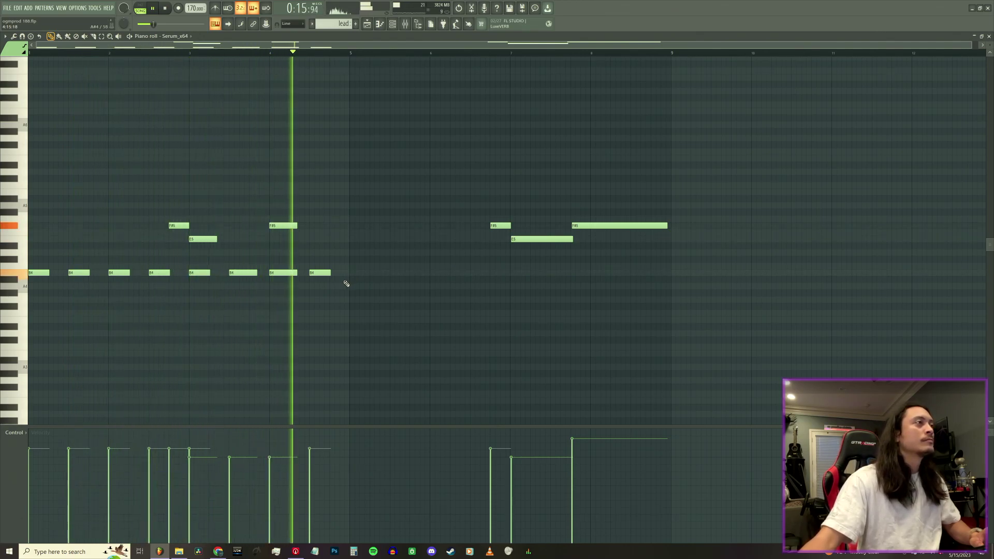
- Delete the old F#5 and E5 notes in bars 6 to 8, duplicate the first four bars into bars 5 to 8, and play
right_click(500, 226)
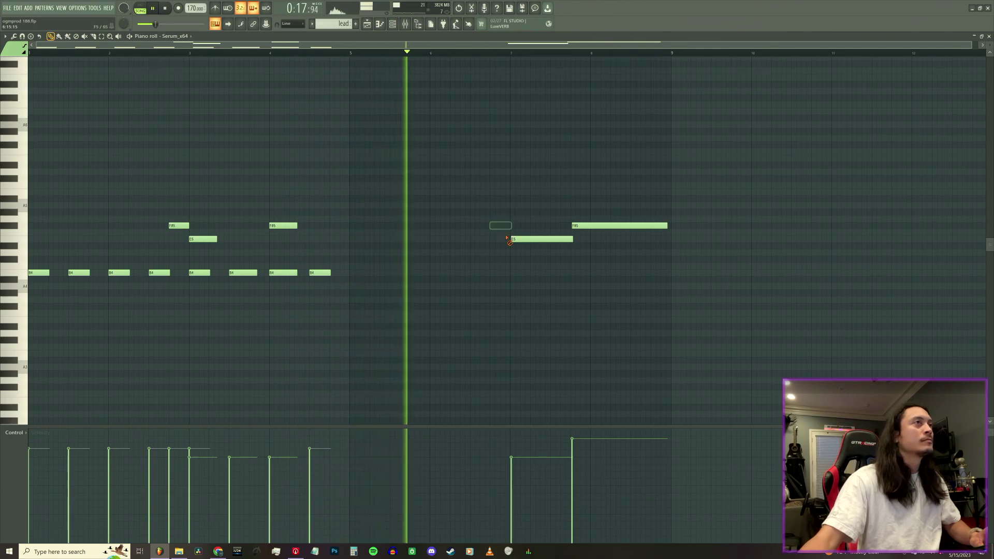
right_click(517, 239)
right_click(581, 226)
key("space")
left_click_drag(368, 302, 10, 218)
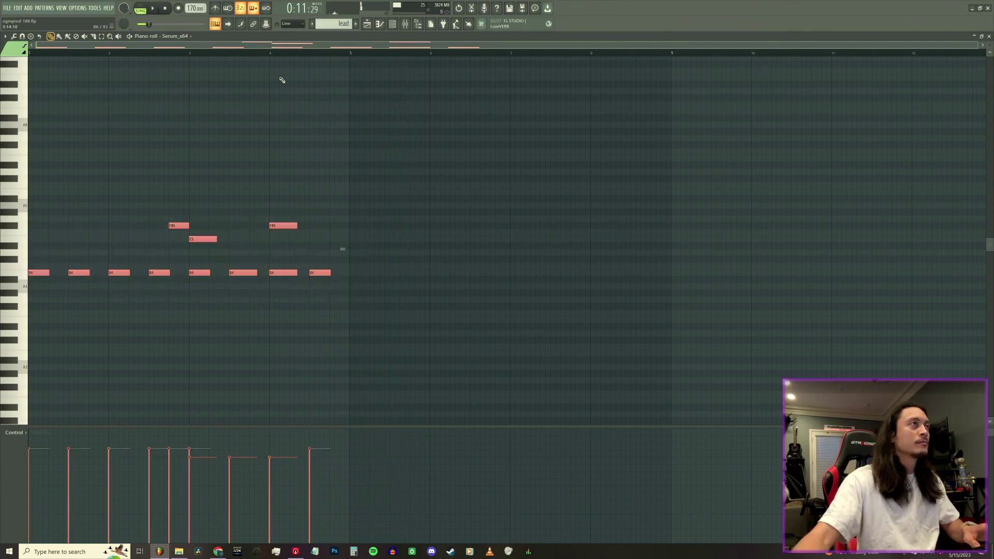
key("ctrl+b")
key("space")
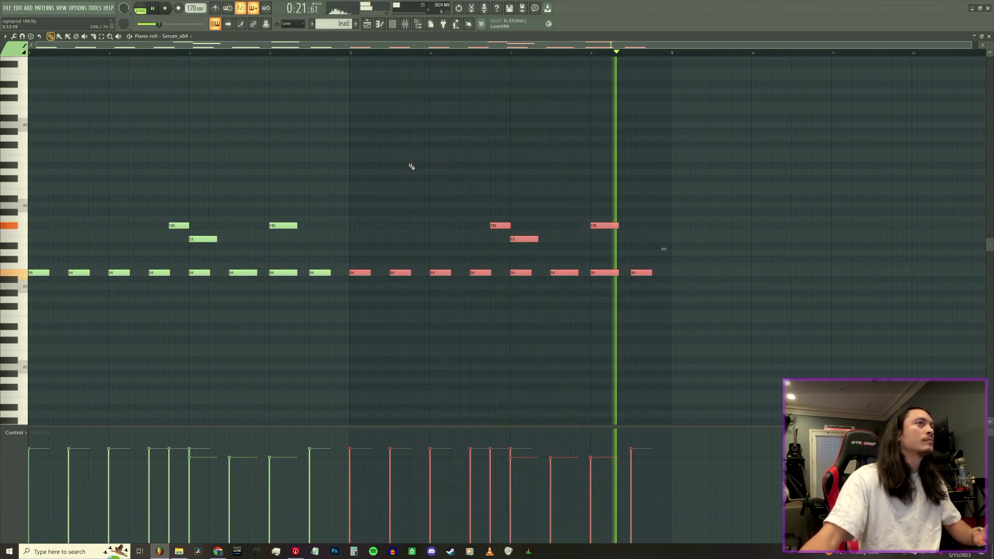
- Try the duplicated notes in bars 5 to 8 one octave higher, and return them to the B4 octave
key("space")
key("ctrl+Up")
key("space")
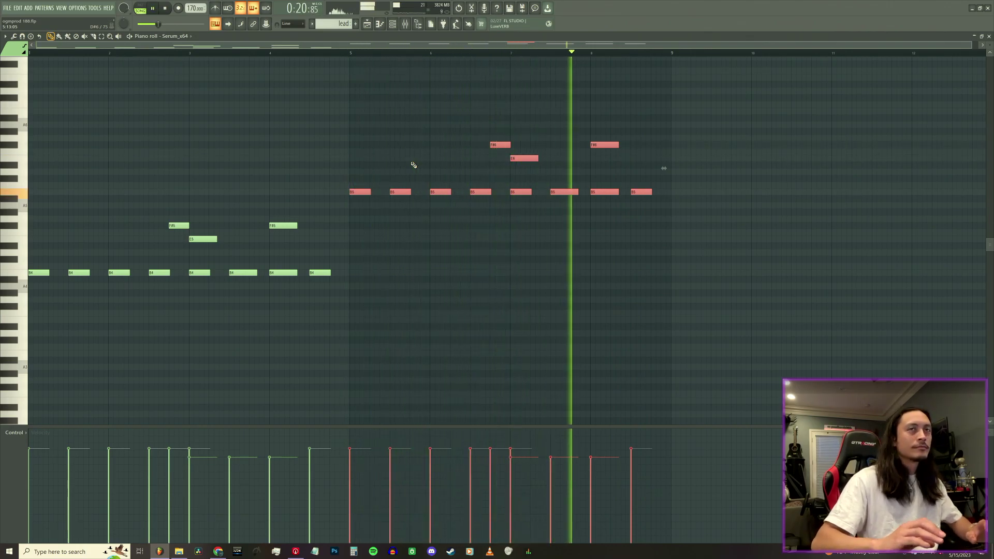
key("ctrl+Down")
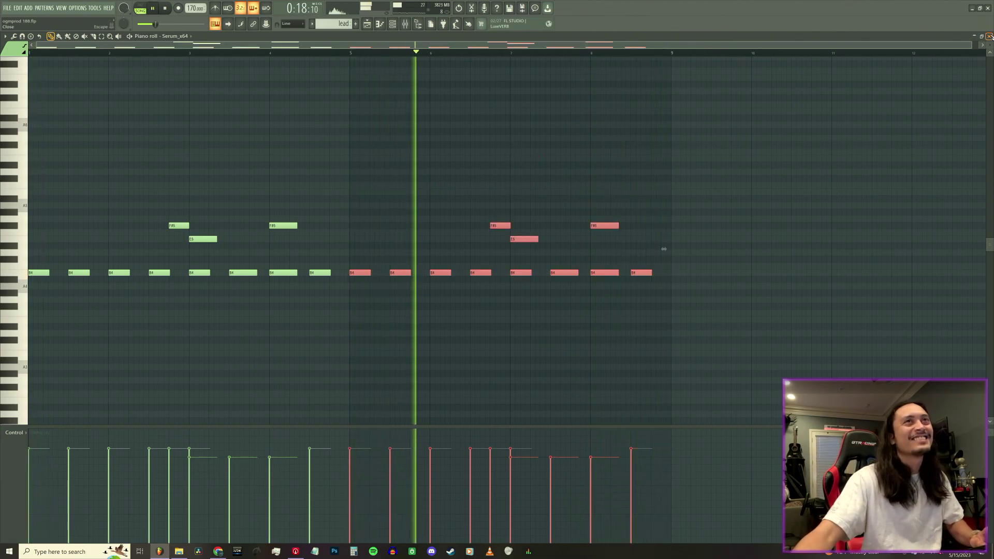
- Return to the arrangement, play it from bar 9, unmute the lead audio on Track 8 and mute the lead pattern on Track 9
key("F7")
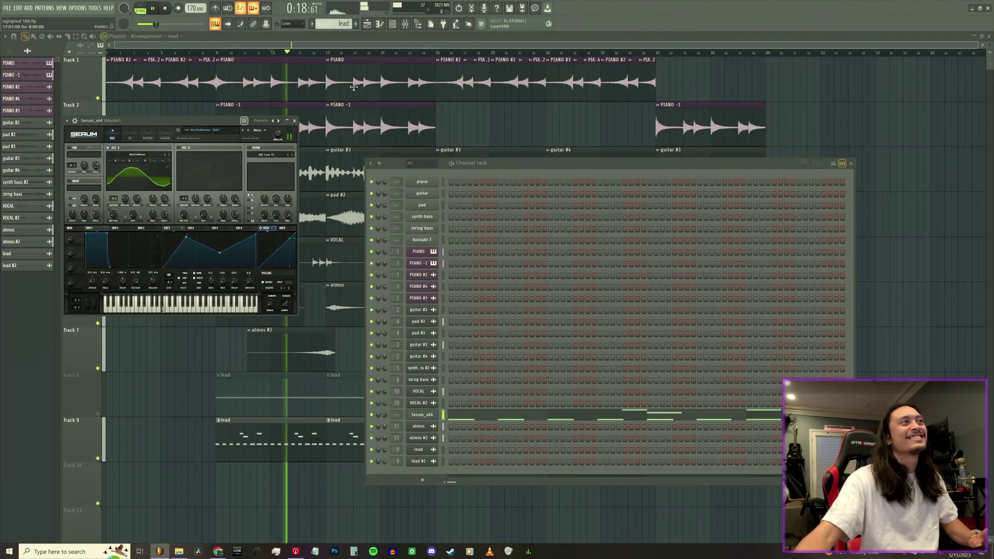
key("F12")
key("ctrl+space")
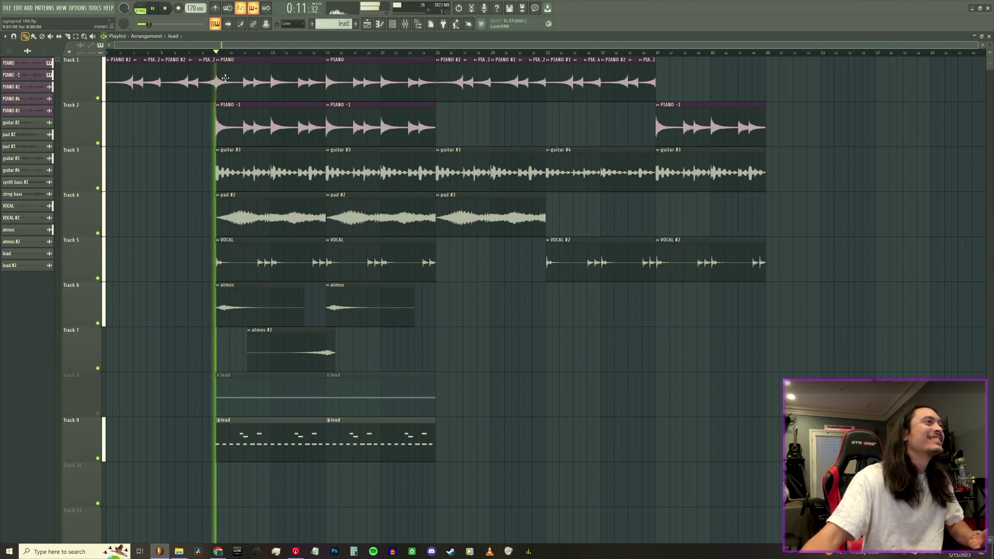
key("space")
left_click(98, 413)
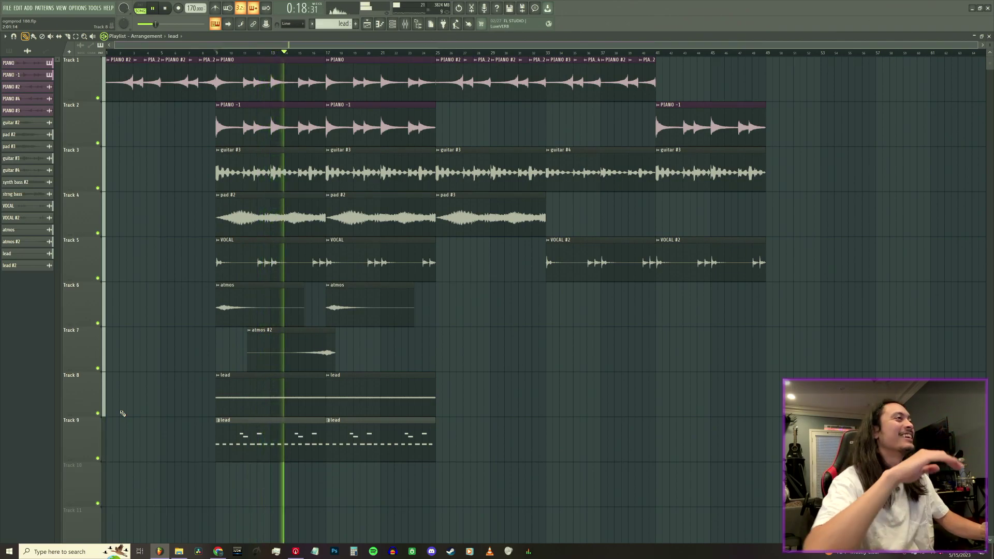
left_click(97, 459)
key("space")
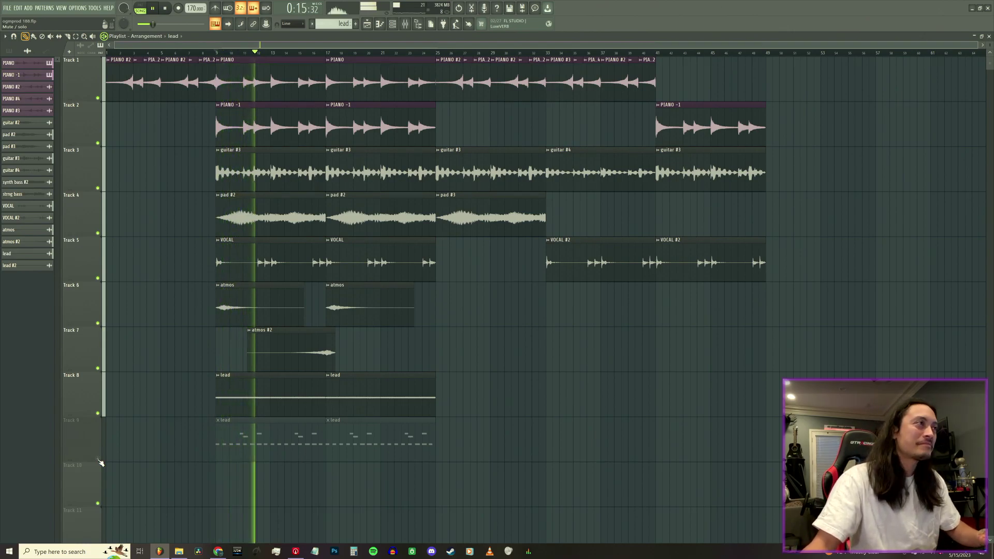
- Check the Track 8 lead clip's channel settings and the lead's mixer insert with its effects
double_click(228, 385)
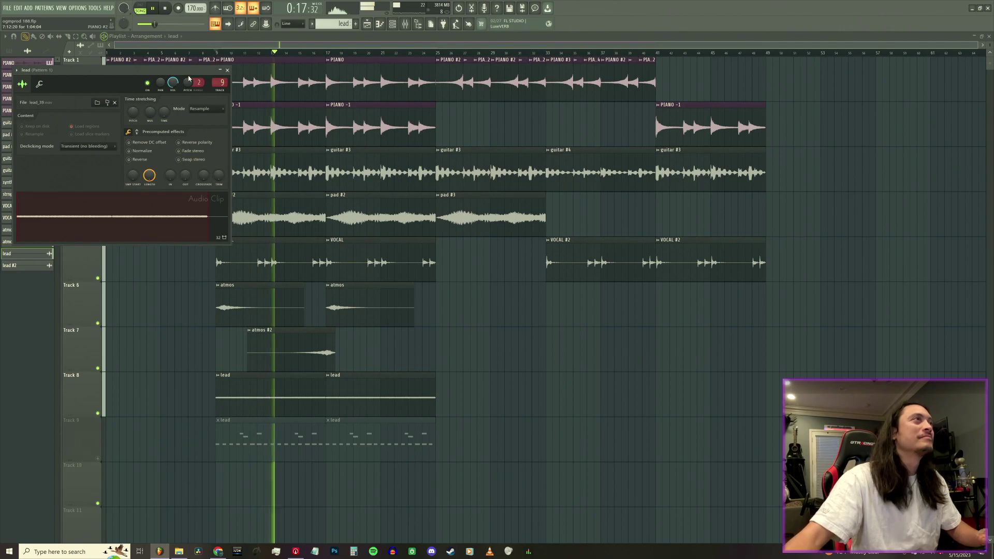
left_click(227, 70)
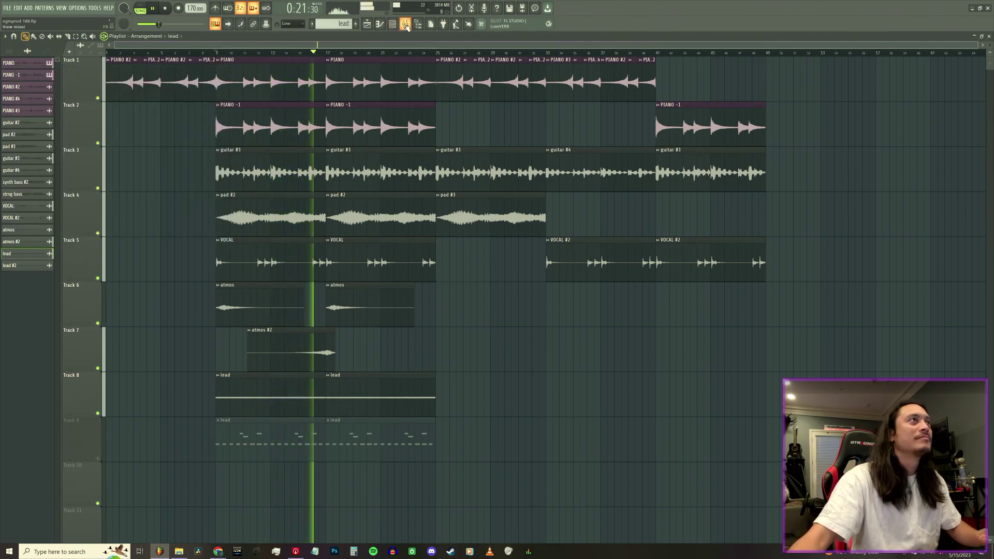
key("F9")
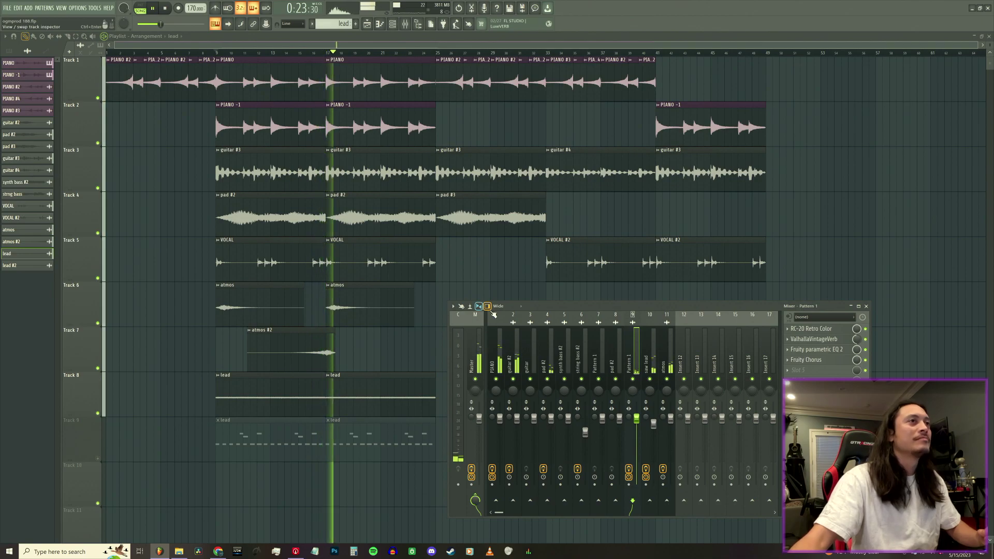
key("F9")
- Adjust the Track 8 lead audio clip's channel volume during playback, reset it, and lower it to 70%
double_click(312, 396)
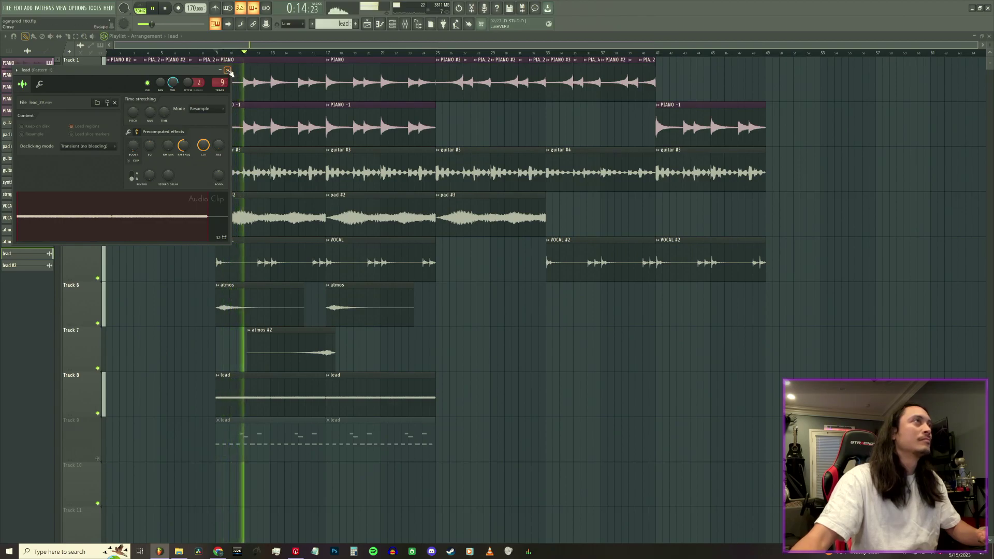
left_click_drag(173, 83, 173, 85)
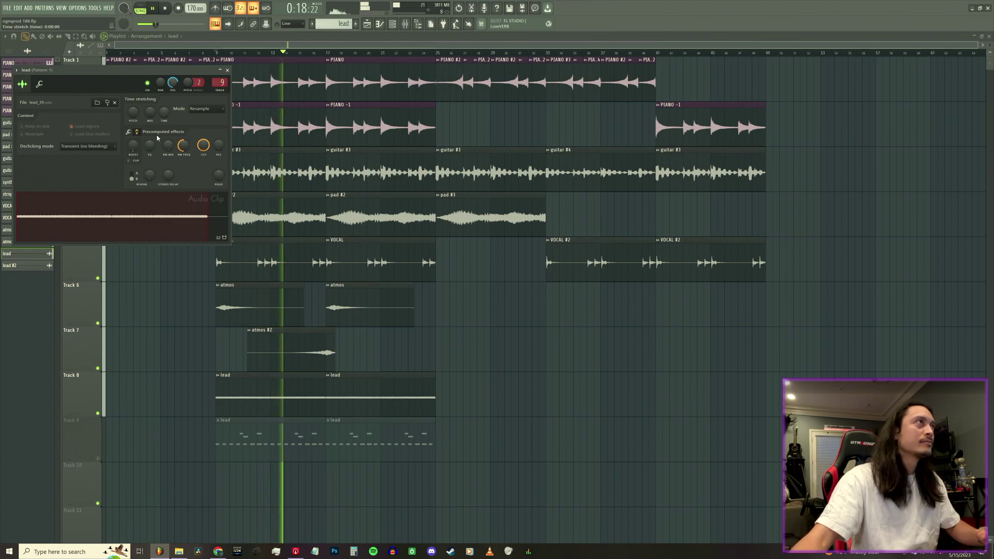
left_click_drag(174, 89, 174, 91)
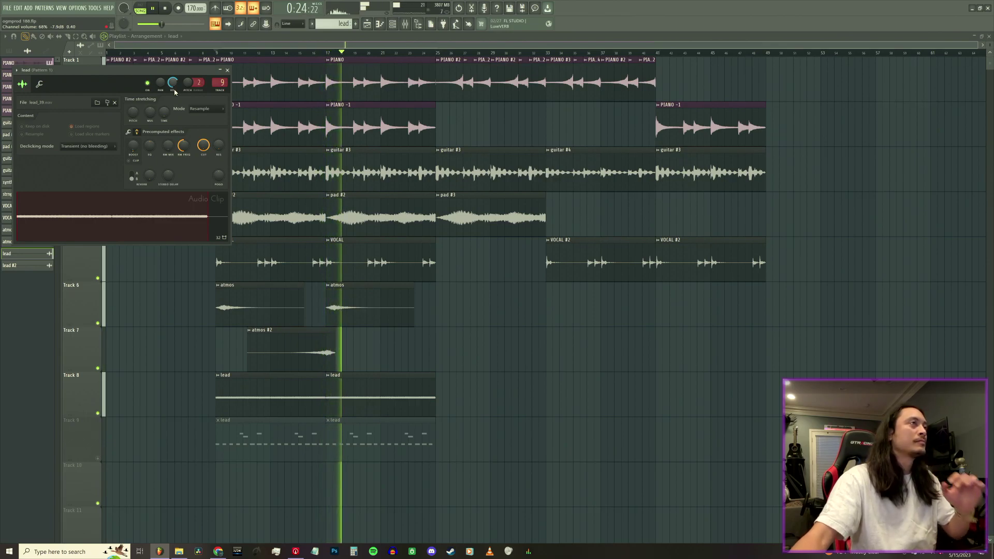
left_click_drag(174, 93, 174, 99)
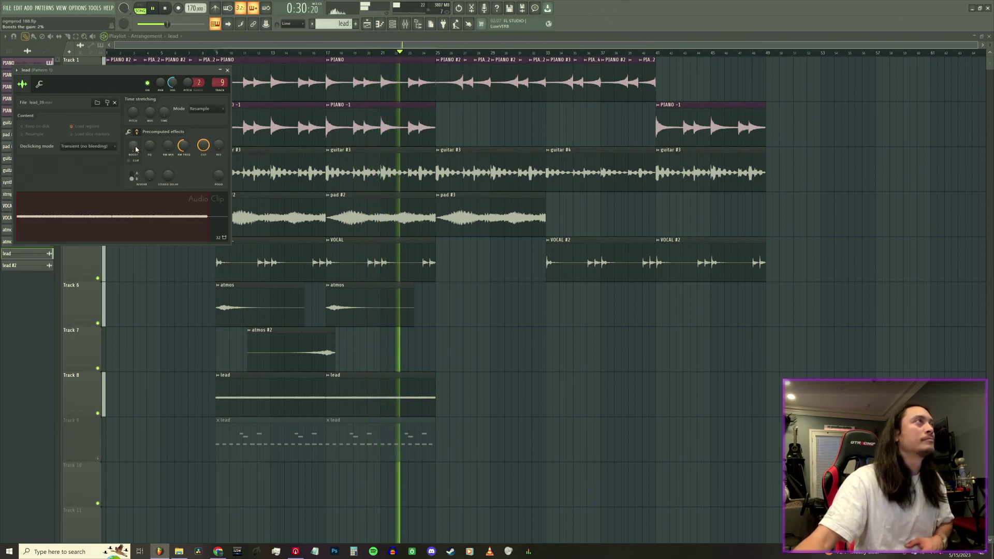
right_click(175, 81)
left_click(182, 85)
key("space")
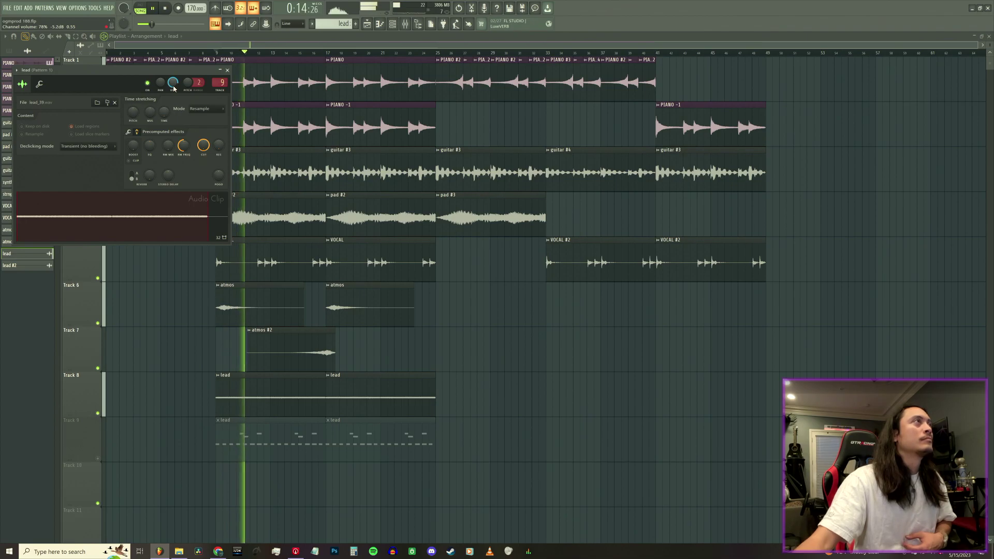
left_click_drag(173, 86, 173, 93)
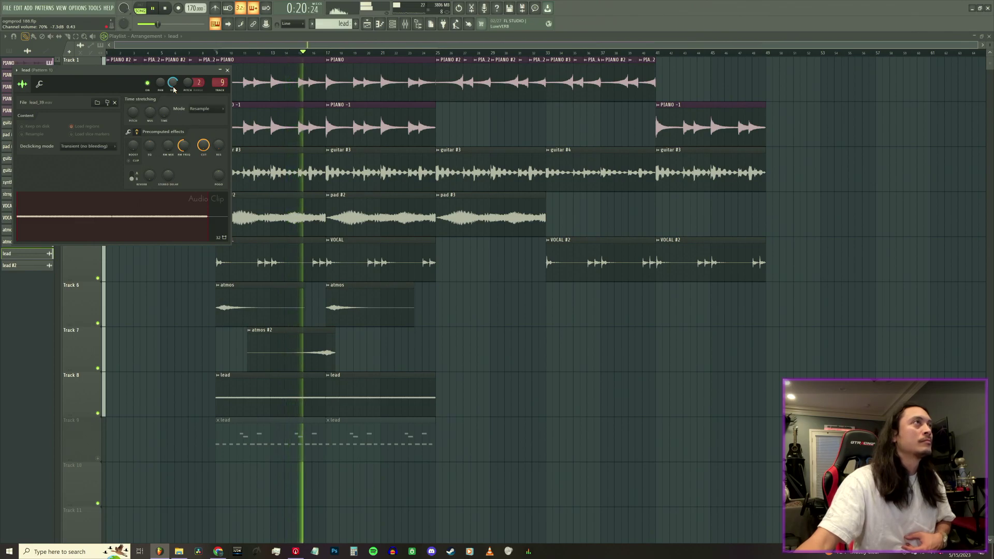
left_click(226, 69)
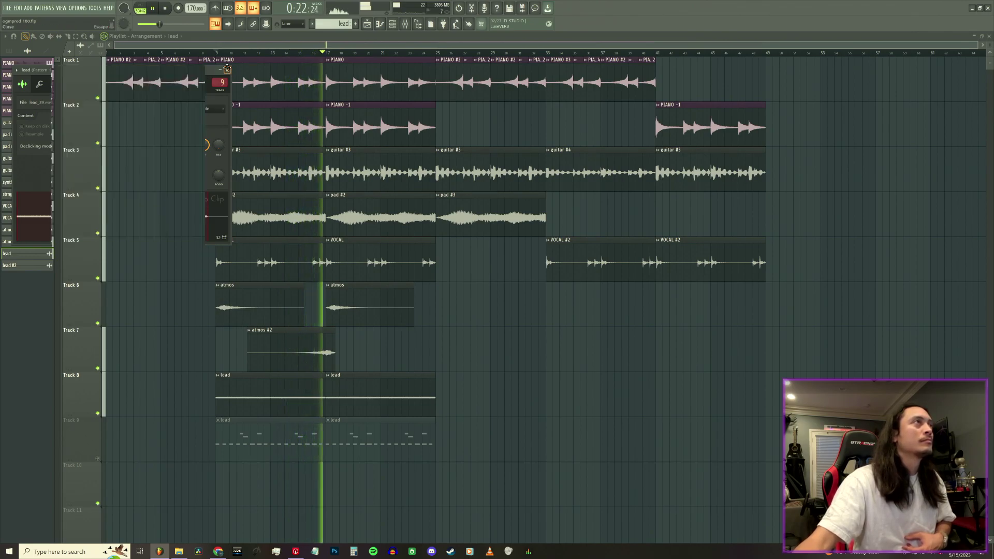
- Unmute the lead pattern on Track 9 and replay the arrangement from bar 9 with both leads
left_click(405, 24)
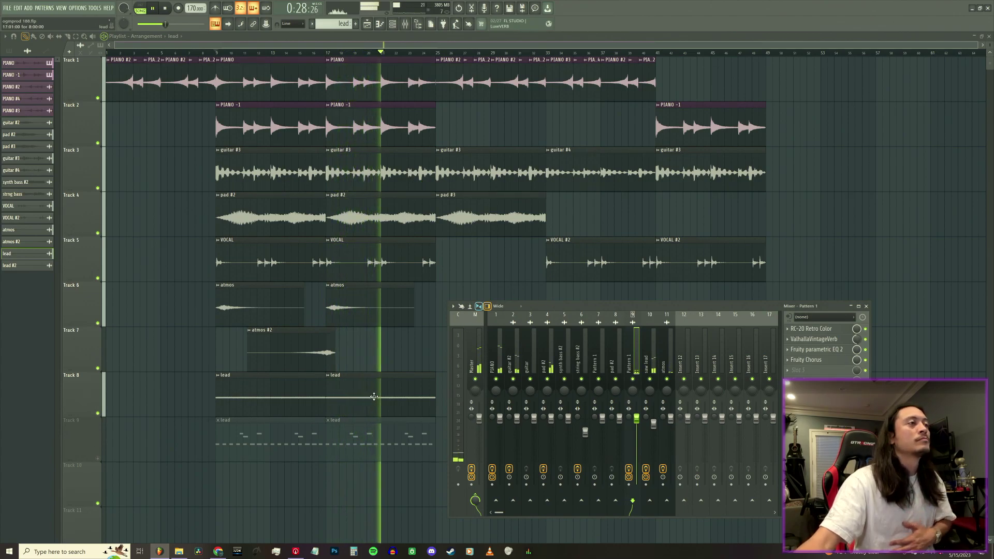
left_click(98, 458)
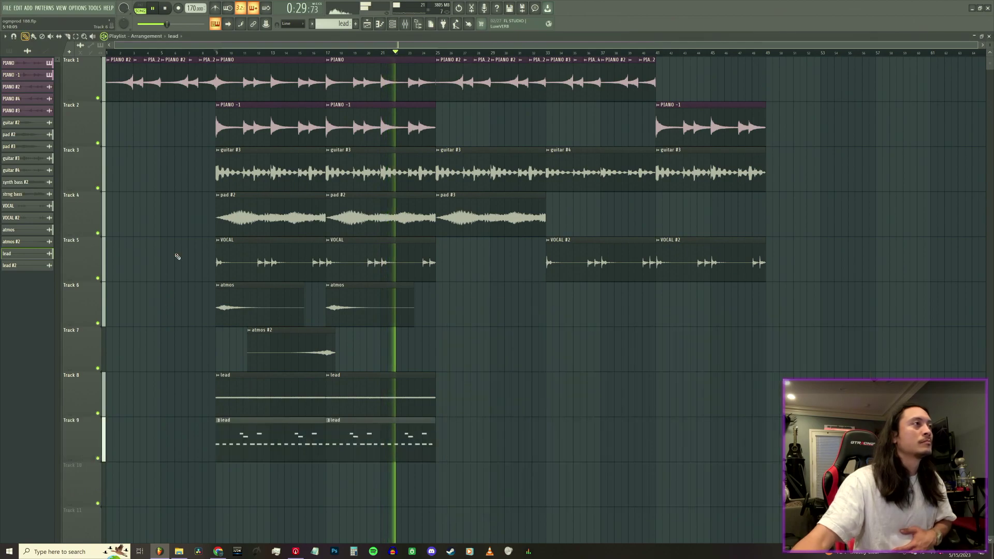
left_click(217, 52)
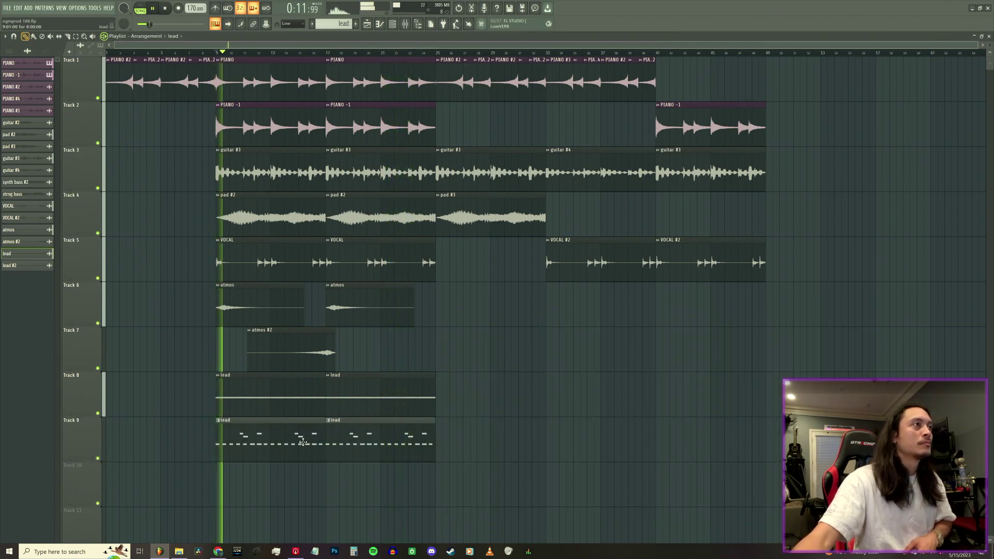
- Open the Track 9 lead pattern's notes and its Serum instrument, and switch Serum to another lead preset
double_click(287, 435)
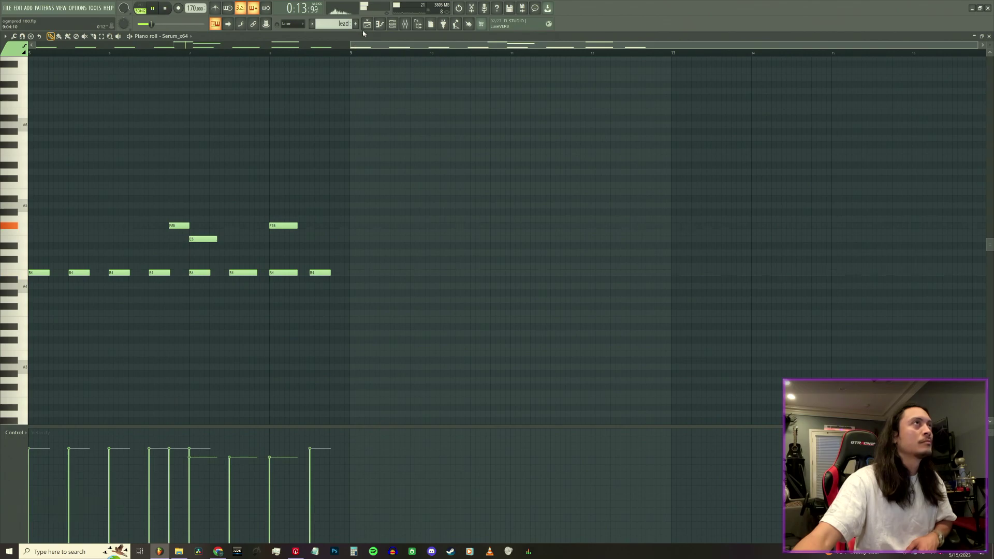
left_click(394, 25)
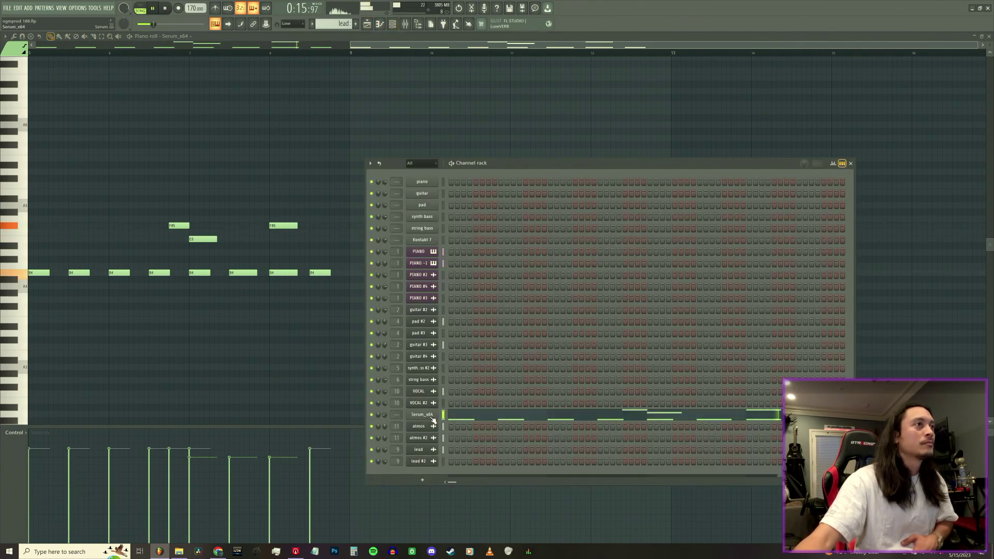
left_click(432, 416)
left_click(248, 133)
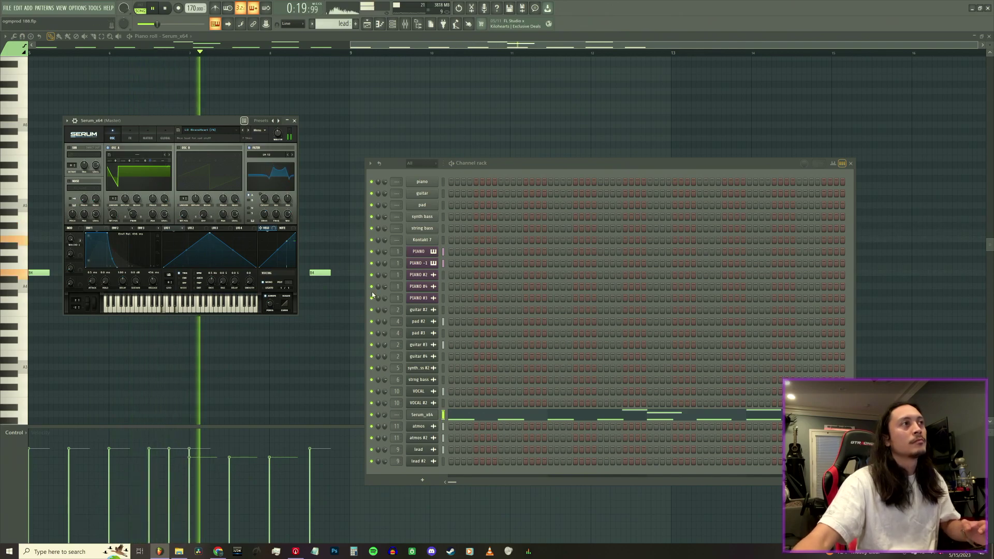
- Select all lead notes in the eight-bar pattern and transpose them up one octave to B5, also trying a second octave higher
left_click(353, 37)
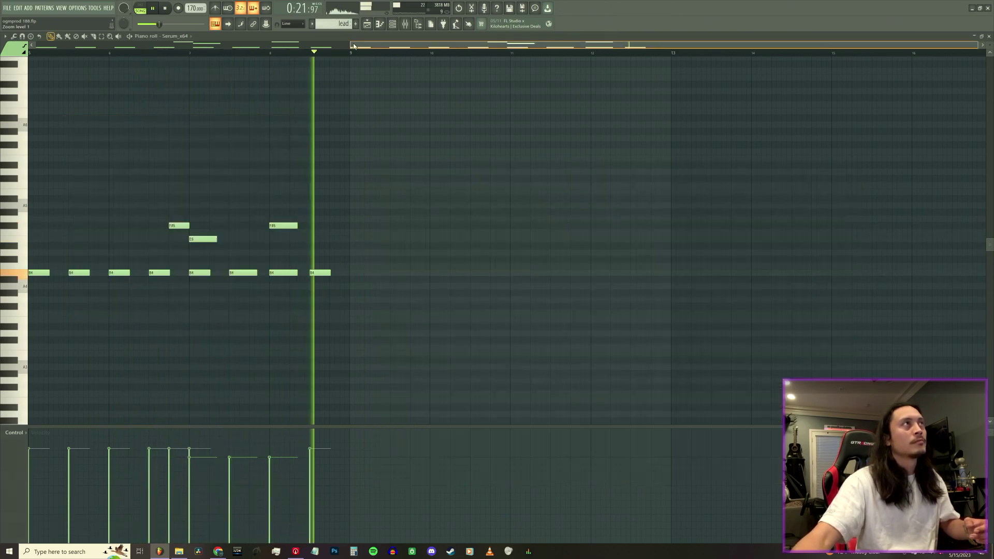
left_click_drag(351, 45, 2, 99)
key("ctrl+a")
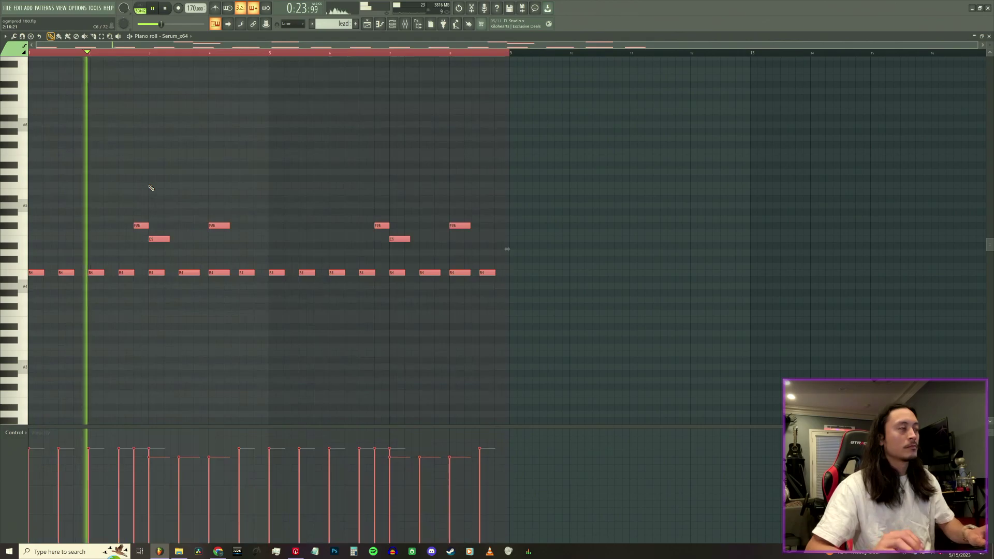
key("ctrl+Up")
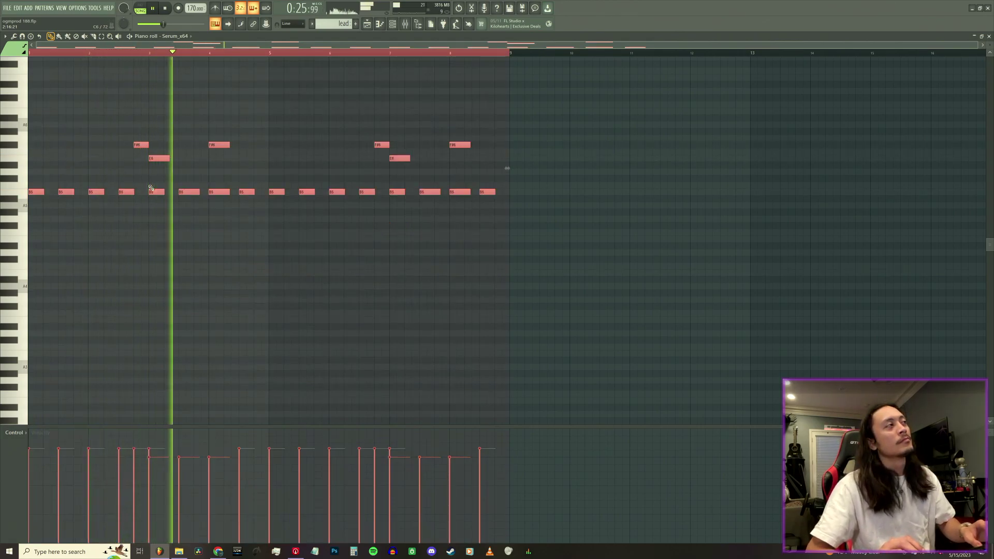
key("ctrl+Up")
key("ctrl+Down")
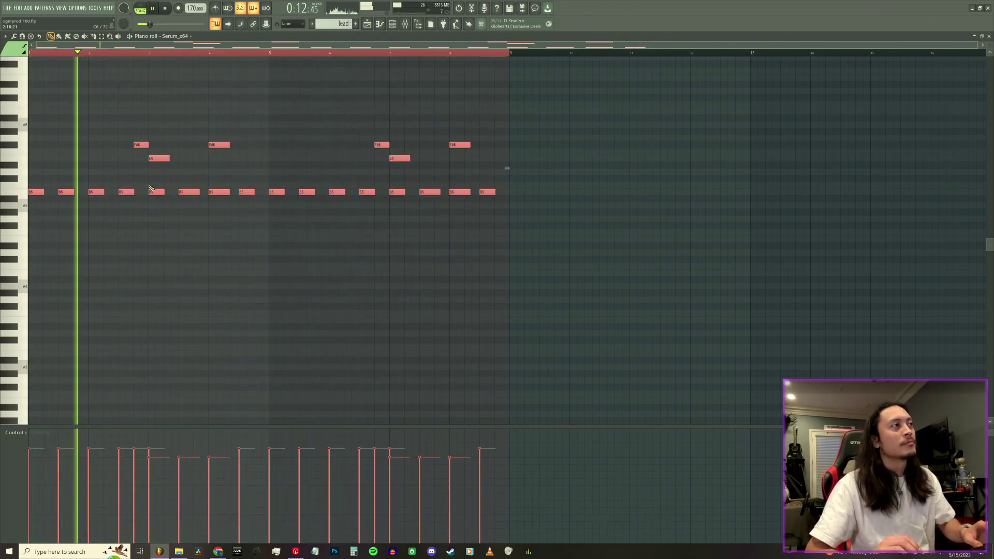
- Open the lead pattern's Serum instrument and audition several successive lead presets during playback
left_click(392, 24)
left_click(418, 418)
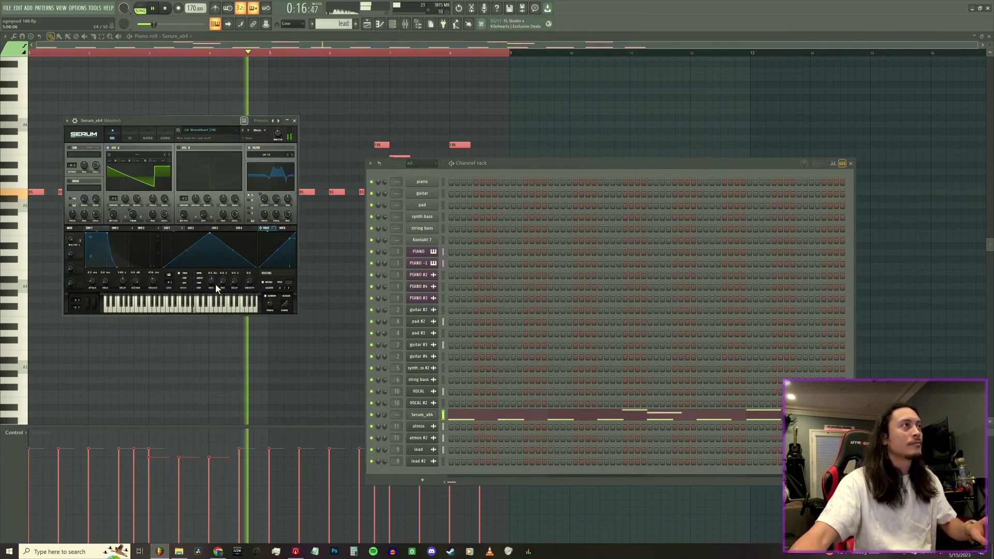
left_click(248, 130)
left_click_drag(214, 121, 262, 224)
left_click(297, 234)
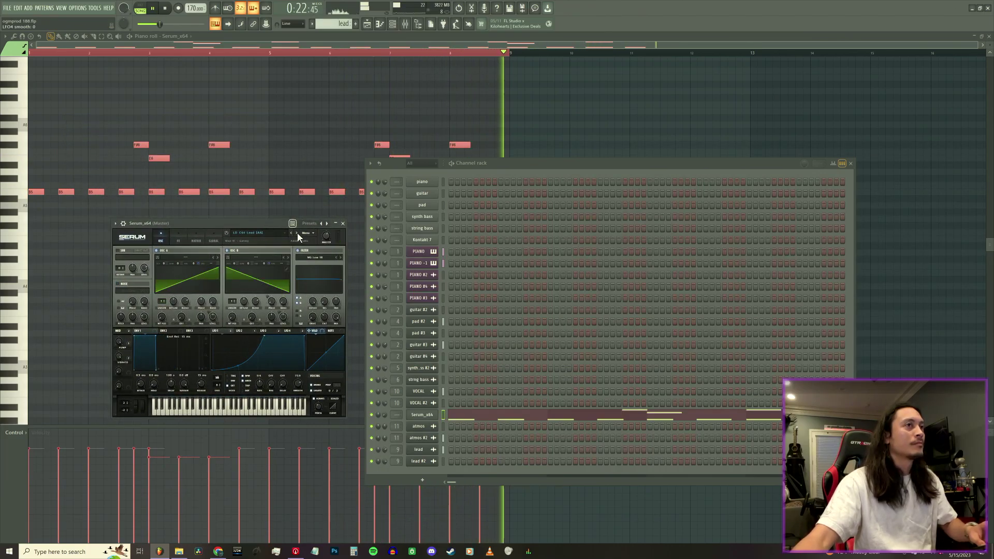
left_click(298, 234)
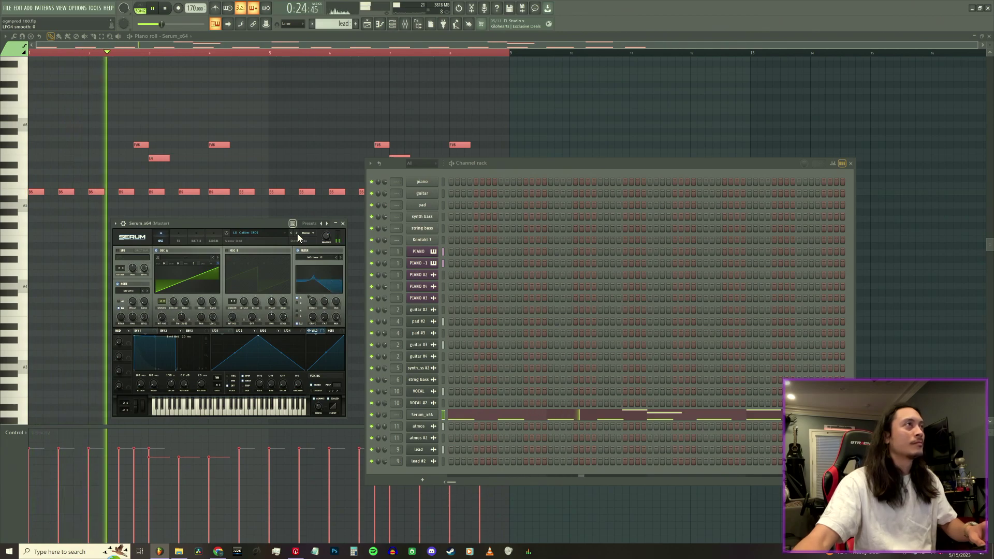
left_click(297, 234)
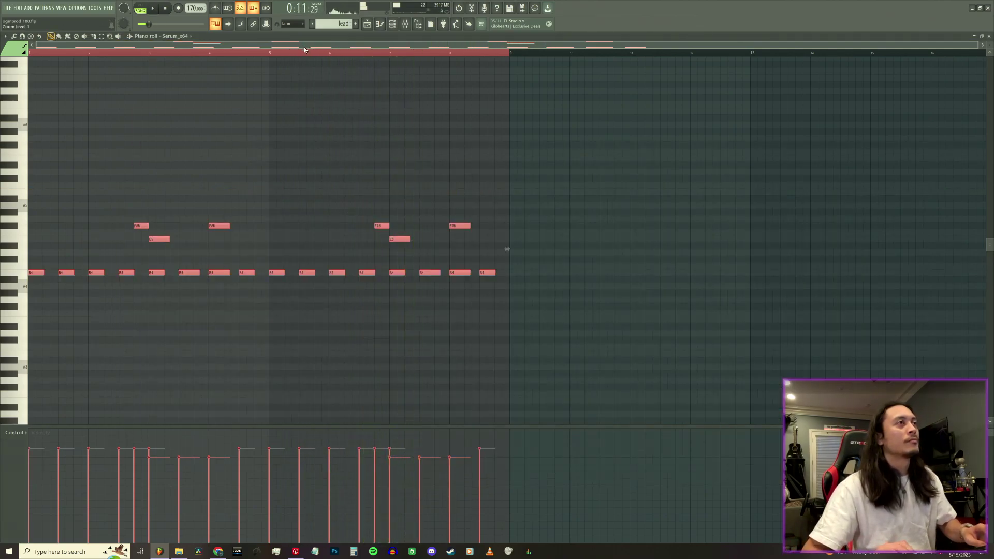
- Try the lead notes two octaves lower at B2 during playback, and raise them back to B4
key("space")
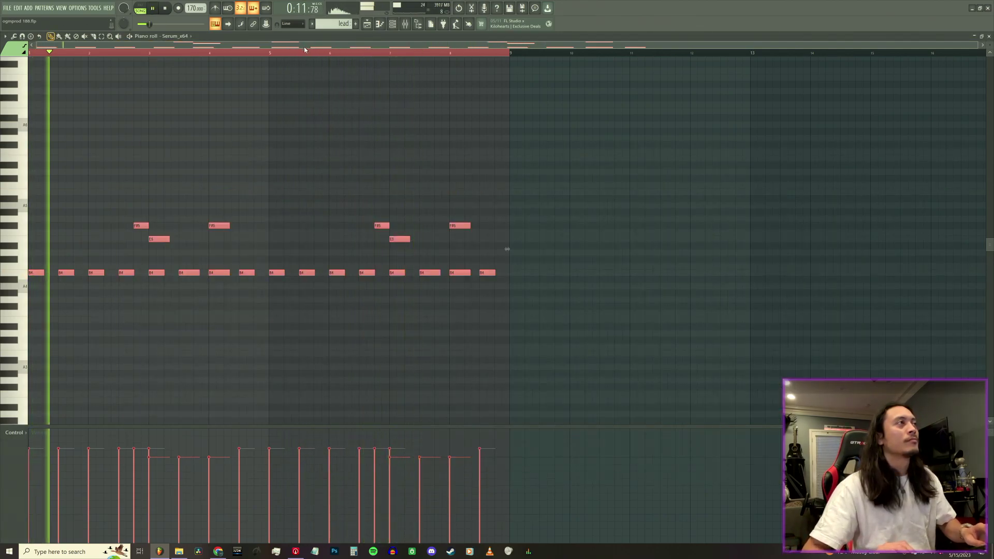
key("ctrl+Down")
key("ctrl+Down")
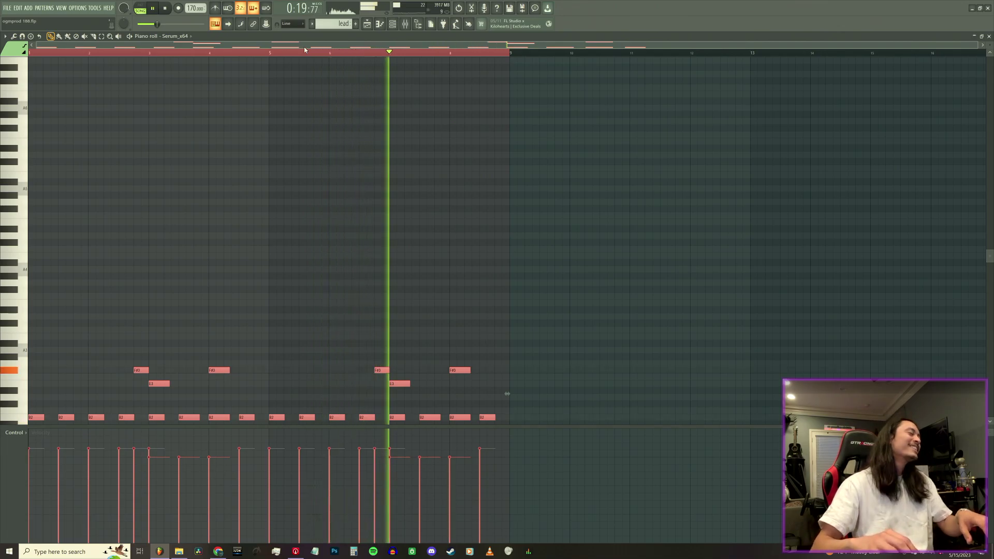
scroll(433, 146, "down", 1)
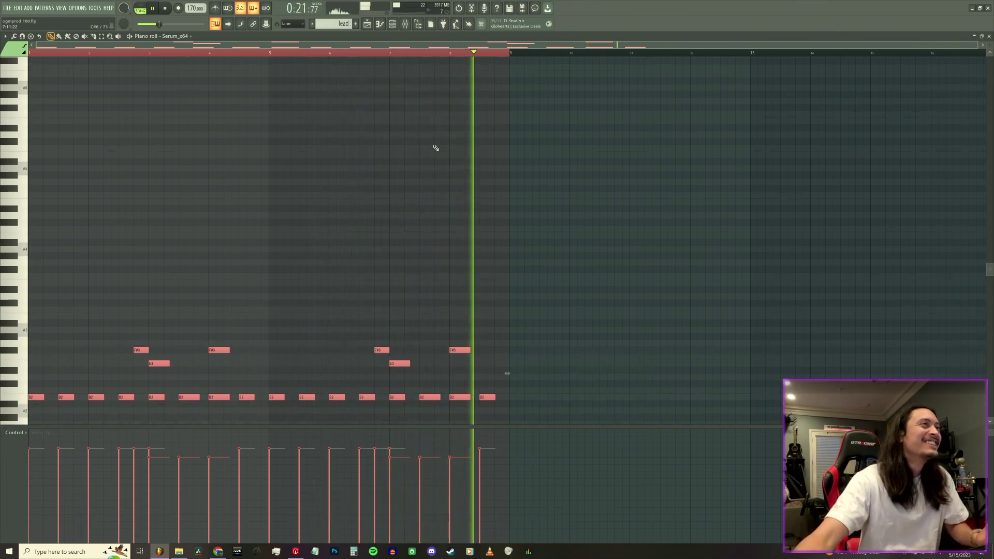
scroll(475, 186, "down", 2)
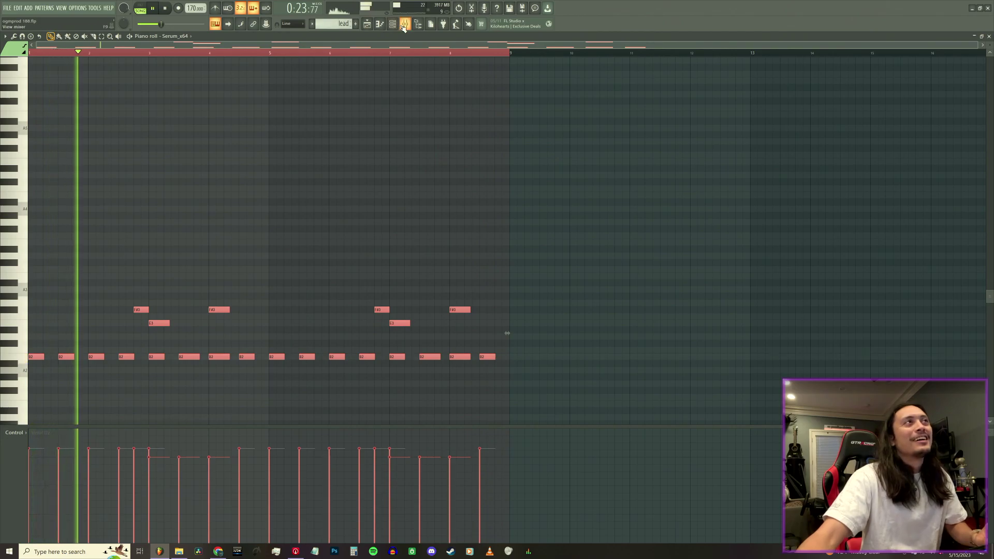
key("F6")
key("F6")
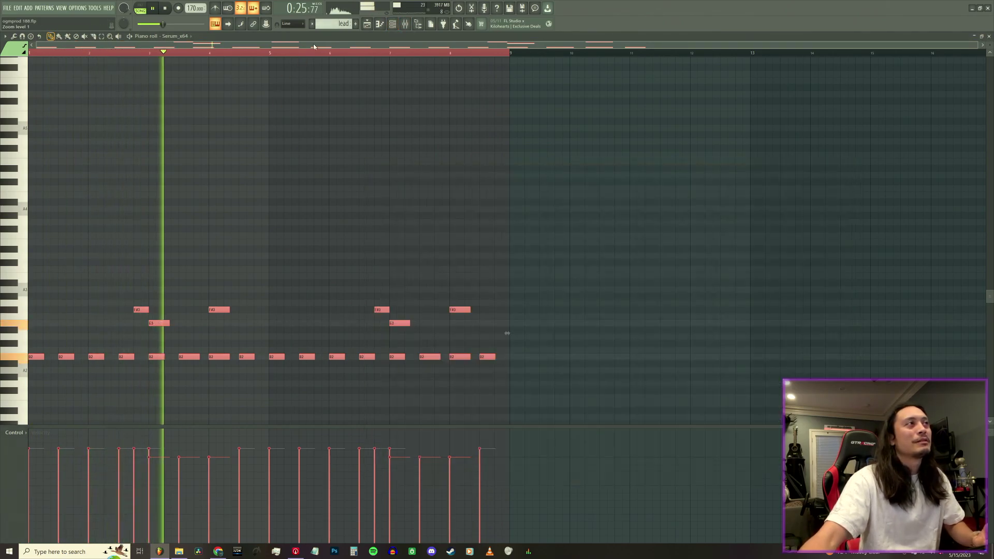
key("ctrl+Up")
key("ctrl+Up")
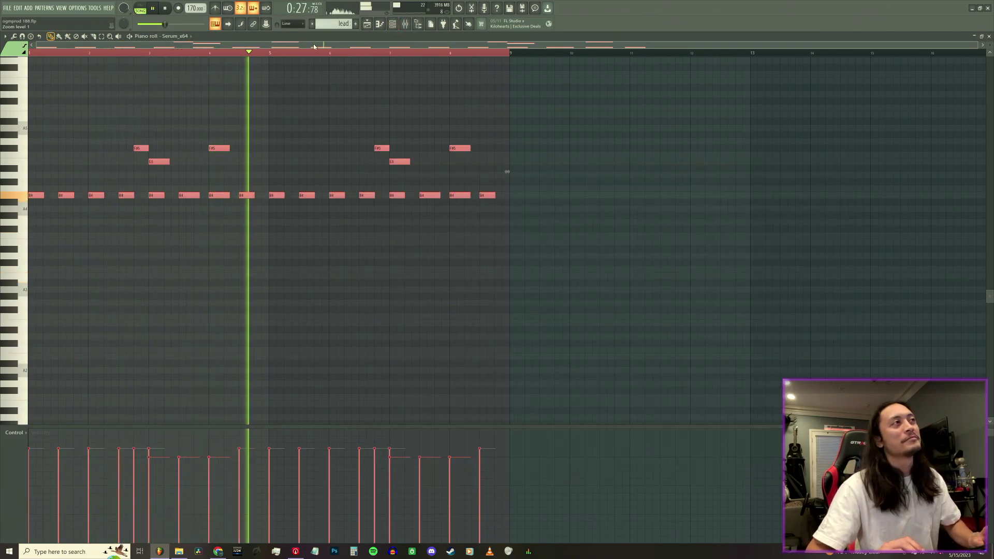
- Switch Serum to the next lead preset and replay the arrangement from bar 9 with the instrument and channel rack open
key("F6")
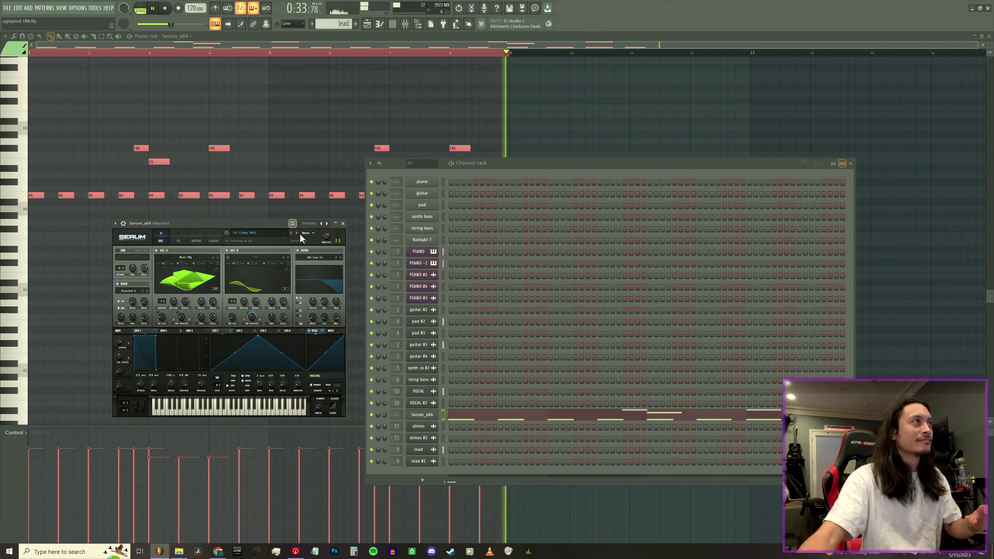
left_click(298, 235)
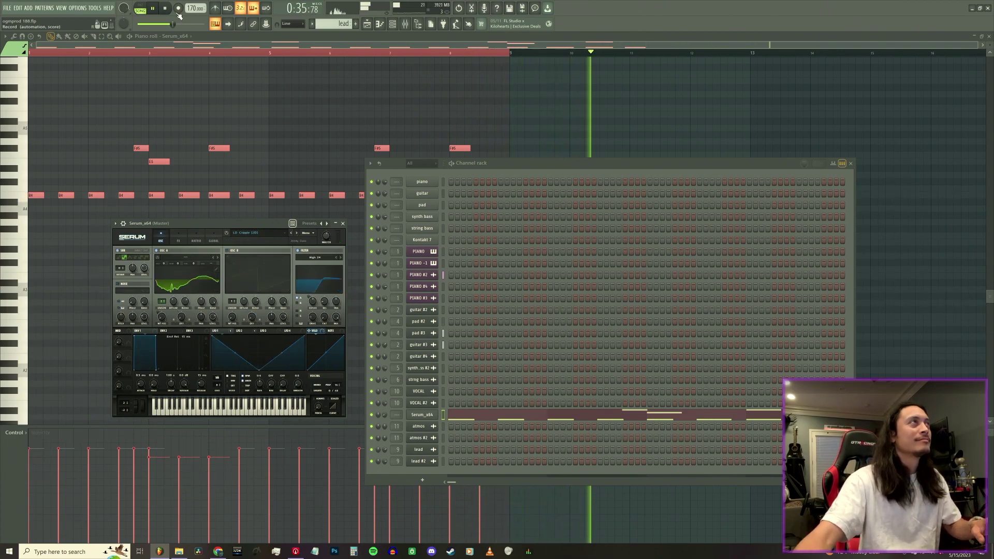
left_click(34, 55)
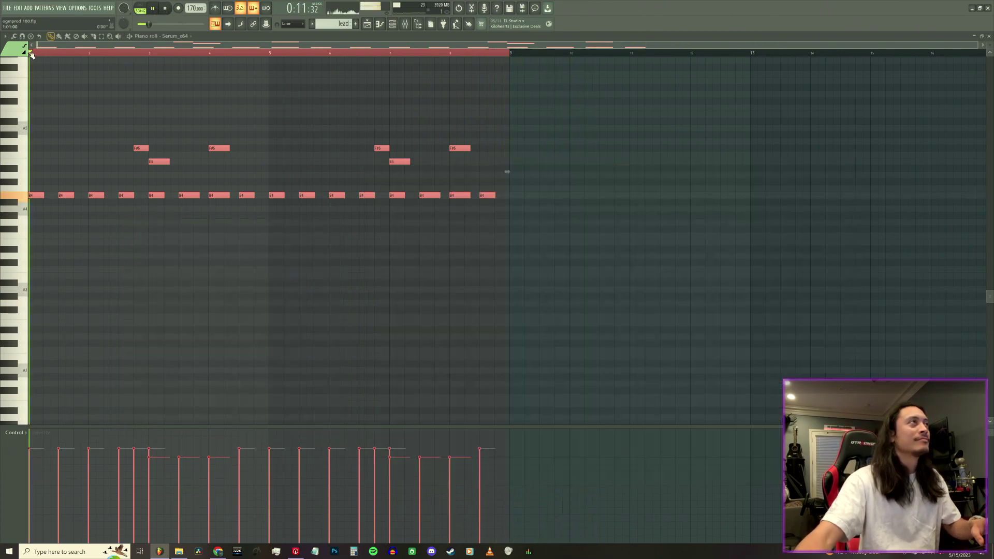
left_click(392, 25)
left_click(434, 416)
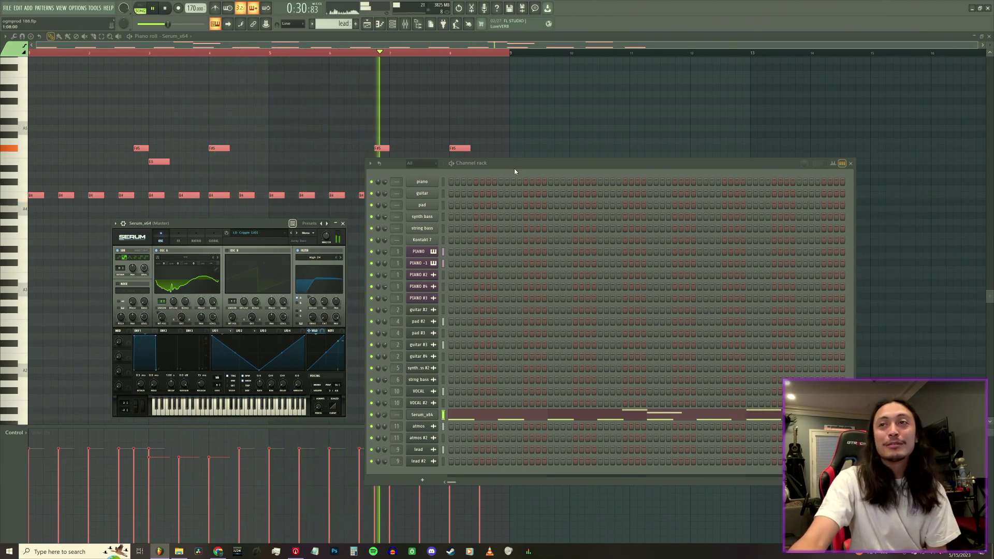
left_click_drag(522, 169, 512, 189)
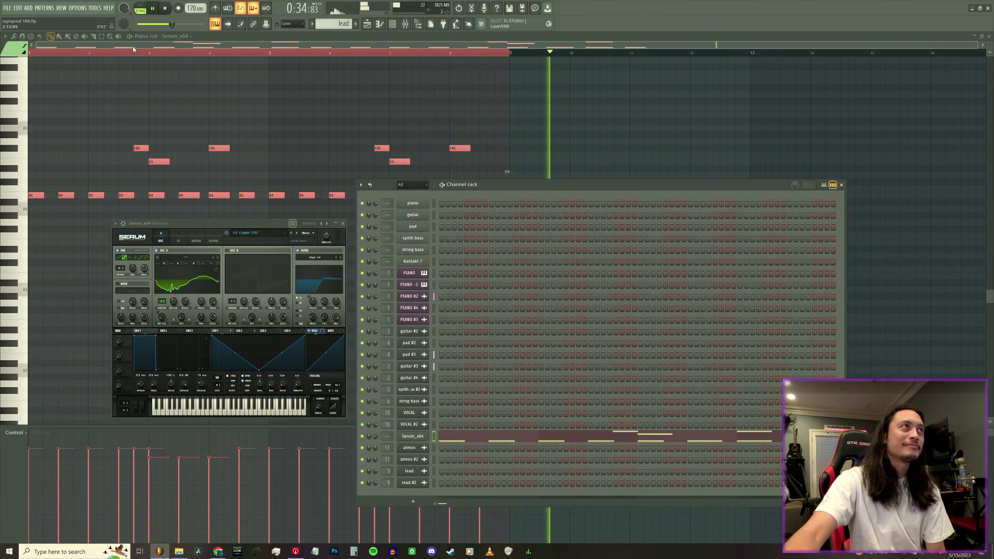
left_click(165, 9)
key("space")
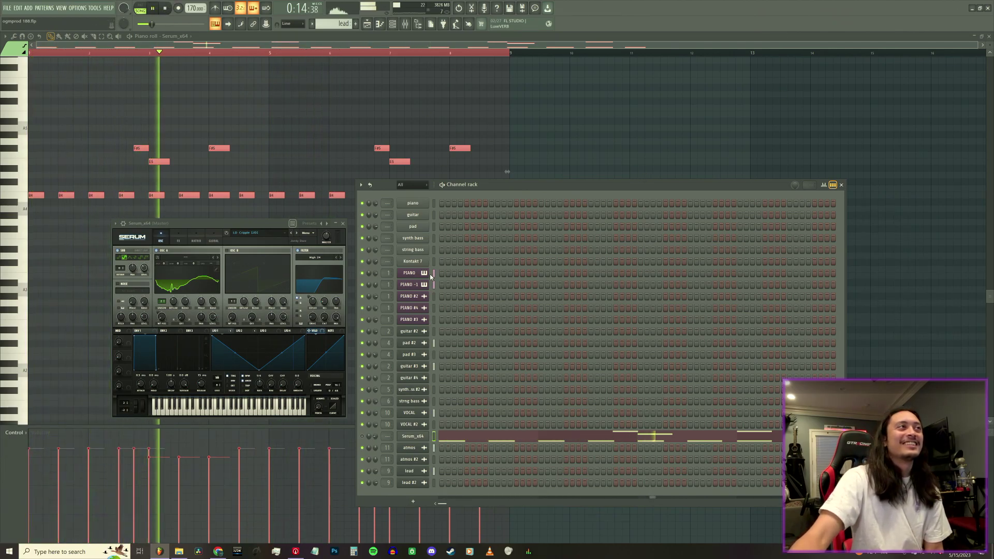
- Toggle the Serum channel during playback and audition several further Serum lead presets
right_click(365, 440)
left_click(364, 440)
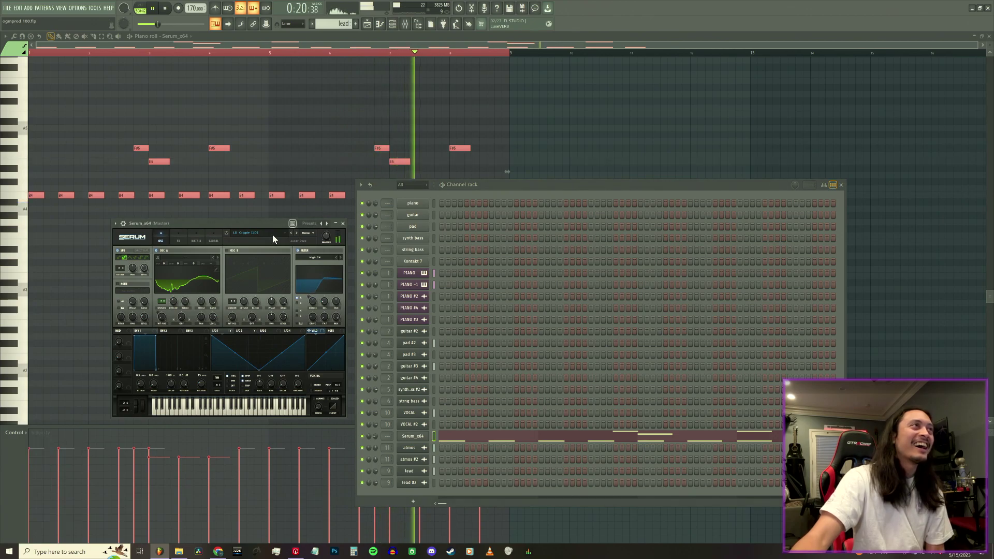
left_click(297, 233)
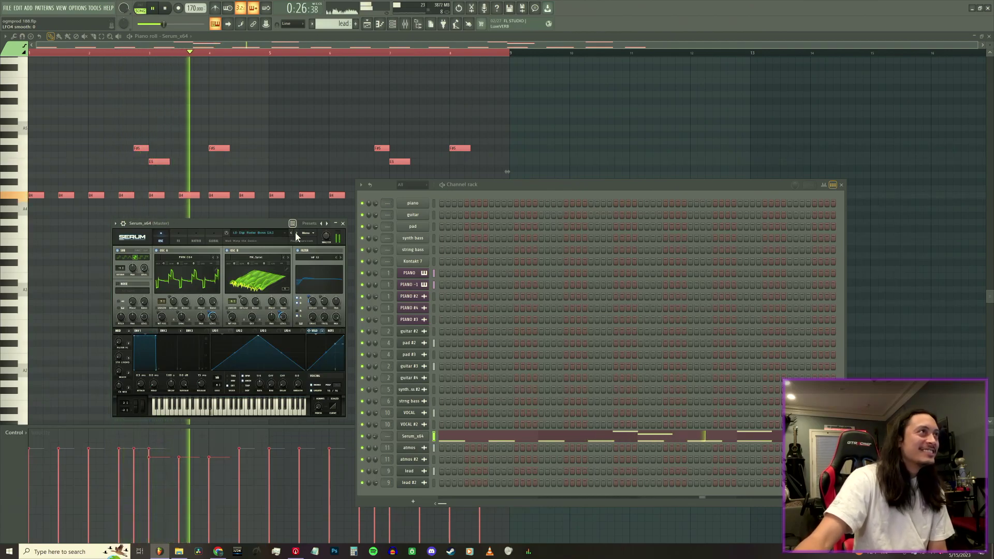
left_click(296, 235)
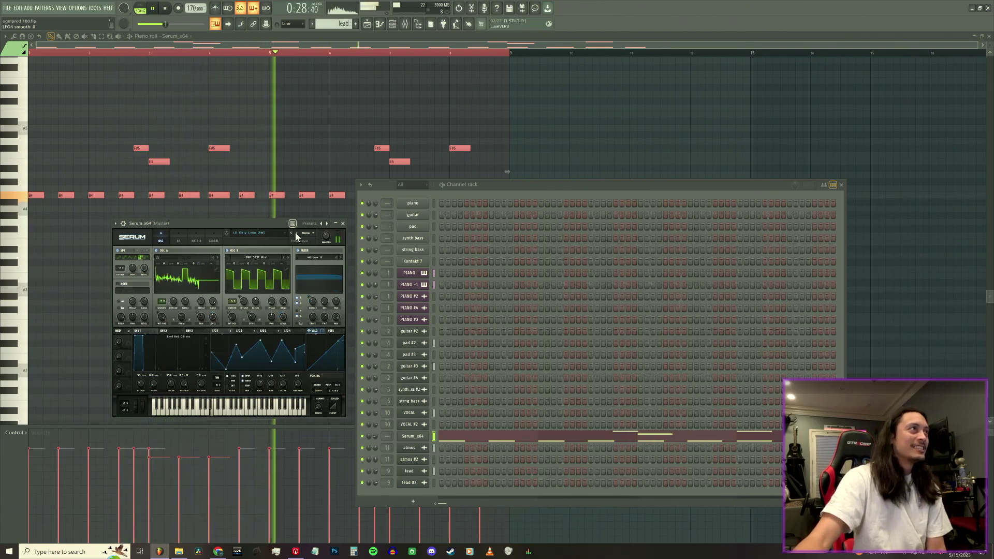
left_click(296, 236)
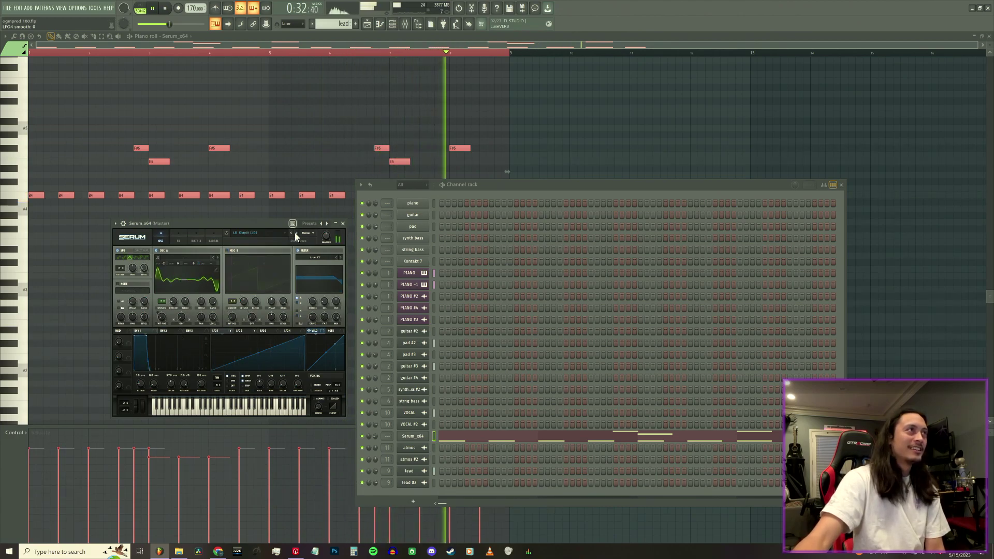
left_click(296, 236)
left_click(296, 235)
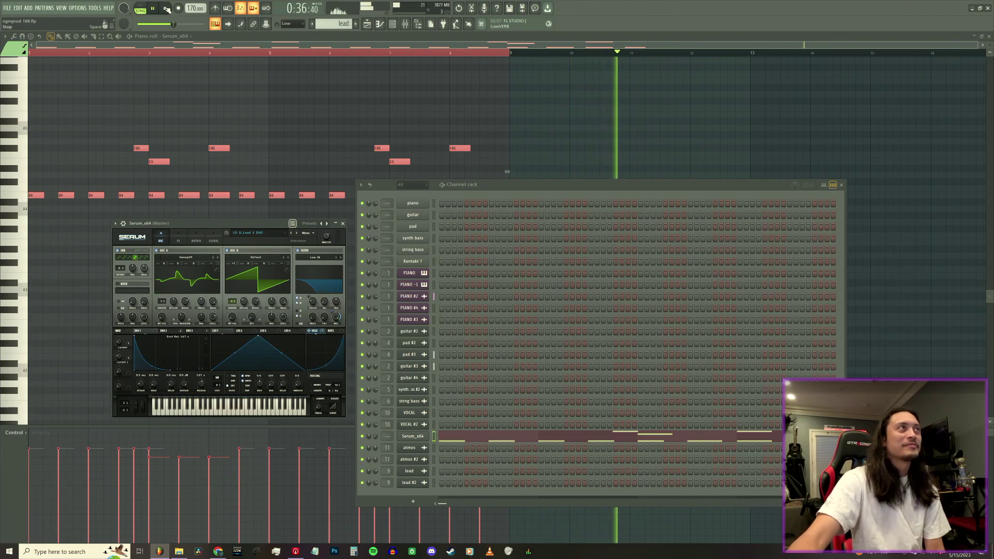
- Return to the playlist and delete both lead pattern clips from Track 9
left_click(989, 36)
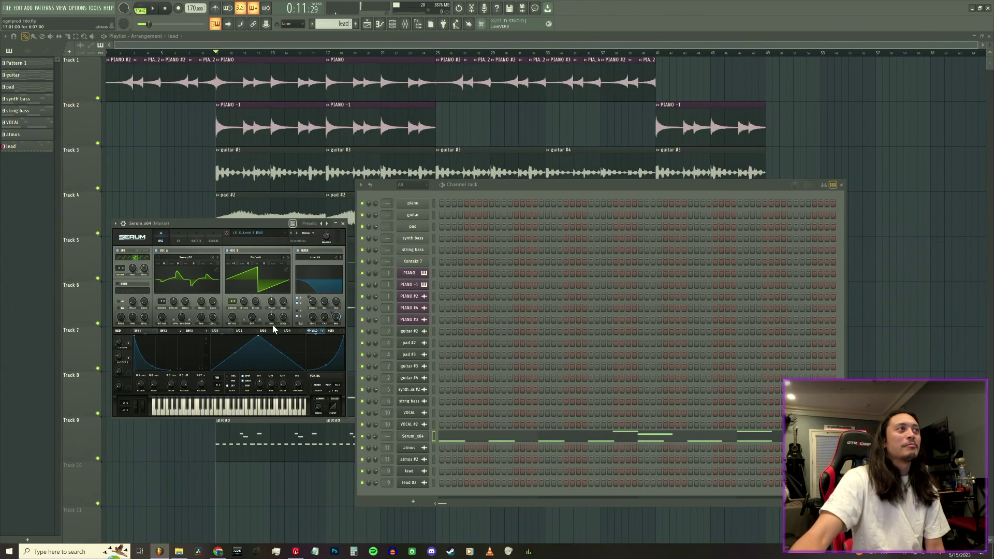
left_click(329, 430)
right_click(329, 430)
right_click(317, 430)
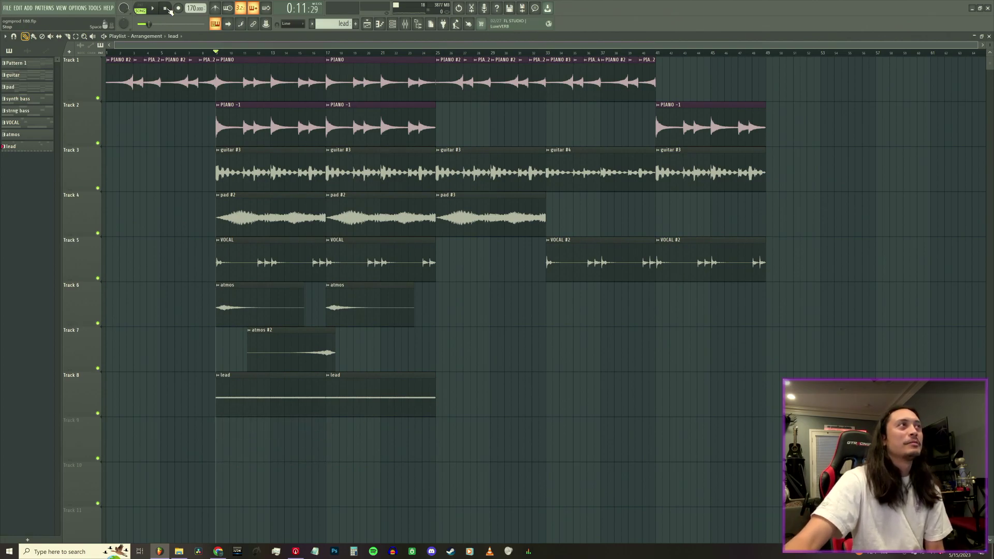
- Place the synth bass #2 audio clip on Track 9 at bar 9 and another copy at bar 49
left_click(339, 26)
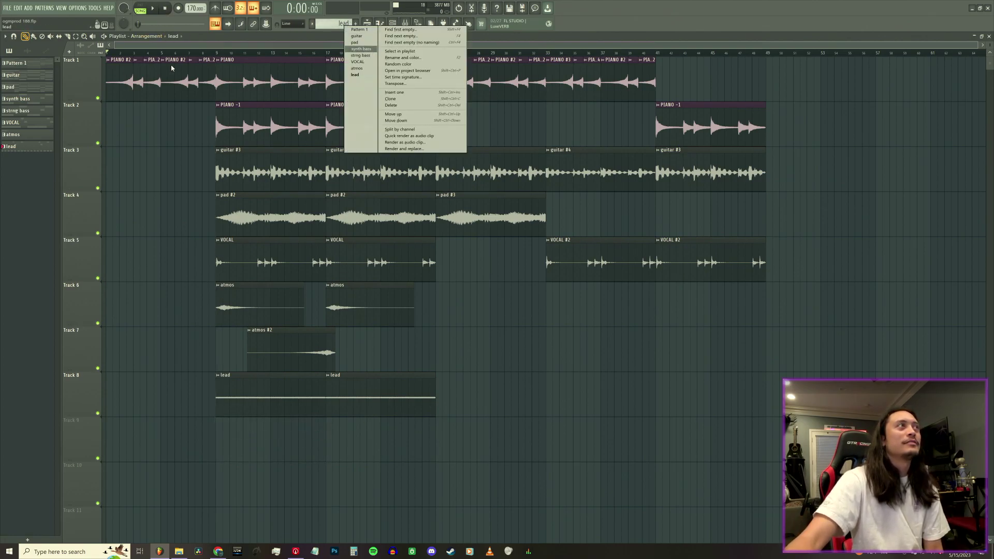
left_click(26, 51)
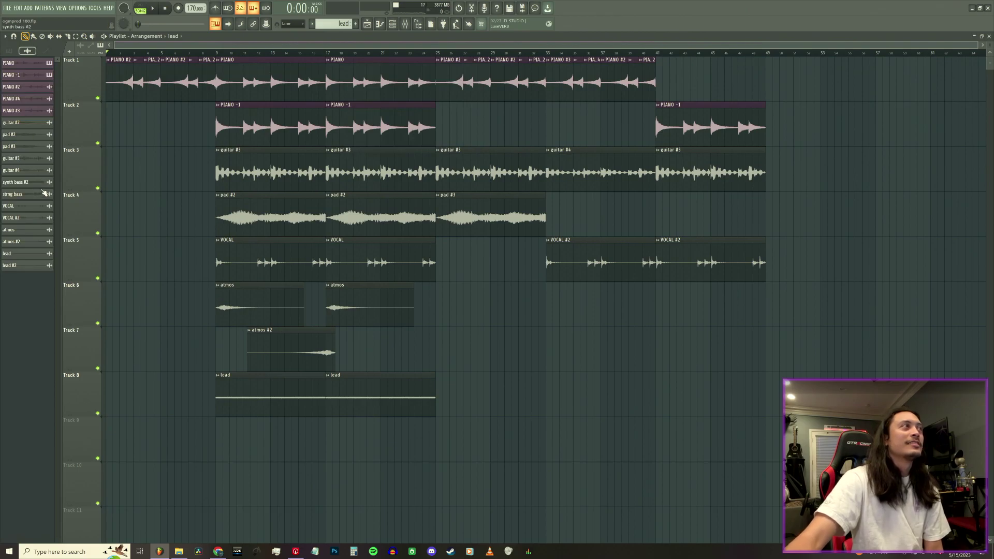
left_click_drag(281, 470, 274, 421)
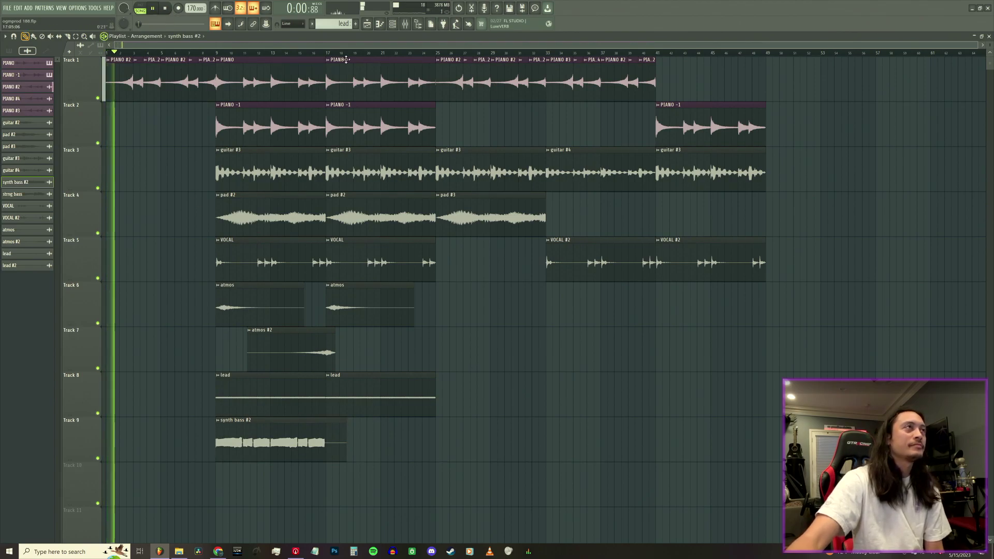
left_click(759, 438)
left_click_drag(759, 438, 766, 438)
- Place the string bass audio clip on Track 9 at bar 33 and another copy on Track 8 at bar 57
left_click(31, 194)
left_click(486, 440)
left_click_drag(486, 440, 577, 421)
left_click_drag(760, 394, 878, 393)
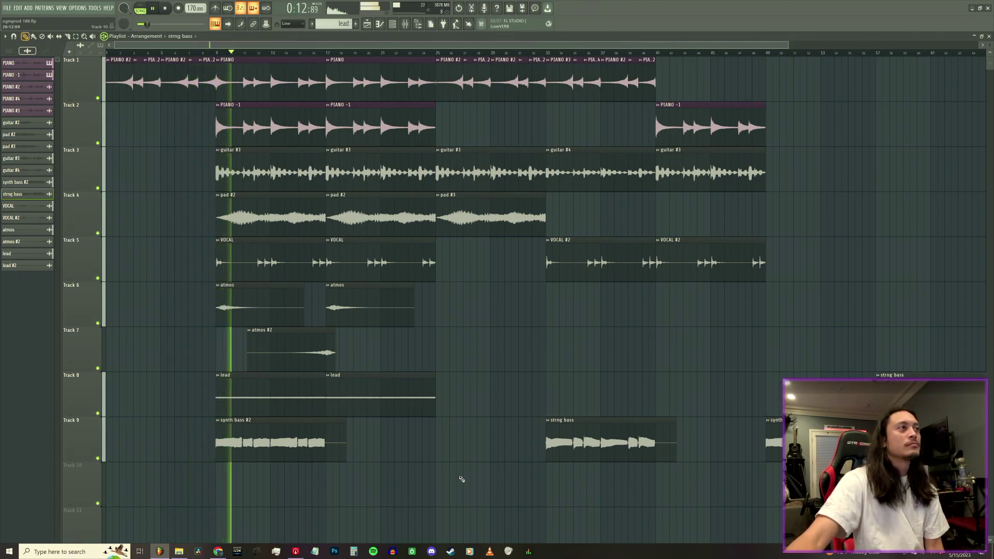
- Slice the first synth bass #2 clip at bar 17, delete its tail, and move the eight-bar clip to bar 17
left_click(67, 36)
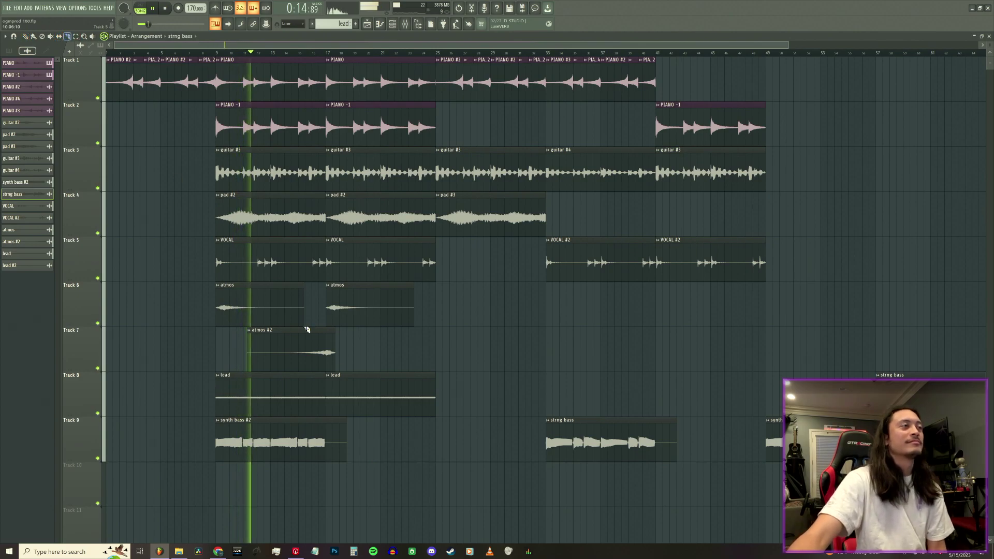
left_click(329, 443)
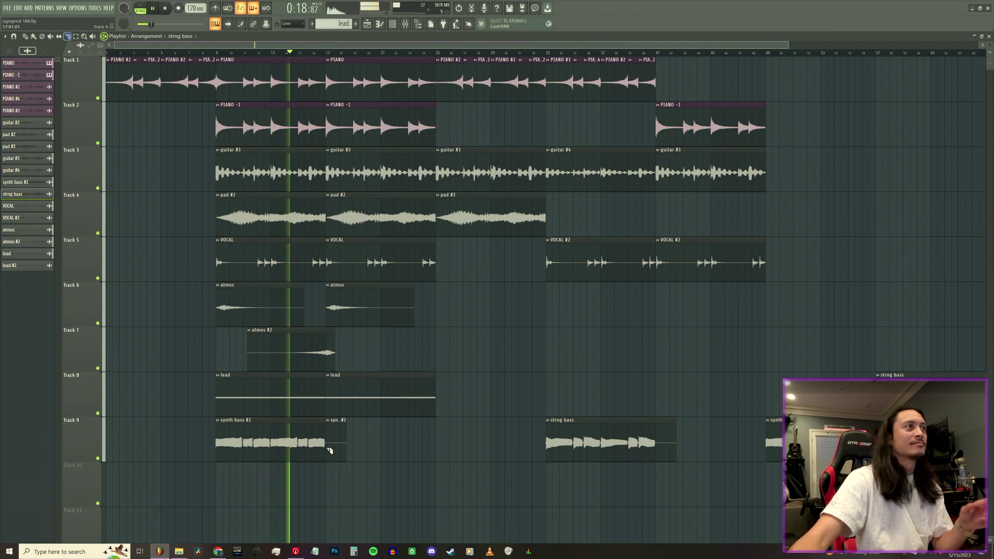
left_click(24, 36)
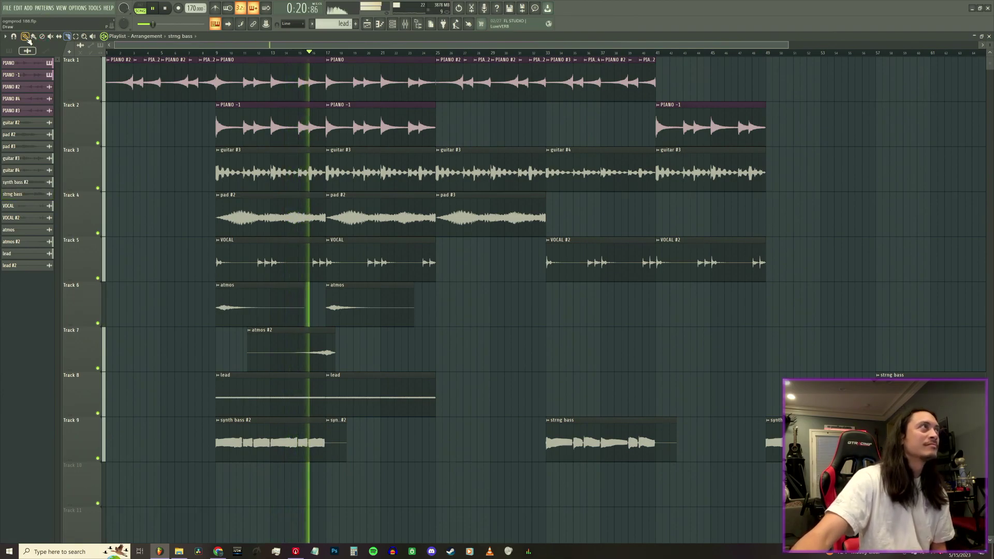
right_click(336, 442)
left_click_drag(261, 443, 371, 441)
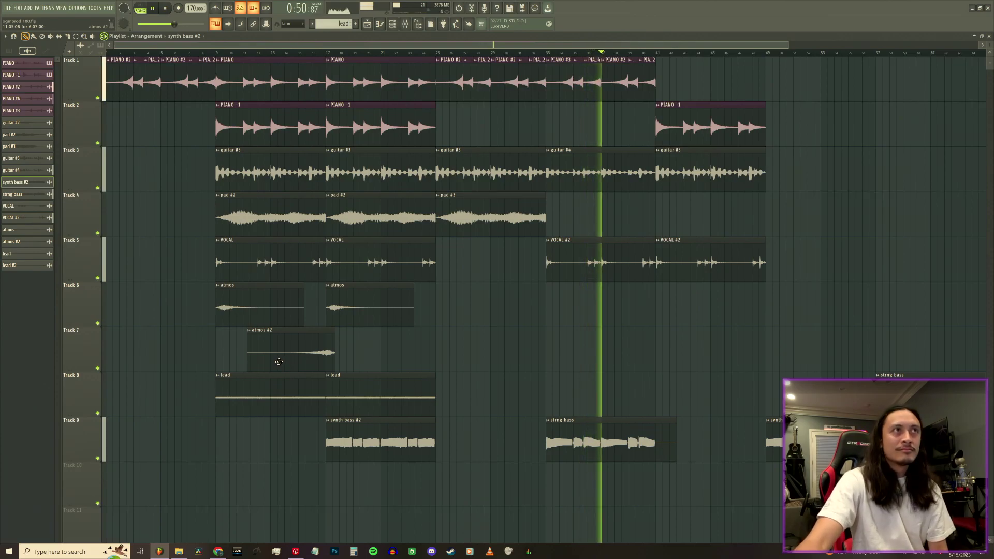
- Delete the string bass clip at bar 33 on Track 9, and try the Track 8 copy at bar 41 before returning it to bar 57
right_click(577, 420)
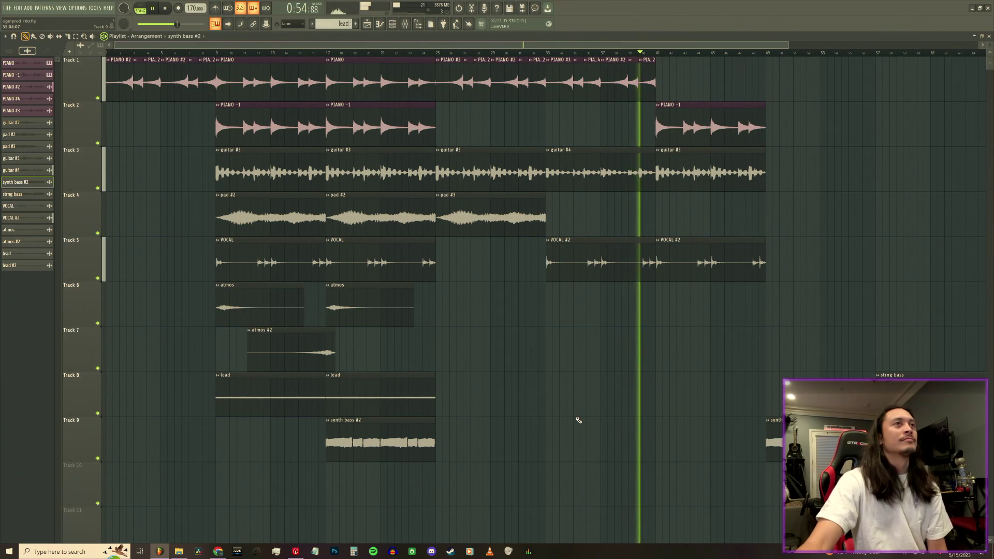
left_click_drag(890, 388, 672, 388)
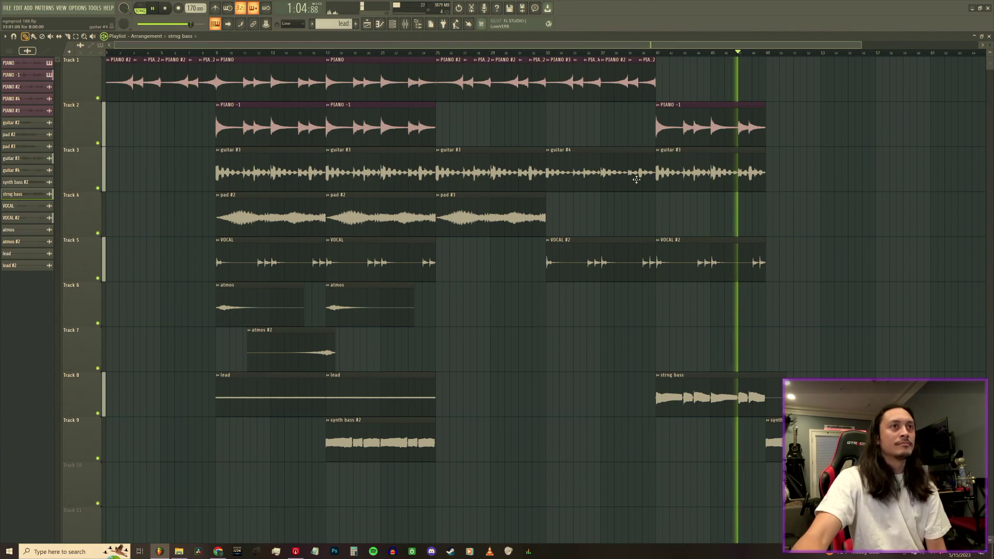
left_click_drag(745, 389, 965, 393)
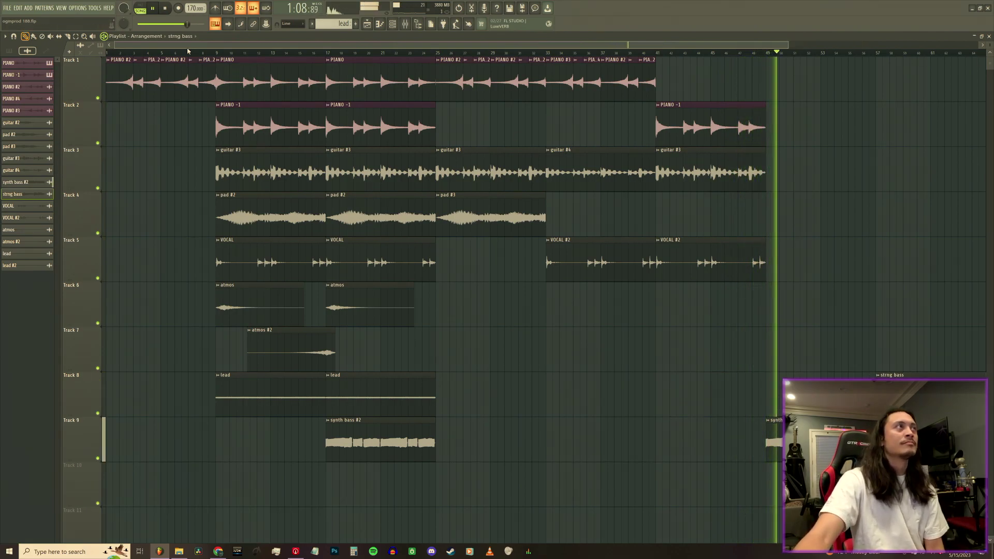
scroll(861, 54, "down", 2)
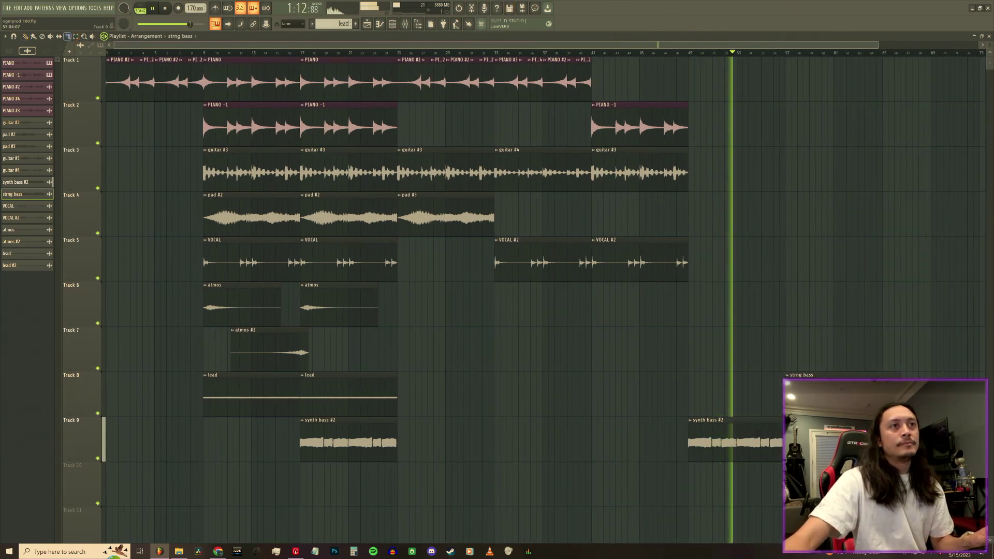
- Save the project and check the song's key with the Auto-Key plugin on the master track
key("ctrl+s")
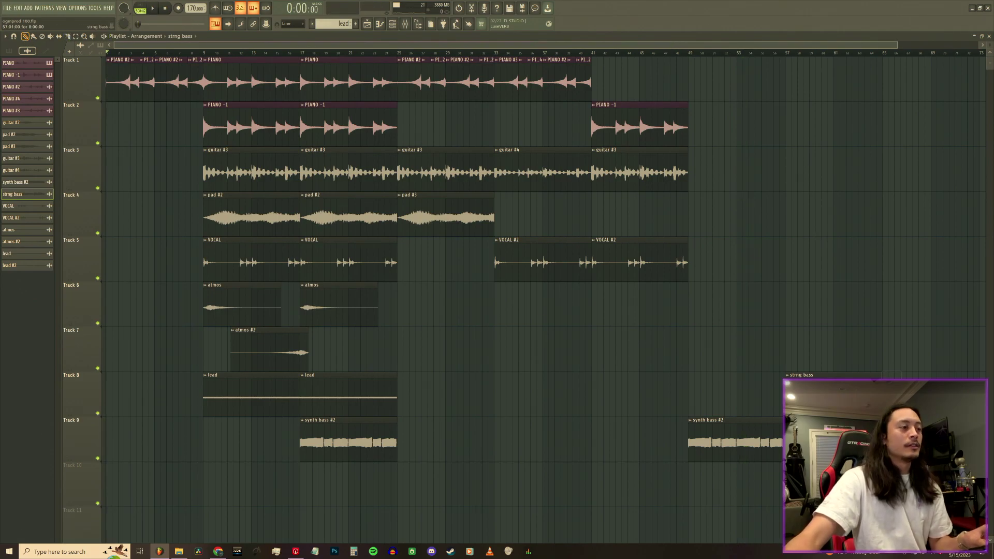
left_click(7, 8)
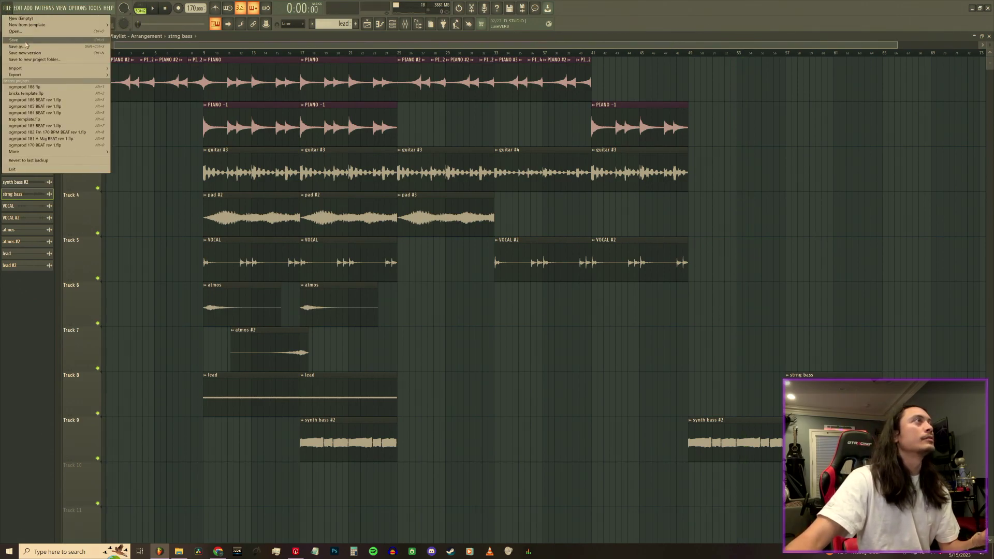
mouse_move(28, 76)
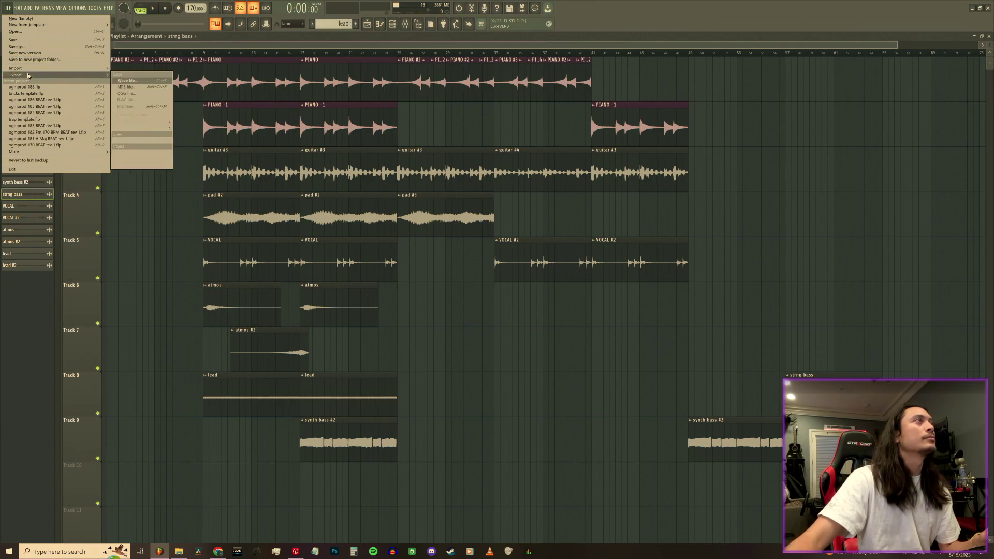
left_click(406, 26)
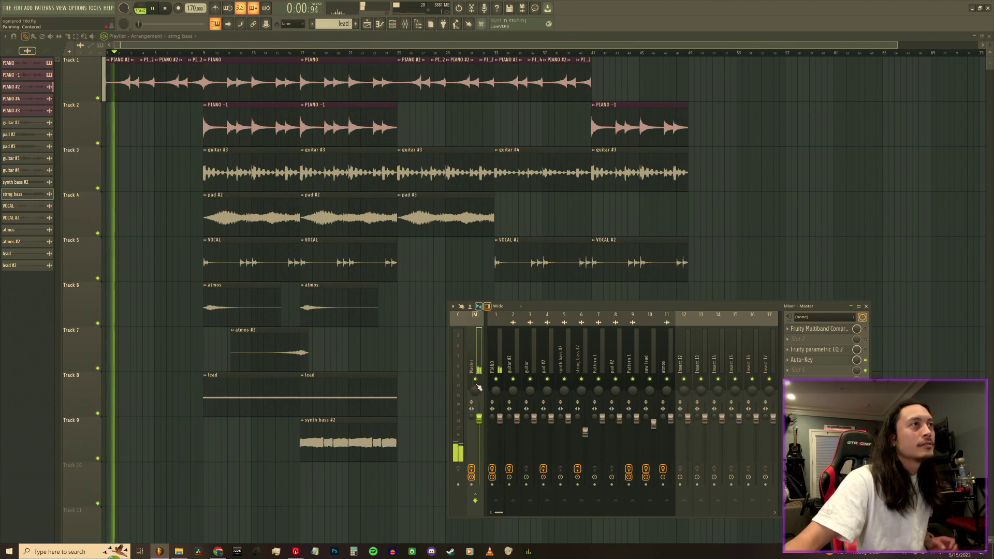
left_click(806, 361)
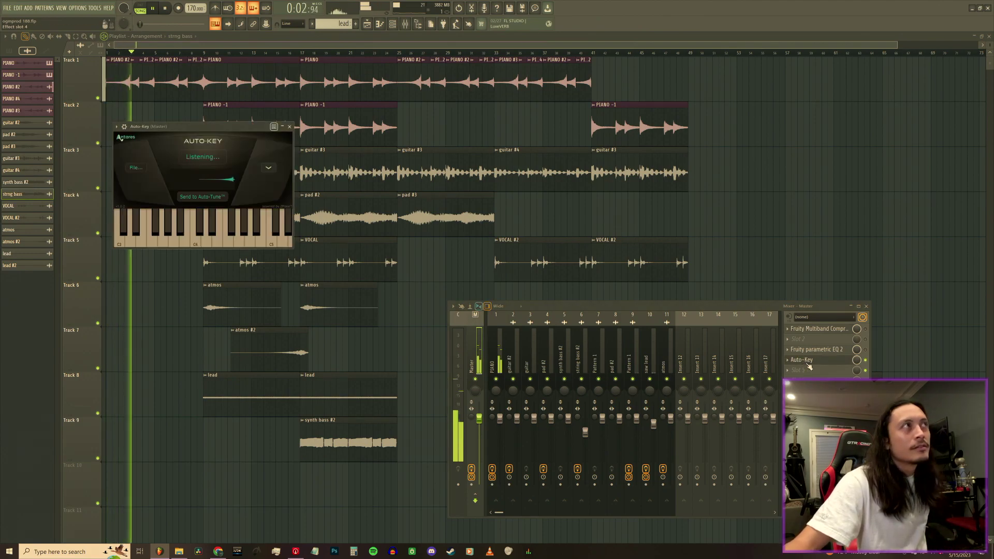
left_click(806, 361)
- Start exporting the arrangement as an MP3 and choose the mp3 versions folder as its destination
left_click(8, 8)
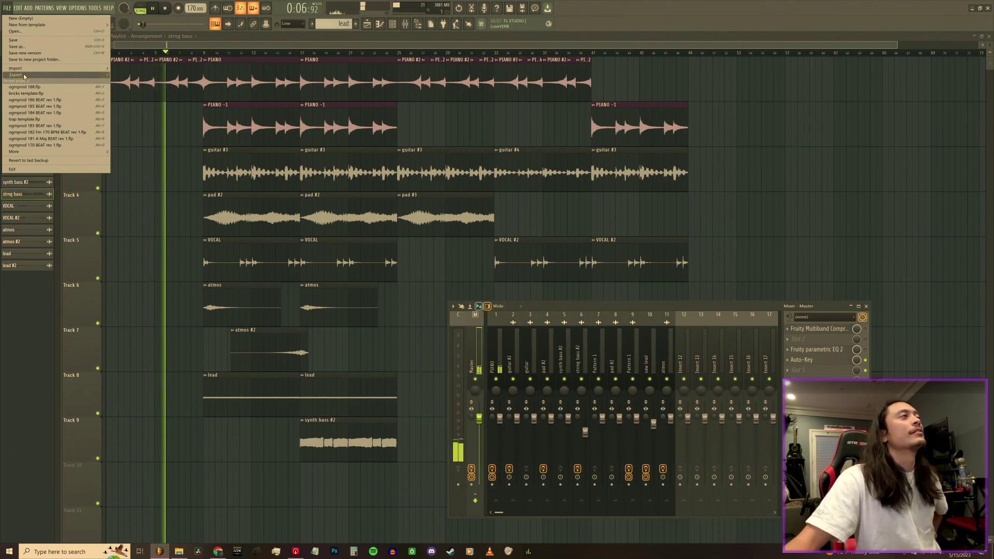
mouse_move(22, 75)
left_click(134, 89)
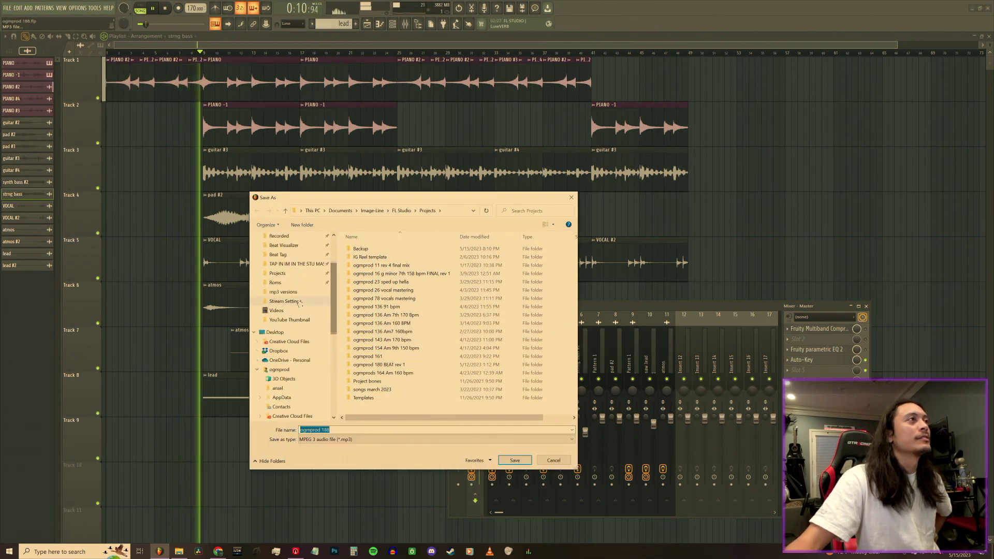
left_click_drag(334, 331, 334, 311)
left_click(283, 291)
- Show the folder as a list, name the MP3 "ogmprod 188 LOOP 170 bpm rev 1" and save it
left_click(378, 433)
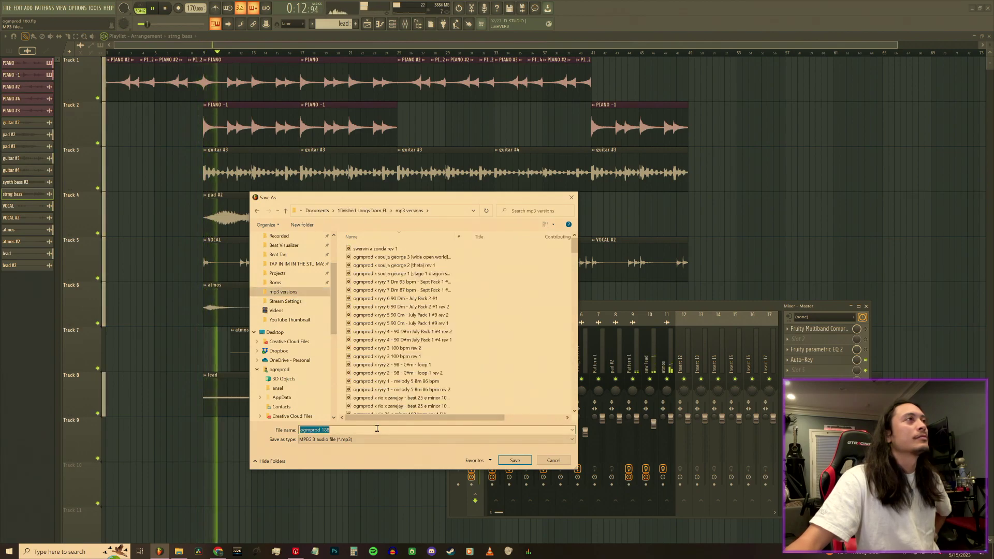
left_click(451, 237)
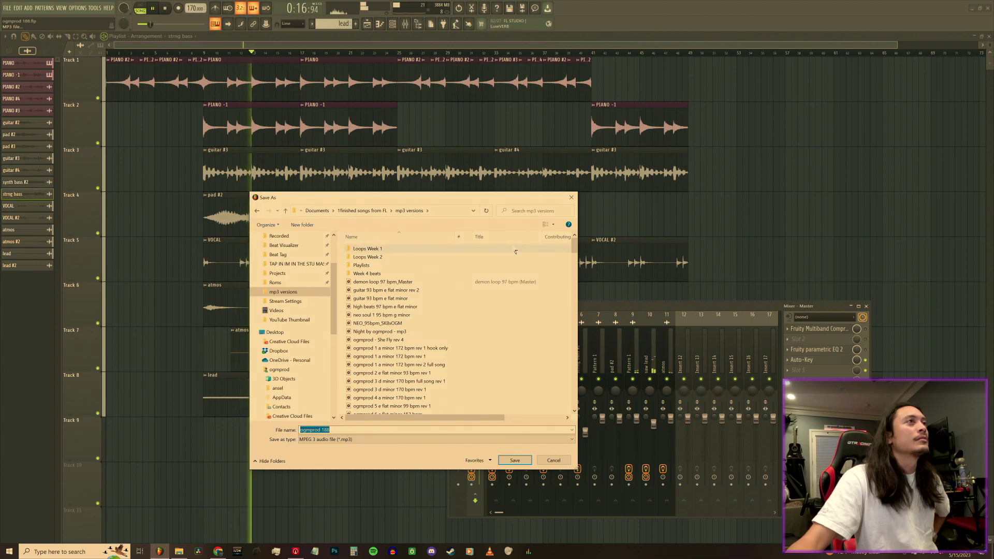
left_click(558, 231)
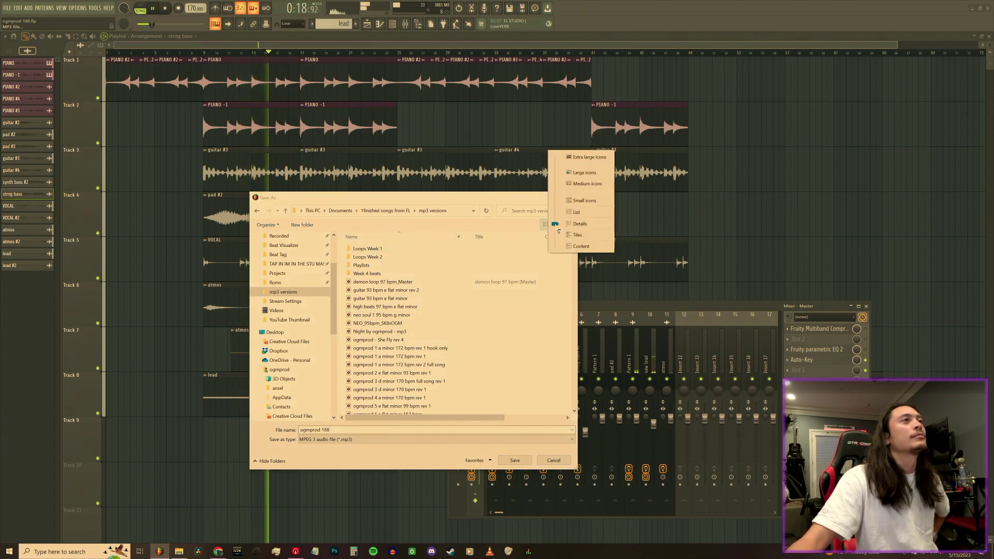
mouse_move(558, 230)
left_mouse_down()
mouse_move(557, 184)
mouse_move(556, 217)
left_mouse_up()
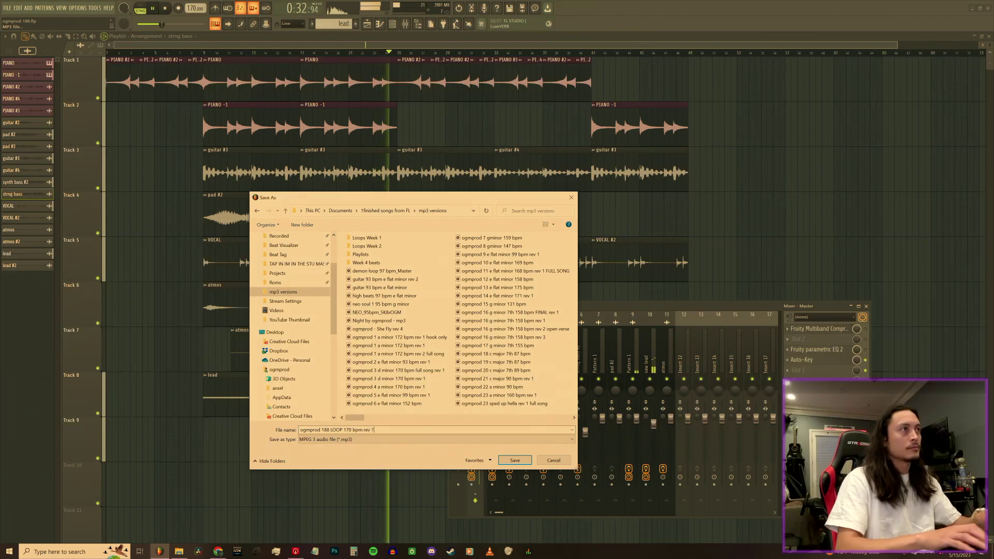
key("Return")
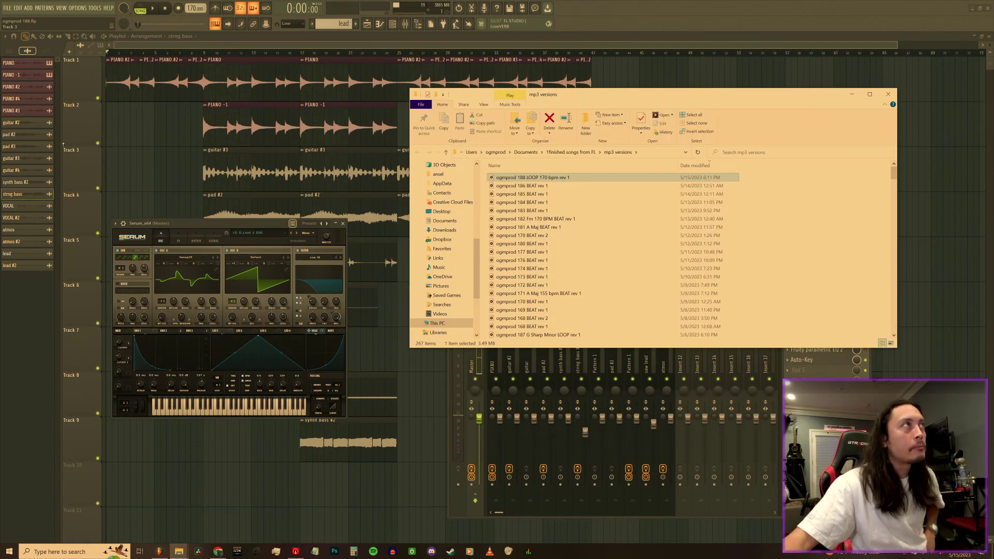
- Start a new empty project and load the recent bricks template.flp project
left_click(6, 11)
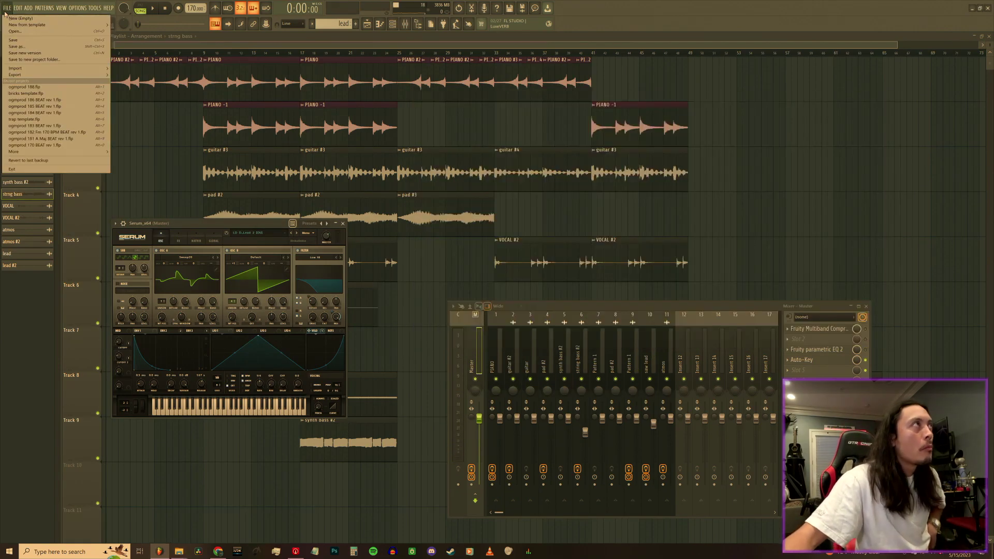
left_click(6, 18)
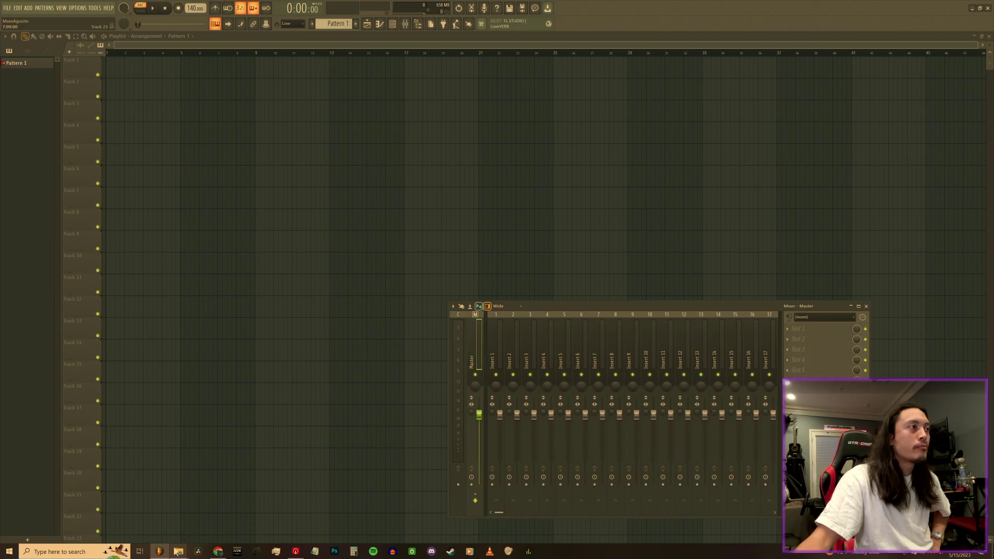
mouse_move(177, 553)
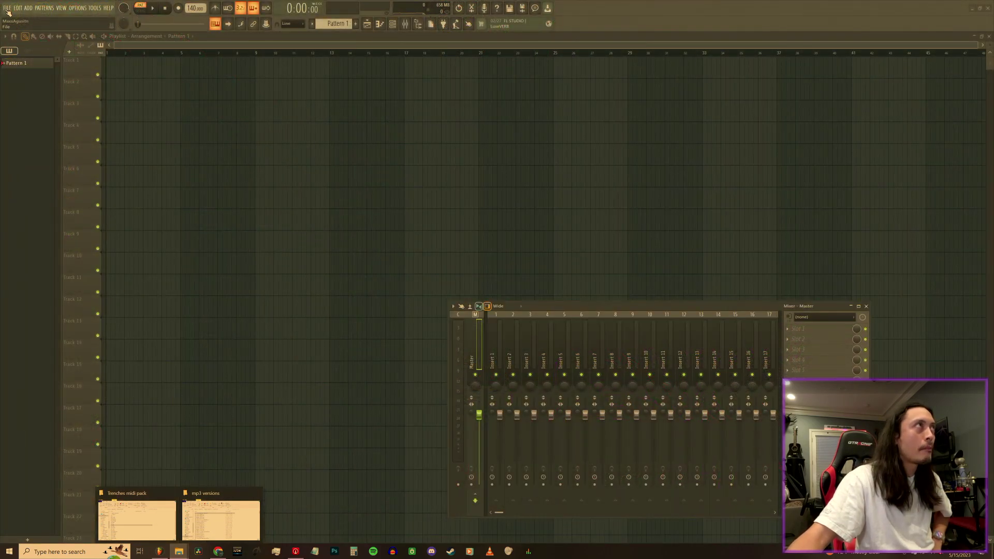
left_click(7, 8)
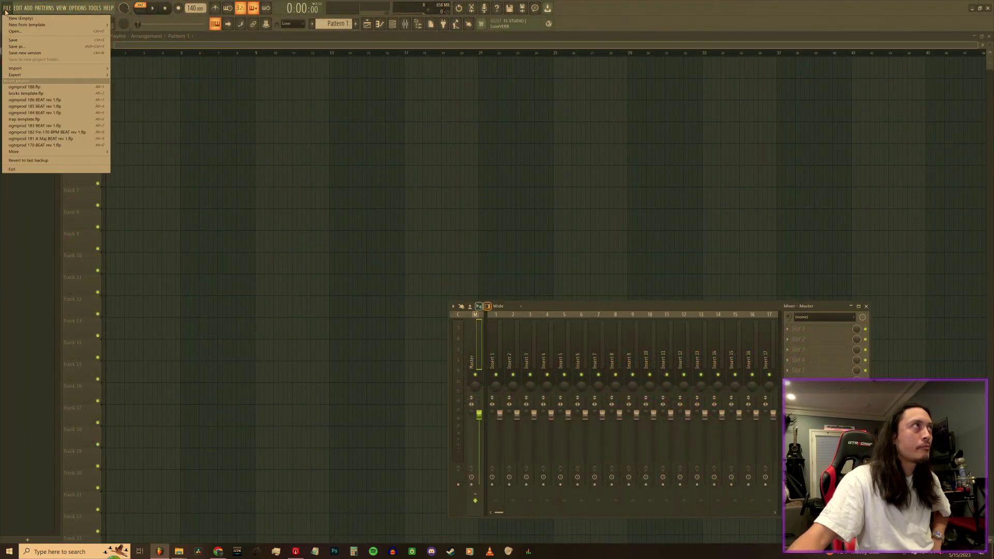
left_click(32, 94)
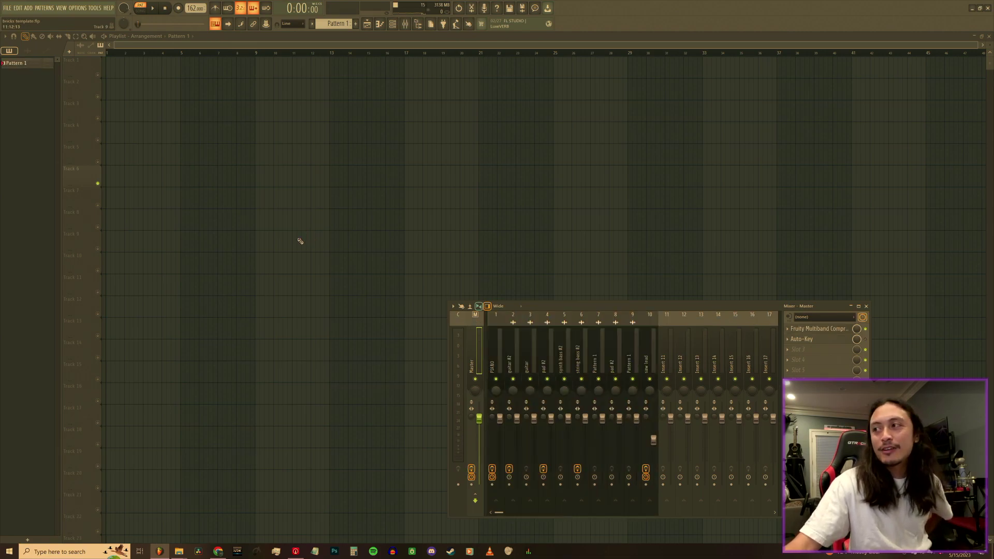
- Show the channel rack, close the mp3 versions folder, and load a MIDI file from the Trenches midi pack onto the piano channel
left_click(400, 25)
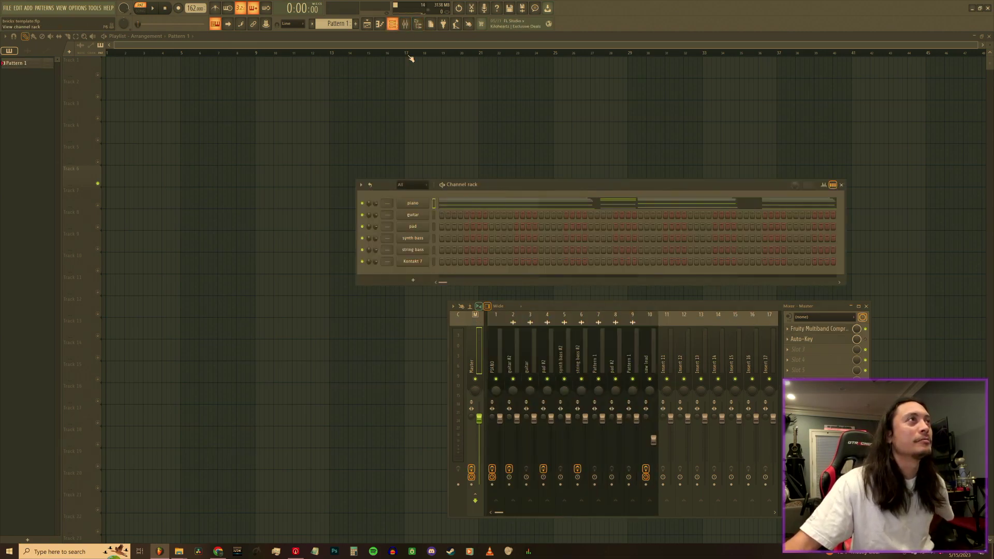
left_click_drag(505, 189, 286, 156)
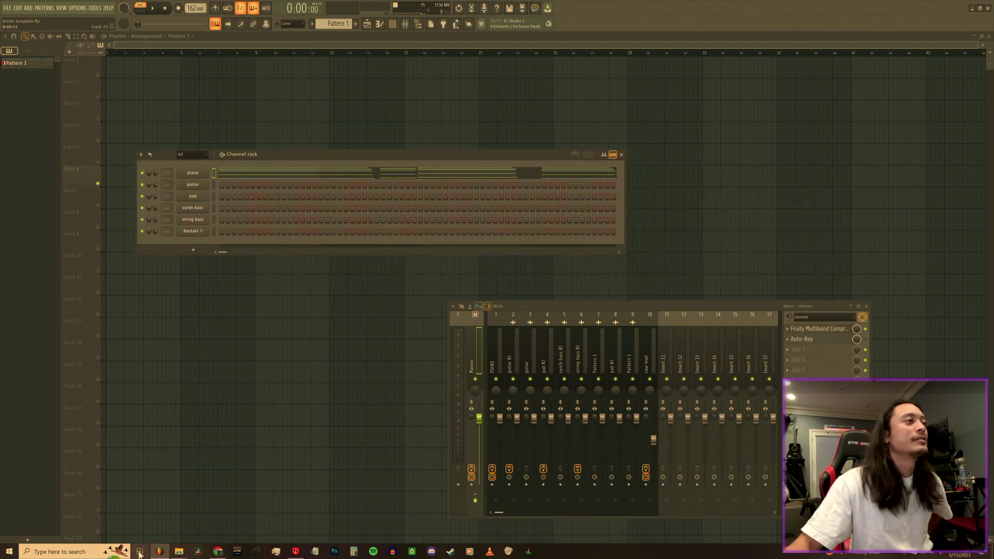
mouse_move(176, 553)
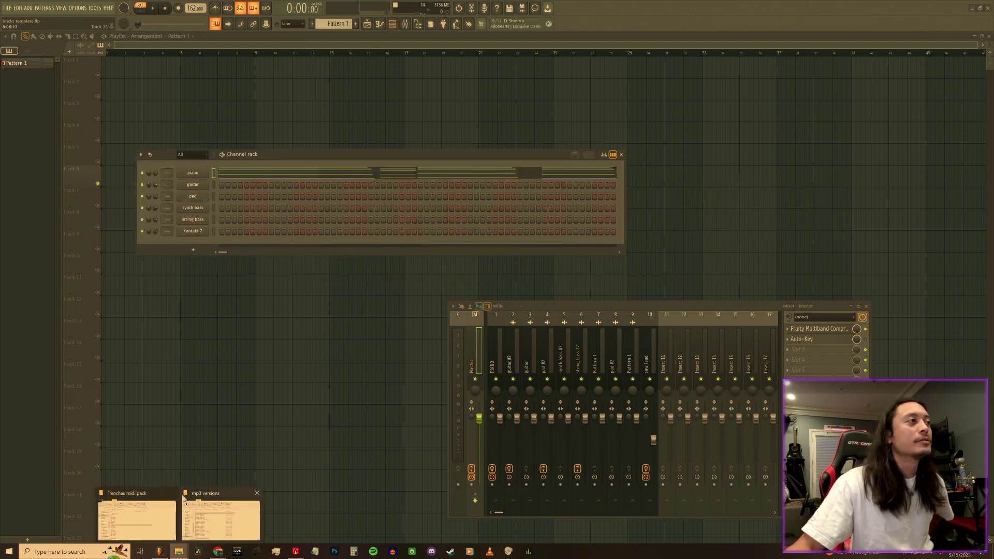
left_click(257, 493)
left_click(179, 515)
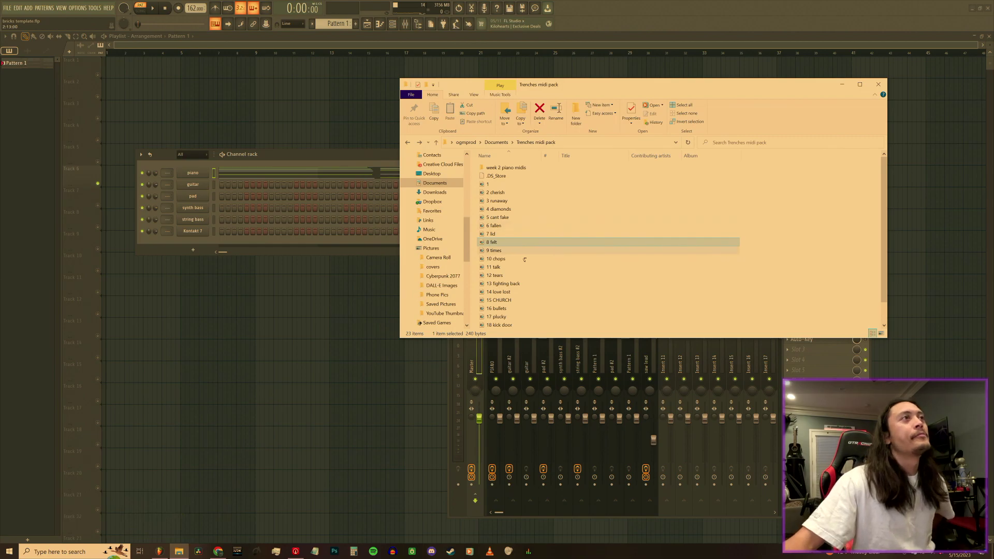
left_click_drag(211, 176, 205, 180)
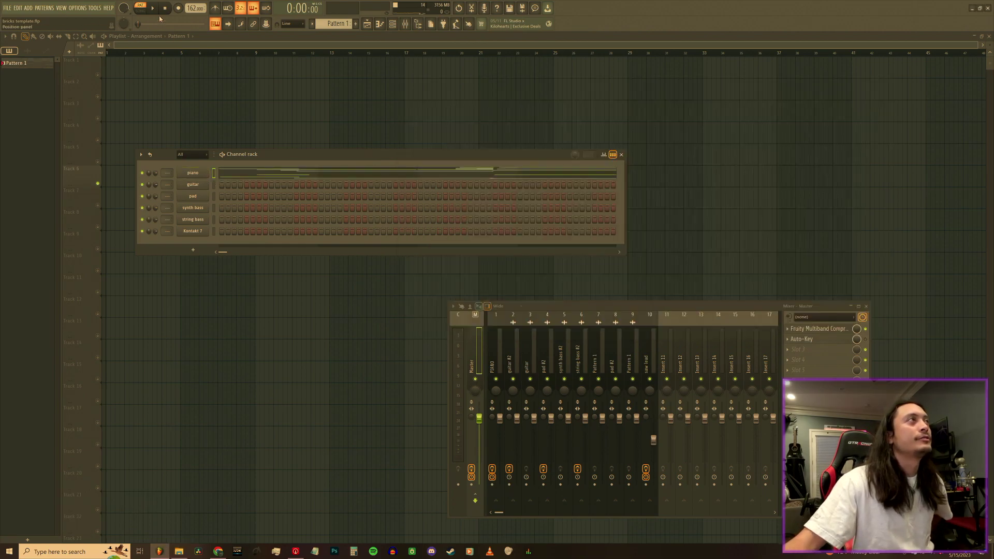
- Open the piano channel's notes in the piano roll, delete the short A4 note in bar 1, and replay the pattern
left_click(304, 180)
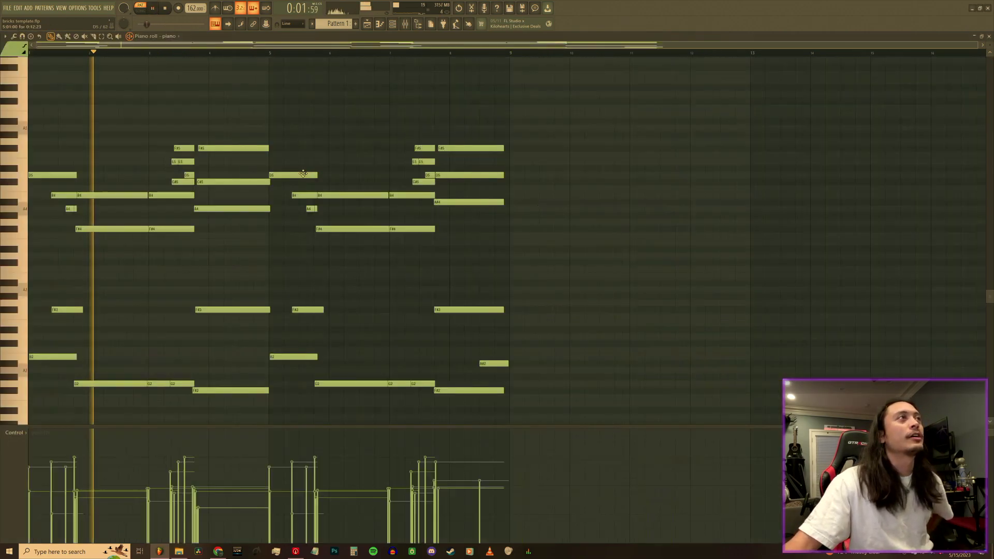
right_click(68, 209)
right_click(75, 209)
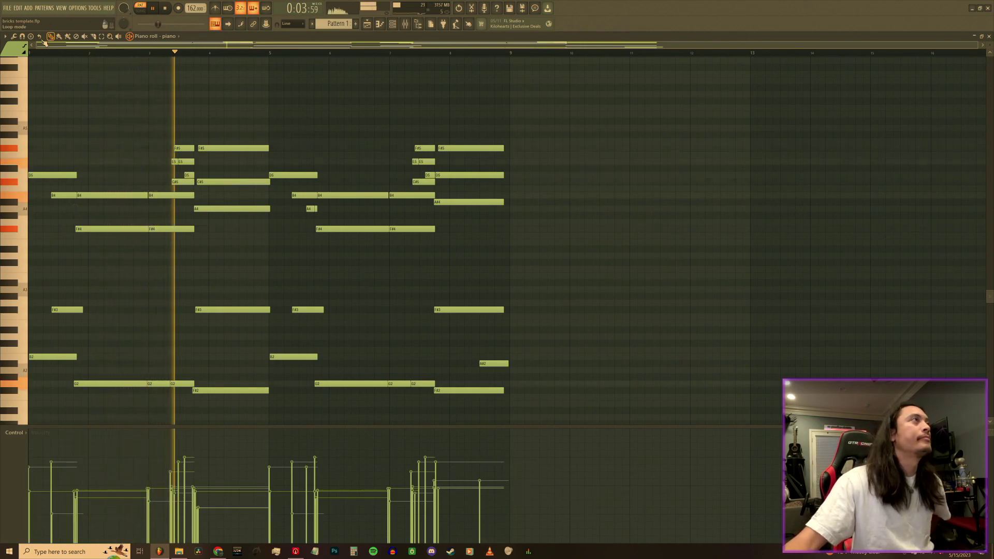
left_click(32, 61)
left_click(31, 54)
right_click(32, 63)
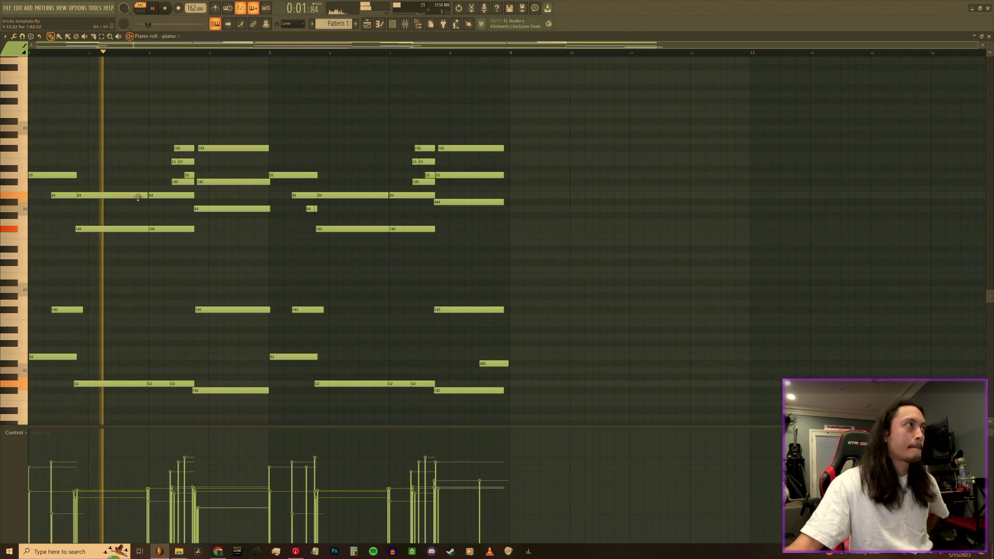
scroll(156, 222, "down", 2)
scroll(171, 238, "up", 1)
scroll(190, 180, "up", 2)
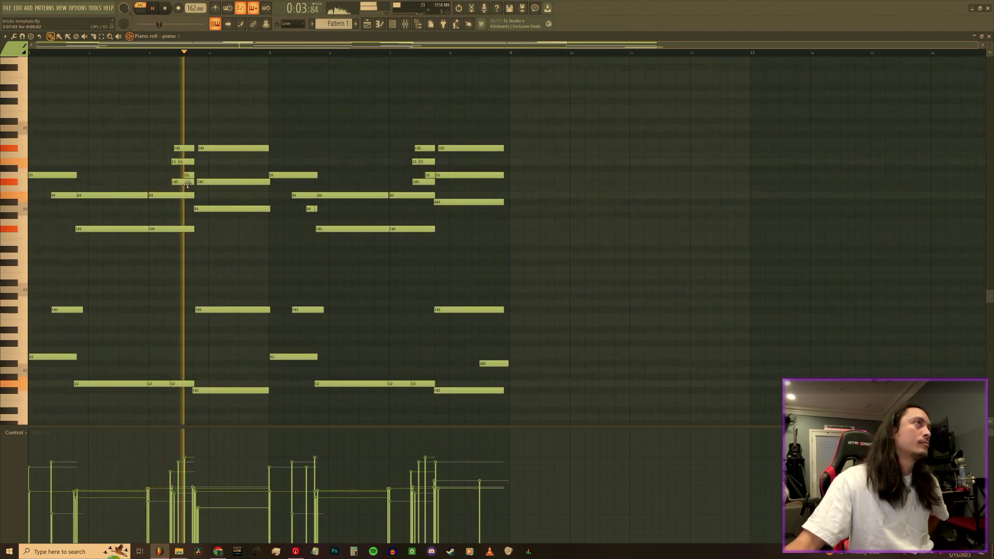
- Delete the short D5, E5 and F#5 notes near the end of bar 3 and replay from bar 3
right_click(189, 176)
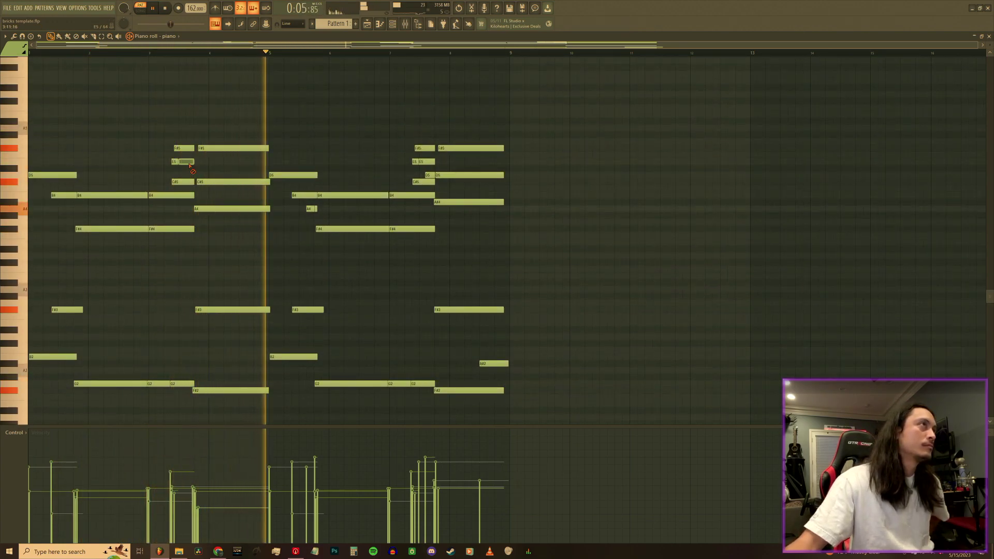
right_click(189, 161)
right_click(175, 161)
right_click(181, 148)
left_click(149, 52)
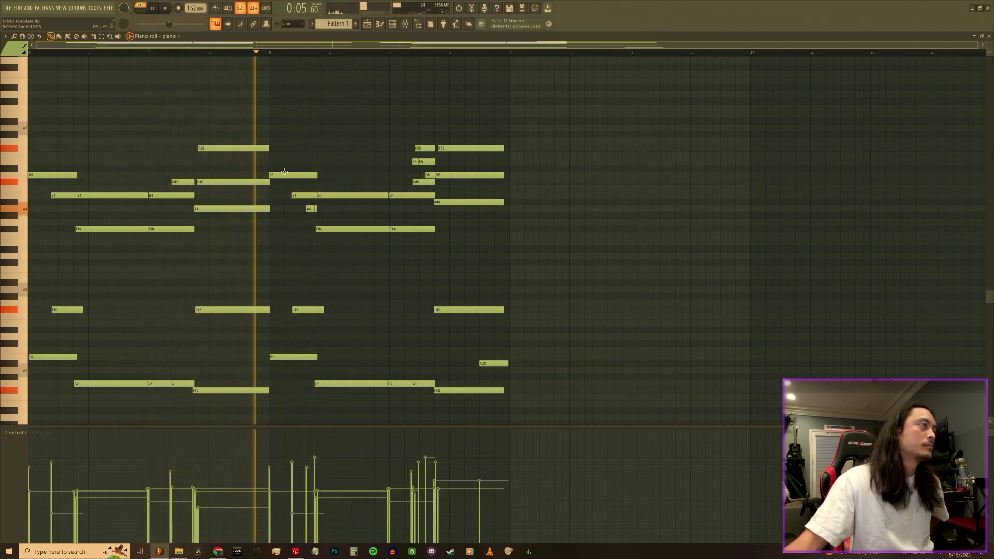
- Delete the D5 note at the start of bar 1 and replay the pattern from the beginning
left_click(32, 52)
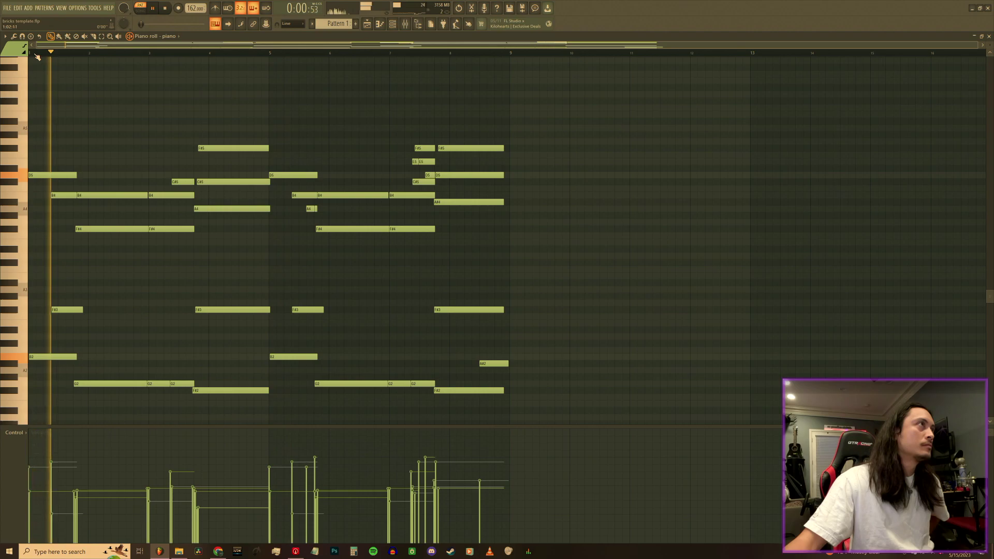
right_click(52, 175)
left_click(32, 54)
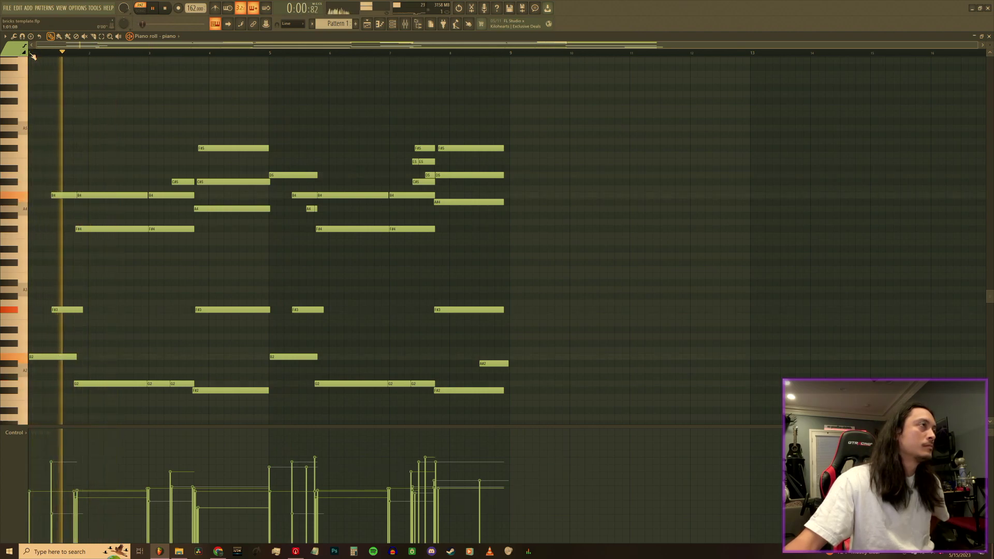
- Restore the deleted D5 note at the start of the pattern and raise the short C#5 note before bar 4 to D5
key("ctrl+z")
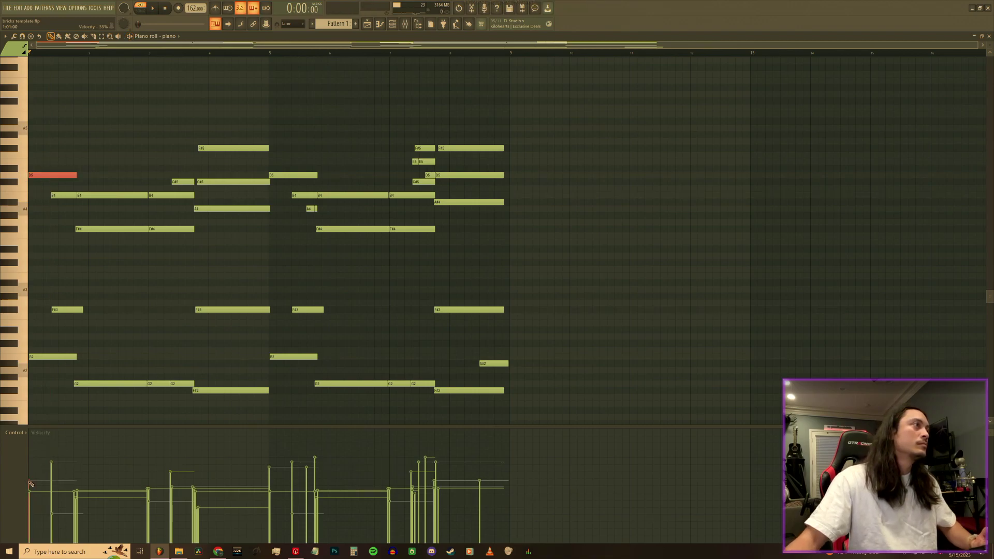
key("space")
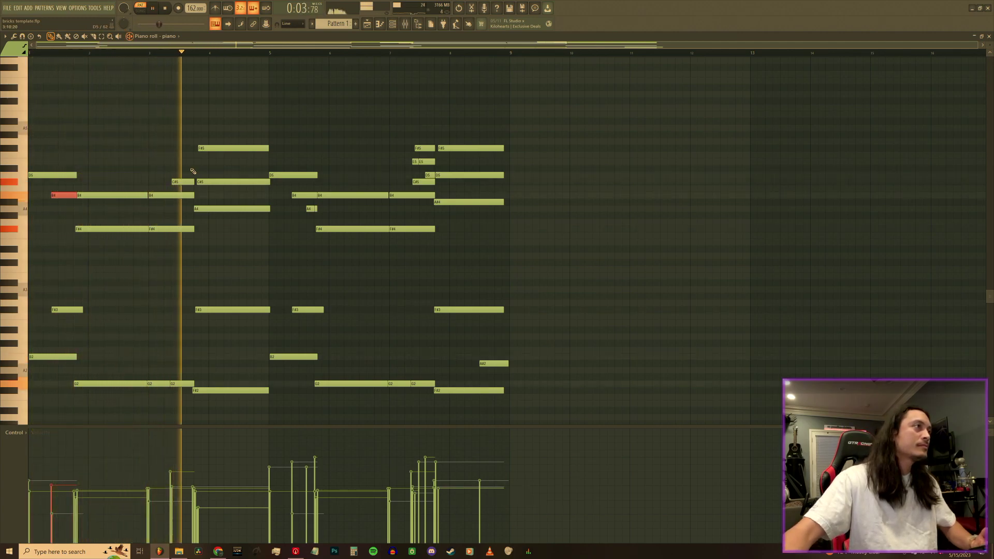
left_click(183, 182)
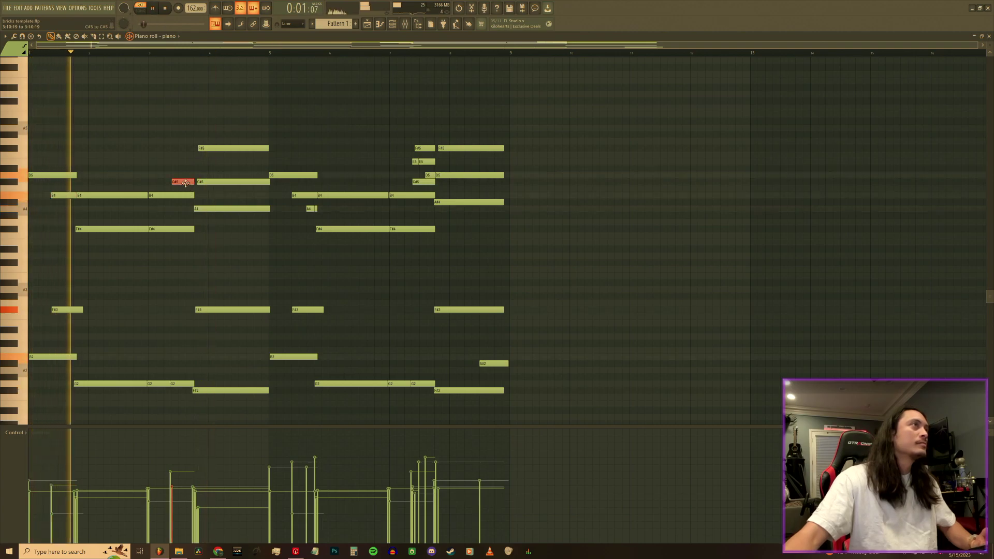
left_click_drag(183, 182, 181, 177)
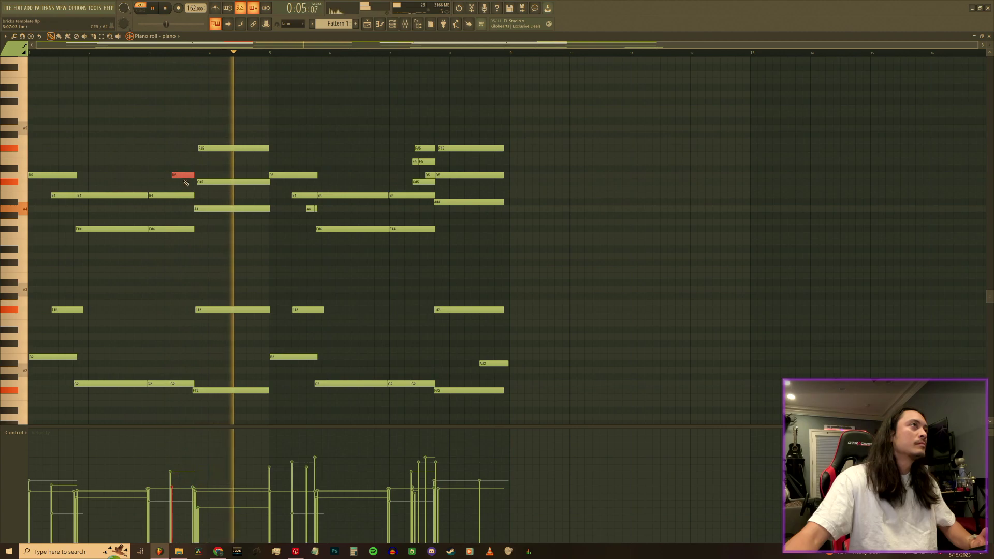
- Replace the notes in bars 5 to 8 with a duplicate of the edited first four bars
left_click_drag(525, 427, 288, 134)
key("space")
key("Delete")
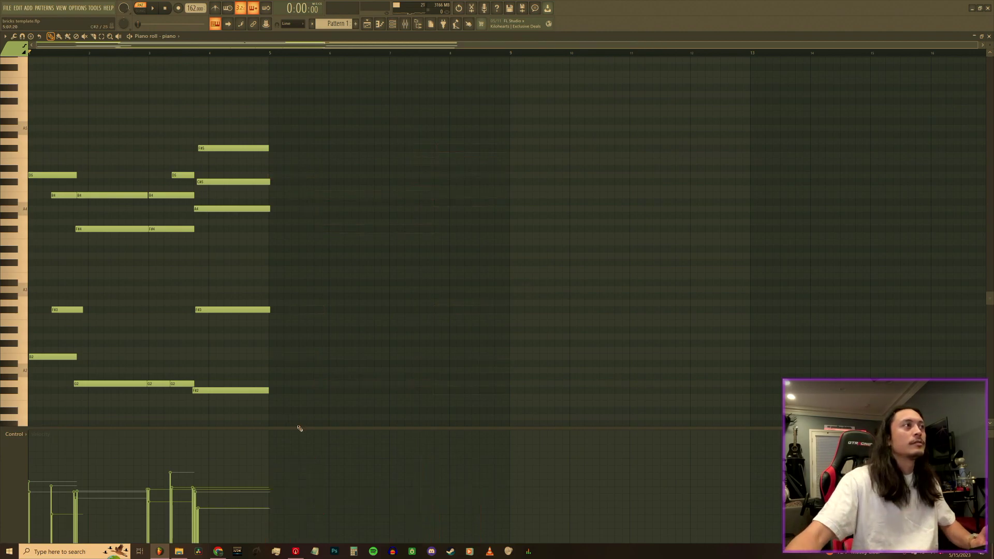
key("ctrl+a")
scroll(280, 290, "up", 3)
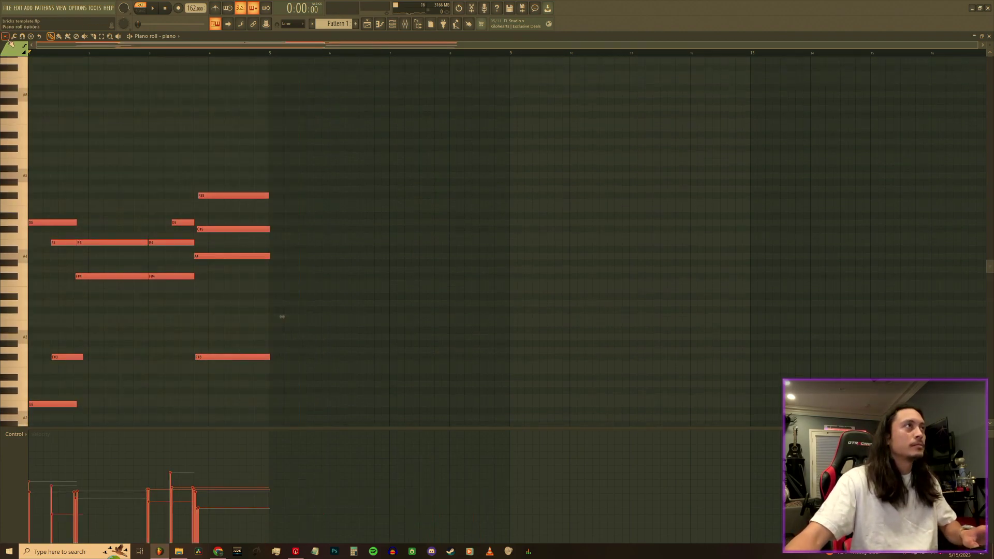
key("ctrl+b")
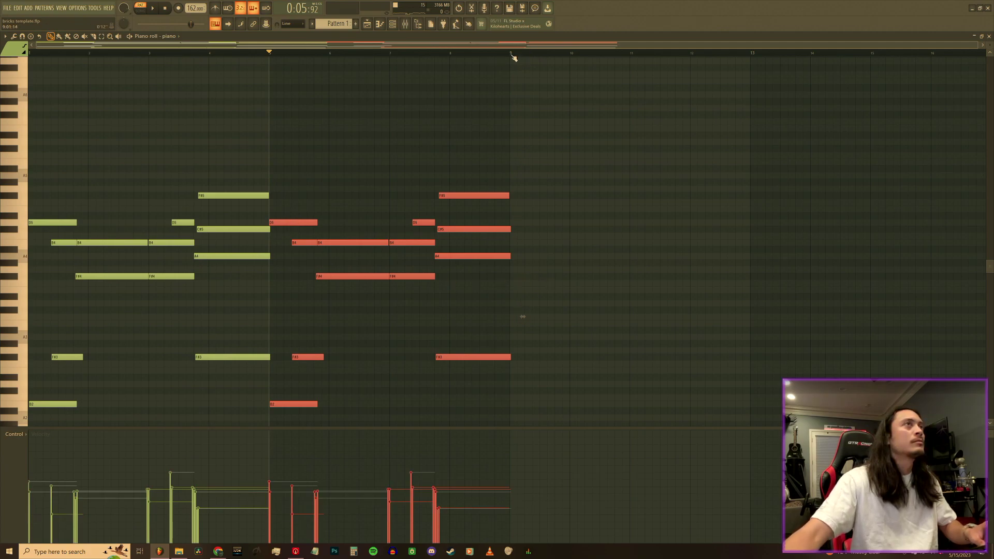
- Shorten the notes of the pattern's last chord so they all end just before bar 9
scroll(512, 54, "up", 4)
left_click_drag(540, 47, 648, 47)
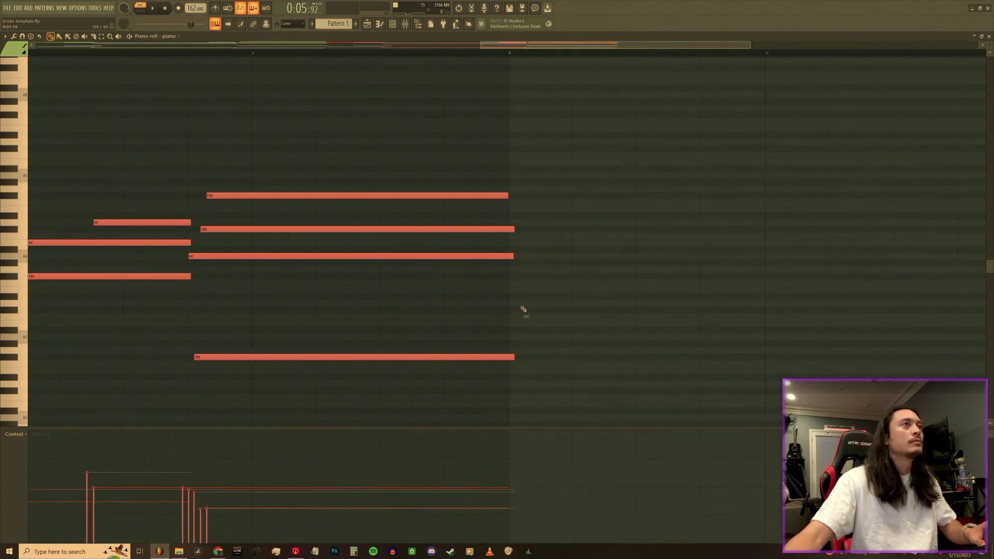
scroll(522, 309, "down", 3)
left_click(522, 249)
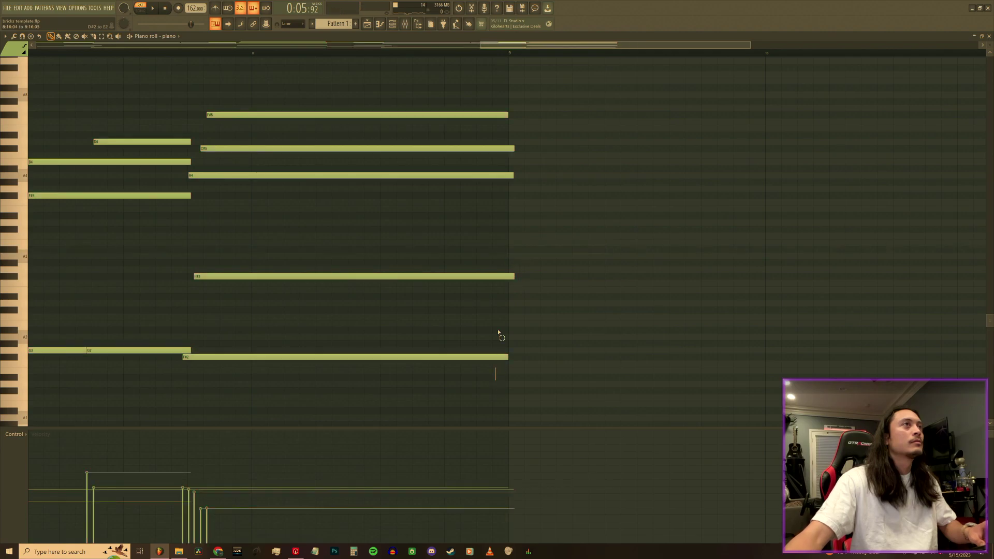
left_click_drag(495, 379, 484, 109)
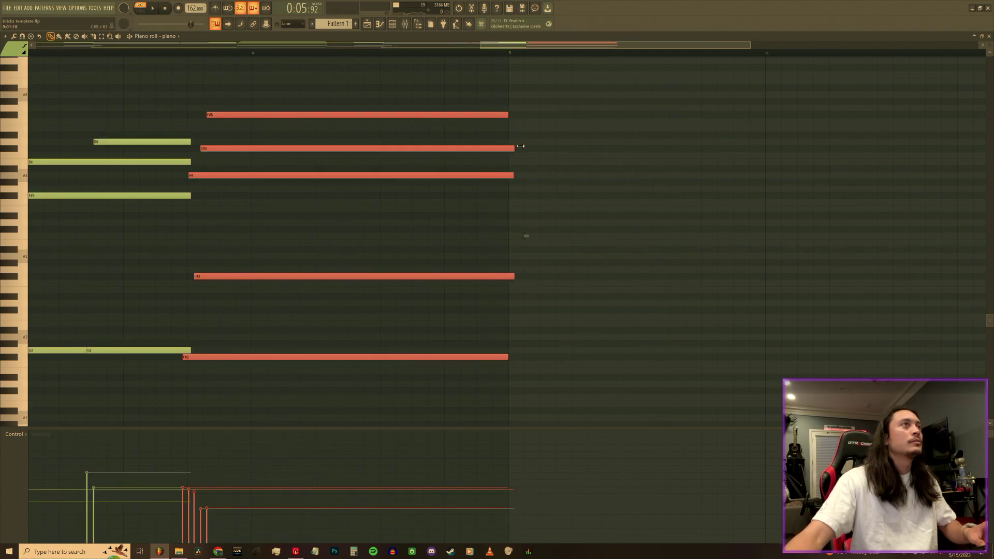
left_click_drag(520, 45, 4, 130)
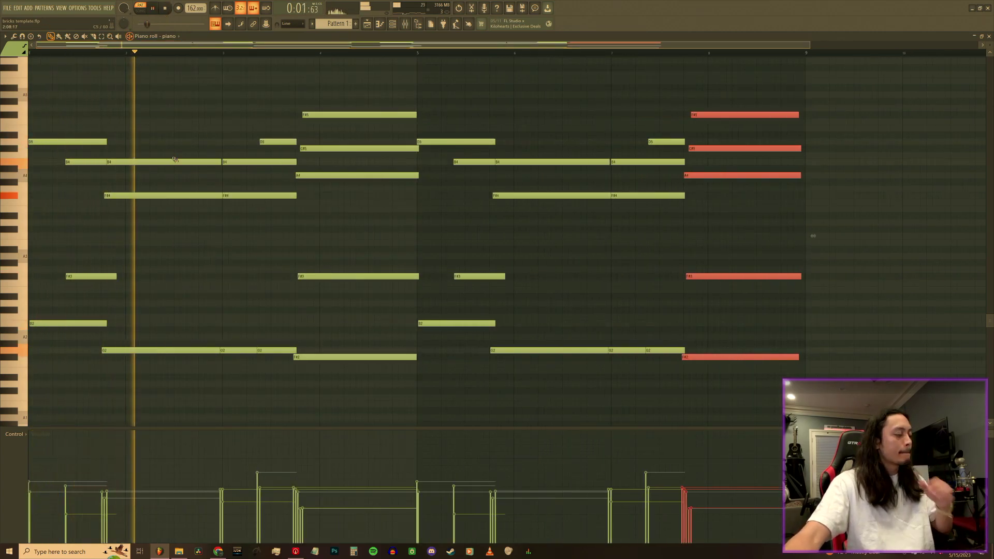
- Transpose all notes down two semitones so the opening bass note sits on A2, and play the pattern
key("ctrl+a")
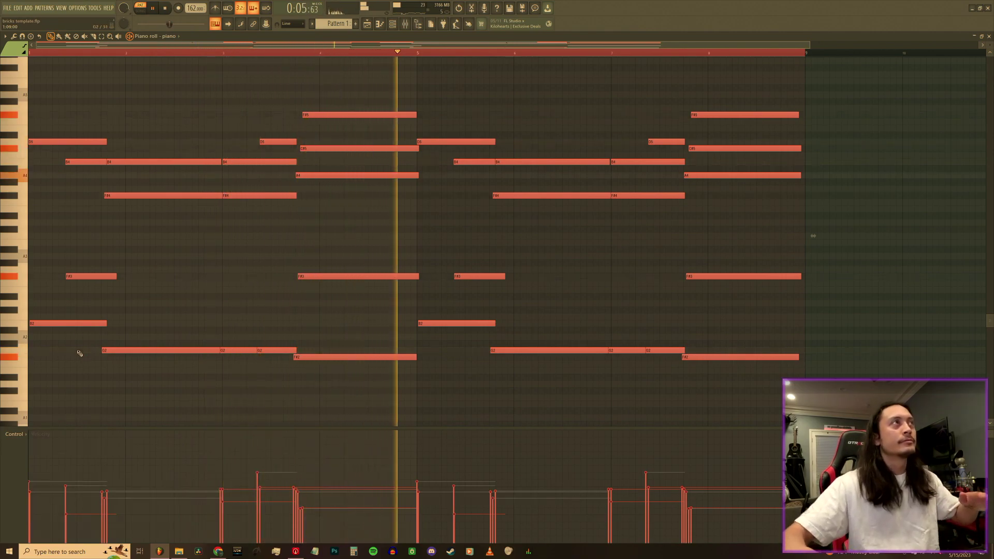
key("space")
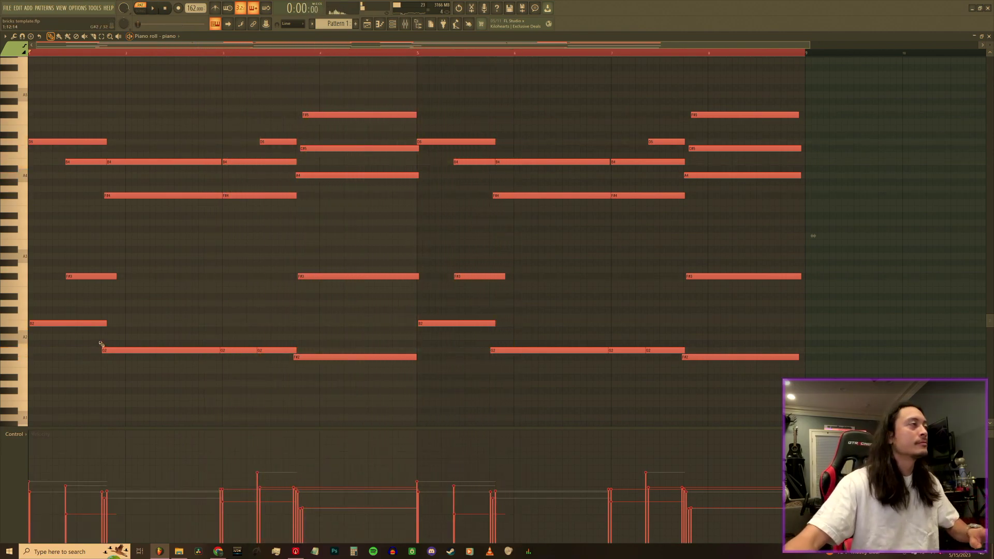
left_click_drag(43, 331, 45, 336)
key("space")
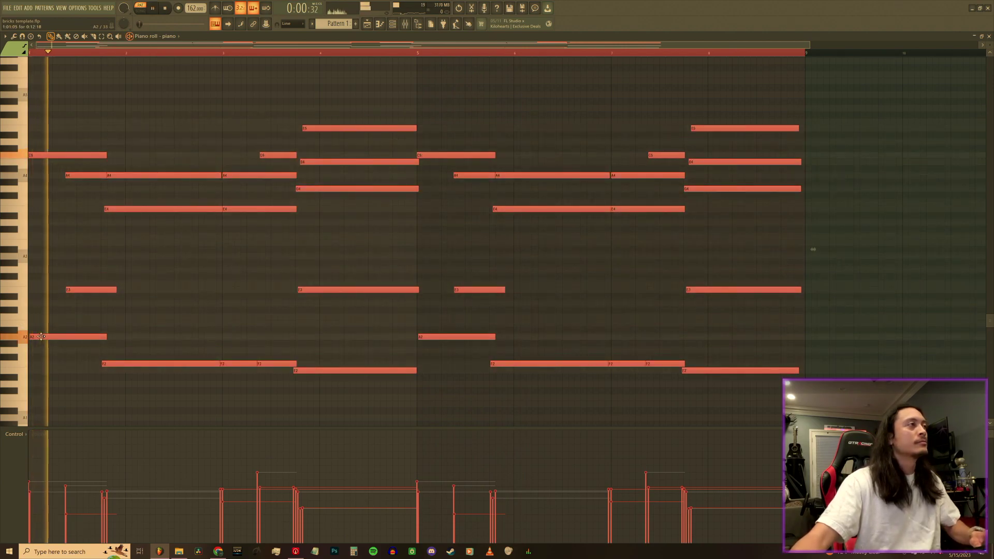
- Nudge the opening A2 bass note back to the exact start of bar 1 and play the result
left_click(49, 323)
right_click(50, 323)
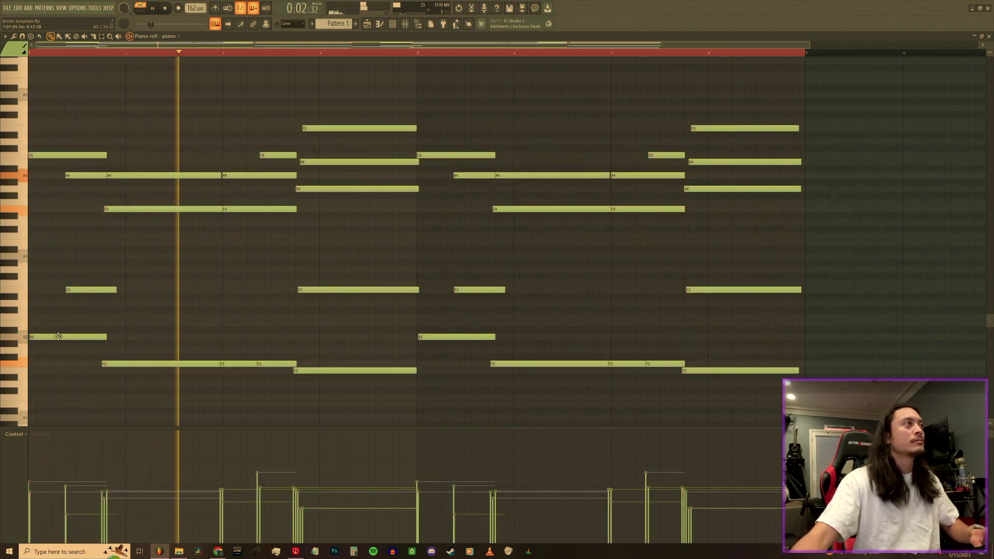
left_click_drag(47, 336, 45, 340)
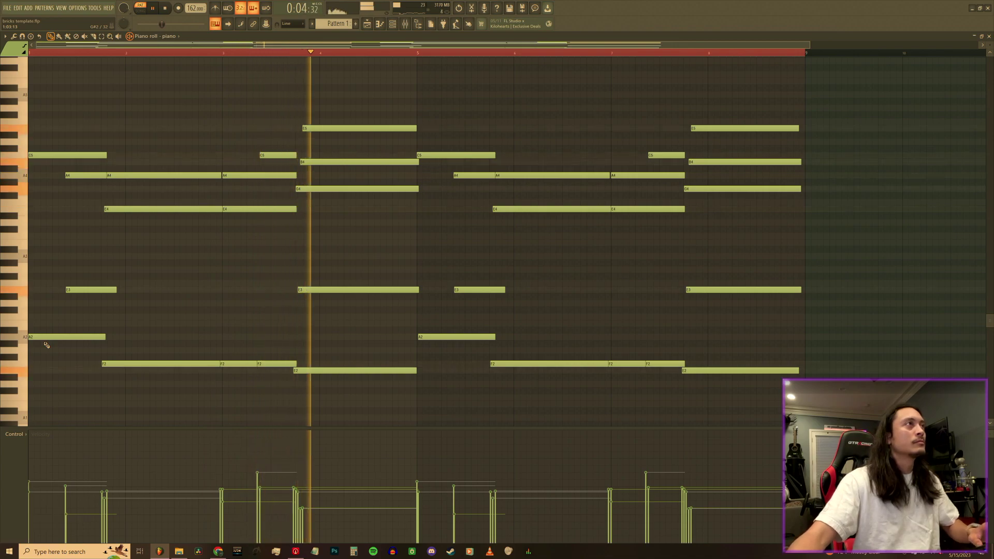
key("space")
key("space")
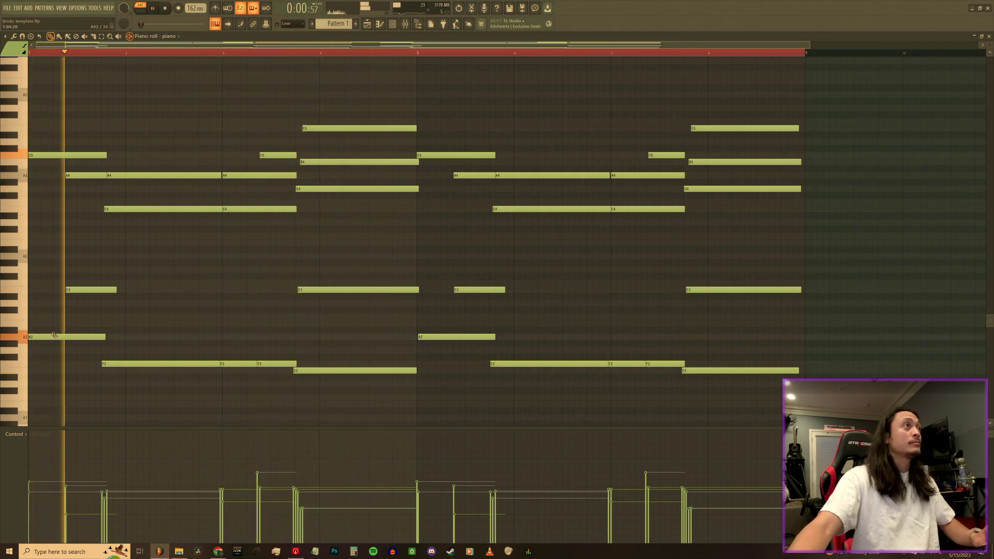
key("space")
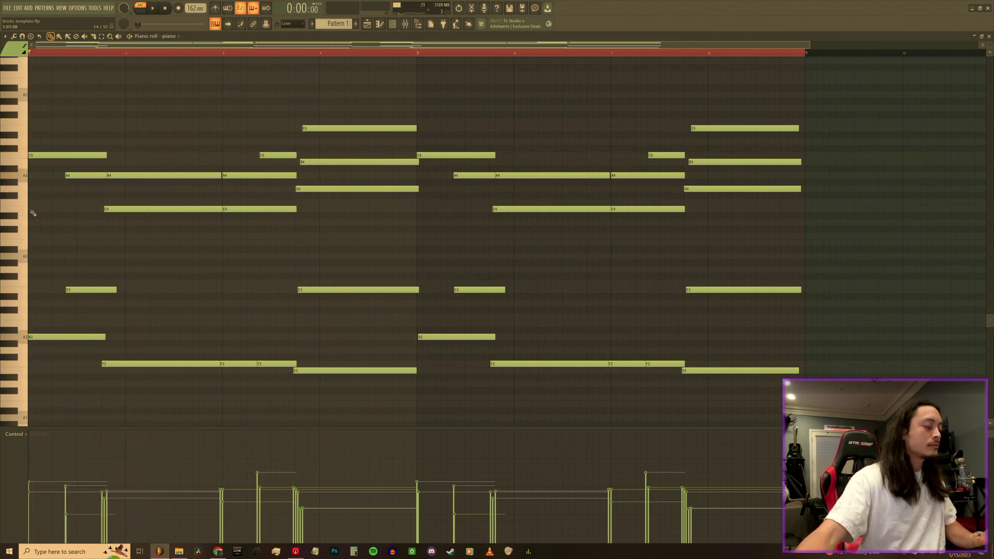
- Transpose every note in the pattern up one octave and clear the selection
key("ctrl+a")
key("ctrl+Up")
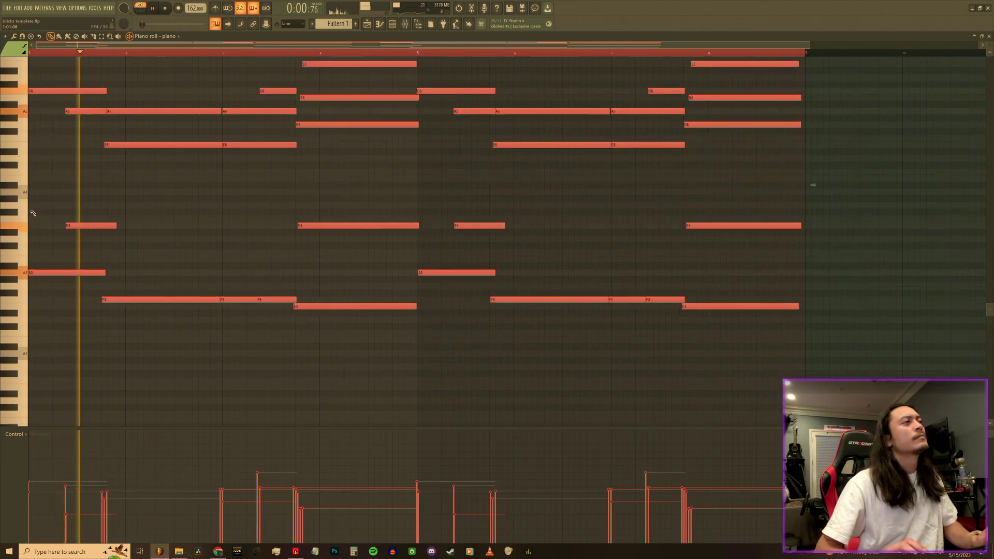
left_click(159, 178)
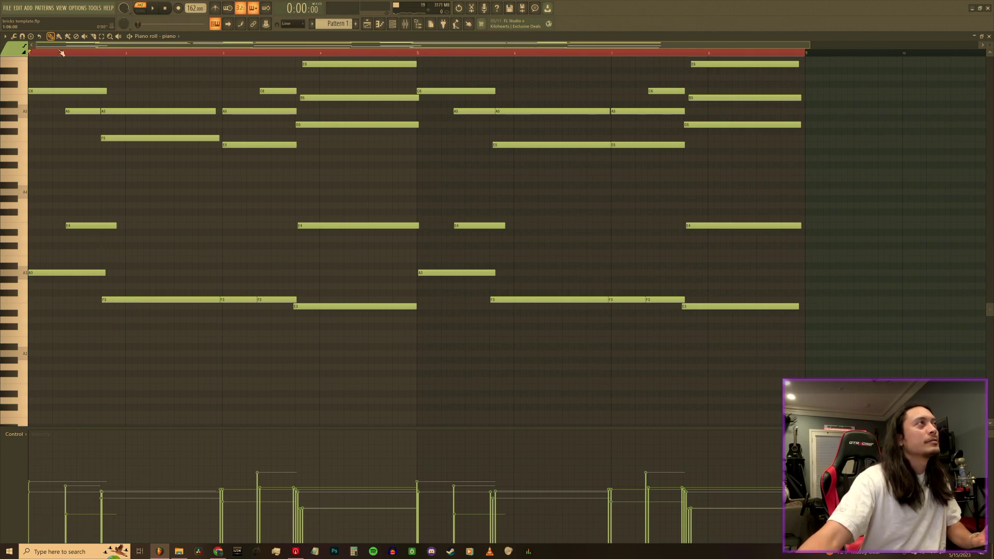
- During playback, align the first phrase's last-chord B5 and E3 notes with the chord start, and the F3 note with bar 3
key("space")
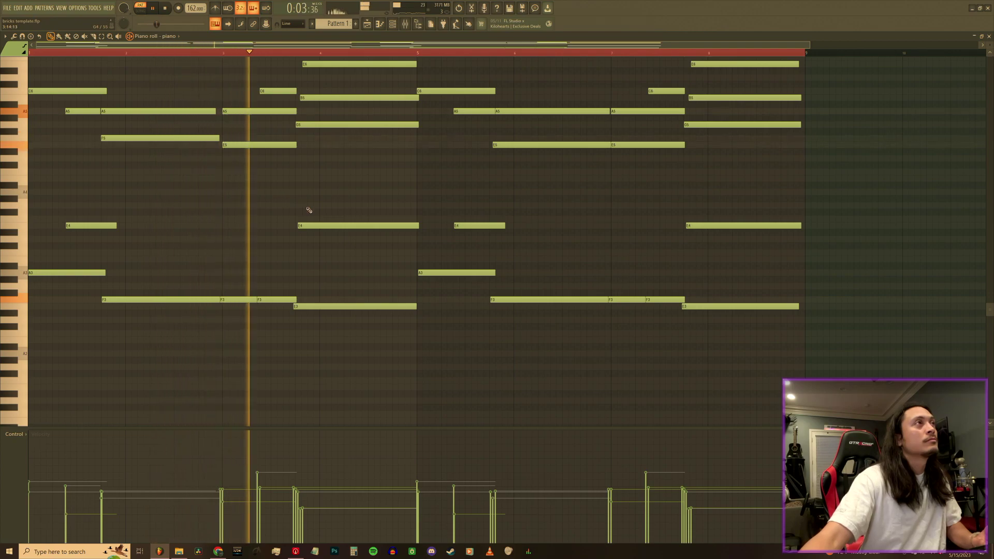
scroll(279, 141, "up", 1)
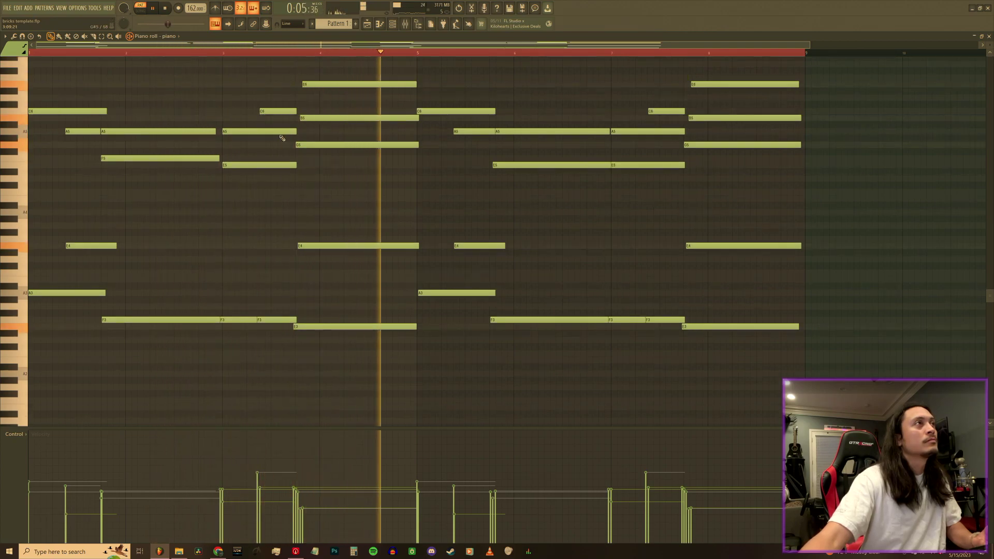
left_click_drag(306, 118, 300, 119)
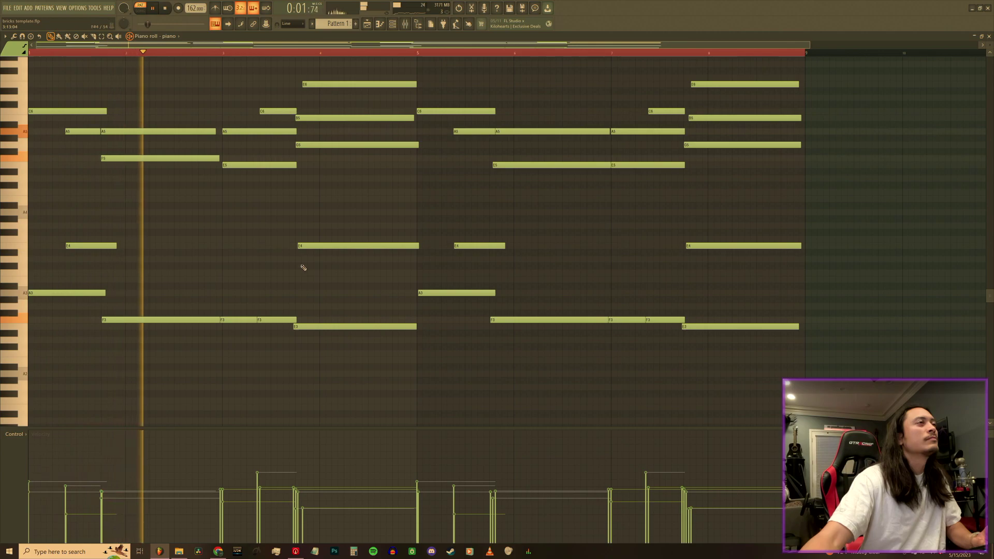
left_click_drag(309, 327, 312, 327)
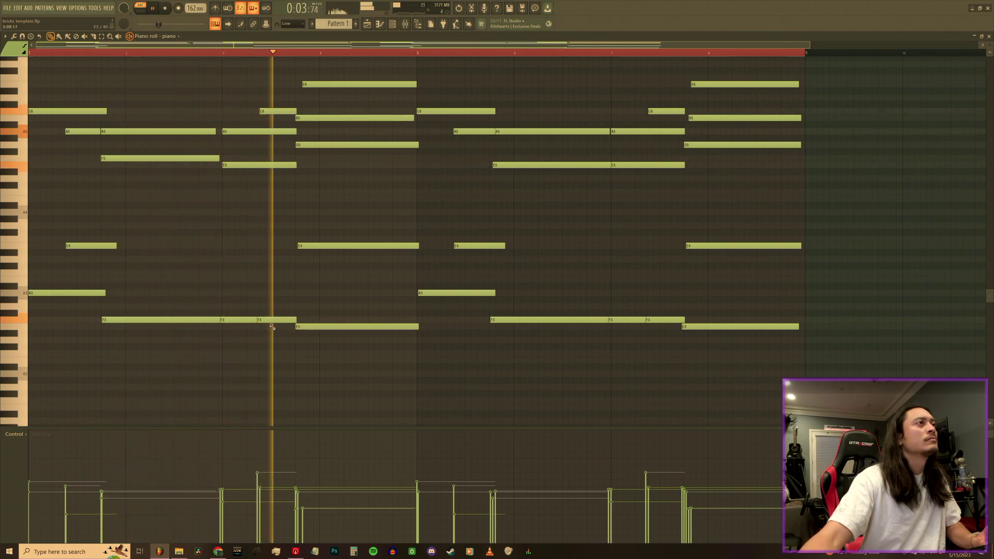
left_click_drag(225, 320, 227, 321)
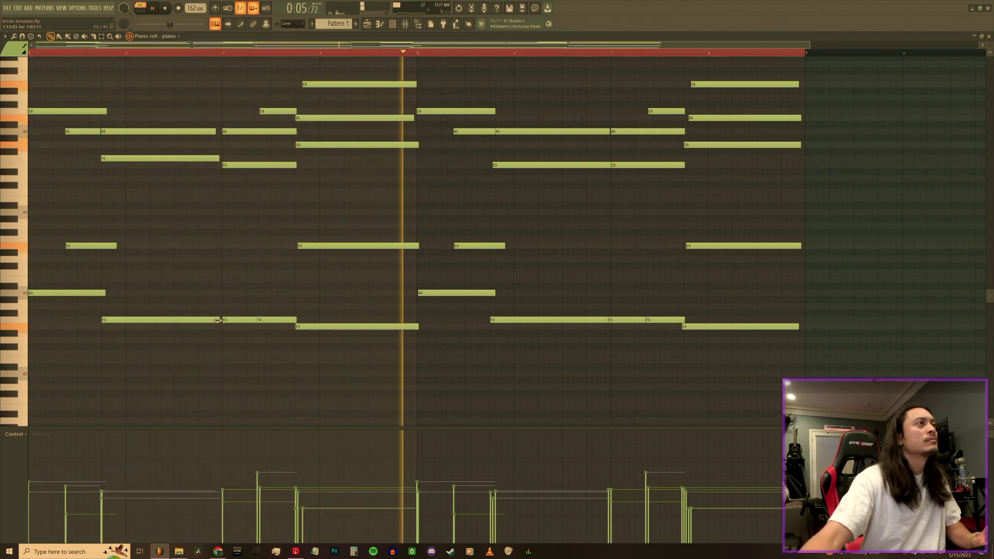
- Redraw the two shorter F3 bass notes between bar 3 and the first phrase's last chord
right_click(262, 320)
left_click(262, 321)
key("space")
key("space")
right_click(227, 320)
left_click(223, 320)
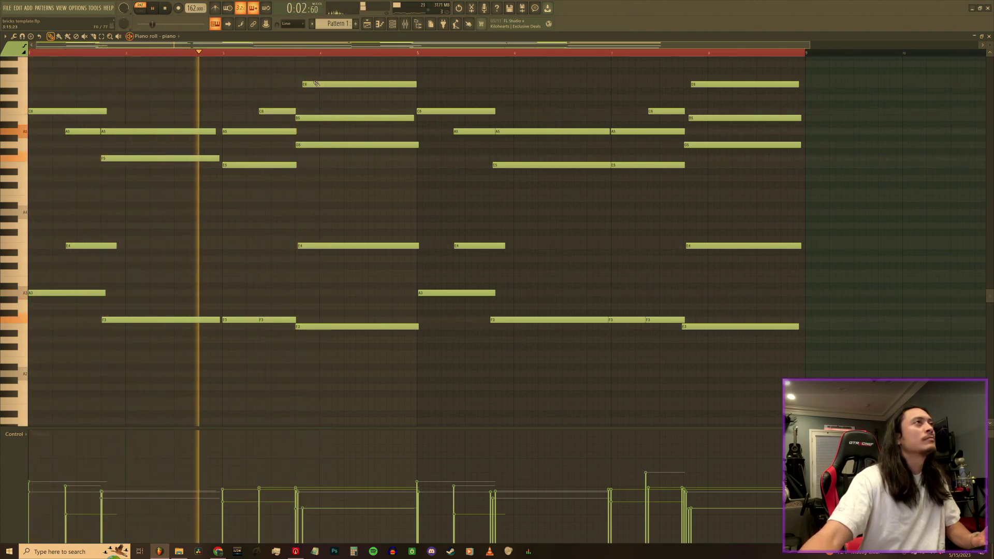
- Align the first phrase's last-chord E6 and E4 notes with the chord start, shorten the A5 note before them, and play it back
left_click_drag(306, 85, 294, 85)
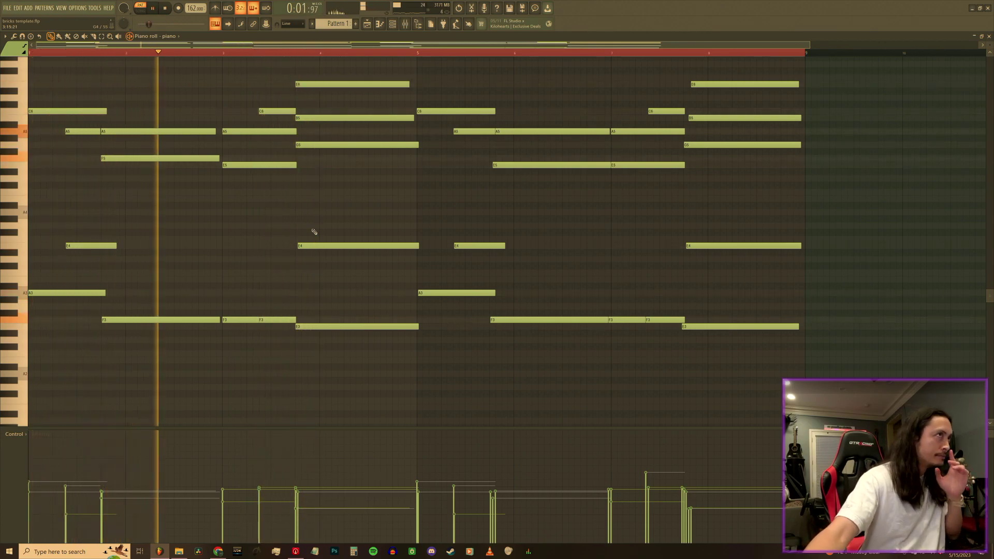
left_click_drag(332, 246, 329, 246)
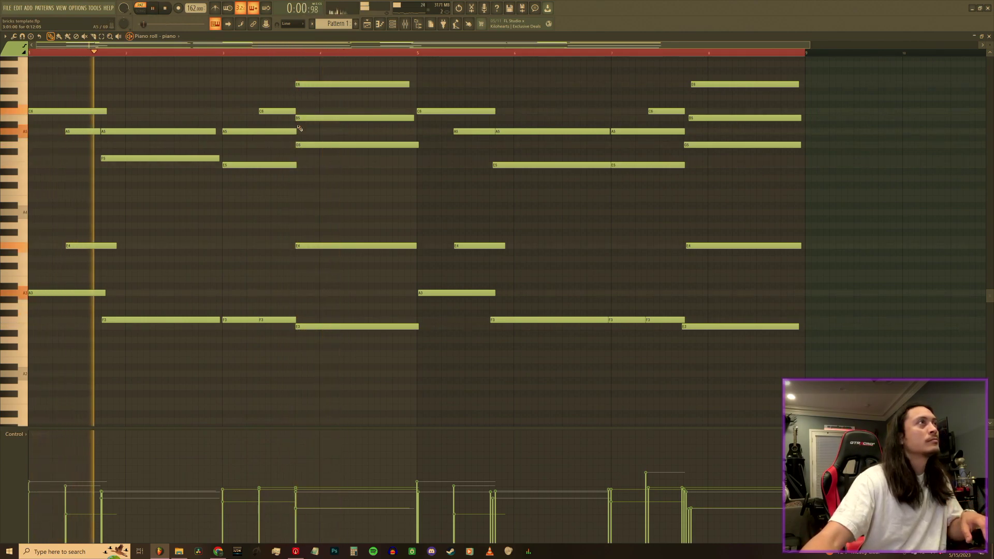
left_click_drag(295, 131, 290, 111)
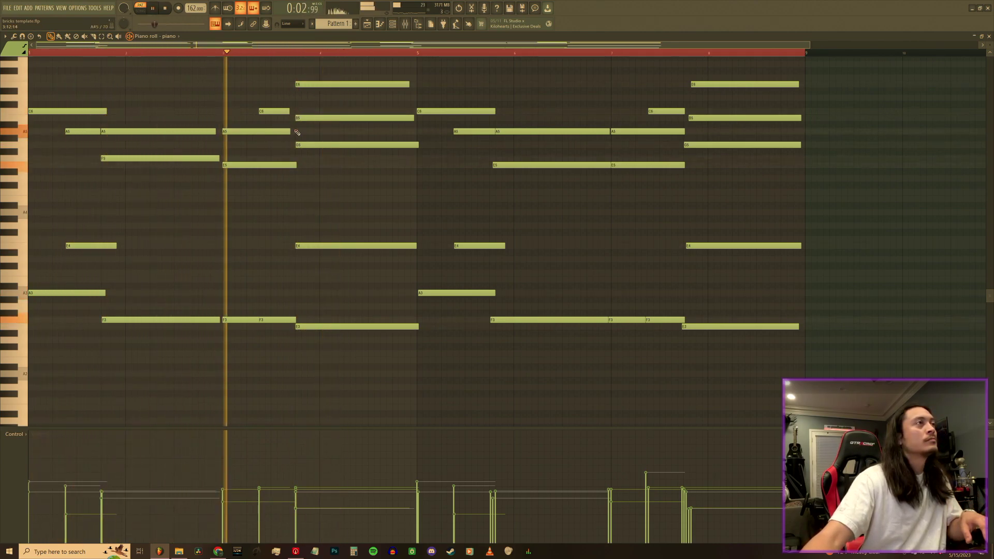
key("space")
key("space")
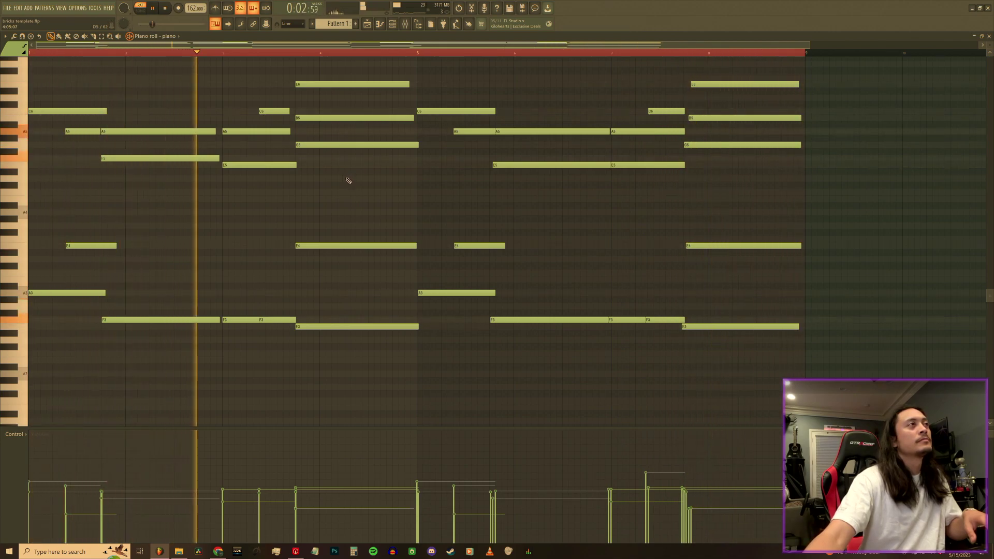
- Delete all notes in the first four bars
left_click_drag(414, 409, 18, 8)
key("space")
key("Delete")
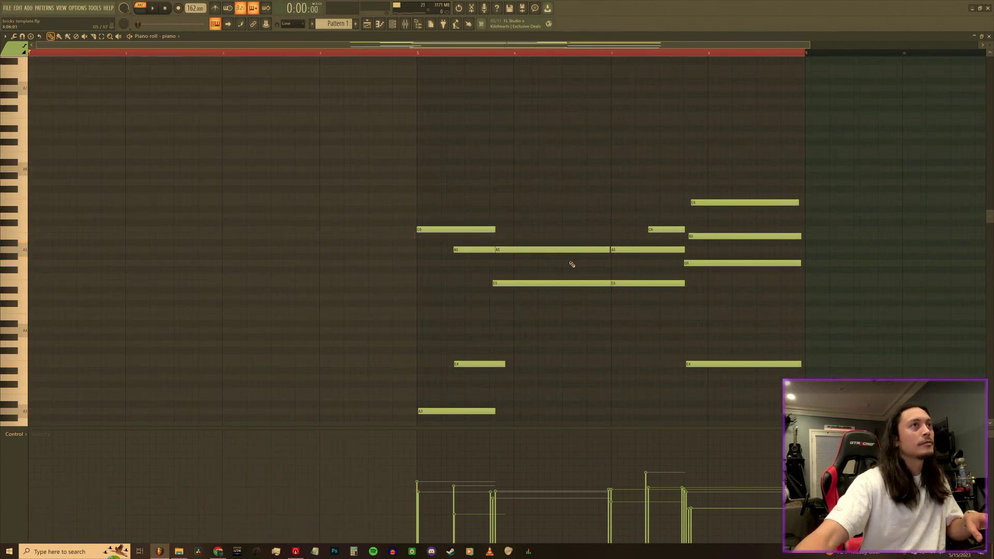
- Move the remaining phrase to the start of the pattern and two semitones up, so the opening bass note sits on B3
scroll(572, 264, "down", 2)
key("ctrl+a")
left_click_drag(443, 386, 32, 346)
key("space")
key("space")
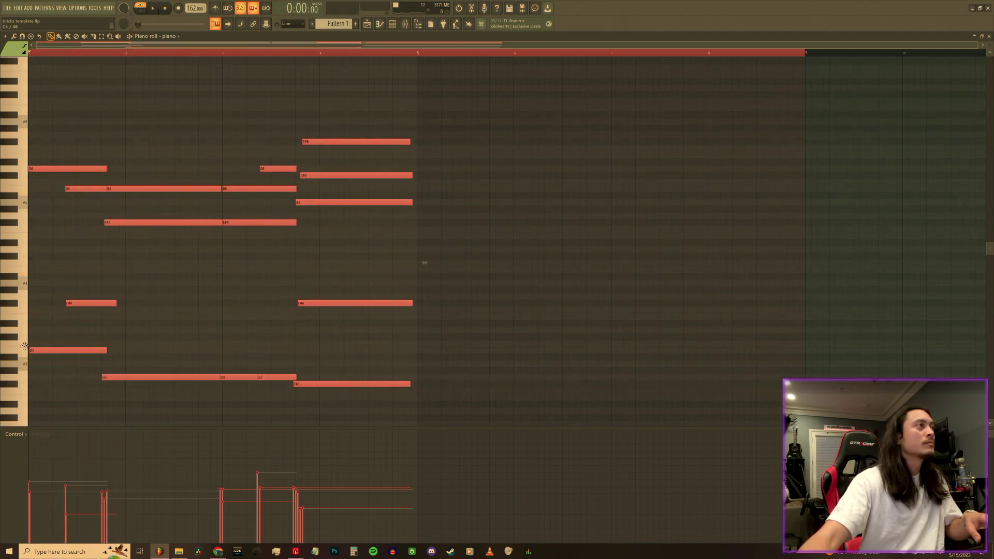
- Add an F#4 note at the start of bar 1 above the B3 bass note, auditioning F4 as an alternative pitch
left_click(46, 310)
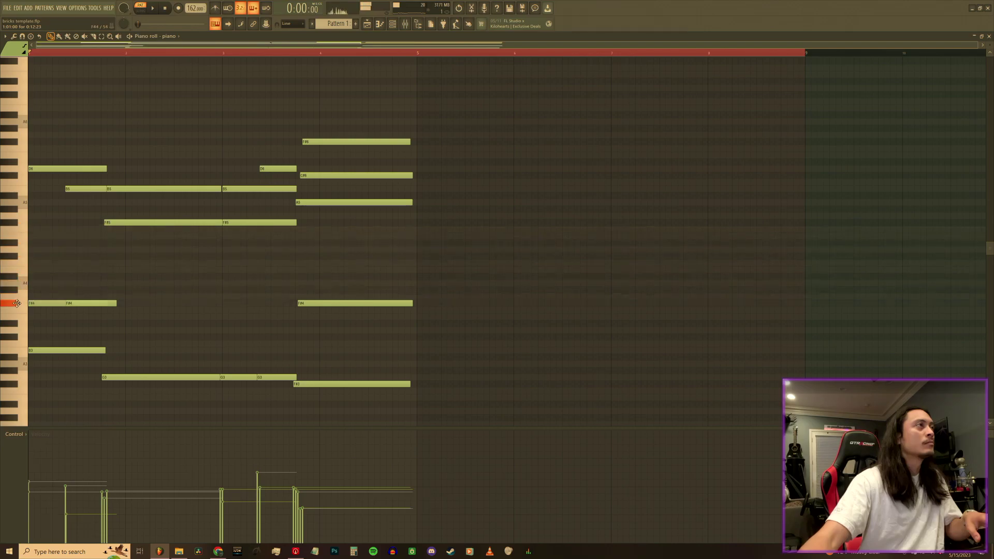
key("space")
key("space")
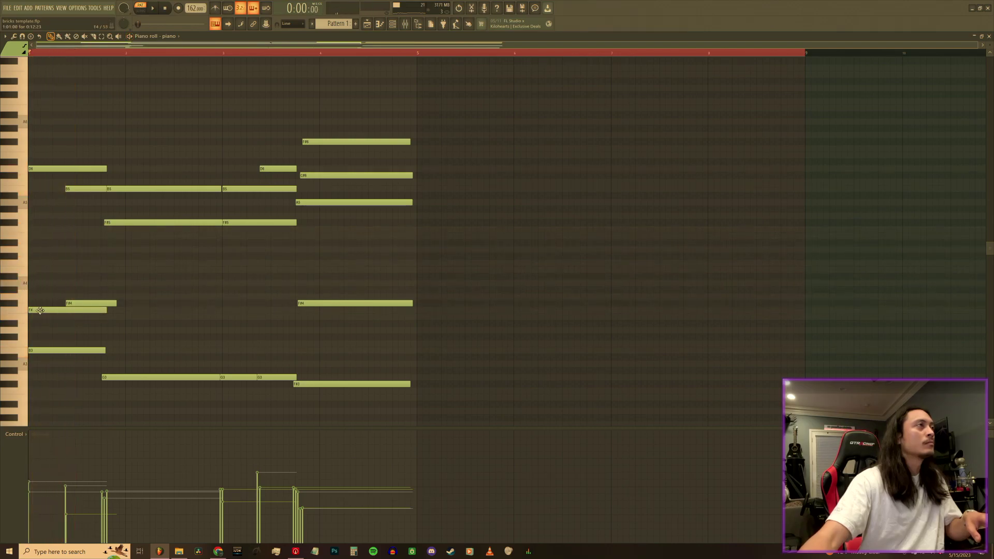
key("space")
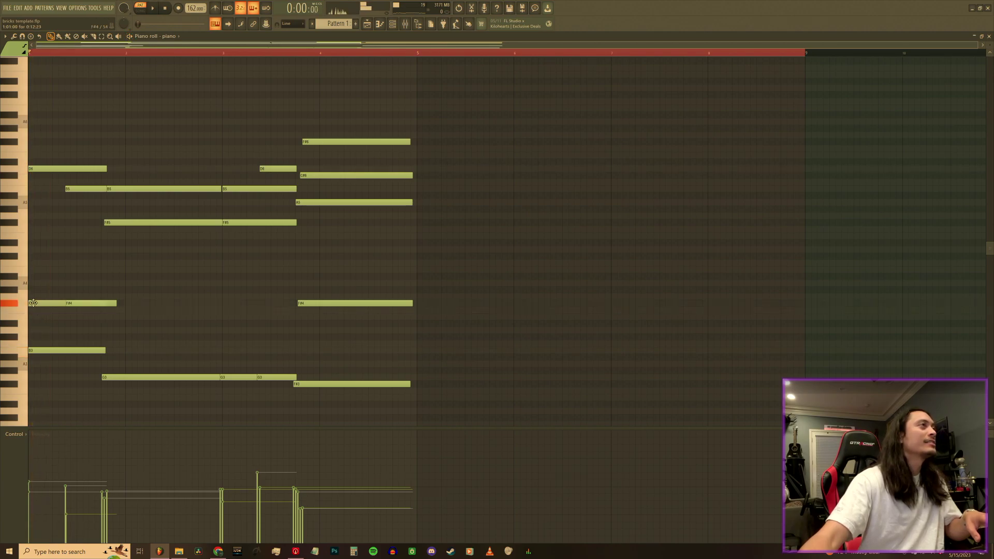
- Audition alternative pitches for the two upper notes at the start of bar 1, including C#5, D5, F5, F#5 and A#5
key("space")
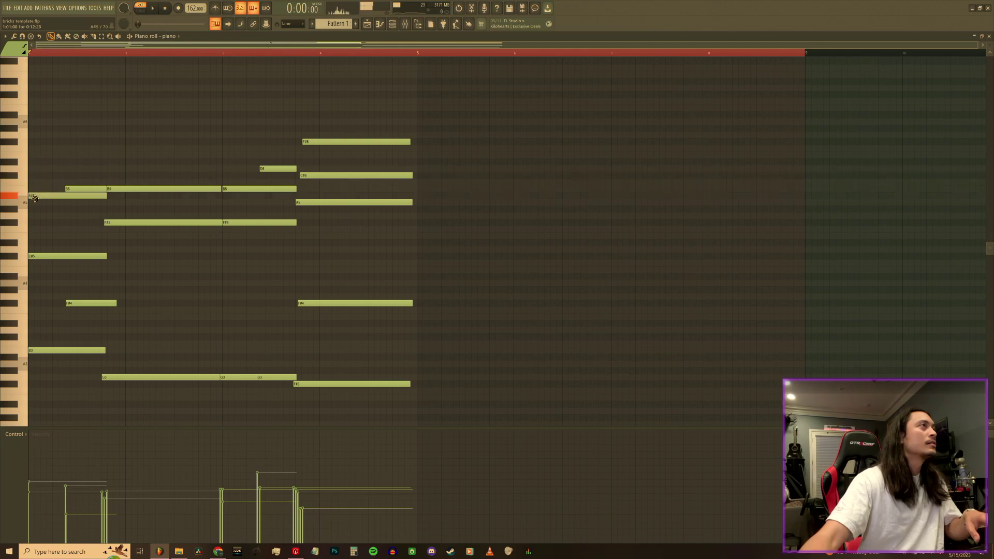
key("space")
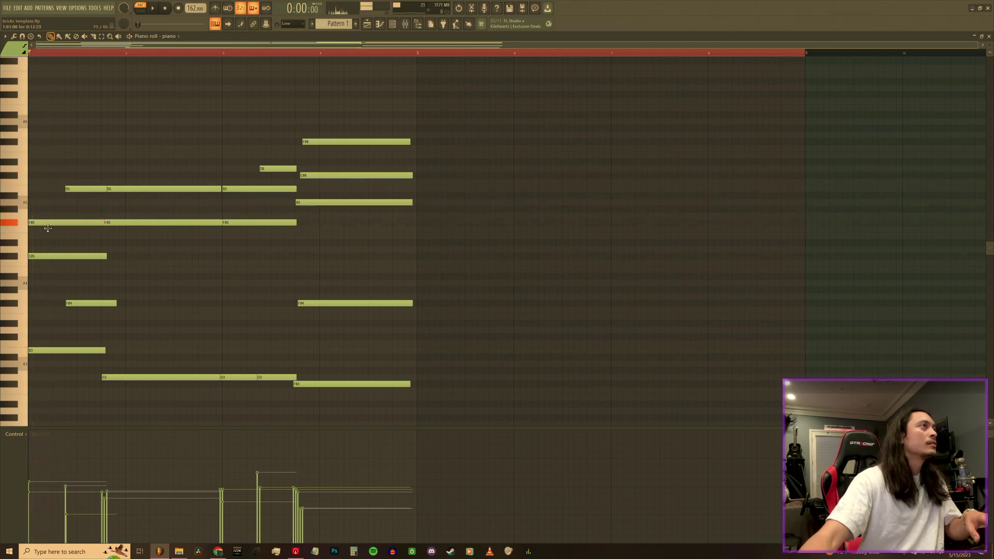
key("space")
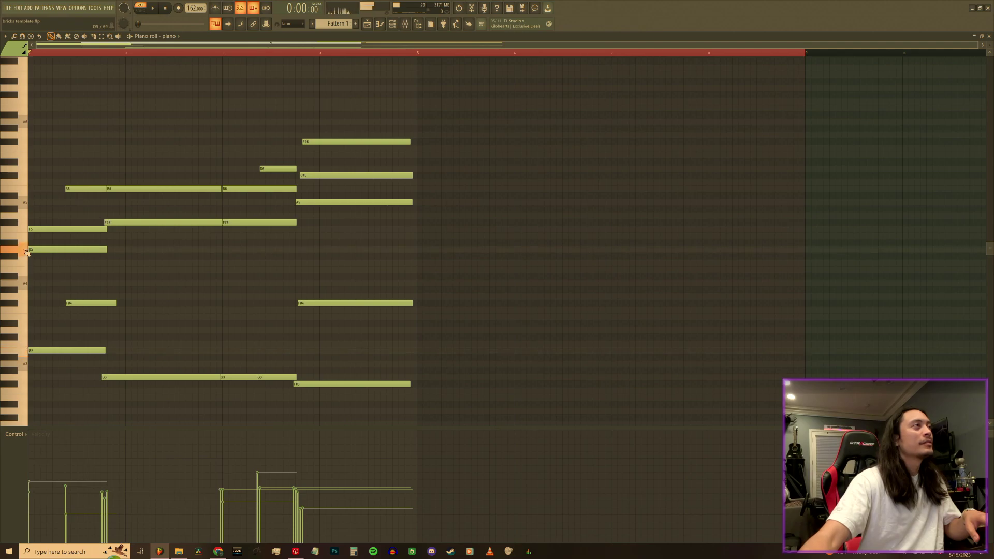
key("space")
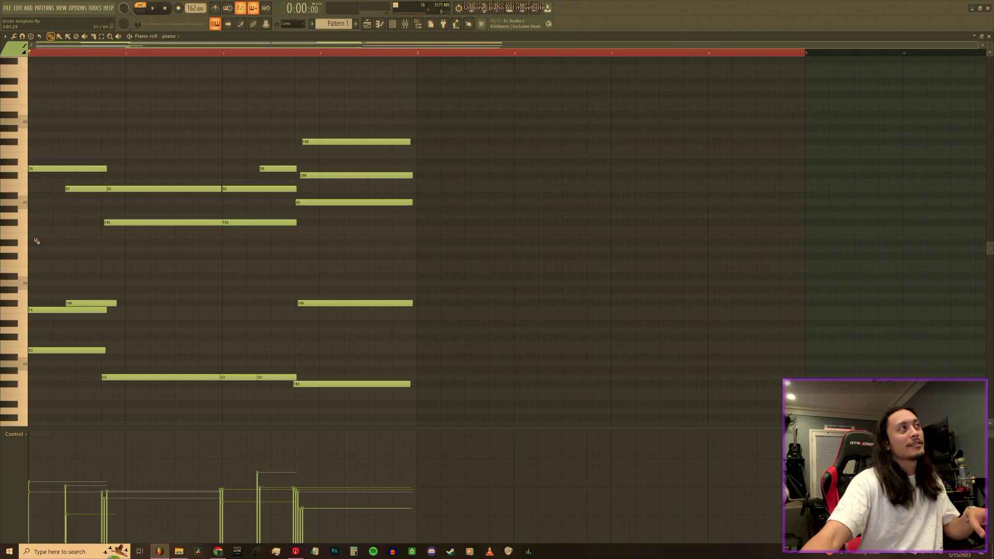
key("alt+r")
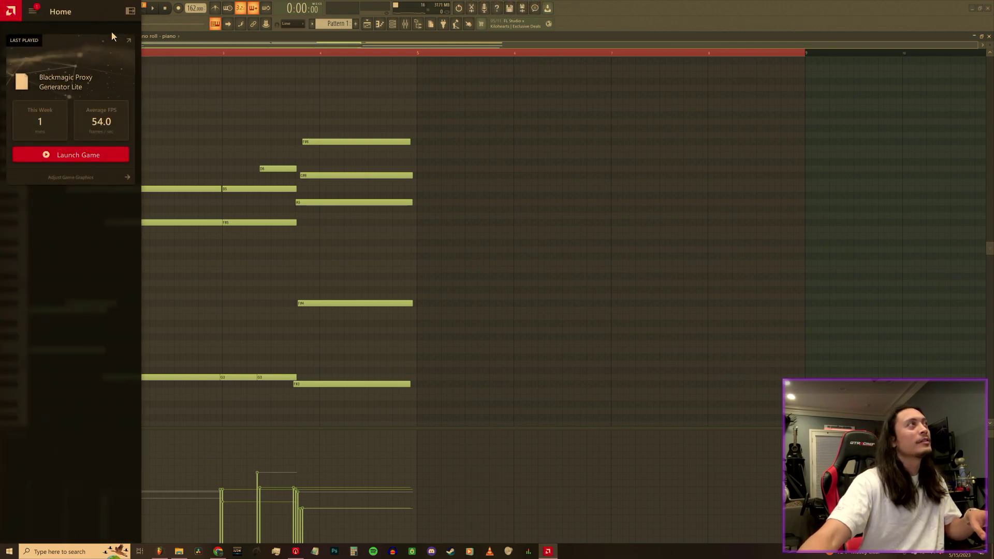
left_click(130, 11)
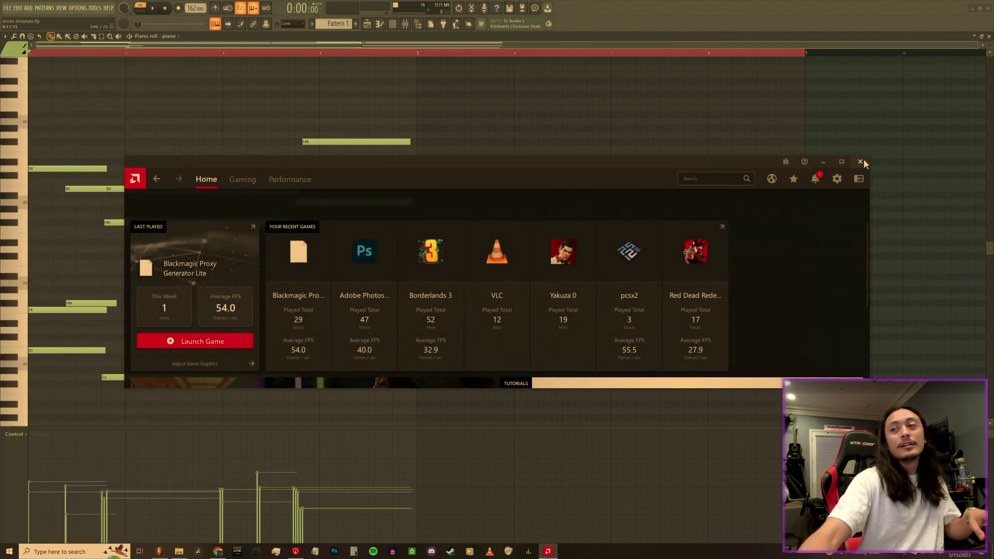
left_click(860, 162)
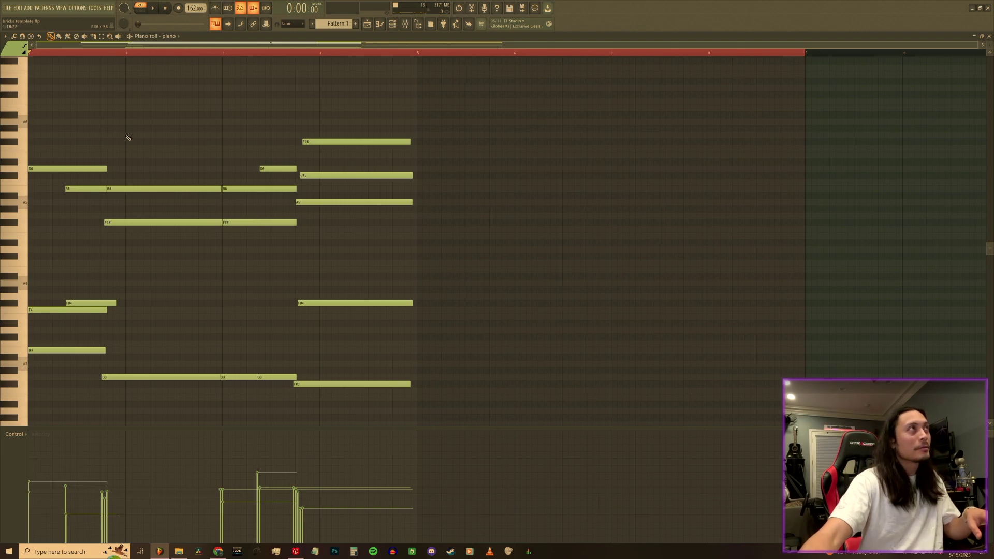
- Play the phrase back and replace the piano channel's notes with the "9 times" MIDI file from the Trenches midi pack folder
key("space")
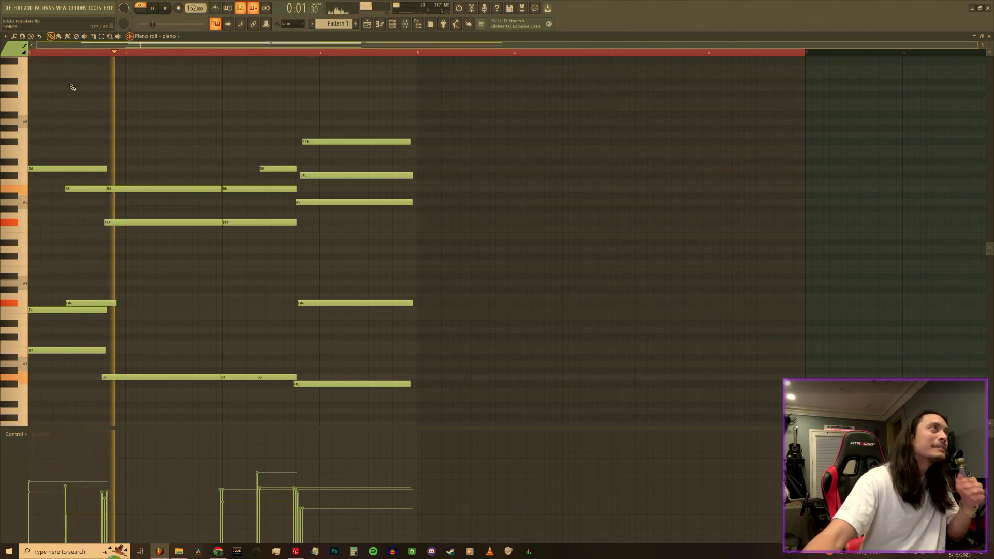
key("space")
key("F6")
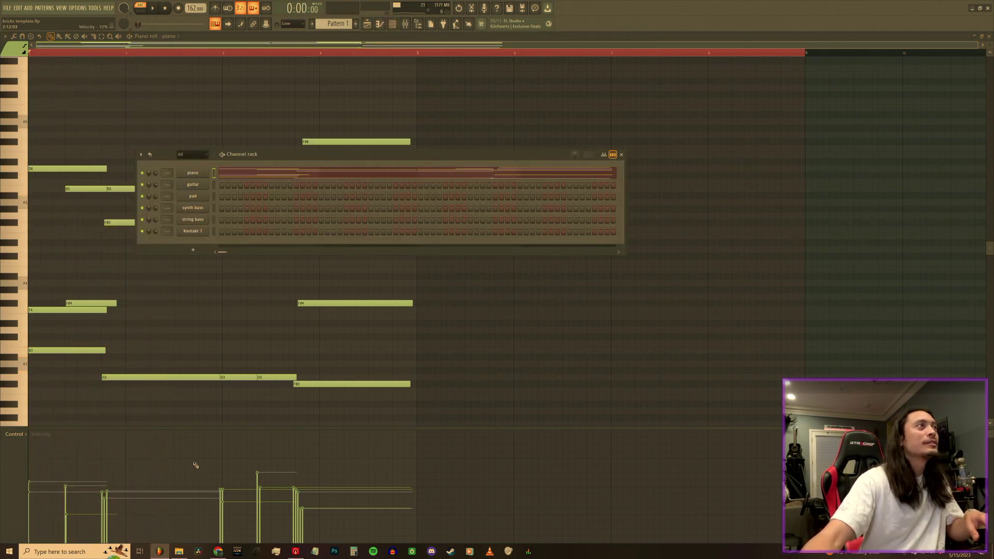
left_click(186, 552)
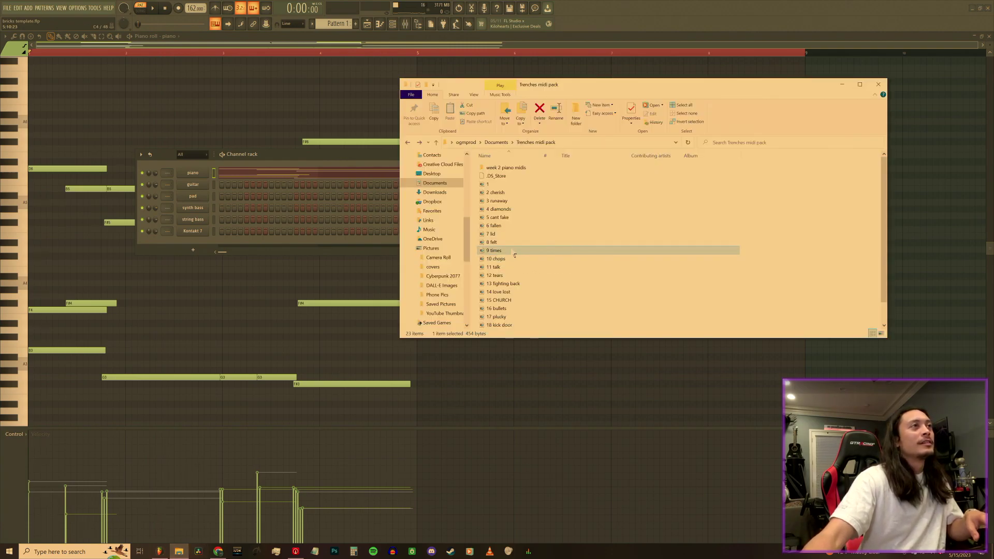
left_click_drag(197, 178, 200, 176)
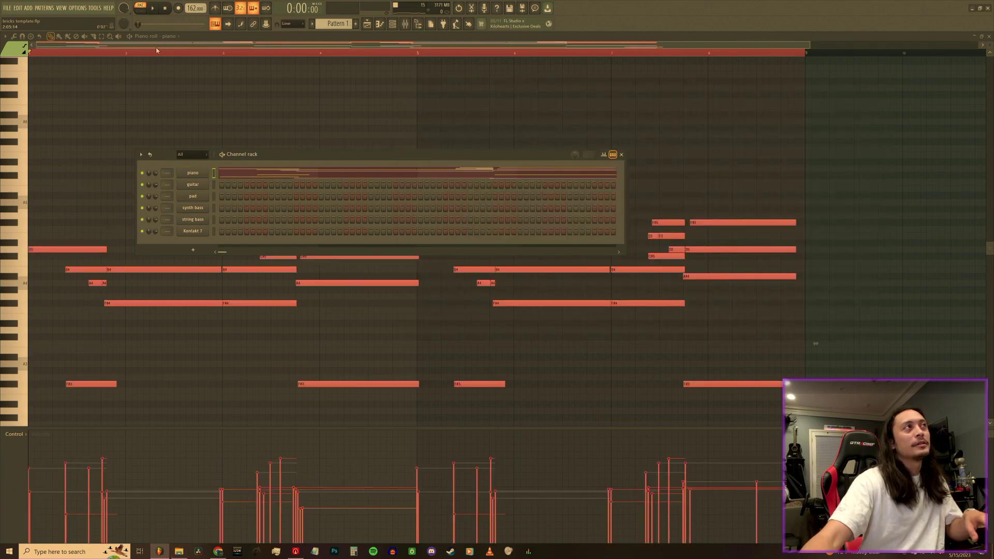
key("F6")
- Transpose all notes down two semitones so the opening bass note sits on A2, checking the sound with playback
scroll(193, 215, "down", 1)
key("space")
scroll(228, 222, "down", 2)
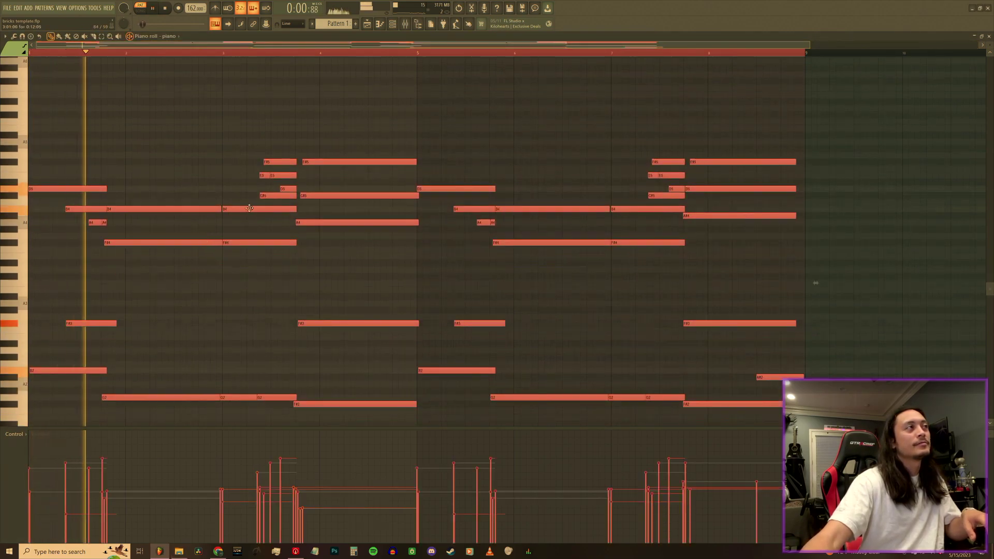
scroll(90, 313, "down", 2)
key("space")
key("shift+Down")
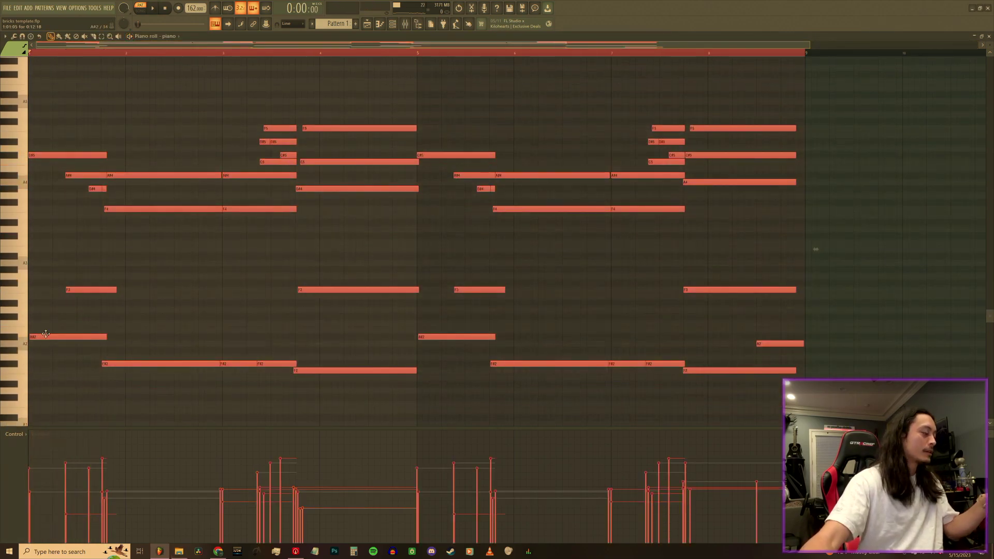
key("space")
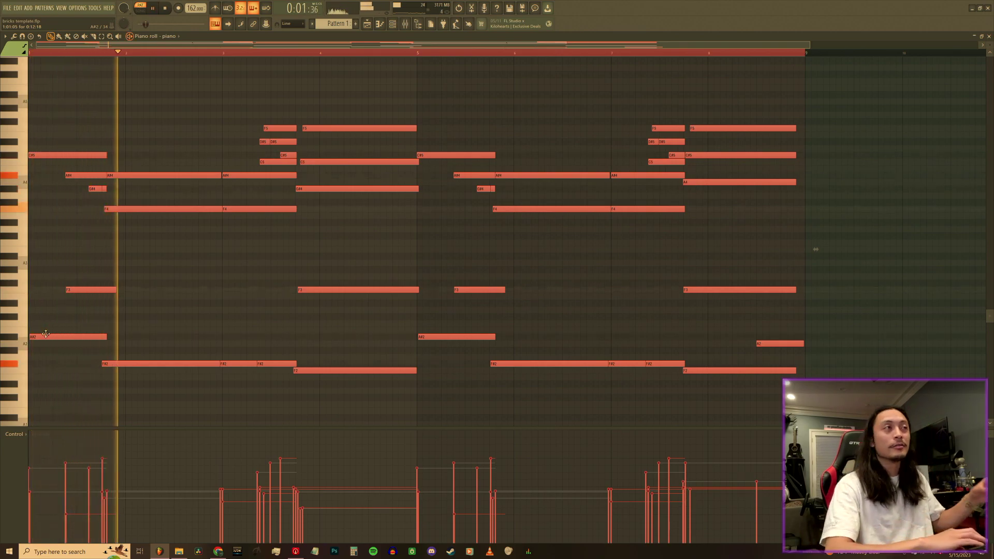
mouse_move(46, 335)
left_mouse_down()
mouse_move(42, 356)
mouse_move(36, 337)
left_mouse_up()
key("space")
key("space")
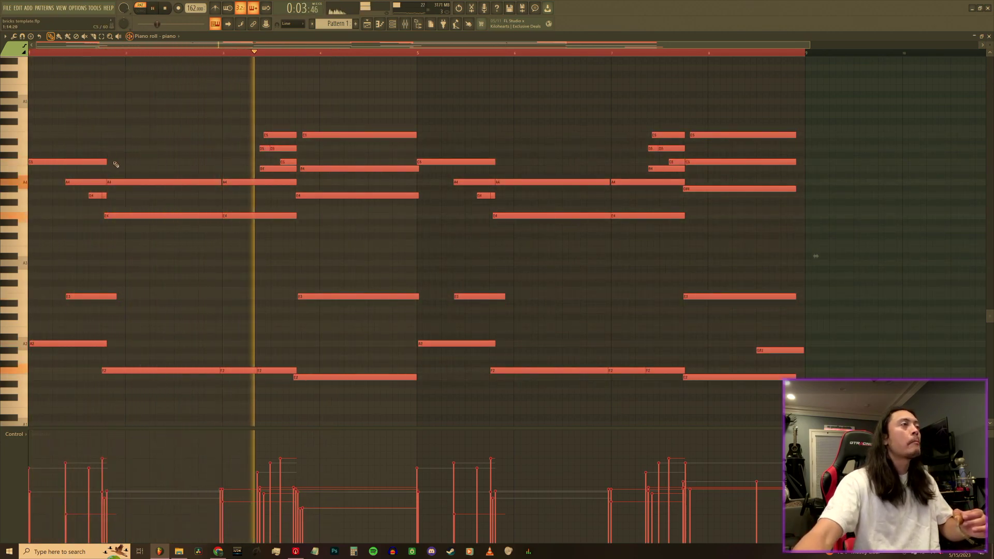
key("space")
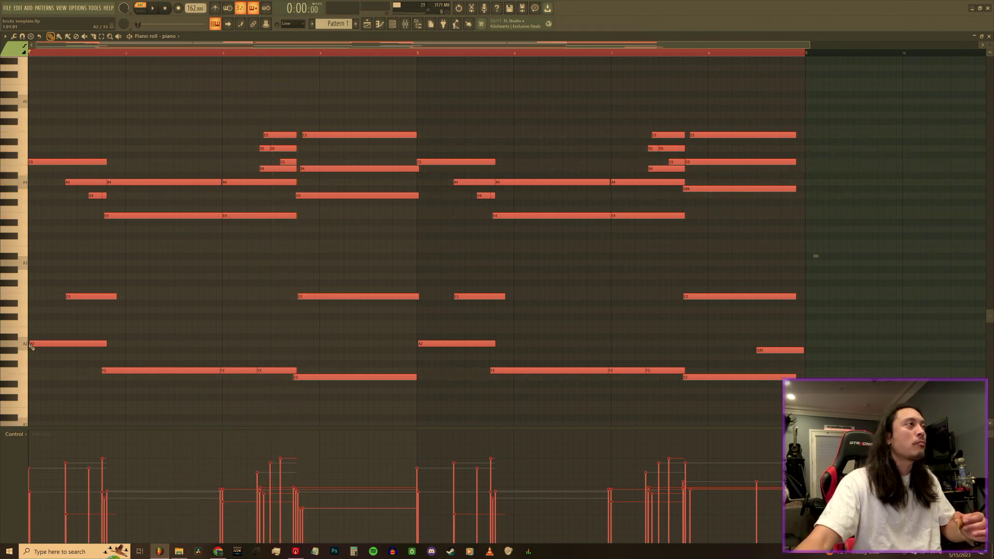
- Transpose all notes up one octave so the opening bass note sits on A3, and play the pattern
key("Up")
key("Up")
key("Up")
key("Up")
key("Up")
key("Up")
key("Up")
key("Up")
key("Up")
key("Up")
key("Up")
key("Up")
key("space")
scroll(64, 329, "up", 2)
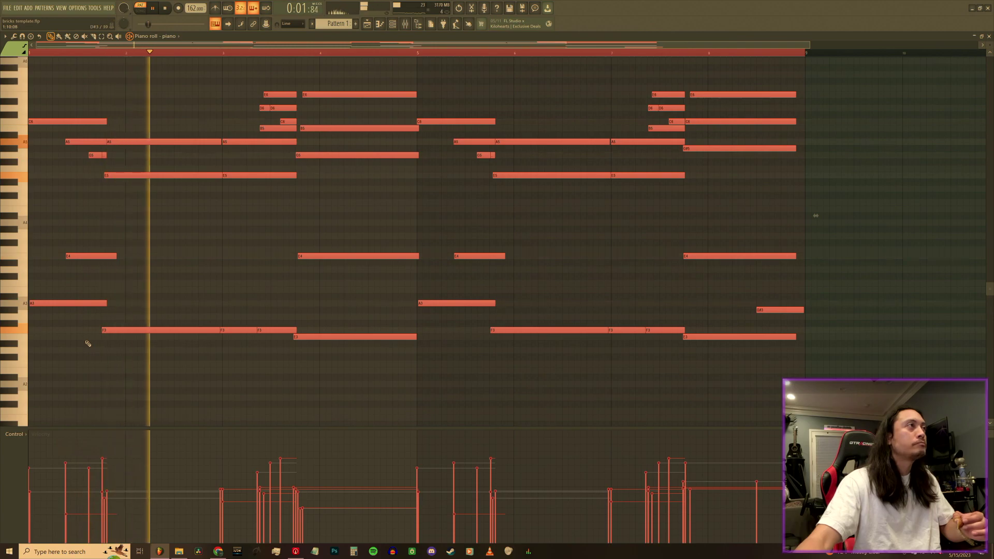
scroll(84, 340, "up", 2)
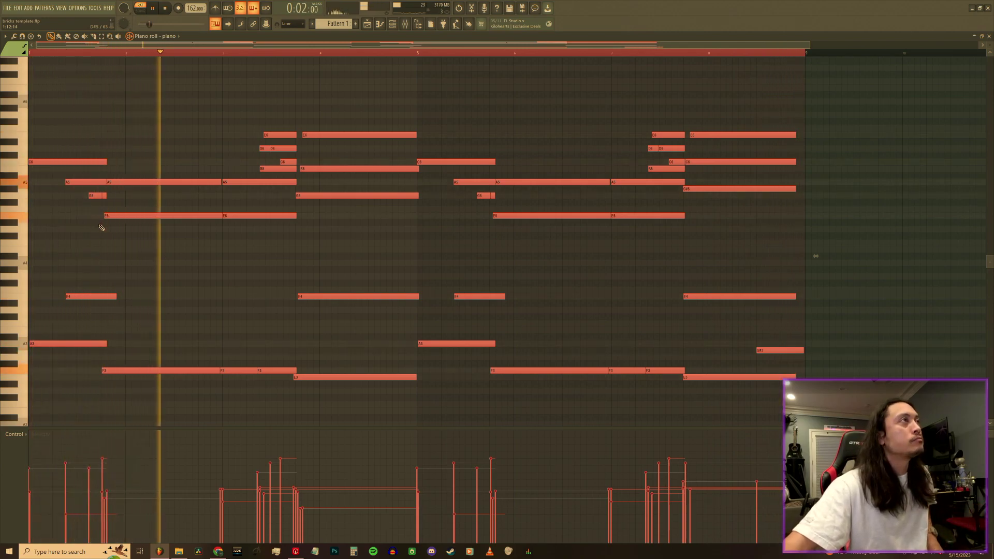
- Delete the five short B5, D6, E6 and C6 notes above the held chord at the end of bar 3
right_click(270, 169)
right_click(265, 148)
right_click(276, 149)
right_click(280, 135)
right_click(286, 161)
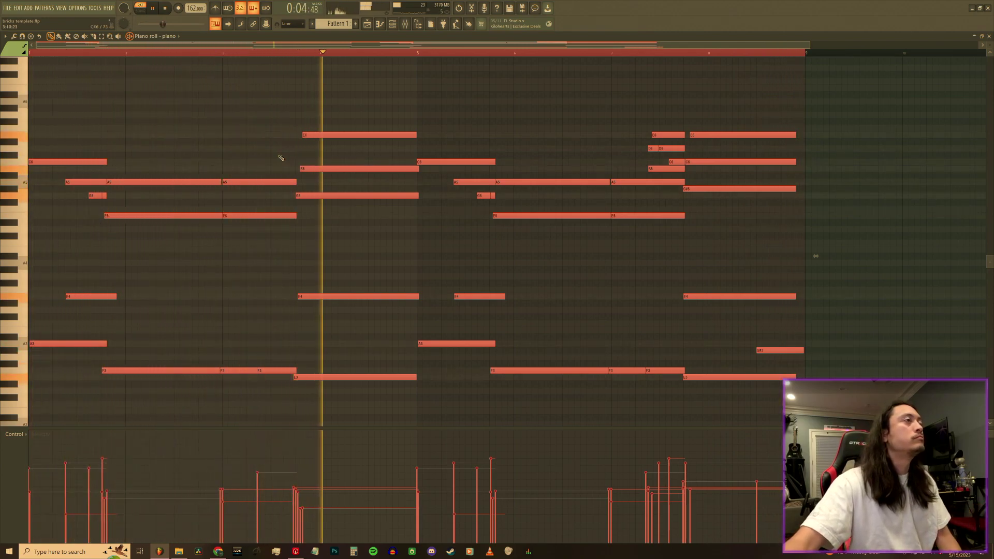
- Deselect the notes, add an E5 note at the start of bar 1 above the A3 bass note, and play it back
left_click(189, 54, "ctrl")
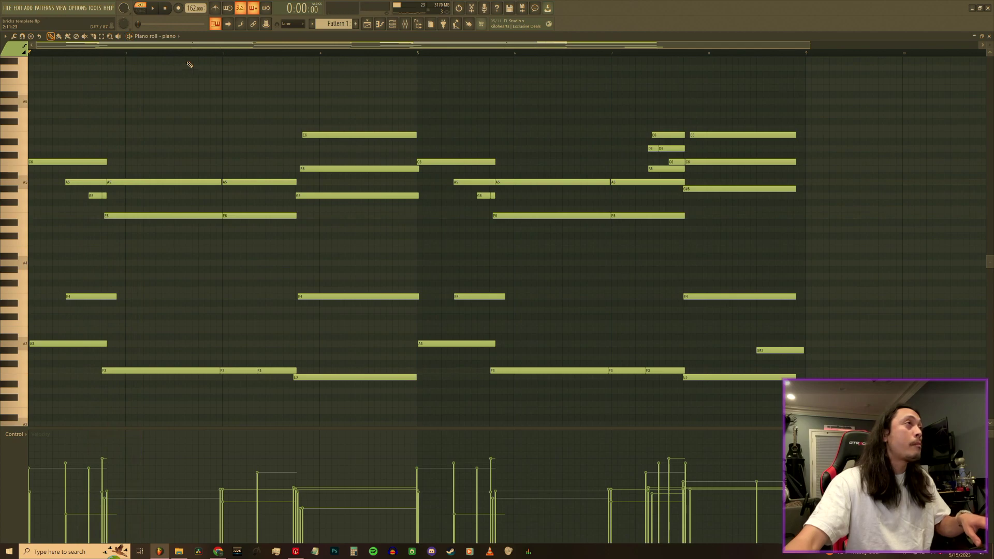
key("space")
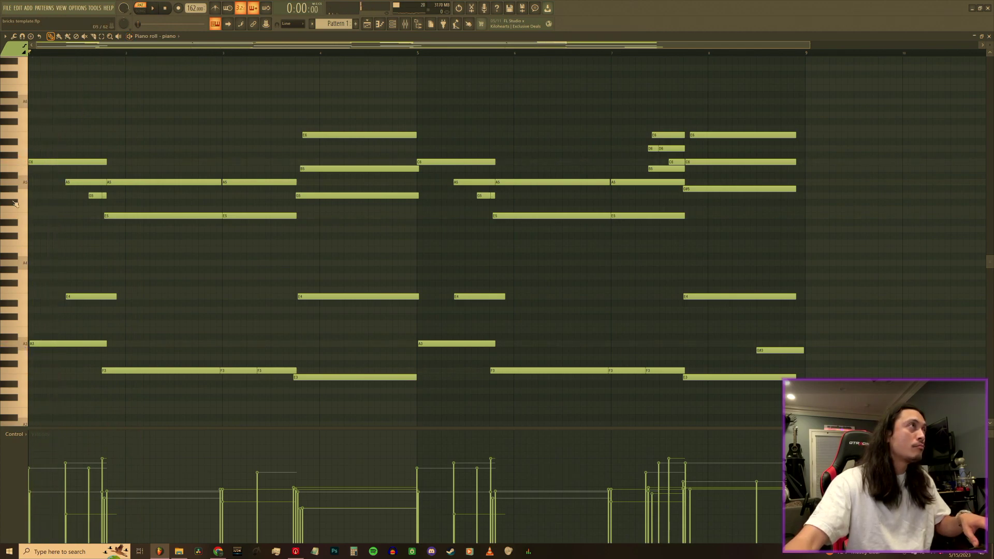
key("space")
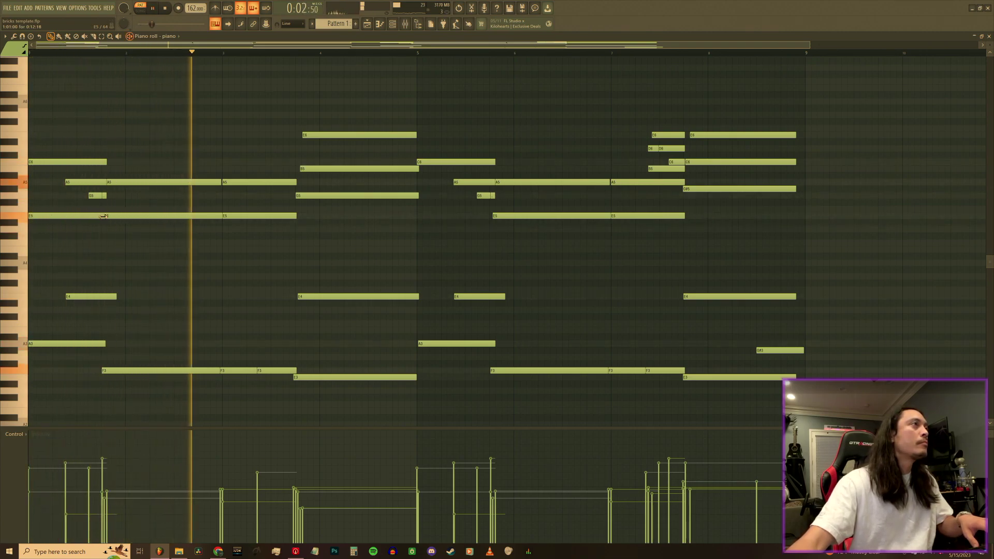
- Replace the piano channel's notes with the "10 chops" MIDI file from the Trenches midi pack folder
left_click(392, 24)
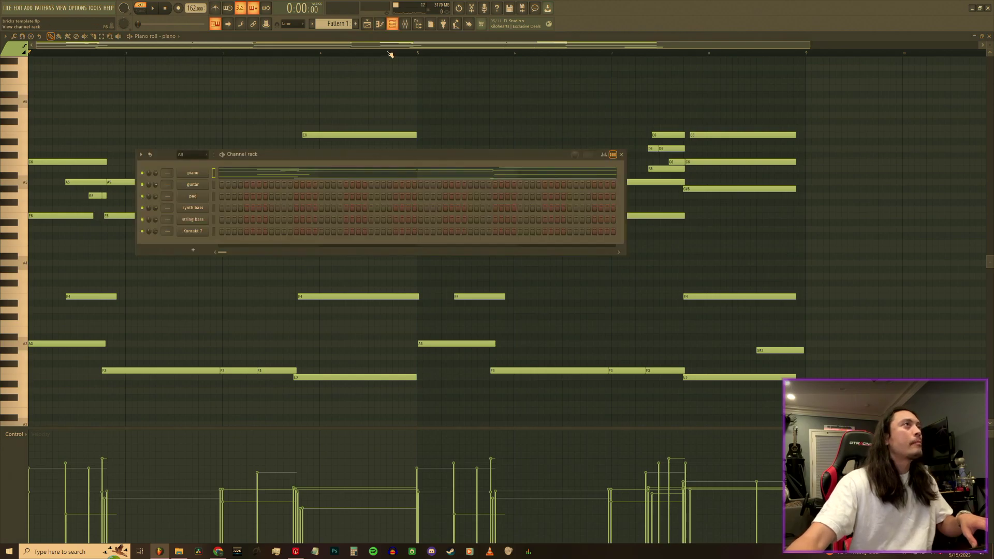
left_click(180, 552)
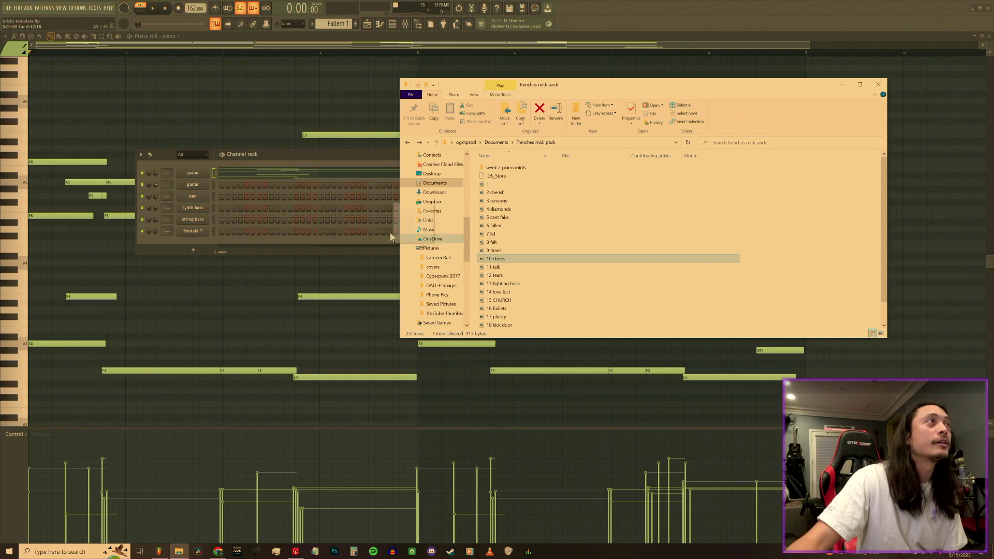
left_click_drag(200, 175, 201, 175)
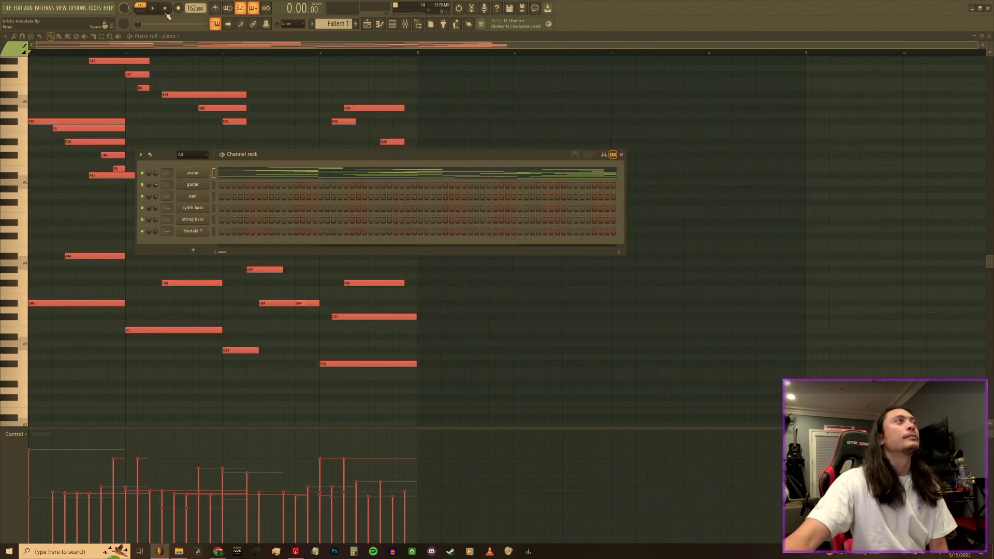
key("F6")
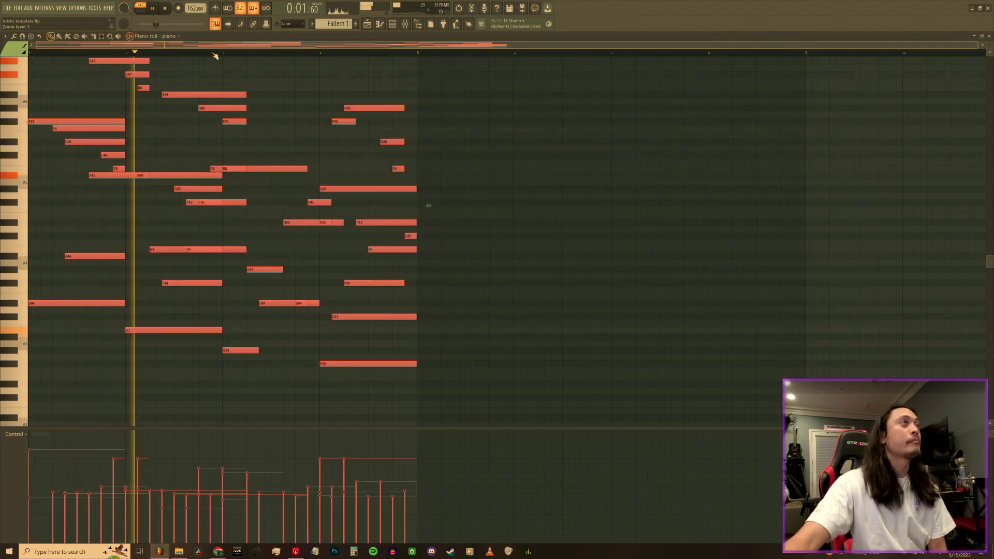
- Set the project tempo to 120 BPM and play the pattern
scroll(209, 190, "up", 1)
scroll(209, 190, "up", 2)
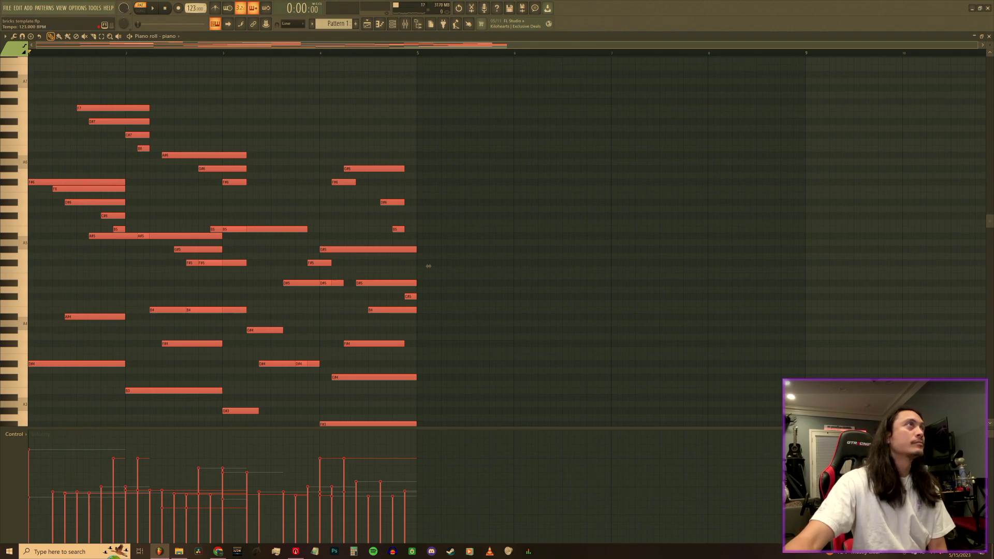
left_click(153, 9)
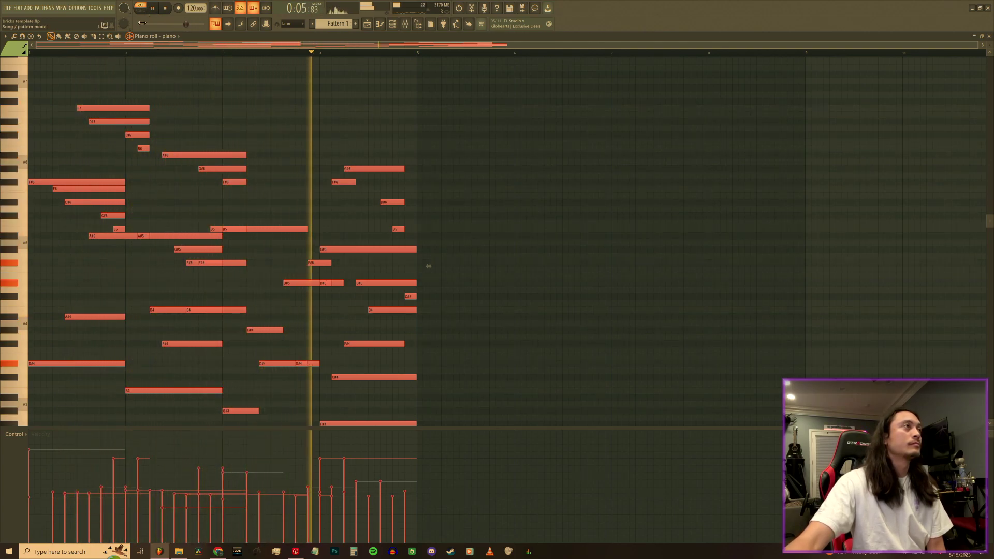
scroll(57, 369, "down", 1)
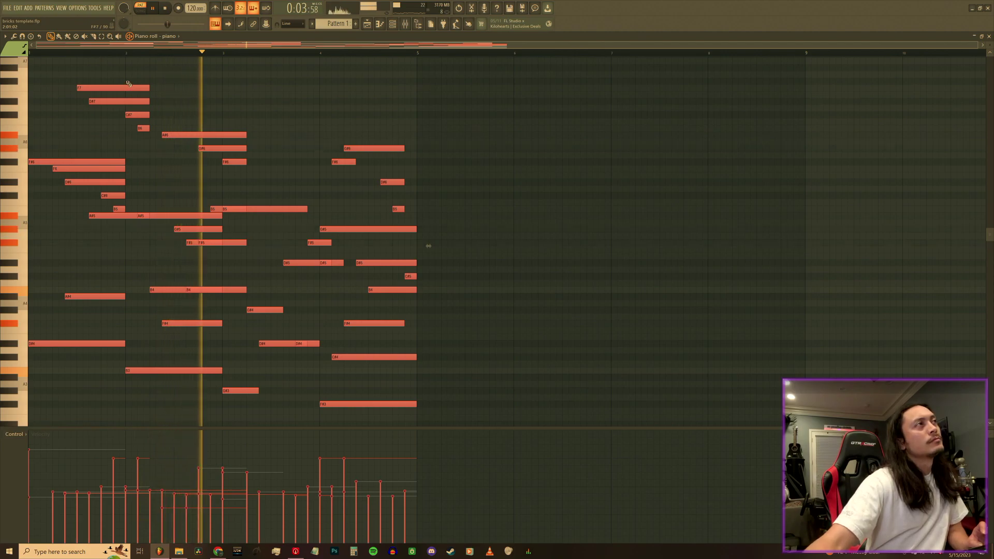
- Deselect the notes and delete the high F7, D#7, C#7 and B6 notes around the start of bar 2
key("ctrl+d")
right_click(129, 87)
right_click(133, 101)
right_click(138, 115)
right_click(144, 128)
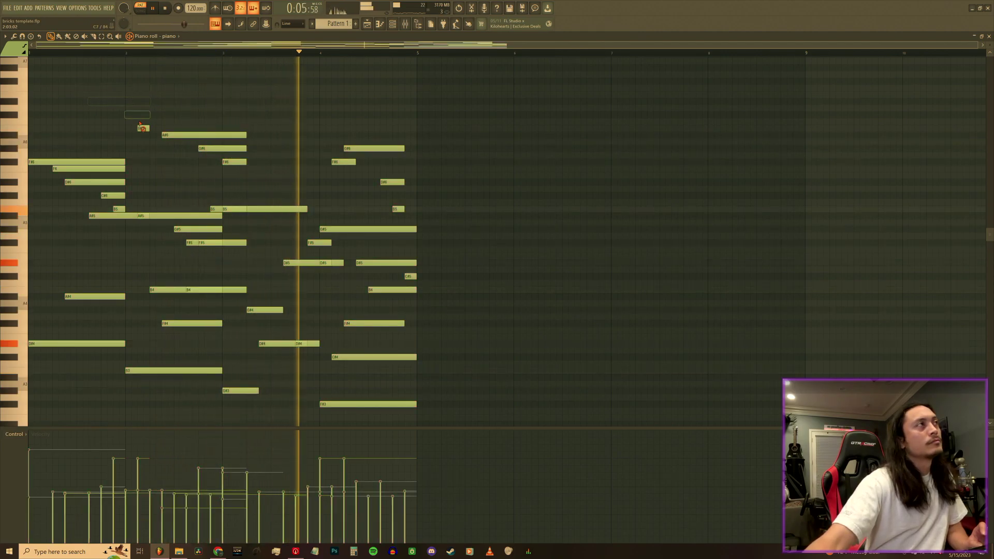
- Delete the high A#6, G#6 and F#6 notes across bars 2 and 3, plus the F#6 and G#6 notes in bar 4
right_click(189, 135)
right_click(215, 148)
right_click(237, 161)
right_click(342, 162)
right_click(371, 148)
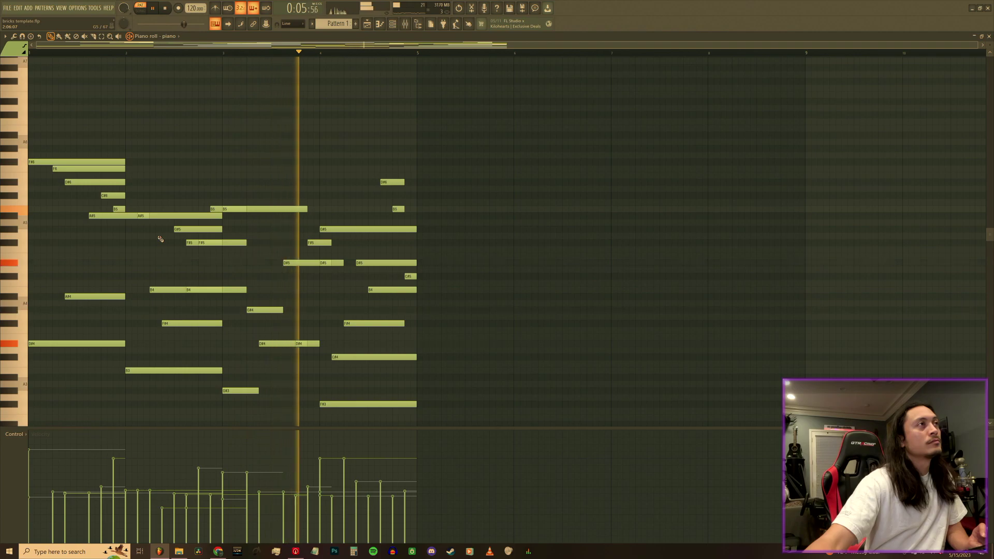
scroll(160, 239, "down", 1)
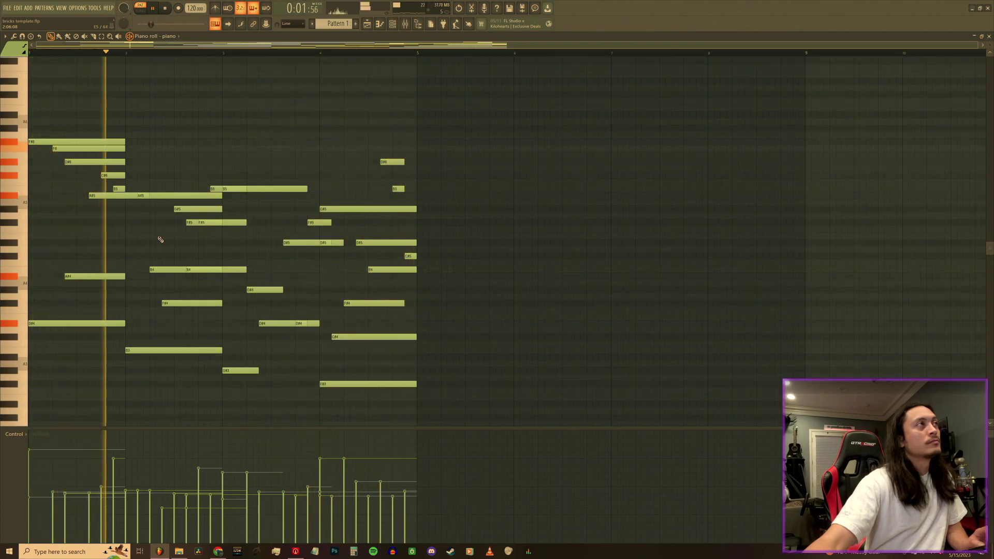
- Transpose all notes down six semitones so the opening bass note sits on A3, checking the pitch with playback
key("space")
key("ctrl+a")
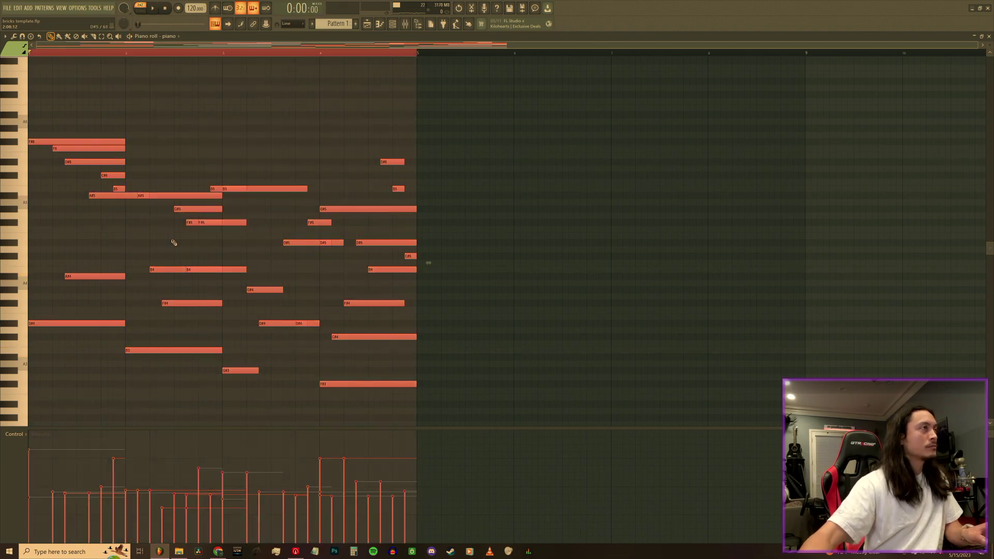
key("Down")
key("Down")
key("Down")
key("space")
key("space")
key("Down")
key("Down")
key("space")
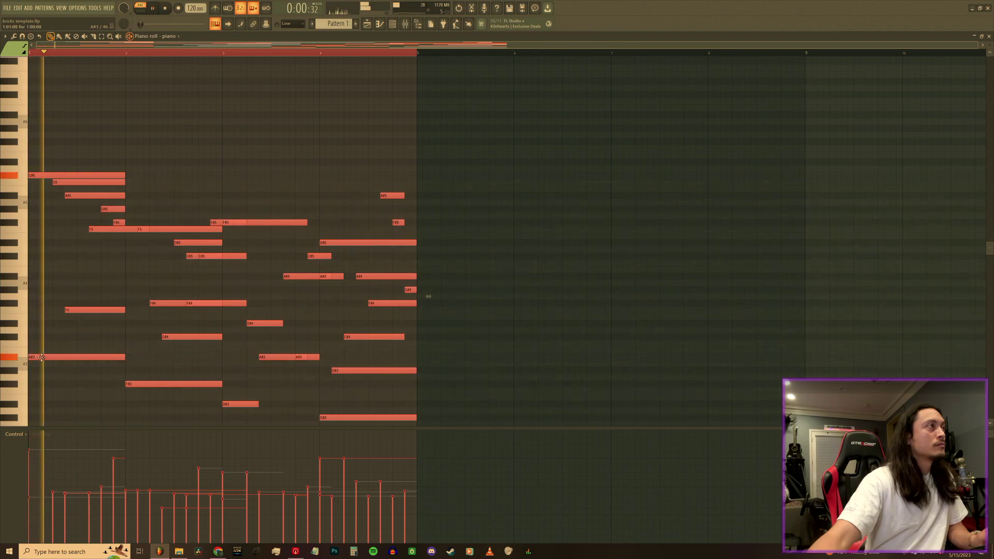
key("Down")
key("space")
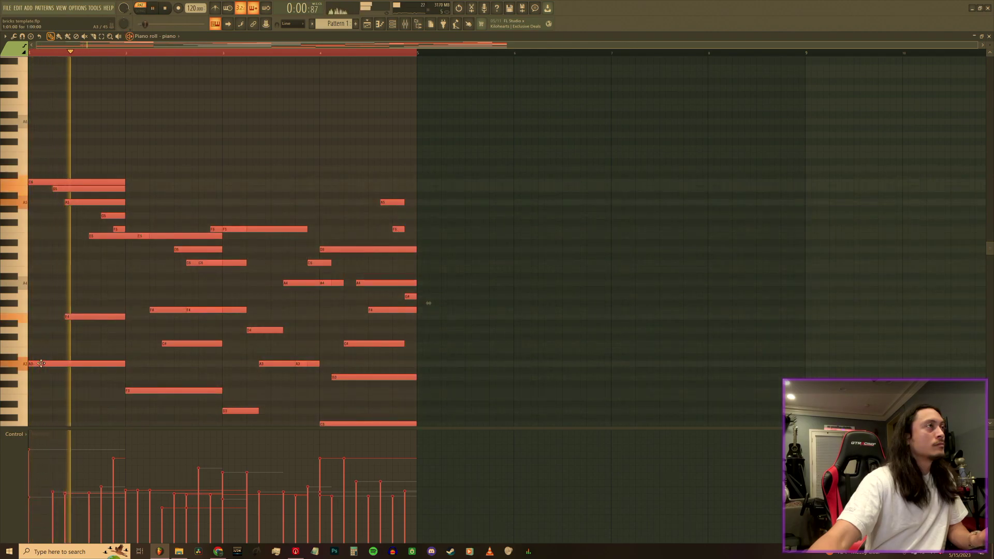
- Bring up the channel rack and import the "11 talk" MIDI file from the Trenches midi pack folder onto the piano channel
scroll(42, 363, "down", 1)
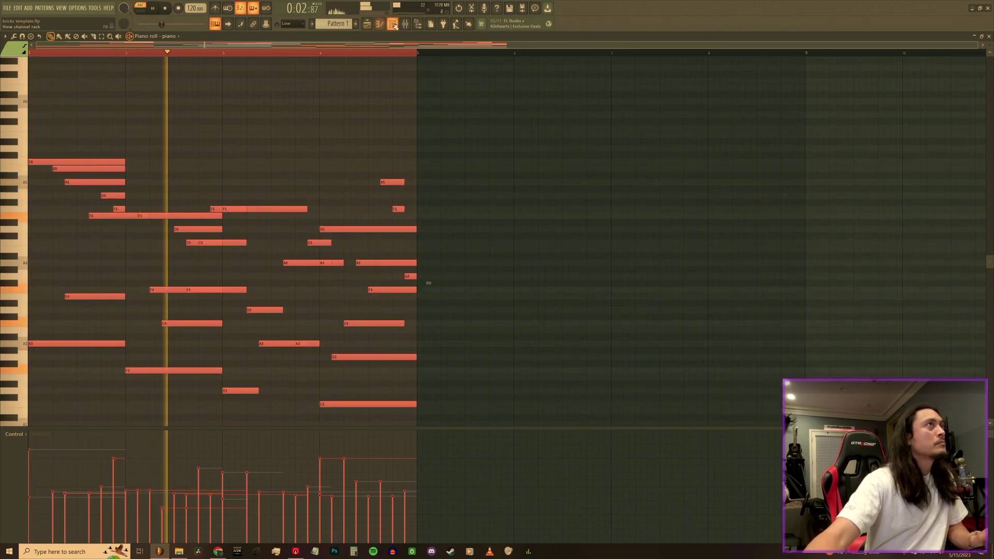
key("F6")
key("alt+Tab")
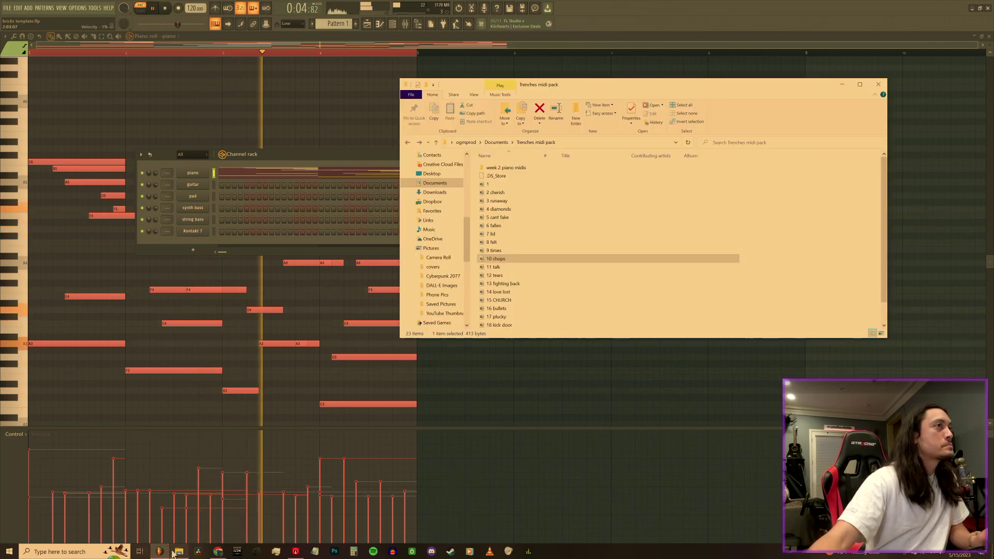
left_click(496, 268)
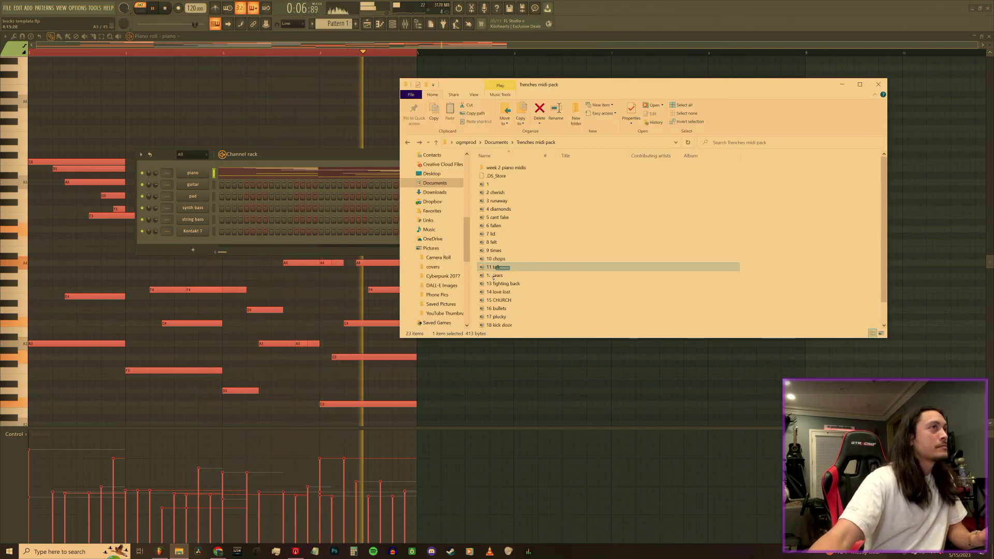
left_click_drag(495, 268, 193, 176)
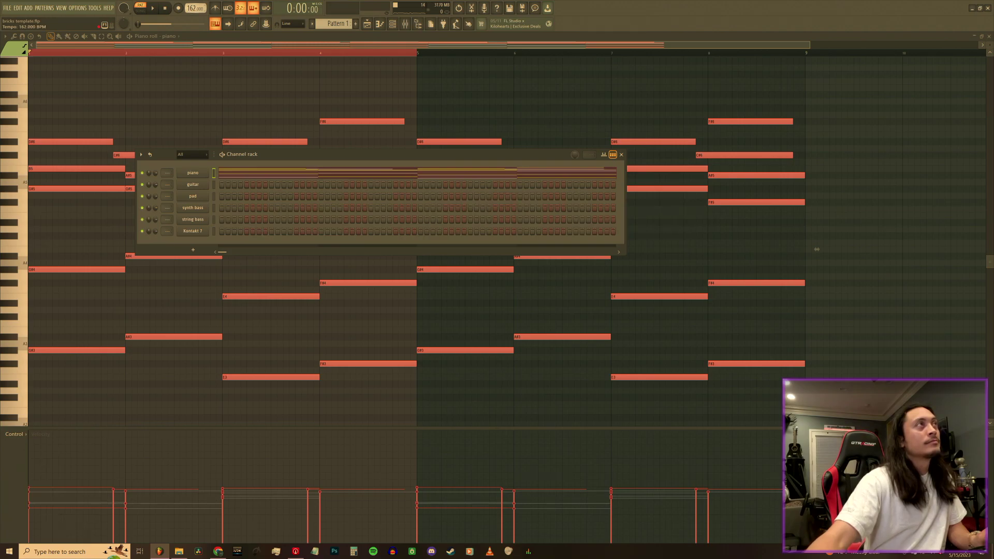
- Move the channel rack lower over the piano roll and play the imported progression
left_click(392, 26)
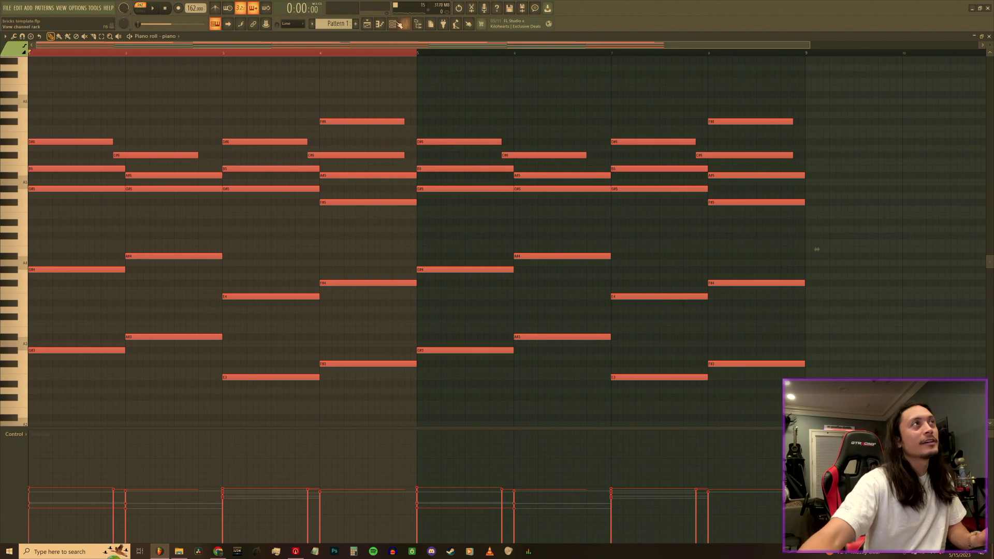
left_click(392, 25)
left_click_drag(378, 162, 457, 287)
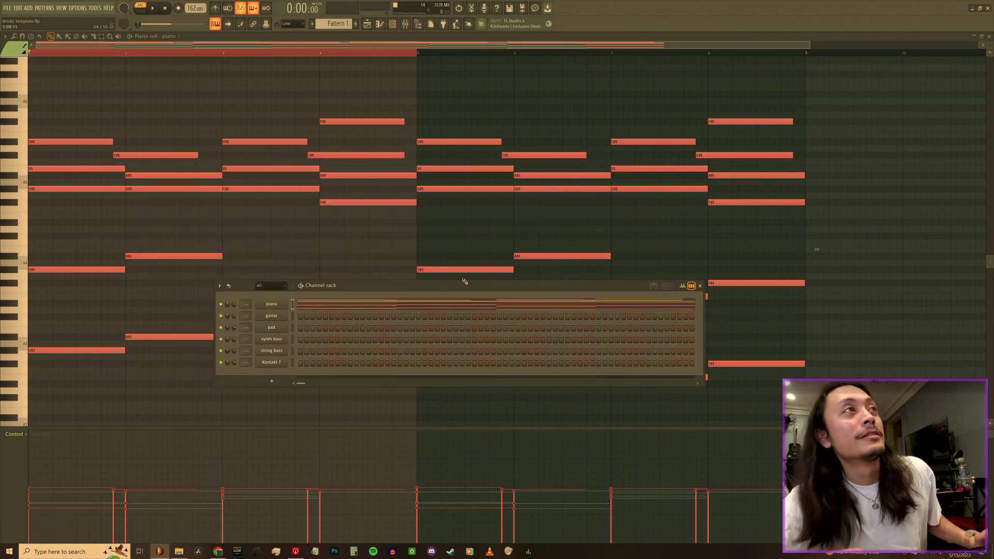
key("space")
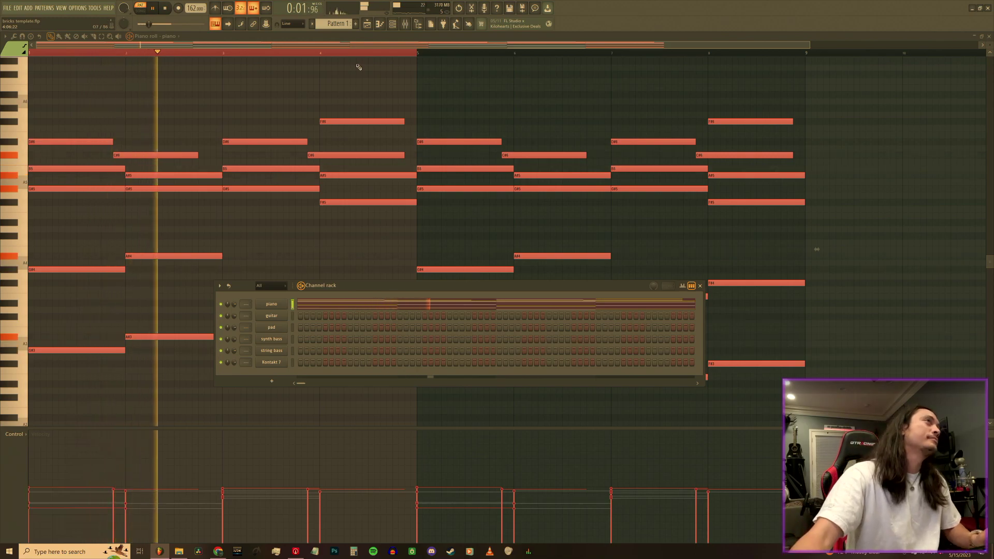
- Import the "12 tears" MIDI file onto the piano channel and play it
left_click(176, 552)
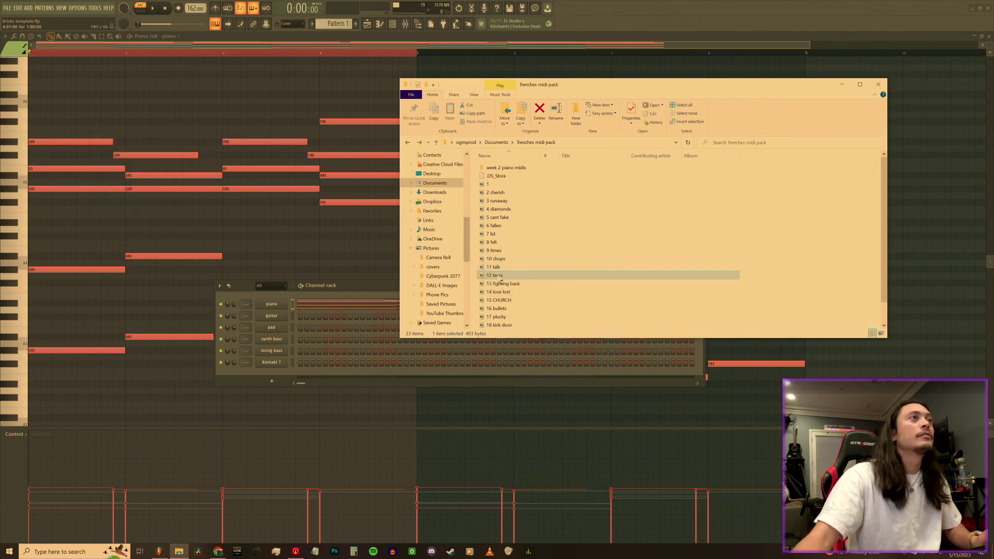
left_click_drag(275, 309, 275, 309)
key("space")
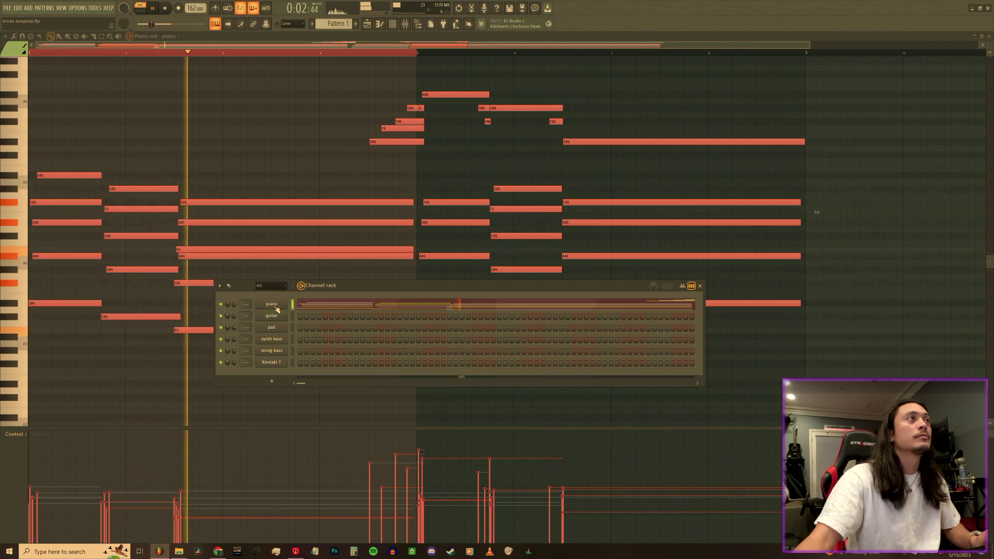
- Import the "3 runaway" MIDI file onto the piano channel and audition it with the channel rack hidden
left_click(178, 550)
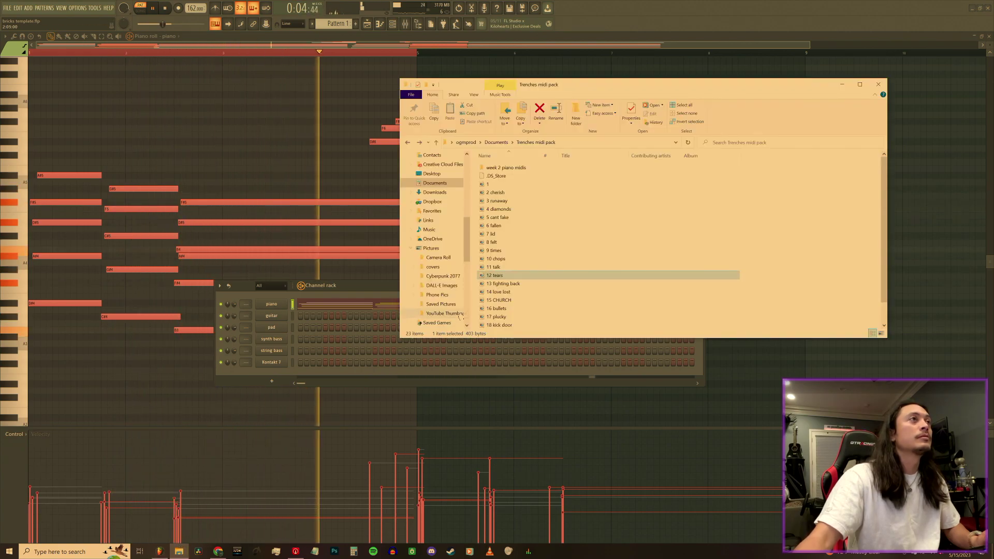
left_click(516, 211)
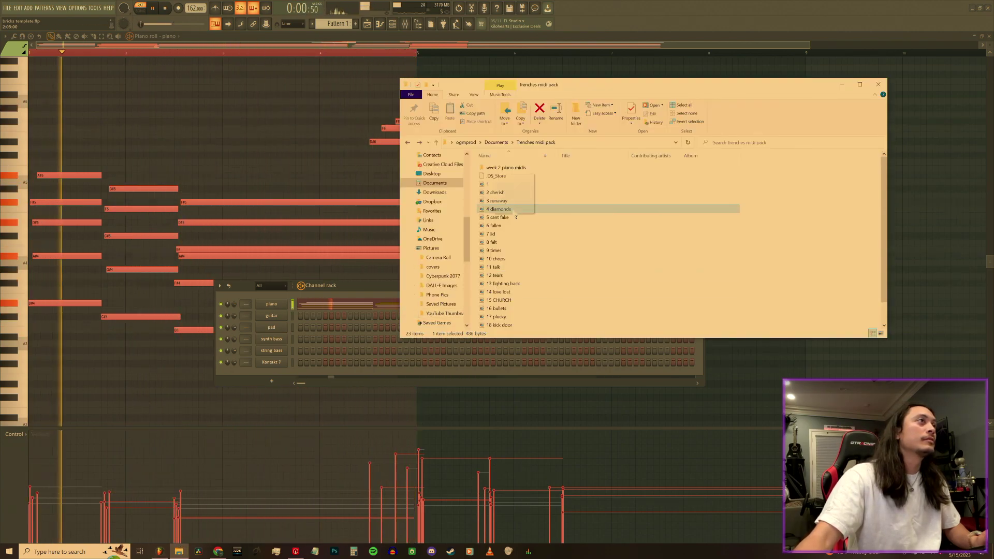
left_click_drag(517, 215, 310, 219)
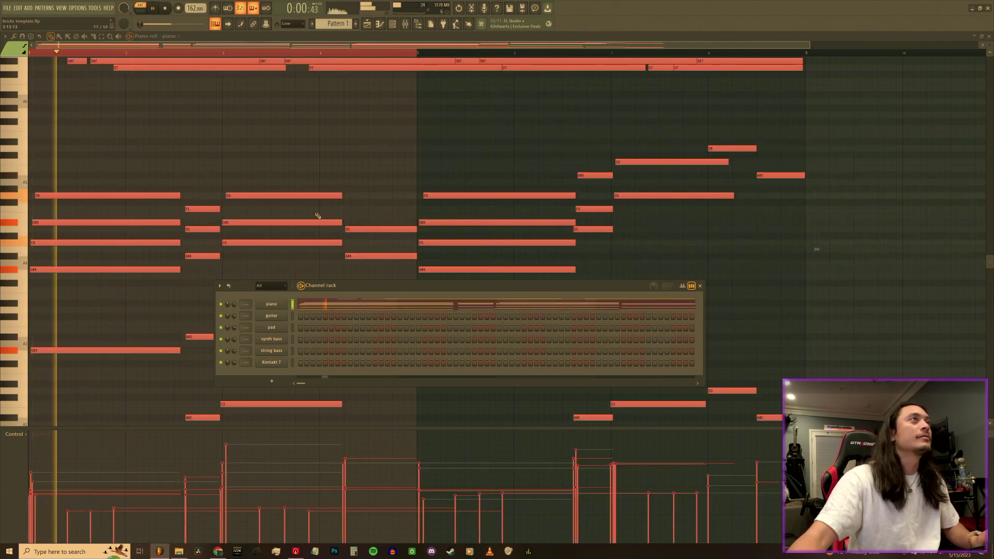
key("F6")
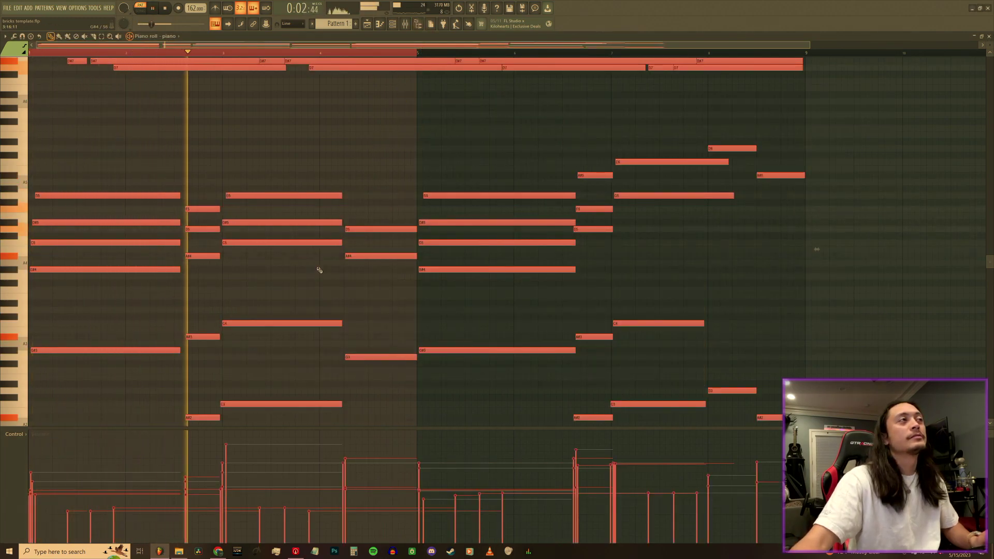
scroll(319, 269, "up", 2)
- Import the "20 complete" MIDI file onto the piano channel and hide the channel rack
left_click(183, 551)
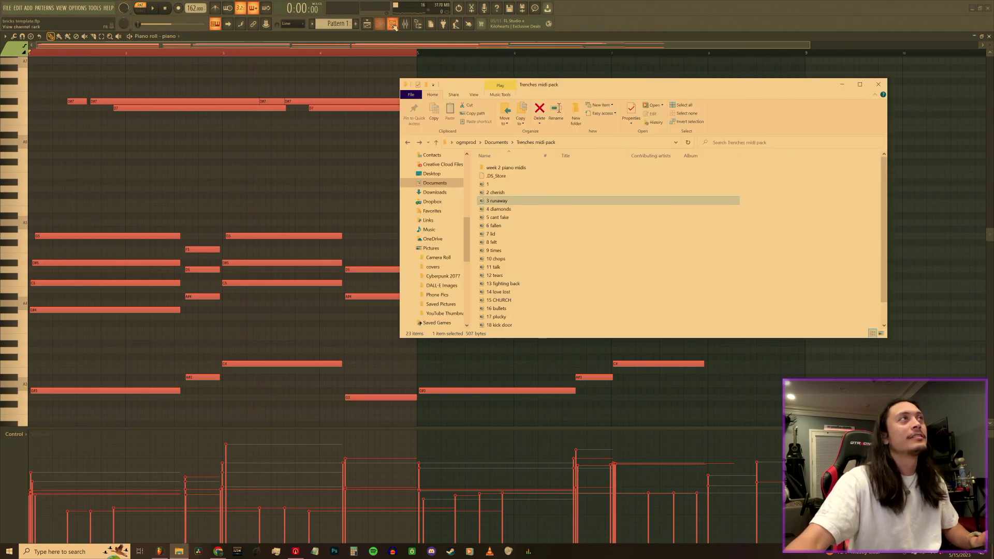
left_click(393, 27)
left_click(181, 552)
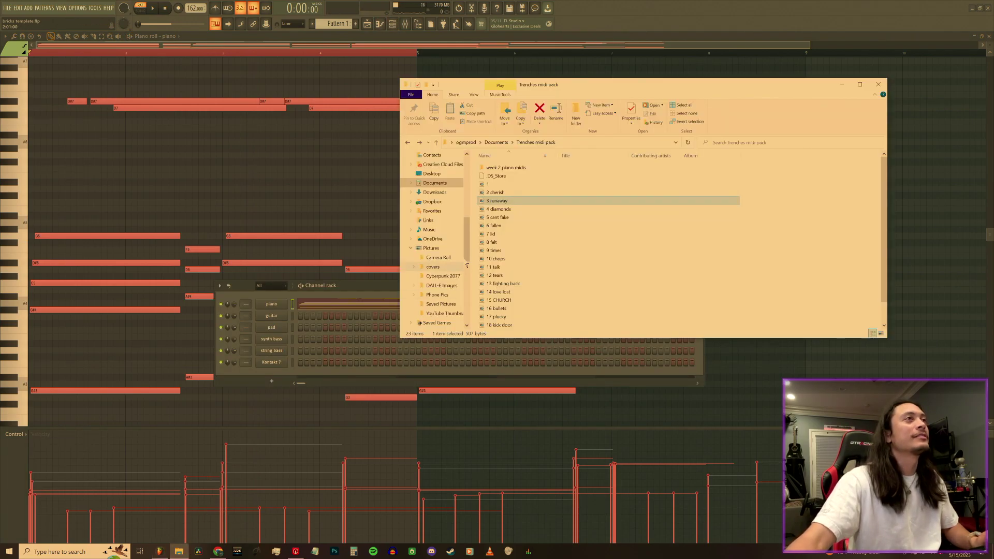
scroll(503, 285, "down", 1)
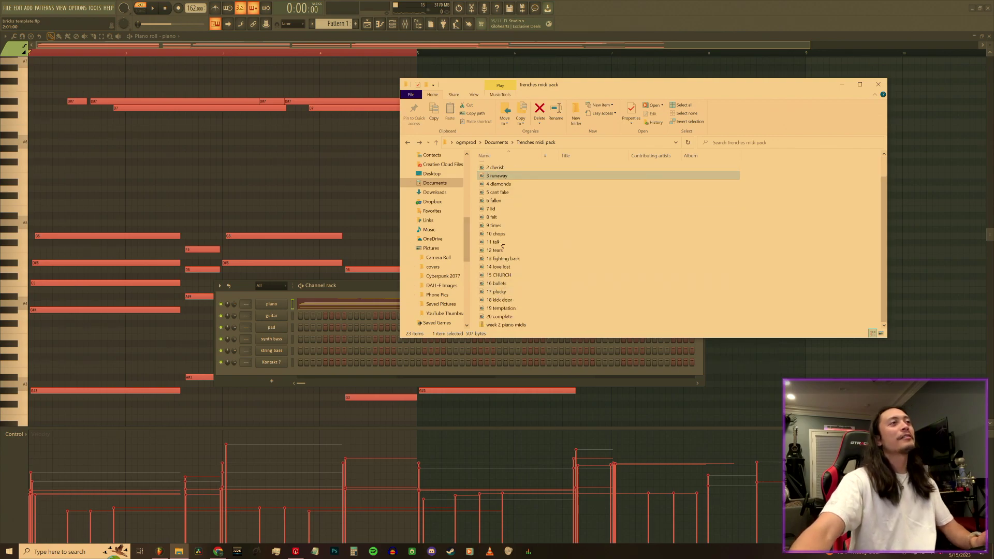
left_click(521, 319)
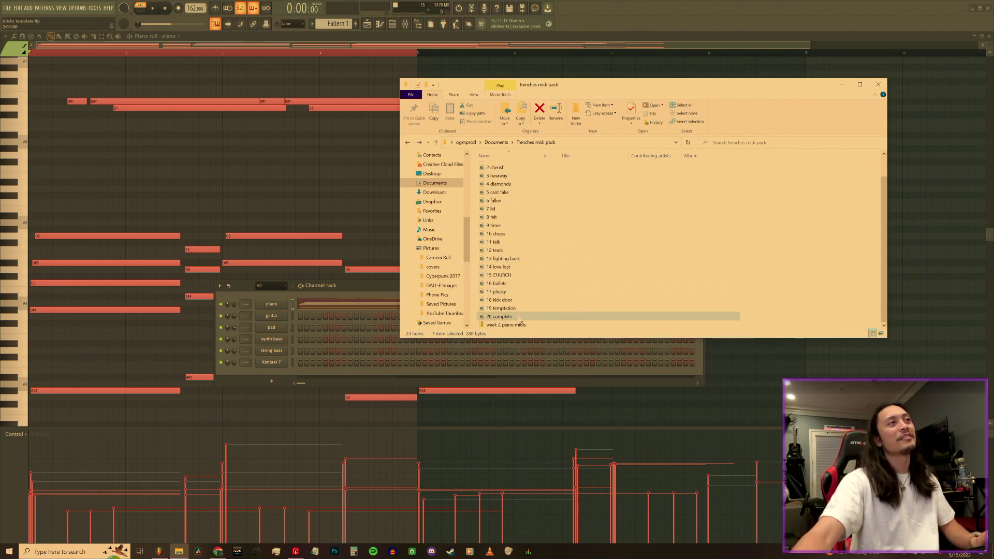
left_click_drag(269, 308, 271, 306)
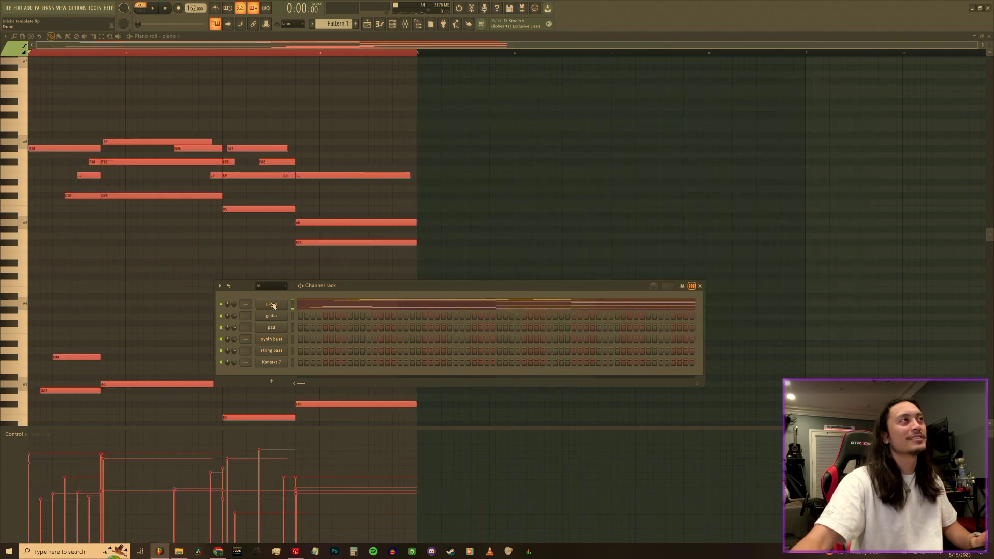
key("F6")
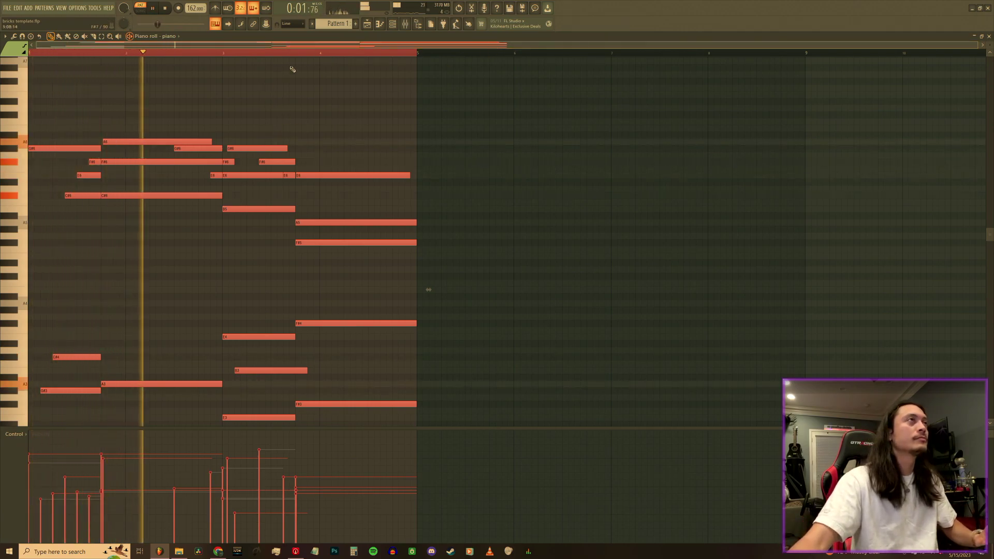
left_click(397, 27)
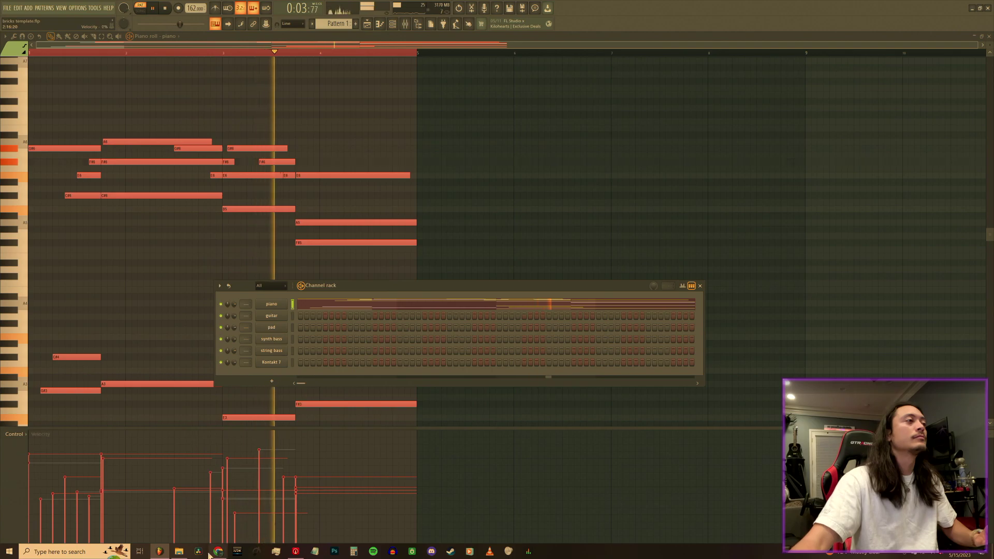
left_click(178, 551)
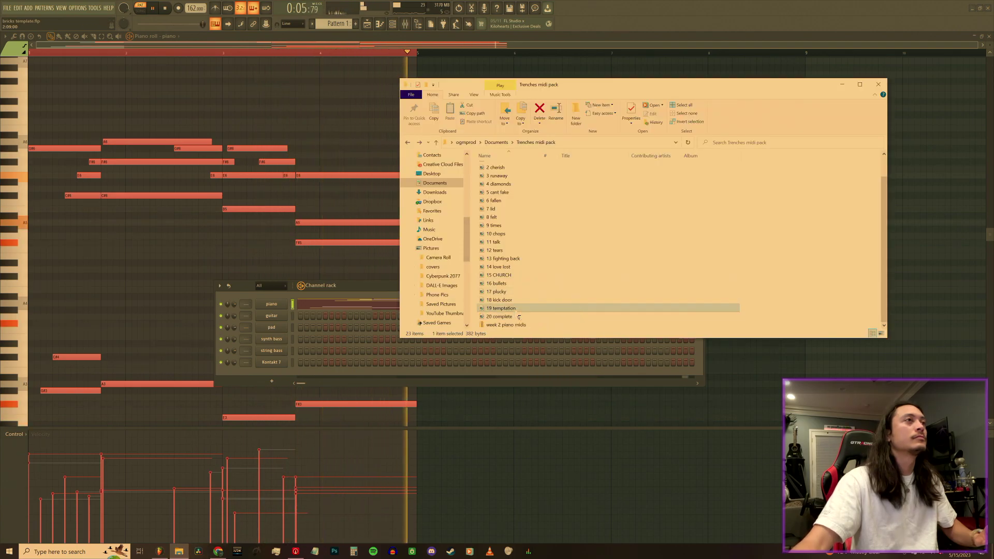
left_click_drag(528, 310, 281, 304)
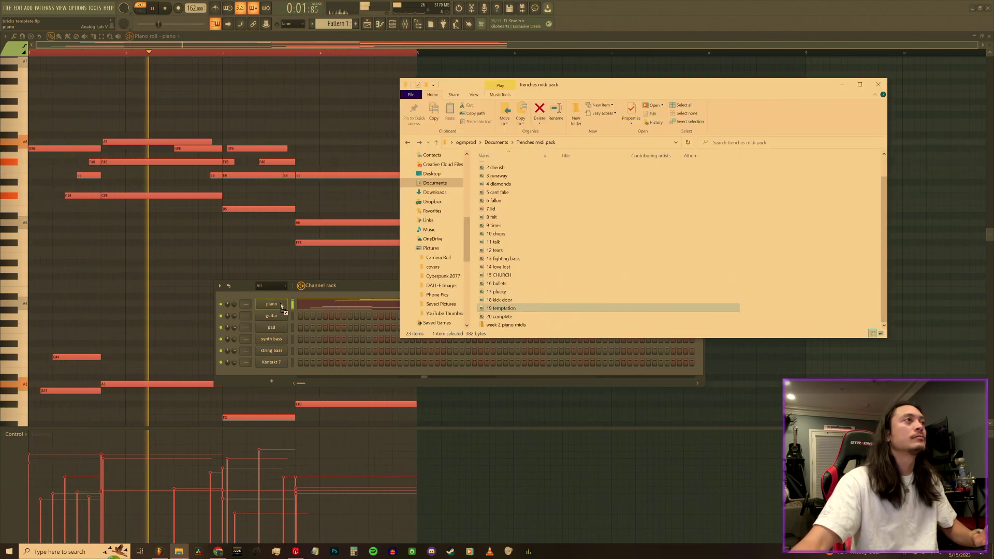
left_click_drag(280, 305, 502, 313)
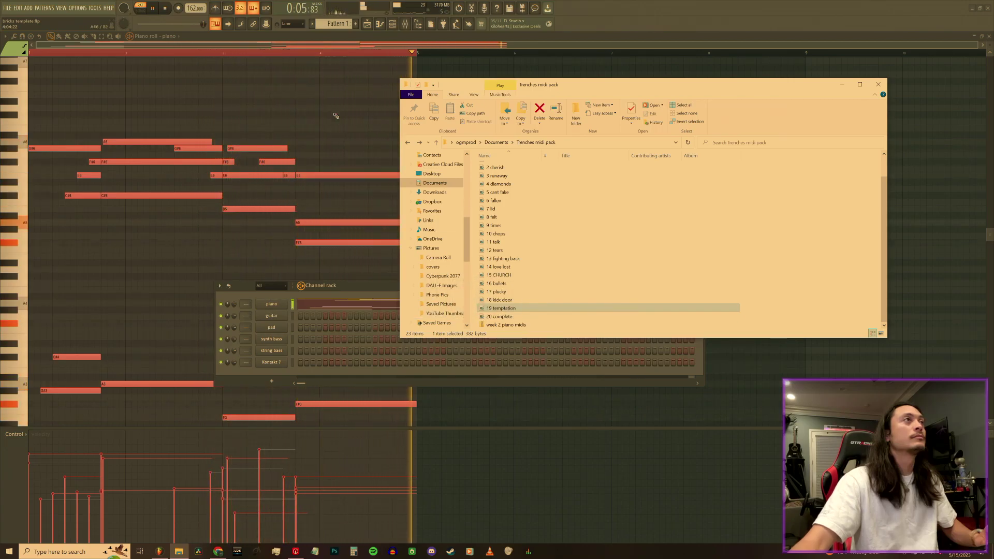
right_click(336, 116)
key("space")
- Transpose all notes up one octave so the opening bass note sits on C#4, checking with brief playback
scroll(145, 321, "down", 3)
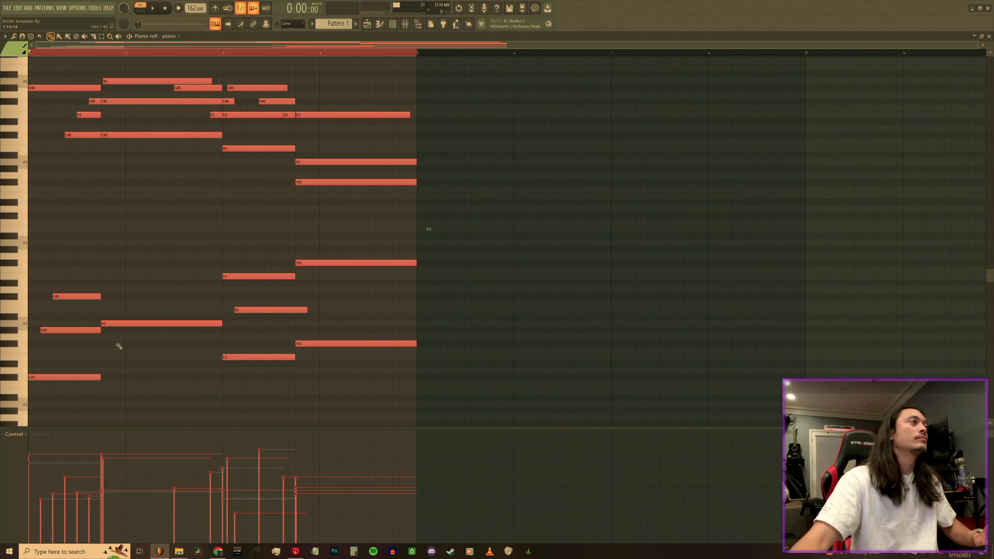
key("space")
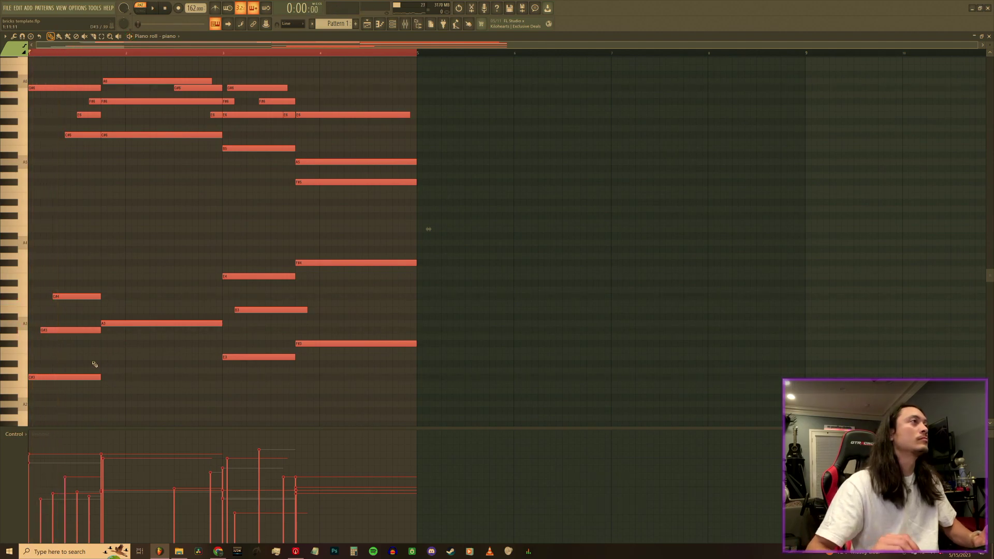
key("ctrl+Up")
key("space")
key("space")
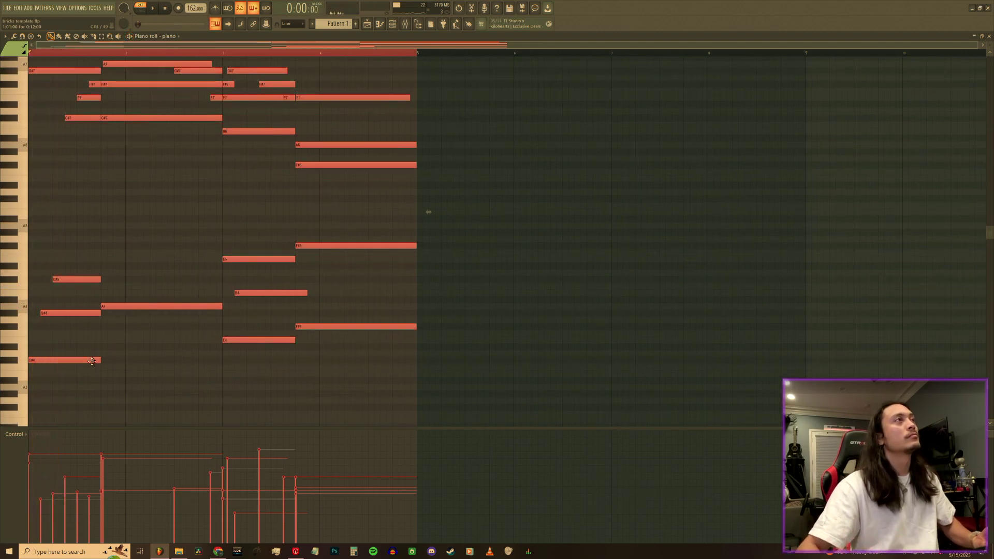
- Select only the upper-register notes, transpose them down one octave, and play the pattern
scroll(139, 220, "up", 4)
left_click_drag(430, 283, 10, 107)
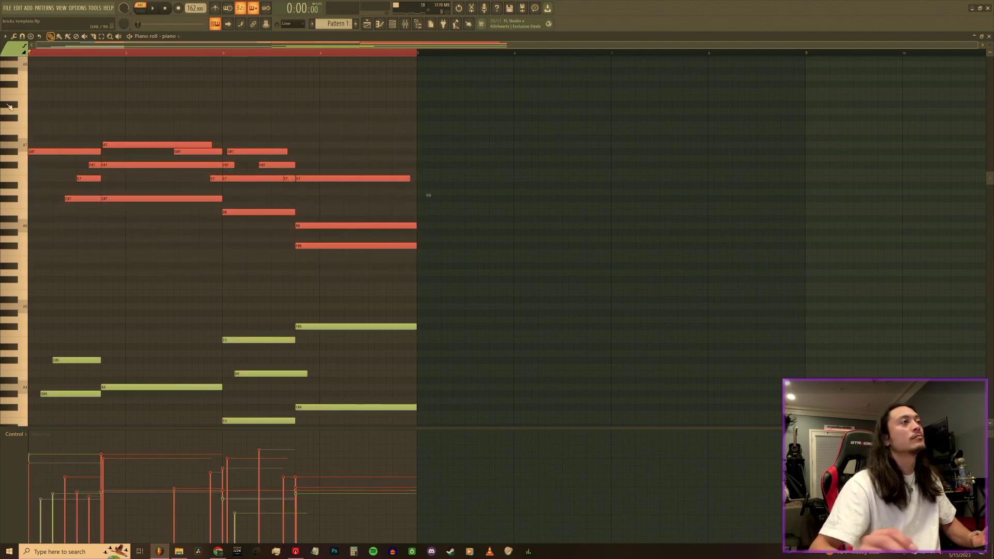
key("ctrl+Down")
key("space")
scroll(83, 202, "down", 4)
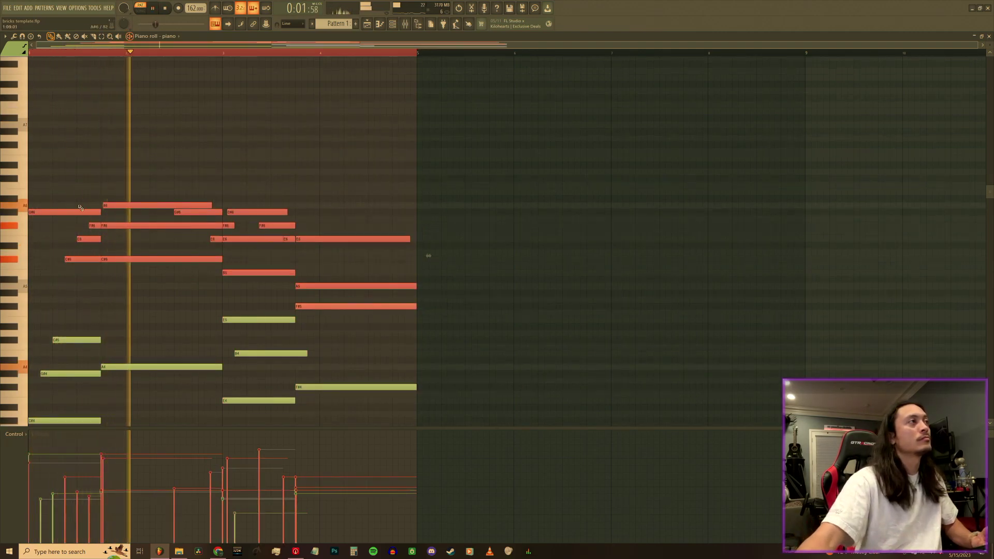
- Transpose all notes down one octave so the opening bass note sits on C#3, and clear the selection
key("ctrl+a")
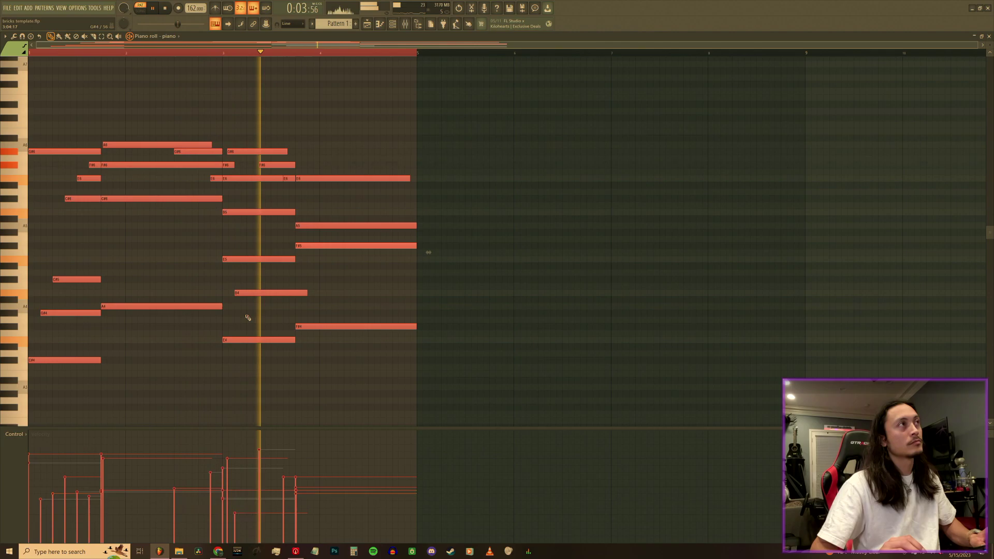
key("ctrl+Down")
scroll(247, 317, "down", 1)
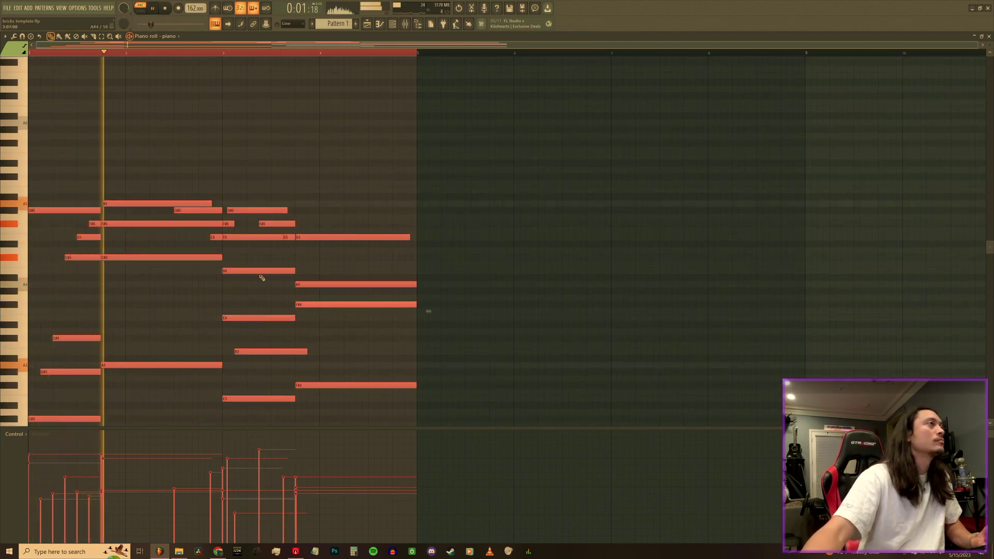
scroll(254, 306, "down", 3)
key("ctrl+d")
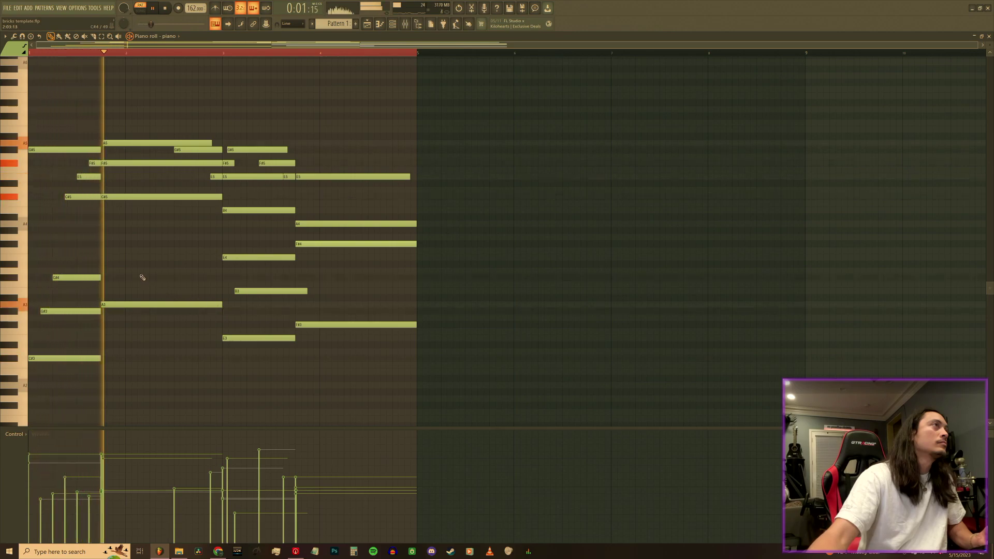
key("space")
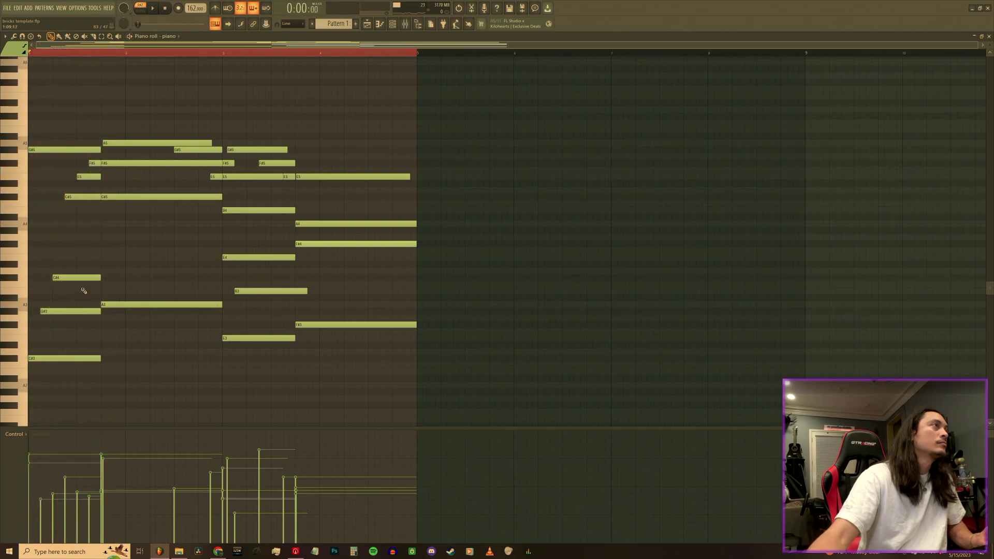
- Delete the C#4, C#5, E5 and F#5 notes in bar 1 and move the G#3 note to the start of the bar
right_click(98, 197)
right_click(98, 176)
right_click(97, 164)
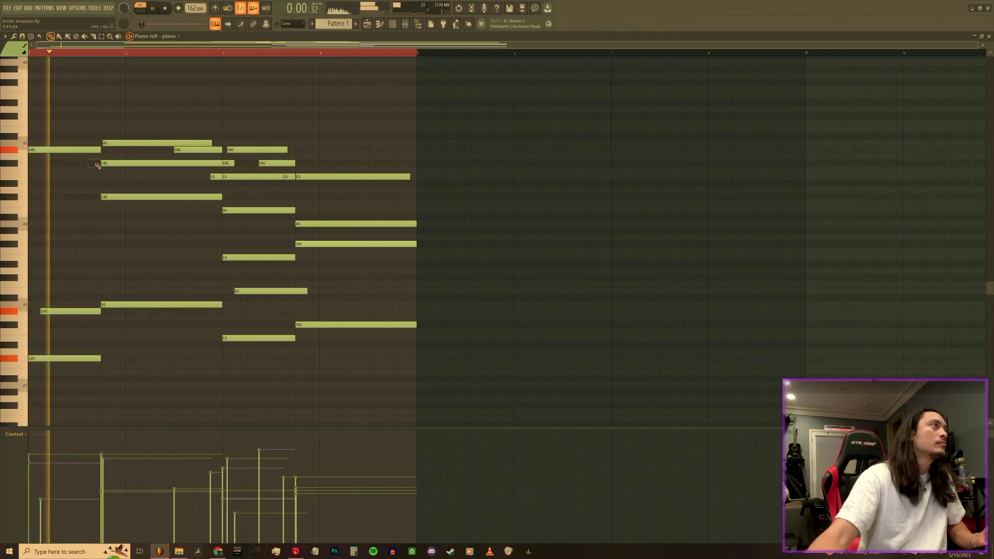
left_click_drag(51, 311, 39, 311)
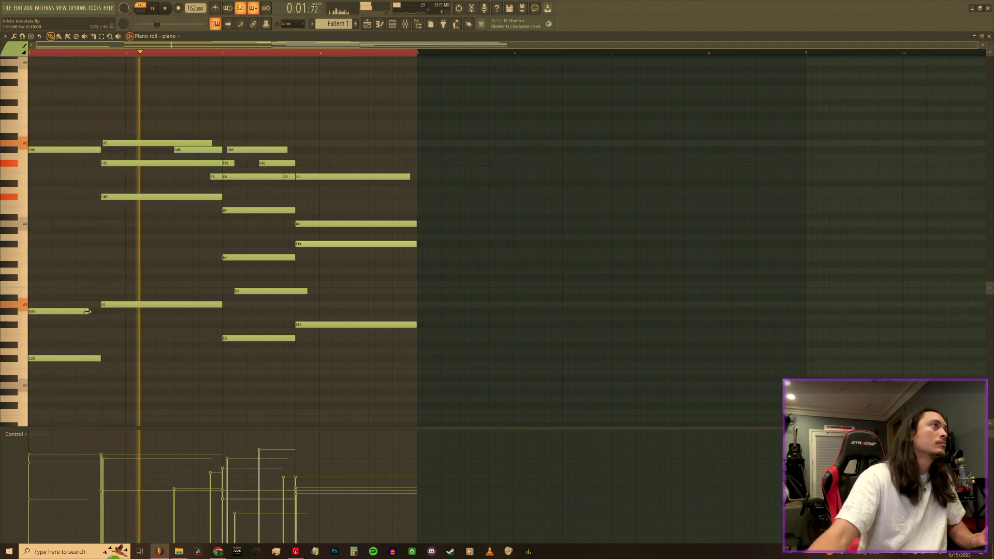
- Delete the short G#5 note before bar 3 and the short F#5 note late in bar 3, checking with playback
right_click(207, 150)
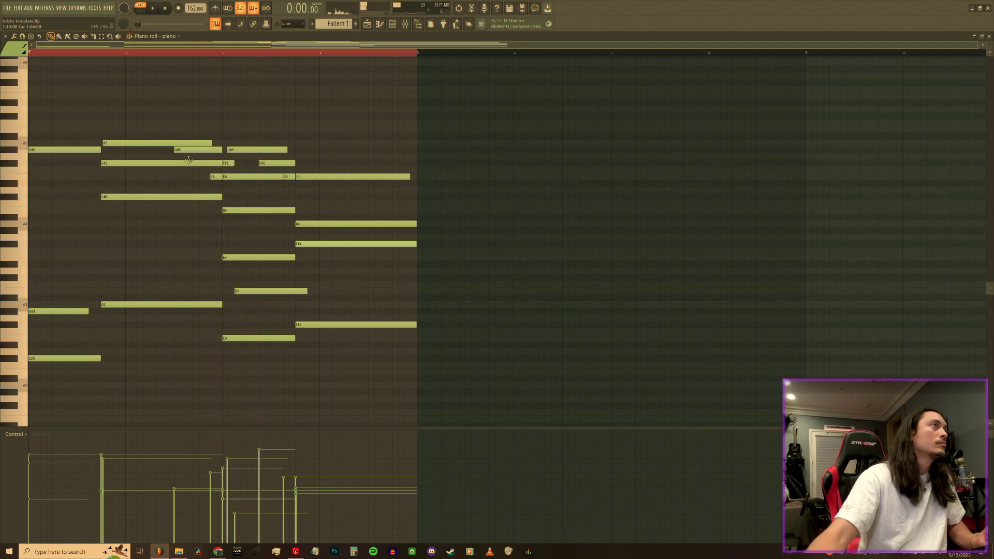
right_click(267, 164)
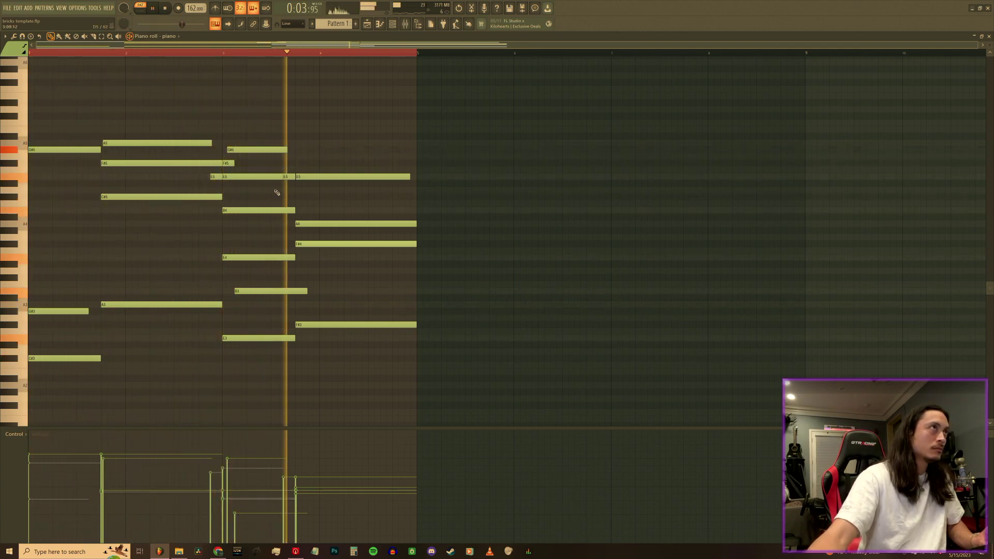
key("space")
key("space")
- Align the B3 and G#5 notes to the start of bar 3 and delete the short E5 and F#5 notes around it
left_click_drag(306, 291, 227, 291)
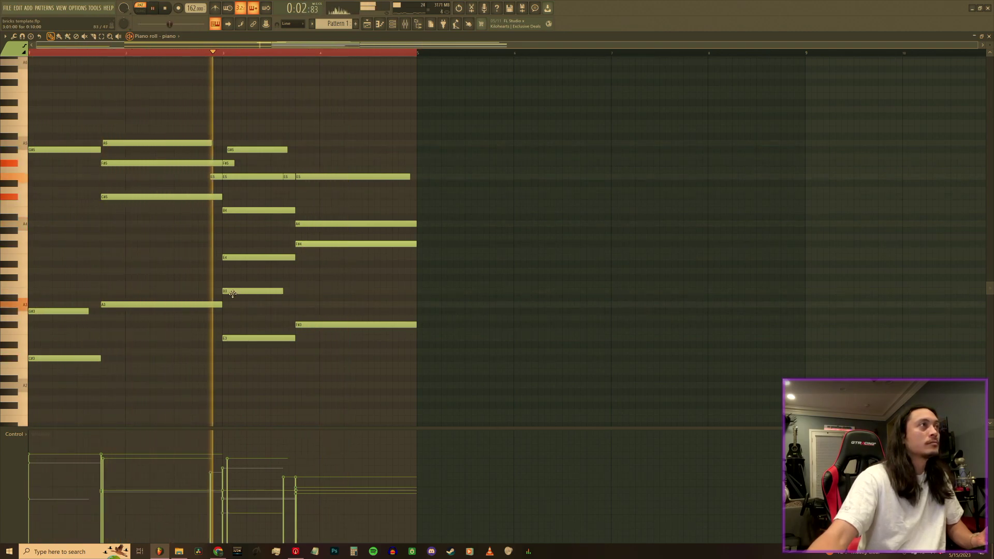
right_click(217, 176)
right_click(230, 163)
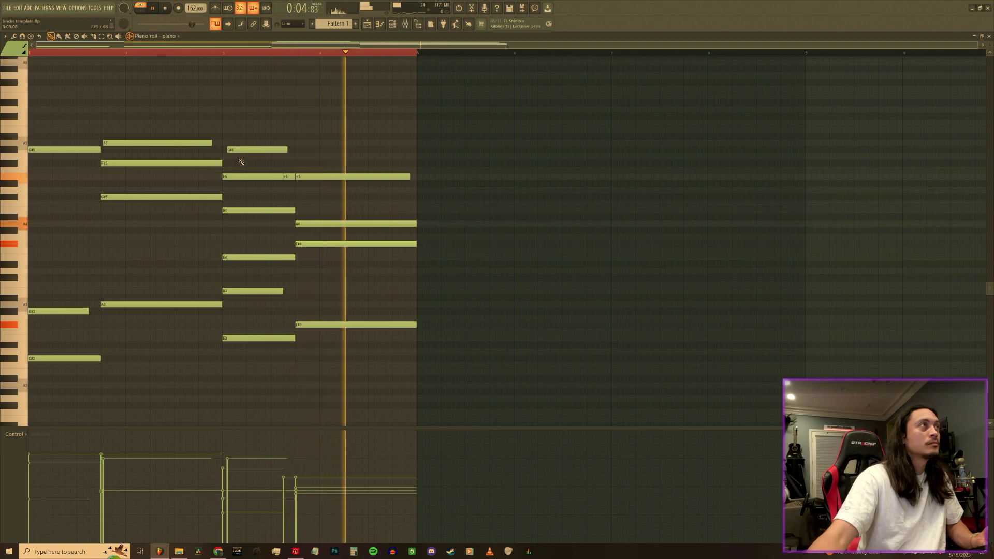
left_click_drag(242, 150, 227, 150)
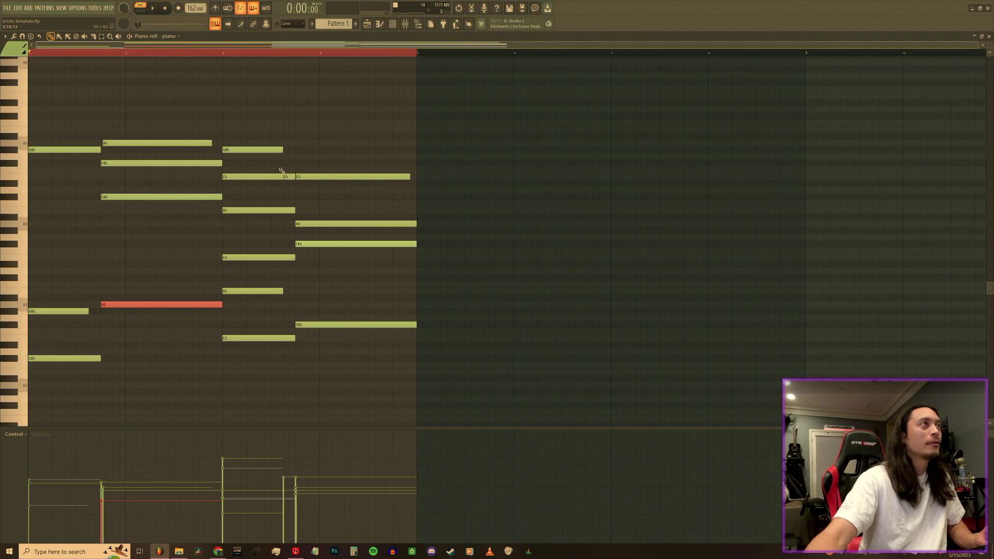
key("space")
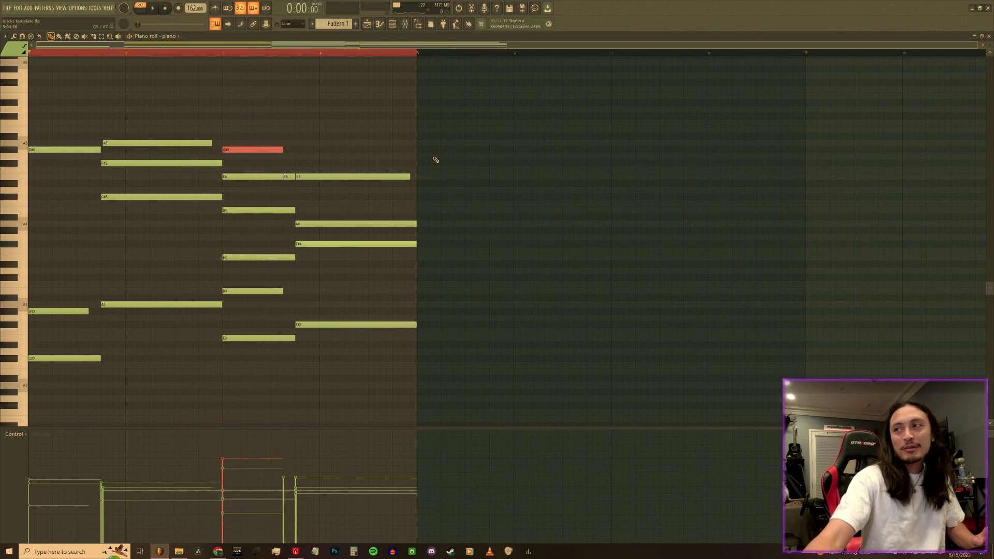
- Transpose all notes up eight semitones so the opening bass note sits on A3, checking the pitch with playback
left_click_drag(331, 313, 9, 104)
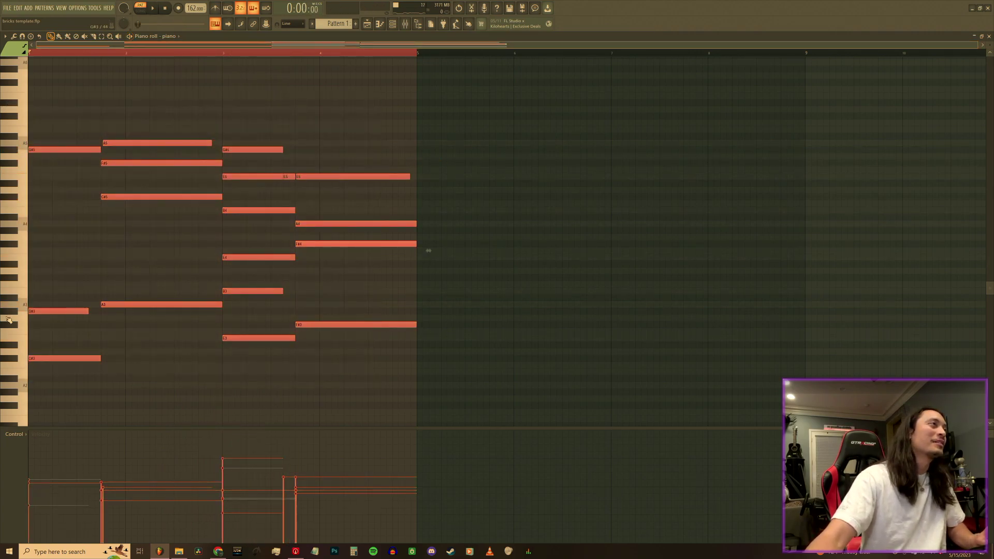
left_click_drag(43, 357, 38, 311)
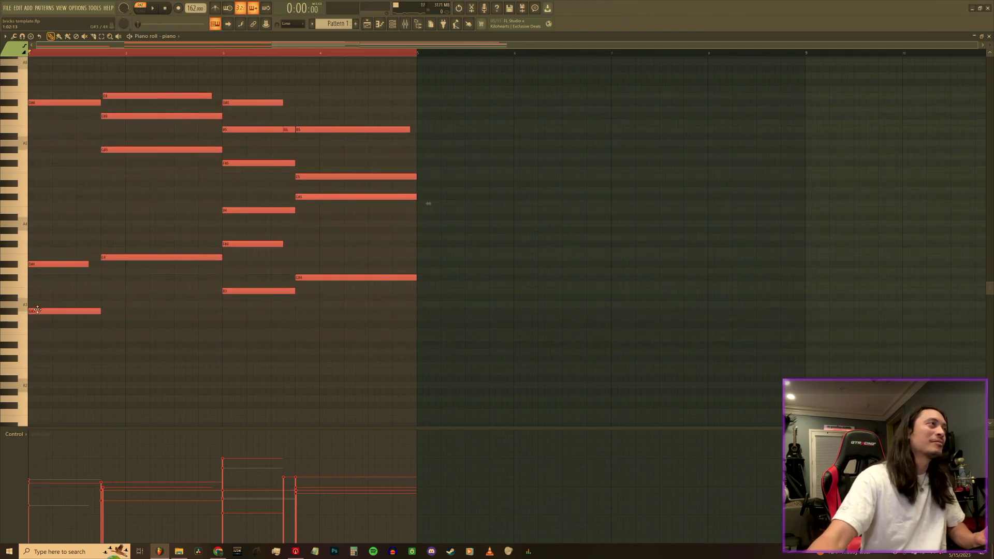
key("space")
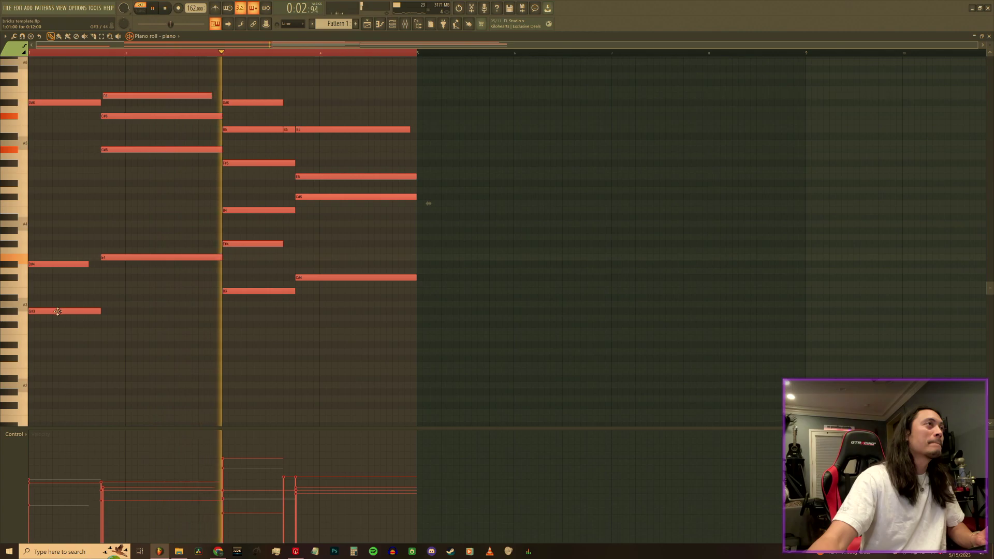
key("space")
left_click_drag(55, 312, 47, 303)
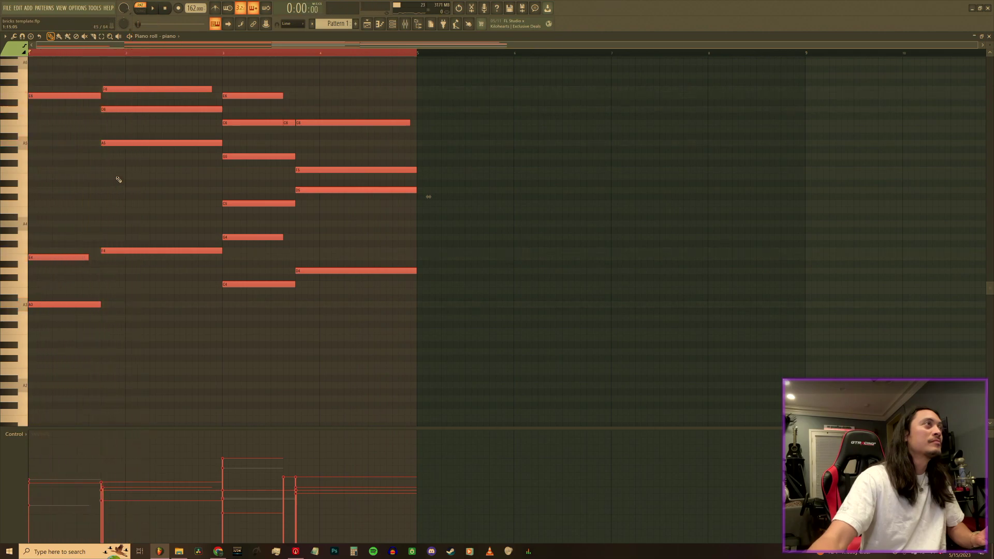
- Lower the D6 note of the second chord to C6, clear the chord selection and play the pattern
left_click_drag(133, 268, 133, 85)
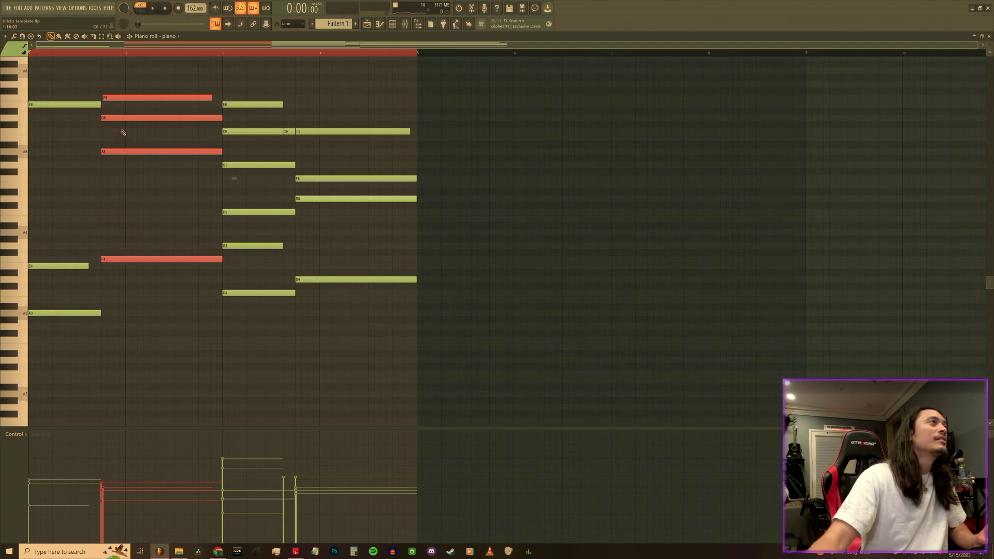
left_click(127, 174)
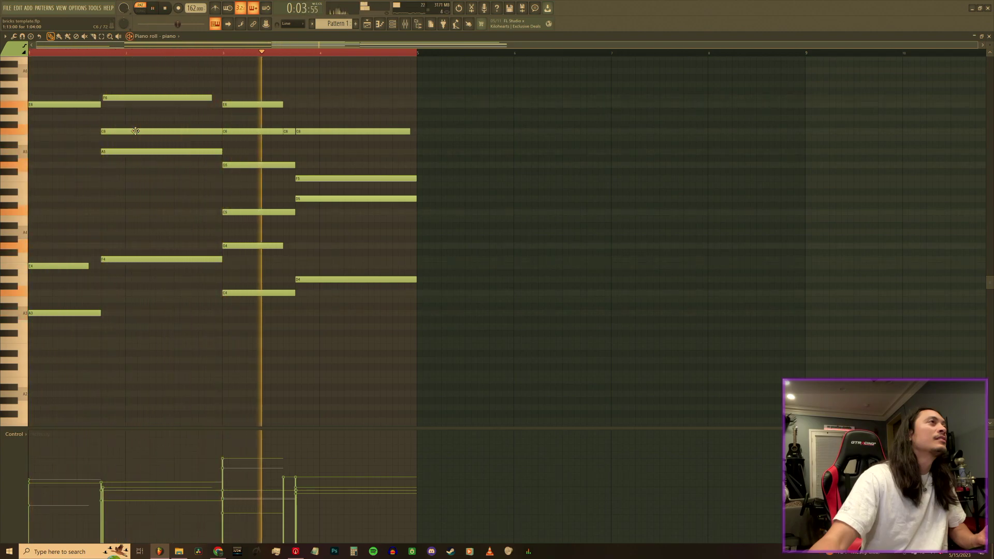
key("space")
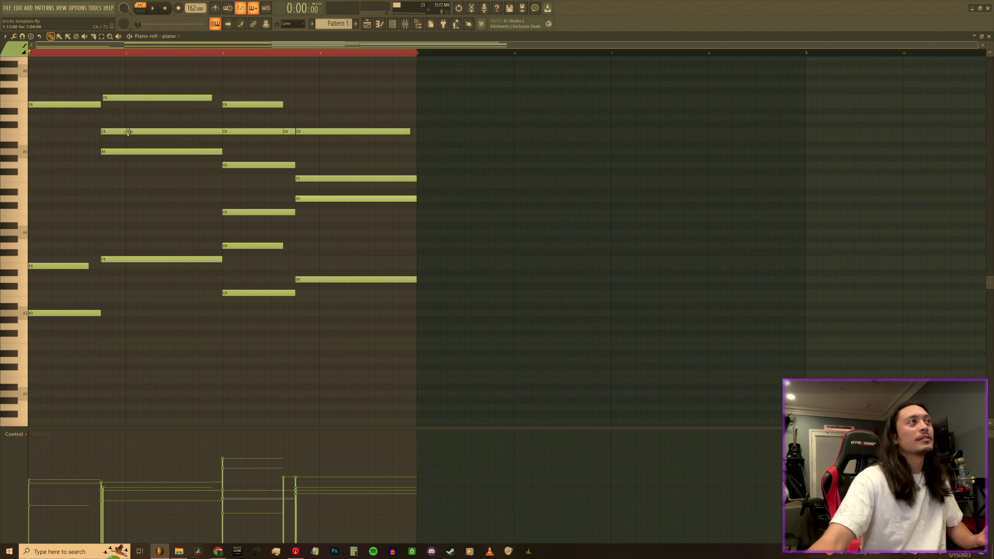
- Lower the top E6 and F6 notes of the first three chords by one octave and play the pattern
key("space")
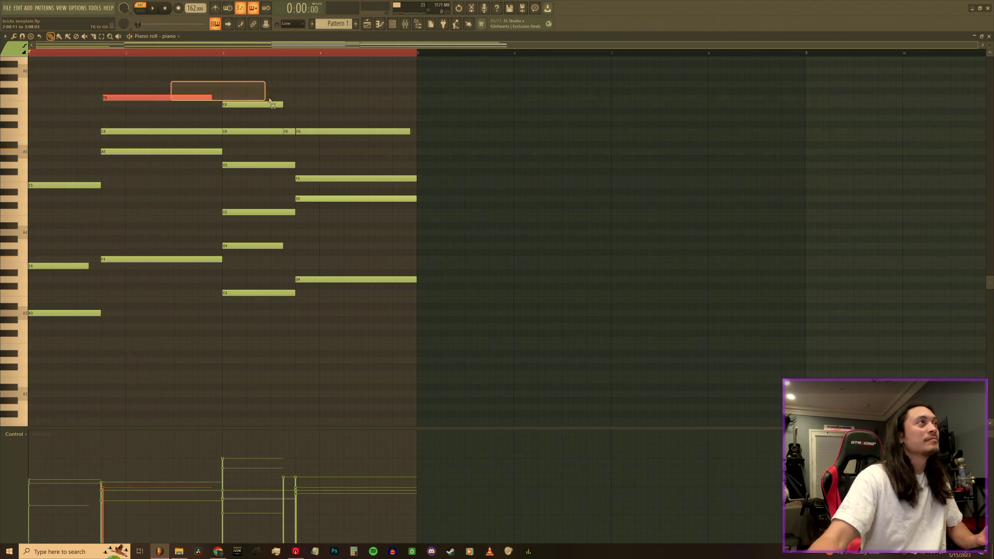
key("ctrl+Down")
key("space")
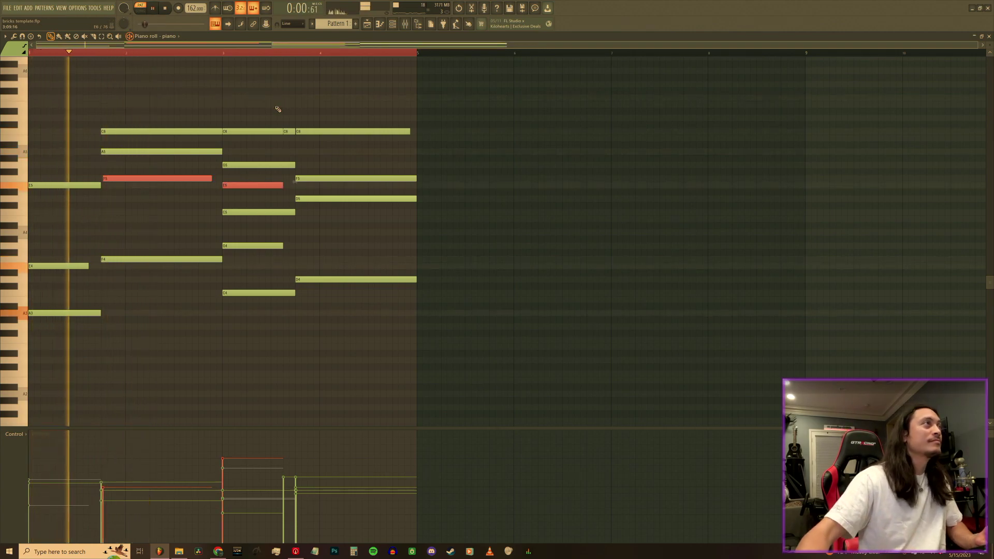
- Lower only the second chord's C6 note one octave to C5, checking the progression with playback
left_click(368, 140)
left_click_drag(367, 140, 172, 104)
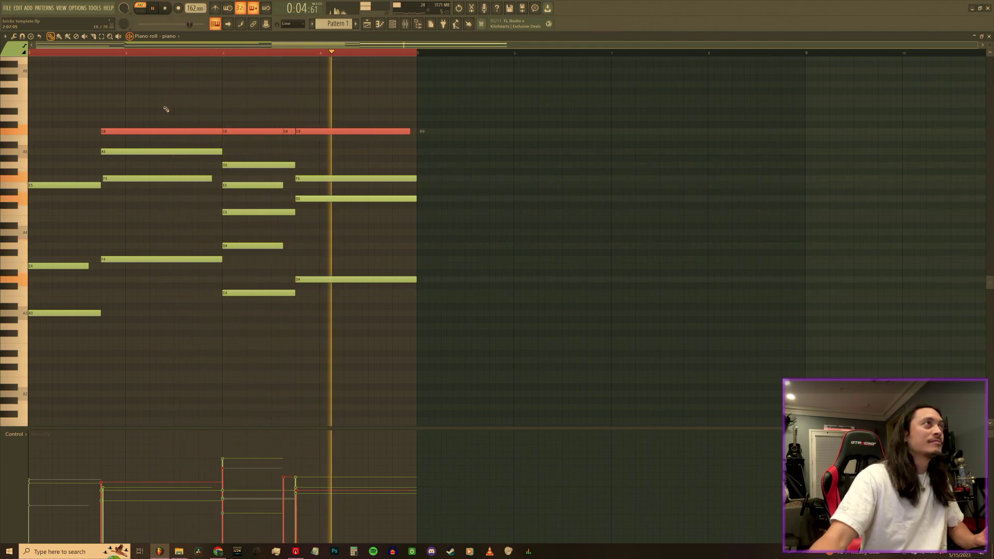
left_click(166, 109)
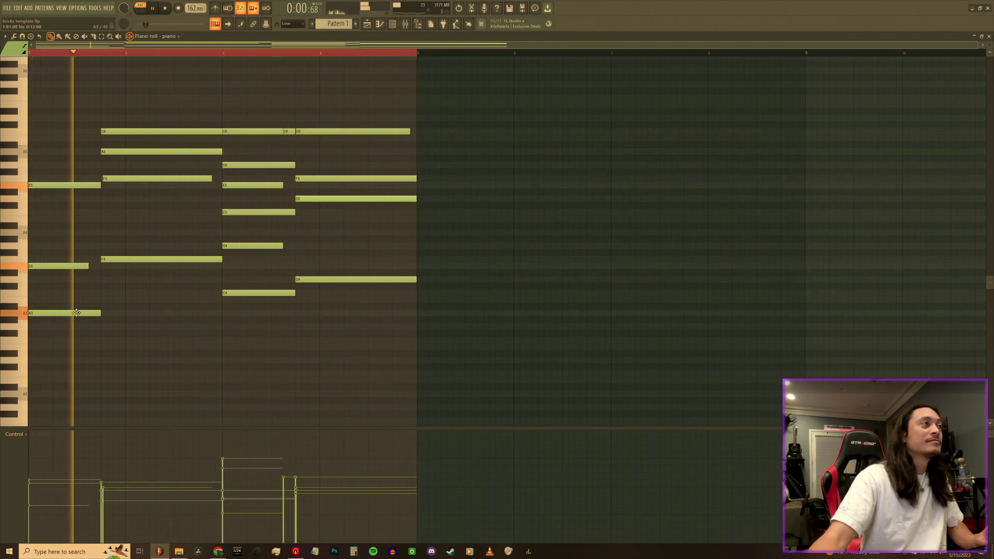
key("space")
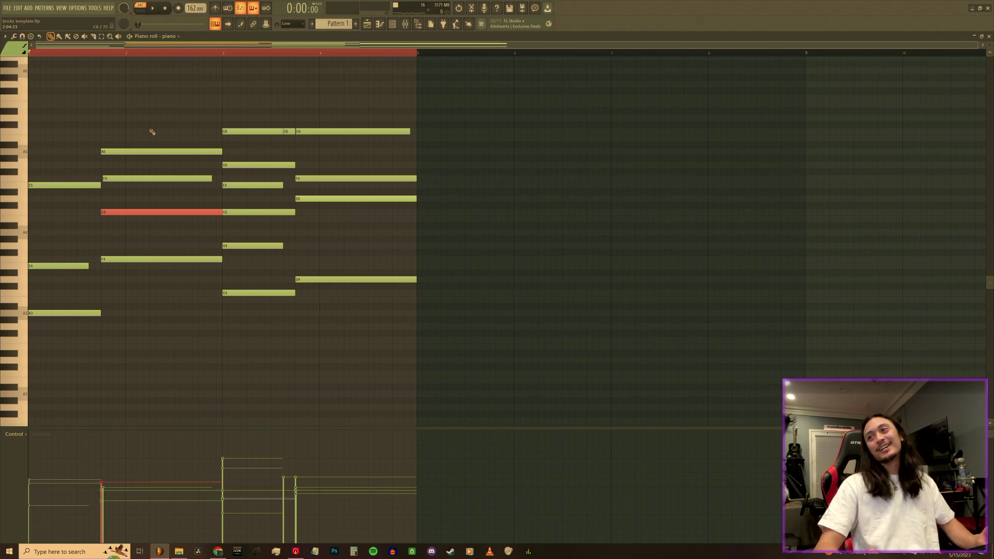
- Copy the third and fourth chords so they follow one another from bar 5, and clear the time selection
left_click_drag(256, 315, 296, 81)
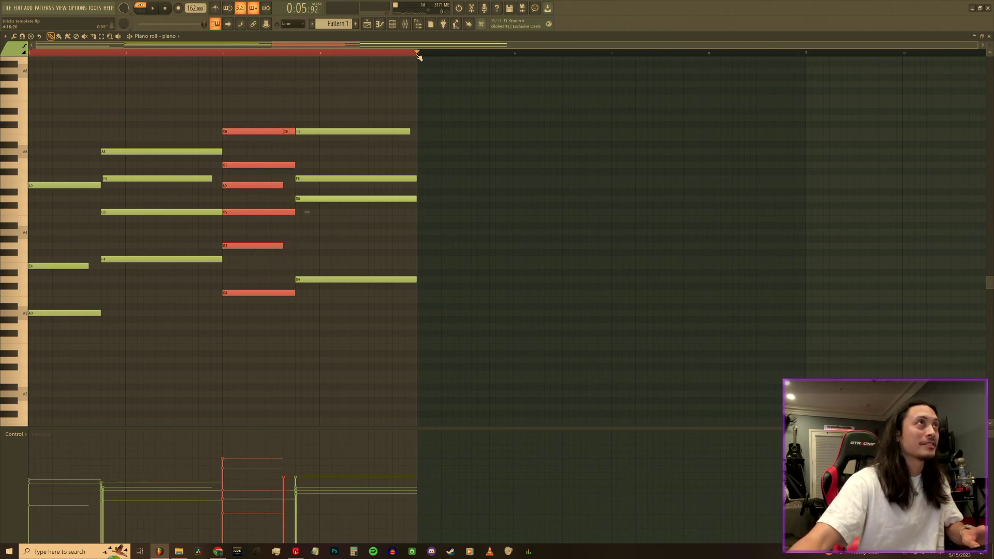
key("ctrl+v")
left_click_drag(352, 301, 393, 170)
key("ctrl+z")
left_click_drag(361, 288, 372, 76)
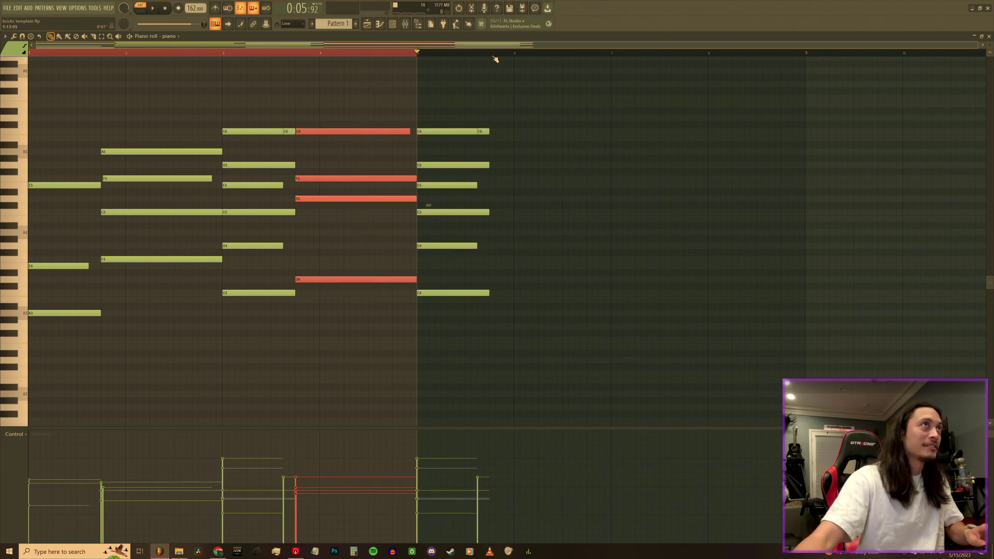
key("ctrl+v")
key("space")
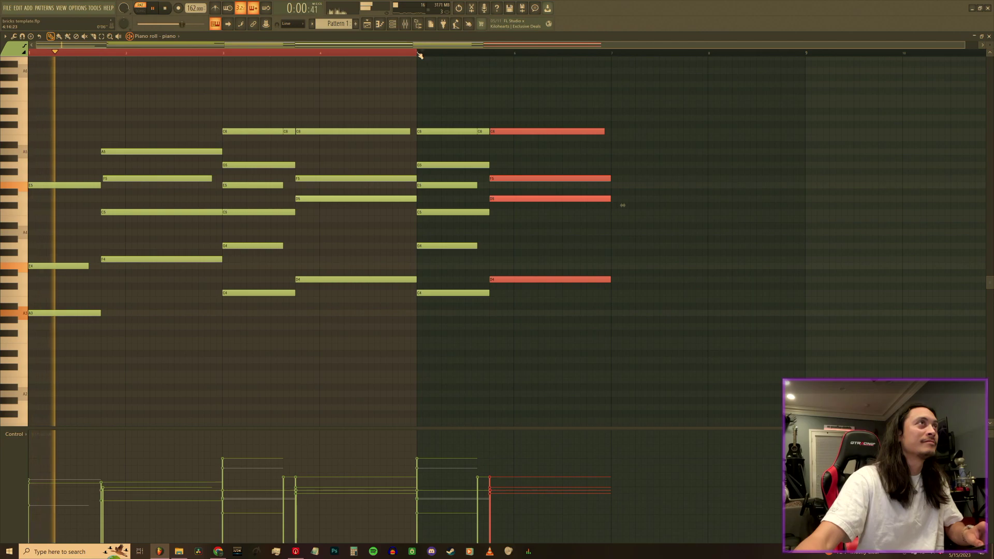
left_click(418, 54)
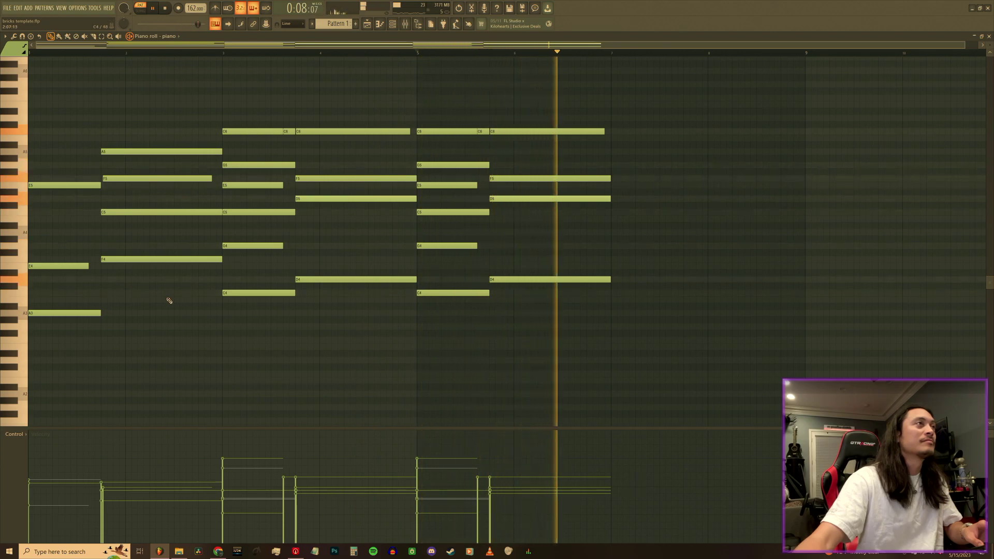
- Copy the first two chords to bar 7 and delete all the original notes in bars 1 to 4
left_click_drag(73, 323, 189, 105)
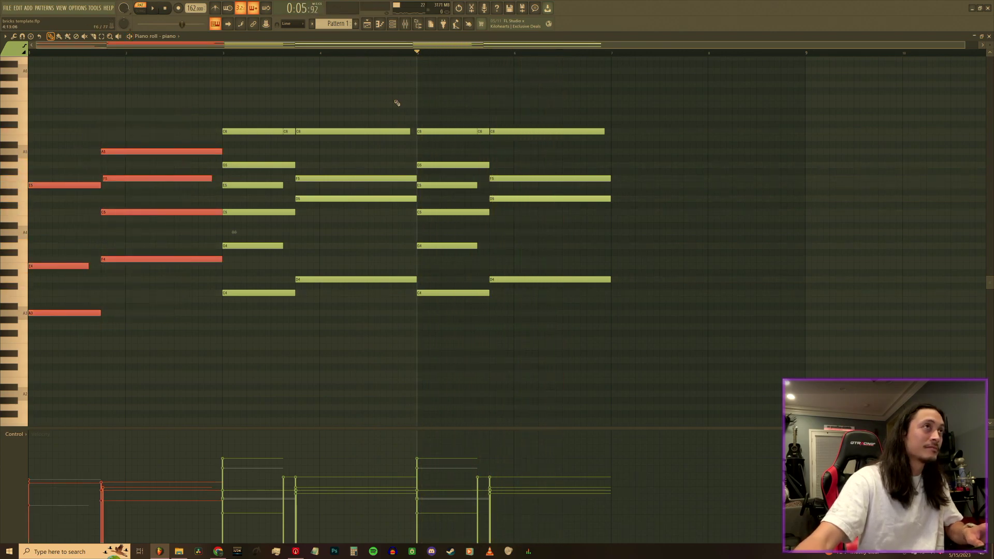
left_click(614, 56)
key("ctrl+v")
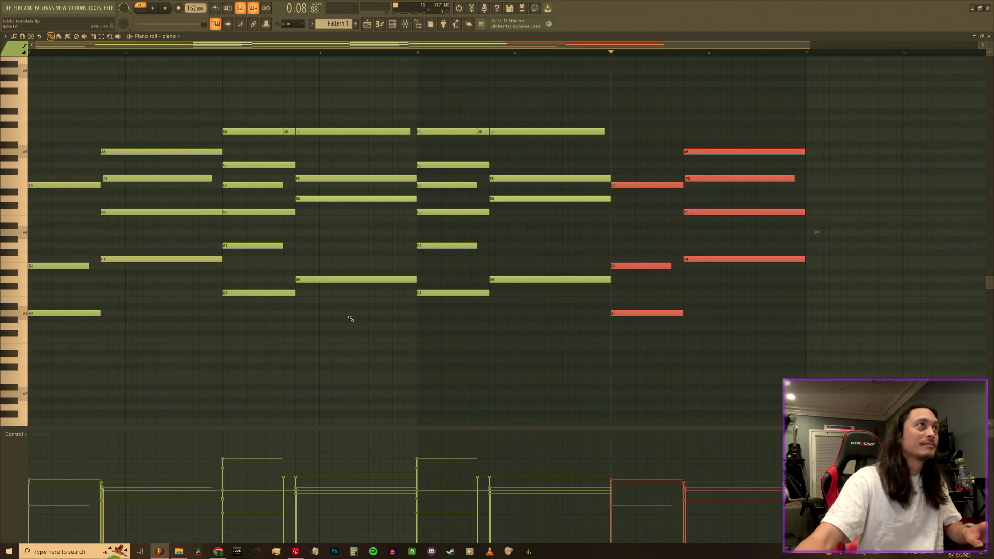
left_click_drag(345, 311, 1, 88)
key("Delete")
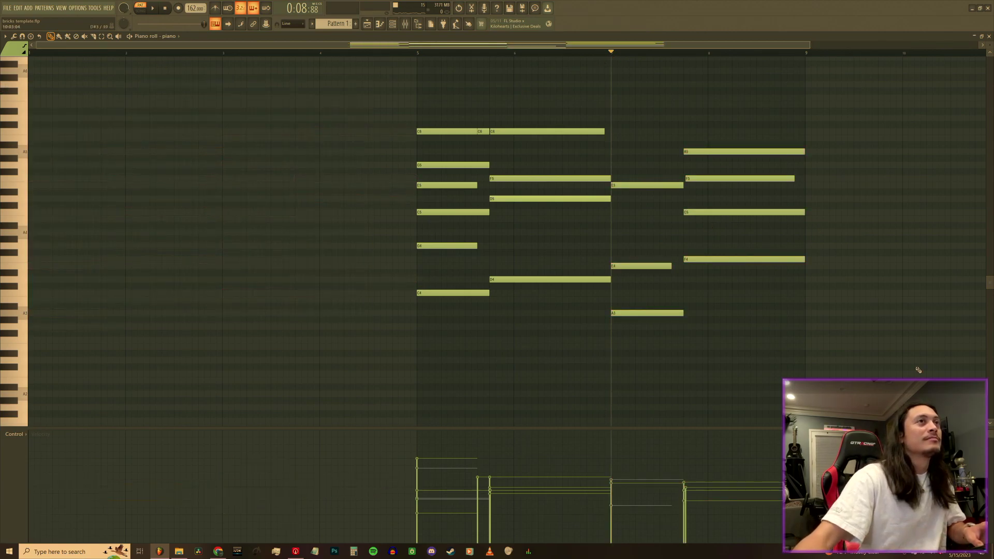
- Move the reordered progression back to start at bar 1 and duplicate it into bars 5 to 8
key("ctrl+a")
scroll(599, 207, "up", 2)
left_click_drag(430, 164, 25, 159)
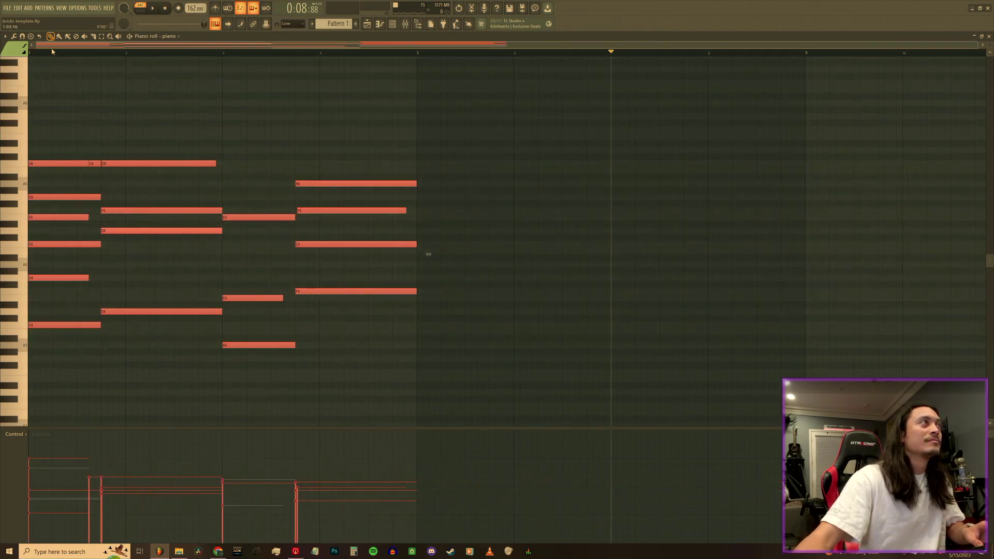
left_click_drag(470, 301, 26, 106)
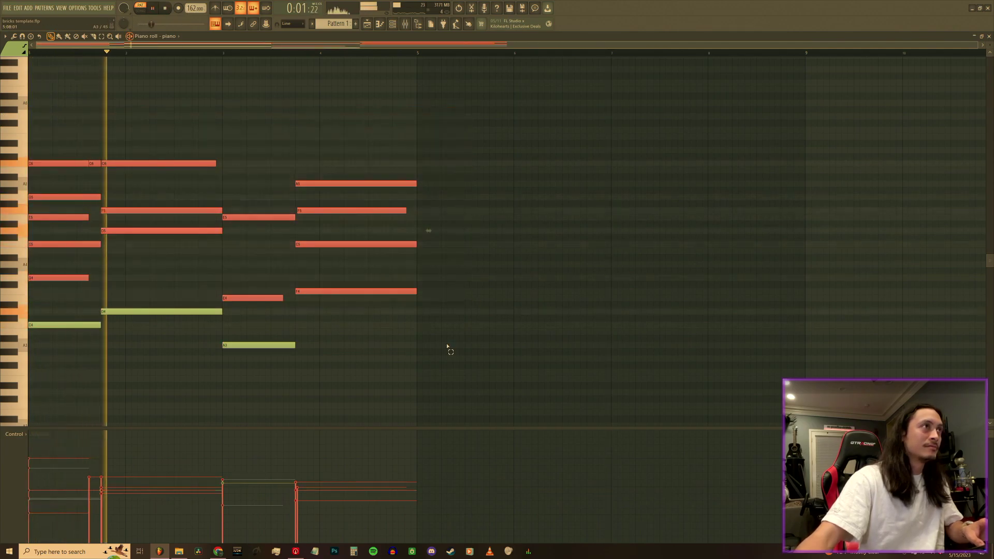
left_click_drag(455, 357, 26, 53)
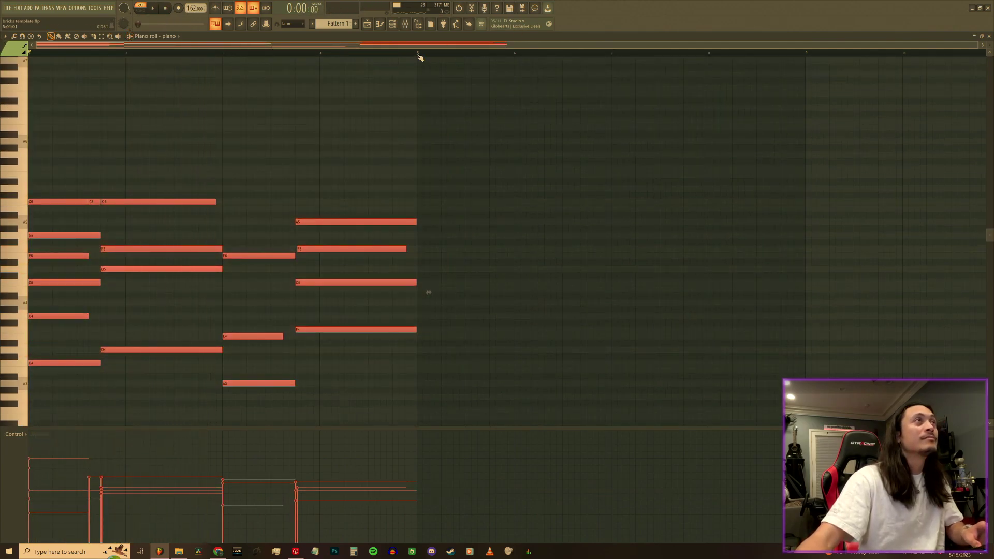
key("ctrl+b")
key("space")
- Place Pattern 1 at the start of Track 1 in the playlist, reopen its piano notes and play it in song mode
left_click_drag(136, 201, 136, 202)
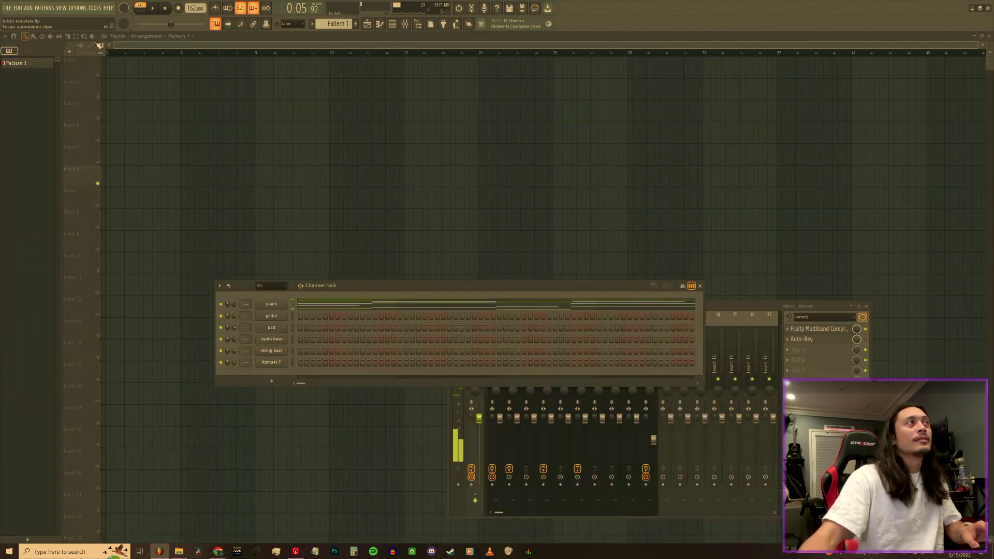
left_click(209, 72)
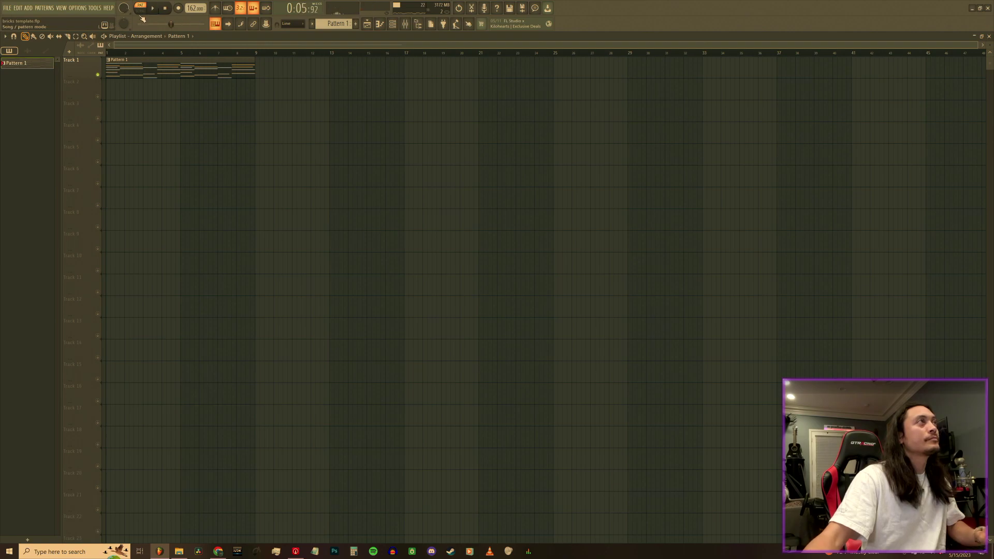
double_click(160, 70)
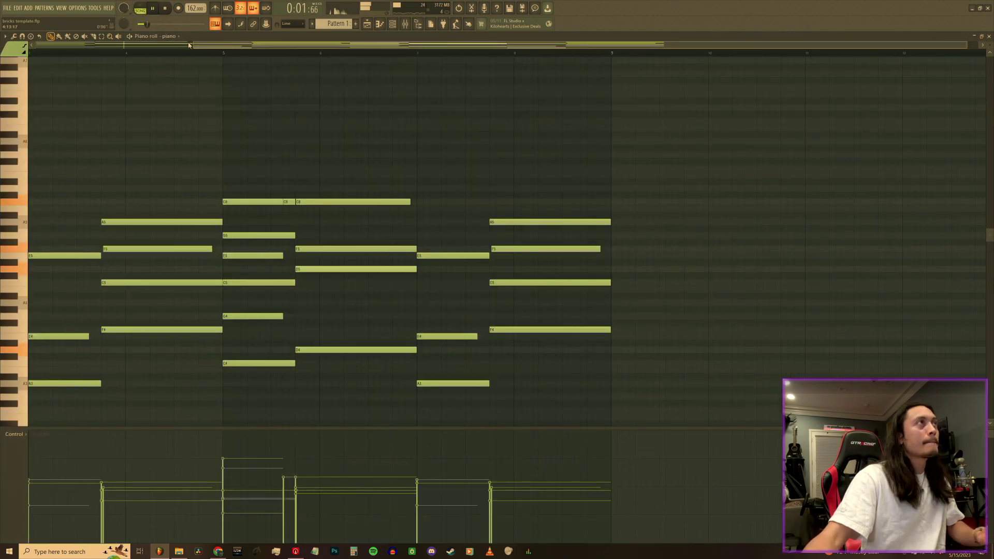
left_click_drag(193, 43, 3, 49)
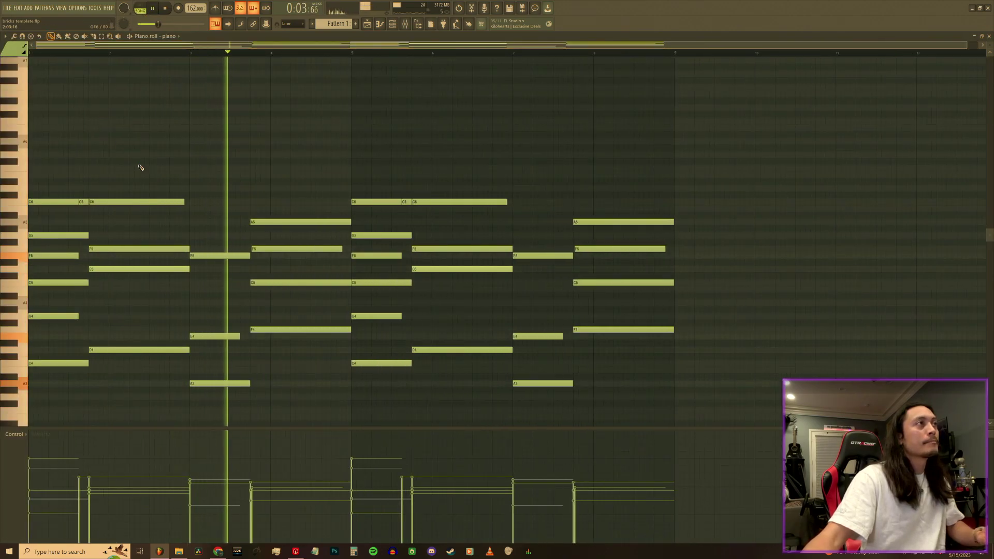
key("space")
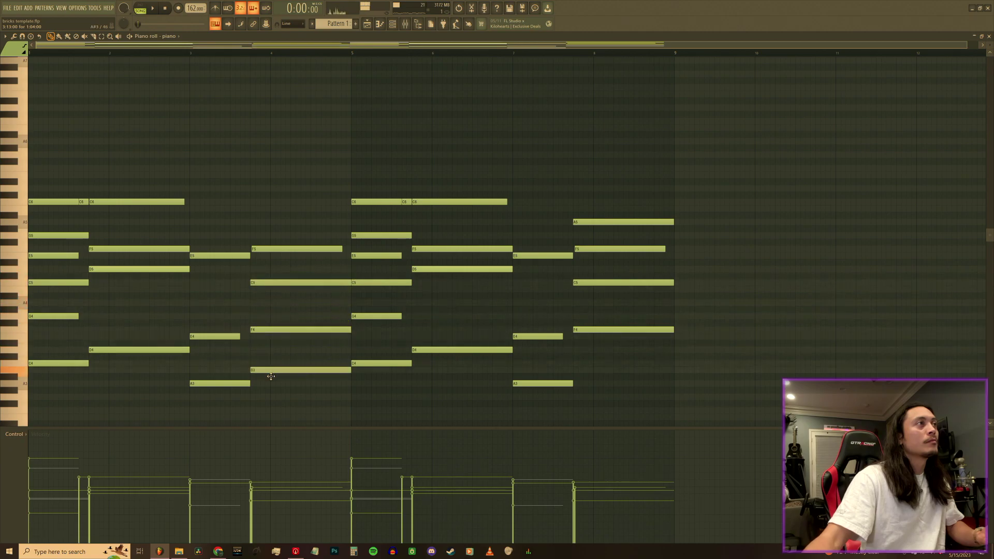
- Undo the last note move and lower the fourth chord's A5 note one octave to A4
key("ctrl+z")
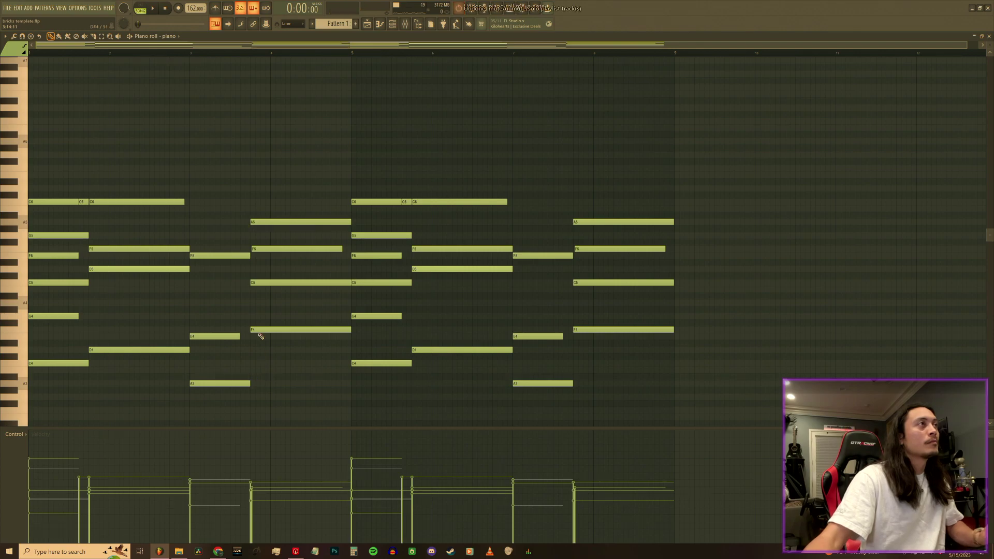
key("ctrl+Down")
key("ctrl+Down")
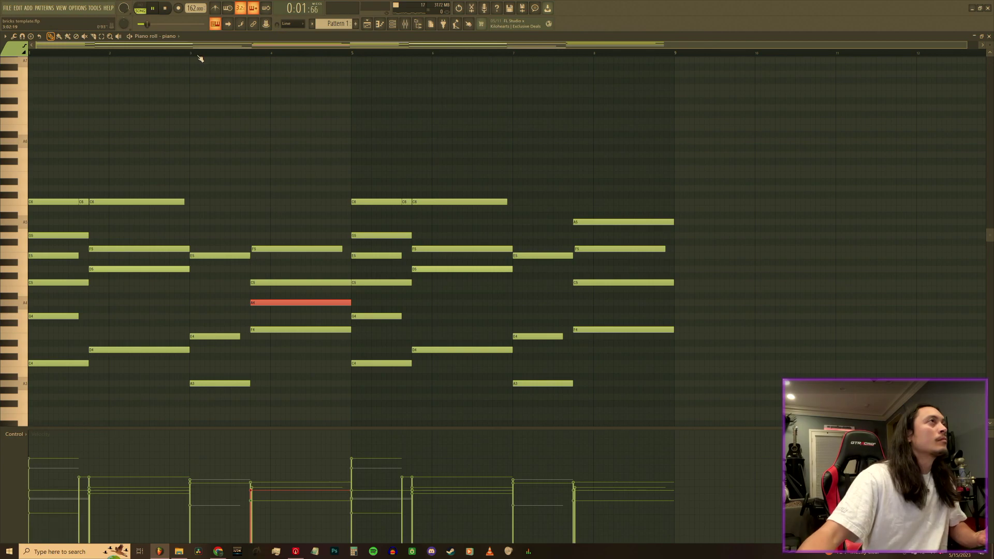
- Switch playback to pattern mode and play the pattern from bar 3 to hear the fourth chord
left_click(146, 10)
key("space")
left_click(190, 52)
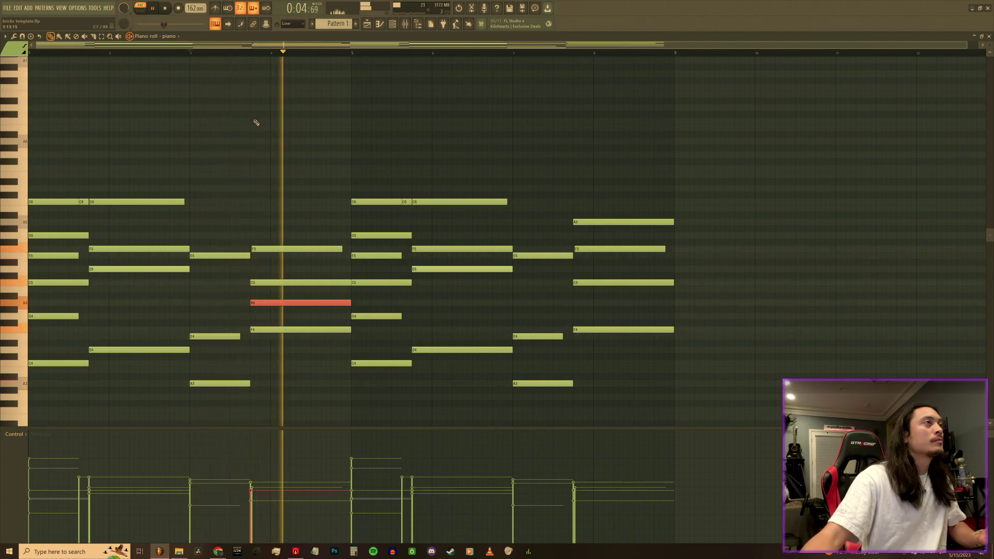
- Lower the last chord's A5 note one octave to A4 and delete the long C6 note in bars 5 to 6
left_click(580, 222)
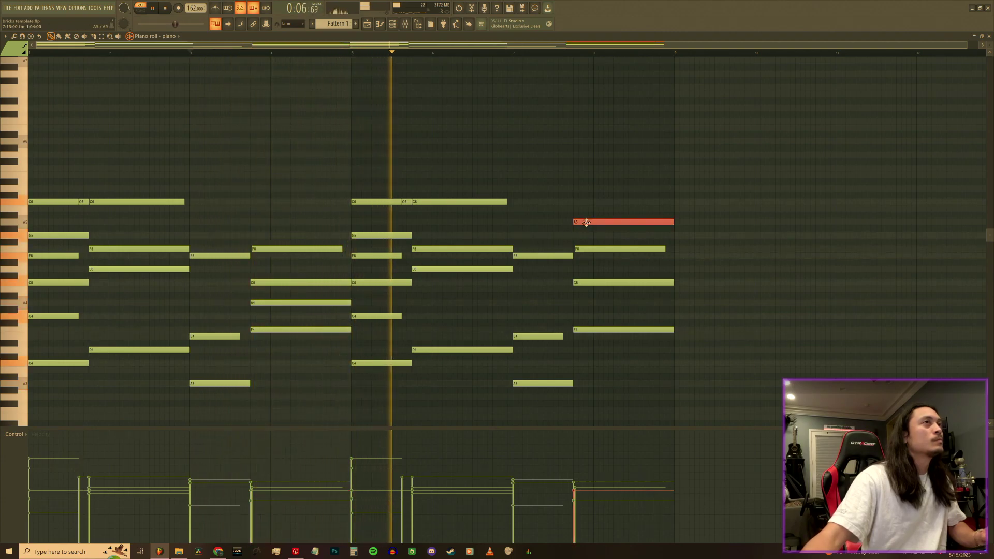
key("ctrl+Down")
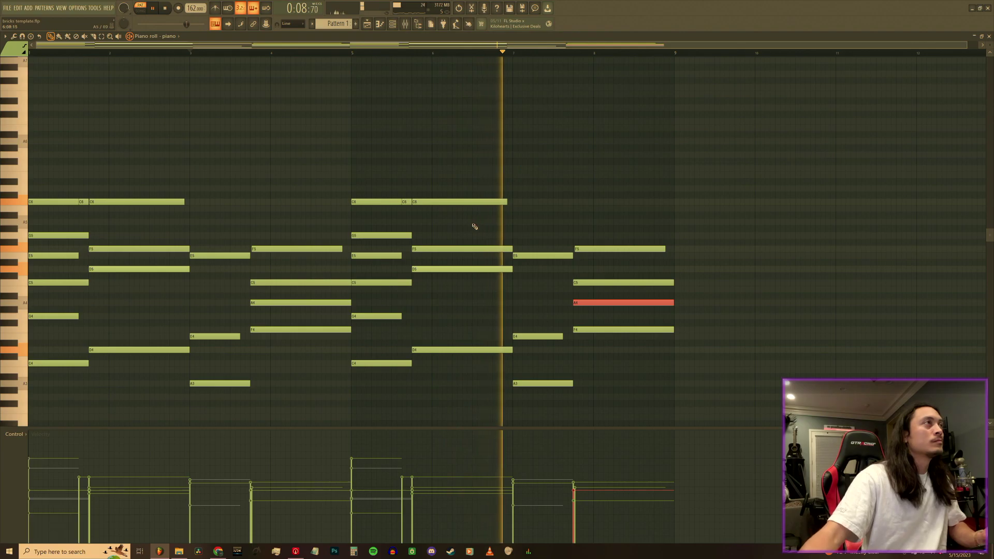
right_click(446, 201)
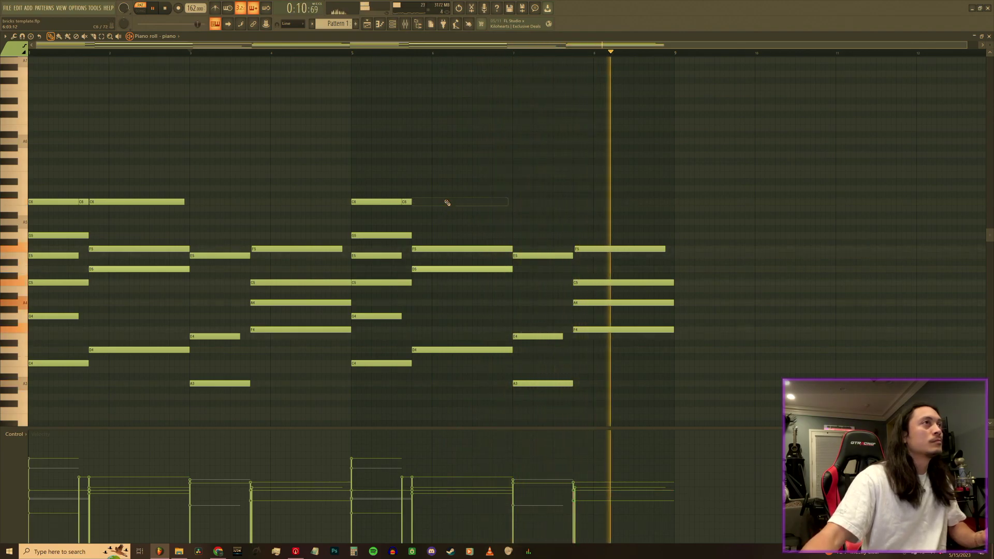
key("space")
key("space")
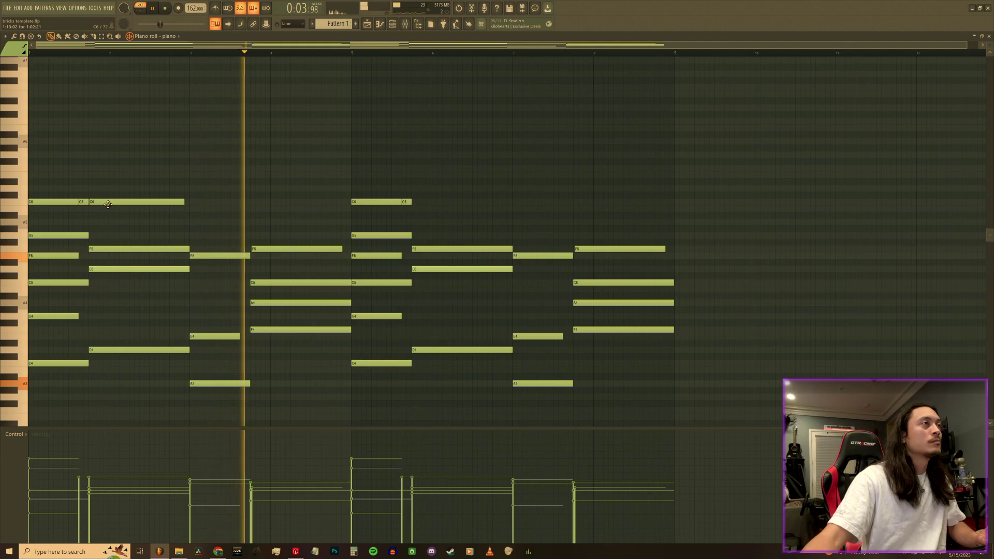
- Lower the fourth chord's top F5 note to E5 and play the pattern to check it
key("space")
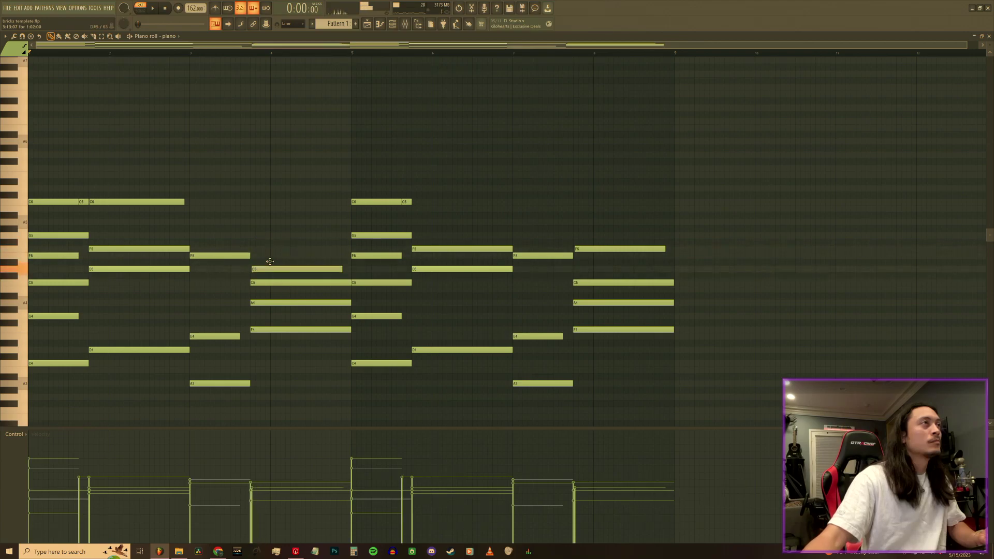
key("space")
key("space")
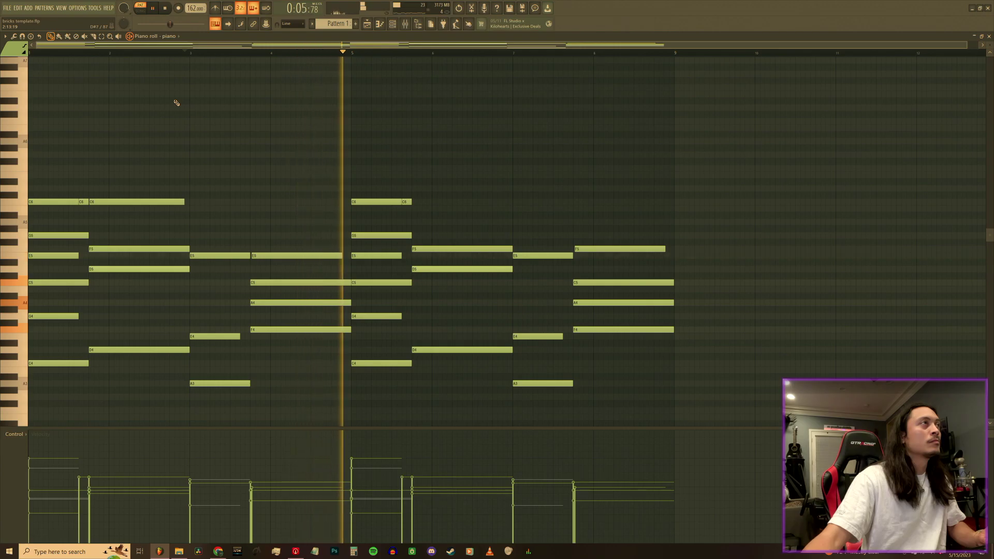
key("space")
key("space")
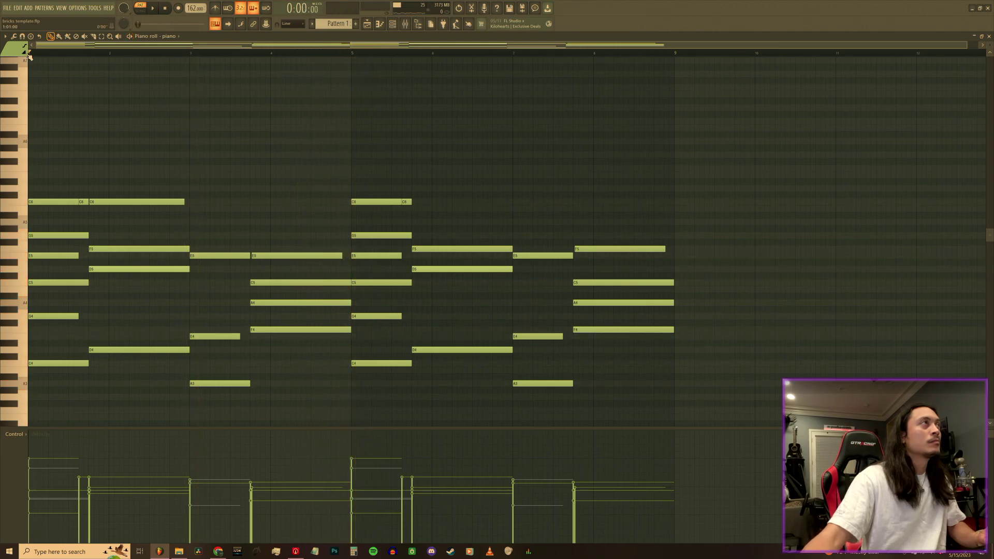
- Move the first chord's top C6 note down to E4, playing the pattern between moves
key("space")
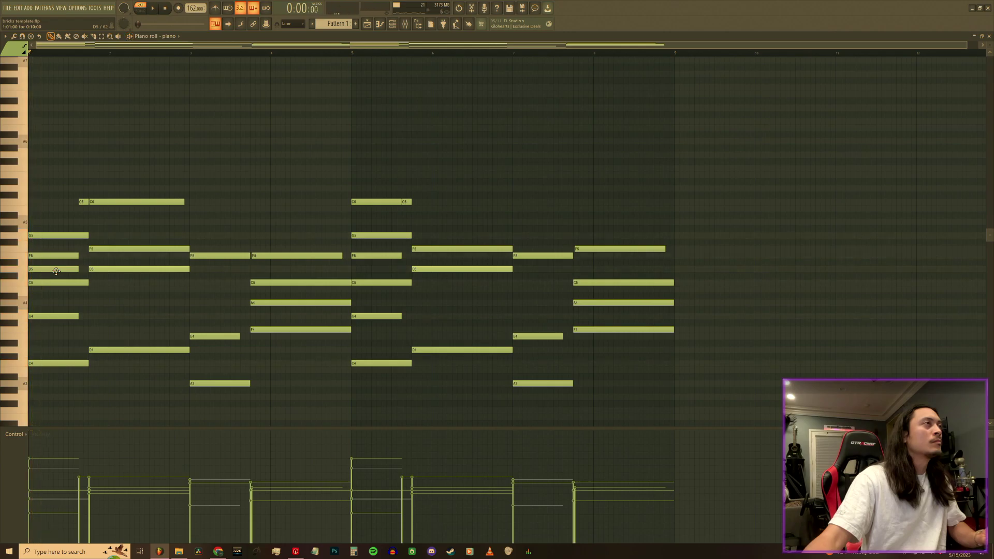
left_click_drag(56, 271, 56, 332)
key("space")
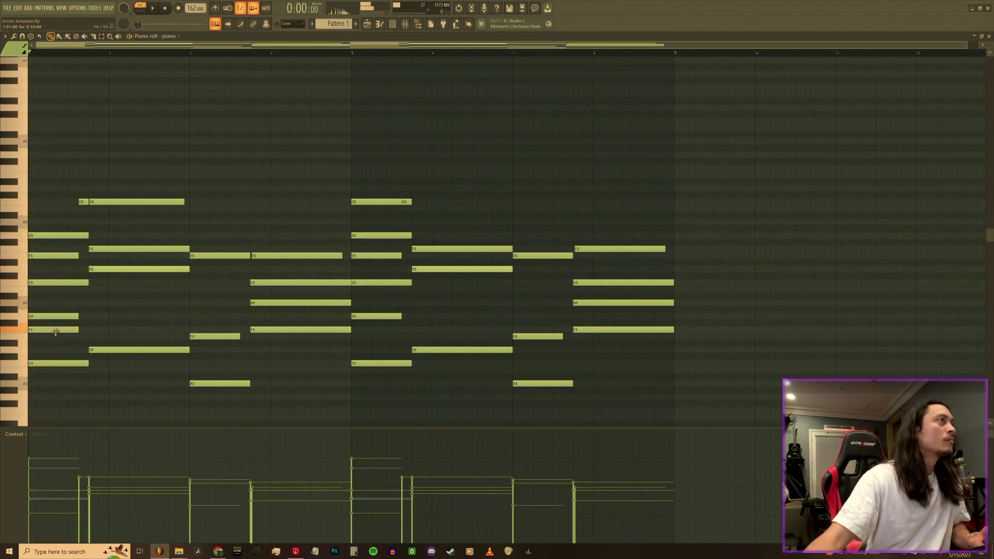
key("space")
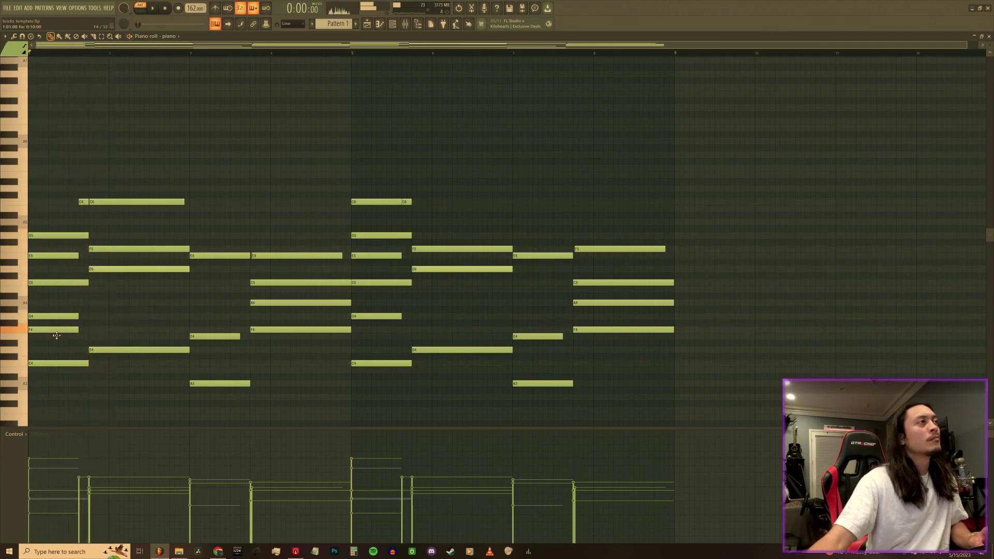
key("space")
key("space")
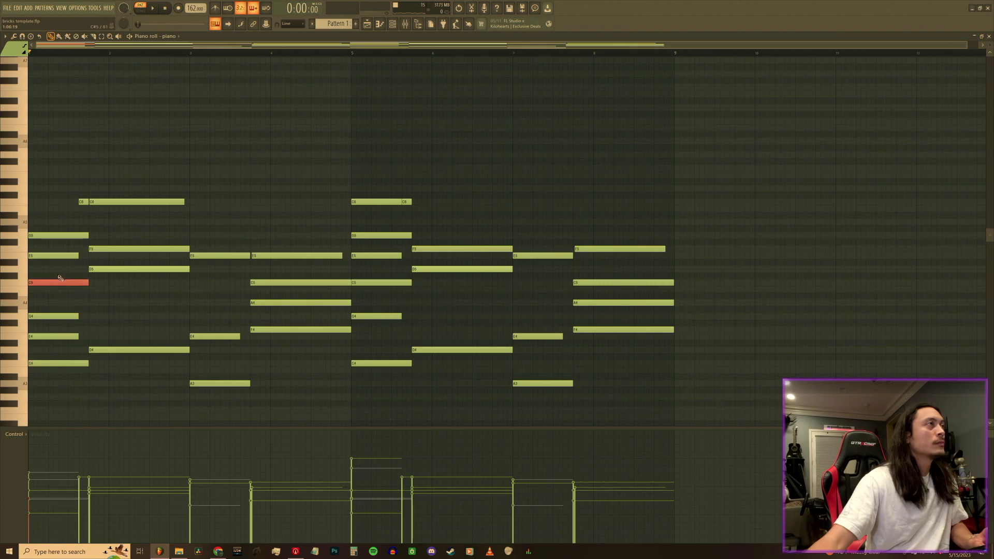
- Lower the first chord's C5 note to B4 and play the chord
key("space")
key("space")
key("space")
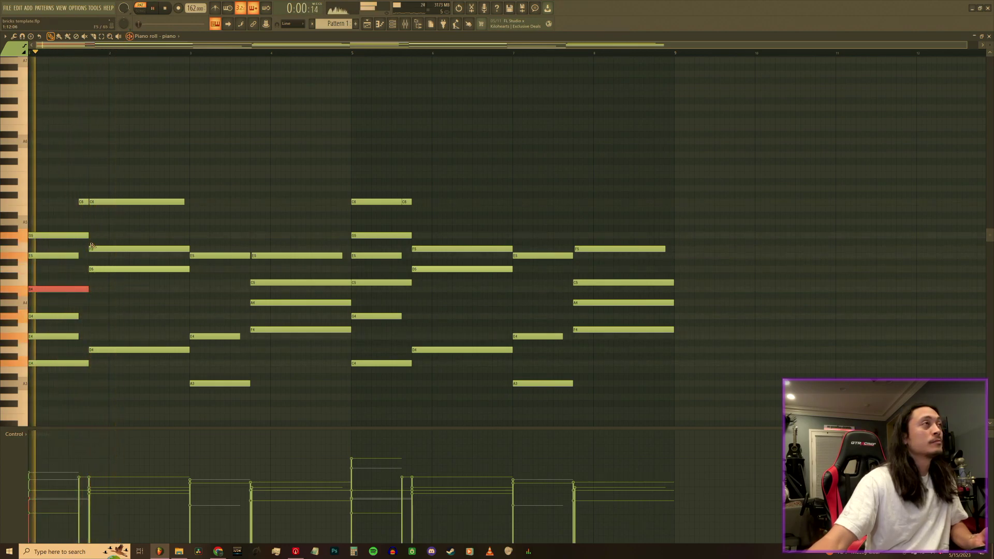
- Delete the short C6 note before the second chord and lower that chord's top C6 note to A5
right_click(83, 201)
left_click_drag(98, 202, 108, 226)
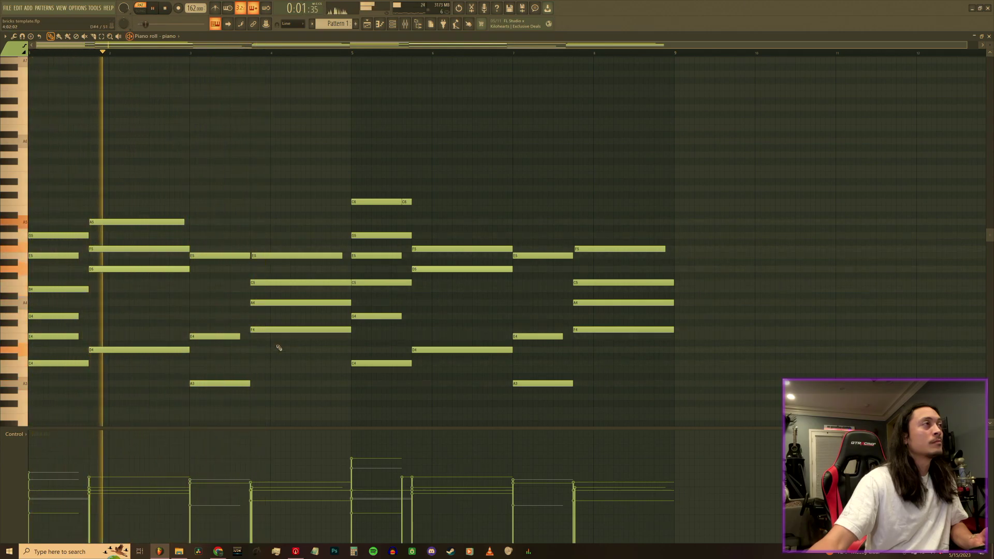
key("space")
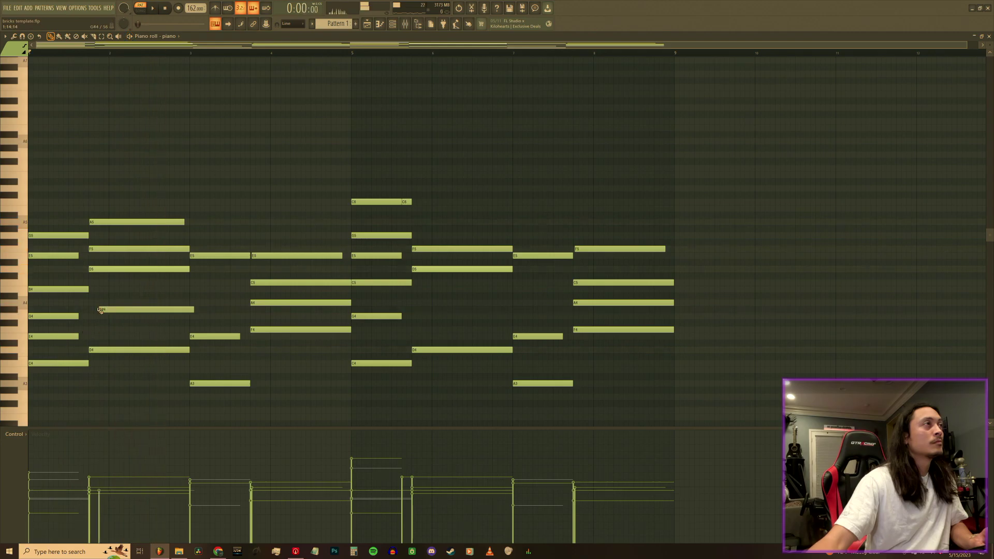
- Add an A4 note to the second chord and replay the pattern from the start to judge the voicing
key("space")
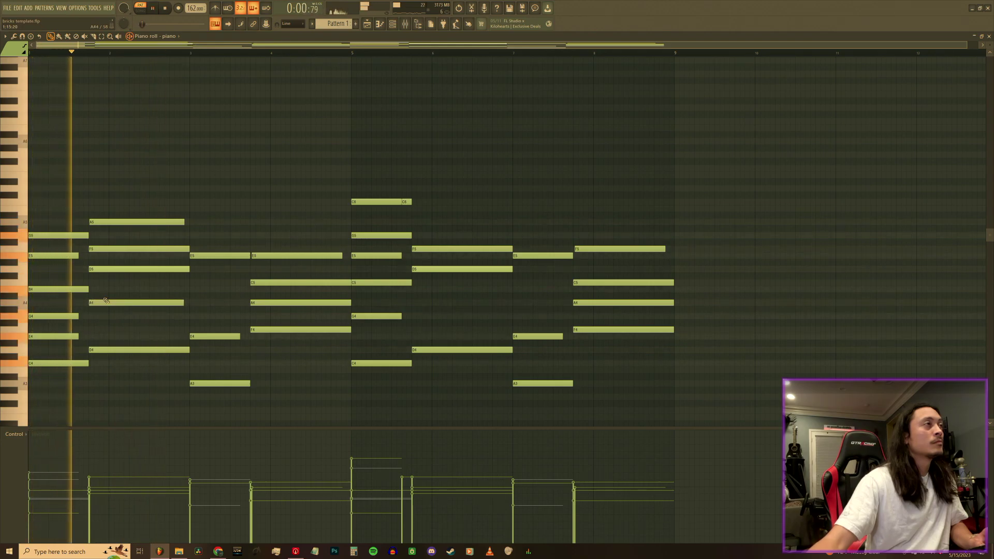
key("space")
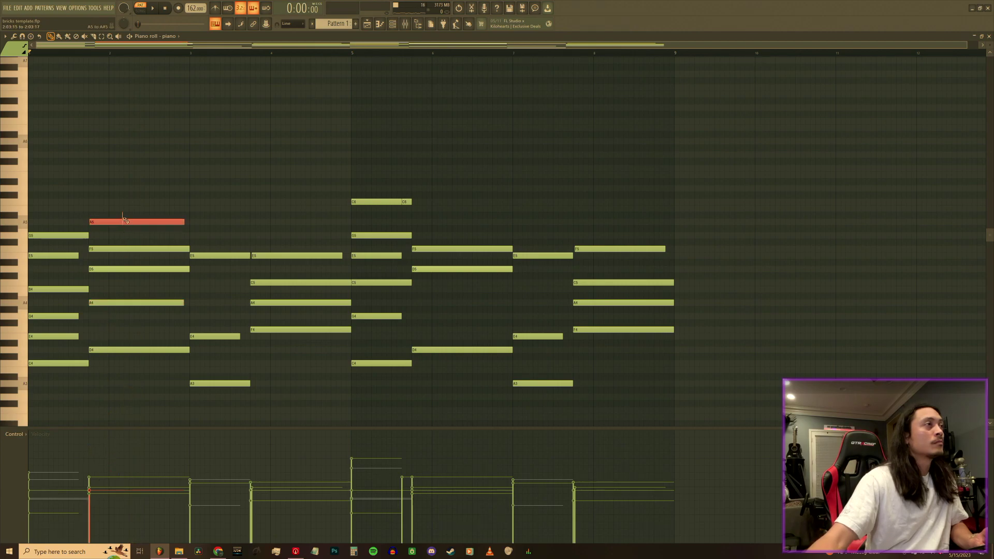
key("space")
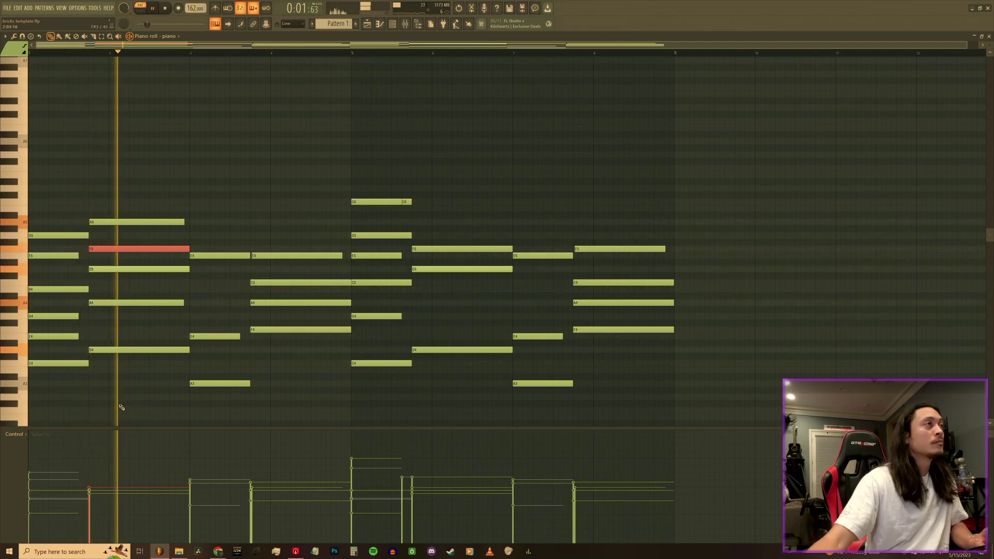
key("space")
key("space")
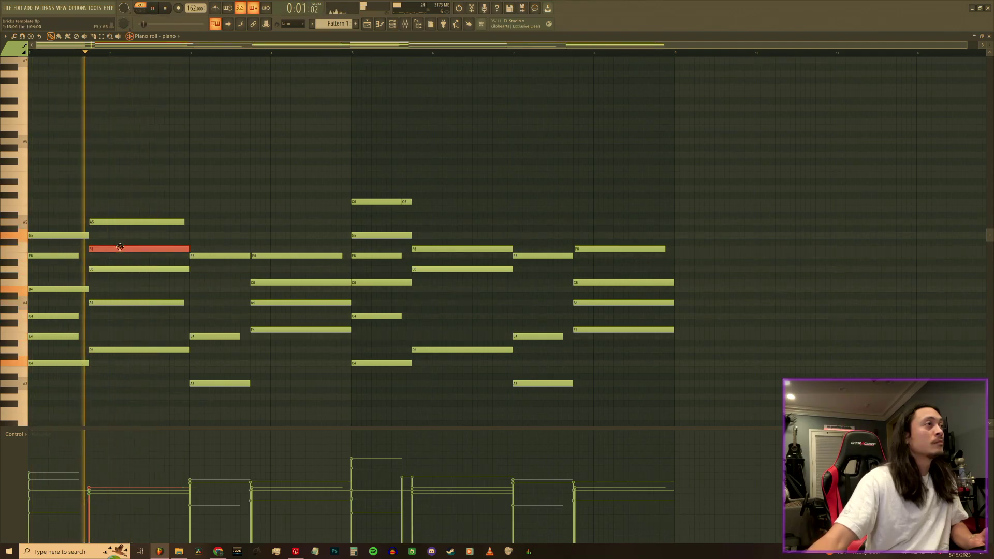
key("space")
key("space")
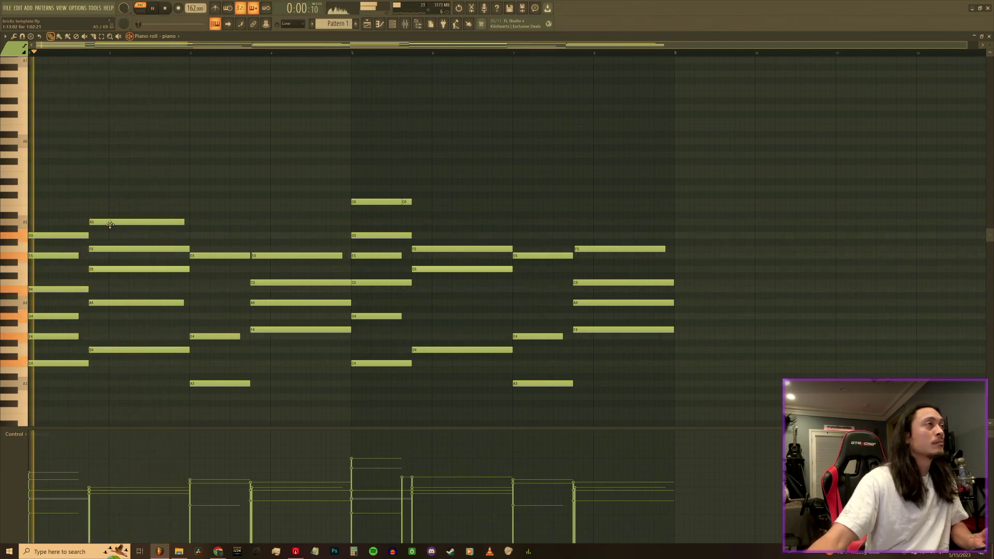
- Try changing the second chord's top A5 note, listen to it and undo the change
left_click(114, 229)
right_click(116, 230)
key("space")
key("space")
key("ctrl+z")
key("space")
key("space")
- Try lowering the second chord's F5 note to E5, listen to it and undo the move
left_click_drag(103, 250, 102, 259)
key("space")
key("space")
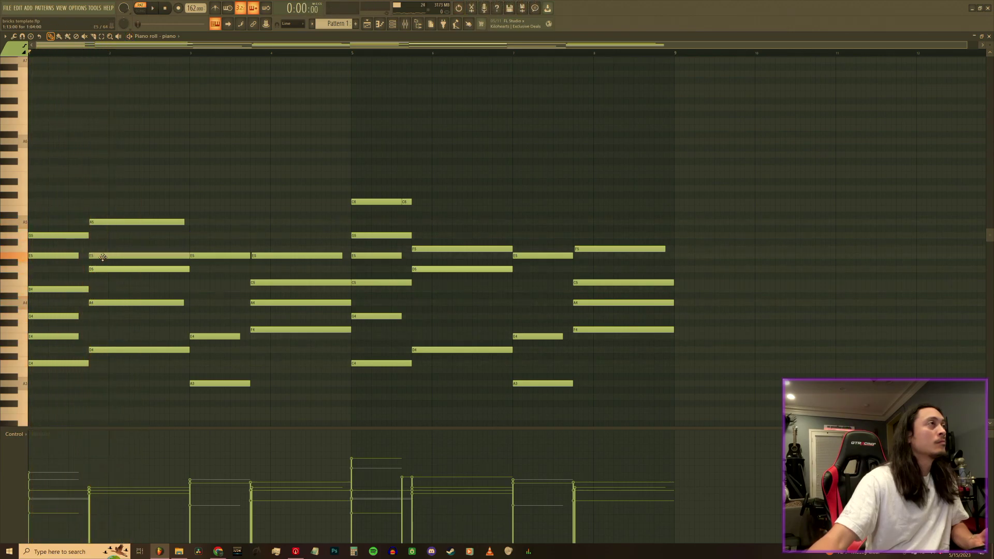
key("ctrl+z")
key("space")
- Lower the second chord's D5 note to C5 and replay the first chords to compare
key("space")
key("space")
left_click_drag(100, 270, 104, 303)
key("space")
key("space")
key("space")
key("space")
key("space")
key("space")
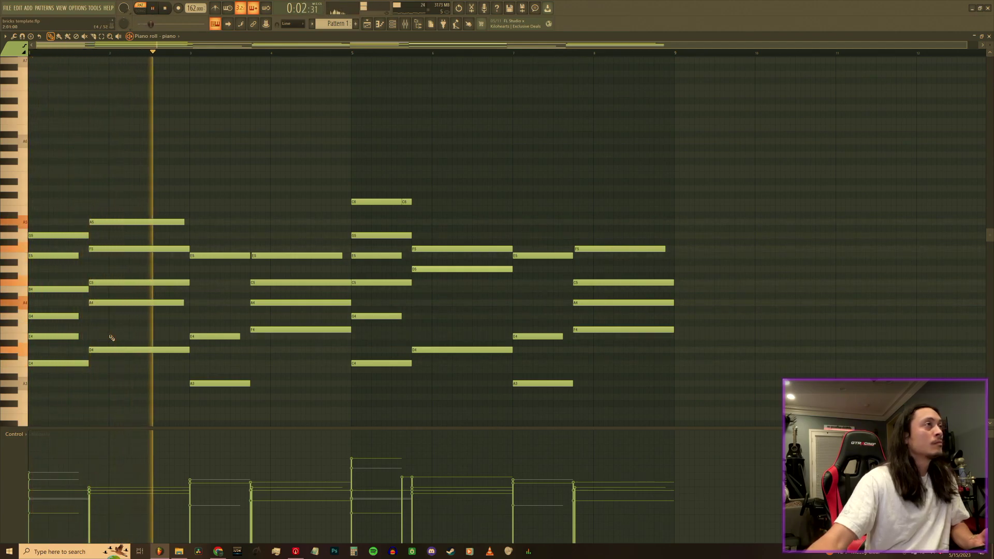
key("space")
key("space")
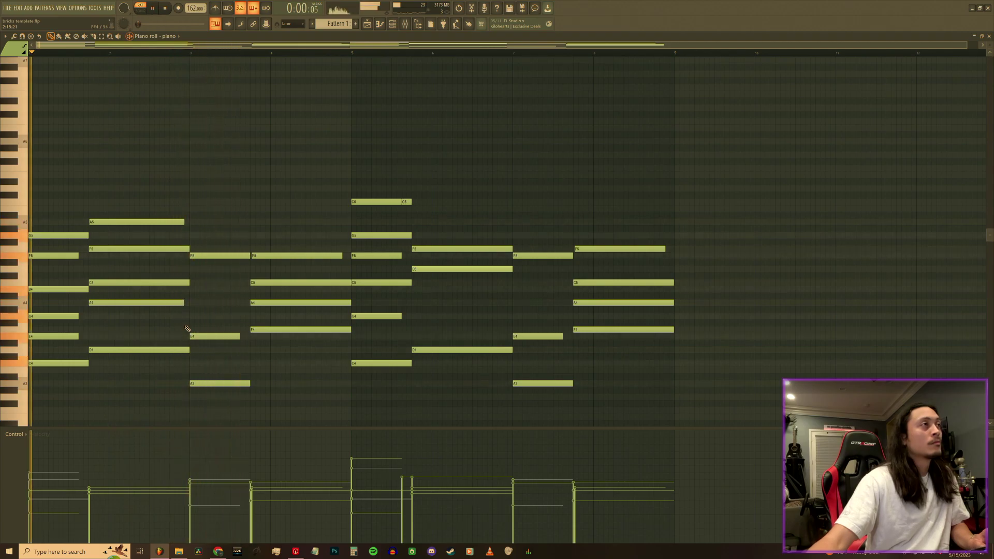
- Add a note to the third chord at the start of bar 3, trying it at A4 and G4
key("space")
key("space")
left_click(201, 303)
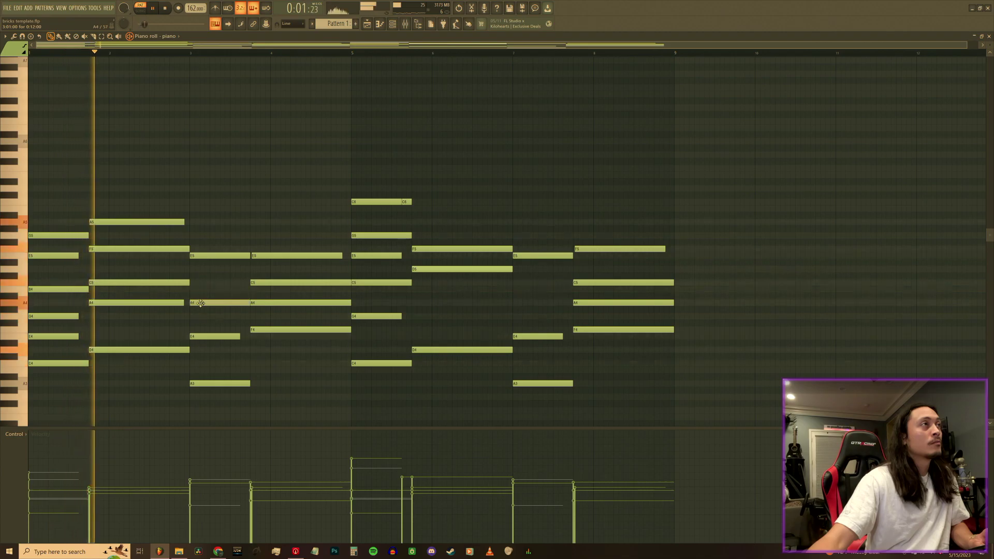
key("space")
left_click_drag(198, 295, 202, 316)
key("space")
key("space")
key("space")
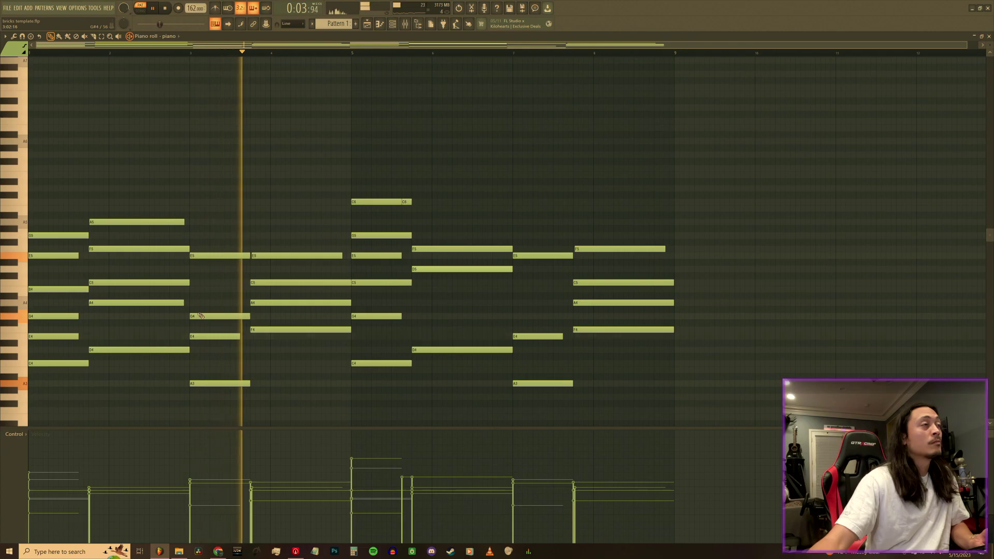
key("space")
key("space")
- Move the third chord's added note up from G4 to C5, aligned with the chord's start, and play it
mouse_move(200, 316)
left_mouse_down()
mouse_move(204, 254)
mouse_move(209, 329)
left_mouse_up()
key("space")
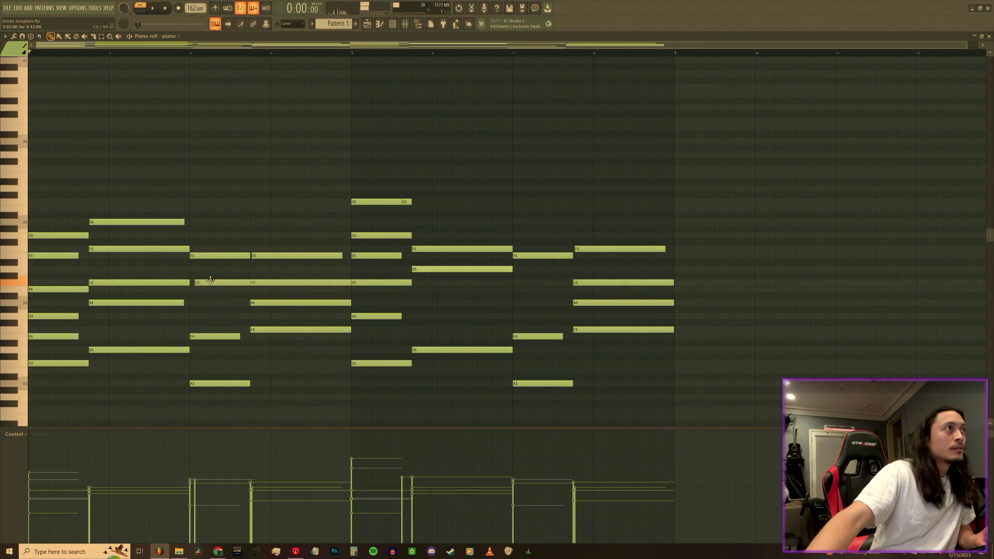
key("space")
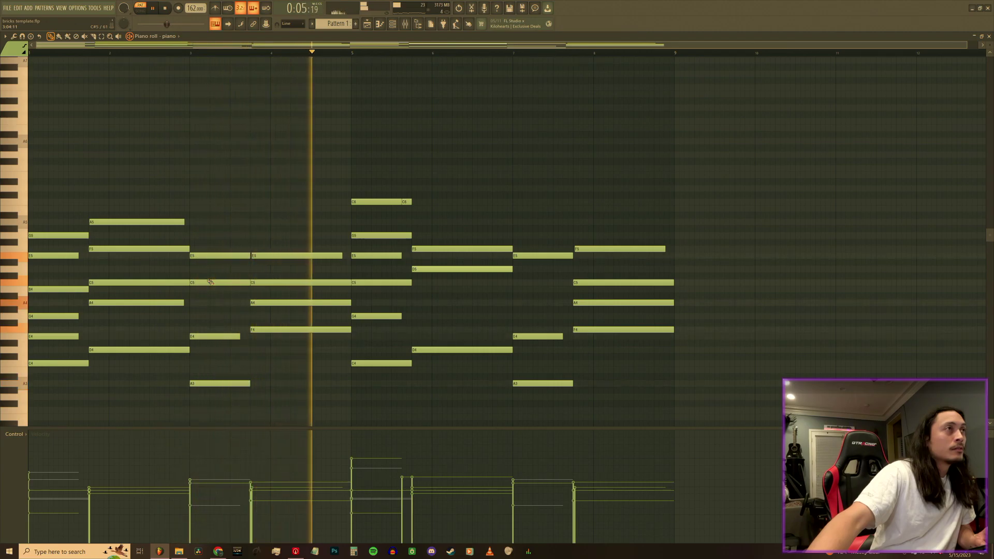
- Delete all notes in bars 5 to 8 and duplicate the revised bars 1 to 4 into them
key("space")
left_click_drag(673, 413, 359, 196)
key("Delete")
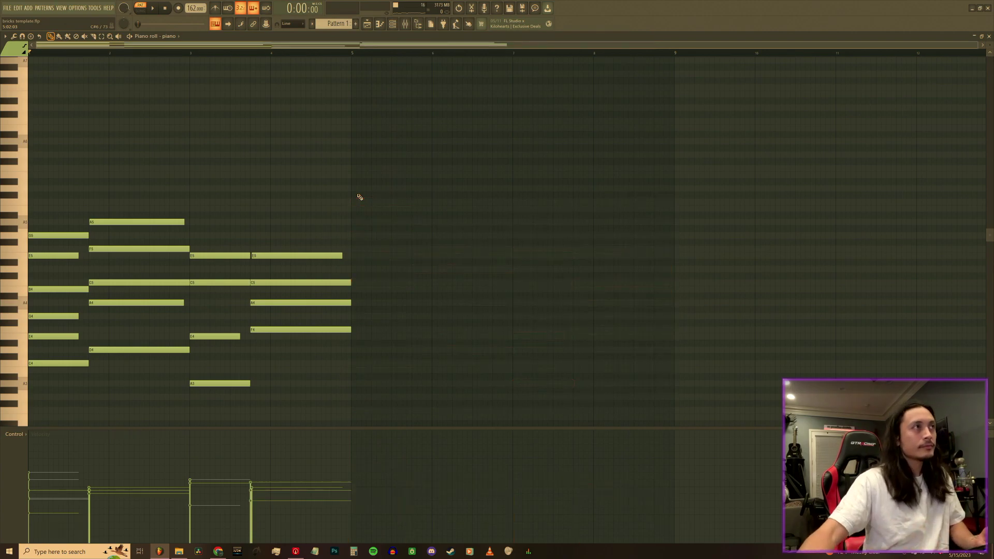
key("ctrl+a")
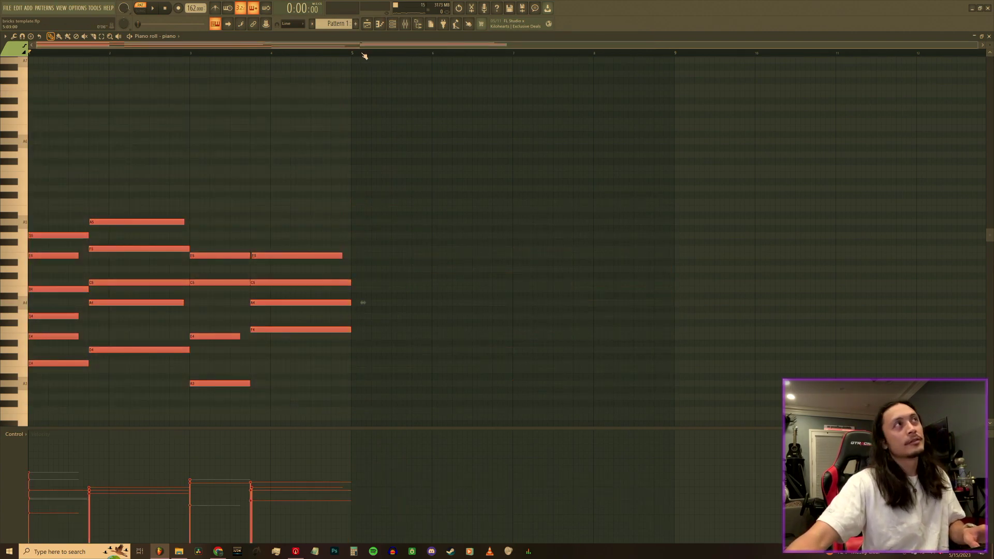
key("ctrl+b")
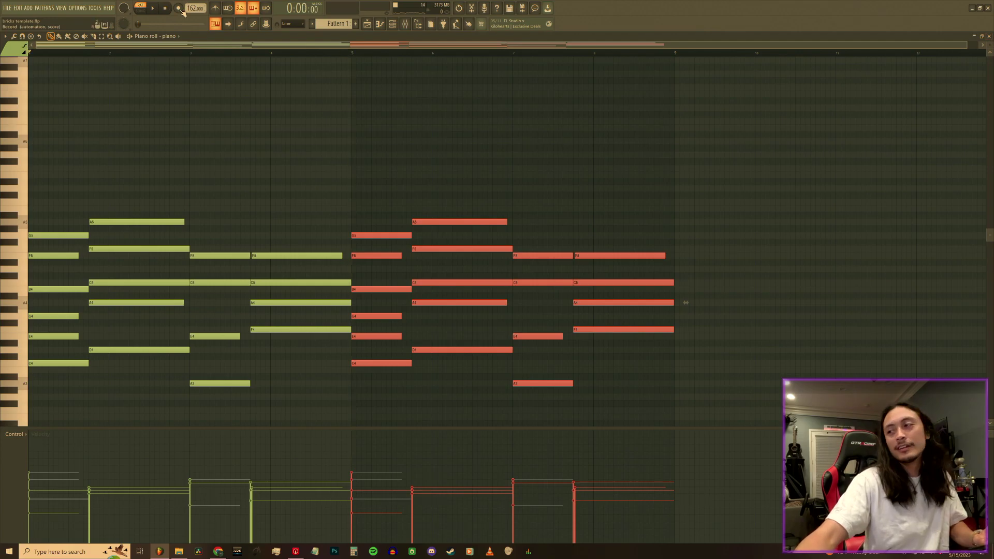
- Play Pattern 1 in song mode from the playlist and reopen its piano notes from bar 1 to review them
left_click(989, 37)
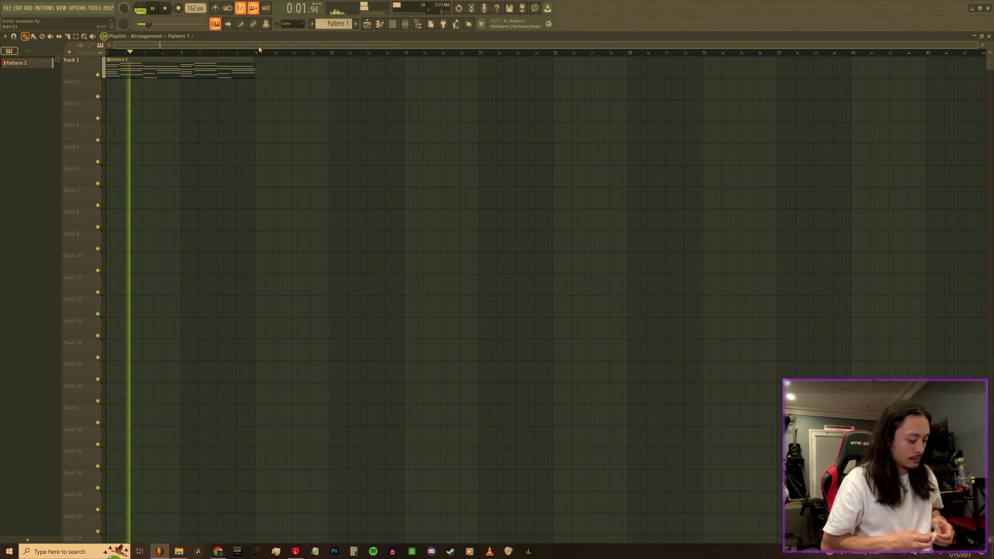
key("space")
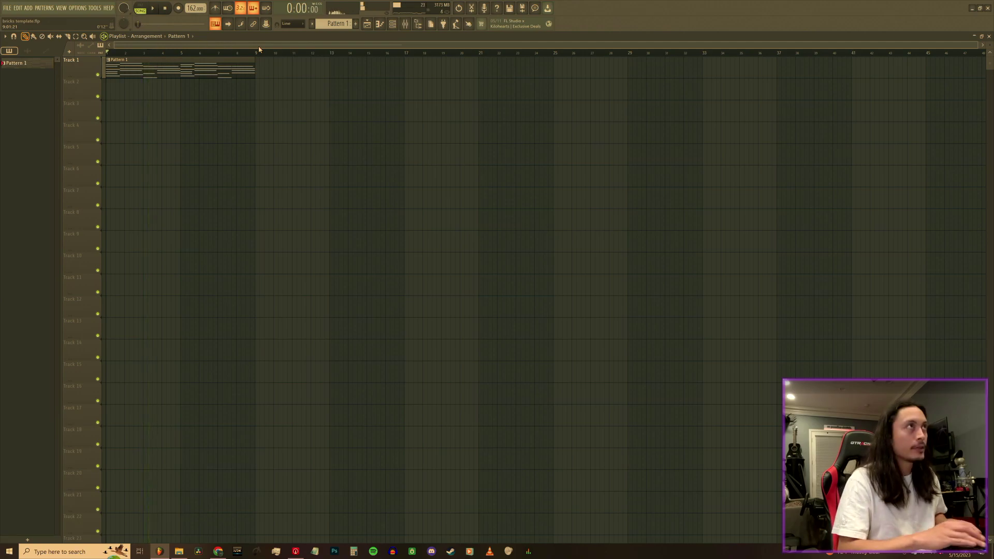
double_click(191, 65)
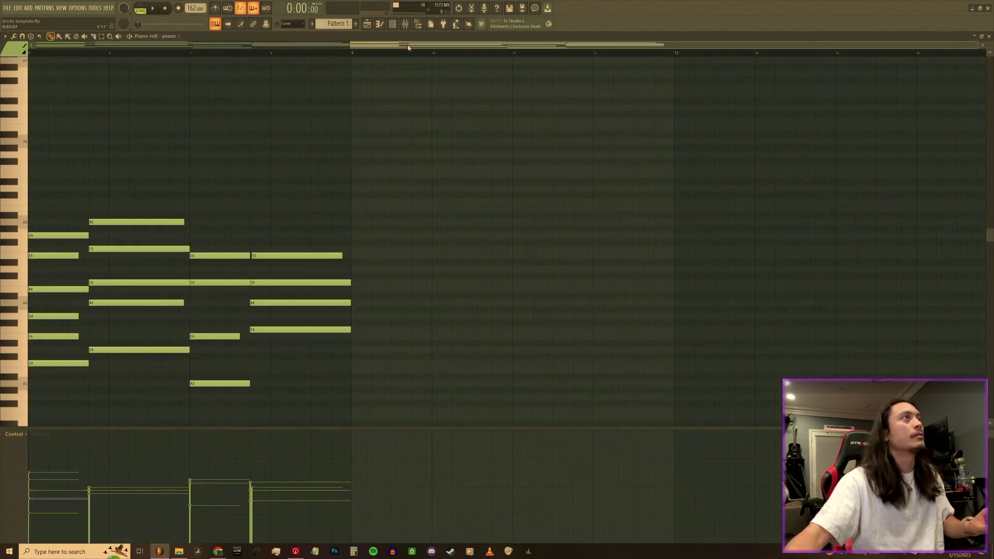
left_click_drag(408, 47, 15, 63)
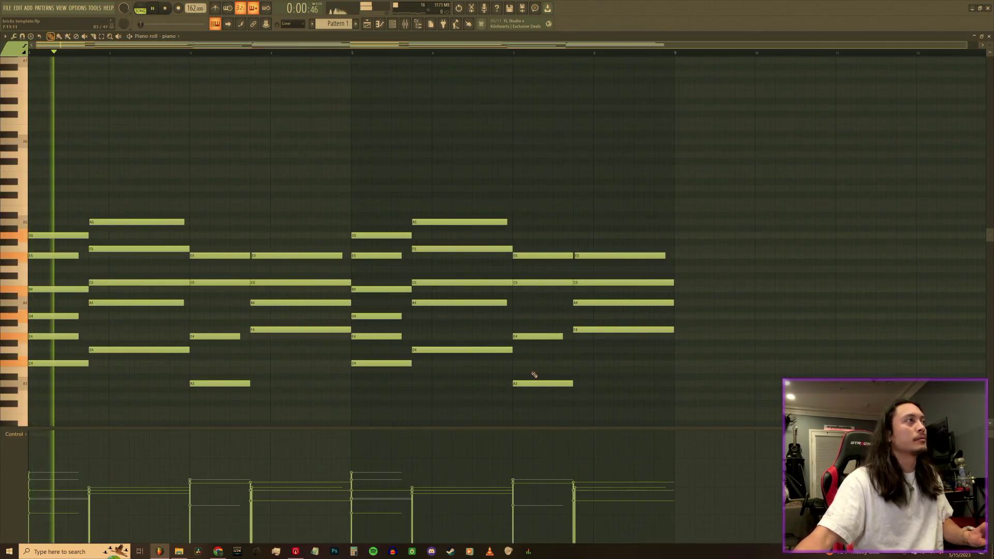
key("space")
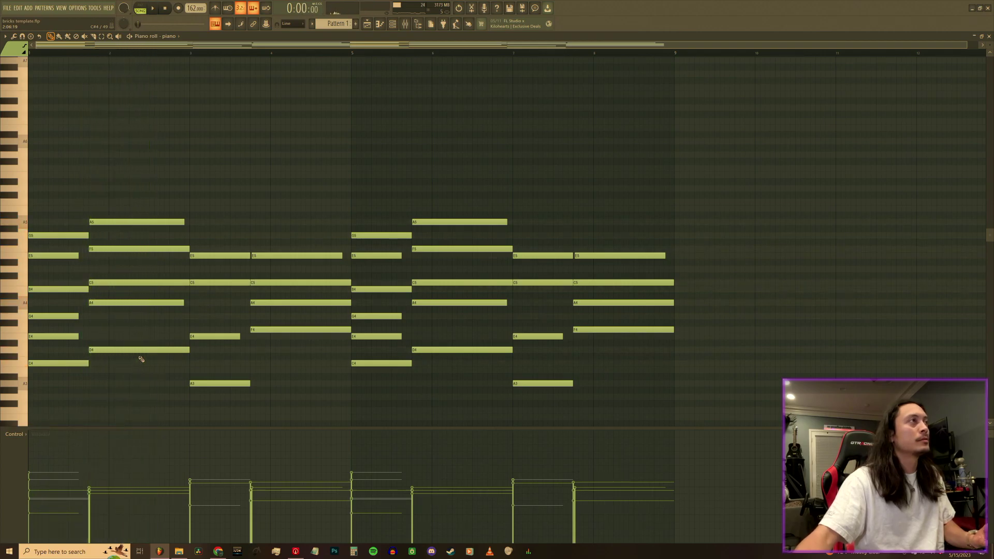
- Try holding the first chord until mid-bar 2 and starting a shortened second chord right after it
left_click_drag(140, 359, 118, 202)
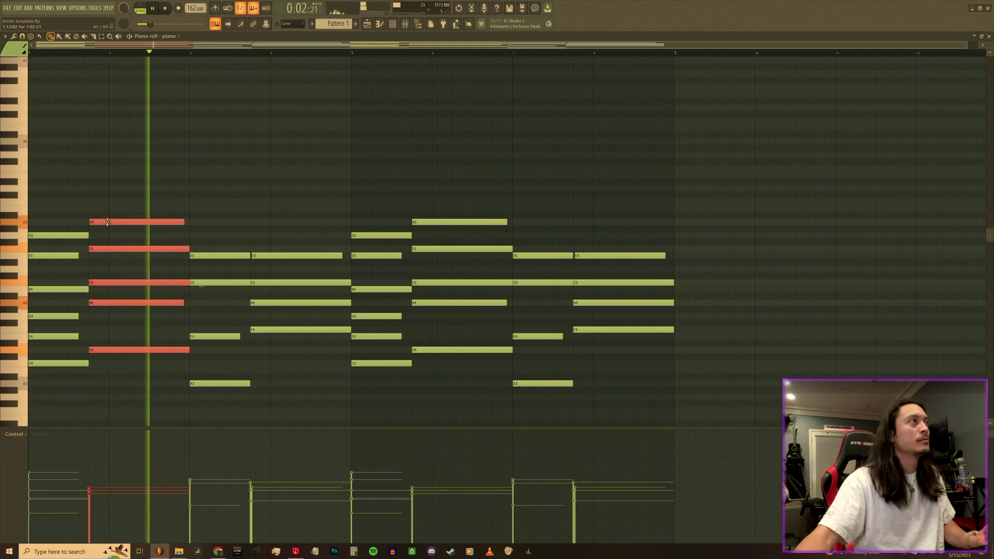
left_click_drag(113, 222, 182, 222)
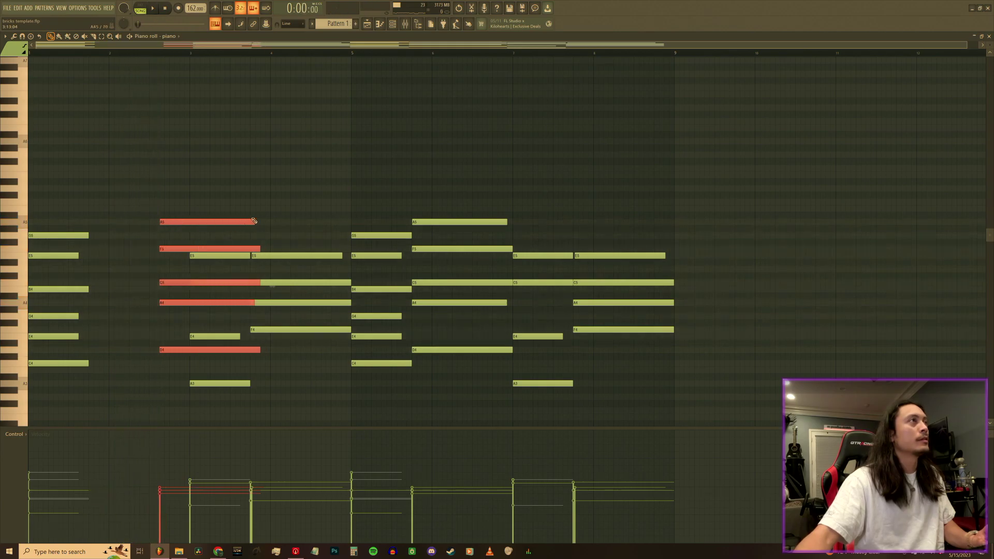
left_click_drag(70, 387, 102, 233)
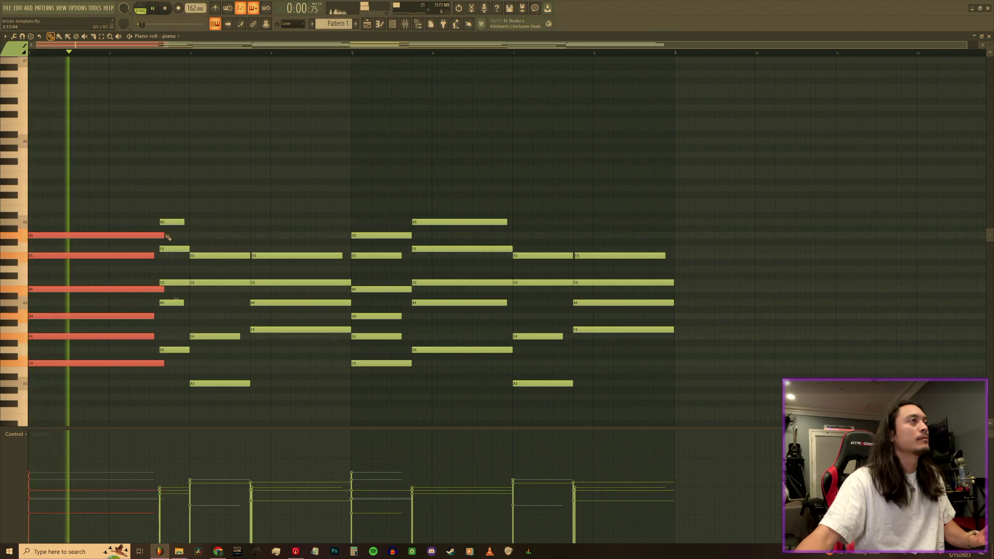
left_click_drag(166, 236, 150, 234)
left_click_drag(174, 365, 162, 223)
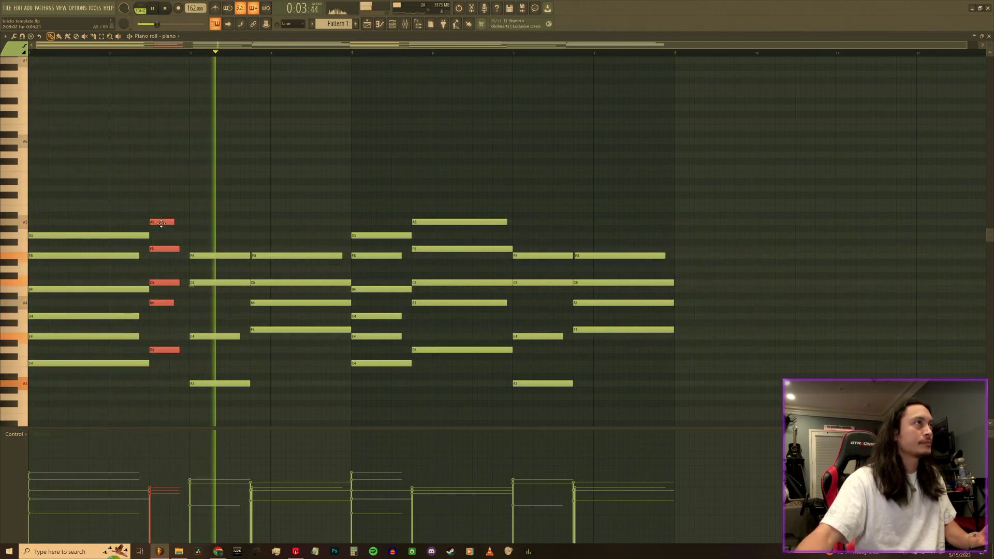
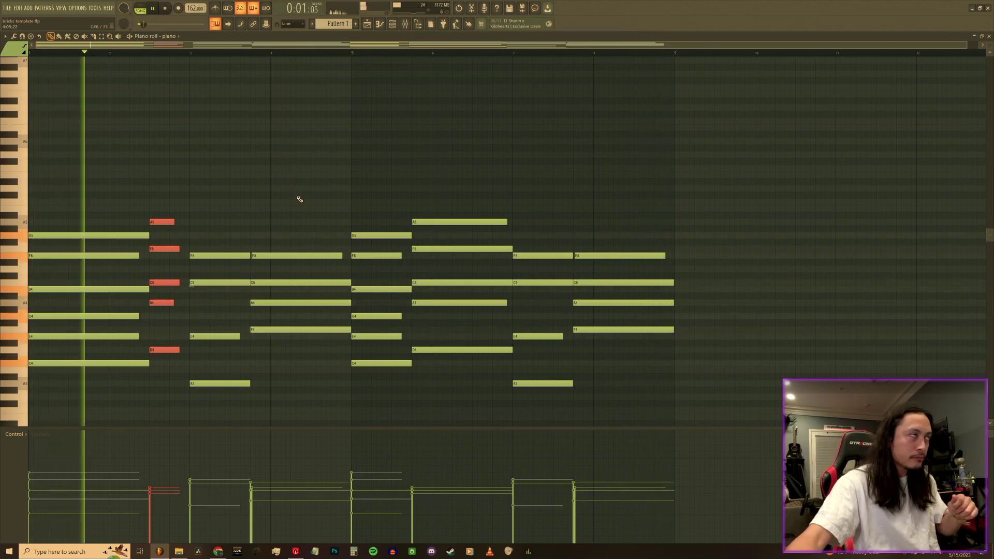
left_click_drag(30, 53, 348, 70)
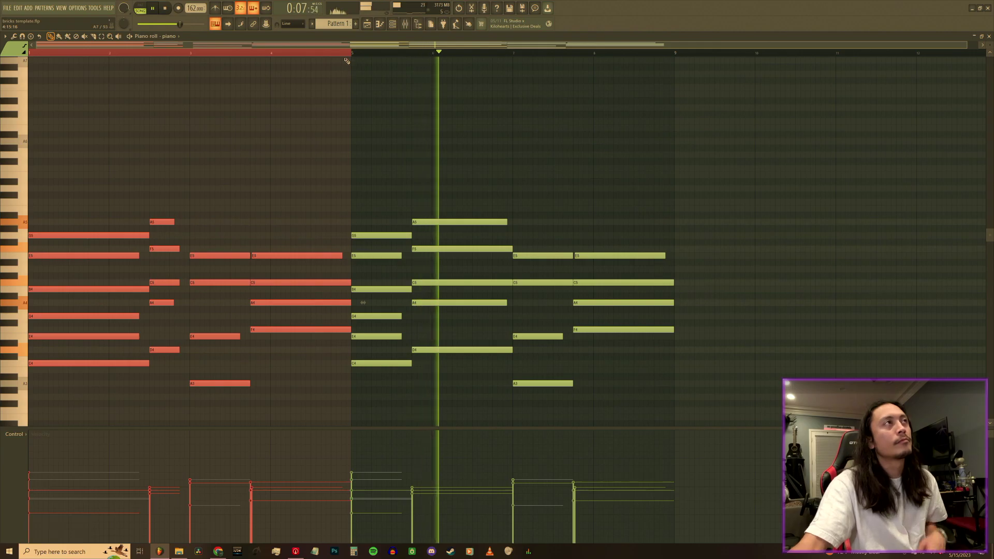
left_click(347, 54)
key("super")
key("super")
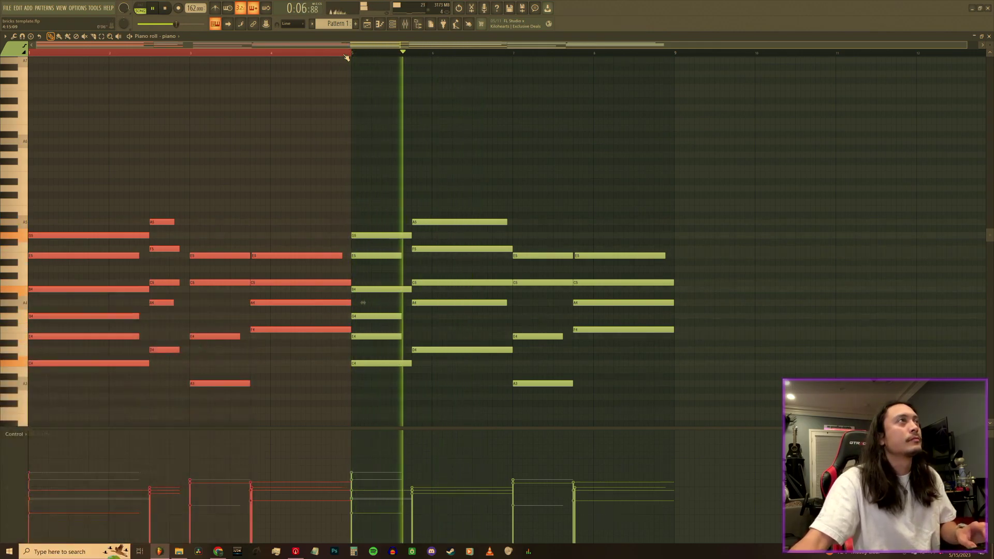
key("ctrl+d")
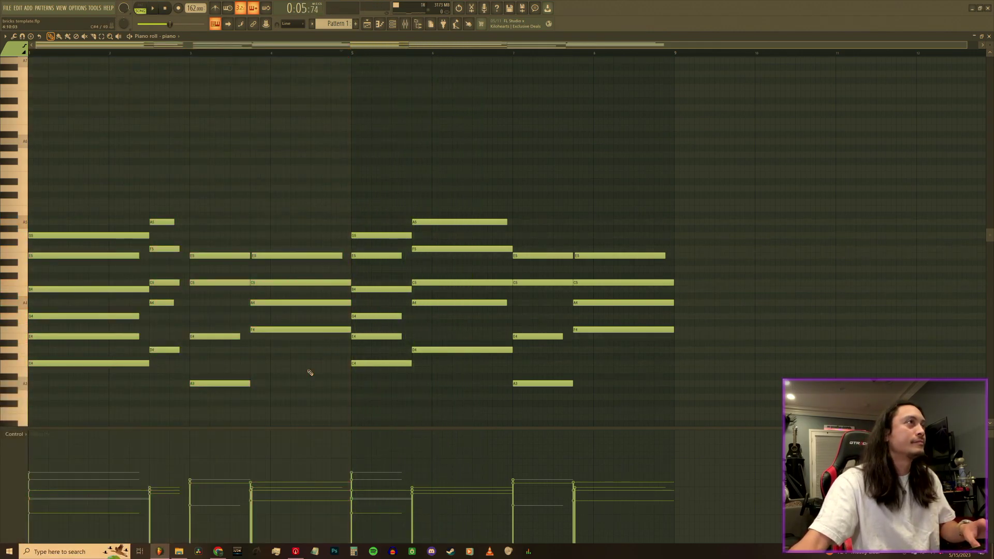
- Delete all notes in bars 1 to 4 and replace them with a copy of the chords from bars 5 to 8
left_click_drag(331, 415, 41, 194)
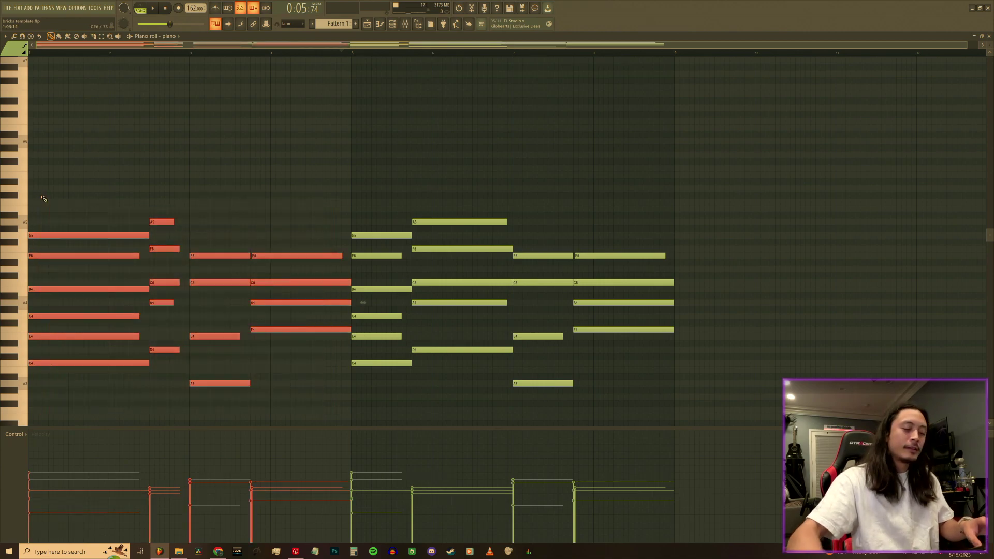
key("Delete")
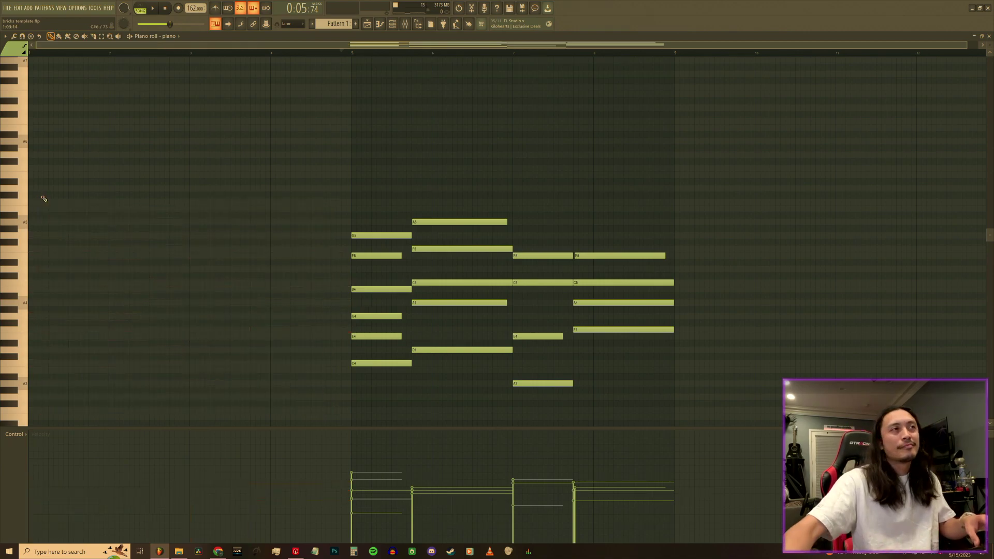
left_click_drag(682, 422, 271, 214)
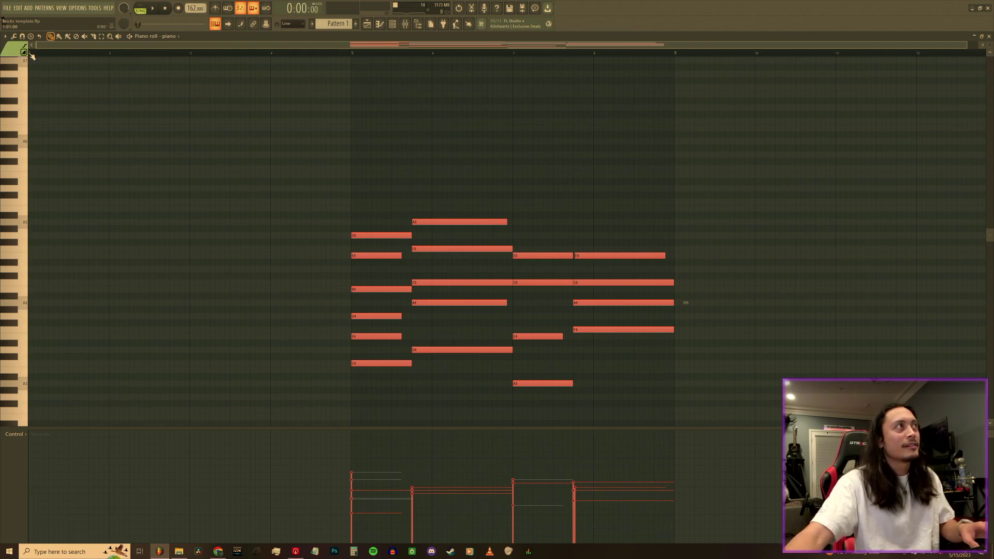
key("ctrl+v")
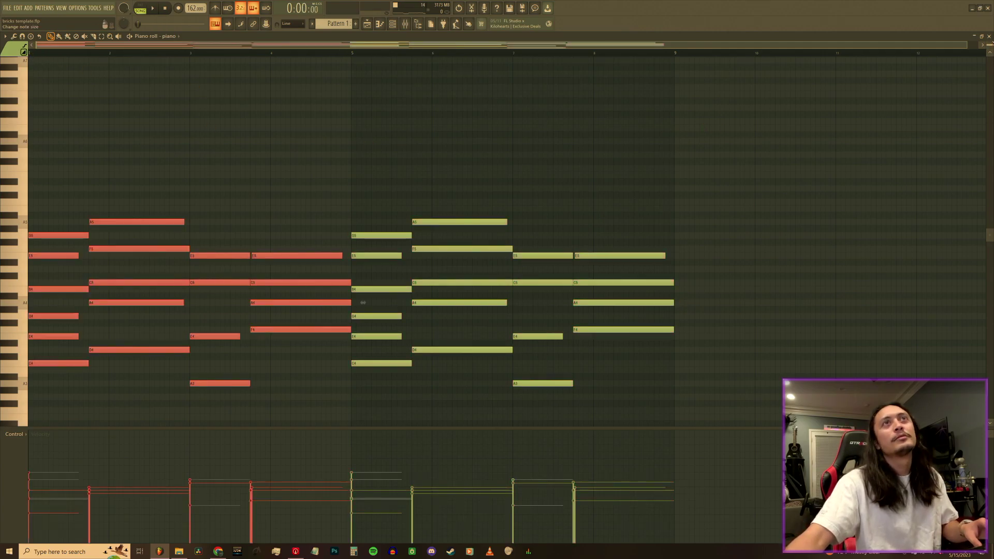
- Render Pattern 1 as audio in place of its playlist clip and trim the audio clip to end at bar 9
left_click(989, 37)
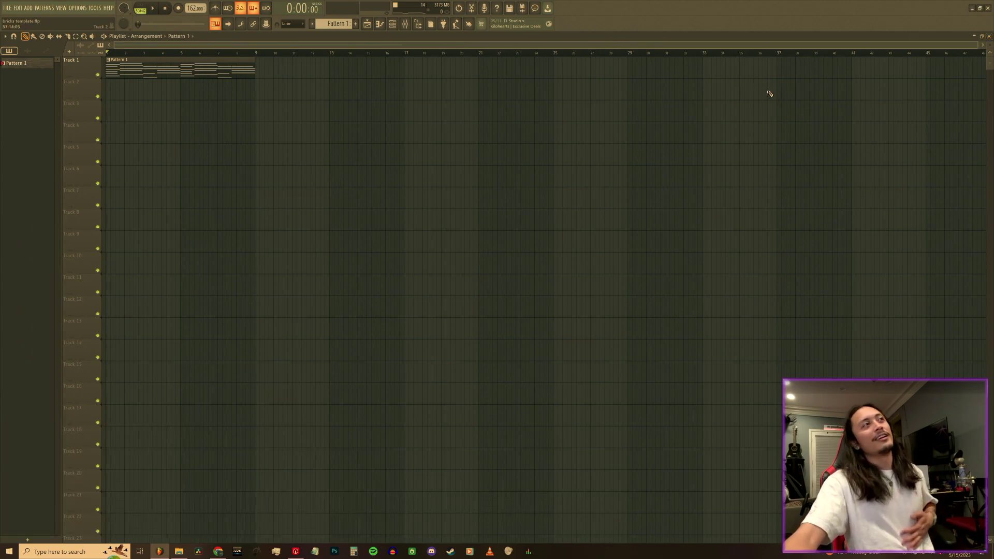
right_click(20, 69)
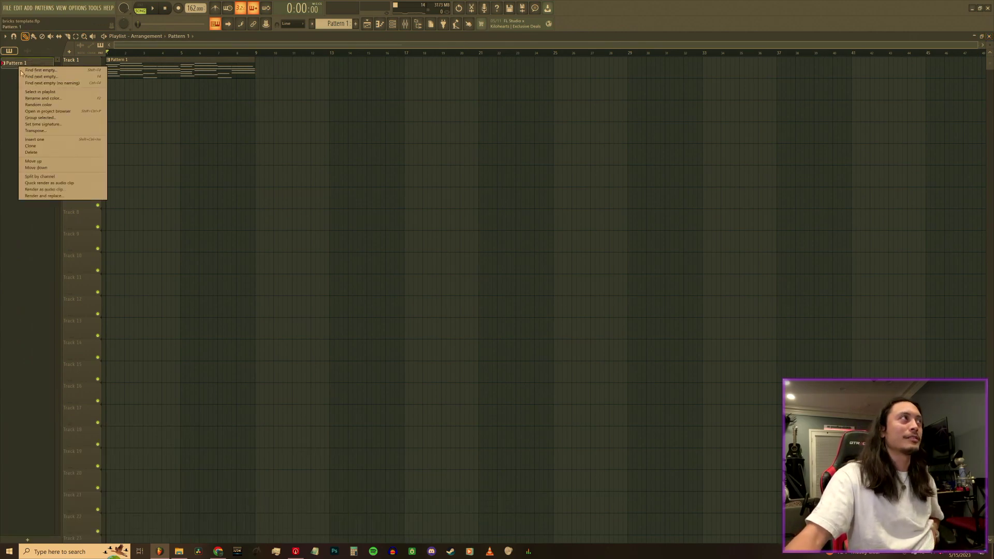
left_click(44, 195)
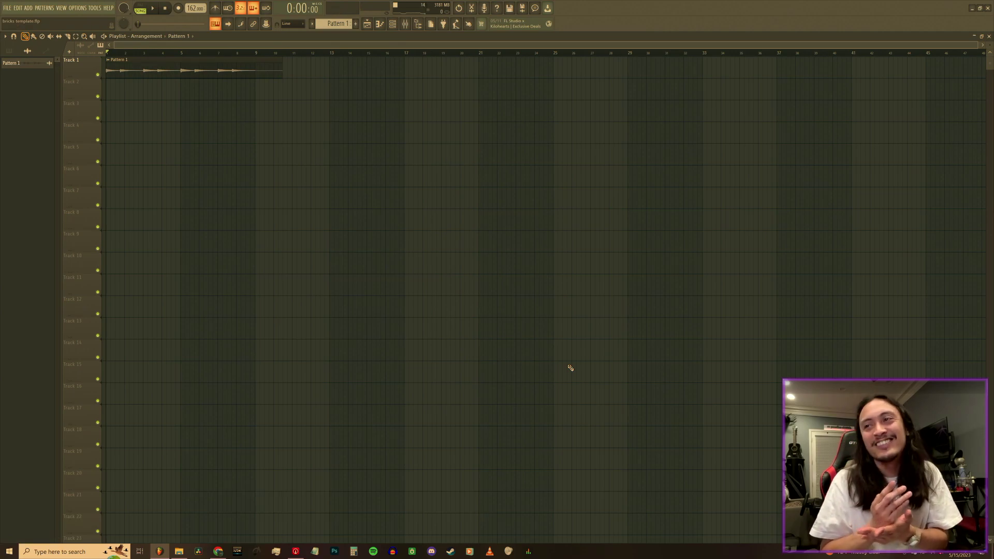
double_click(252, 69)
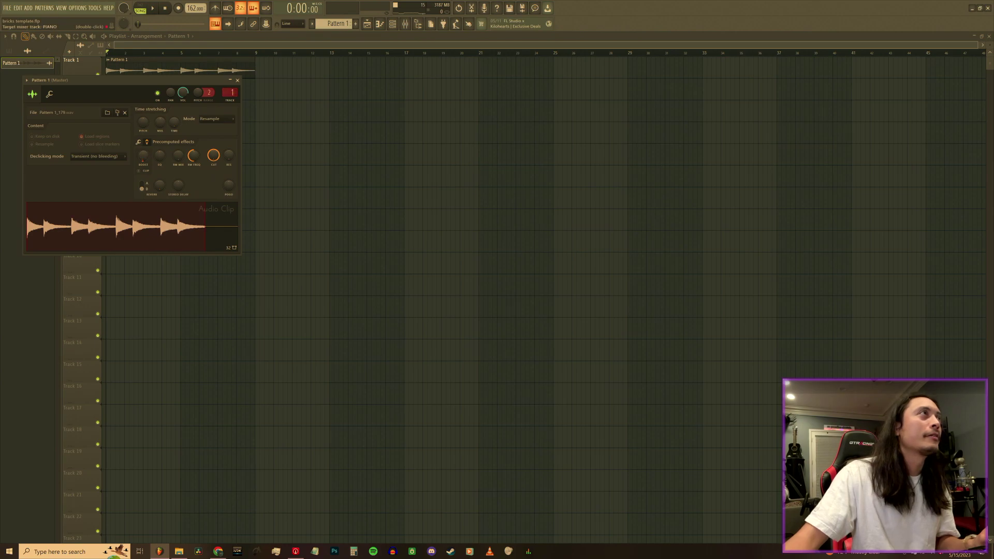
left_click(284, 46)
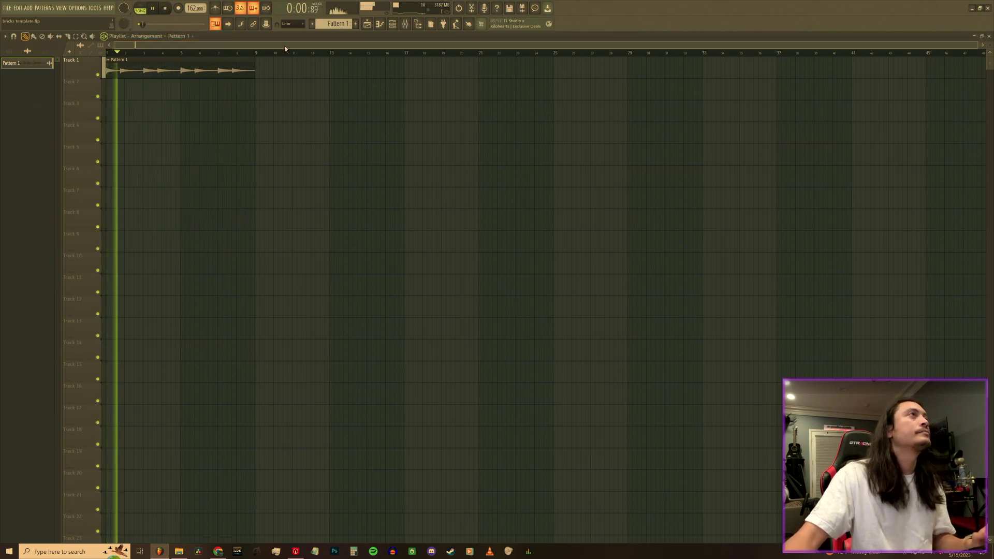
- Show the channel rack with all channels instead of only the audio ones
left_click(392, 24)
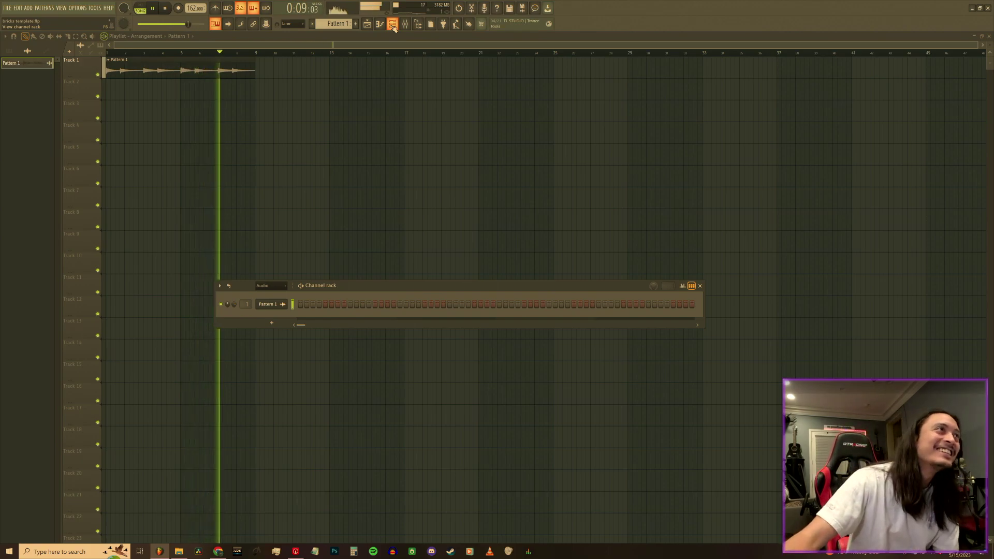
left_click(394, 28)
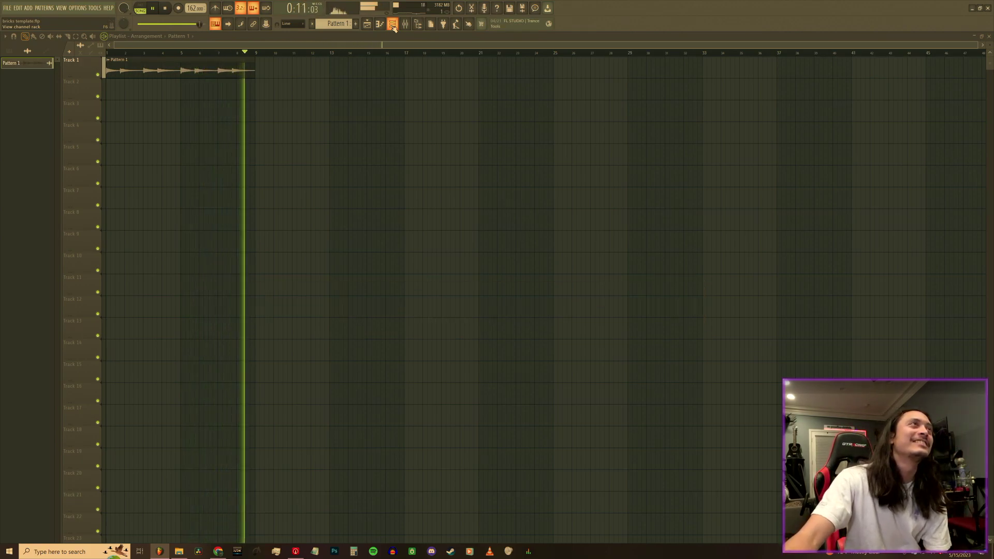
left_click(393, 28)
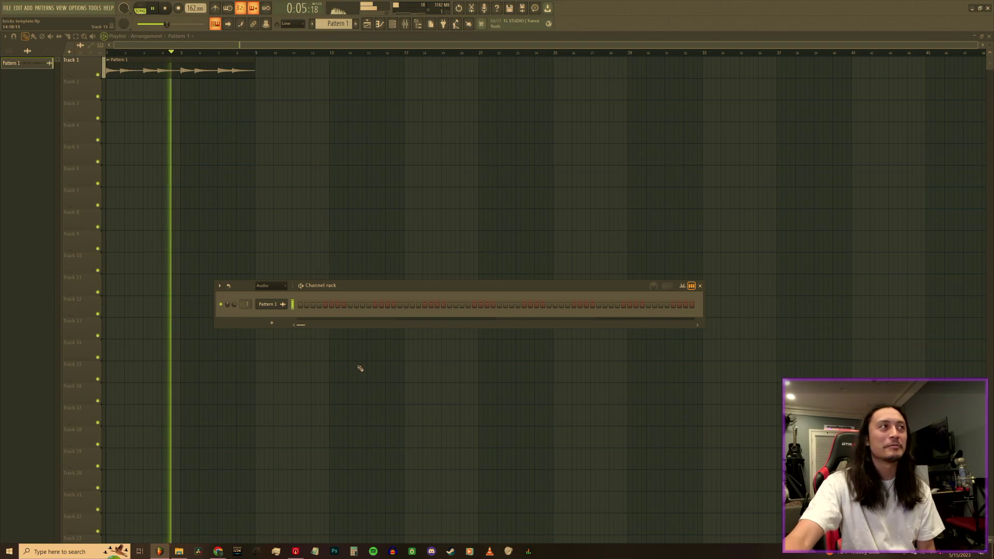
left_click(283, 287)
left_click(263, 293)
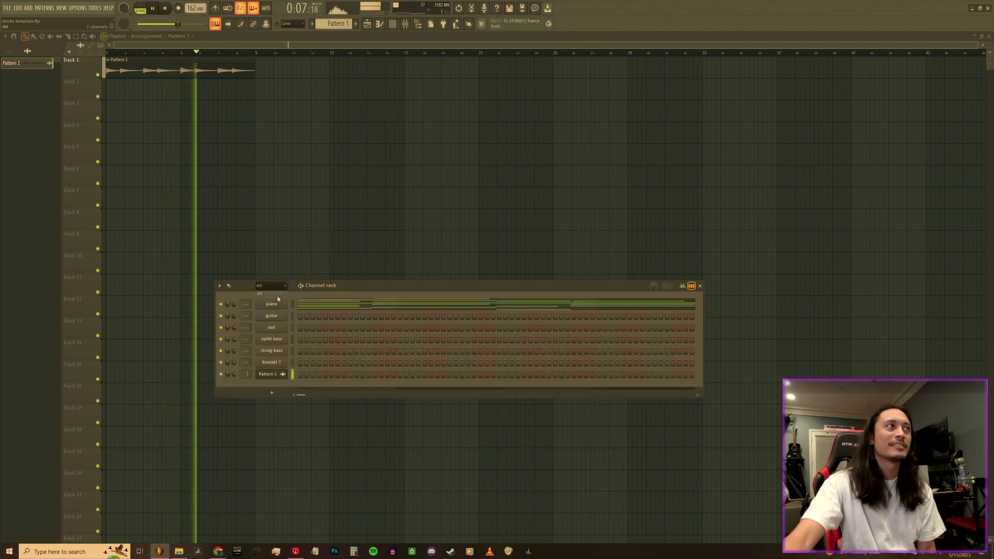
- Create a new pattern named guitar and place it on Track 2 at bar 1 of the playlist
left_click(335, 23)
left_click(355, 32)
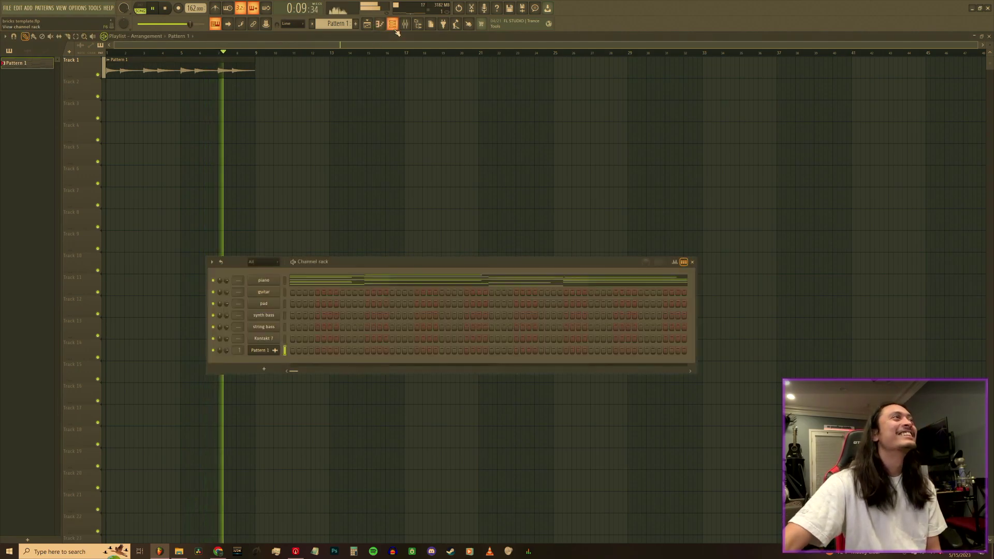
left_click(357, 25)
type("guitar")
key("Return")
left_click_drag(129, 90, 107, 92)
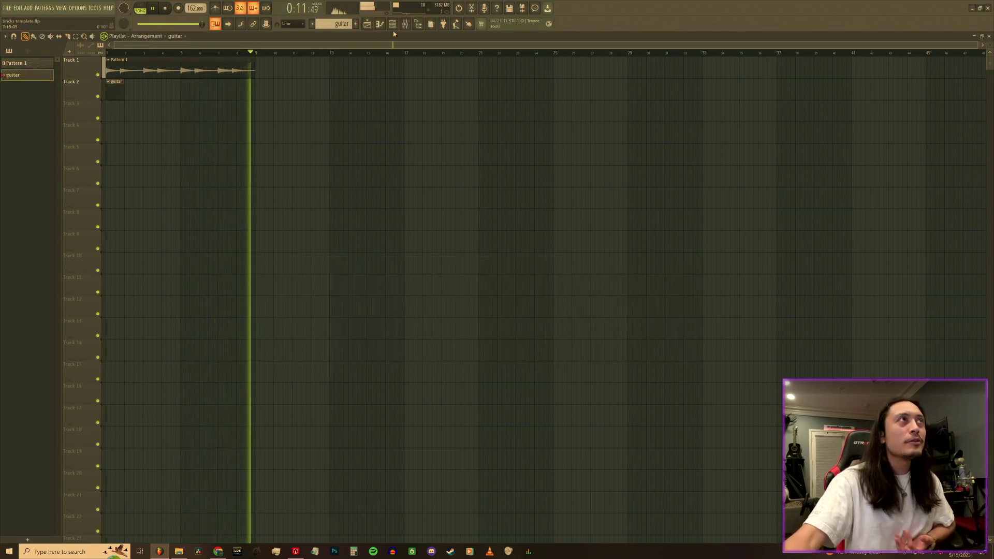
- Copy the piano channel's notes from Pattern 1 and paste them into the guitar channel of the guitar pattern
left_click(393, 24)
left_click(337, 24)
left_click(340, 69)
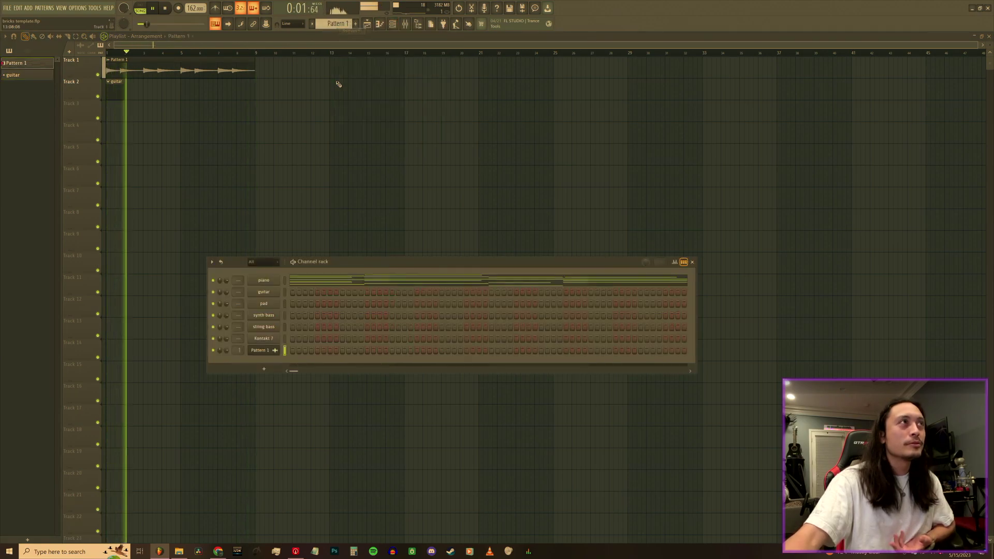
right_click(278, 281)
left_click(363, 287)
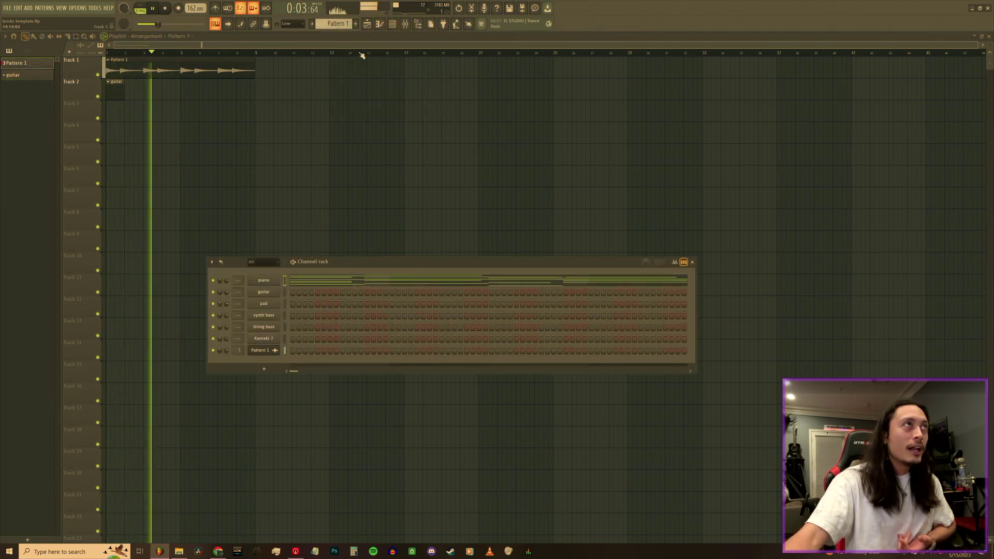
left_click(338, 25)
left_click(352, 75)
right_click(269, 296)
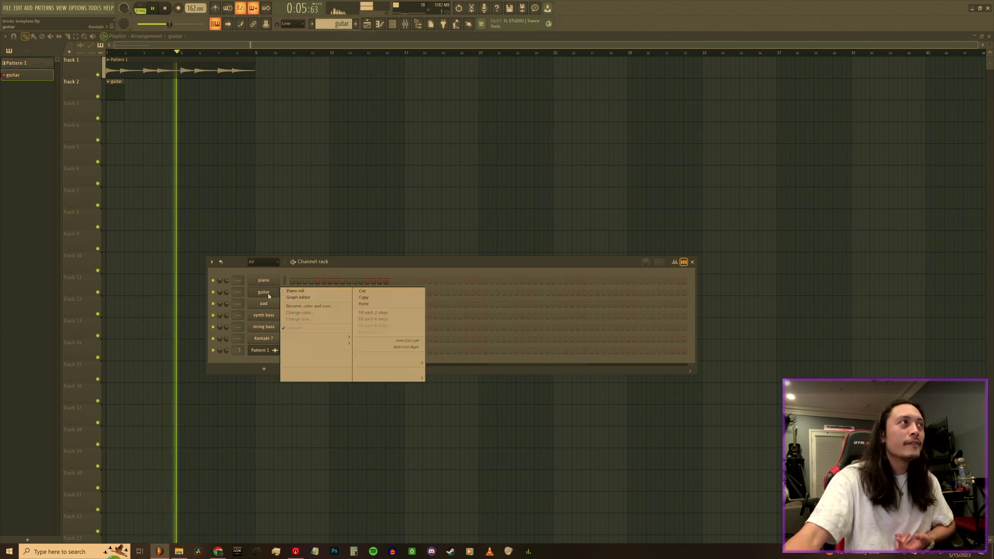
left_click(363, 303)
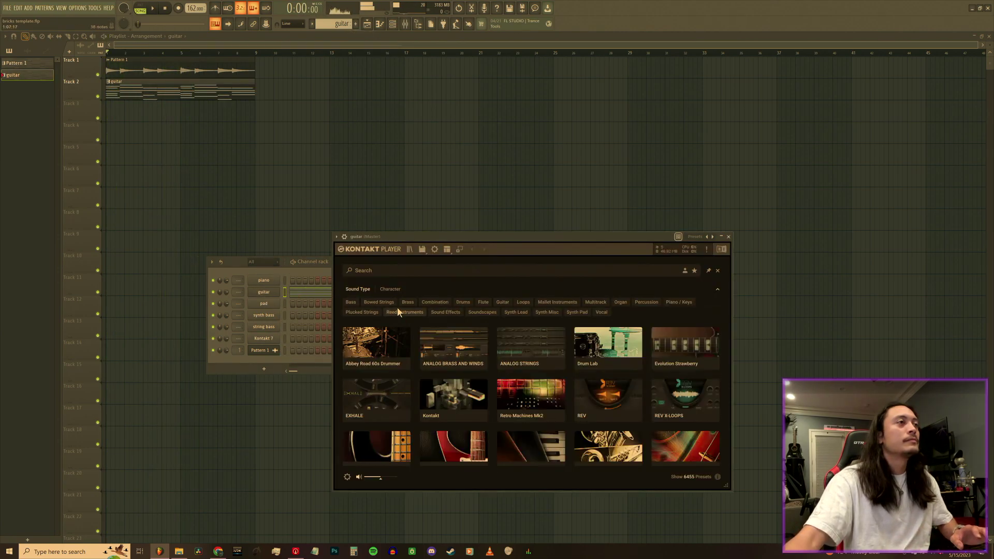
- Load the Bright Tremolo preset from Evolution Strawberry's guitar sounds into the guitar channel's Kontakt and play it with the rendered piano
scroll(472, 429, "down", 2)
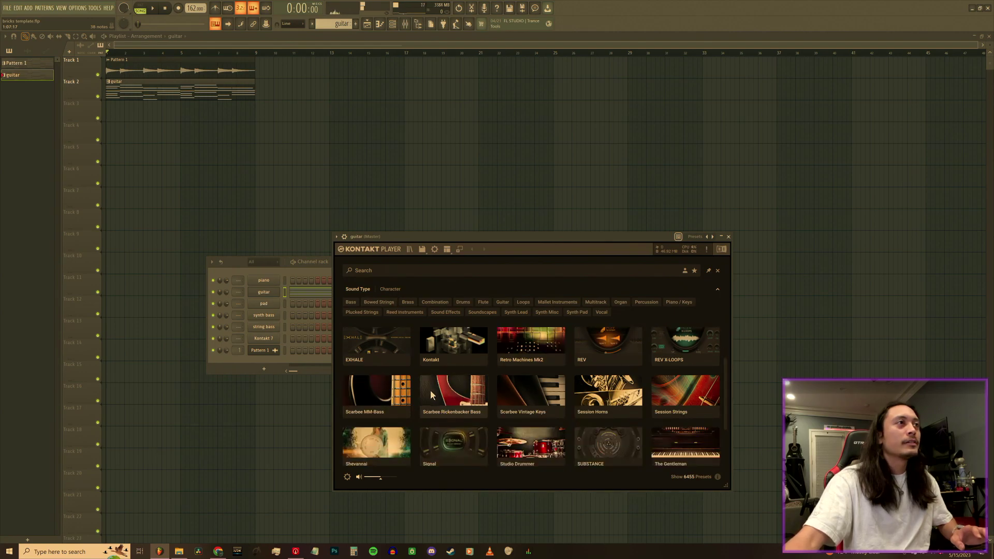
scroll(453, 398, "up", 1)
scroll(455, 397, "down", 3)
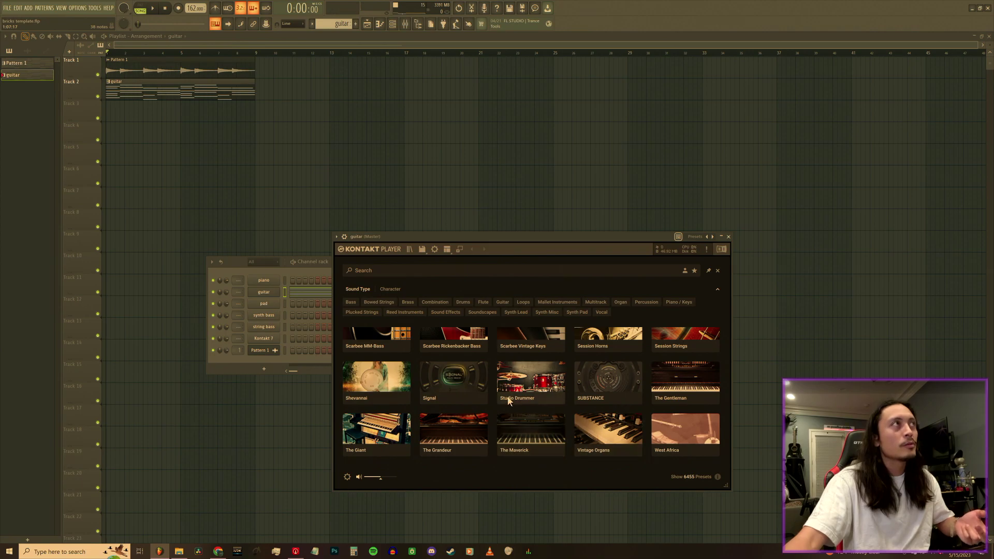
scroll(508, 400, "up", 3)
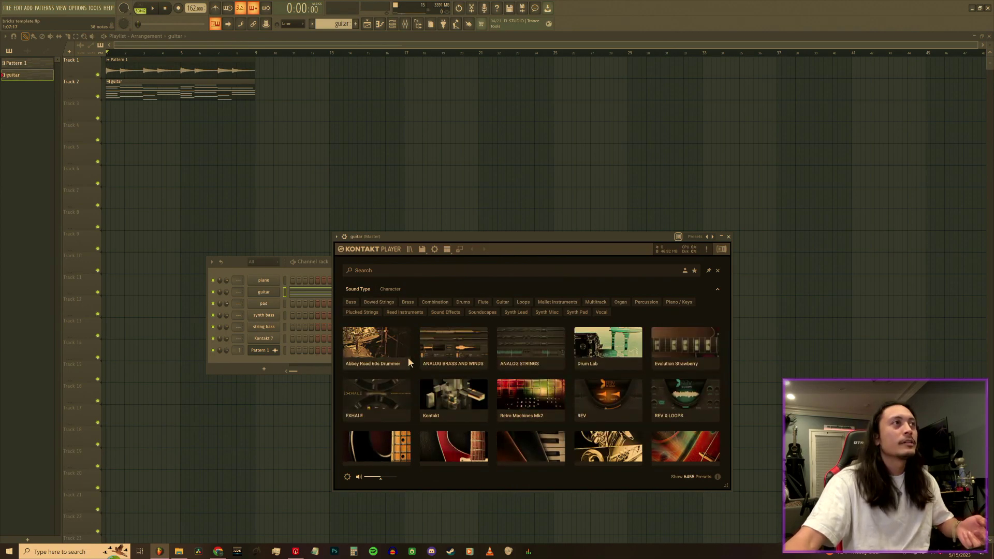
scroll(422, 404, "down", 2)
scroll(427, 406, "up", 2)
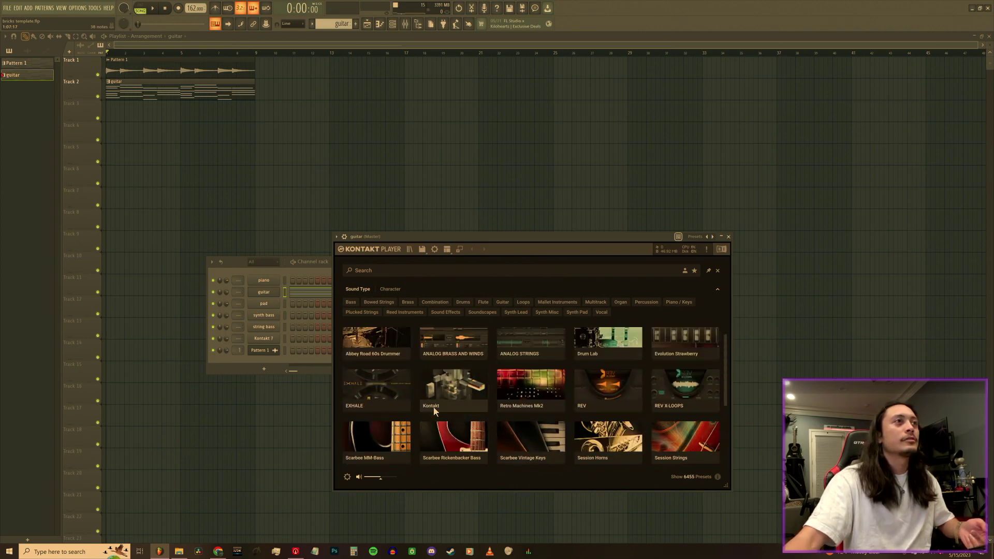
left_click(685, 344)
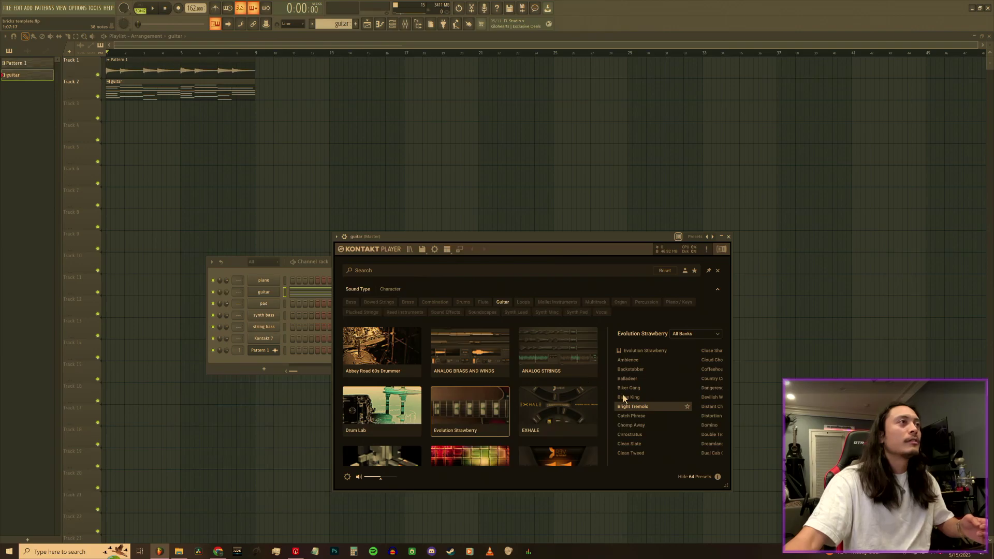
scroll(643, 395, "down", 1)
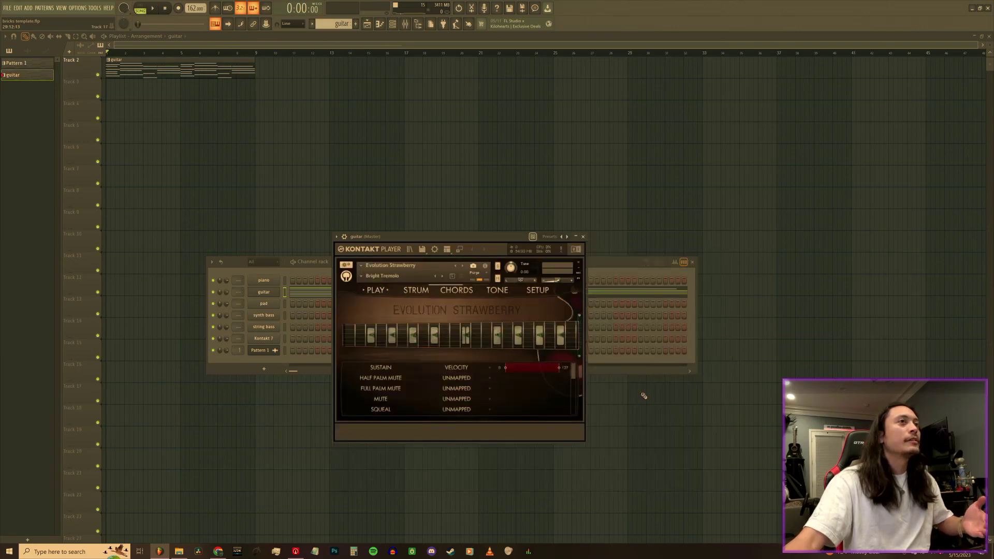
scroll(187, 84, "up", 1)
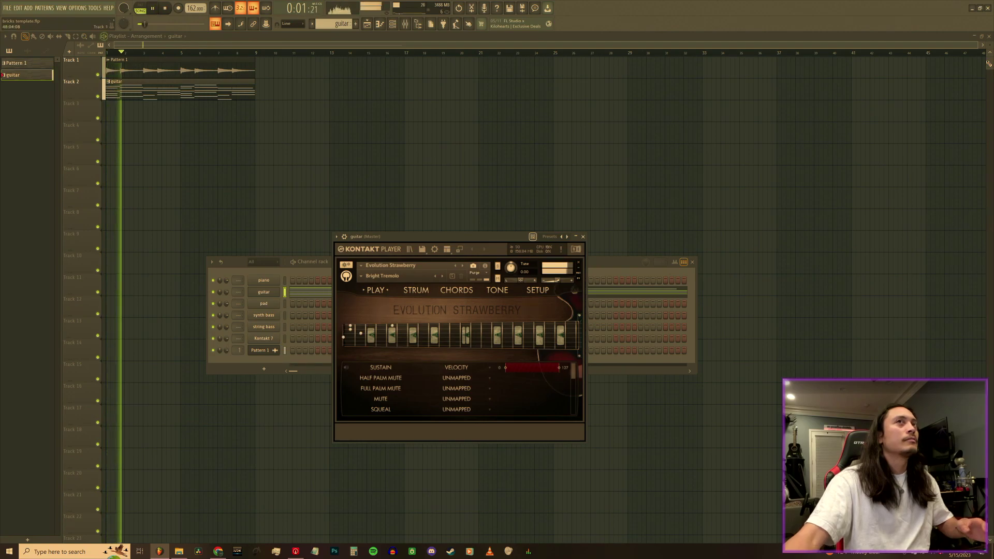
left_click_drag(990, 46, 990, 32)
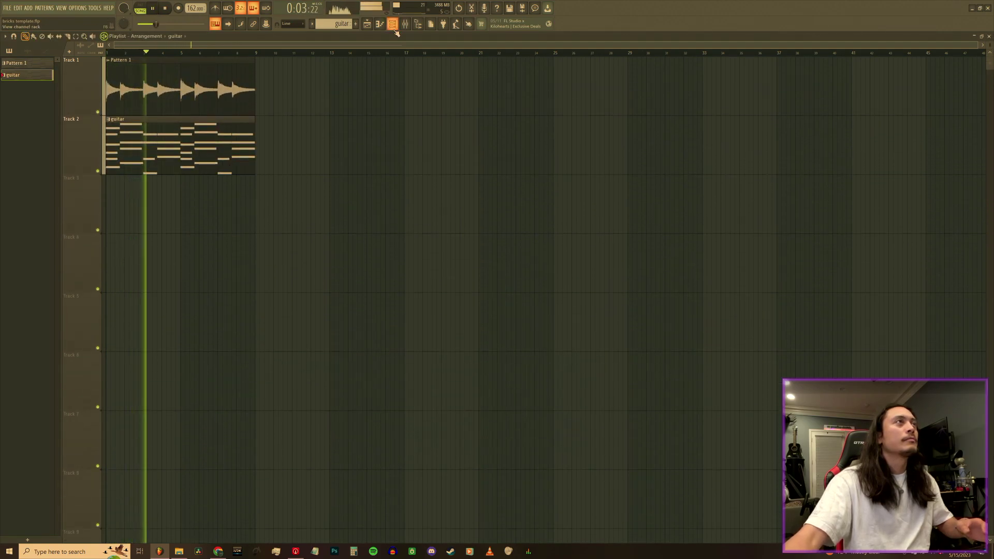
- Audition Evolution Strawberry's clean presets in the guitar channel's Kontakt, starting with Blues King, and settle on Clean Tweed
key("F6")
left_click(269, 292)
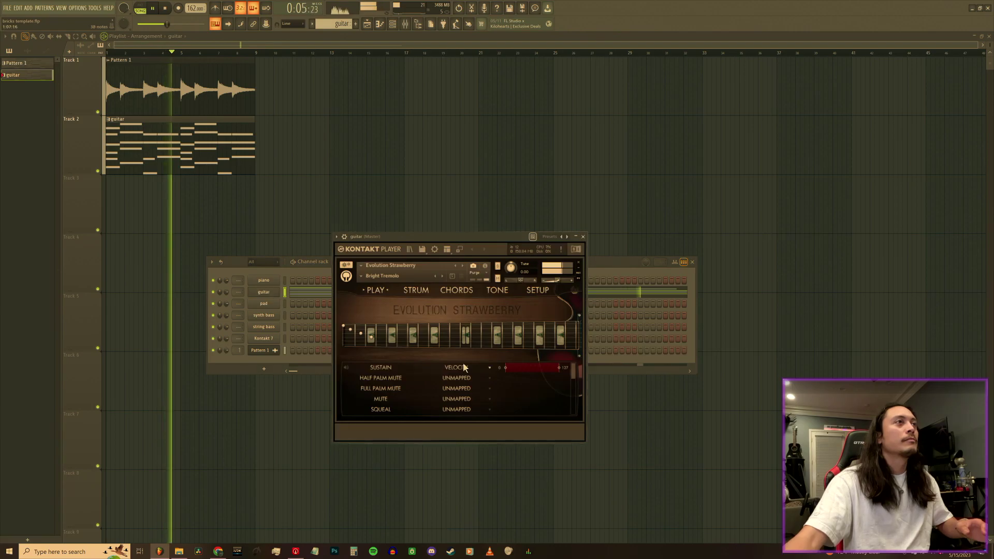
left_click(361, 280)
mouse_move(389, 285)
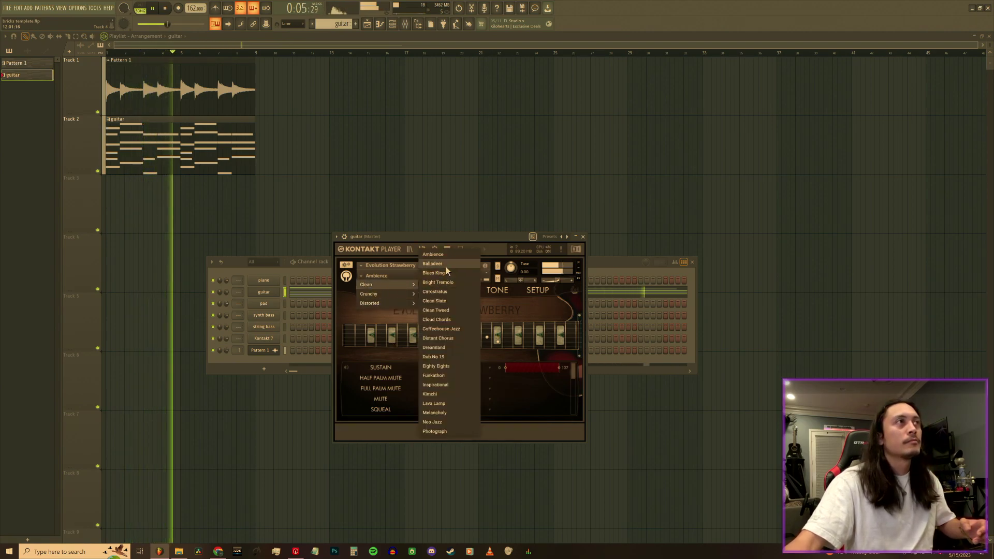
left_click(433, 273)
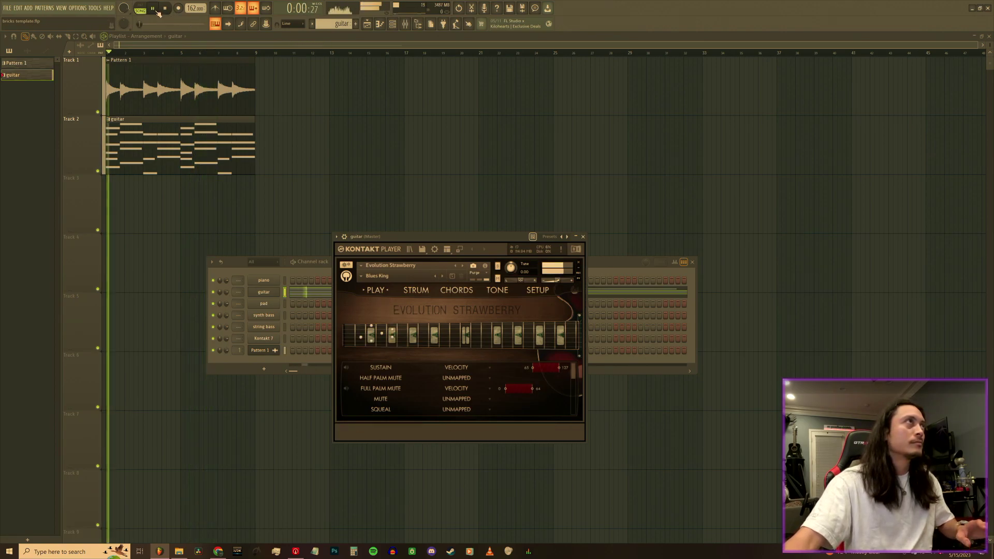
left_click(442, 277)
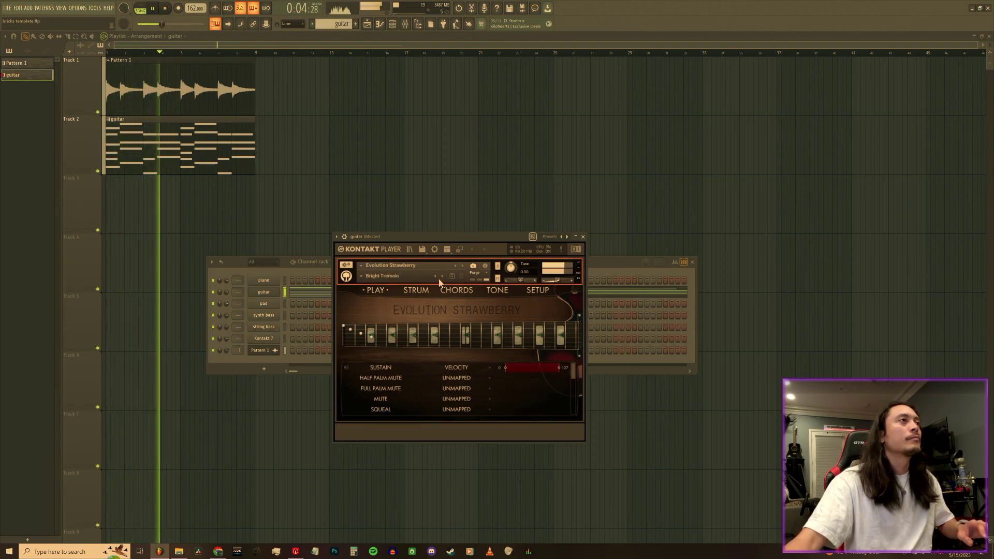
left_click(442, 277)
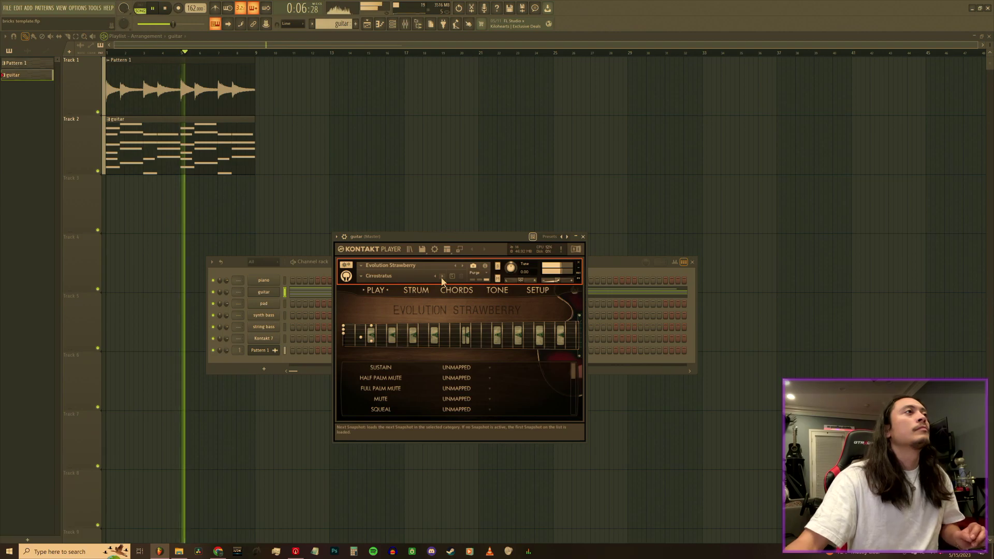
left_click(442, 277)
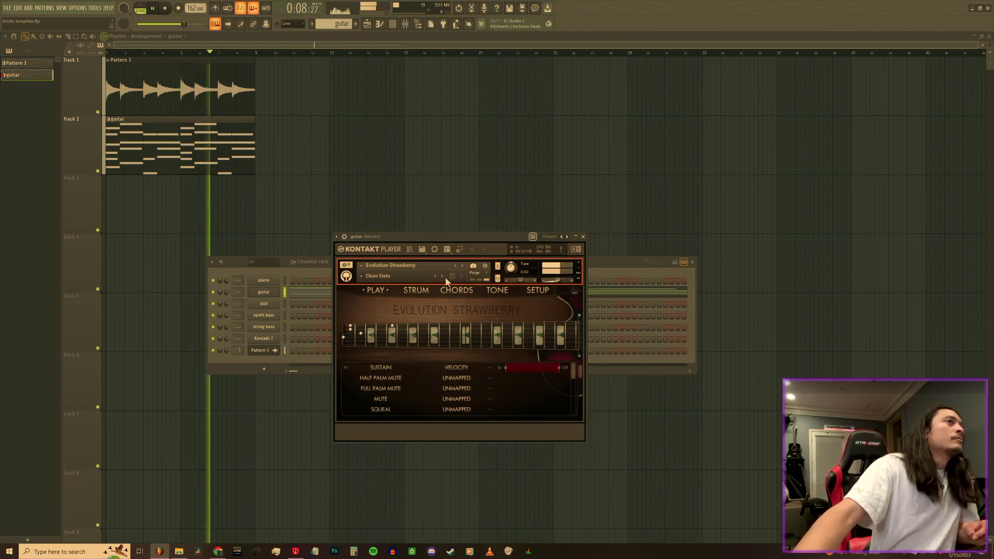
left_click(443, 277)
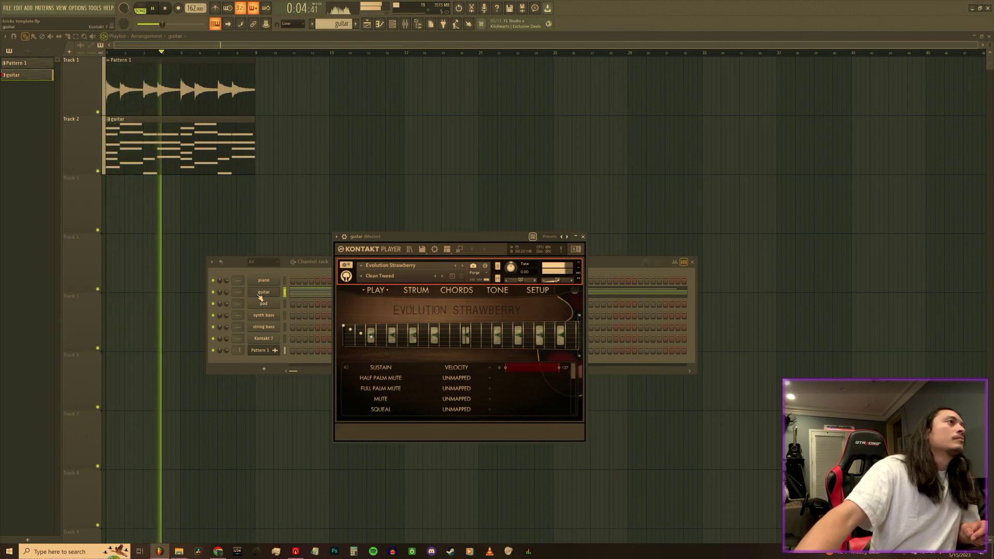
- Strum all the notes in the guitar channel's piano roll with the strumizer at its default settings and play the arrangement
left_click(282, 272)
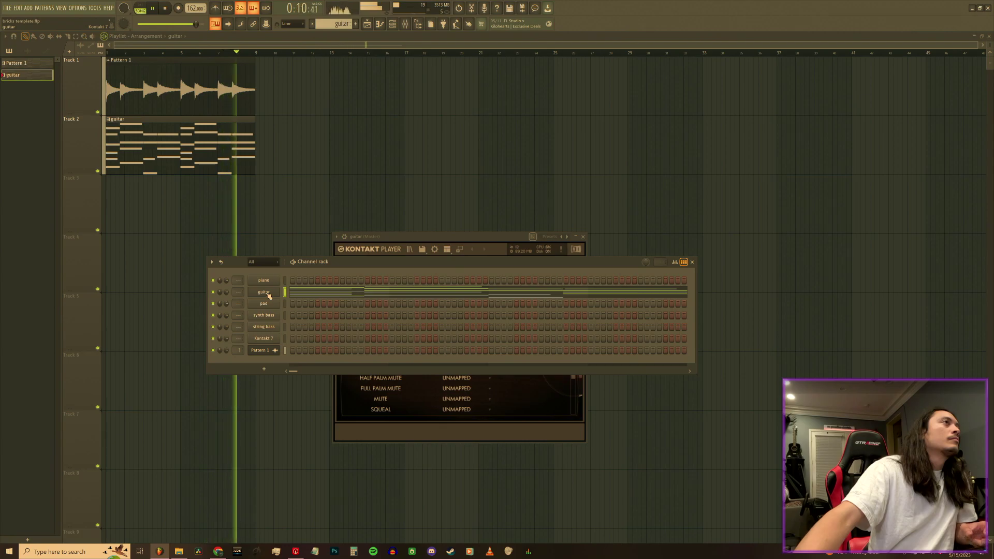
left_click(313, 294)
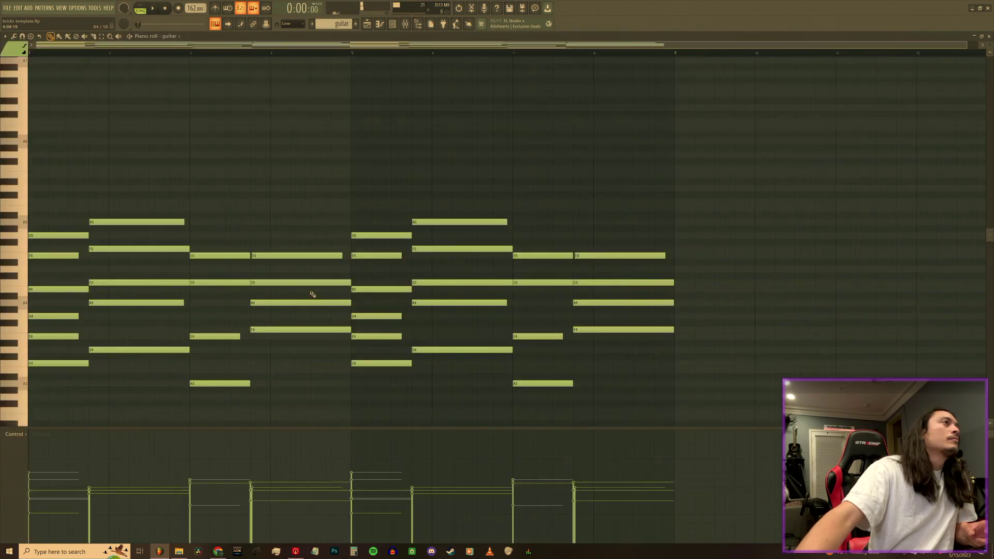
left_click_drag(661, 402, 14, 23)
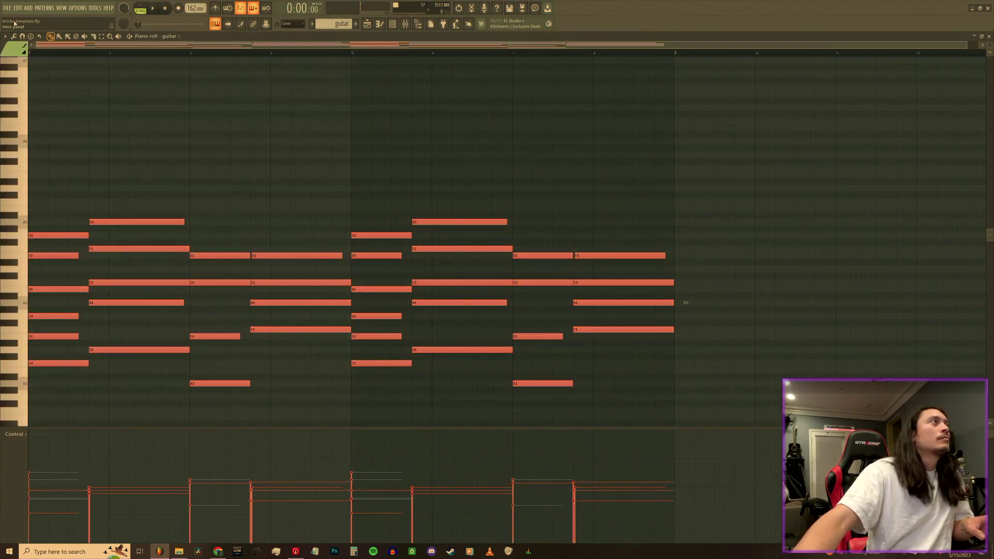
left_click(6, 37)
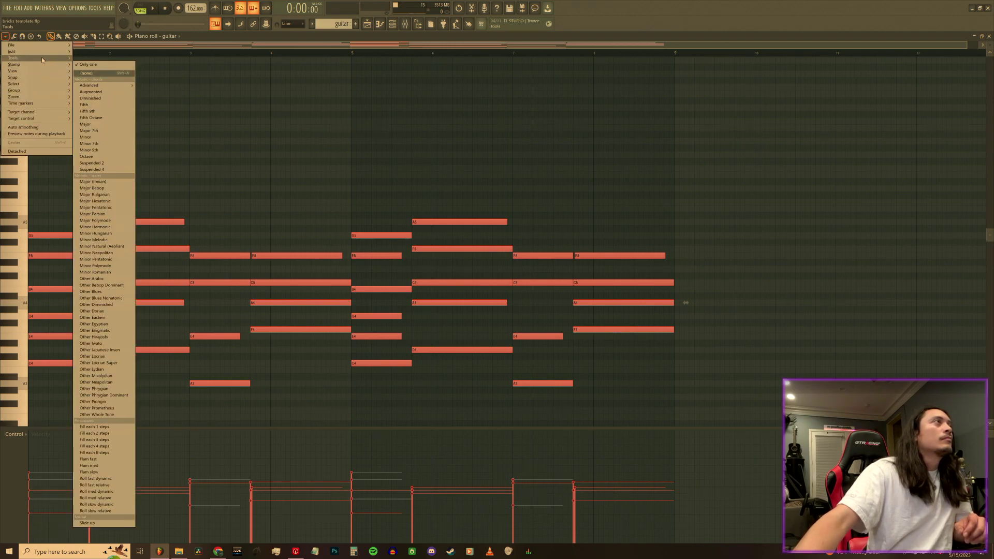
mouse_move(41, 57)
left_click(105, 137)
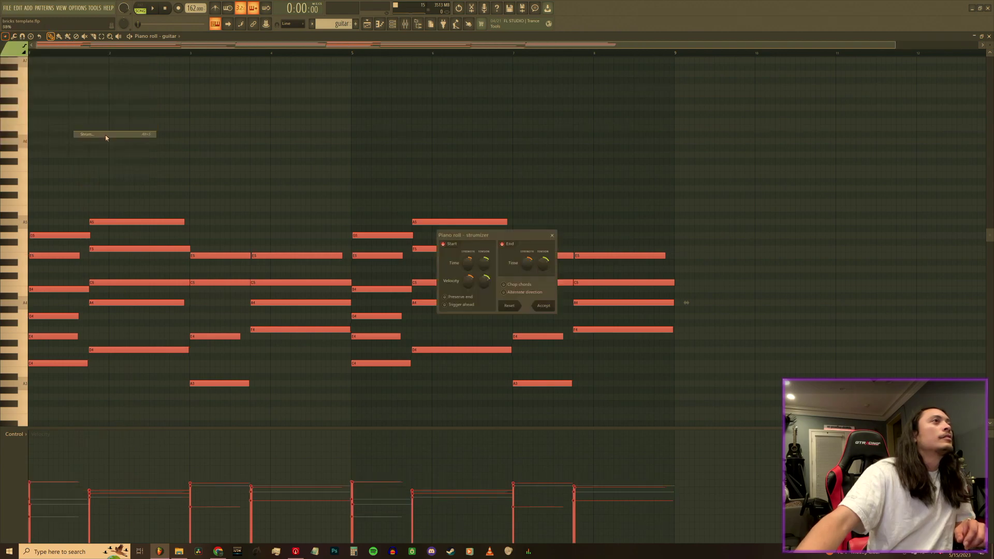
left_click(544, 306)
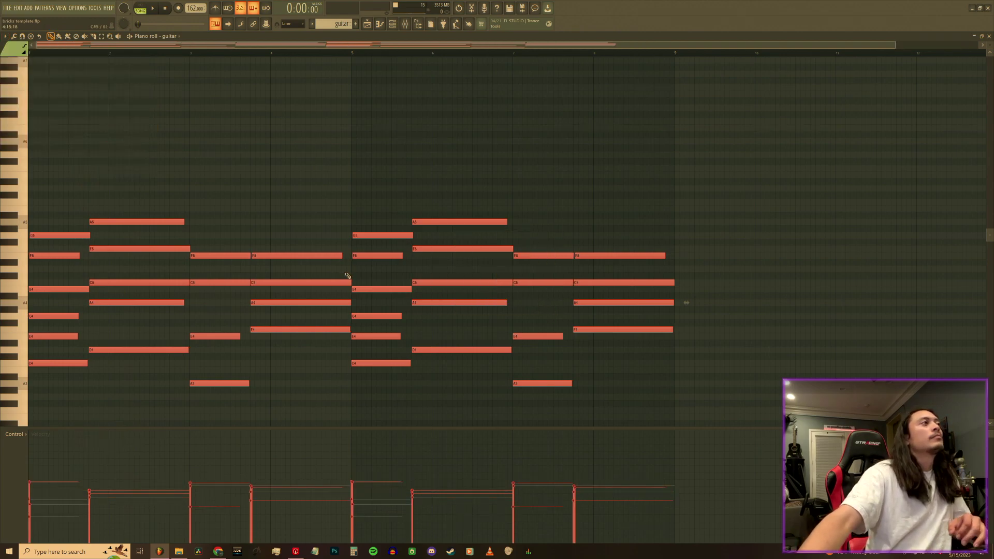
key("space")
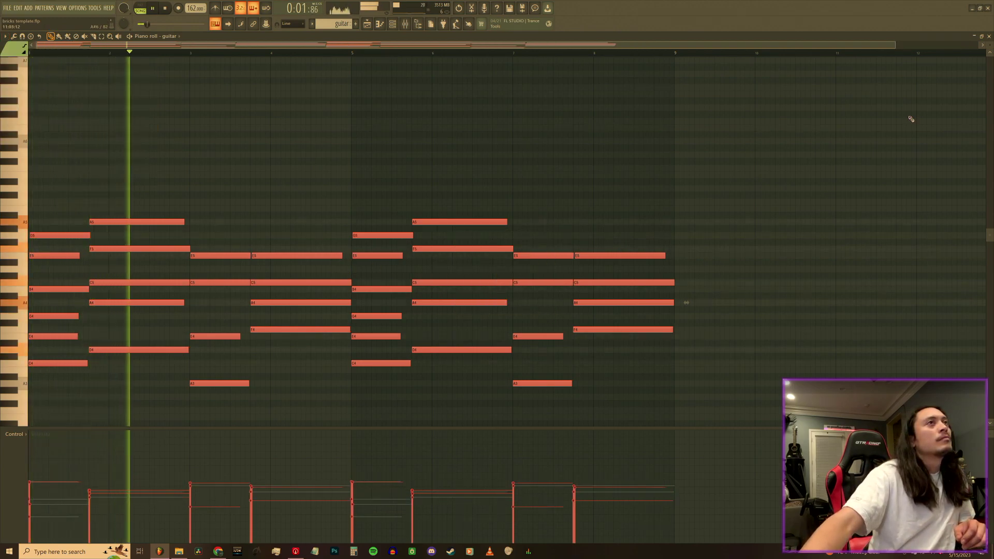
- Trim the guitar pattern clip on Track 2 to end at bar 9 and render it as an audio clip replacing the pattern
left_click(988, 37)
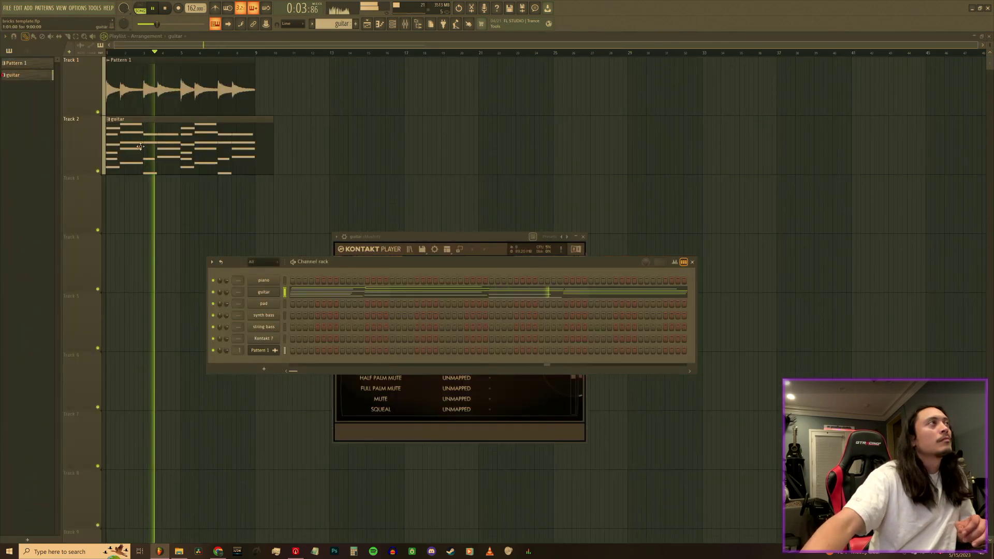
key("F12")
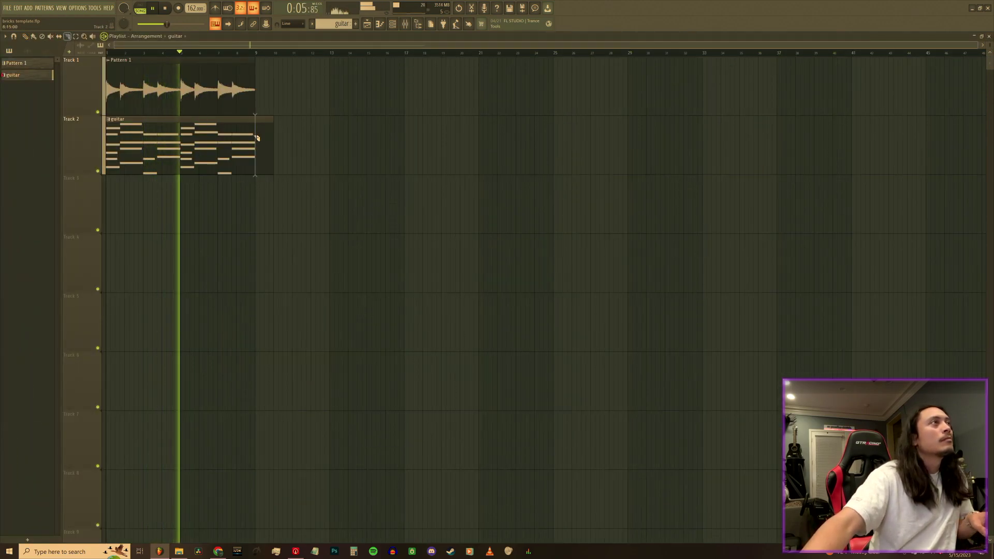
key("space")
right_click(31, 74)
left_click(67, 199)
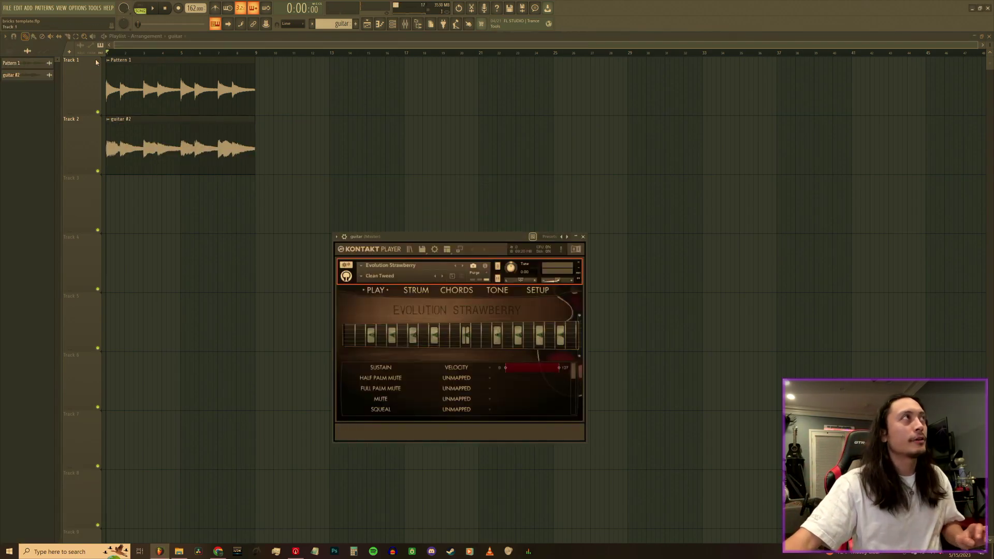
- Route the rendered guitar #2 audio clip to mixer track 2, the one with ValhallaVintageVerb and Fruity parametric EQ 2
left_click(315, 43)
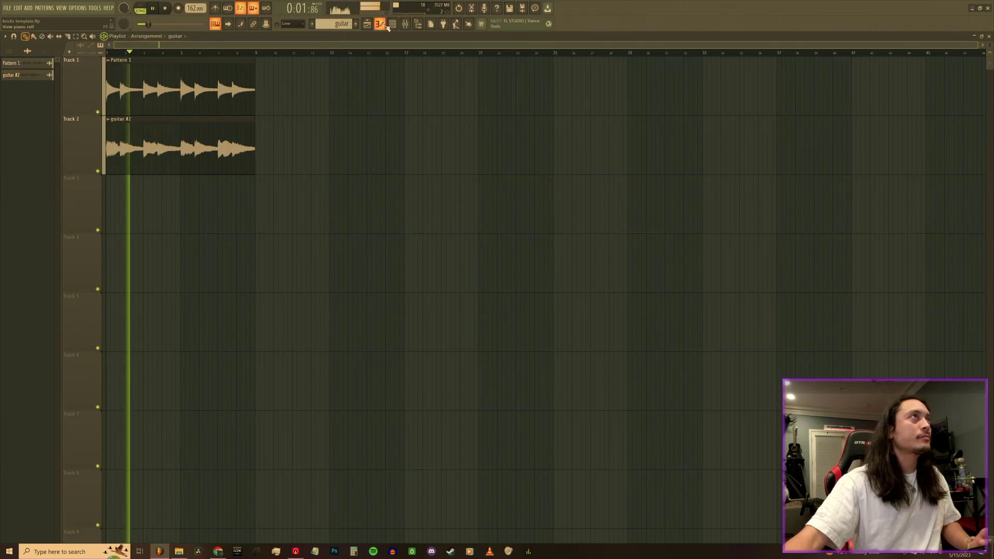
left_click(406, 25)
left_click(406, 25)
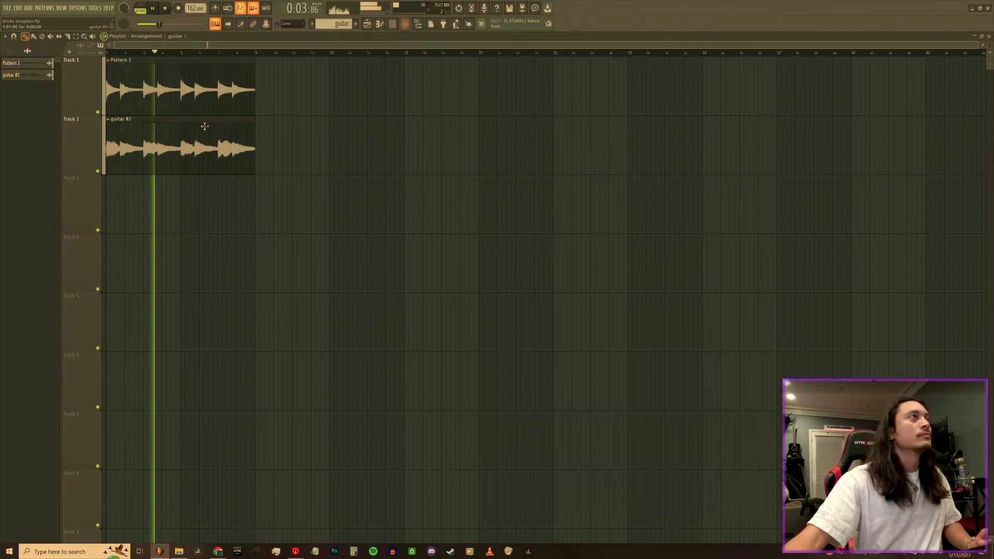
double_click(208, 102)
double_click(251, 133)
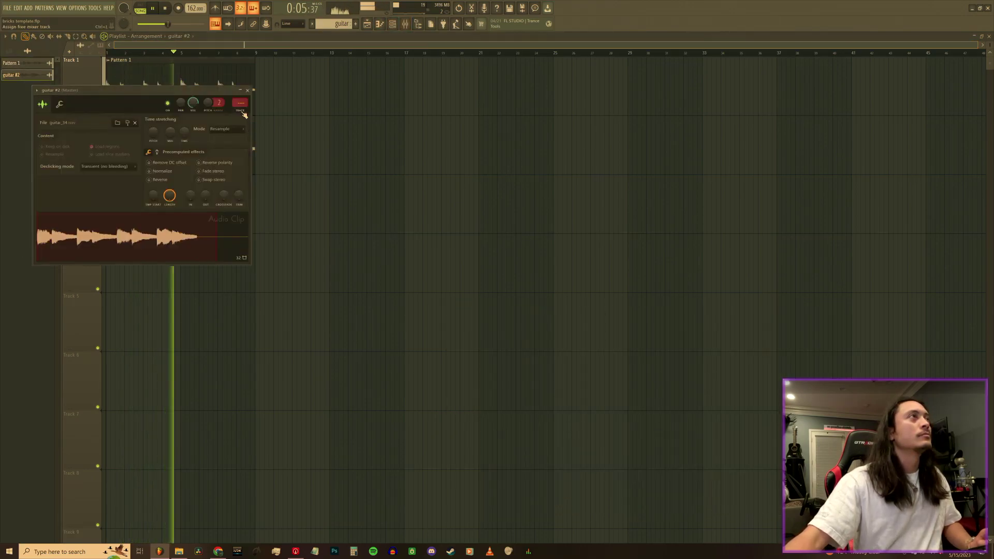
left_click(406, 25)
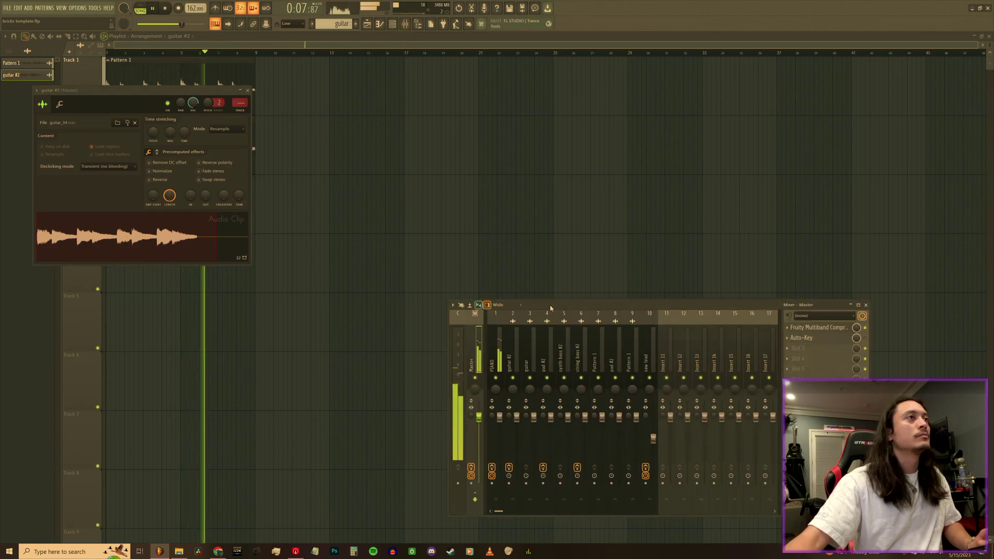
left_click(235, 136)
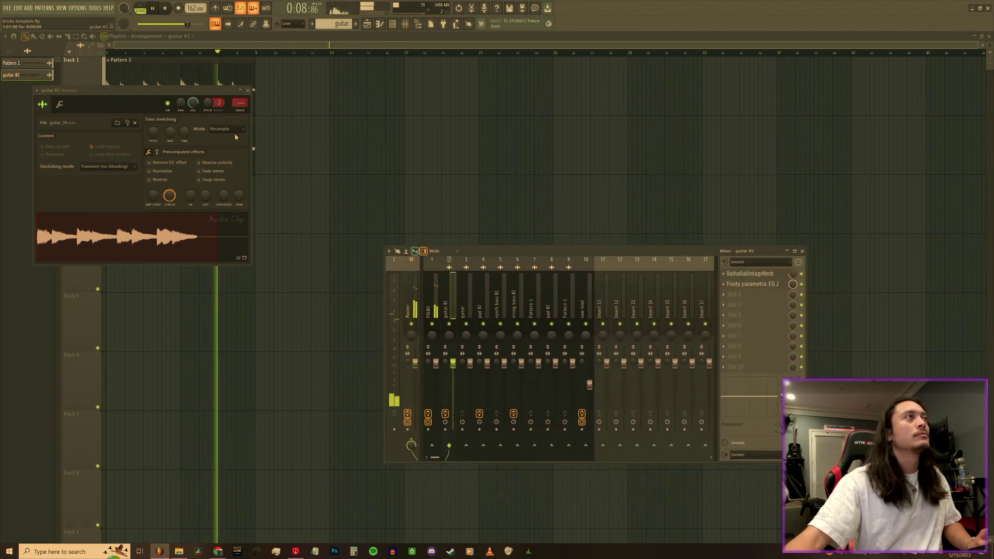
left_click(248, 91)
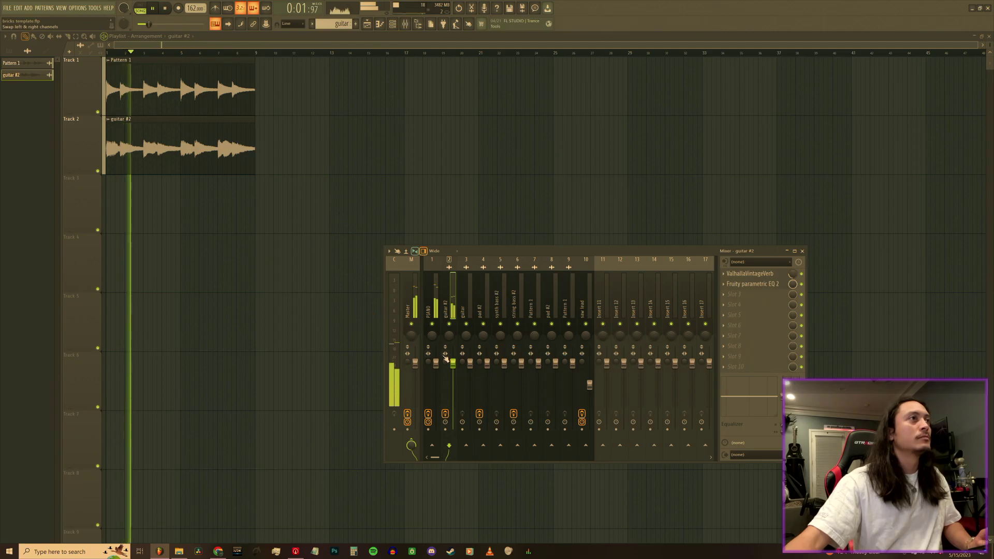
- Lower the channel volume of the guitar #2 audio clip while the arrangement plays
left_click(212, 125)
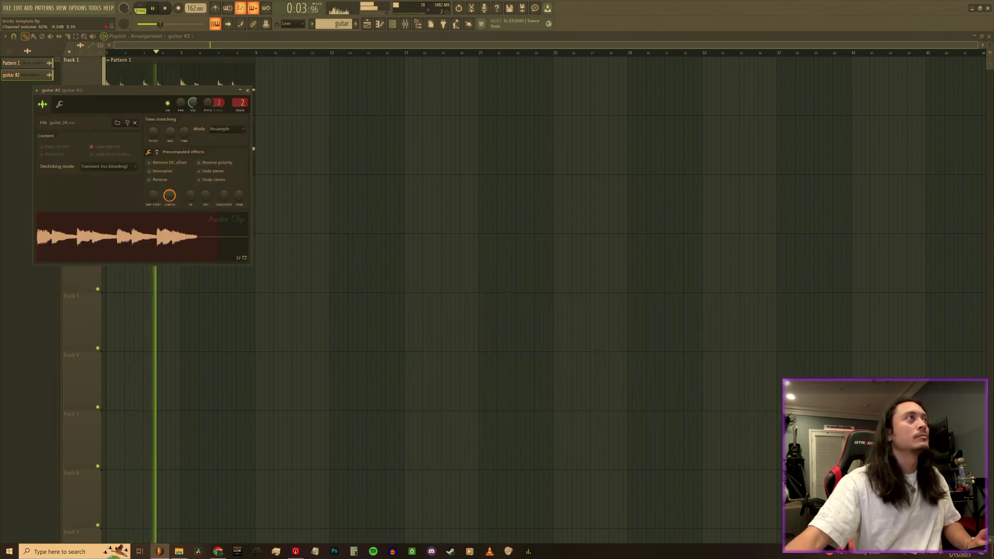
left_click_drag(237, 94, 292, 161)
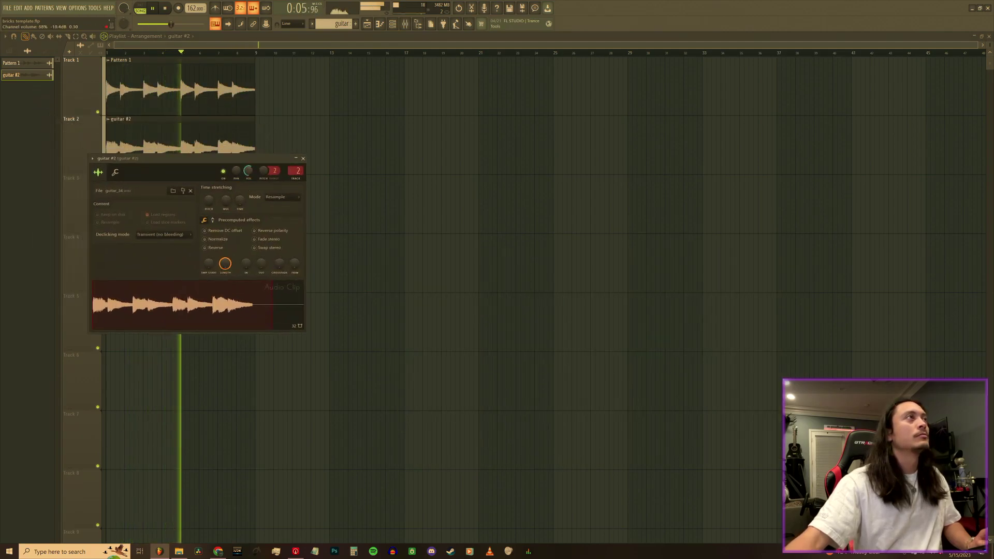
left_click(305, 160)
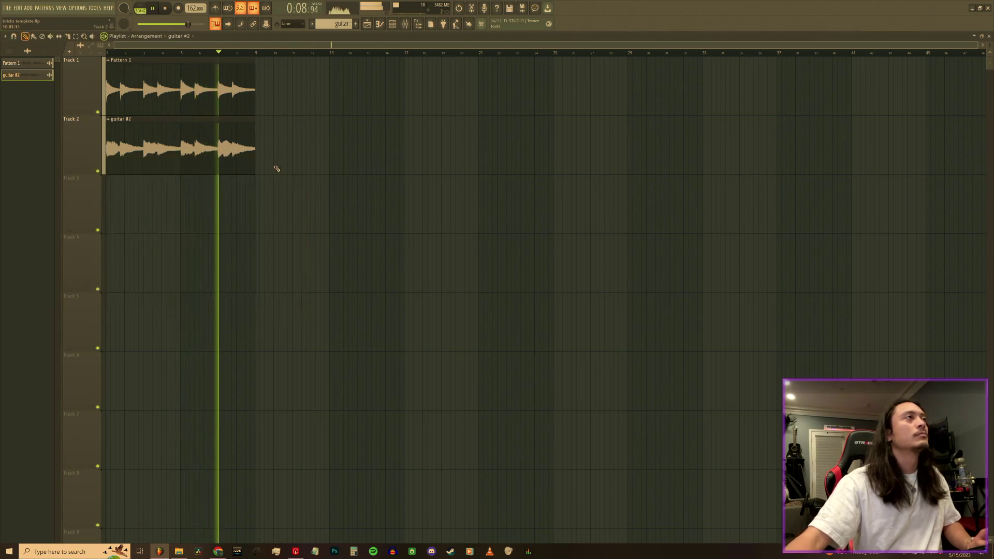
- Create a new pattern named pad and place it on Track 3 at bar 1 of the playlist
left_click(399, 27)
left_click(355, 23)
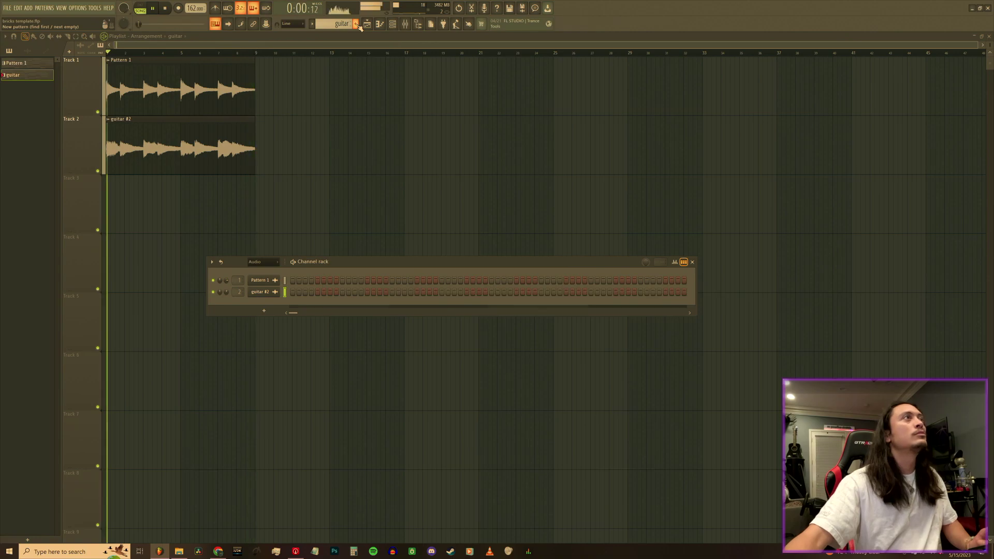
type("pad")
key("Return")
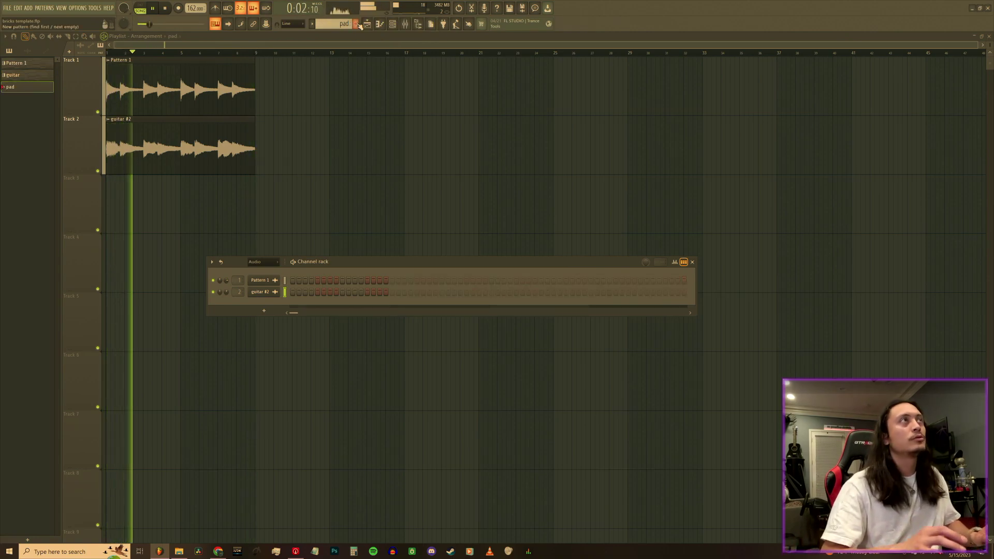
left_click_drag(127, 196, 107, 196)
- Copy the piano channel's notes from Pattern 1 and paste them into the pad channel of the pad pattern
left_click(393, 25)
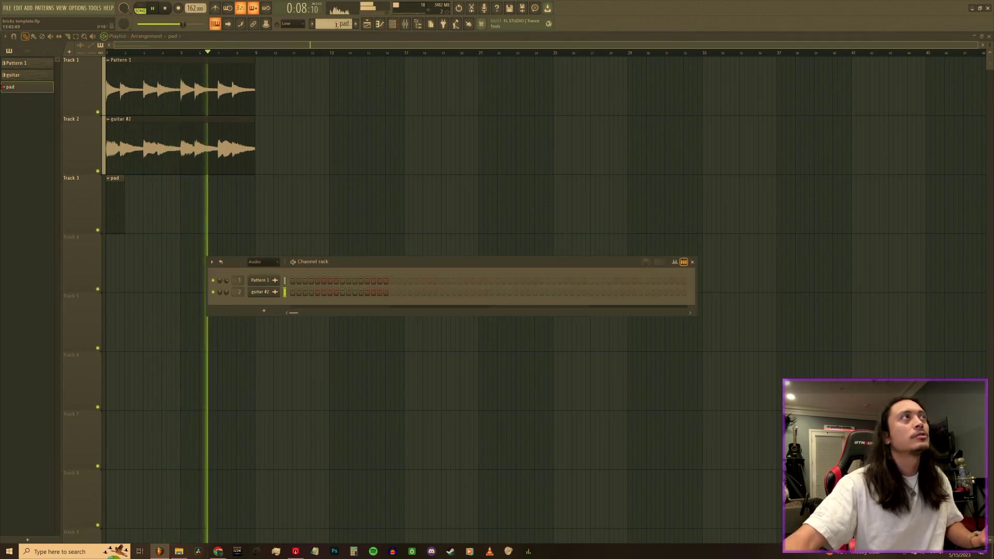
right_click(332, 22)
left_click(340, 25)
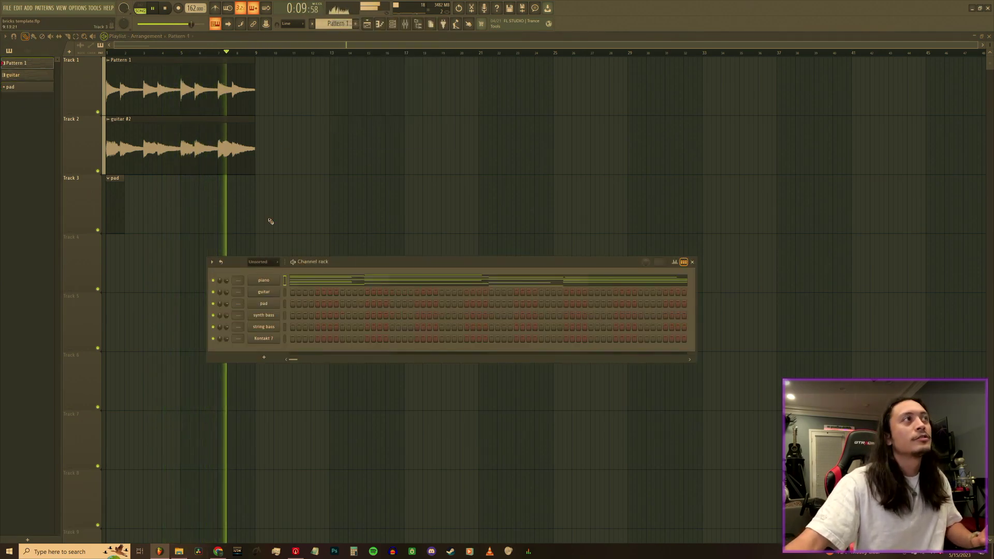
right_click(278, 278)
left_click(370, 292)
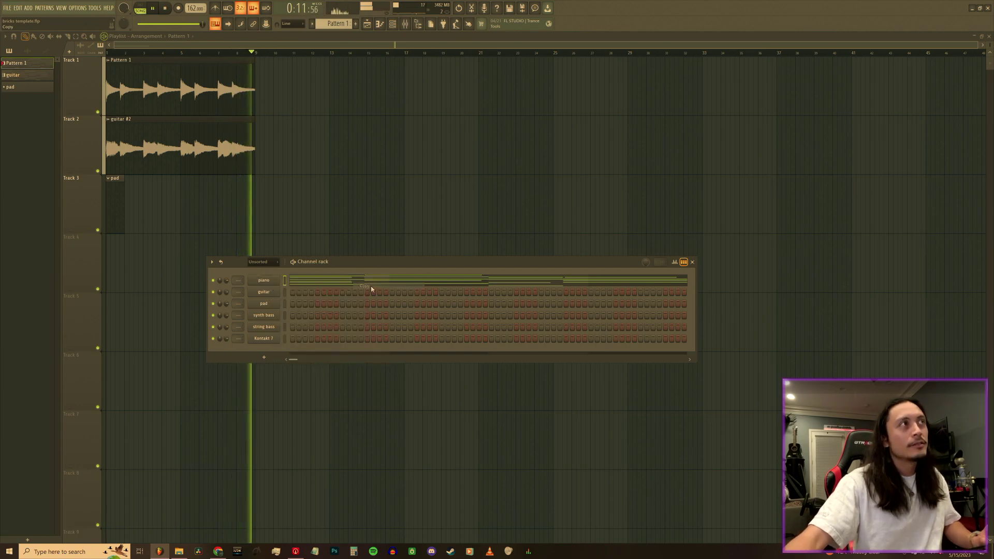
right_click(335, 23)
left_click(345, 46)
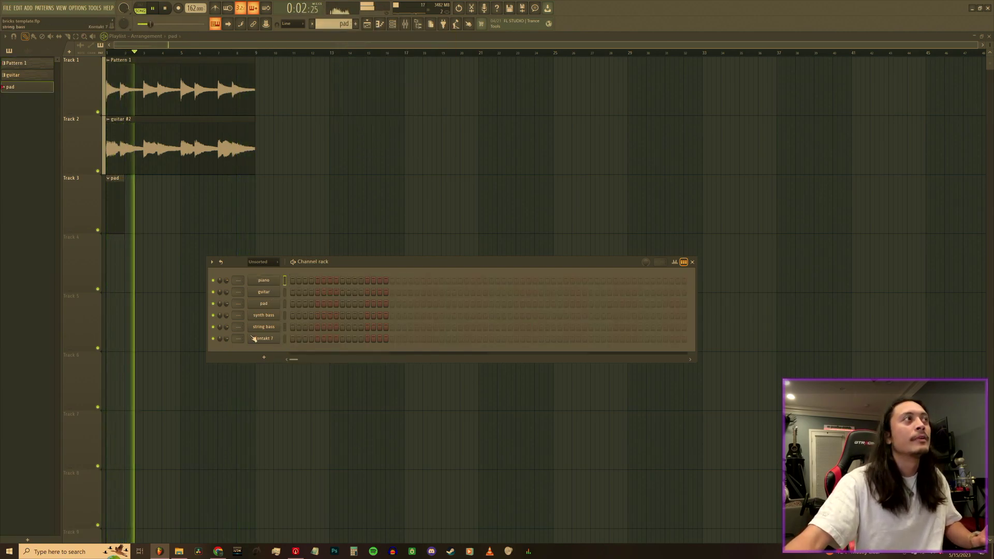
right_click(263, 304)
left_click(371, 317)
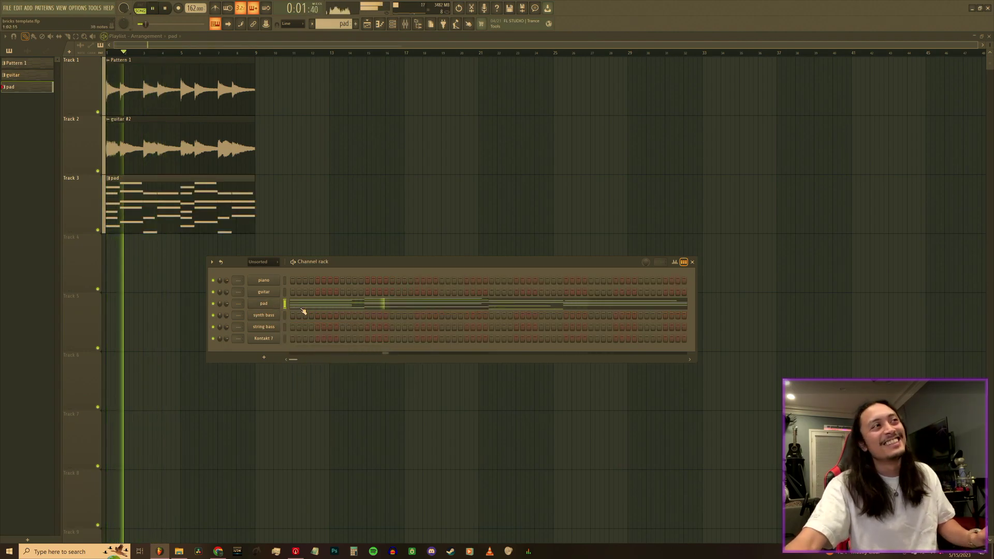
- Transpose all the notes of the pad pattern up one octave and play the result
left_click(302, 307)
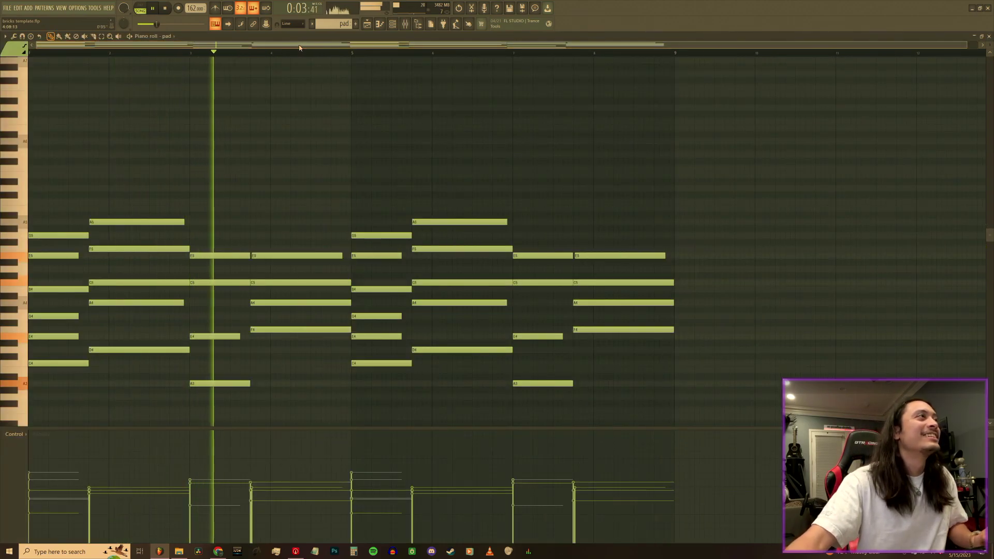
key("space")
key("ctrl+a")
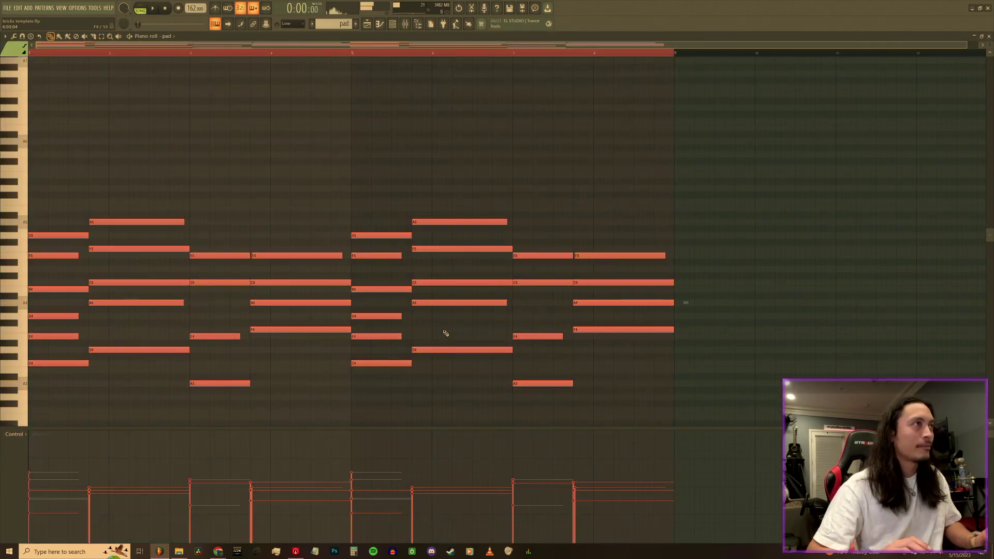
key("ctrl+Up")
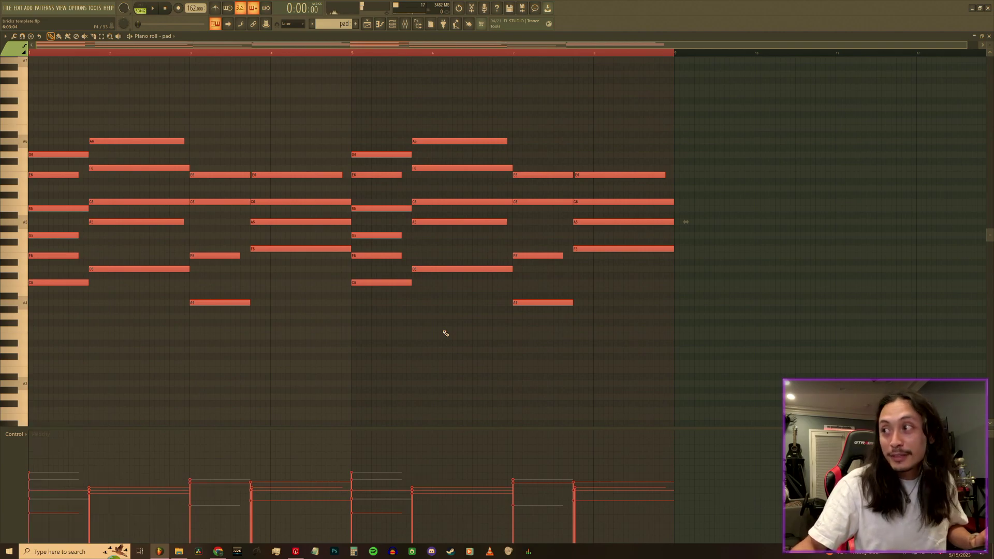
key("space")
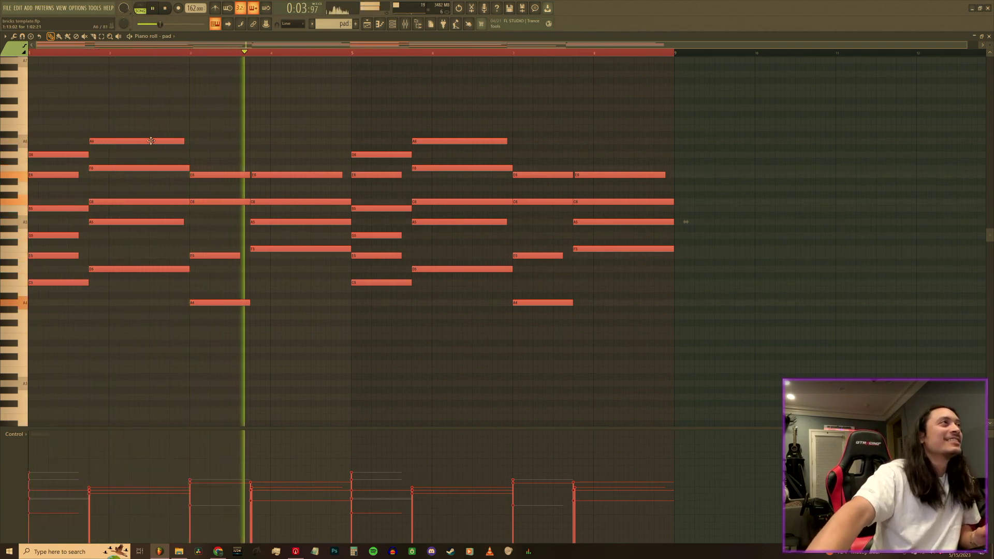
left_click(168, 122)
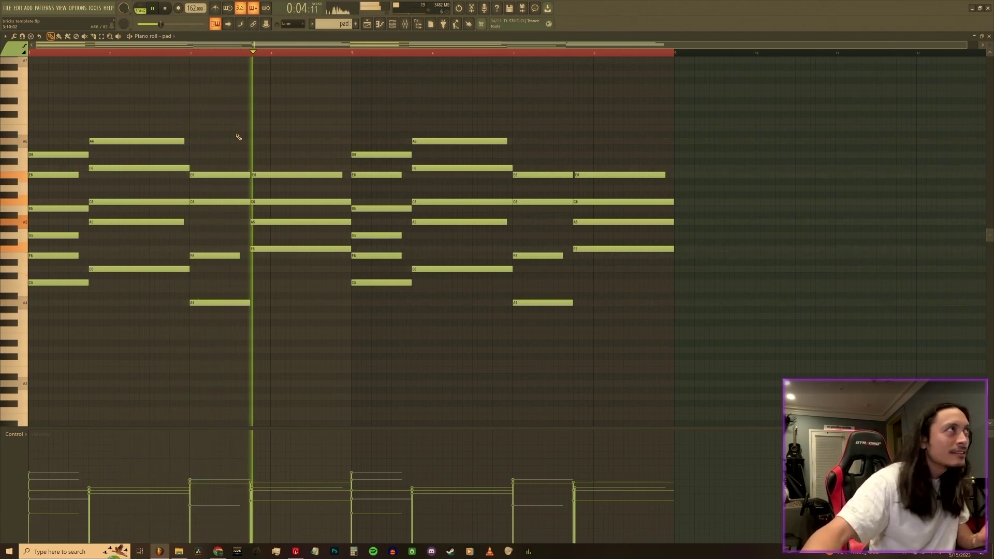
- Move the highest notes of the first two pad chords down two octaves and play the arrangement
left_click_drag(32, 158, 133, 123)
key("space")
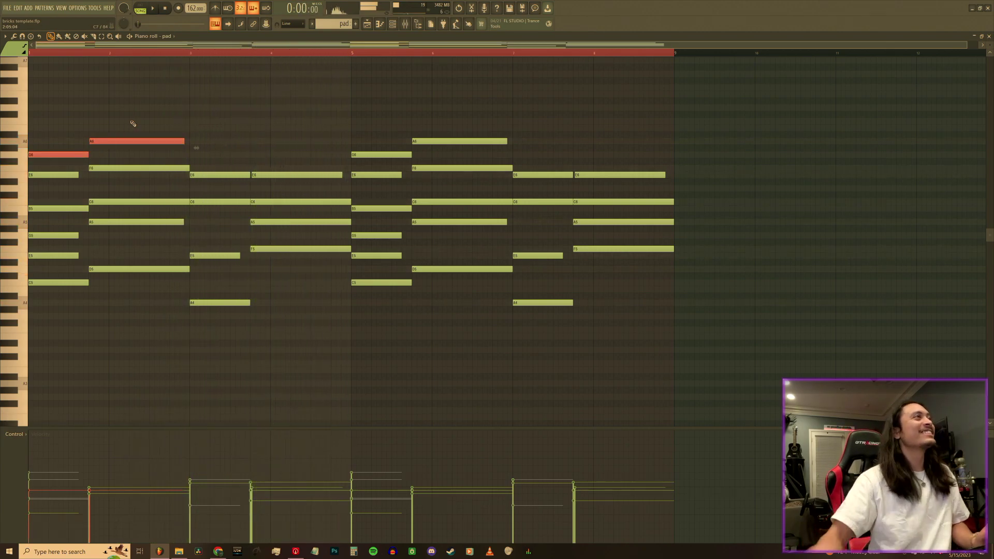
key("space")
key("ctrl+Down")
key("space")
key("space")
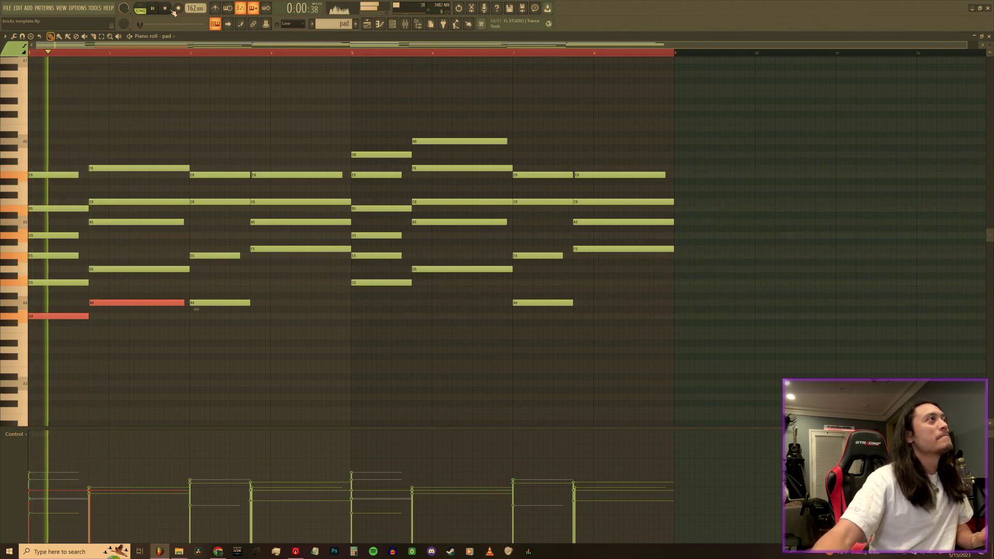
- Move the highest notes of the two chords starting at bar 5 down two octaves
left_click_drag(348, 161, 471, 121)
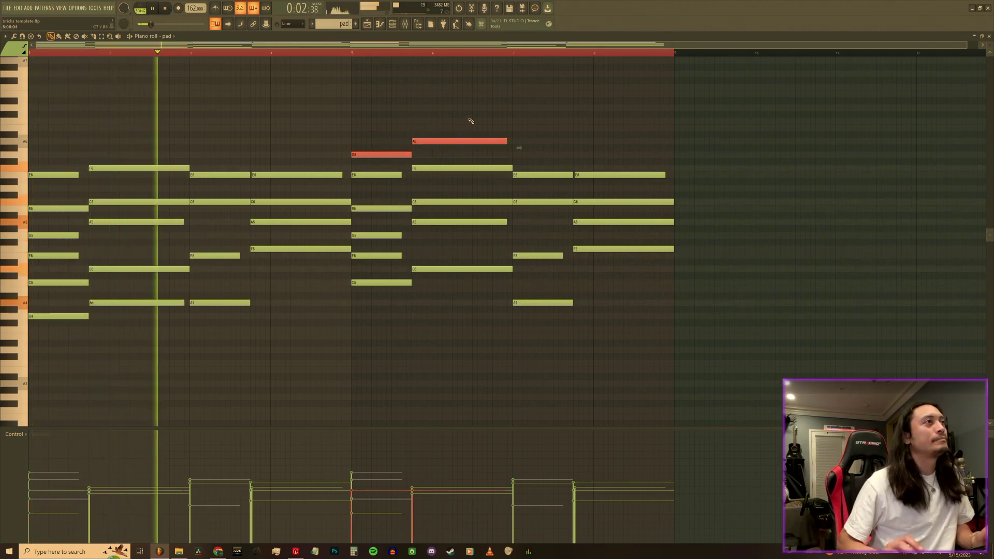
key("ctrl+Down")
key("ctrl+Down")
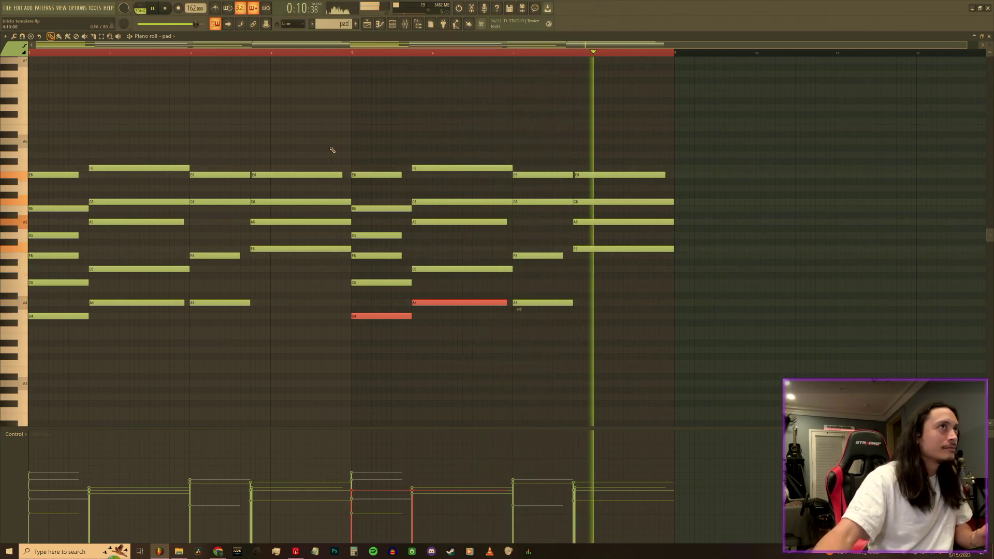
- Solo Track 3 in the playlist, then reopen the pad notes and play them from the start
left_click(989, 36)
right_click(98, 231)
key("space")
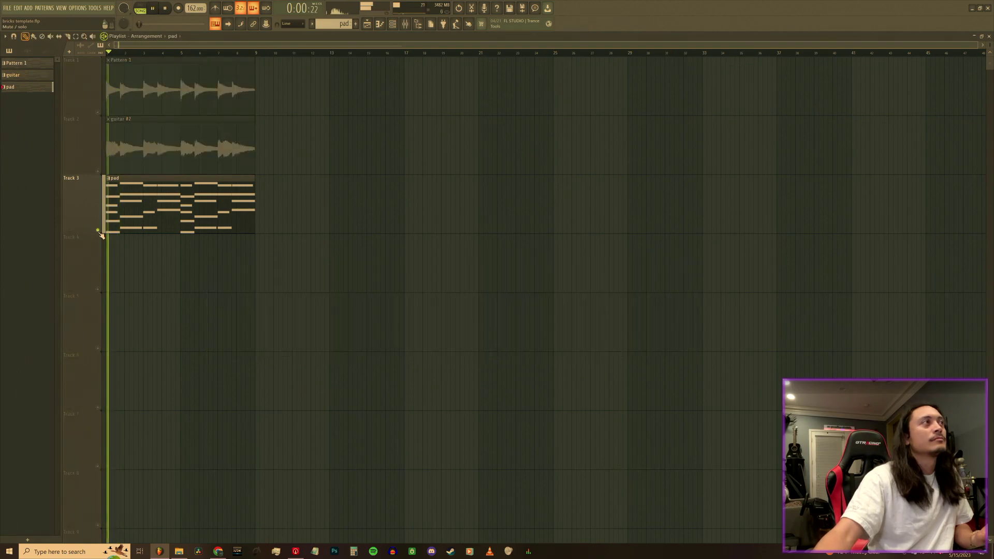
double_click(183, 195)
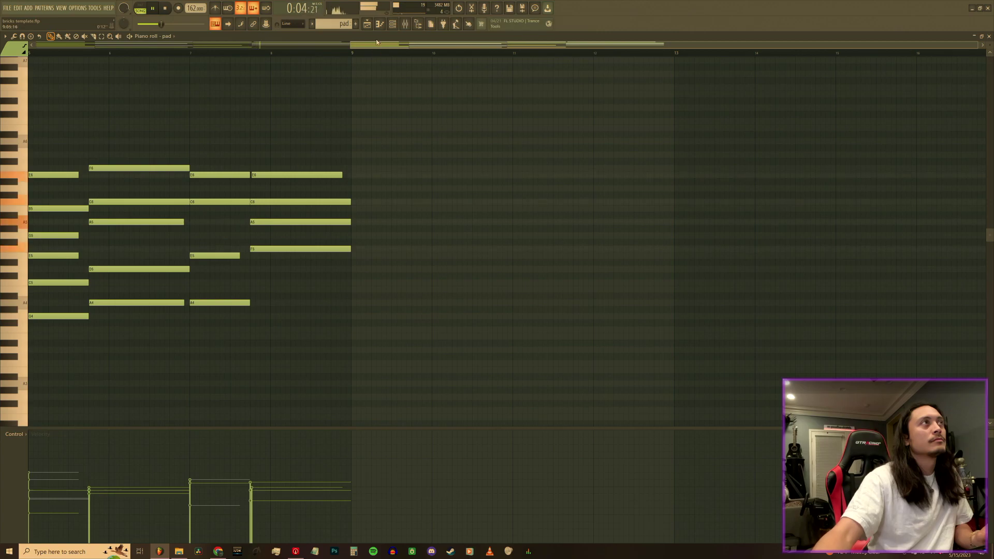
key("space")
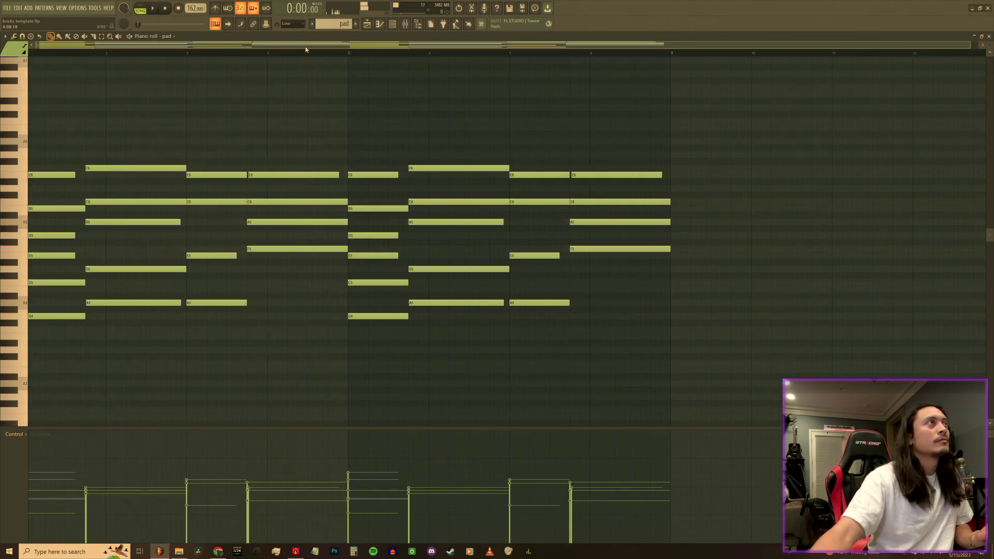
key("space")
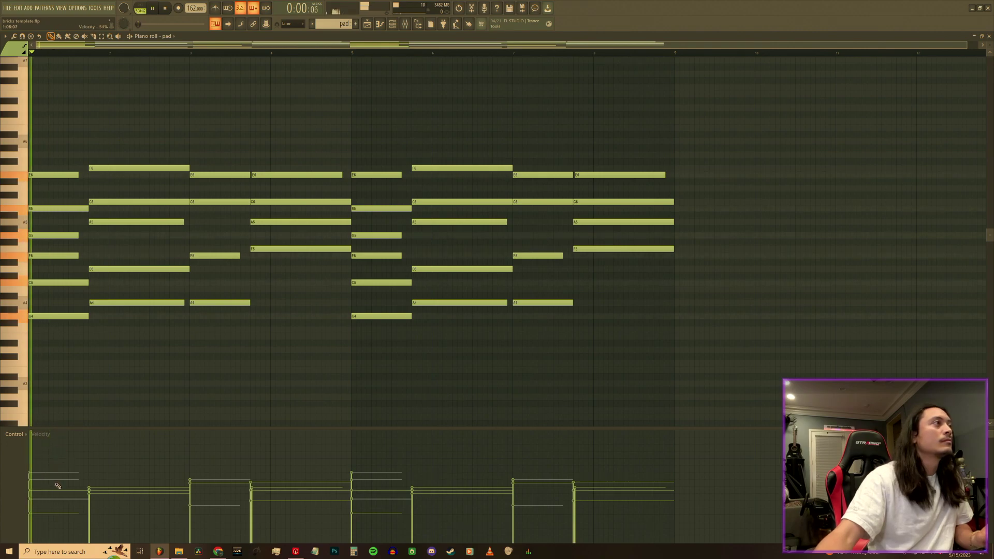
- Lower the velocities of the lowest pad notes and delete the stray note drawn near bar 7
left_click_drag(46, 327, 251, 291)
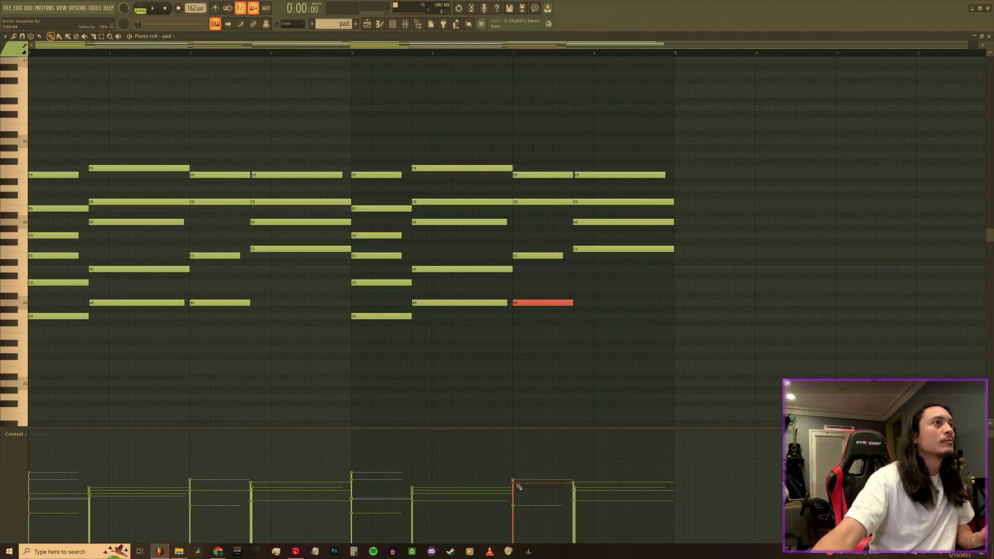
key("space")
left_click(549, 370)
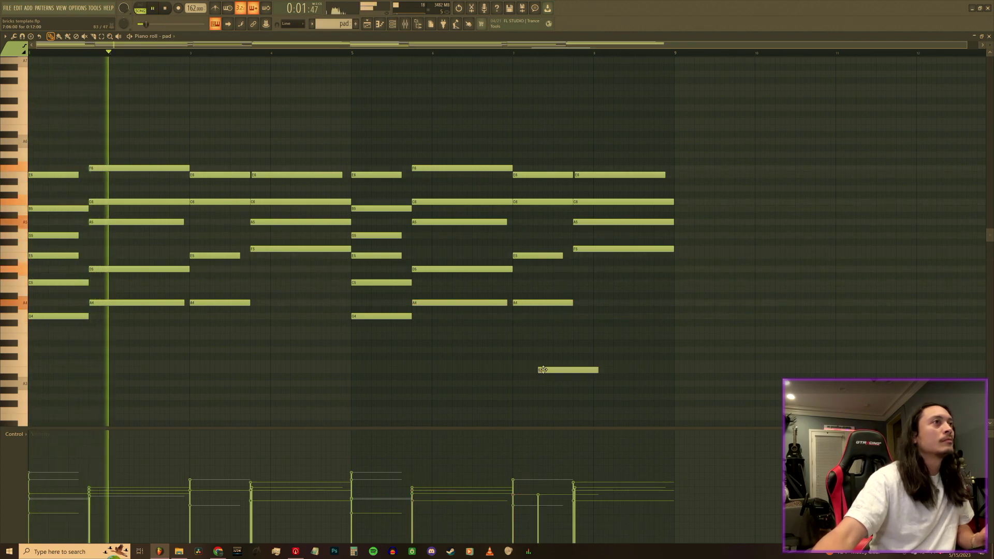
right_click(565, 376)
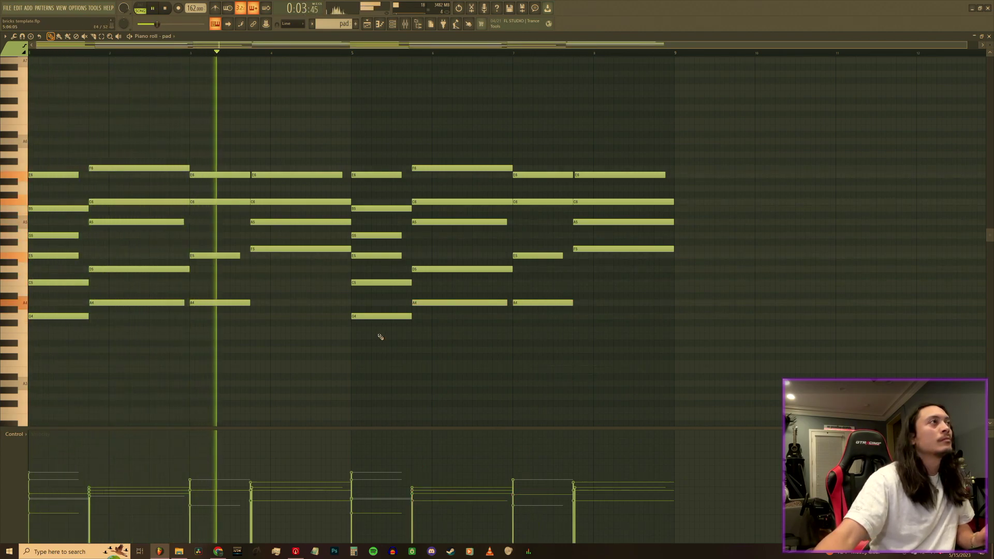
- Lower the velocities of the highest pad notes chord by chord, removing any stray note drawn while deselecting
left_click(124, 168, "ctrl")
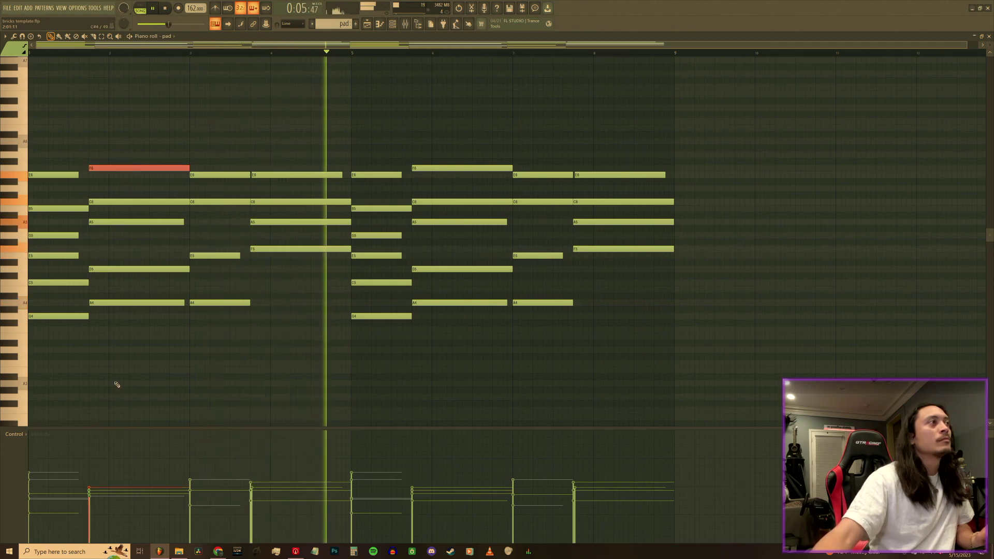
left_click(203, 176)
left_click(274, 176)
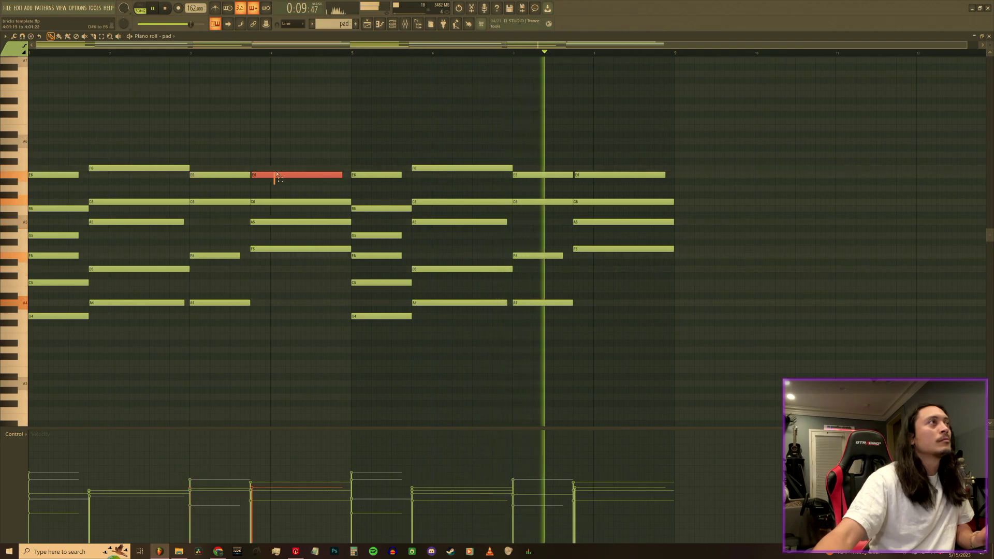
left_click(377, 174)
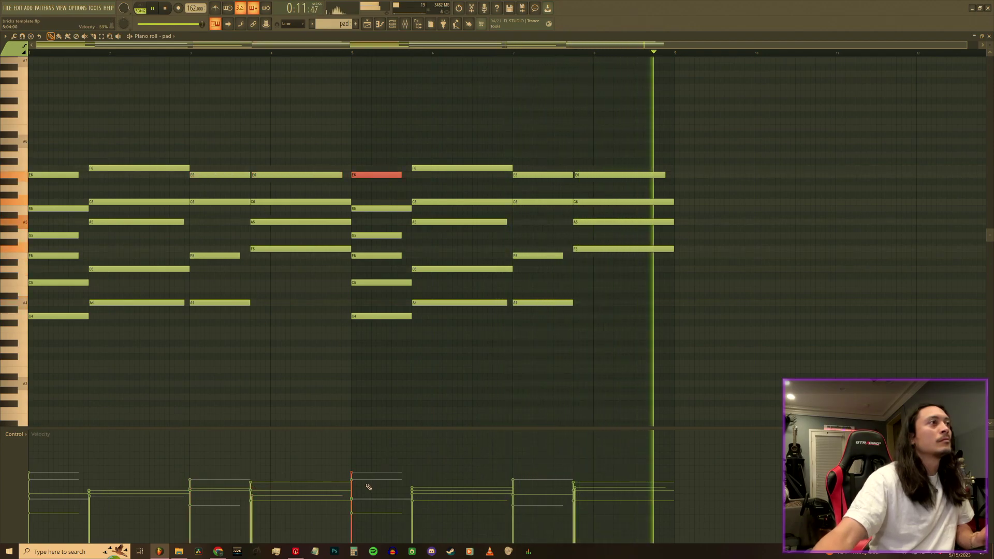
left_click(482, 168)
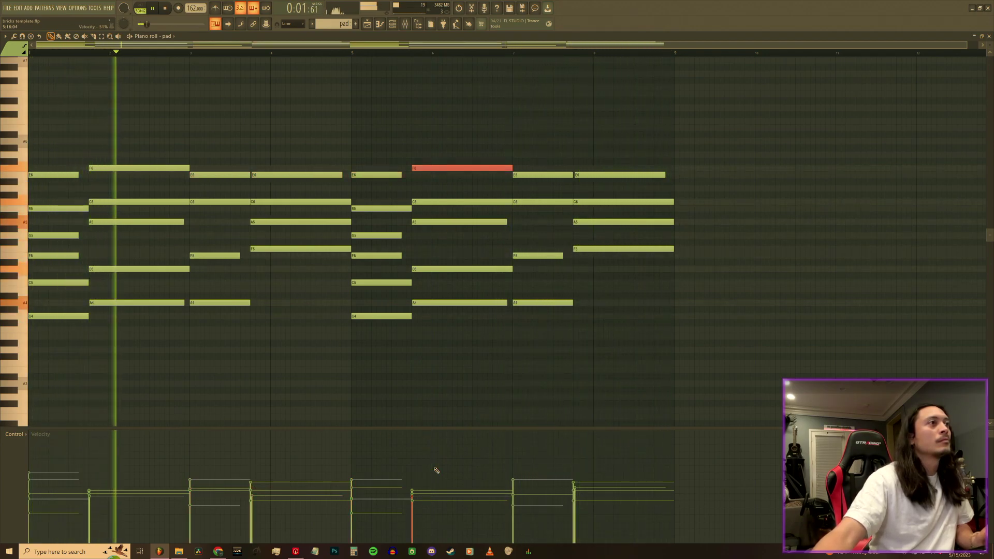
left_click(543, 175)
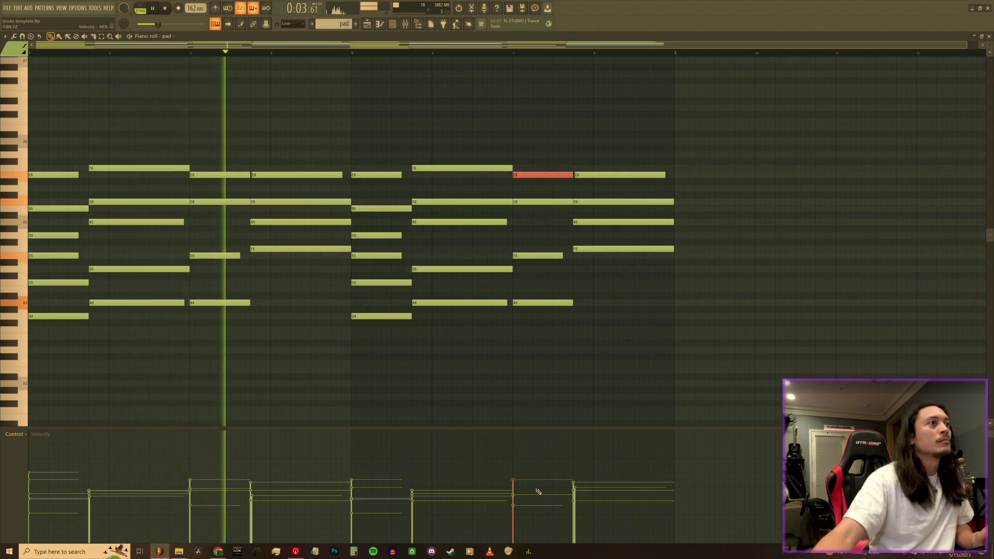
left_click(600, 175)
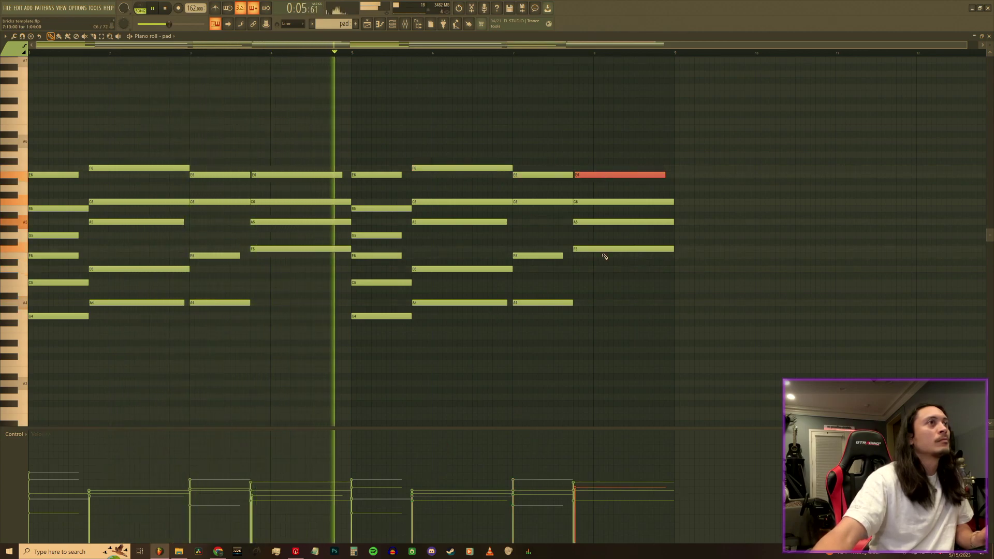
left_click(612, 408)
right_click(627, 410)
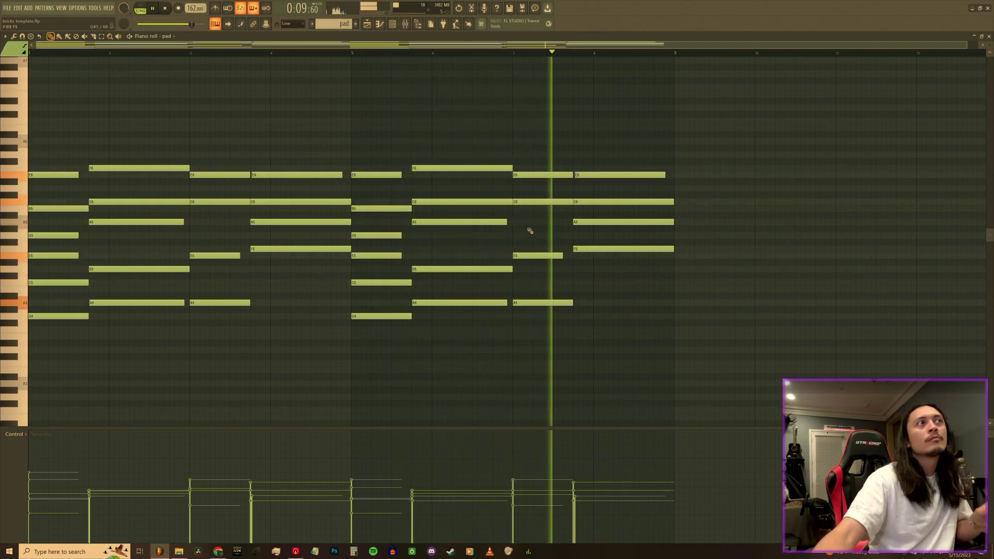
- Lower the velocity of the C6 note in the bar 7 chord and clear the selection
left_click(534, 256)
left_click(535, 201)
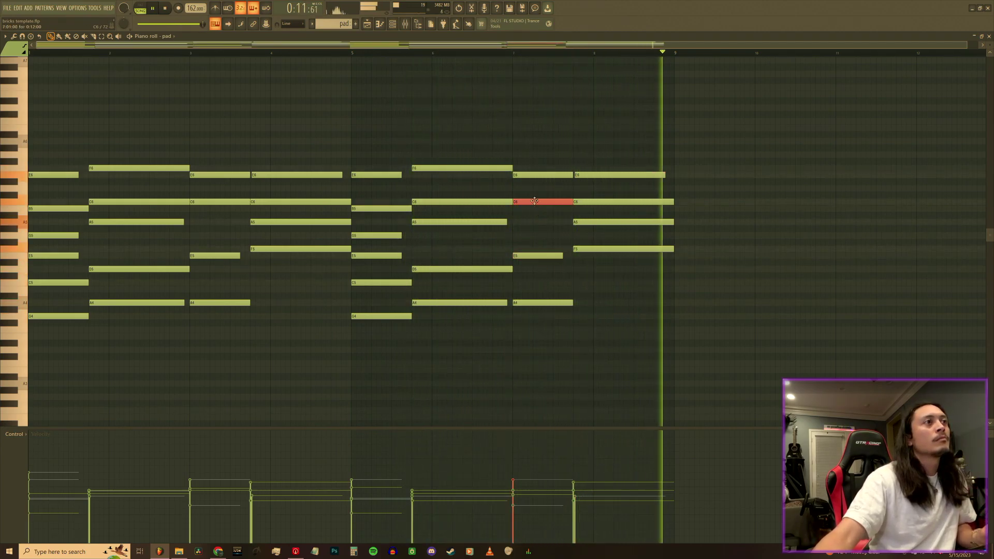
left_click(516, 486)
left_click(388, 357)
right_click(395, 358)
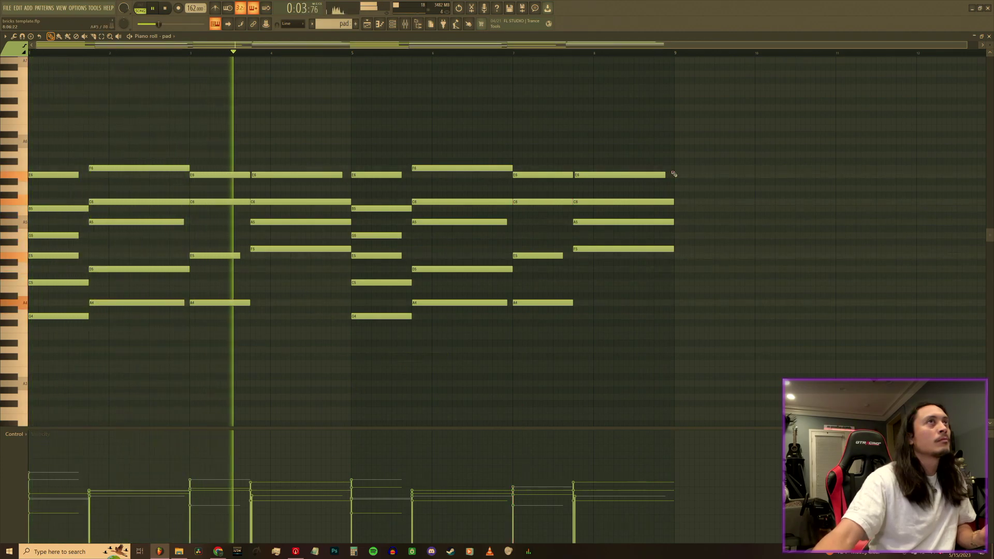
- Render and replace the pad pattern as an audio clip, and cut off its tail at bar 9
left_click(989, 37)
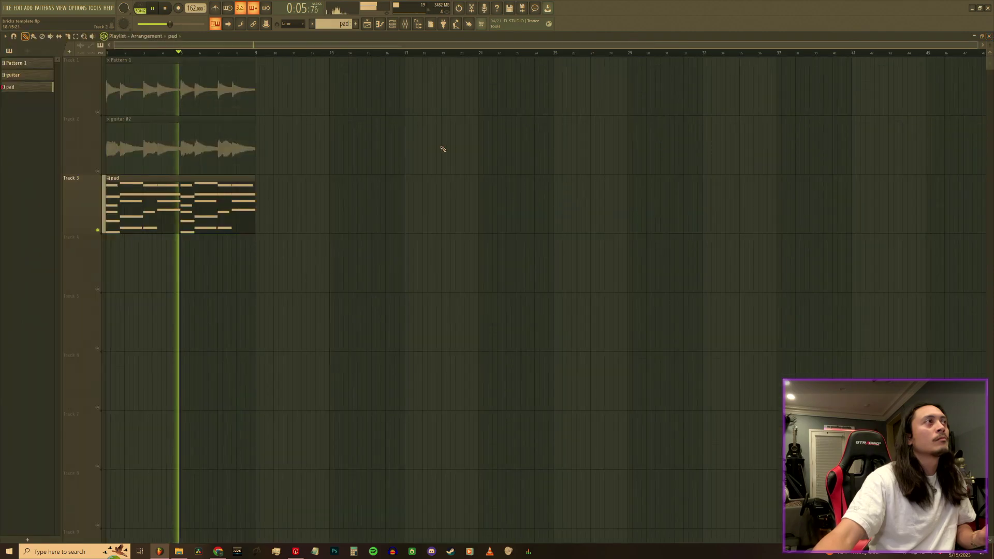
right_click(34, 92)
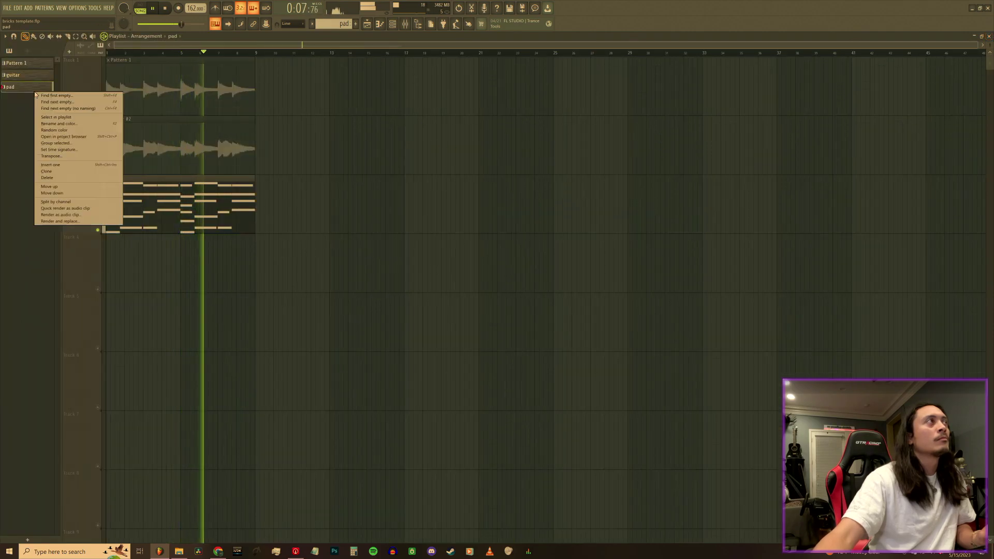
left_click(71, 221)
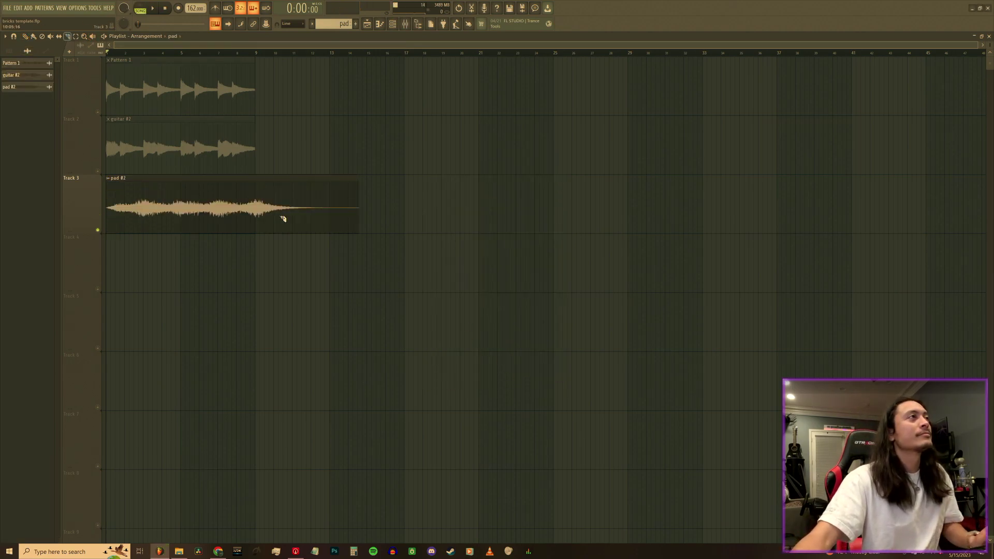
right_click(283, 191)
- Route the pad #2 audio clip to mixer track 4, the one with SSL Native X-EQ 2 and ValhallaVintageVerb
left_click(164, 178)
left_click(404, 24)
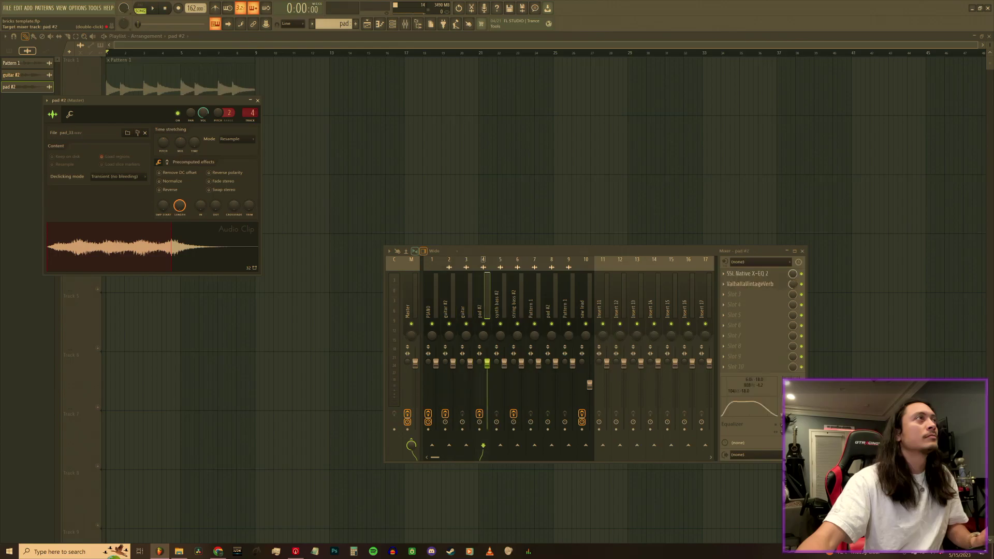
left_click(258, 100)
- Turn all playlist tracks back on and open the pad #2 audio clip's channel settings while the arrangement plays
right_click(94, 167)
left_click(102, 177)
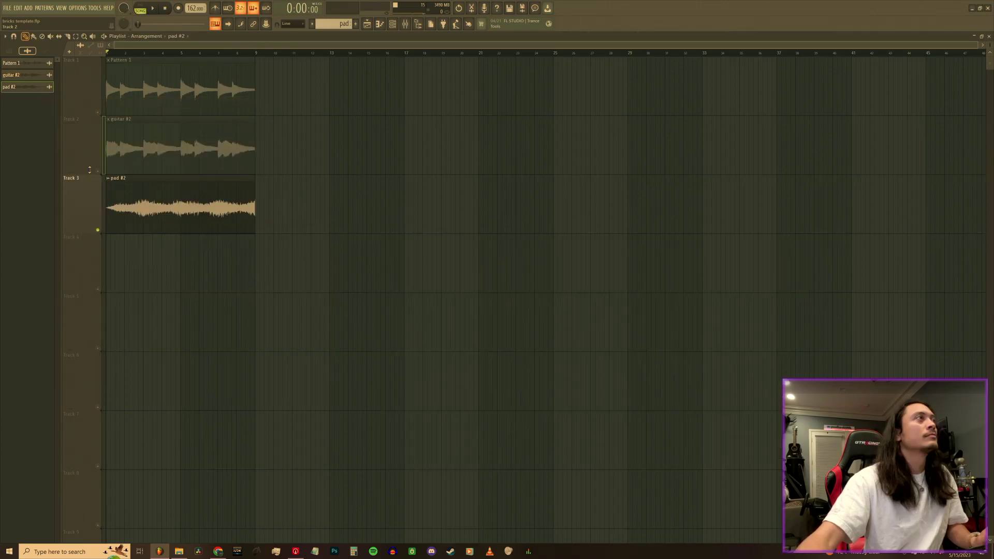
left_click(102, 177)
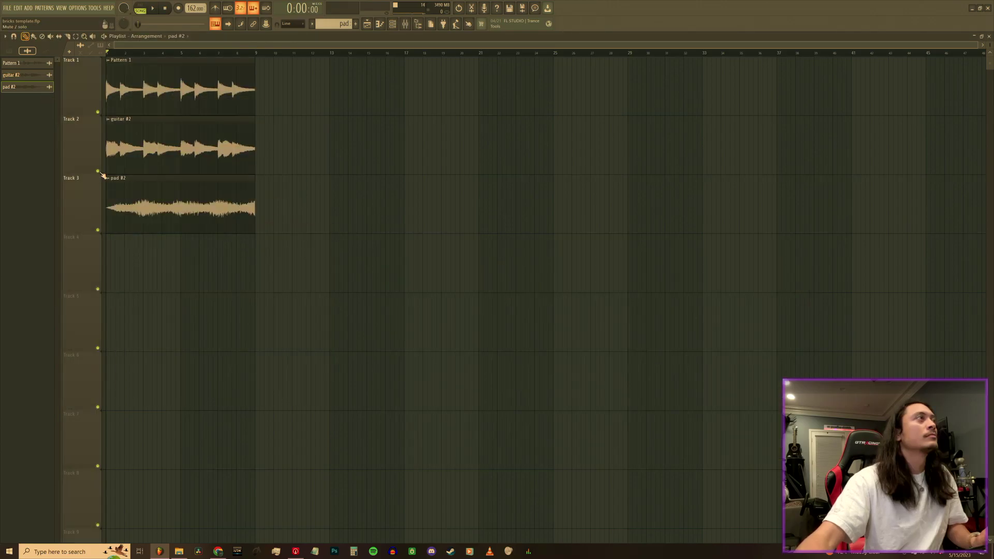
double_click(176, 190)
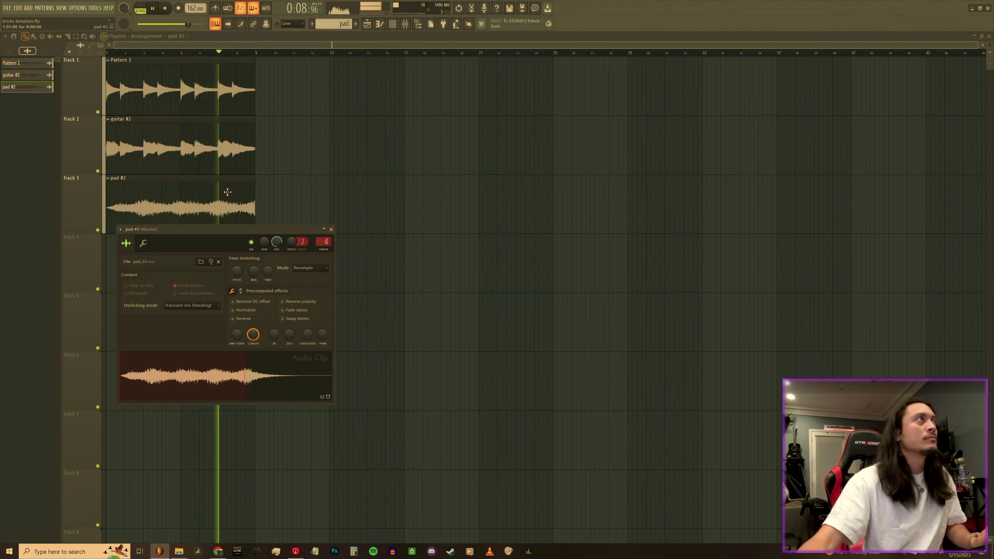
key("Escape")
- Create a new pattern named string bass
left_click(8, 51)
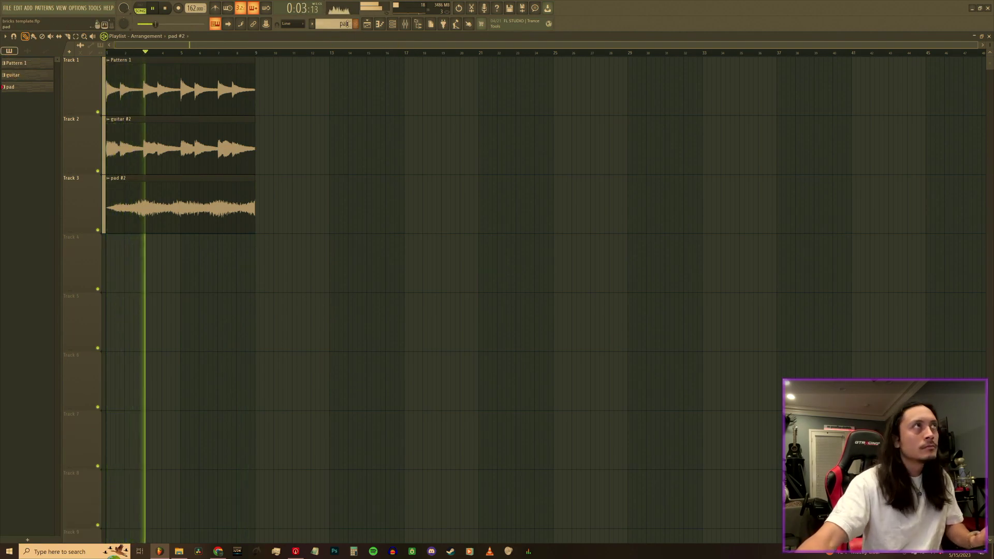
left_click(355, 24)
type("string ba")
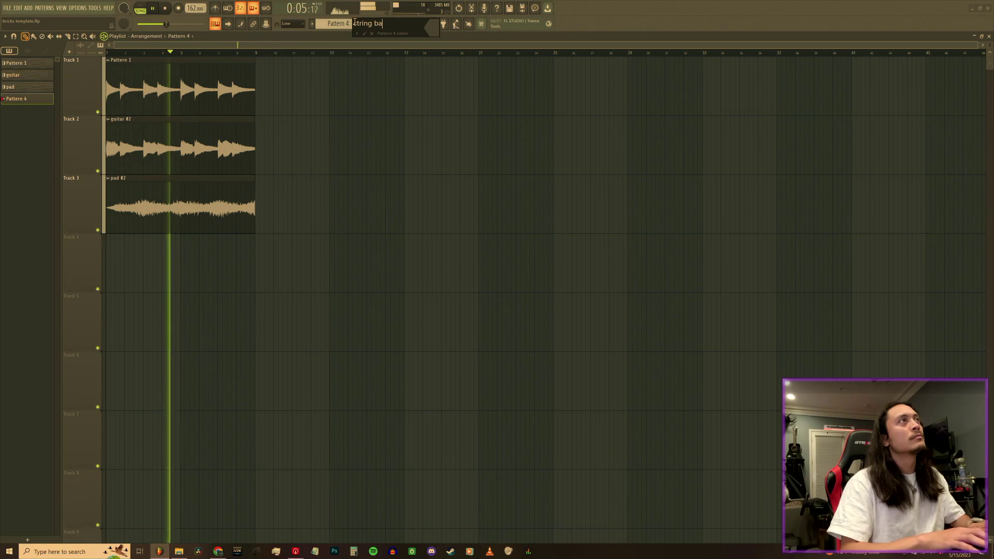
type("ss")
key("Return")
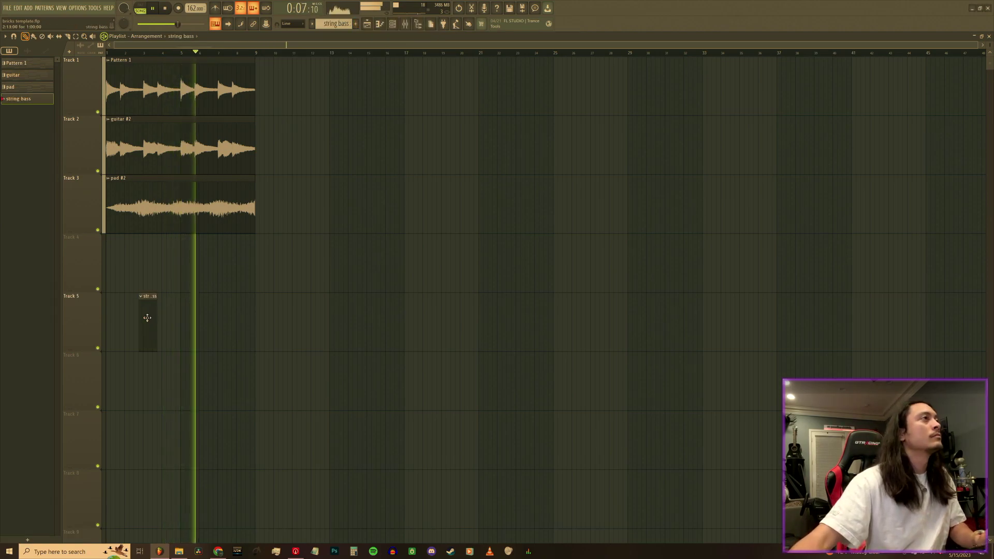
- Show all channels in the channel rack, copy the piano channel's notes from Pattern 1, and stop playback
key("F6")
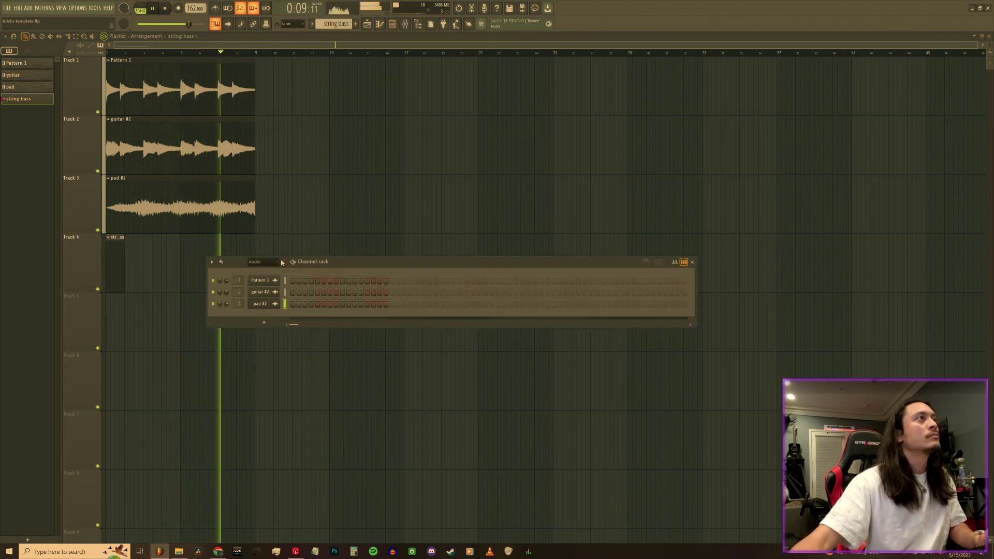
left_click(259, 263)
left_click(350, 27)
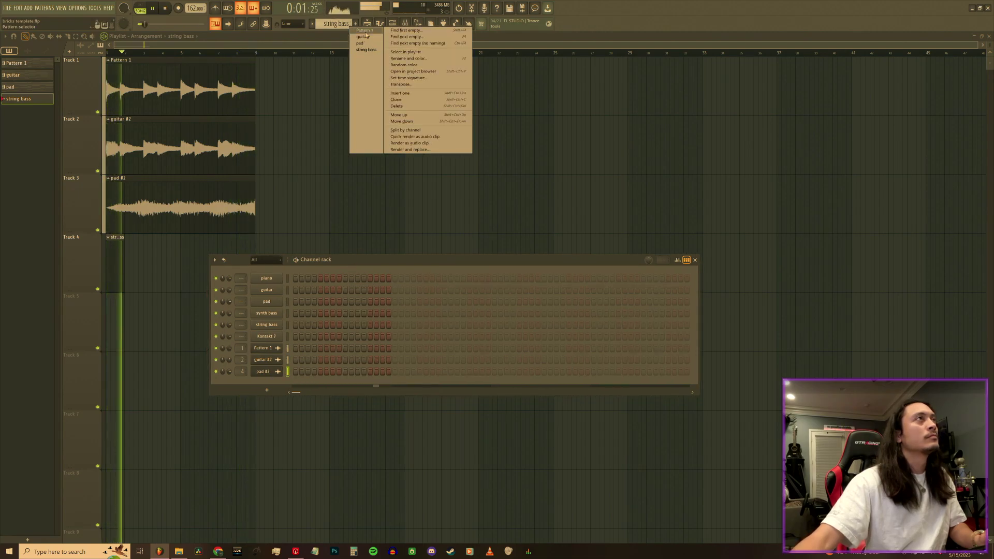
left_click(362, 30)
right_click(269, 281)
left_click(379, 285)
key("space")
- Paste the copied piano notes into the string bass channel of the string bass pattern and open them in the piano roll
right_click(338, 27)
left_click(350, 39)
left_click(343, 24)
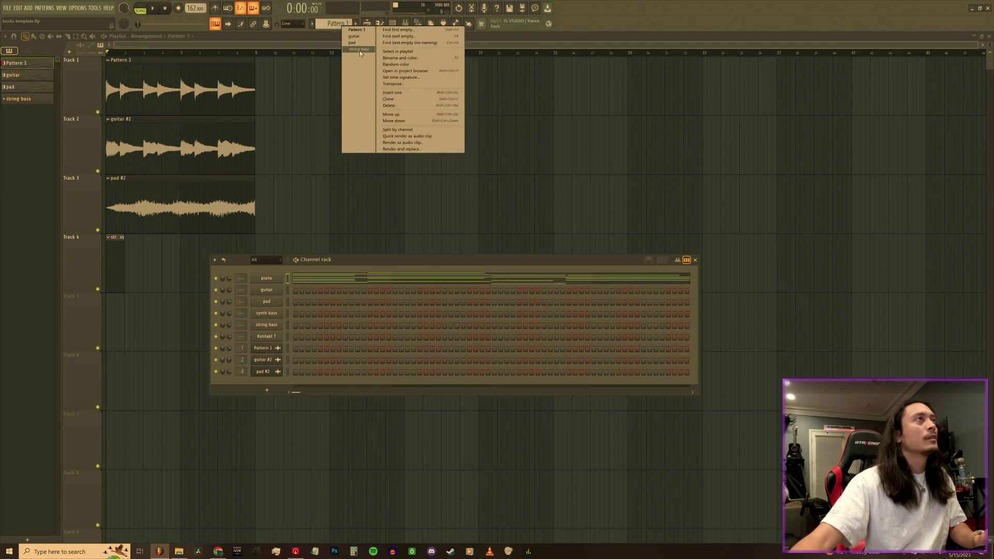
left_click(360, 50)
right_click(276, 329)
left_click(384, 340)
left_click(341, 327)
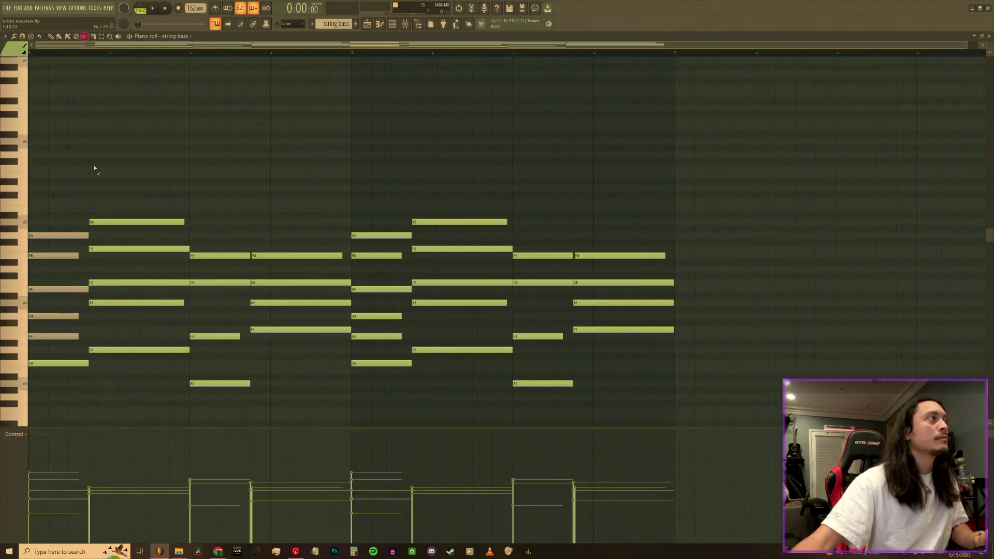
- Mute the upper chord notes across the eight-bar string bass part during playback, along with the A3 in bar 7
key("space")
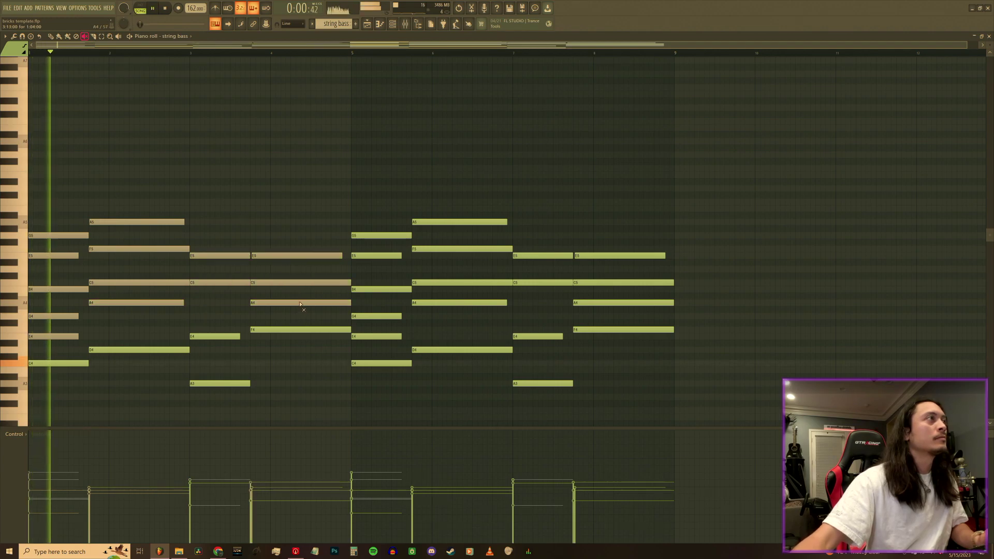
left_click_drag(355, 299, 388, 215)
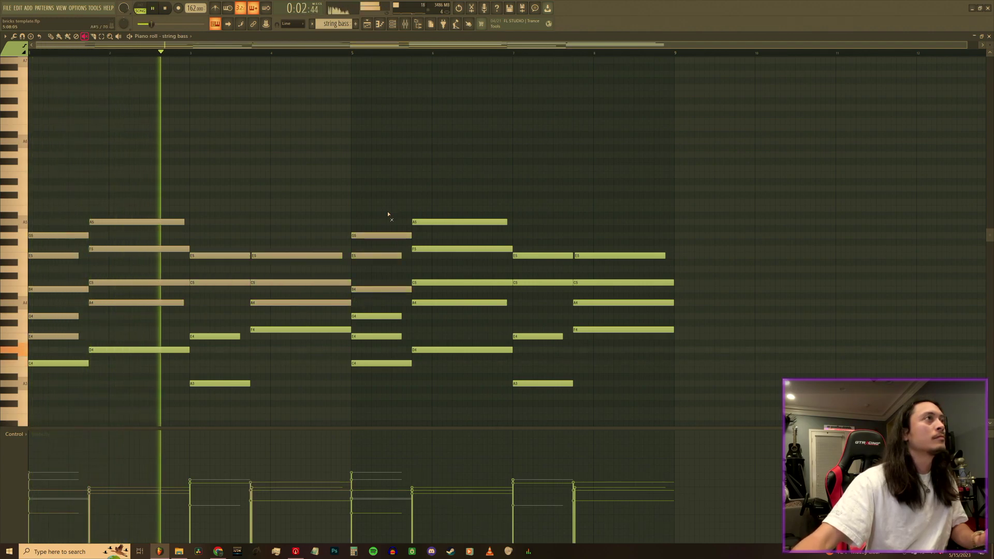
left_click(233, 336)
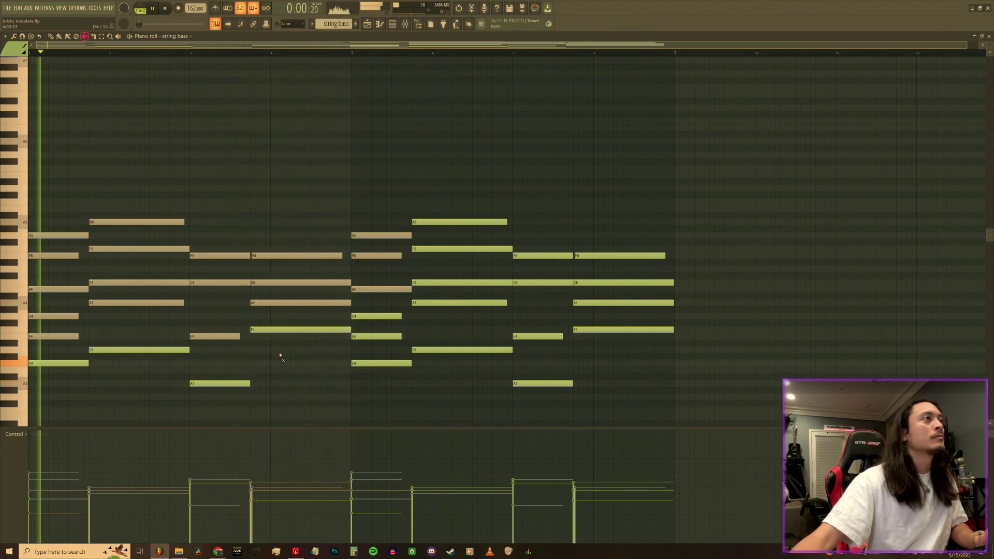
left_click_drag(369, 339, 375, 316)
left_click_drag(468, 303, 474, 222)
left_click_drag(553, 284, 557, 256)
left_click_drag(610, 302, 616, 255)
left_click(568, 384)
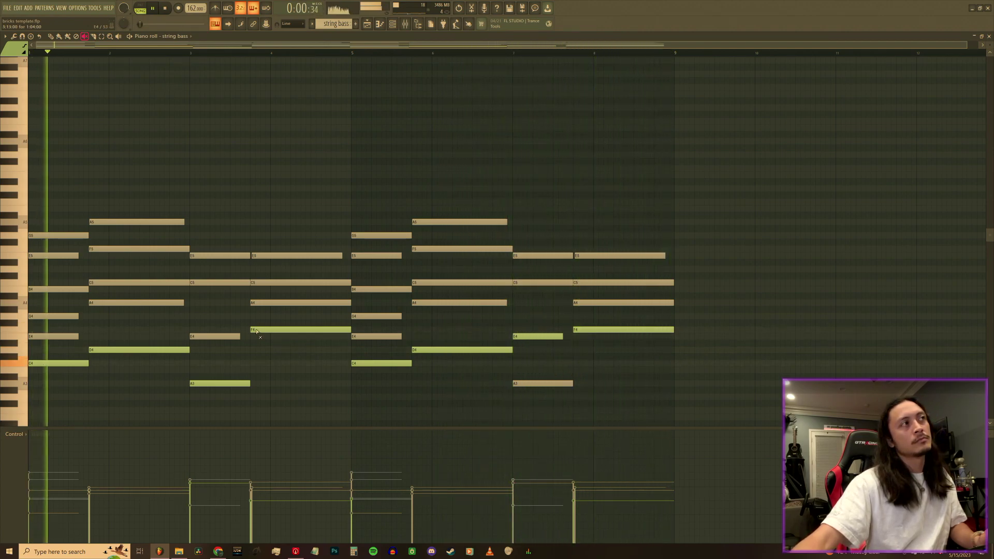
- Lower the F4 bass note spanning bars 3 and 4 by an octave to F3
left_click(50, 36)
left_click_drag(302, 340, 303, 330)
key("ctrl+Down")
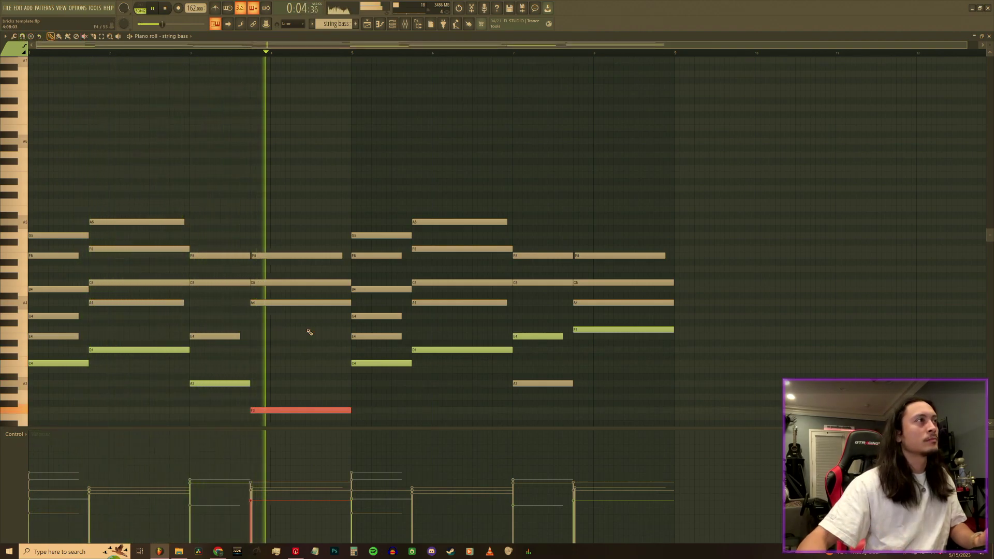
left_click_drag(634, 370, 635, 315)
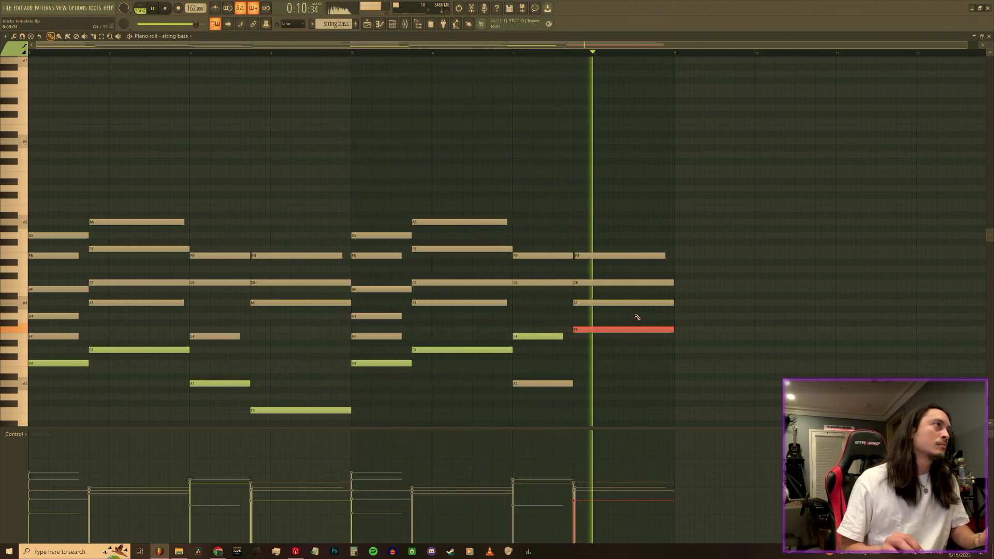
- Delete the muted A3 in bar 7, move that bar's E4 down to A3, and close the piano roll
right_click(539, 383)
left_click_drag(531, 337, 537, 381)
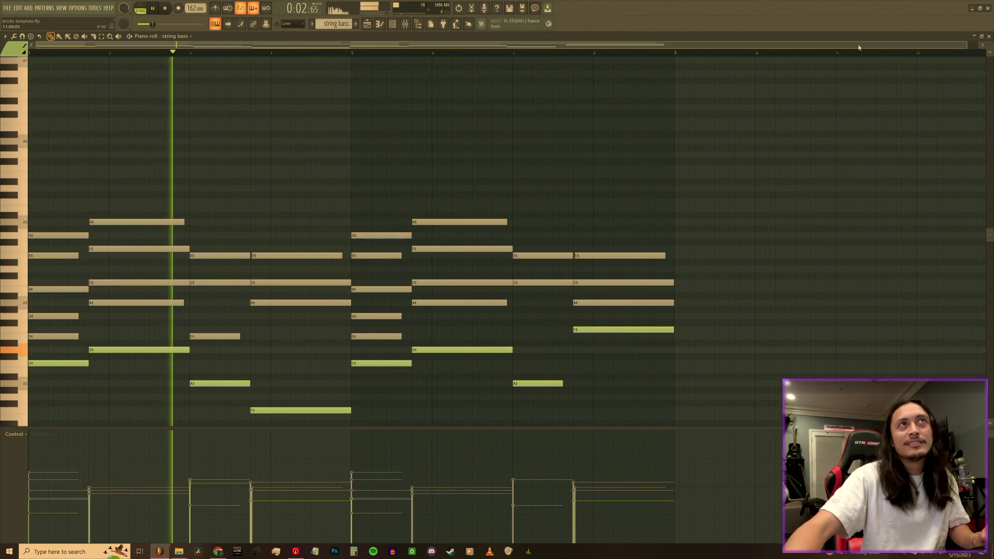
left_click_drag(966, 46, 979, 45)
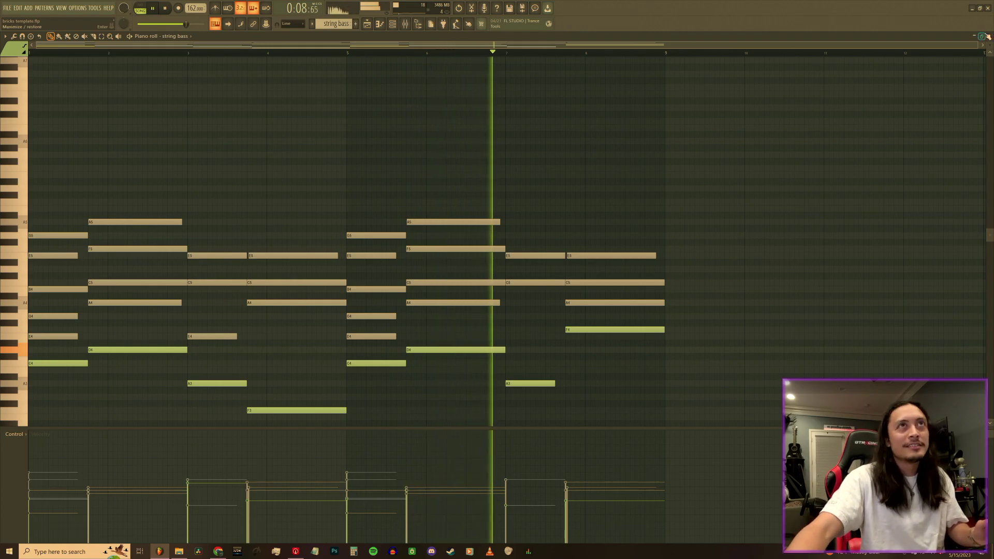
left_click(988, 37)
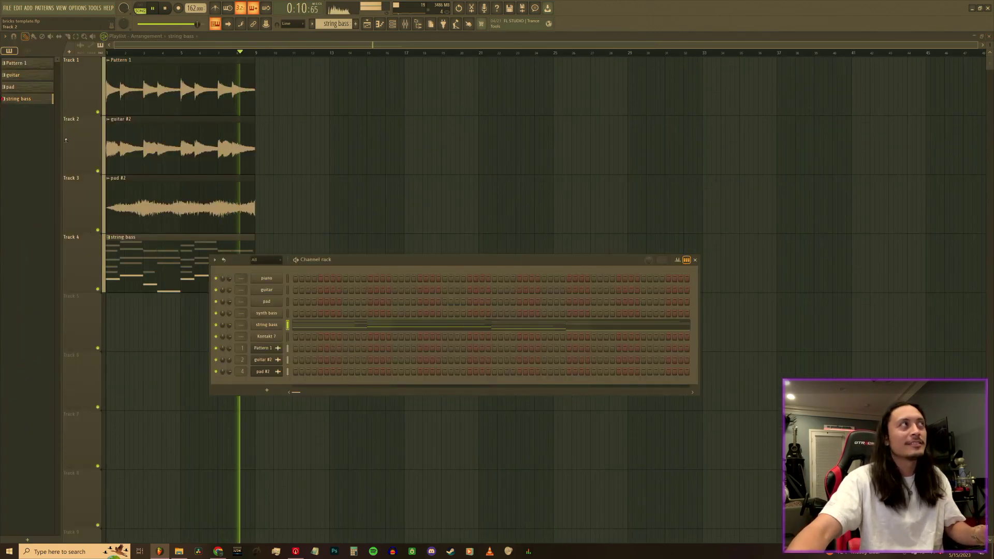
- Render and replace the string bass pattern as an audio clip
key("F6")
right_click(24, 102)
left_click(65, 231)
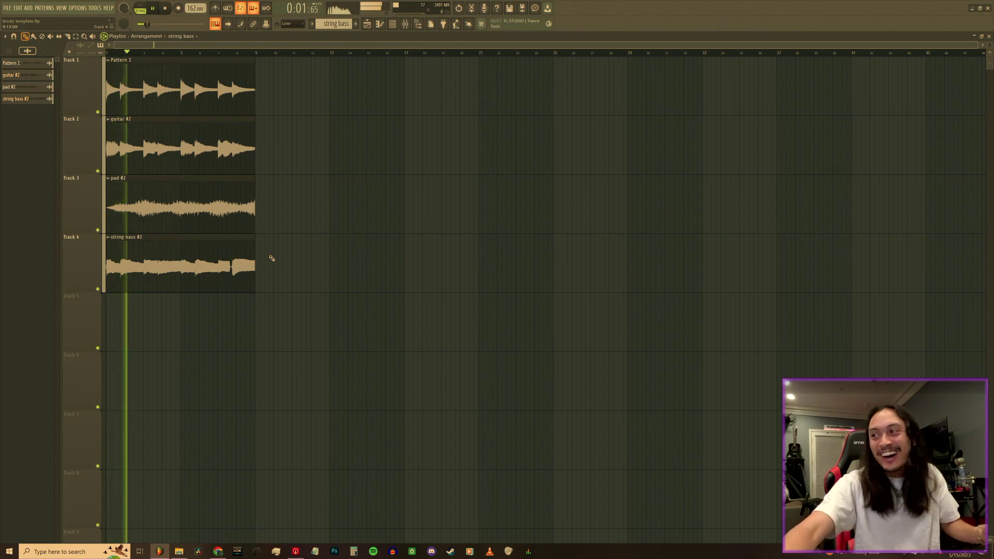
- Route the string bass #2 audio clip to mixer track 6, the one with SSL Native X-EQ 2
double_click(185, 252)
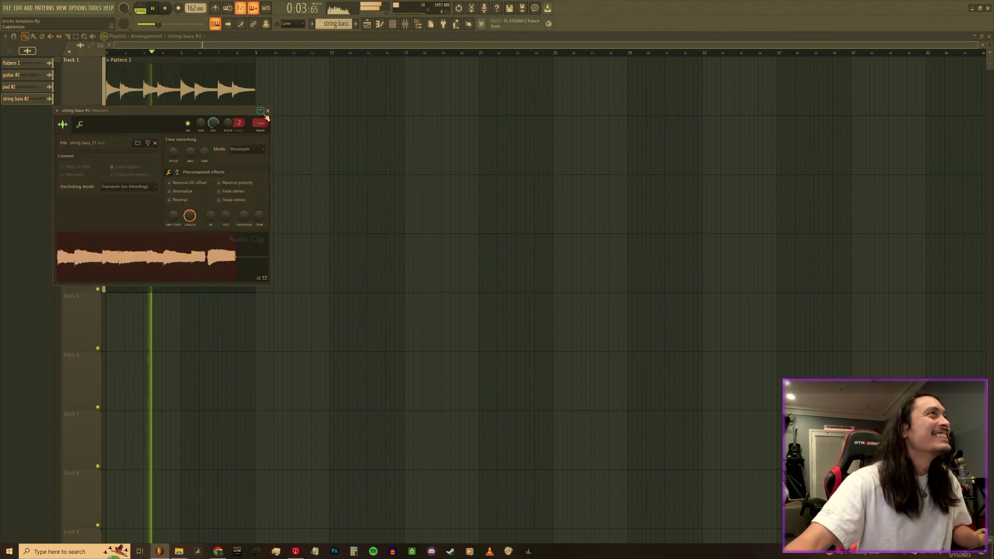
key("F9")
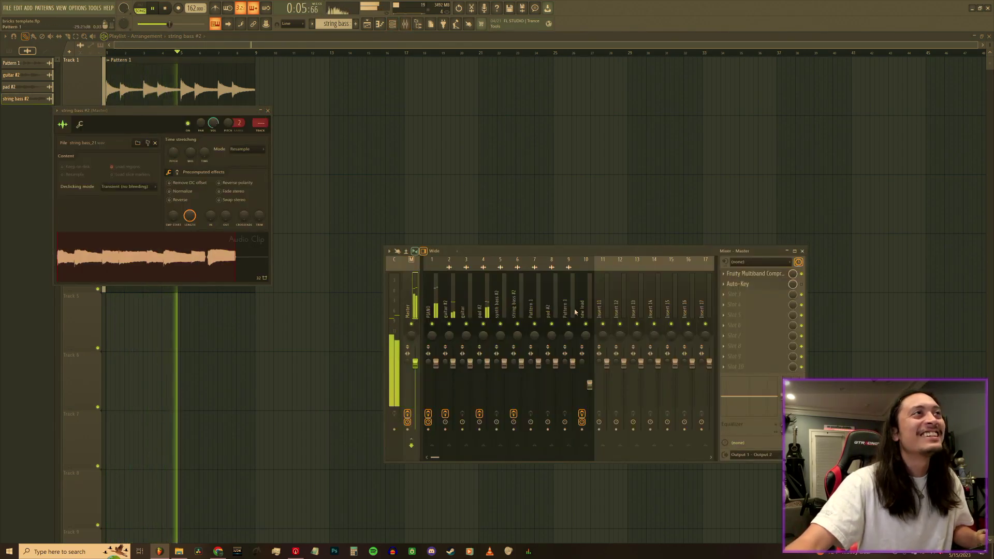
left_click(522, 310)
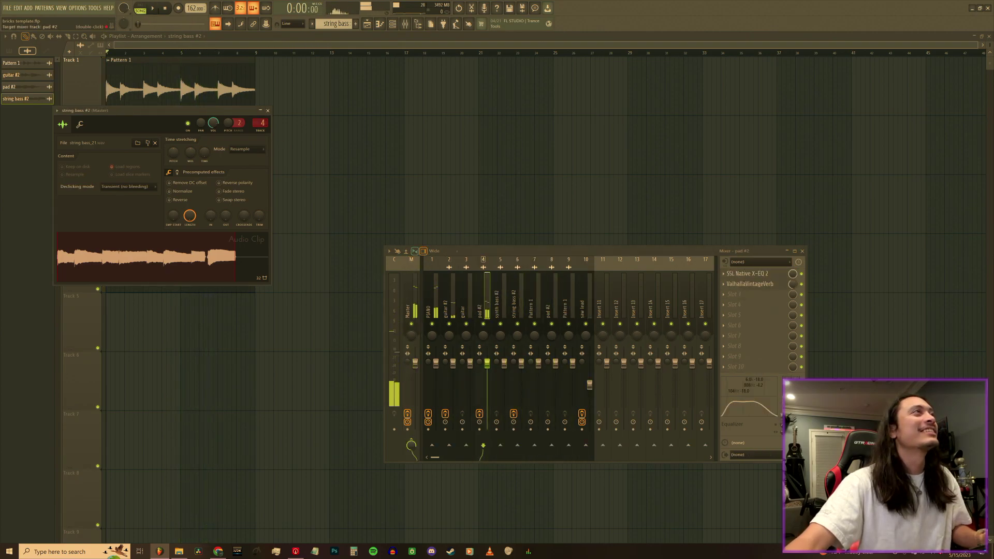
left_click(268, 111)
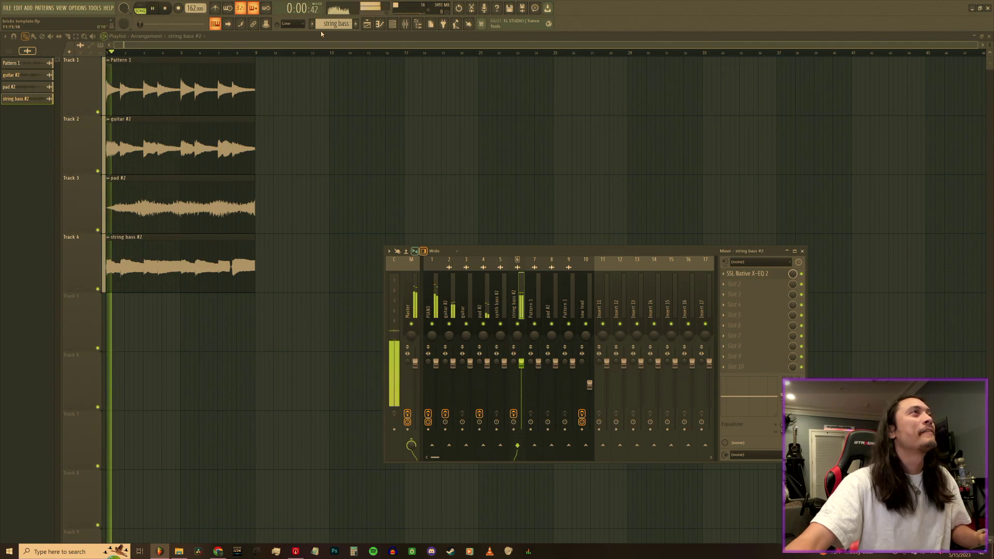
- Create a new pattern named synth bass, place it at the start of Track 5, and show the channel rack
left_click(354, 24)
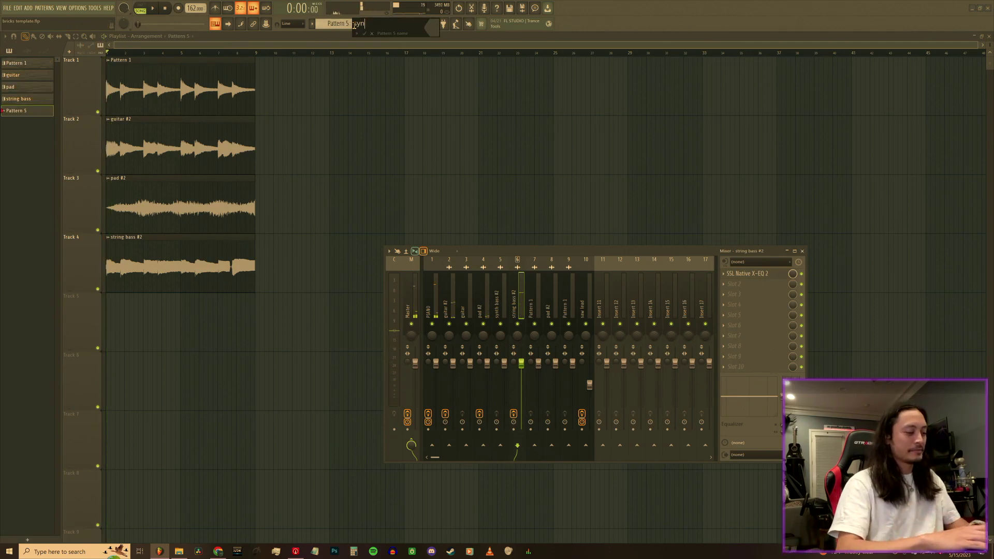
left_click(136, 336)
left_click(392, 24)
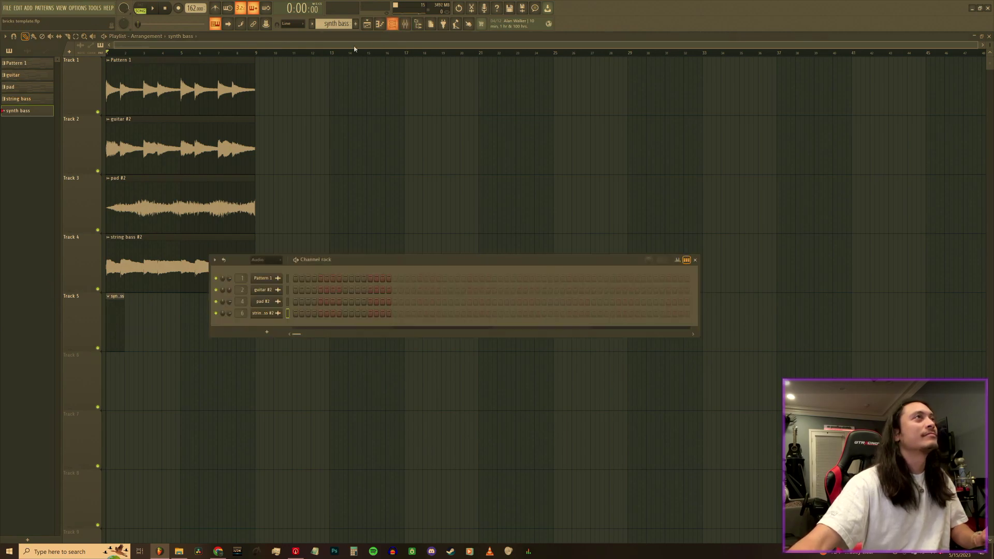
- Switch to the string bass pattern and copy the string bass channel's notes
left_click(333, 26)
left_click(352, 61)
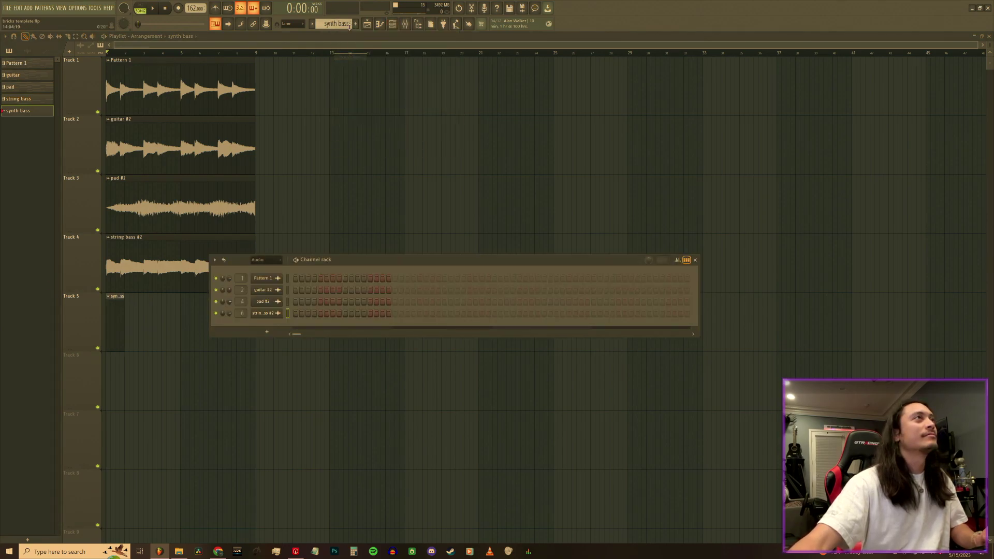
left_click(347, 24)
left_click(358, 49)
right_click(264, 328)
left_click(367, 326)
- Switch back to the synth bass pattern and paste the copied notes into the synth bass channel
left_click_drag(343, 22, 342, 27)
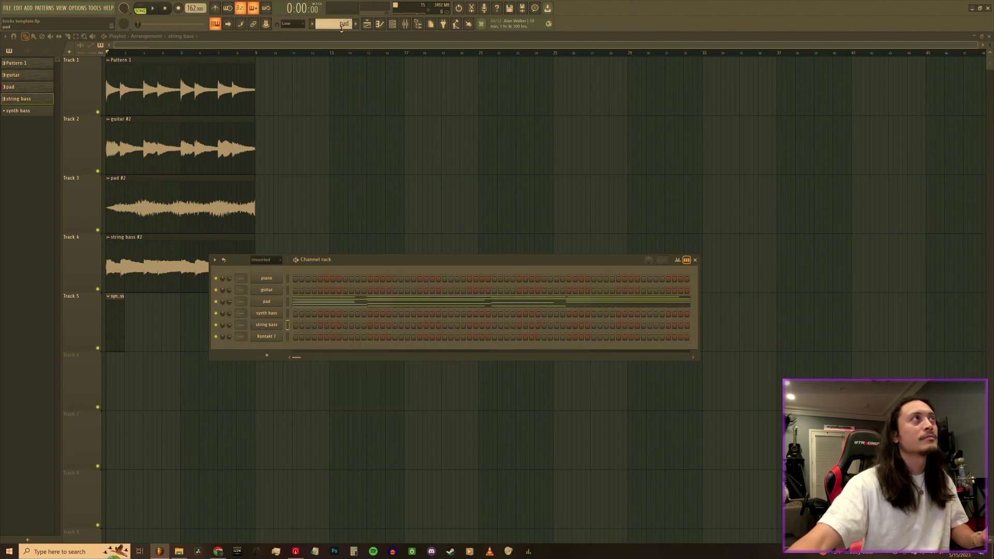
left_click(342, 28)
left_click(341, 22)
left_click(363, 53)
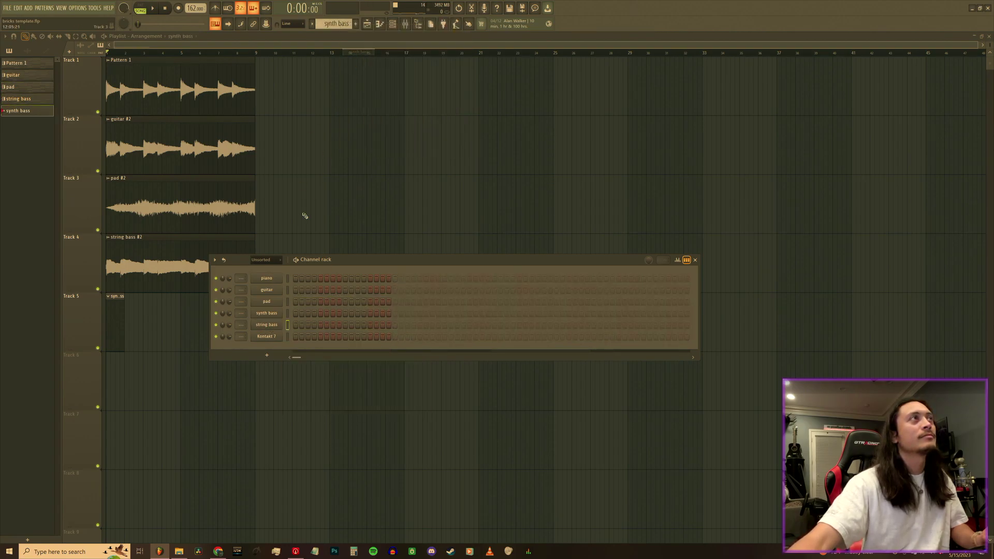
right_click(276, 328)
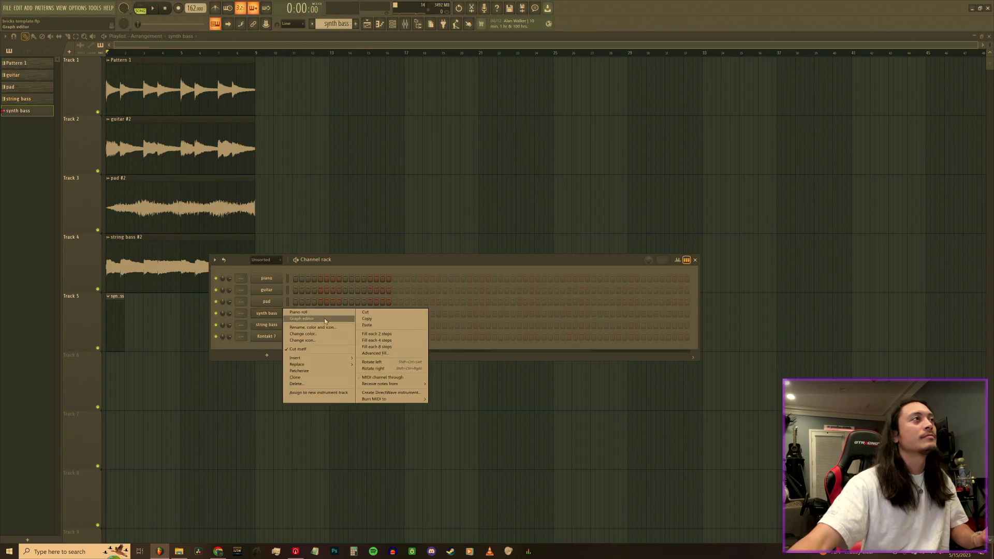
left_click(371, 328)
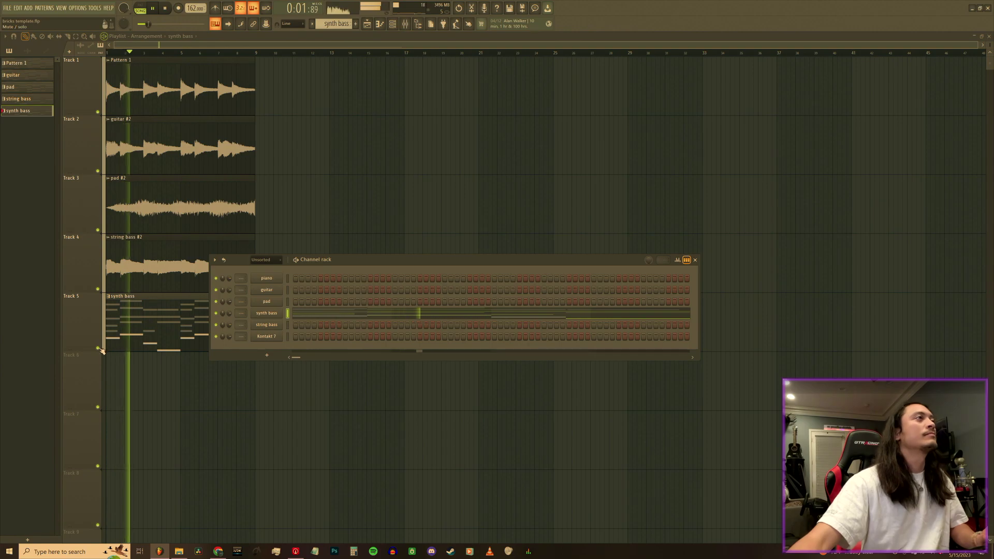
- Open the synth bass clip in the piano roll and raise the F3 note in bars 3 and 4 an octave to F4
key("F6")
double_click(129, 339)
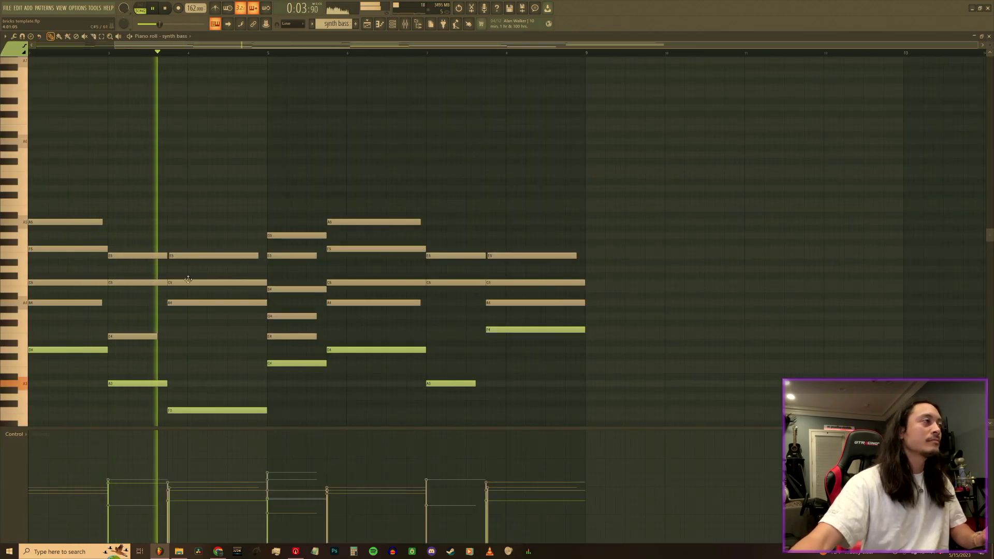
left_click_drag(176, 417, 187, 399)
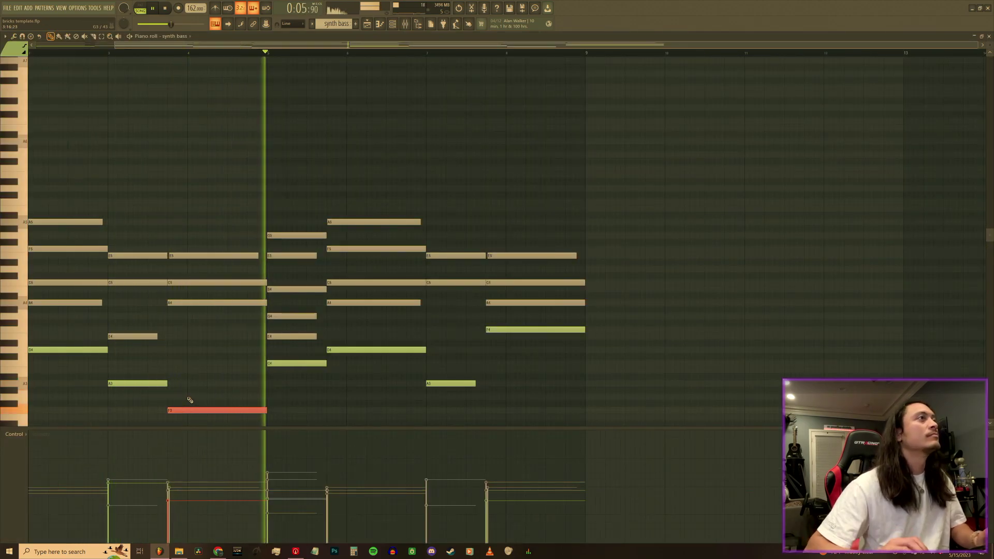
key("ctrl+Up")
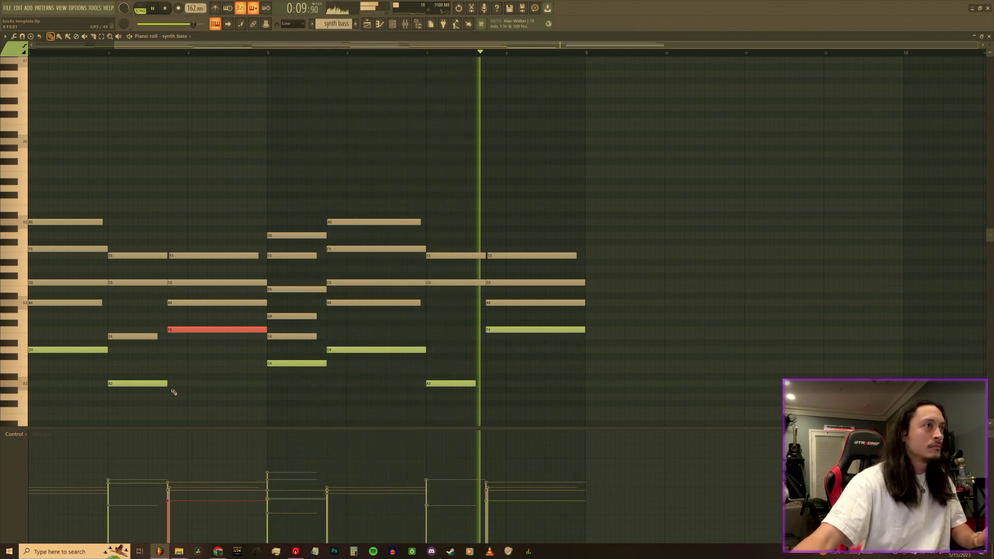
- Replace the short A3 in bar 7 with a longer A3 that reaches the following F4 note
key("space")
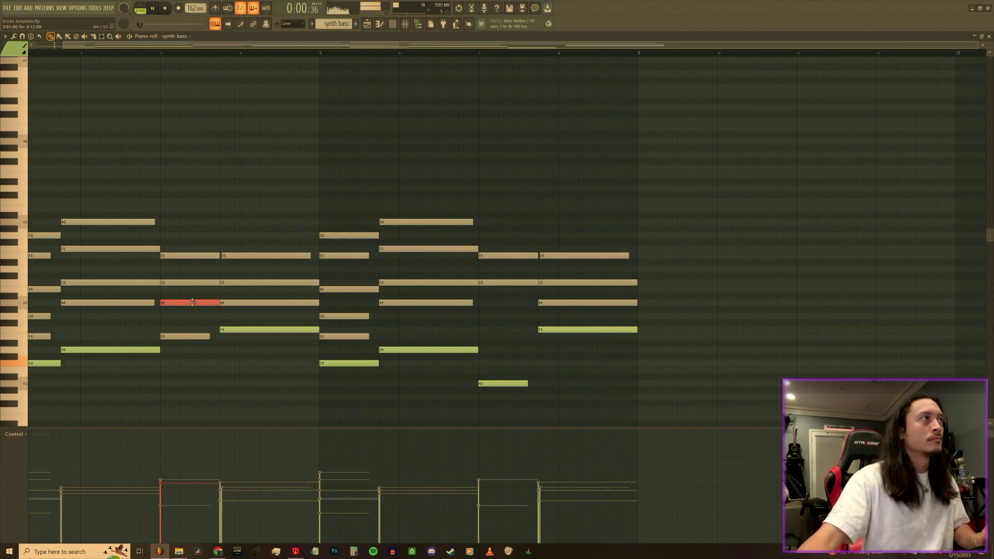
right_click(482, 383)
left_click(482, 384)
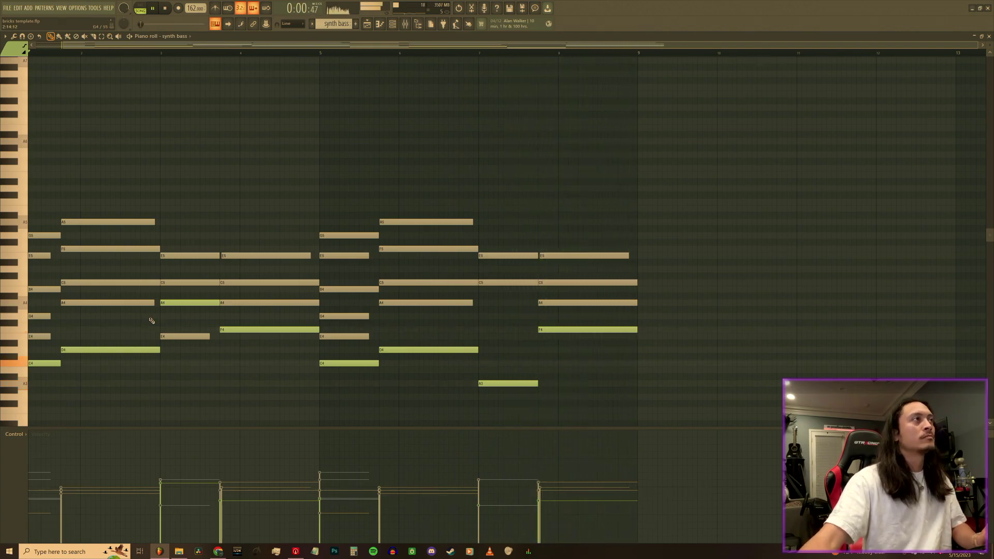
- Lower the bass A4 in bar 3 to A3, raise the A3 in bar 7 to A4, and close the piano roll
left_click(173, 301)
key("ctrl+Down")
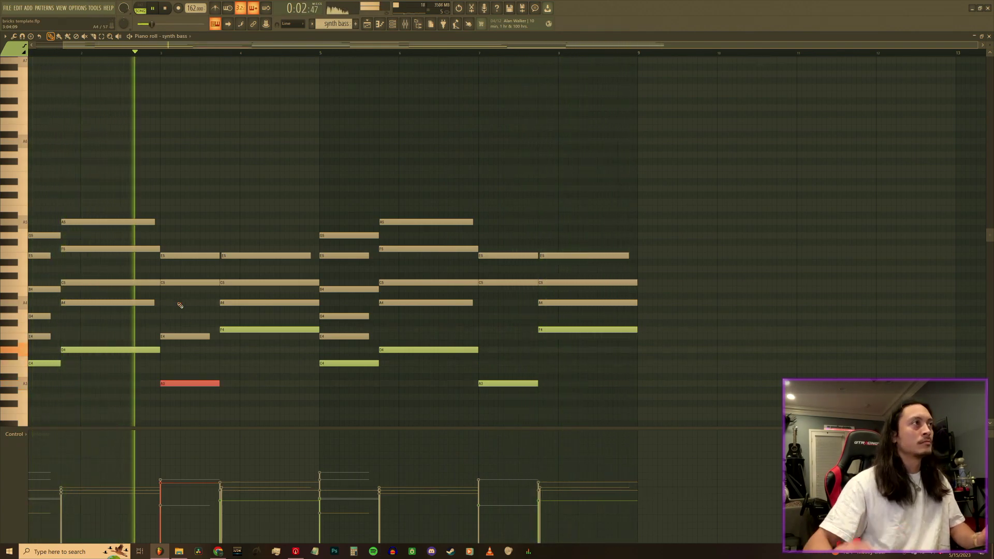
left_click(507, 384)
key("ctrl+Up")
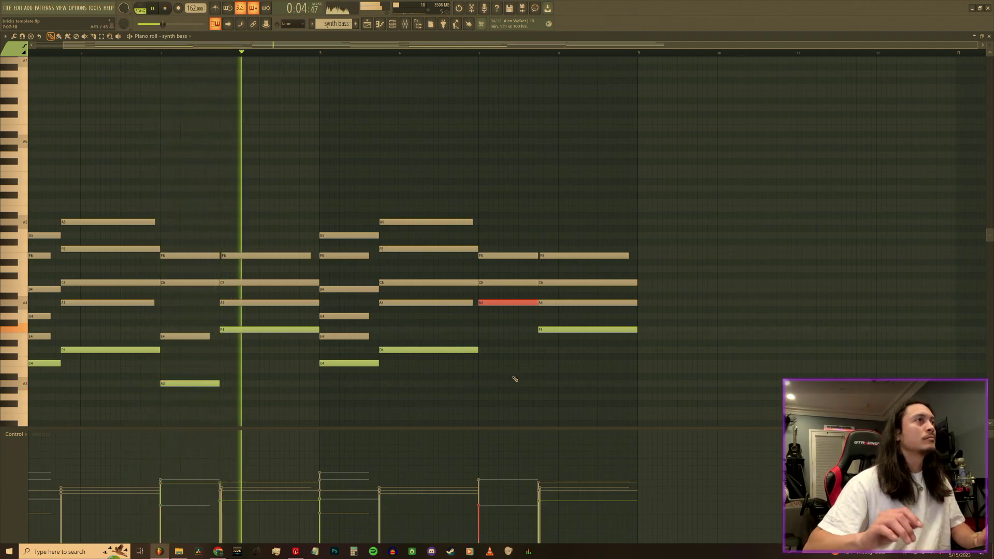
left_click(692, 296)
right_click(694, 295)
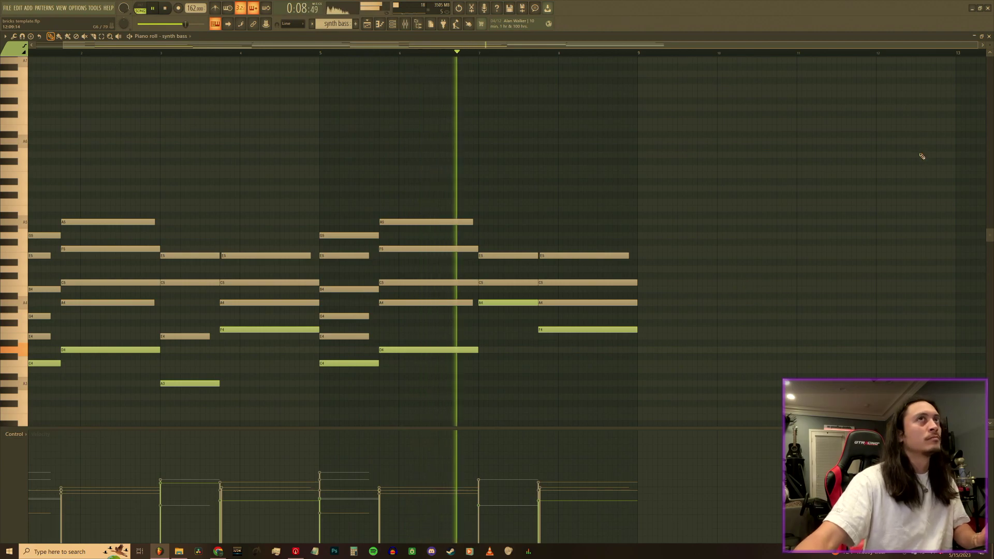
left_click(988, 36)
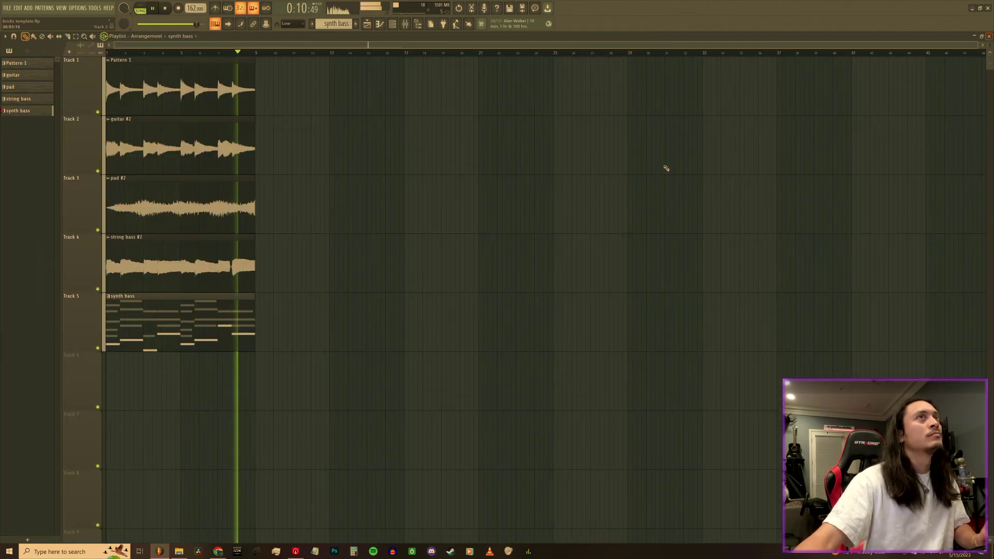
- Stop playback and render the synth bass pattern in place as an audio clip
key("space")
right_click(33, 114)
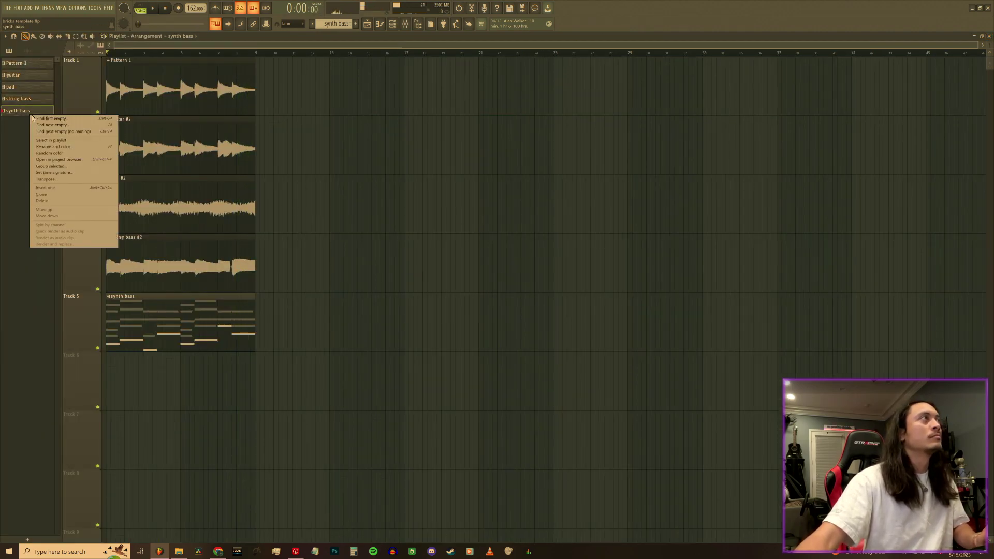
left_click(67, 244)
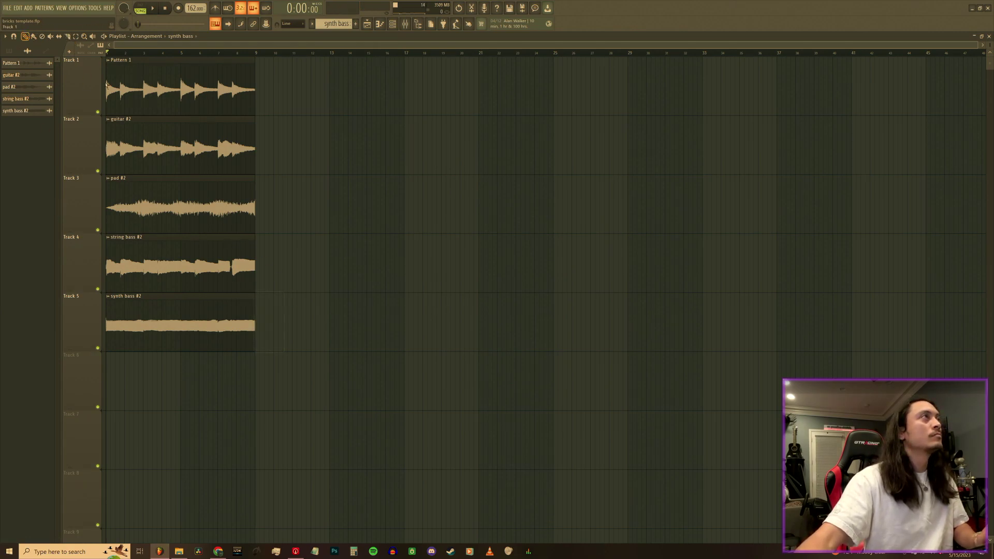
- Route the rendered synth bass clip to mixer track 5, play the arrangement, and close the open windows
double_click(241, 306)
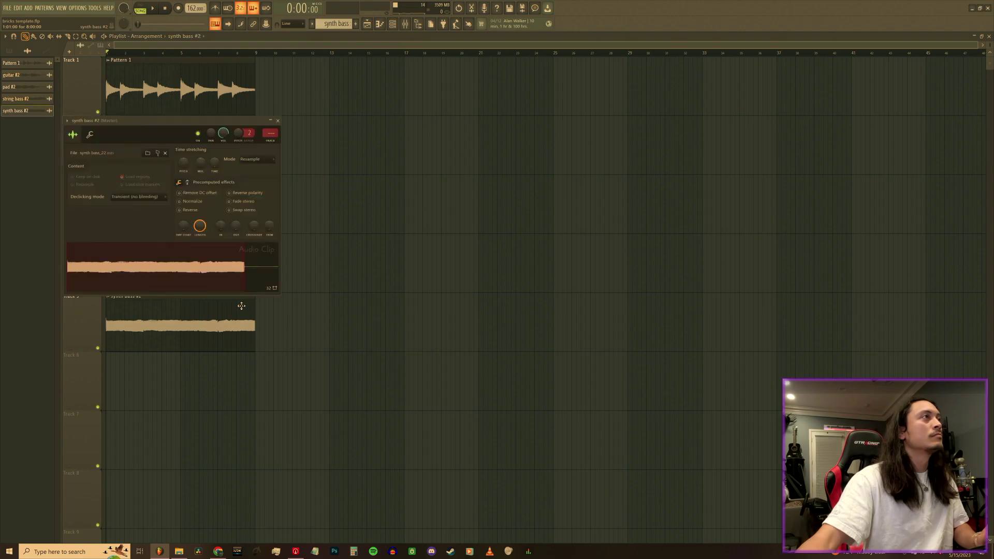
left_click(418, 25)
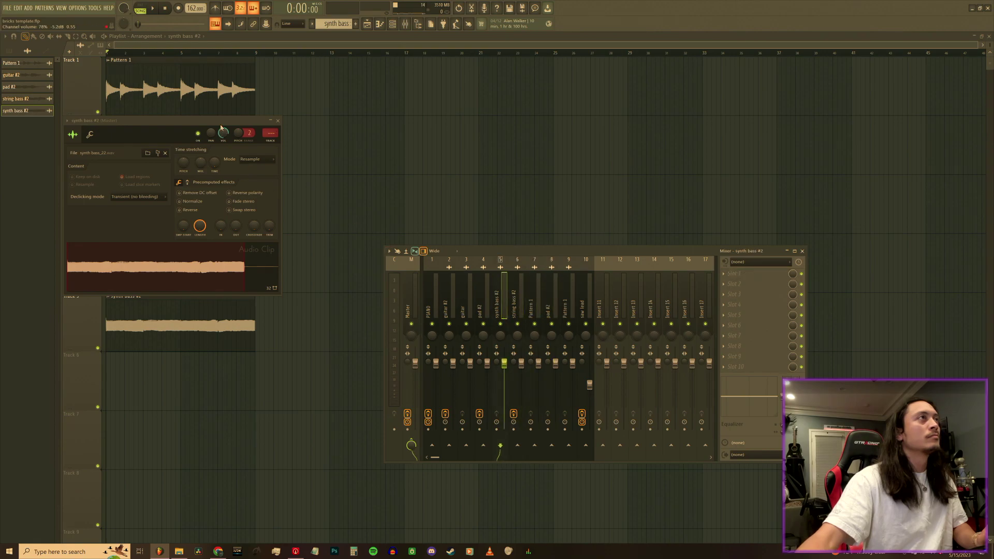
key("space")
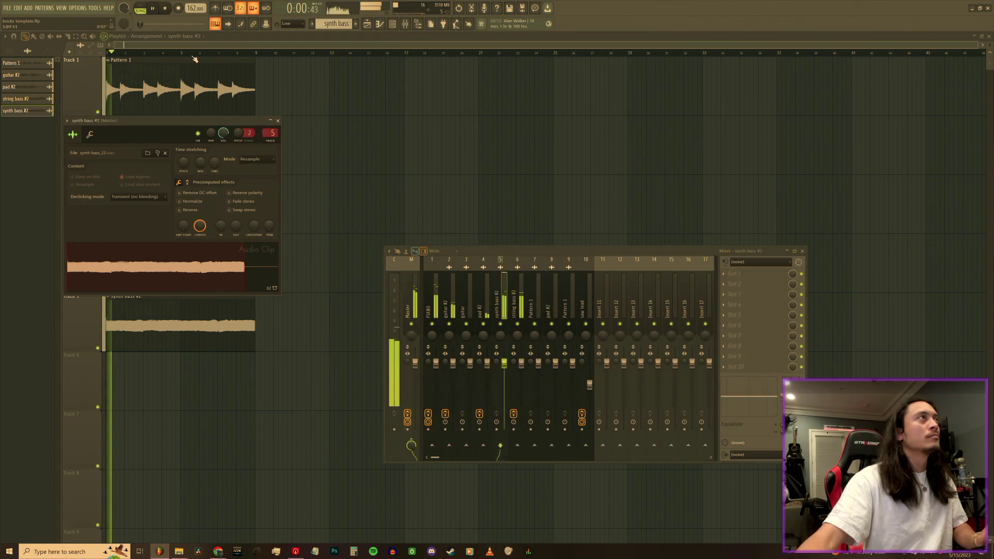
key("F12")
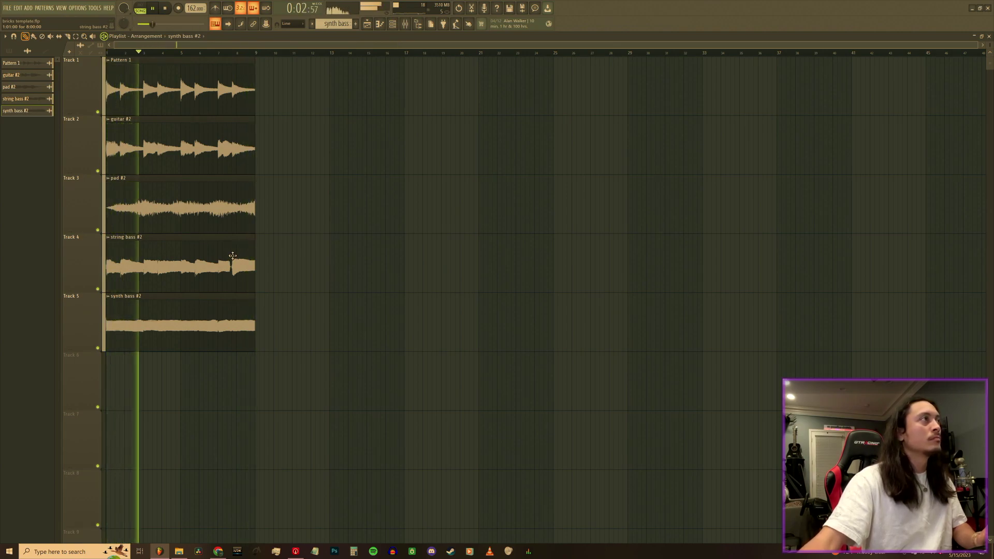
- Open the Auto-Key plugin on the master track to check the key of the playing arrangement
left_click(393, 23)
left_click(405, 24)
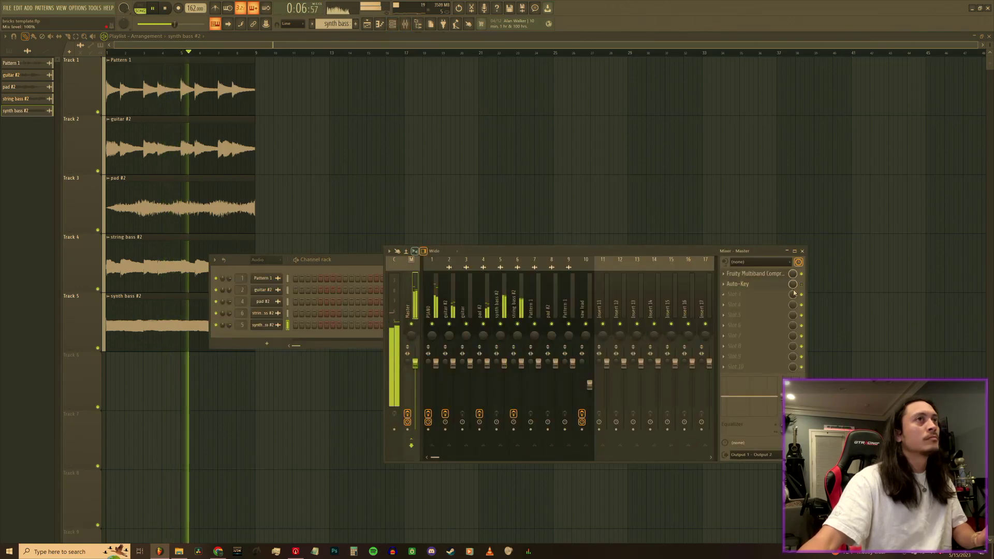
left_click(777, 286)
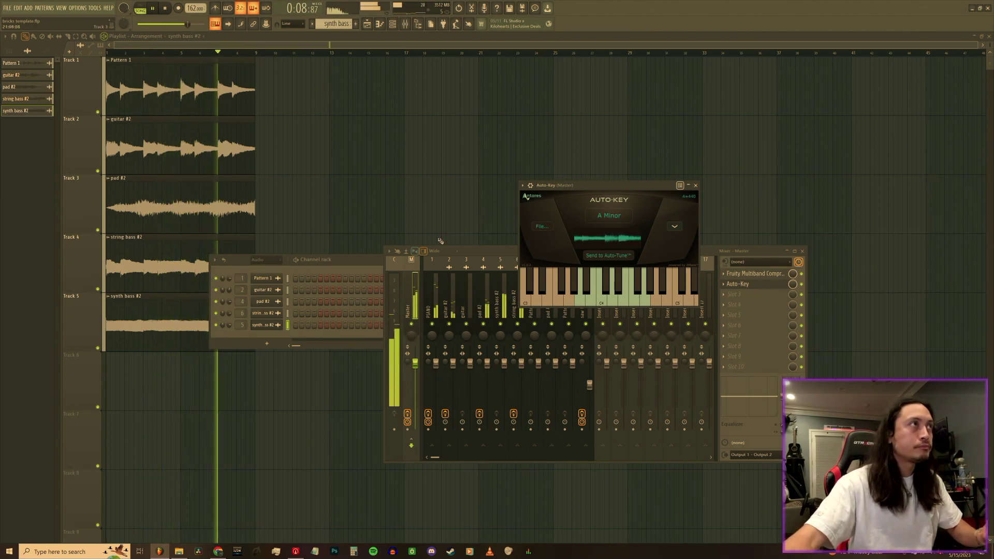
- Create a new pattern named "vocal" and place it at the start of Track 6
left_click(337, 265)
left_click(356, 24)
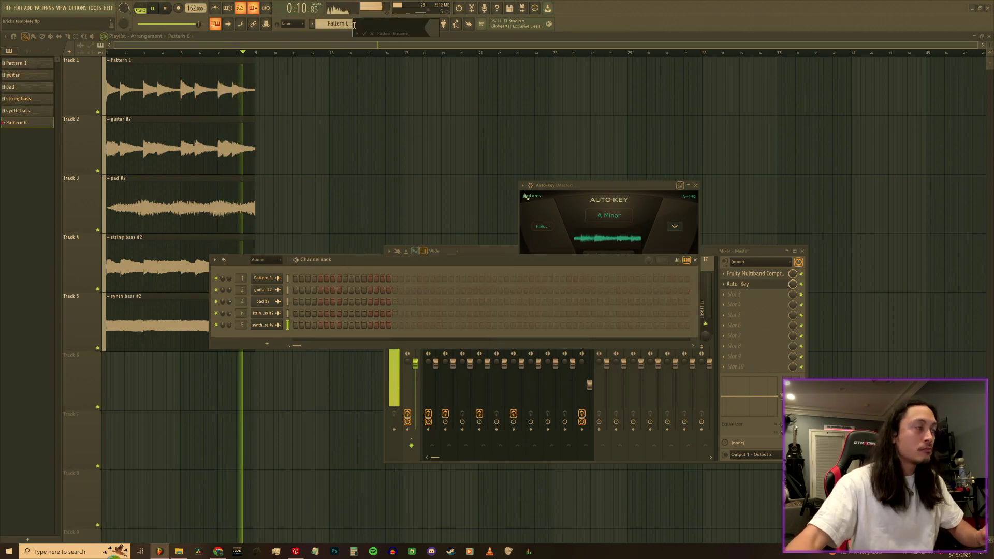
type("vocal")
key("Return")
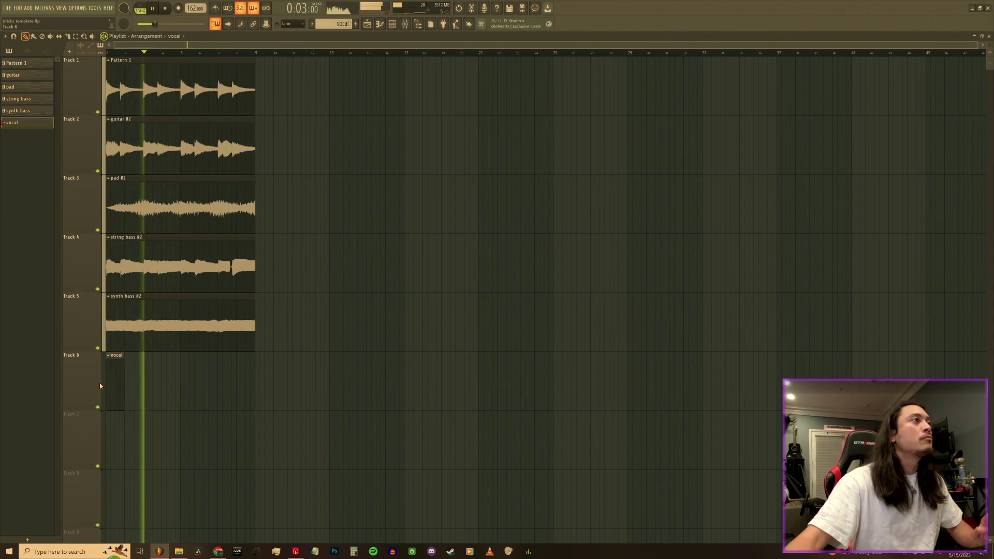
- Show all channels in the channel rack and open the Kontakt 7 instrument
left_click(393, 24)
left_click(267, 260)
left_click(267, 268)
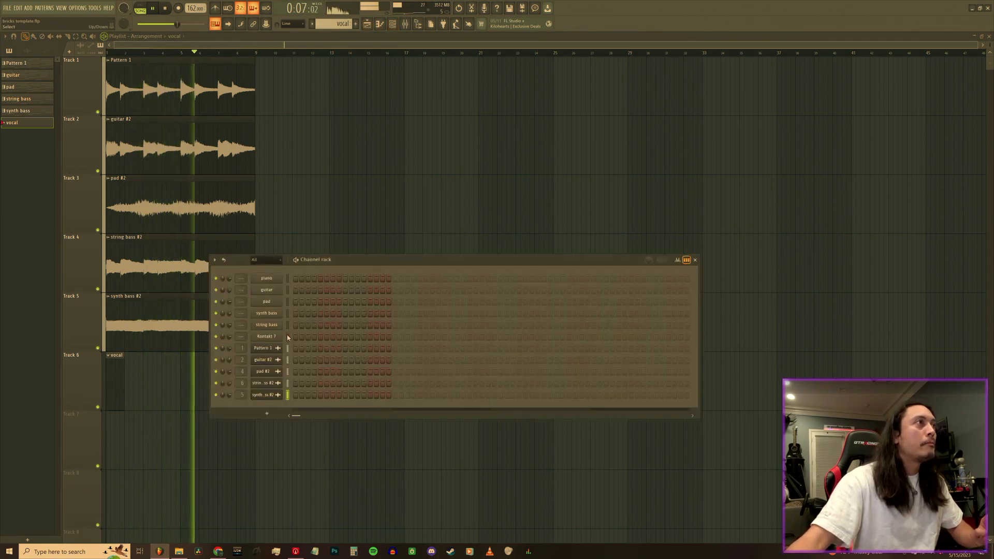
left_click(273, 336)
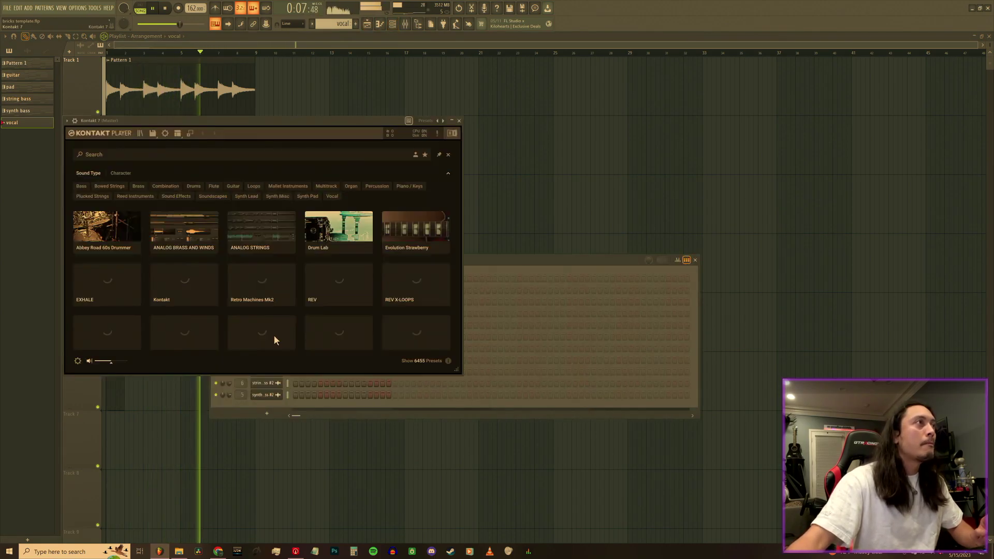
- Browse the EXHALE library's presets in Kontakt and load Gentle Tap
left_click(106, 282)
scroll(414, 282, "down", 15)
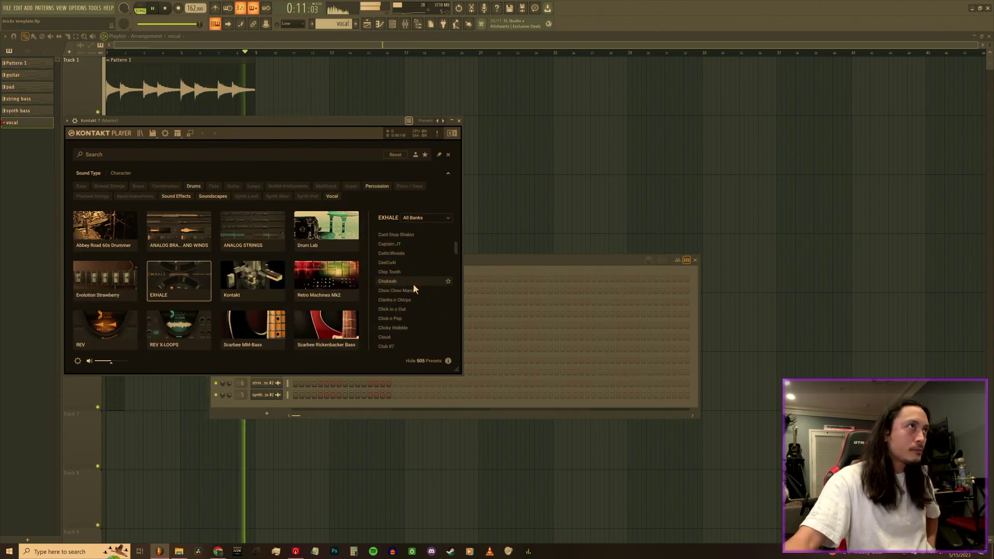
scroll(413, 290, "down", 6)
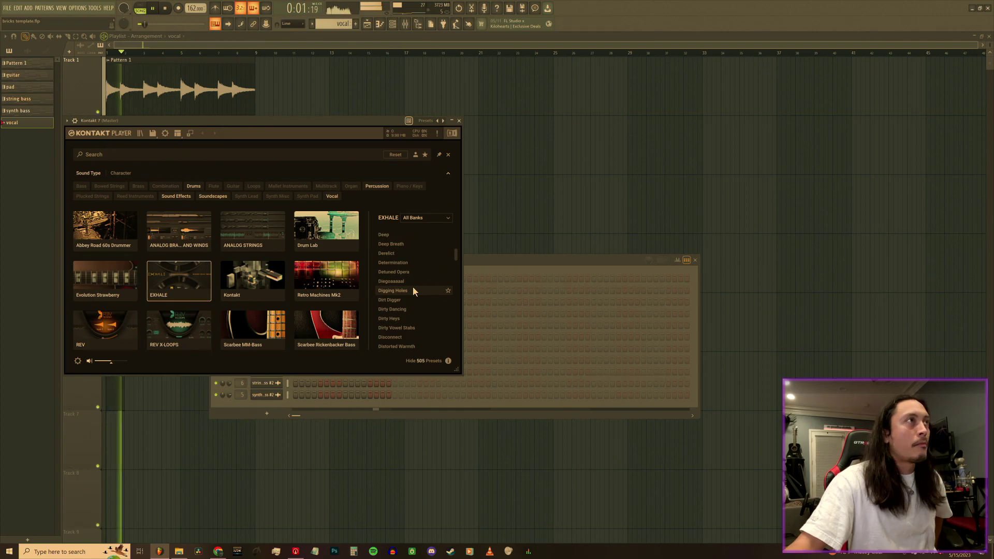
scroll(414, 290, "down", 5)
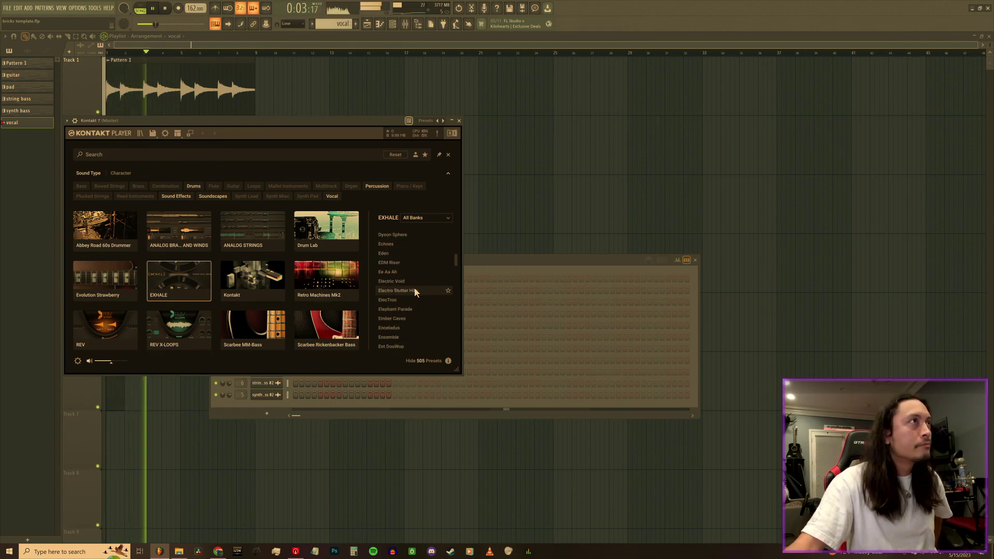
scroll(414, 289, "down", 5)
scroll(414, 291, "down", 2)
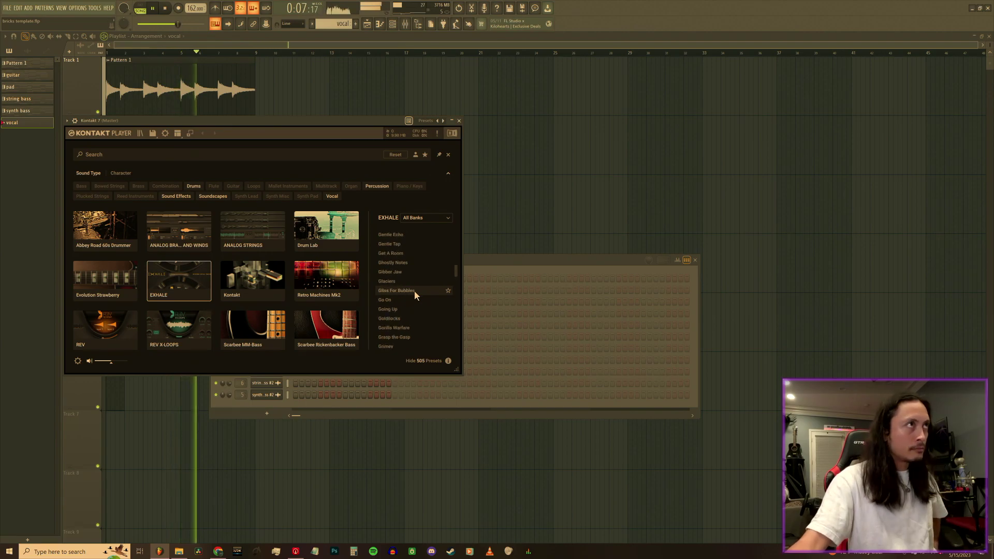
left_click(401, 244)
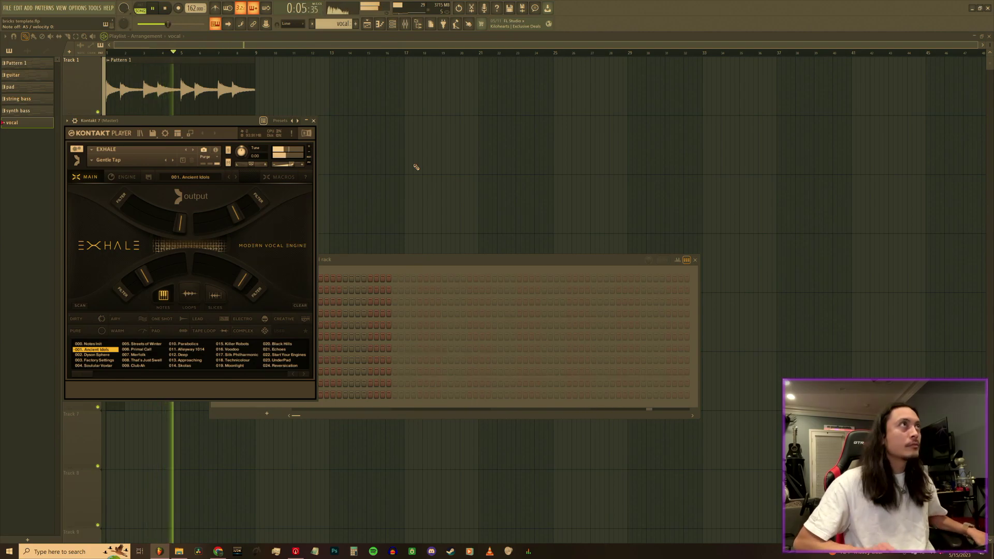
- Move the channel rack clear of Kontakt, load preset 038 Gentle Tap within EXHALE, and stop playback
left_click_drag(414, 262, 500, 204)
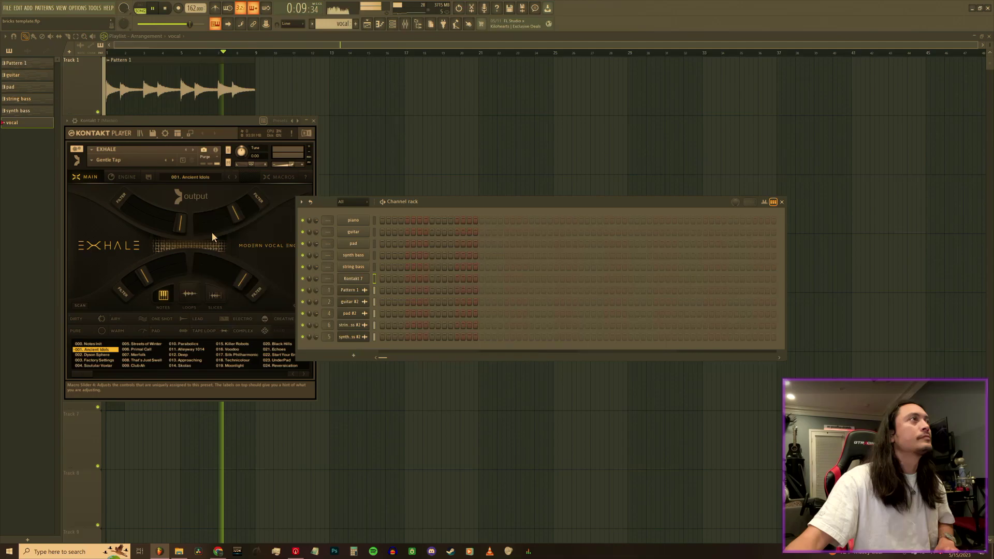
scroll(88, 378, "down", 3)
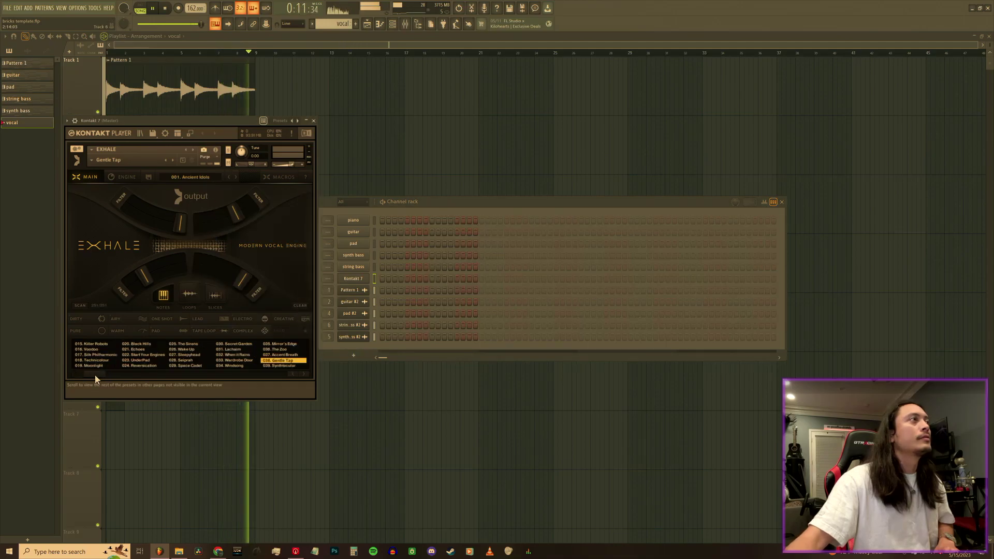
left_click(290, 361)
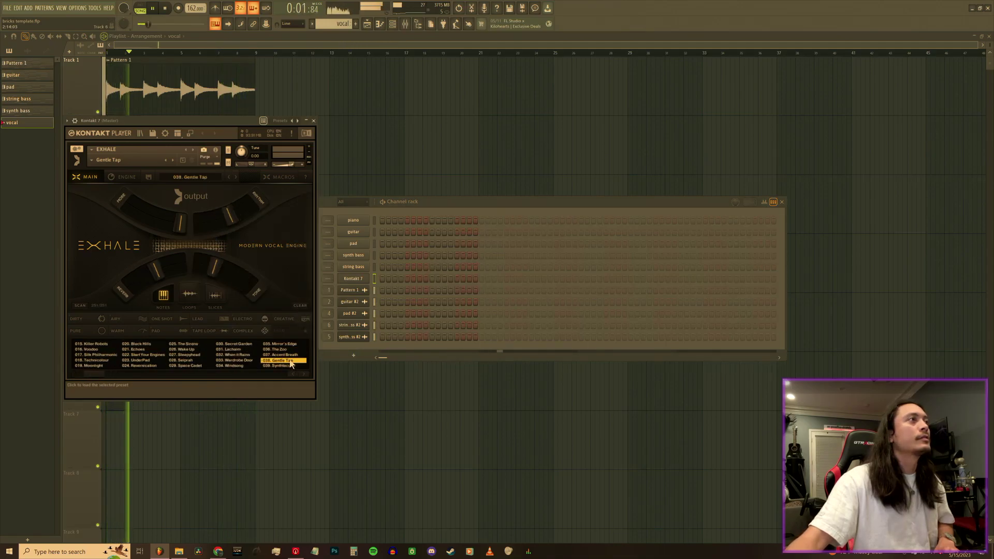
left_click(447, 204)
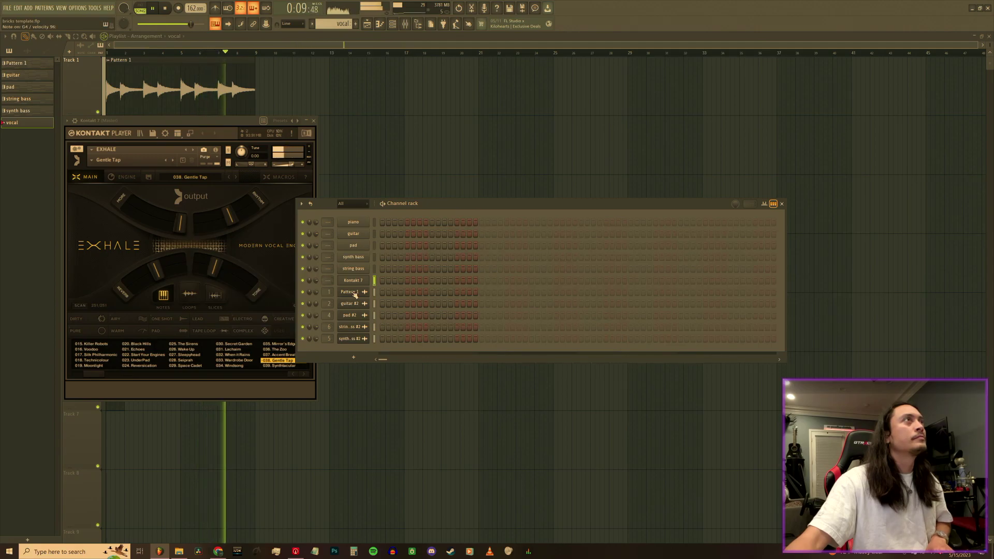
left_click(166, 9)
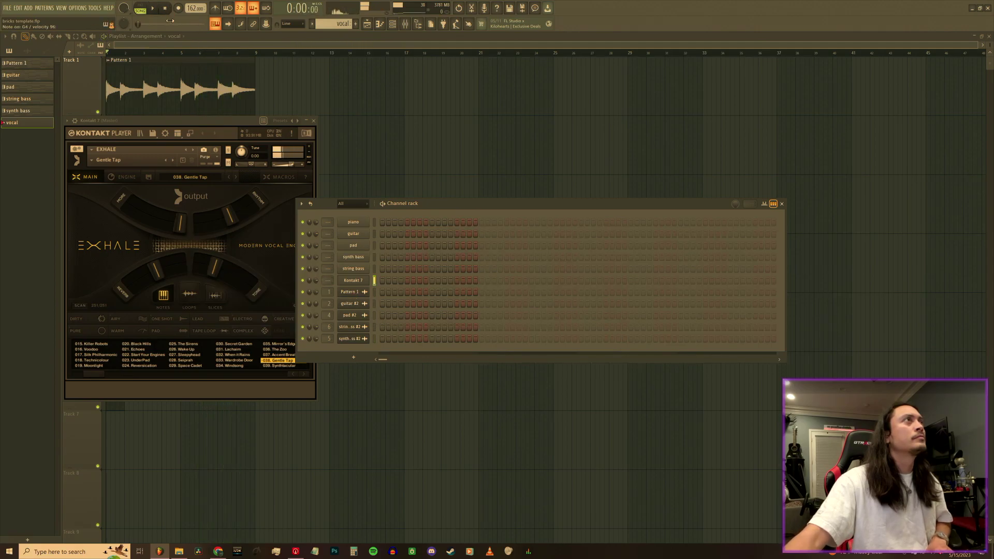
- Move the Kontakt window beside the channel list, reopen it, and advance EXHALE to preset 039 Synthtacular
left_click_drag(198, 121, 501, 264)
left_click(353, 283)
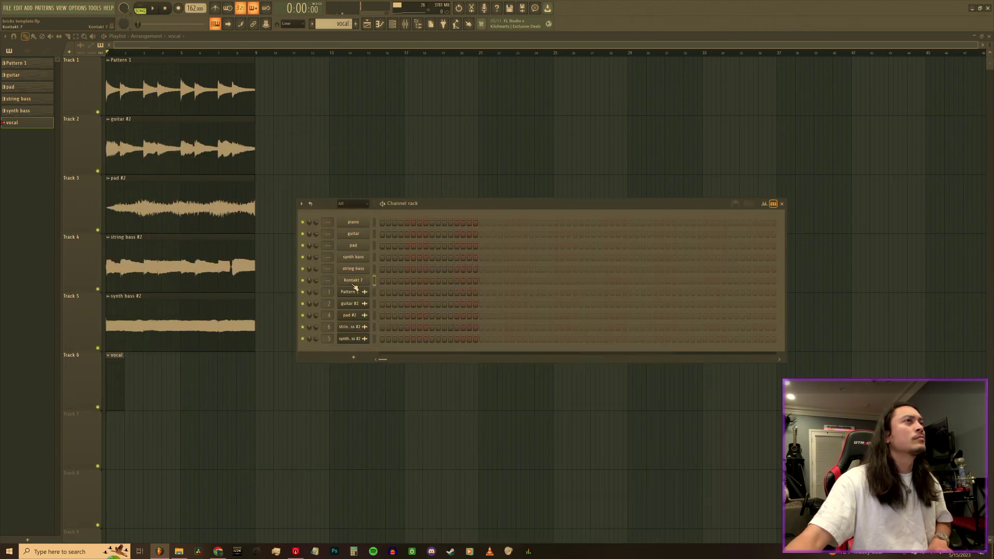
left_click(354, 282)
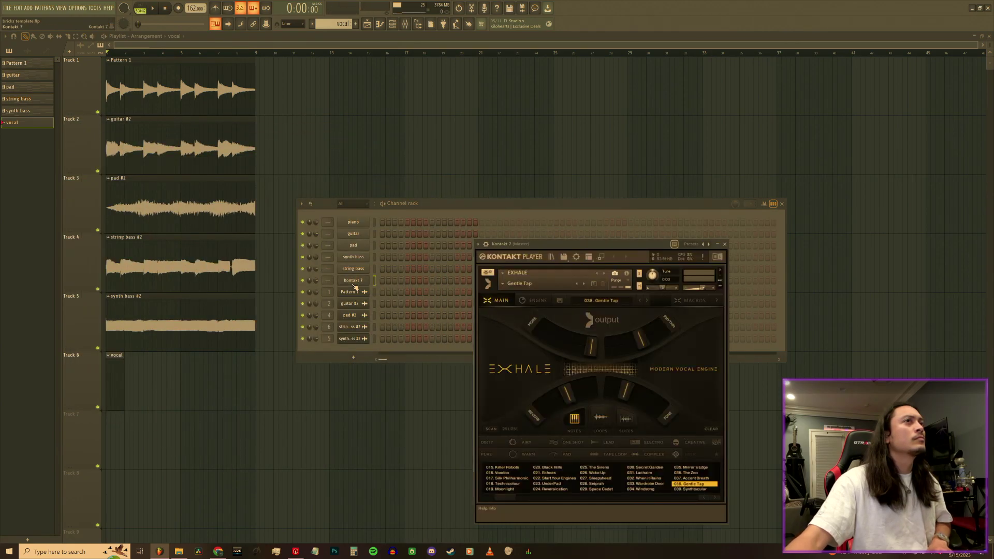
left_click(646, 302)
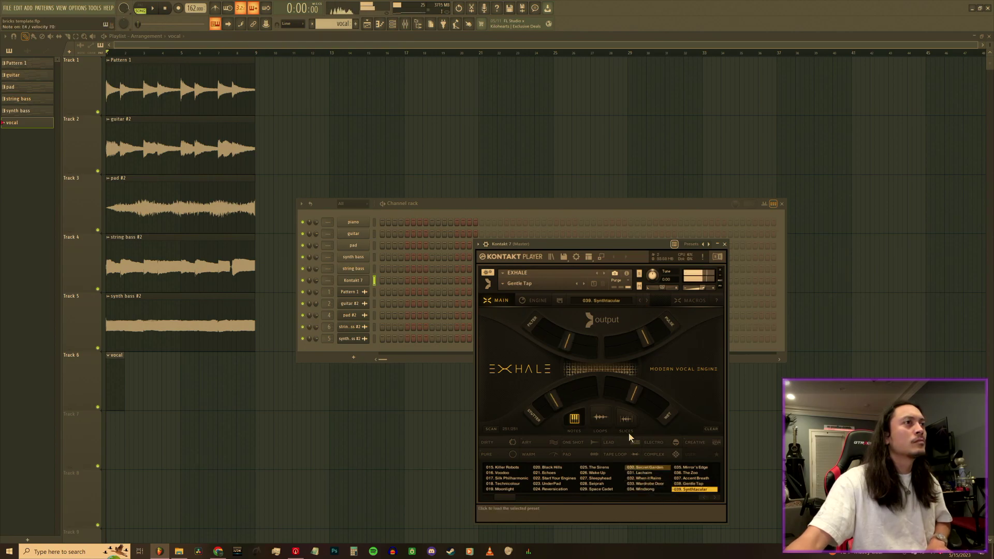
- Return Exhale to preset 038 Gentle Tap, and check the audio device settings and the preset's engine controls
left_click(641, 300)
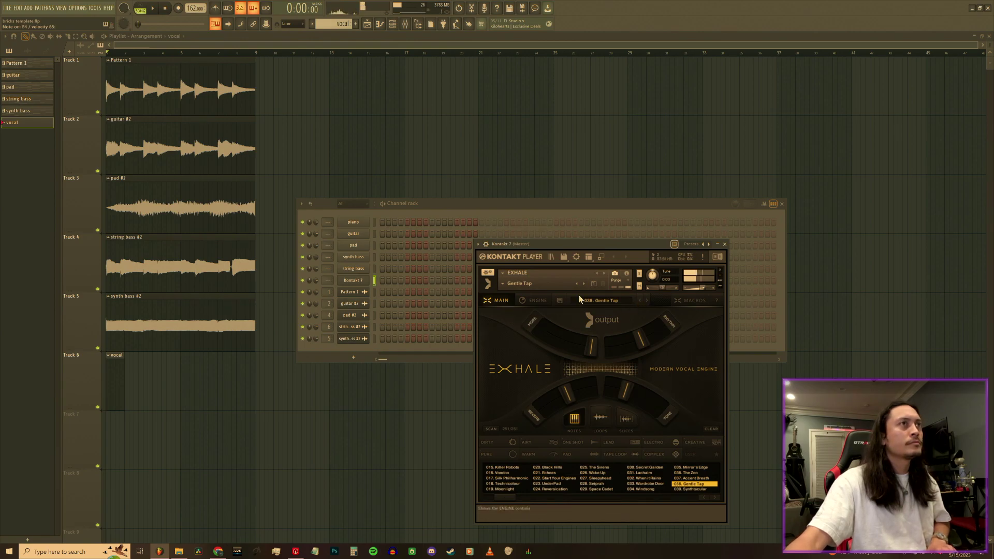
left_click(78, 8)
left_click(95, 26)
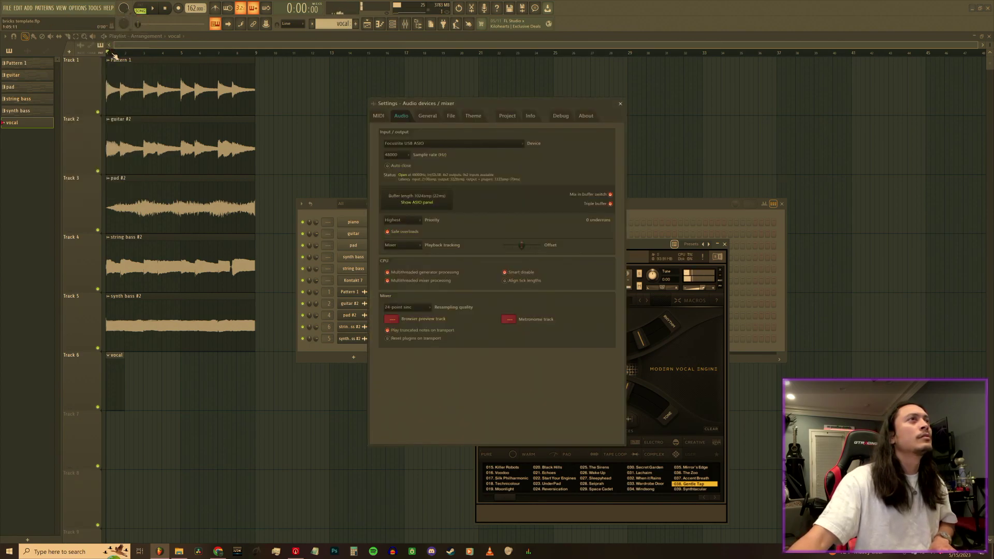
left_click(620, 104)
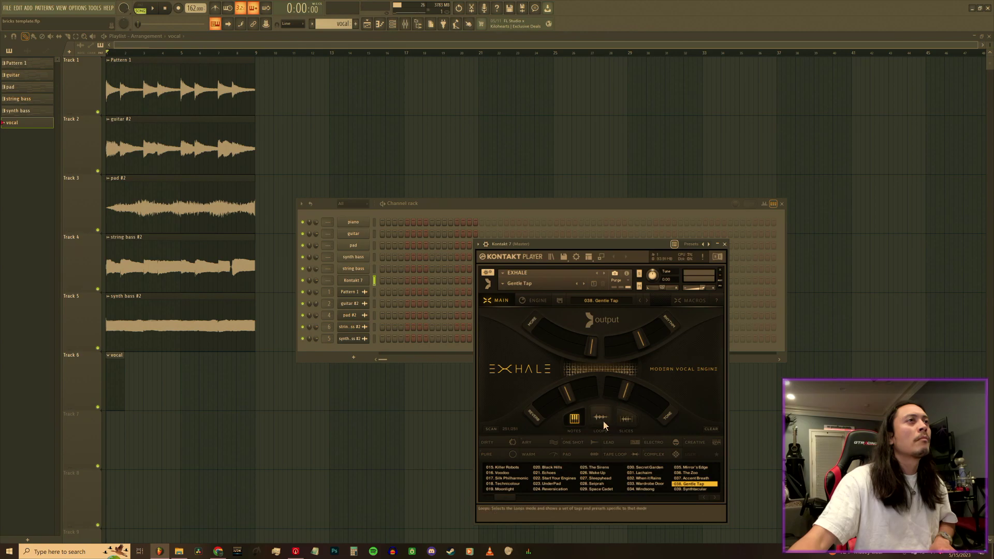
left_click(537, 301)
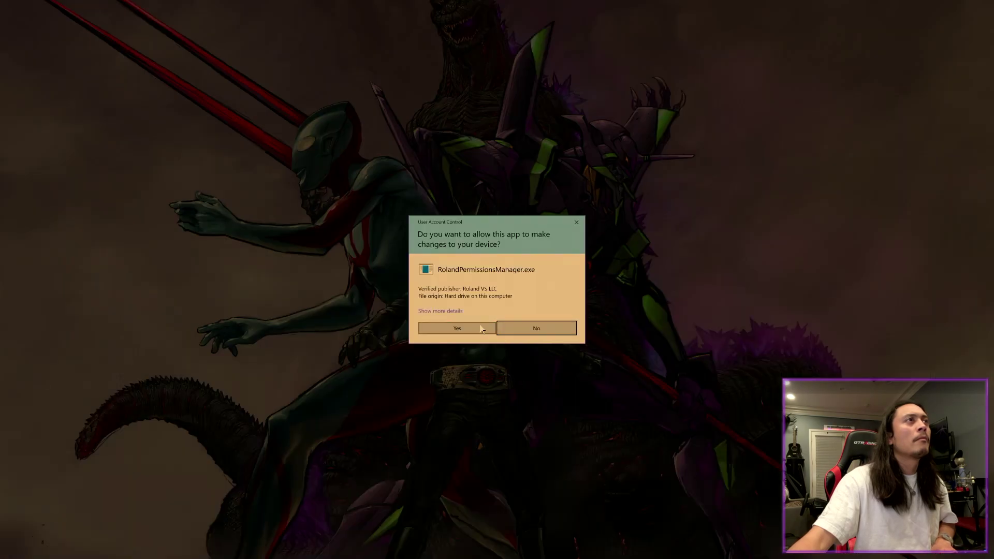
- Allow the RolandPermissionsManager request and minimize the Roland Cloud Manager login window
left_click(468, 329)
left_click(502, 337)
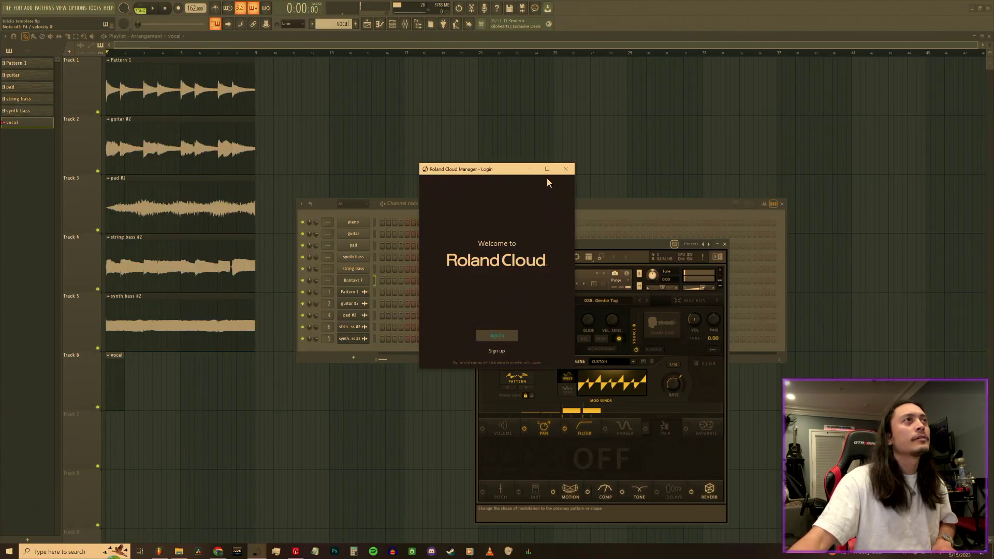
left_click(529, 169)
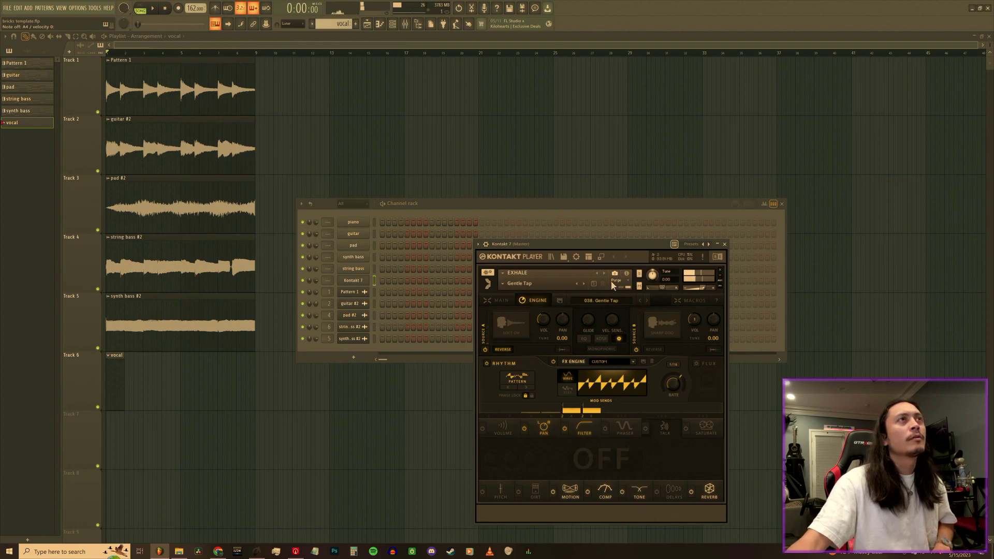
- Remove the Exhale instrument from Kontakt without saving and reload its Gentle Tap bank from the library
left_click(719, 270)
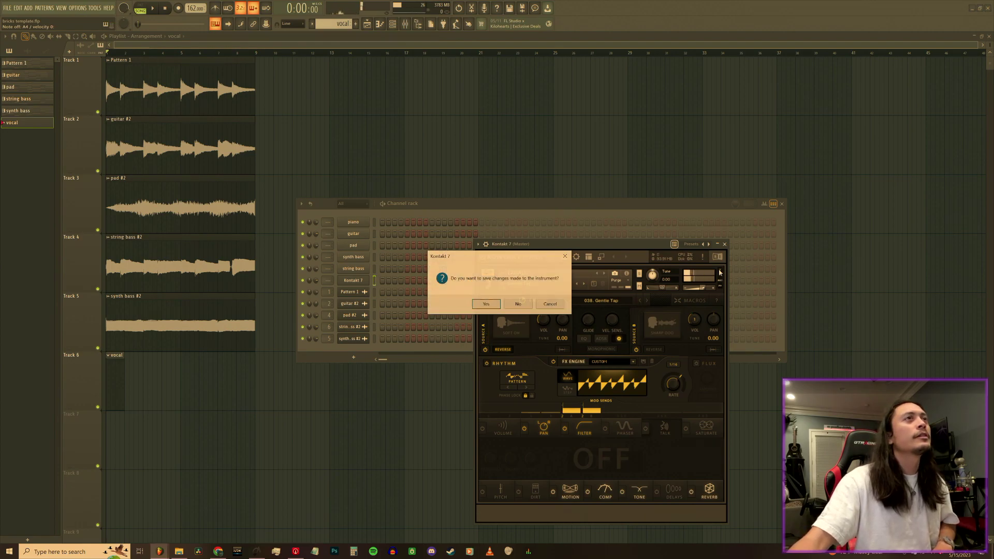
left_click(516, 305)
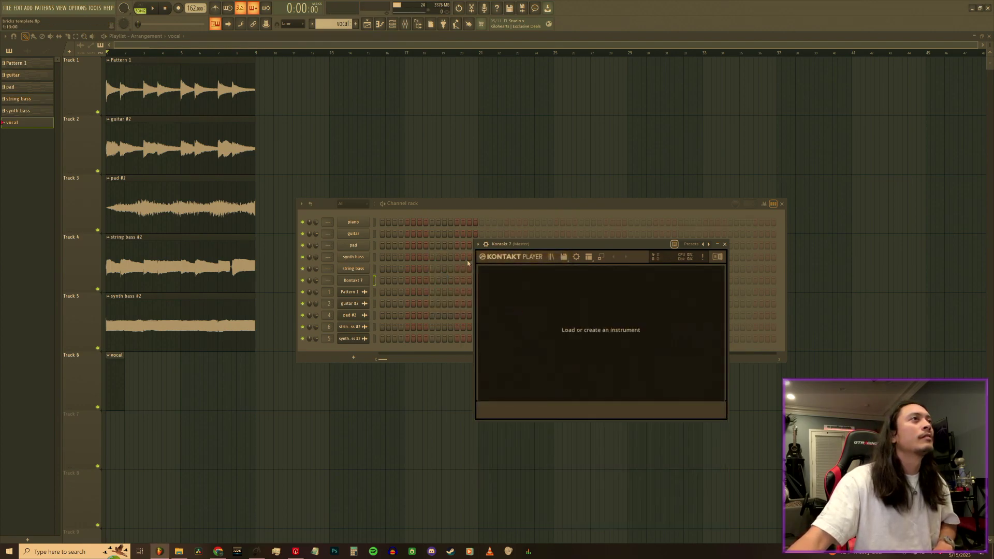
left_click(551, 257)
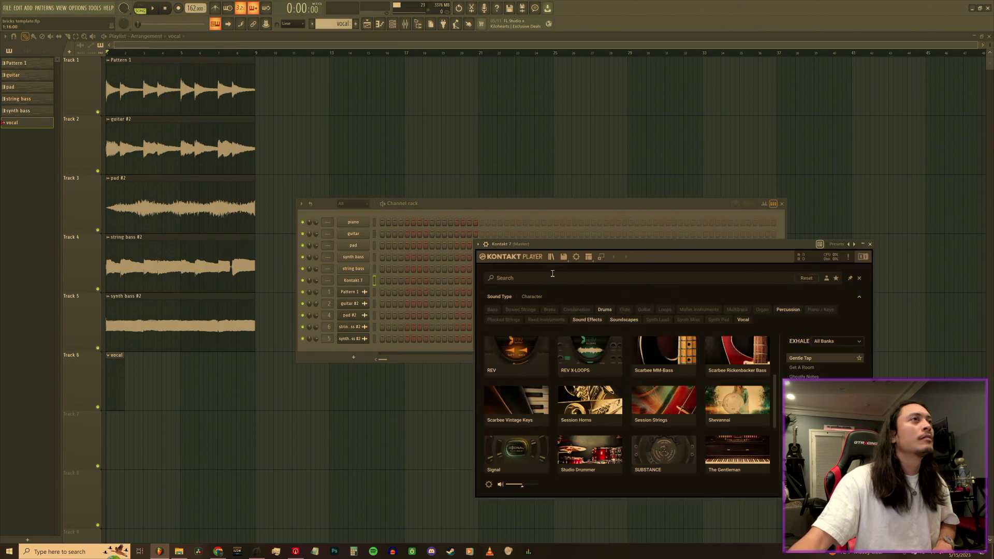
double_click(807, 360)
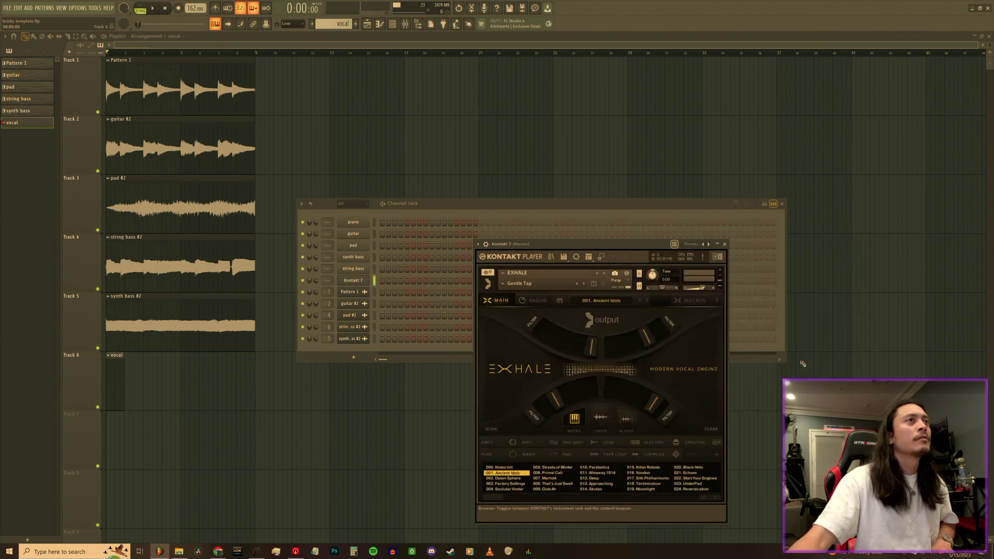
- Audition the Exhale presets one after another from 038 Gentle Tap through 055 Sky Scraping
left_click(646, 300)
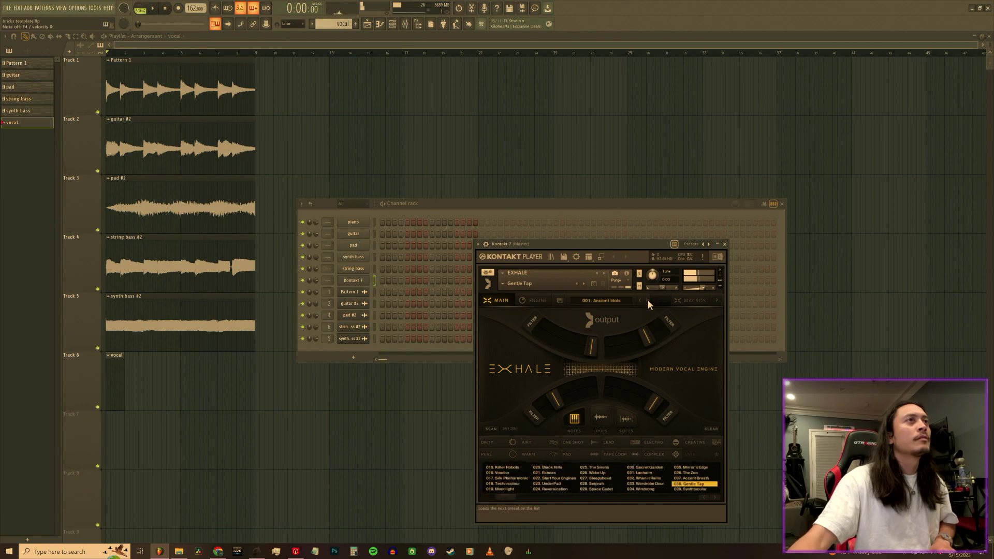
left_click(647, 300)
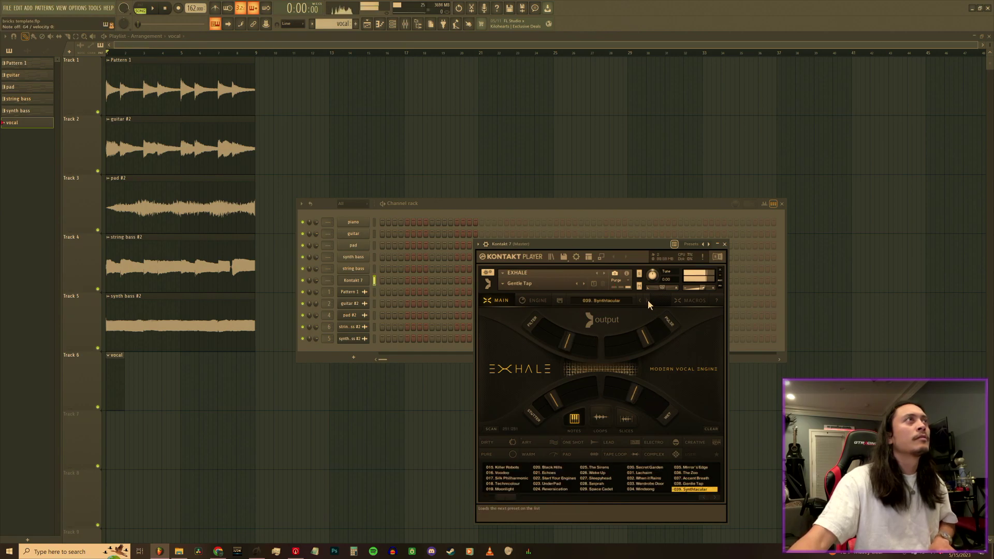
left_click(647, 299)
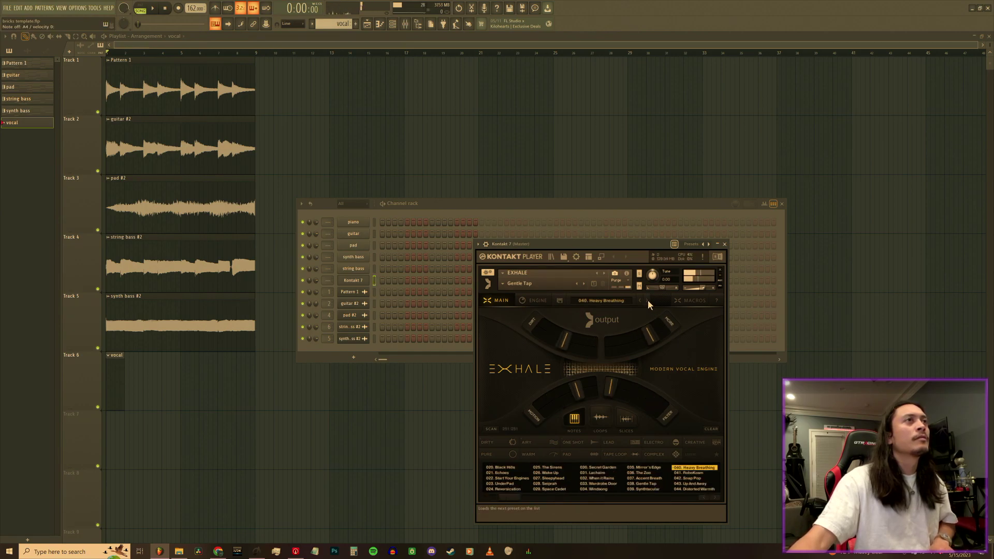
left_click(647, 300)
left_click(648, 299)
left_click(648, 300)
left_click(647, 300)
left_click(648, 299)
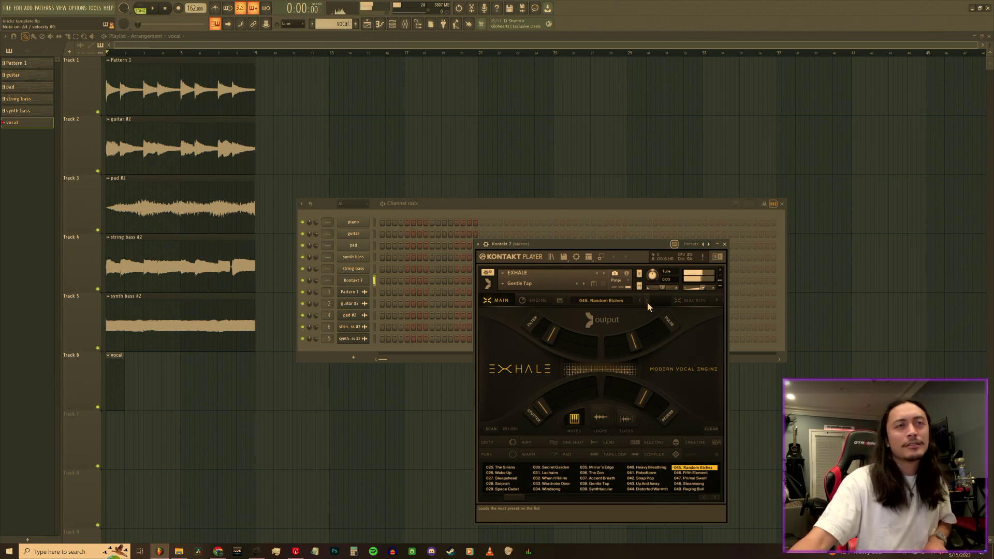
left_click(647, 302)
left_click(647, 301)
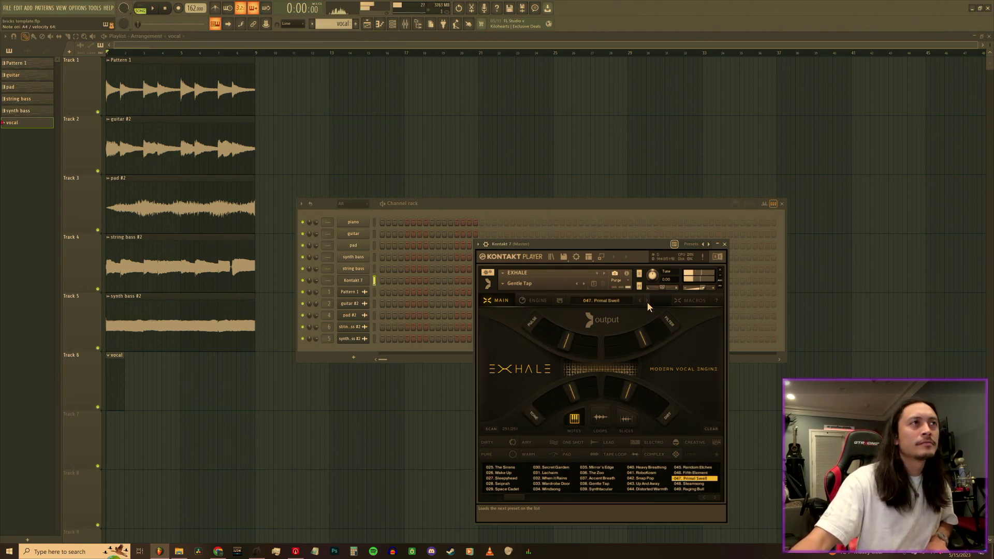
left_click(647, 301)
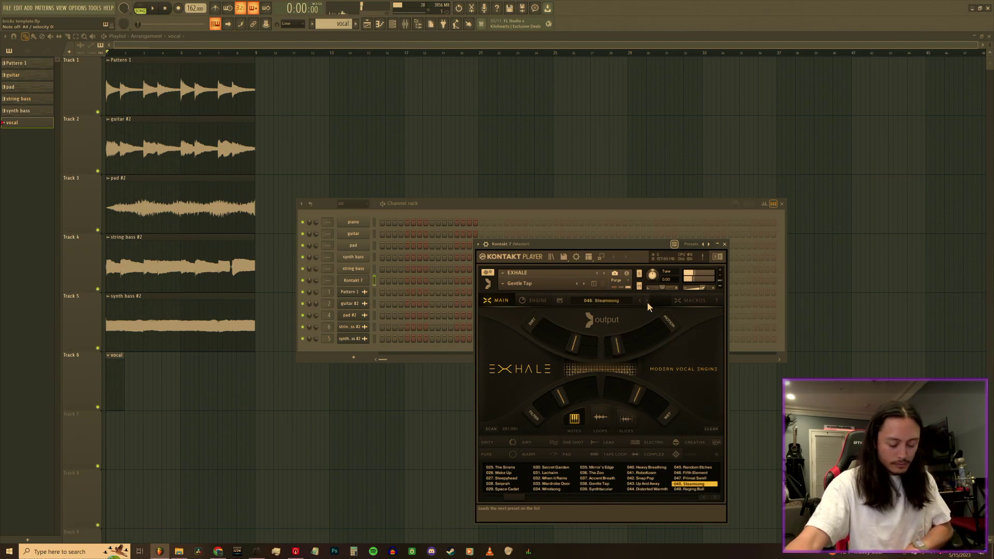
left_click(647, 303)
left_click(647, 302)
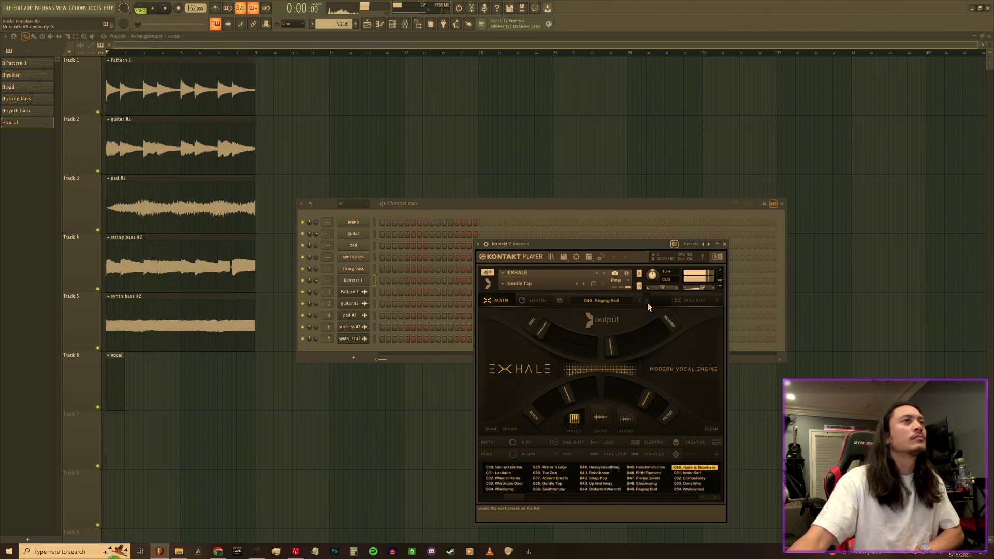
left_click(647, 302)
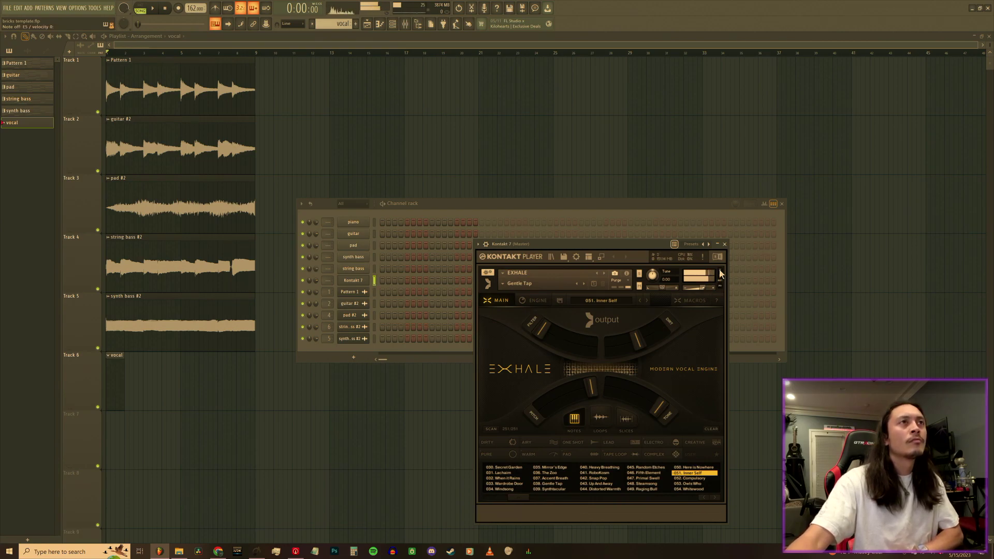
left_click(647, 300)
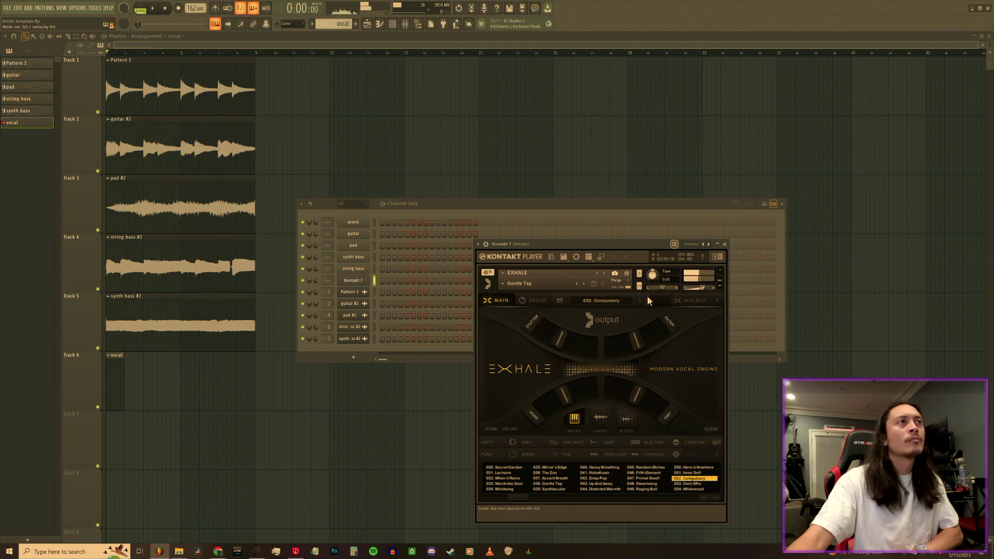
left_click(647, 300)
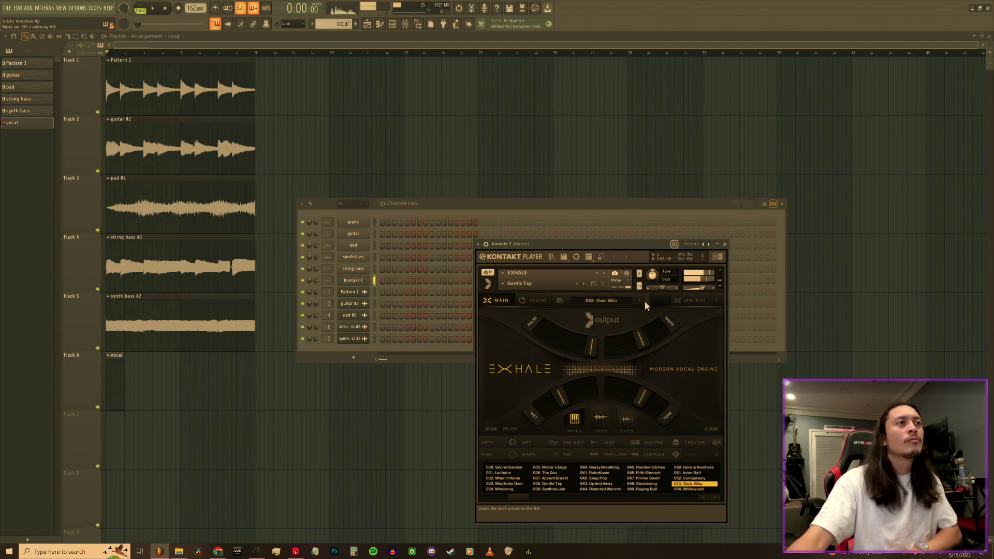
left_click(646, 303)
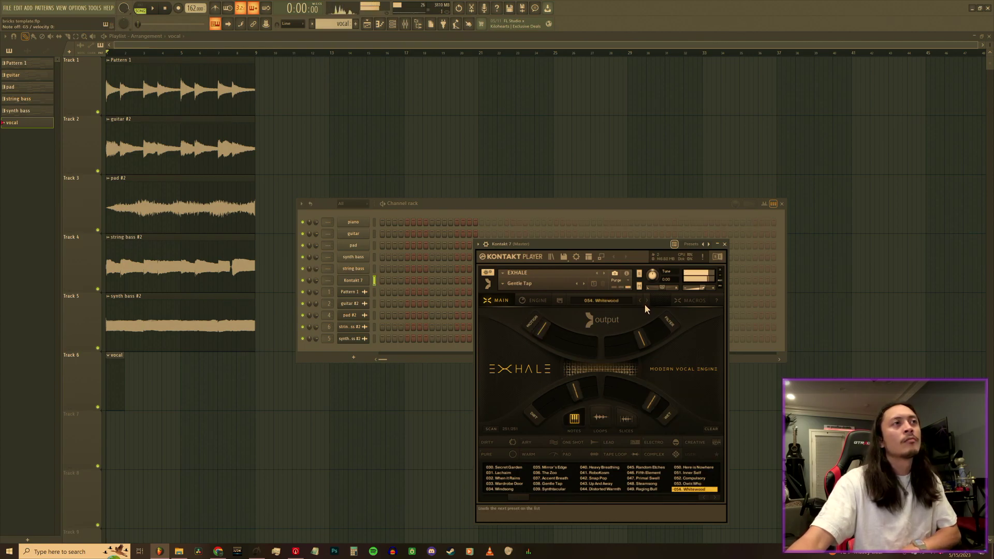
left_click(645, 302)
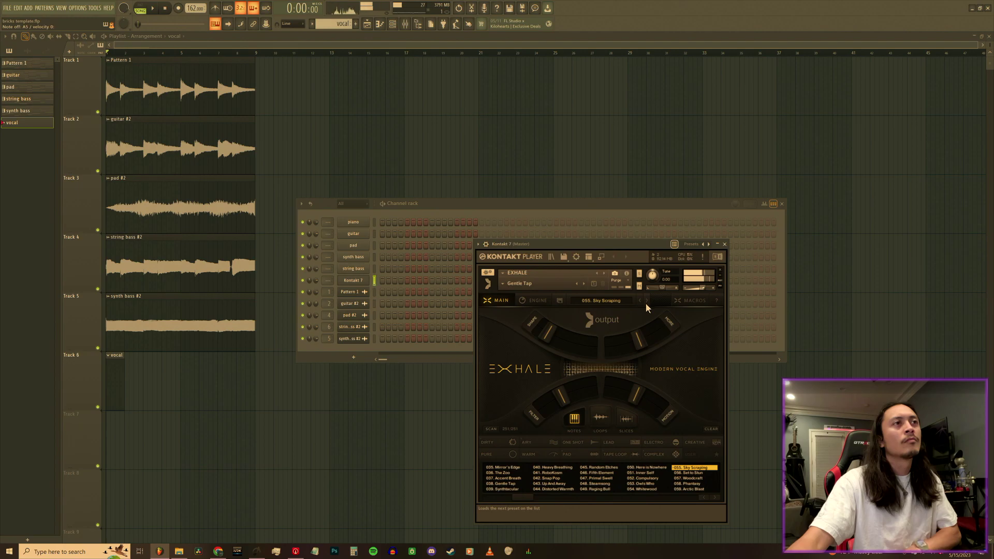
- Load Exhale preset 038 Gentle Tap again and shift its macro sliders to try a different vocal sound
left_click(508, 484)
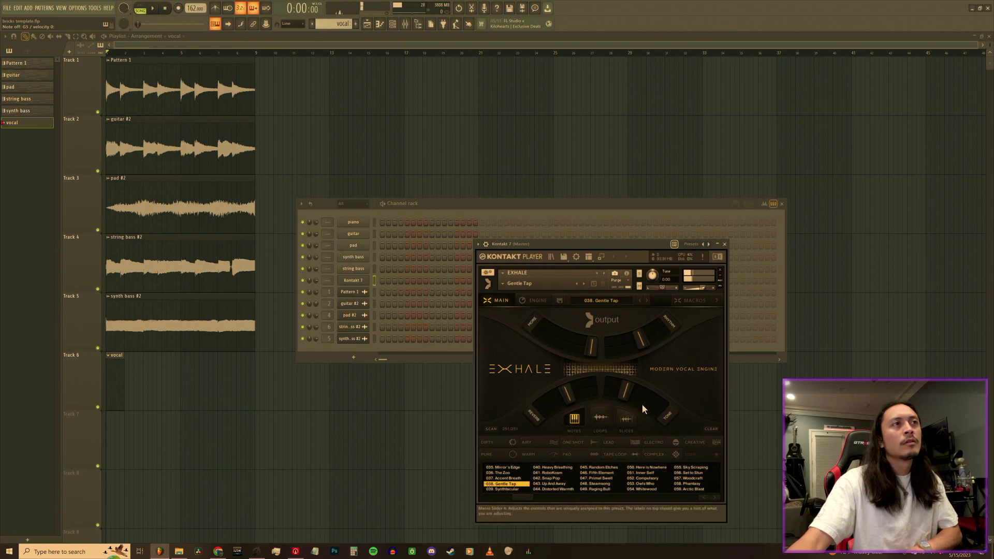
left_click_drag(615, 395, 607, 394)
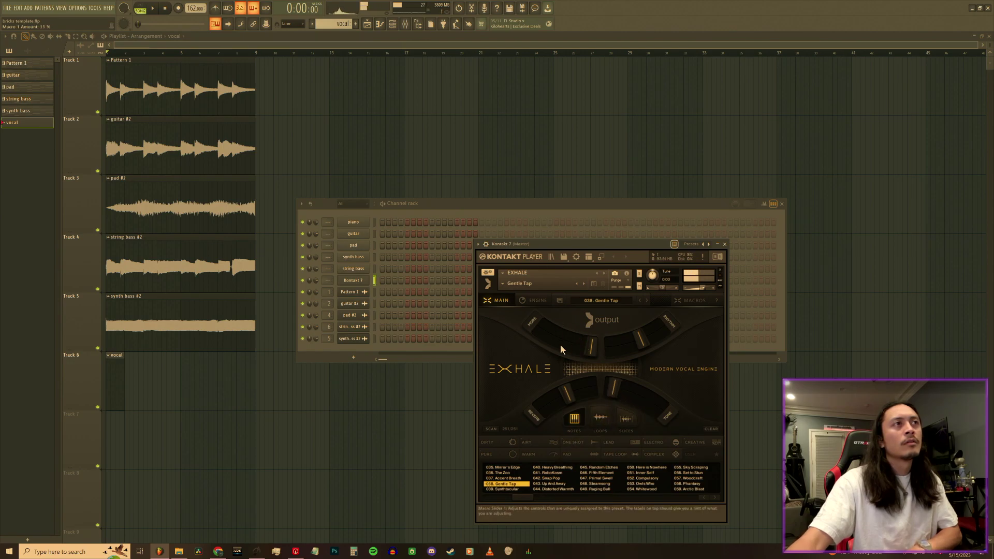
left_click_drag(567, 394, 547, 404)
left_click_drag(637, 345, 607, 354)
left_click_drag(635, 395, 687, 430)
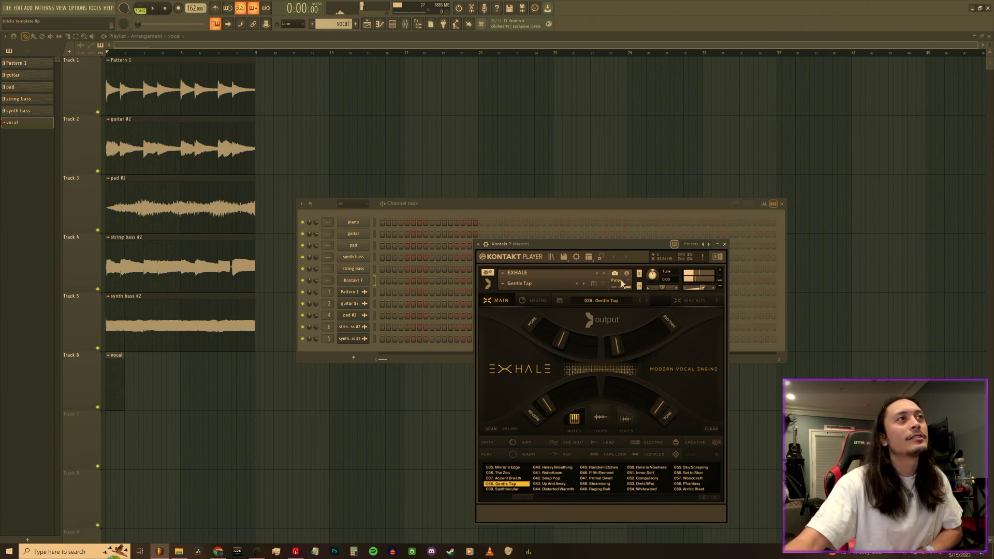
- Replace Exhale in Kontakt, without saving it, with the Shevannai library's Ancient Voices 05 patch
left_click(719, 270)
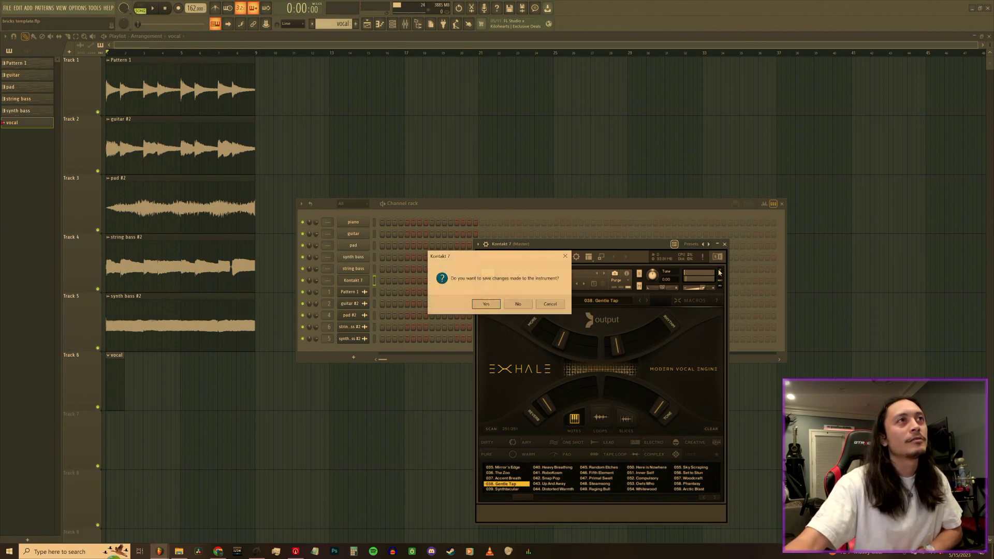
left_click(520, 304)
left_click(551, 256)
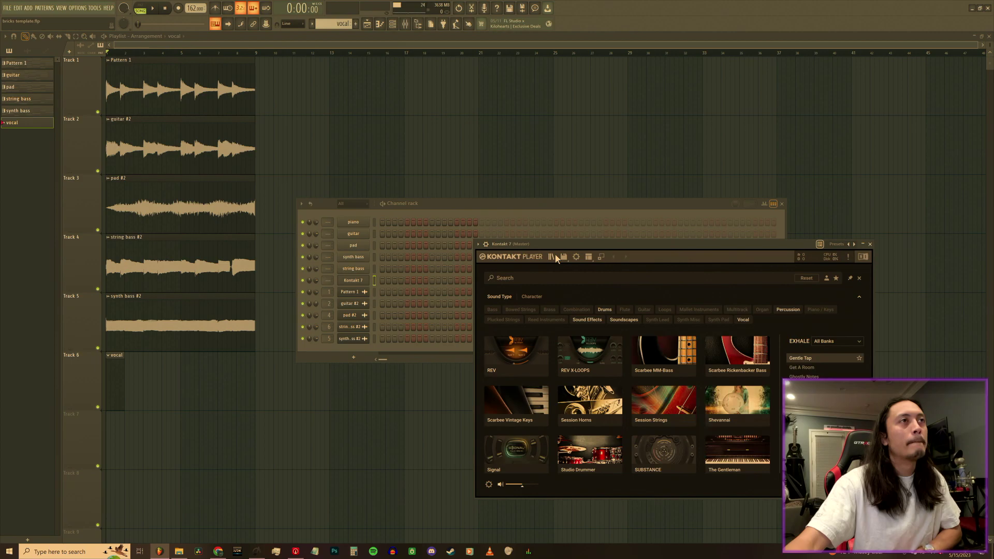
double_click(734, 414)
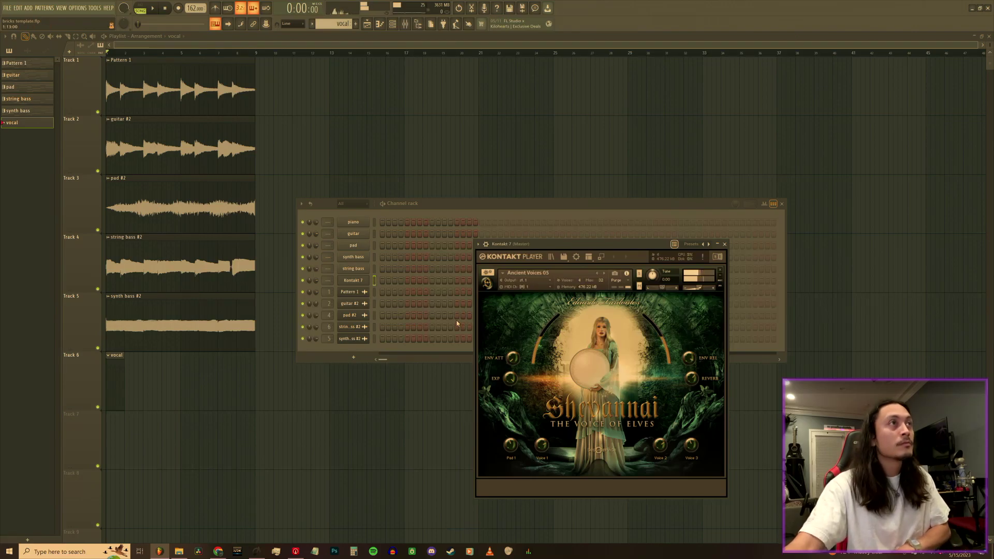
- Play the arrangement while auditioning neighbouring Shevannai patches, and settle on Ancient Voices 04
left_click(159, 9)
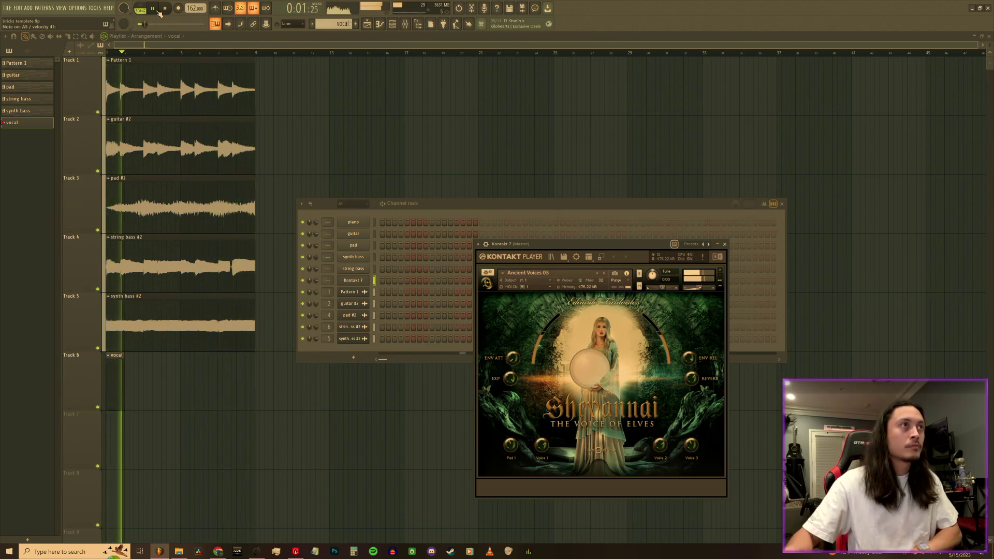
left_click(604, 273)
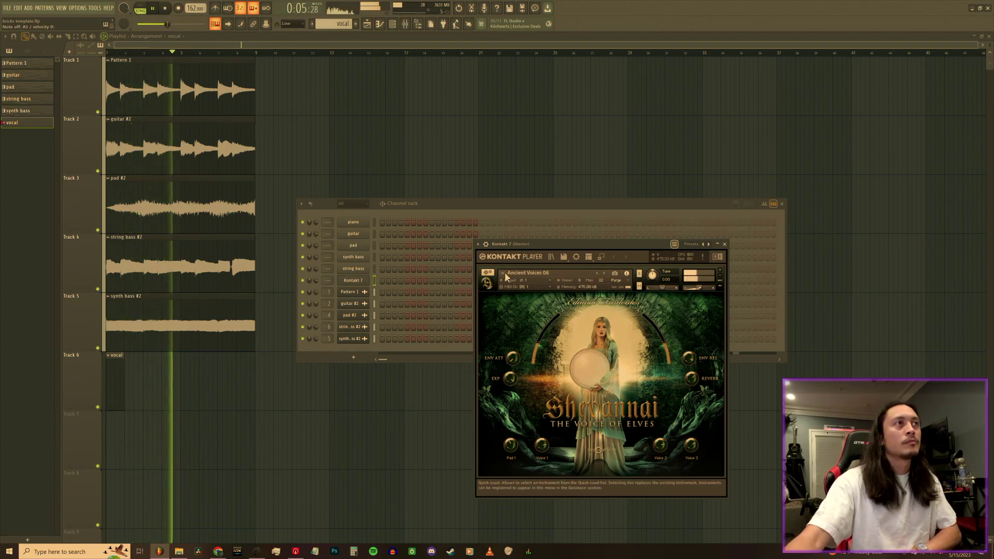
left_click(598, 277)
left_click(597, 277)
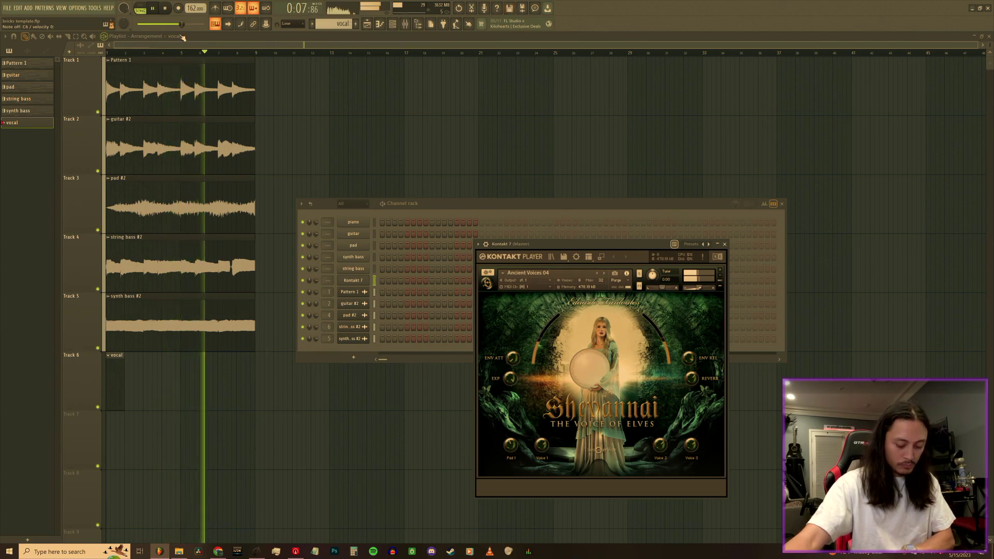
- Stop playback and record a vocal take over the arrangement as notes and automation
key("space")
key("r")
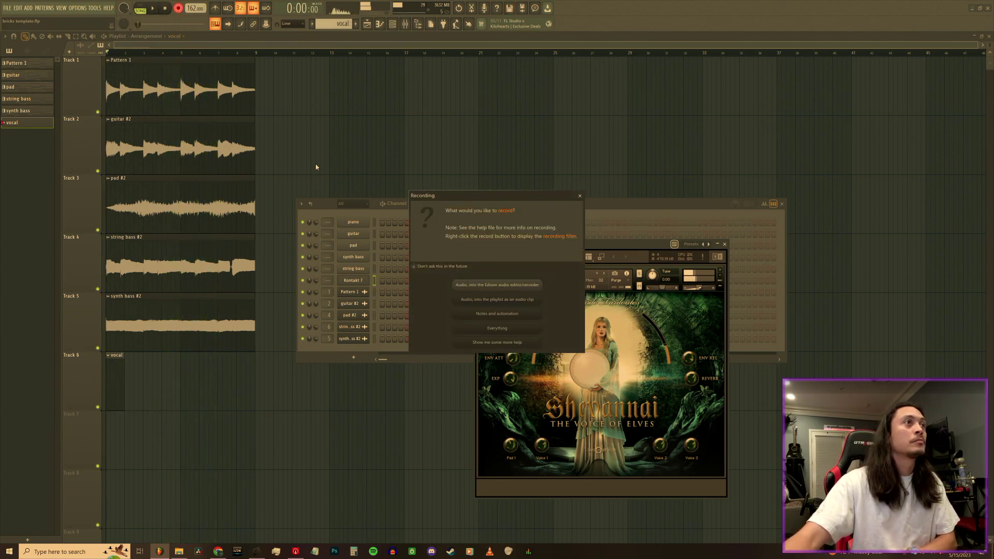
left_click(506, 314)
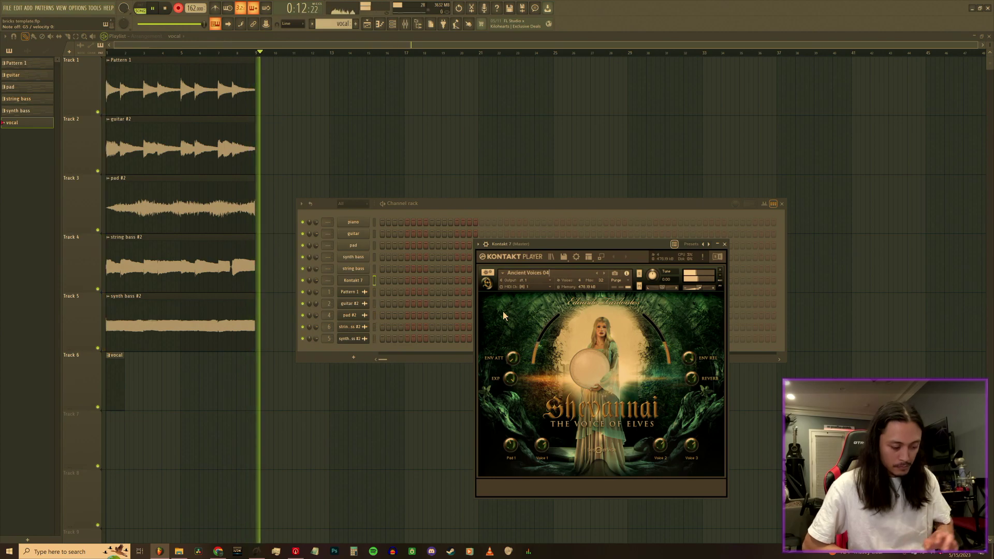
key("space")
- Open the recorded vocal clip on Track 6 in the piano roll at the beginning of its notes
left_click(135, 371)
double_click(135, 371)
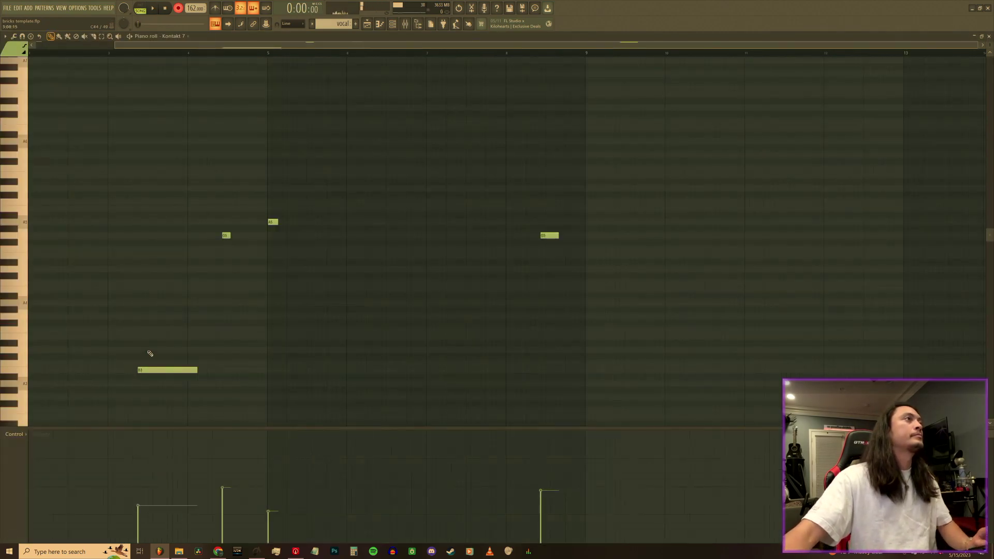
left_click_drag(301, 45, 207, 50)
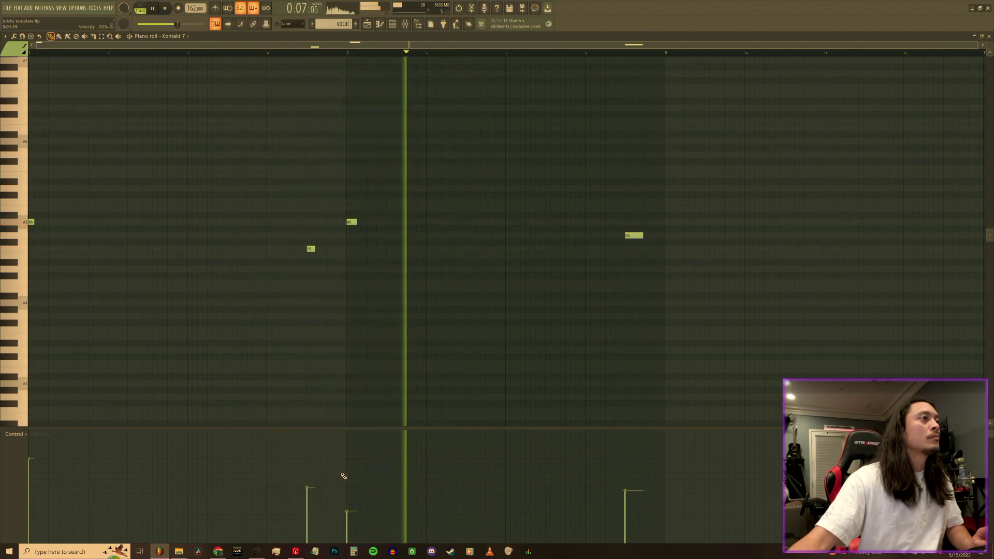
- Bring the second and third vocal notes to nearly the same velocity, and lower the second and last notes to D5
left_click(350, 492)
left_click(307, 492)
left_click(346, 495)
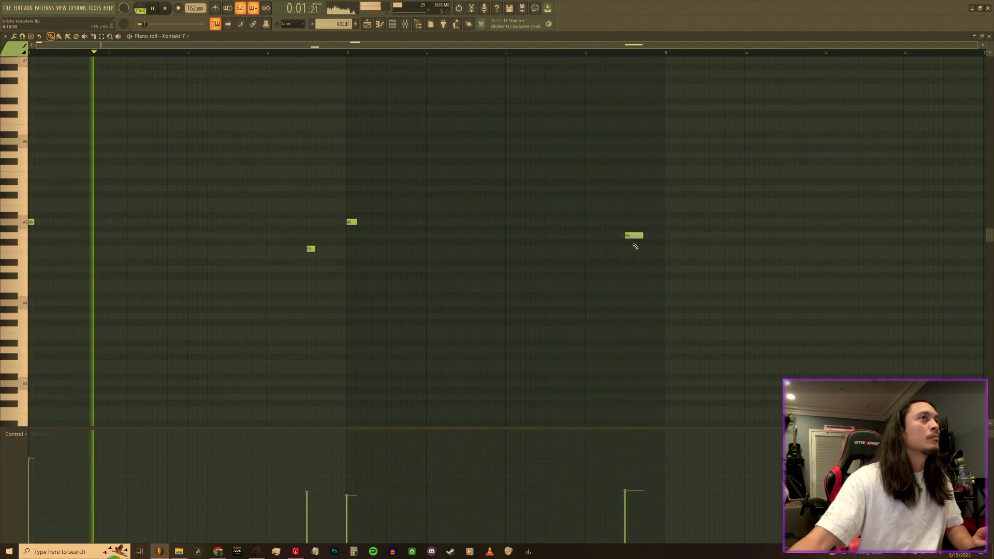
left_click_drag(634, 239, 637, 248)
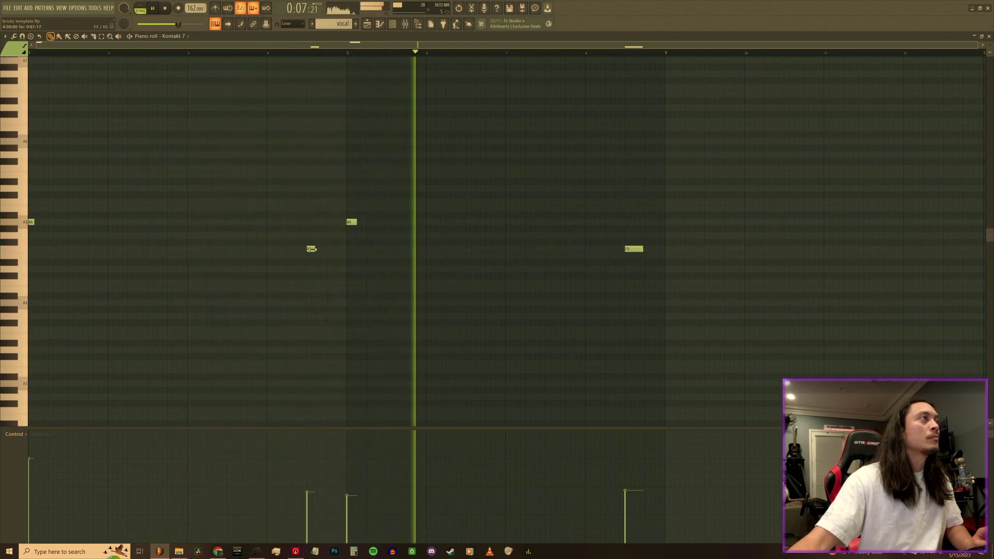
left_click_drag(312, 254, 312, 272)
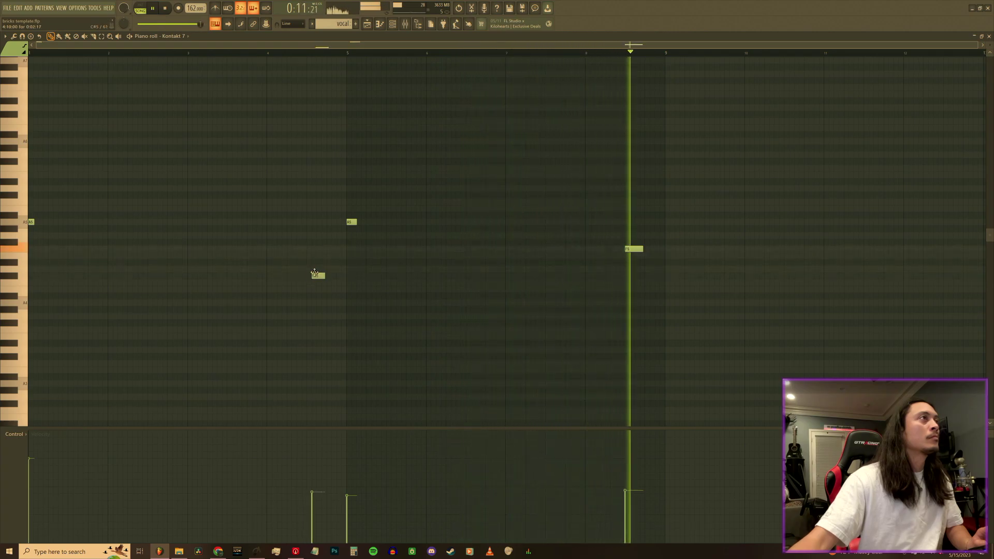
left_click_drag(631, 250, 630, 273)
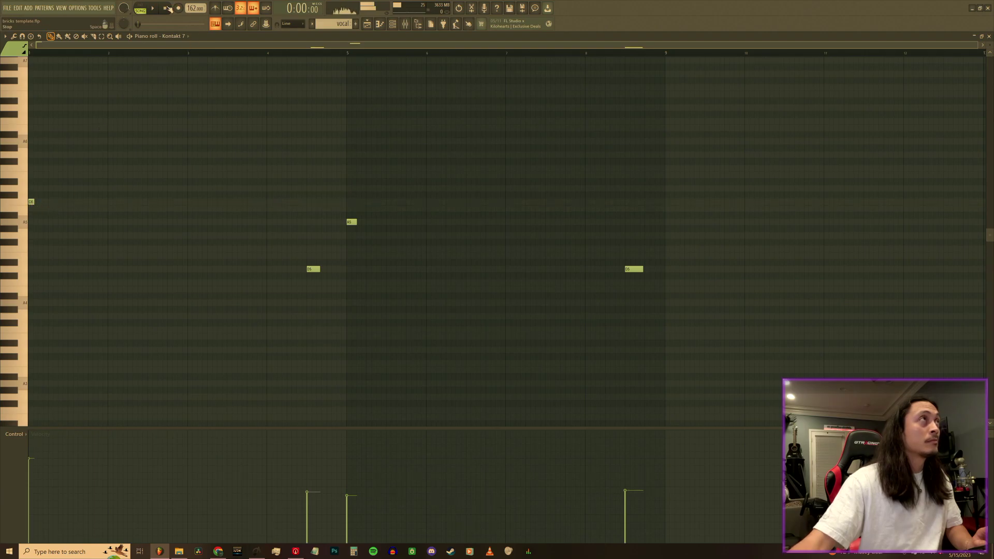
- Try the first vocal note at higher pitches, replaying the arrangement from the start with the Kontakt instrument open
key("space")
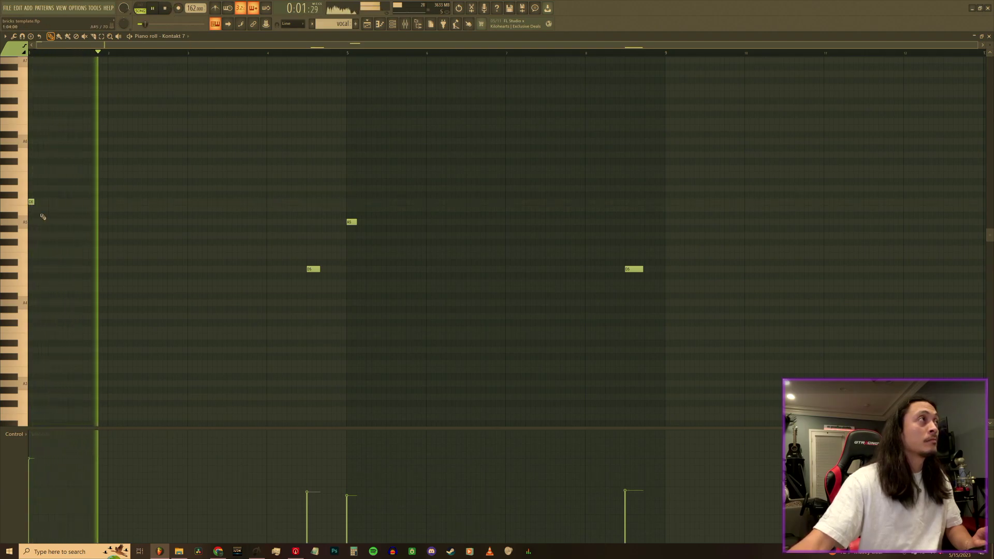
key("space")
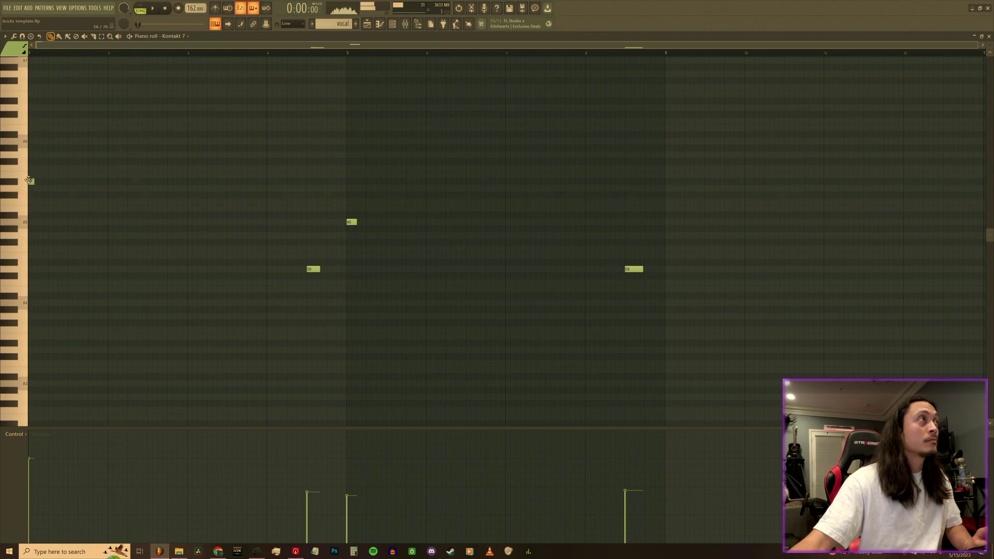
key("space")
key("F6")
left_click(356, 282)
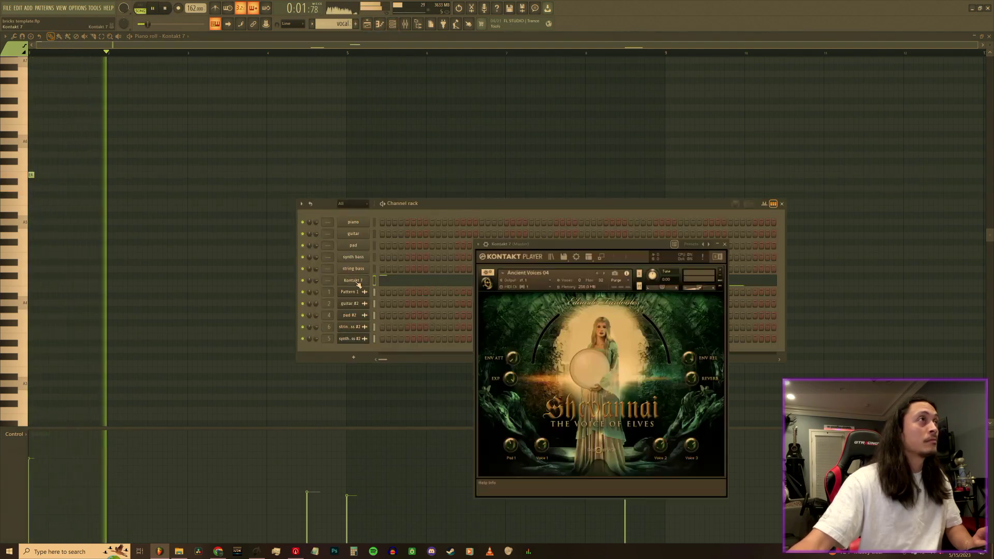
key("space")
left_click(28, 177)
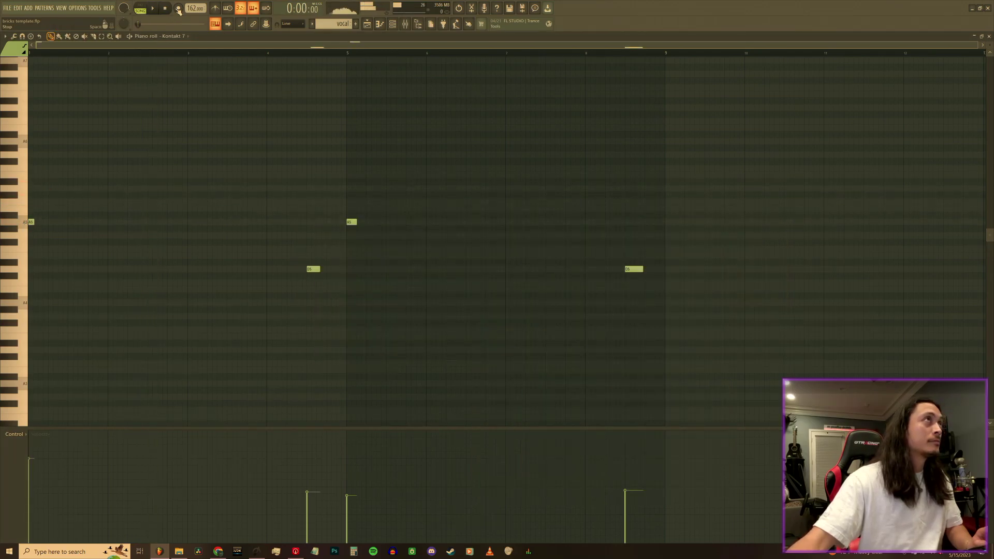
- Play the arrangement and switch the Kontakt vocal patch to Ancient Voices 03
left_click(393, 25)
key("space")
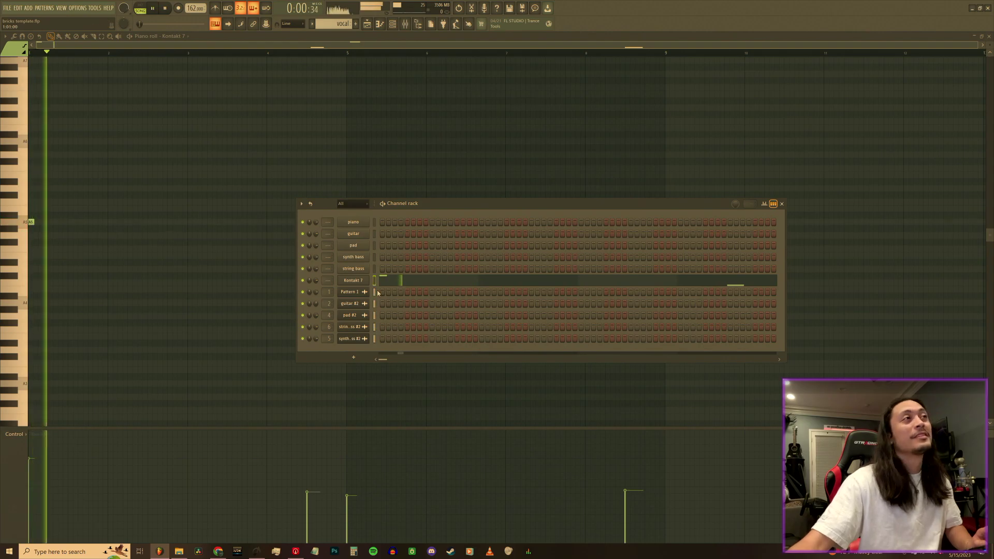
left_click(358, 283)
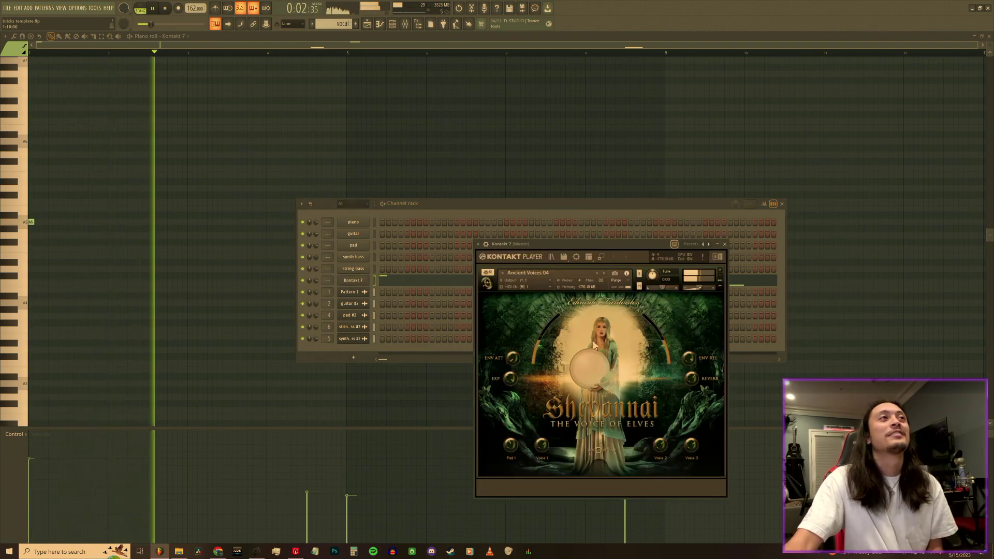
left_click(597, 274)
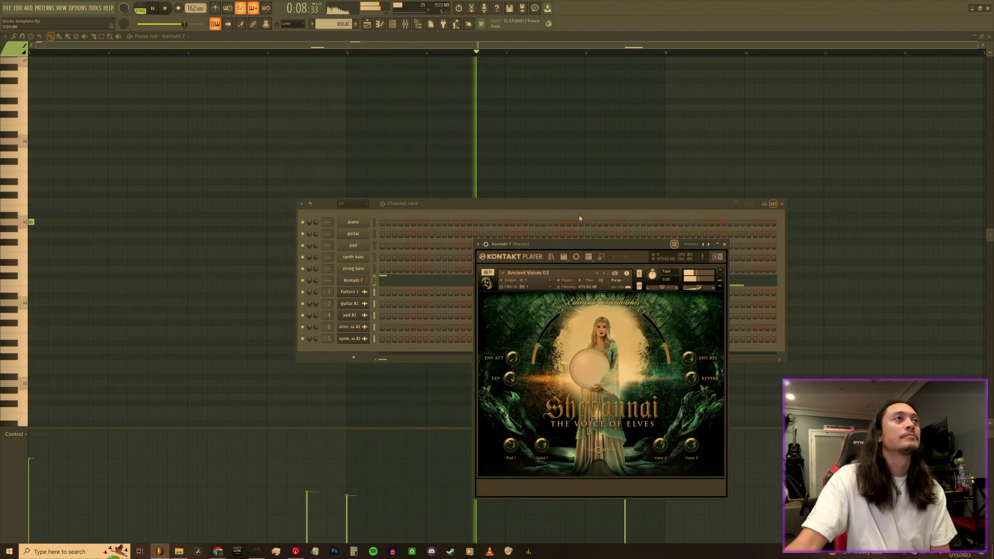
- Clear the channel rack and Kontakt windows off the piano roll and slightly shorten the last vocal note
left_click_drag(579, 203, 745, 350)
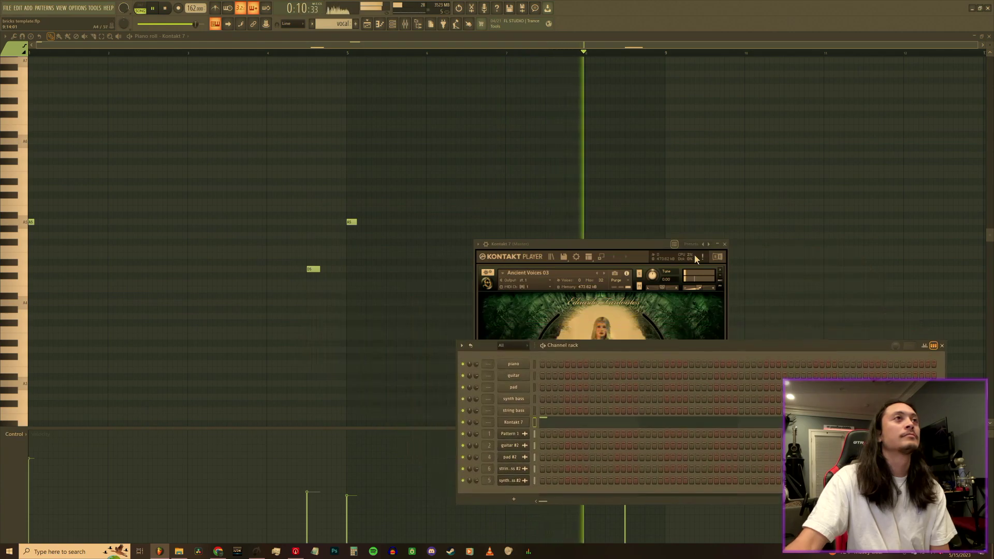
left_click_drag(641, 243, 529, 286)
left_click(612, 288)
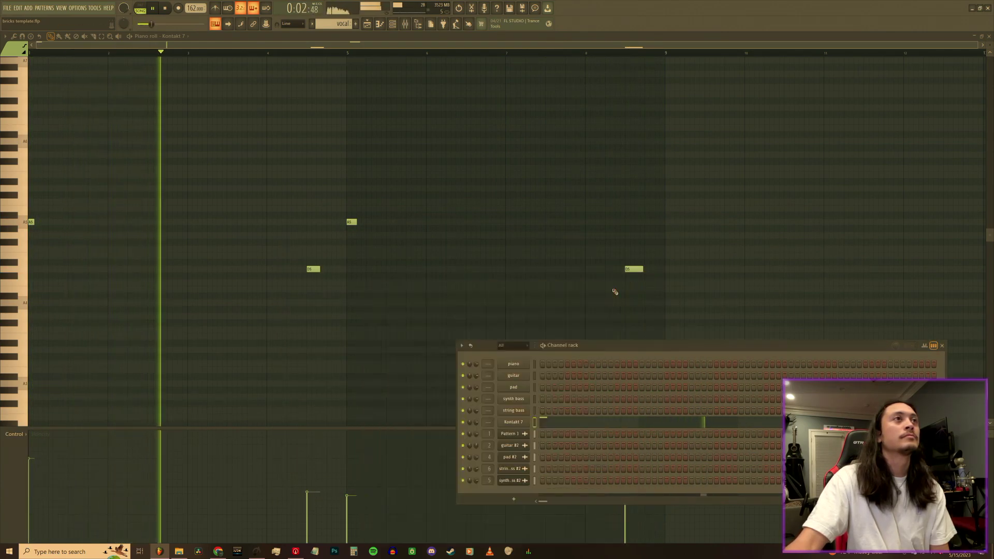
key("F6")
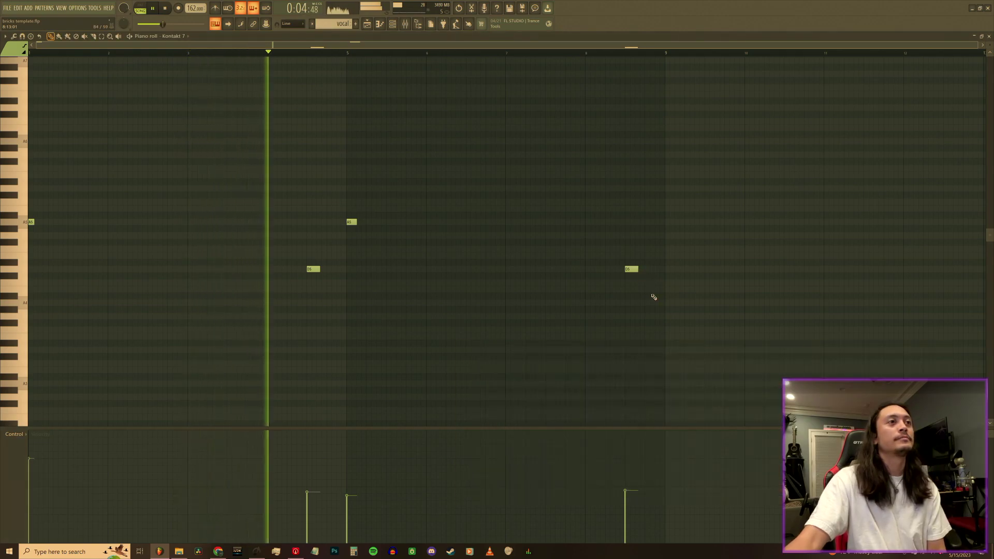
- Stop playback, render the vocal pattern to an audio clip in its place on Track 6, and remove the clip's tail beyond bar 9
key("F5")
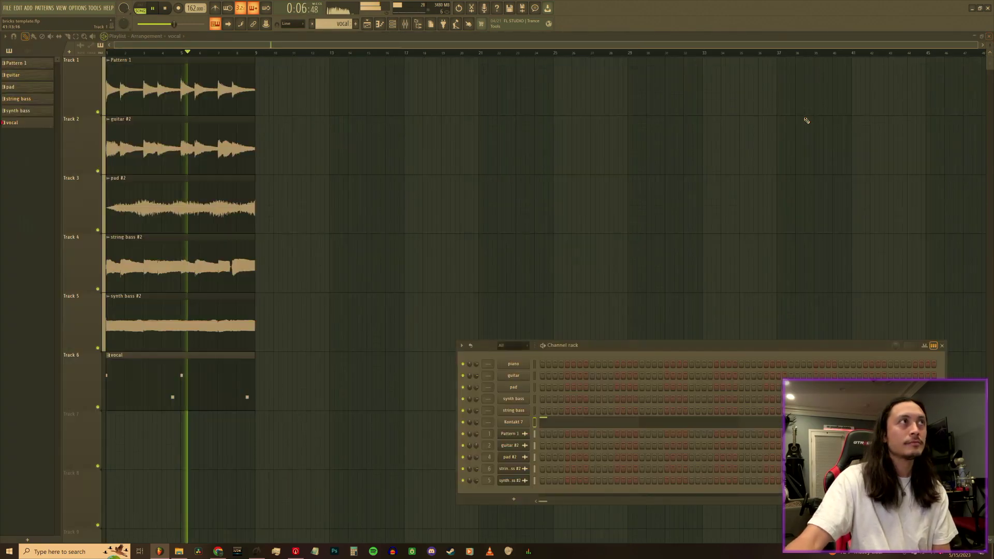
key("space")
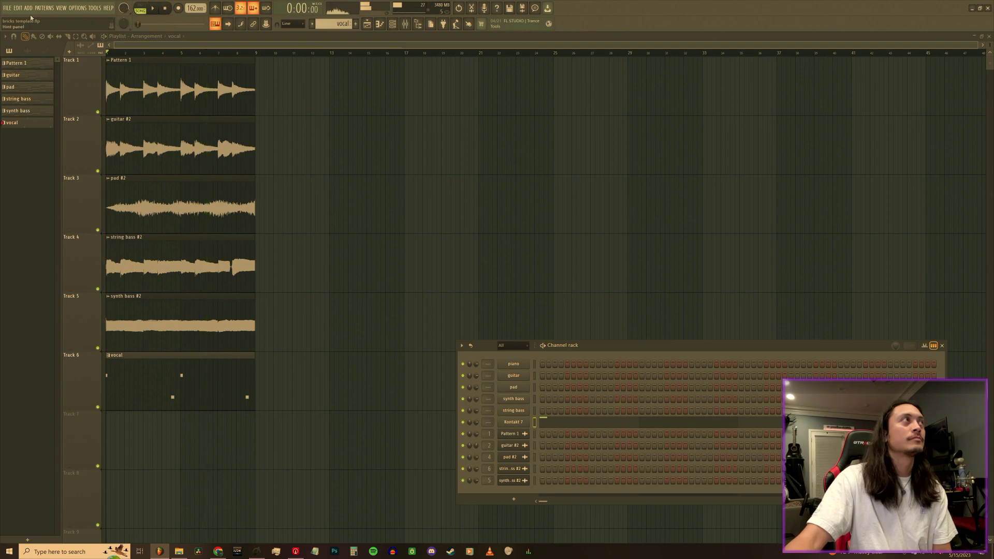
key("F6")
right_click(17, 126)
left_click(78, 253)
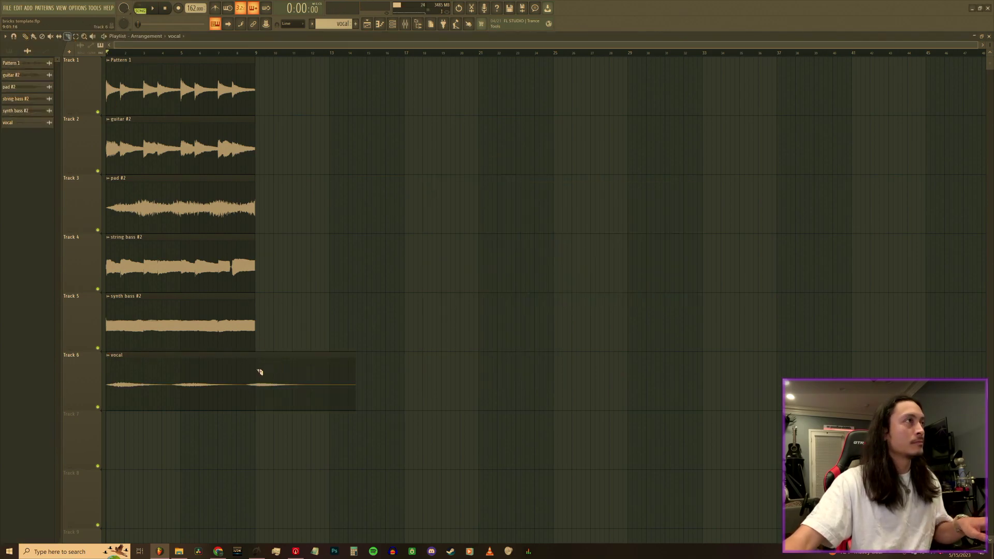
right_click(337, 405)
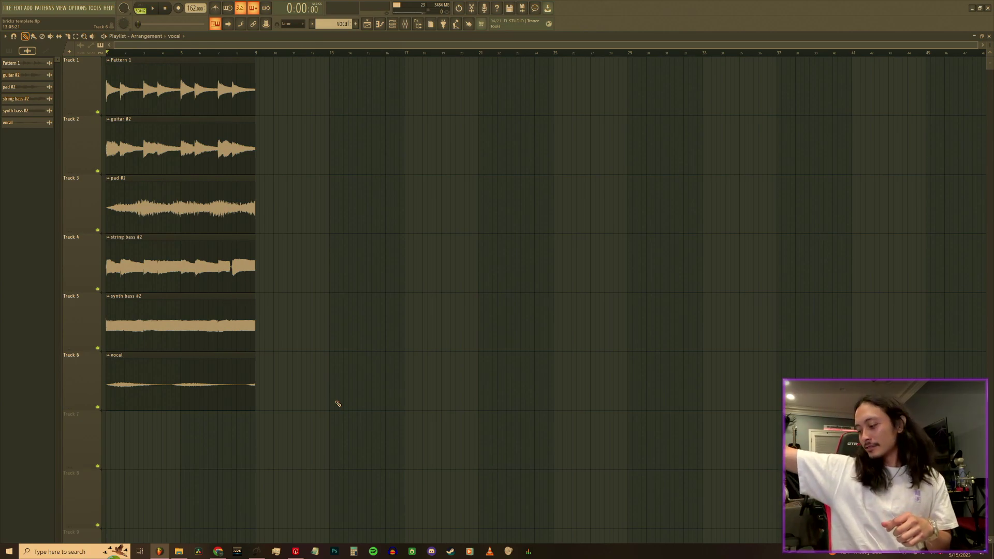
- Play the arrangement and create a new pattern named lead
key("space")
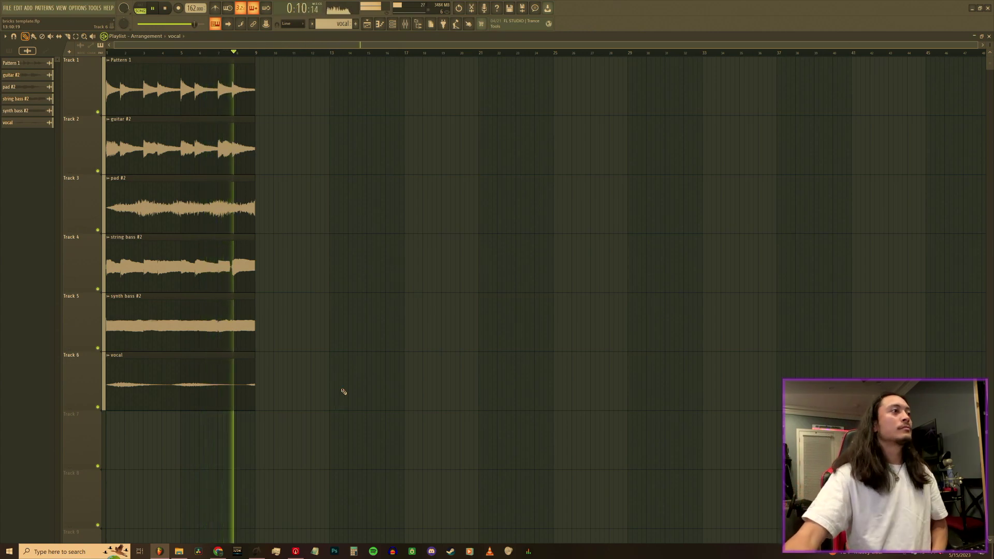
left_click(355, 23)
type("lead")
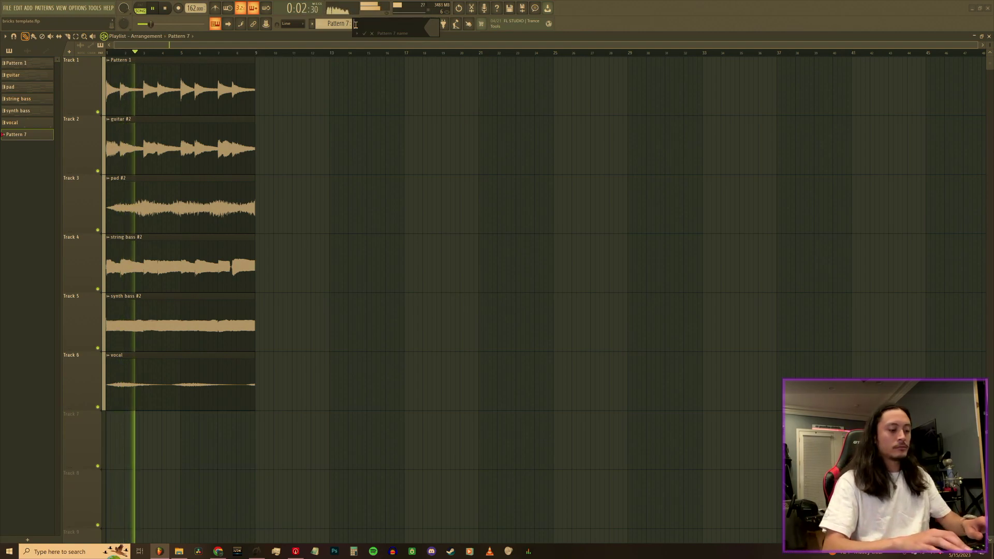
key("Return")
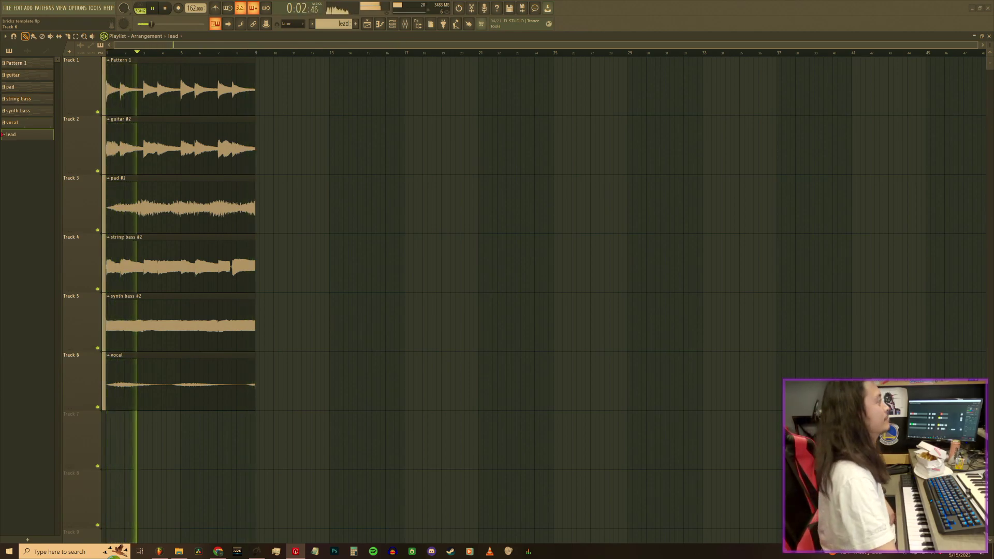
- Show all channels in the channel rack and add an Analog Lab V instrument channel
left_click(392, 24)
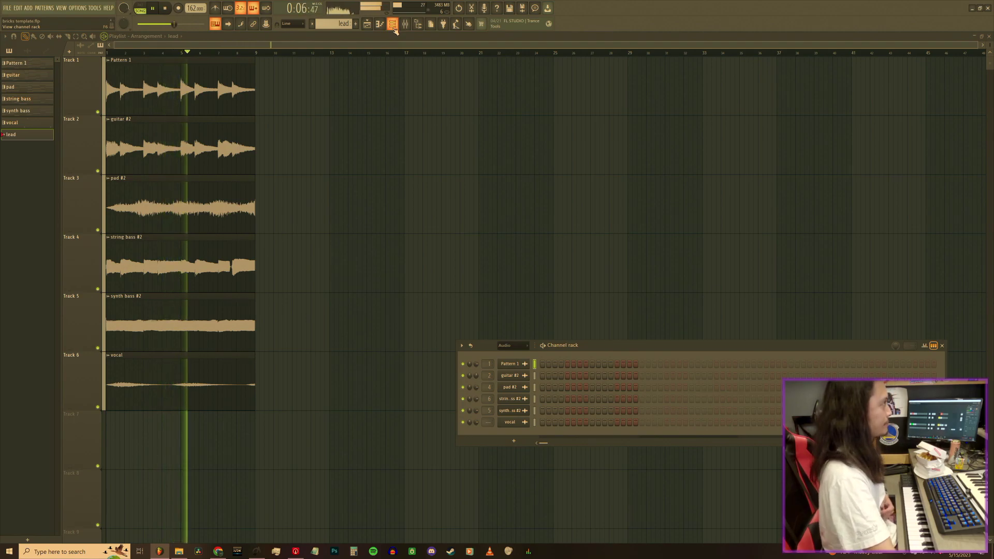
left_click(512, 345)
left_click(522, 356)
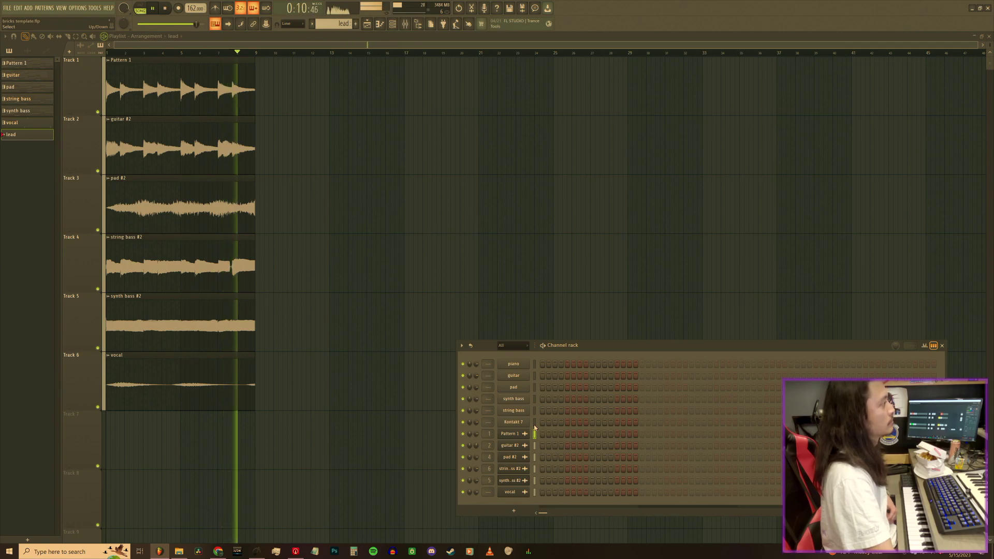
left_click(44, 7)
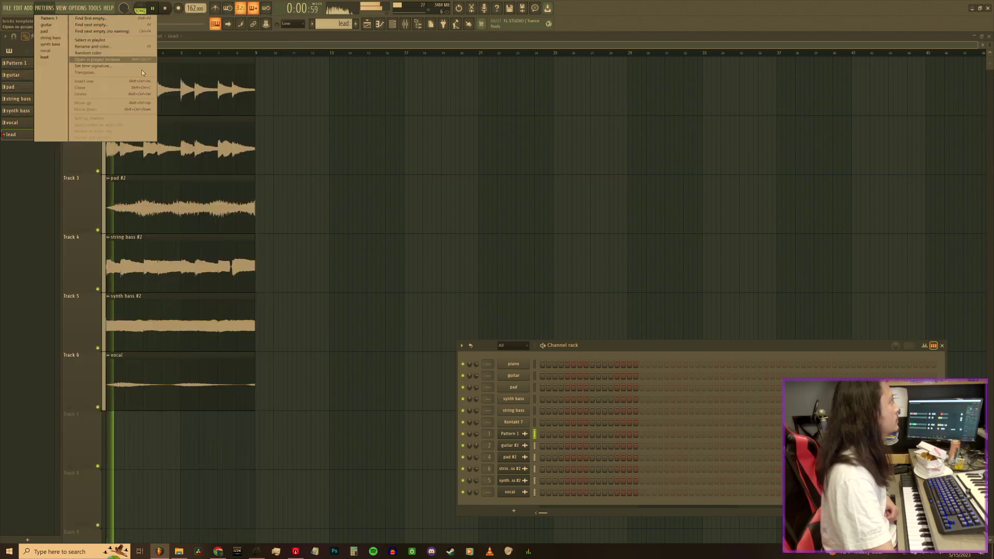
left_click(28, 8)
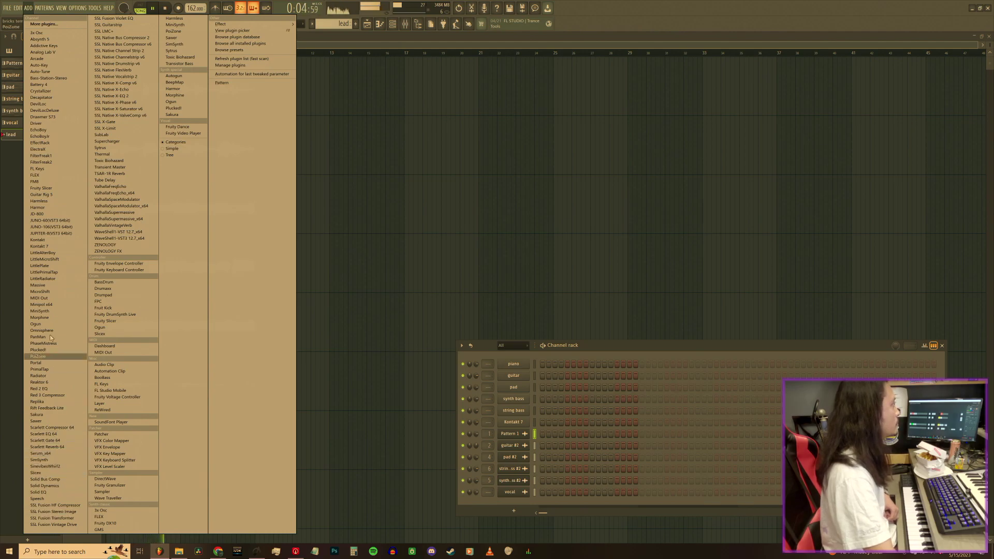
left_click(56, 52)
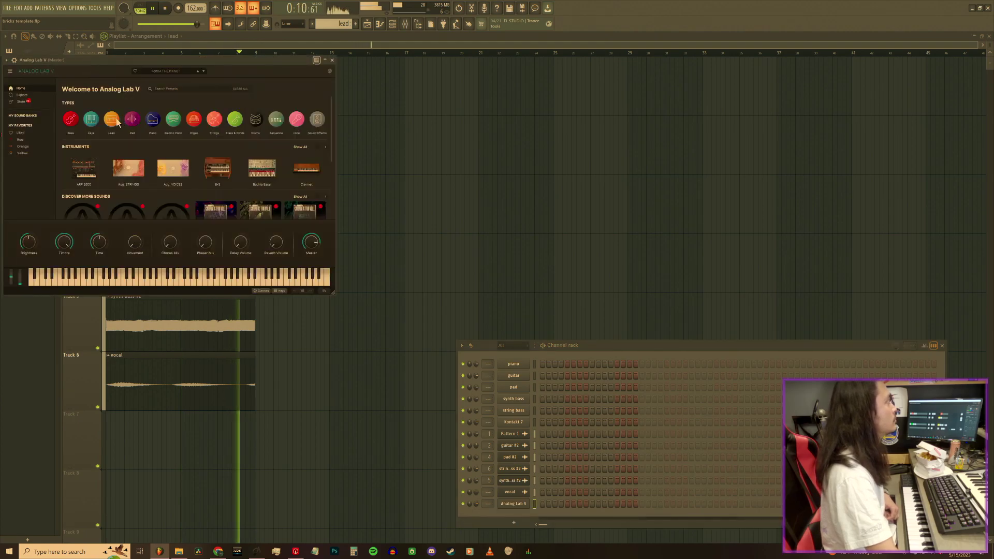
- Browse Analog Lab V's Lead presets, audition Aftertouch Surprise, and settle on Fusion Lead
left_click(113, 119)
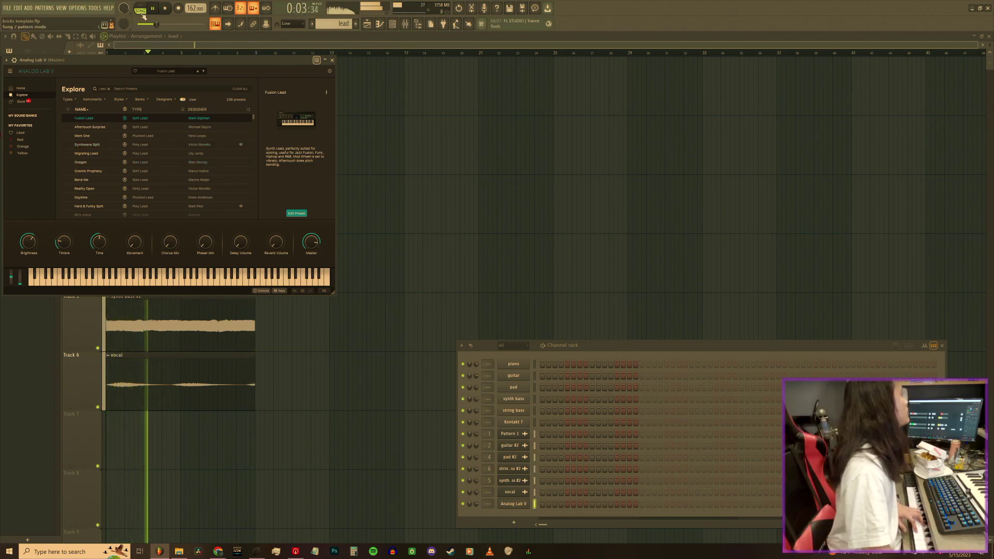
left_click(104, 127)
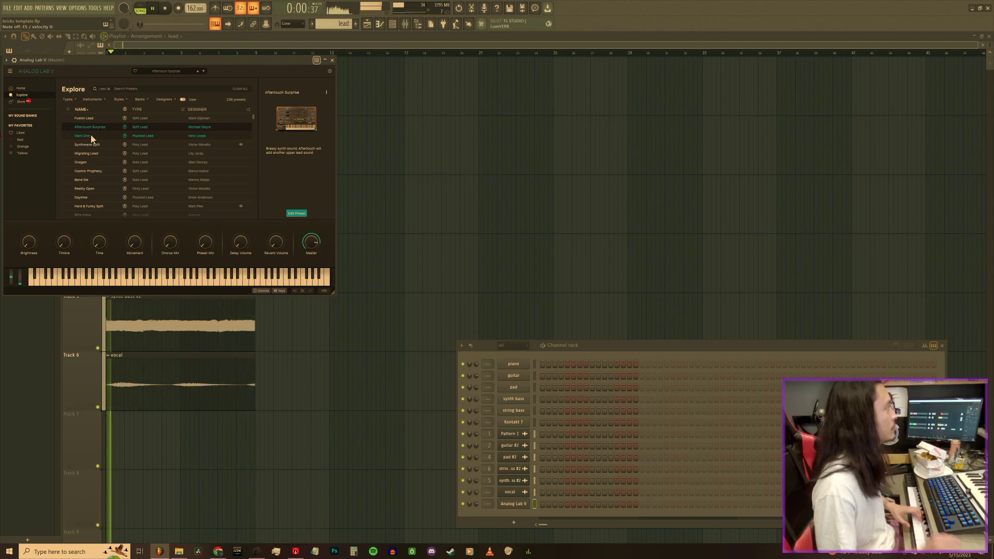
left_click(99, 118)
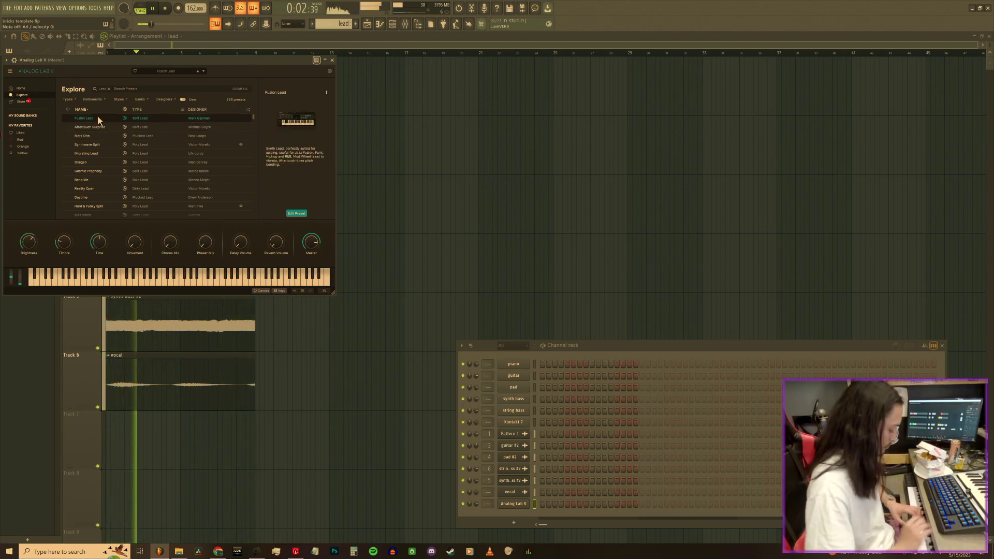
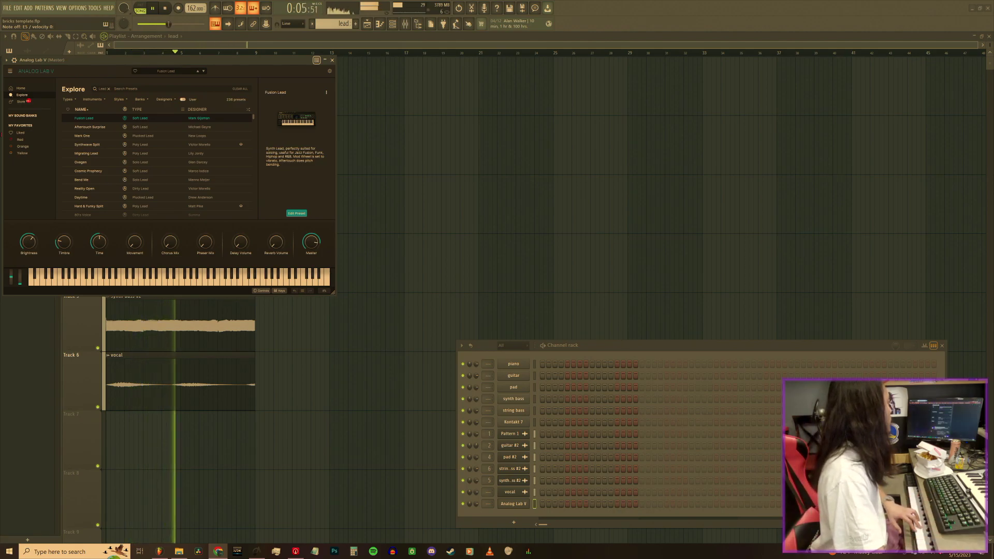
- Restart from the beginning, record a lead take over the arrangement as notes and automation, and open its notes in the piano roll
left_click(164, 8)
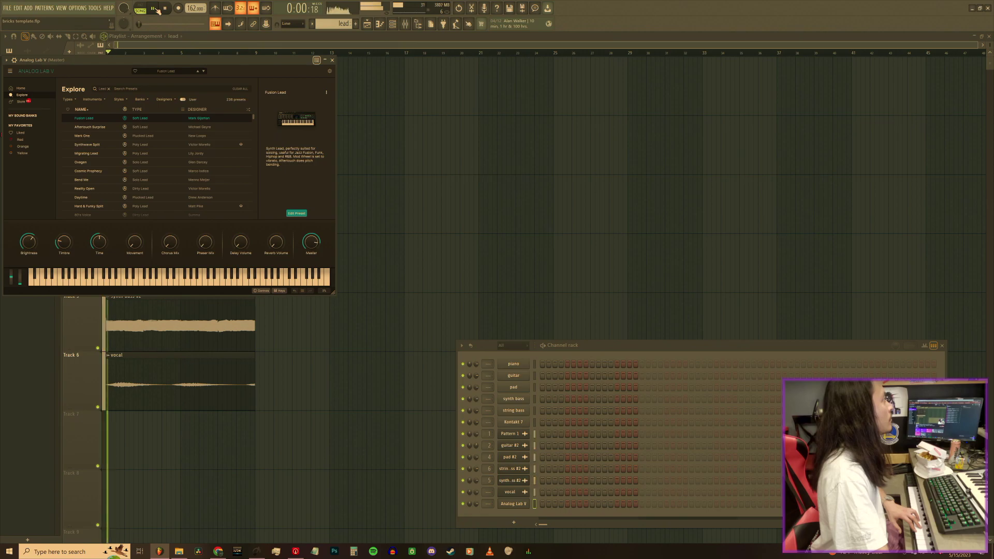
left_click(165, 9)
left_click(178, 8)
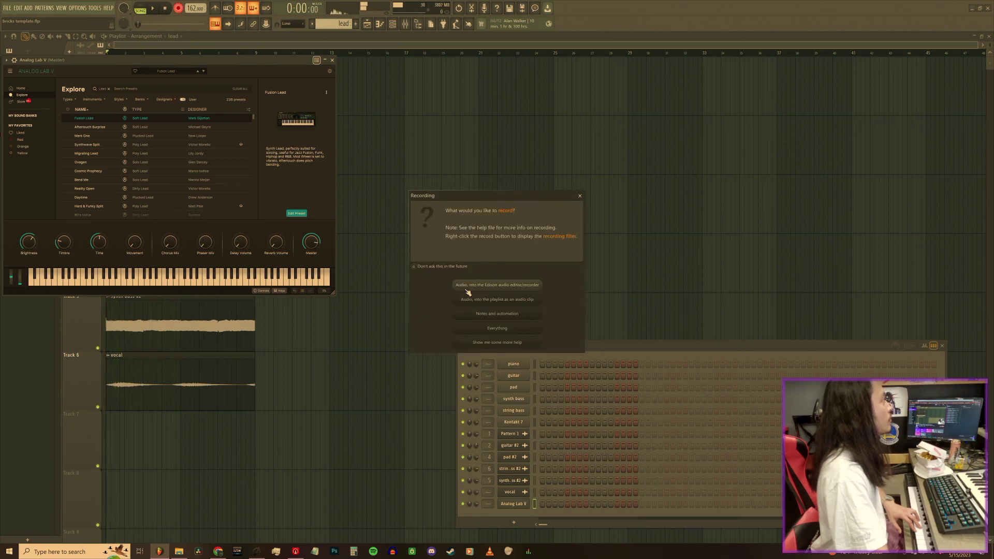
left_click(491, 317)
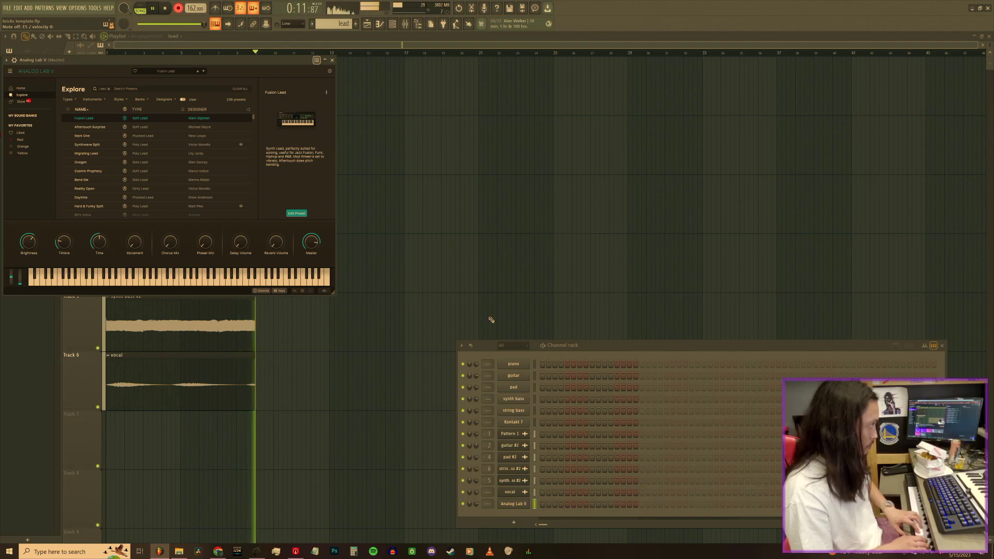
key("space")
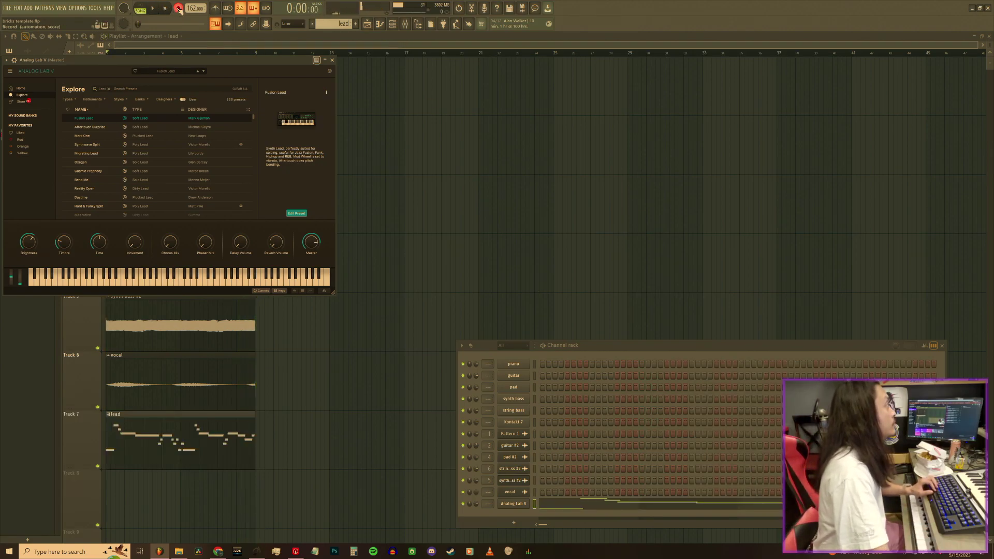
left_click(593, 504)
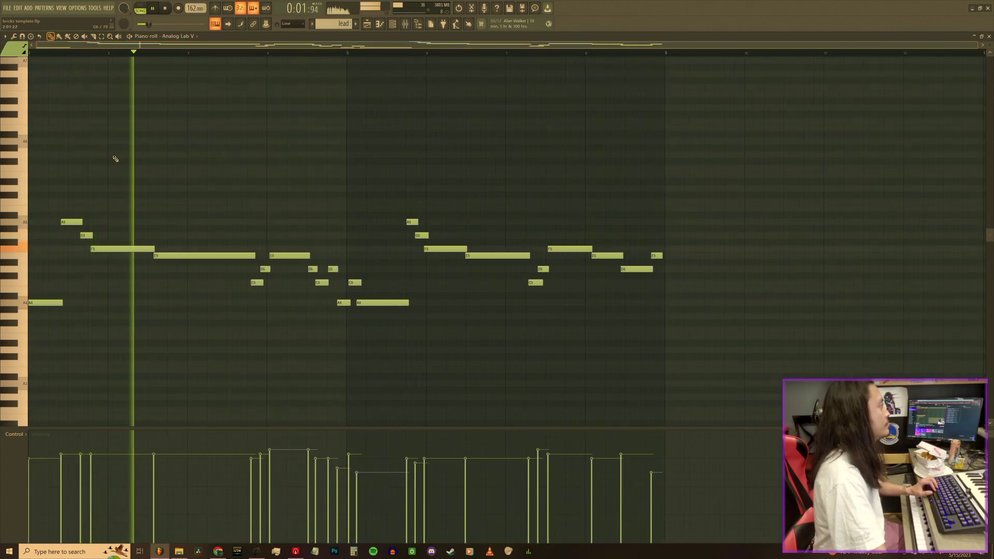
- Undo the previous lead take and record a new one over the arrangement as notes and automation
key("ctrl+z")
key("r")
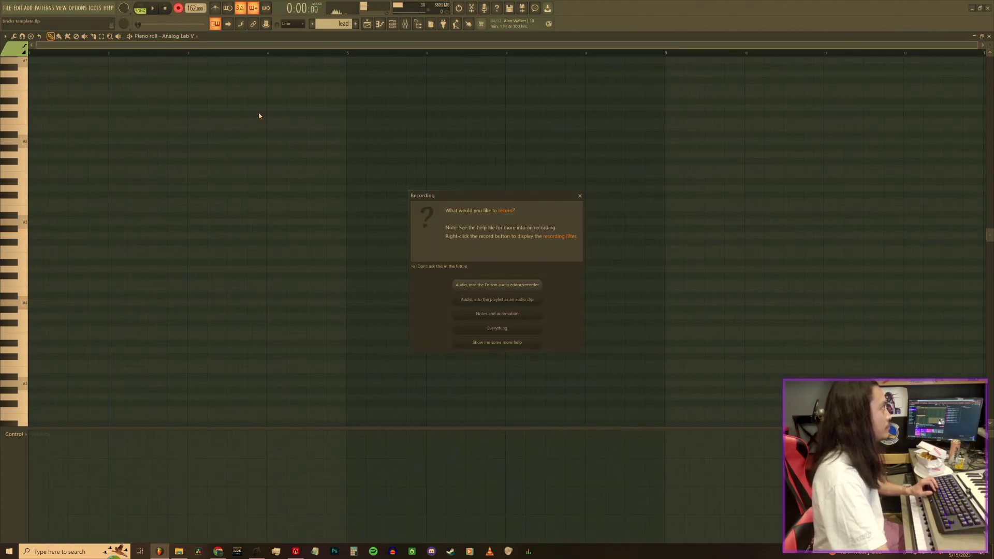
left_click(504, 315)
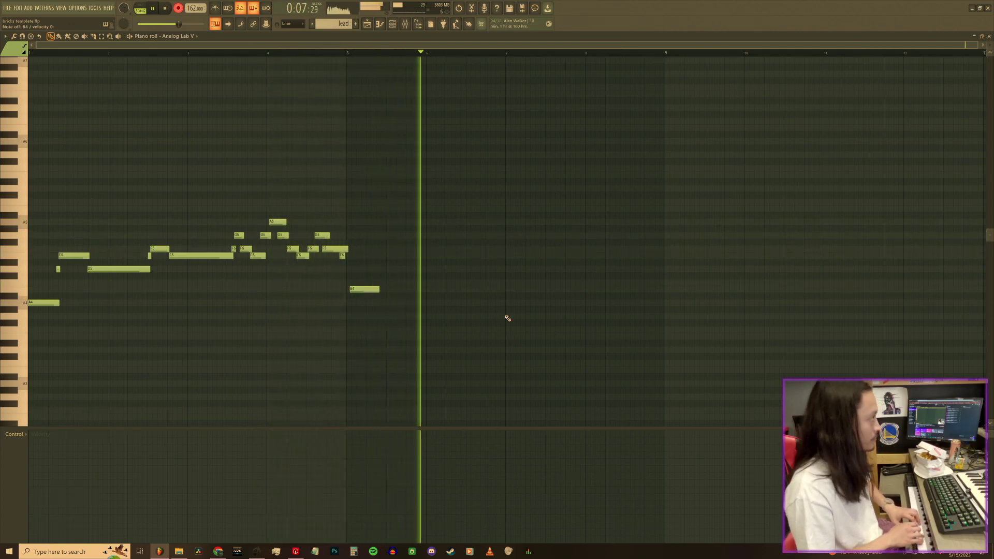
left_click(166, 8)
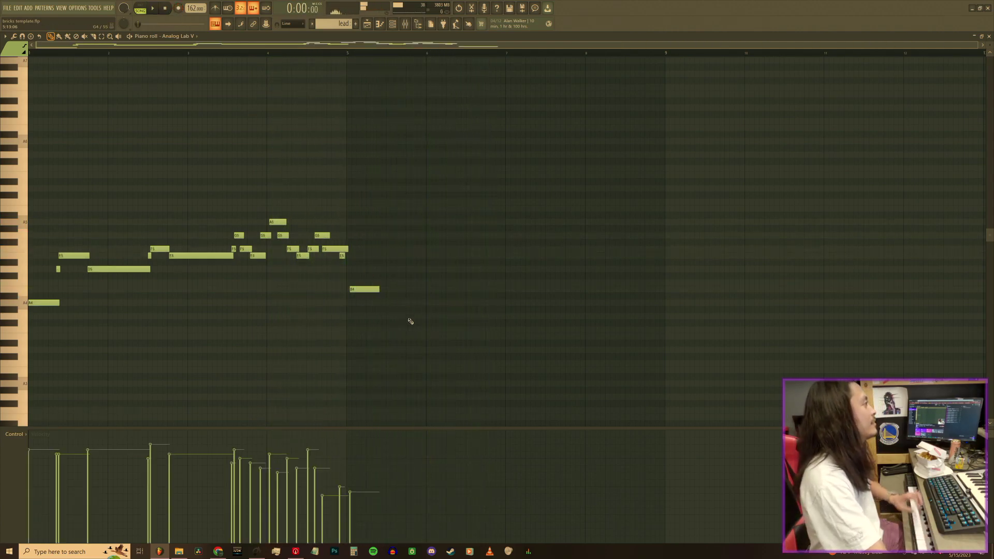
- Remove the stray B4 note at bar 5 and adjust the last notes before it while playing the take back
key("space")
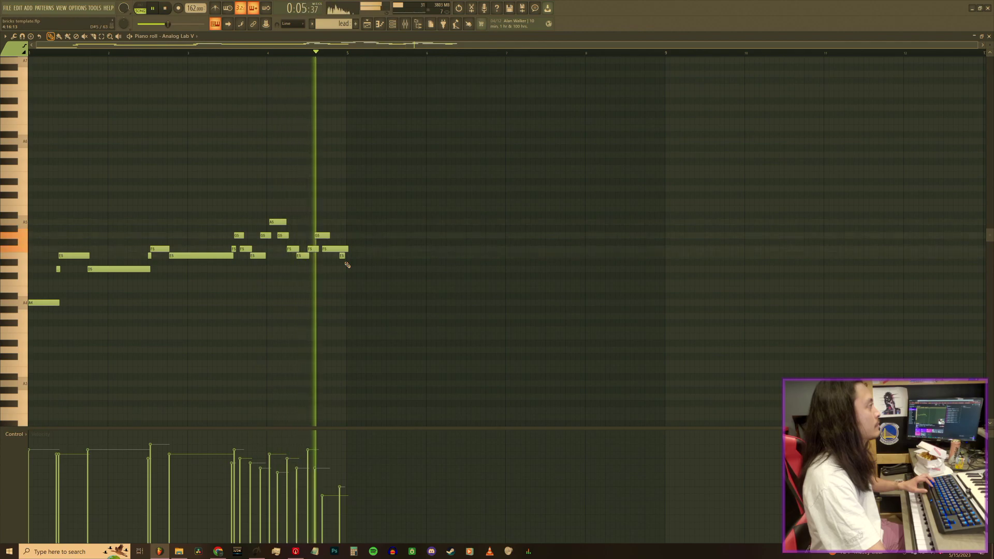
key("space")
key("space")
left_click_drag(321, 235, 319, 235)
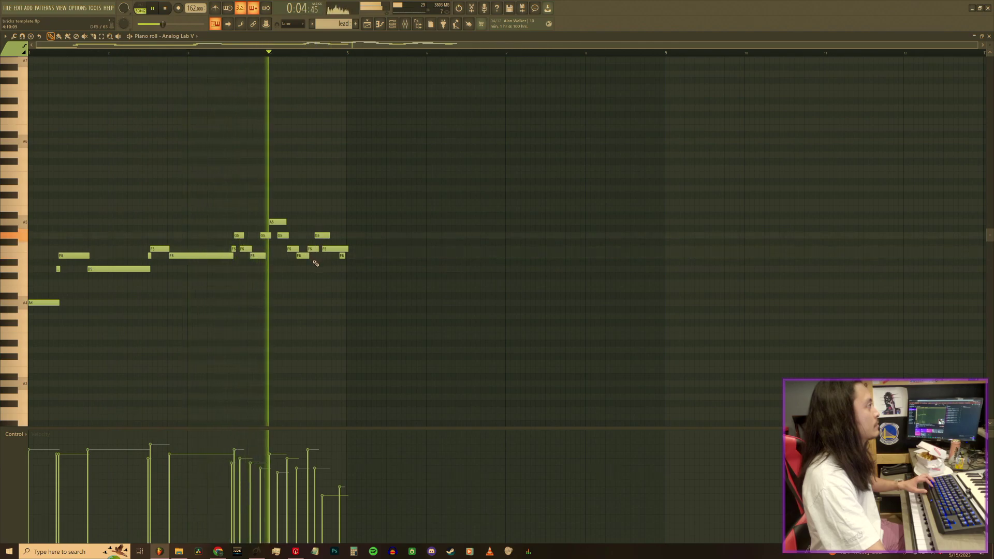
mouse_move(323, 250)
left_mouse_down()
mouse_move(347, 251)
mouse_move(339, 256)
left_mouse_up()
key("space")
key("space")
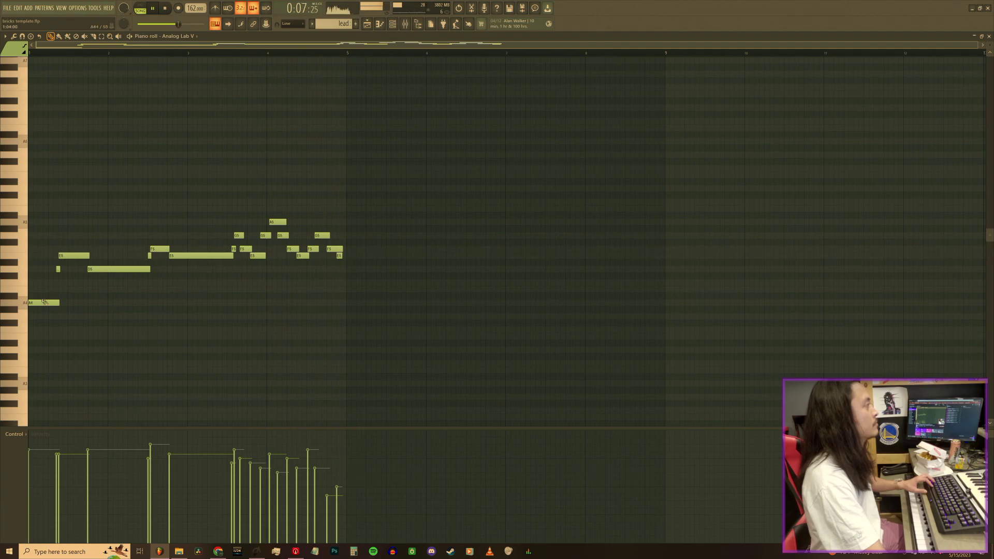
- Duplicate the whole four-bar lead phrase into the next four bars and play it from the beginning
left_click_drag(385, 348, 8, 111)
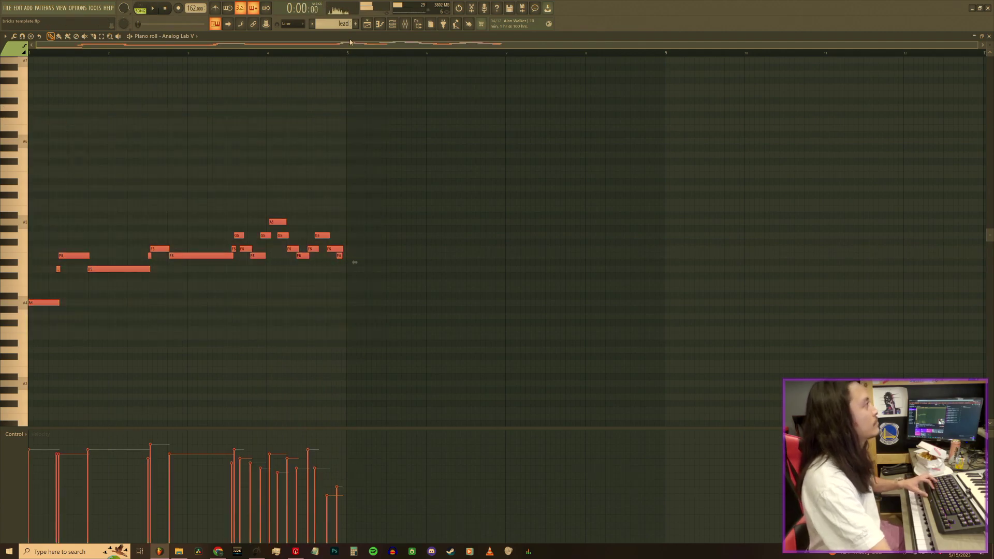
key("ctrl+b")
key("space")
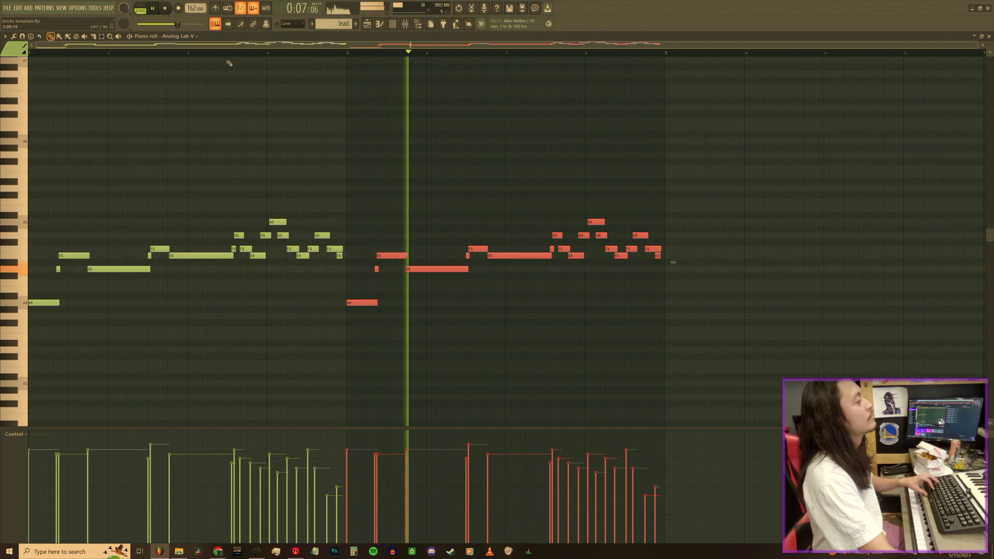
left_click(164, 9)
key("space")
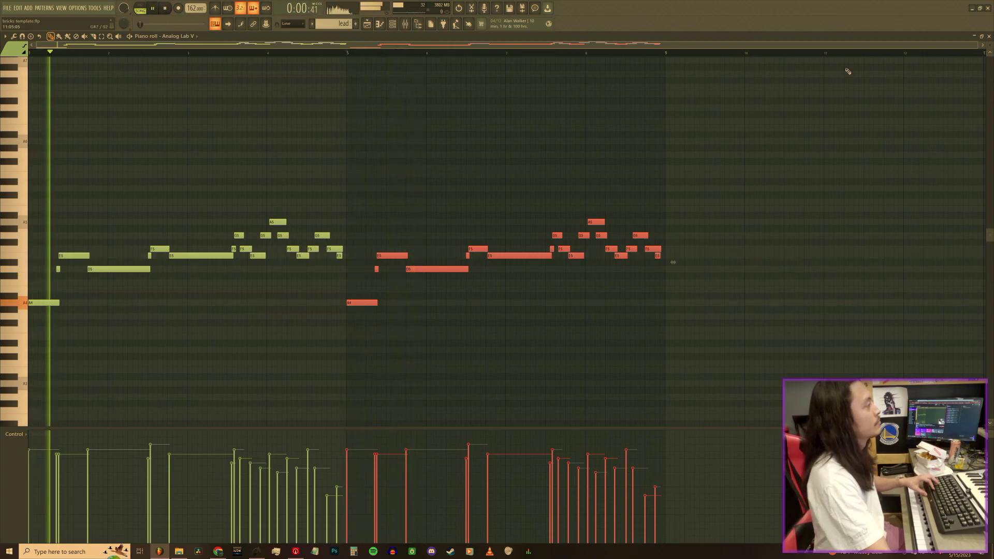
- Open the lead clip on Track 7 from the playlist, delete all its notes, and stop playback
key("F5")
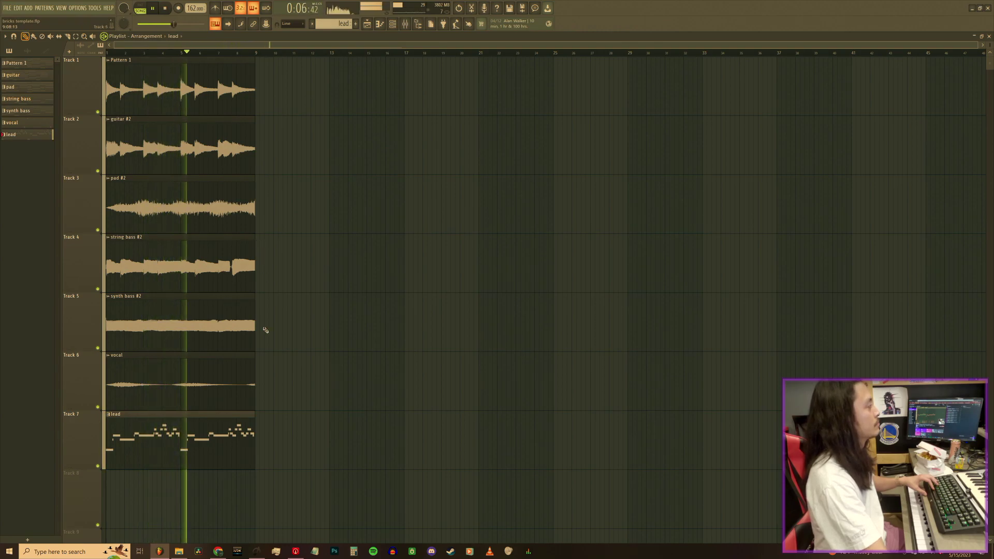
double_click(221, 425)
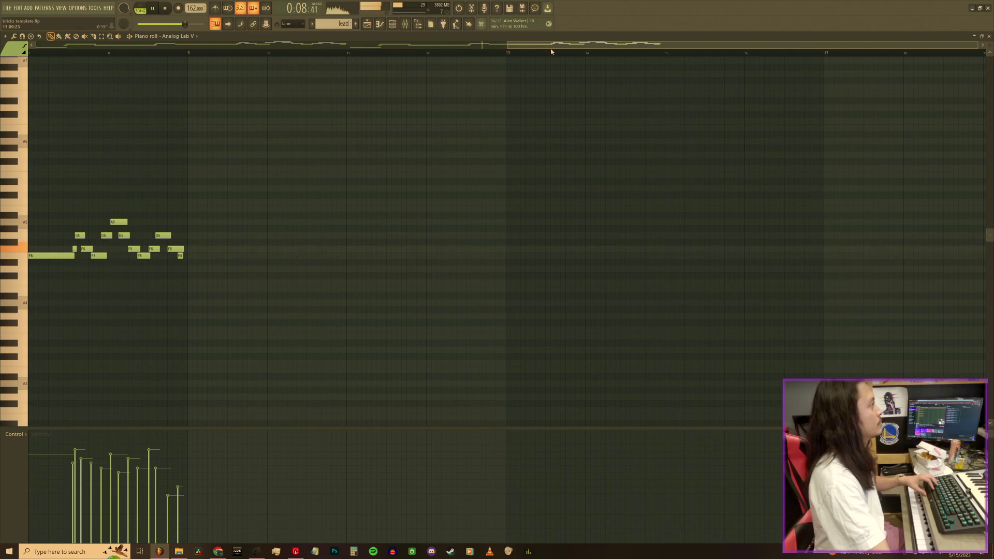
left_click_drag(656, 399, 3, 101)
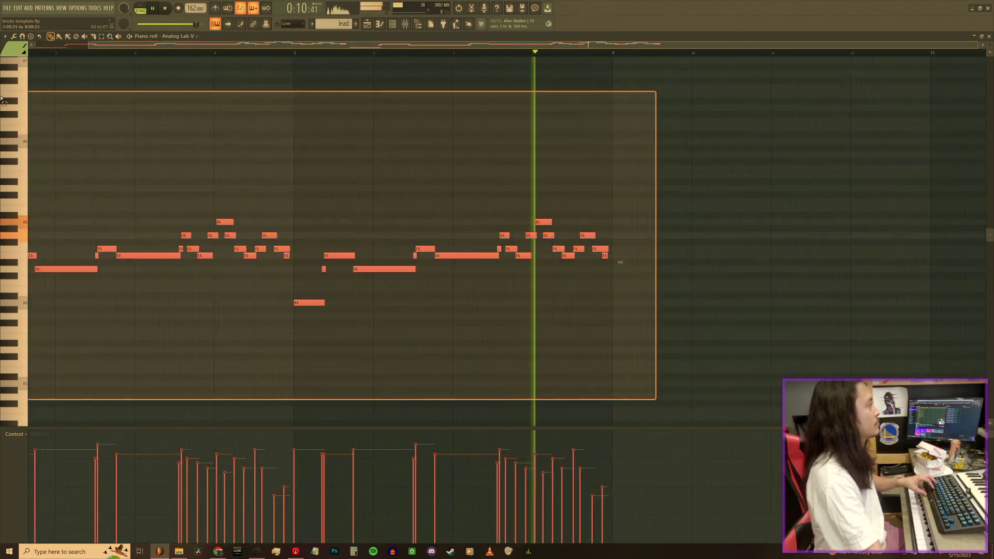
key("Delete")
key("space")
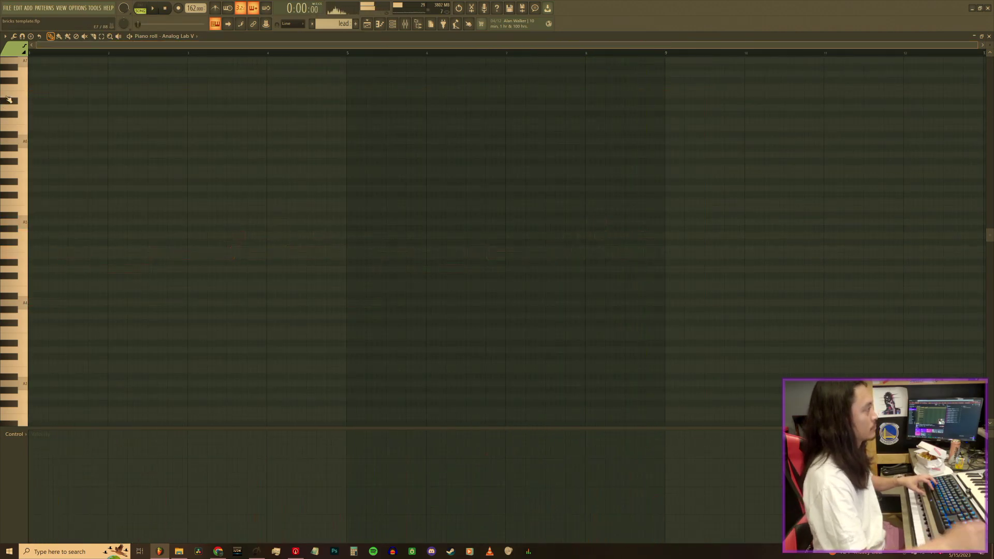
- Try another lead take with notes and automation recording, and undo it
left_click(166, 9)
left_click(178, 9)
left_click(499, 318)
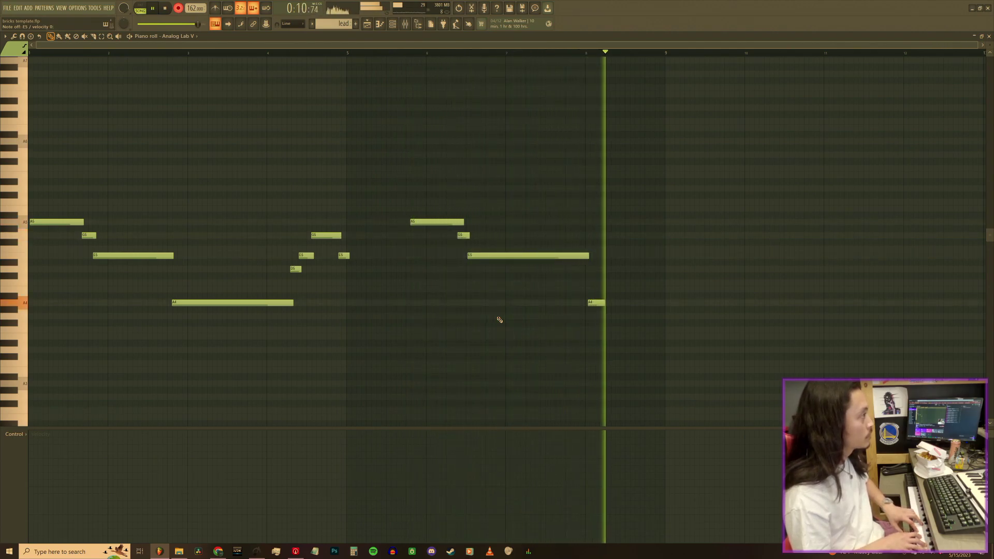
key("space")
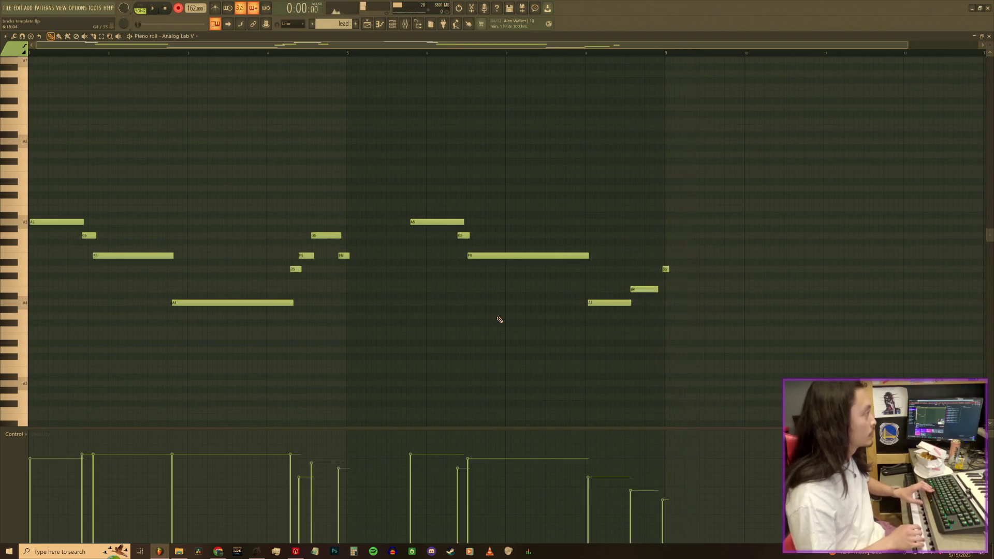
key("ctrl+z")
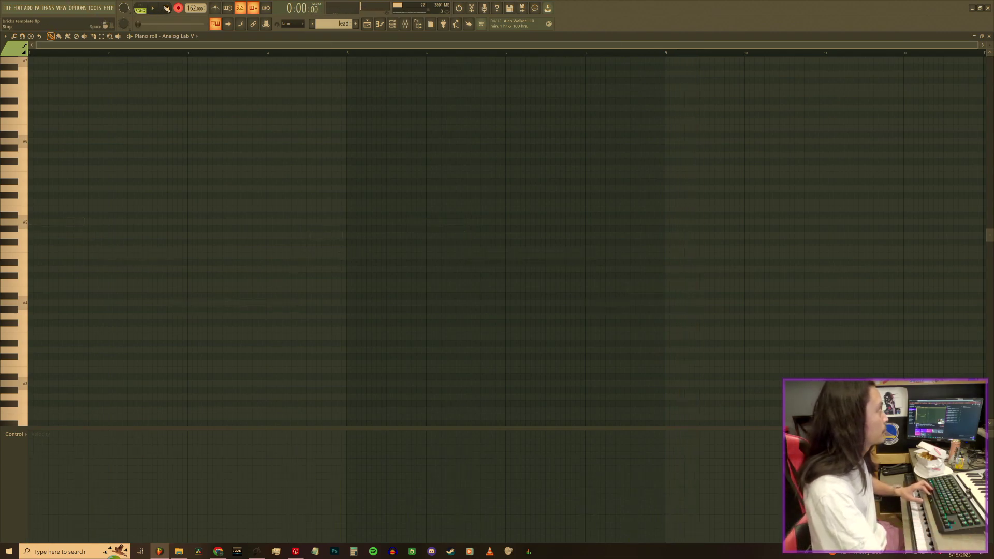
- Record a slower eight-bar lead take over the arrangement, and turn recording off
key("r")
left_click(511, 326)
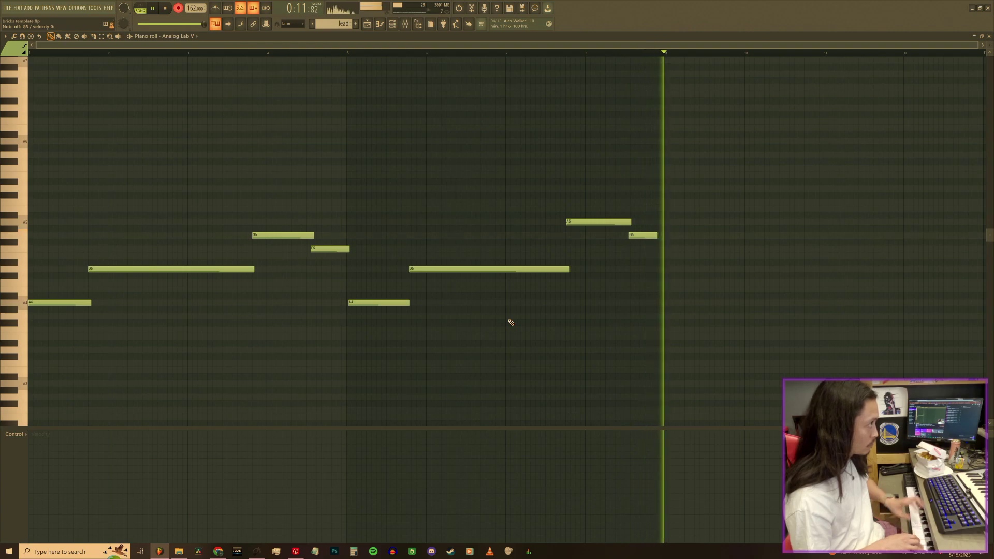
key("space")
left_click(179, 9)
- During playback, nudge the G5 and F5 before bar 5 and the A4 and D5 after it slightly earlier
key("space")
left_click_drag(256, 235, 251, 234)
left_click_drag(317, 251, 313, 251)
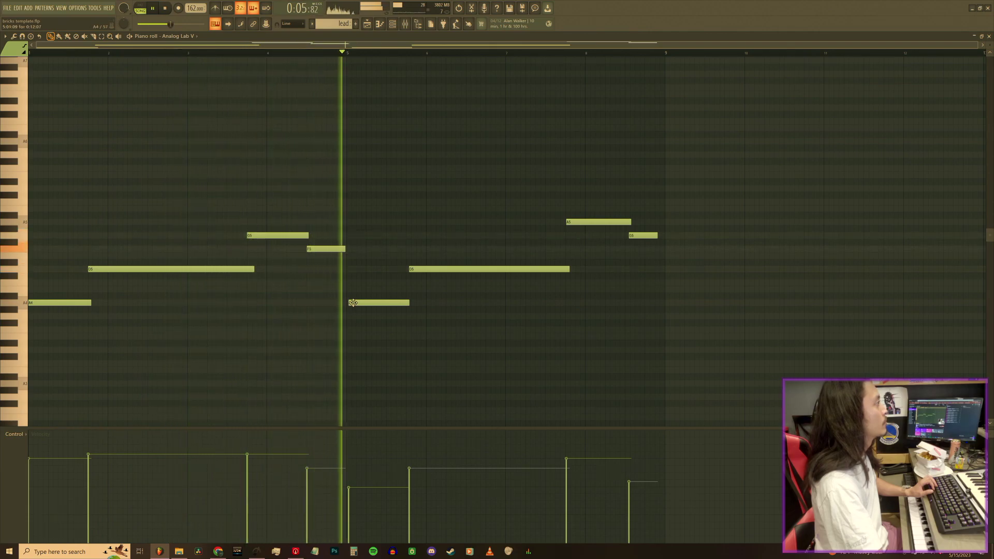
left_click_drag(353, 302, 350, 303)
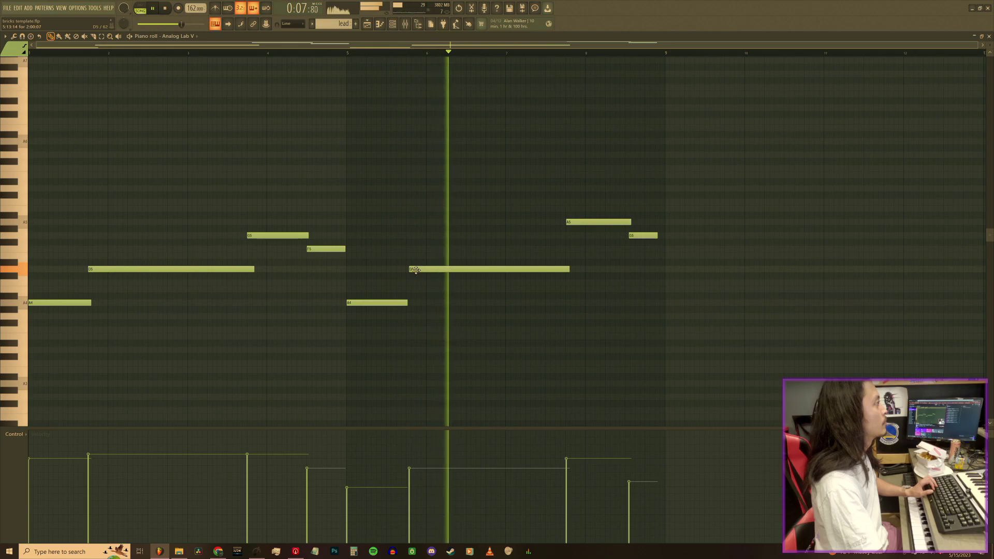
left_click_drag(416, 270, 413, 270)
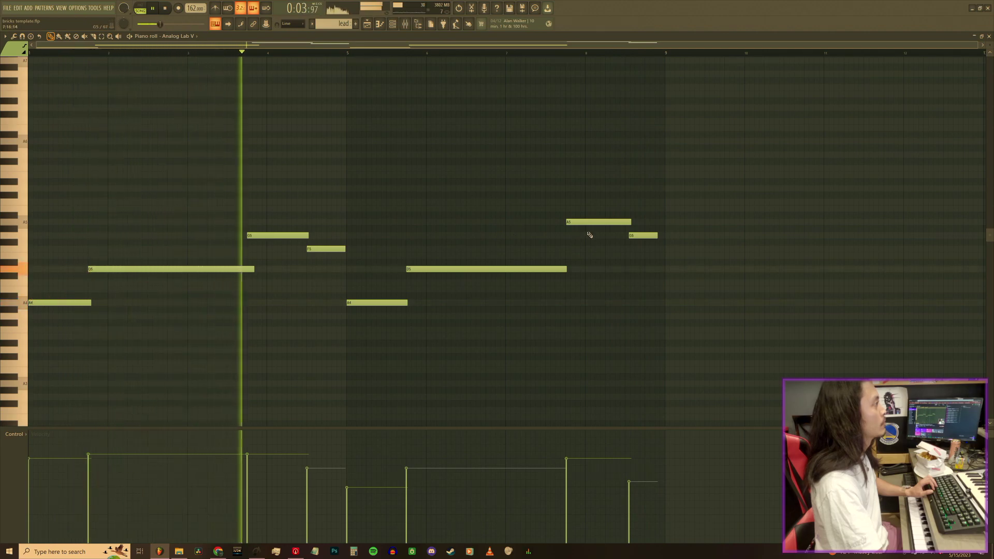
- Lower the last two lead notes to G5 and F5, and nudge the final F5 slightly earlier
left_click_drag(573, 223, 573, 240)
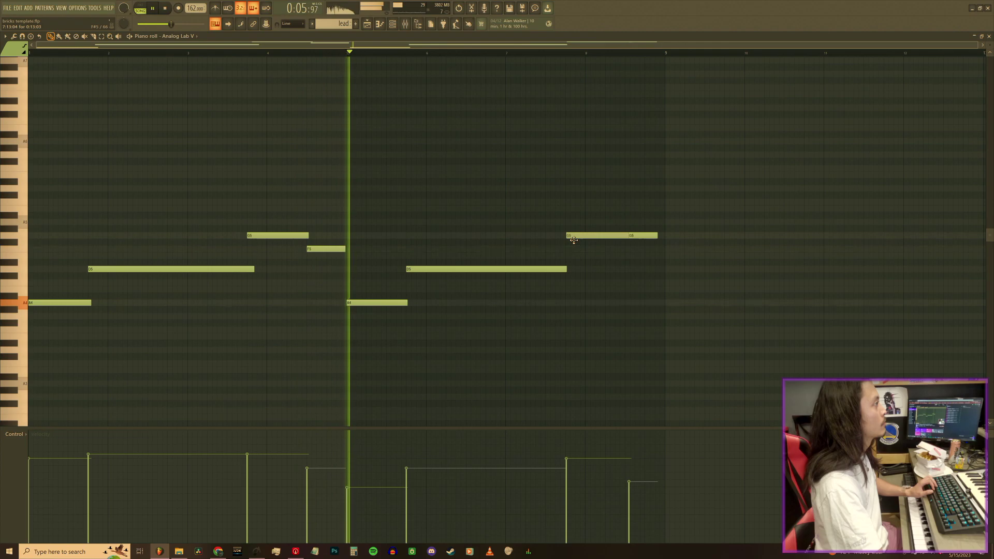
left_click_drag(649, 236, 647, 255)
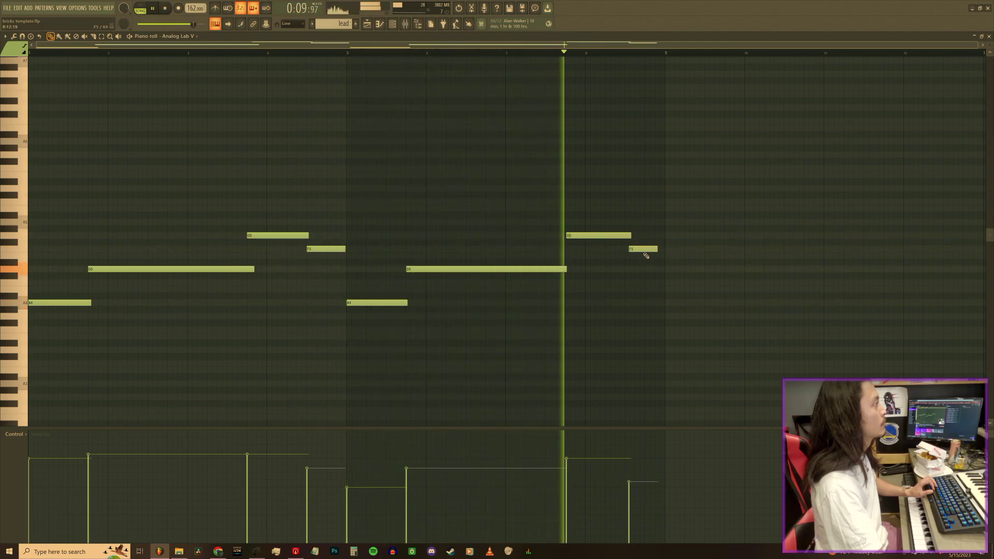
left_click_drag(633, 250, 629, 249)
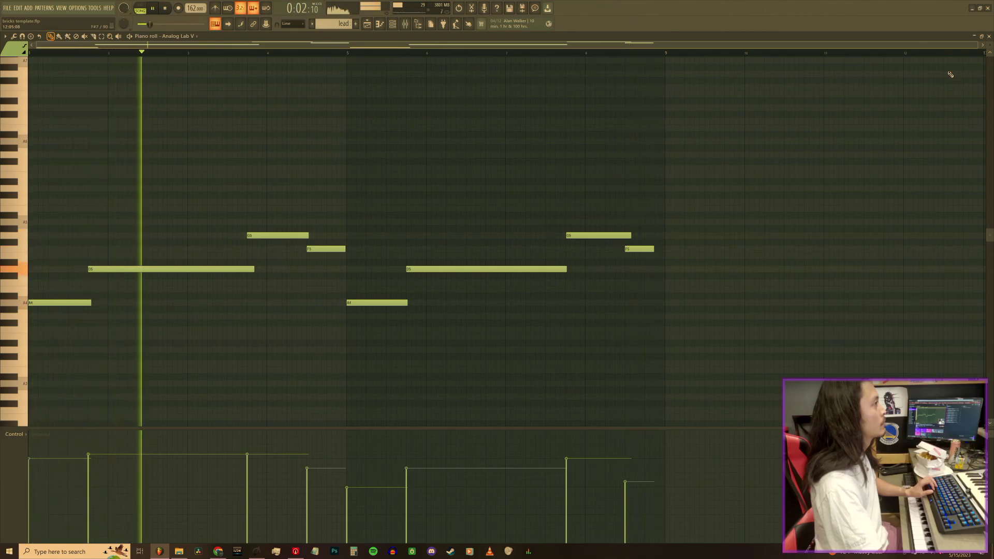
- Reopen the lead clip's notes from the playlist and slightly lengthen the F5 that ends at bar 5
key("F5")
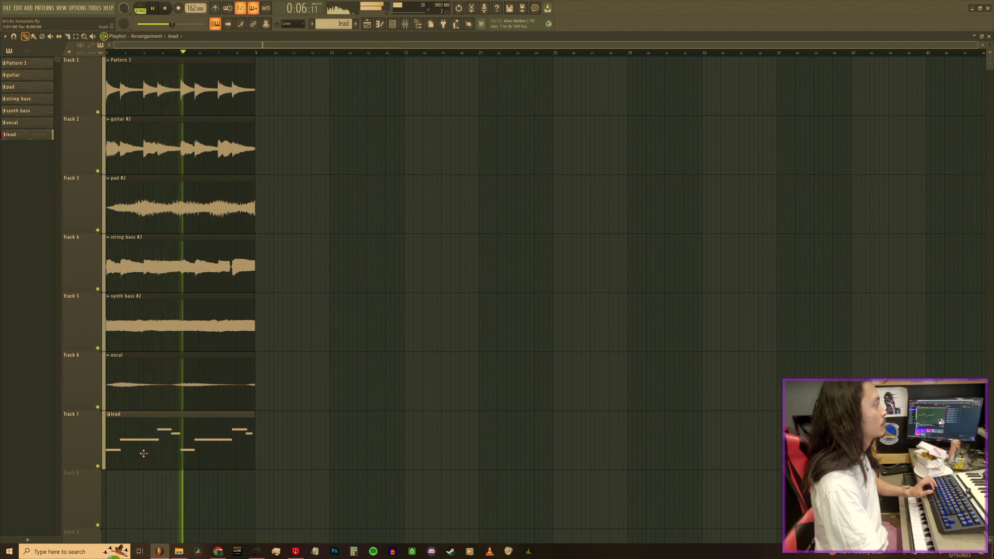
double_click(166, 444)
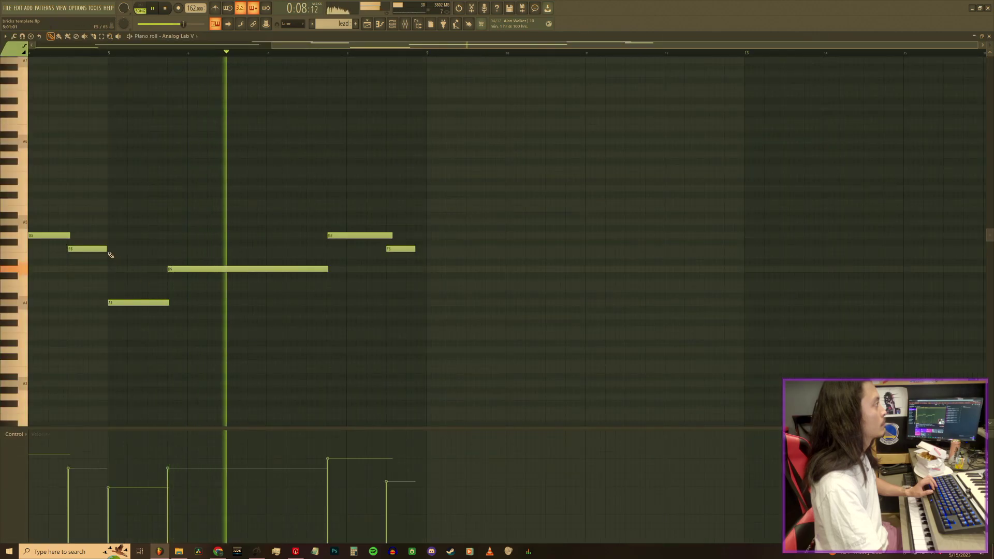
left_click_drag(107, 249, 111, 249)
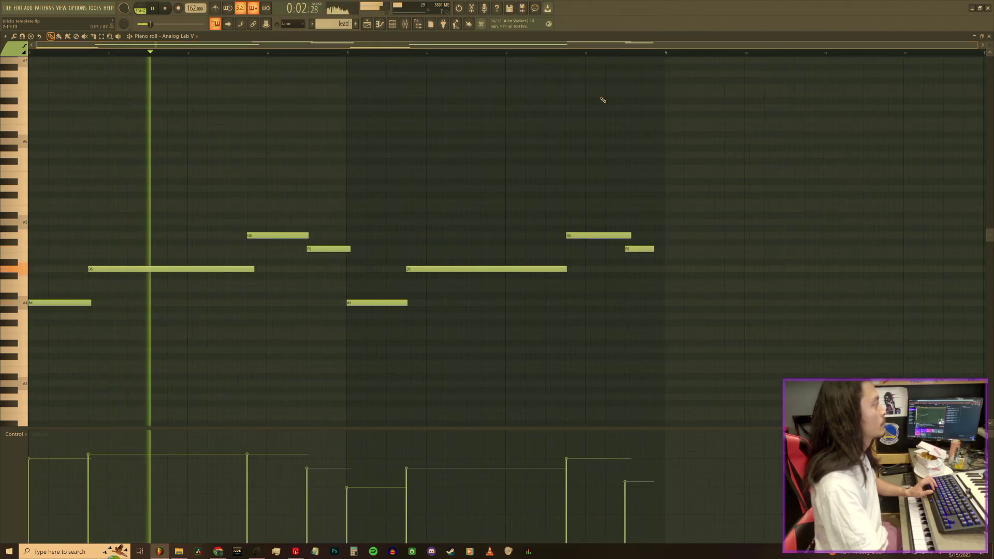
- Open Analog Lab V from the channel rack, set its Reverb Volume to -70.0 dB, and close the instrument
key("F5")
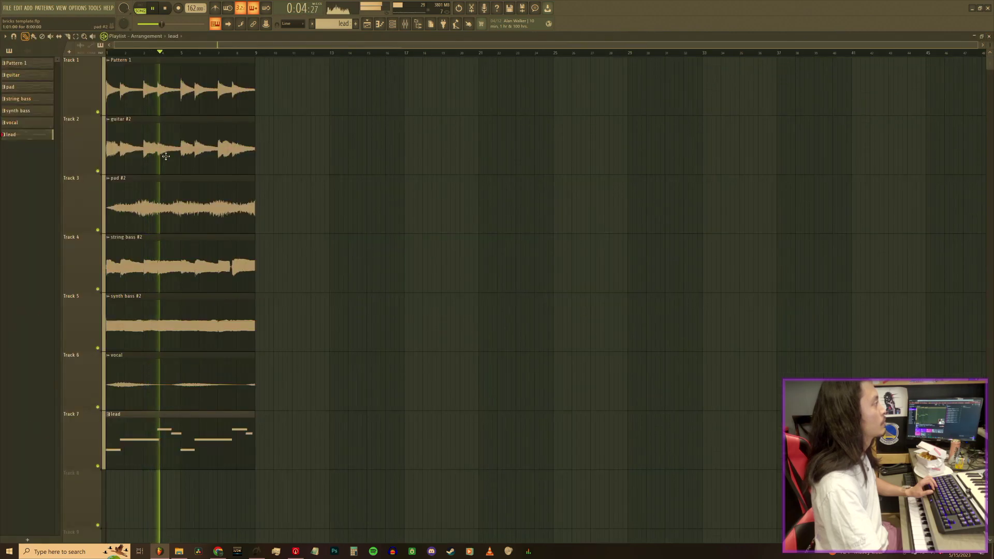
key("F6")
key("space")
left_click(513, 504)
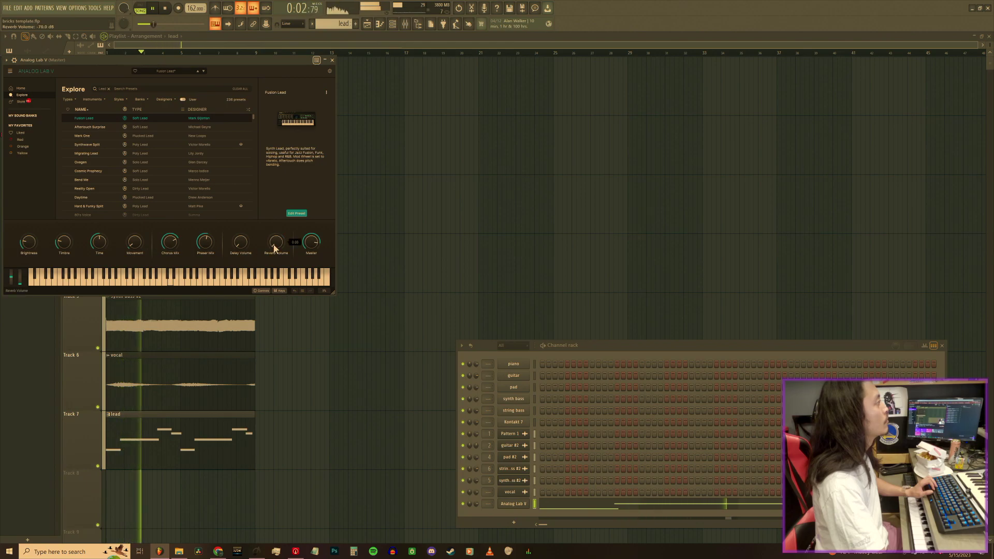
left_click(333, 61)
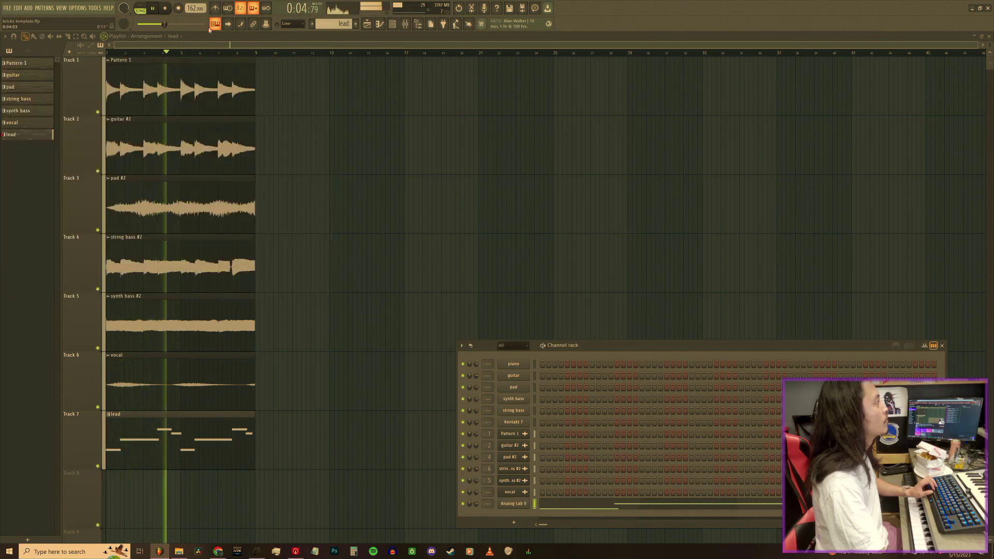
- Stop playback and render the lead pattern to audio, replacing its note clip on Track 7
left_click(170, 14)
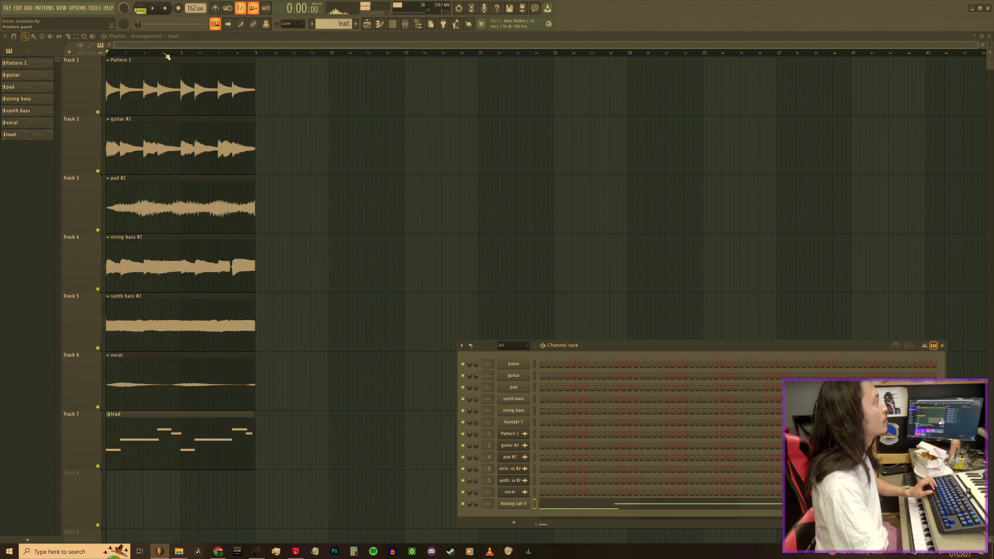
right_click(26, 137)
left_click(50, 264)
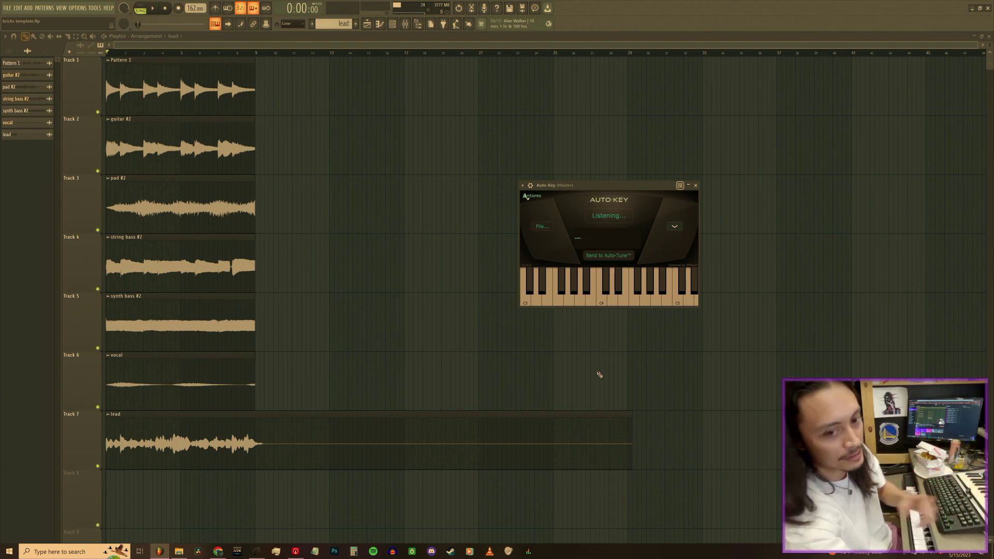
- Slice the lead audio clip at bar 9 and delete the tail beyond it
key("space")
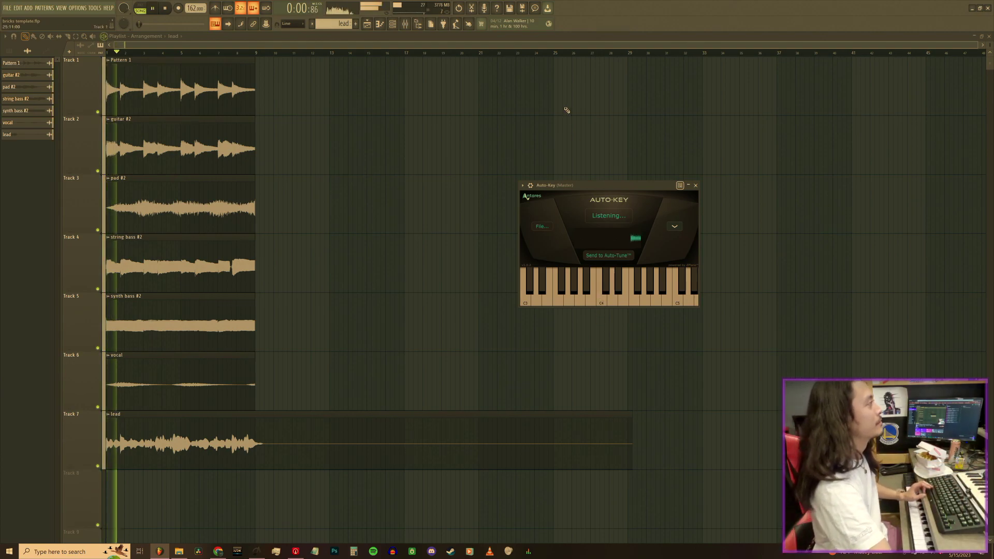
left_click(67, 36)
left_click_drag(257, 489, 259, 438)
left_click(25, 37)
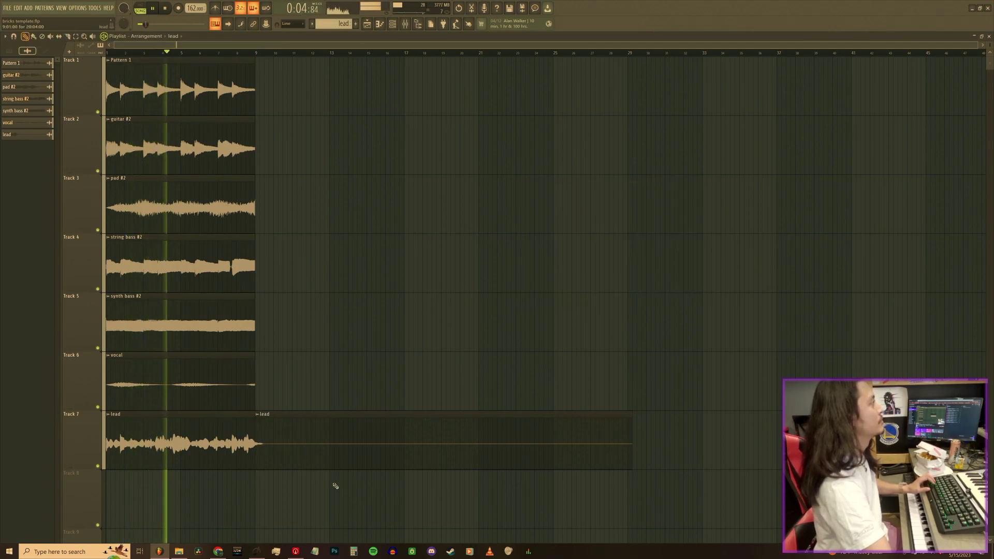
right_click(328, 448)
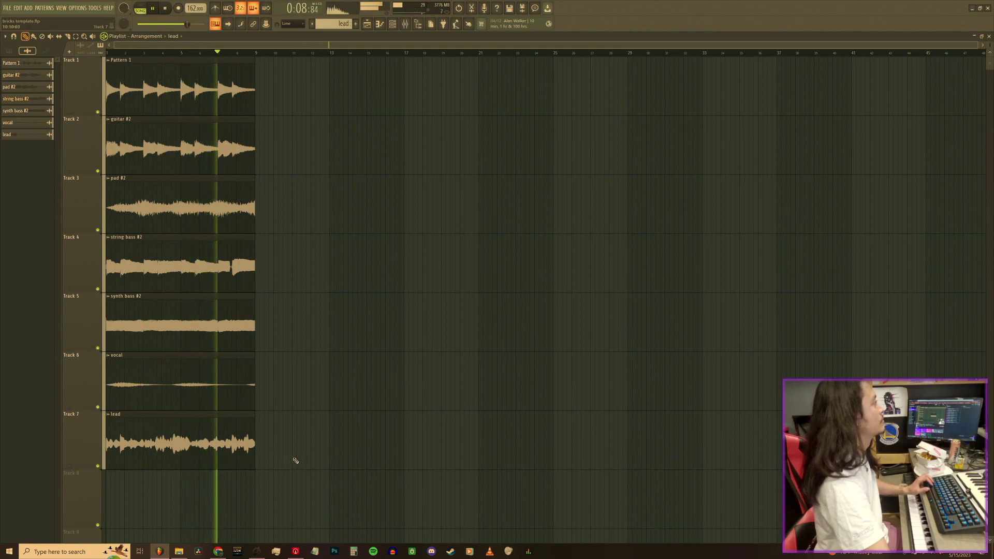
- Stop playback and move the string bass and synth bass clips together to start at bar 9
left_click_drag(282, 349, 196, 234)
key("space")
left_click_drag(189, 280, 342, 280)
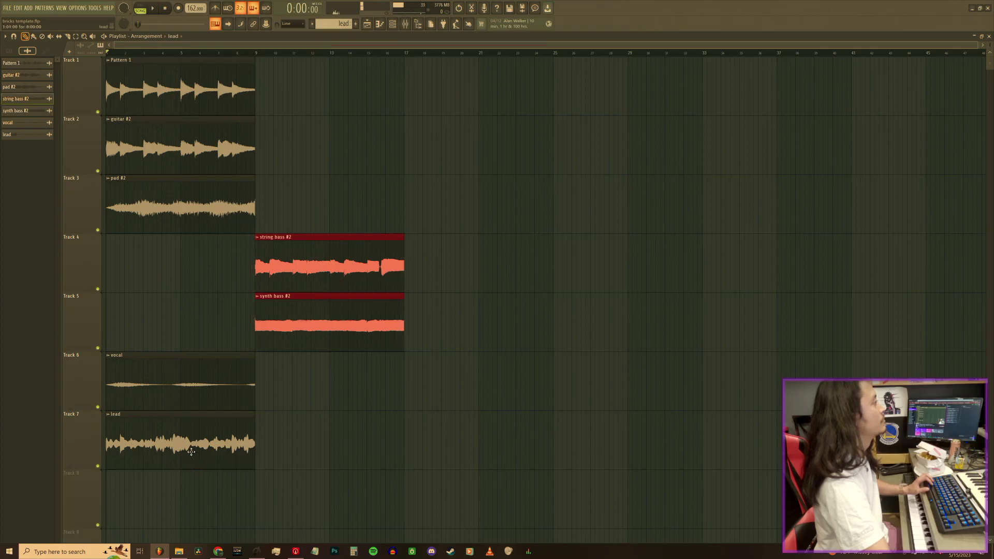
- Move the string bass and synth bass clips to Tracks 6 and 7, and the vocal and lead clips to Tracks 4 and 5
left_click_drag(277, 234, 149, 56)
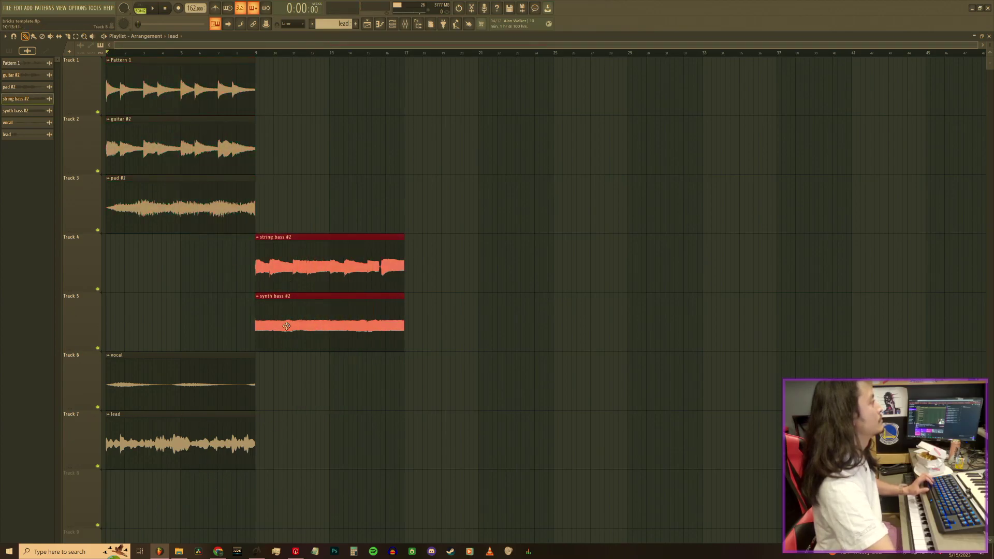
left_click_drag(288, 320, 287, 454)
left_click_drag(161, 408, 149, 259)
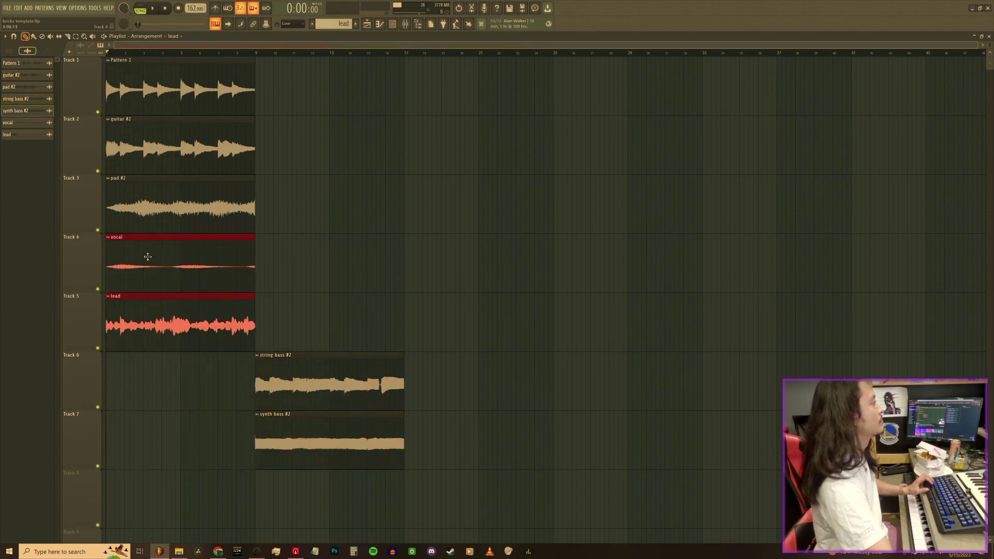
- Duplicate the Pattern 1, guitar, pad, vocal and lead clips together so the copies start at bar 9
left_click_drag(300, 351, 126, 34)
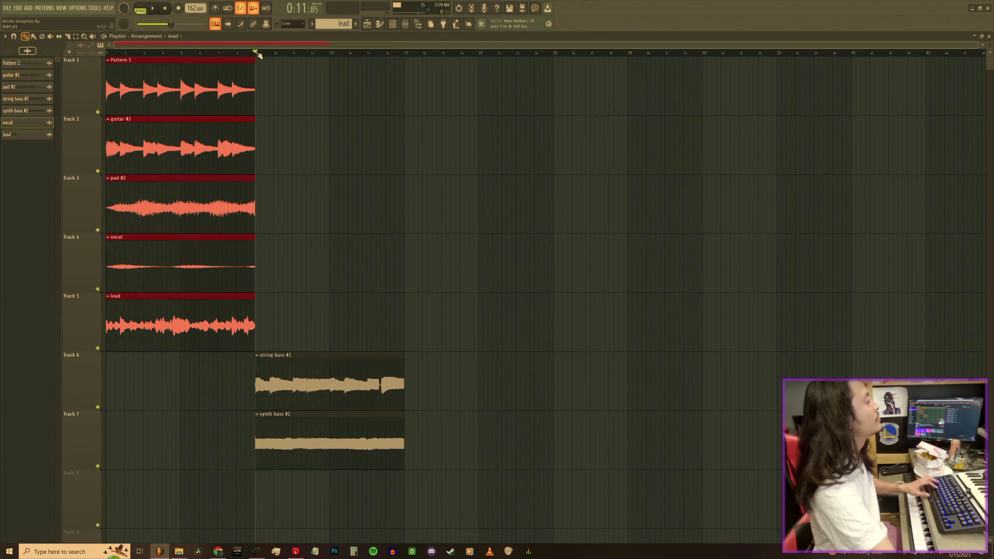
key("ctrl+b")
- Shift the whole arrangement to start at bar 9 and place a Pattern 1 clip at bar 1 on Track 1
left_click_drag(468, 527, 106, 57)
left_click_drag(154, 102, 301, 103)
key("ctrl+d")
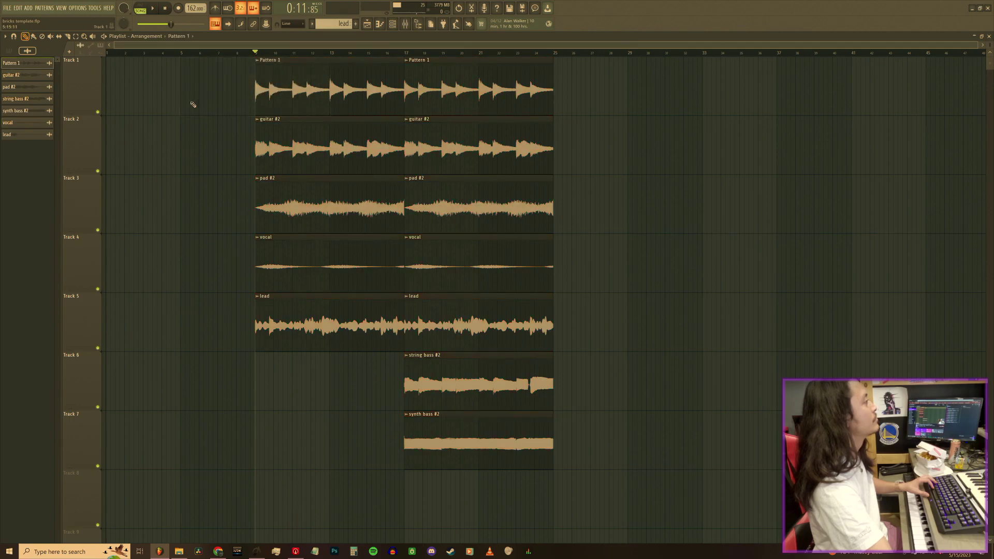
left_click_drag(193, 104, 110, 104)
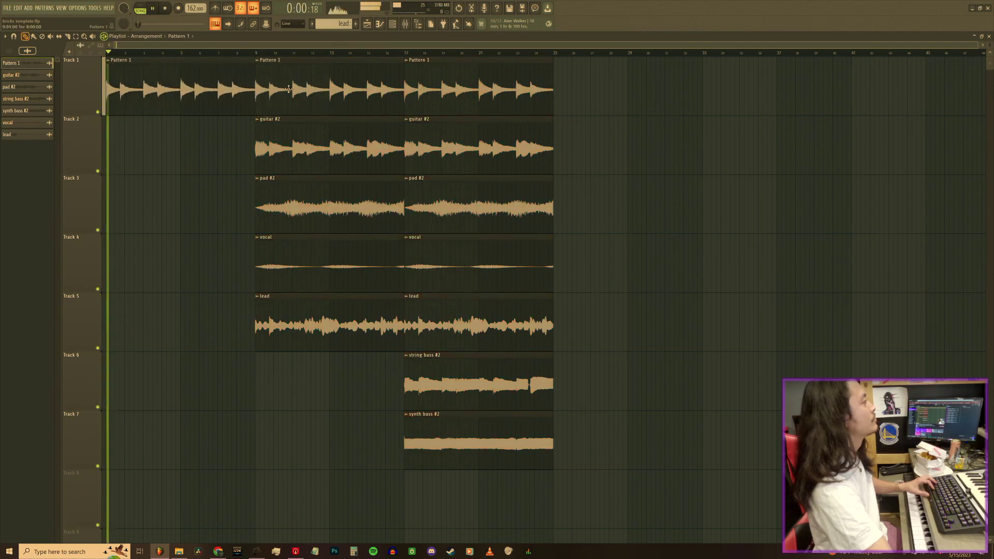
- Add one more guitar #2 clip and one more pad #2 clip at bar 25 on Tracks 2 and 3
left_click_drag(614, 45, 697, 55)
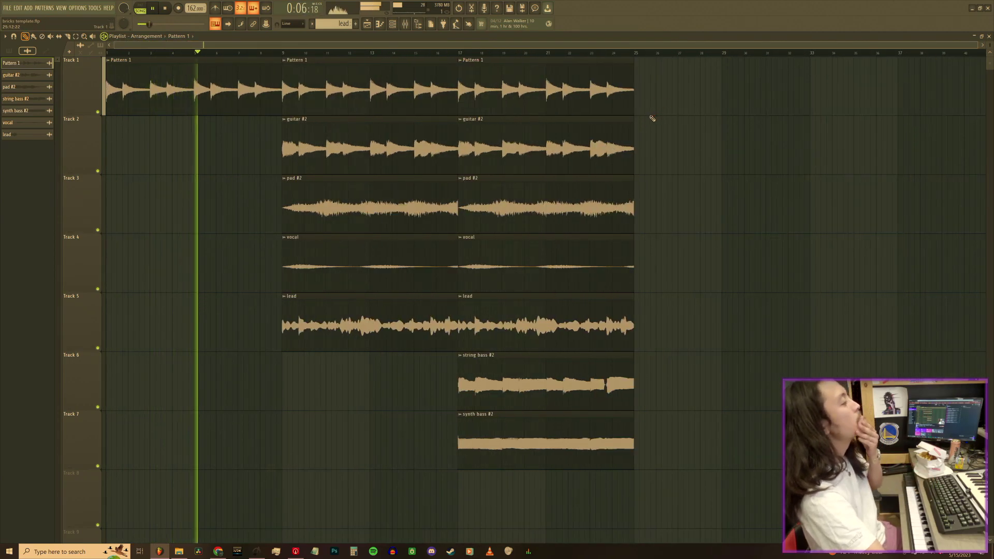
left_click(616, 133)
left_click(663, 146)
left_click_drag(689, 142, 665, 147)
left_click(624, 208)
left_click(659, 209)
- Place Pattern 1, guitar #2 and vocal clips at bar 33 on Tracks 1, 2 and 4
left_click(604, 68)
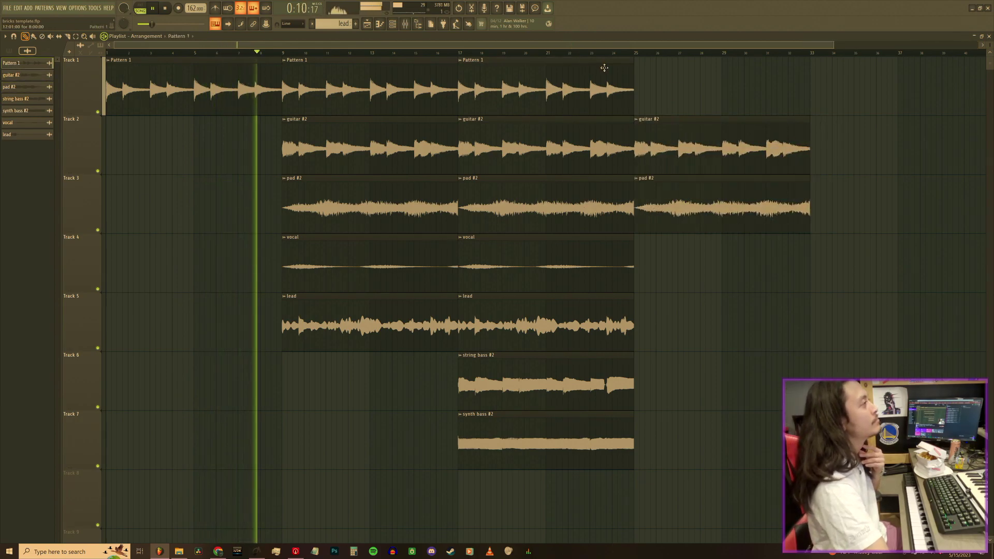
left_click(813, 88)
left_click(773, 155)
left_click(828, 159)
left_click_drag(828, 160, 810, 159)
left_click(561, 285)
left_click(802, 249)
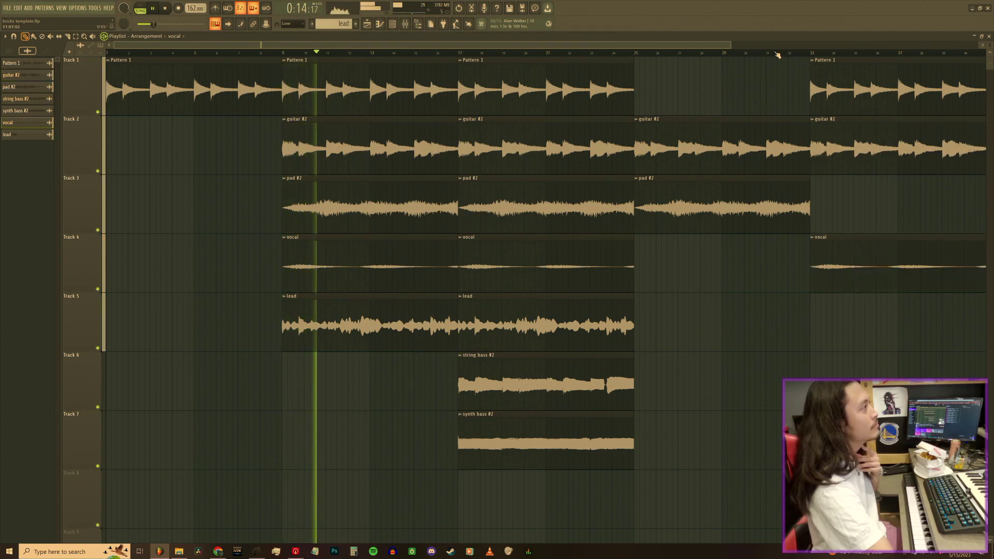
- Place Pattern 1, guitar #2, vocal and lead clips at bar 41 on Tracks 1, 2, 4 and 5
scroll(691, 93, "down", 2)
left_click(757, 96)
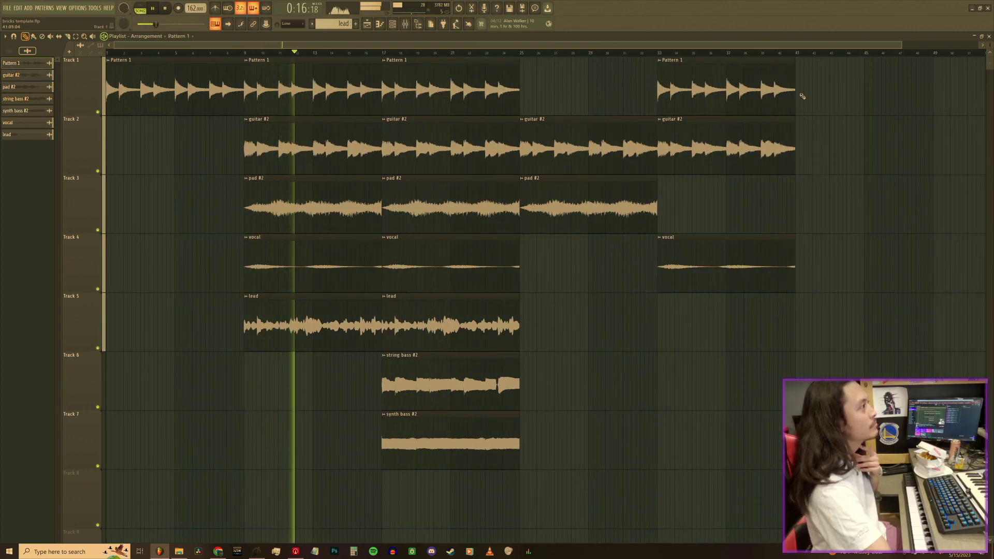
left_click(802, 96)
left_click(744, 166)
left_click(815, 167)
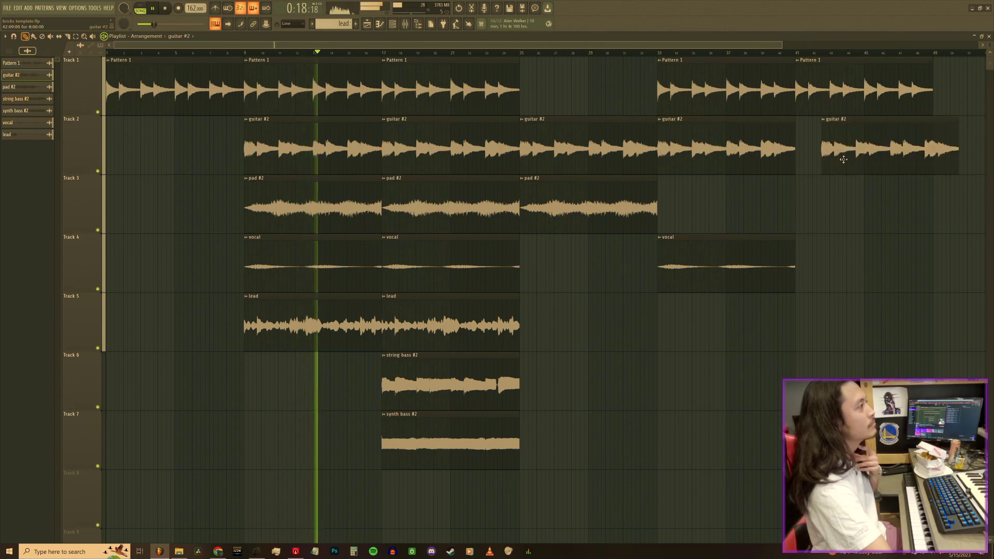
left_click(725, 266)
left_click(827, 269)
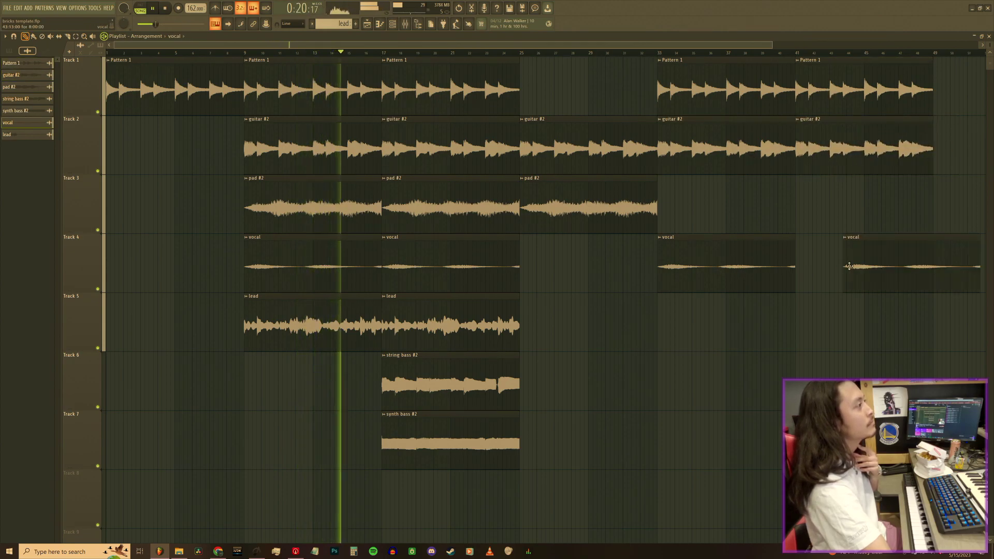
left_click(466, 326)
left_click(817, 324)
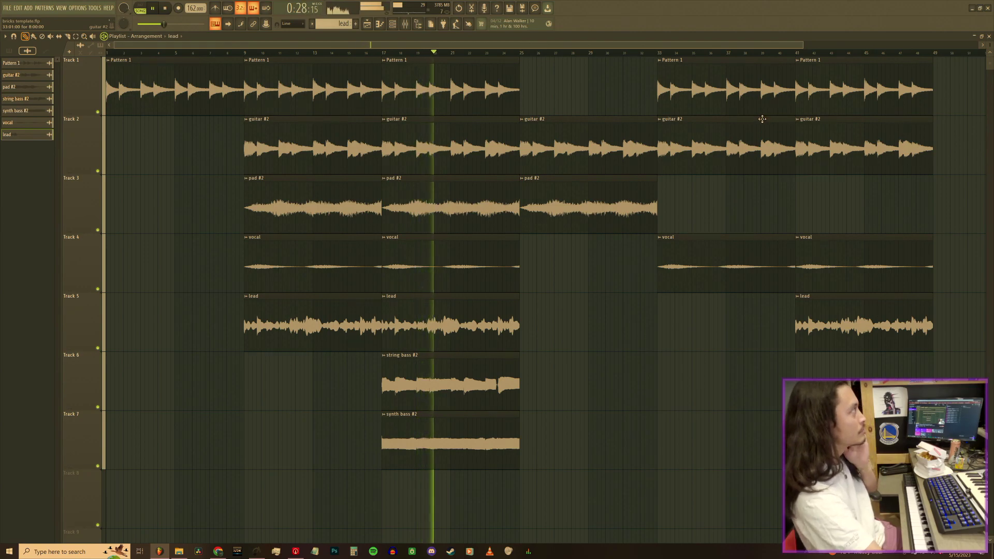
- Save the project under the new name "ogmprod 189 Am LOOP 162 bpm rev 1"
left_click(7, 7)
left_click(23, 50)
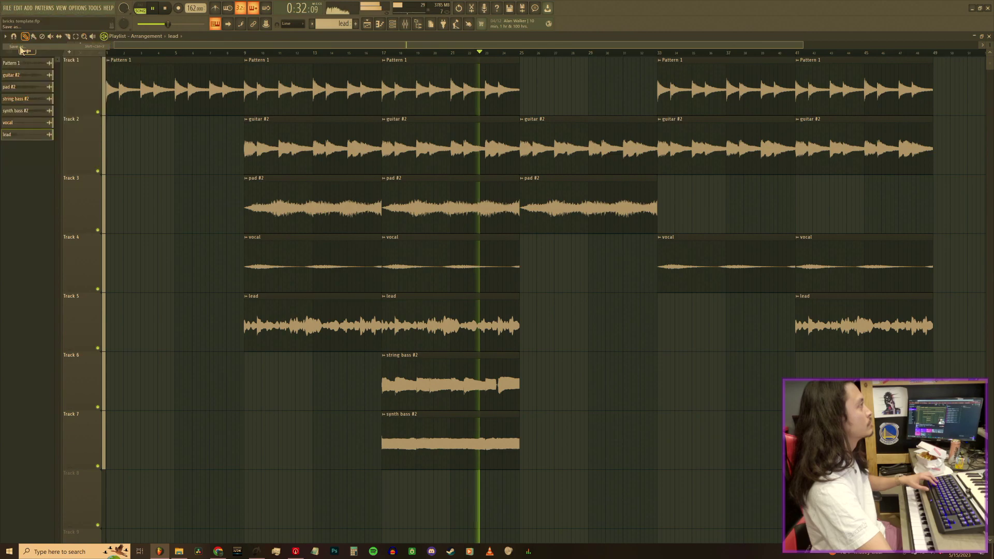
type("ogmprod 1")
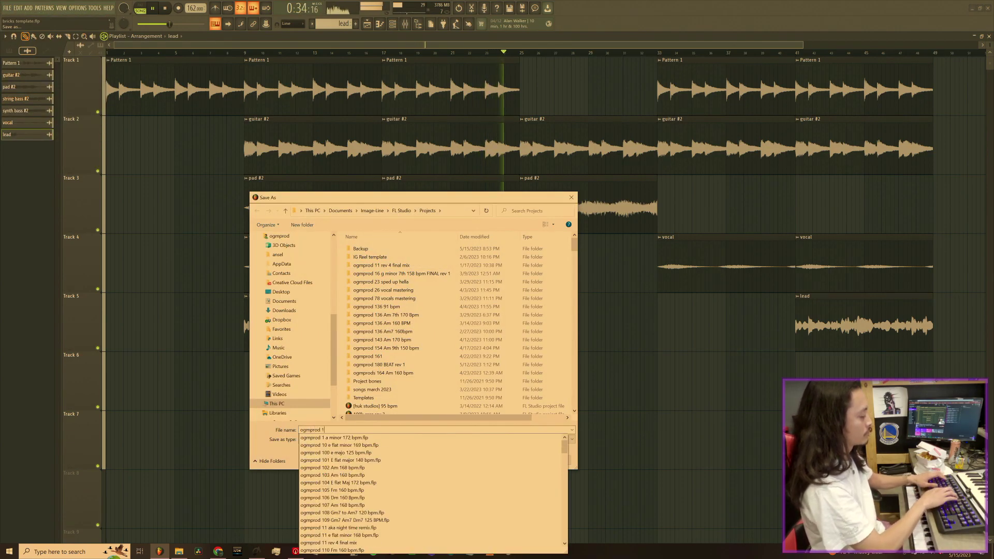
type("89 Am 162 bpm")
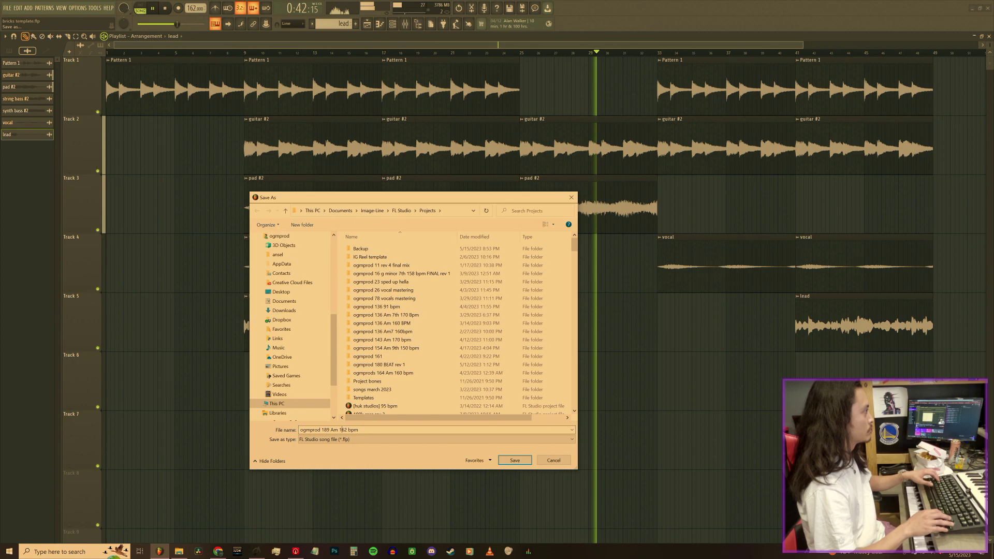
type("LOOP")
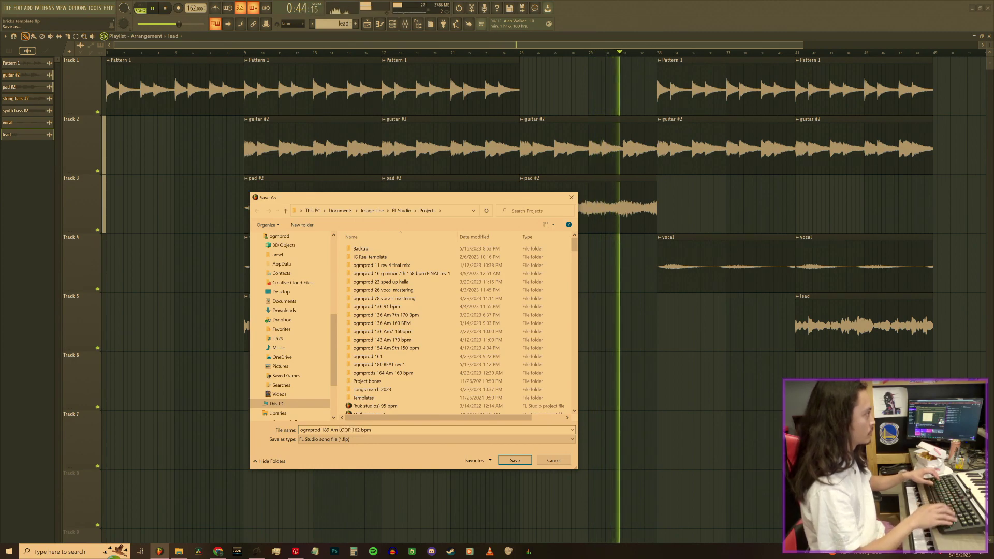
key("End")
type("rev 1")
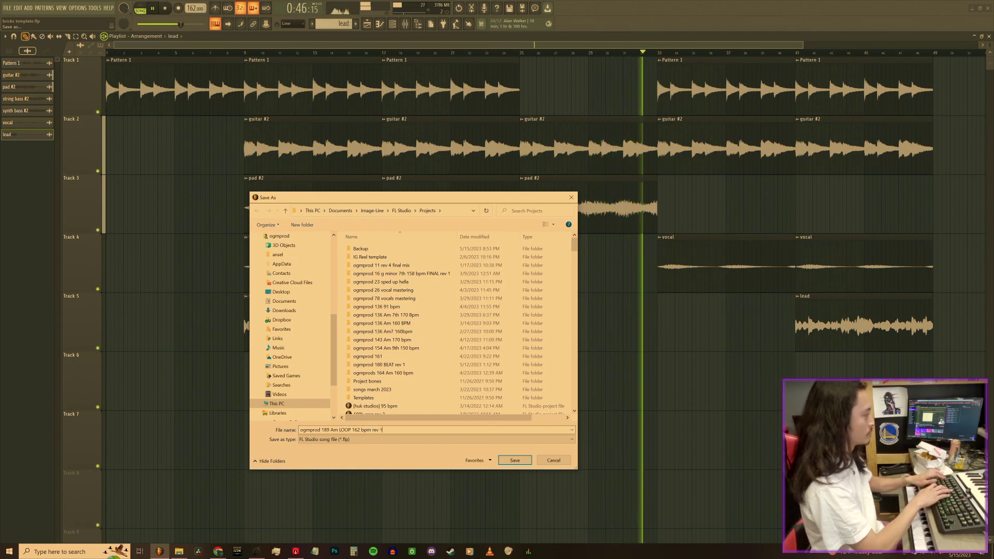
key("Return")
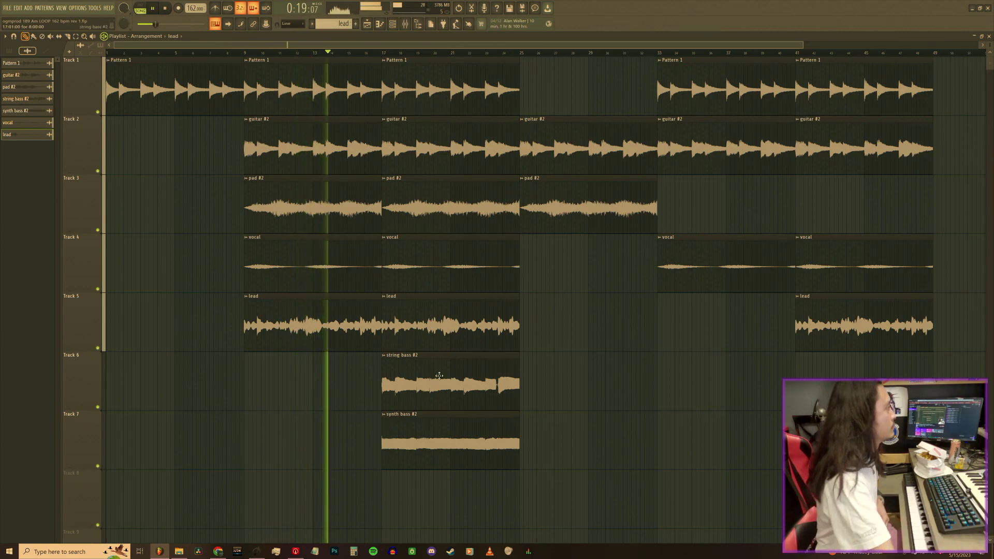
- Open the lead audio clip's settings, route it to mixer track 9, and restart playback
double_click(377, 325)
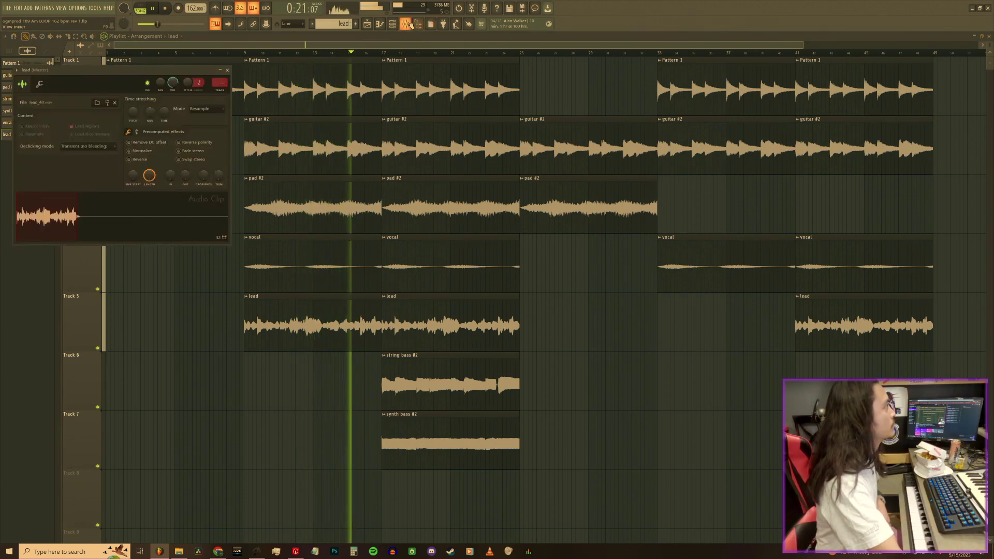
key("F9")
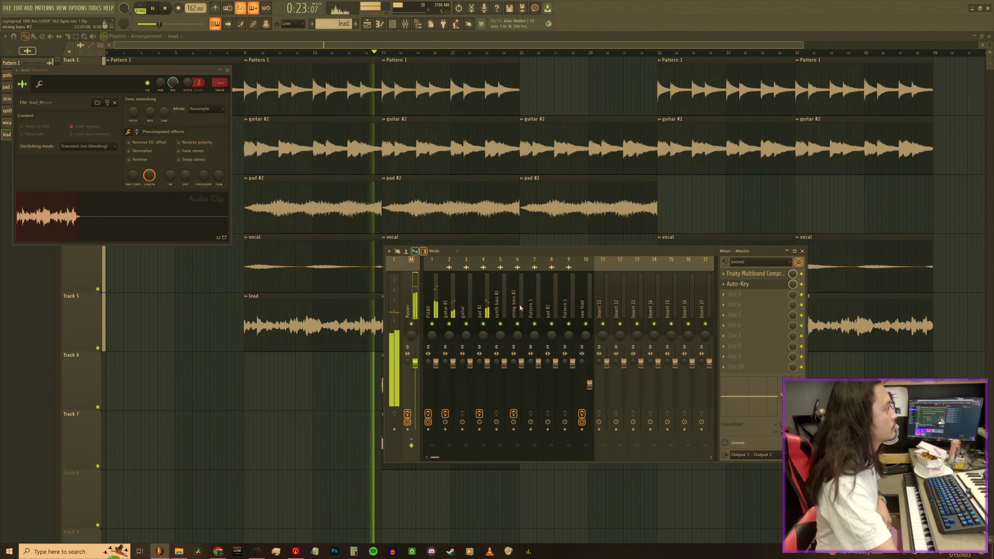
left_click(533, 309)
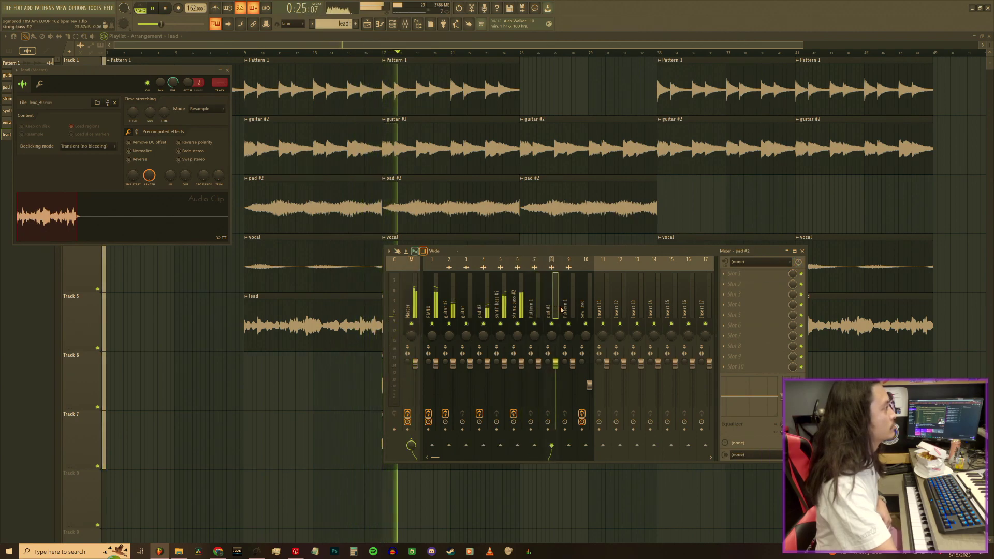
left_click(582, 310)
left_click(572, 311)
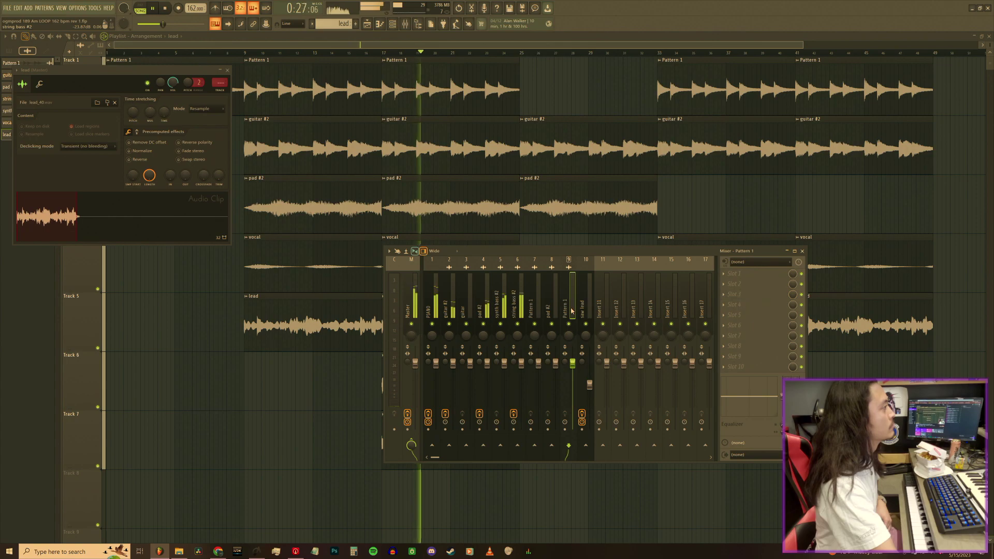
left_click_drag(220, 84, 220, 62)
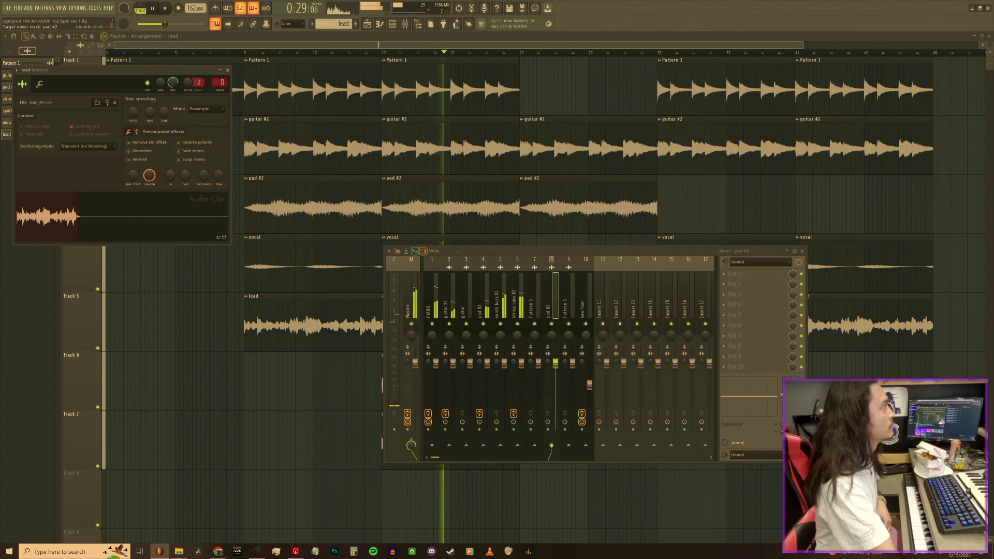
key("space")
key("space")
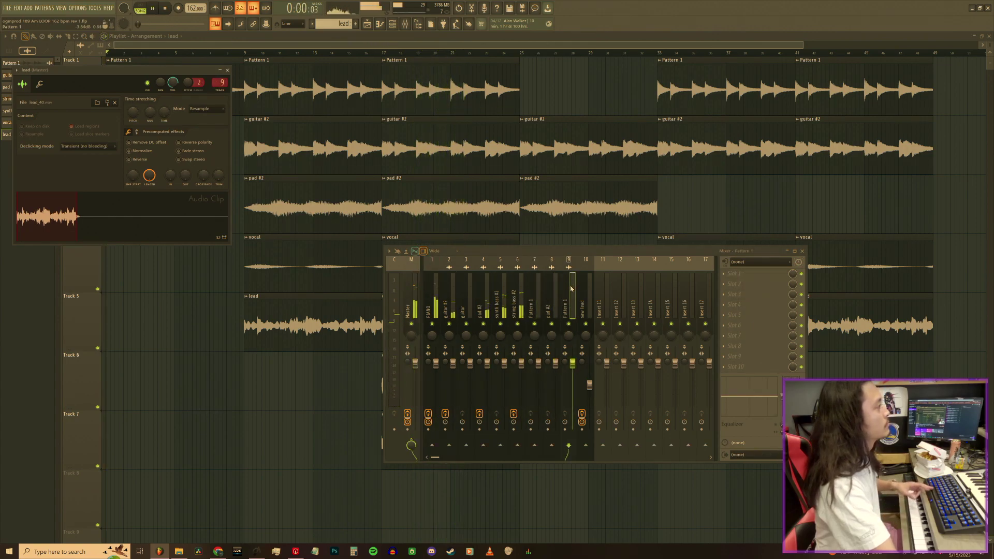
- Copy the ValhallaVintageVerb effect from the raw lead mixer track to mixer track 9 and close its plugin window
left_click(582, 299)
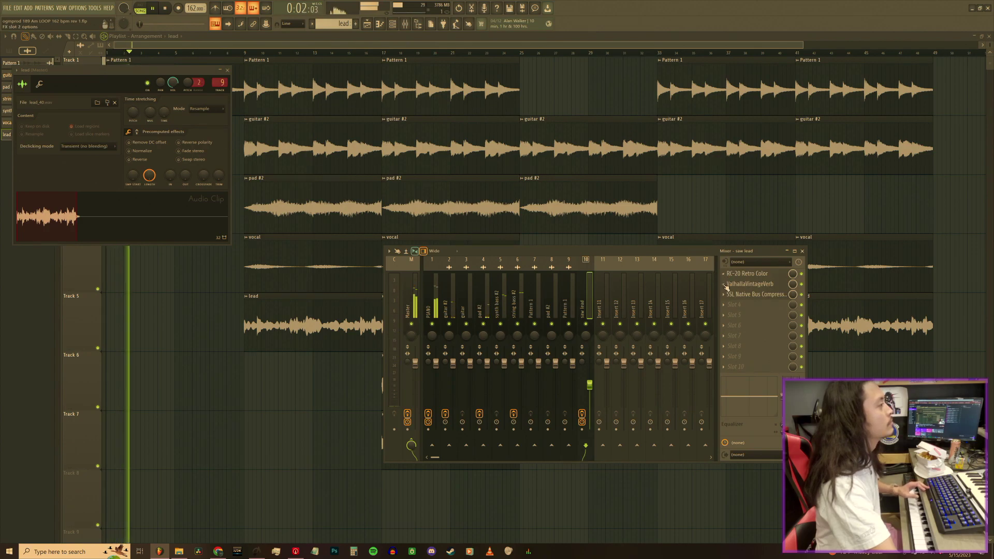
left_click(724, 285)
left_click_drag(740, 327, 570, 296)
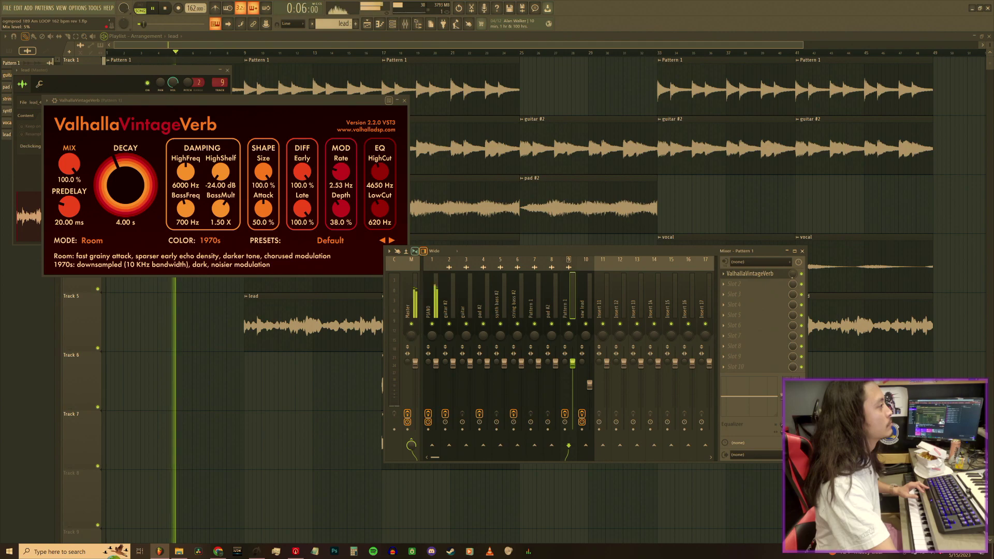
left_click(405, 101)
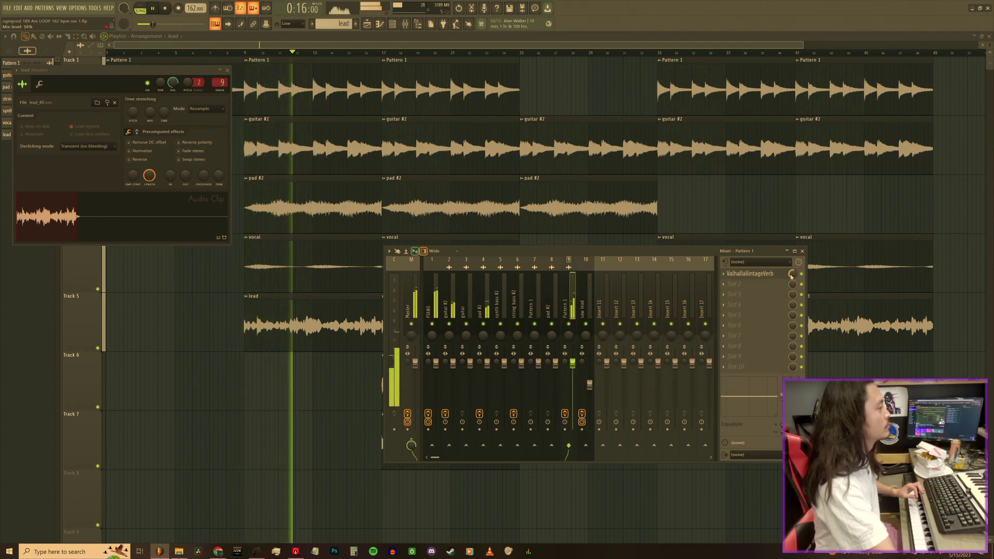
- Move ValhallaVintageVerb to slot 2 on mixer track 9 and load Fruity Parametric EQ 2 in slot 1
left_click_drag(757, 276, 732, 284)
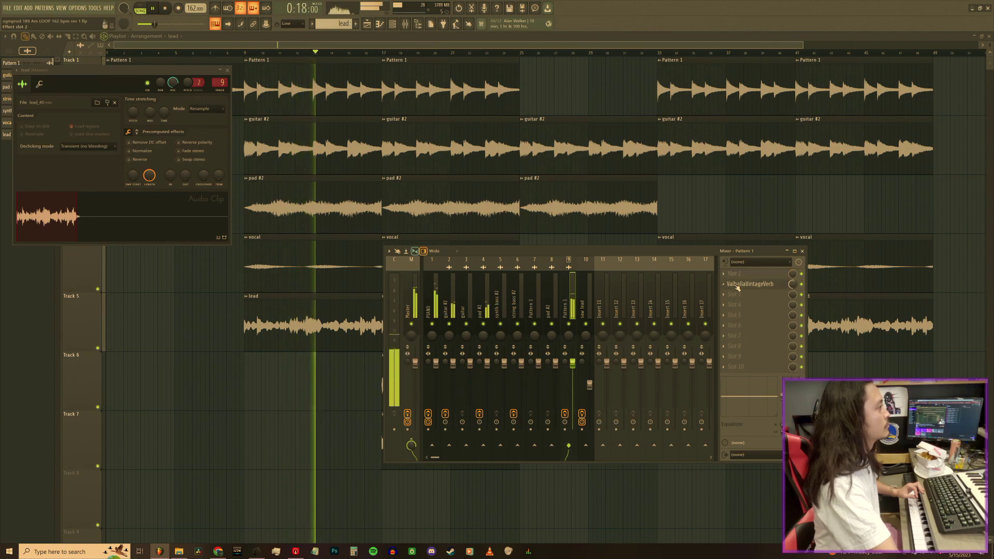
left_click(724, 278)
left_click(563, 241)
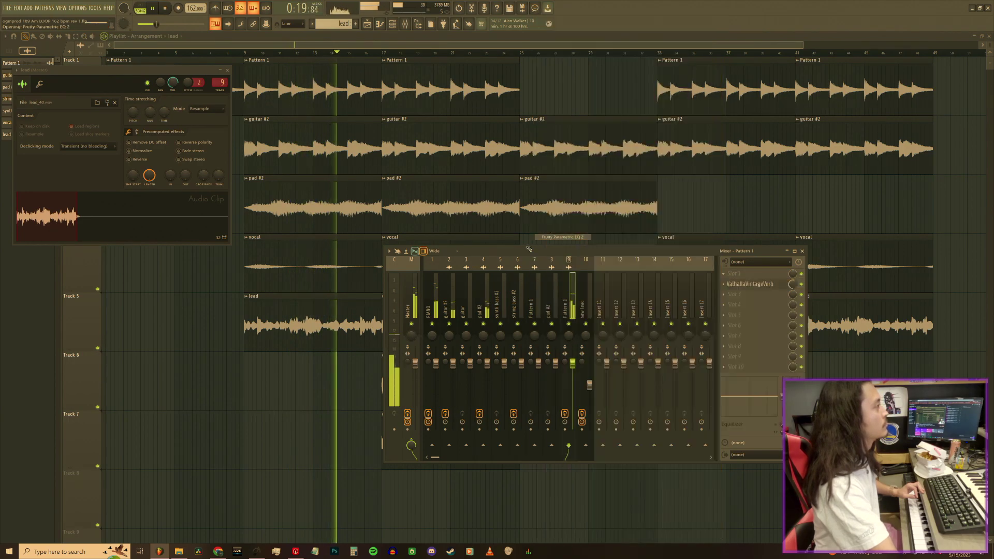
- Cut the lead's low end and soften its extreme highs in the EQ, then close the plugin, clip and mixer windows
left_click_drag(89, 177, 107, 225)
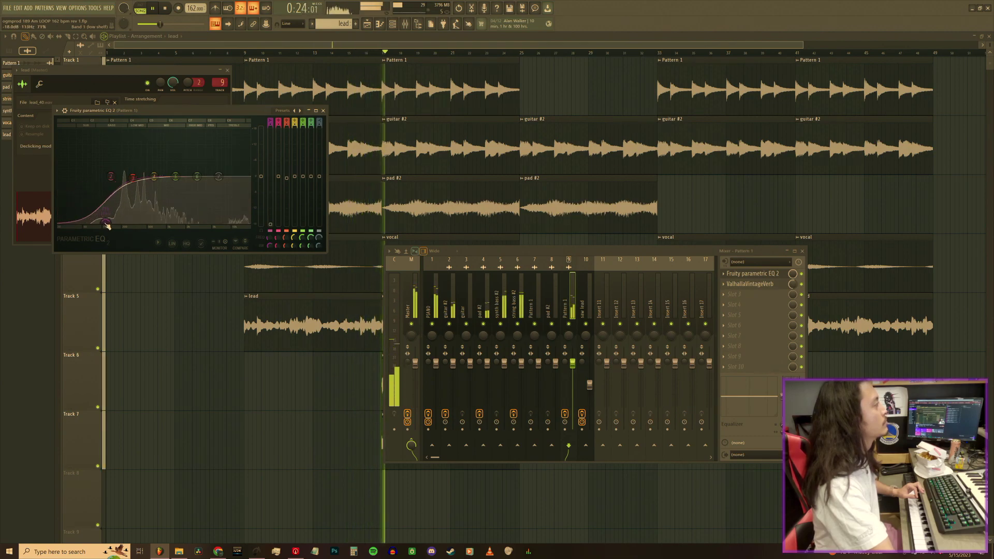
left_click_drag(217, 180, 252, 199)
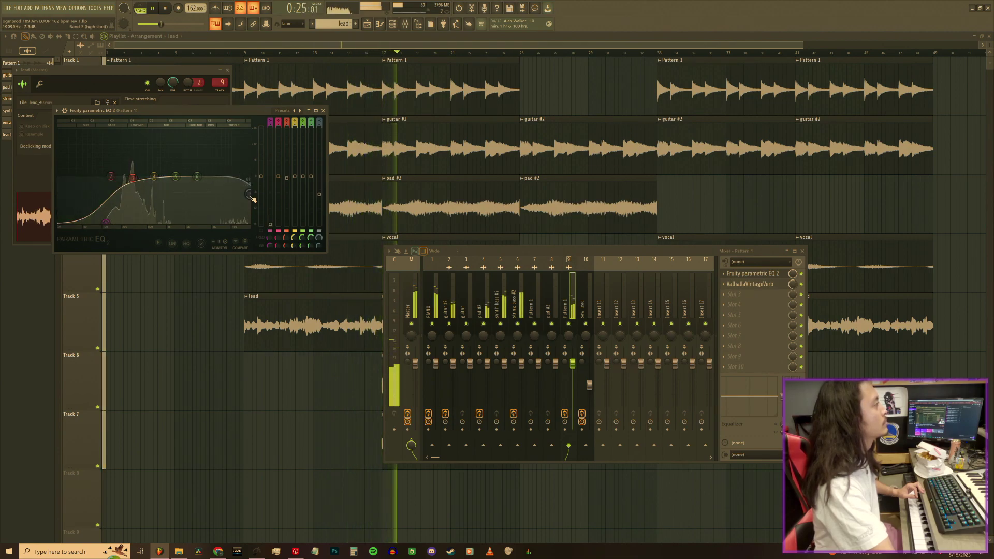
left_click(323, 111)
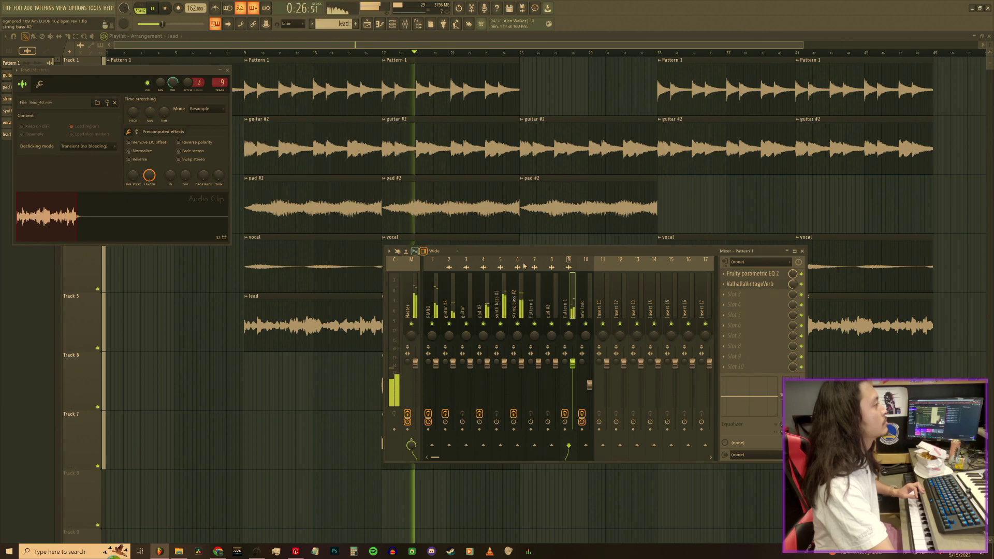
left_click(227, 70)
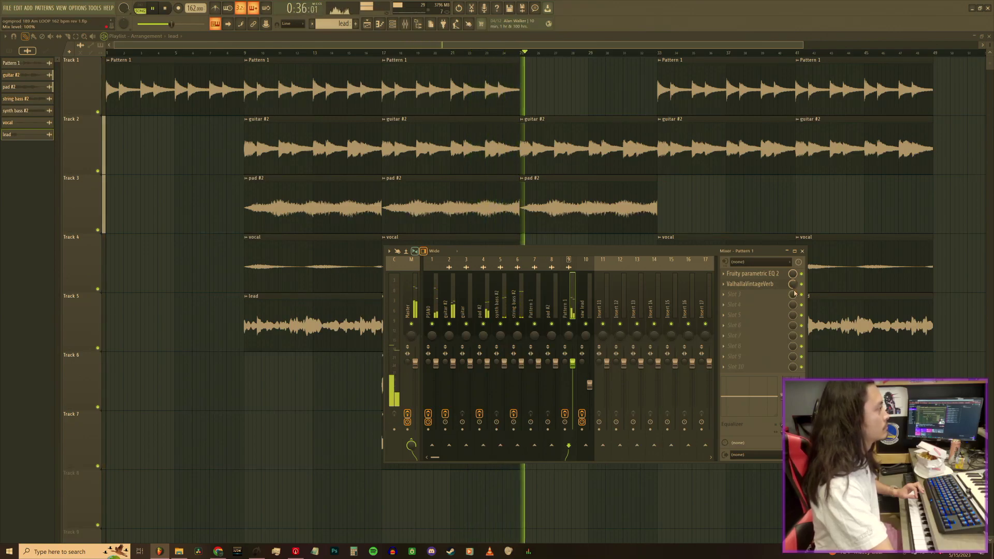
left_click(802, 252)
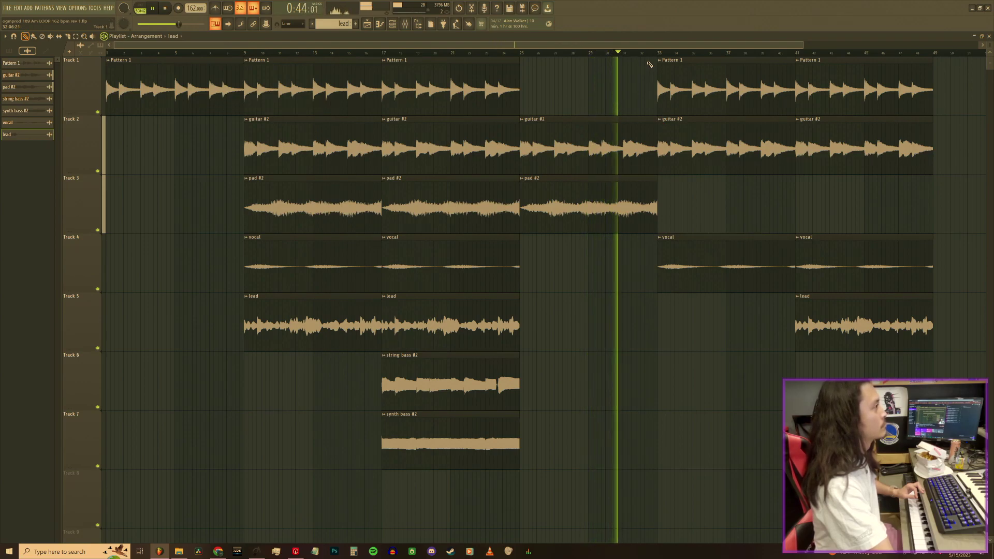
scroll(637, 78, "right", 4)
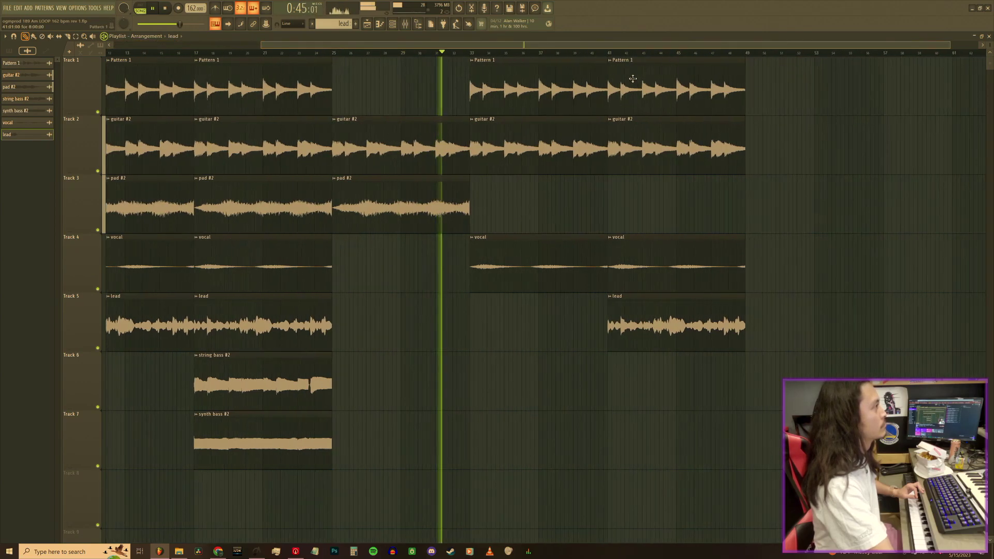
- Make the guitar clip at bar 41 on Track 2 unique, pitch it down 1200 cents, and close its settings
left_click(610, 60)
left_click(626, 42)
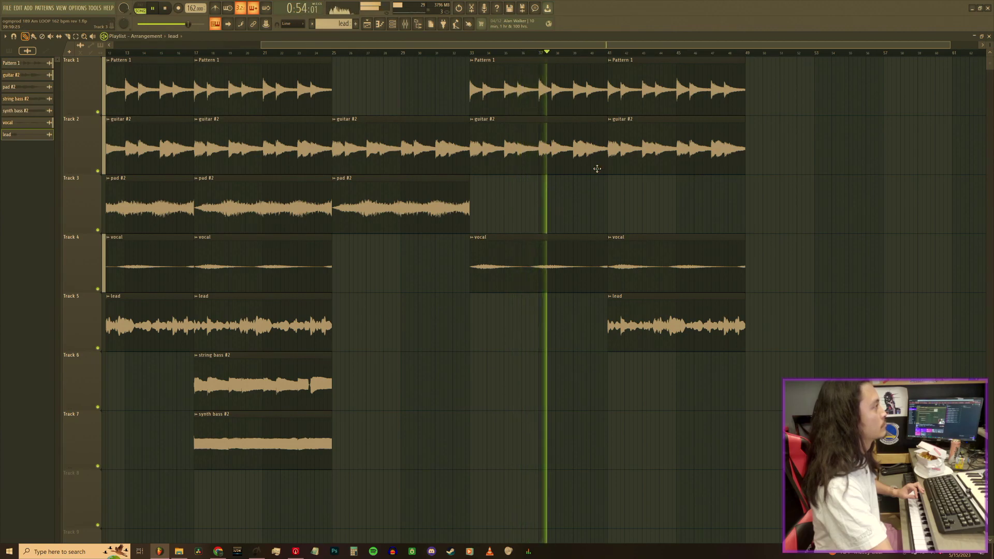
left_click(609, 119)
left_click(627, 171)
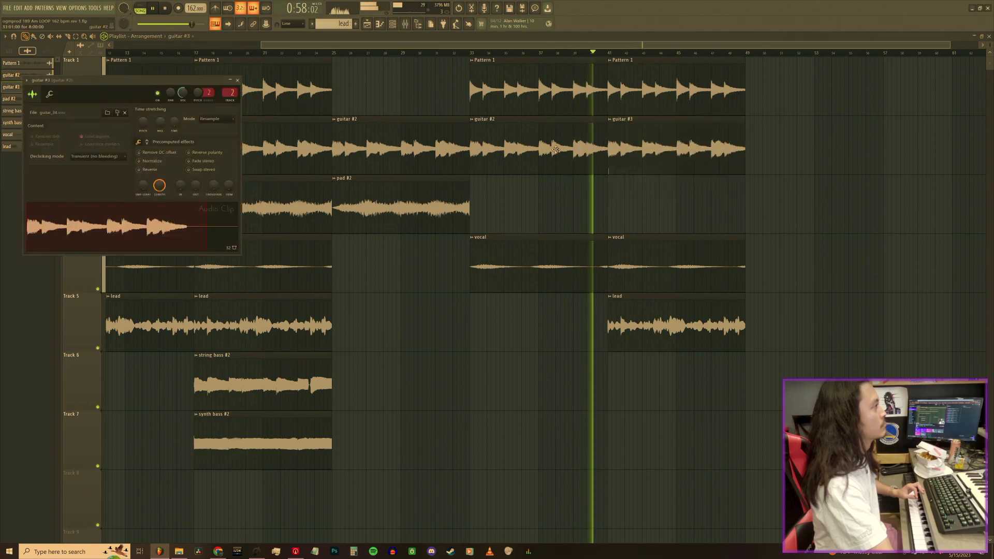
left_click_drag(143, 123, 142, 139)
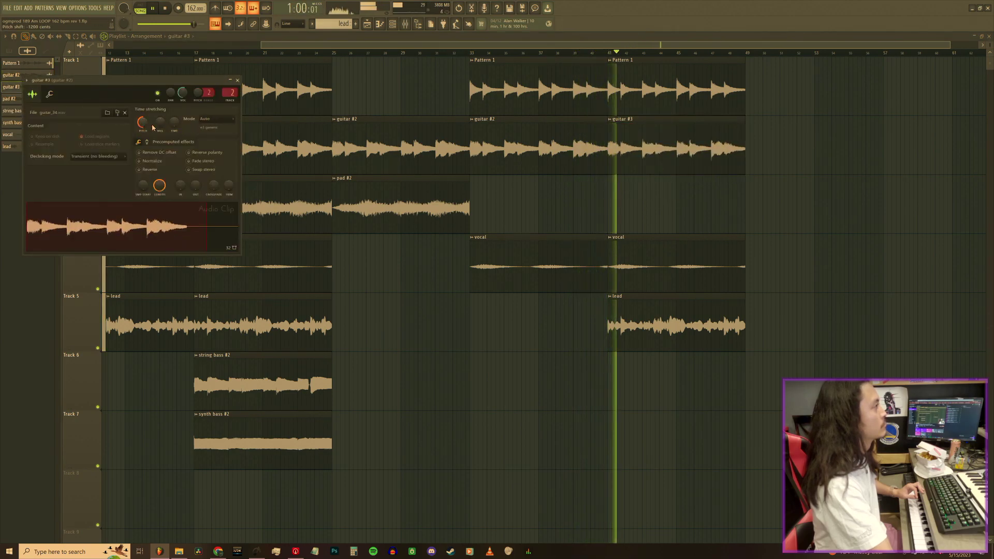
left_click(237, 81)
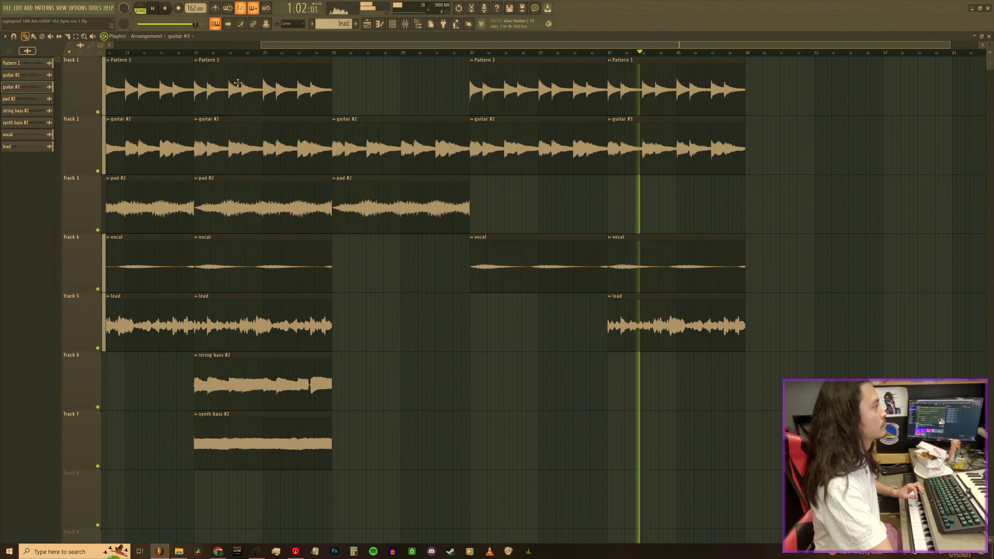
- Make the Pattern 1 clip at bar 41 on Track 1 unique, shift its pitch down, and close its settings
right_click(610, 61)
left_click(691, 73)
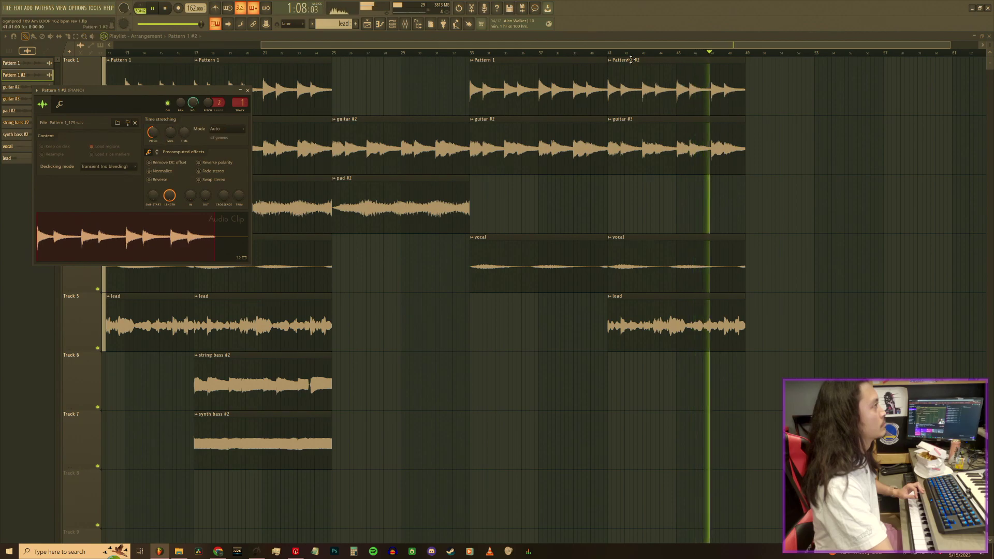
left_click(609, 54)
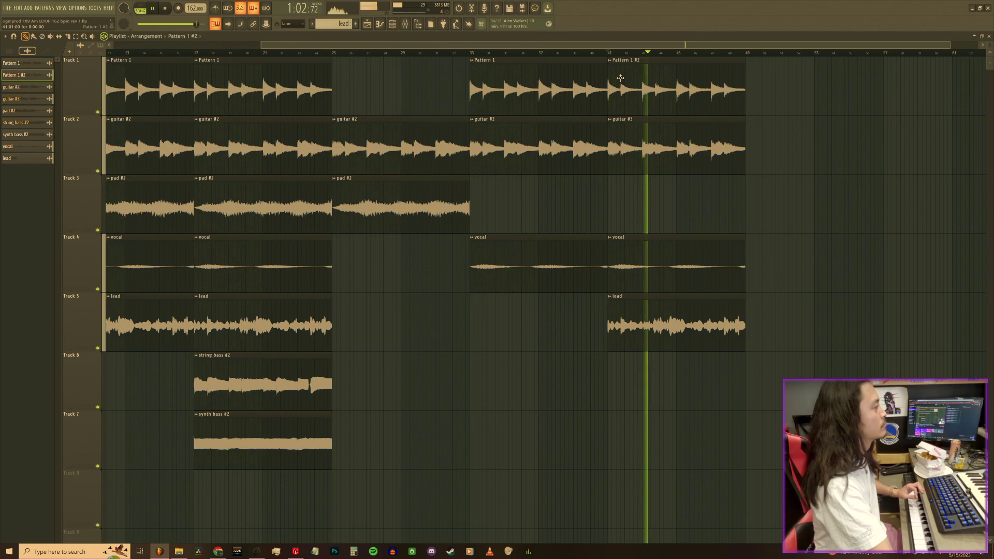
- Make the lead and vocal clips at bar 41 unique and shift both down in pitch, the vocal by 1200 cents
left_click(610, 297)
left_click(632, 348)
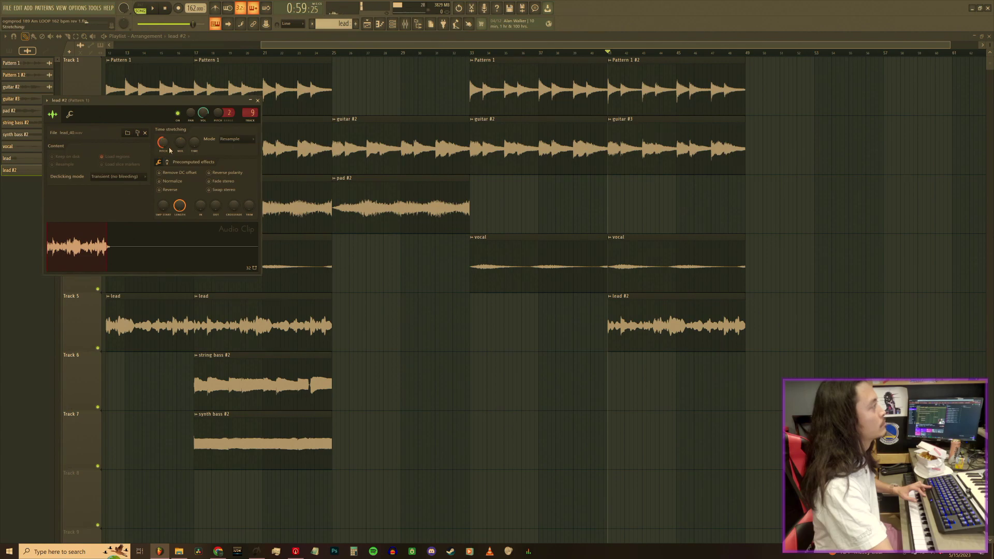
left_click(609, 238)
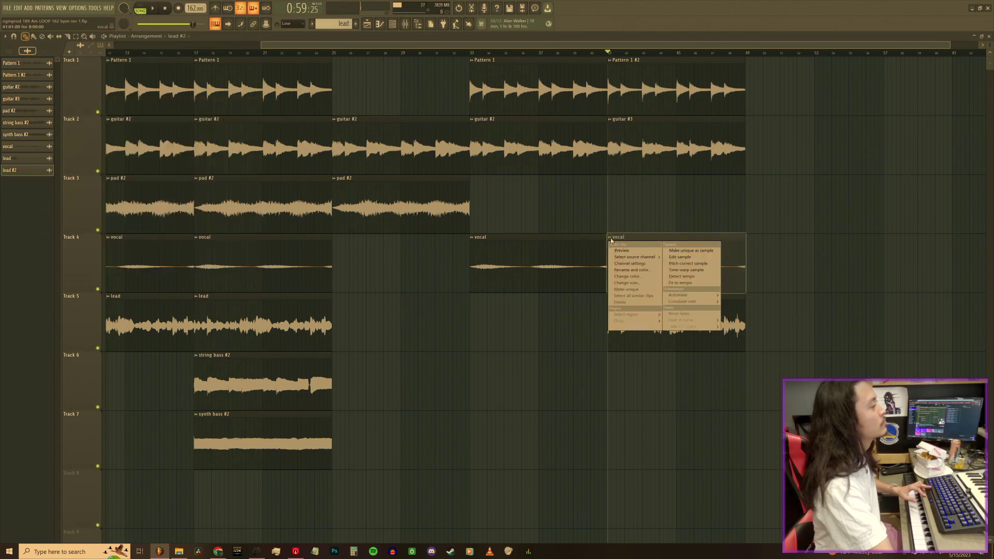
left_click(638, 291)
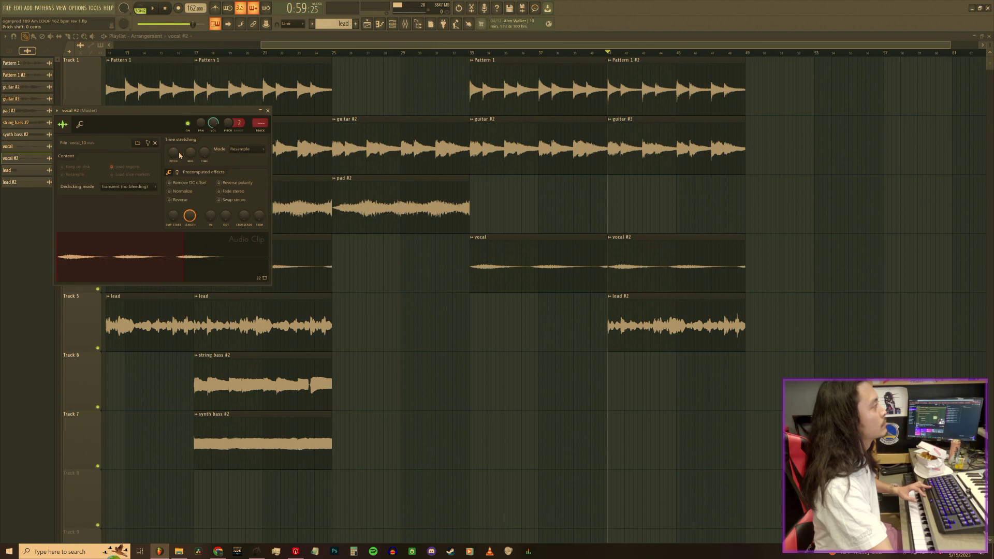
key("space")
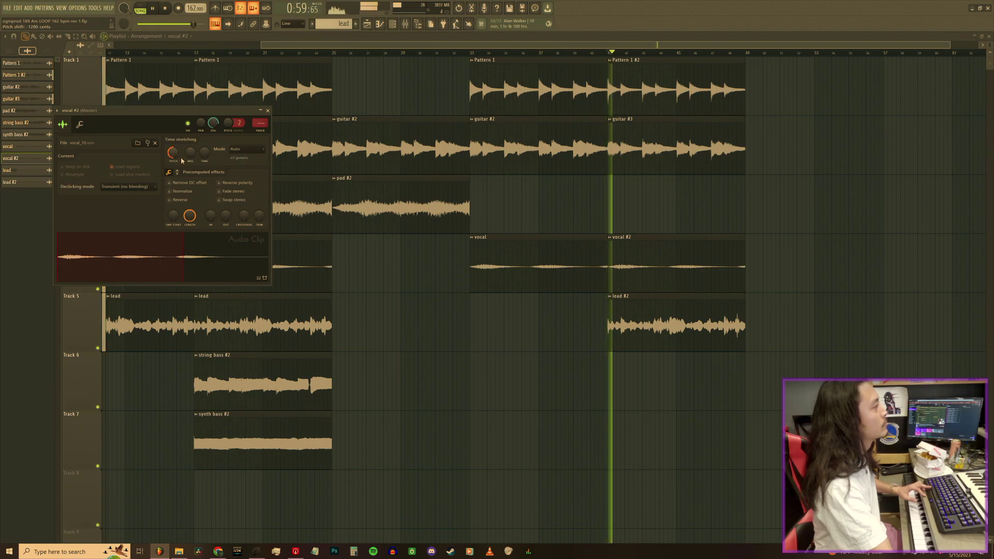
left_click(268, 111)
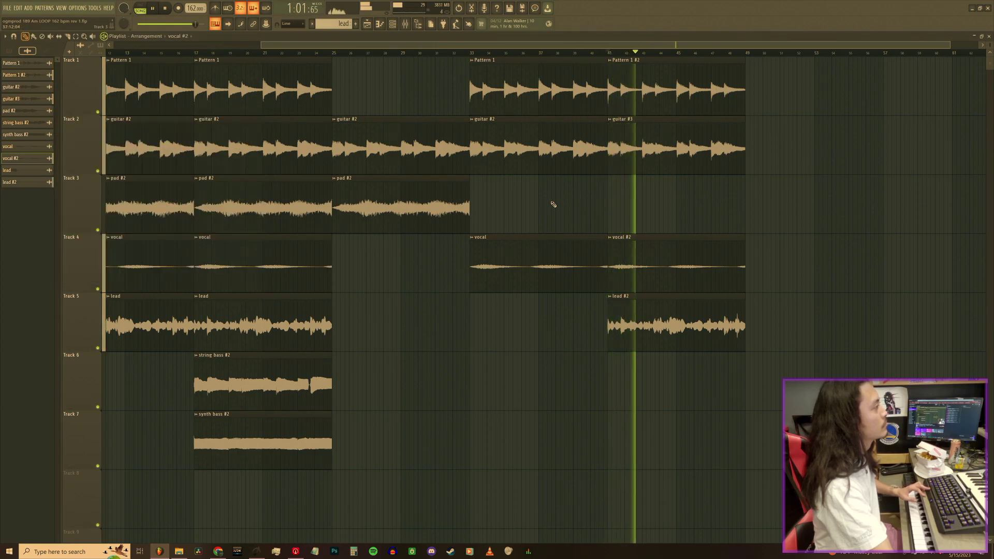
- Route the original vocal clip to mixer track 10 and restart playback near bar 33
double_click(588, 249)
left_click(664, 252)
double_click(667, 252)
double_click(324, 253)
left_click(406, 25)
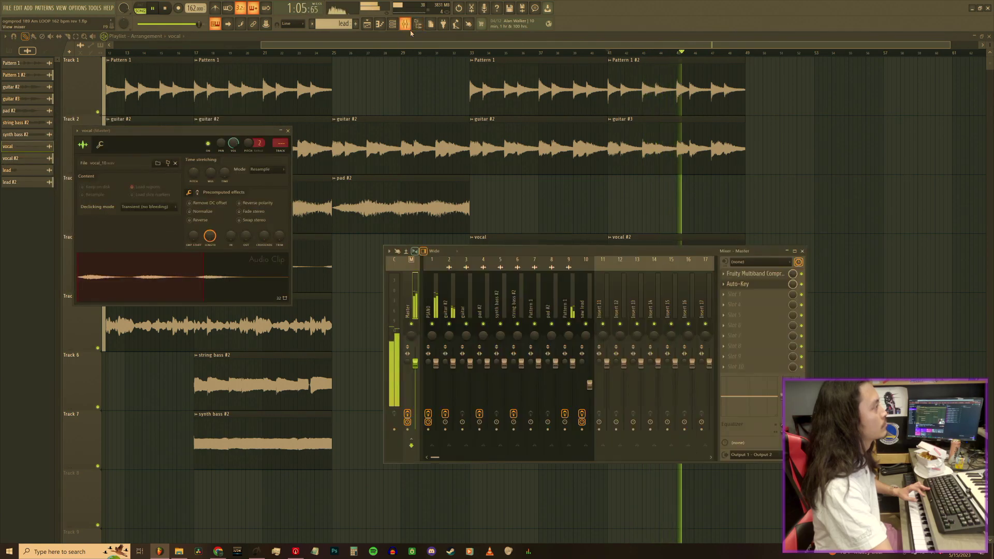
left_click(585, 311)
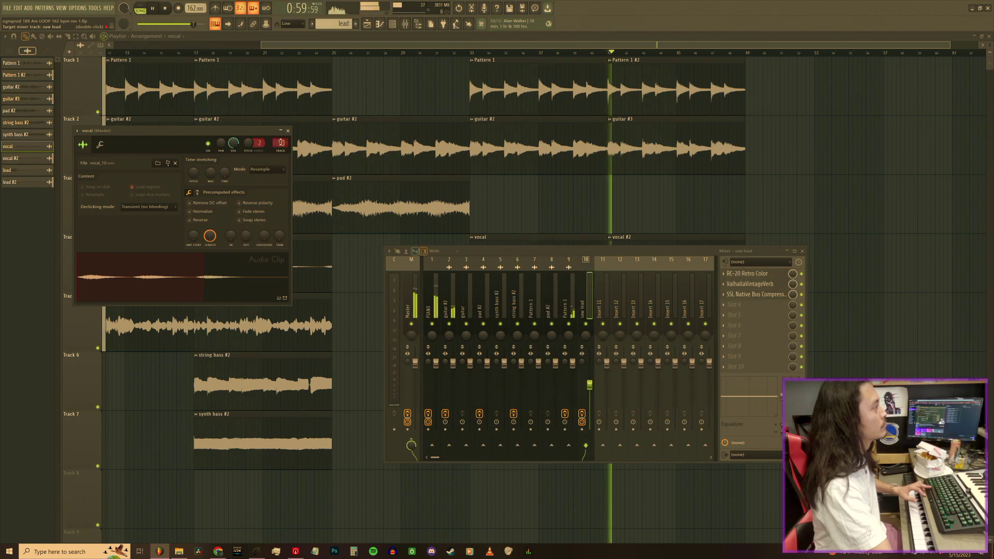
left_click(491, 55)
- Rename mixer track 10 as vocal
left_click(405, 24)
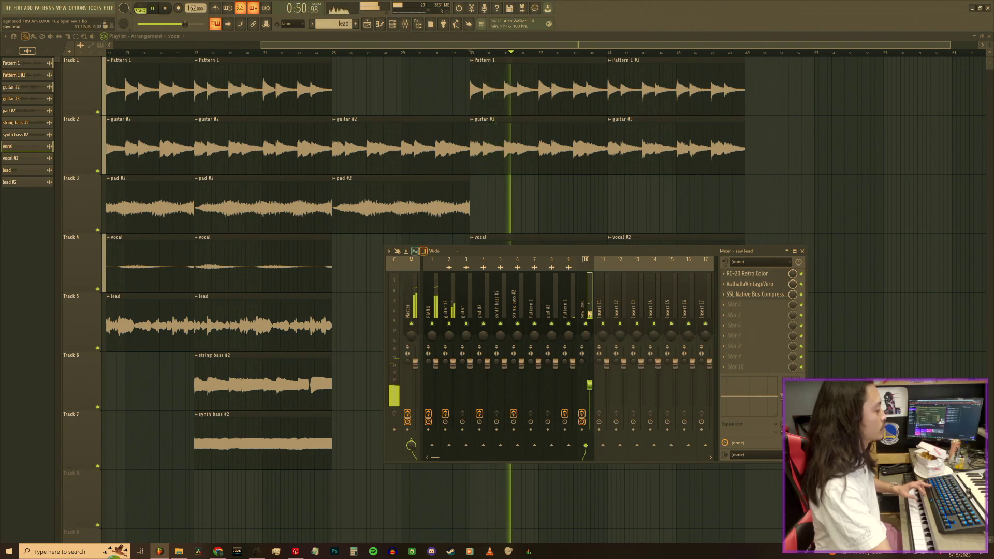
key("F2")
type("vocal")
key("Return")
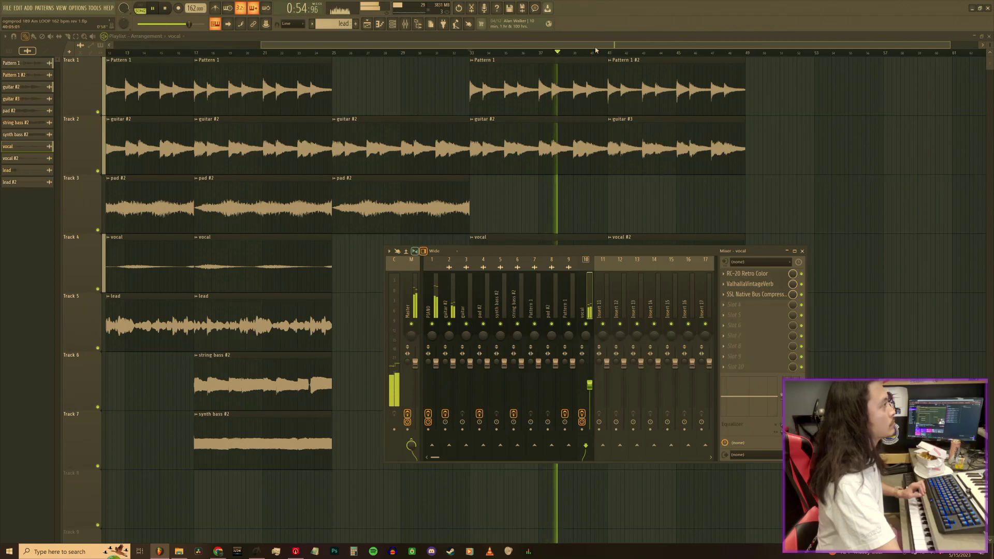
- Play the section from bar 41 with the mixer in view, then close the mixer and stop playback
left_click_drag(599, 50, 608, 49)
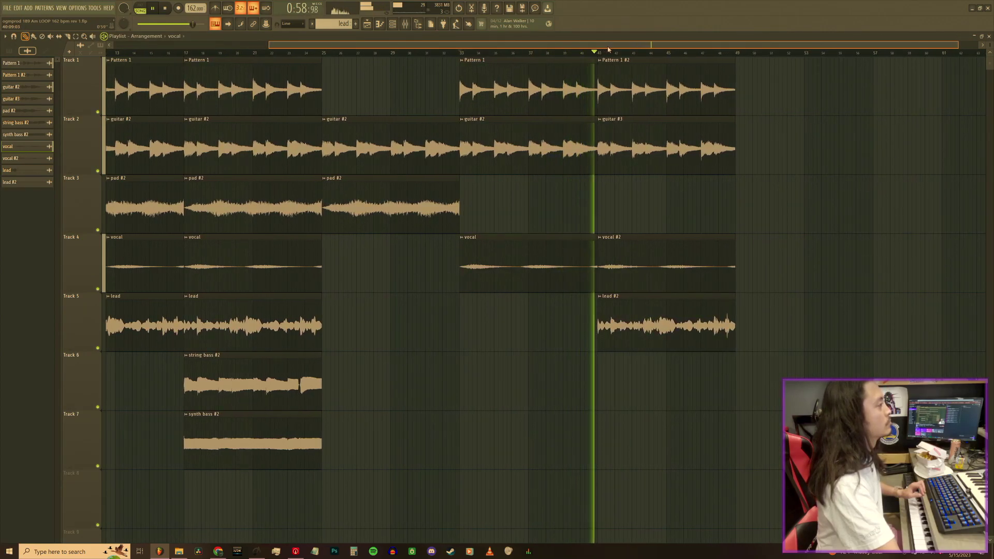
left_click(405, 24)
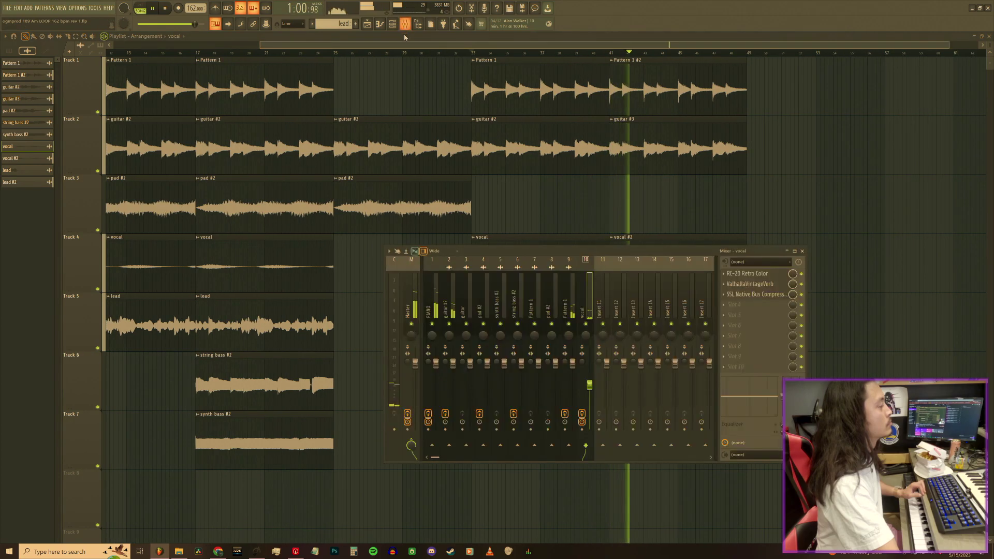
left_click_drag(584, 252, 579, 360)
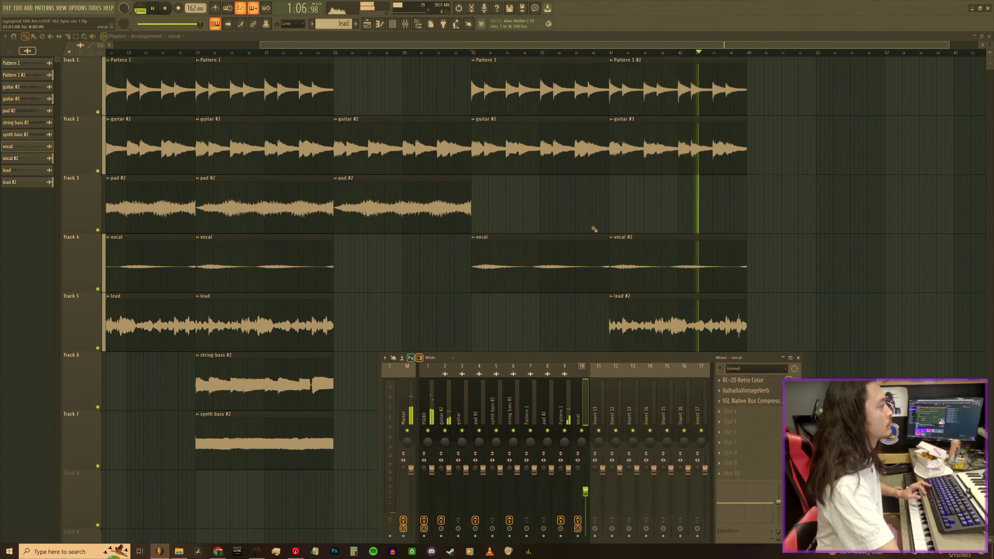
key("F9")
key("space")
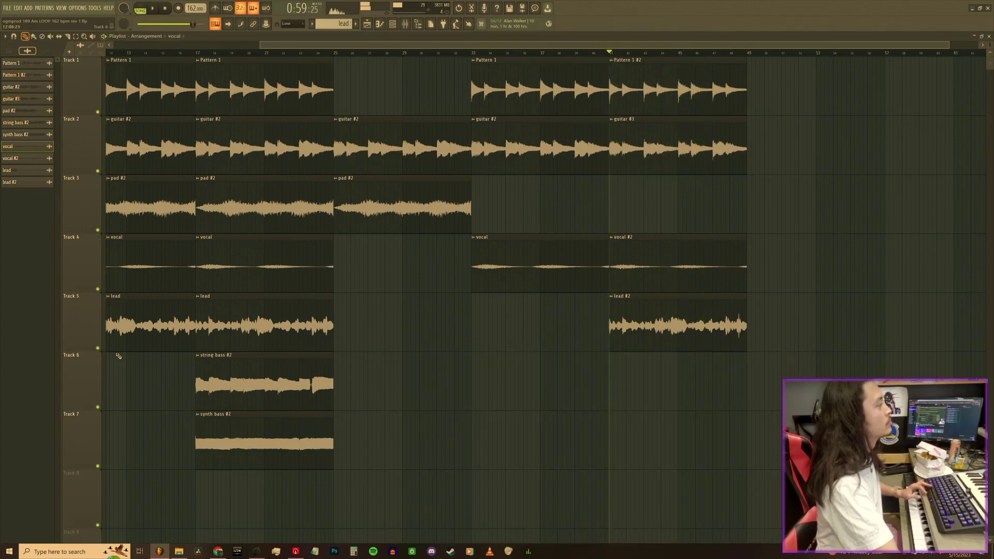
- Solo Track 5 during playback, shift the pitch of the lead #2 clip upward, and close its settings
right_click(98, 348)
key("space")
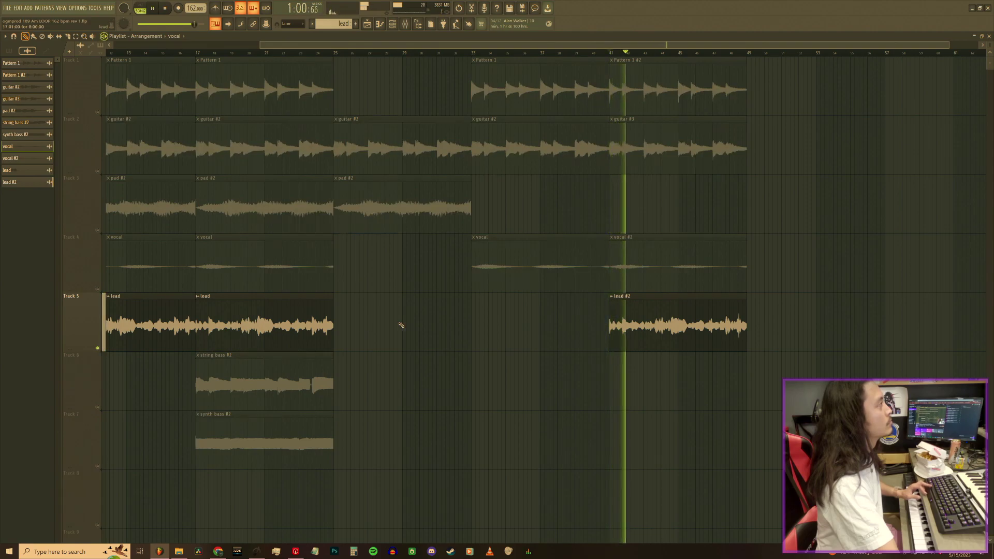
double_click(631, 314)
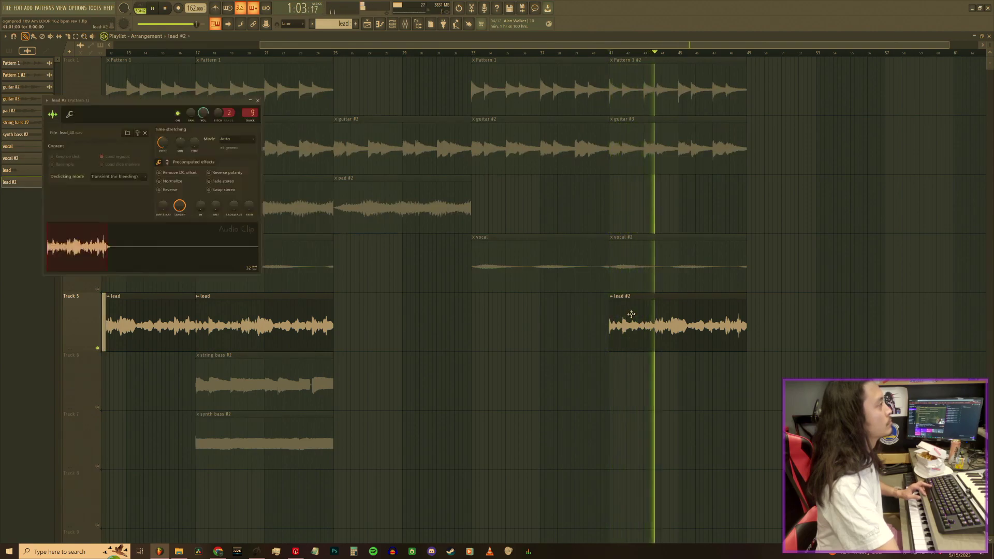
left_click(257, 100)
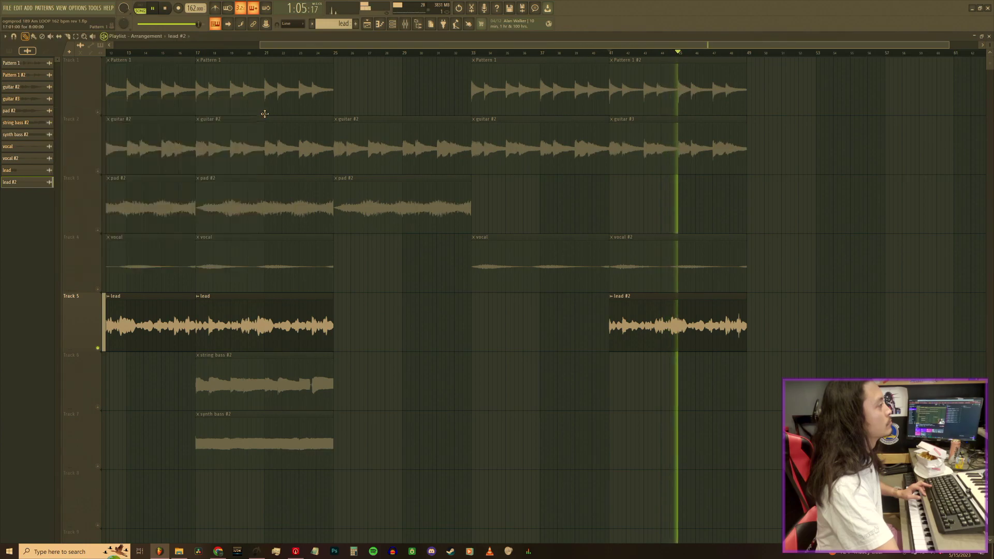
double_click(634, 323)
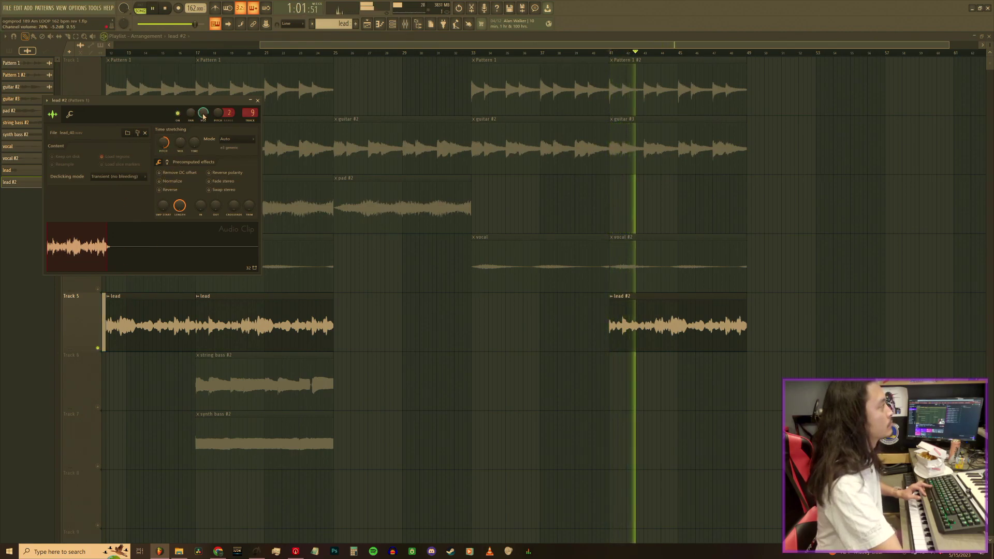
left_click_drag(129, 106, 207, 279)
- Unmute Track 4 and check the vocal #2 clip's settings, then replay the section from bar 41
left_click(98, 290)
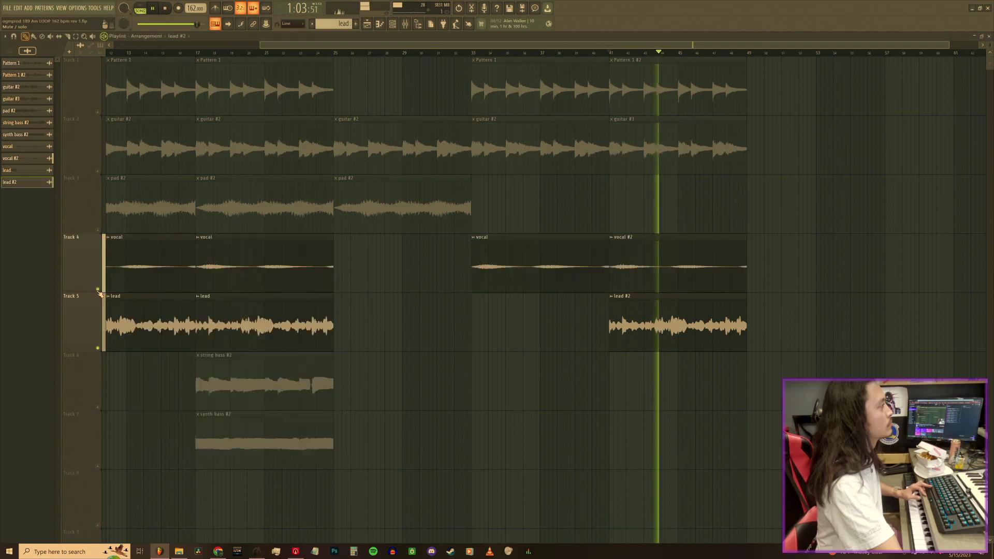
double_click(630, 272)
key("space")
double_click(488, 245)
key("Escape")
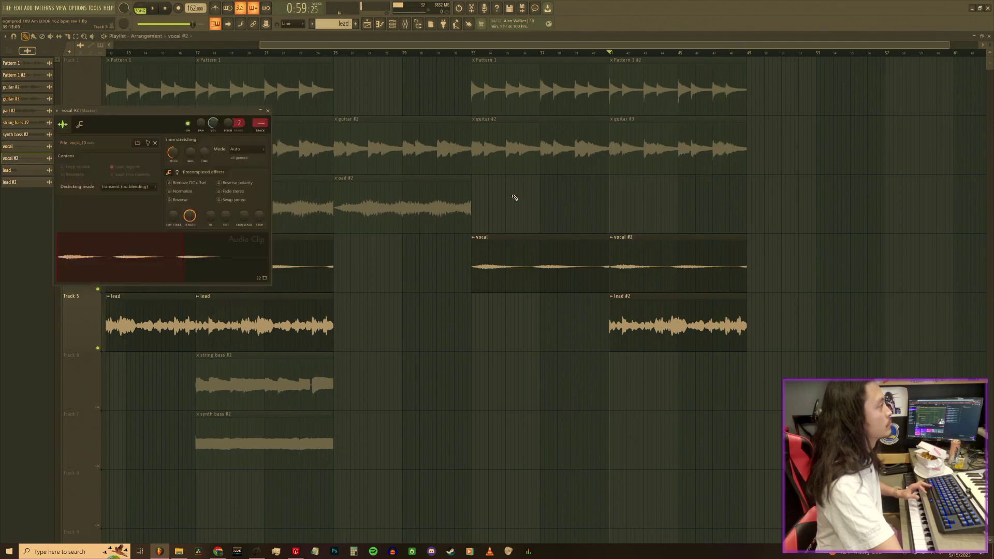
key("space")
key("Escape")
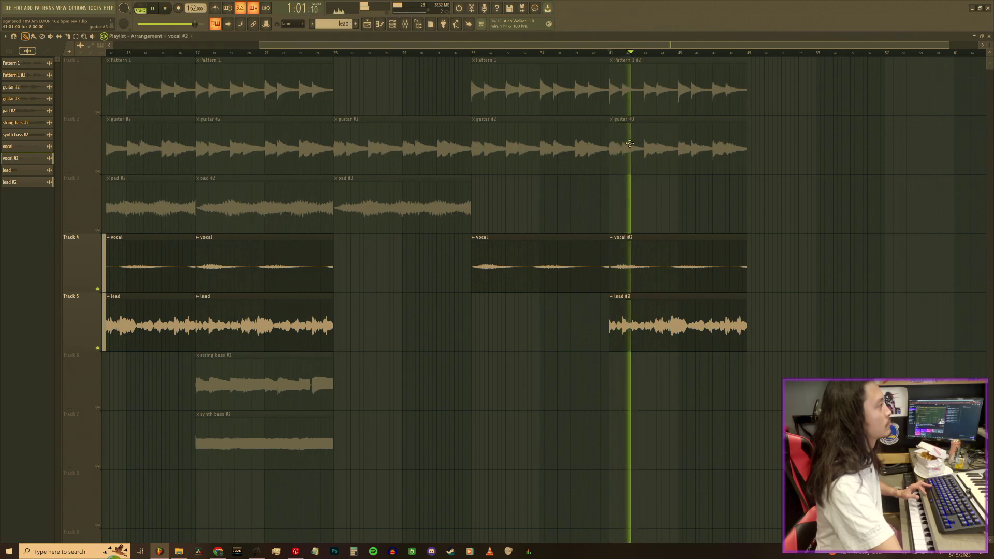
- Unmute Track 2, review the second page of precomputed effects for the guitar #3 clip, and close its settings
left_click(97, 170)
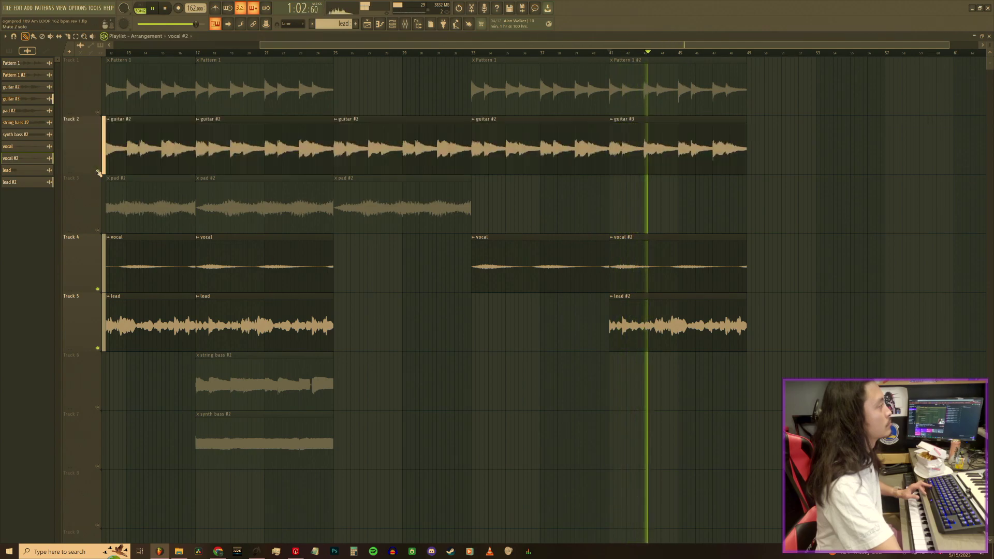
double_click(629, 144)
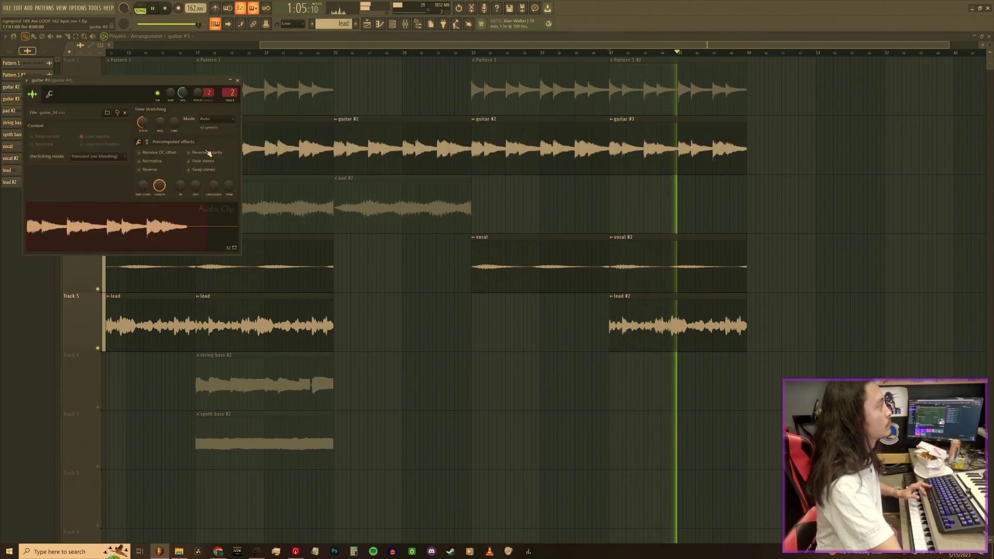
left_click(147, 142)
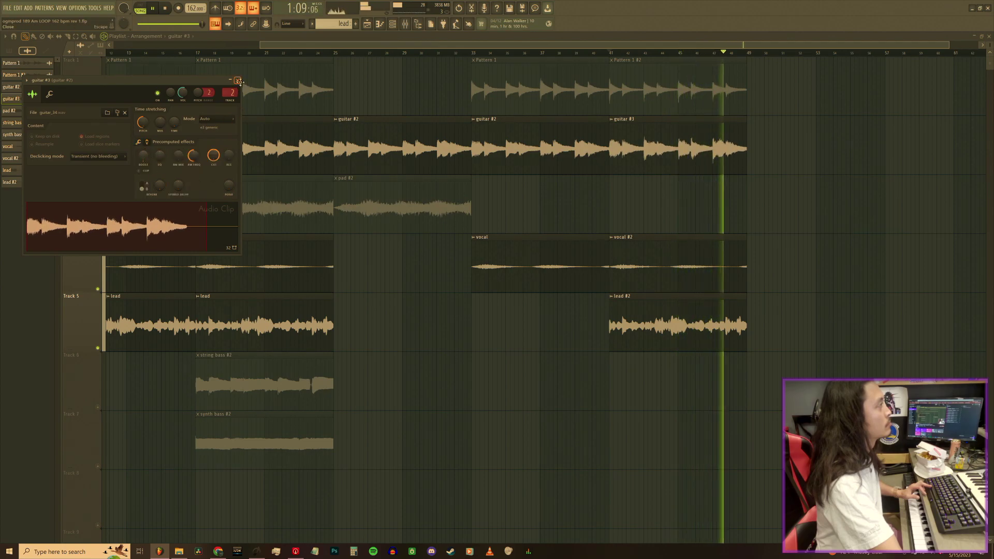
left_click(238, 81)
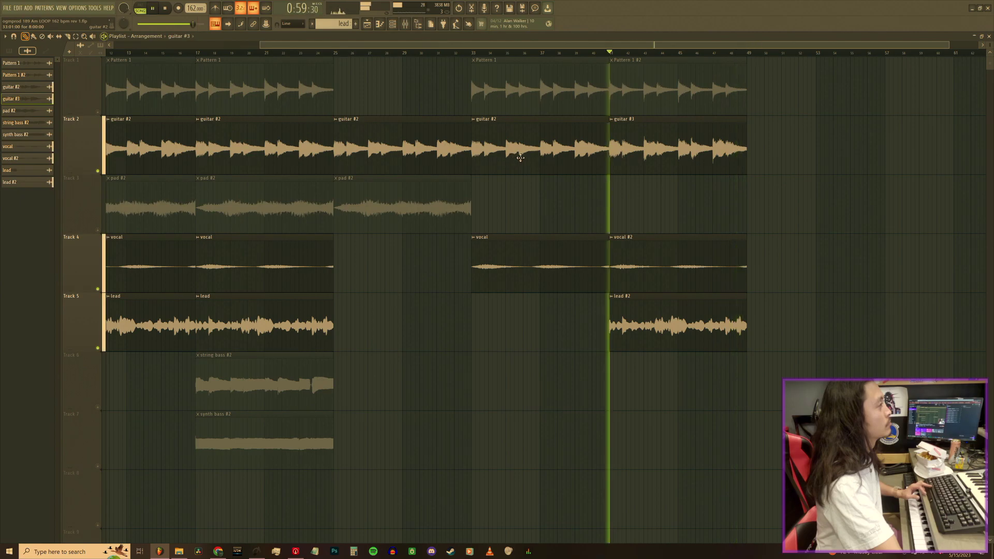
- Unmute Track 1, review the Pattern 1 #2 clip's settings, and close them
left_click(98, 112)
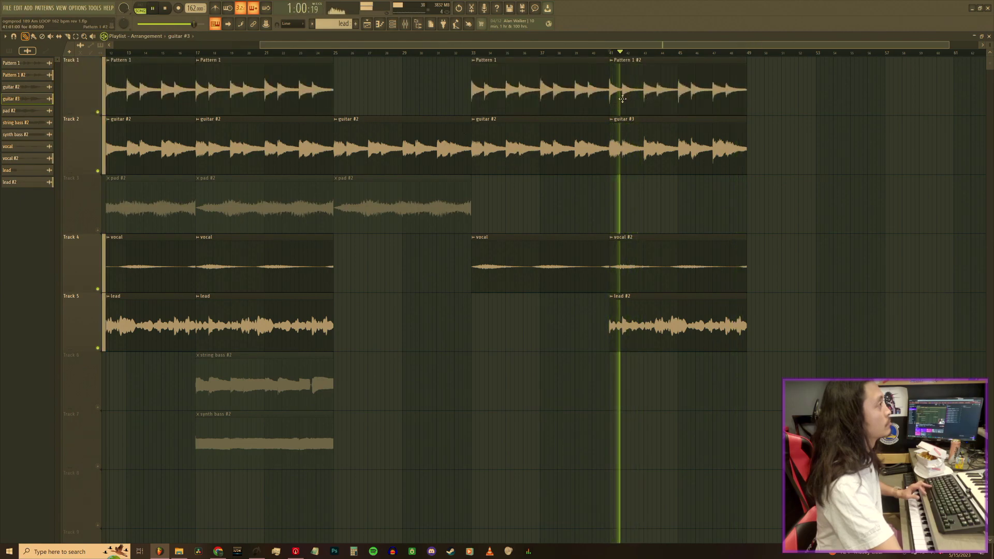
double_click(621, 99)
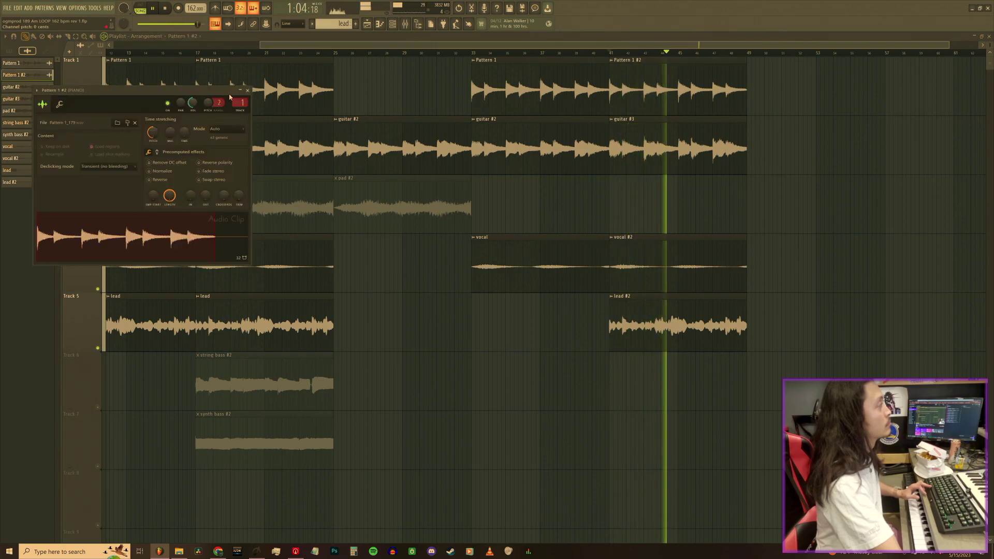
left_click(248, 90)
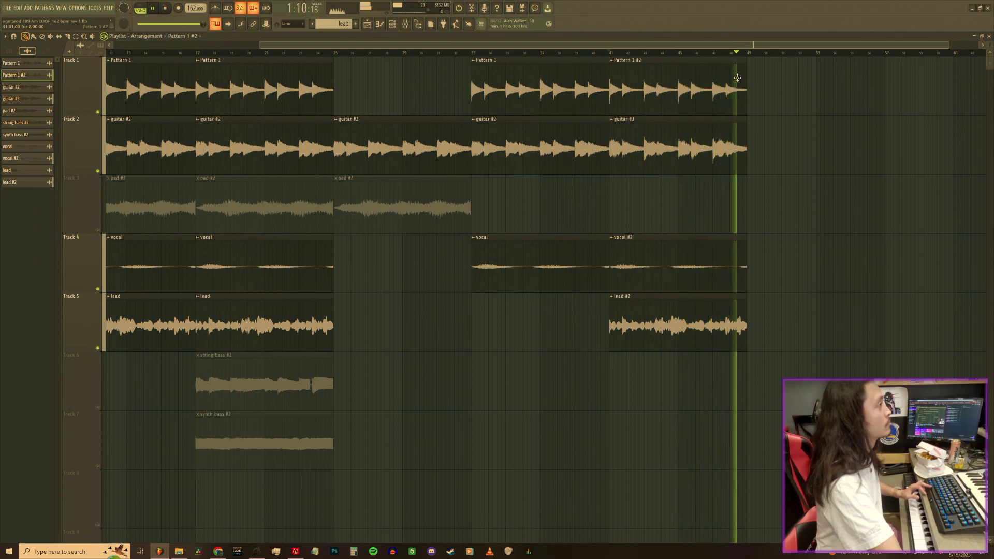
- Place copies of Pattern 1 #2, vocal and guitar #2 at bar 49 on their tracks and play from there
left_click(767, 79)
left_click(751, 56)
key("space")
left_click(583, 238)
left_click(761, 241)
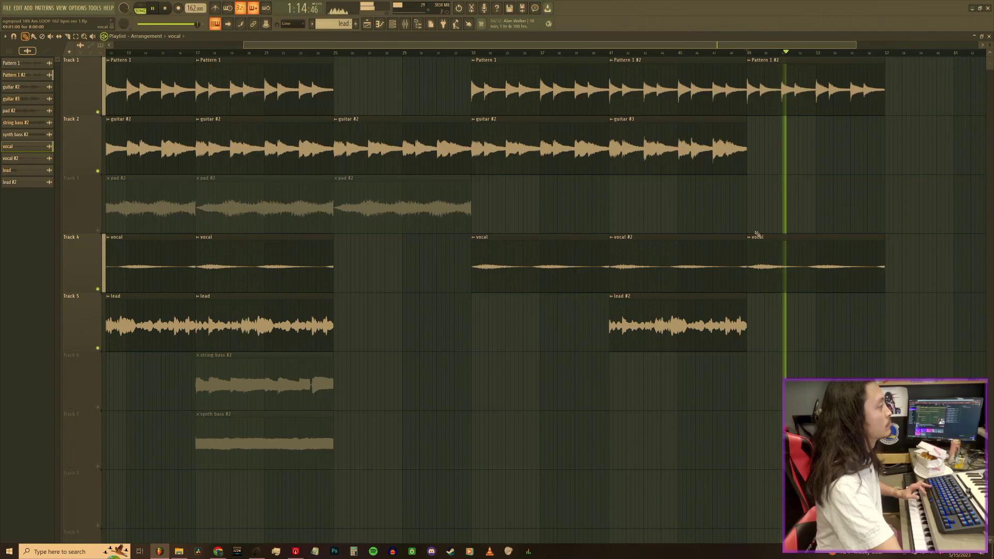
left_click(664, 137)
left_click(760, 145)
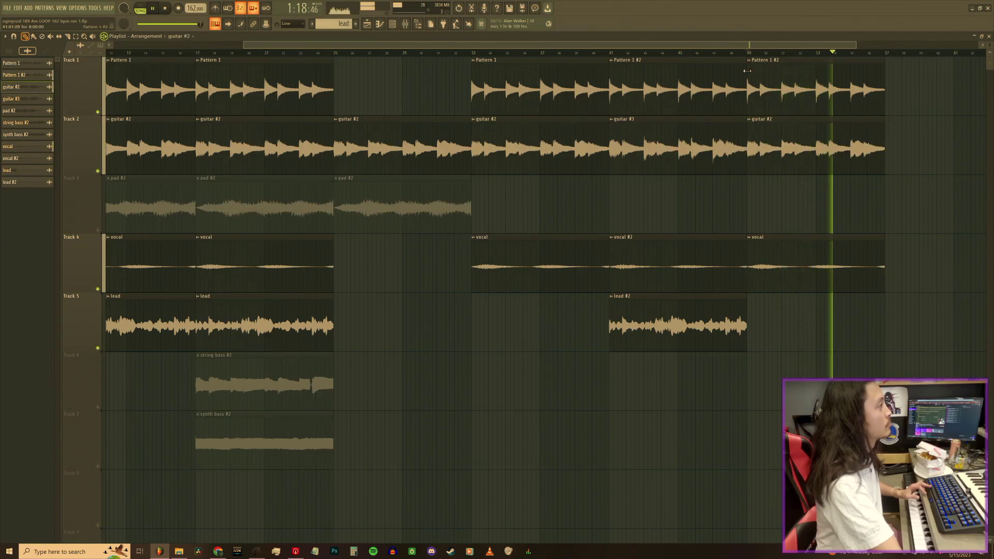
- Place a lead clip at bar 49 on Track 5, delete the vocal clip at bar 49, and replay from there
left_click(750, 53)
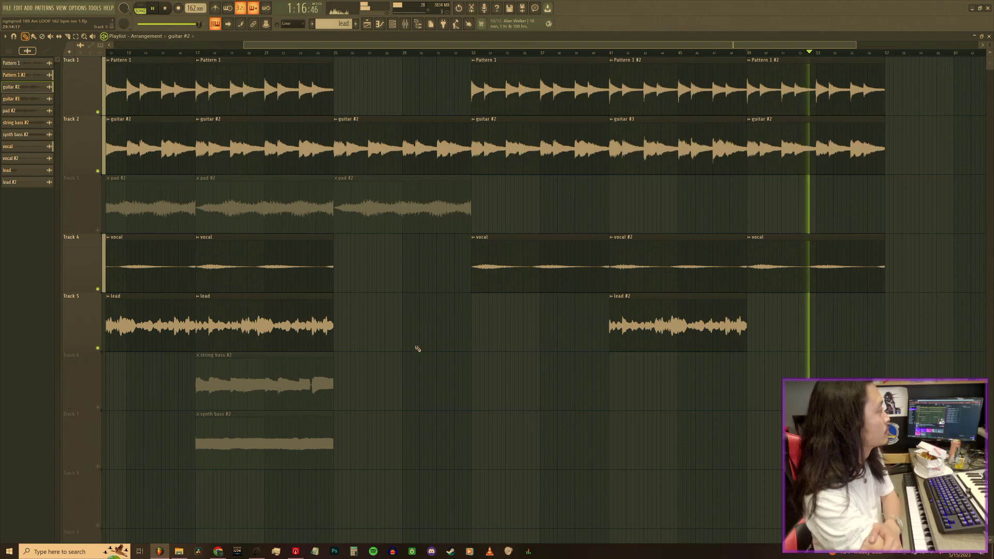
left_click(756, 319)
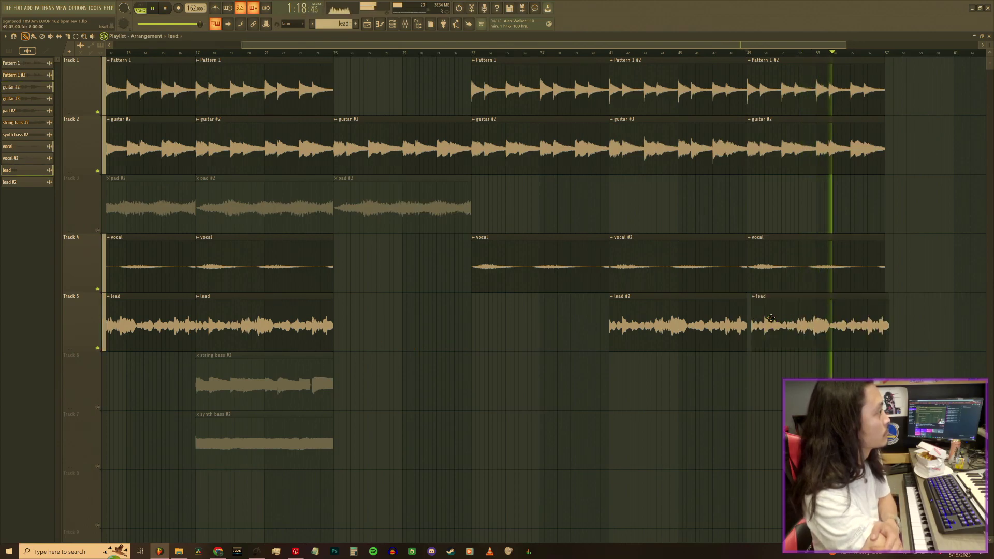
right_click(756, 264)
left_click(749, 53)
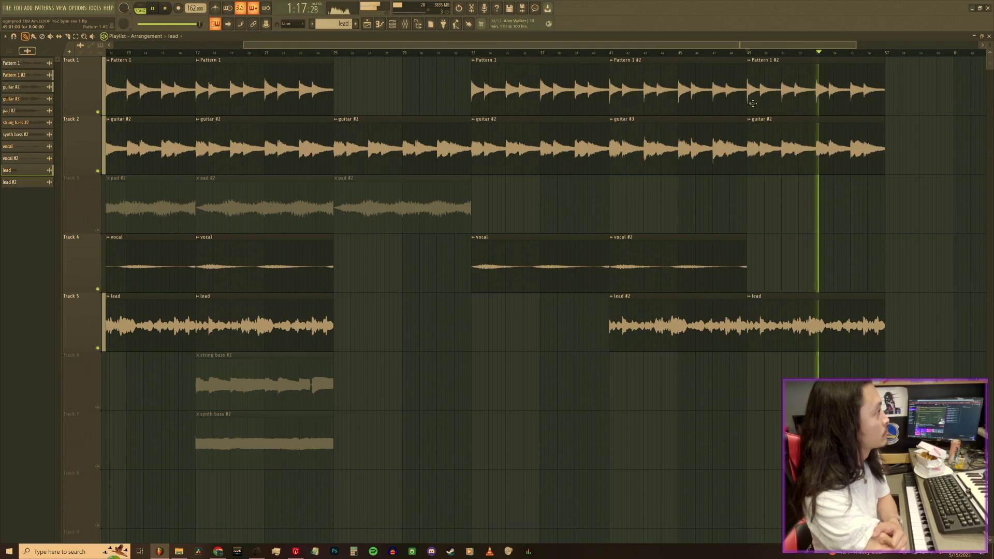
- Replace the guitar #2 clip at bar 49 on Track 2 with guitar #3, and replay from bars 49 and 41
left_click(732, 148)
right_click(755, 149)
left_click(754, 149)
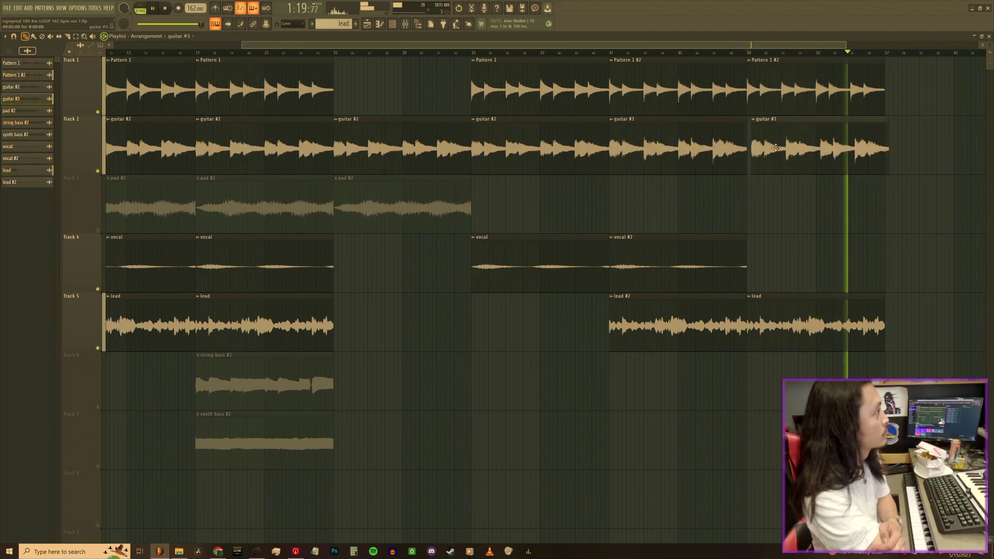
left_click(746, 54)
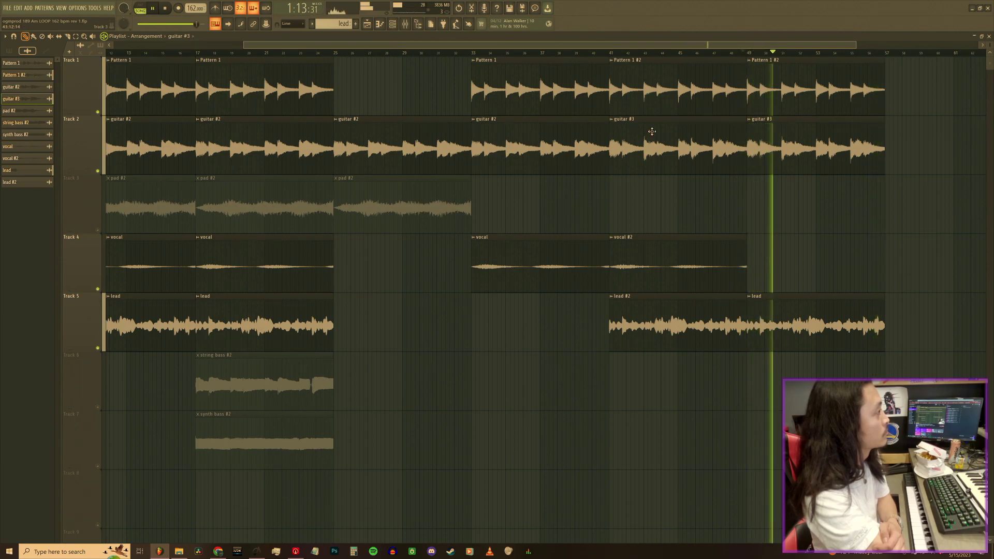
left_click(615, 53)
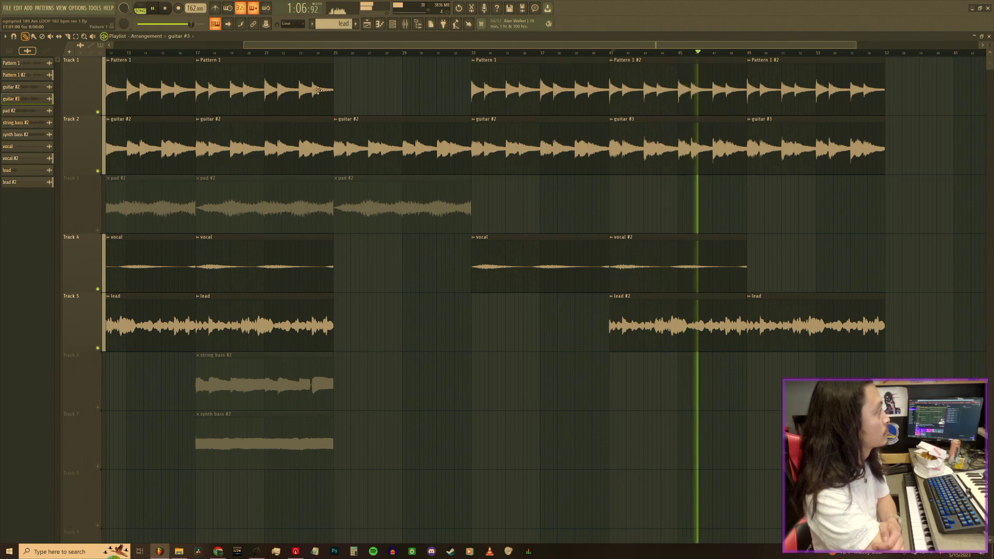
- Place a synth bass #2 clip at bar 49 on Track 6
scroll(321, 57, "down", 2)
left_click(334, 24)
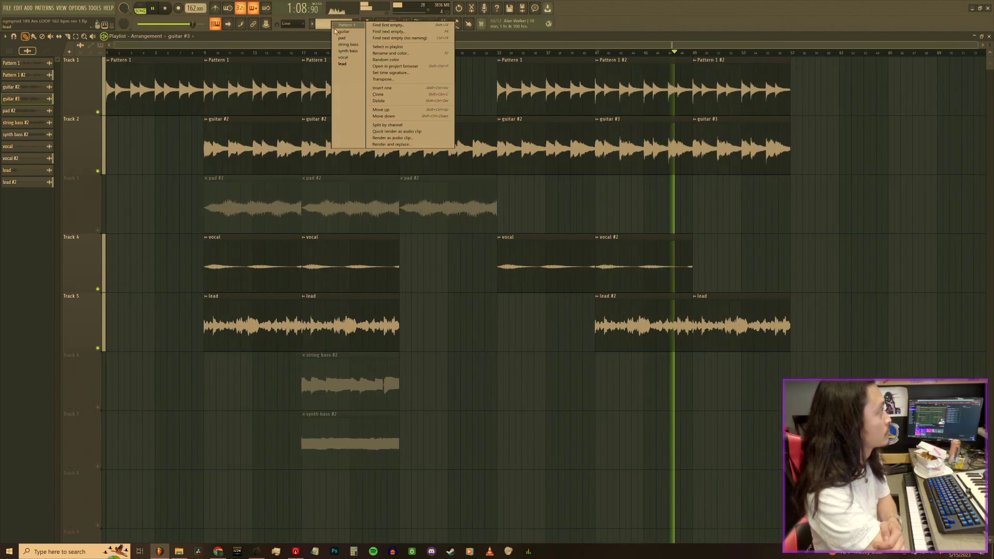
left_click(22, 139)
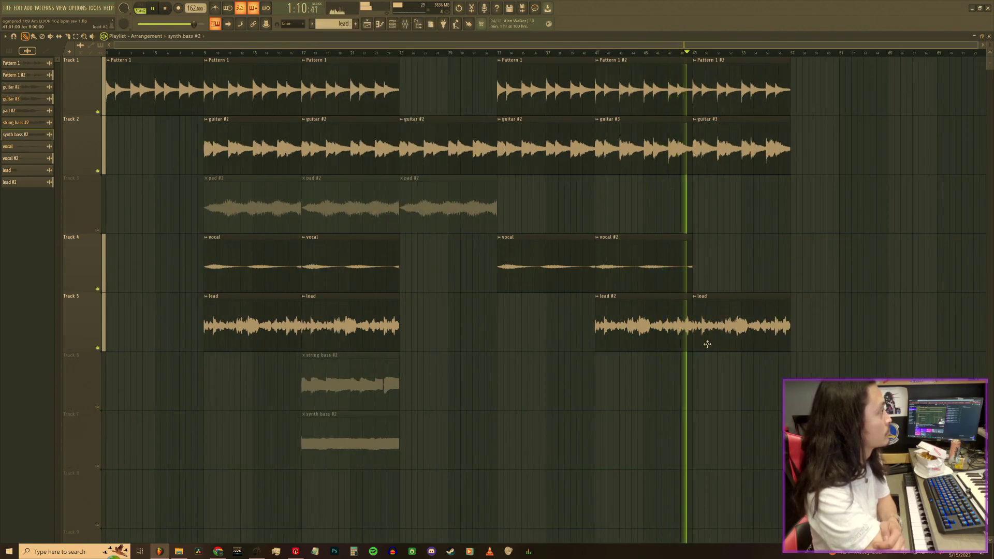
left_click(696, 383)
- Unmute Tracks 3, 6 and 7, and delete the synth bass #2 clip at bar 49
left_click(98, 407)
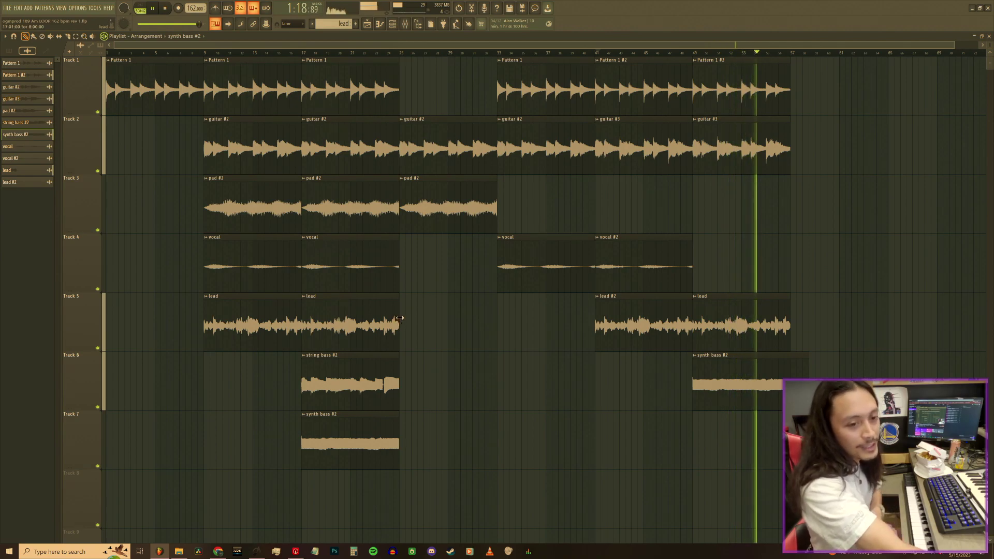
right_click(770, 381)
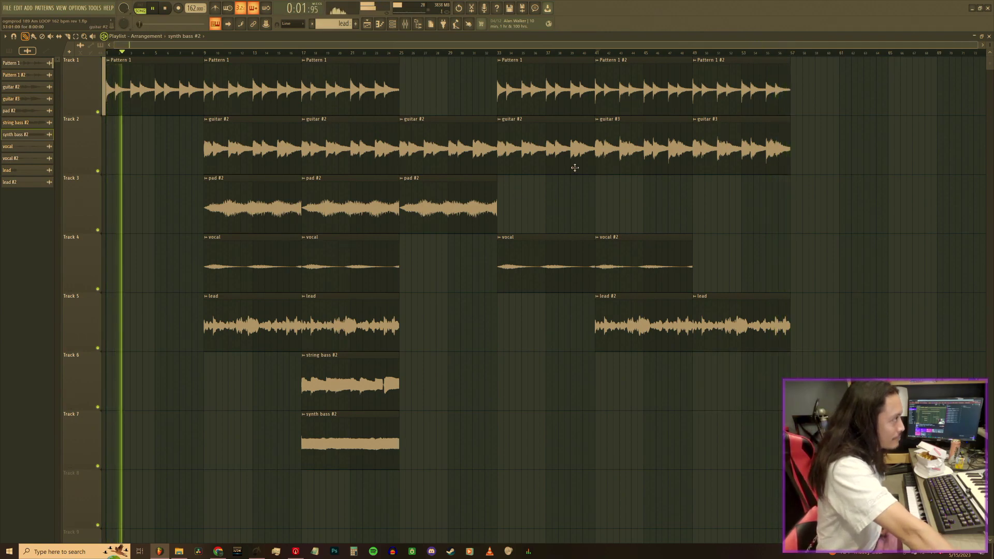
- Listen from bar 25 and move the pad #2 clip there to bar 33 on Track 3
left_click(403, 54)
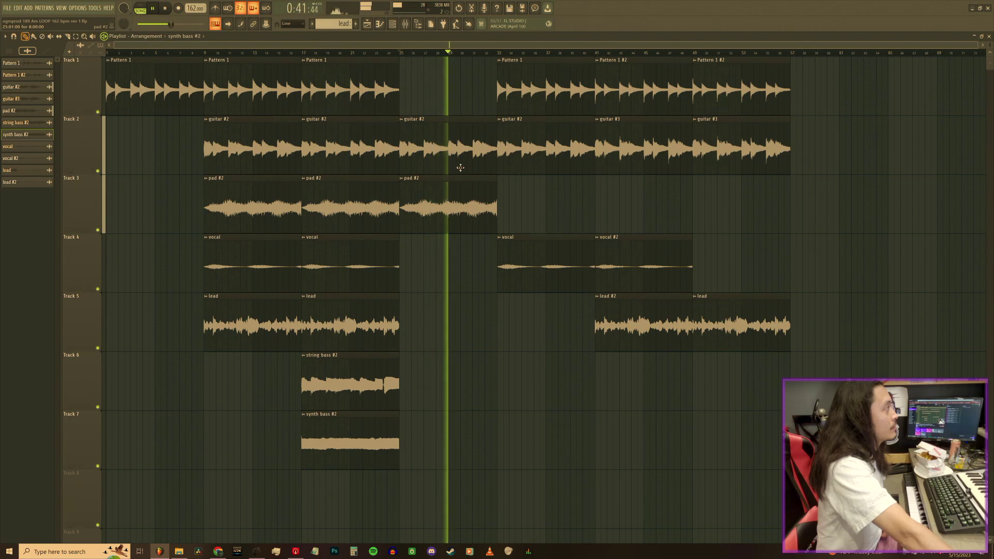
left_click(403, 54)
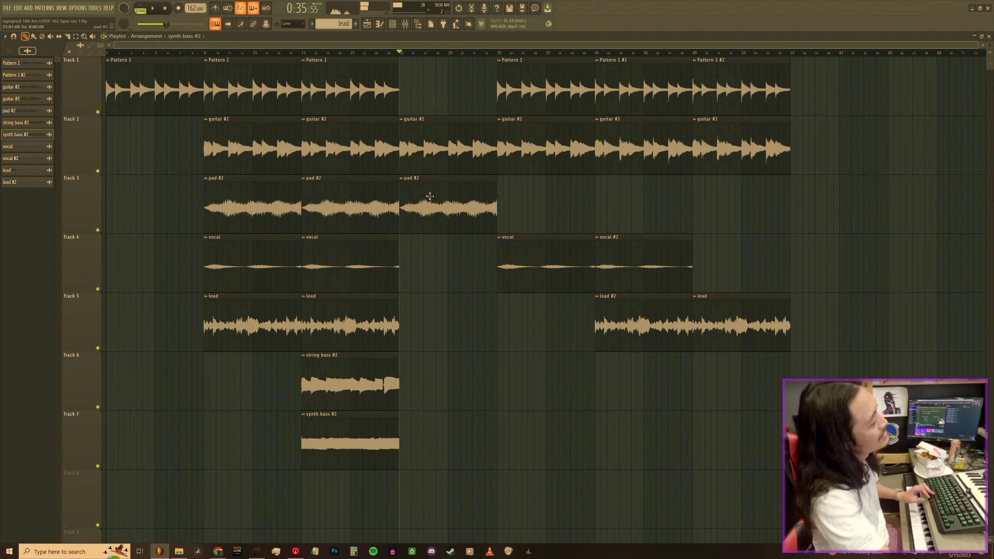
left_click_drag(432, 195, 510, 195)
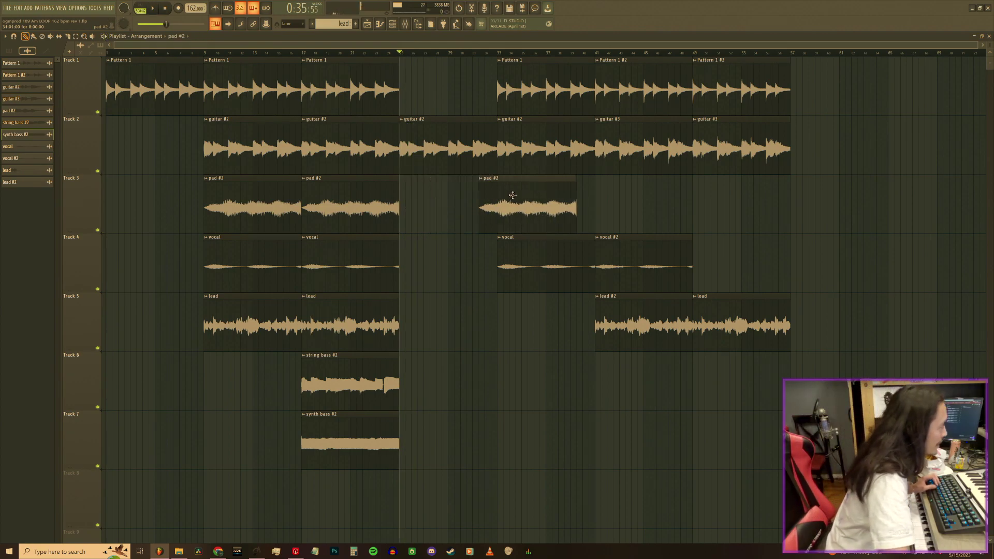
key("space")
left_click(351, 102)
key("space")
- Move the guitar #2 clip at bar 25 from Track 2 to Track 5, make it unique, and reverse it
left_click_drag(415, 131, 417, 330)
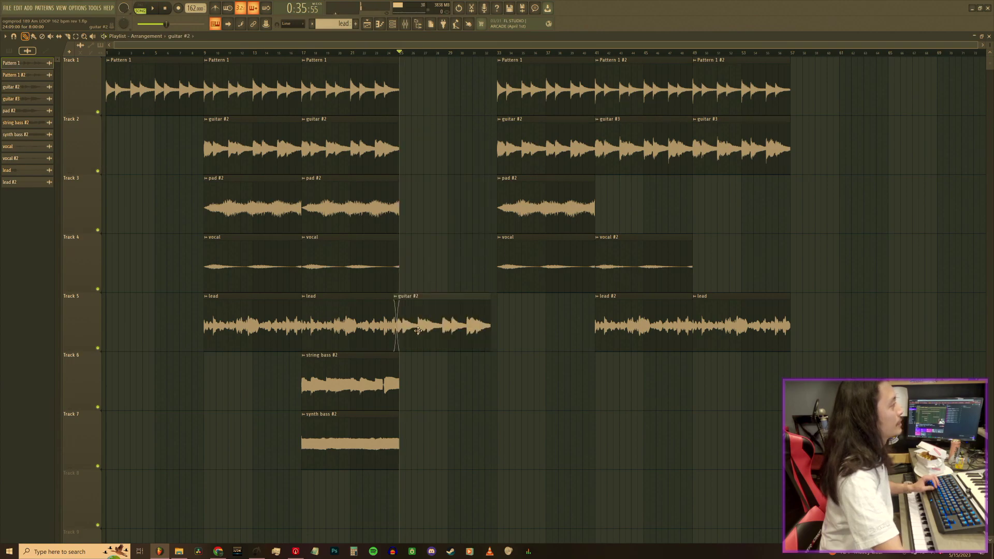
left_click(401, 298)
left_click(440, 349)
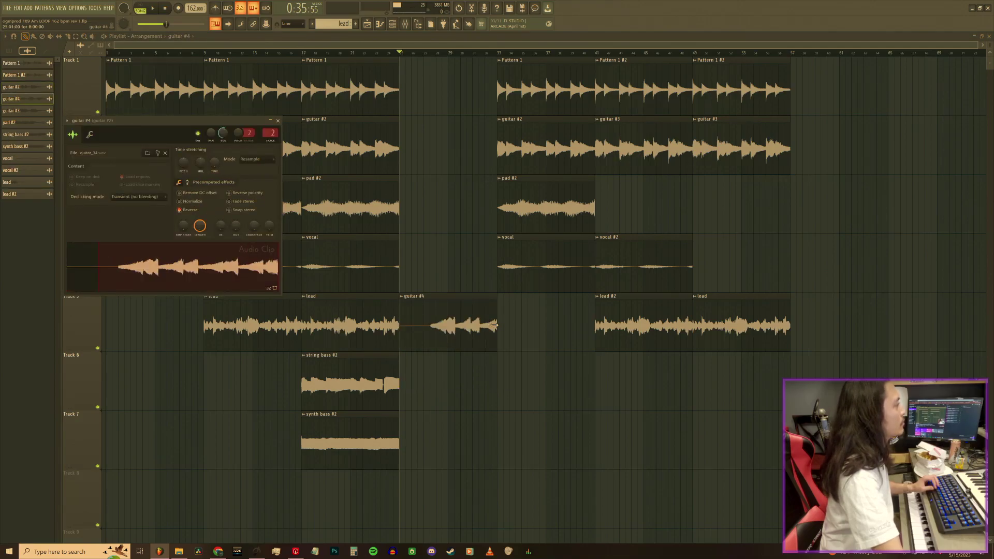
- Extend the reversed guitar #4 clip on Track 5 and, with snapping off, align the end of its audio with bar 33
left_click_drag(494, 325, 570, 337)
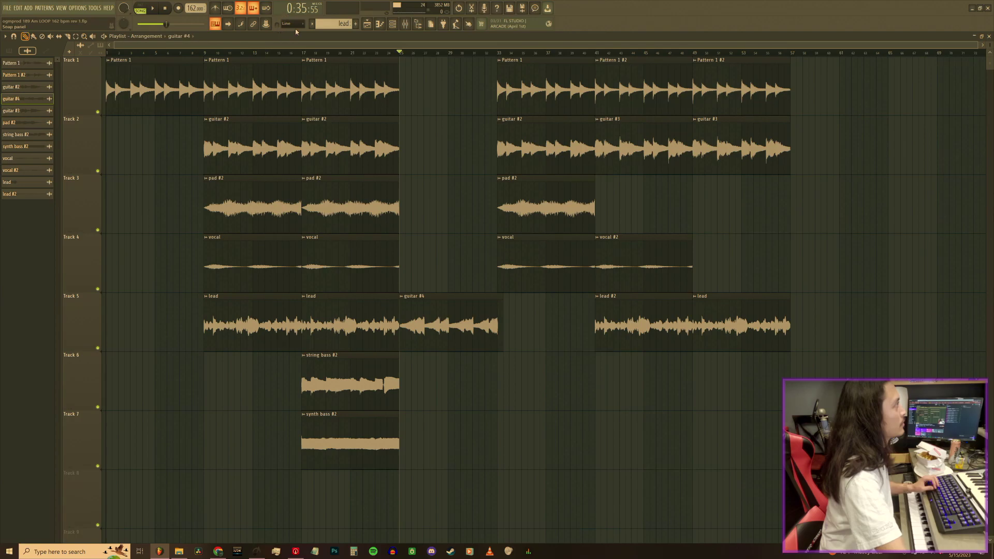
scroll(531, 57, "up", 5)
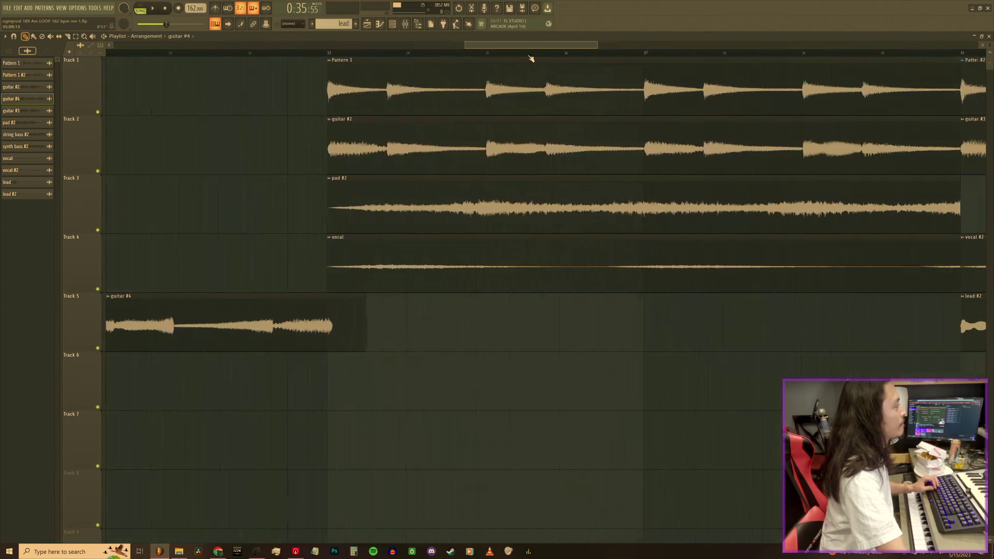
left_click_drag(508, 44, 491, 44)
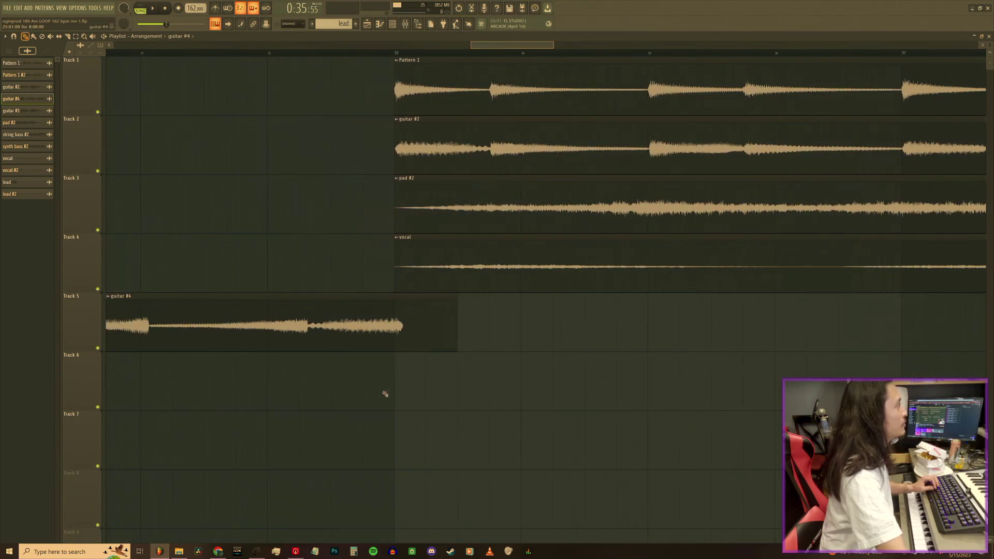
left_click_drag(431, 331, 420, 332)
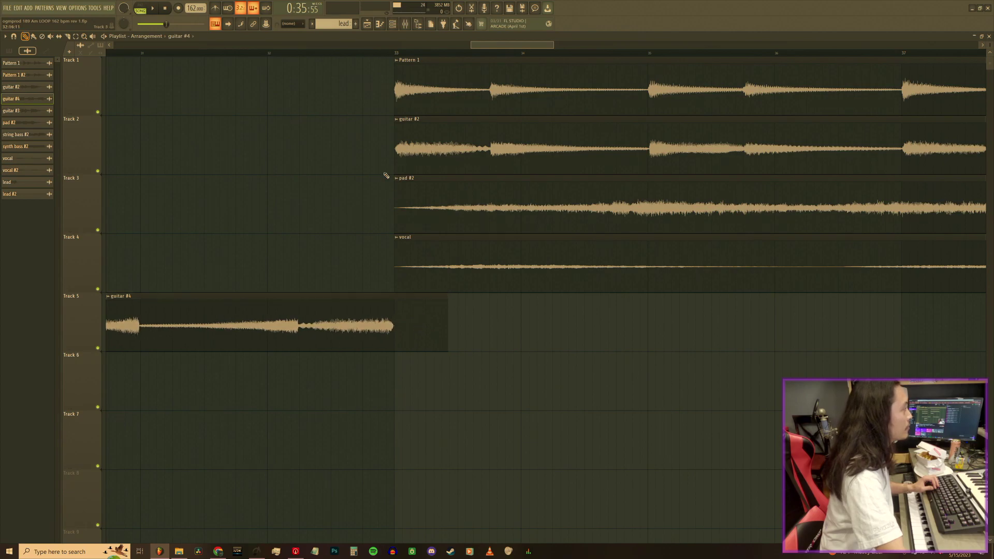
- Trim the guitar #4 clip on Track 5 so that it starts at bar 25 and ends at bar 33
scroll(377, 57, "up", 4)
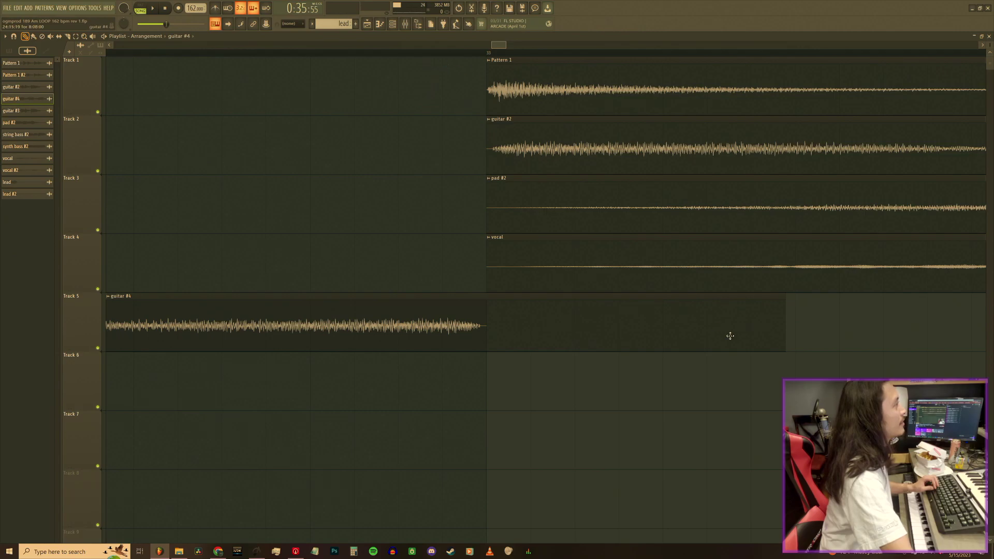
left_click_drag(784, 345, 506, 341)
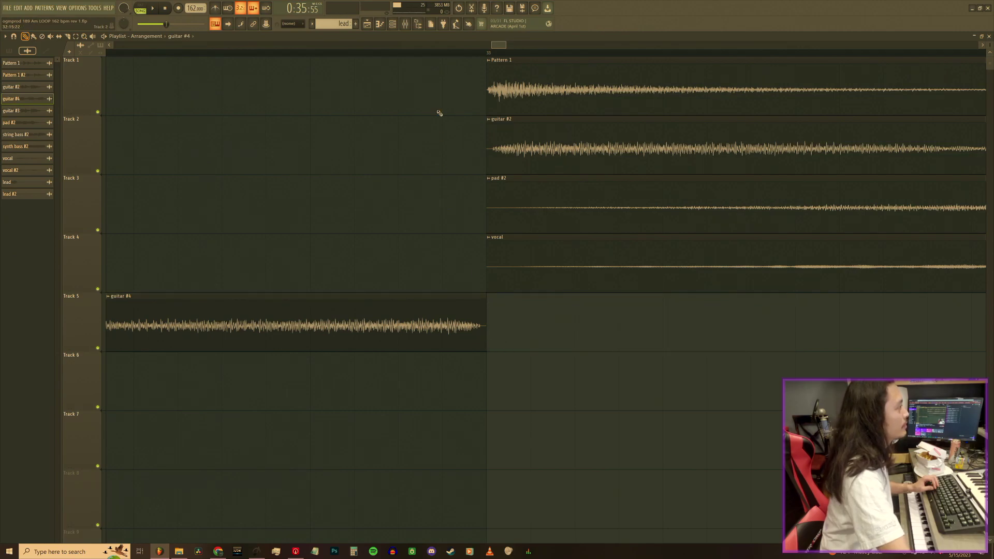
left_click_drag(490, 45, 399, 60)
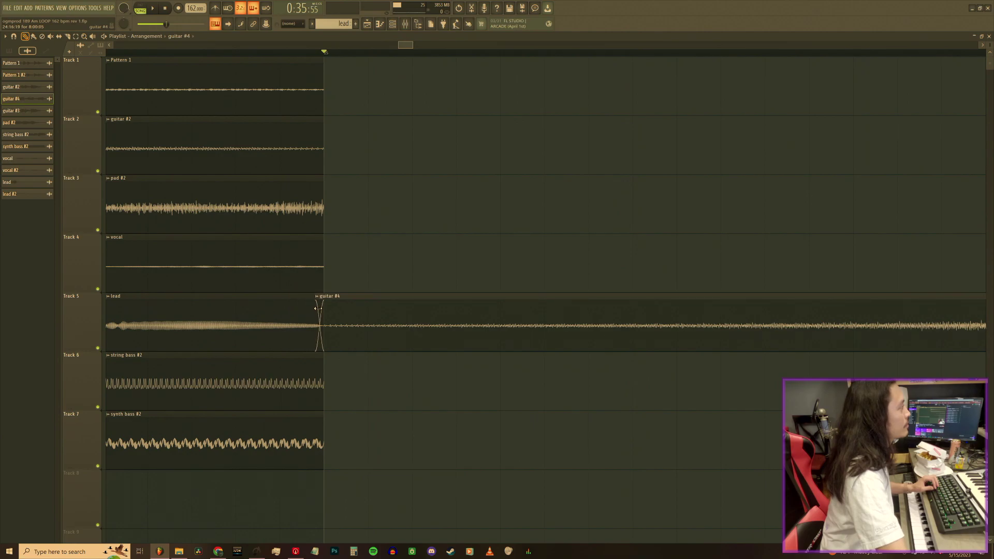
scroll(399, 51, "down", 3)
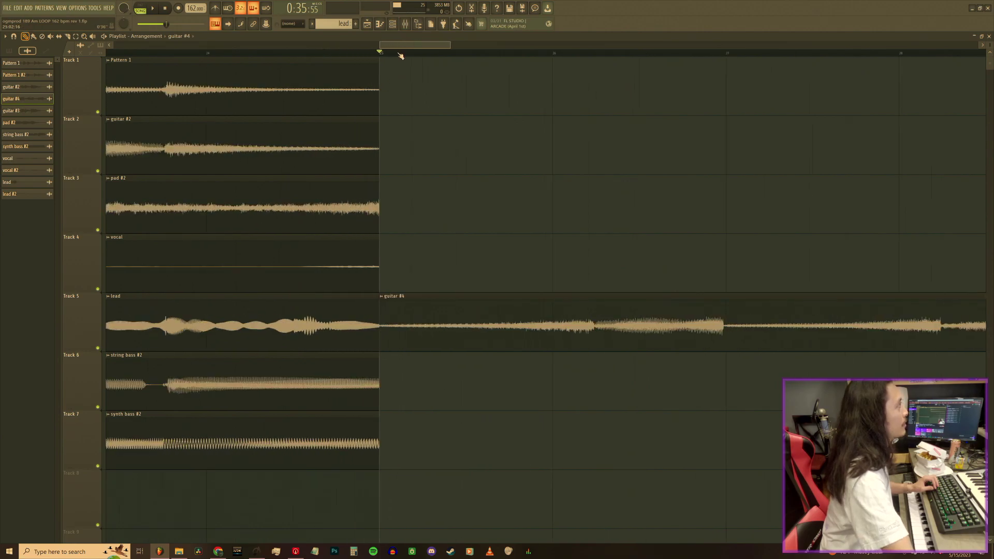
- Set the snap back to Line and slice the guitar #4 clip on Track 5 into eight pieces at its chord changes
left_click(289, 24)
scroll(457, 55, "down", 5)
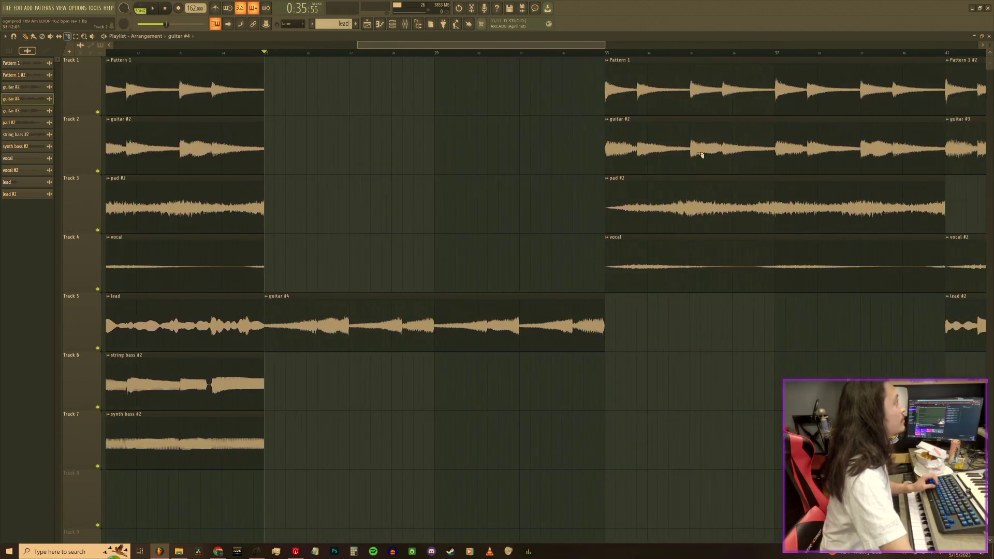
left_click_drag(991, 46, 991, 65)
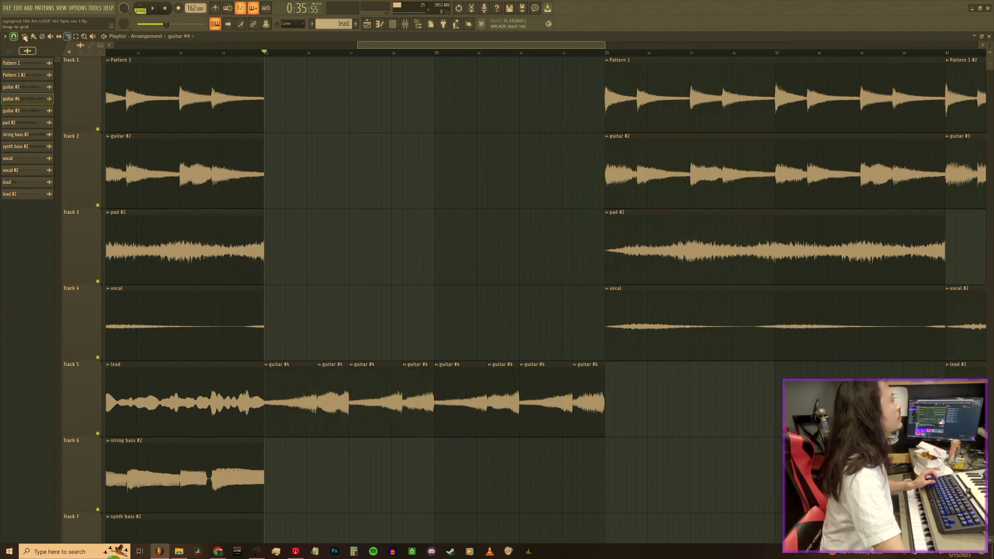
- Move the eight guitar #4 slices to Track 6 in reverse order, filling bars 25 to 33
left_click_drag(589, 401, 280, 472)
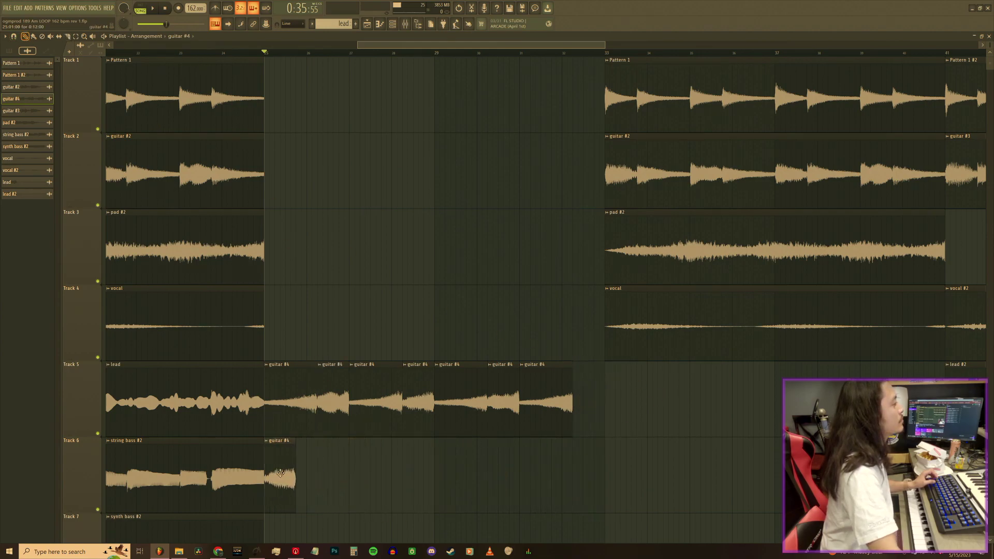
left_click_drag(565, 396, 338, 508)
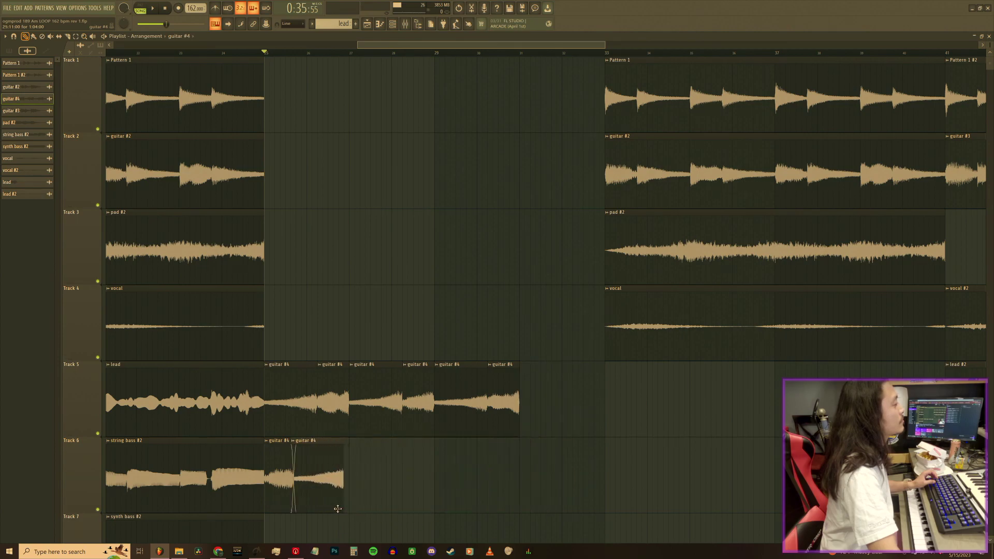
left_click_drag(484, 525, 369, 497)
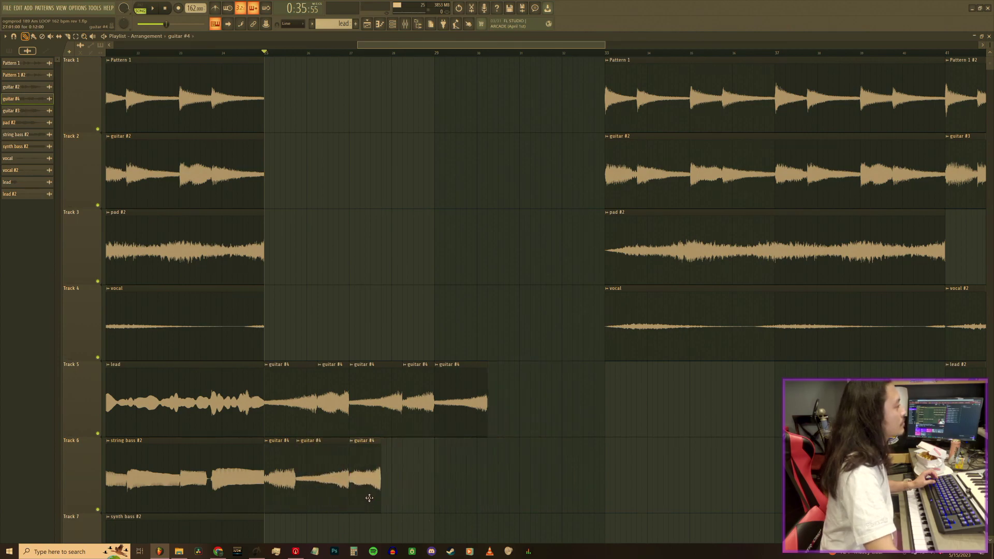
left_click_drag(456, 413, 411, 499)
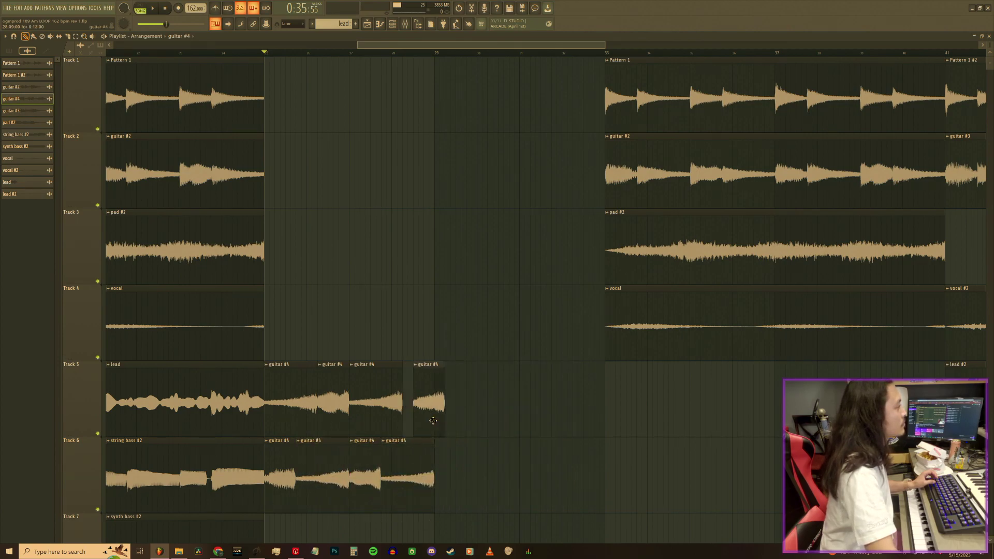
left_click_drag(391, 406, 498, 488)
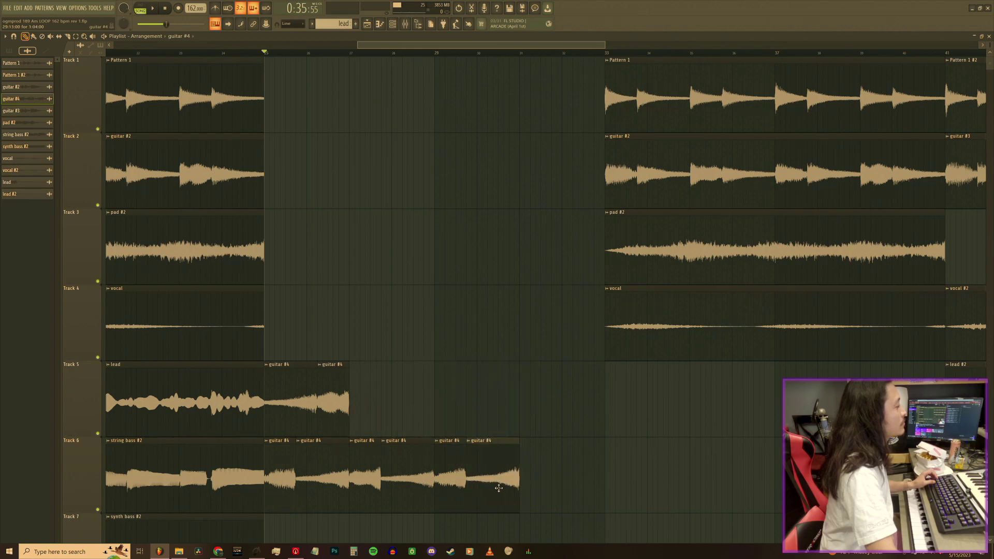
left_click_drag(333, 404, 533, 486)
left_click_drag(288, 397, 576, 474)
- Play the rearranged guitar #4 slices and try a pad #2 clip at bar 25 on Track 3, then delete it
key("space")
left_click_drag(634, 494, 288, 455)
left_click(546, 405)
right_click(546, 404)
left_click(625, 232)
left_click(307, 230)
left_click_drag(306, 230, 291, 231)
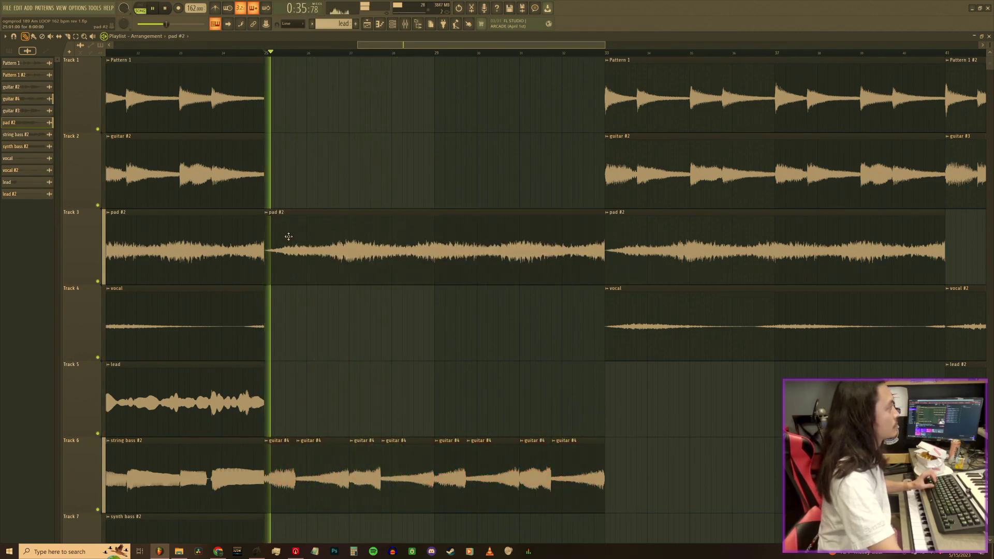
right_click(391, 252)
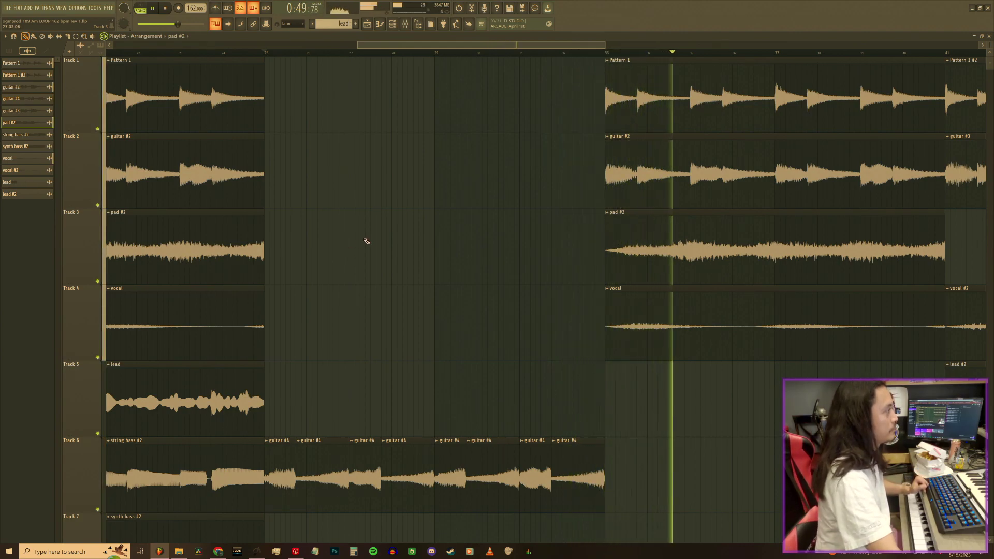
- Move the pad #2 clip on Track 3 from bar 33 to bar 41
scroll(614, 55, "down", 3)
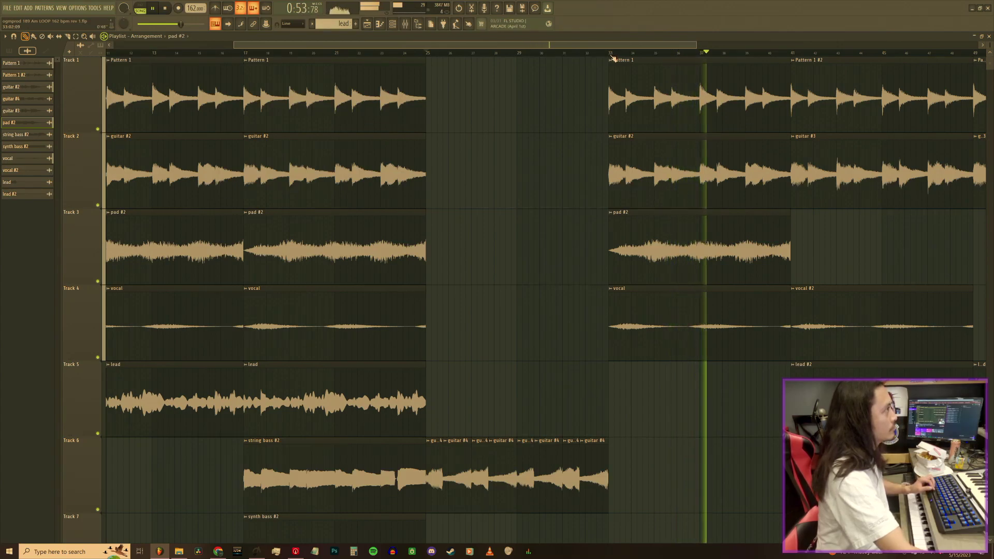
scroll(430, 242, "down", 5)
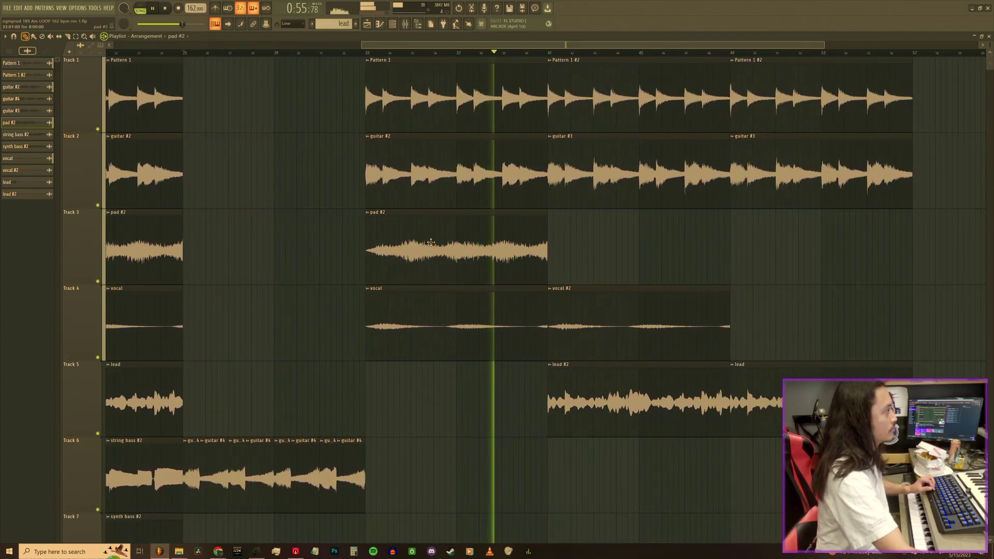
left_click_drag(431, 242, 599, 240)
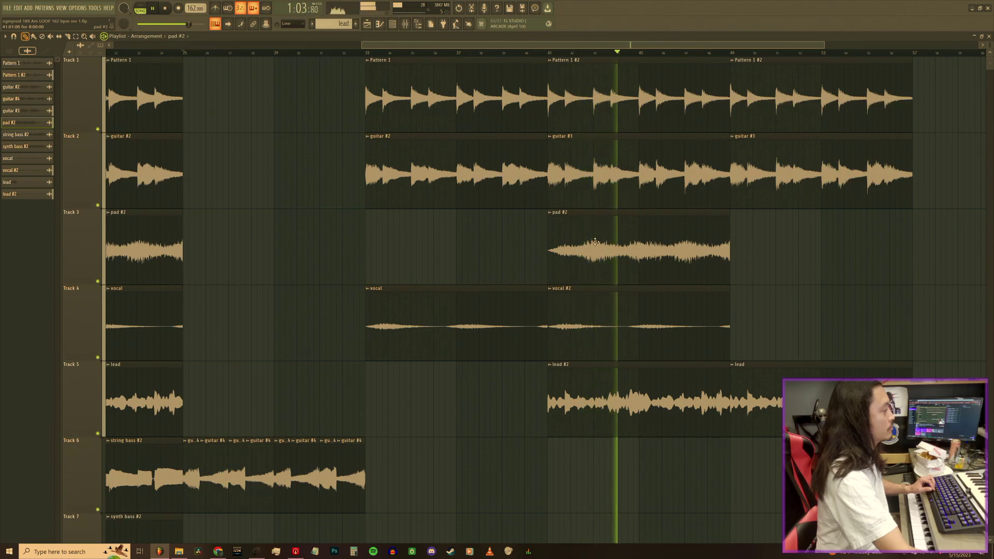
- Try the pad #2 clip on Track 3 at bar 33 and then at bar 25, playing each position
left_click_drag(595, 242, 411, 258)
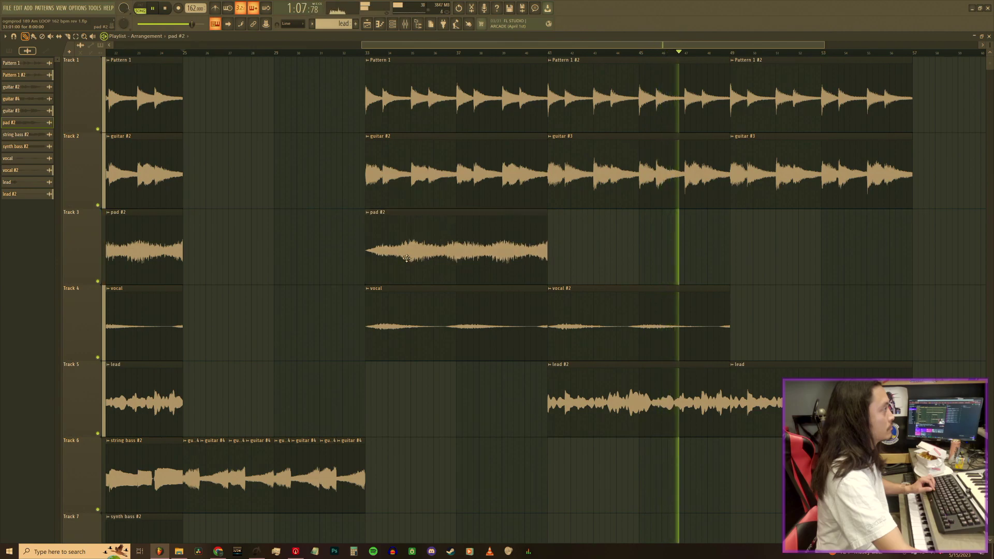
left_click(370, 54)
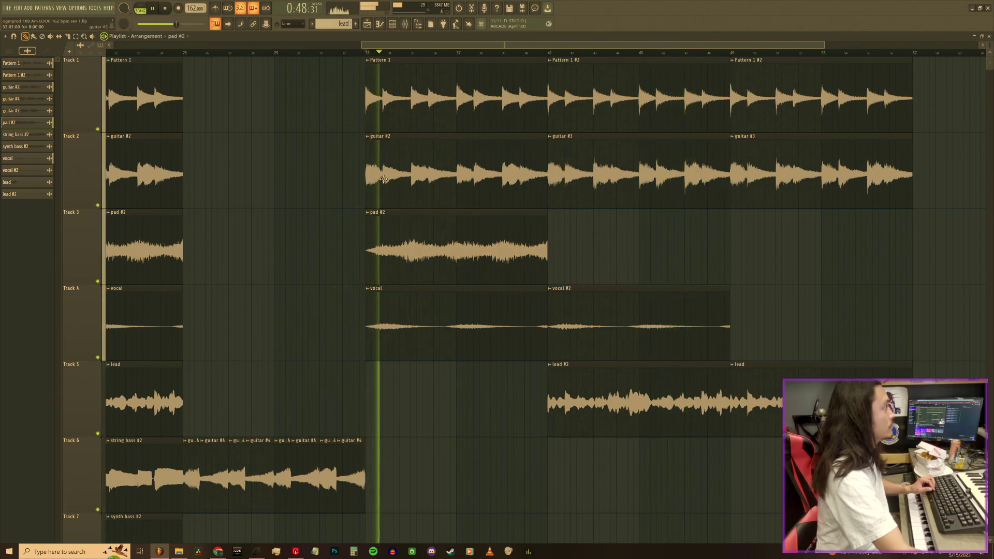
left_click_drag(383, 238, 197, 232)
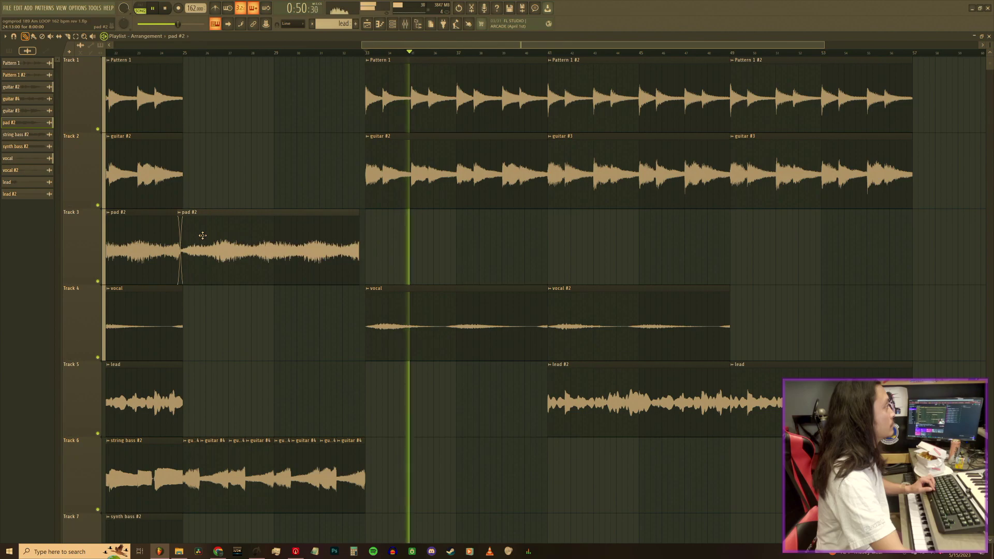
left_click(185, 53)
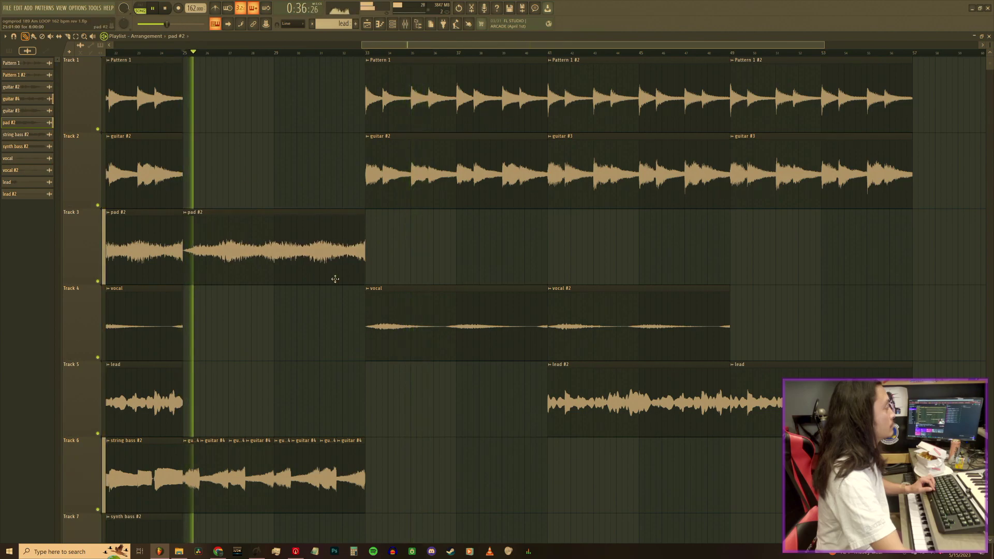
- Play the arrangement from bar 25 and delete the pad #2 clip at bar 25 on Track 3
scroll(310, 243, "down", 1)
left_click_drag(361, 43, 168, 43)
scroll(564, 338, "up", 1)
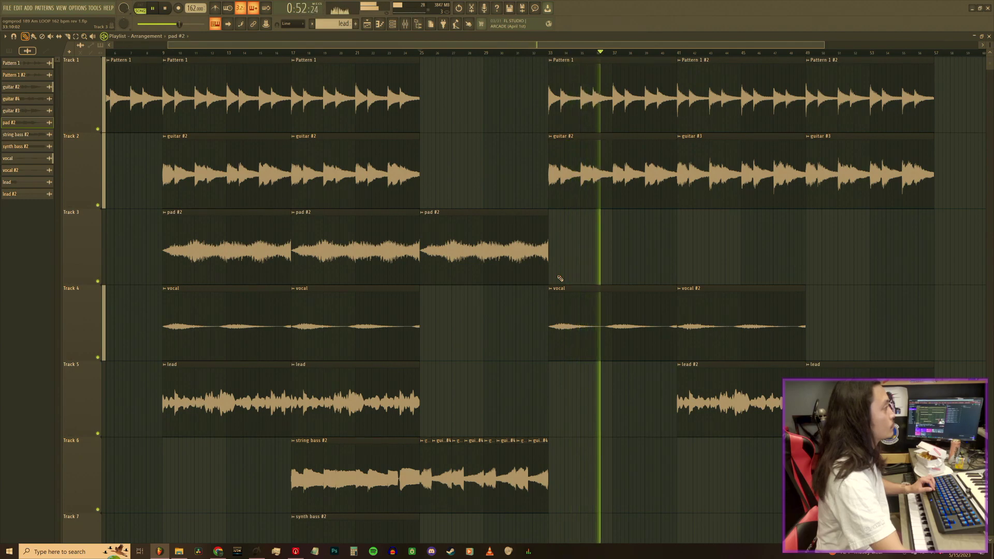
key("space")
key("space")
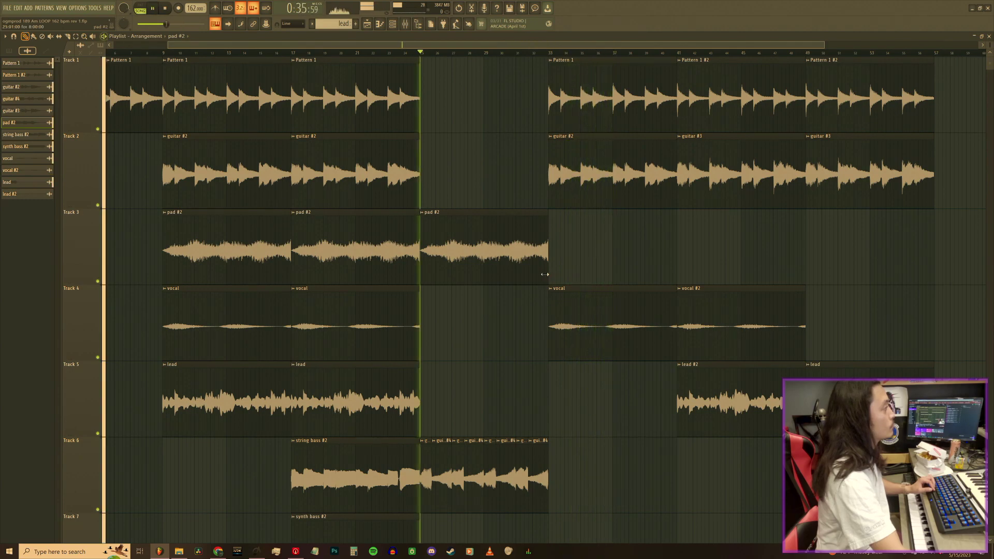
right_click(467, 260)
- Try a Pattern 1 clip at bar 25 on Track 1 over the guitar #4 slices, then delete it
left_click(361, 115)
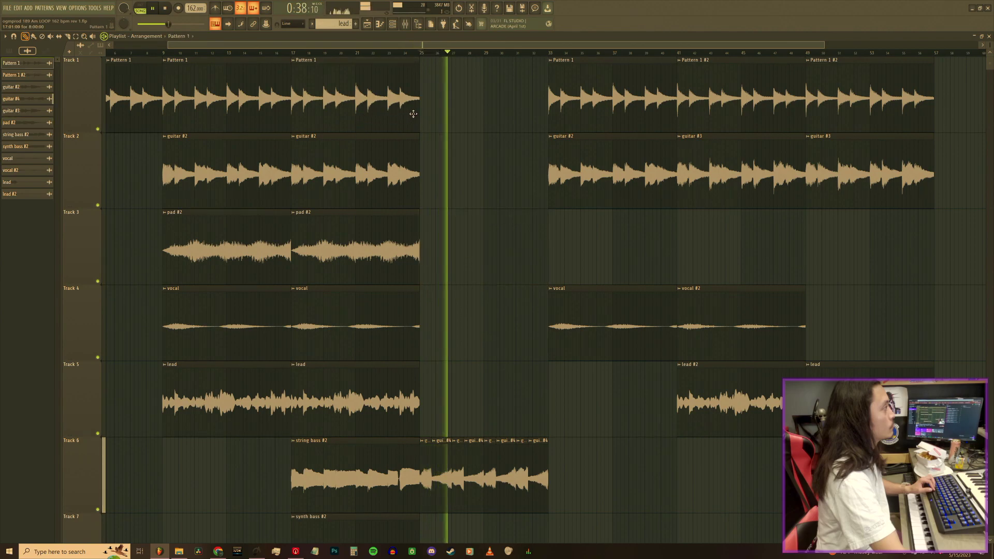
left_click(439, 113)
key("space")
right_click(456, 109)
scroll(483, 300, "down", 1)
key("space")
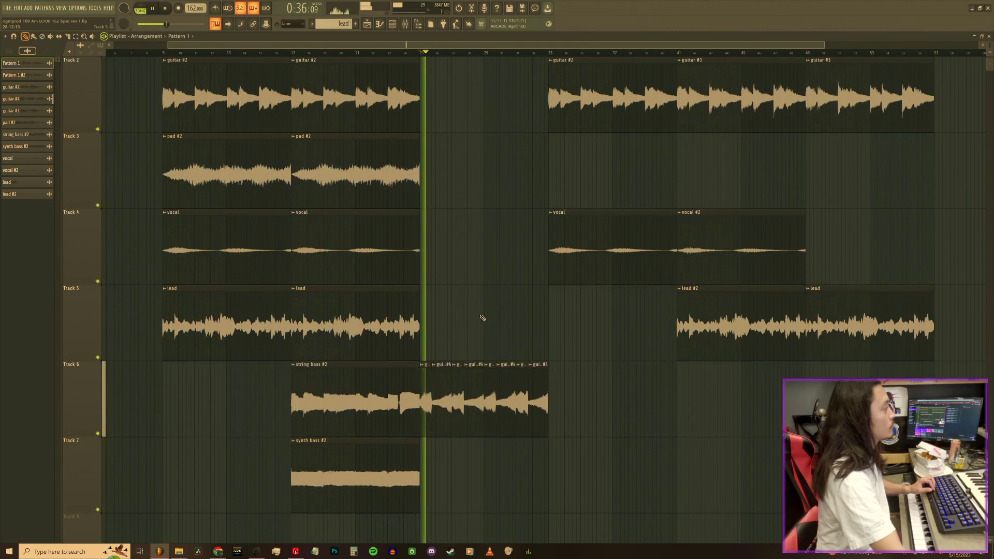
- Pitch-shift the guitar #4 sample with its time stretching in Auto mode and play the slices from bar 25
scroll(471, 47, "up", 3)
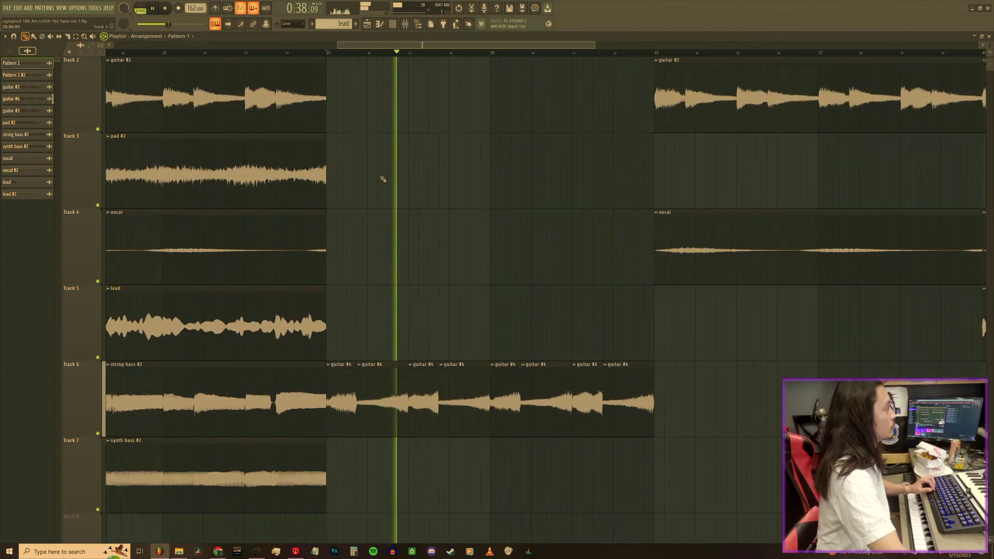
key("space")
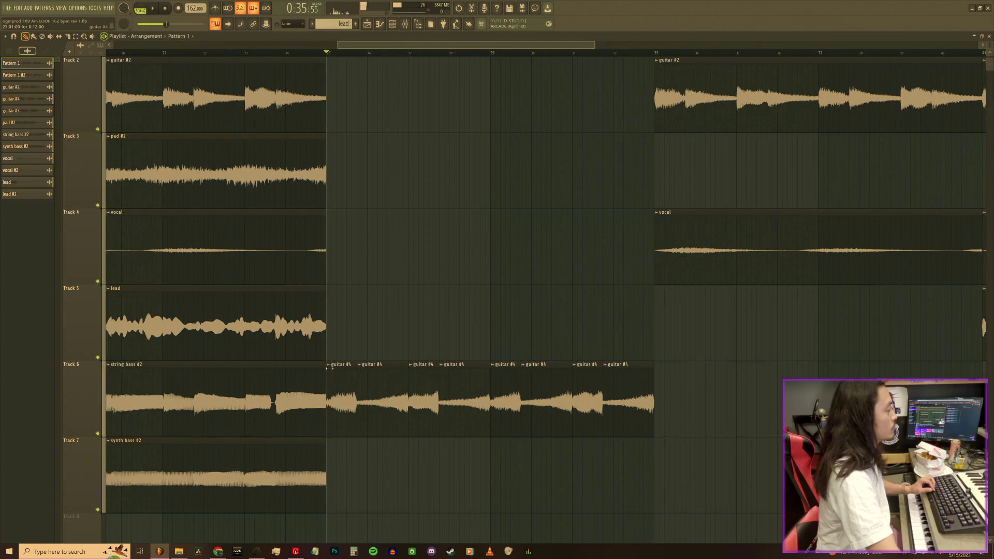
key("space")
double_click(330, 369)
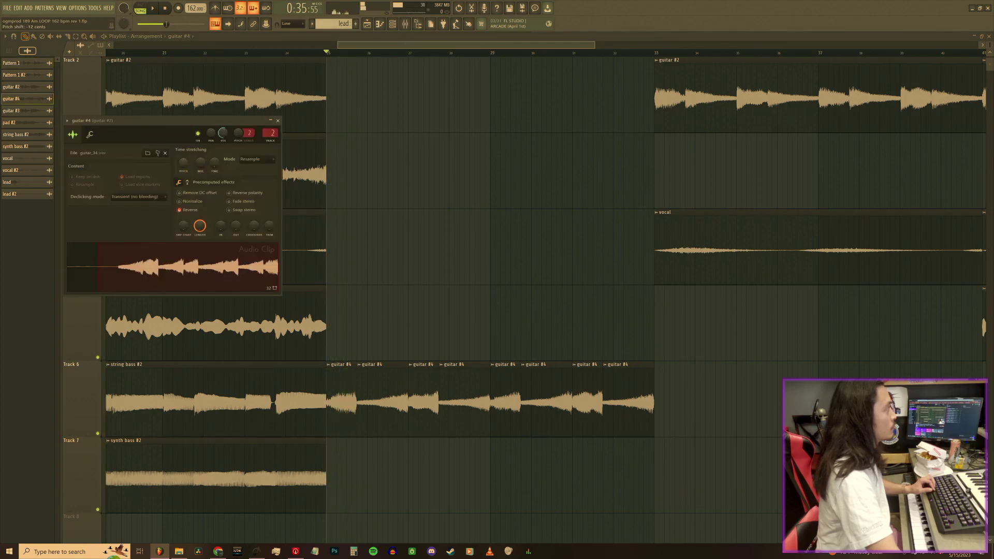
key("space")
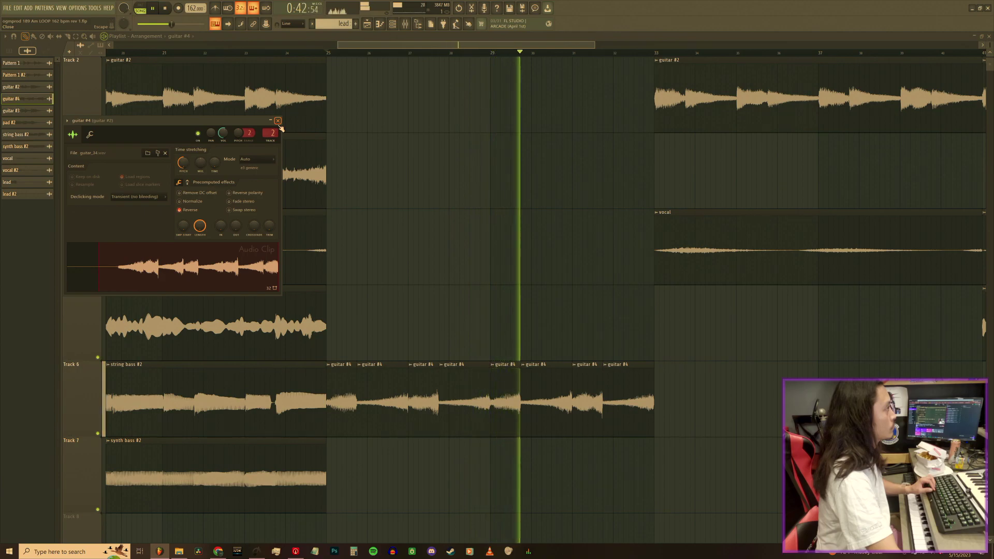
- Try a guitar #2 clip at bar 25 on Track 2 and then Track 3, then delete it
left_click(725, 115)
left_click(405, 115)
key("space")
left_click_drag(450, 114, 382, 197)
key("space")
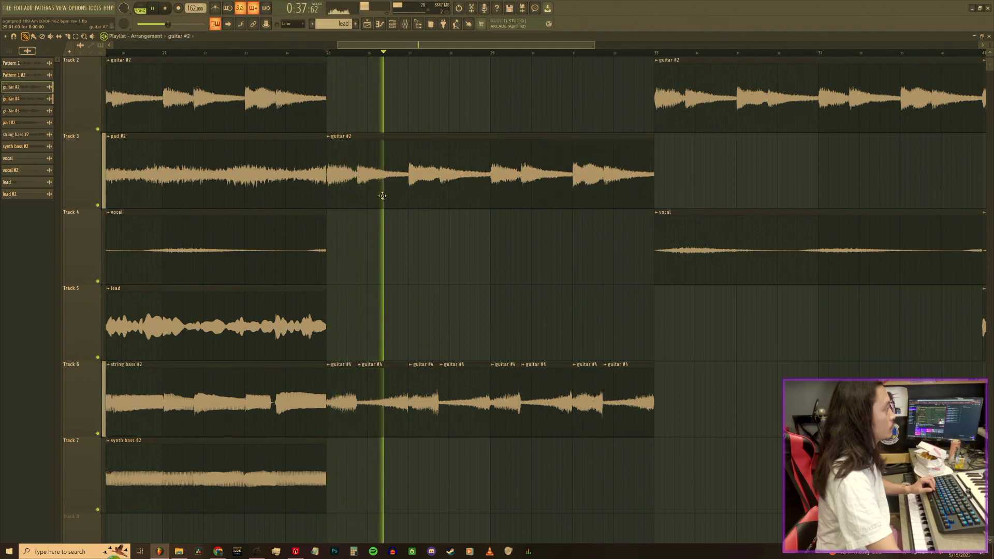
right_click(382, 193)
- Duplicate the eight guitar #4 slices on Track 6 to fill bars 33 to 41
mouse_move(670, 401)
left_mouse_down()
mouse_move(348, 384)
mouse_move(421, 399)
mouse_move(680, 393)
left_mouse_up()
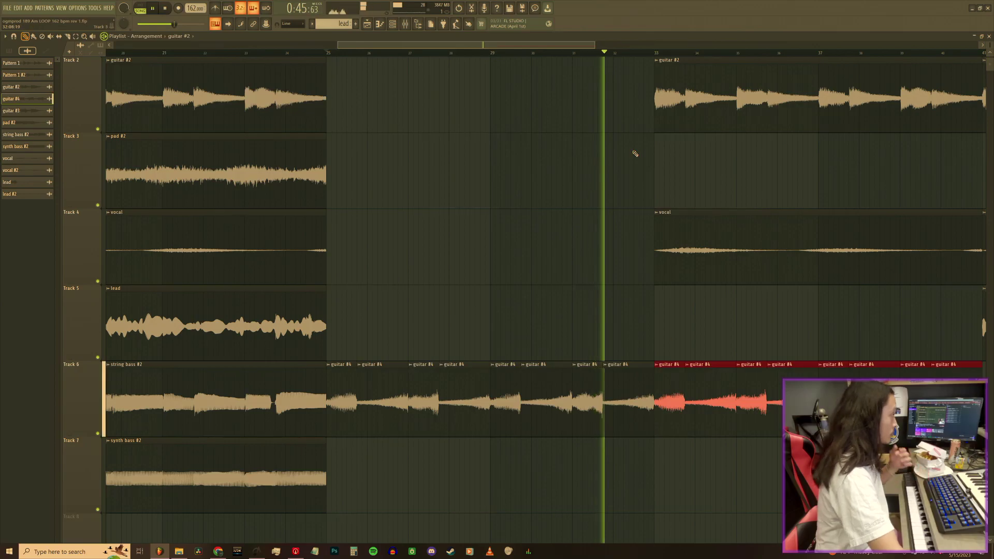
scroll(637, 64, "down", 3)
scroll(638, 67, "up", 1)
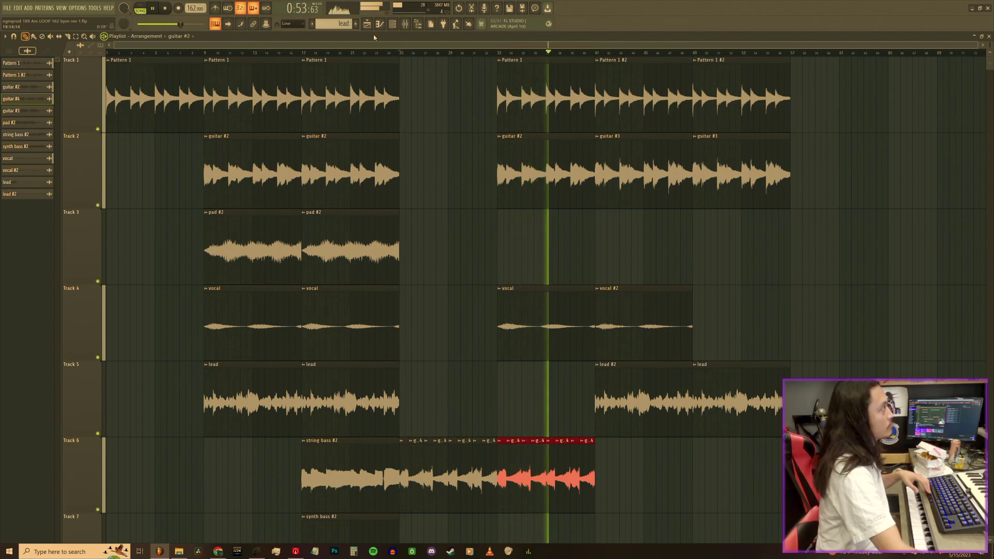
- Adjust the guitar #2 clip's channel volume and check the guitar #3 clip's settings during playback
left_click(405, 24)
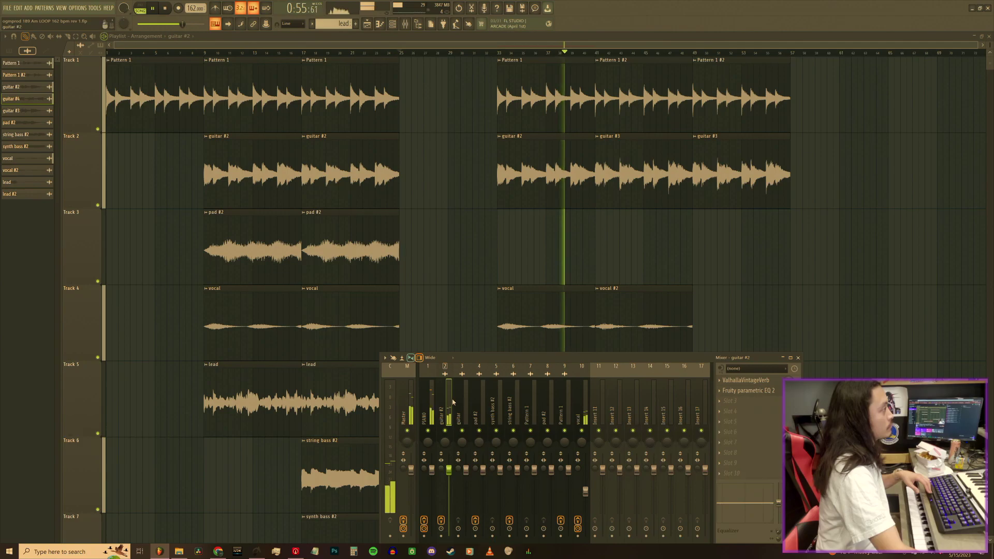
double_click(556, 191)
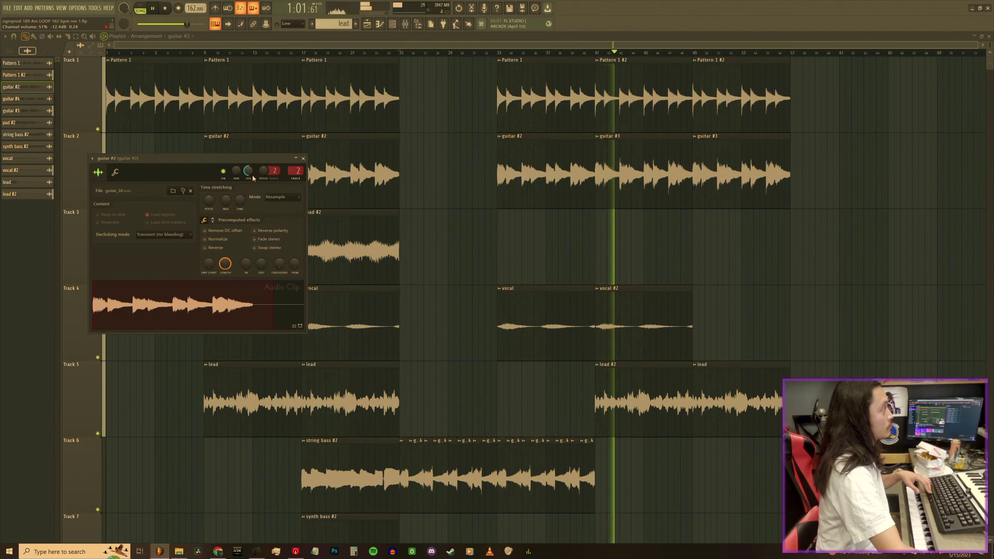
left_click(303, 158)
double_click(621, 181)
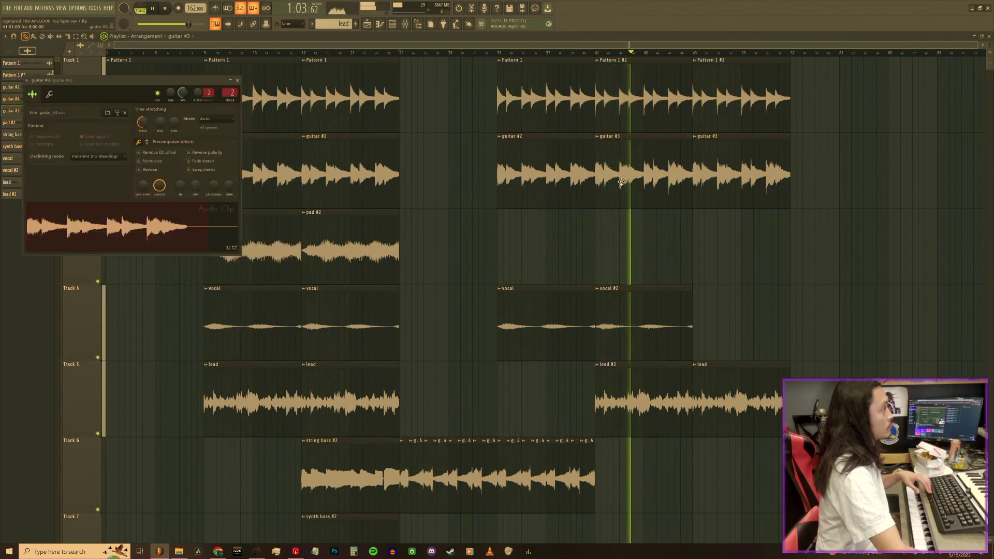
left_click(149, 142)
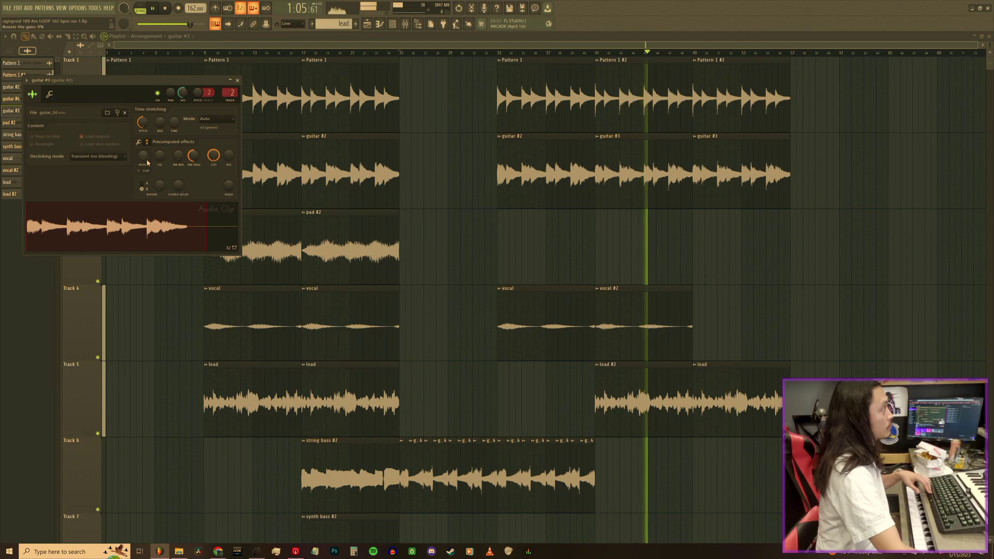
left_click(237, 81)
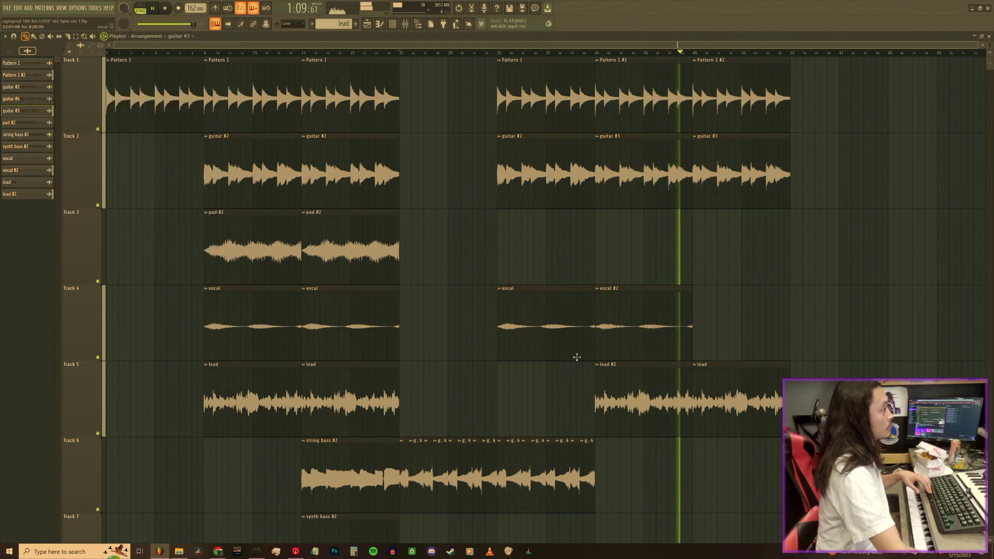
- Check the lead #2 clip's settings and set the lead clip's channel volume to 72%
double_click(653, 388)
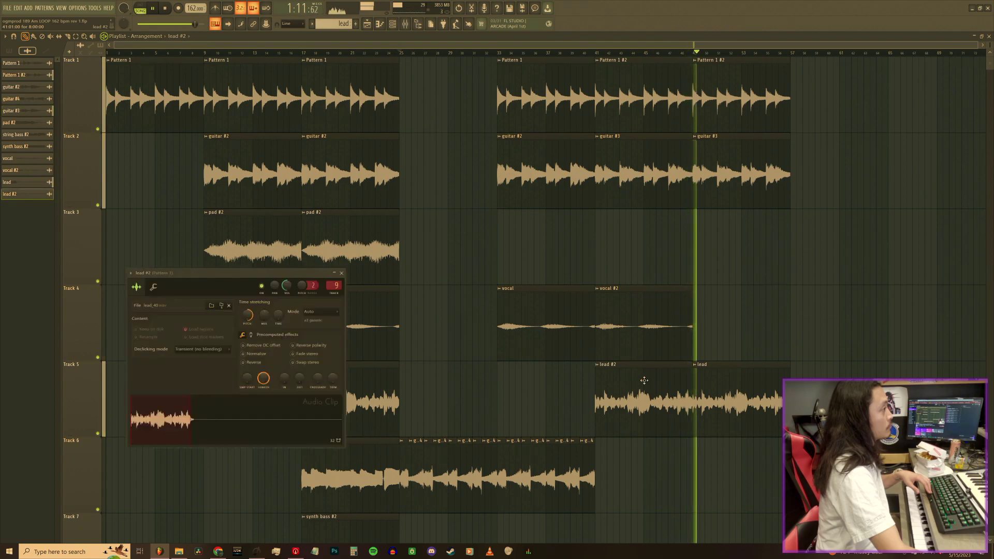
left_click(341, 273)
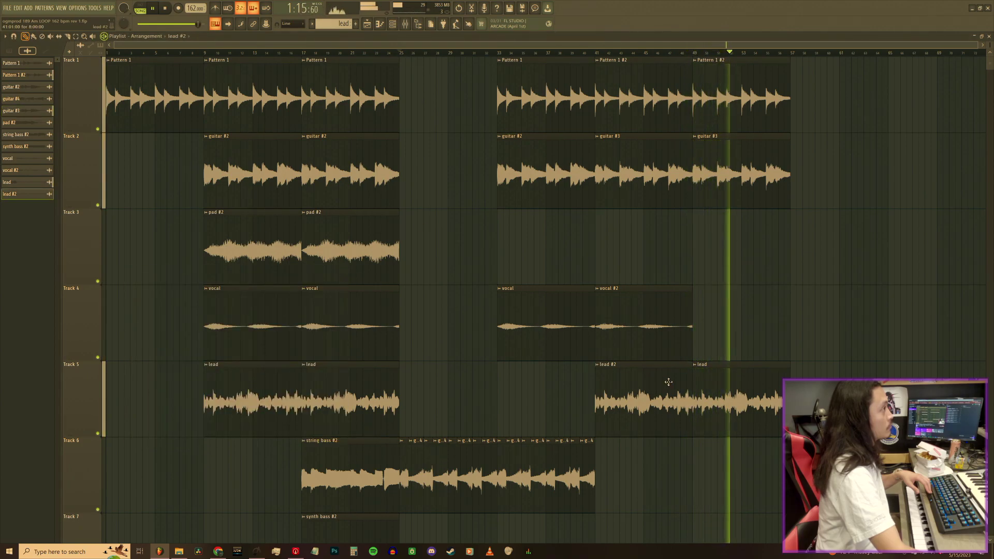
double_click(702, 386)
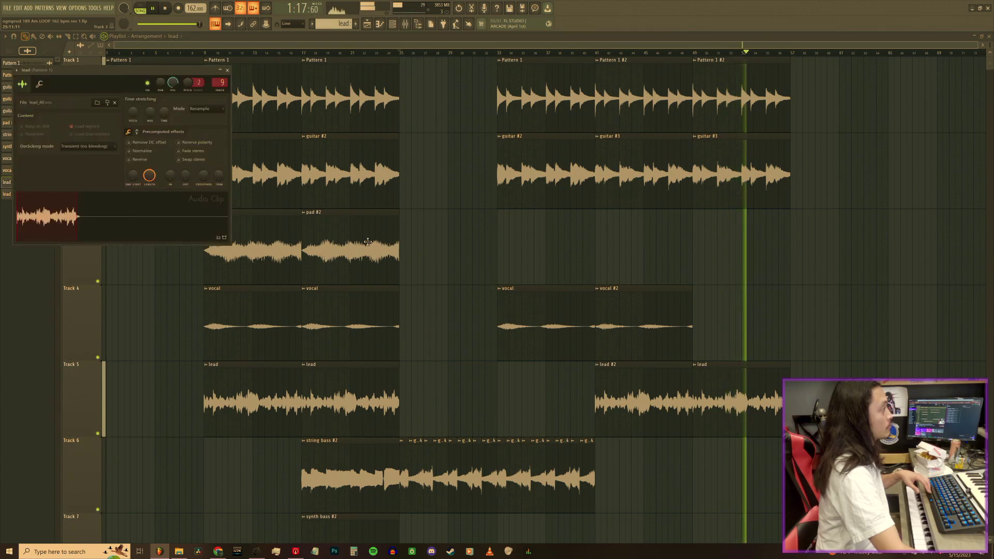
left_click(227, 70)
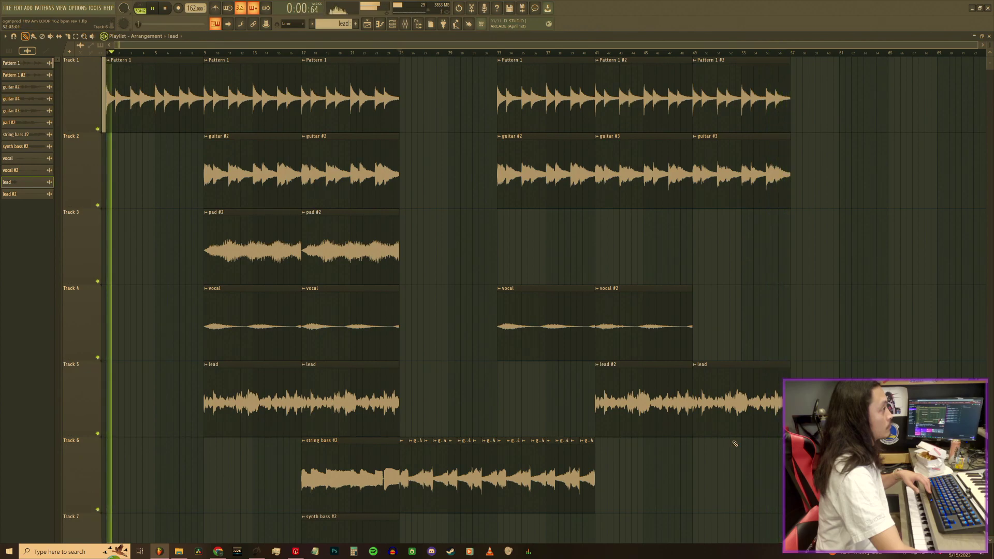
double_click(725, 410)
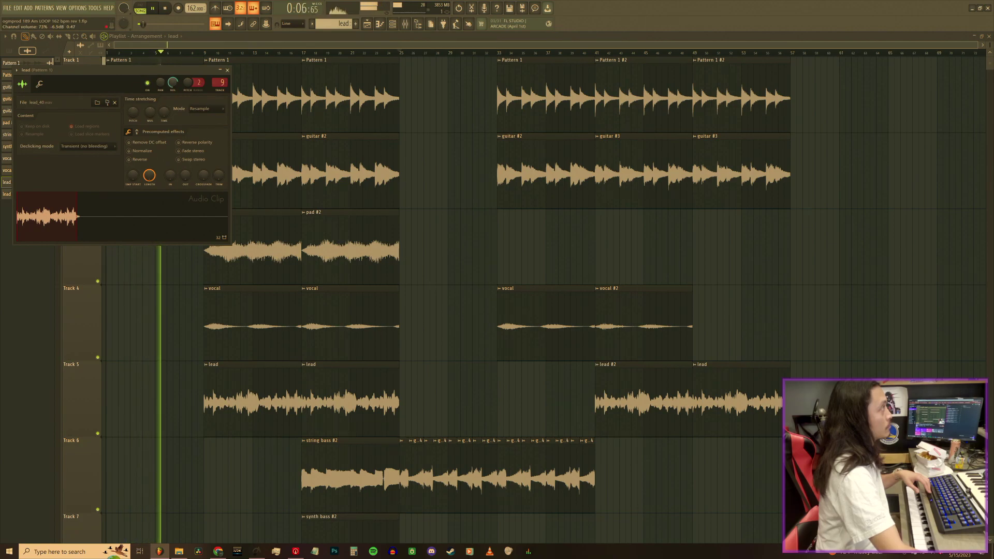
left_click(228, 70)
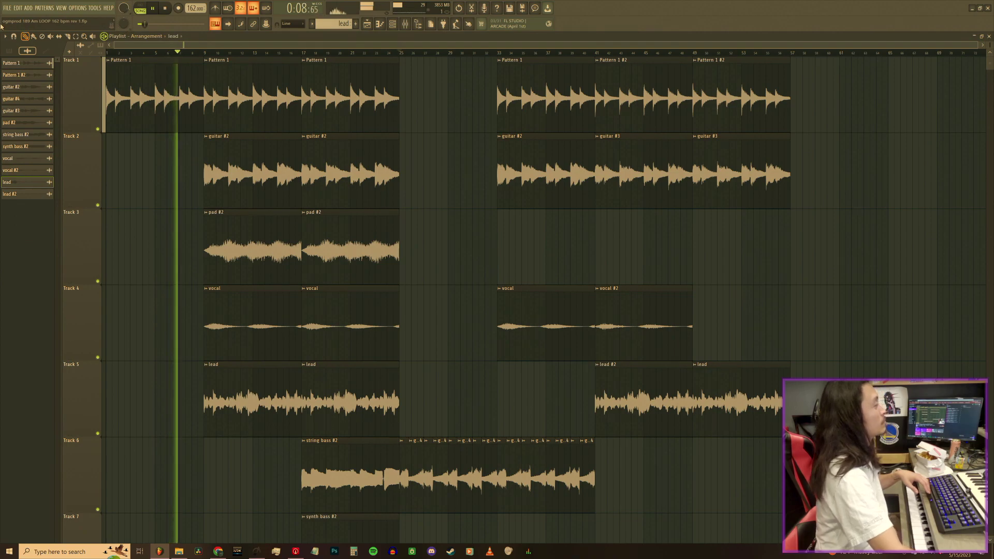
- Save the project and play the arrangement through with all seven tracks in view
left_click(8, 8)
left_click(20, 40)
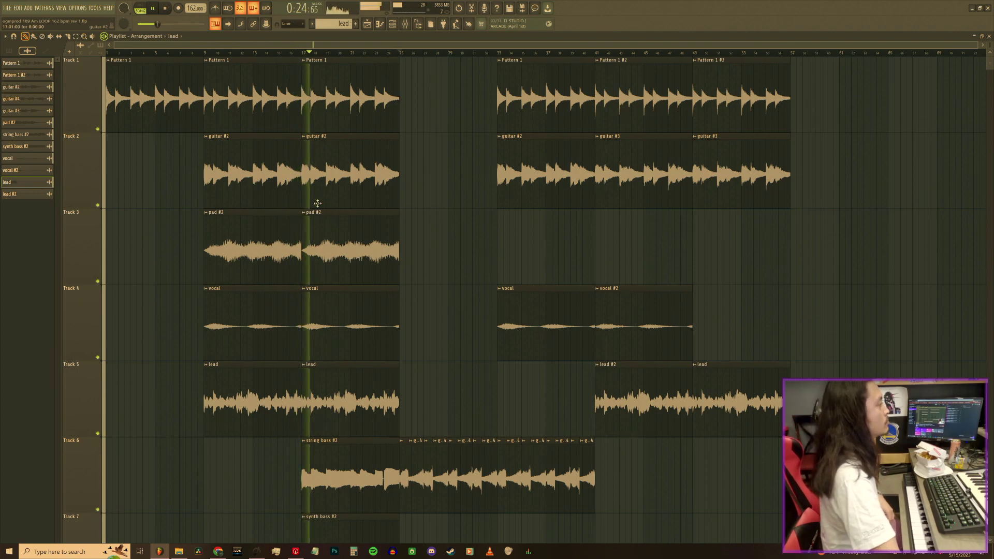
scroll(458, 243, "down", 1)
scroll(460, 243, "up", 1)
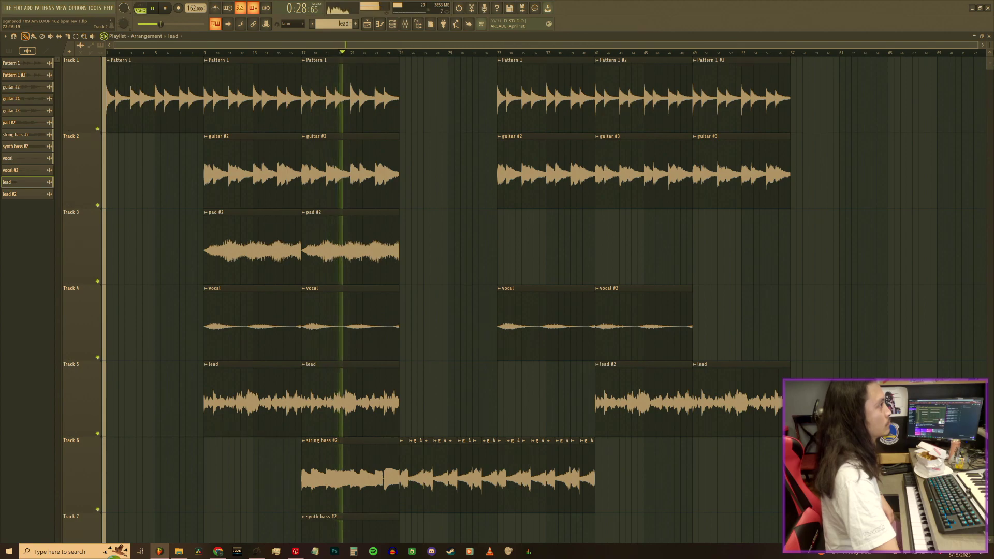
scroll(459, 243, "down", 2)
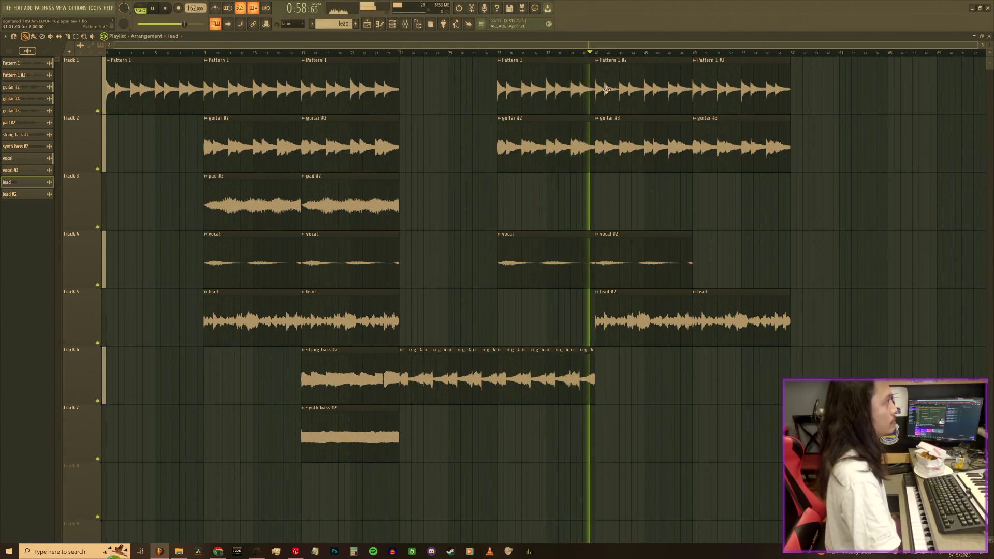
- Try playing from around bar 31 without the Pattern 1 clip at bar 33, then undo its deletion
left_click(467, 53)
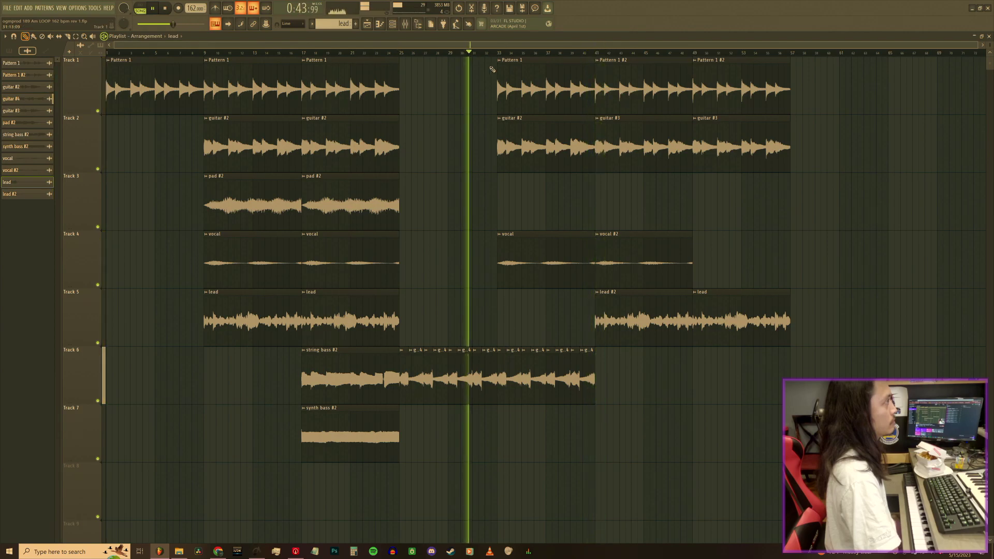
right_click(531, 80)
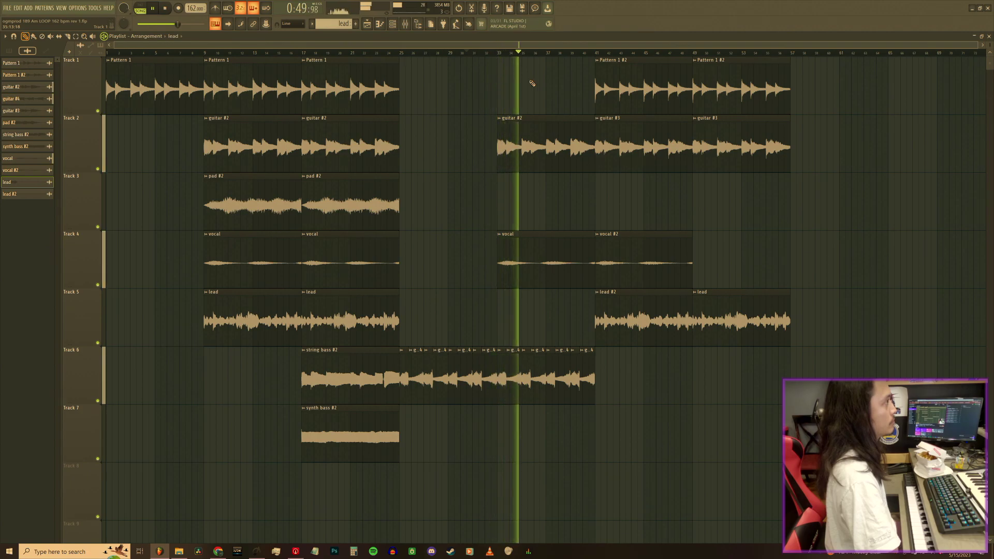
key("ctrl+z")
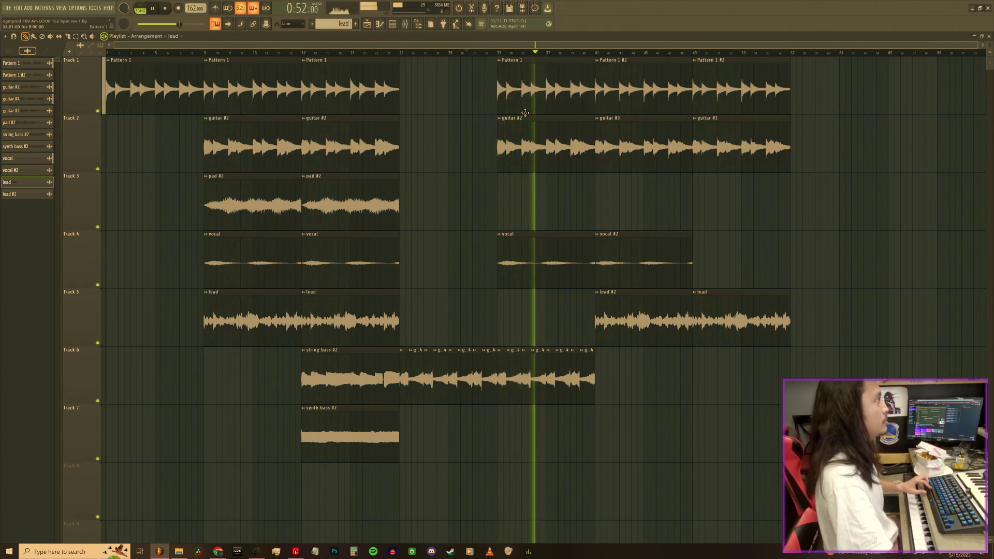
key("space")
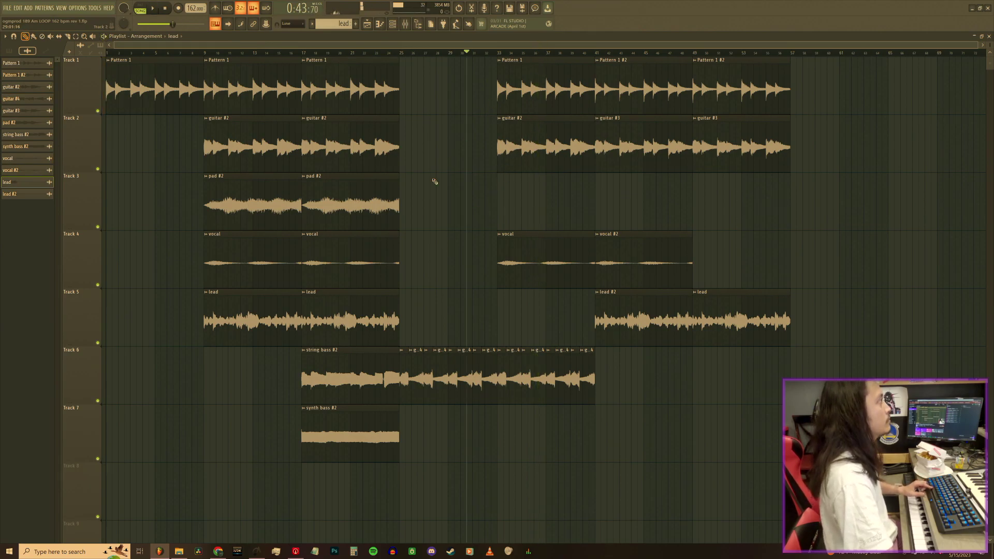
- Adjust the Pattern 1 clip's channel volume in its sample settings
double_click(328, 112)
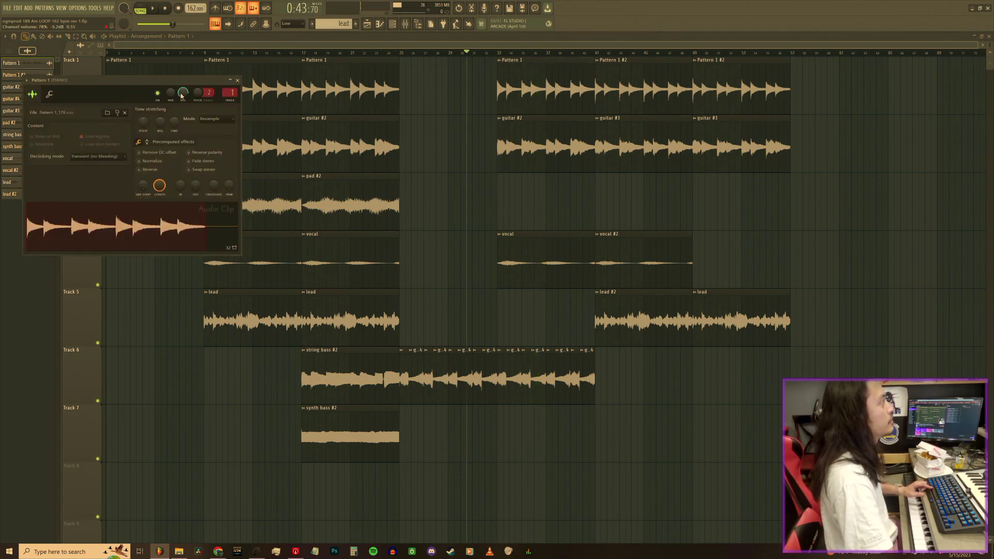
left_click(237, 82)
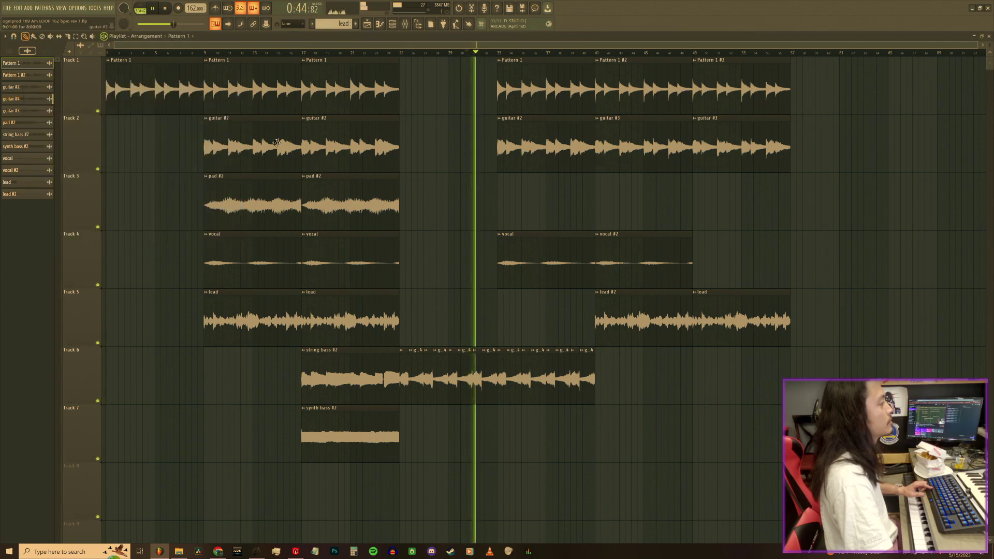
- Reset the time-stretch pitch of the guitar #4 clip and replay the arrangement from around bar 25
double_click(406, 363)
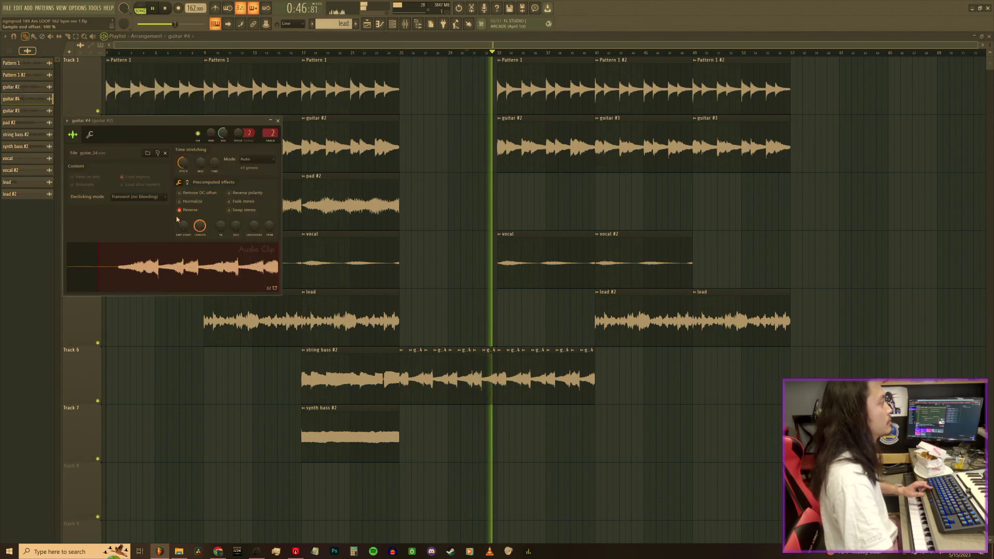
right_click(184, 163)
left_click(189, 165)
key("space")
key("space")
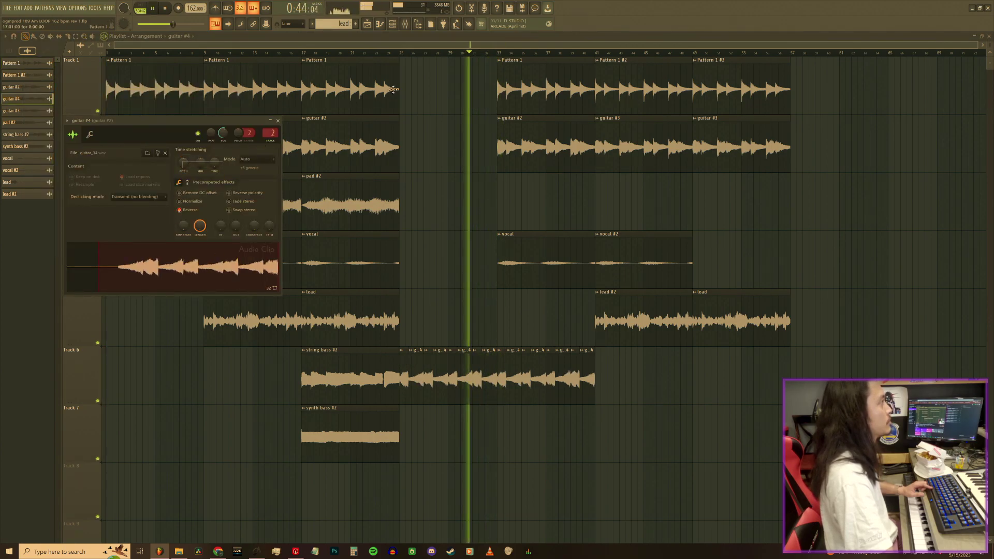
left_click(395, 54)
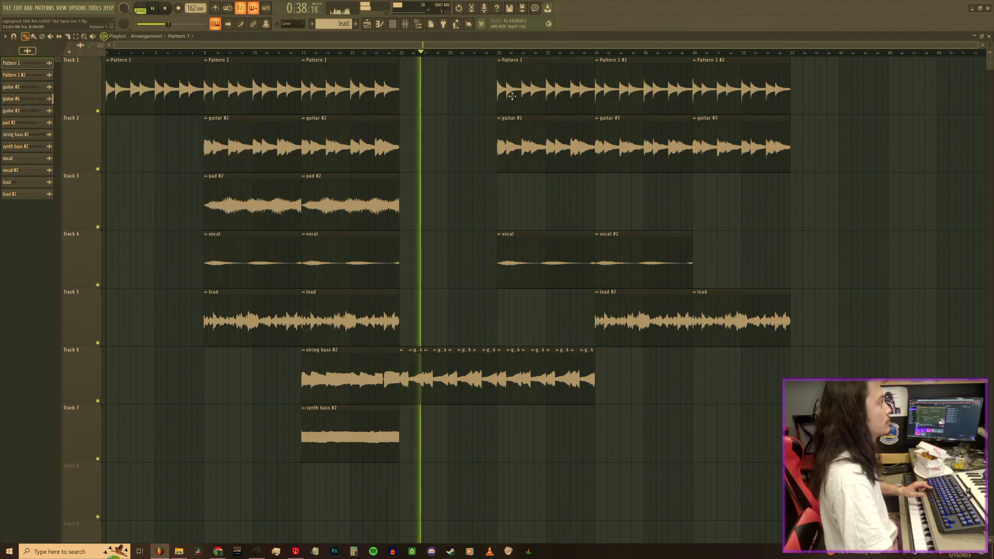
- Place a Pattern 1 clip on Track 3 at bar 25, make it unique and reverse it in its sample settings
left_click(429, 200)
left_click_drag(429, 200, 410, 200)
key("space")
left_click(402, 176)
left_click(430, 229)
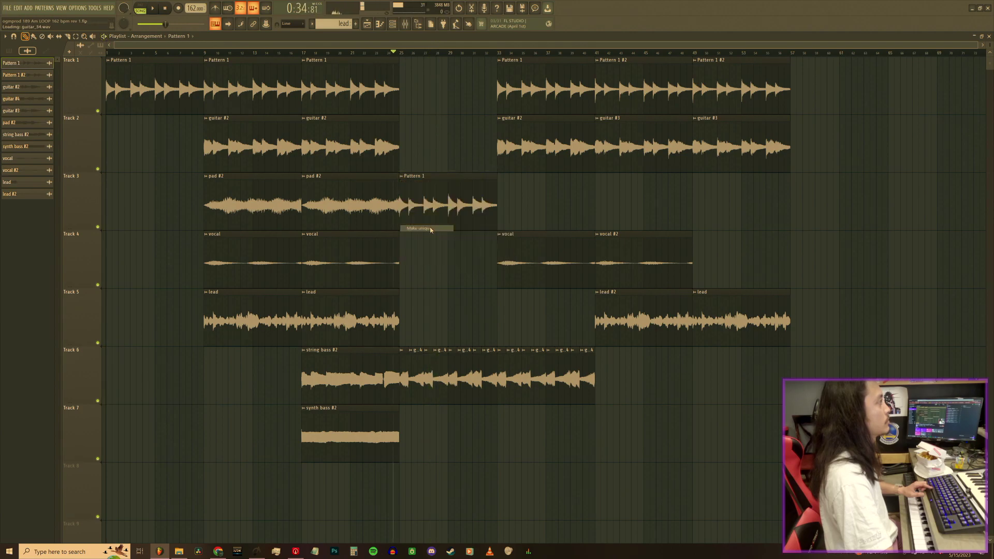
double_click(429, 200)
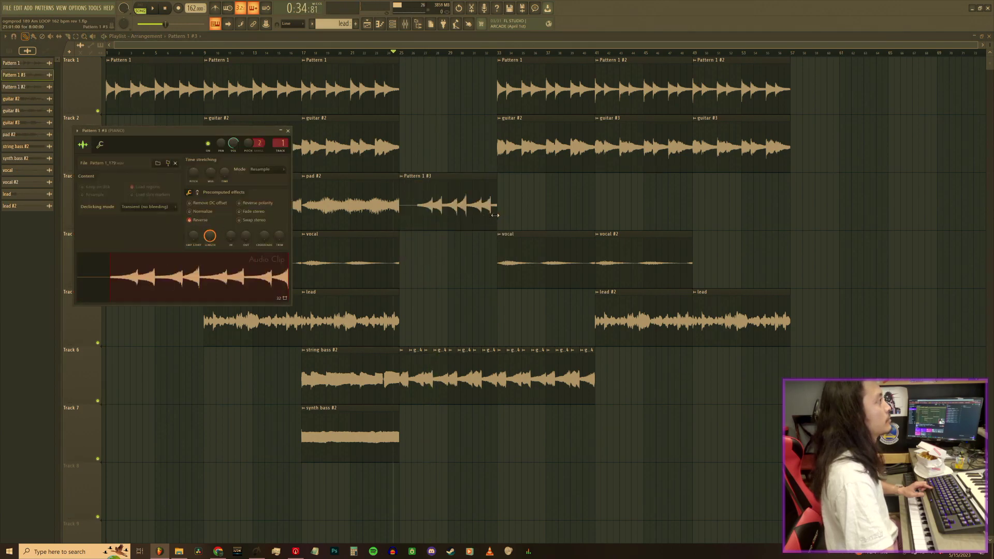
- Extend the reversed Pattern 1 #3 clip past bar 33, then turn off snapping and shift its audio to end at bar 33
left_click_drag(494, 215, 521, 218)
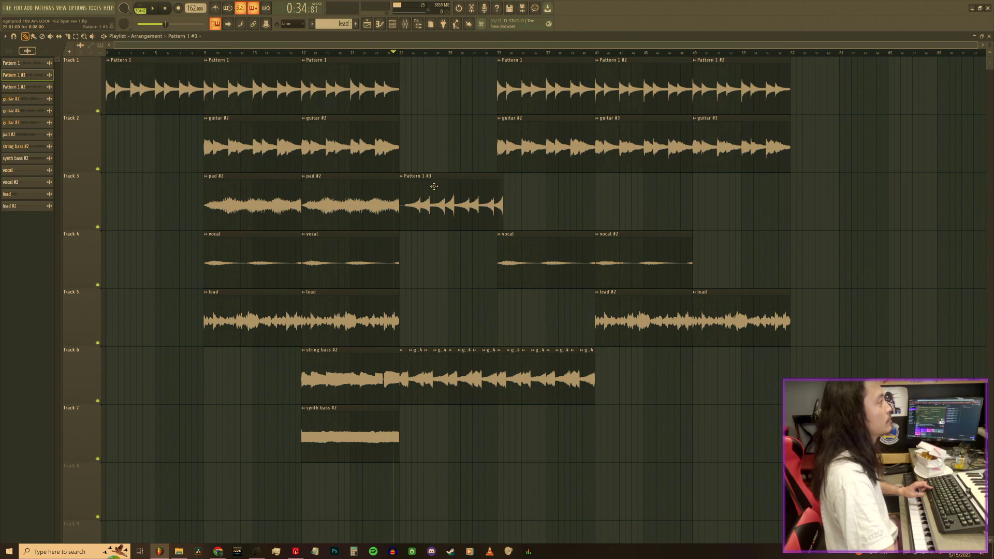
left_click(293, 23)
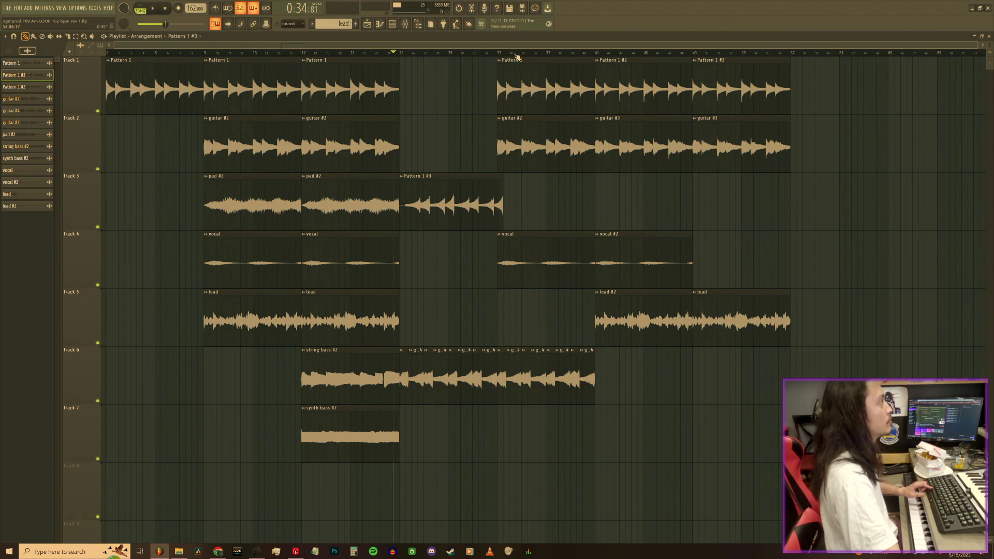
scroll(516, 56, "up", 5)
left_click_drag(409, 193, 363, 193)
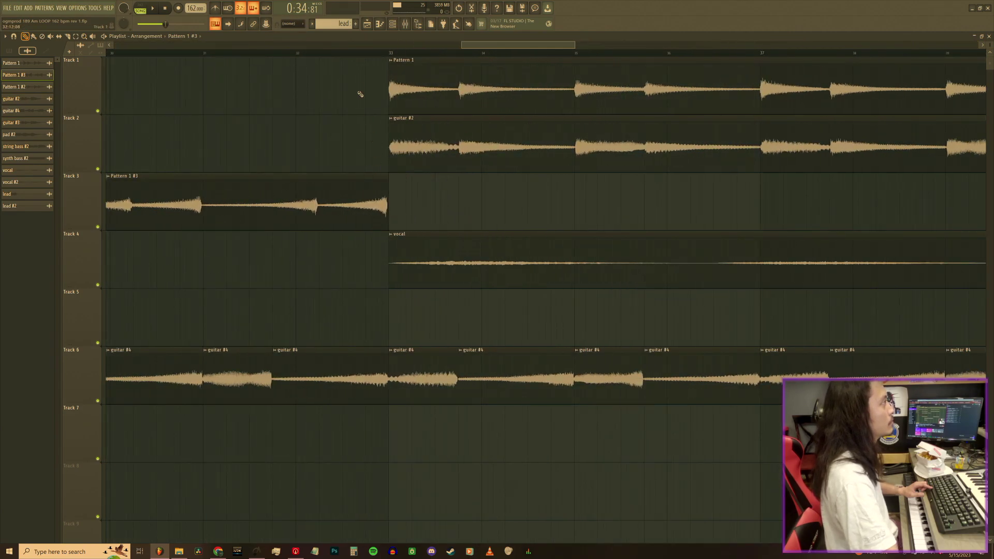
scroll(380, 58, "up", 4)
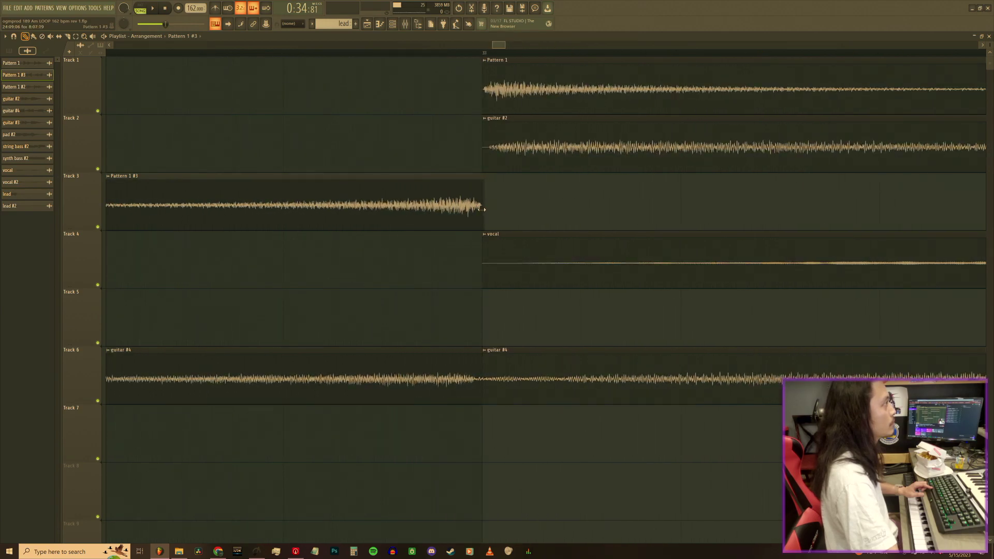
left_click_drag(491, 43, 404, 43)
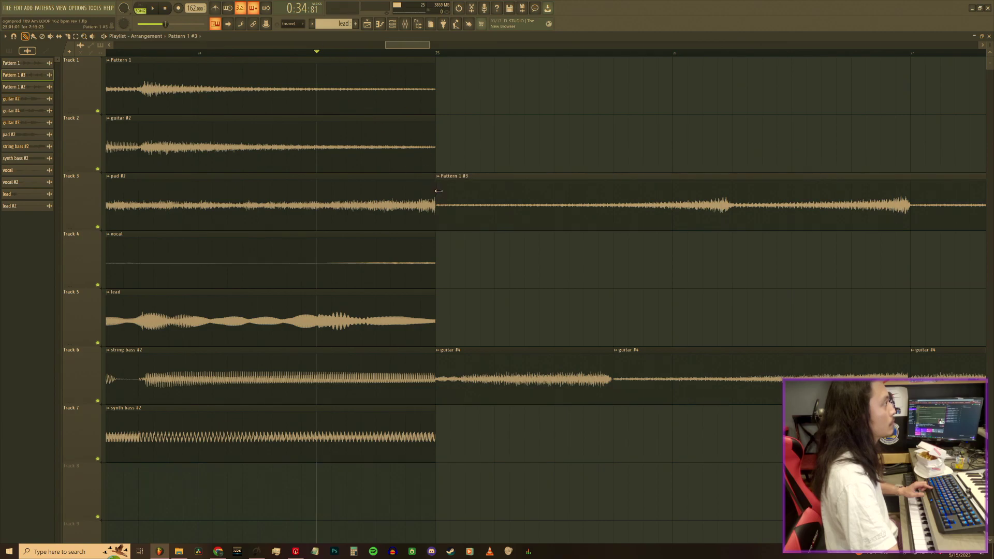
- Play the reversed Pattern 1 #3 clip against the guitar #4 chops from bar 25 to check its timing
key("space")
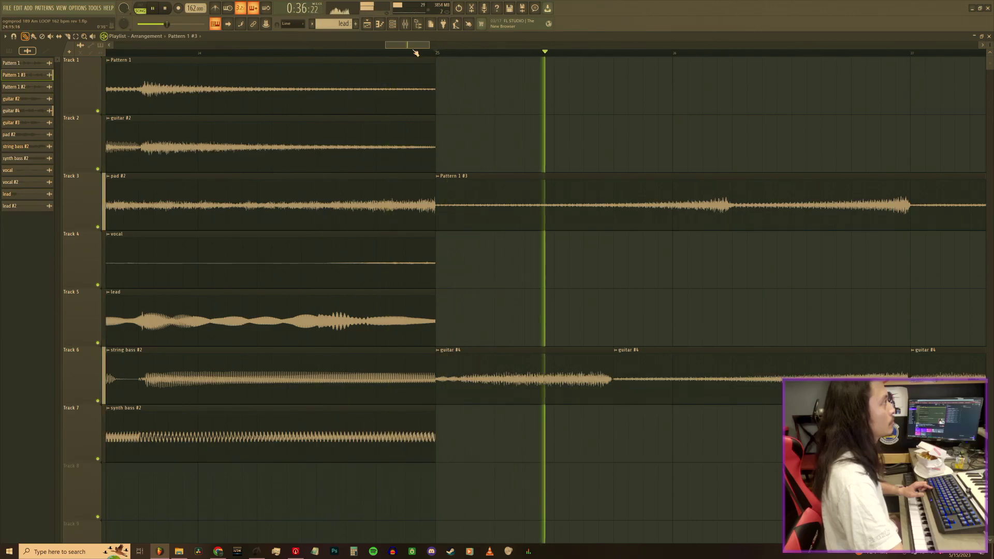
scroll(416, 53, "down", 4)
key("space")
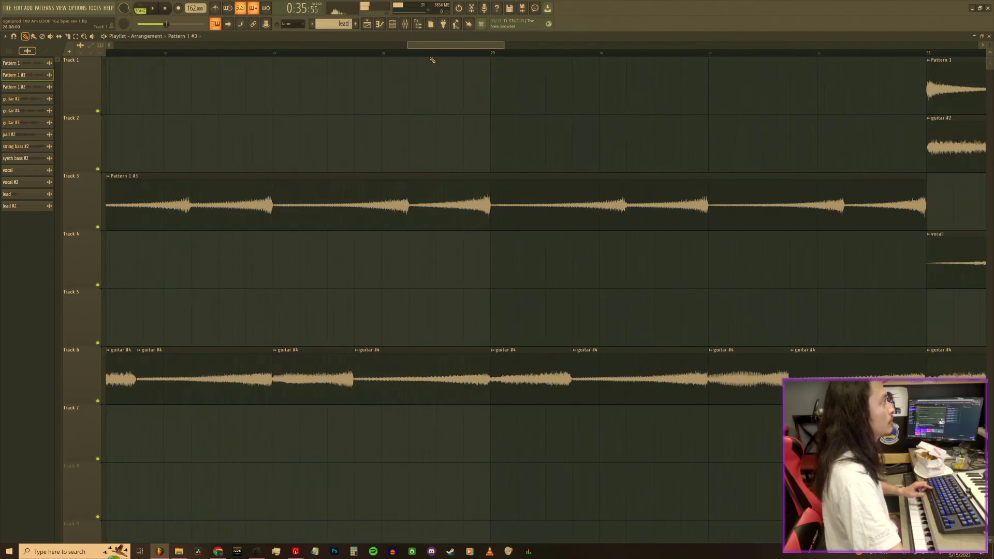
scroll(432, 60, "down", 2)
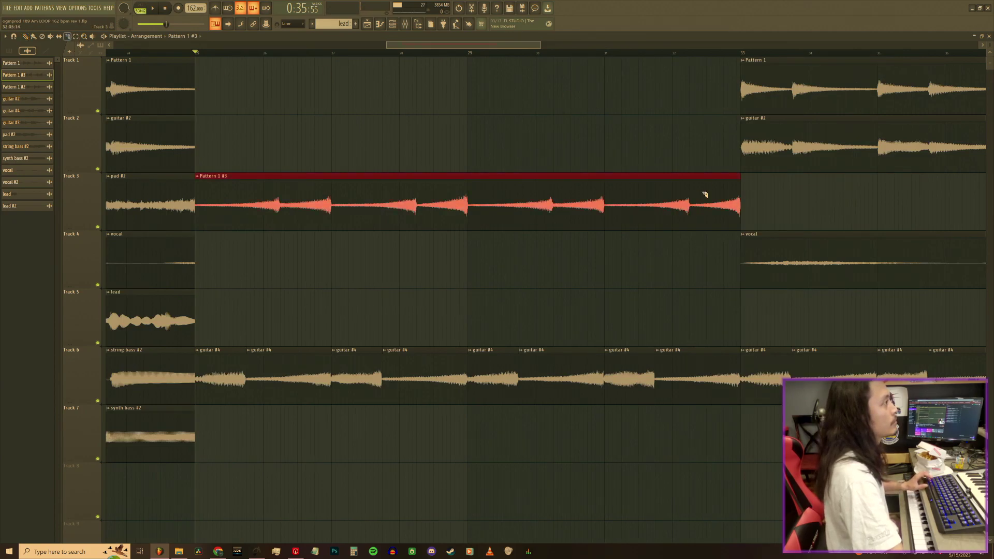
- Fine-tune the reversed Pattern 1 #3 audio without snapping so its last note ends exactly at bar 33
scroll(517, 259, "up", 2)
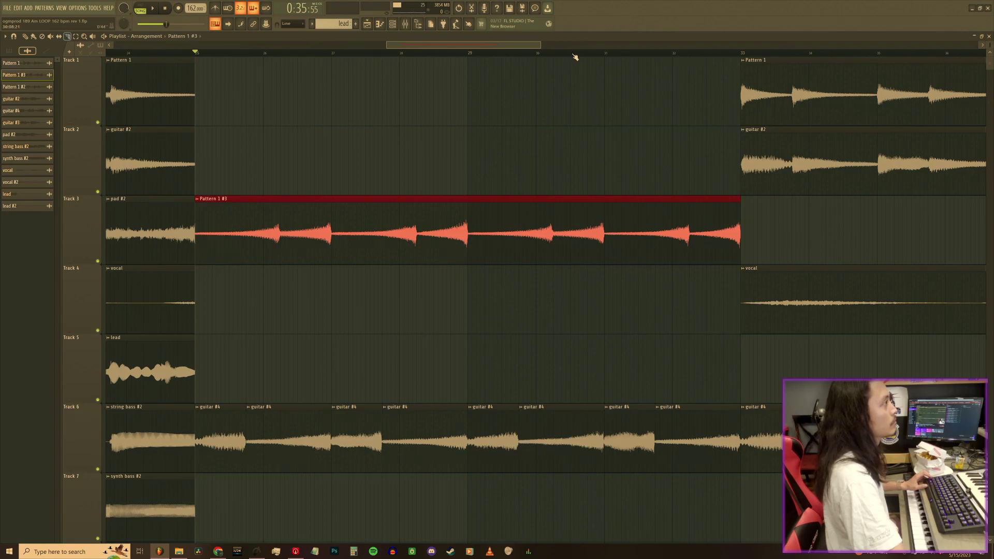
scroll(575, 57, "up", 2)
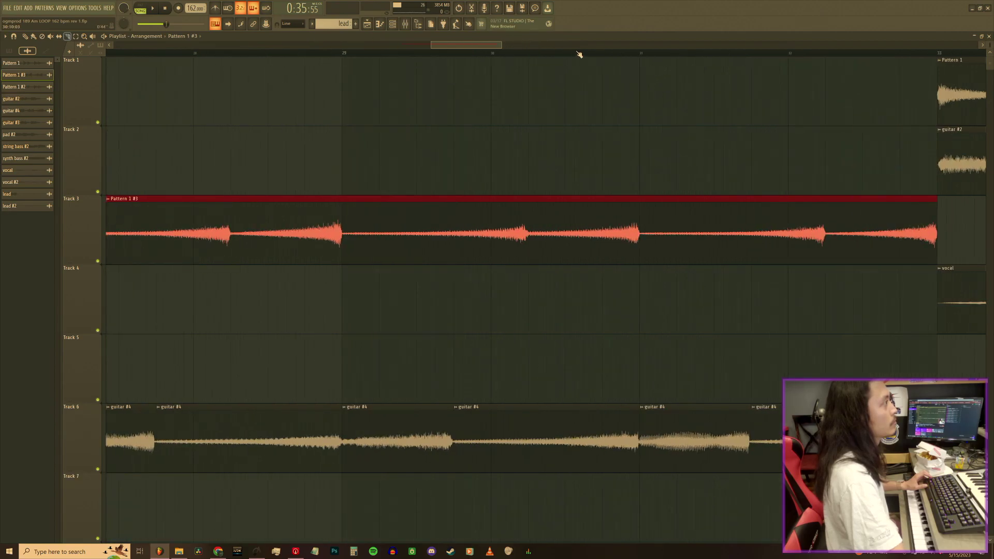
scroll(579, 54, "down", 2)
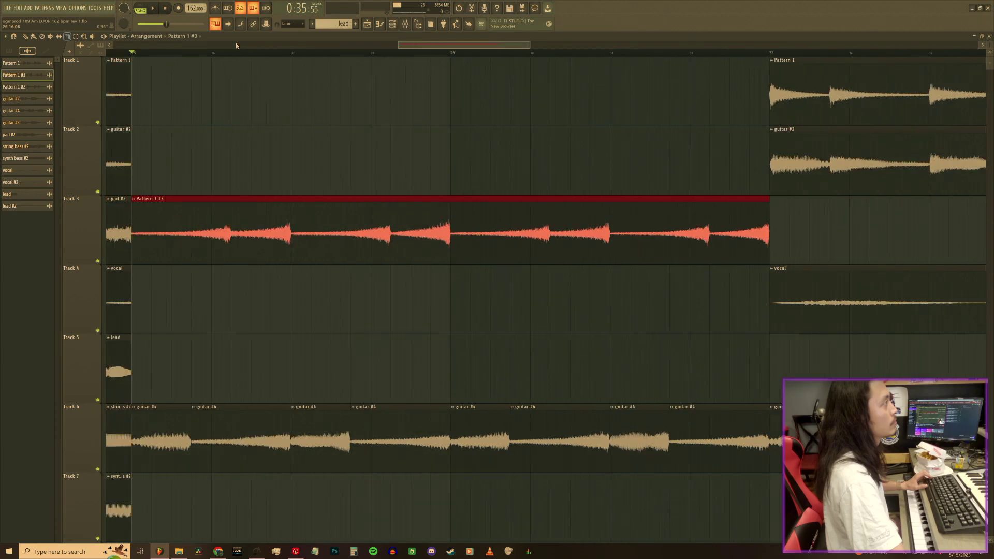
scroll(751, 62, "up", 4)
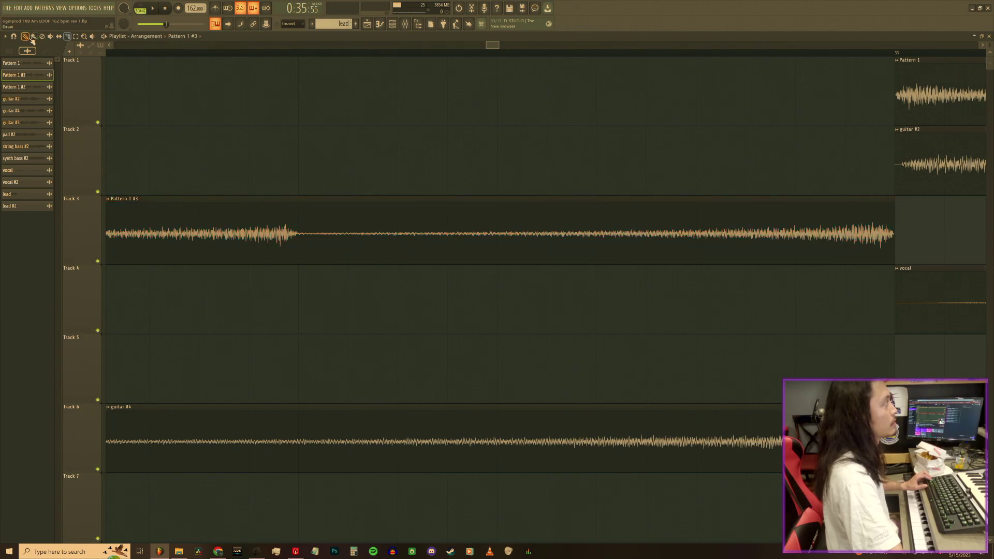
left_click_drag(885, 236, 887, 237)
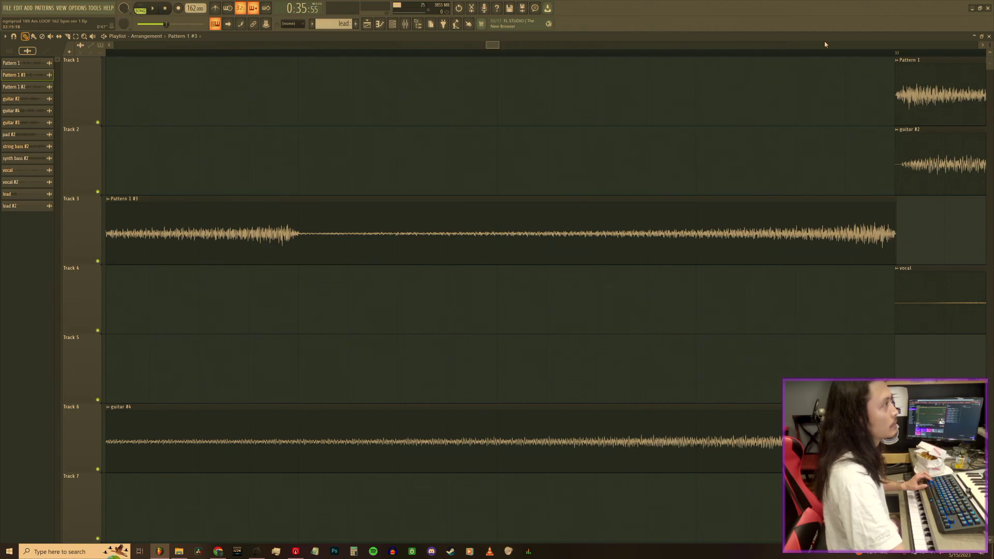
scroll(987, 45, "up", 2)
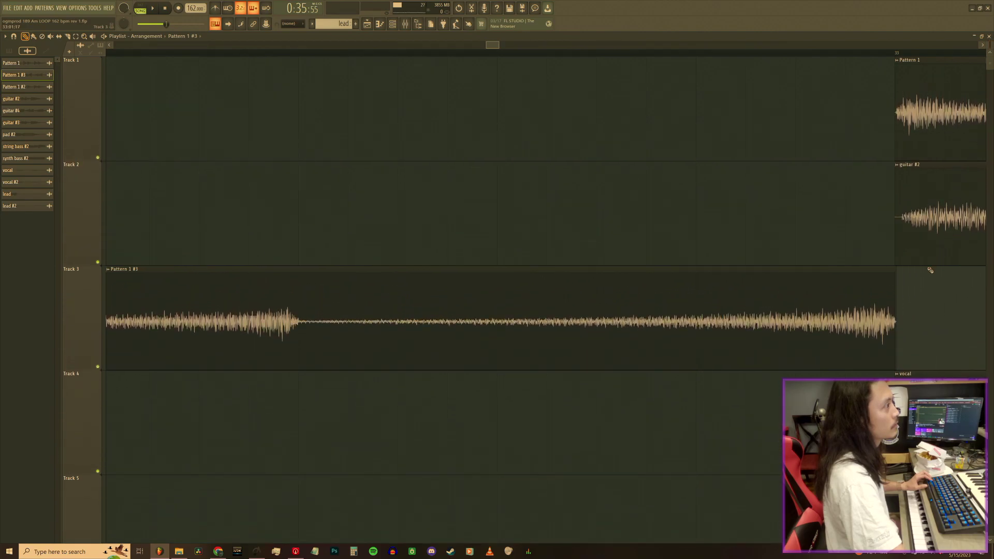
left_click_drag(883, 301, 882, 300)
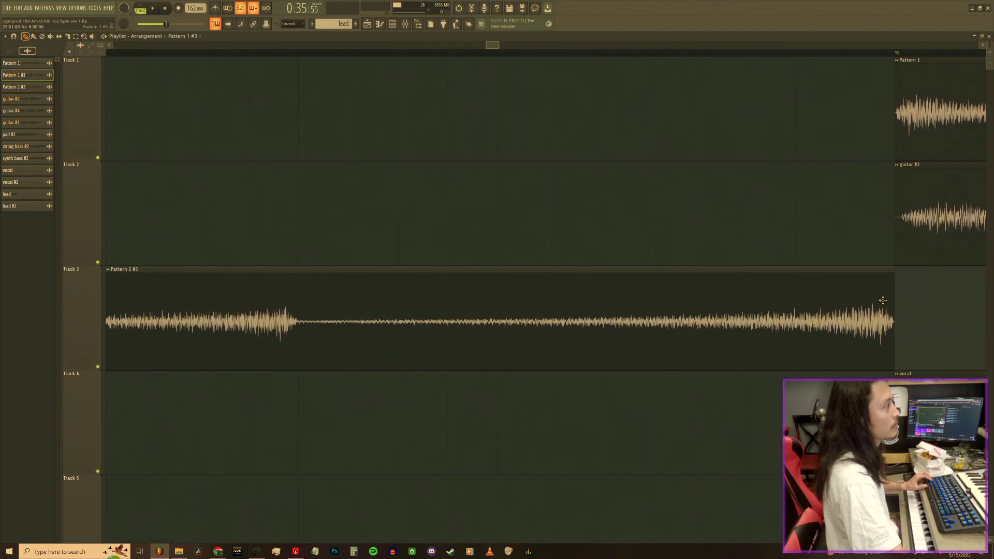
- Slice the reversed Pattern 1 #3 clip at each note into eight pieces and rearrange them in reverse order on Track 4 from bar 25
left_click_drag(486, 47, 377, 44)
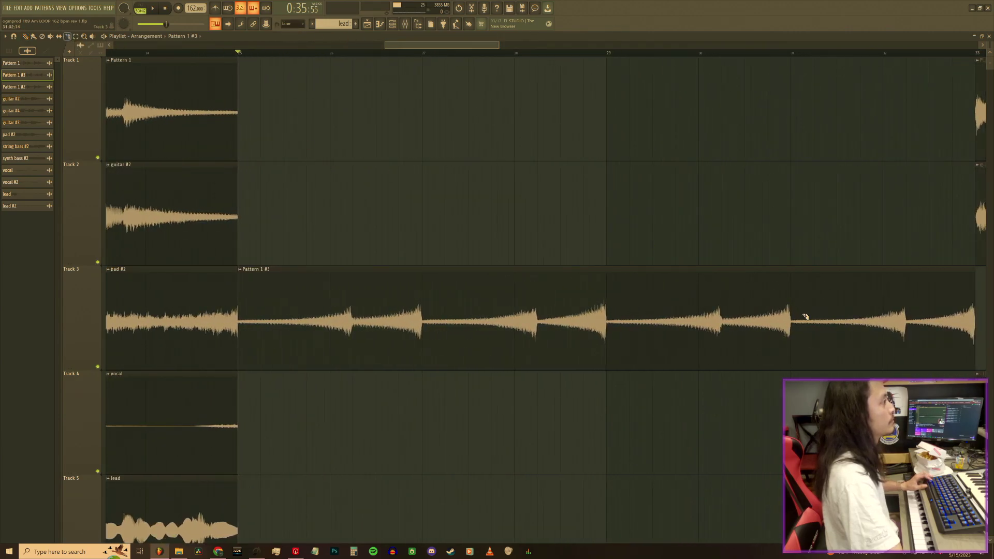
left_click_drag(910, 322, 910, 321)
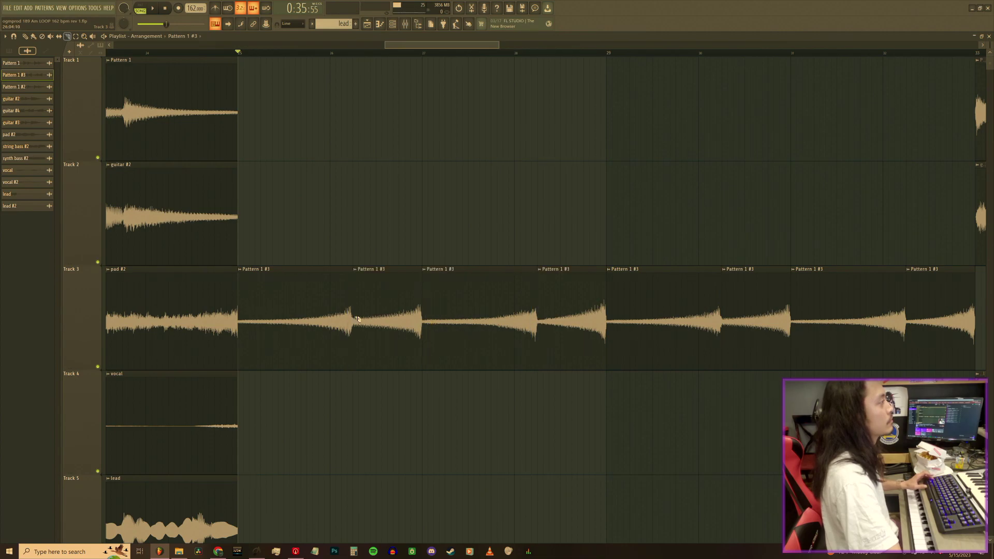
left_click_drag(933, 341, 261, 433)
left_click_drag(856, 342, 371, 418)
left_click_drag(785, 304, 470, 450)
left_click_drag(620, 332, 519, 447)
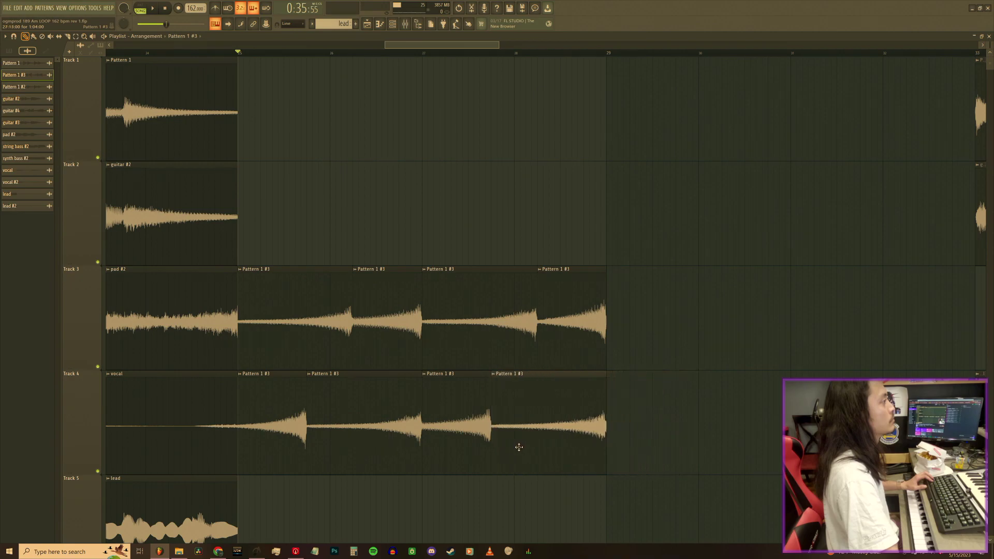
left_click_drag(547, 334, 618, 445)
left_click_drag(484, 331, 740, 450)
left_click_drag(353, 329, 808, 331)
left_click_drag(288, 323, 949, 436)
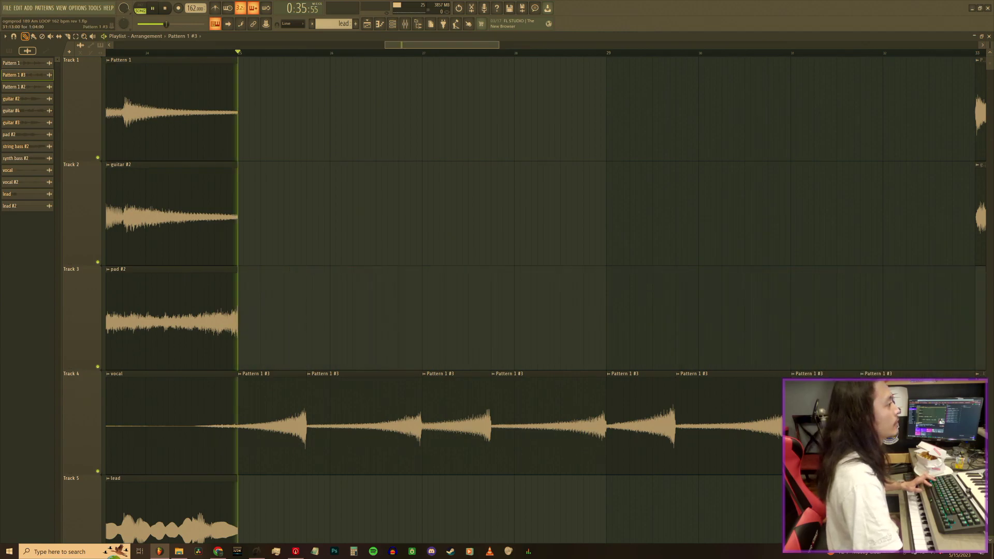
- Play the rearranged reversed pieces on Track 4 together with the guitar #4 chops from bar 25
scroll(523, 57, "down", 3)
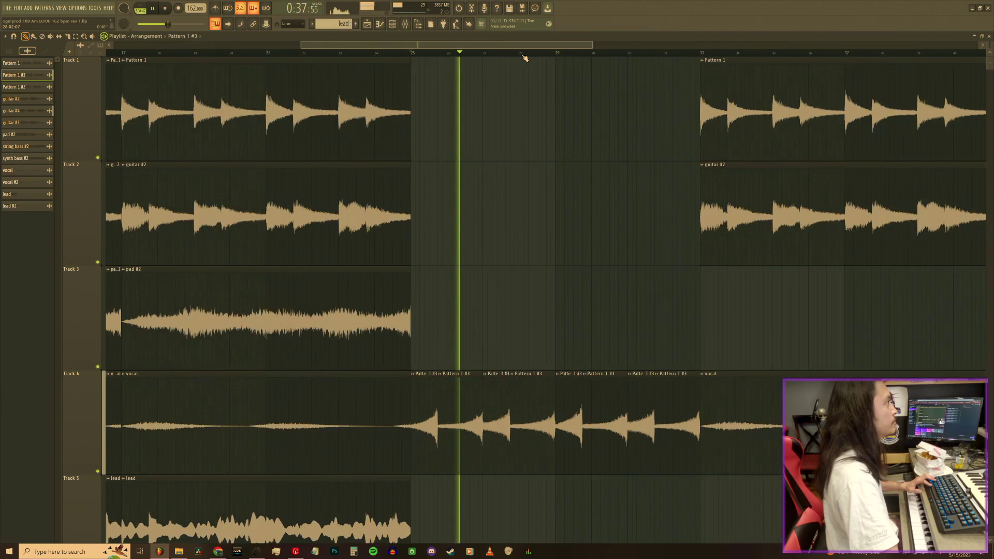
scroll(533, 65, "down", 1)
scroll(561, 96, "down", 2)
scroll(569, 95, "up", 2)
scroll(633, 65, "down", 3)
scroll(657, 124, "down", 1)
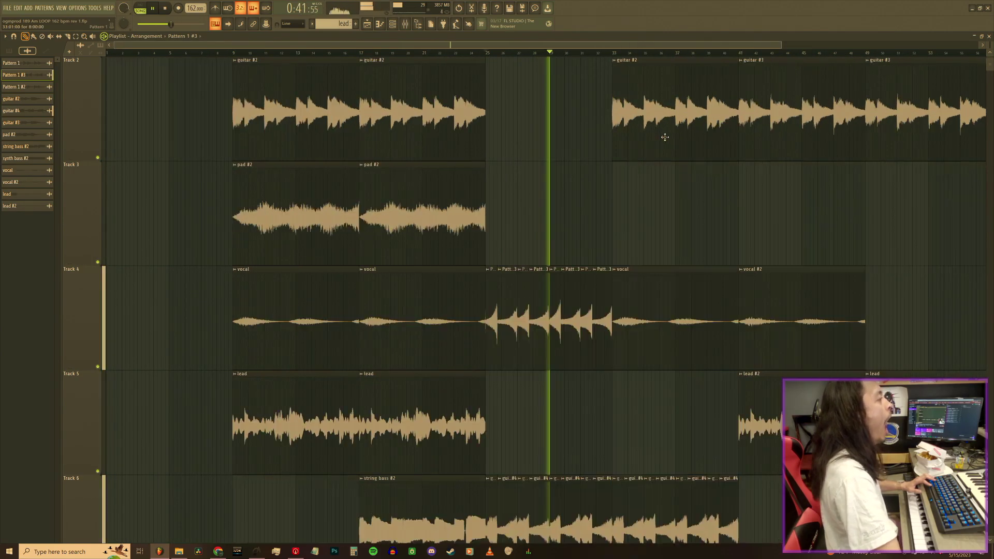
- Check the Pattern 1 #3 sample settings, then replay the section from bar 25 with all seven tracks in view
double_click(534, 289)
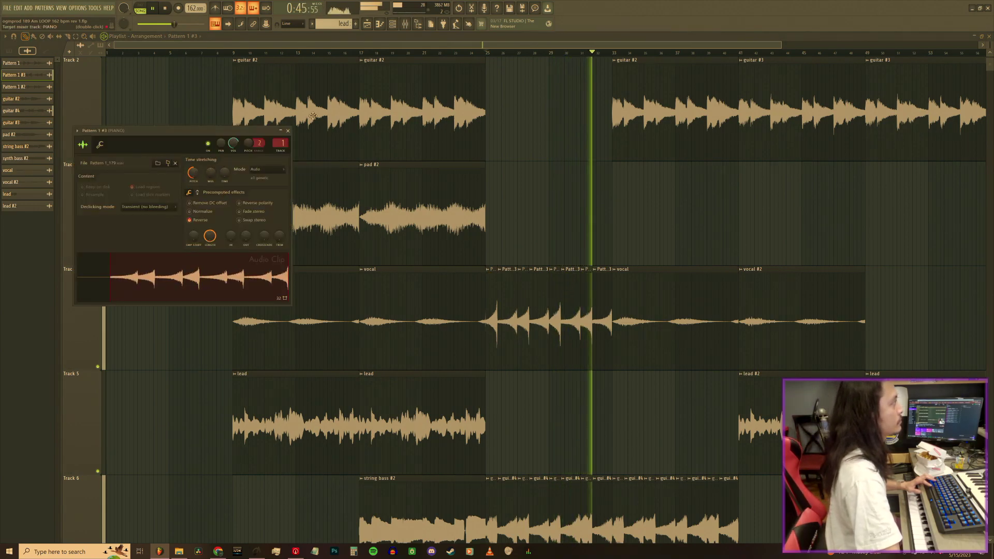
left_click(289, 130)
left_click(487, 54)
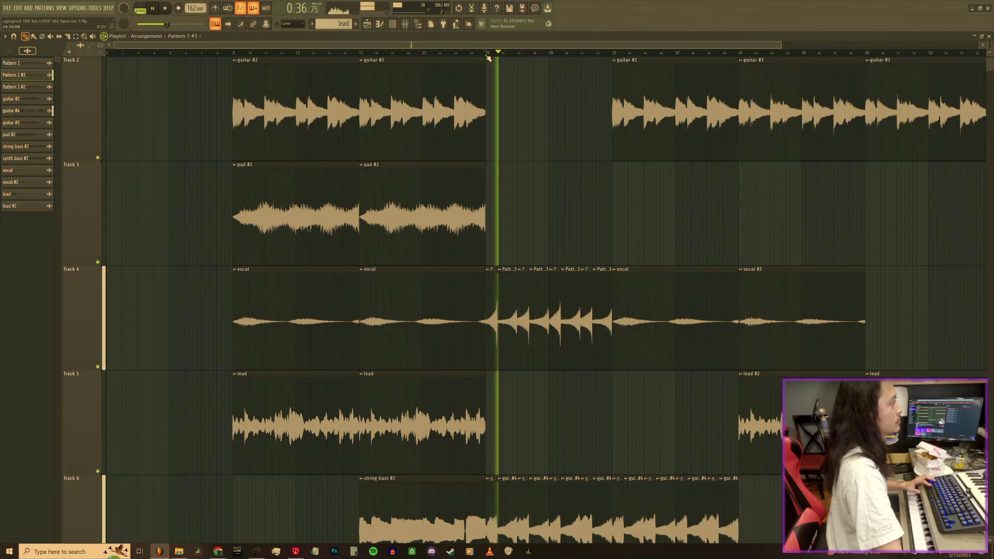
scroll(673, 56, "down", 2)
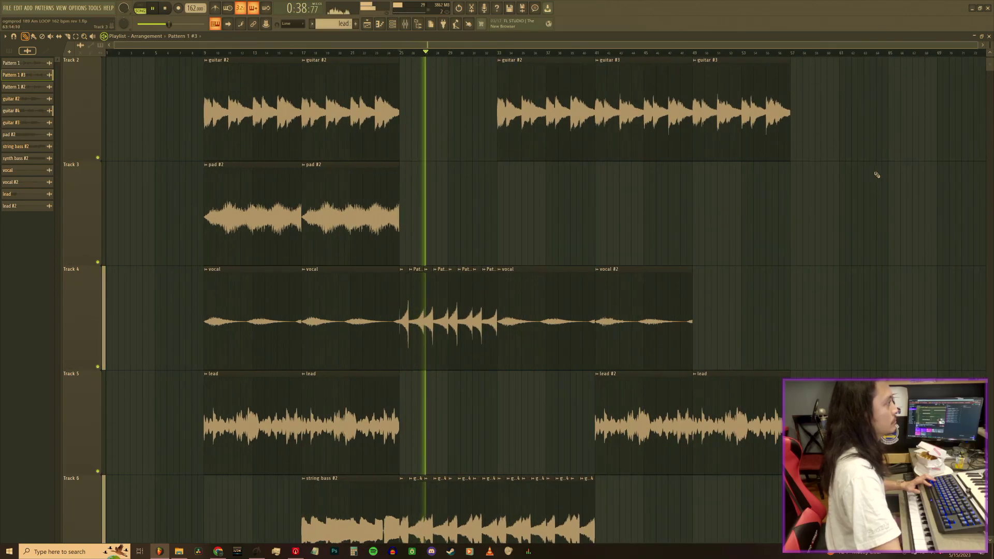
scroll(874, 175, "up", 1)
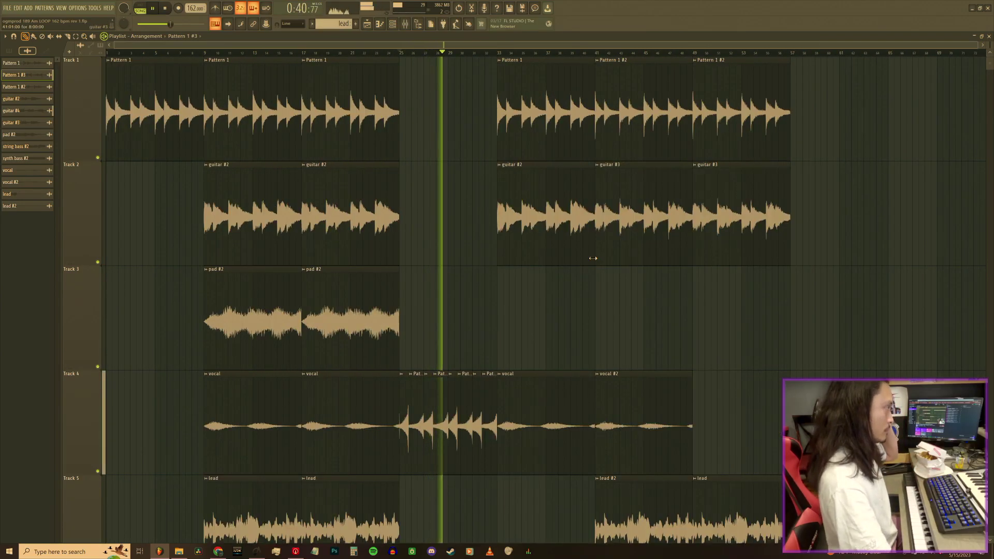
scroll(543, 314, "down", 1)
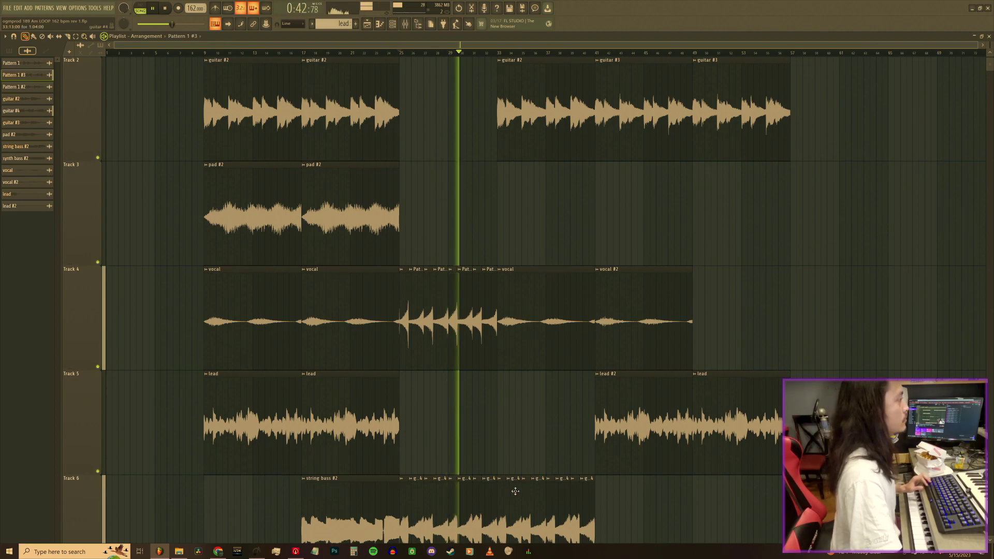
scroll(496, 497, "down", 1)
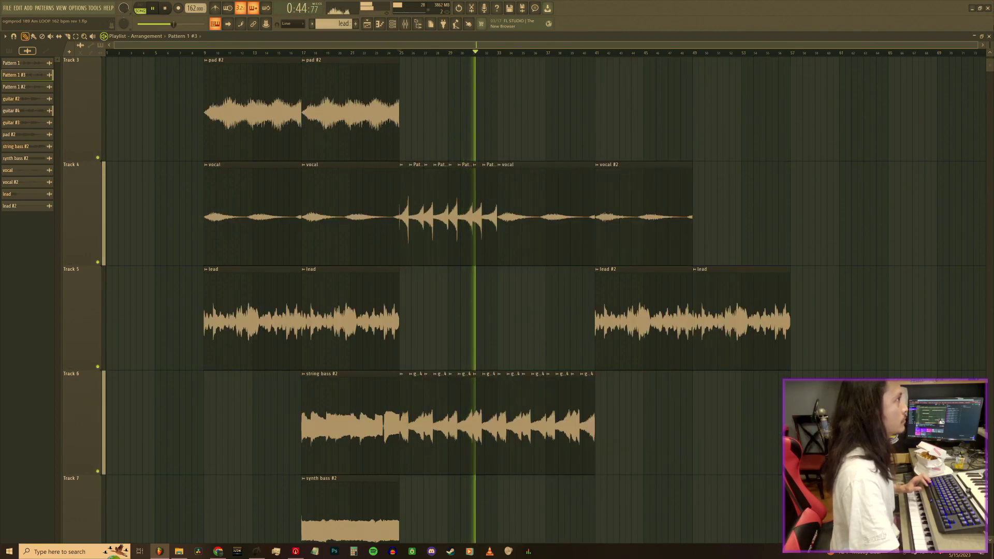
scroll(527, 200, "down", 3)
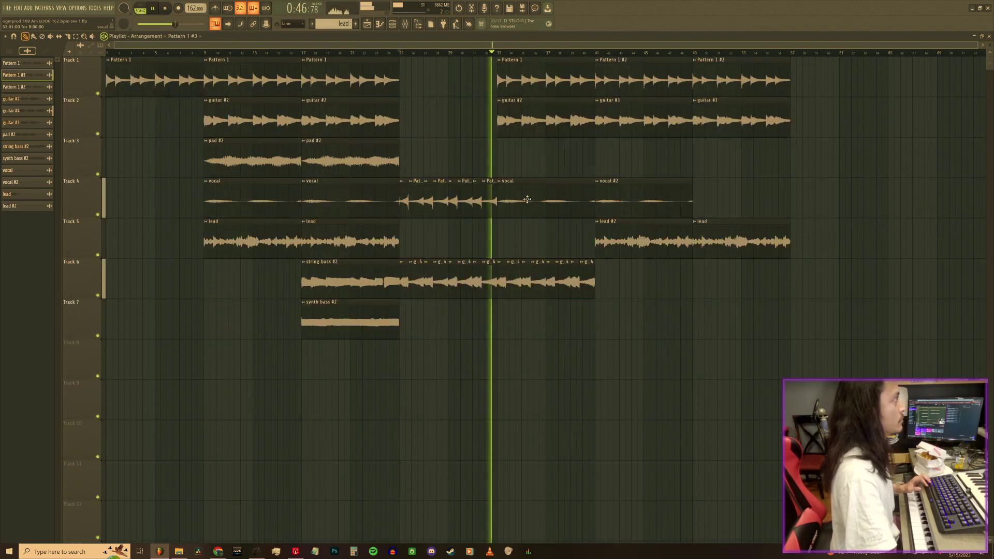
- Move the eight Pattern 1 #3 pieces from Track 4 to Track 1 at bar 25 and play from around bar 28
left_click_drag(497, 258, 405, 76)
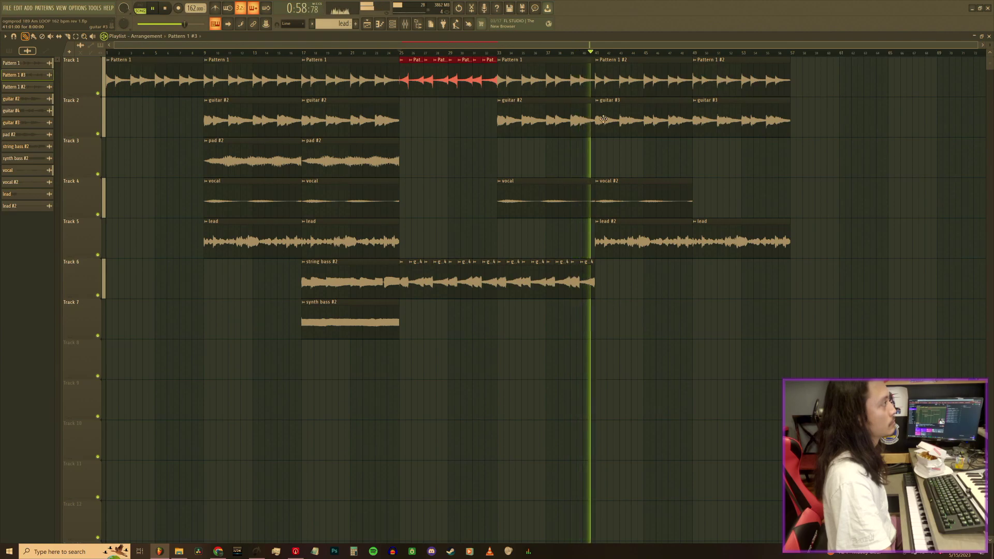
left_click(440, 54)
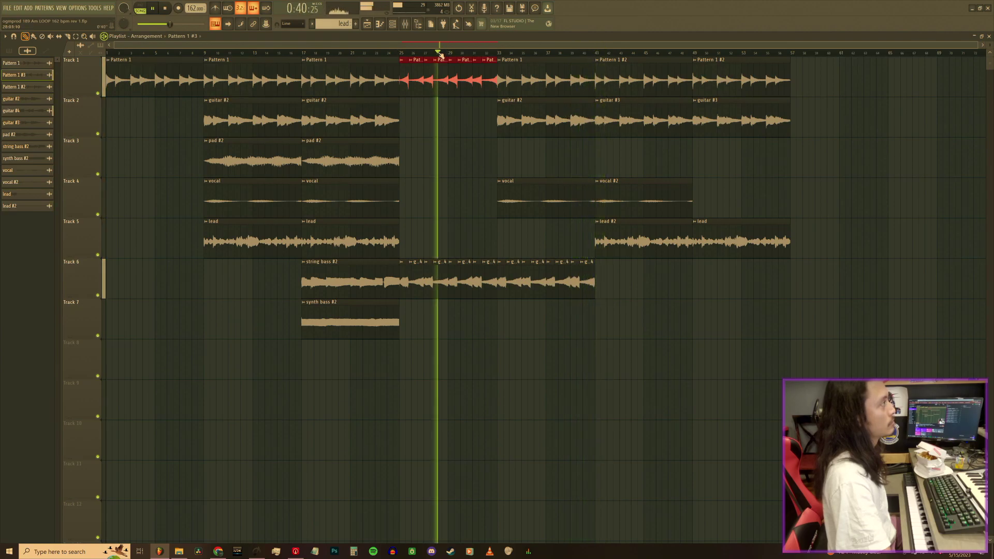
- Solo Track 1 to listen to the reversed Pattern 1 #3 pieces, restore all tracks and stop playback
right_click(98, 93)
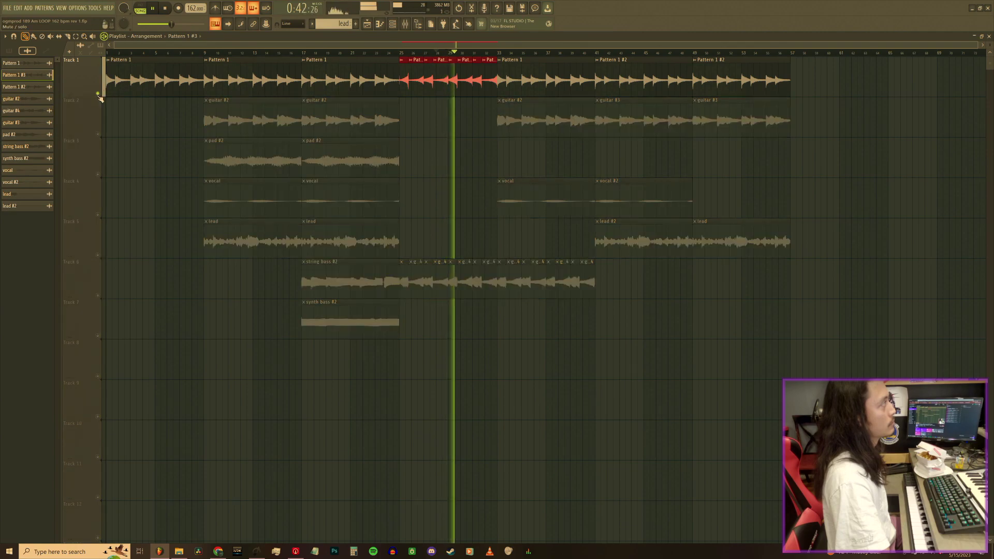
right_click(98, 93)
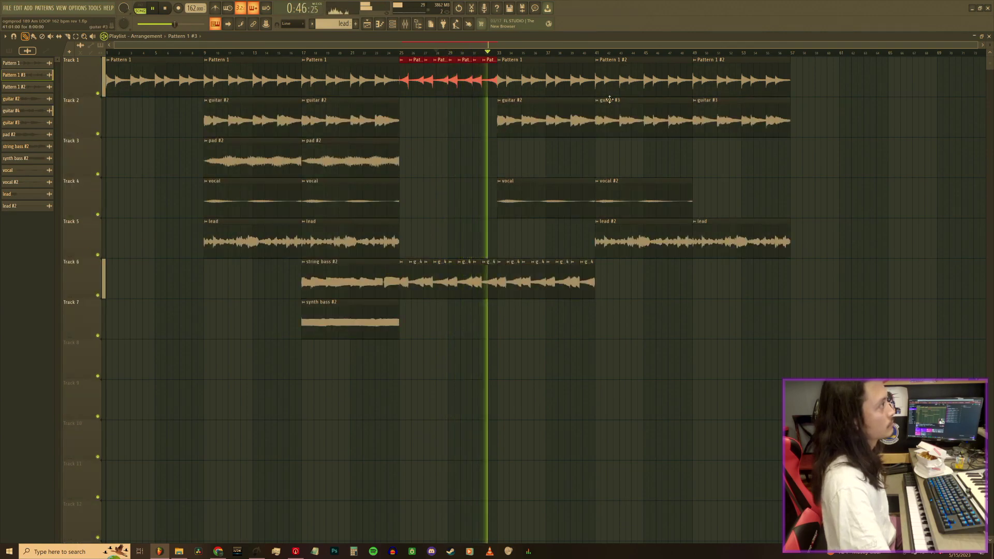
key("space")
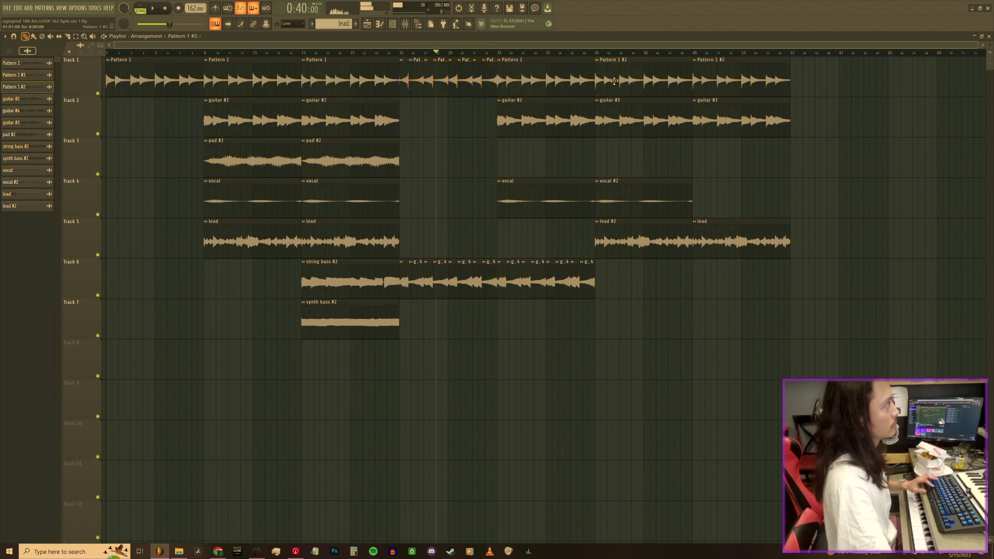
- Try replacing the Pattern 1 clip at bar 33 on Track 1 with Pattern 1 #2 and play from there
double_click(614, 82)
right_click(516, 74)
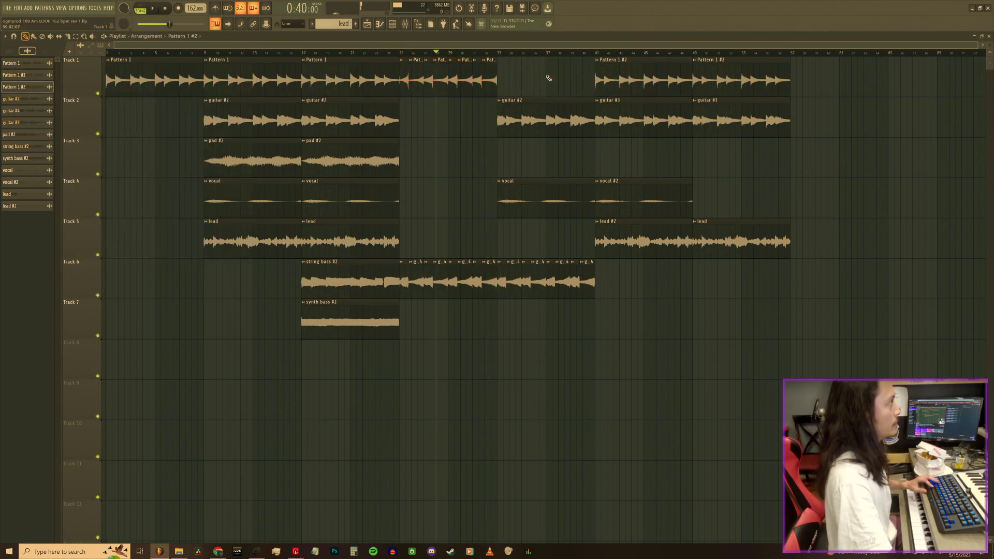
left_click(492, 53)
key("space")
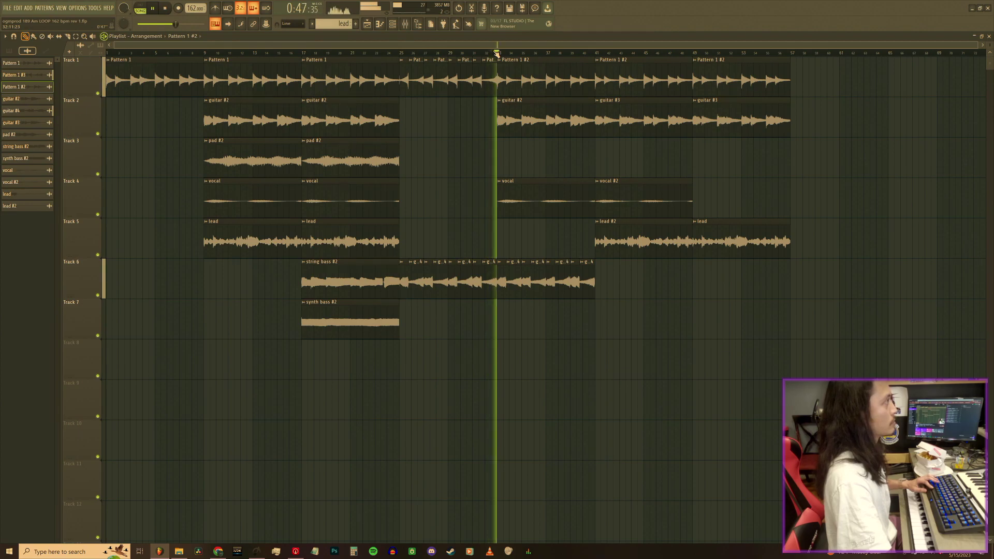
- Delete the bar 33 clips on Tracks 1 and 2, and duplicate the eight Pattern 1 #3 pieces to bar 33 on Track 1
right_click(528, 109)
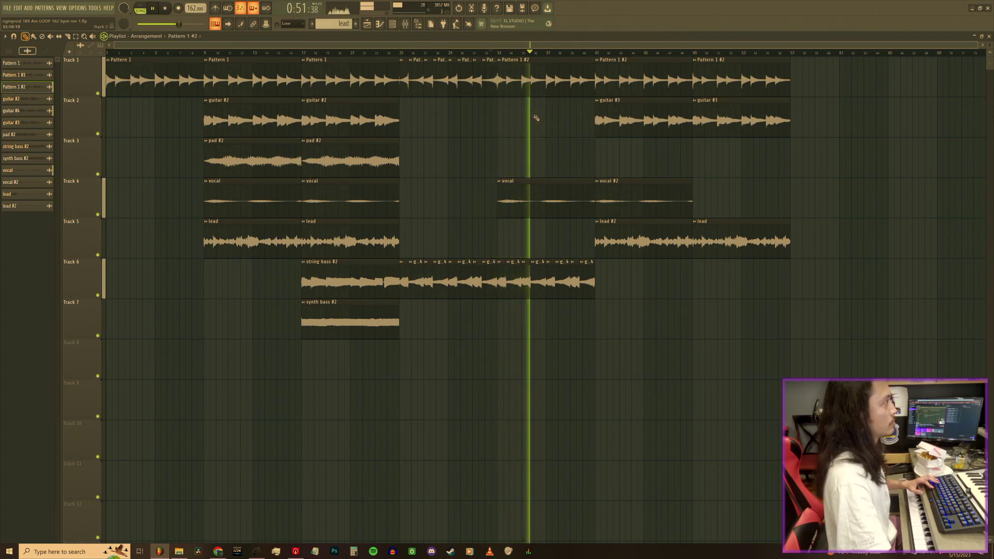
right_click(539, 90)
key("space")
left_click_drag(505, 105, 406, 82)
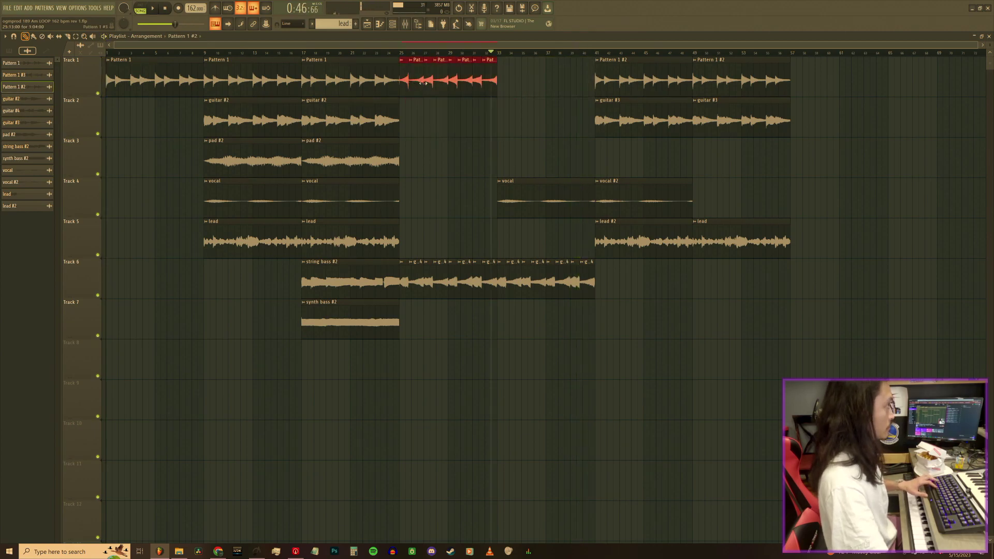
key("ctrl+b")
key("space")
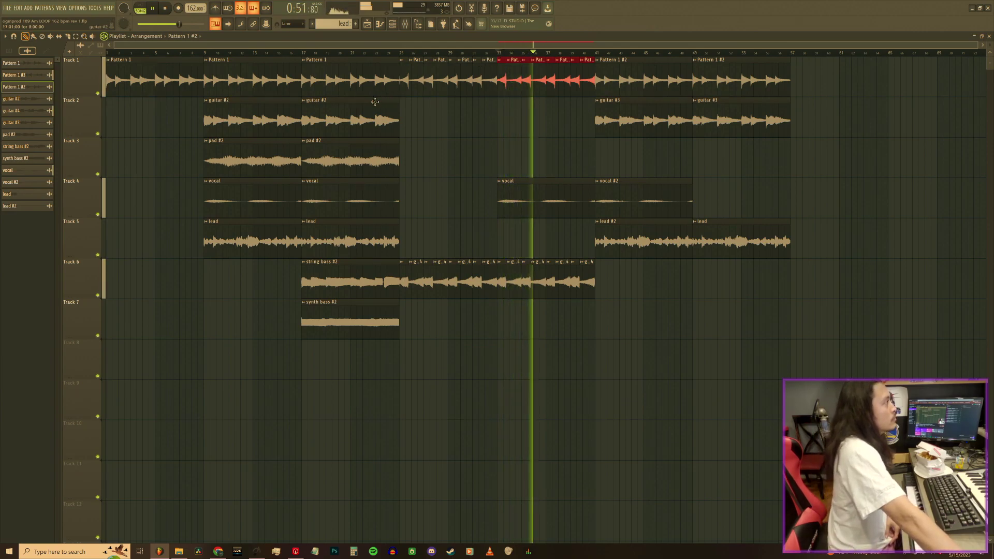
- Try a guitar #2 clip on Track 2 at bar 25 and play the section from there
left_click(401, 56)
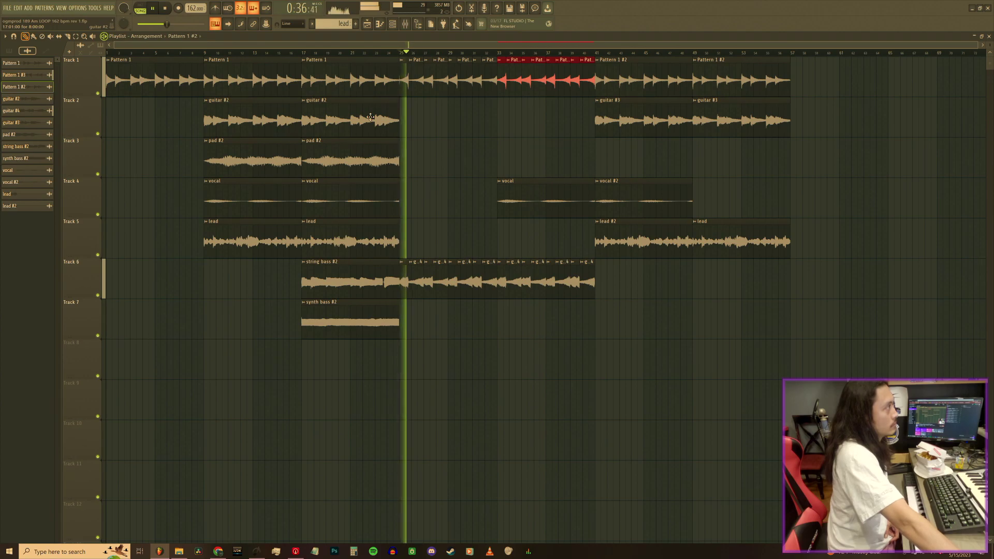
left_click(398, 121)
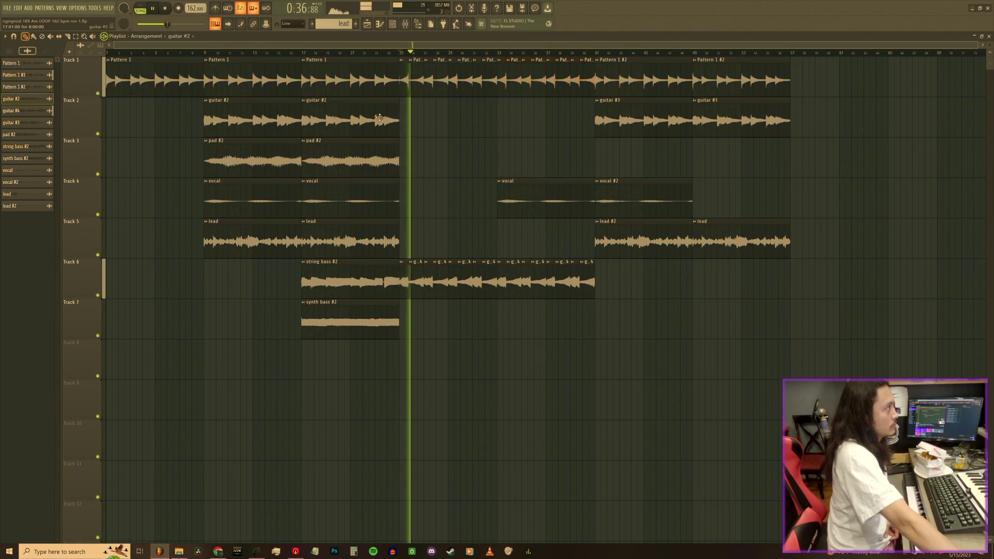
left_click(406, 124)
left_click(404, 55)
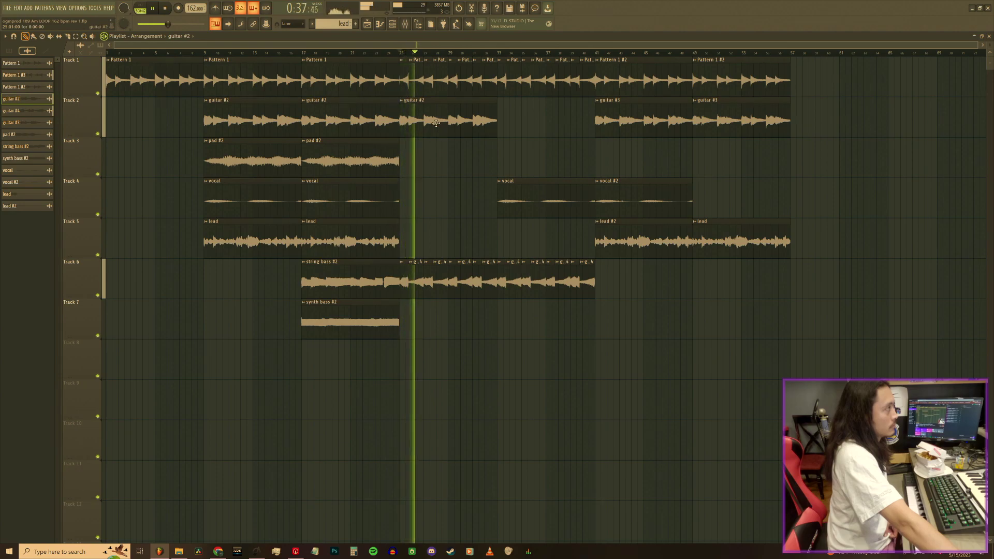
- Compare the guitar #2 and guitar #3 sample settings, and try guitar #3 in place of guitar #2 at bar 25 on Track 2
double_click(421, 124)
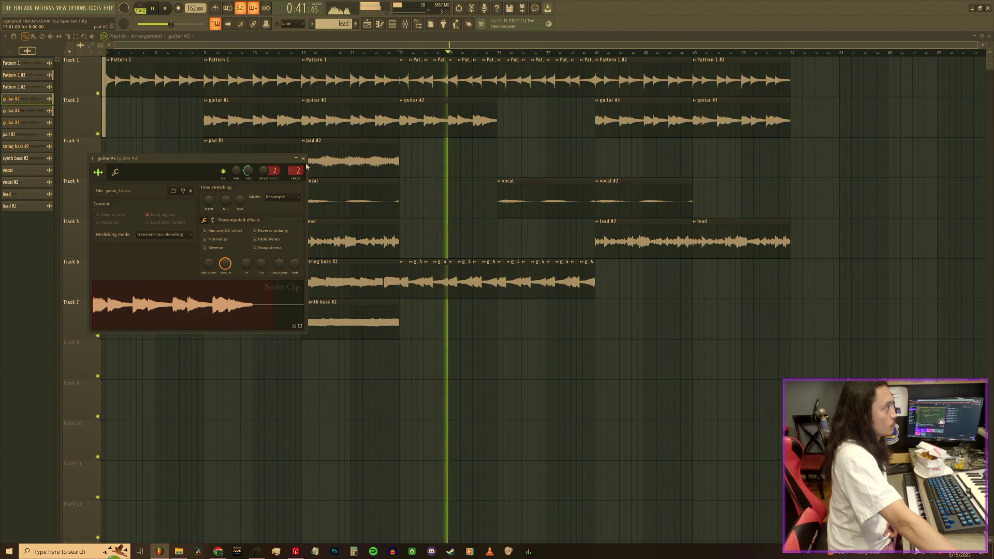
key("Escape")
double_click(614, 123)
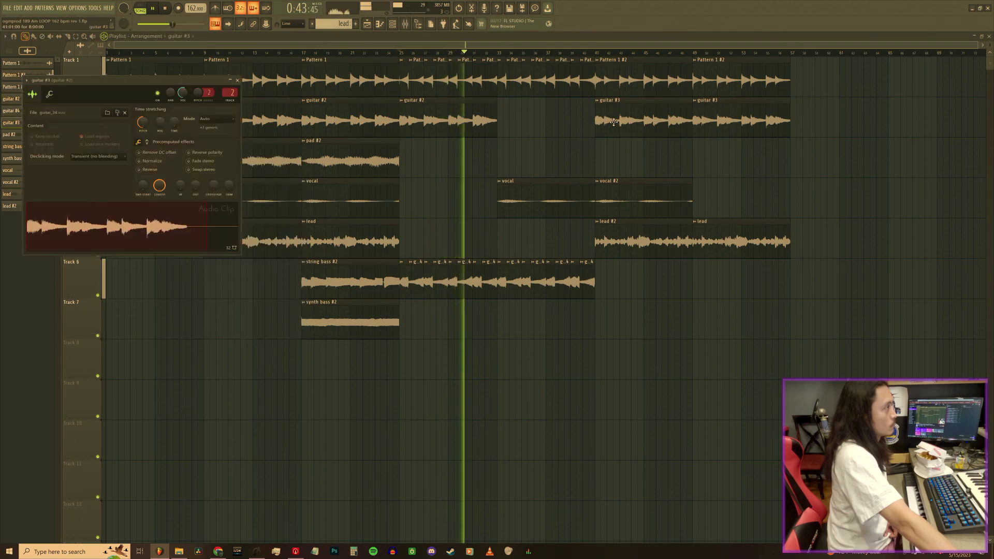
left_click(237, 80)
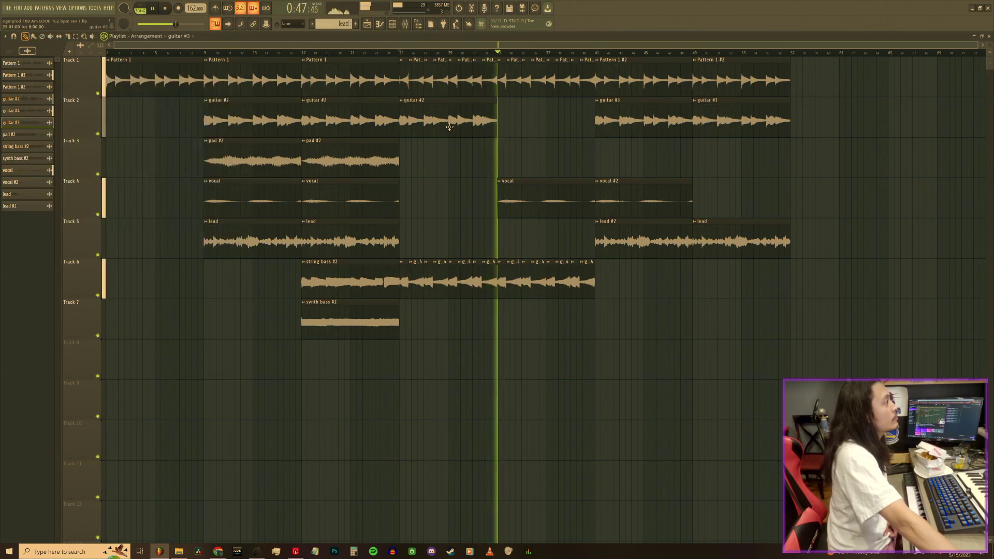
right_click(409, 125)
left_click(420, 123)
left_click_drag(421, 123, 414, 123)
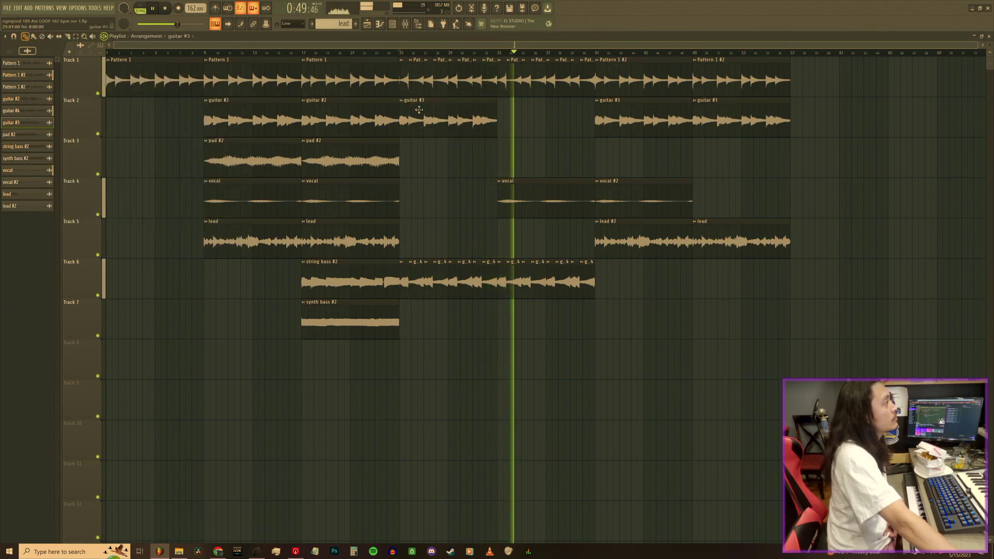
left_click(400, 53)
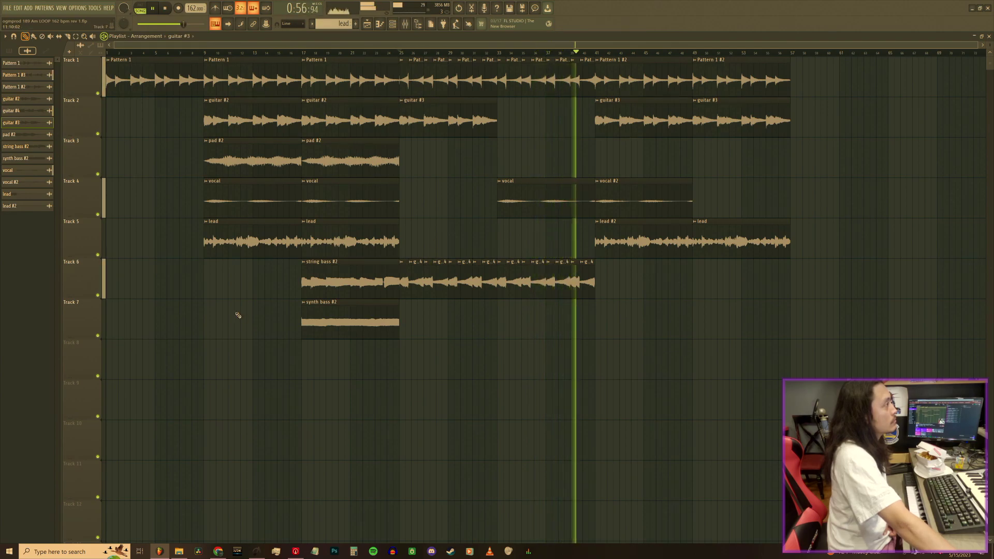
- Solo Track 6 and play the guitar #4 chops from bar 25
right_click(86, 258)
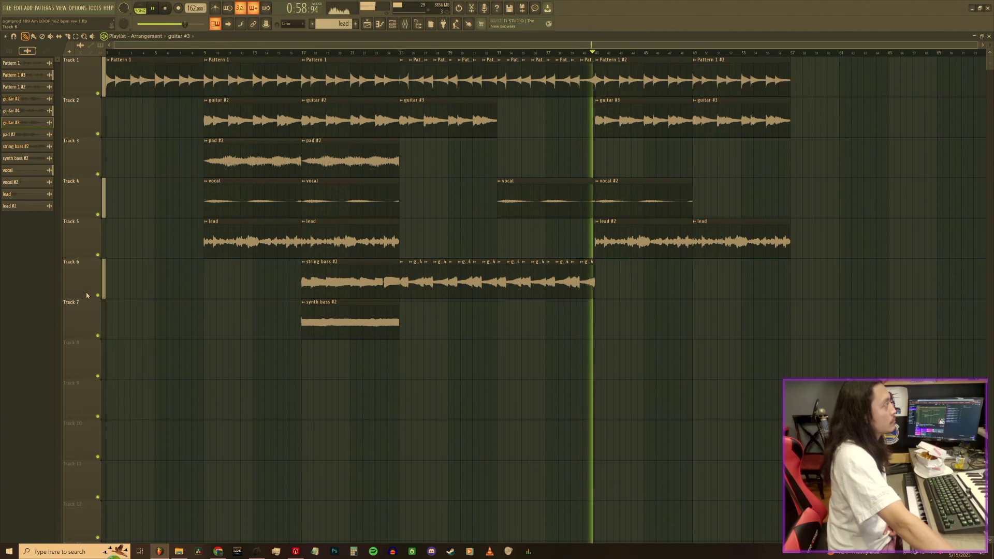
key("Escape")
left_click(97, 295, "ctrl")
left_click(399, 52)
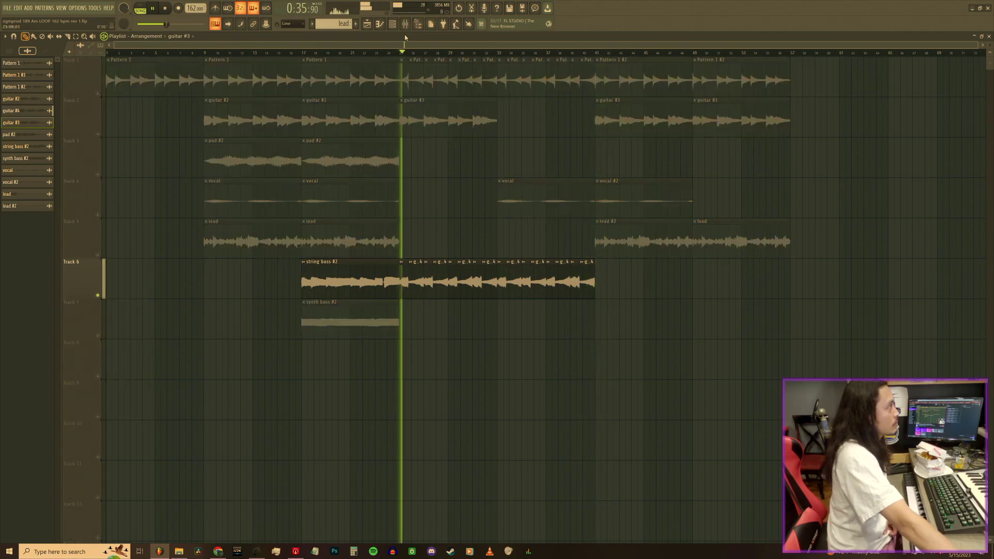
- Lower the high-cut and low-cut frequencies in Fruity parametric EQ 2 on the guitar #2 mixer insert
key("F9")
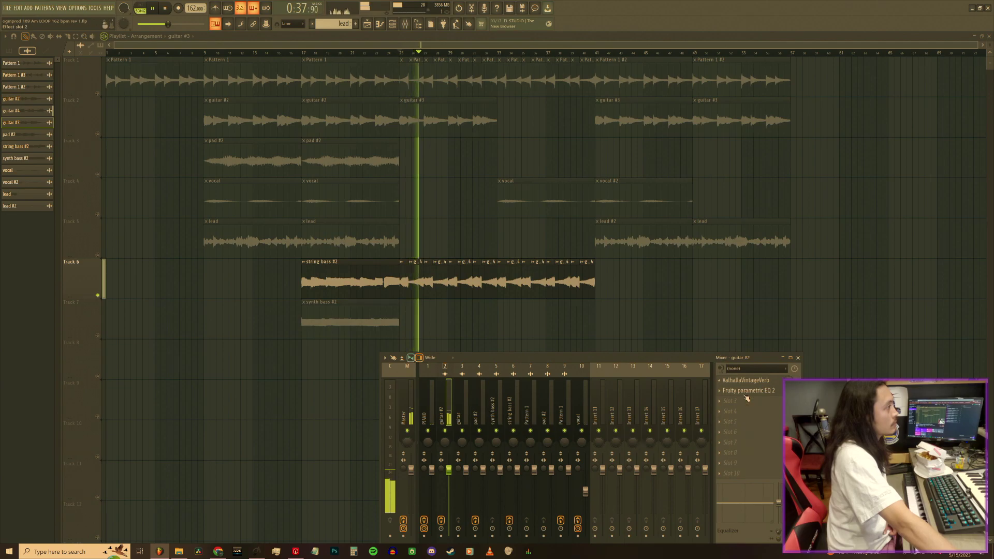
left_click(761, 380)
left_click(760, 381)
left_click(766, 391)
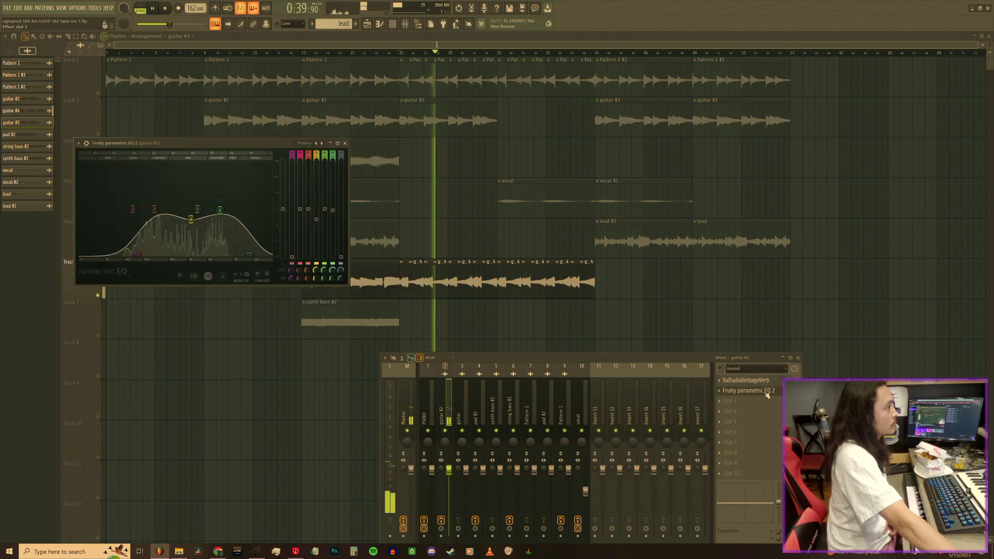
left_click_drag(250, 255, 226, 254)
left_click_drag(137, 255, 125, 253)
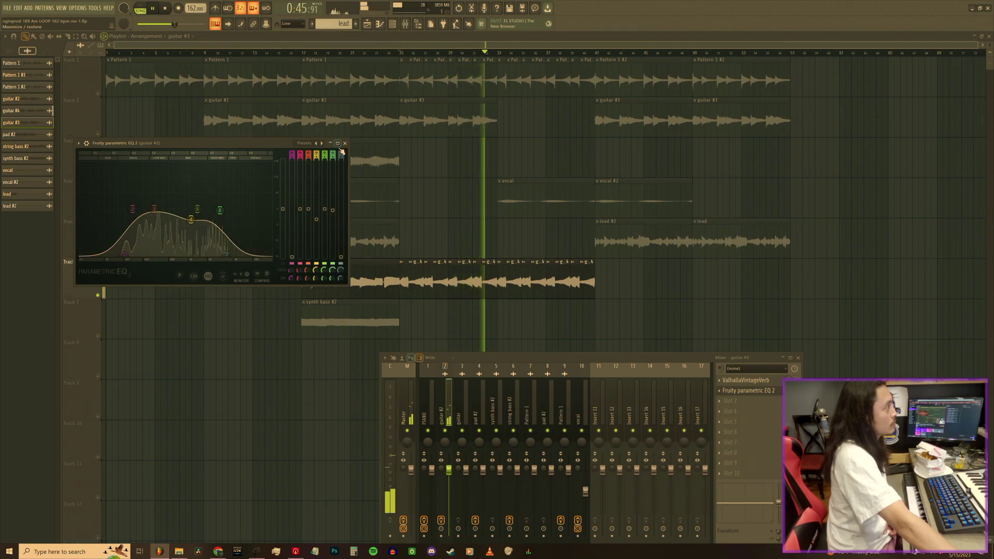
left_click_drag(227, 254, 200, 253)
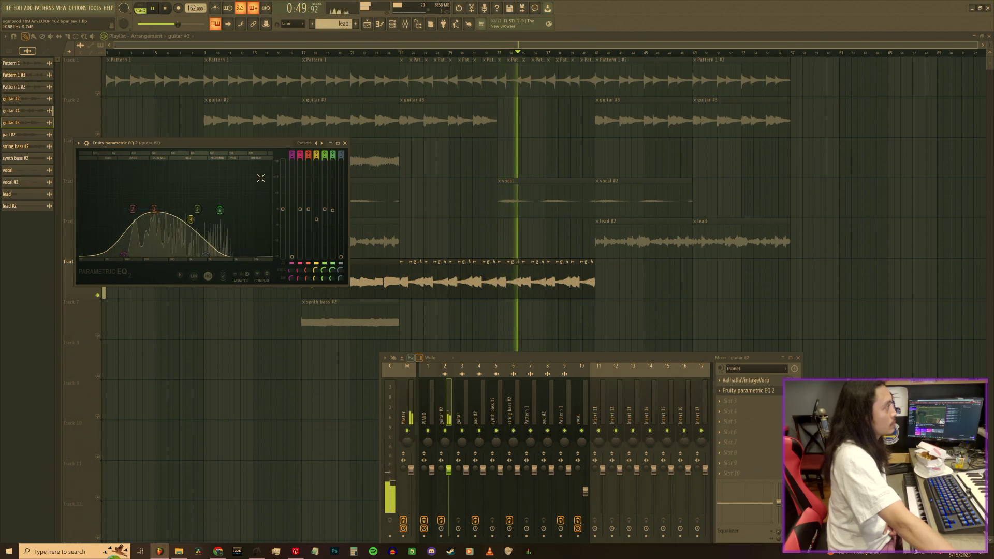
left_click(345, 143)
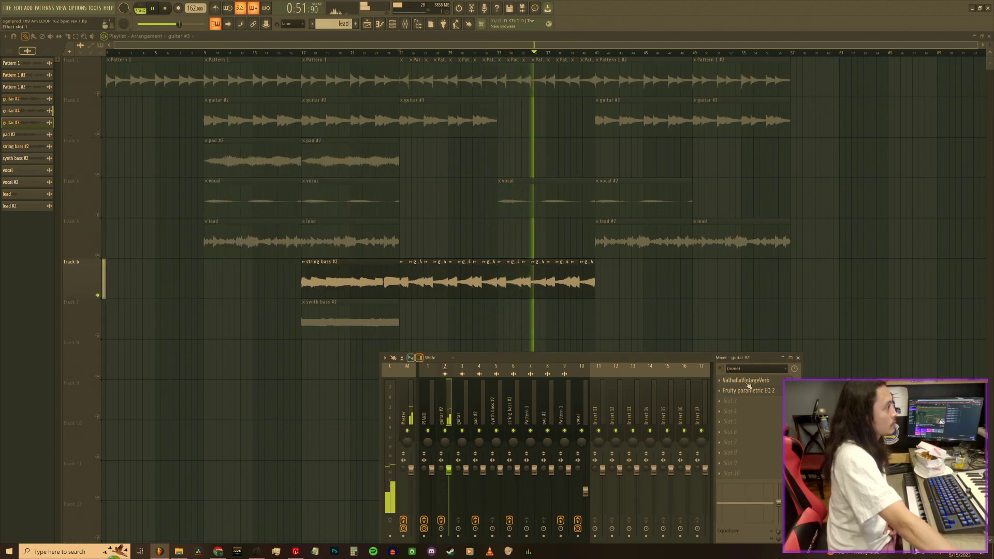
- Move ValhallaVintageVerb directly below Fruity parametric EQ 2 on the guitar #2 insert, and replay all tracks from bar 25
mouse_move(748, 386)
left_mouse_down()
mouse_move(749, 405)
mouse_move(748, 394)
left_mouse_up()
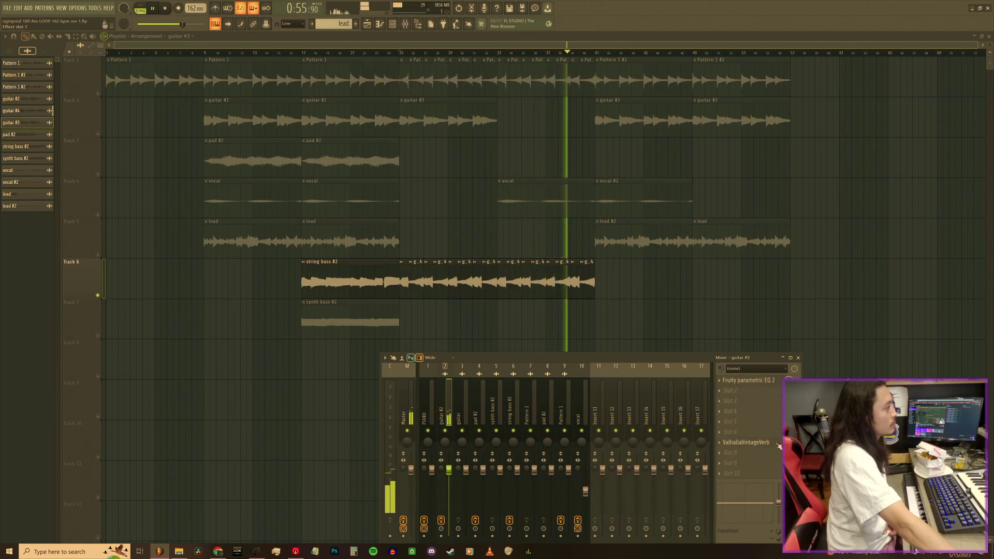
left_click_drag(778, 446, 778, 394)
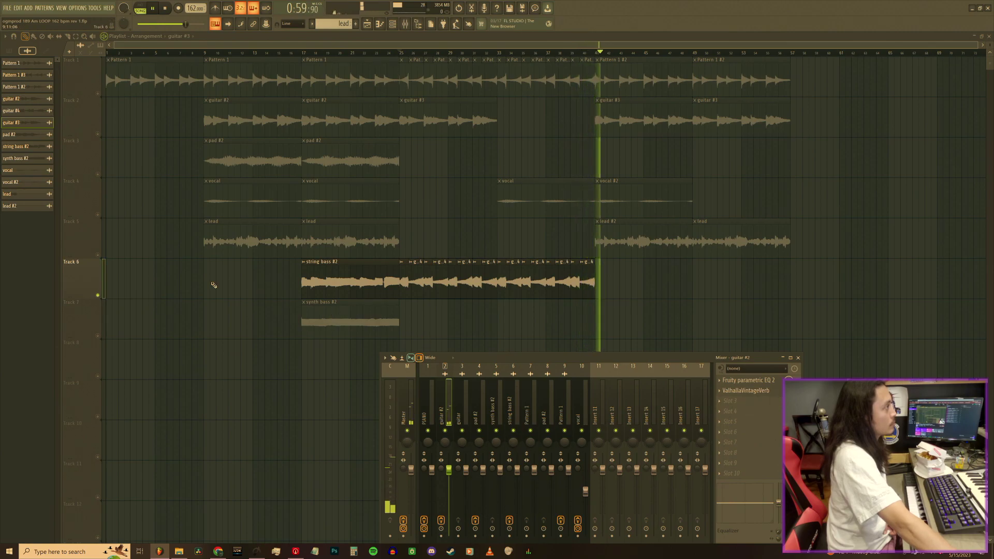
right_click(100, 255)
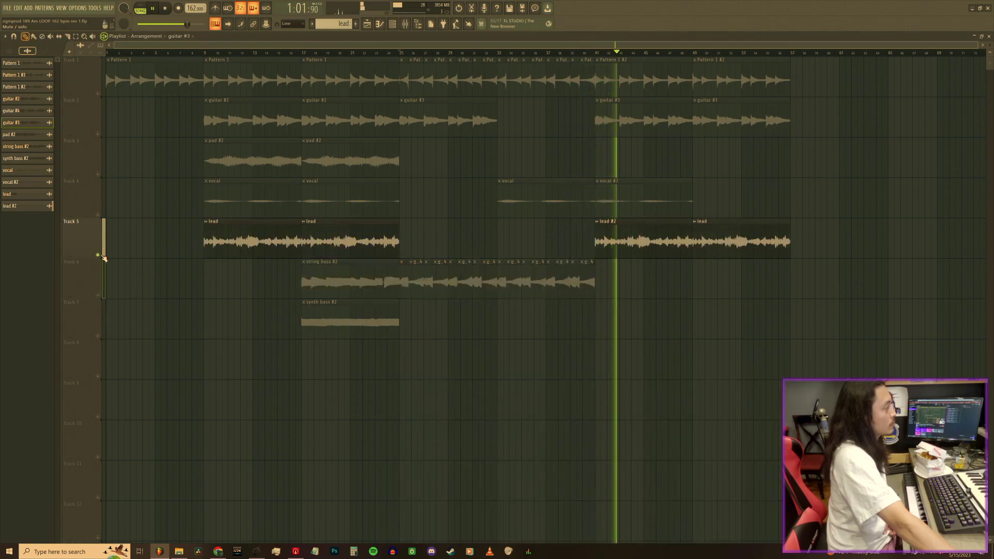
right_click(100, 255)
left_click(397, 52)
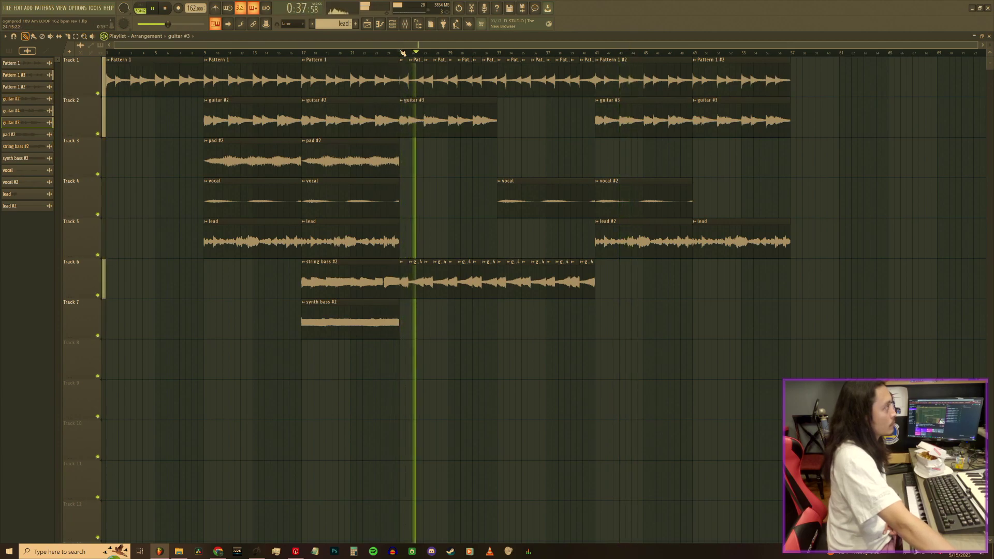
- Lower the guitar #2 mixer fader, set its EQ low shelf to -18.0 dB, and remove the guitar #3 clip at bar 25
key("F9")
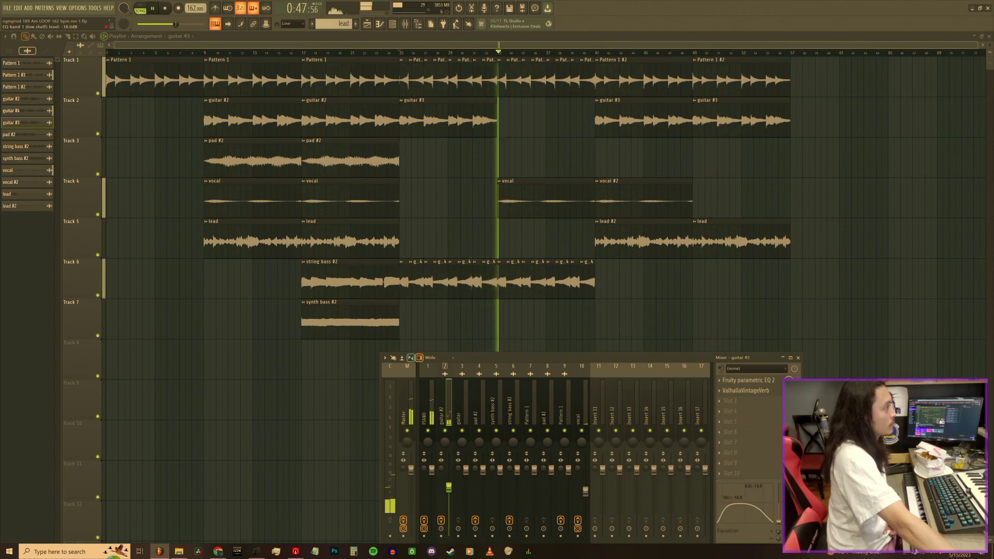
left_click(800, 433)
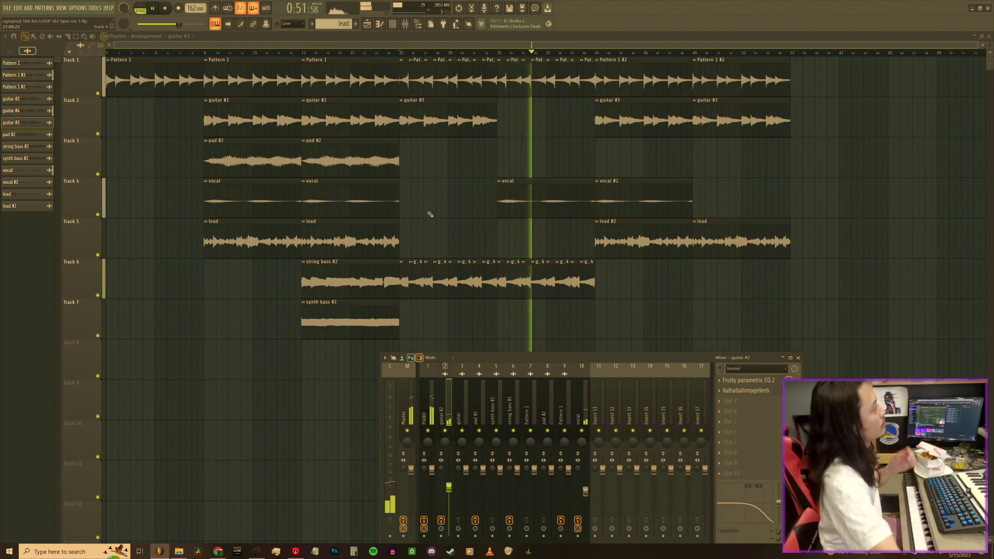
key("F9")
left_click(403, 53)
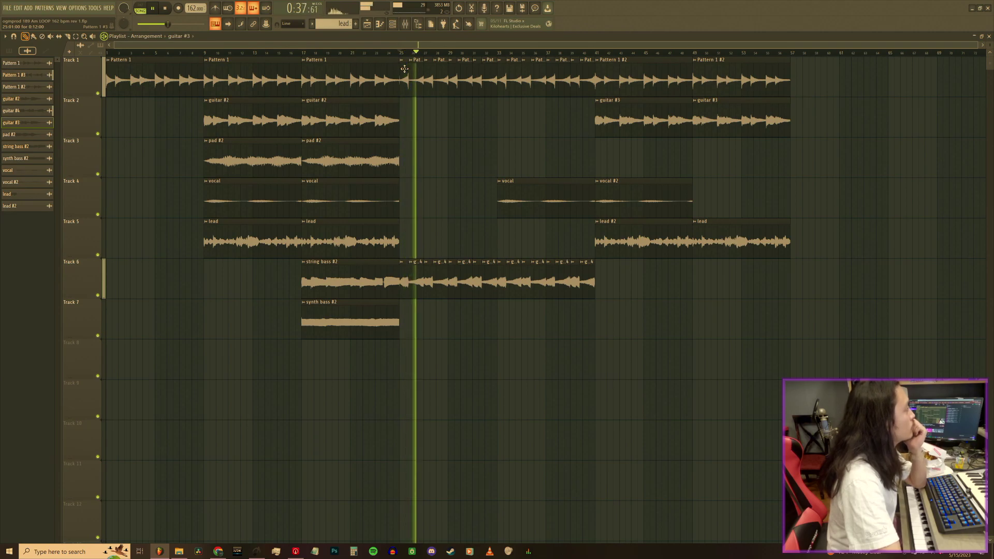
left_click(406, 24)
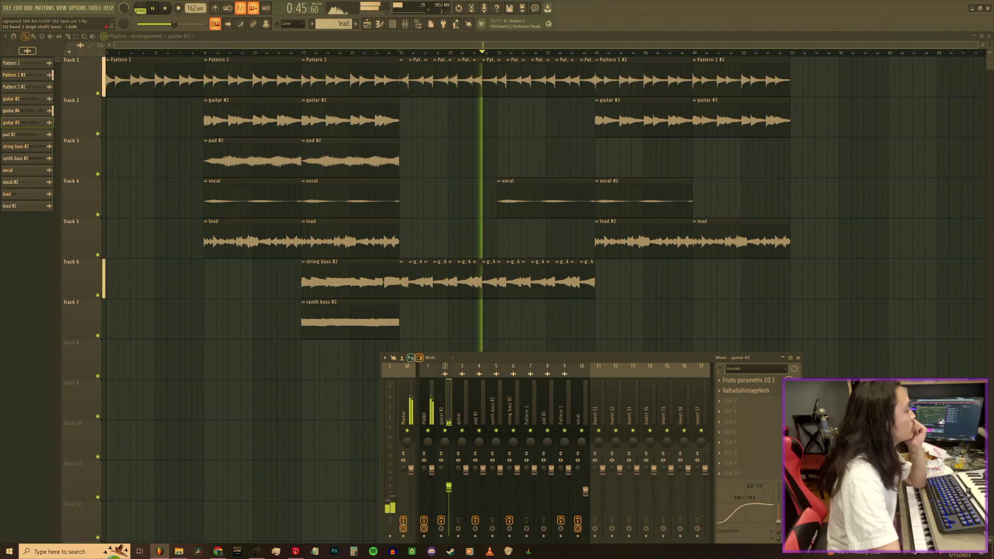
- Set the PIANO insert's EQ low shelf to -18.0 dB and mid band to -4.2 dB, and reset its high shelf
left_click_drag(474, 355, 372, 307)
left_click(321, 360)
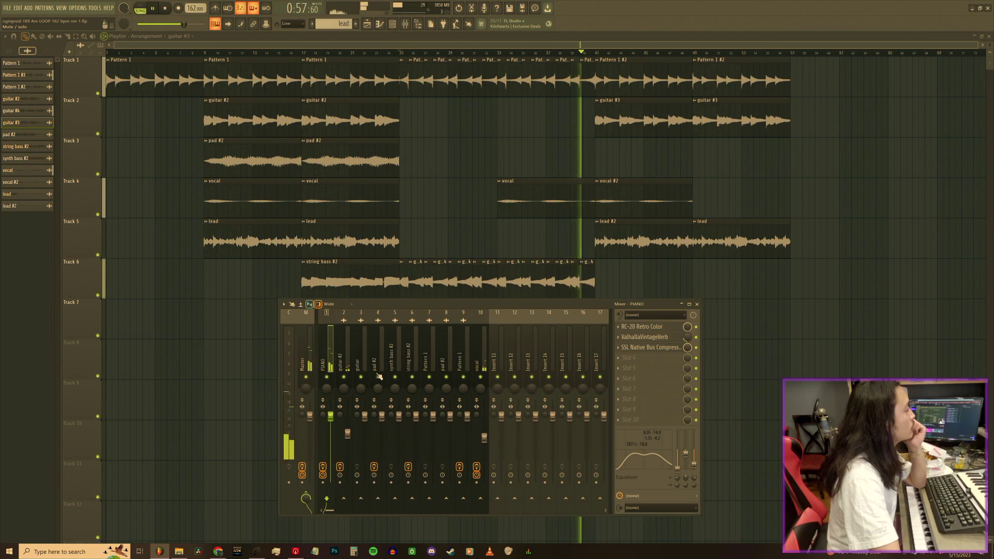
right_click(675, 429)
left_click(687, 432)
right_click(695, 465)
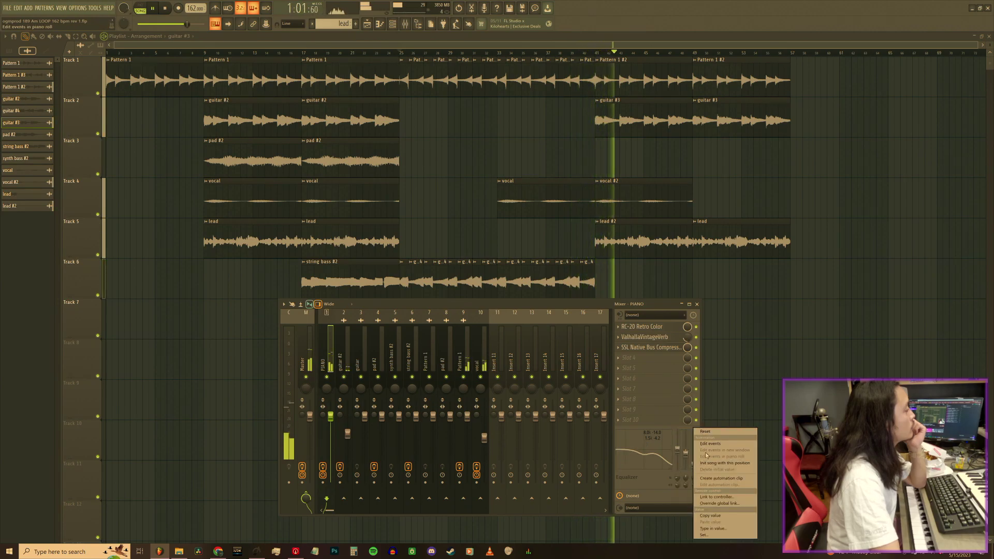
left_click(709, 434)
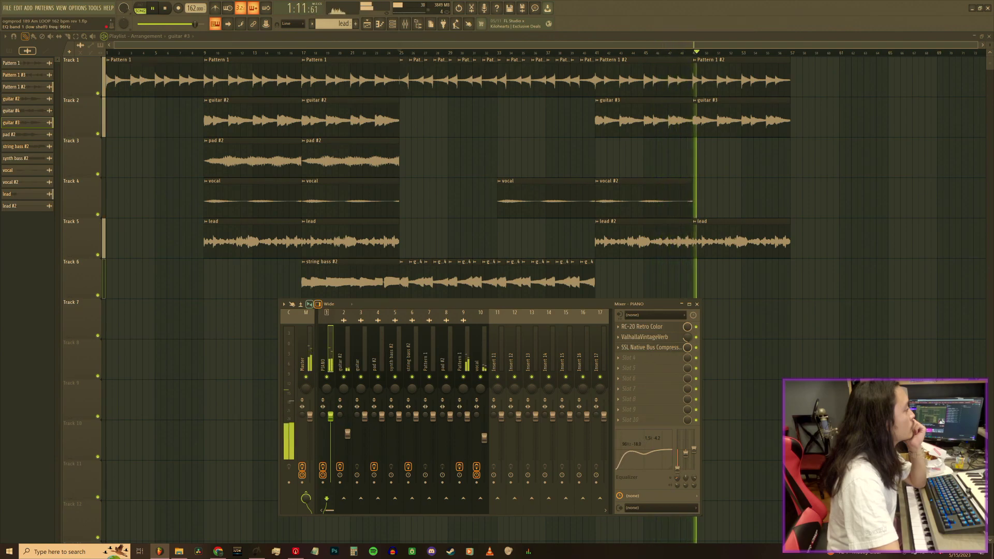
left_click_drag(677, 478, 677, 476)
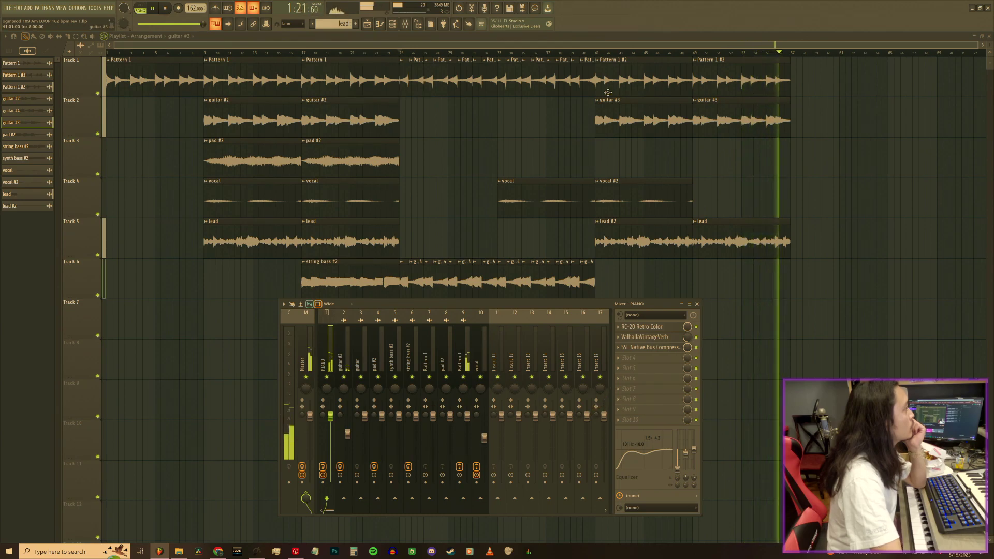
- Try a synth bass #2 clip on track 7 at bar 25 and play the arrangement from bar 17
key("F9")
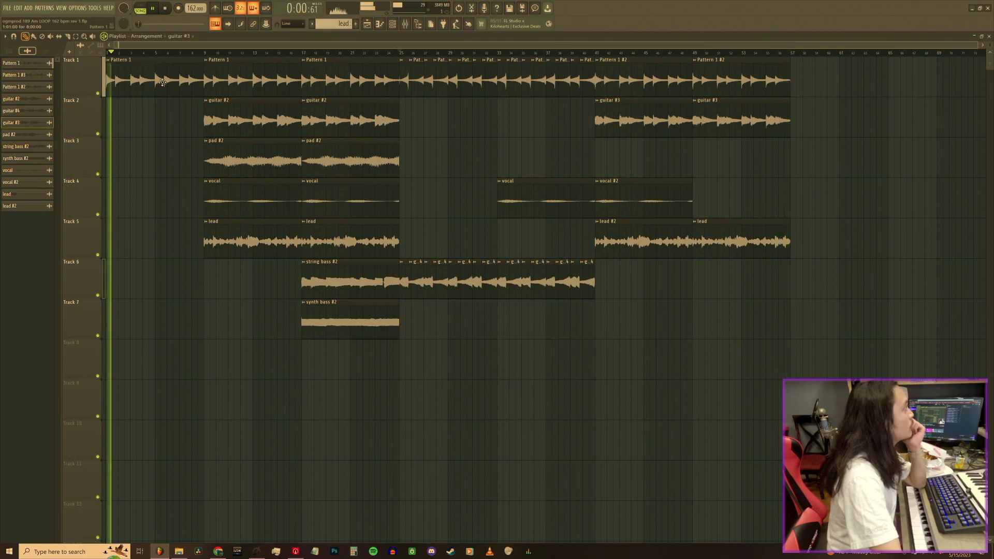
left_click(391, 320)
left_click(406, 323)
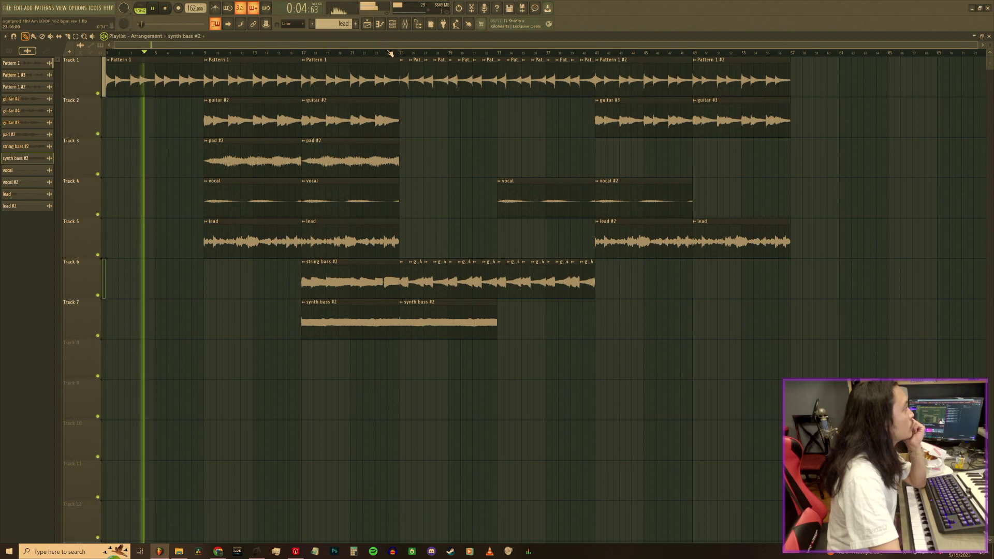
left_click(301, 53)
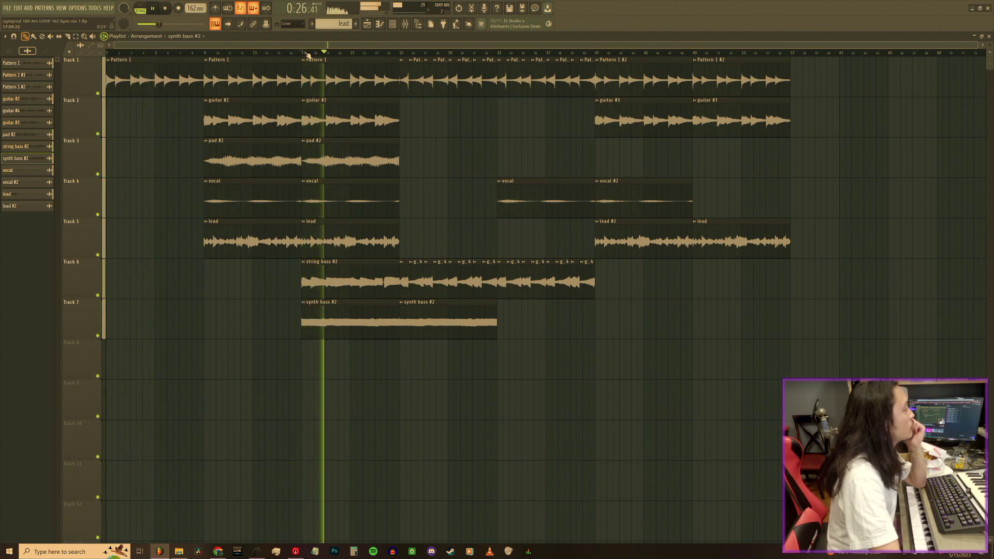
left_click(405, 24)
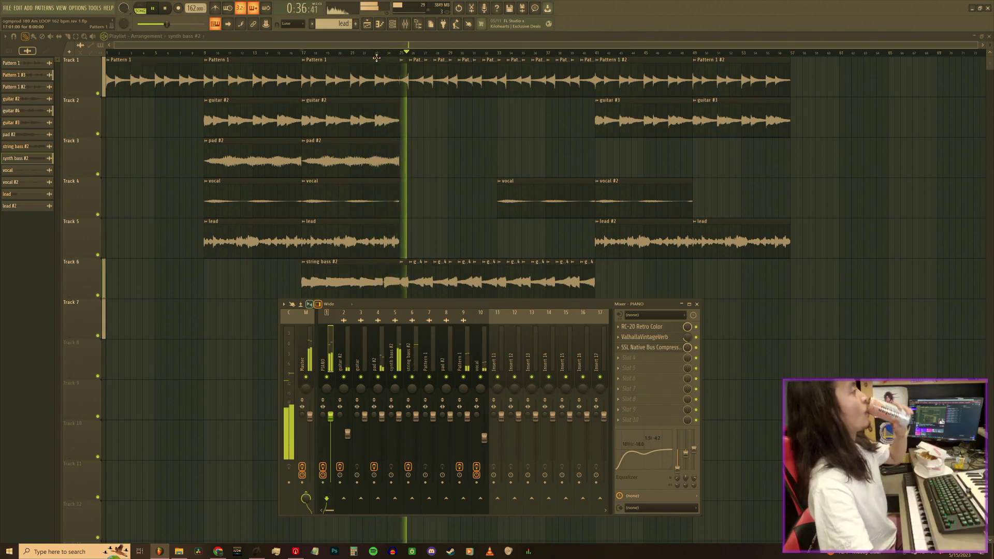
key("F9")
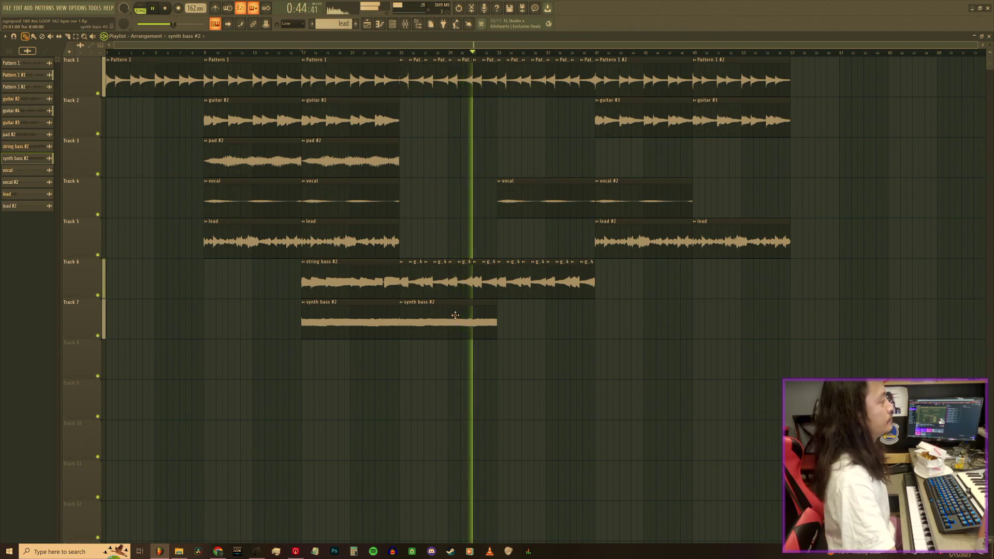
- Place a string bass #2 clip on track 7 at bar 33 and remove the synth bass #2 clip at bar 25
left_click(351, 295)
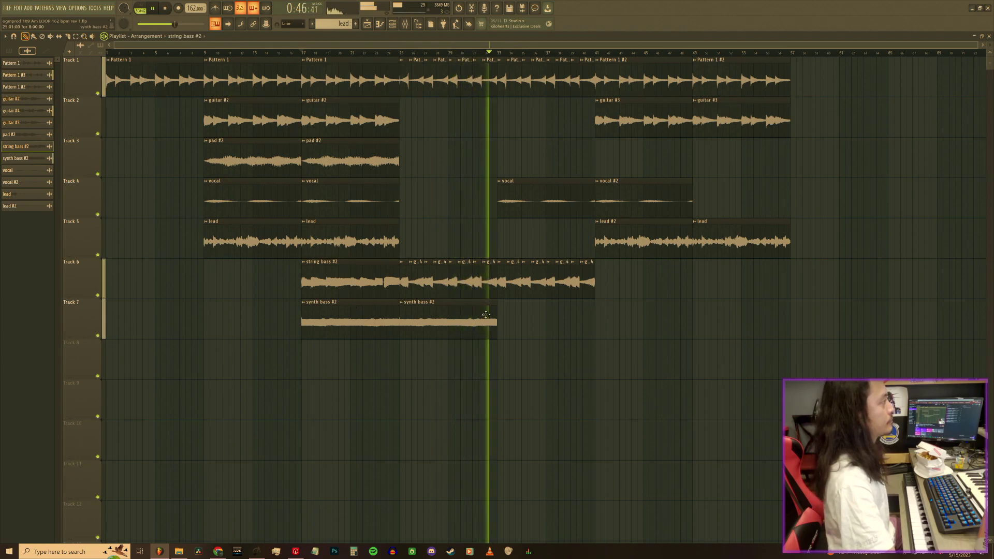
left_click(499, 319)
right_click(470, 320)
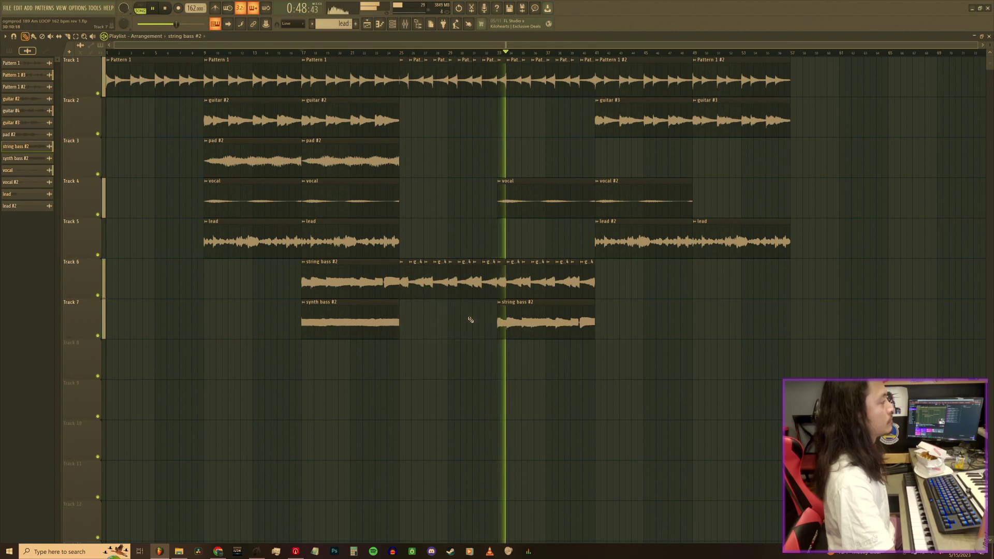
- Set the string bass #2 insert's EQ high shelf to -18.0 dB and lower the shelf's frequency
left_click(406, 24)
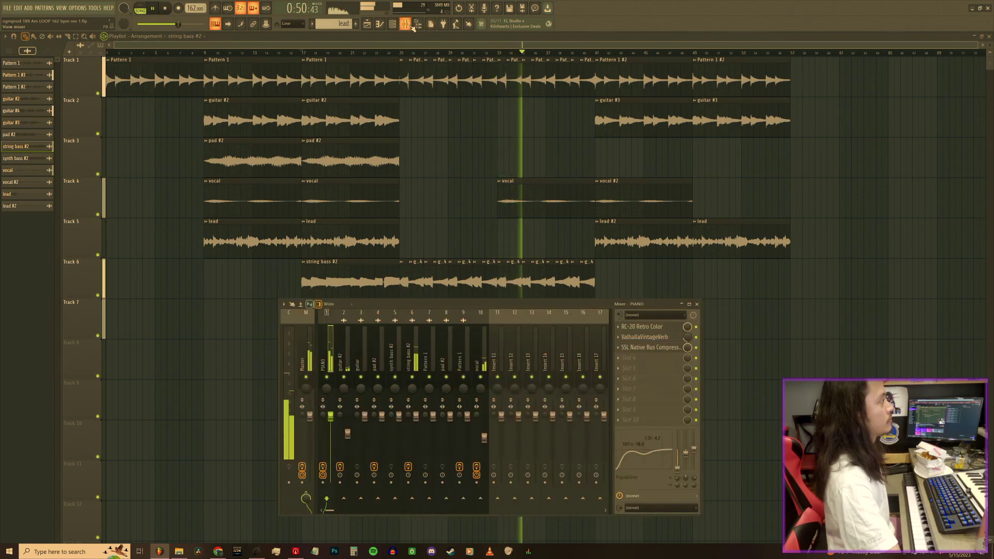
left_click(413, 347)
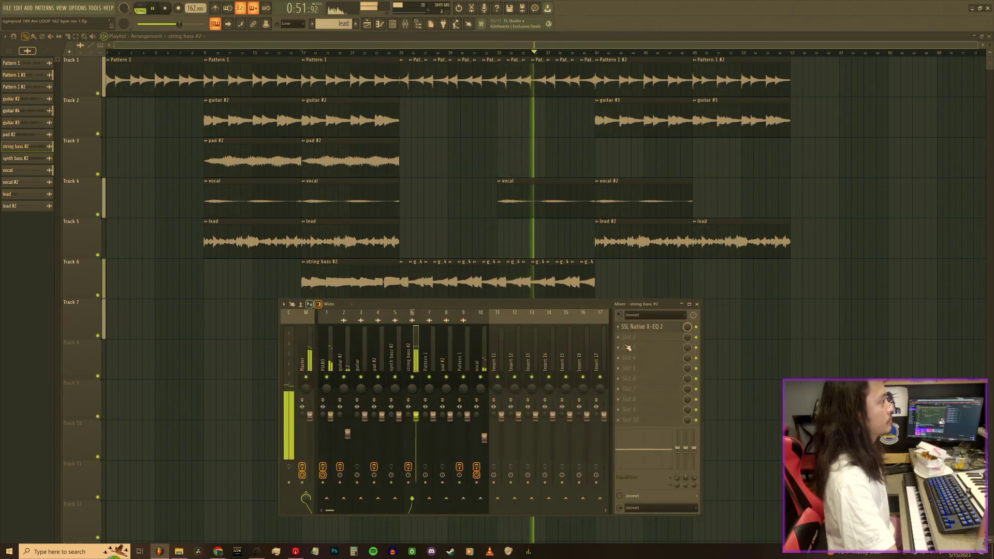
left_click(668, 330)
left_click(668, 331)
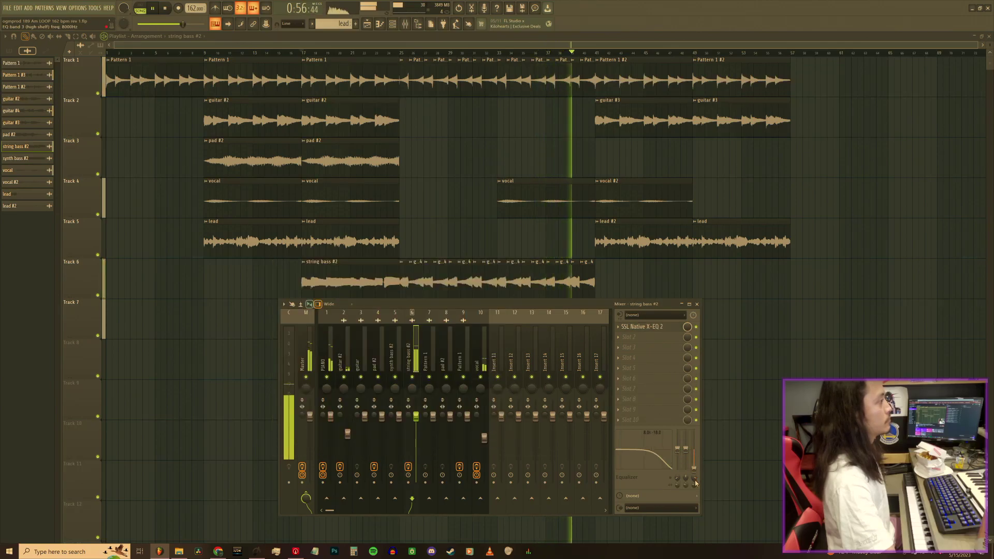
left_click_drag(696, 482, 696, 491)
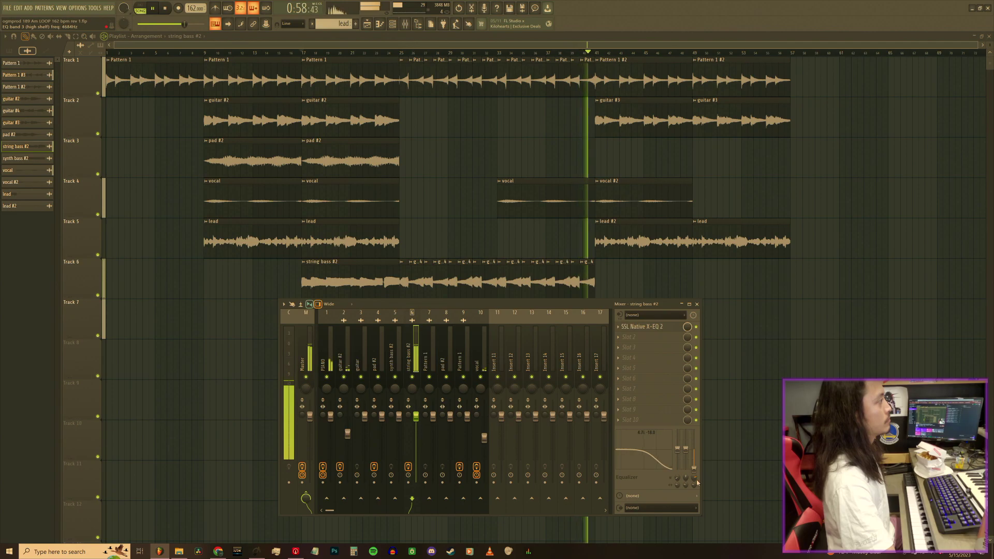
- Move the string bass #2 clip on track 7 from bar 33 to bar 57 and add synth bass #2 at bar 65
left_click(699, 304)
left_click_drag(523, 325, 810, 317)
left_click(335, 308)
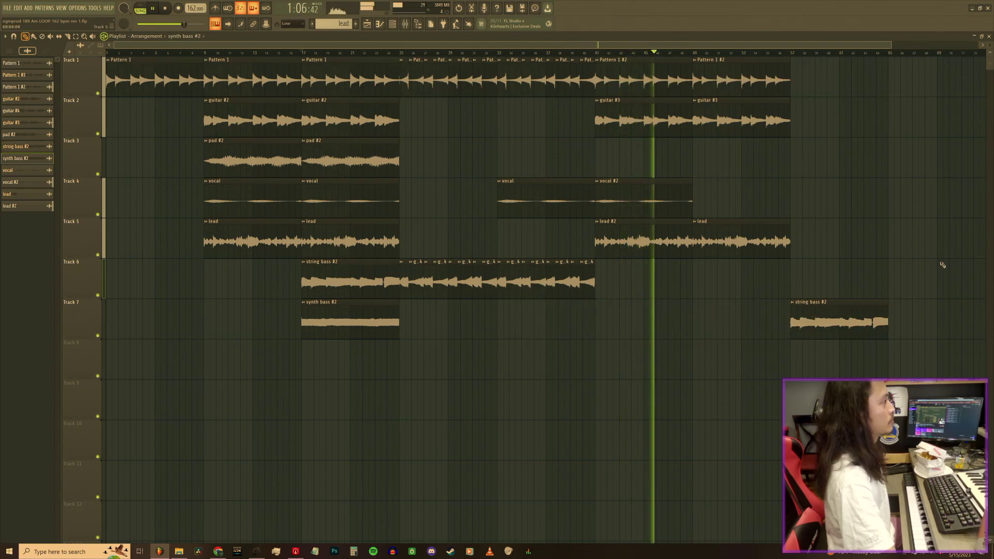
left_click(894, 321)
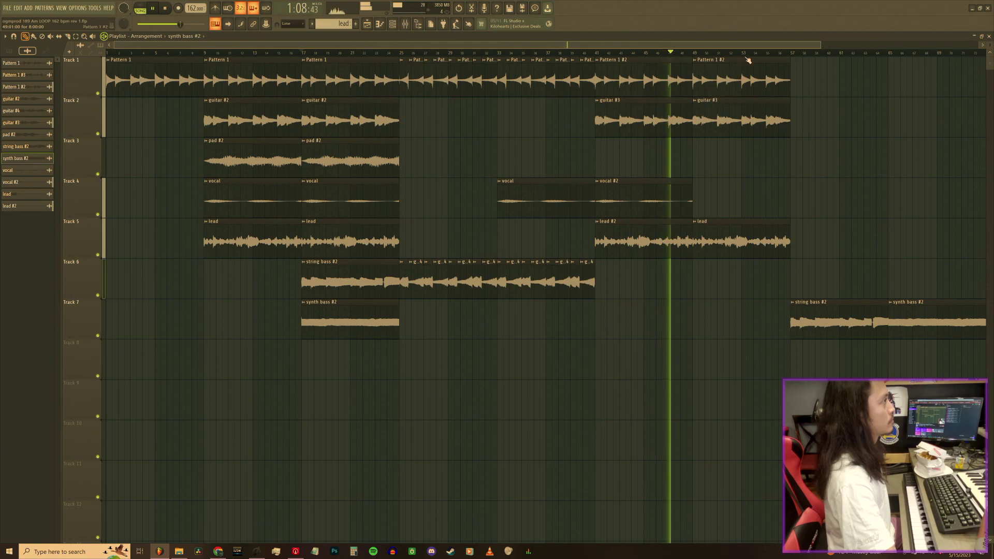
- Try a string bass #2 clip on track 7 at bar 49, and replace it with a synth bass #2 clip
scroll(747, 59, "down", 2)
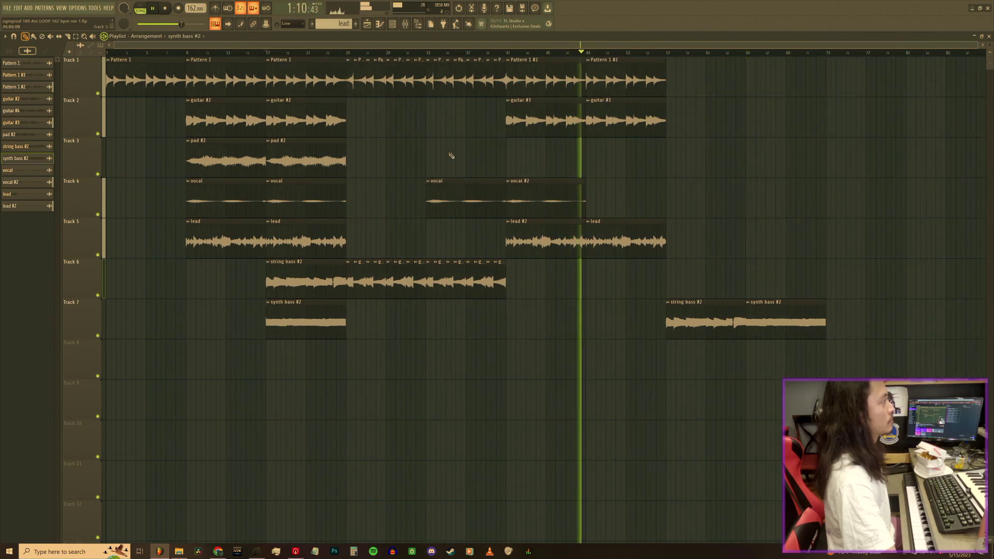
left_click(701, 305)
left_click_drag(599, 316, 587, 318)
right_click(595, 319)
left_click(761, 321)
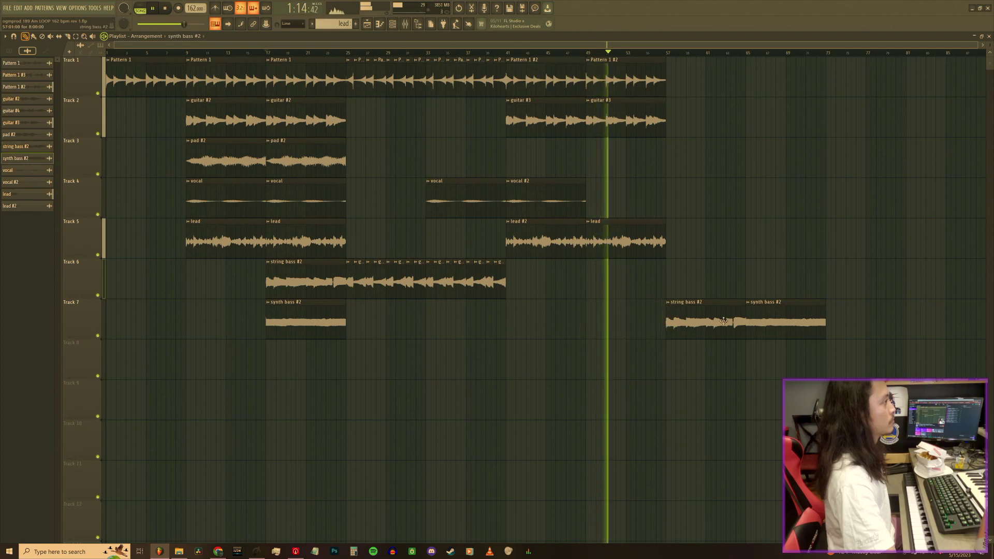
left_click(590, 322)
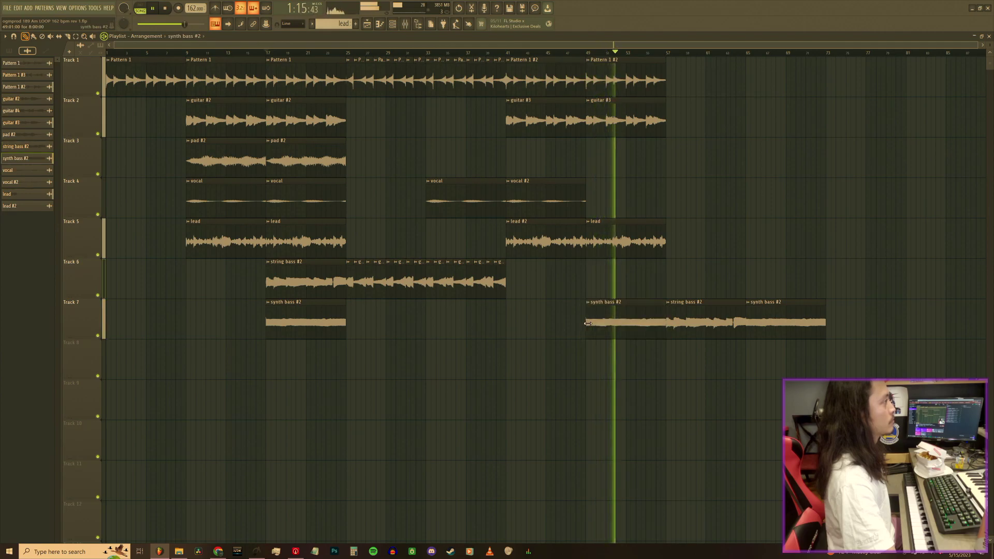
- Move the bar 49 synth bass #2 clip to bar 41, play from there, and delete the clip
left_click(588, 53)
left_click(506, 54)
left_click_drag(608, 317, 523, 317)
left_click(507, 54)
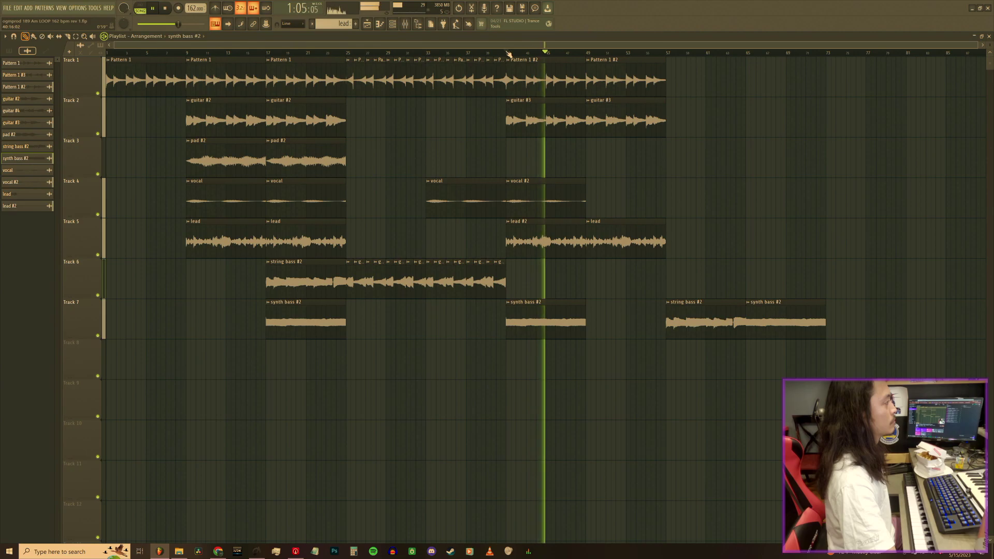
right_click(569, 316)
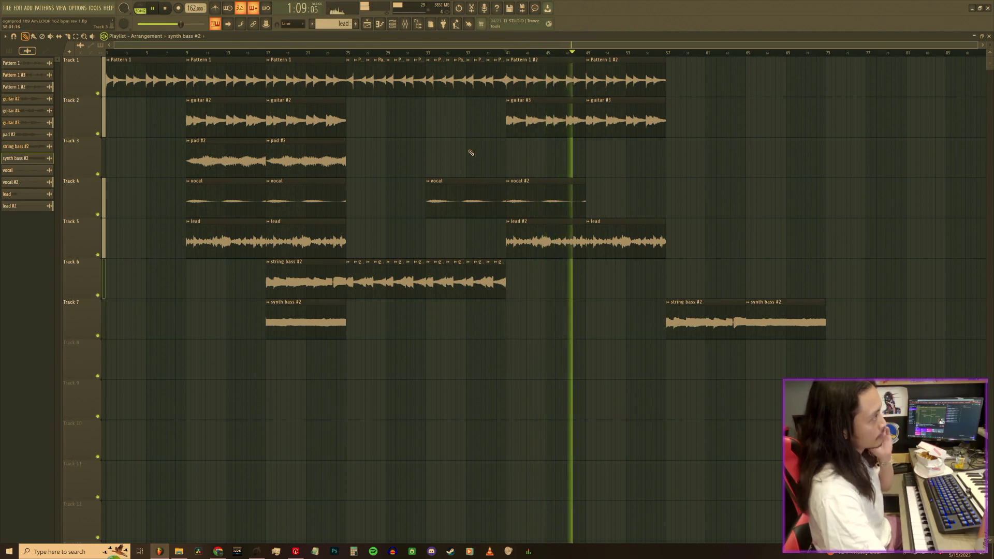
- Check the Master insert in the mixer during playback, and replay the arrangement from bar 1
key("F9")
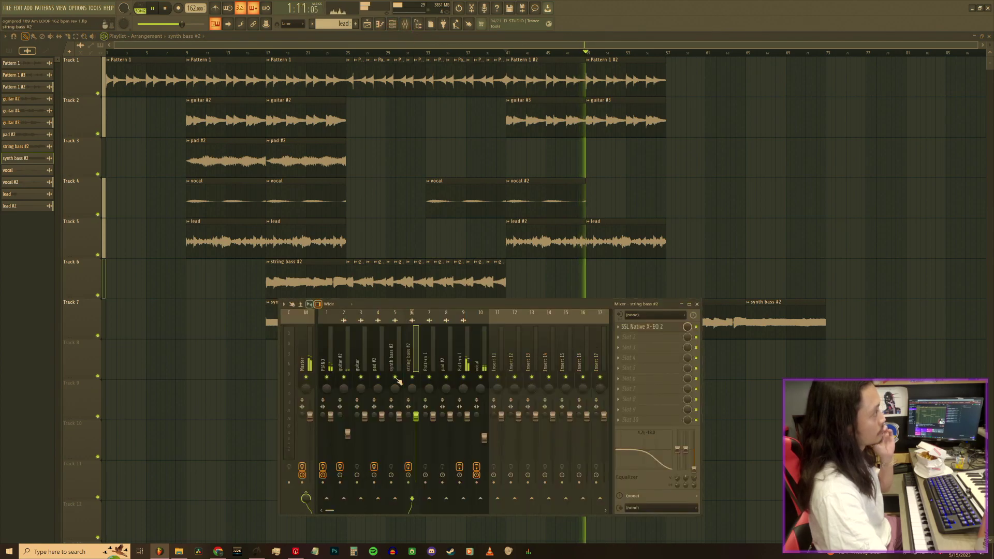
left_click(310, 361)
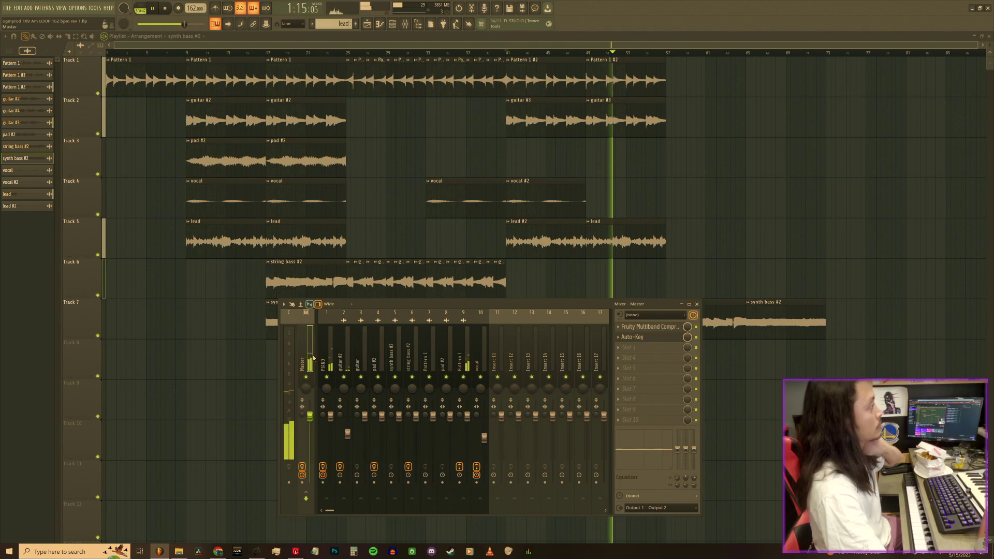
left_click(7, 10)
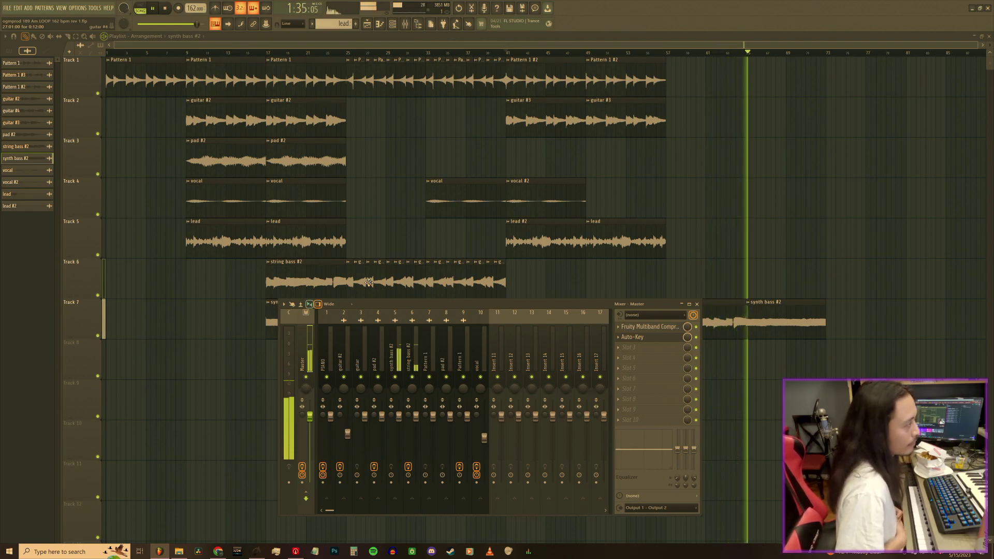
left_click(109, 53)
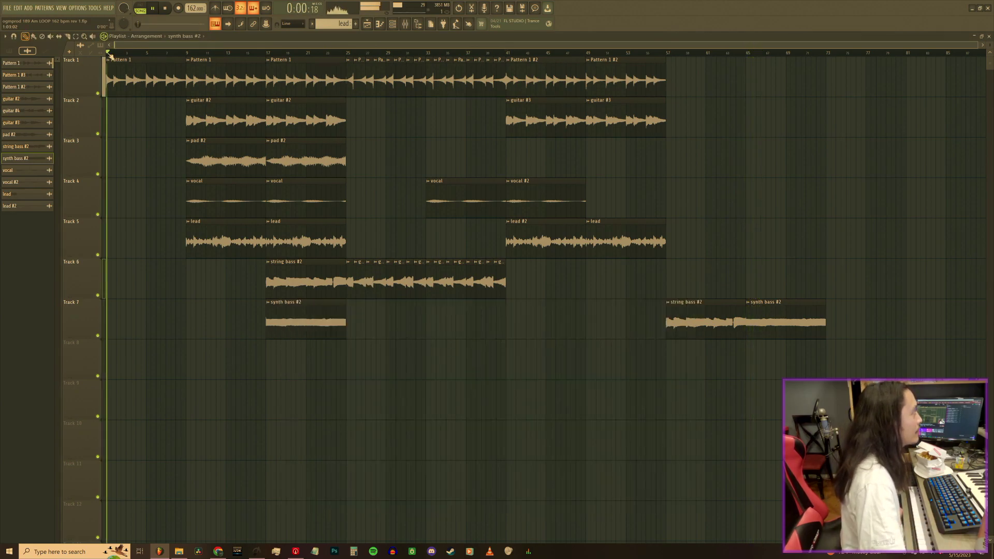